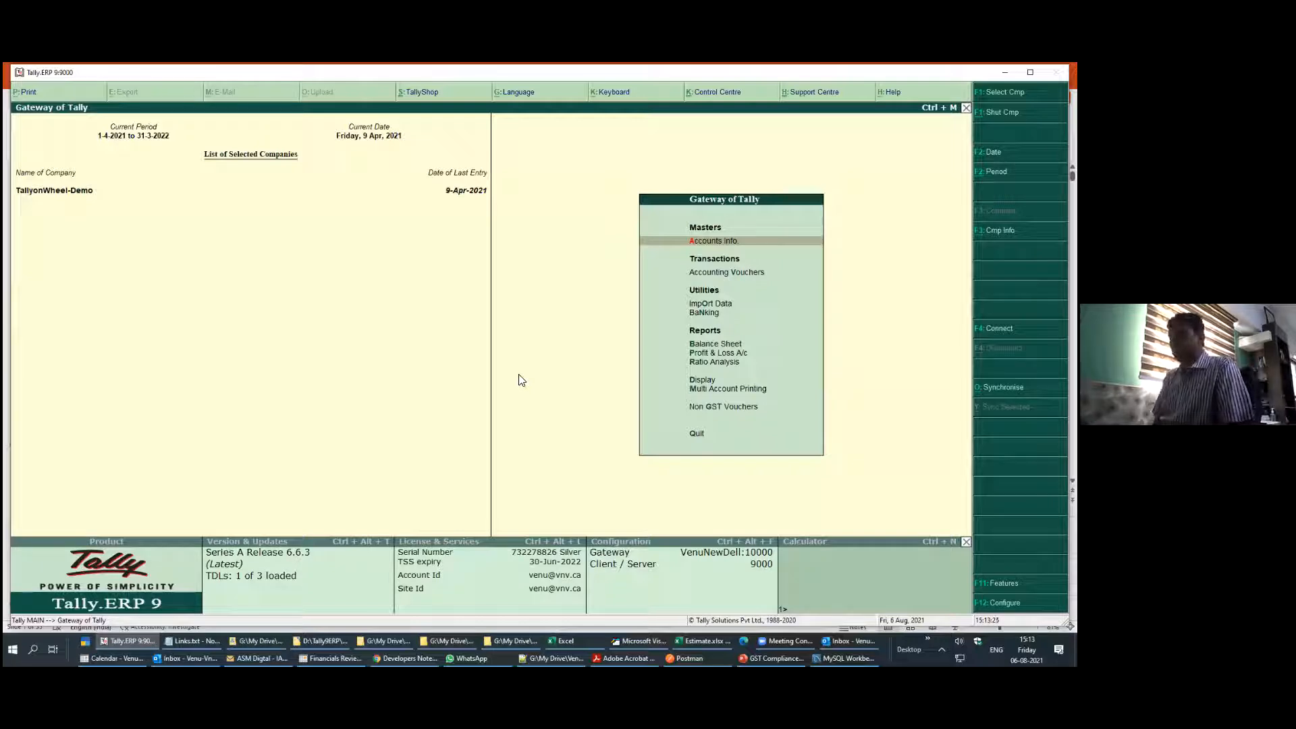
# Open accounting voucher creation for TallyonWheel-Demo and launch a blank Notepad document over it
pyautogui.press('v')
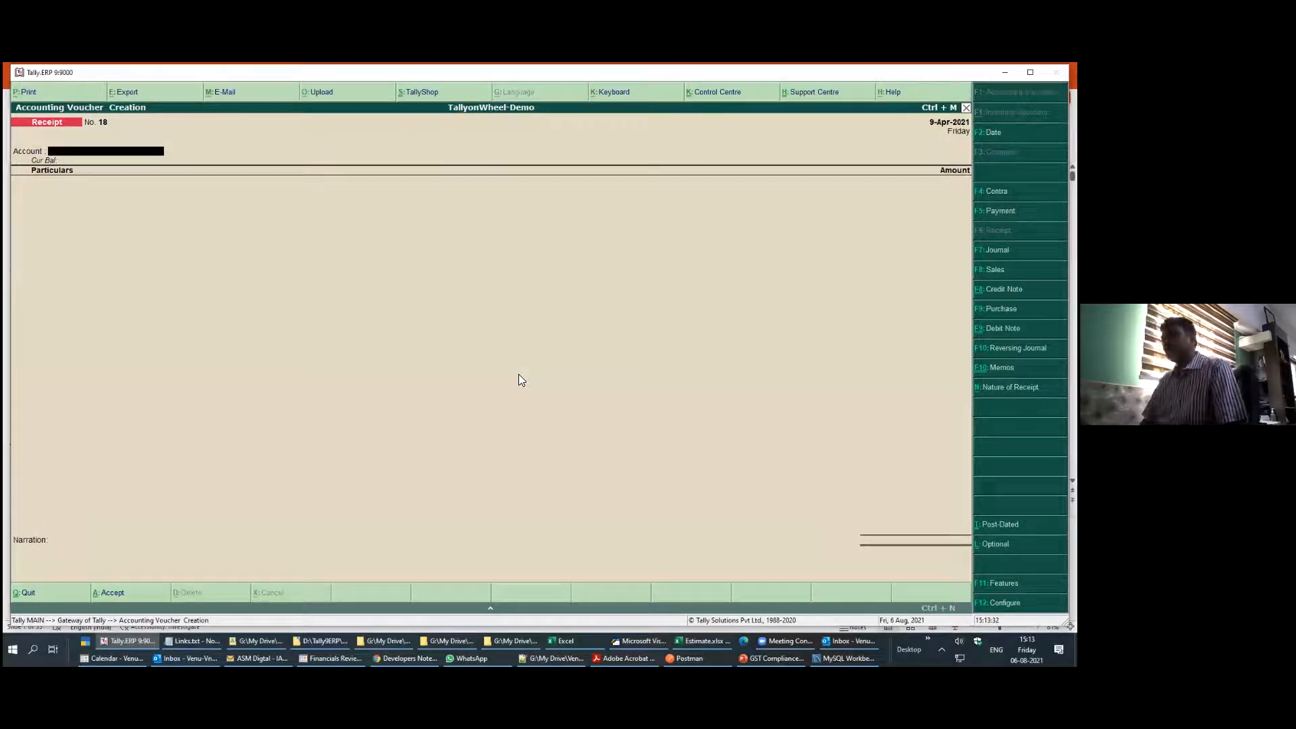
pyautogui.press('super+r')
pyautogui.write('n')
pyautogui.press('BackSpace')
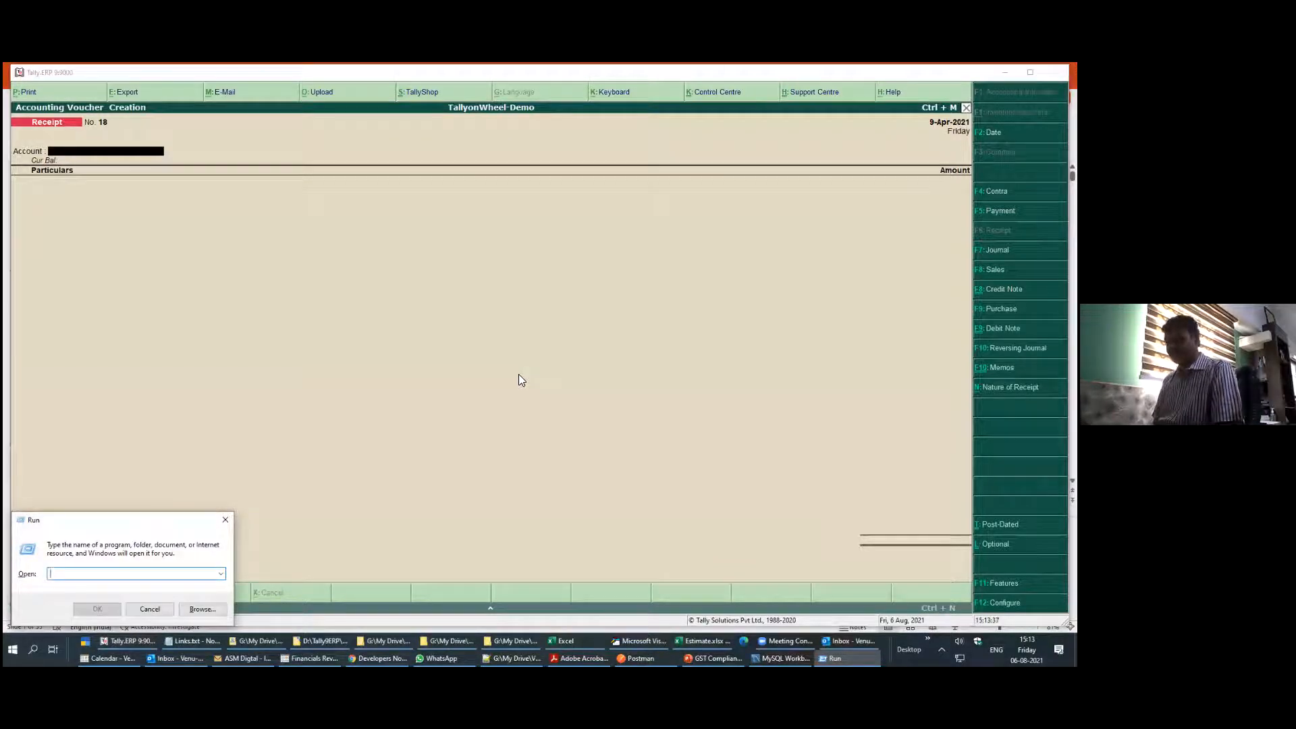
pyautogui.write('note')
pyautogui.press('Down')
pyautogui.press('Return')
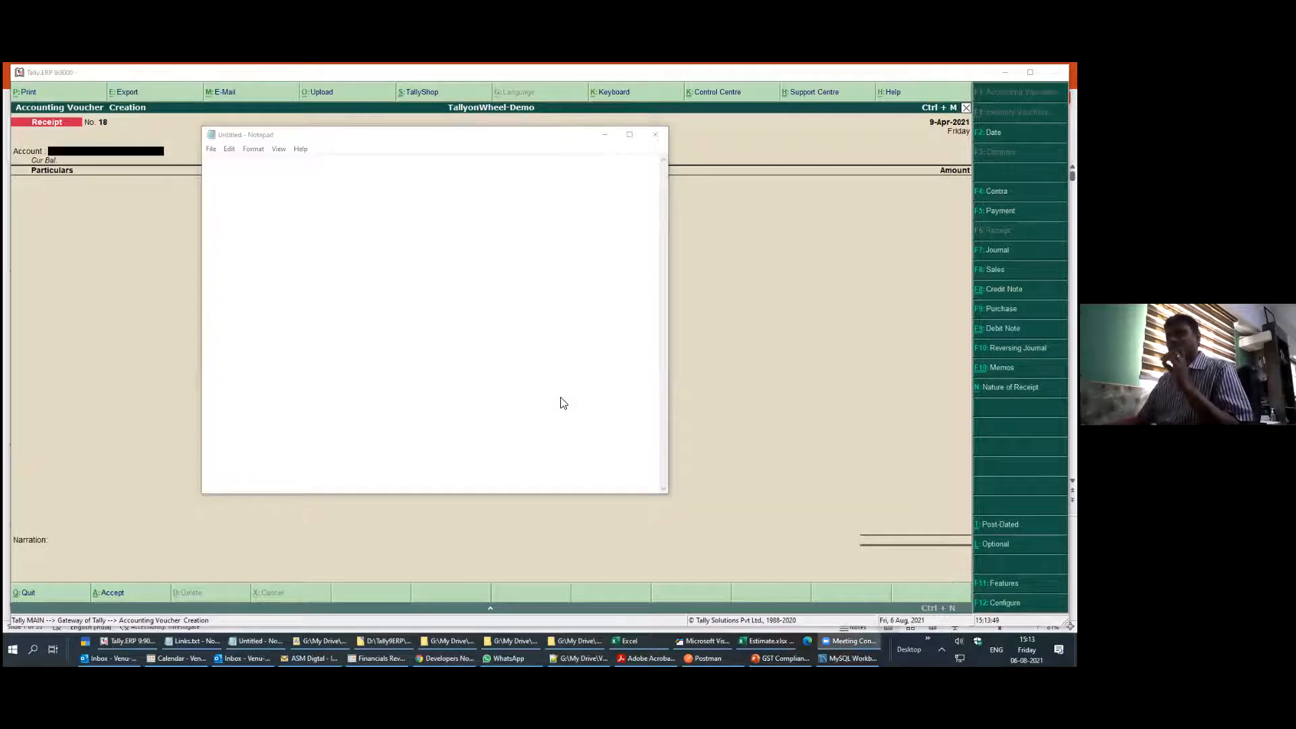
pyautogui.click(363, 355)
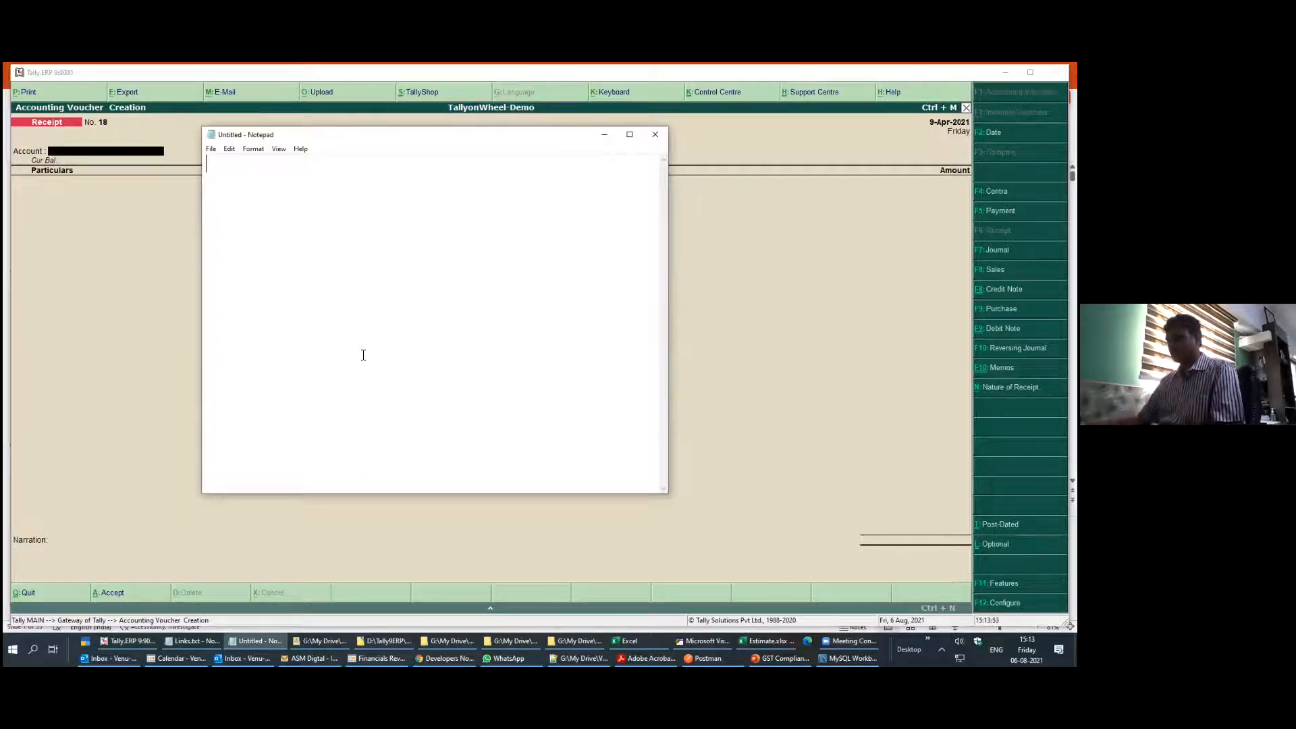
# Write the heading "Push & Pull Data" in the blank note and begin a numbered list with "1)"
pyautogui.write('P')
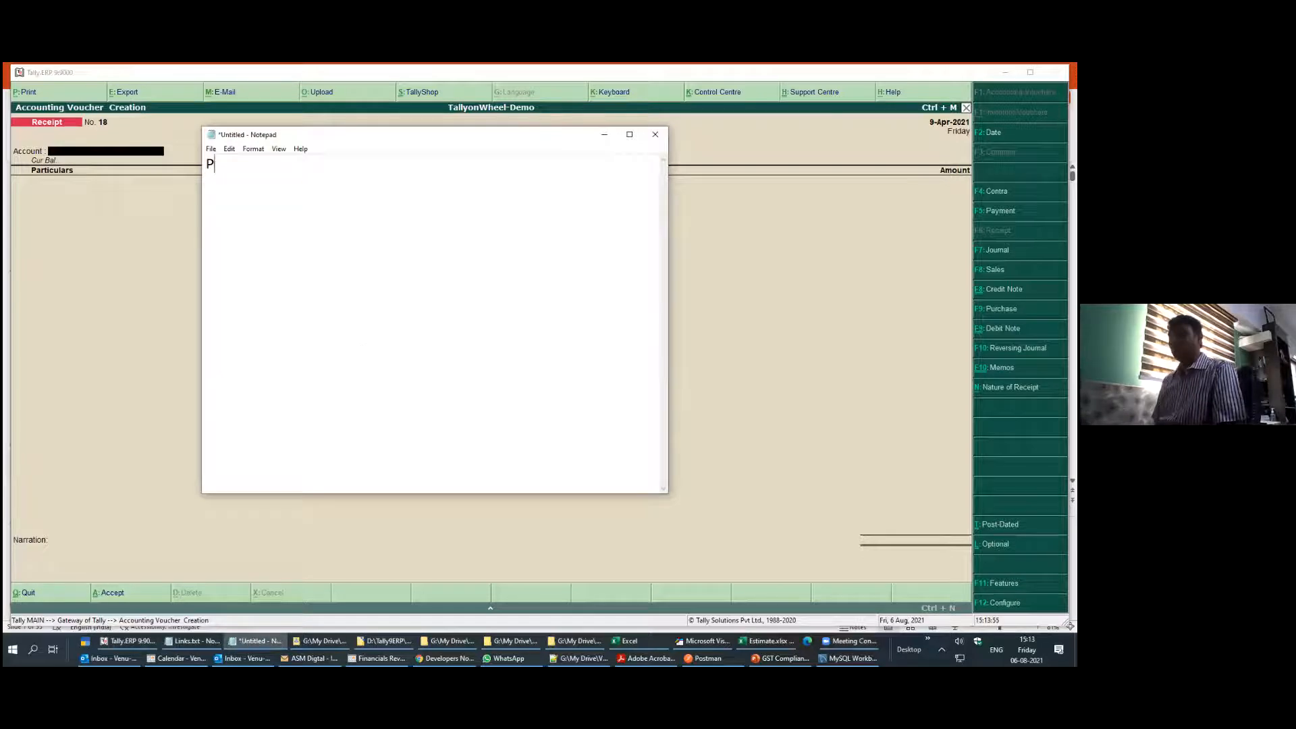
pyautogui.write('ush & Pu')
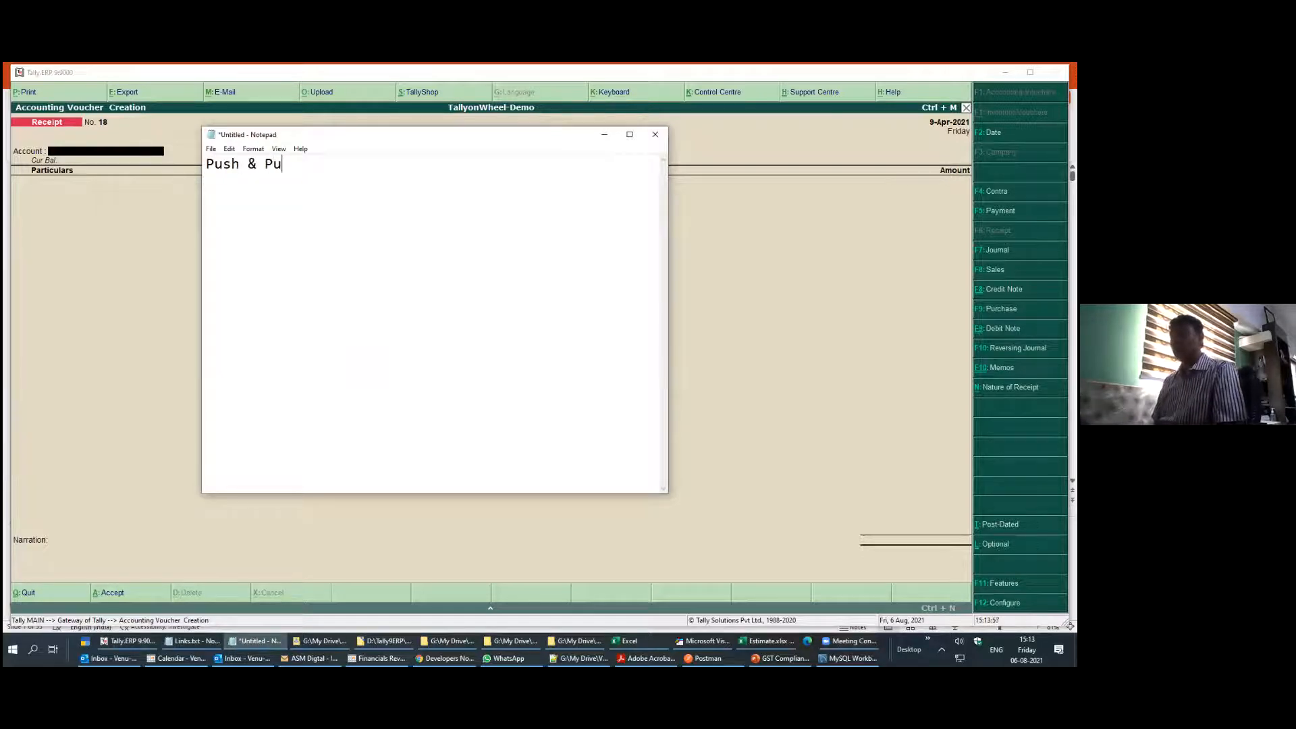
pyautogui.write('ll Datat')
pyautogui.press('Return')
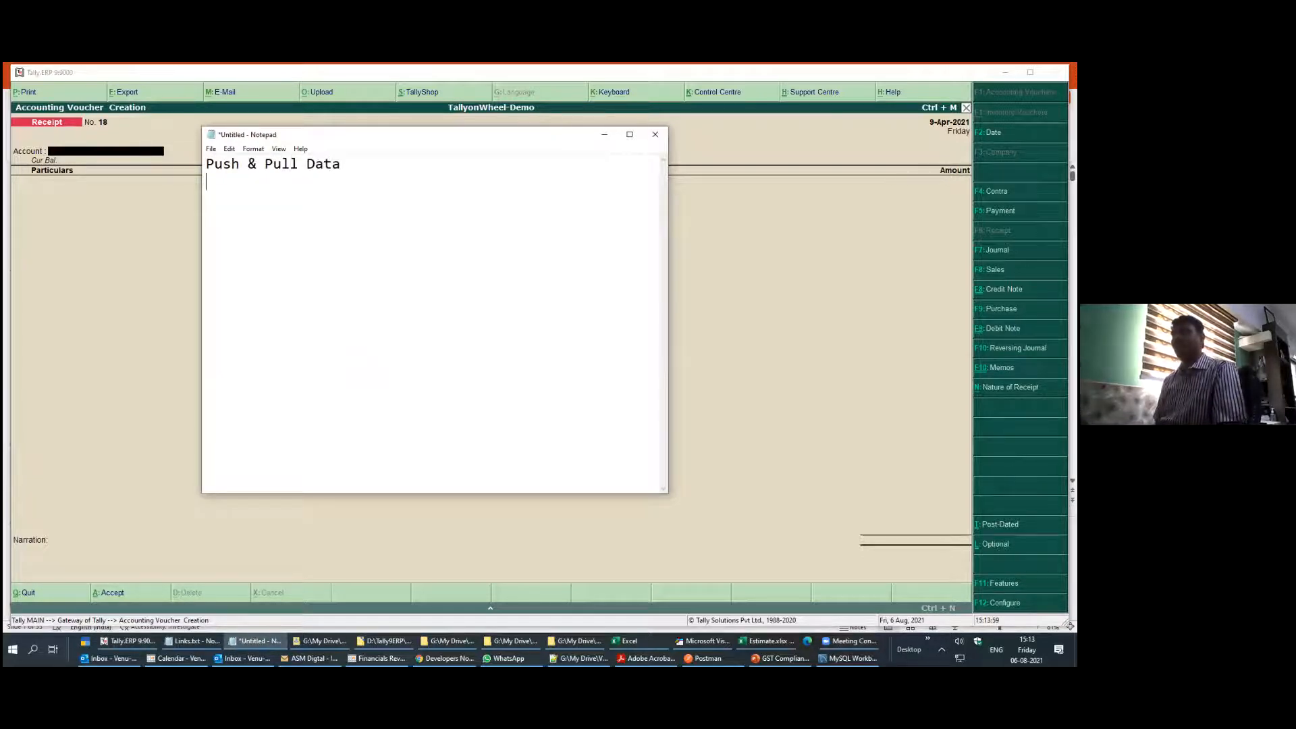
pyautogui.write('1)')
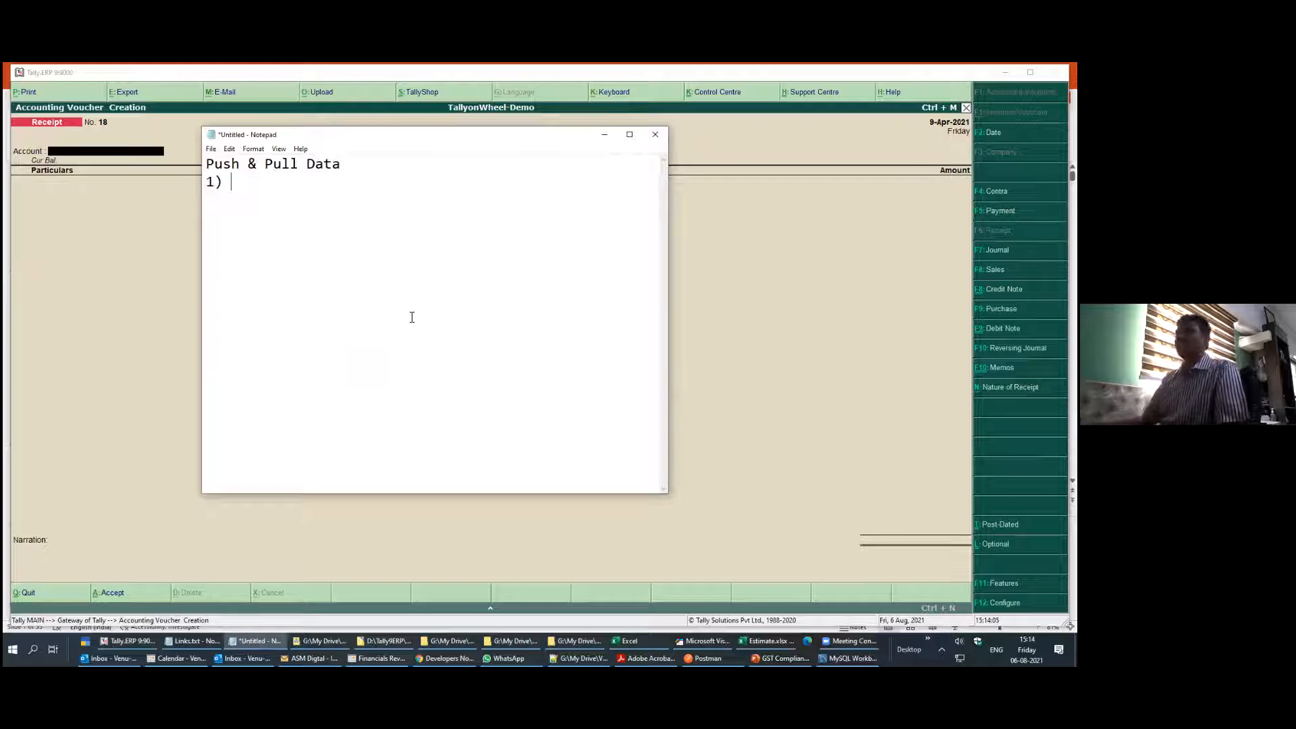
# Switch to Tally.ERP 9 and start a payment voucher from HDFC CC A/c to A.S.Clearing & Forewarding
pyautogui.click(703, 339)
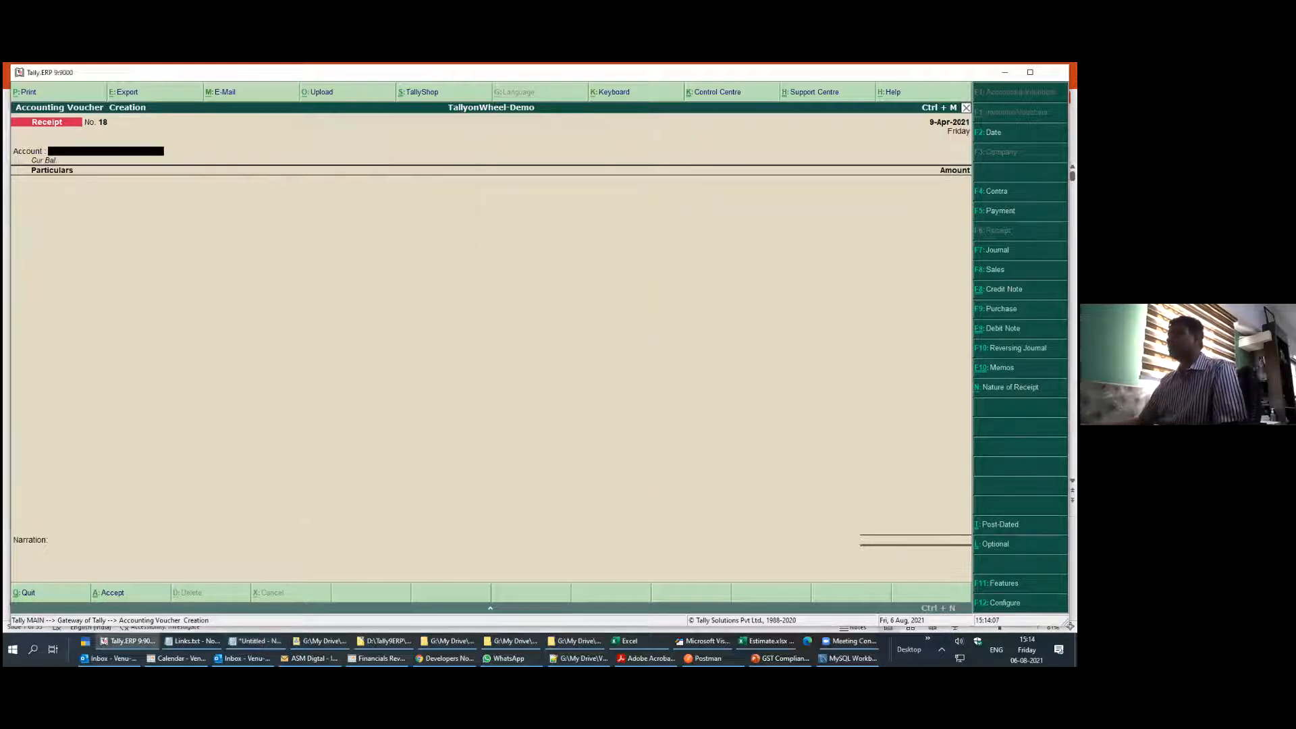
pyautogui.press('F5')
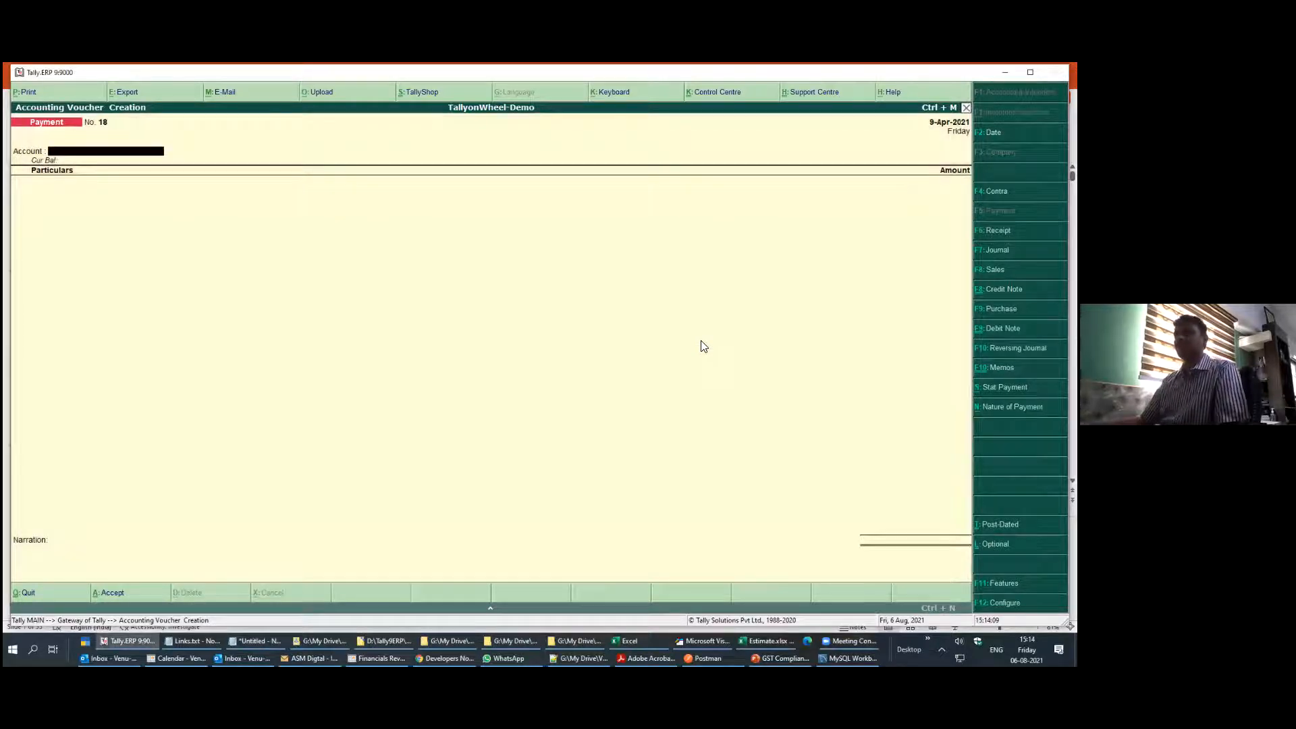
pyautogui.press('Return')
pyautogui.press('Down')
pyautogui.press('Down')
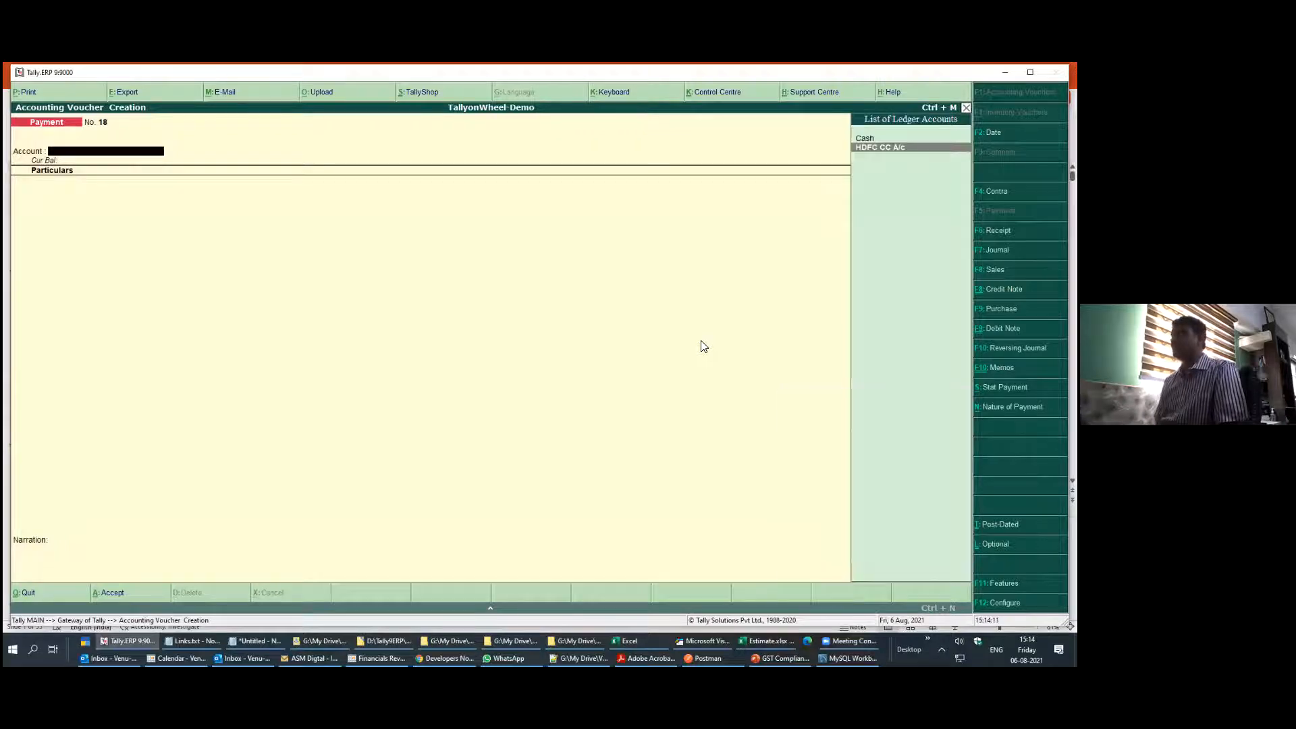
pyautogui.press('Return')
pyautogui.press('Return')
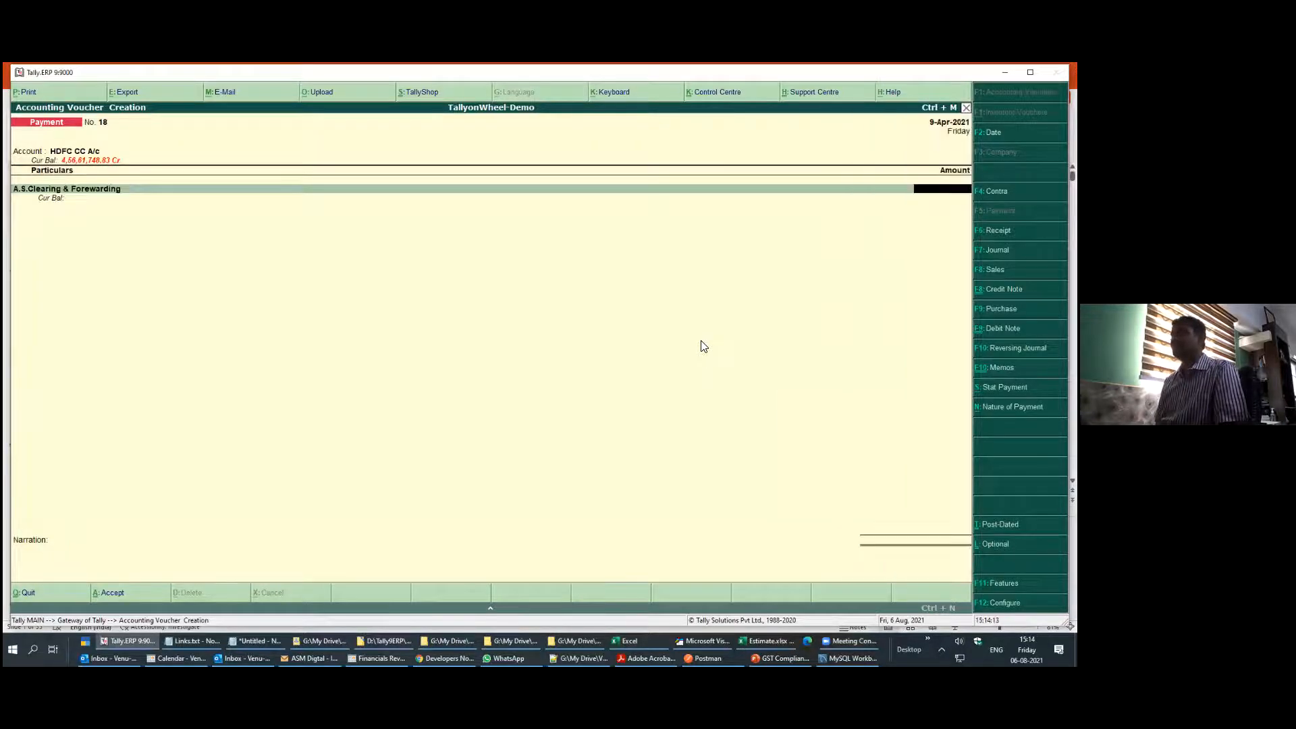
# Enter 5,000 on account as the payment amount and "test apymen" as the narration, leaving the voucher ready for acceptance
pyautogui.write('5,000')
pyautogui.press('Return')
pyautogui.press('Return')
pyautogui.press('Return')
pyautogui.press('Return')
pyautogui.press('Return')
pyautogui.press('Return')
pyautogui.press('Return')
pyautogui.press('Return')
pyautogui.press('Return')
pyautogui.press('Return')
pyautogui.press('Escape')
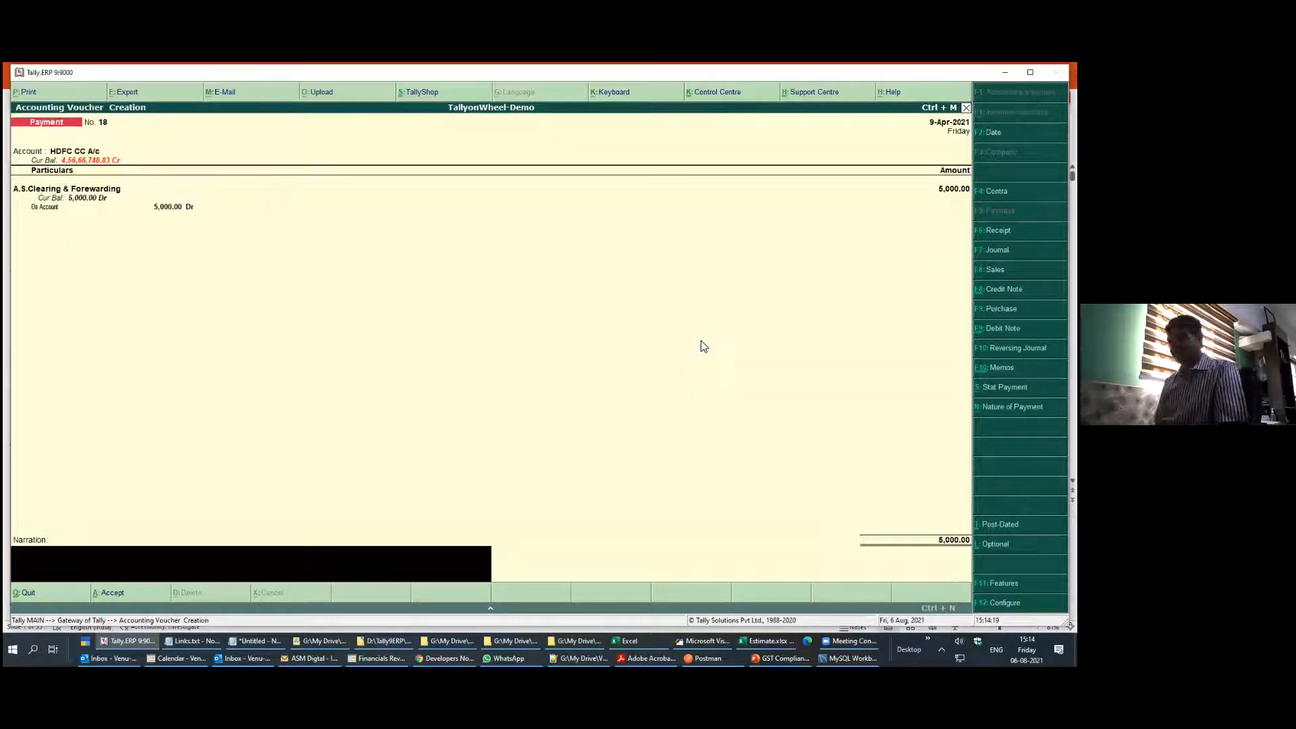
pyautogui.write('test apymen')
pyautogui.press('Return')
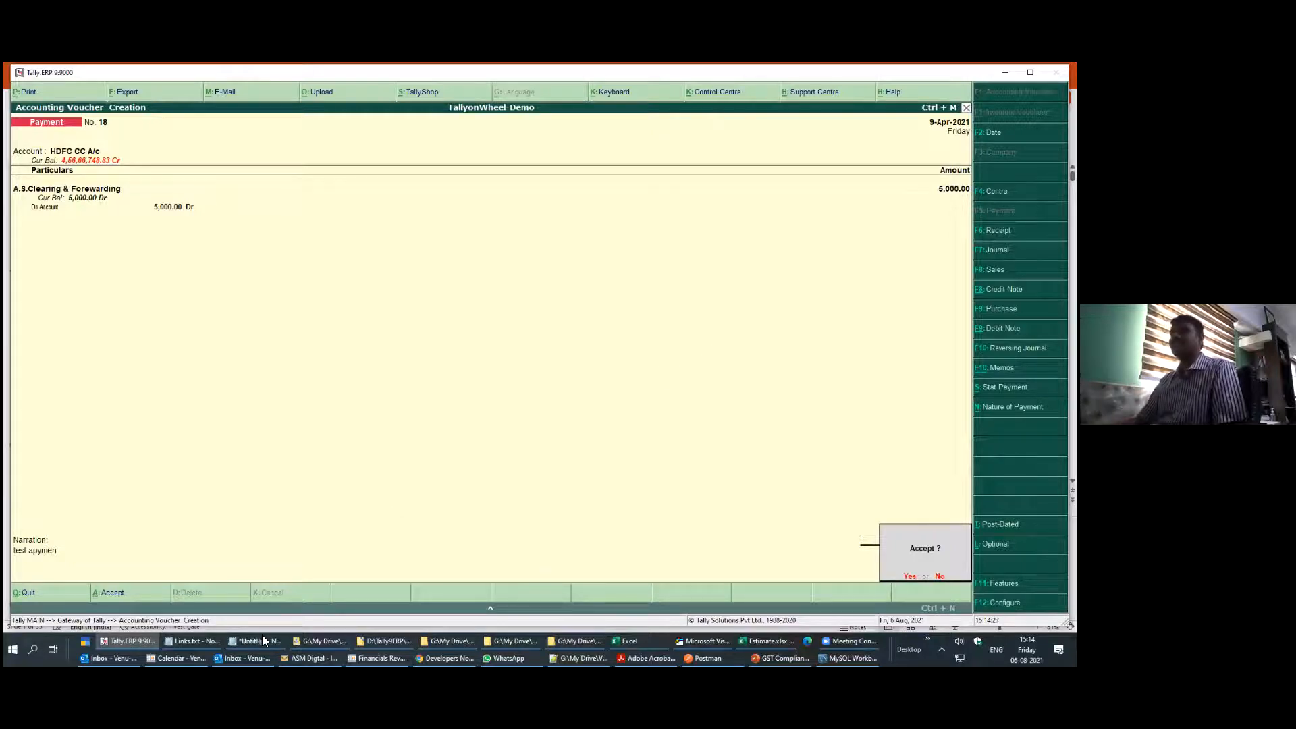
pyautogui.hotkey('alt', 'Tab')
pyautogui.click(204, 644)
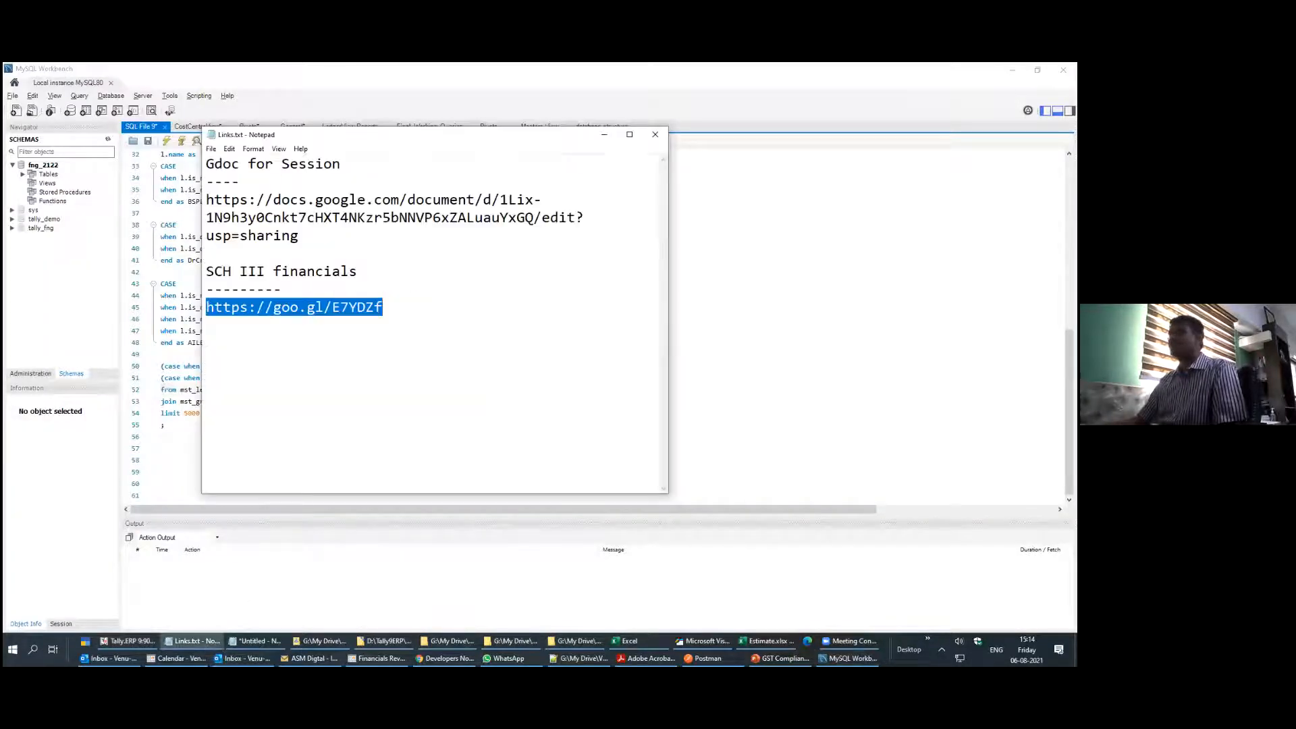
pyautogui.click(1013, 70)
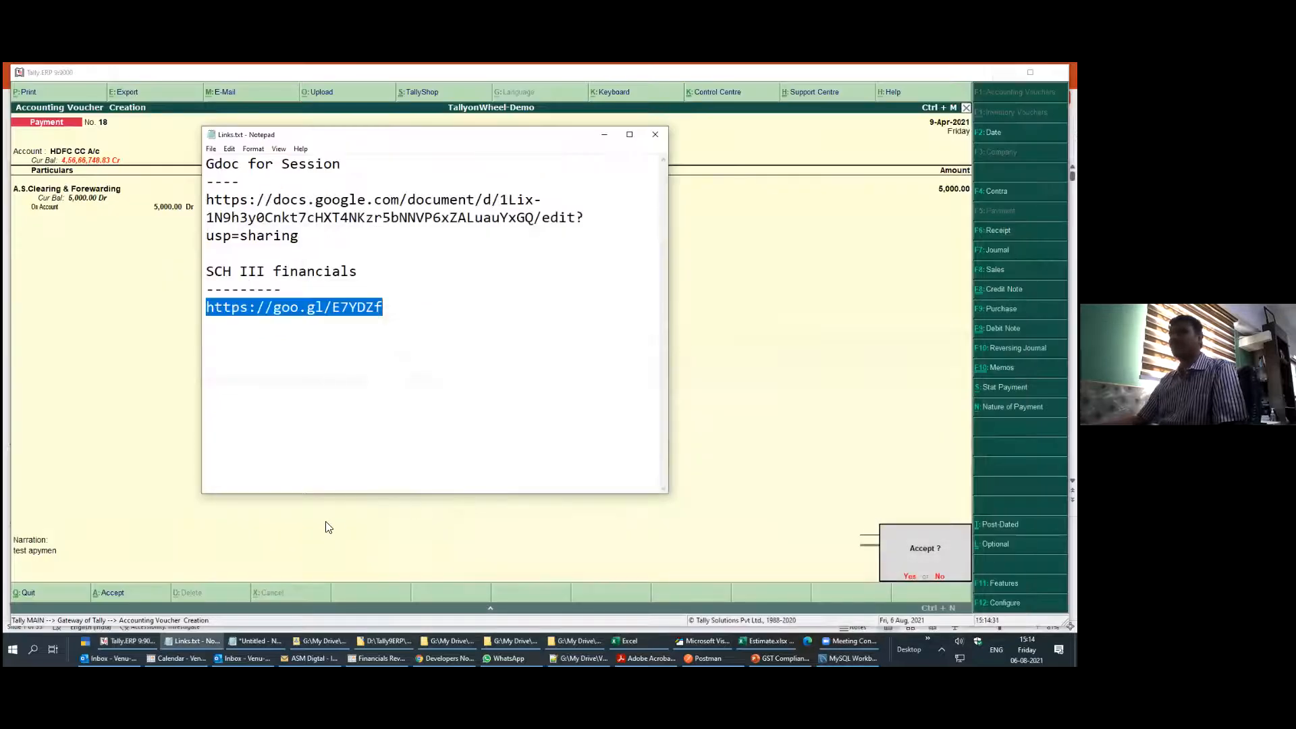
# Switch to the untitled Notepad note and complete item 1 with "i can connect to bank website direct debit and credit party"
pyautogui.click(259, 641)
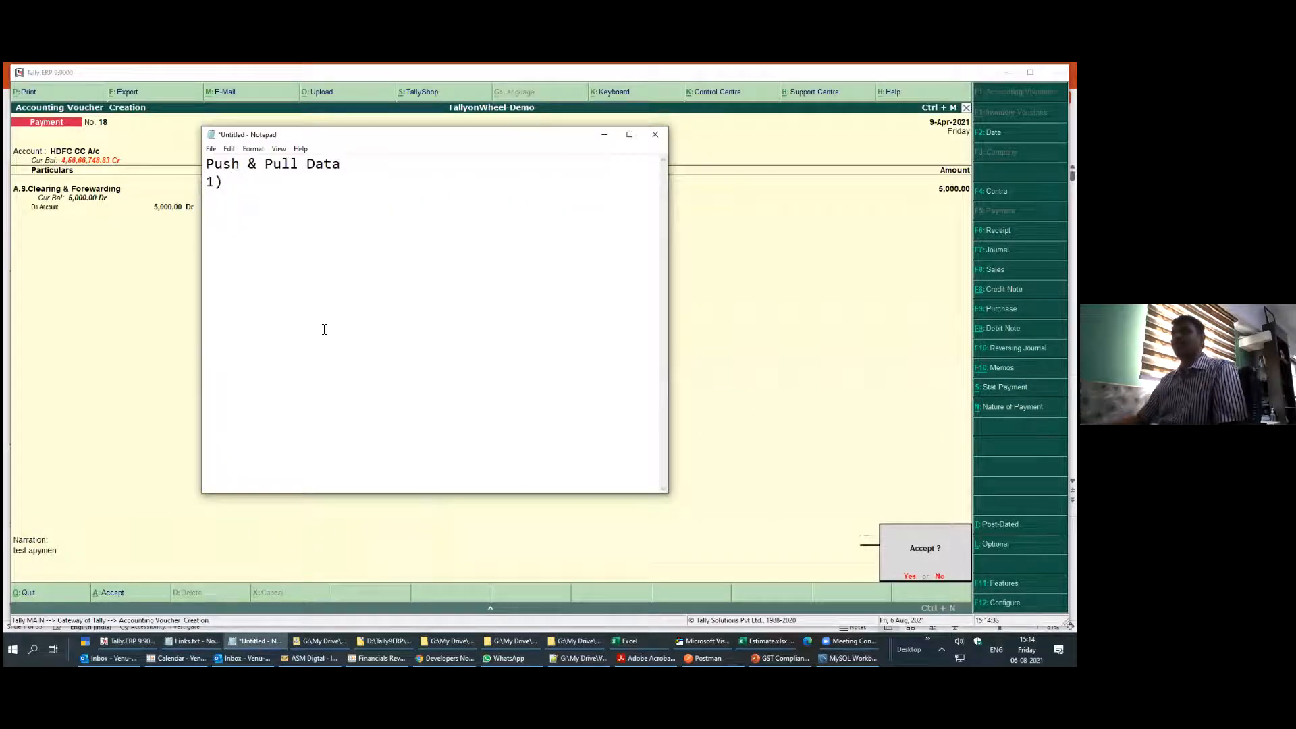
pyautogui.write('i ca')
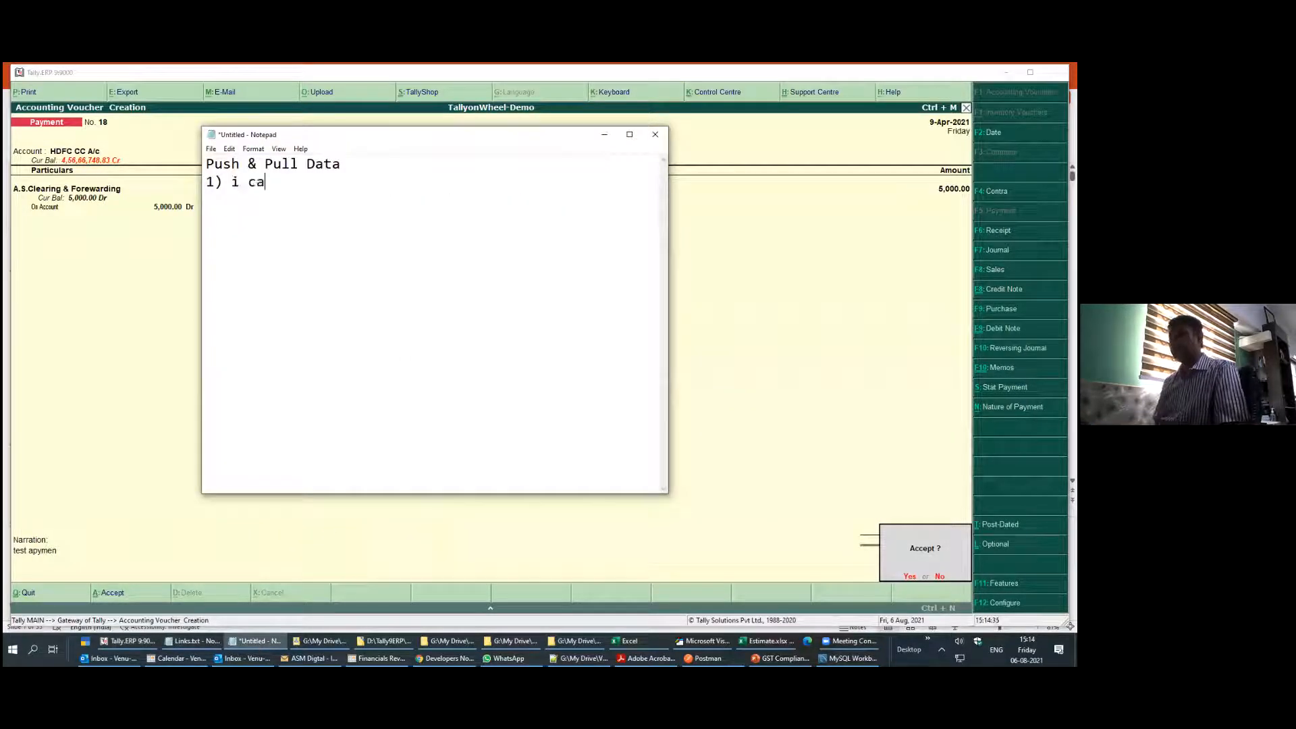
pyautogui.write('n connect to')
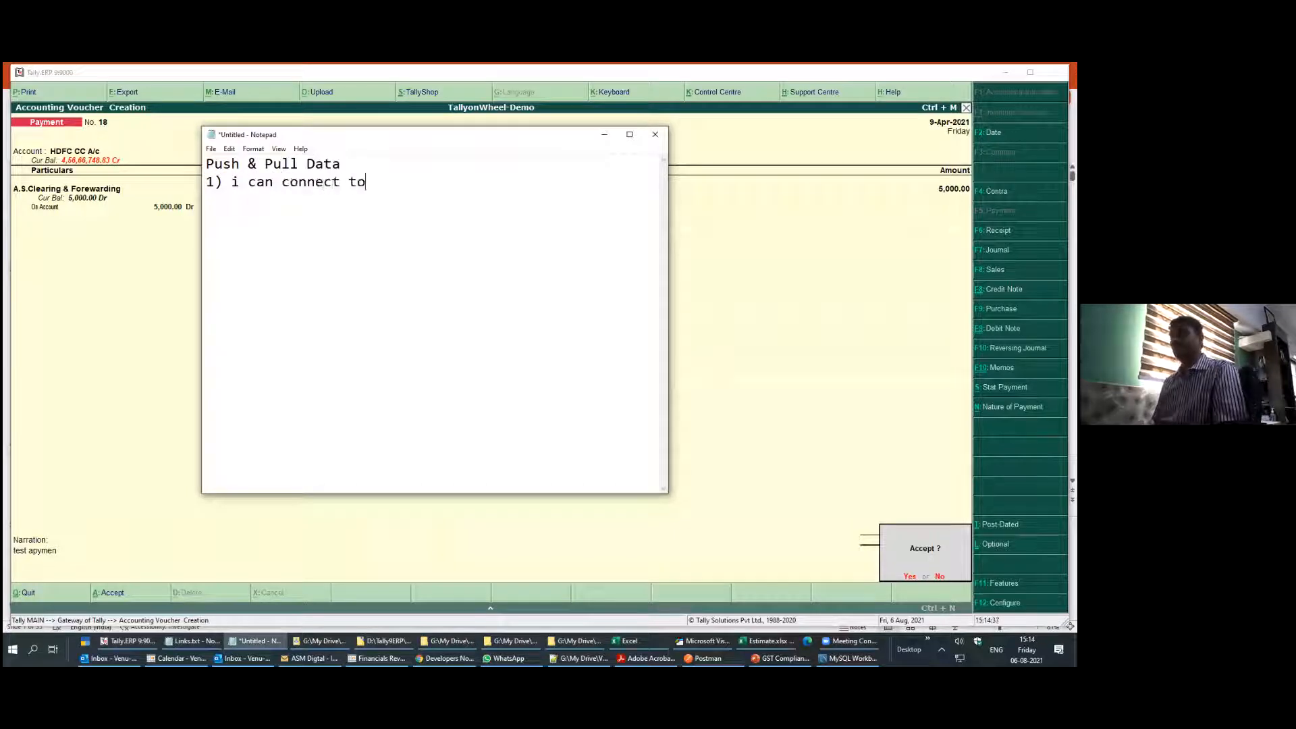
pyautogui.write(' bank website ')
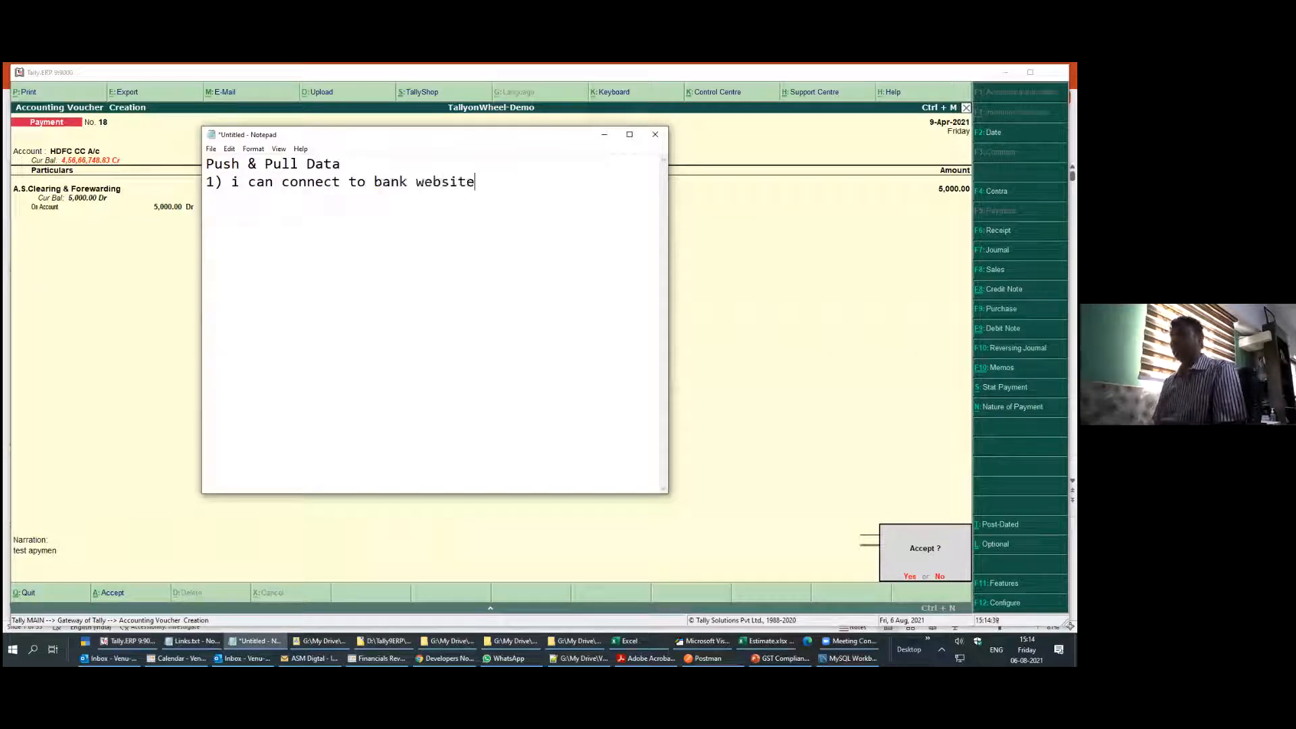
pyautogui.write('direc')
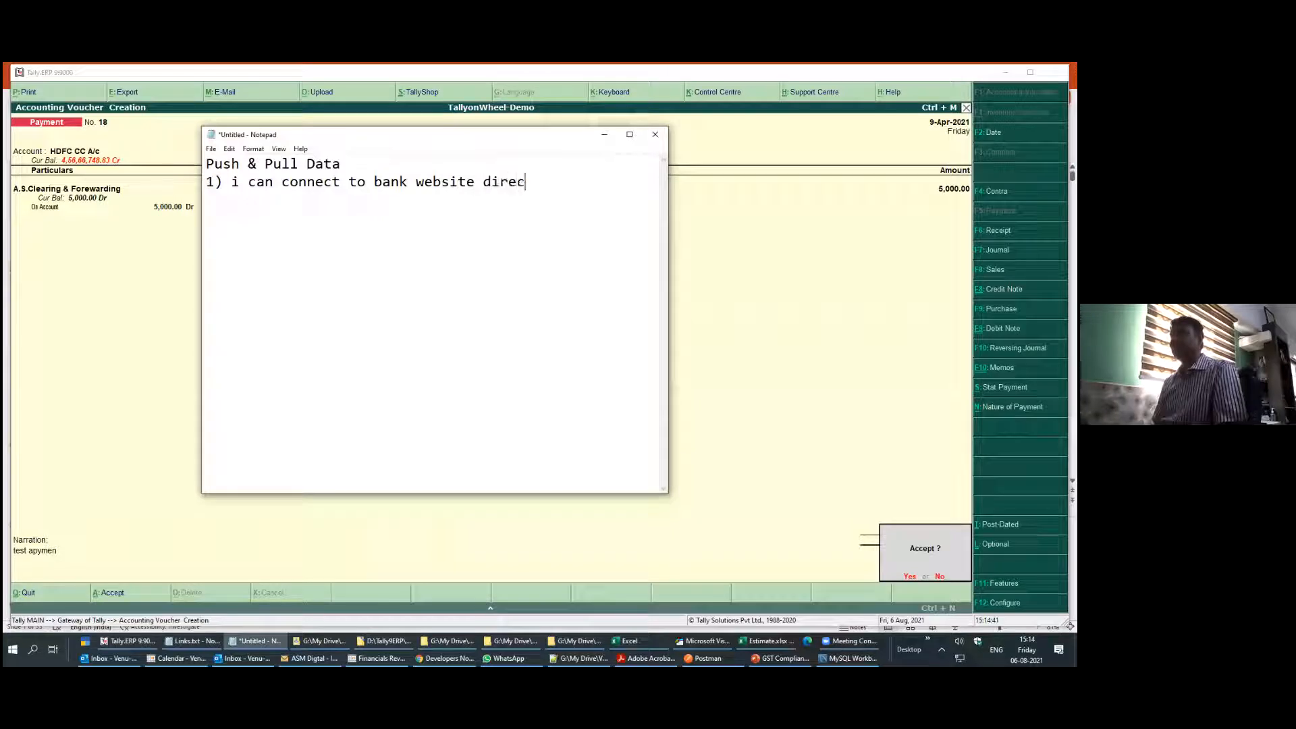
pyautogui.write('t debit')
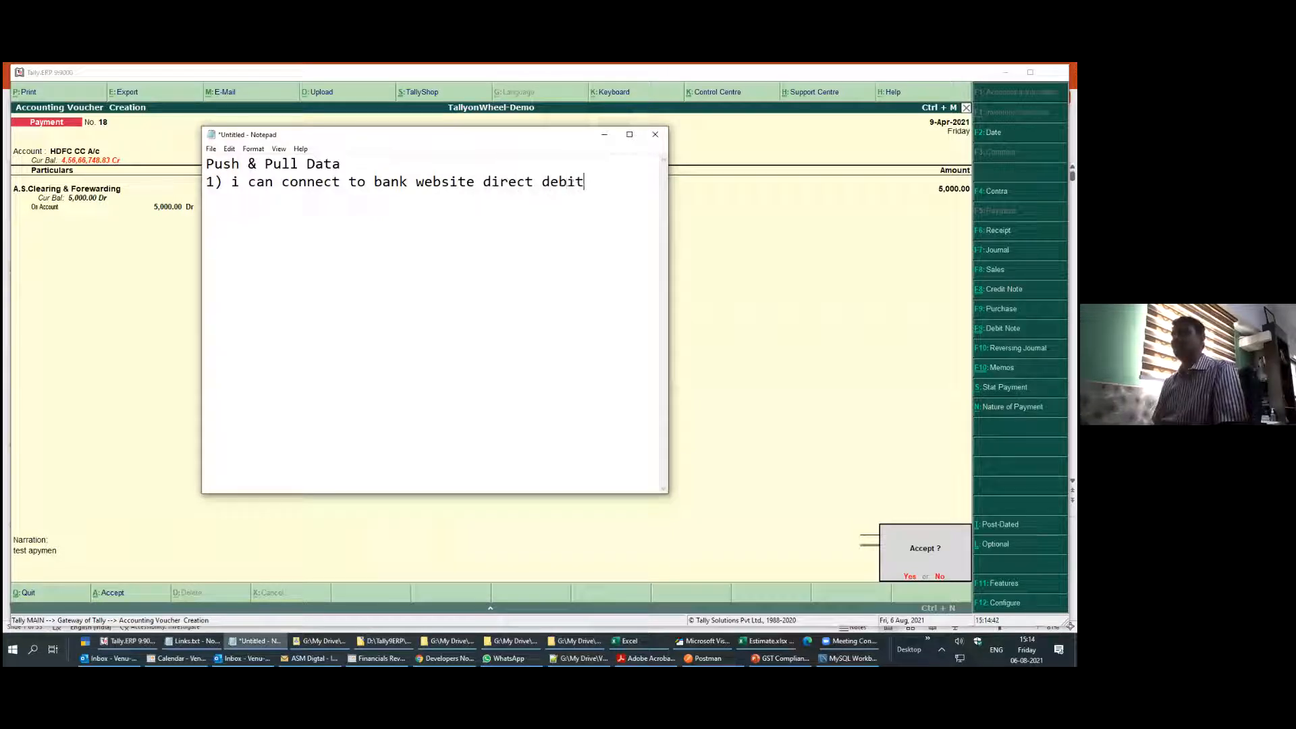
pyautogui.write(' and p')
pyautogui.write('redit party')
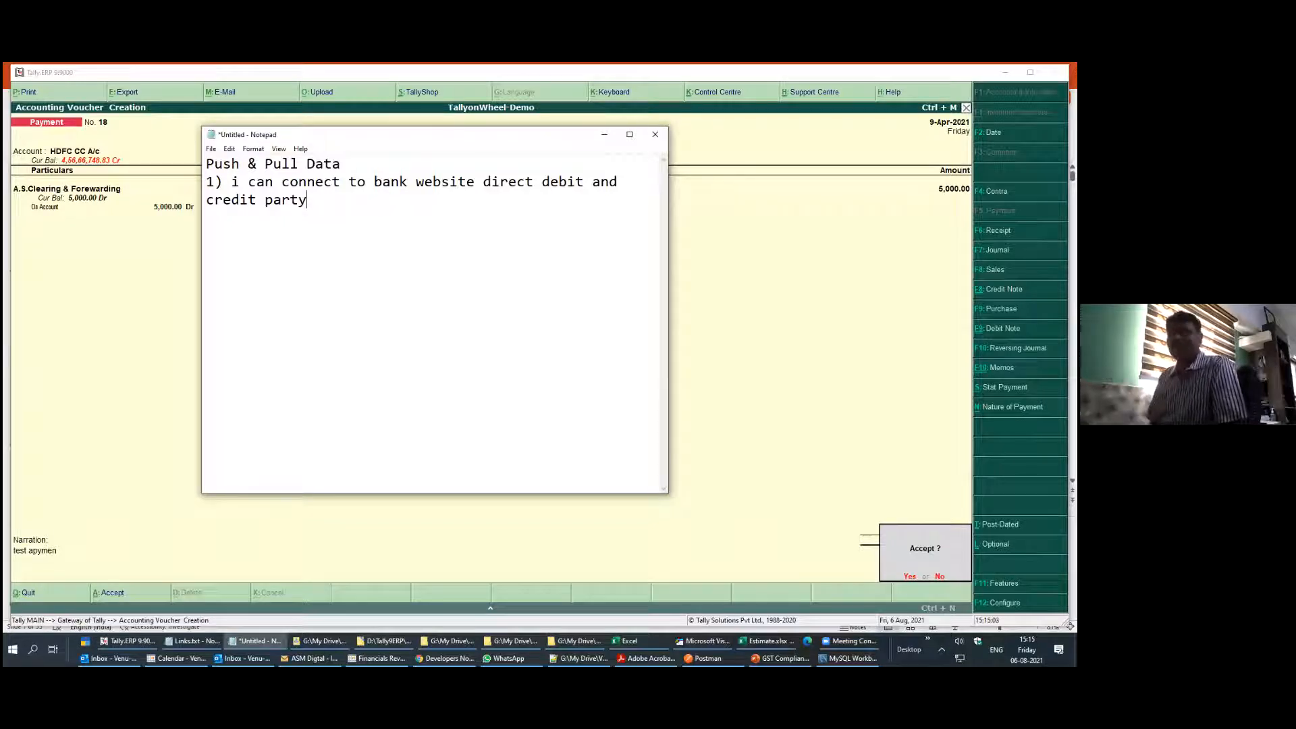
# Add item 2, "voucher approved", after a blank line, with the indented sub-point "- sMS / email to go mgr"
pyautogui.press('Return')
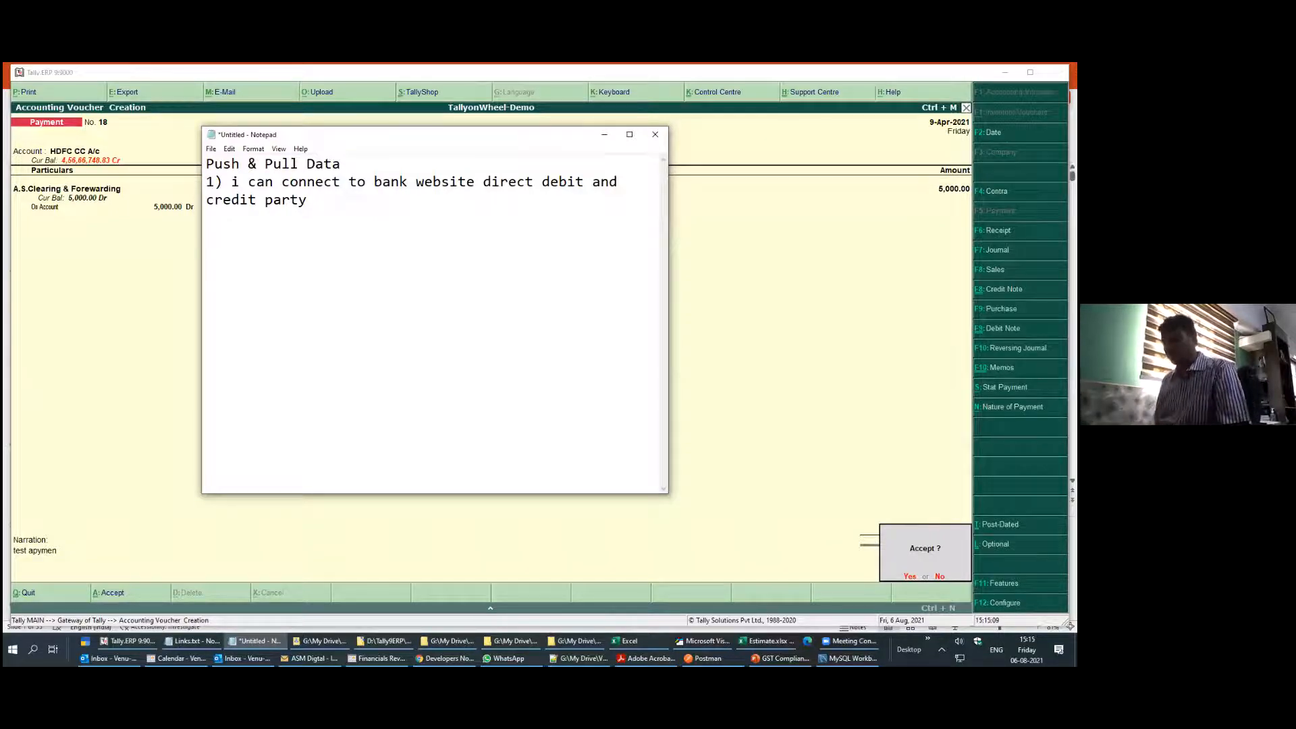
pyautogui.write('2) ')
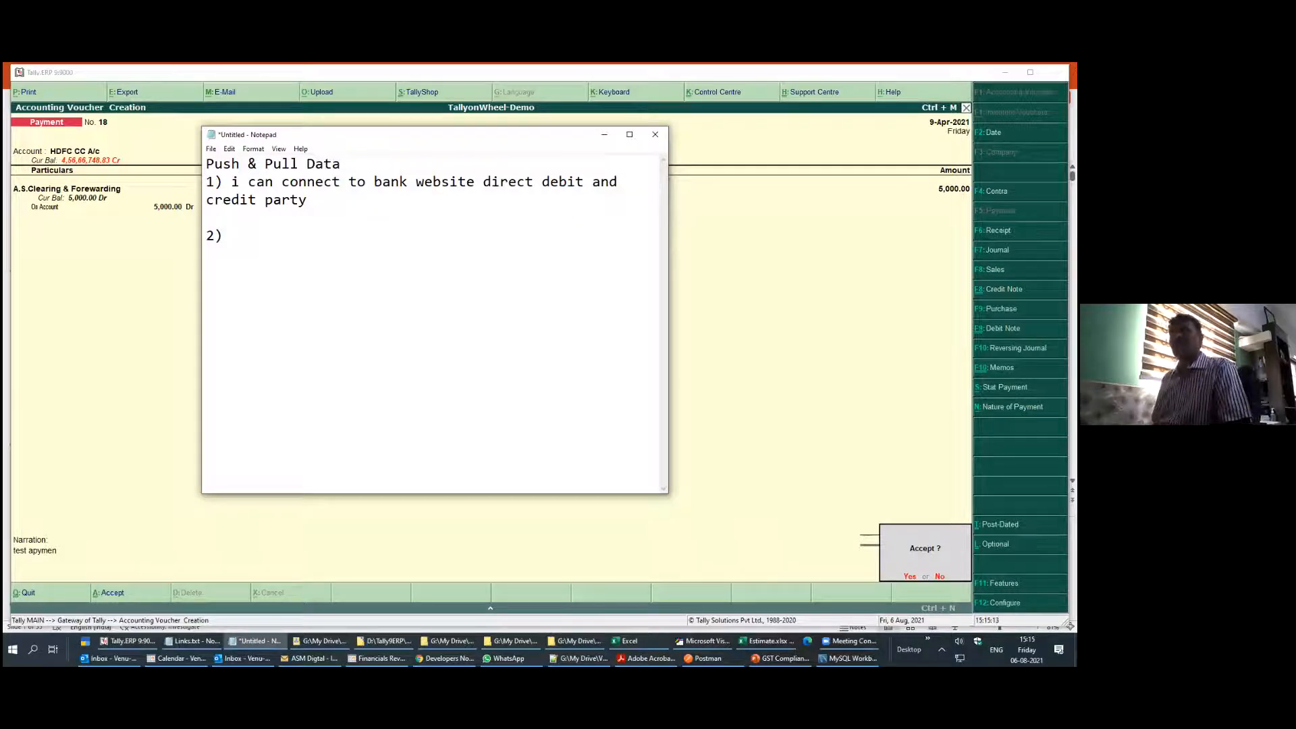
pyautogui.write('vouc')
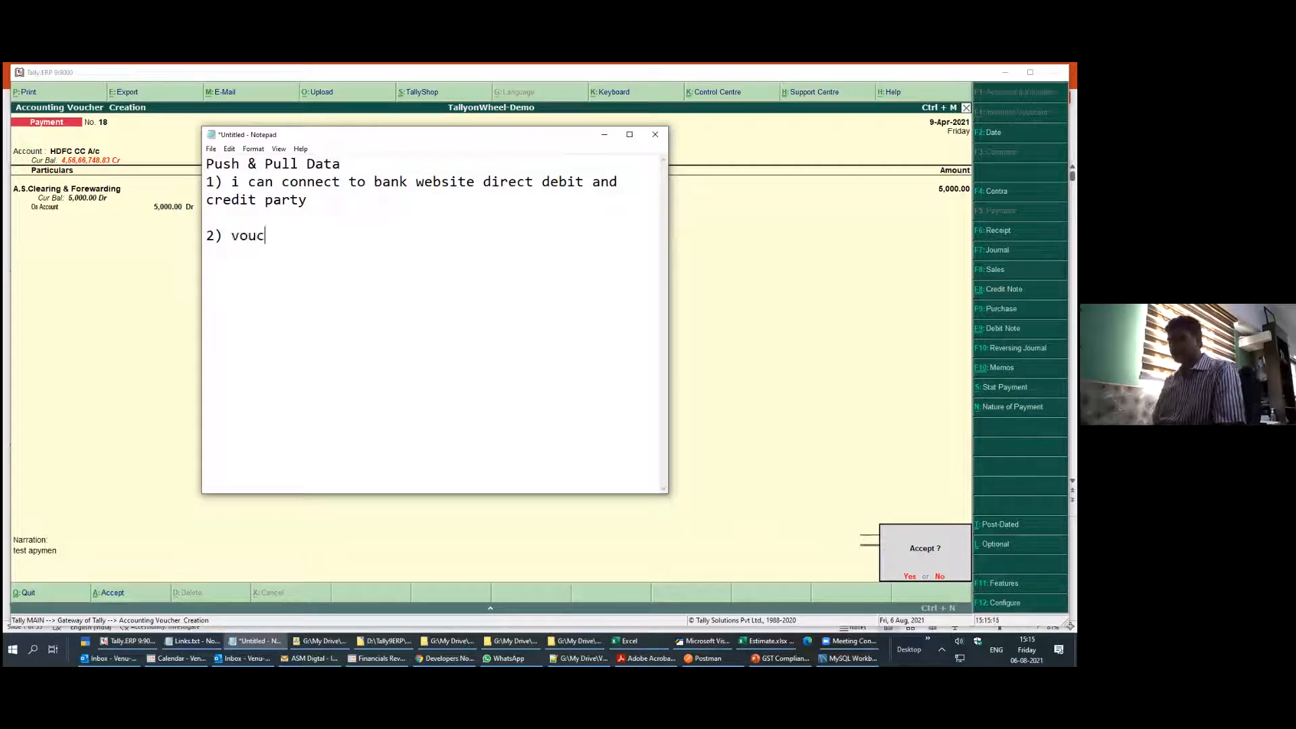
pyautogui.write('her approved \t- ')
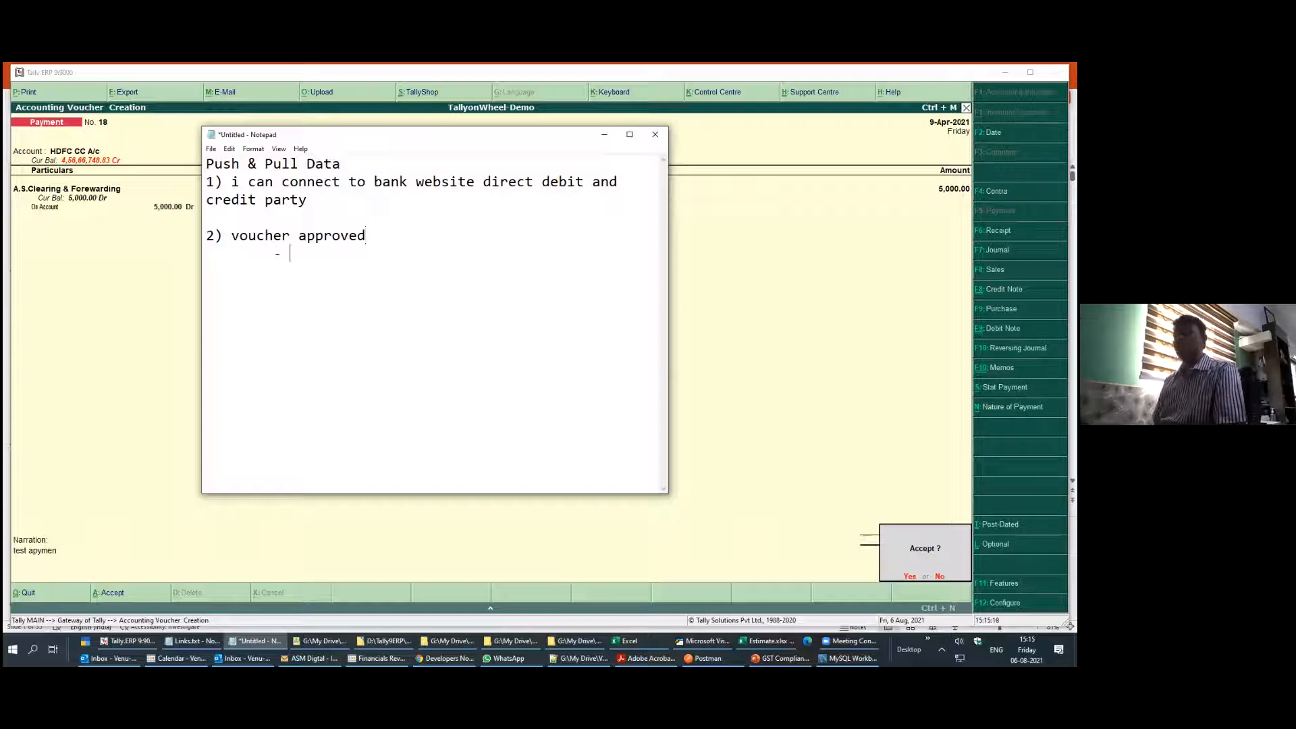
pyautogui.write('sMS')
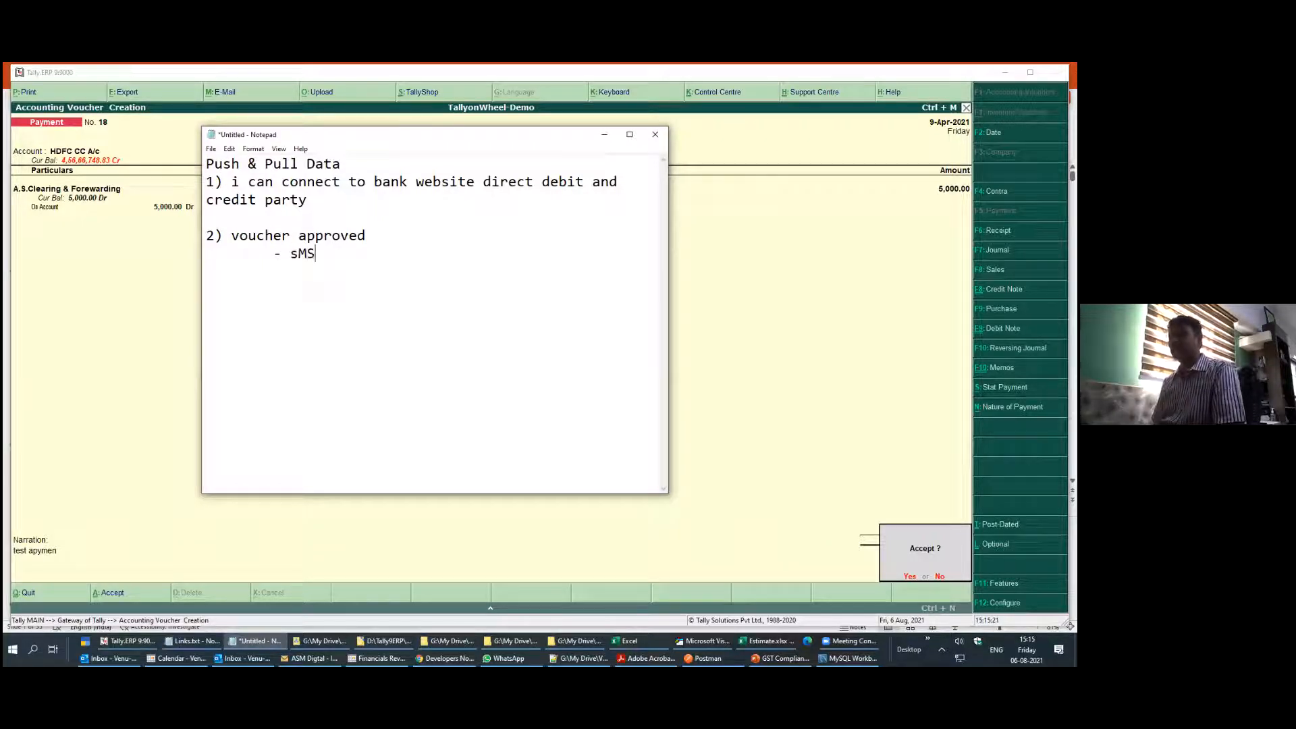
pyautogui.write(' / email ')
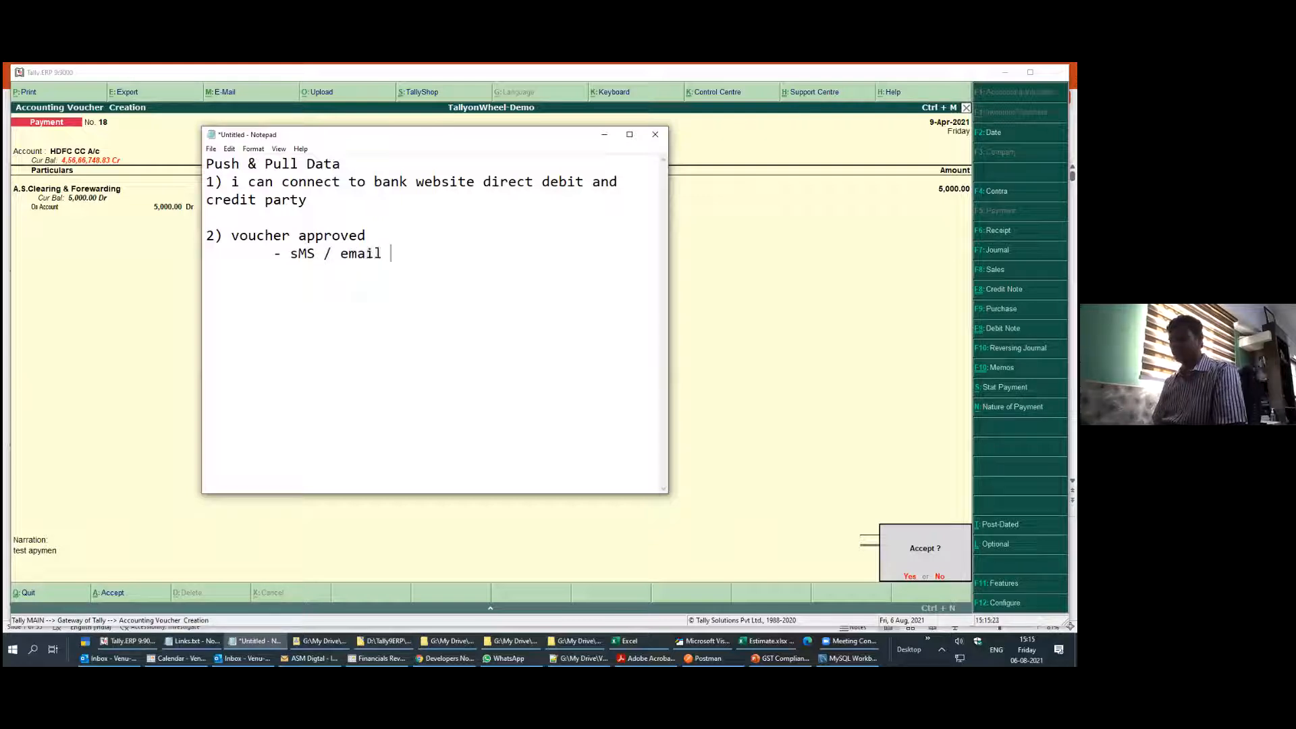
pyautogui.write('to go mgr')
# Add the indented sub-points "- mgr approve" and "- only then post tally" under item 2
pyautogui.press('Return')
pyautogui.press('Tab')
pyautogui.write('- mgr approve')
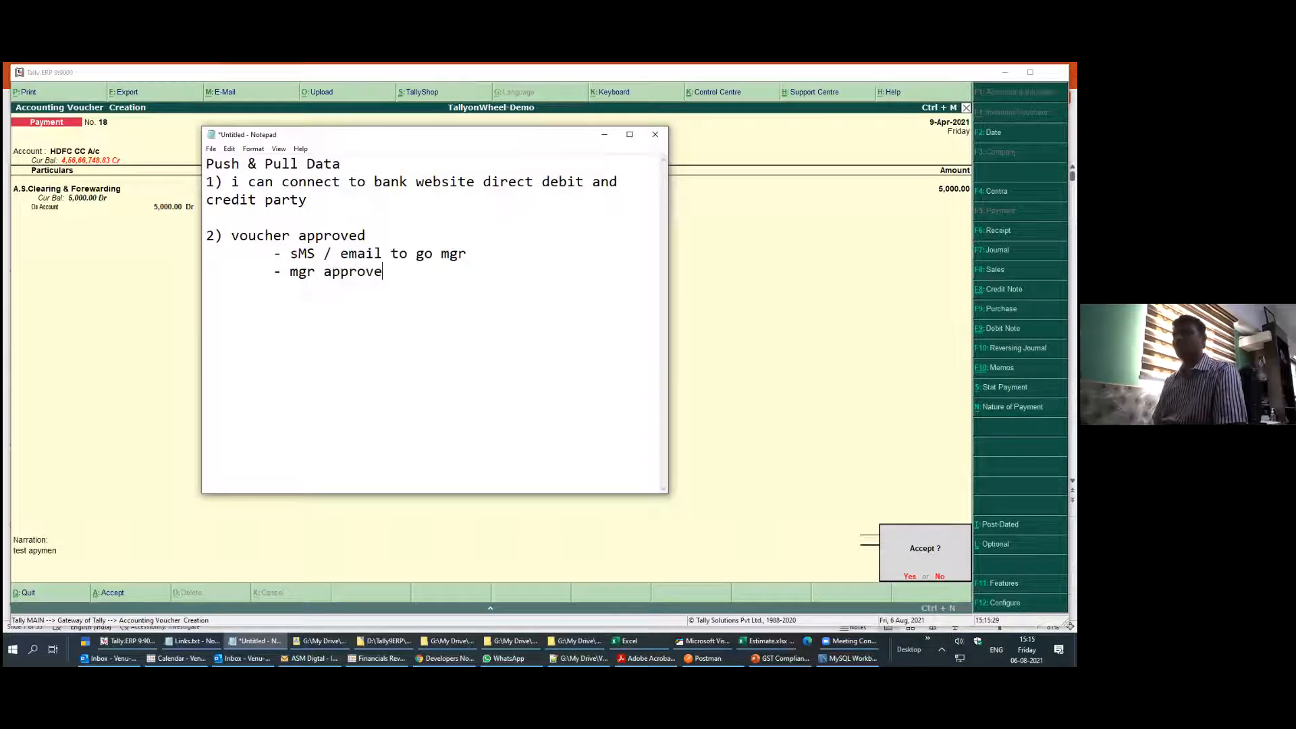
pyautogui.press('Tab')
pyautogui.write('- only then post tally')
# Leave a blank line and add item 3, "Real time audit", to the list
pyautogui.press('Return')
pyautogui.press('Return')
pyautogui.write('3)')
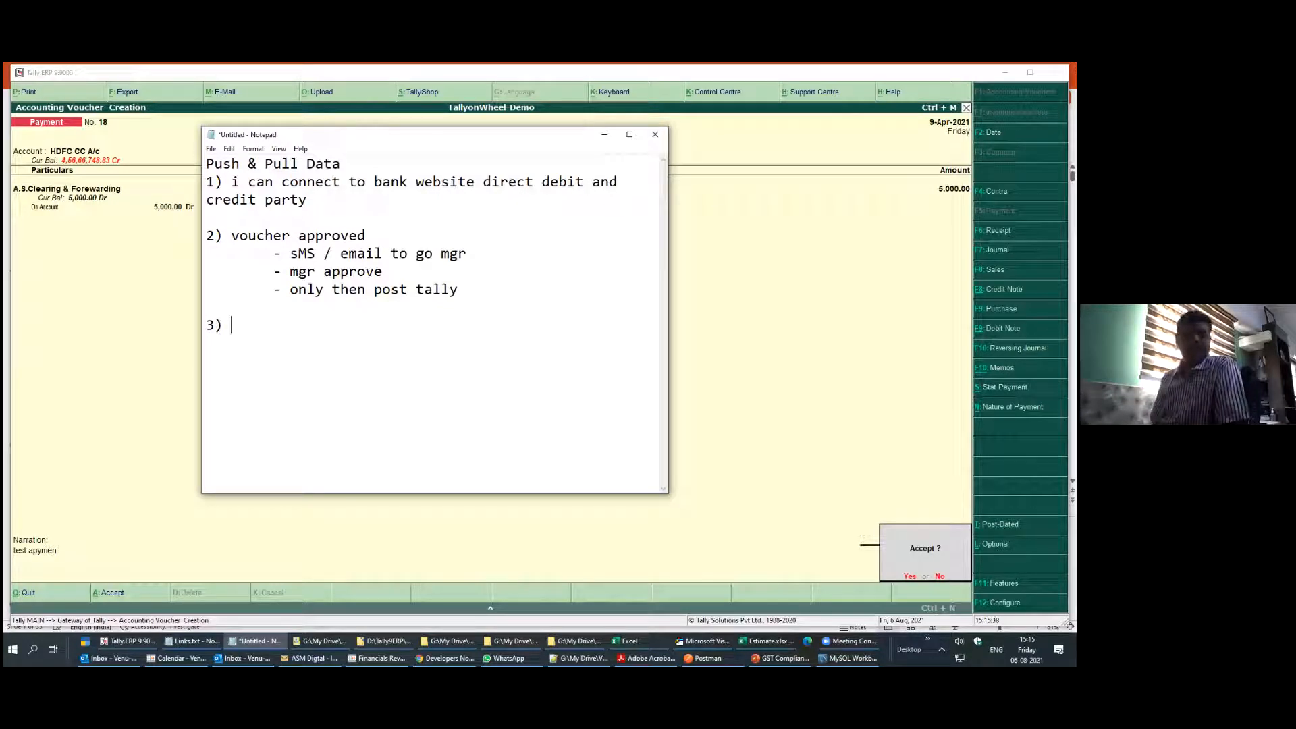
pyautogui.write('Realy')
pyautogui.press('BackSpace')
pyautogui.write('tiem')
pyautogui.press('BackSpace')
pyautogui.write('me')
pyautogui.press('BackSpace')
pyautogui.press('BackSpace')
pyautogui.press('BackSpace')
pyautogui.write('me audit')
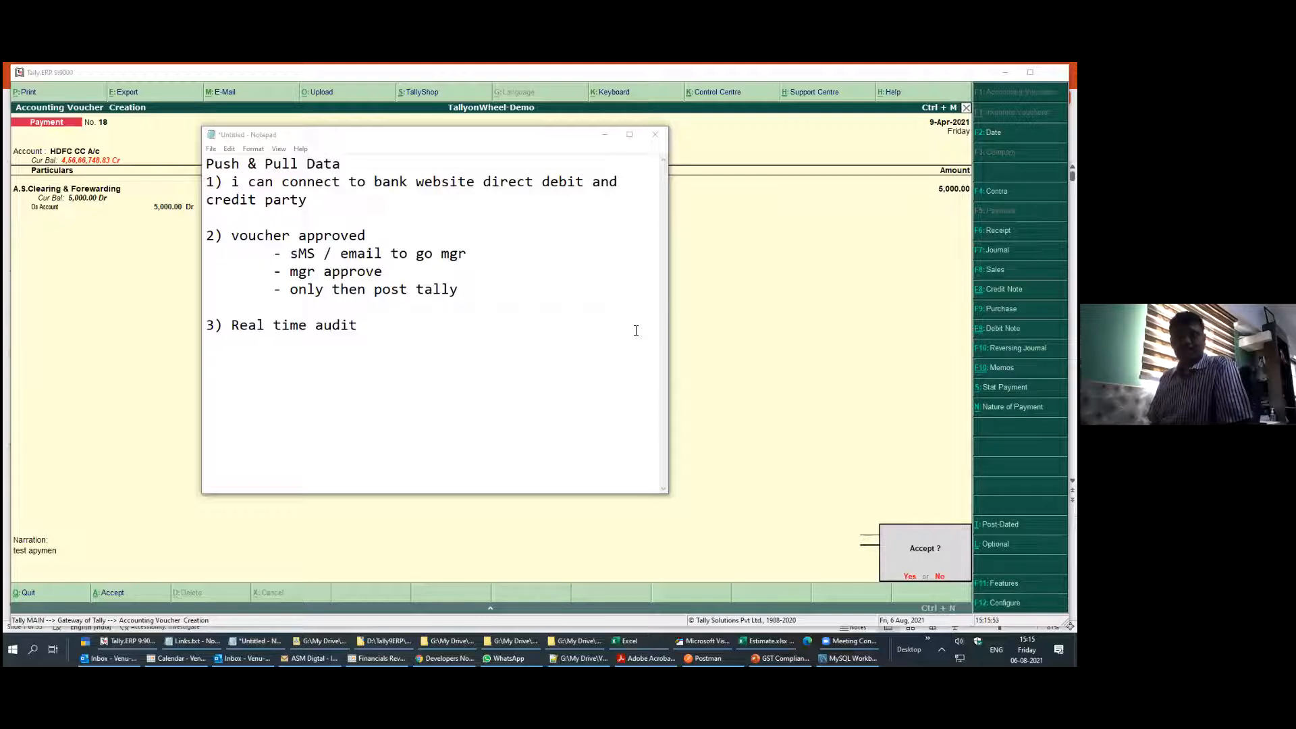
# Add the indented sub-point "- set limit" under item 3, "Real time audit"
pyautogui.click(450, 332)
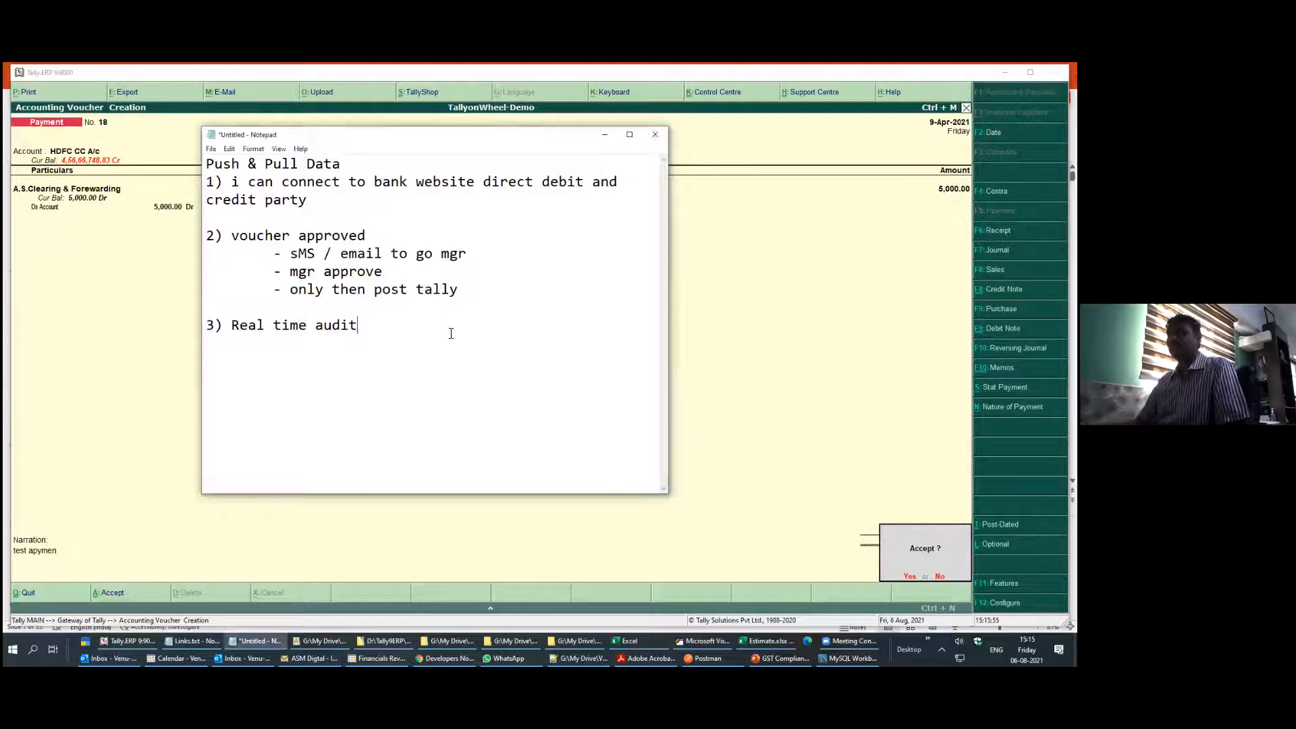
pyautogui.press('Tab')
pyautogui.write('-')
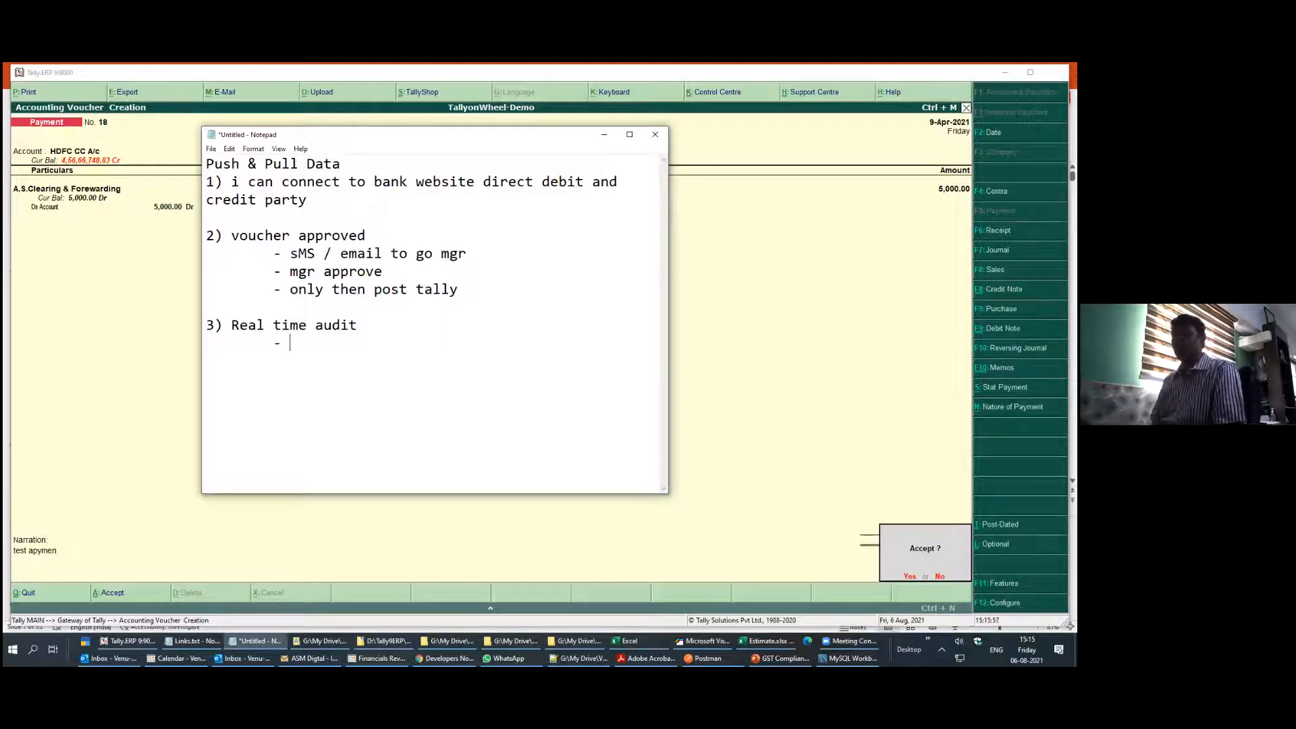
pyautogui.write(' se')
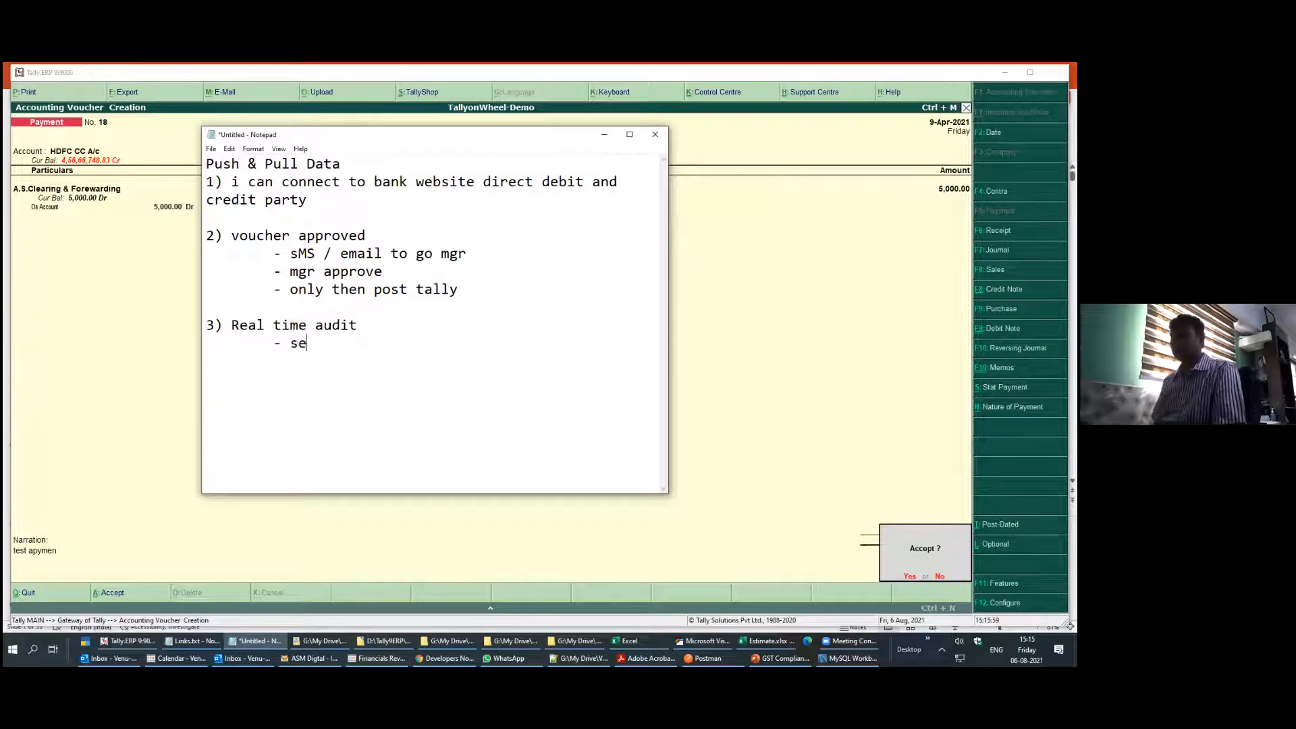
pyautogui.write('t limit')
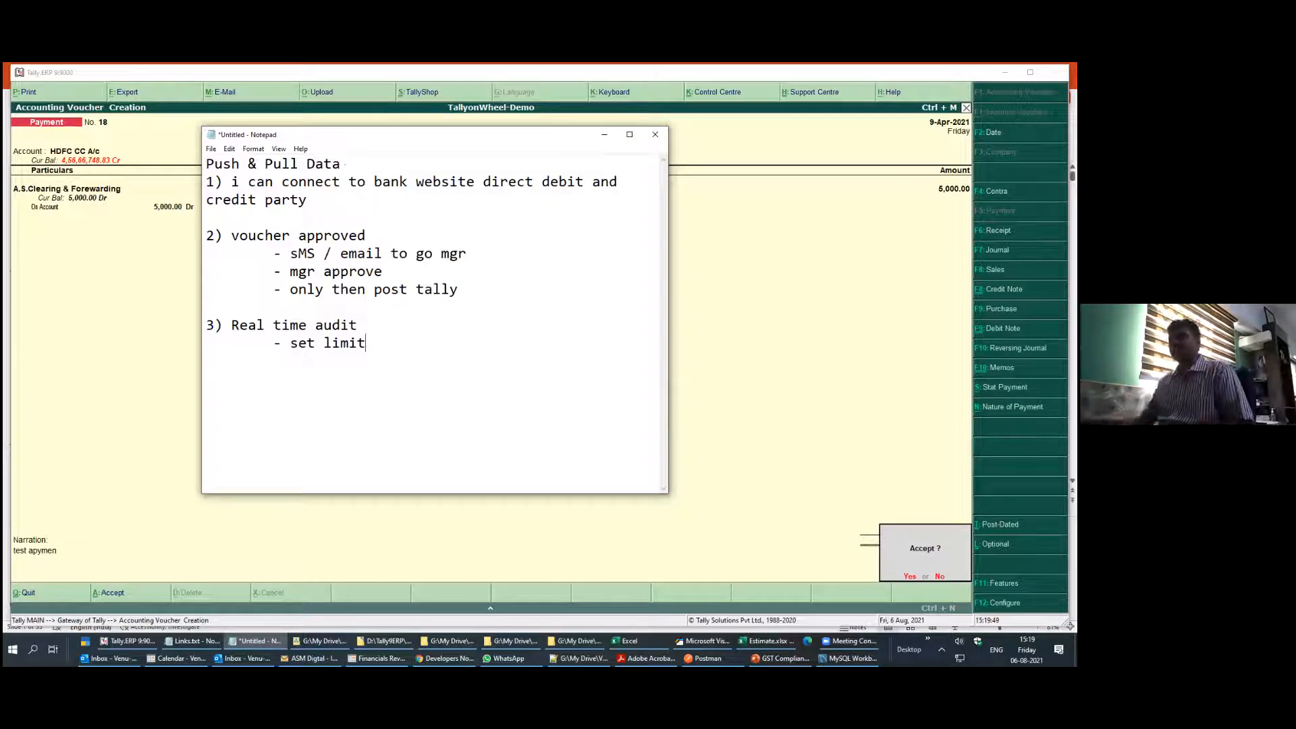
# Open the workbook SCH III Financials 1.77.xlsm from the SchIII folder in Excel
pyautogui.click(181, 397)
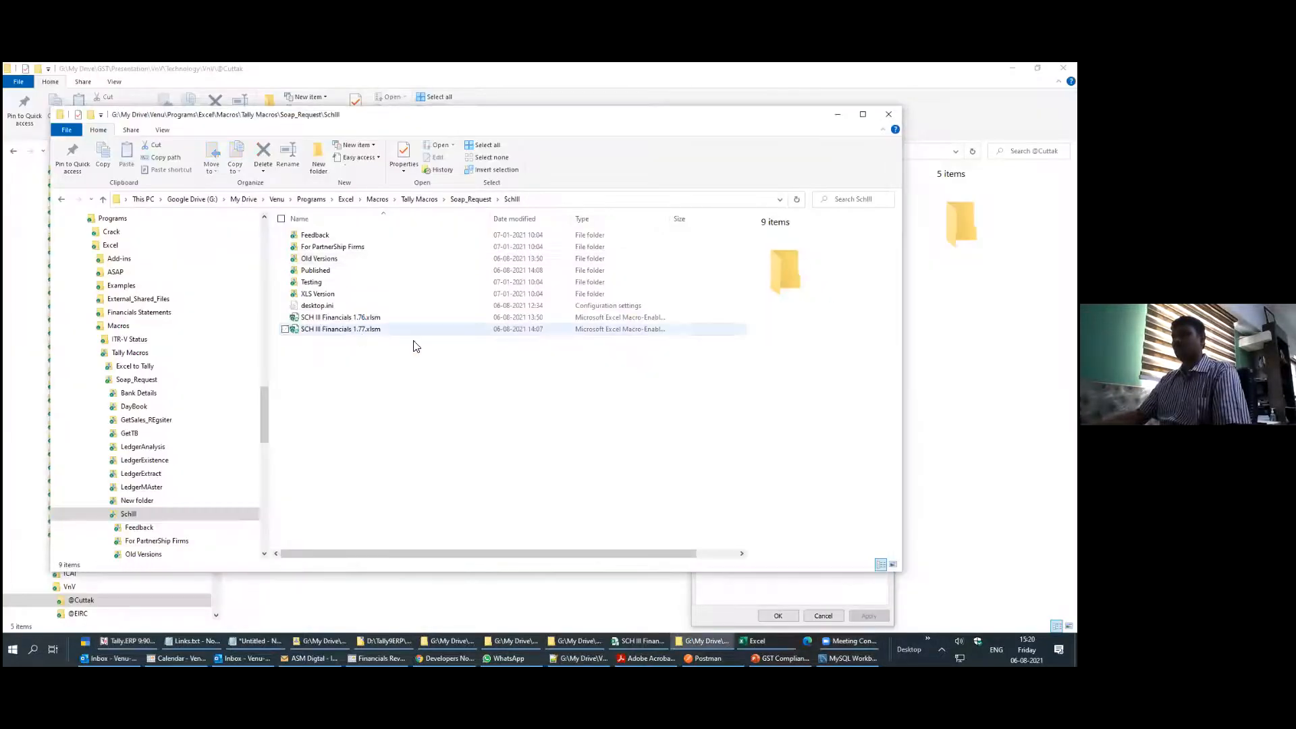
pyautogui.click(405, 330)
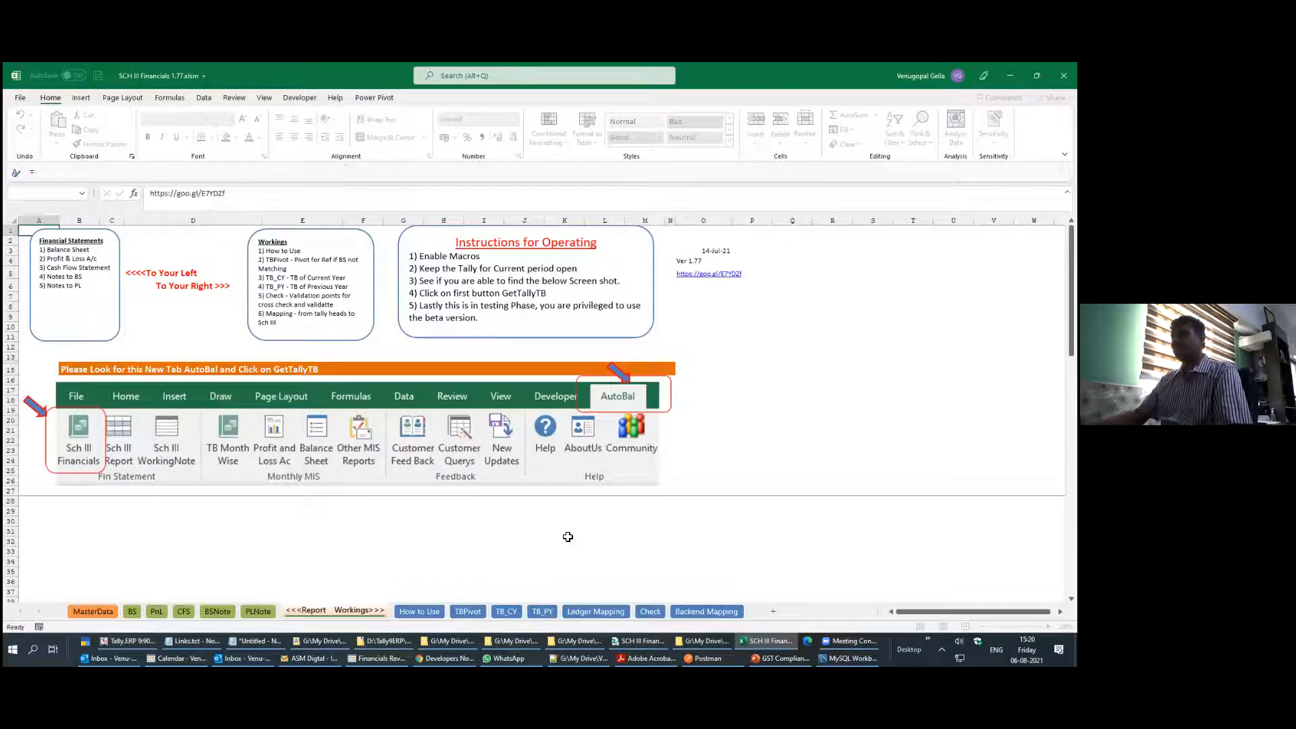
pyautogui.click(562, 541)
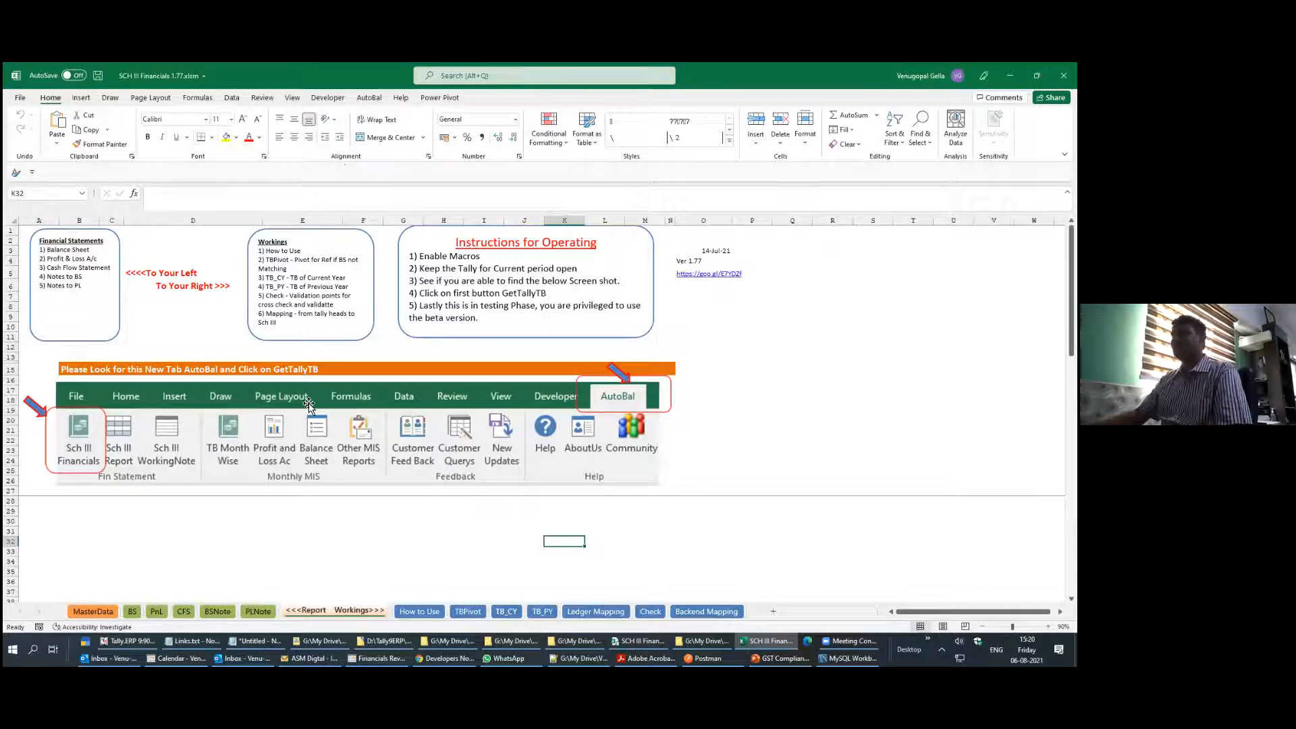
# Delete the existing ledger rows below the headers on the current-year trial balance sheet TB_CY
pyautogui.click(506, 611)
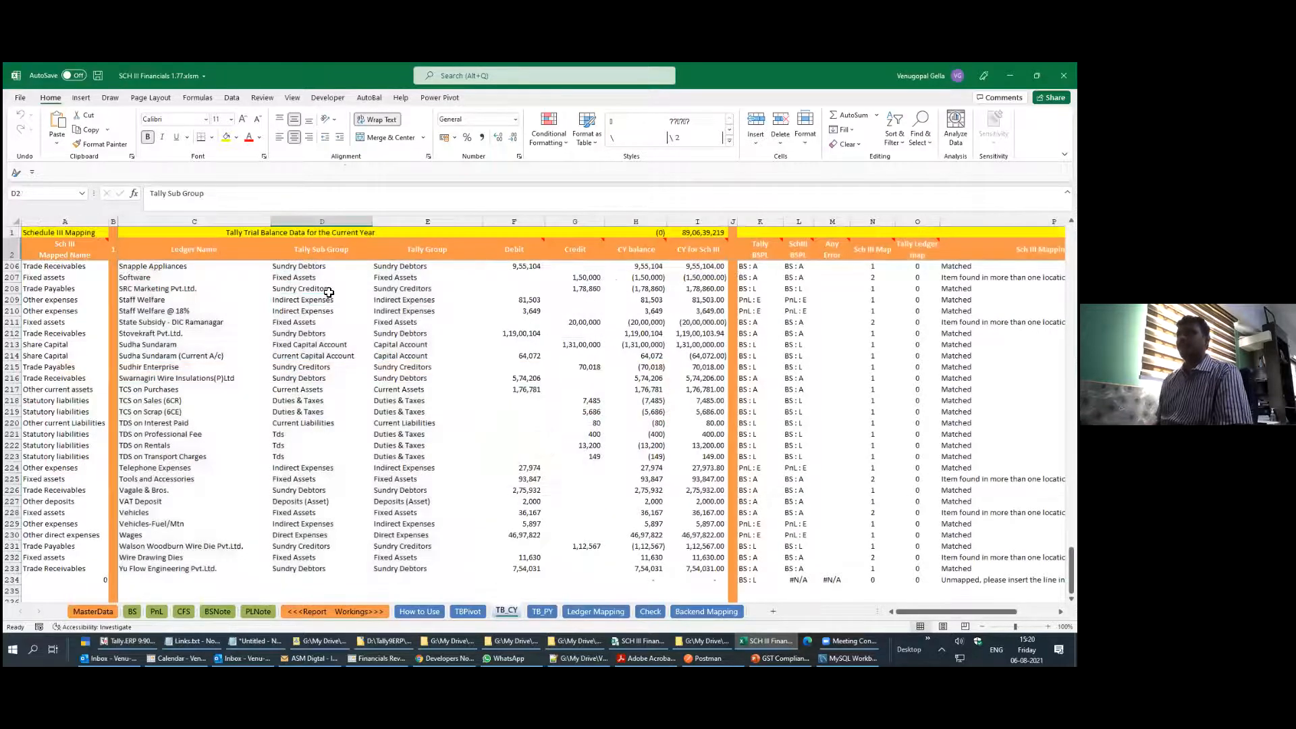
pyautogui.press('Down')
pyautogui.press('Down')
pyautogui.press('Down')
pyautogui.hotkey('ctrl', 'shift', 'Down')
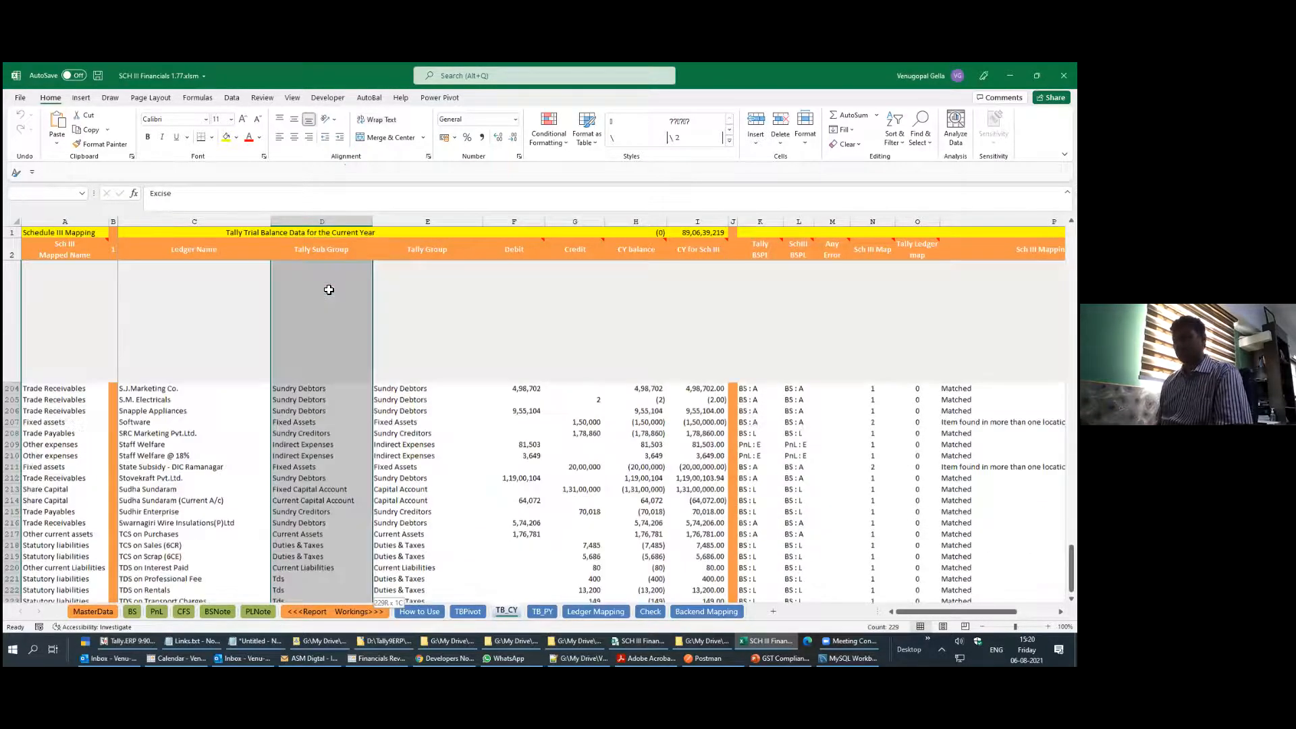
pyautogui.hotkey('ctrl', '-')
# Delete the ledger rows from Provision for Income Tax downward on the previous-year trial balance sheet TB_PY
pyautogui.hotkey('ctrl', 'pagedown')
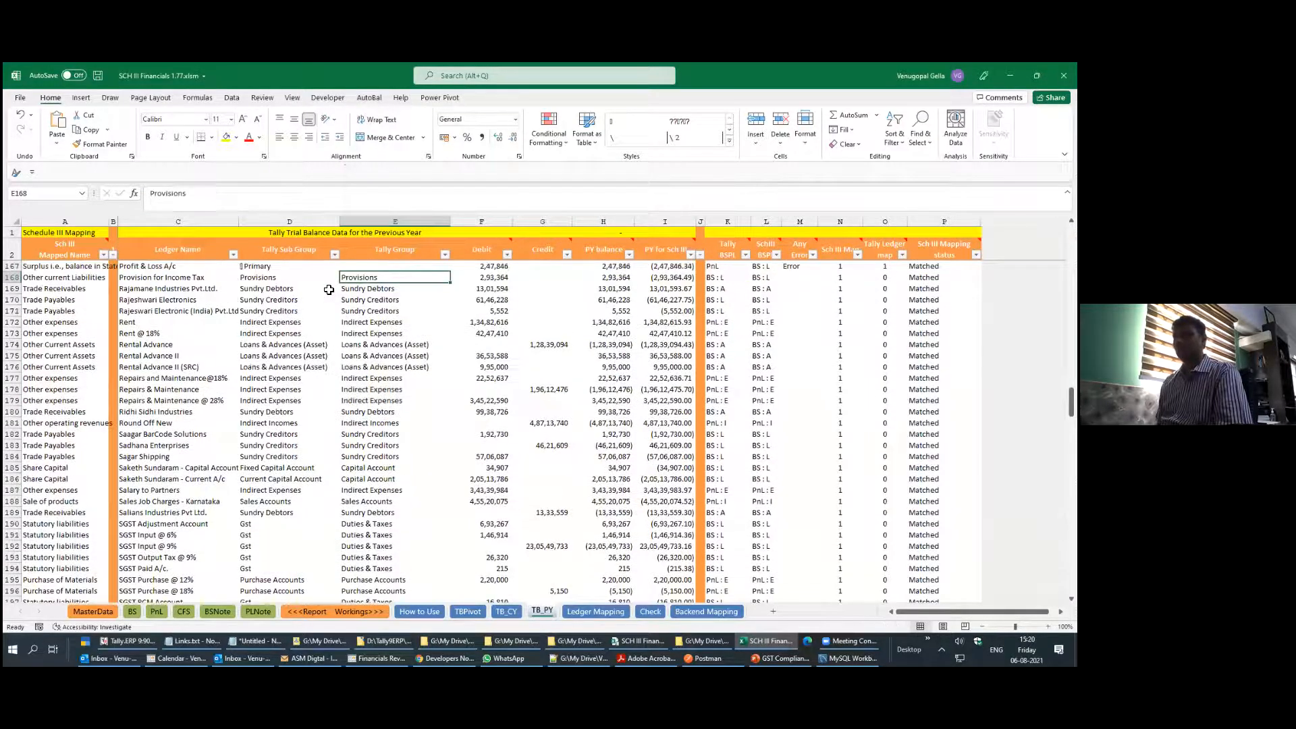
pyautogui.press('Left')
pyautogui.press('Left')
pyautogui.hotkey('ctrl', 'shift', 'Down')
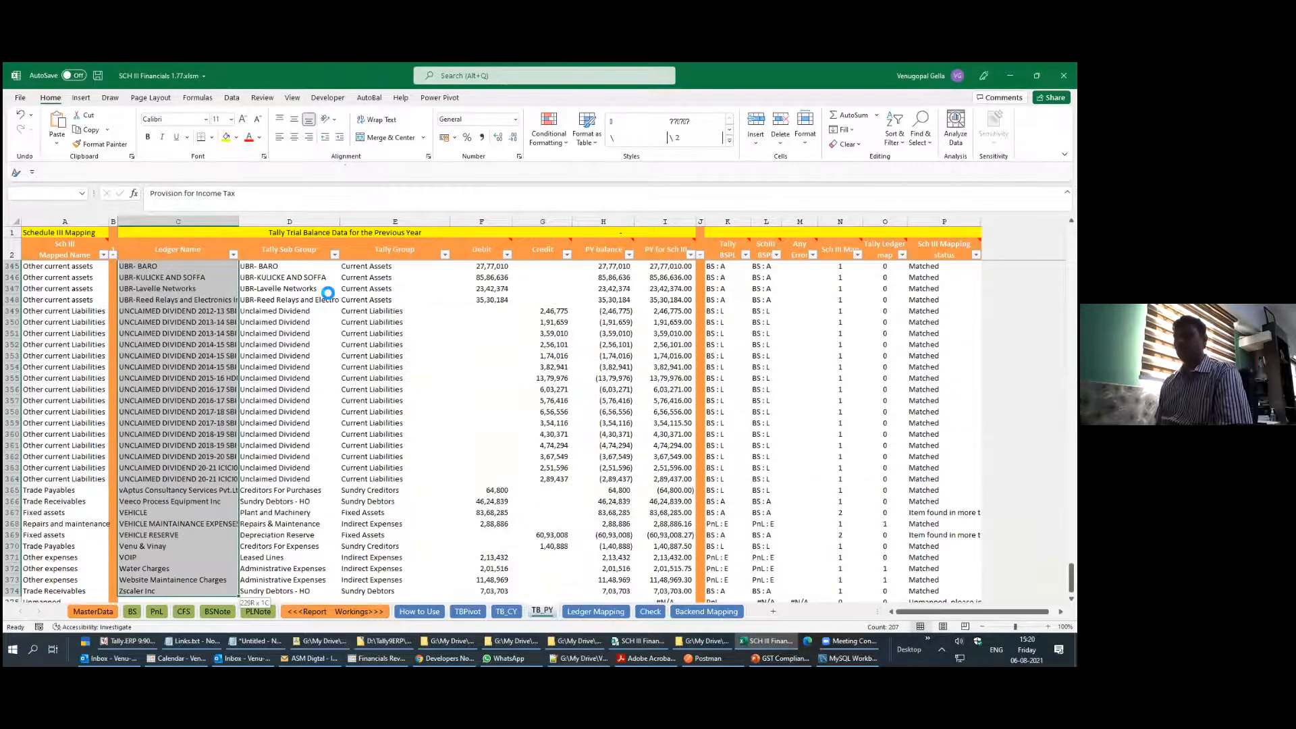
pyautogui.hotkey('ctrl', '-')
# Check the figures in the profit and loss statement and the balance sheet on the PnL and BS sheets
pyautogui.hotkey('ctrl', 'pageup')
pyautogui.hotkey('ctrl', 'pageup')
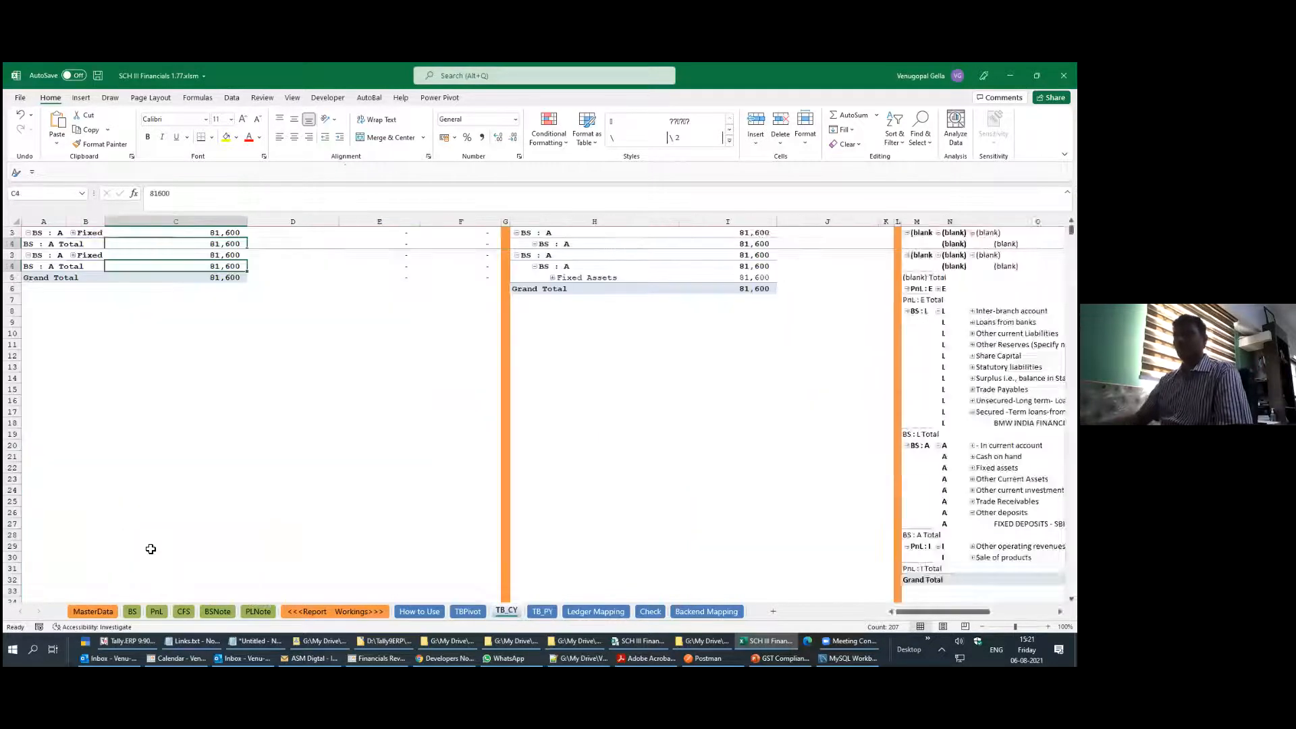
pyautogui.click(158, 613)
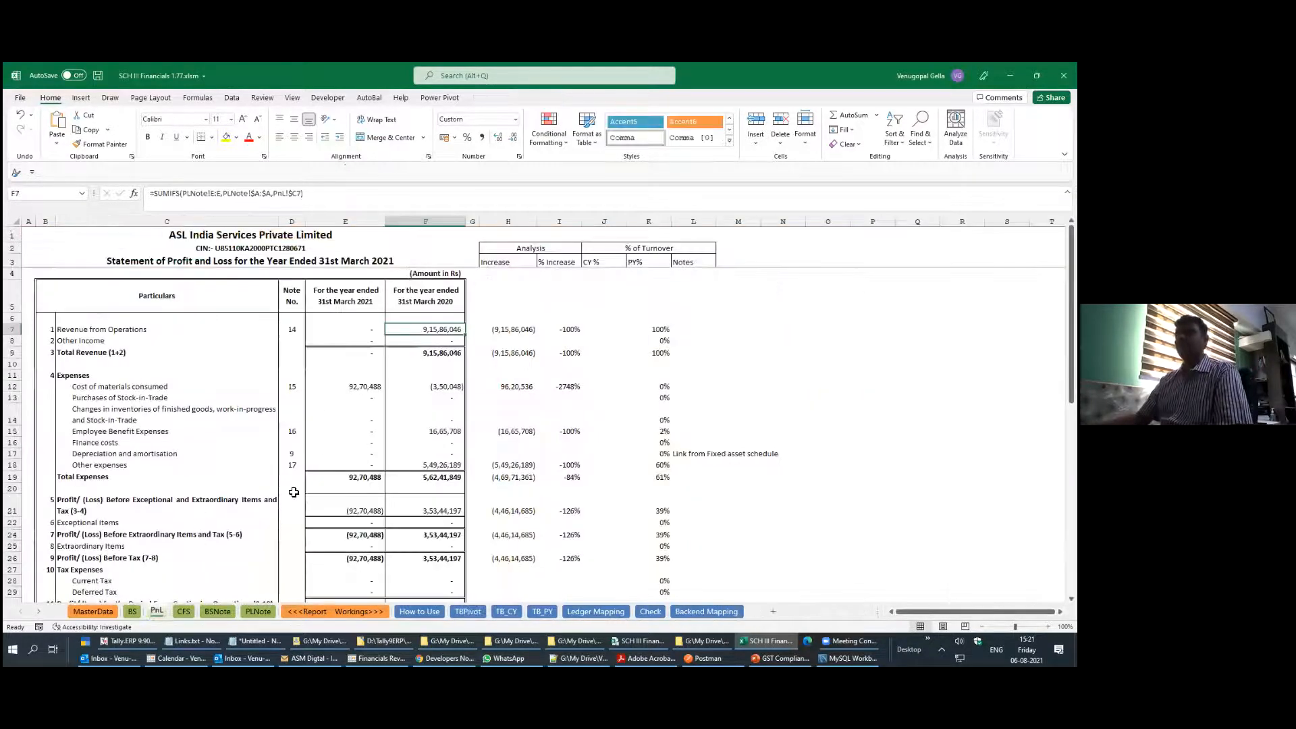
pyautogui.click(133, 612)
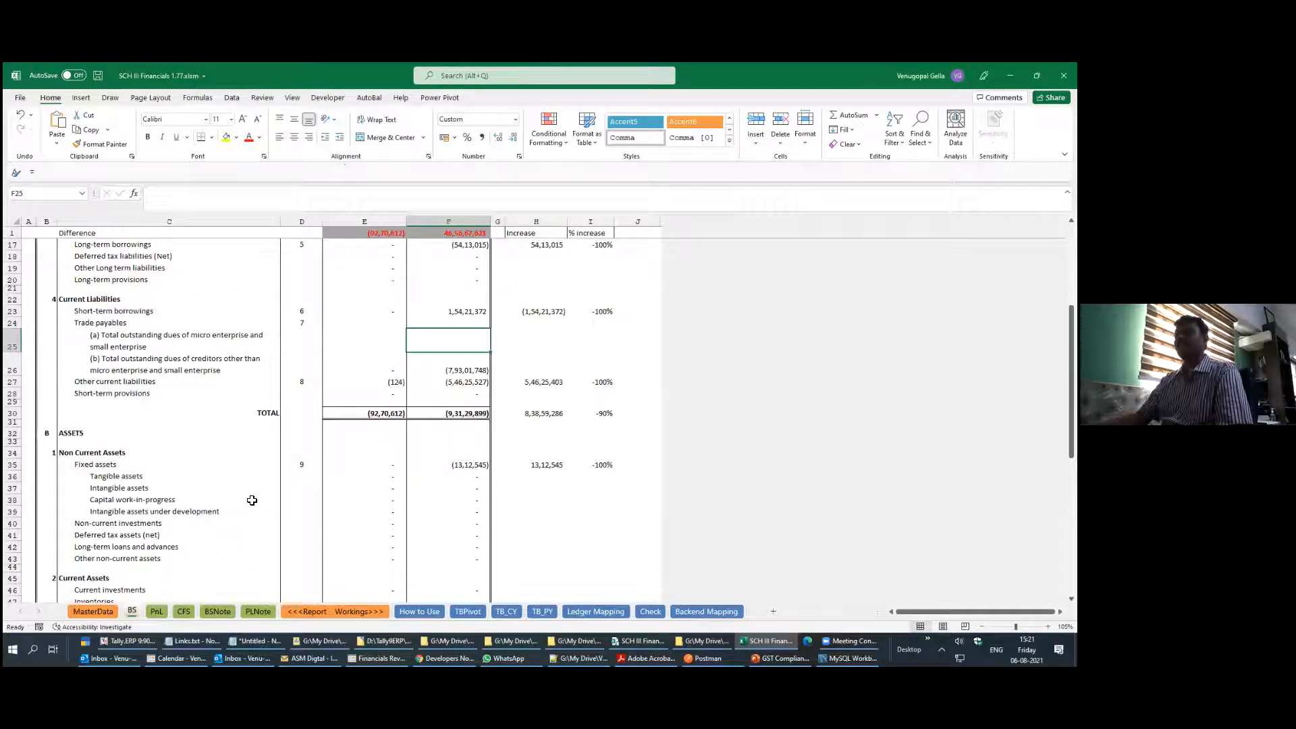
# Switch to Tally.ERP 9 and leave the unsaved payment voucher, returning to the Gateway of Tally
pyautogui.click(132, 641)
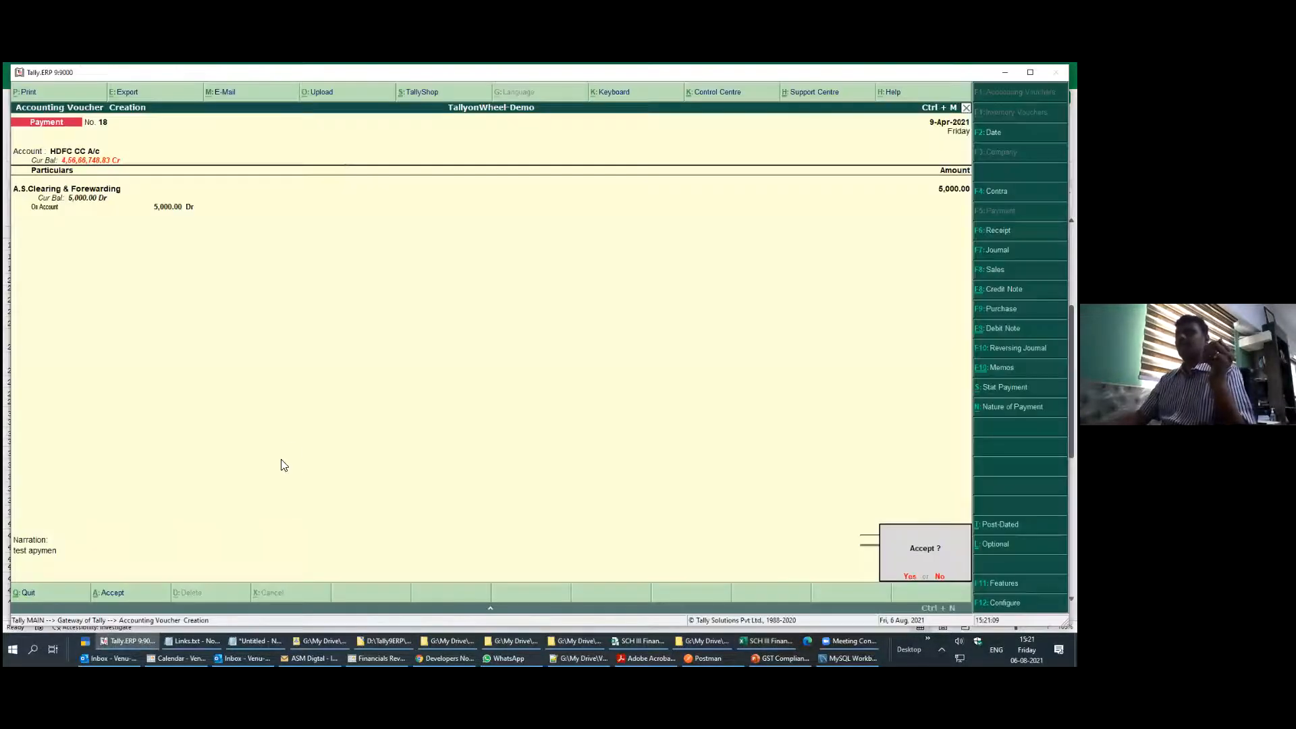
pyautogui.press('Escape')
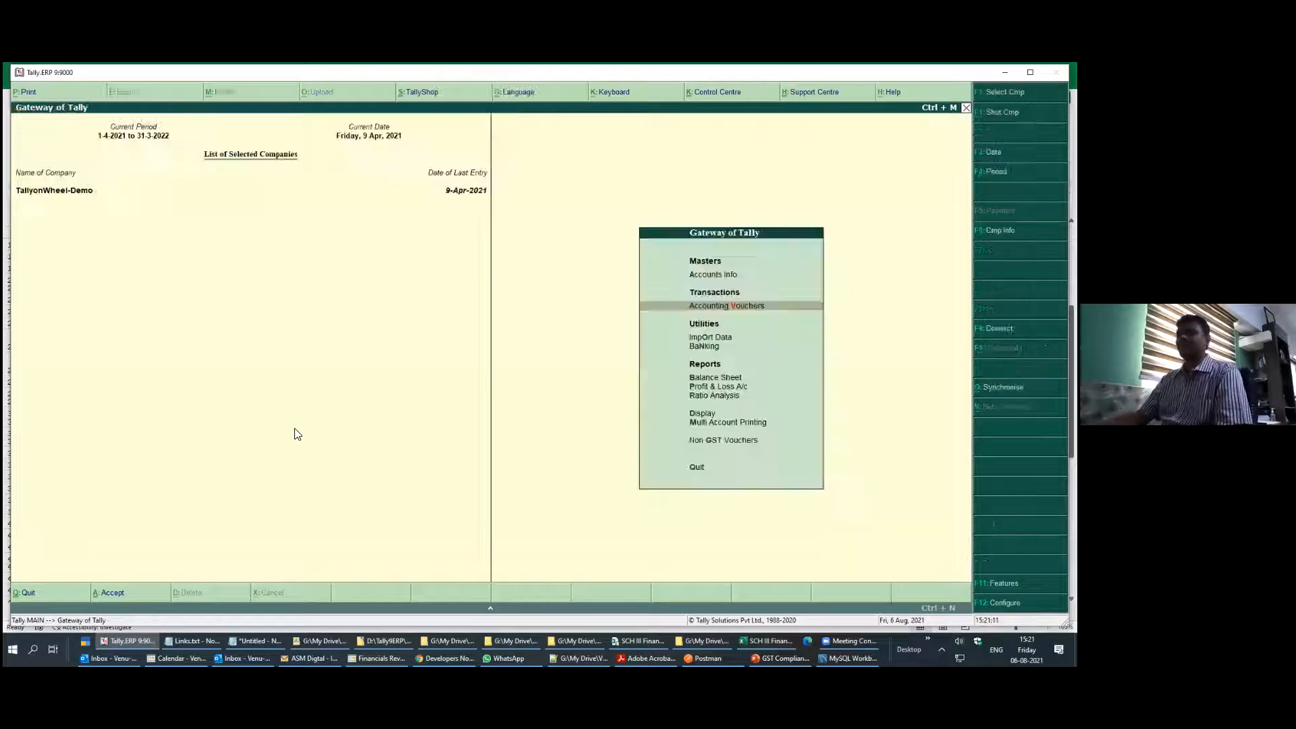
pyautogui.press('Escape')
pyautogui.press('Escape')
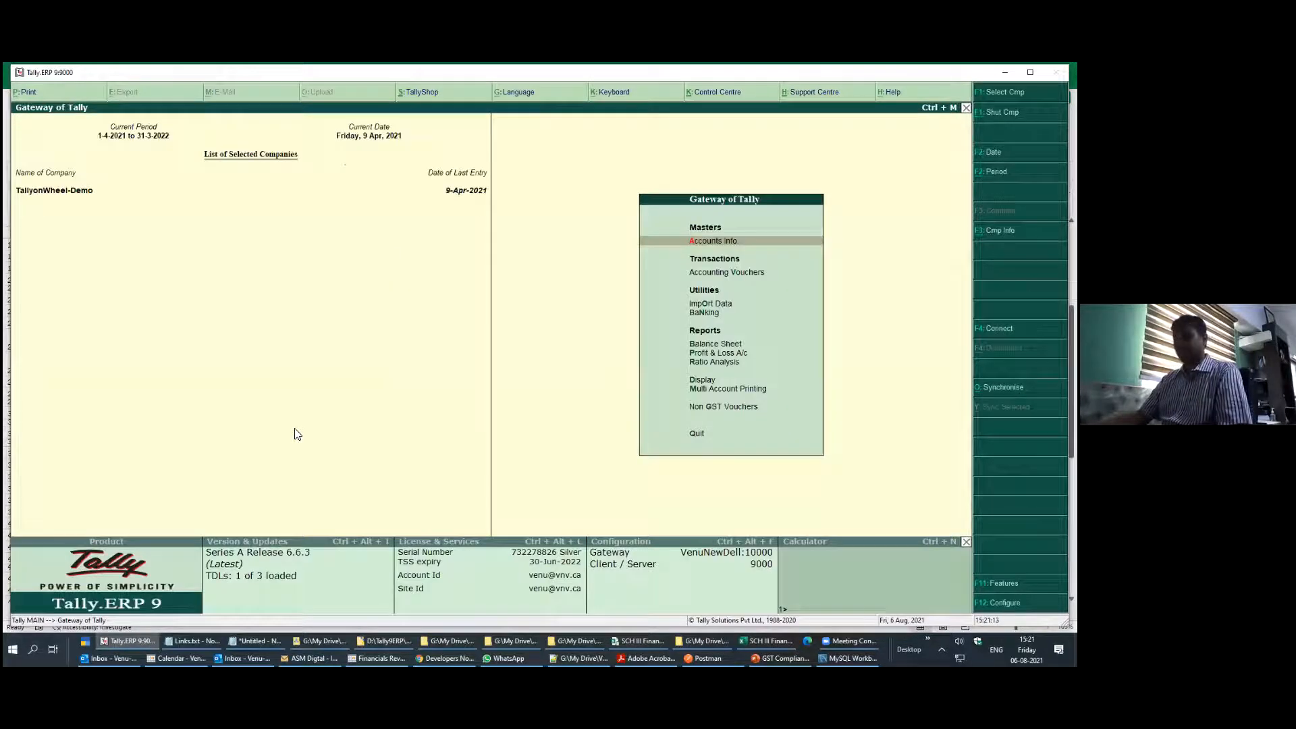
# Change the current period to 1-4-2020 to 31-3-2021
pyautogui.hotkey('alt', 'F2')
pyautogui.write('a')
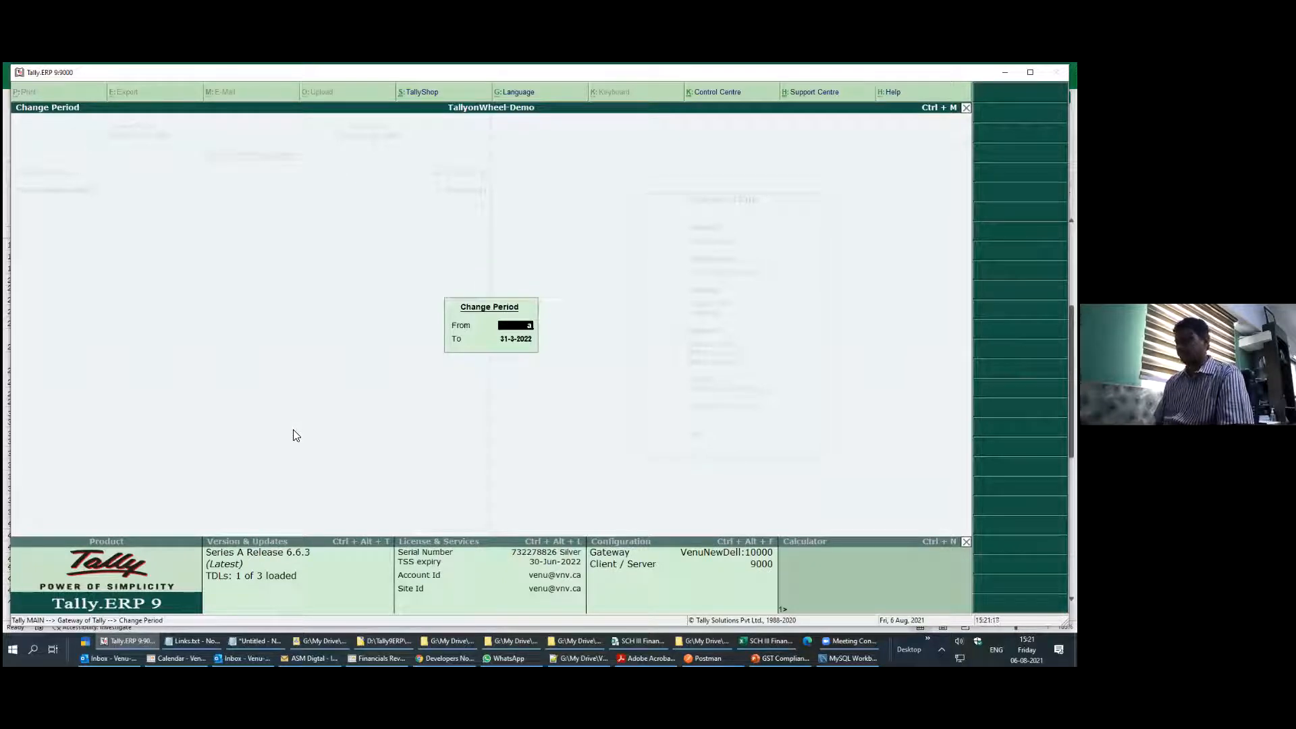
pyautogui.write('pr')
pyautogui.press('Return')
pyautogui.write('mar')
pyautogui.press('Return')
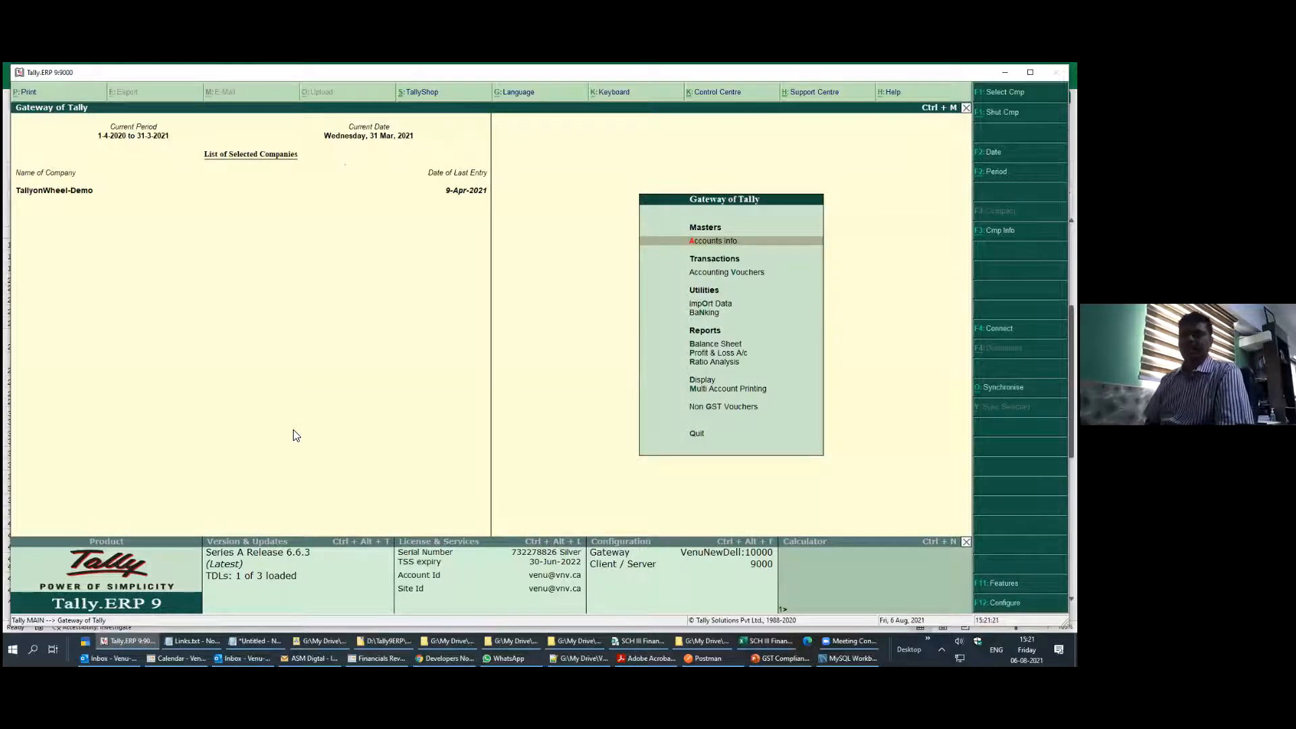
# Switch back to the SCH III Financials workbook, mark AutoBal with a circle and arrow, and show its commands
pyautogui.click(777, 642)
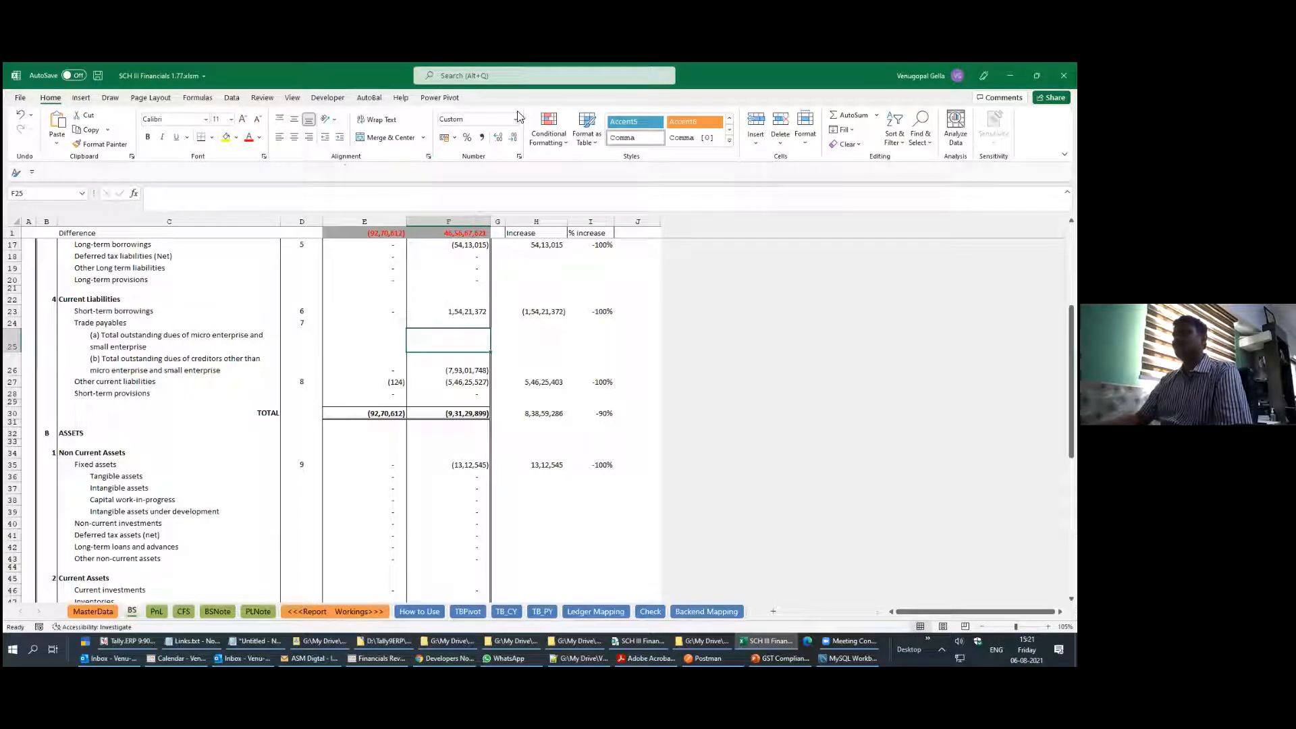
pyautogui.click(677, 648)
pyautogui.moveTo(399, 85)
pyautogui.mouseDown()
pyautogui.moveTo(320, 128)
pyautogui.moveTo(395, 165)
pyautogui.moveTo(409, 80)
pyautogui.mouseUp()
pyautogui.moveTo(238, 231); pyautogui.dragTo(331, 147)
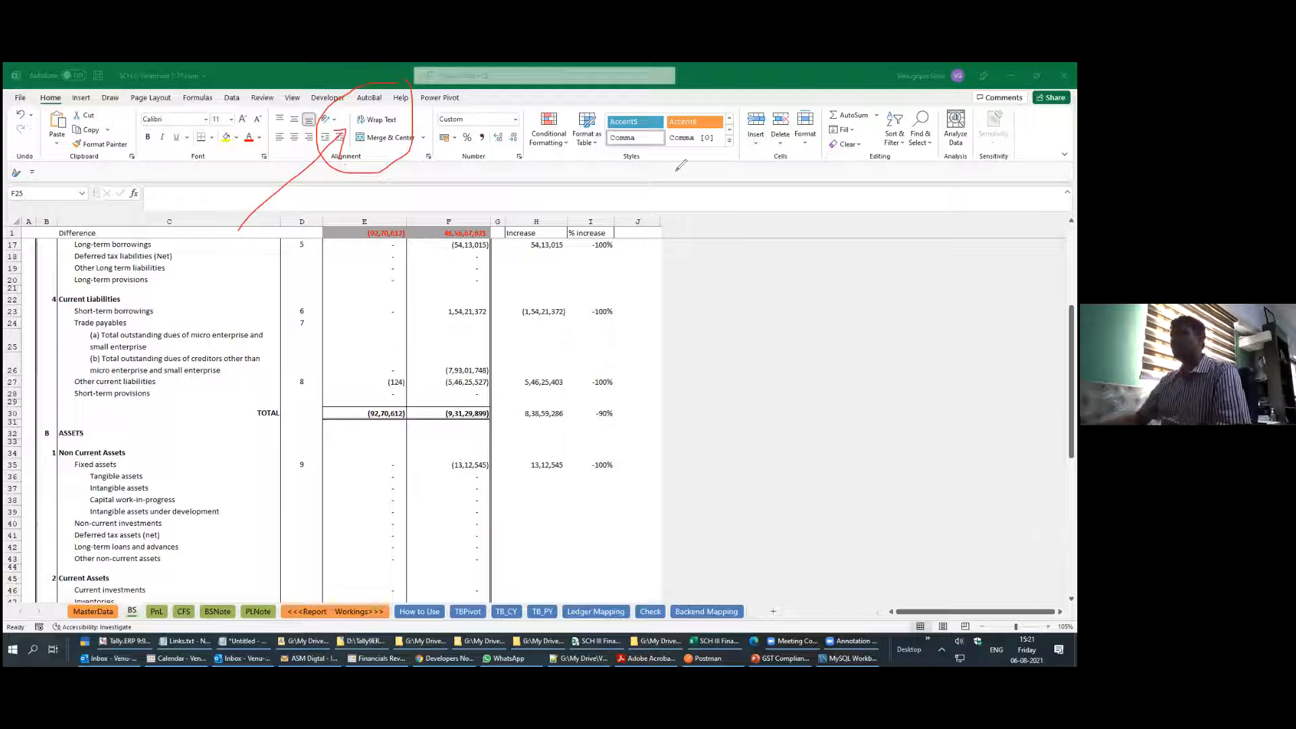
pyautogui.press('Escape')
pyautogui.click(370, 98)
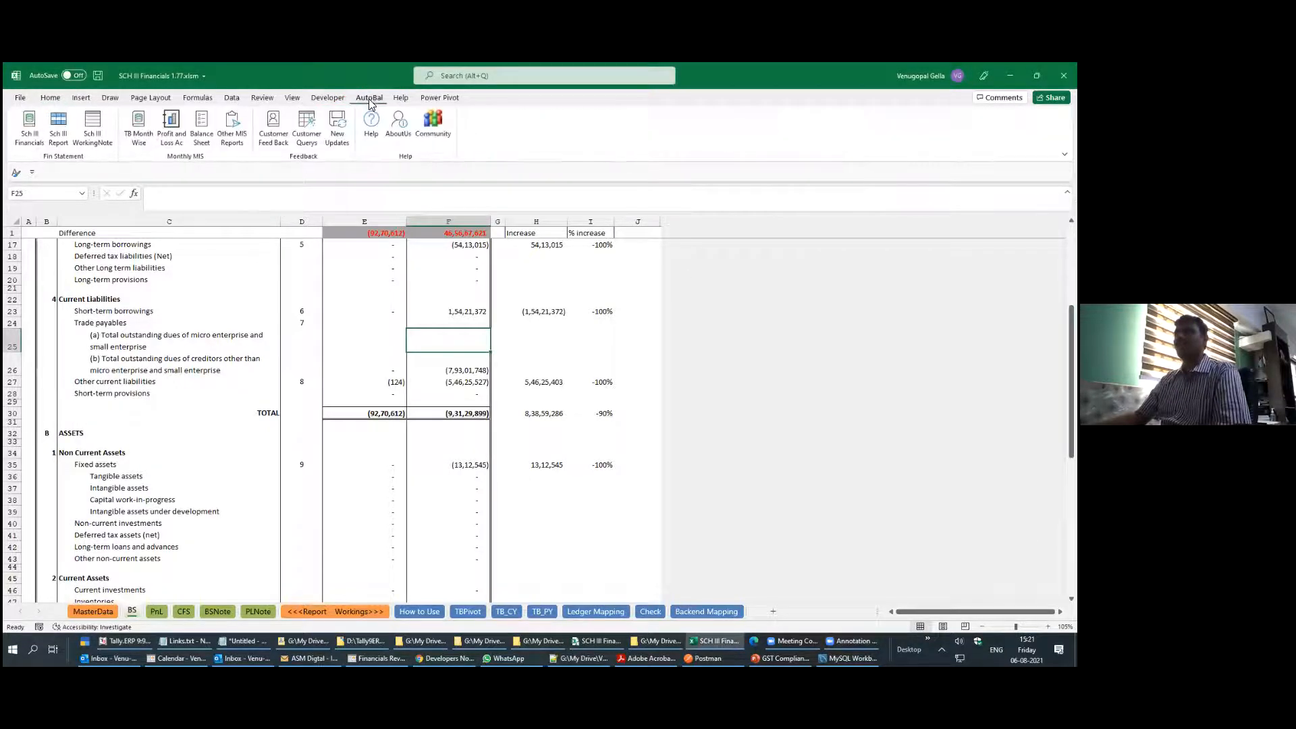
# Point out Sch III Financials with an arrow and run it to pull the current-year trial balance from Tally
pyautogui.moveTo(73, 248); pyautogui.dragTo(50, 135)
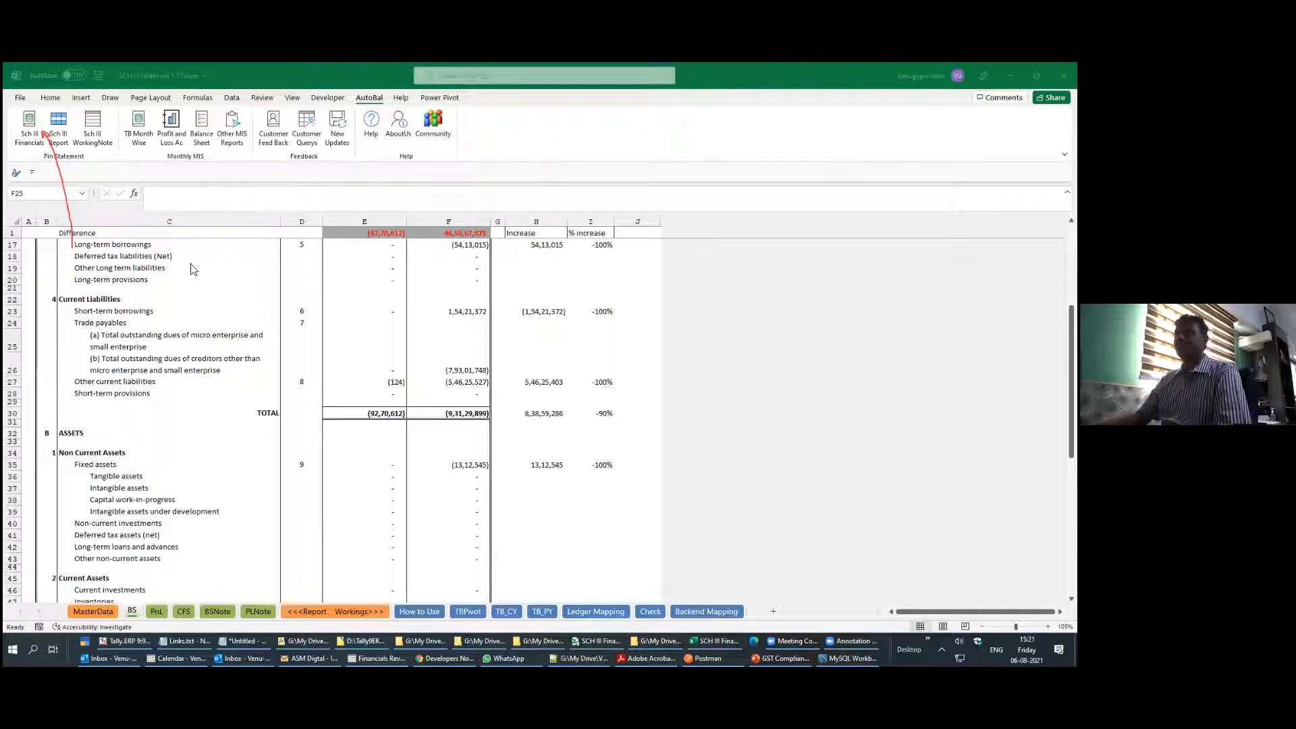
pyautogui.click(314, 316)
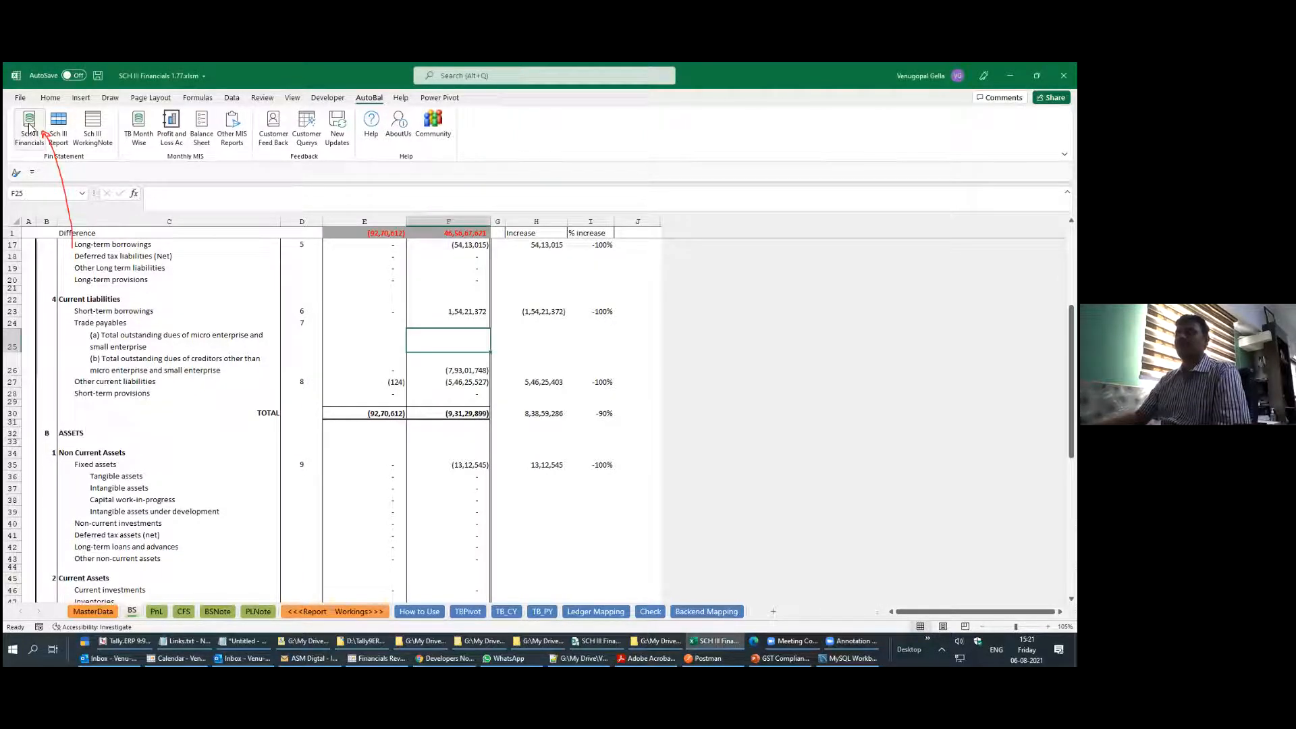
pyautogui.click(29, 123)
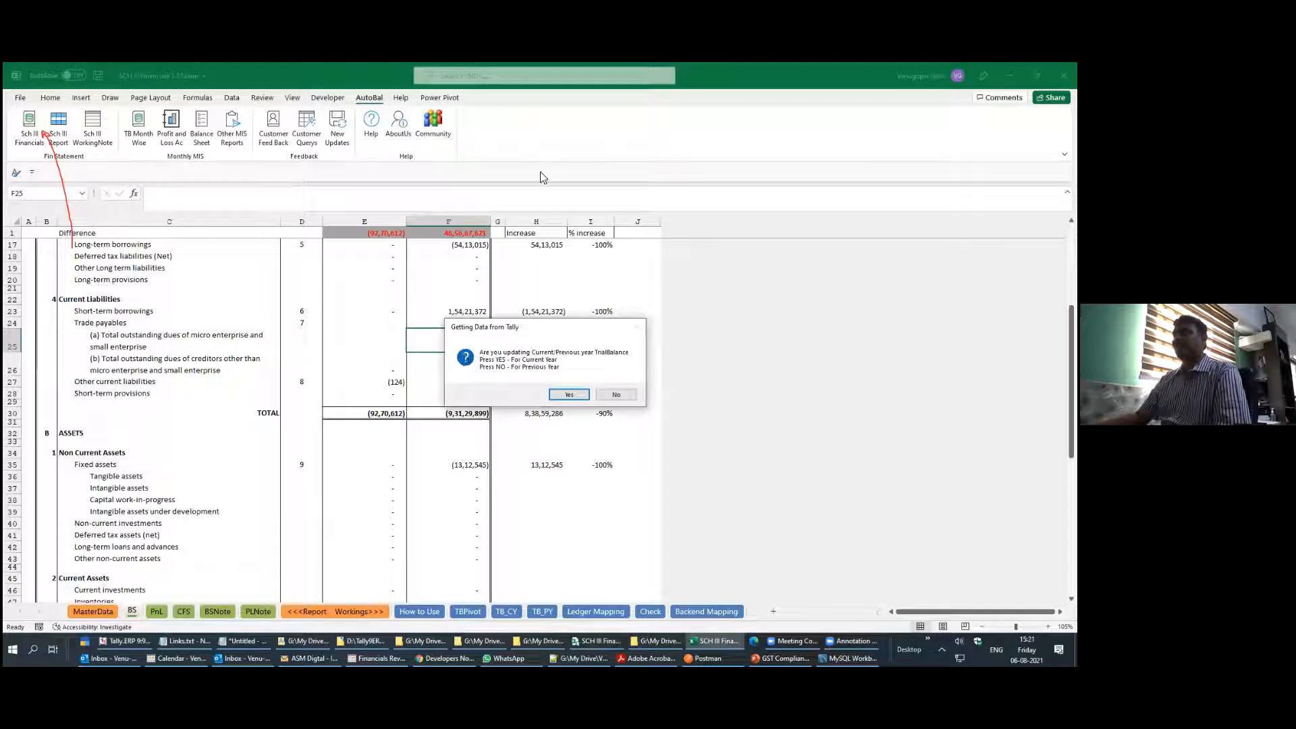
pyautogui.moveTo(573, 351)
pyautogui.mouseDown()
pyautogui.moveTo(486, 354)
pyautogui.moveTo(500, 380)
pyautogui.moveTo(574, 350)
pyautogui.mouseUp()
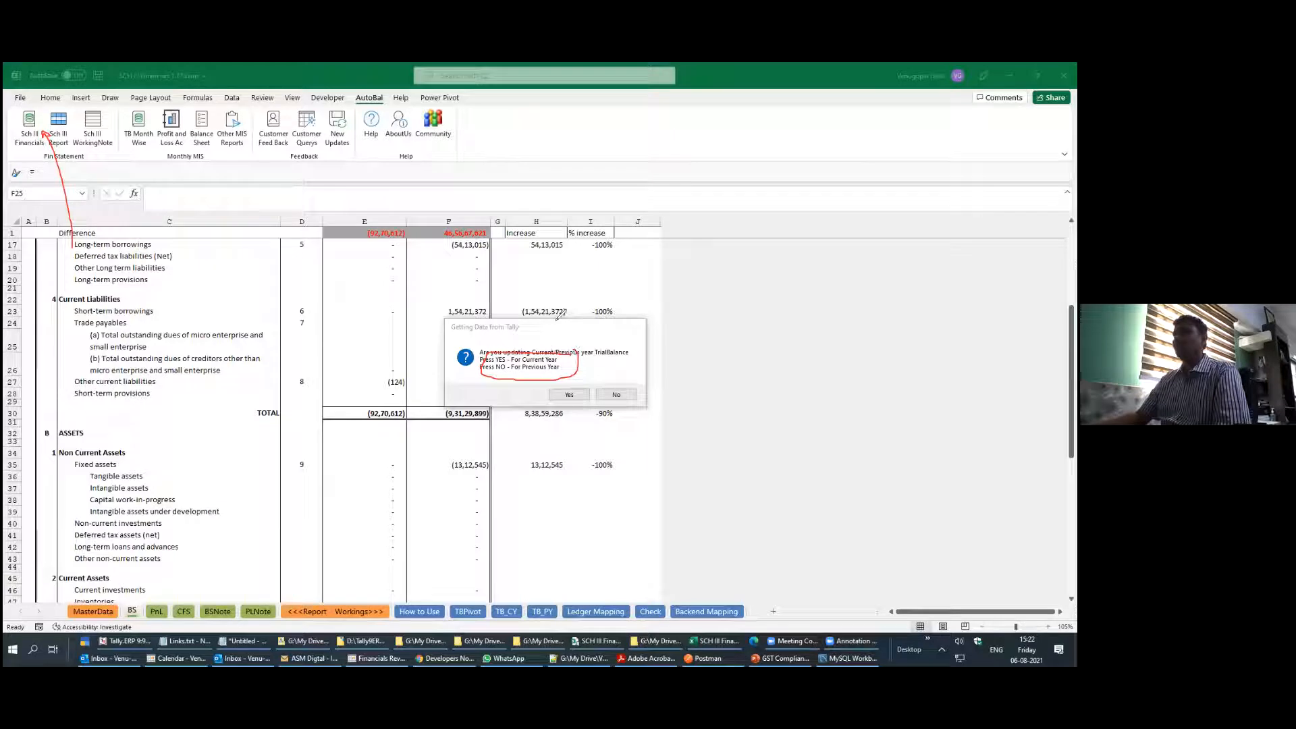
pyautogui.click(569, 397)
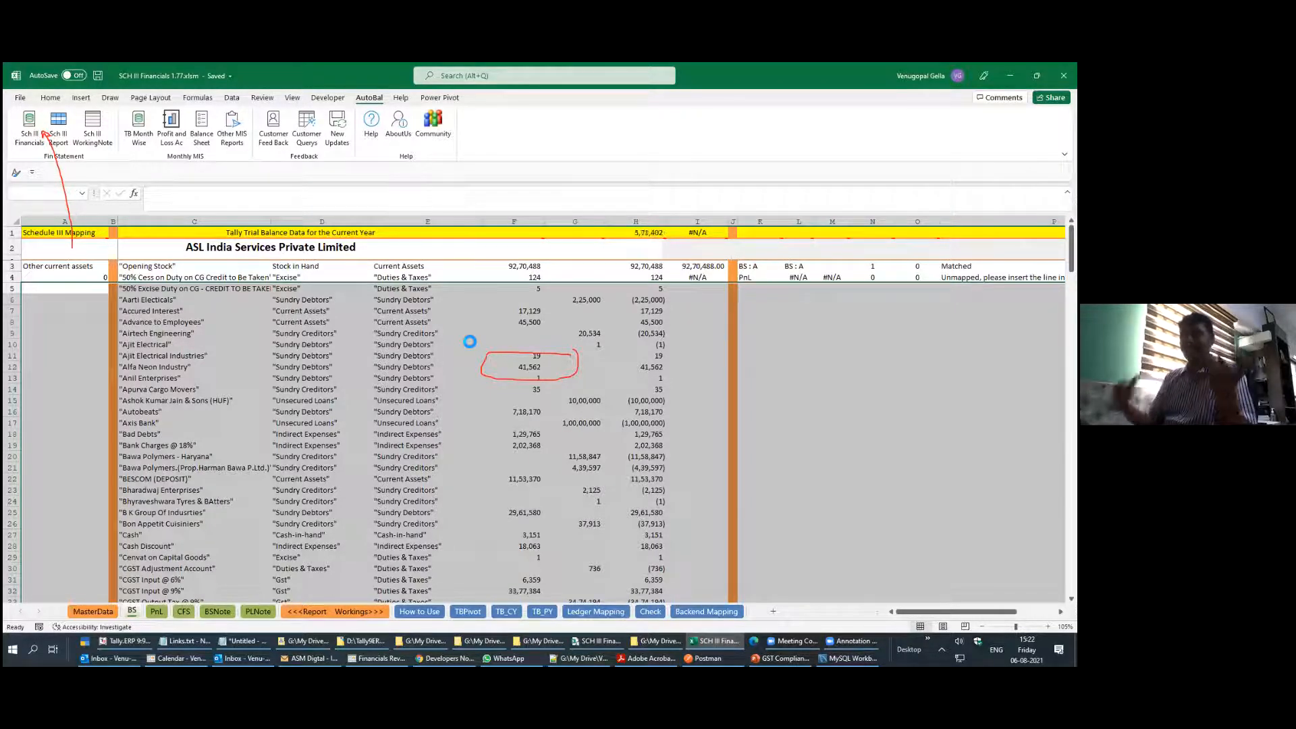
# Switch to Tally.ERP 9 and display the trial balance ledger-wise for comparison with the imported data
pyautogui.click(125, 642)
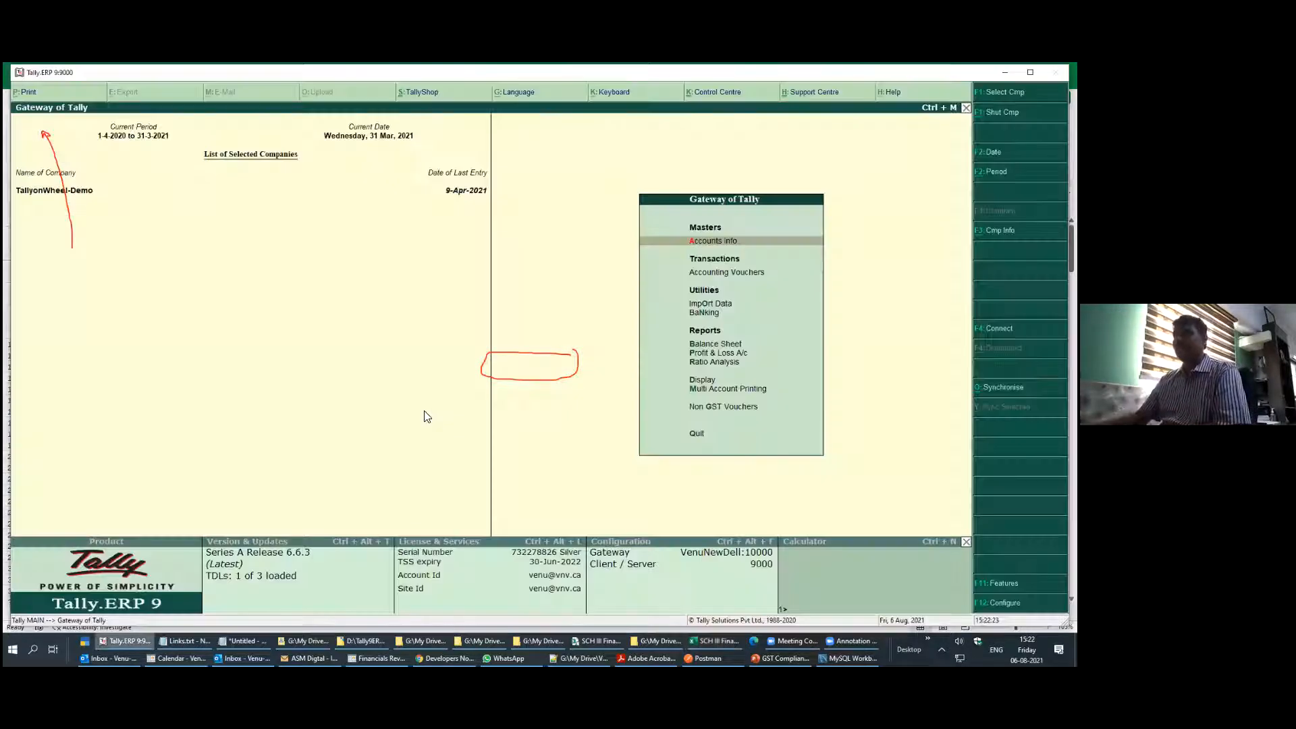
pyautogui.press('d')
pyautogui.press('t')
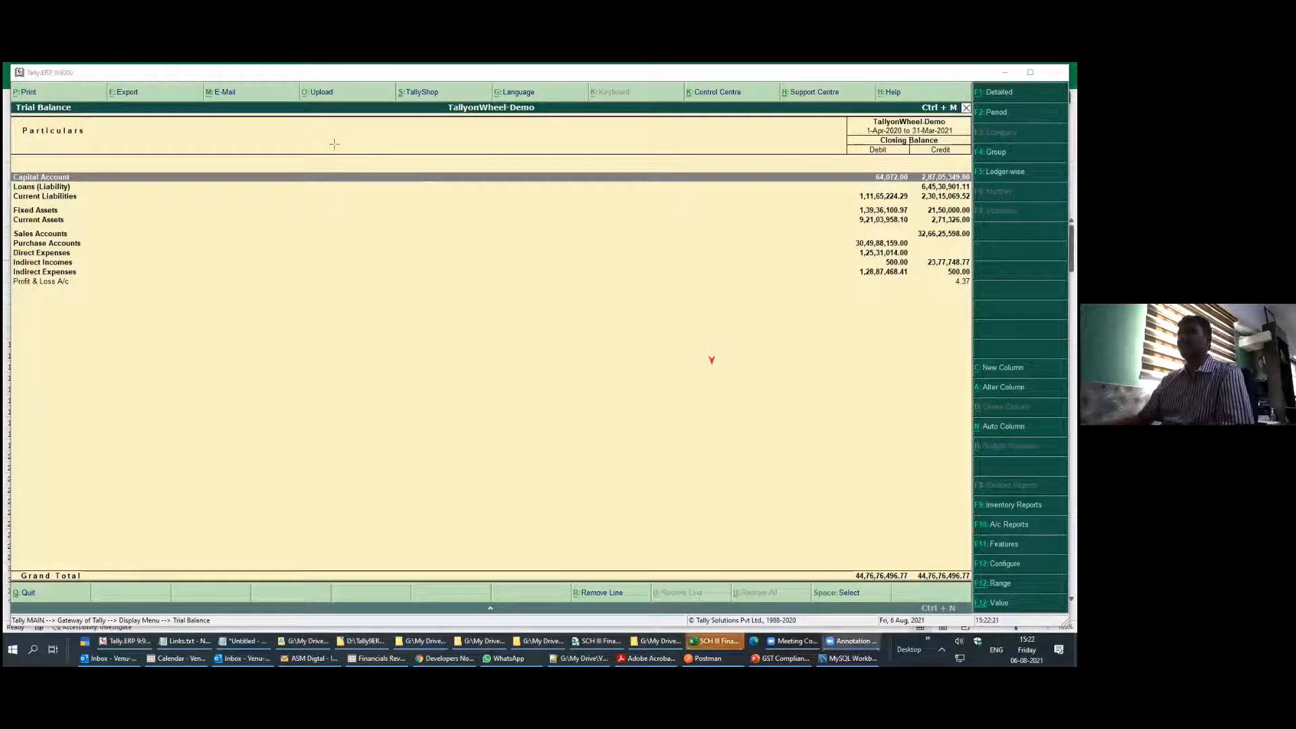
pyautogui.press('F5')
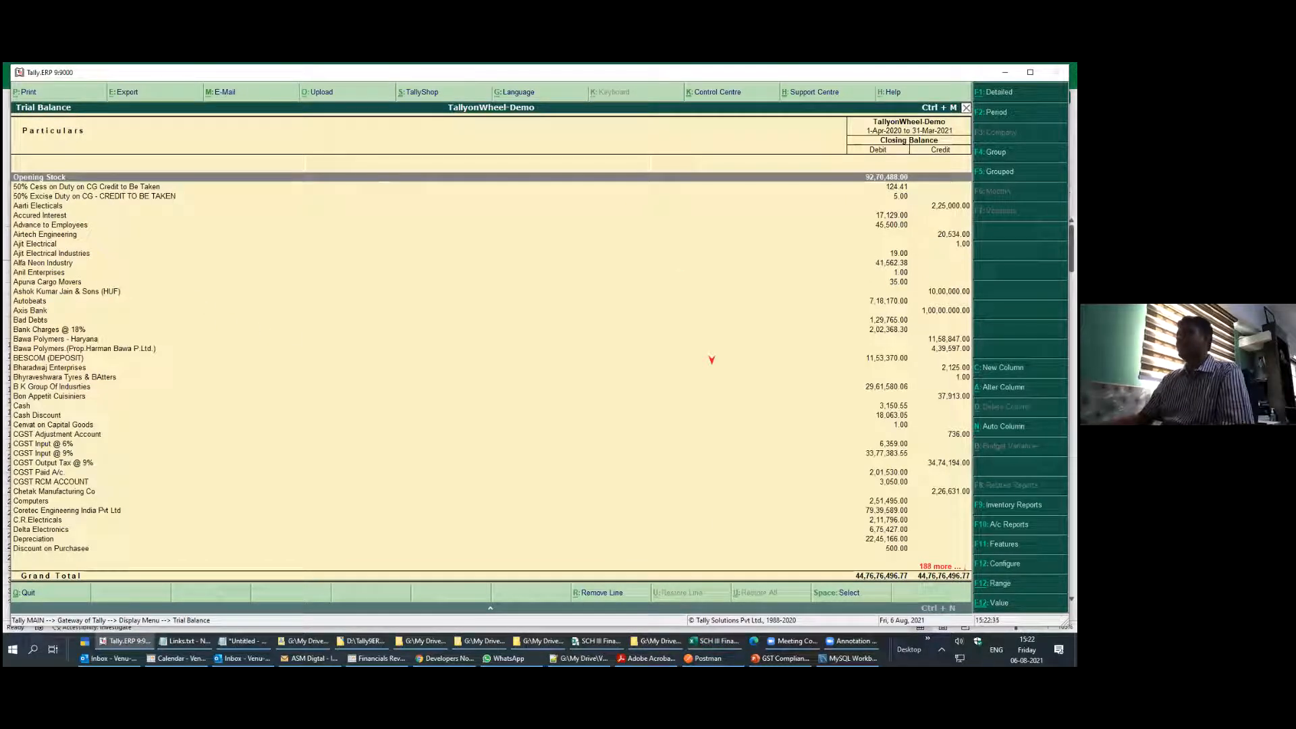
# Return to the SCH III Financials workbook, dismiss the import message, and review the current-year figures on the PnL and BS sheets
pyautogui.click(709, 642)
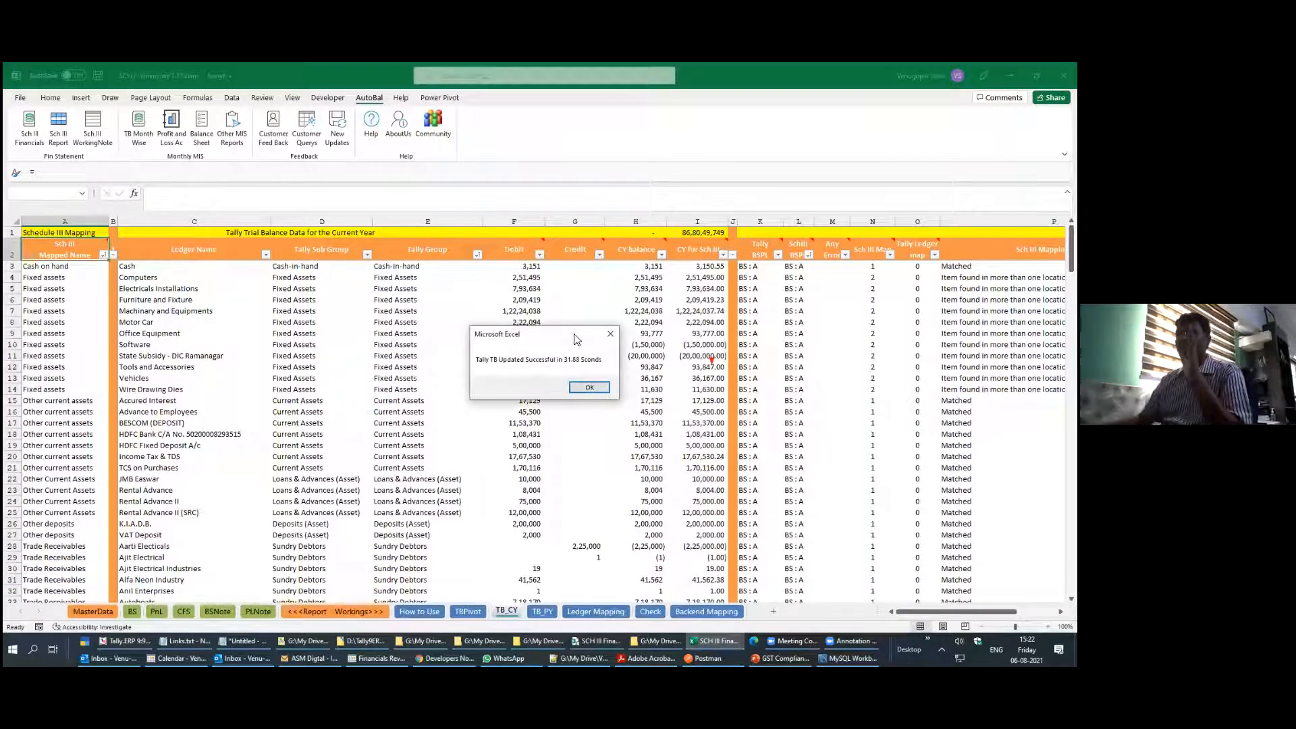
pyautogui.click(589, 387)
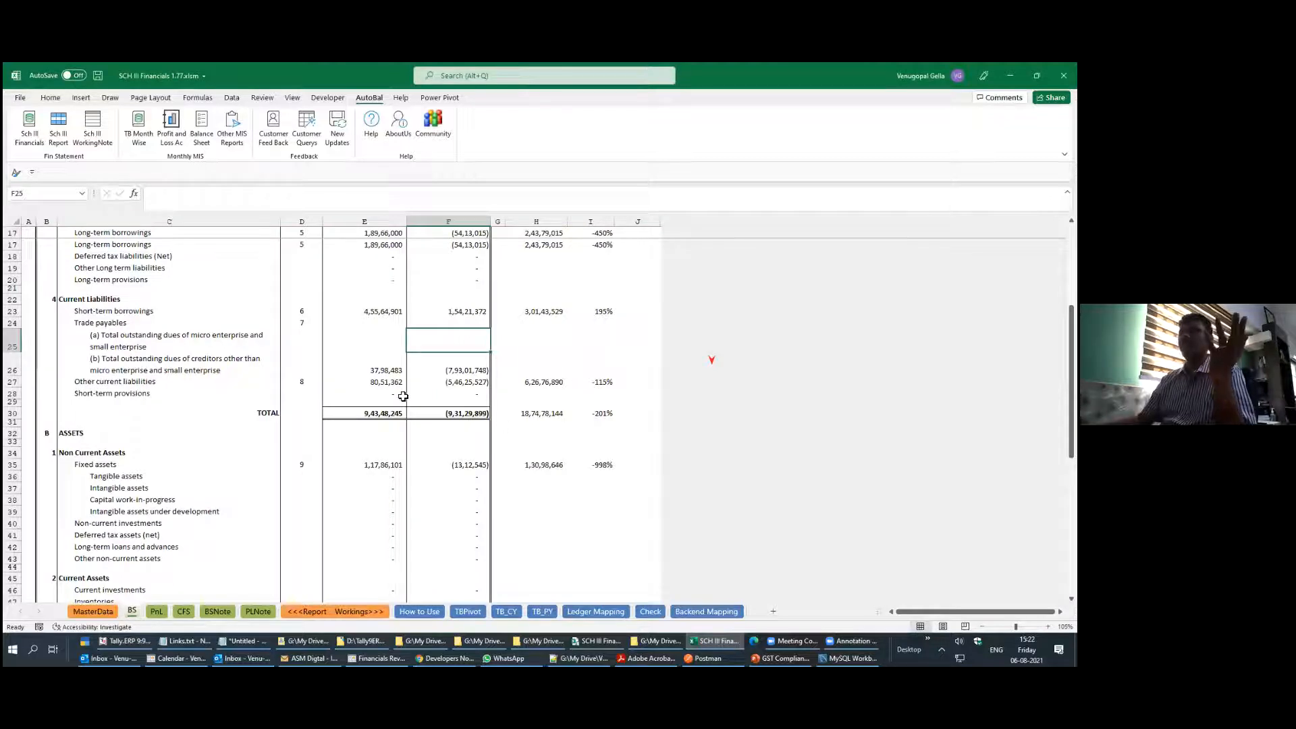
pyautogui.click(156, 612)
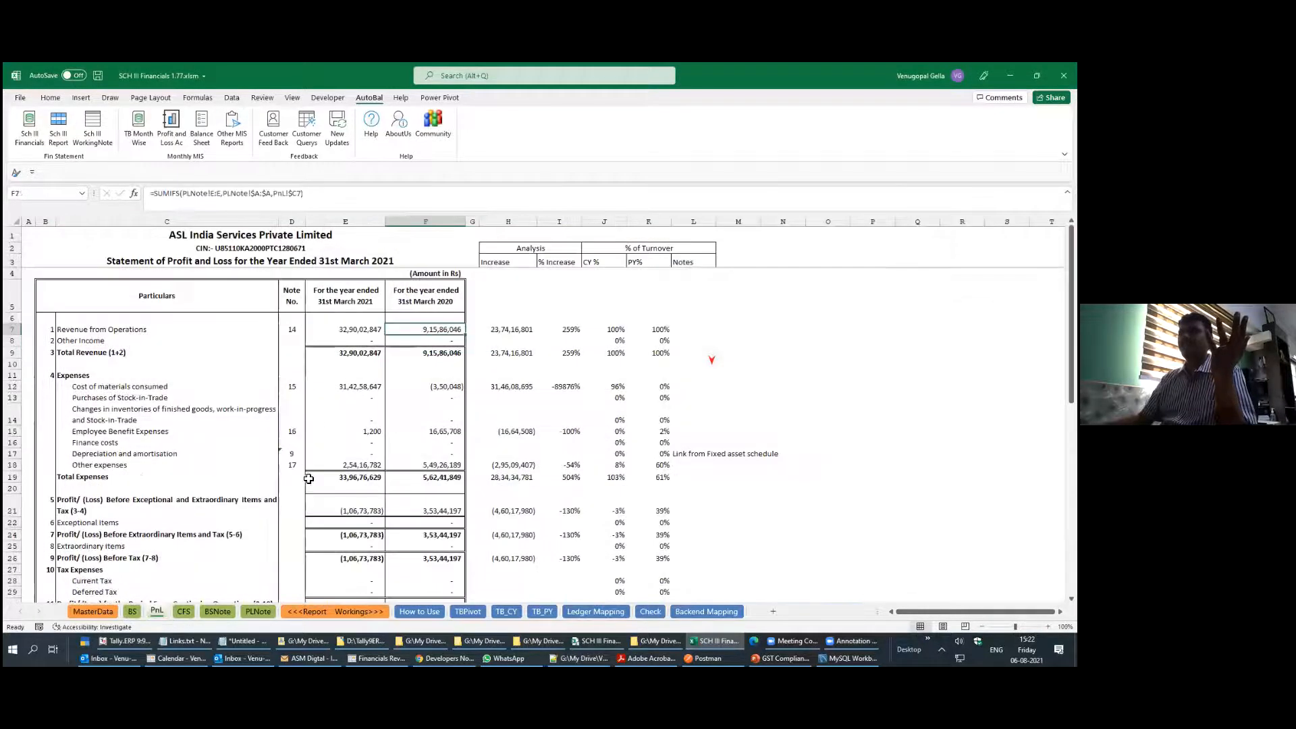
pyautogui.click(359, 331)
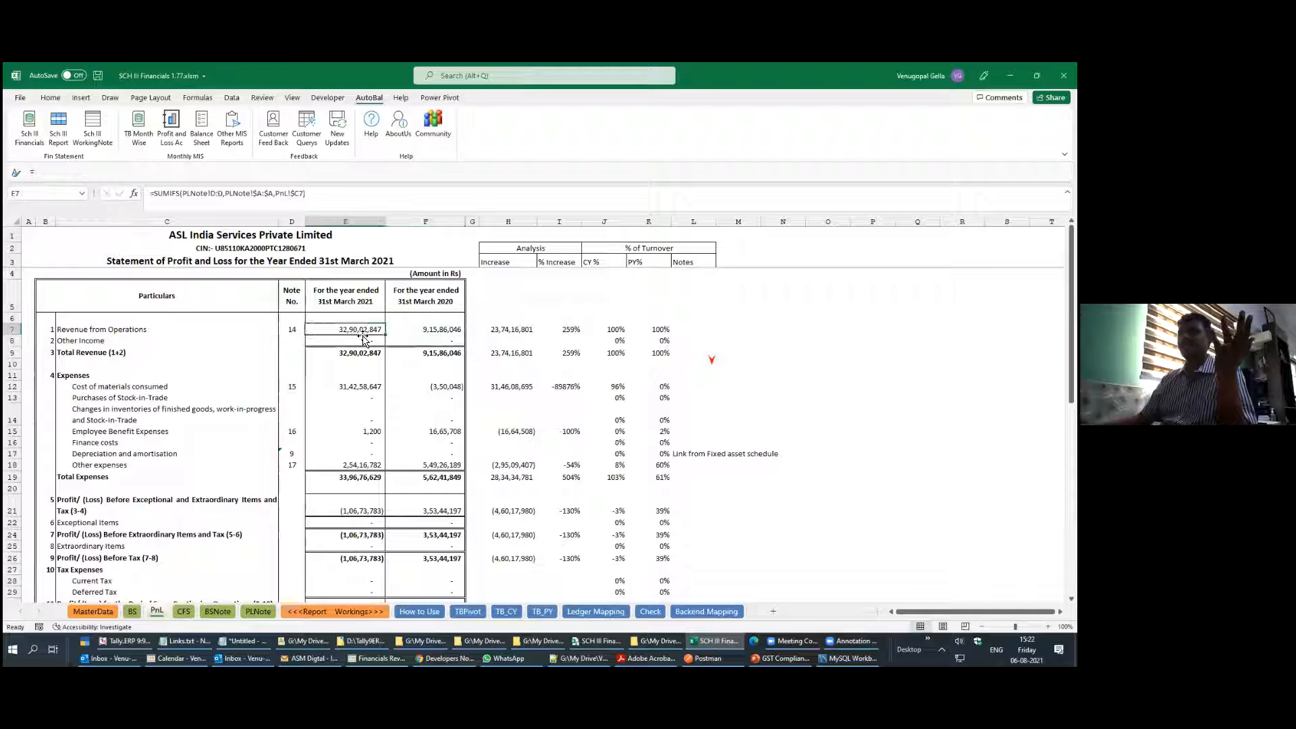
pyautogui.click(132, 612)
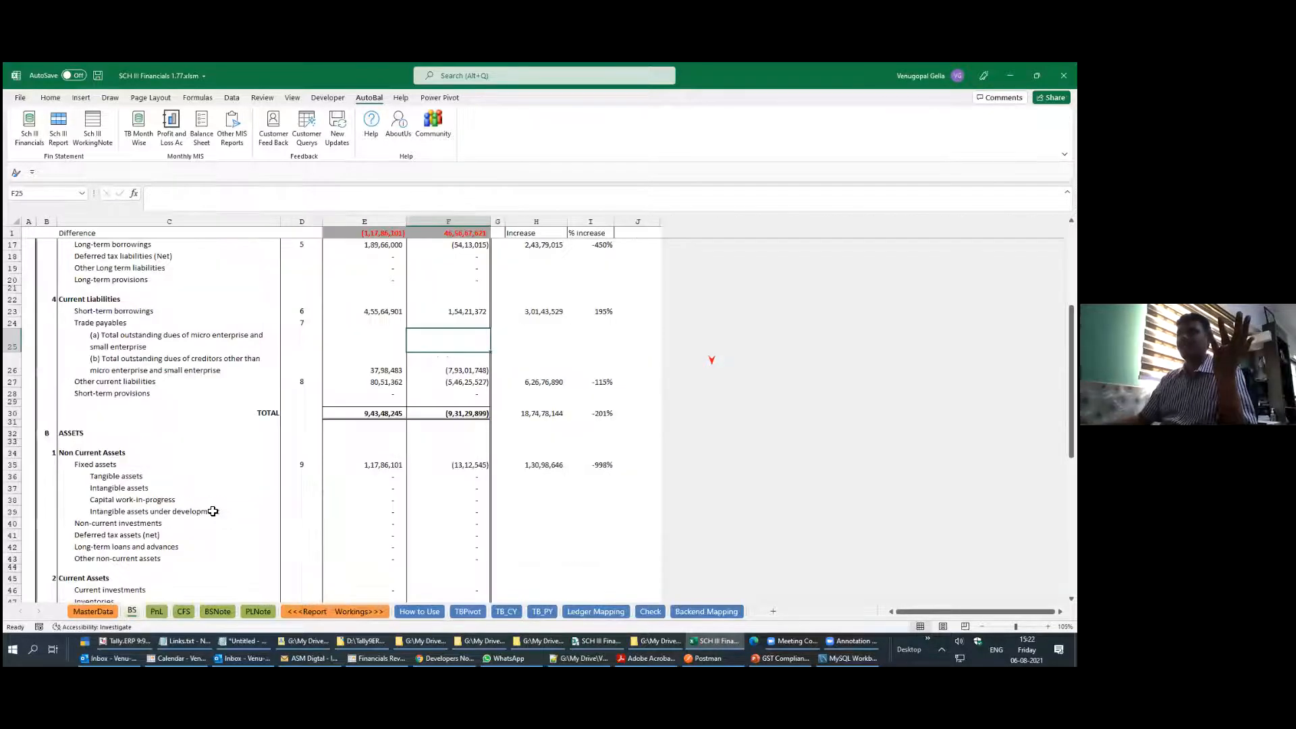
# Trace the BS sheet's Other current liabilities figure to BSNote and inspect the current-year Loans from banks formula under Short-term borrowings
pyautogui.click(374, 311)
pyautogui.click(389, 382)
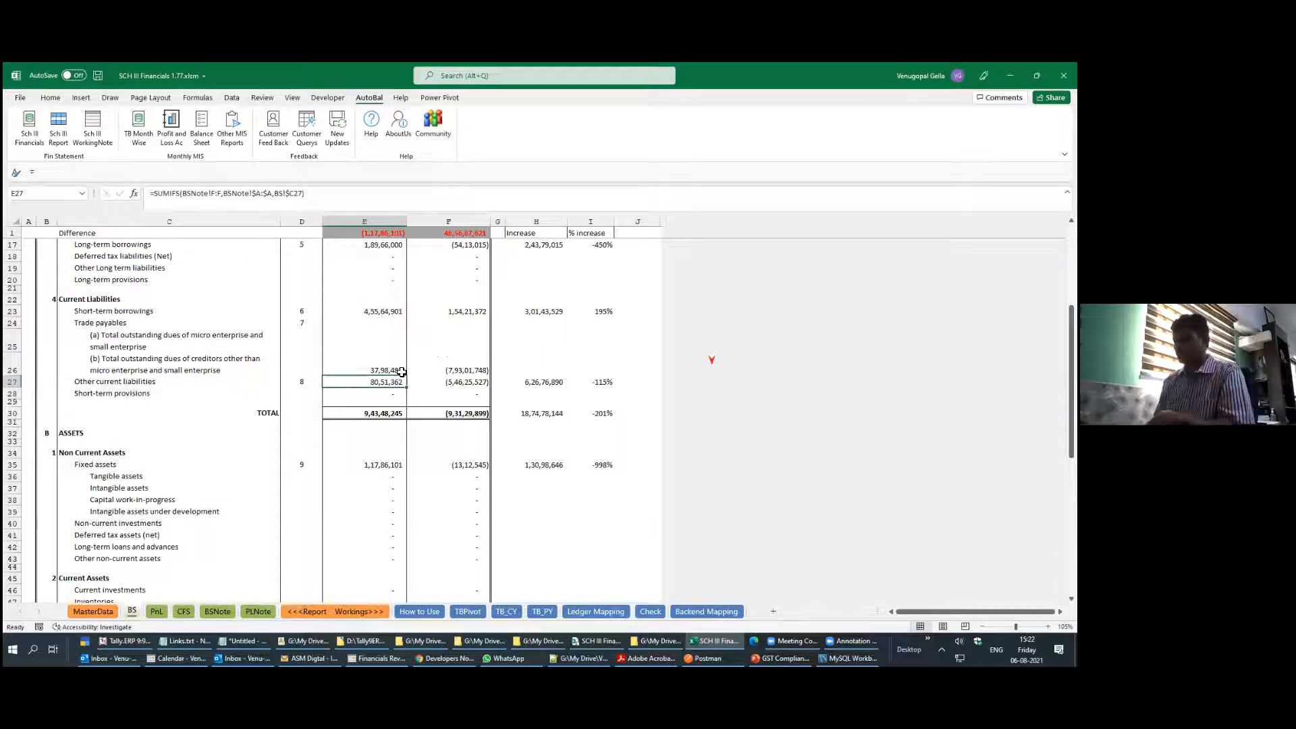
pyautogui.hotkey('ctrl', '[')
pyautogui.scroll(10, 388, 423)
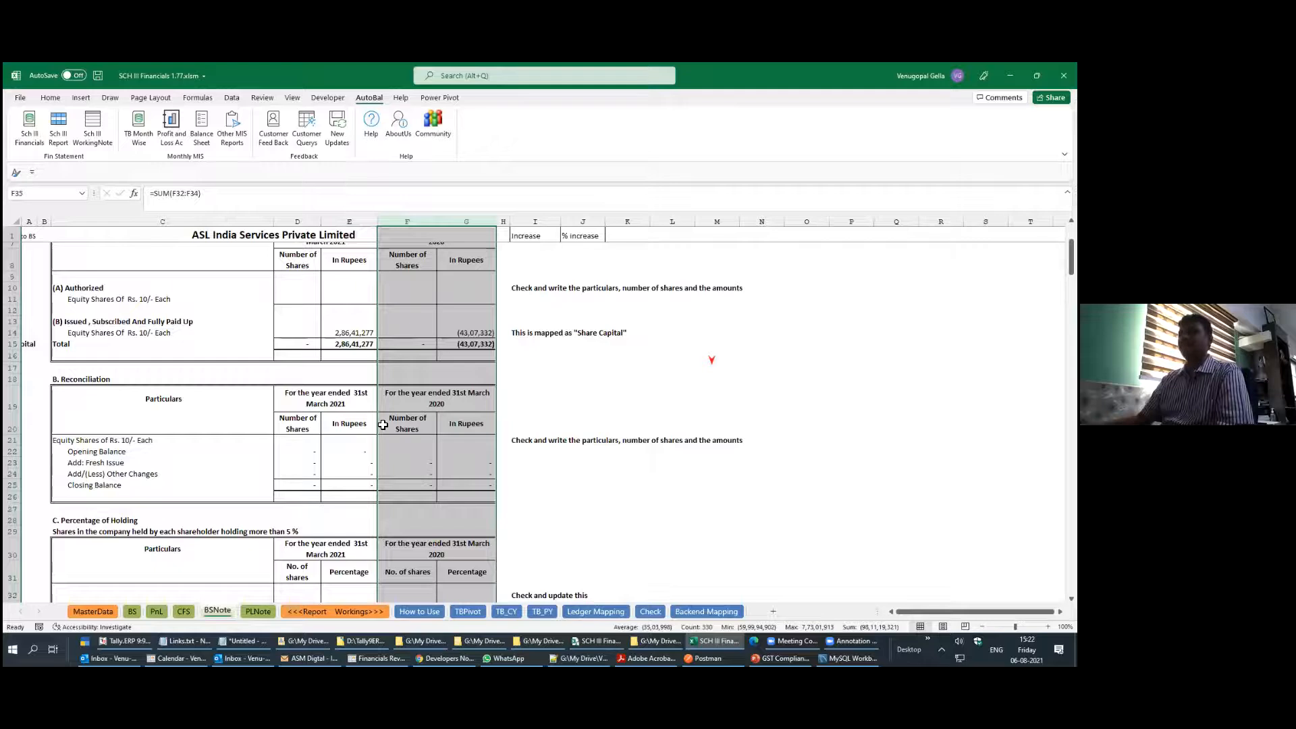
pyautogui.scroll(-9, 383, 424)
pyautogui.scroll(-9, 383, 424)
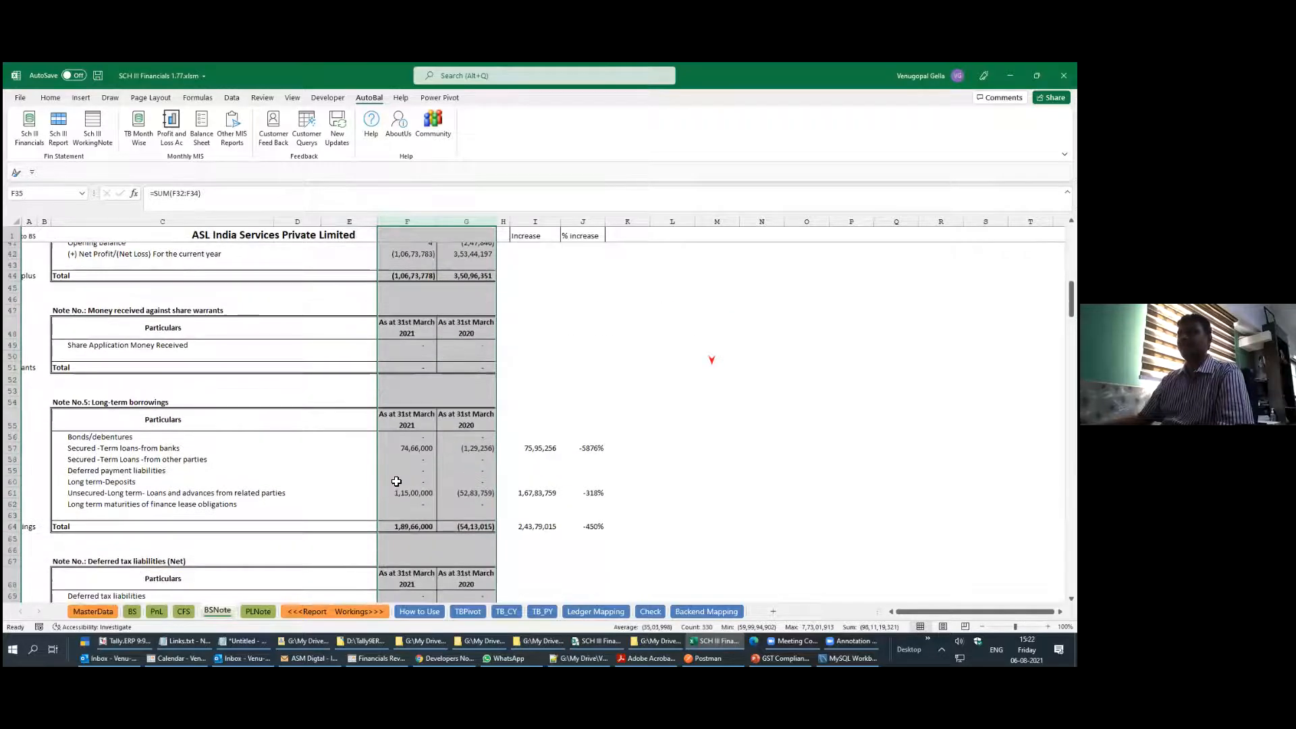
pyautogui.scroll(-9, 397, 479)
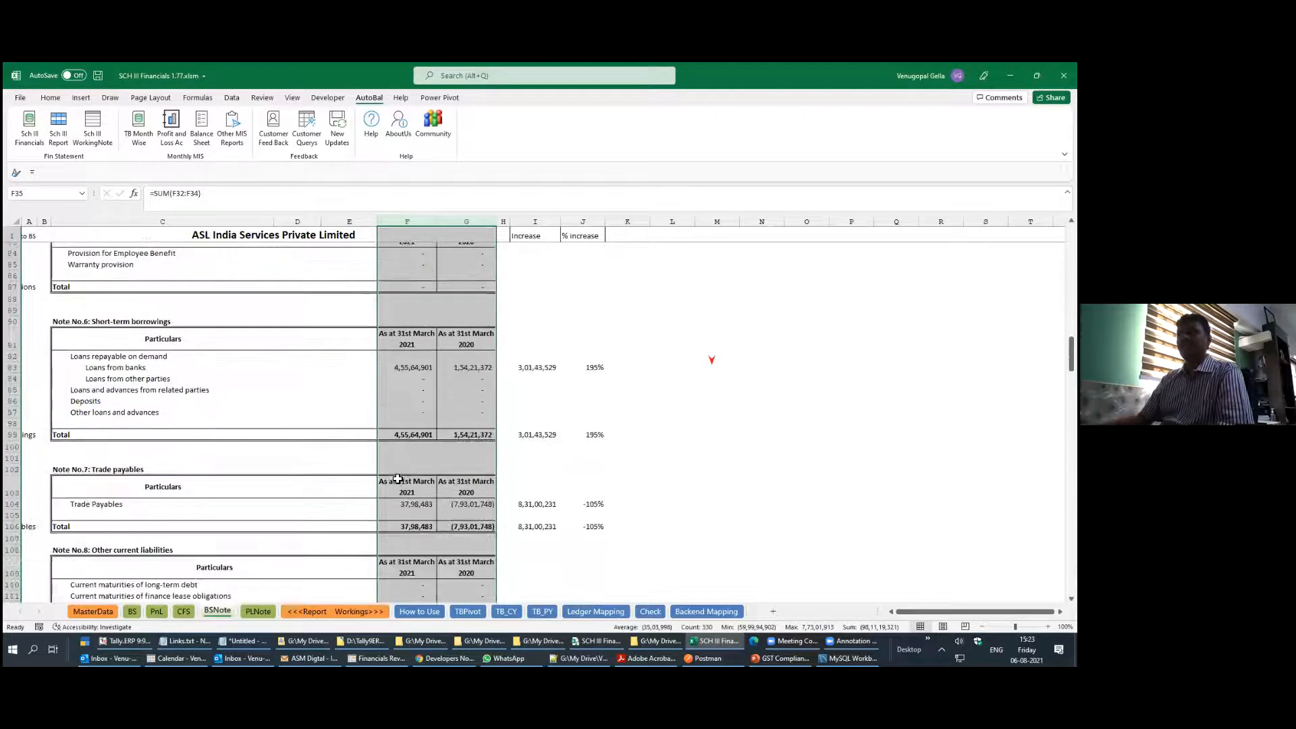
pyautogui.click(403, 365)
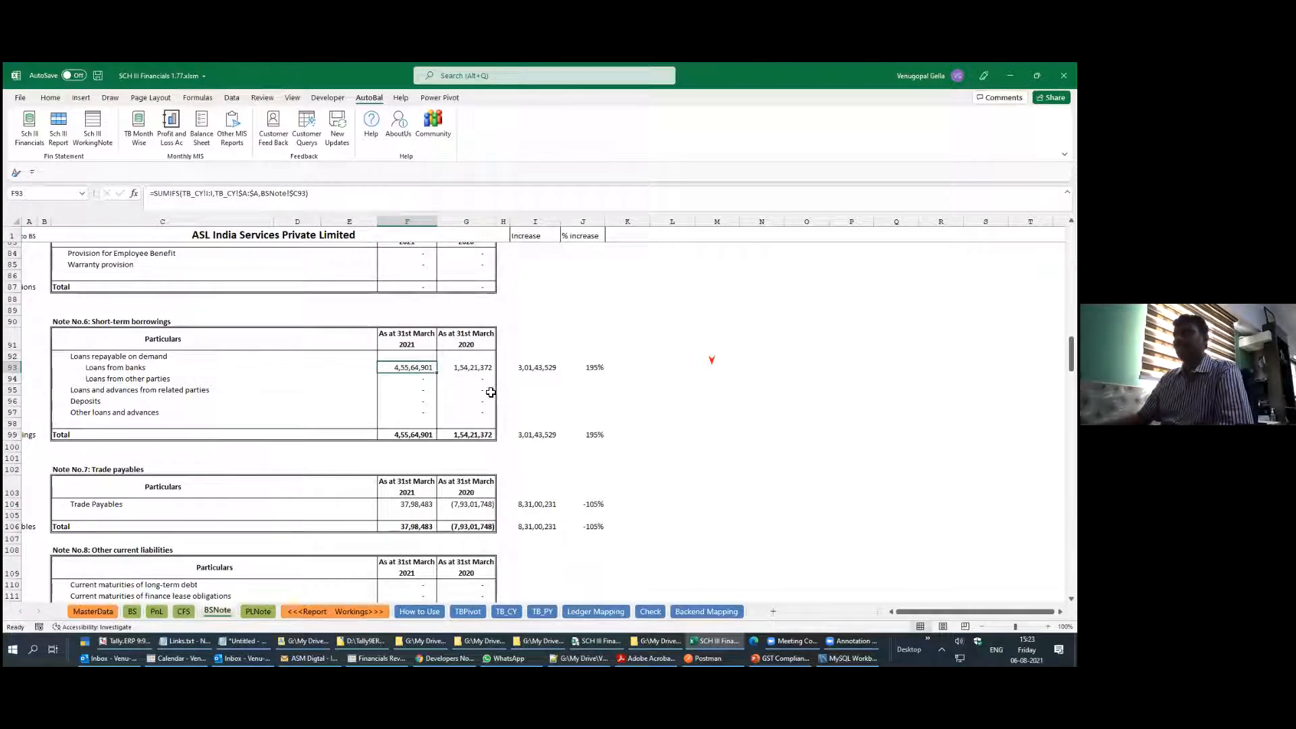
# Switch to Tally.ERP 9 and open the Loans (Liability) group summary from the Balance Sheet
pyautogui.click(122, 641)
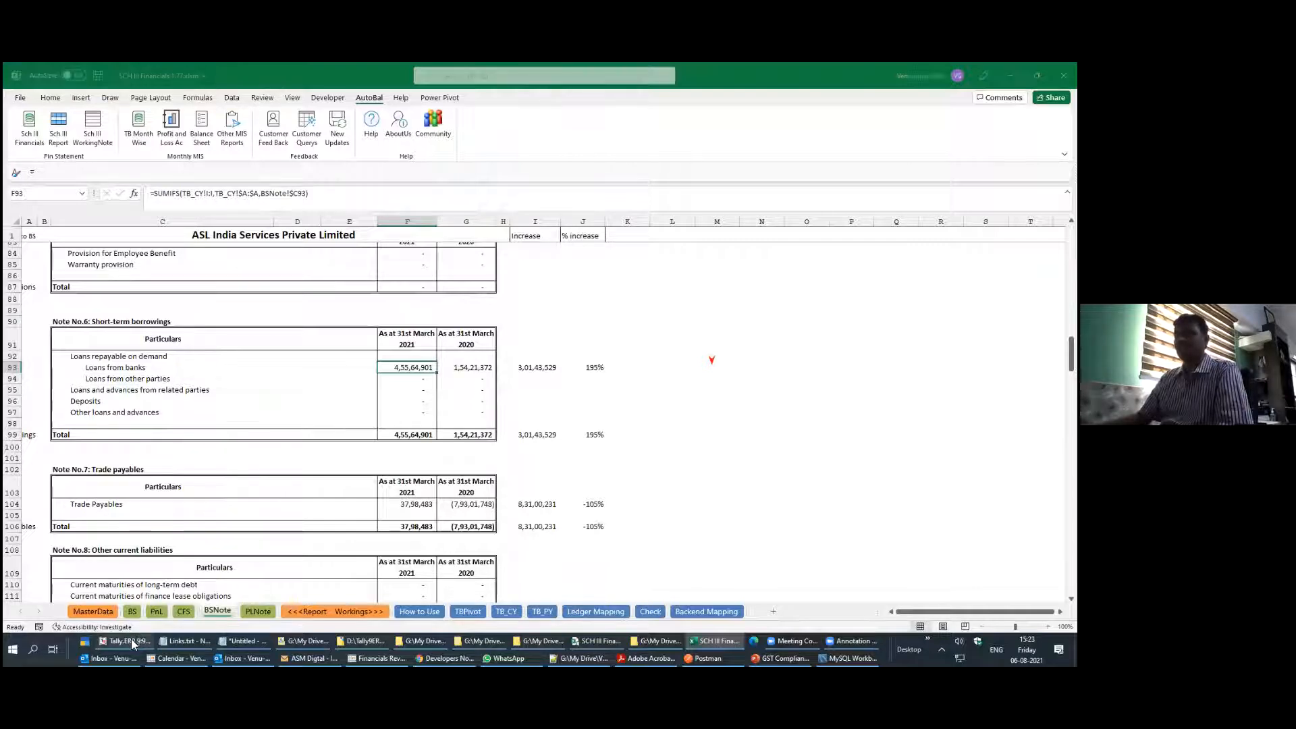
pyautogui.press('Escape')
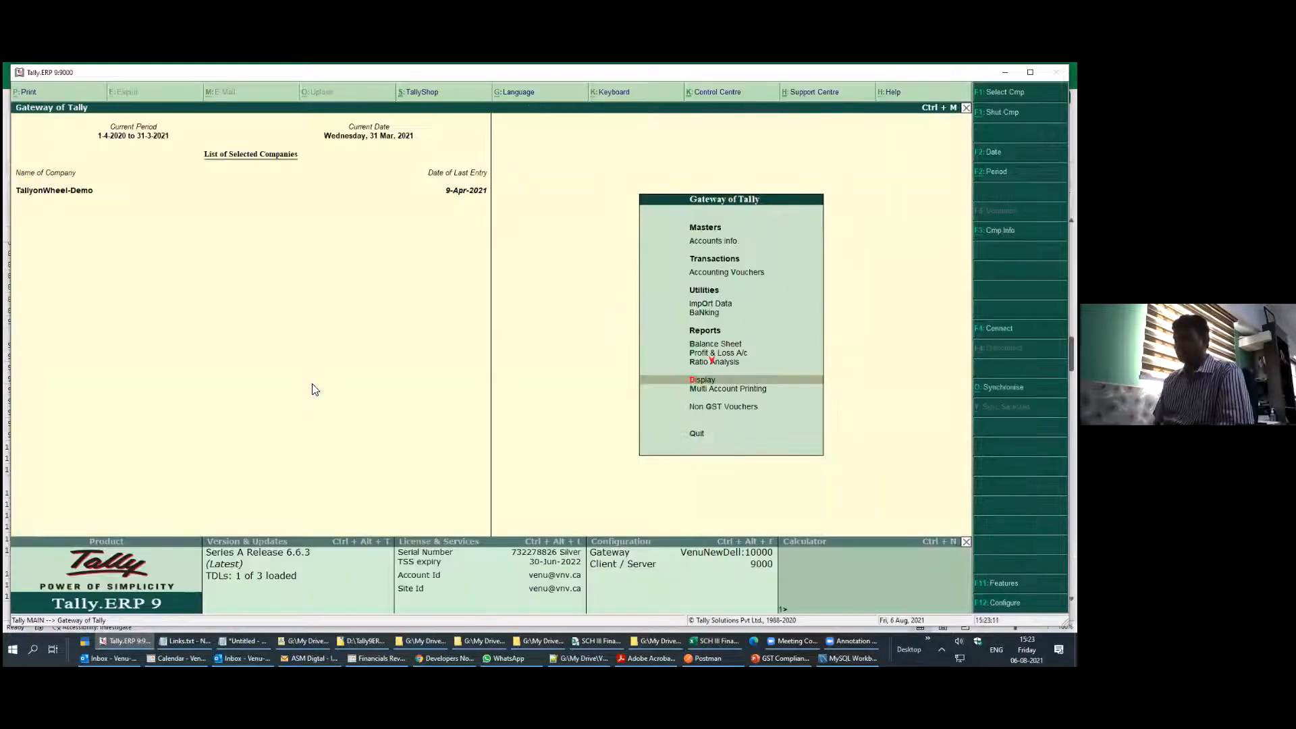
pyautogui.press('b')
pyautogui.press('Down')
pyautogui.press('Return')
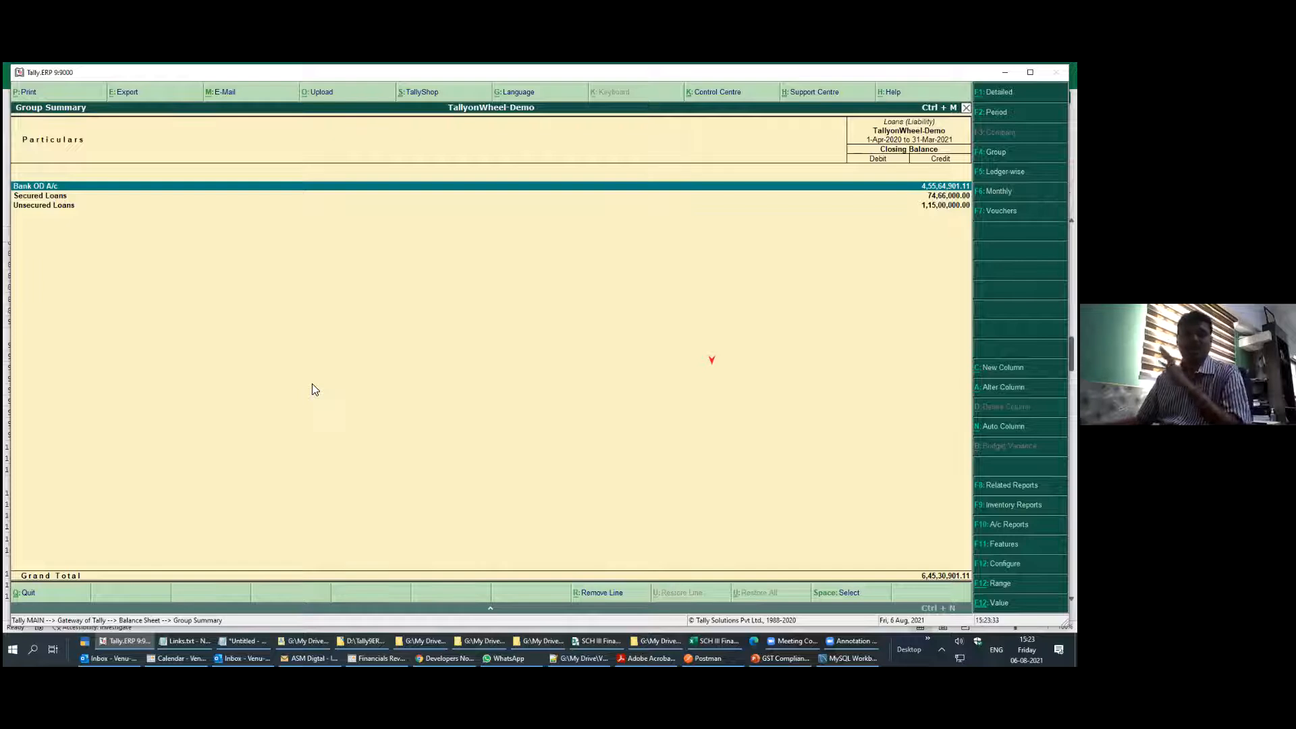
# Return to the SCH III Financials workbook and point out TB_CY's ledger name, Tally sub group, Tally group, debit, credit and CY balance columns
pyautogui.click(700, 642)
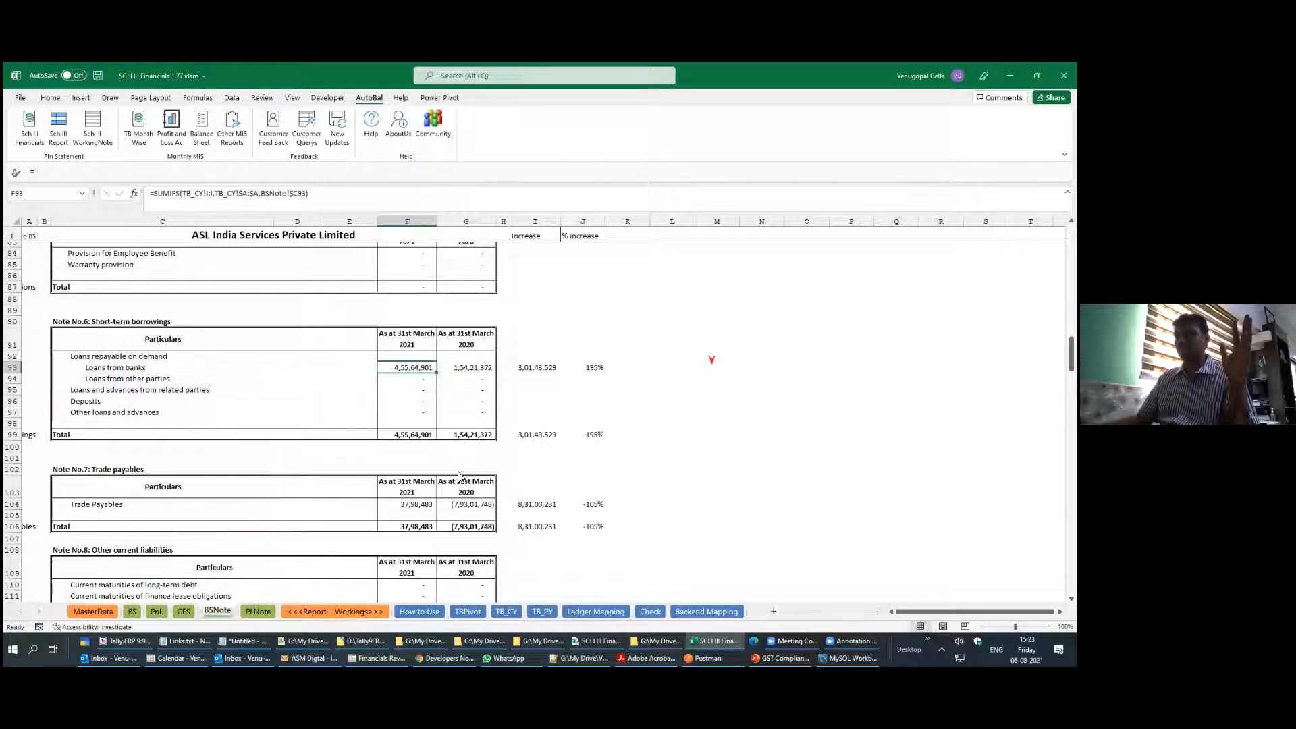
pyautogui.click(505, 611)
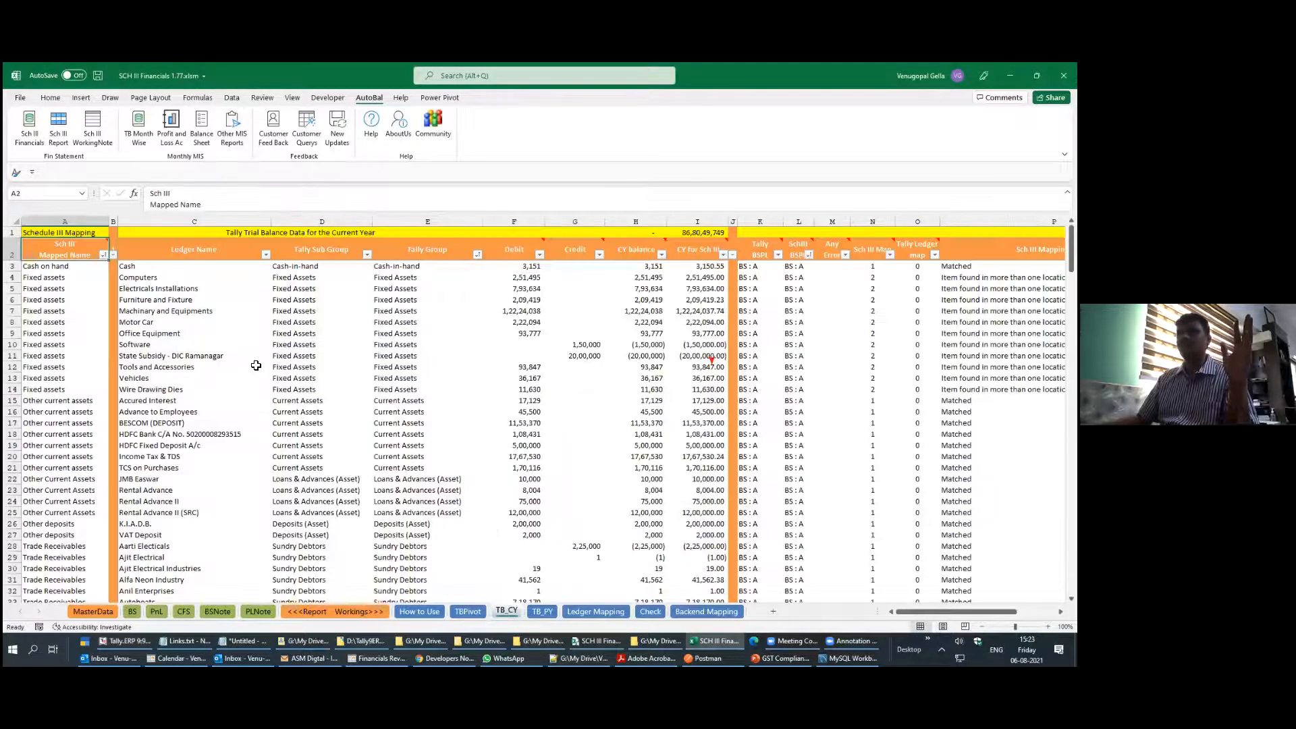
pyautogui.click(196, 221)
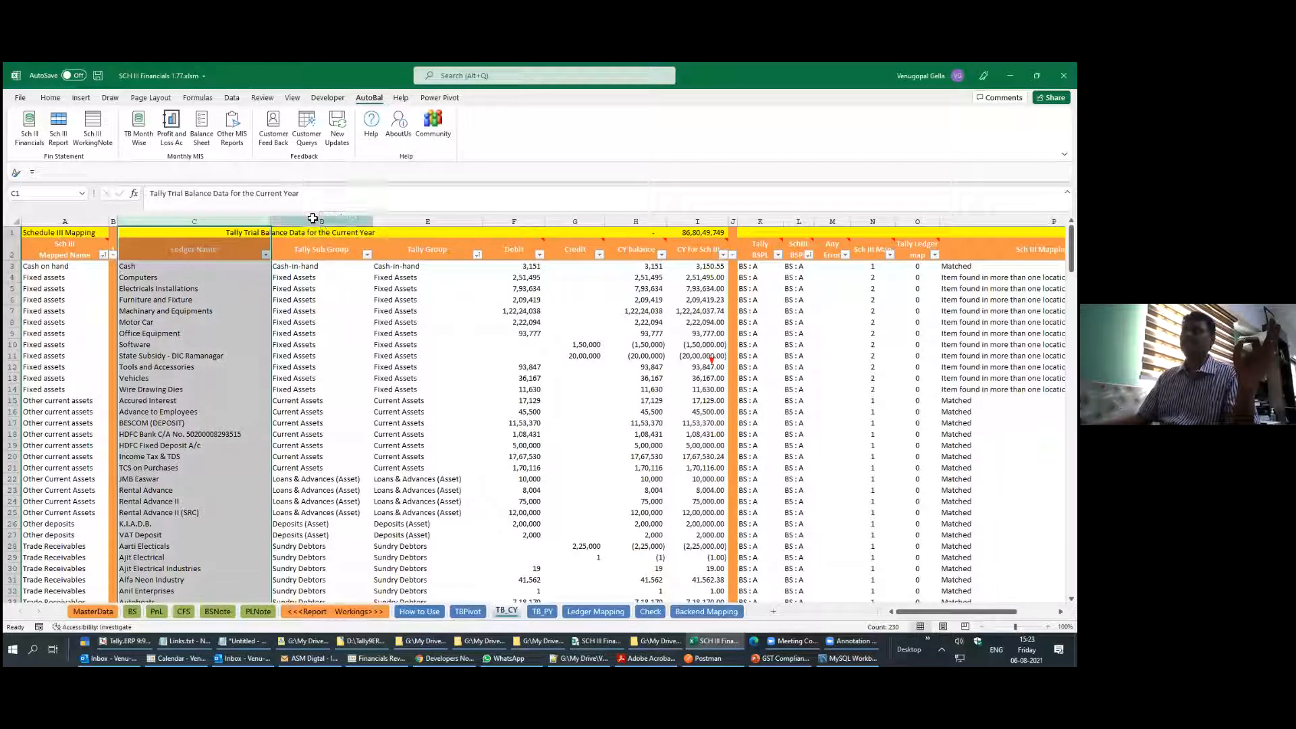
pyautogui.click(313, 220)
pyautogui.click(409, 221)
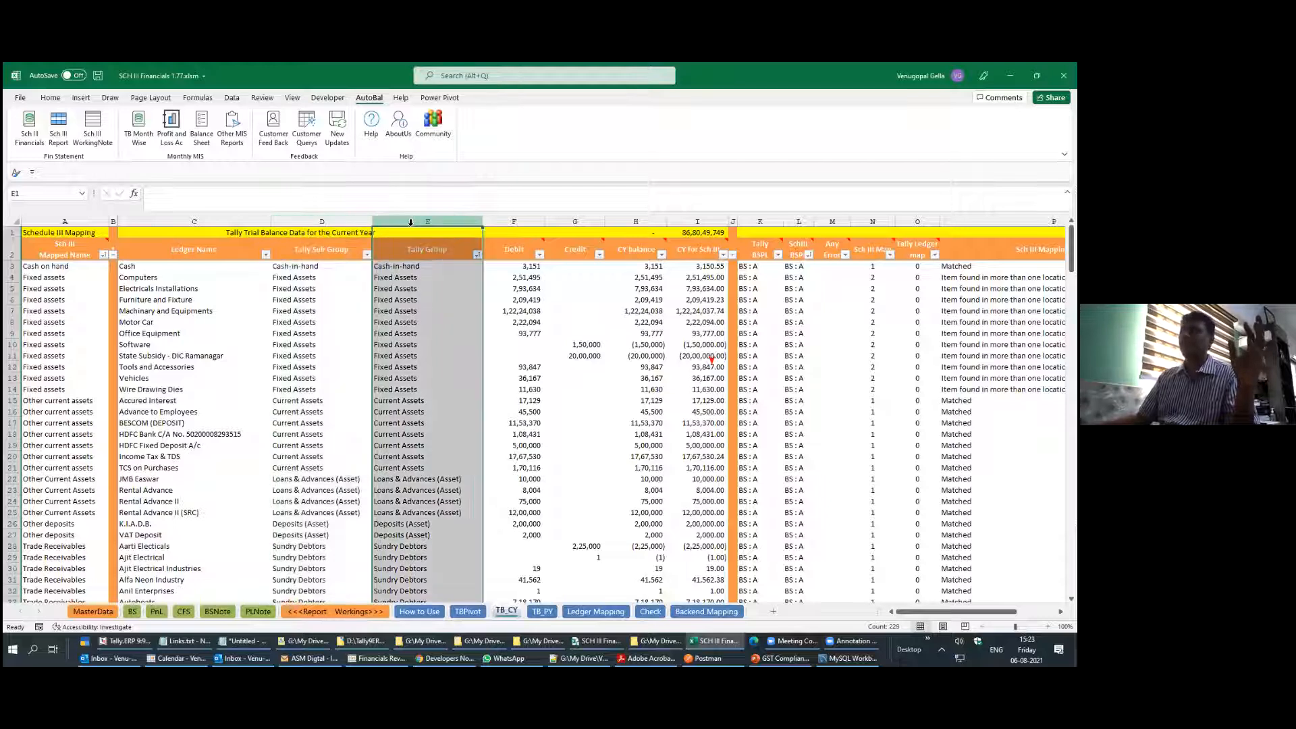
pyautogui.click(527, 302)
pyautogui.click(577, 299)
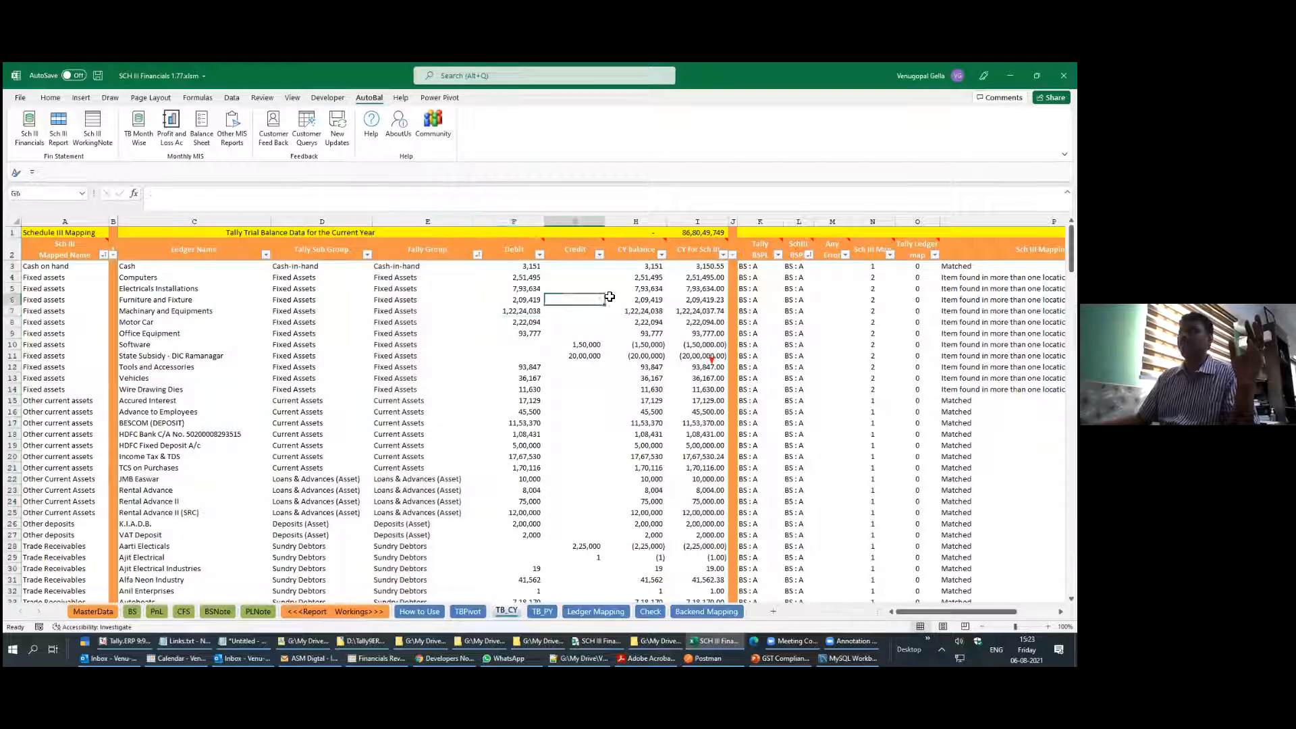
pyautogui.click(638, 297)
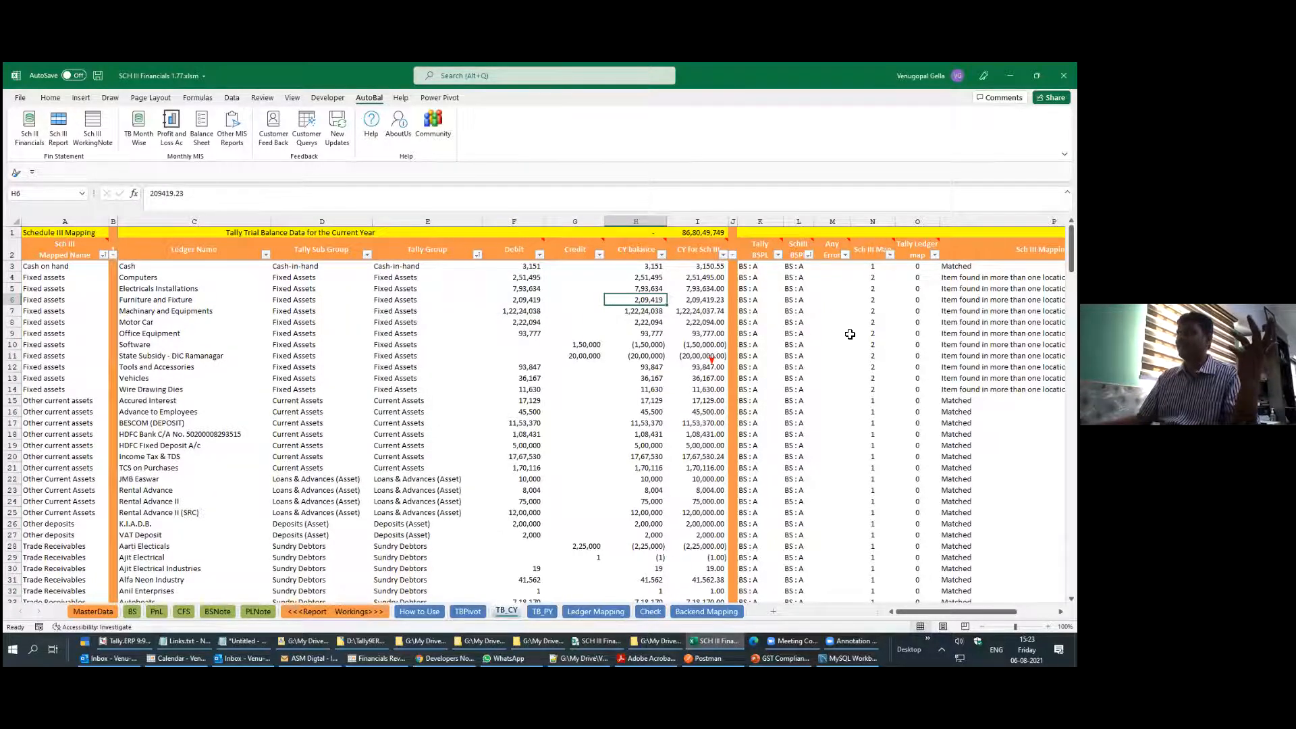
# Examine how the TB_CY ledgers are classified as balance sheet or profit and loss items across the whole list
pyautogui.scroll(-12, 764, 291)
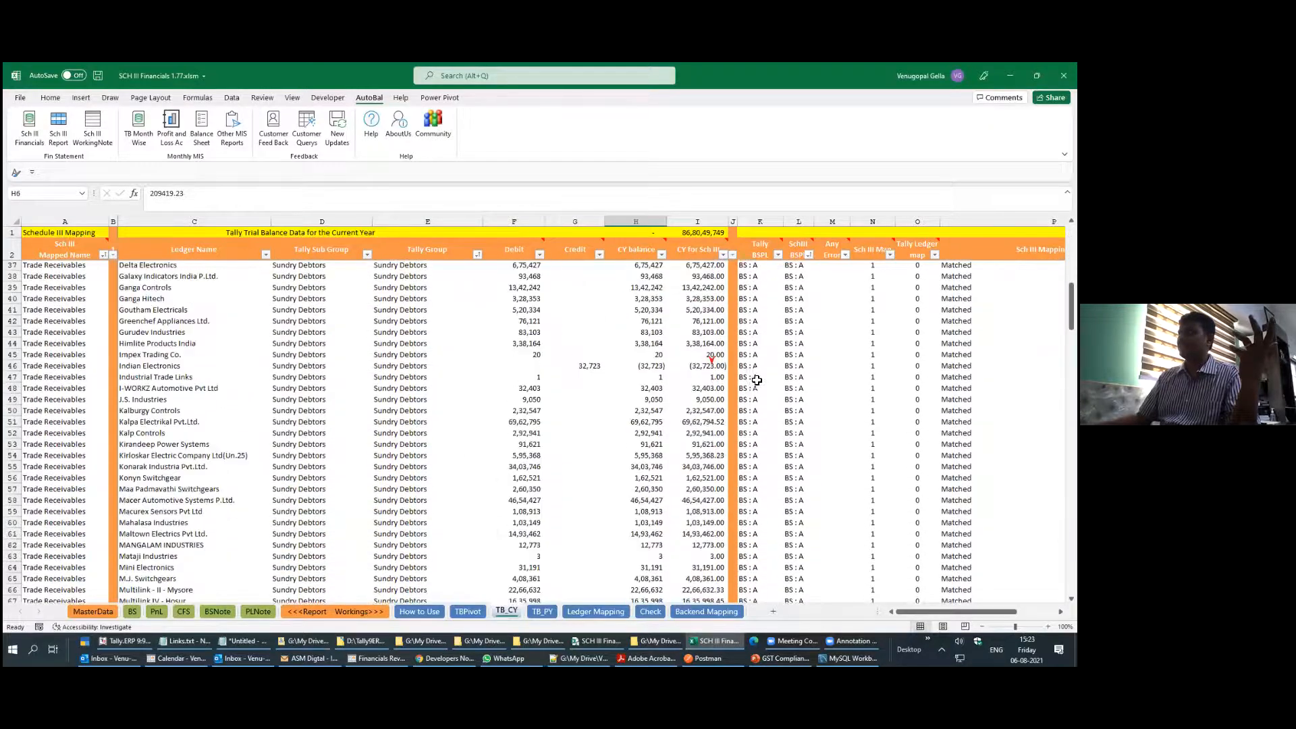
pyautogui.click(797, 380)
pyautogui.scroll(-20, 795, 380)
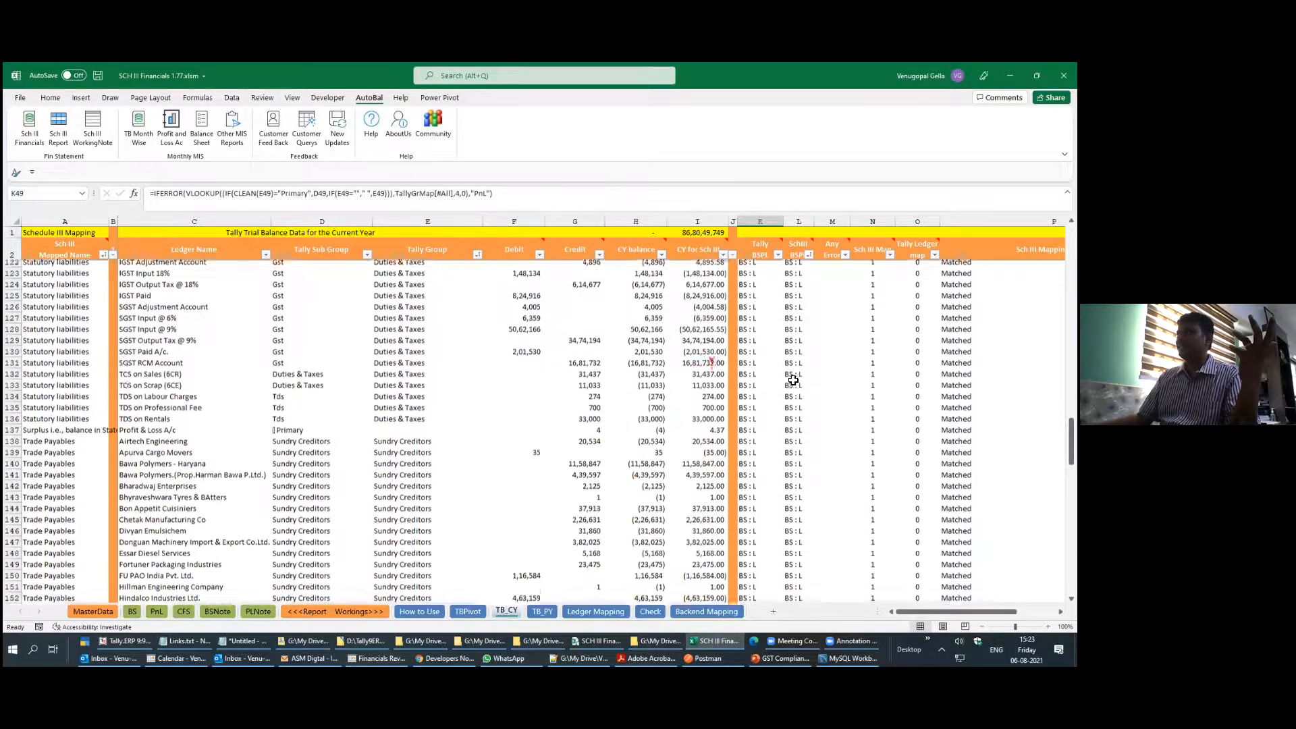
pyautogui.scroll(-20, 794, 380)
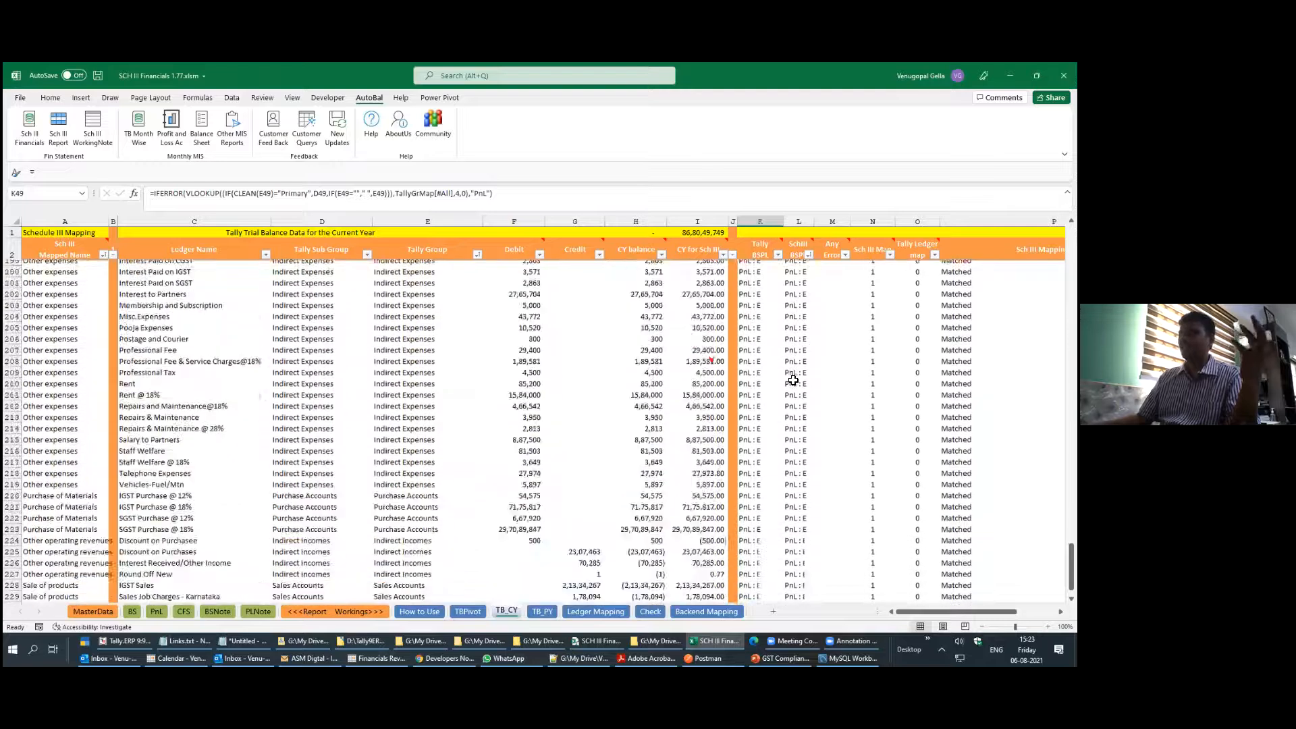
pyautogui.scroll(10, 792, 380)
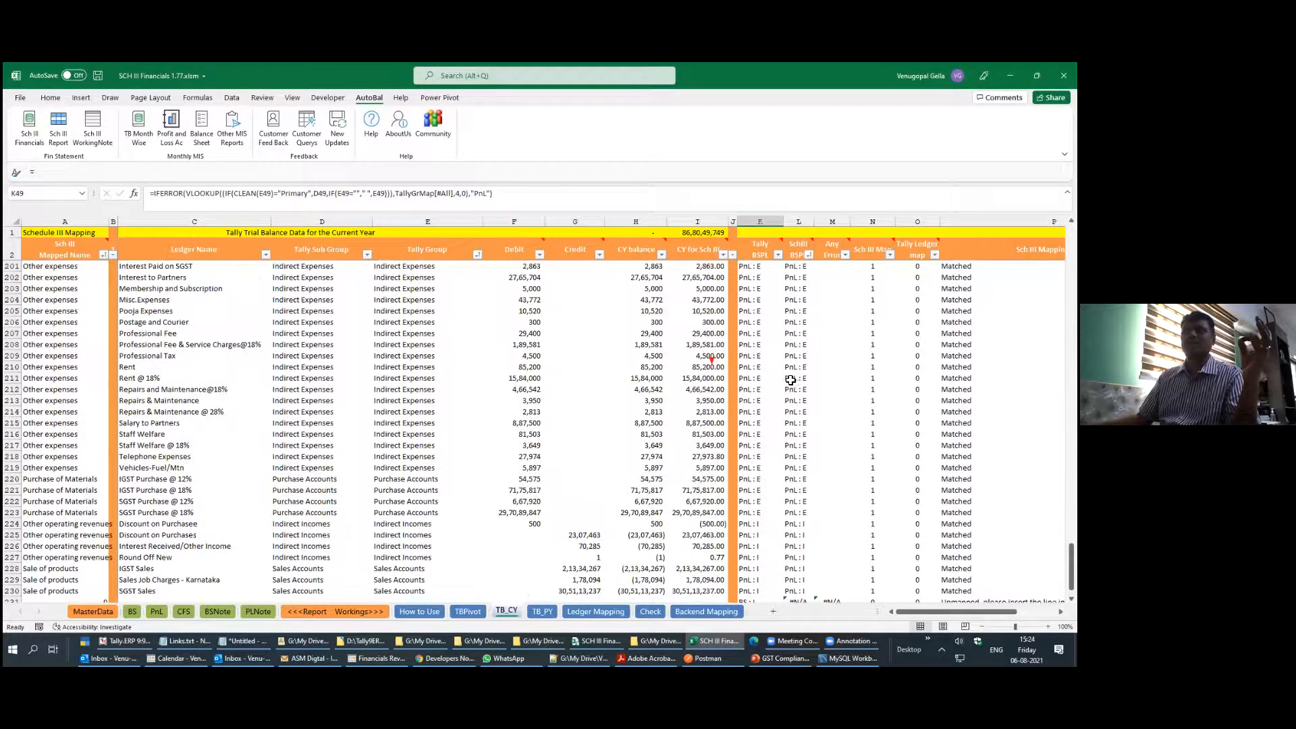
pyautogui.scroll(14, 785, 381)
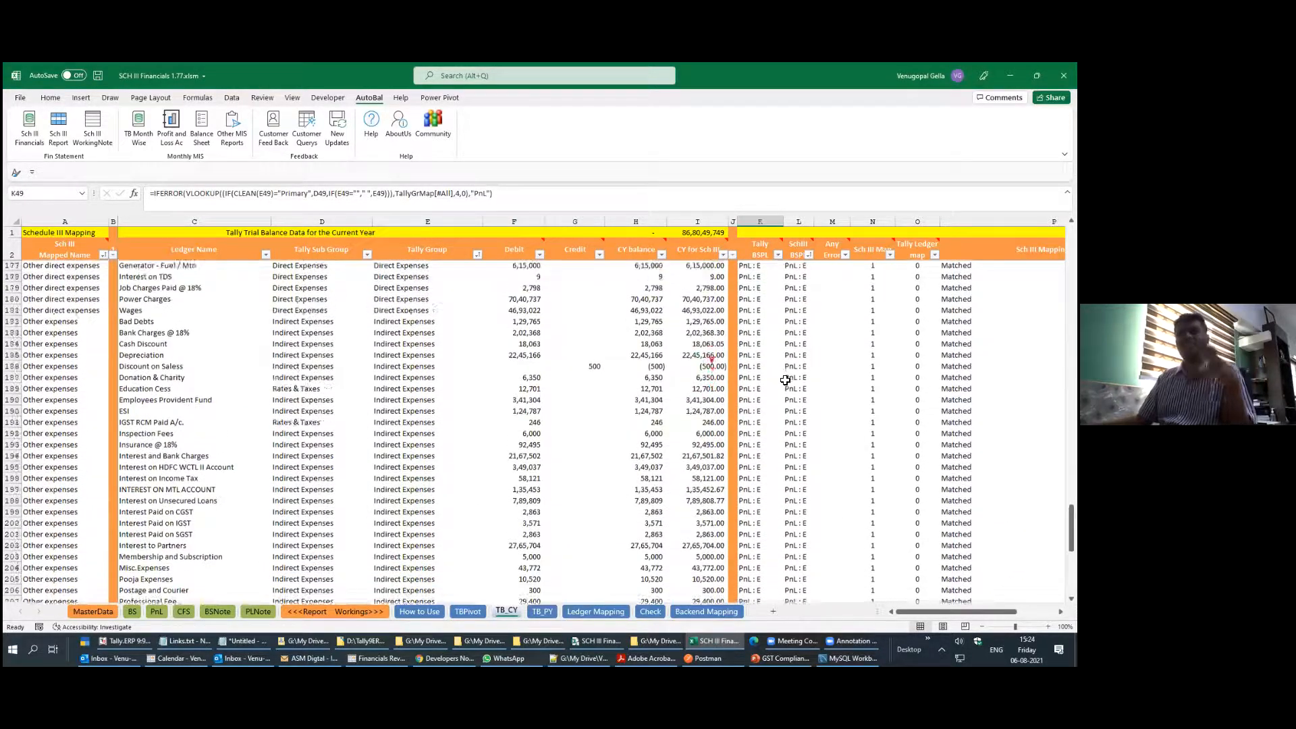
pyautogui.scroll(14, 783, 380)
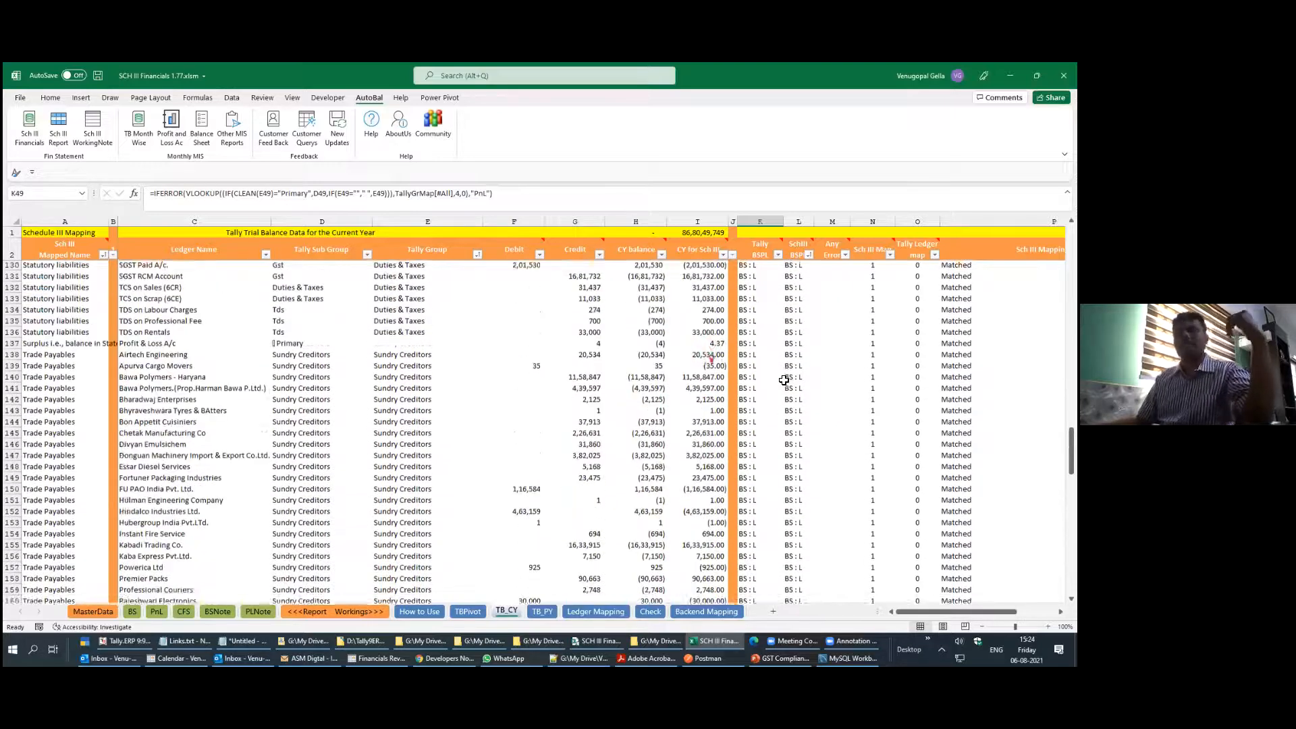
pyautogui.scroll(20, 489, 340)
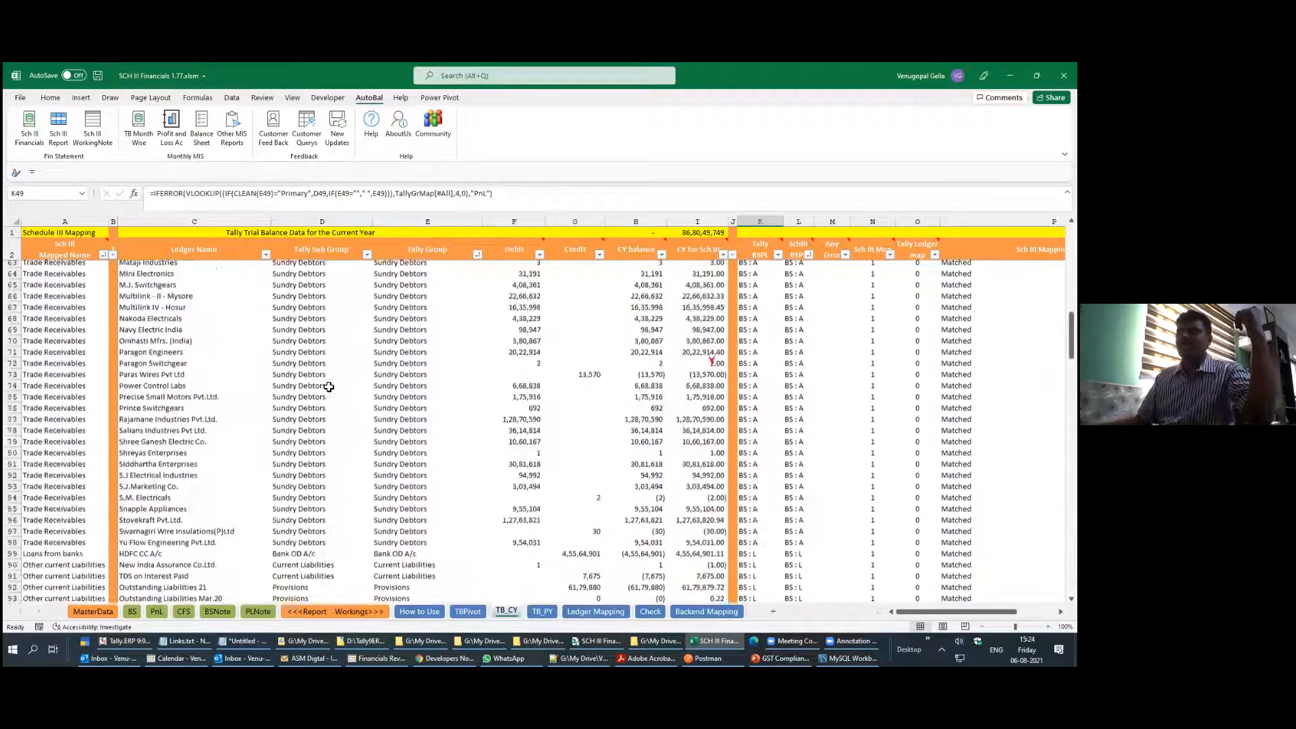
# Highlight TB_CY's Tally data columns C to I and the Schedule III mapping column, then return to the first ledgers
pyautogui.moveTo(194, 222); pyautogui.dragTo(697, 221)
pyautogui.click(69, 222)
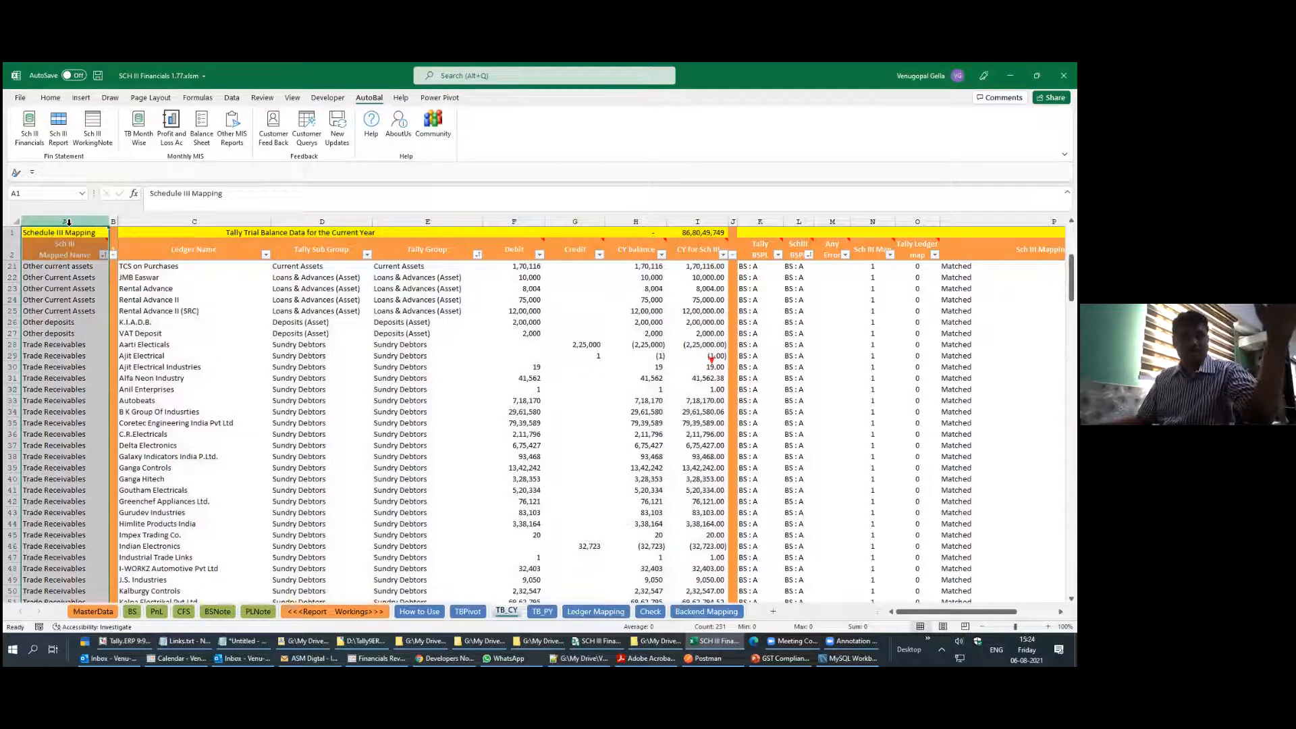
pyautogui.click(355, 347)
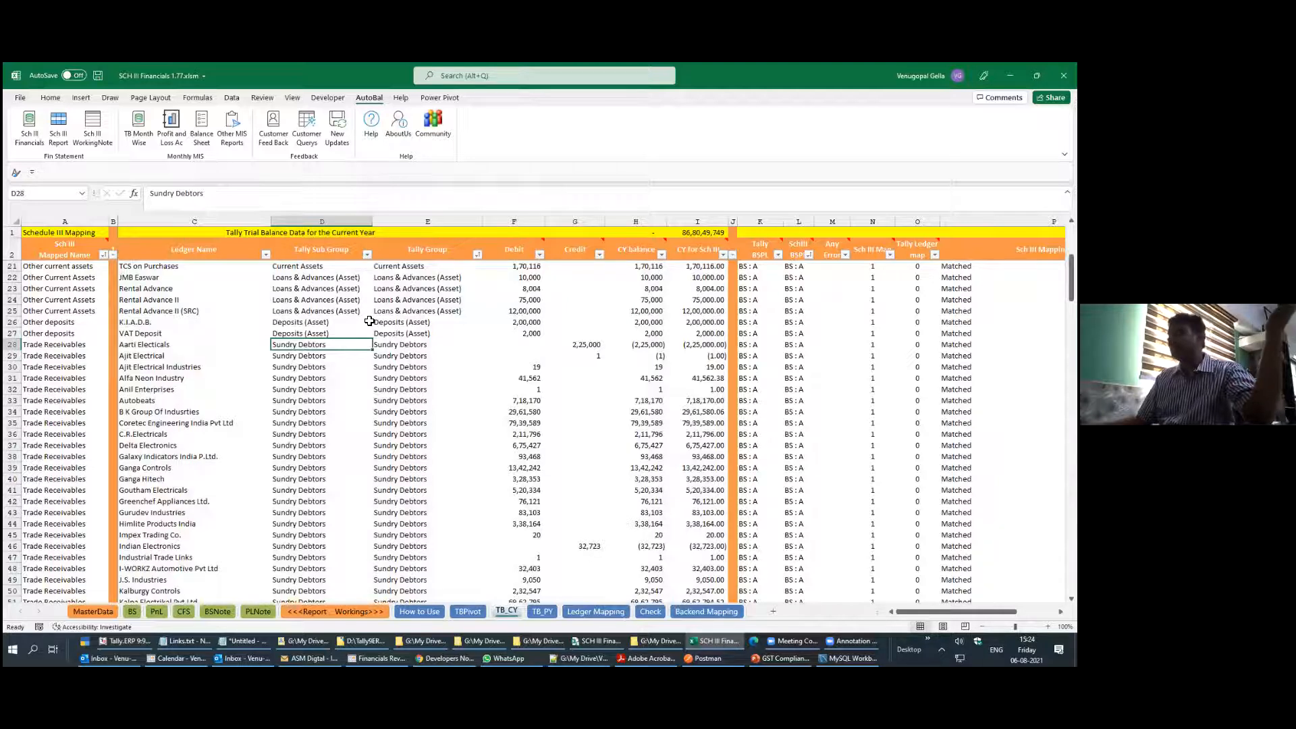
pyautogui.scroll(6, 369, 321)
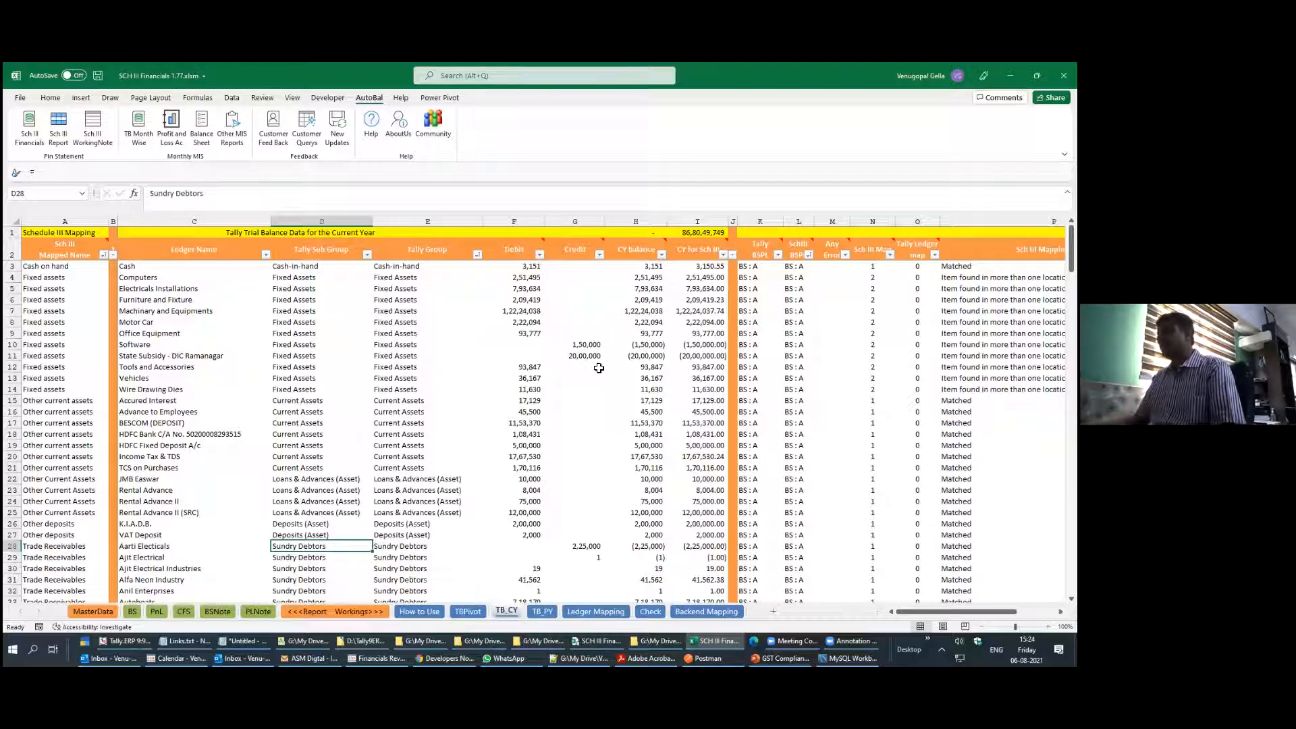
# Switch to Tally.ERP 9, return to the Gateway of Tally, and open Advanced Configuration to show the client/server settings
pyautogui.click(127, 643)
pyautogui.press('Escape')
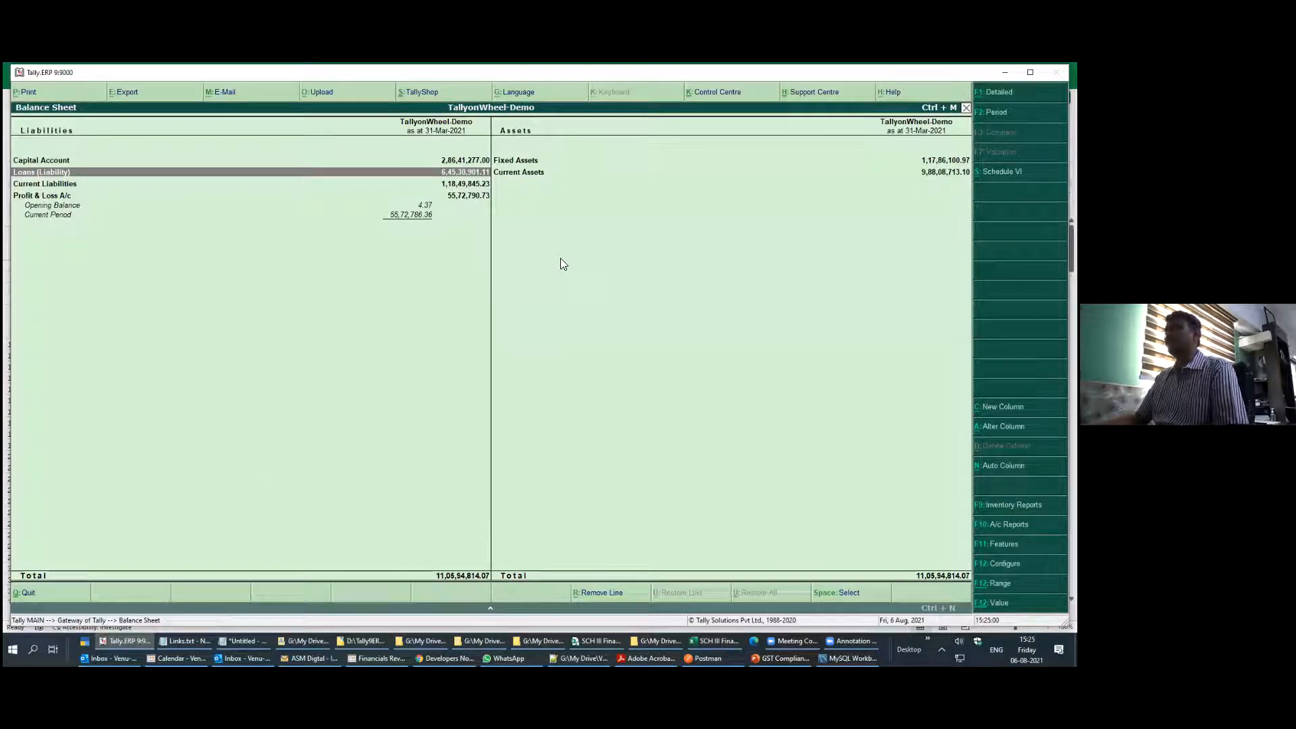
pyautogui.press('Escape')
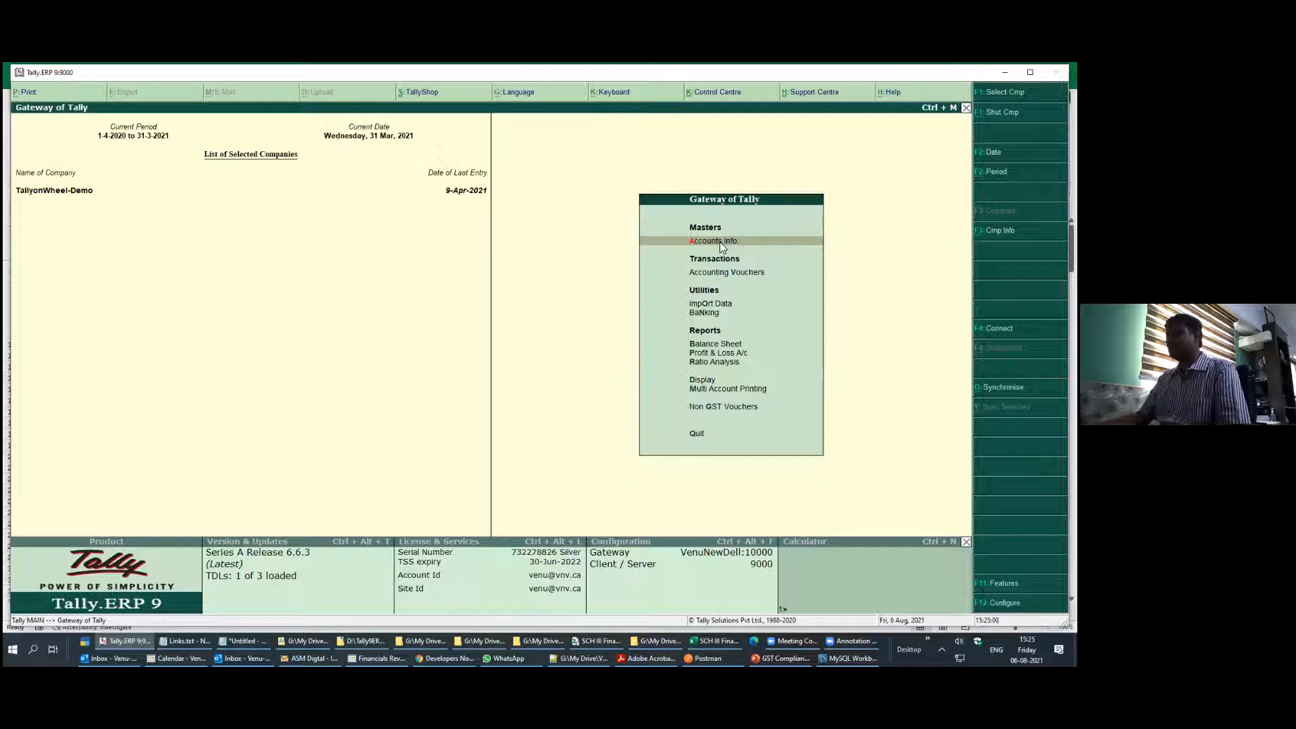
pyautogui.press('F12')
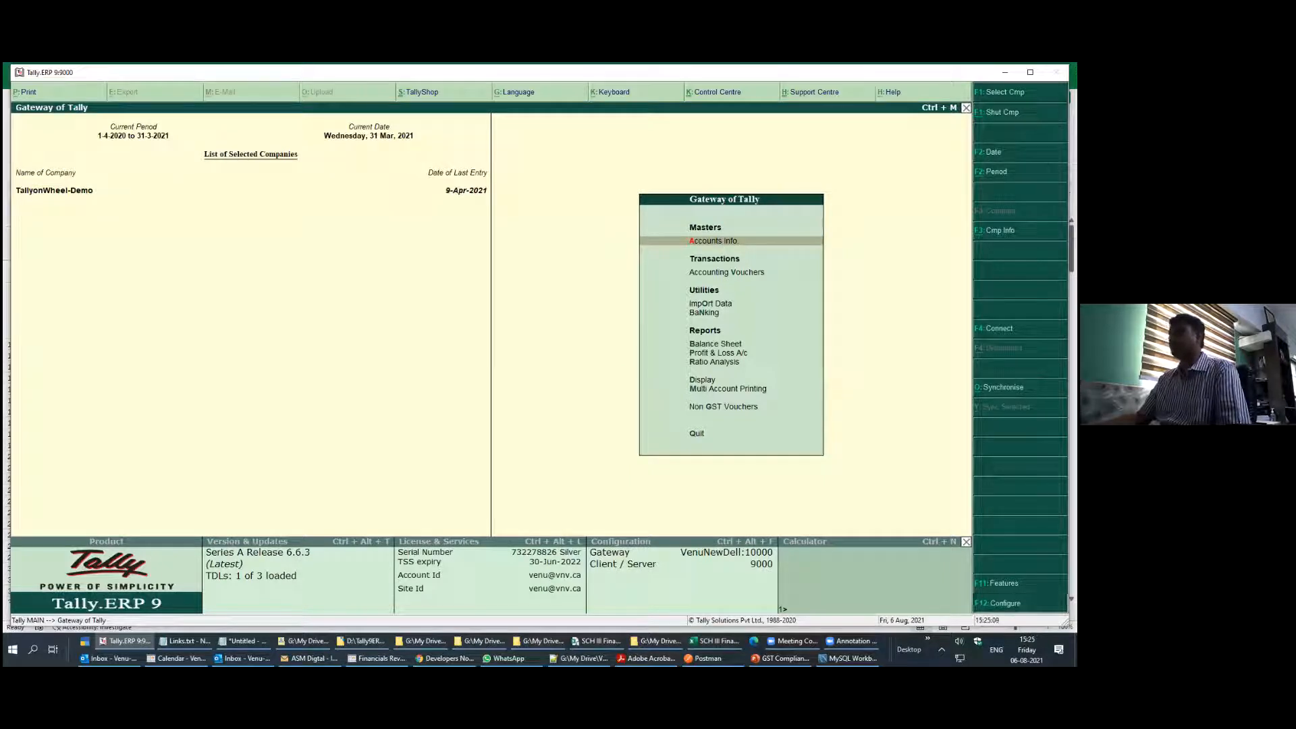
pyautogui.click(709, 366)
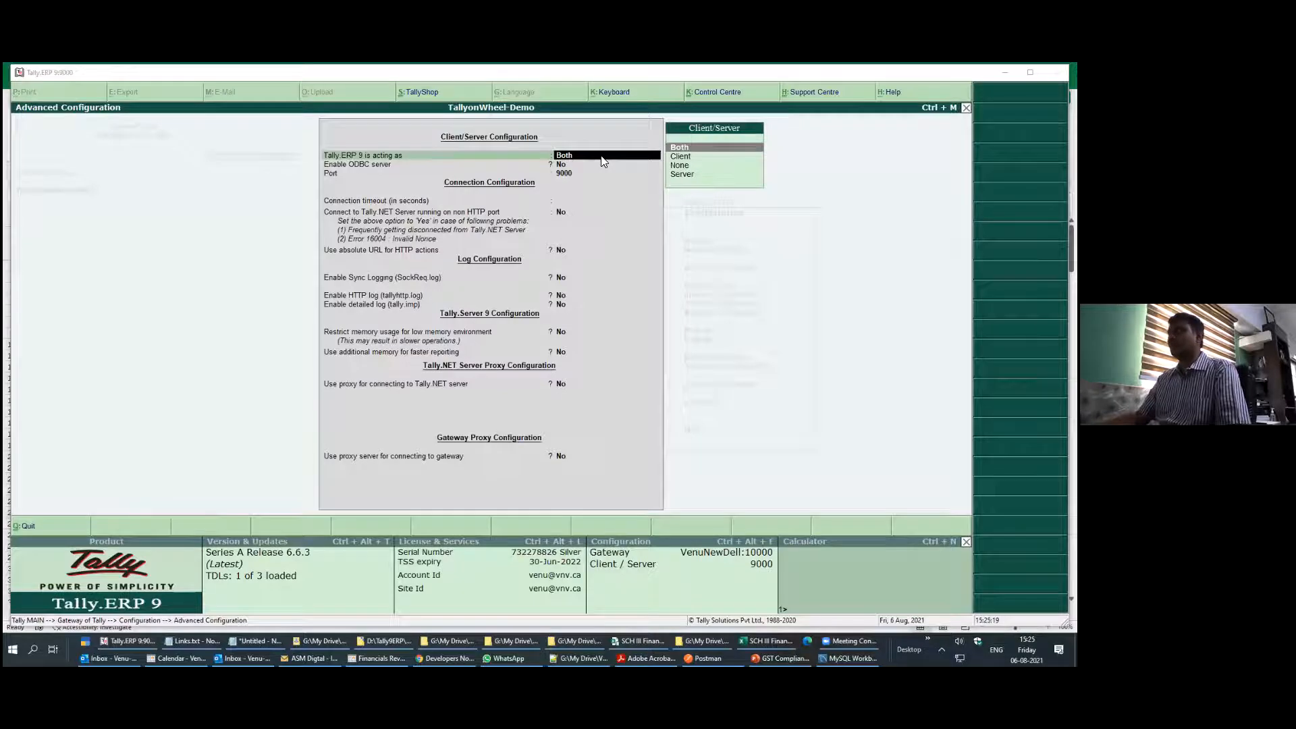
# Switch to Chrome, load localhost:9000 to check the Tally server, and highlight its XML response
pyautogui.hotkey('alt', 'Tab')
pyautogui.click(212, 95)
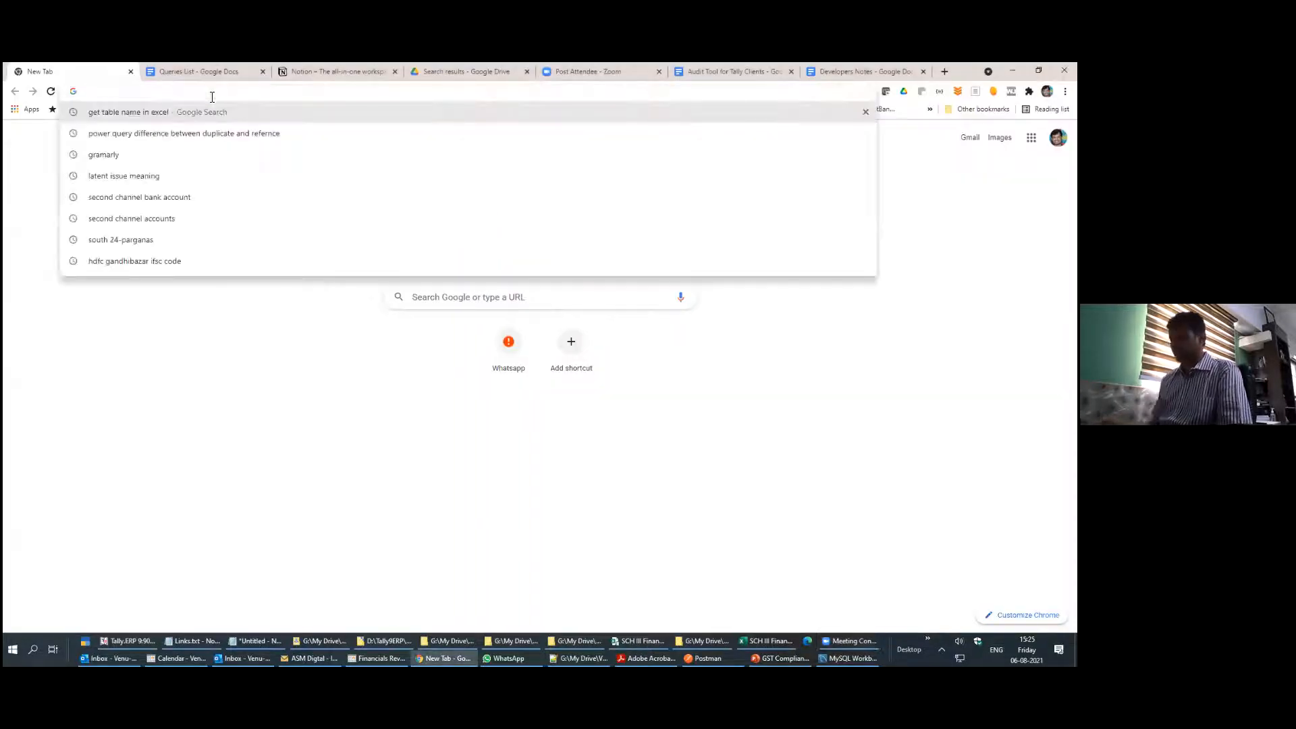
pyautogui.write('localhost:9000')
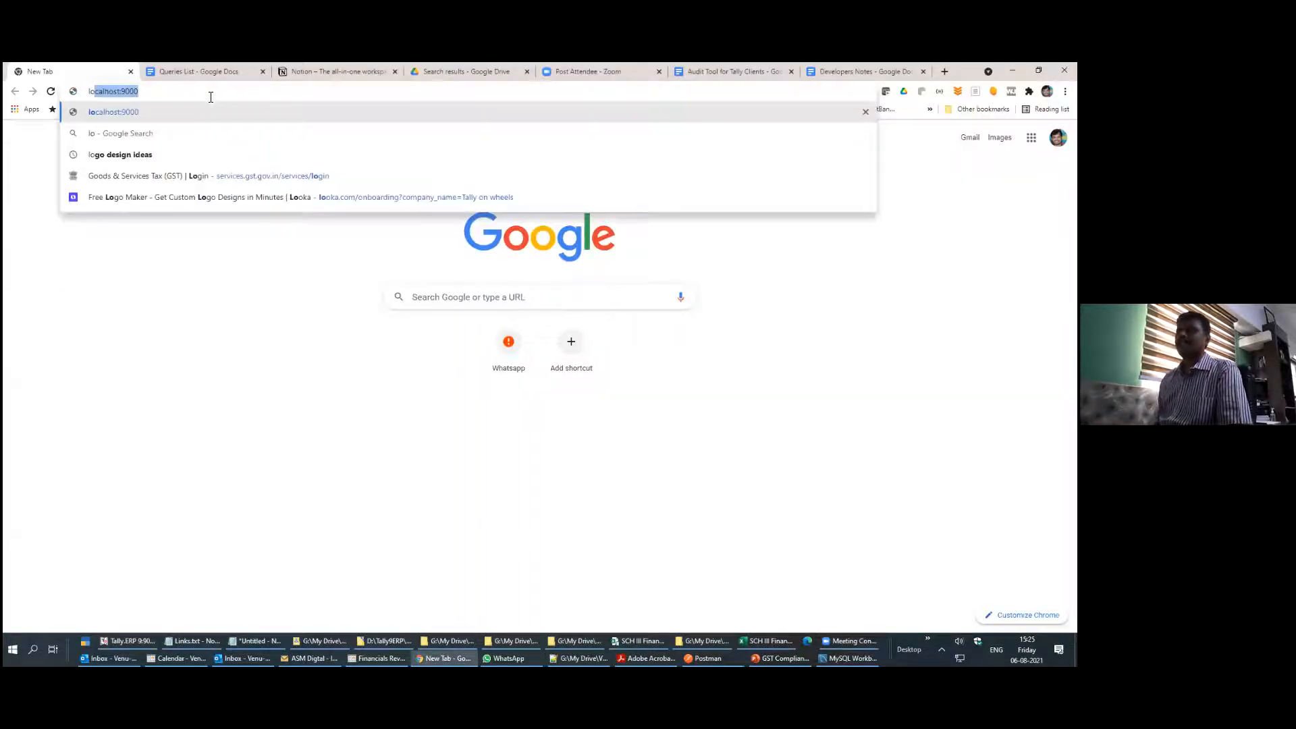
pyautogui.press('Return')
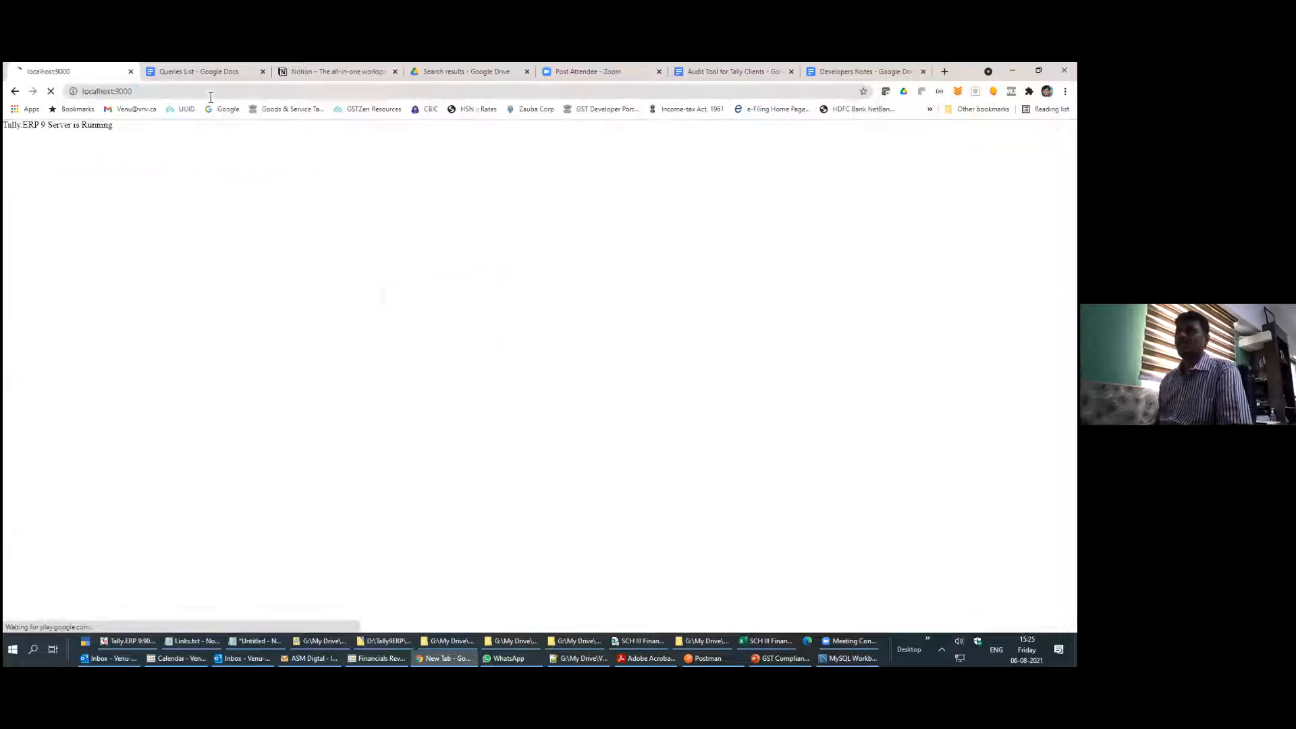
pyautogui.click(205, 95)
pyautogui.moveTo(12, 152); pyautogui.dragTo(265, 175)
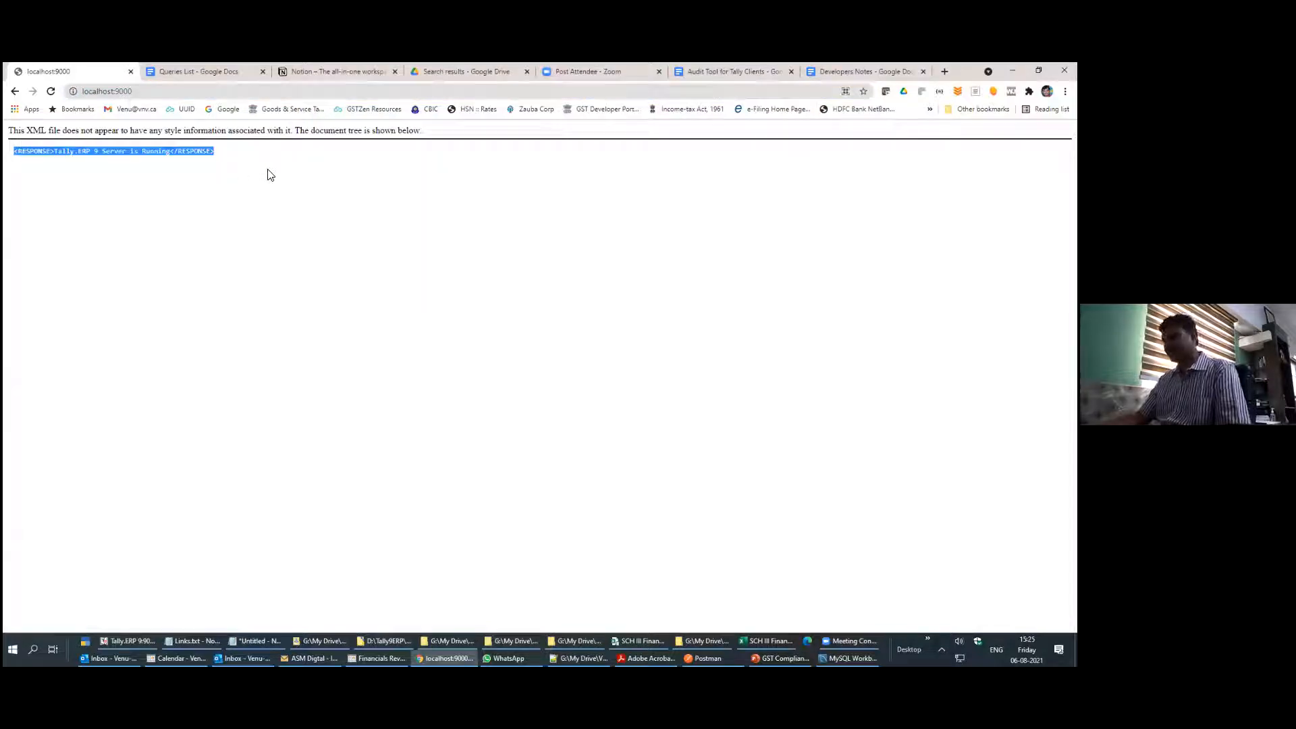
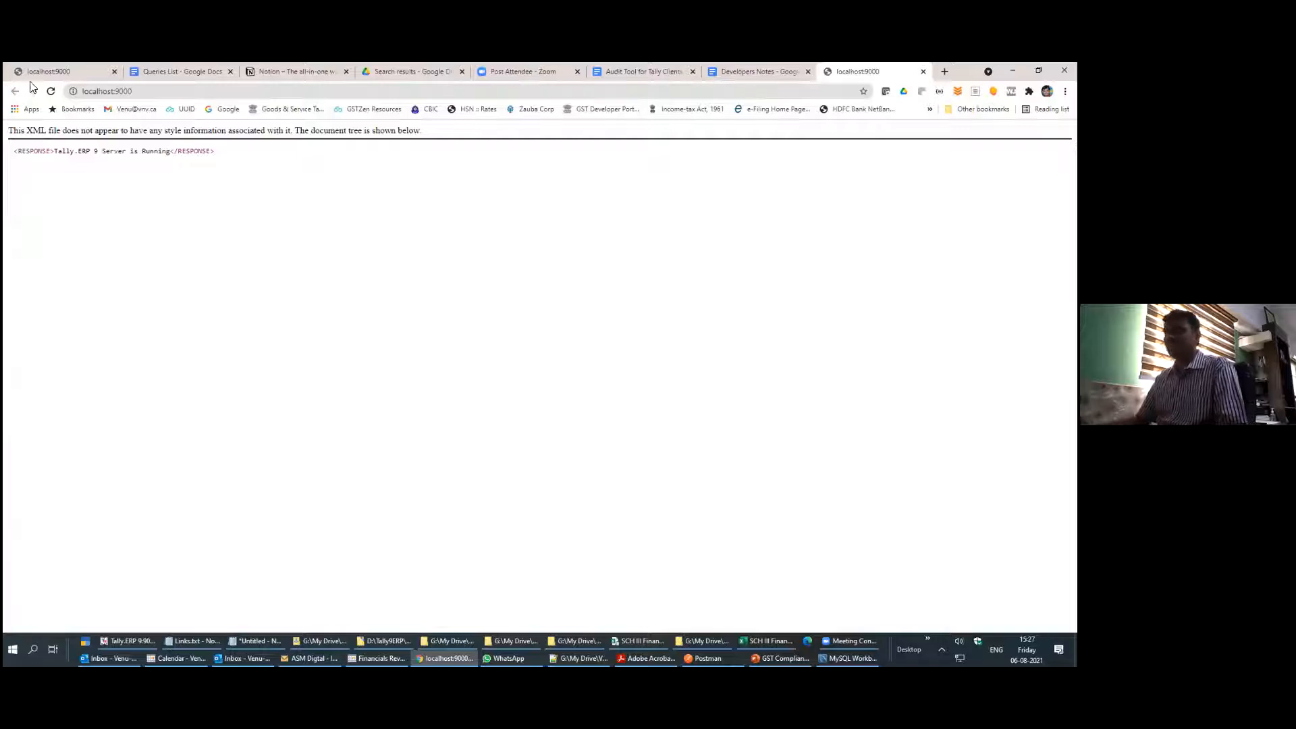
# Switch back to Tally.ERP 9 and leave Advanced Configuration for the Gateway of Tally
pyautogui.click(118, 644)
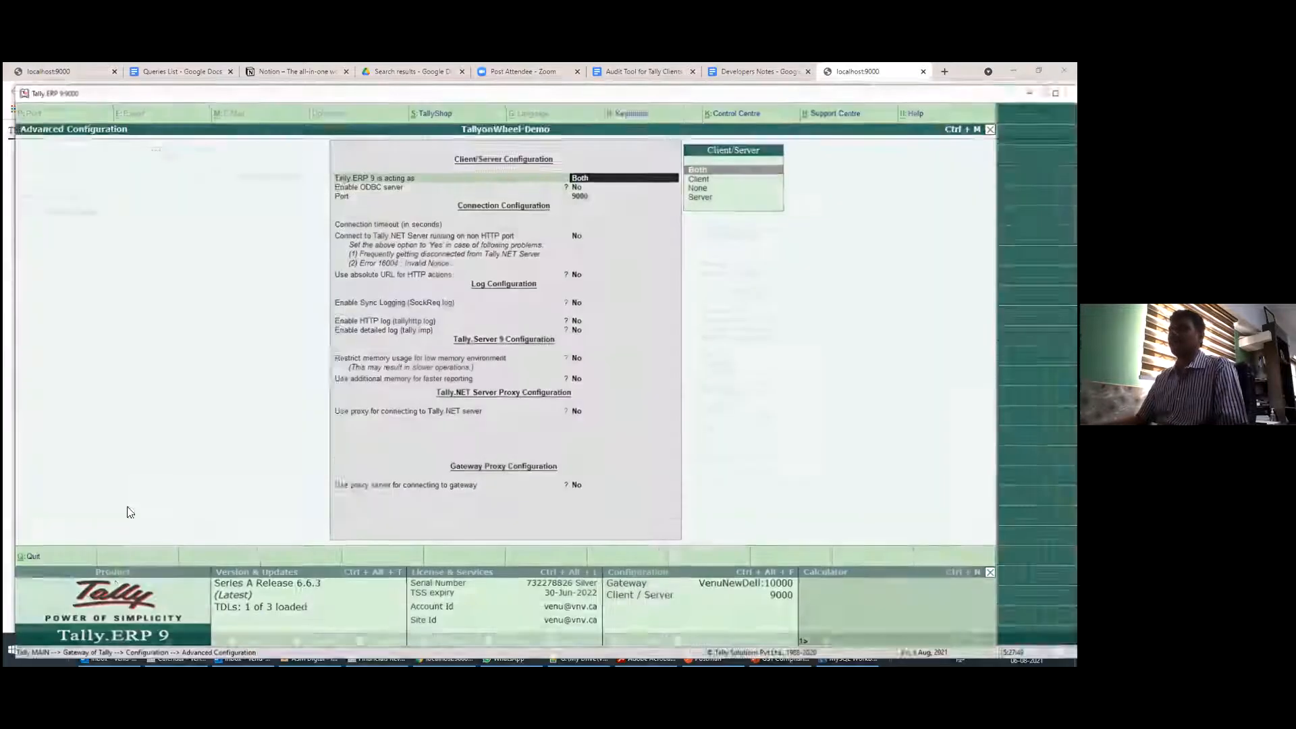
pyautogui.press('Escape')
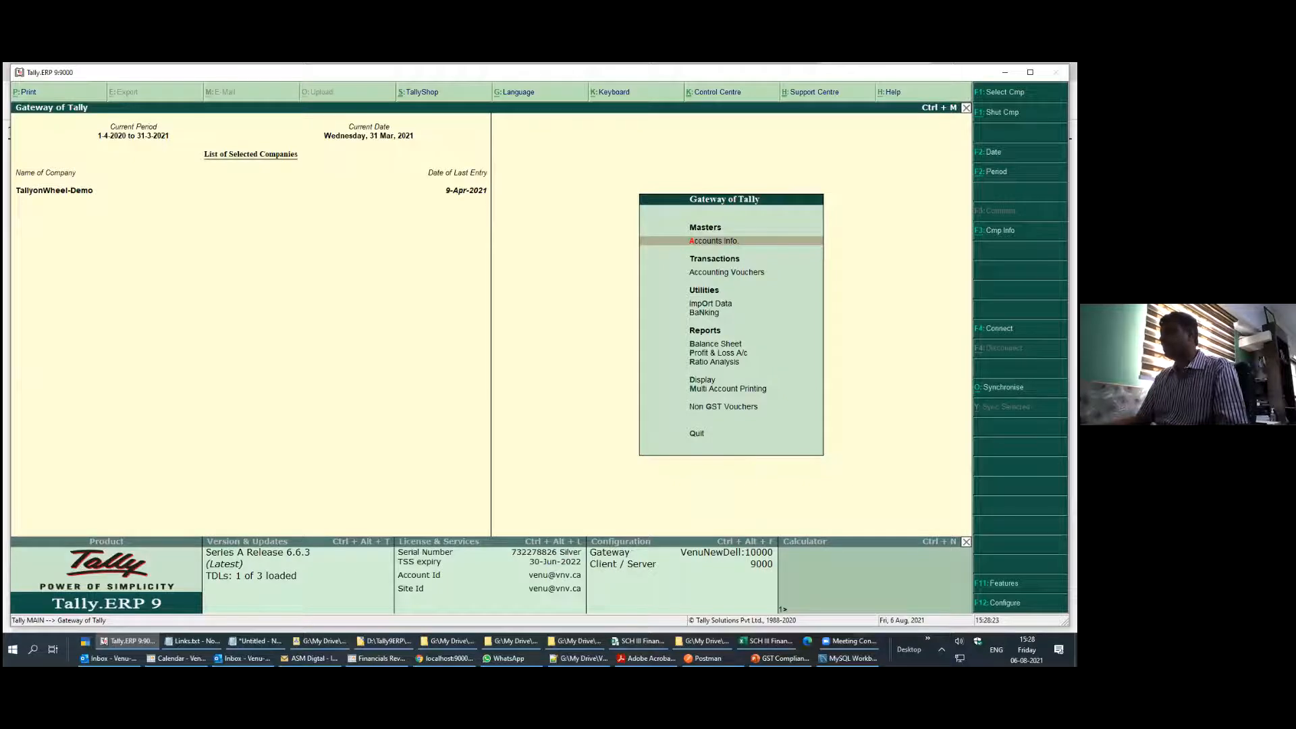
# Open Advanced Configuration, keep Tally.ERP 9 acting as Both, and set Enable ODBC server to Yes
pyautogui.press('Escape')
pyautogui.press('Escape')
pyautogui.press('F12')
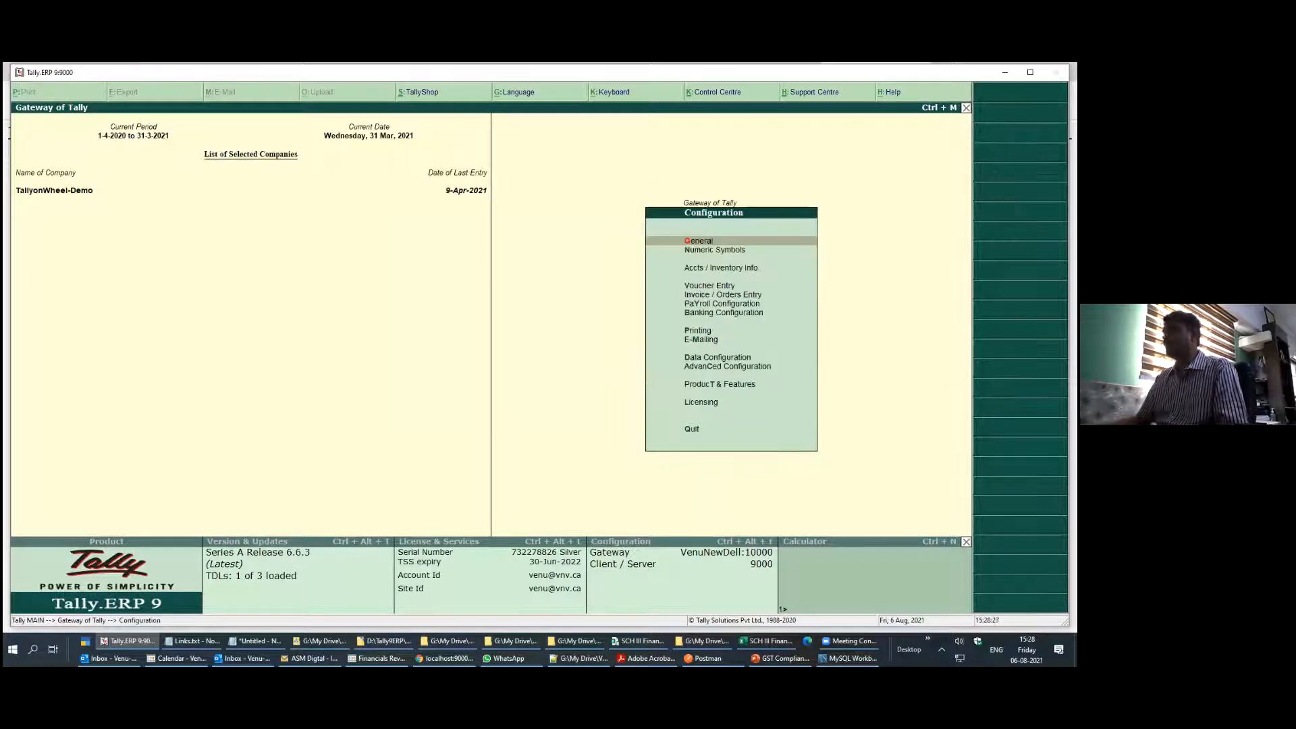
pyautogui.click(705, 367)
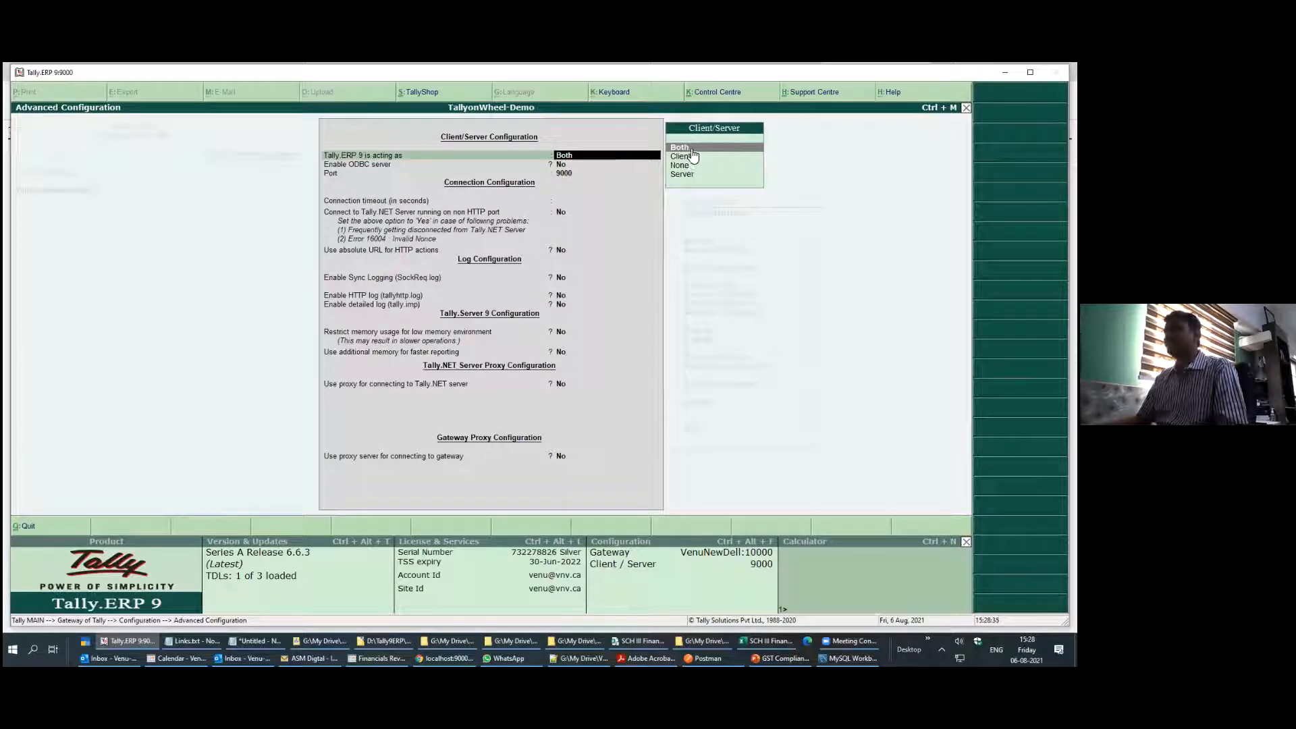
pyautogui.press('Return')
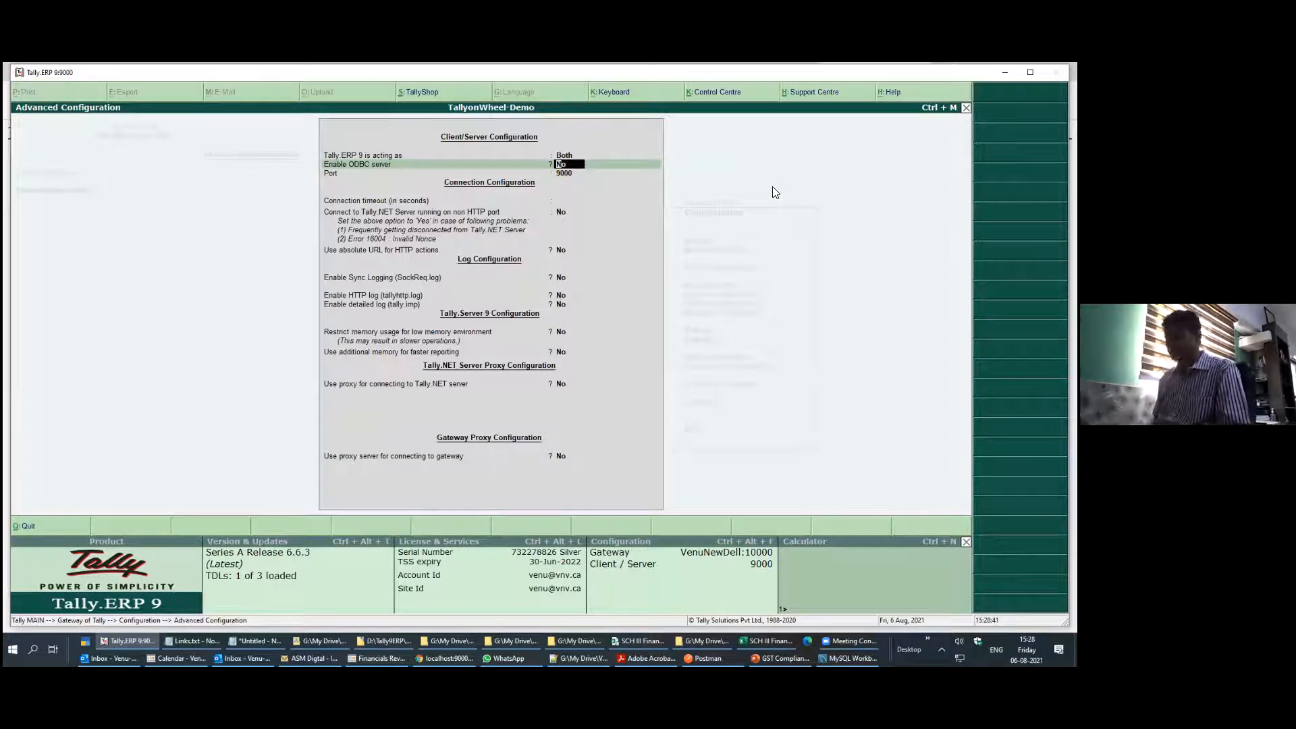
pyautogui.press('y')
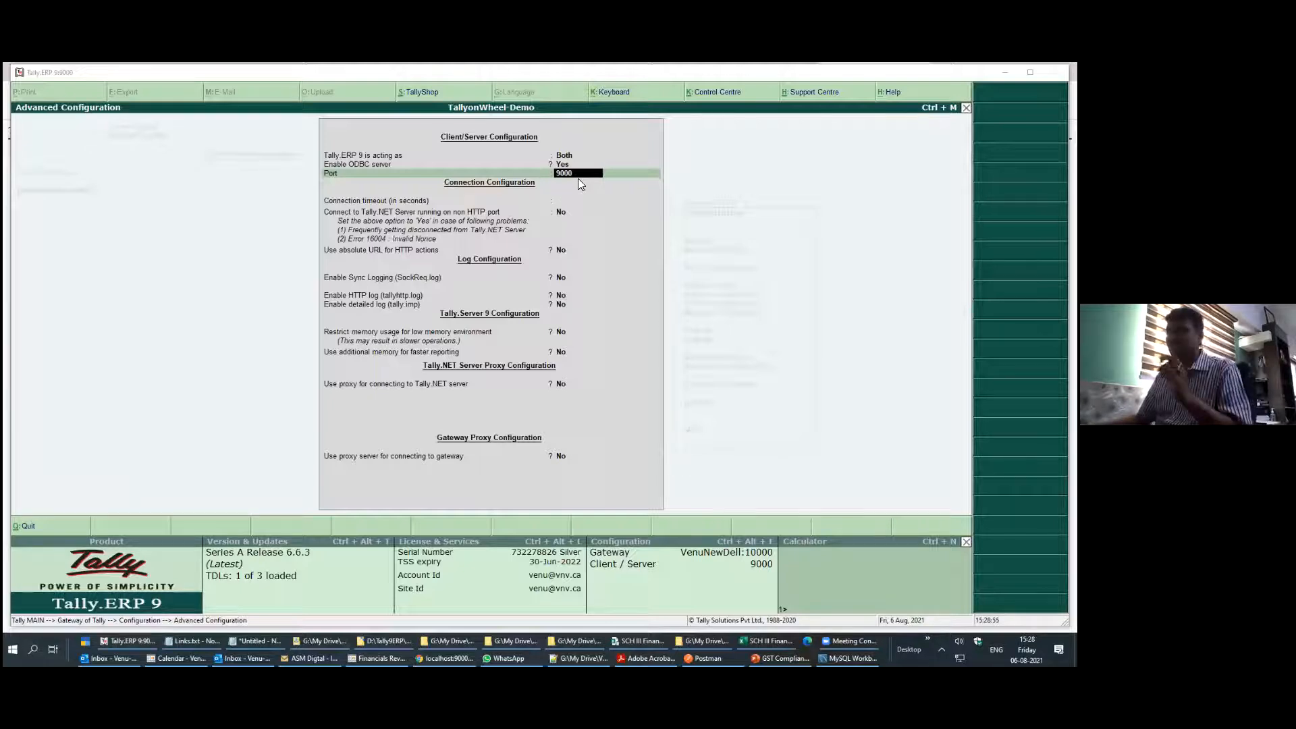
# Switch to Chrome and load localhost:9001 to test a port other than the one configured in Tally
pyautogui.click(446, 658)
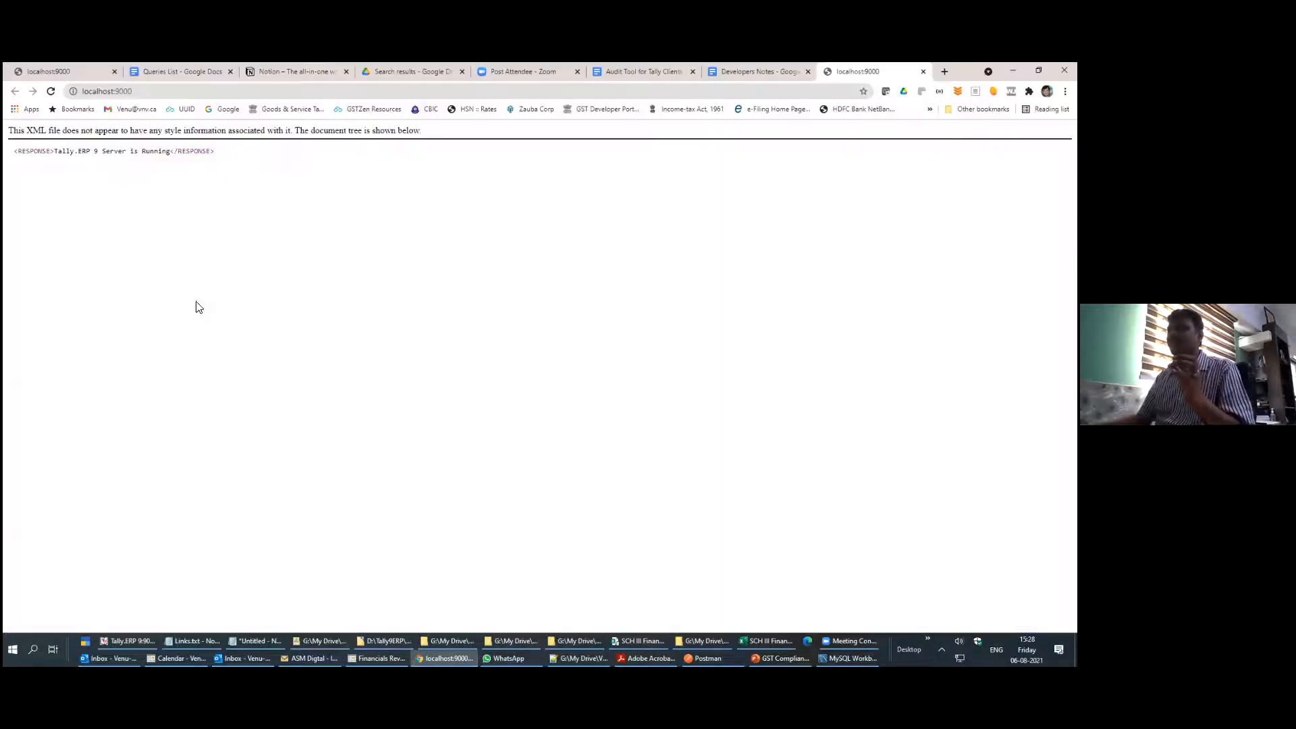
pyautogui.click(147, 94)
pyautogui.click(146, 94)
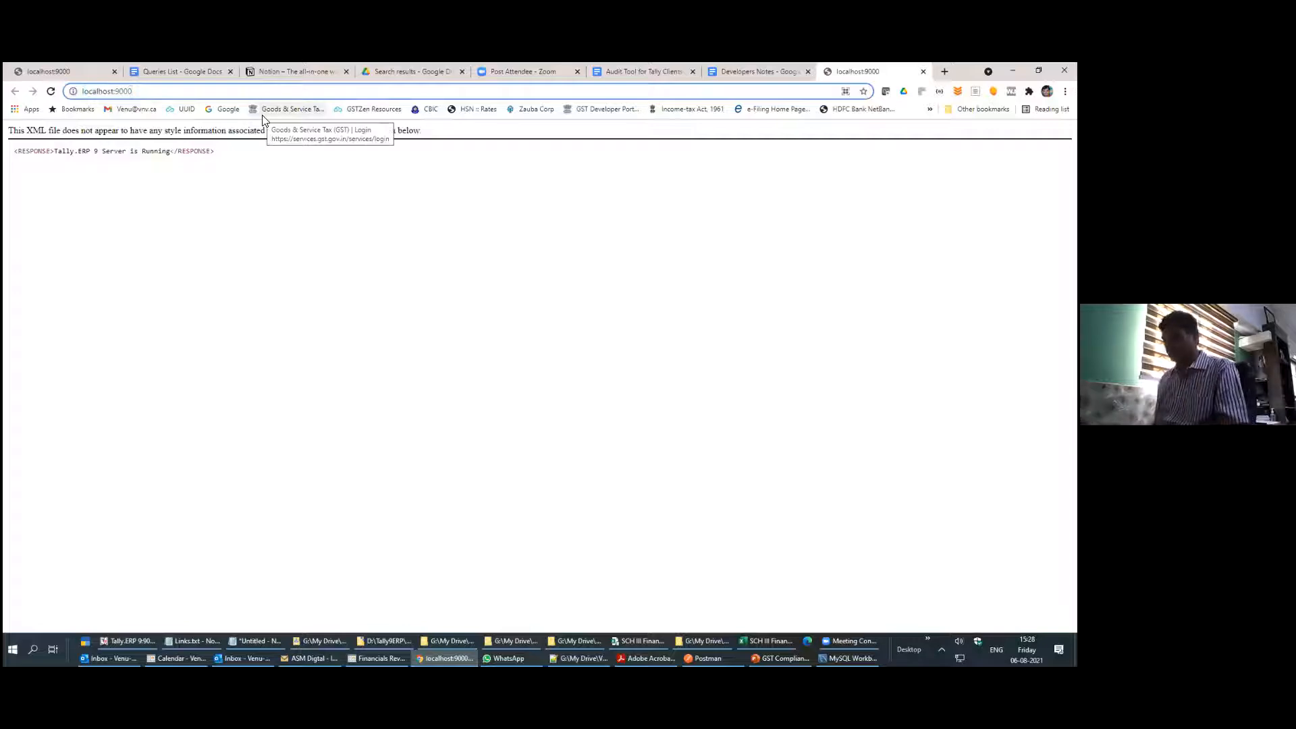
pyautogui.press('BackSpace')
pyautogui.write('1')
pyautogui.press('Return')
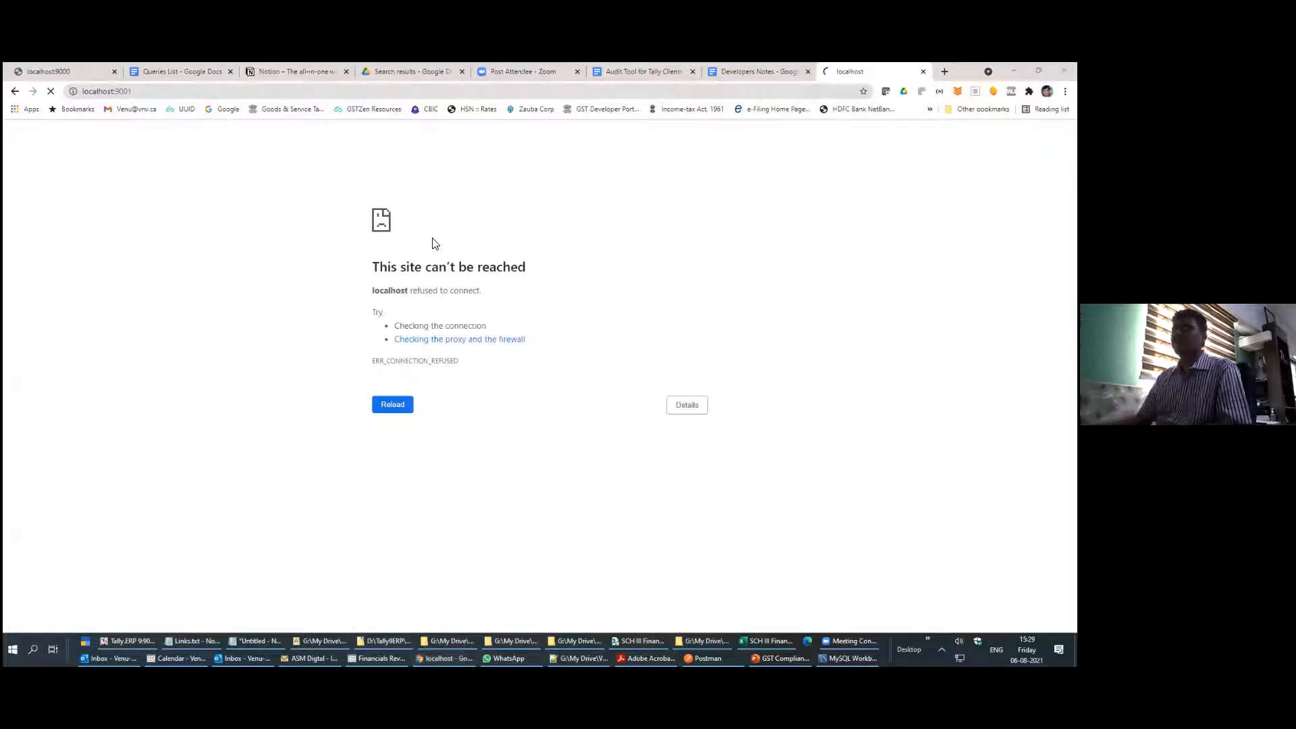
pyautogui.click(153, 91)
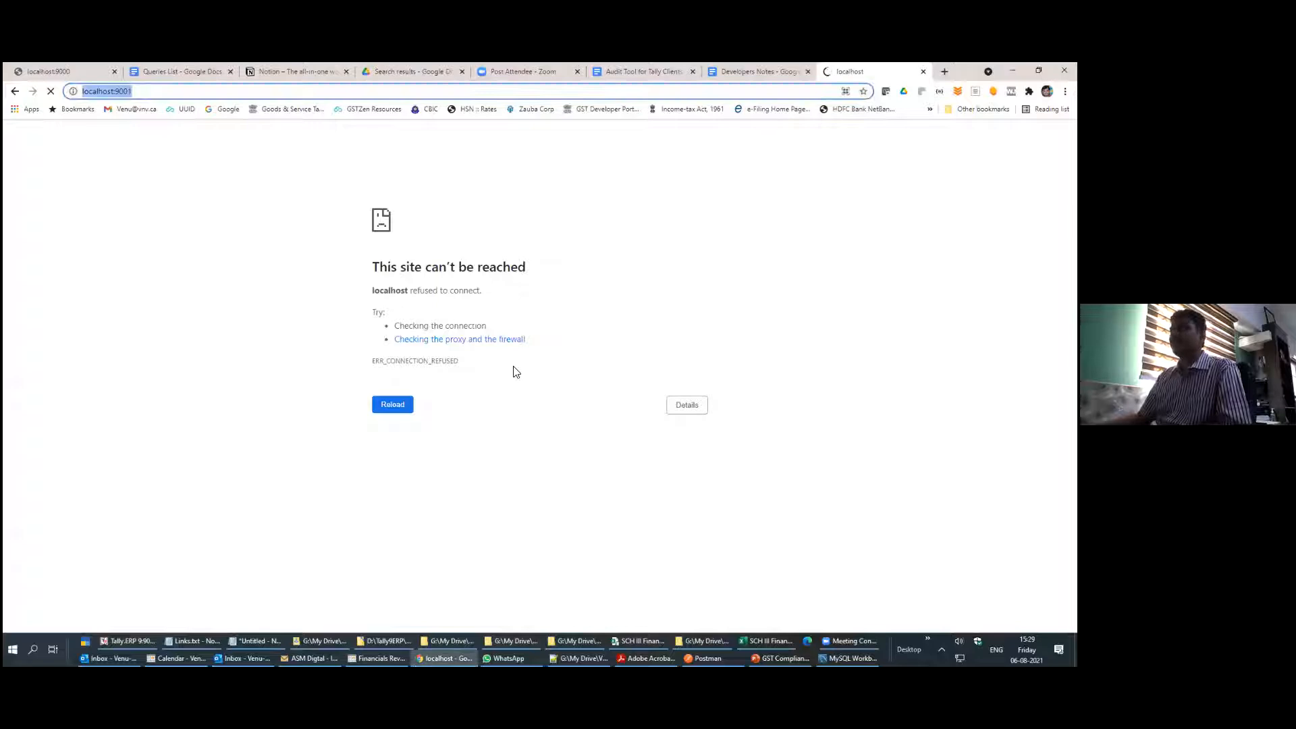
# Check the port setting in Tally.ERP 9, reload localhost:9001 in Chrome, and highlight the page's message
pyautogui.hotkey('alt', 'Tab')
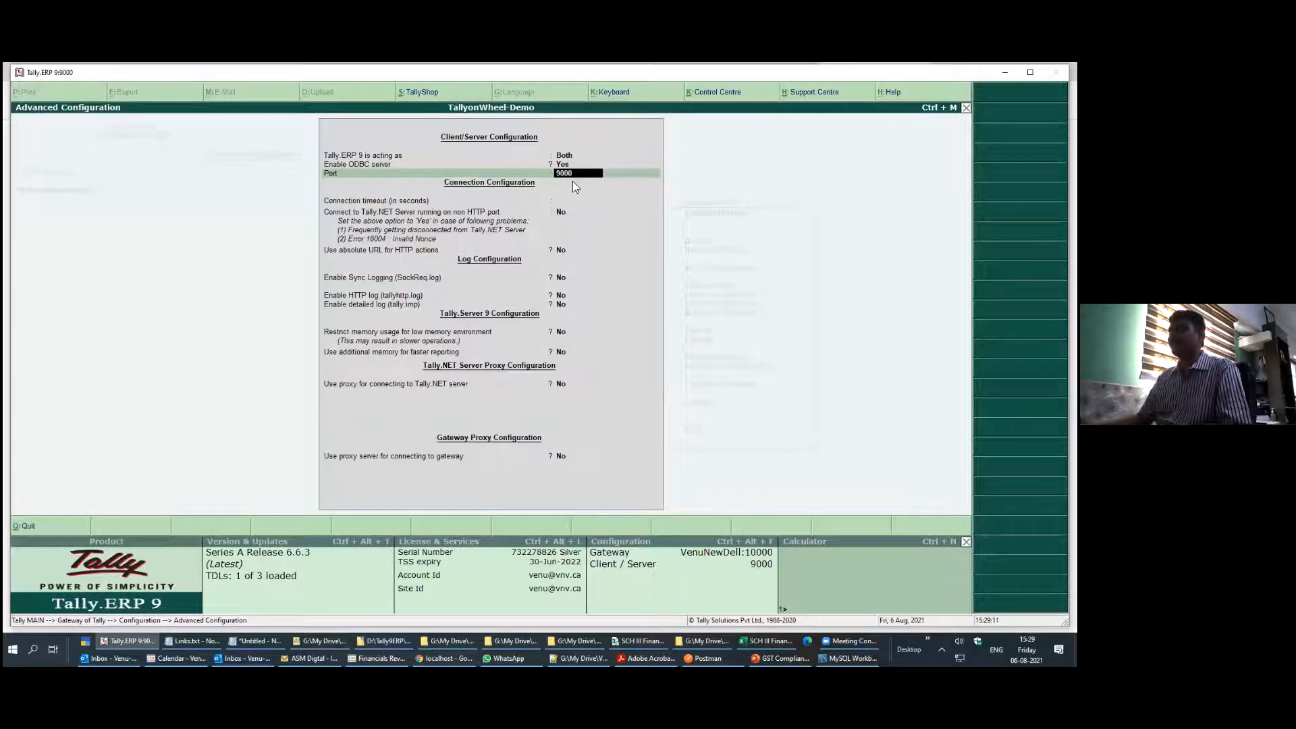
pyautogui.hotkey('alt', 'Tab')
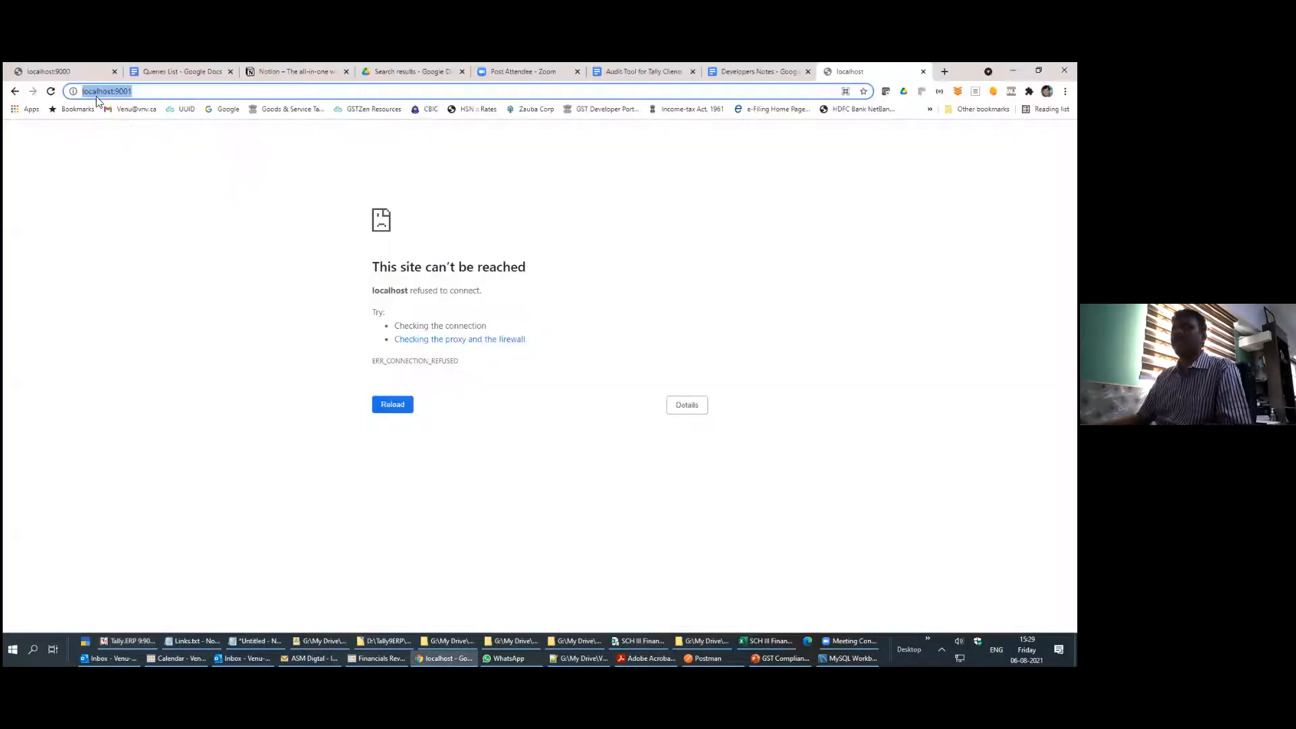
pyautogui.click(144, 93)
pyautogui.press('Return')
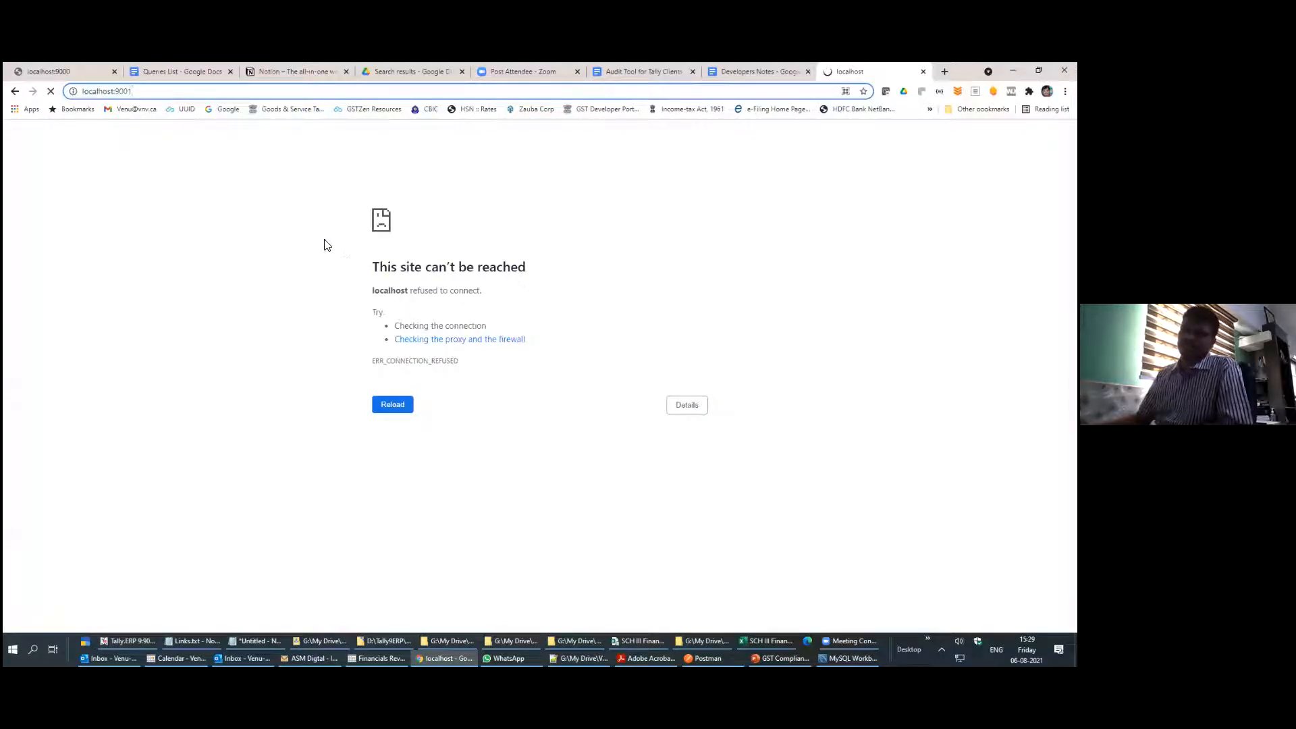
pyautogui.moveTo(327, 246); pyautogui.dragTo(486, 417)
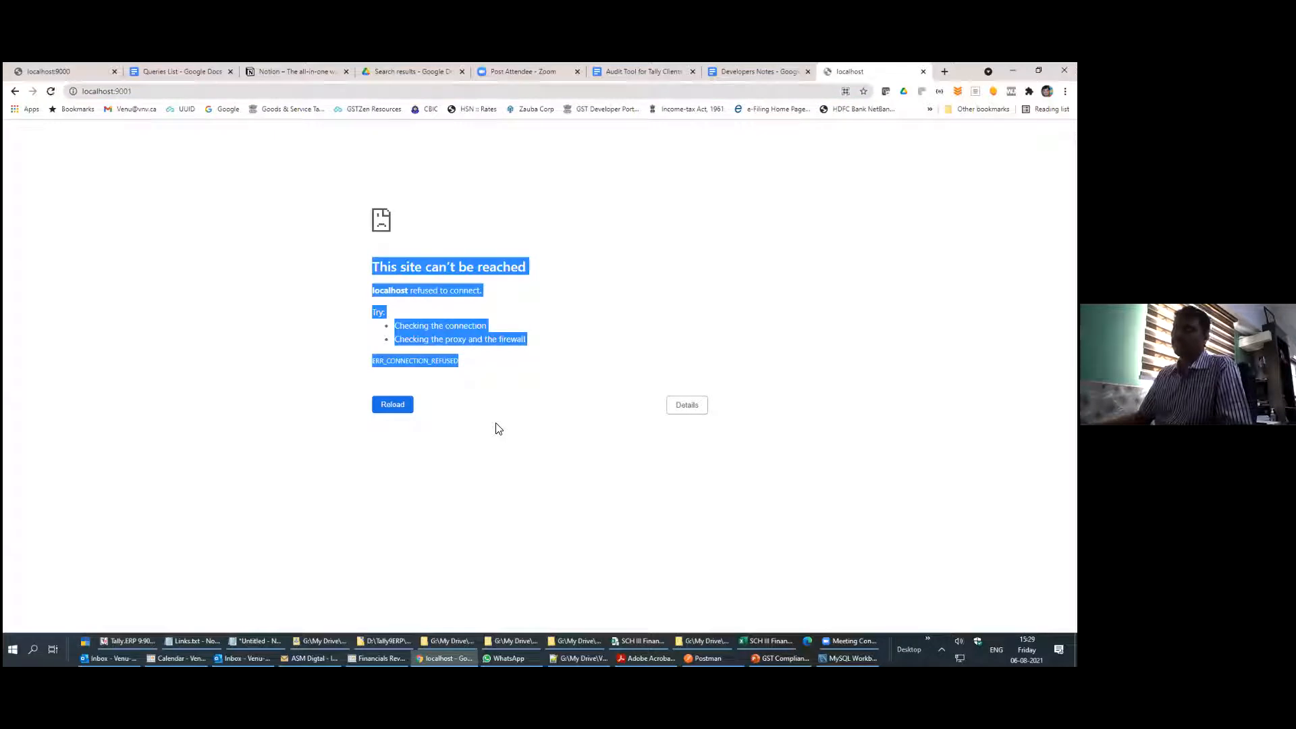
pyautogui.click(497, 429)
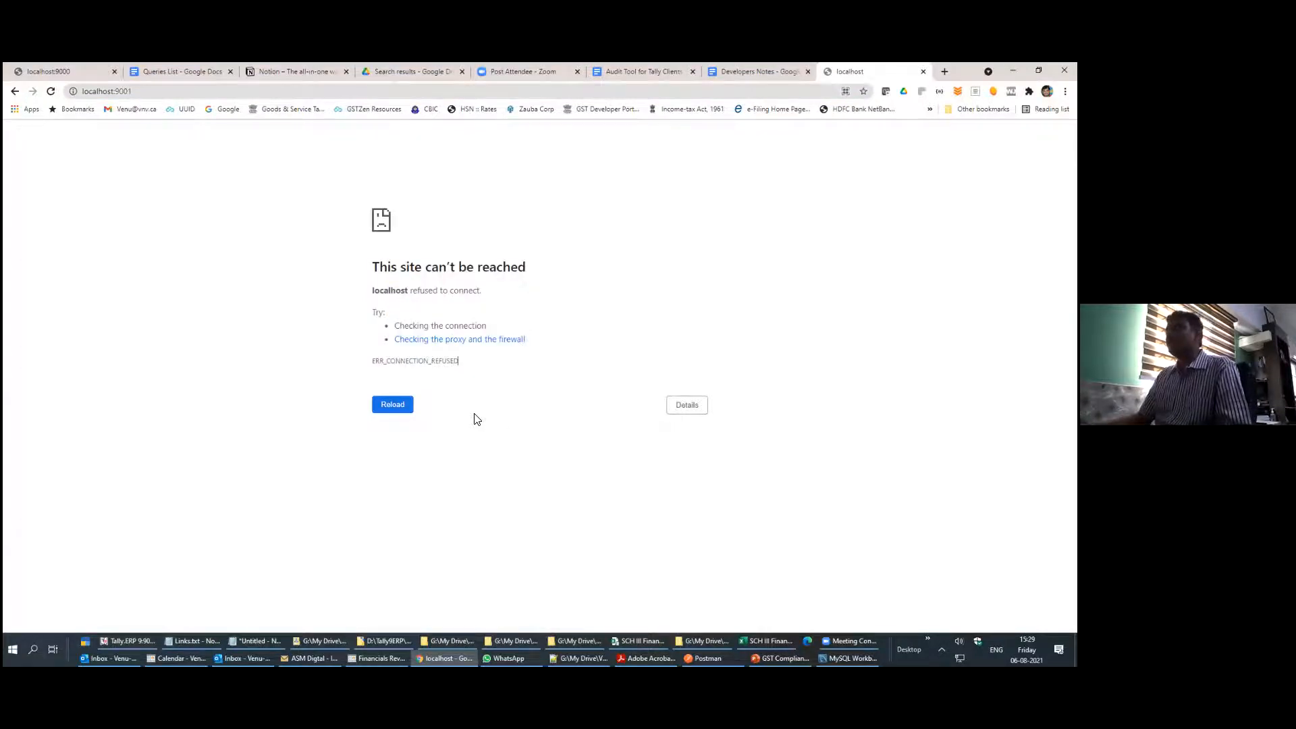
# Switch back to Tally.ERP 9, accept the Advanced Configuration settings, and restart Tally to apply them
pyautogui.hotkey('alt', 'Tab')
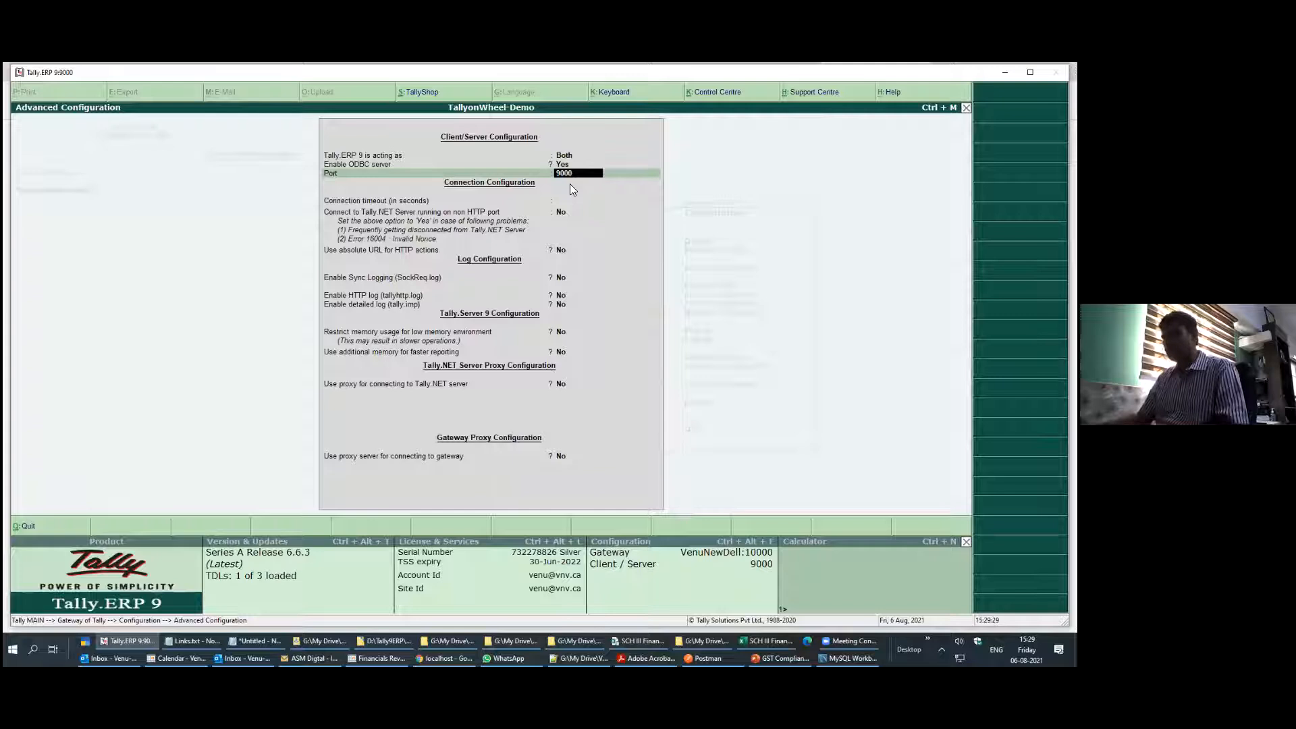
pyautogui.hotkey('ctrl', 'a')
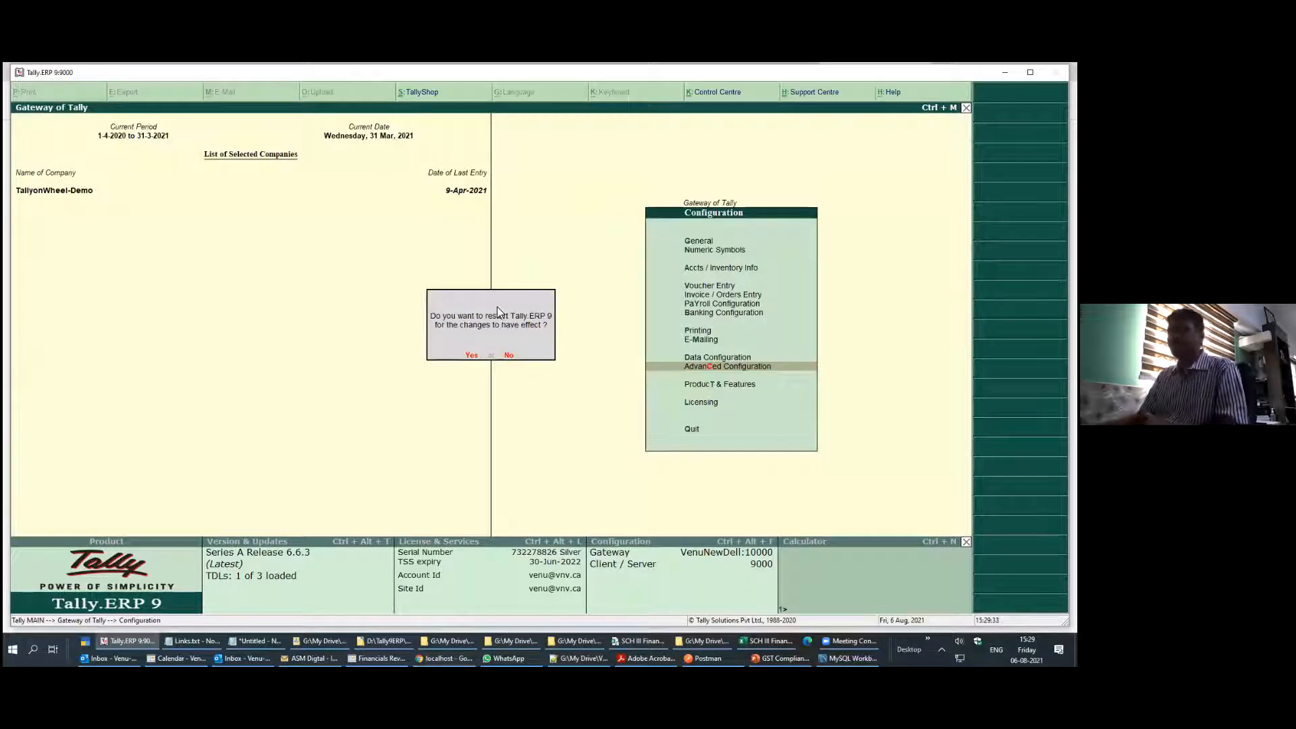
pyautogui.click(472, 358)
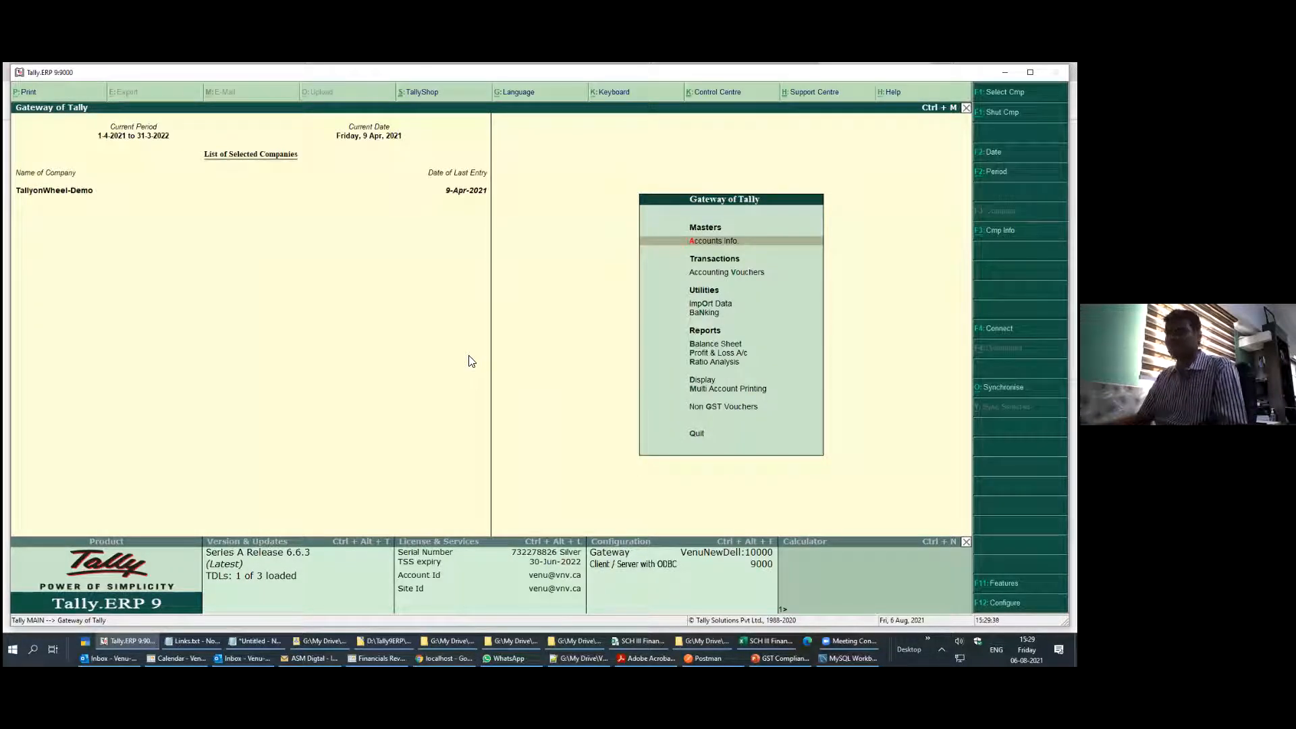
# Switch to Chrome, load localhost:9000 to recheck the restarted Tally server, and highlight the XML response
pyautogui.hotkey('alt', 'Tab')
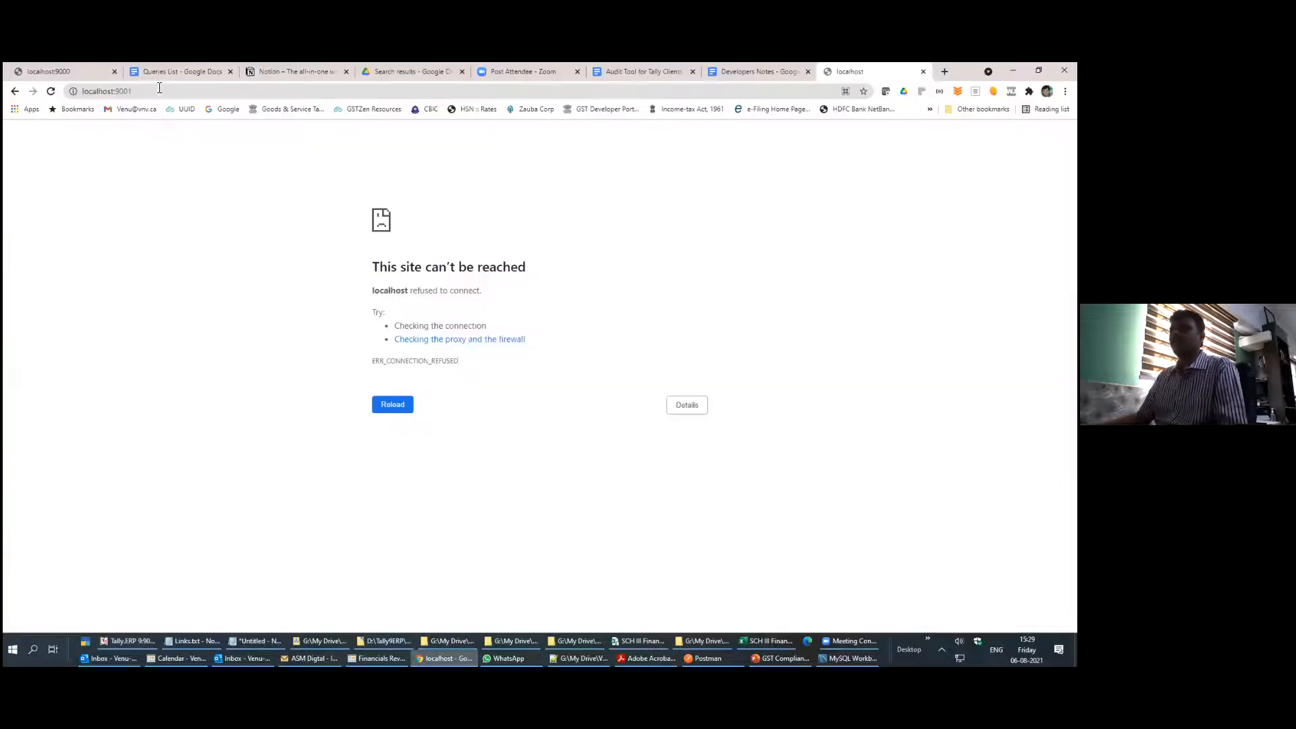
pyautogui.click(159, 88)
pyautogui.click(188, 94)
pyautogui.press('BackSpace')
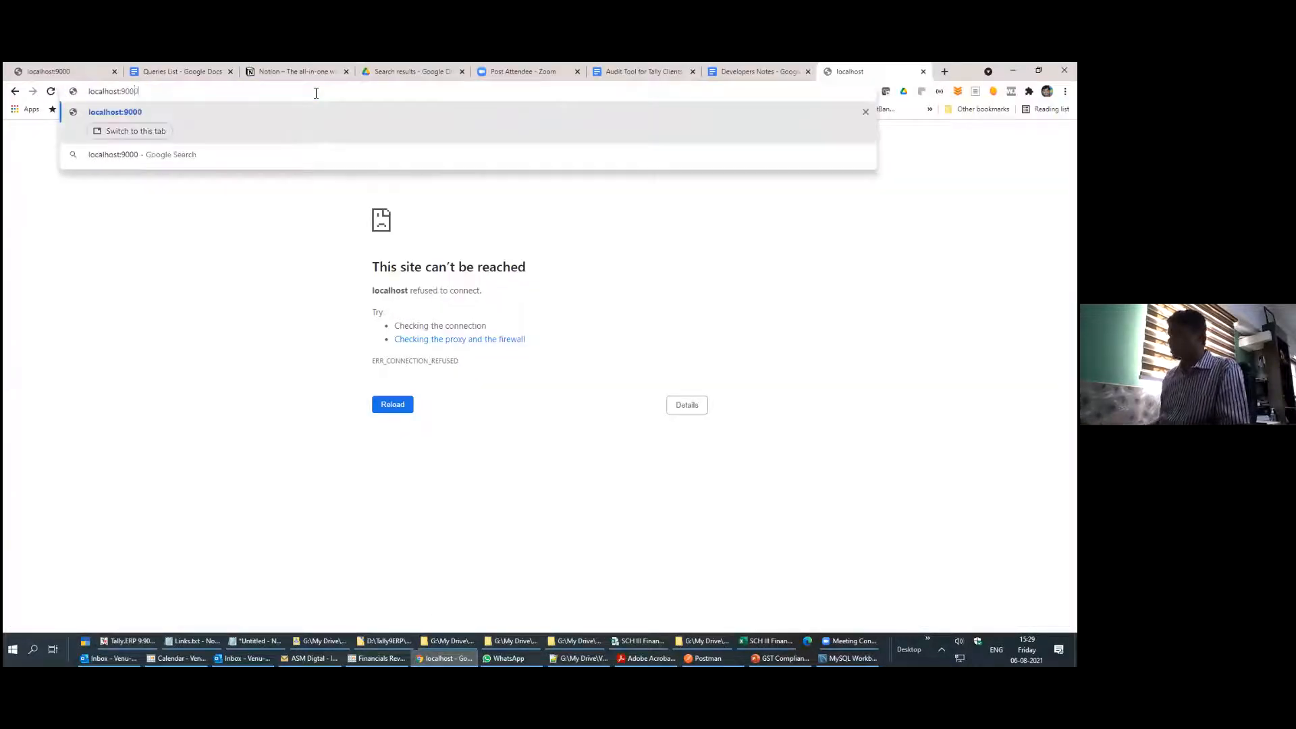
pyautogui.write('0')
pyautogui.press('Return')
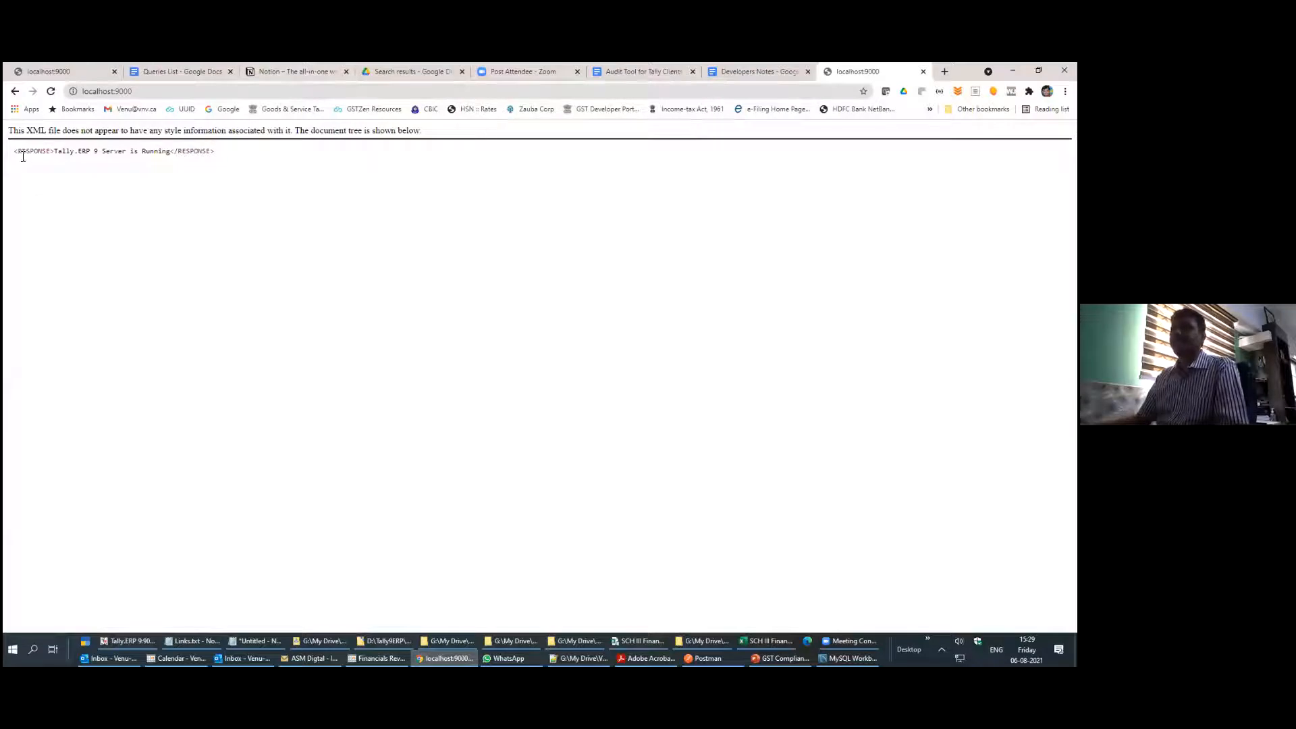
pyautogui.moveTo(22, 156); pyautogui.dragTo(233, 167)
# Switch back to Tally.ERP 9, query "cash" in the calculator pane, and circle the result with an arrow pointing to it
pyautogui.hotkey('alt', 'Tab')
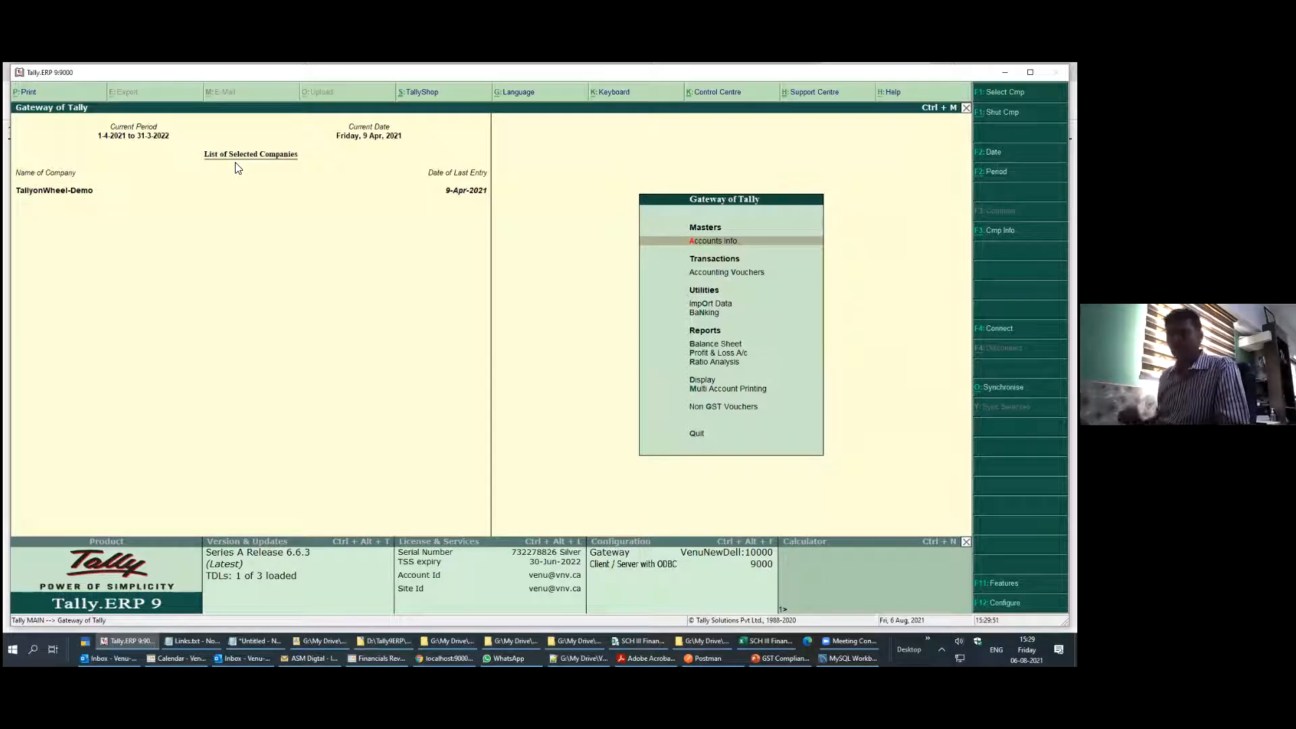
pyautogui.click(602, 160)
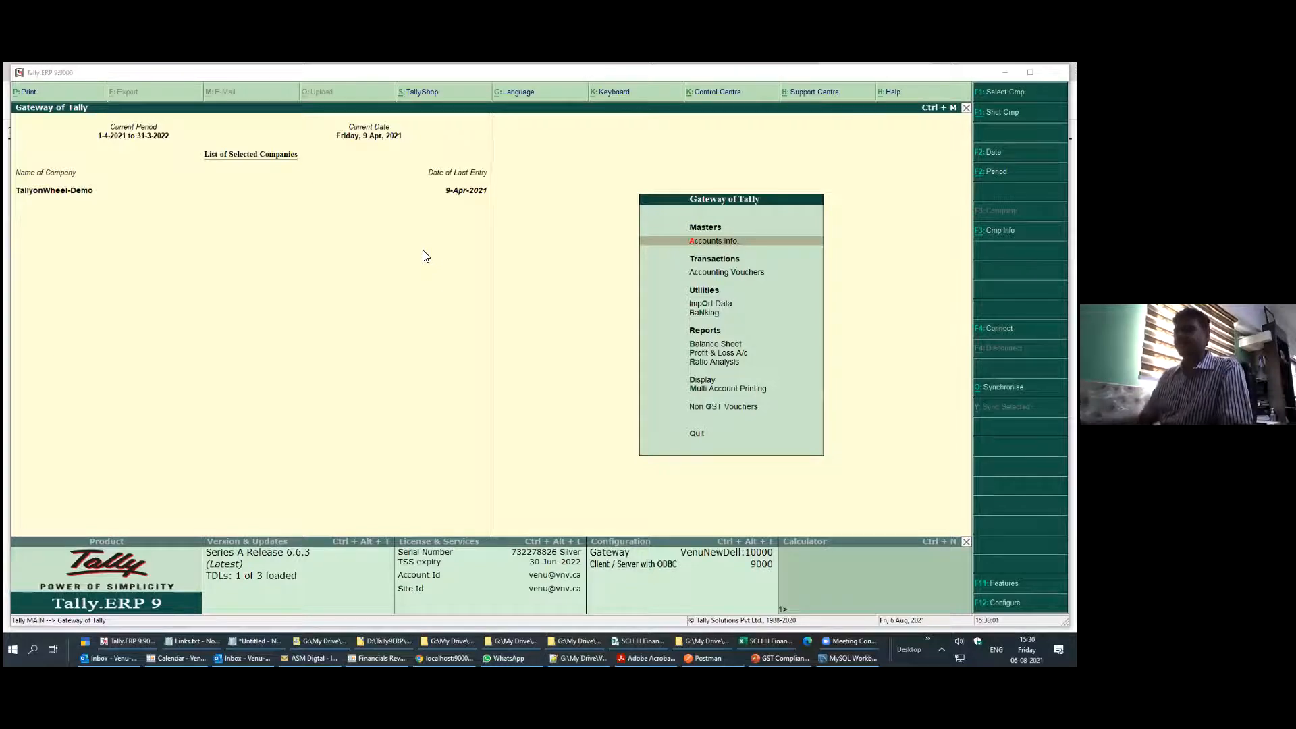
pyautogui.click(444, 591)
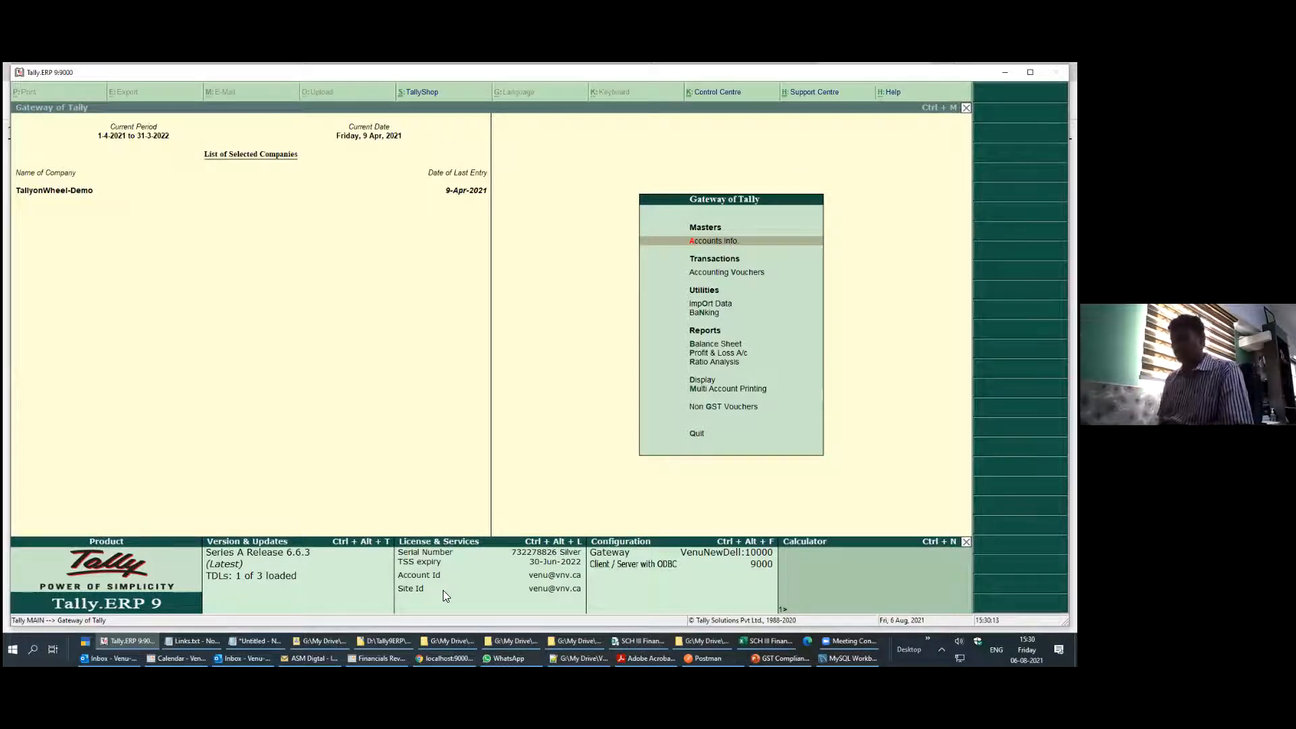
pyautogui.click(317, 403)
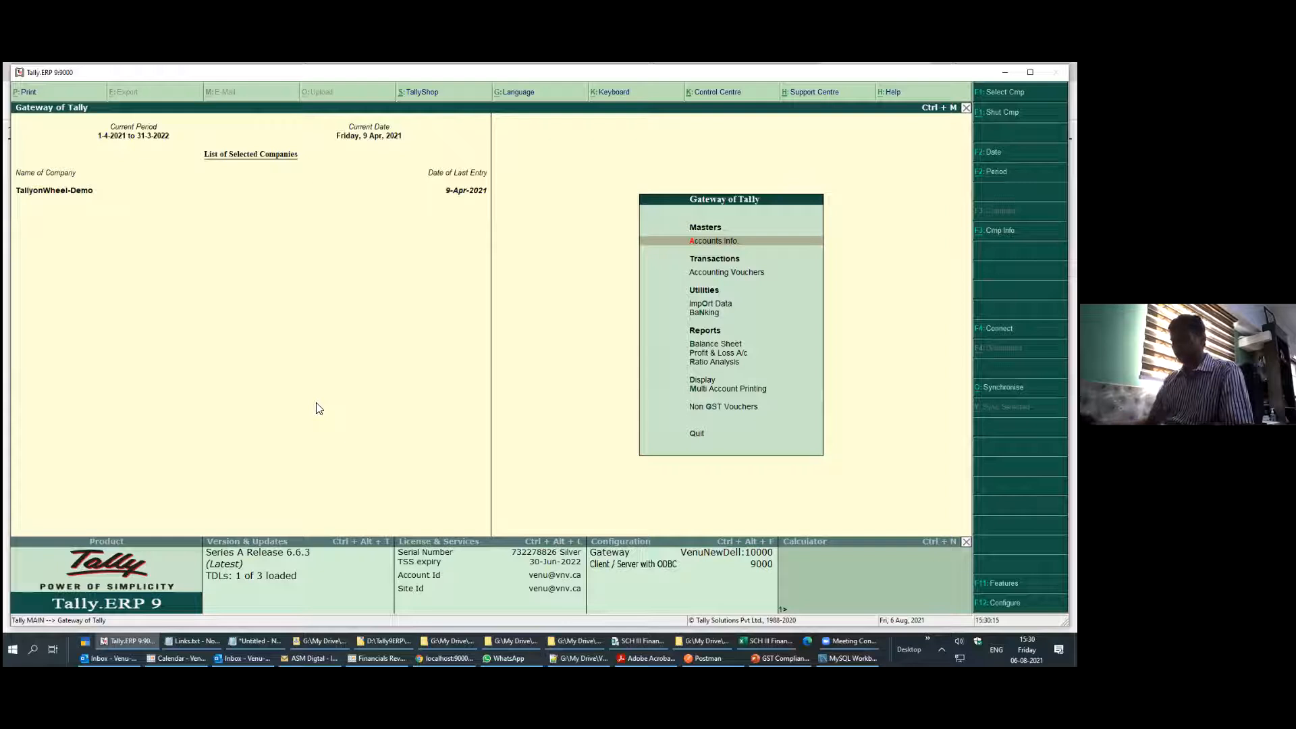
pyautogui.hotkey('ctrl', 'n')
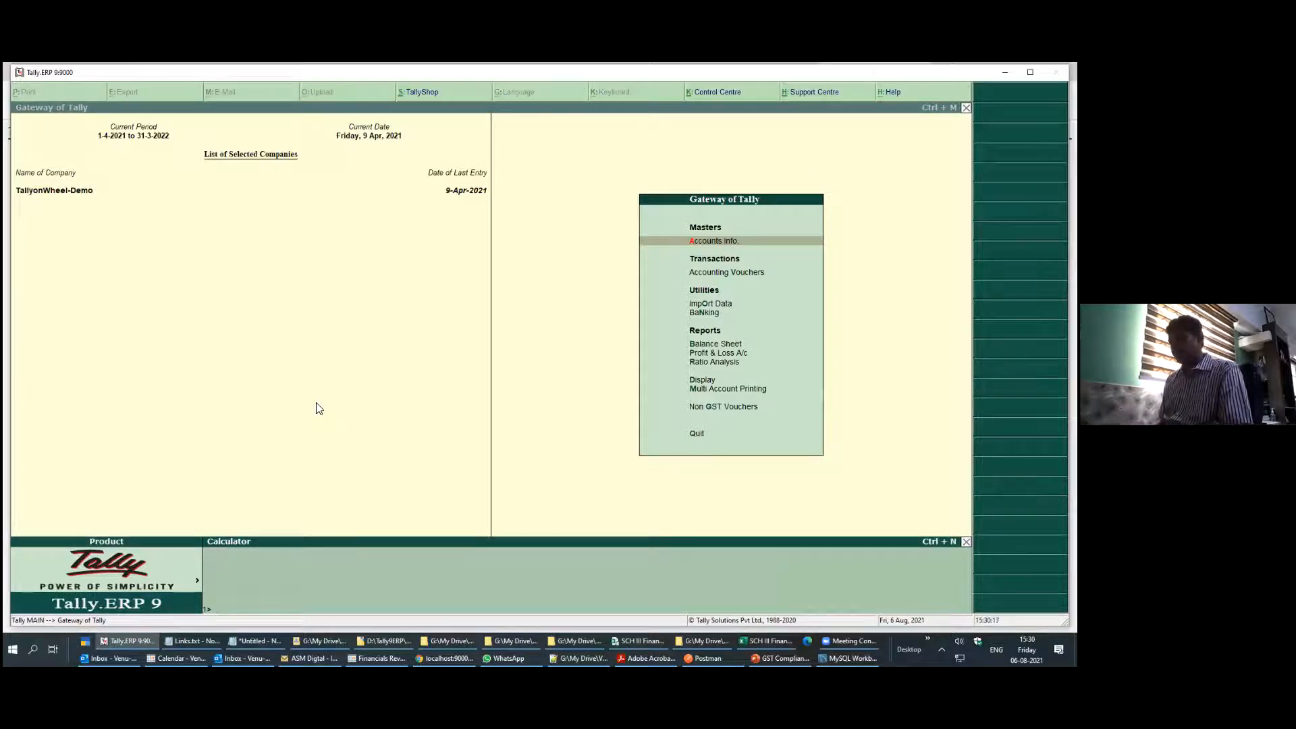
pyautogui.write('cash')
pyautogui.press('Return')
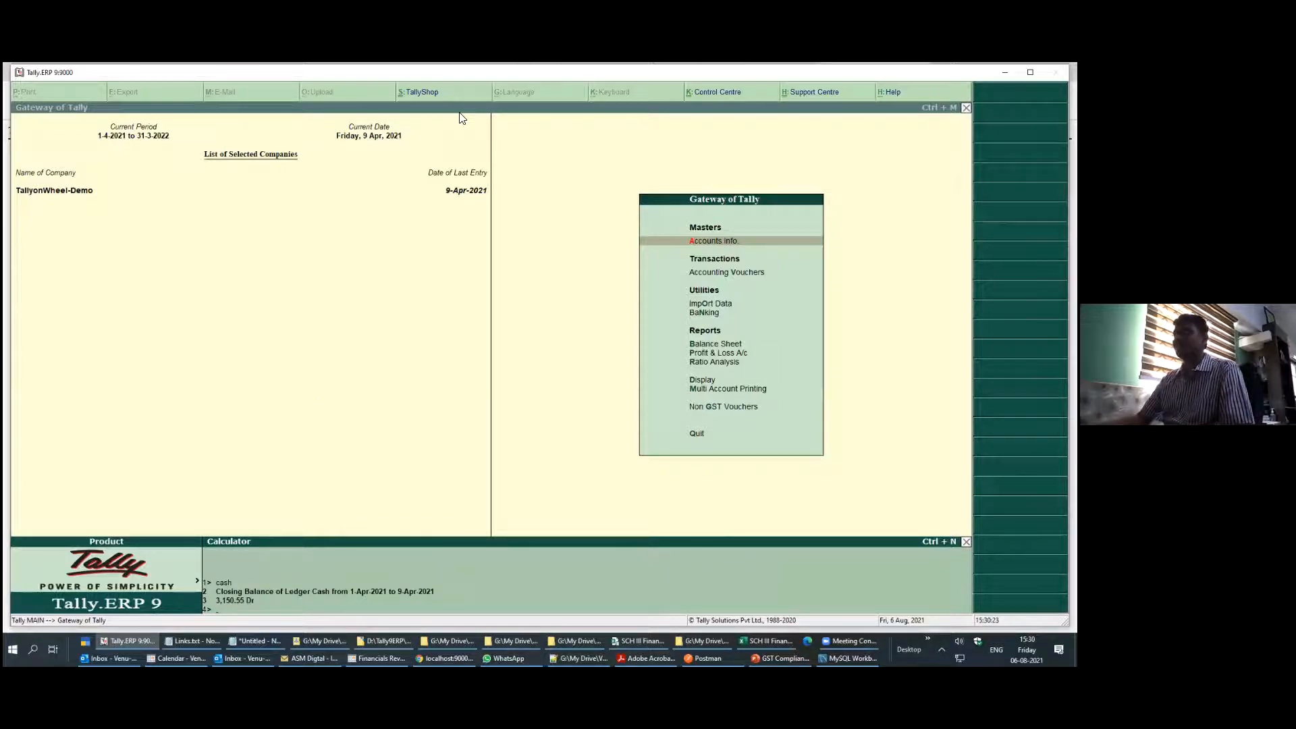
pyautogui.moveTo(373, 575)
pyautogui.mouseDown()
pyautogui.moveTo(194, 569)
pyautogui.moveTo(297, 624)
pyautogui.moveTo(459, 586)
pyautogui.moveTo(401, 571)
pyautogui.mouseUp()
pyautogui.moveTo(169, 400)
pyautogui.mouseDown()
pyautogui.moveTo(243, 545)
pyautogui.moveTo(247, 532)
pyautogui.mouseUp()
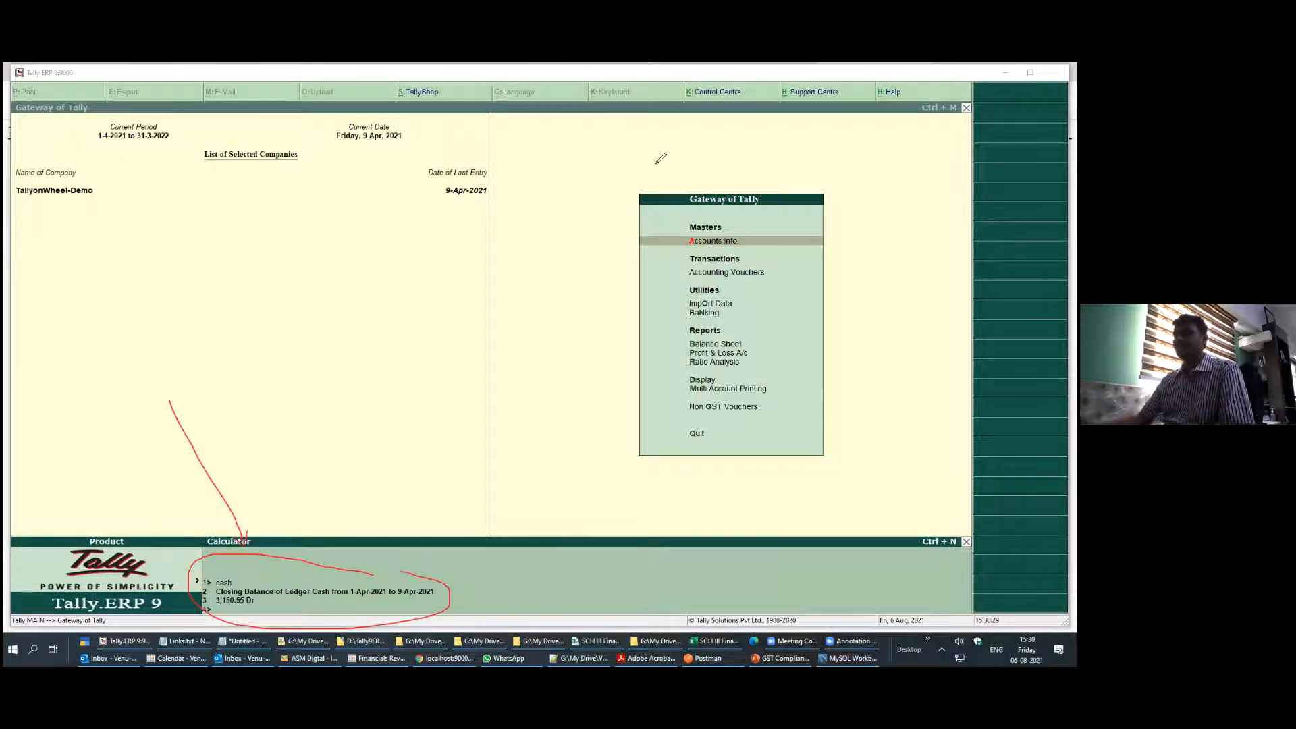
# Query "sales" in the calculator pane and compare the result with Sales Accounts in the Profit & Loss A/c
pyautogui.click(271, 604)
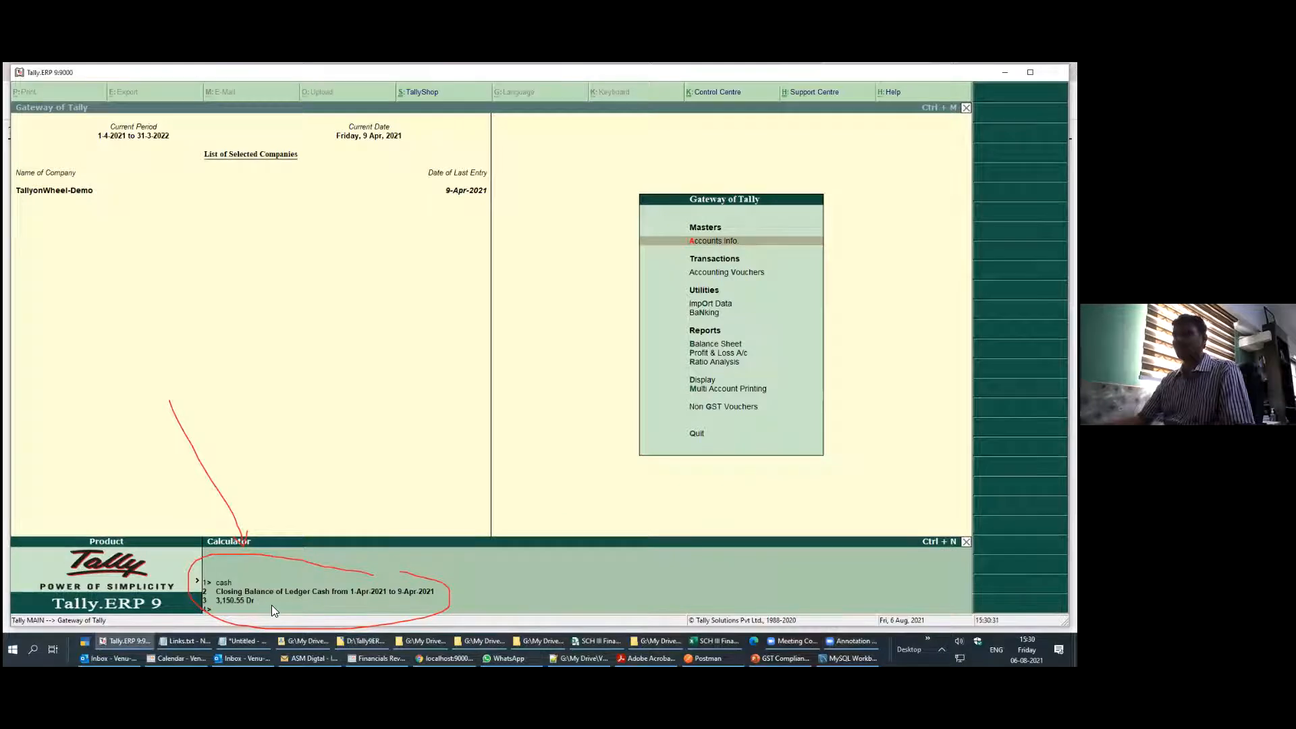
pyautogui.write('sales')
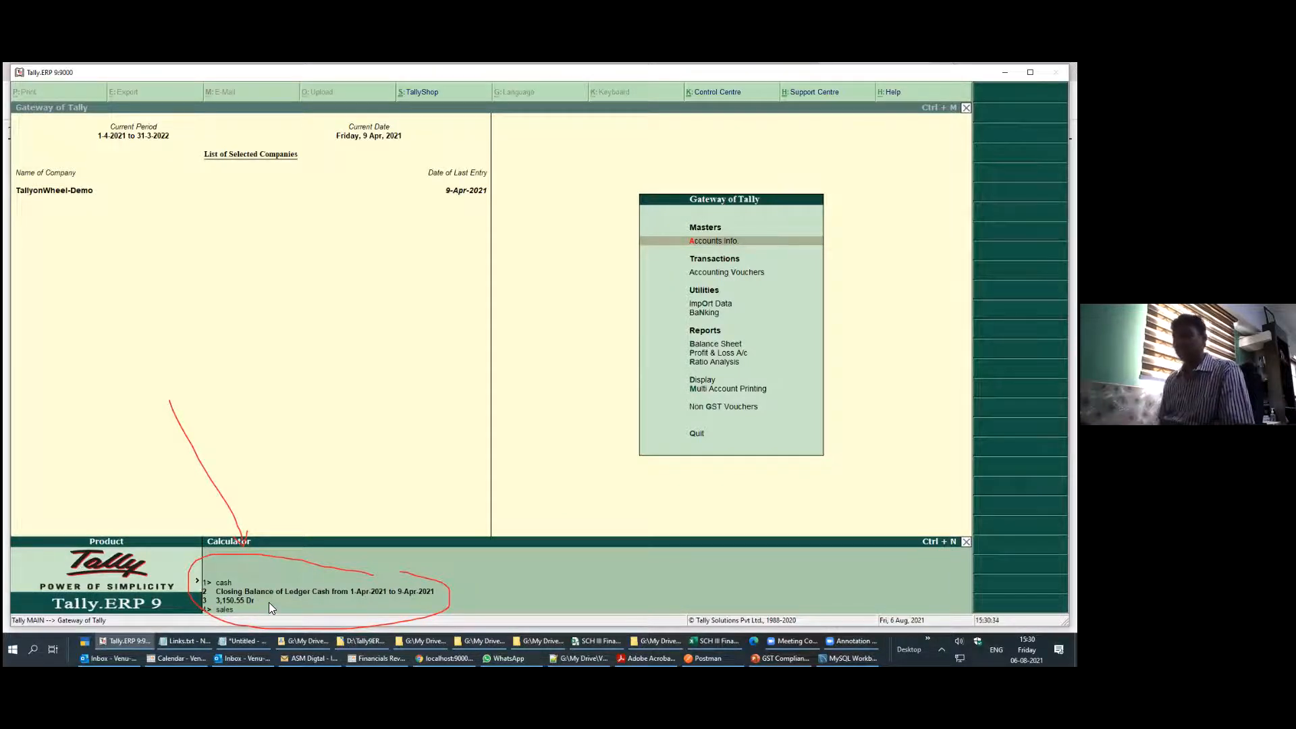
pyautogui.press('Return')
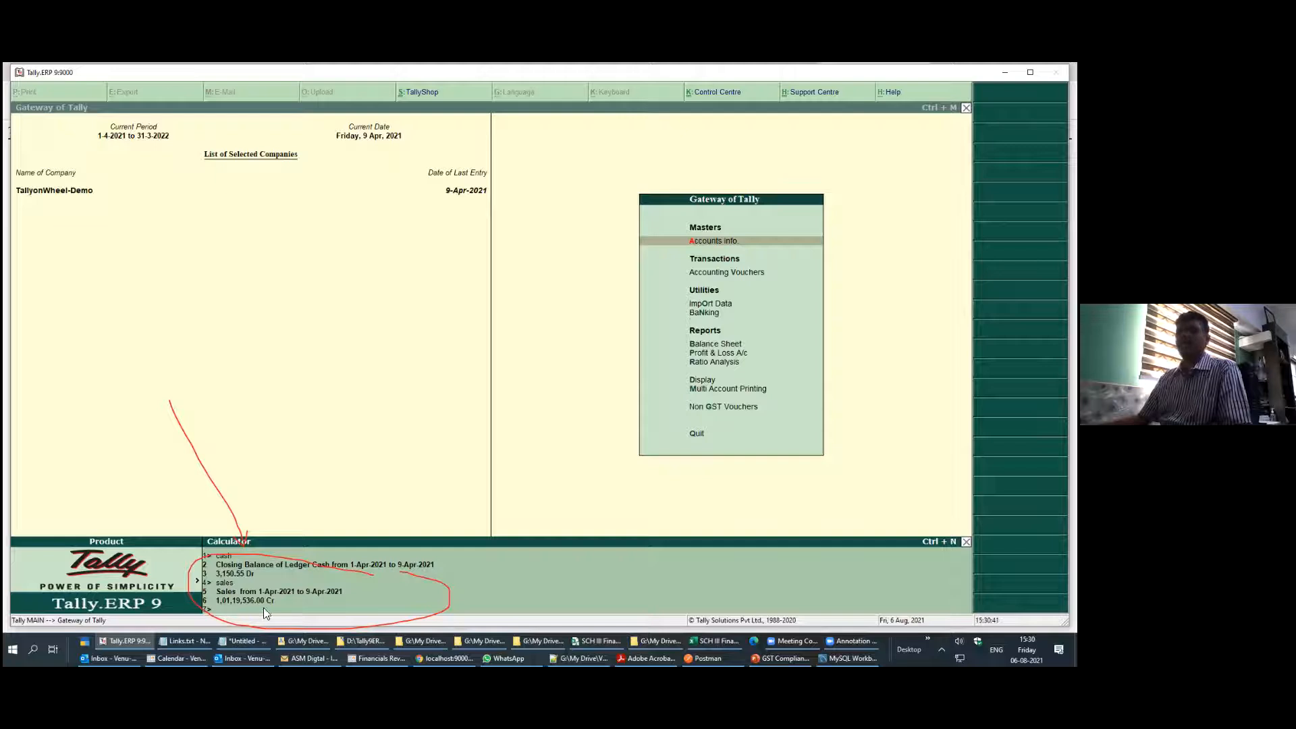
pyautogui.click(381, 422)
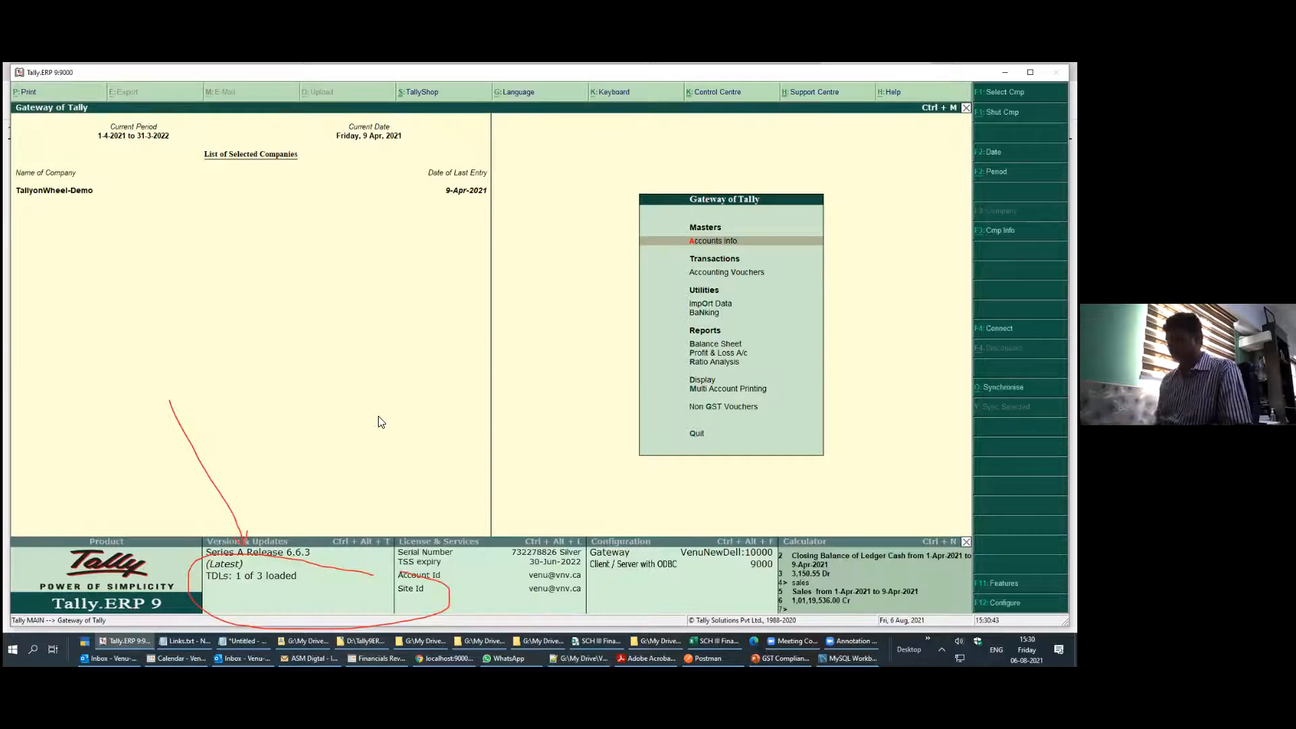
pyautogui.press('p')
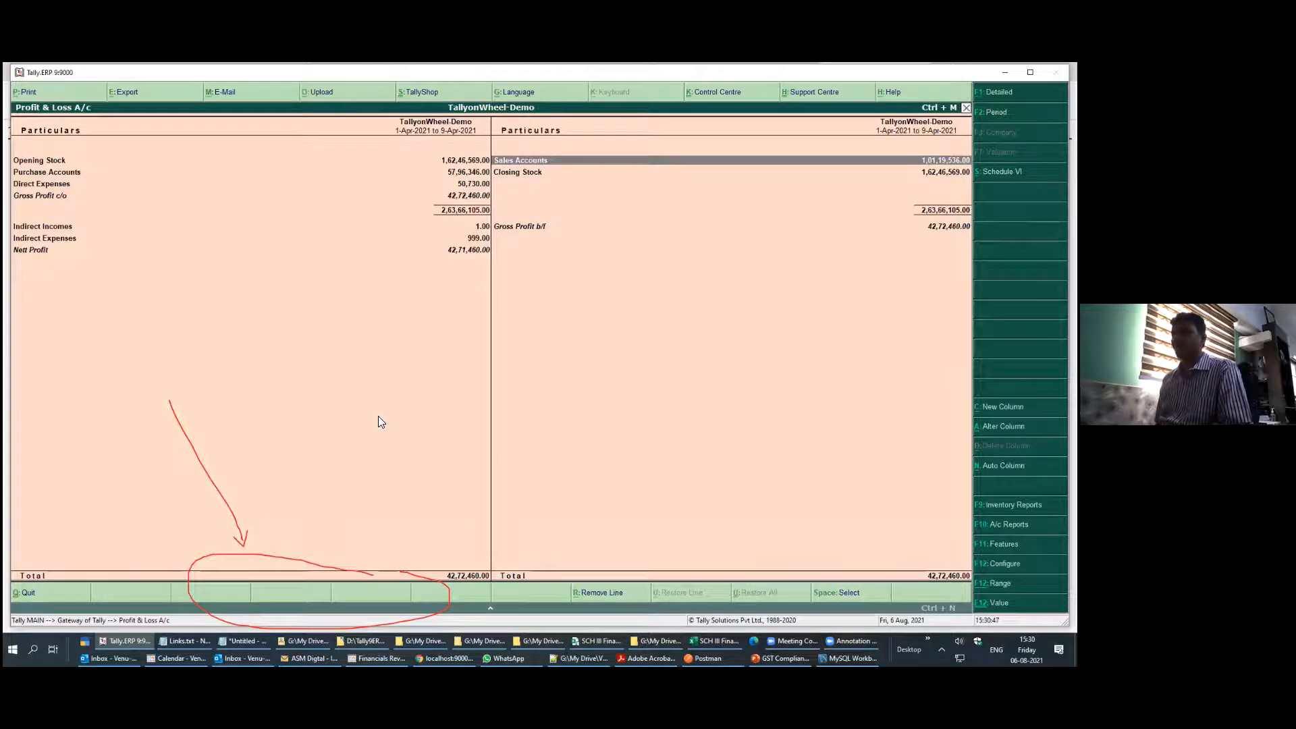
pyautogui.hotkey('ctrl', 'n')
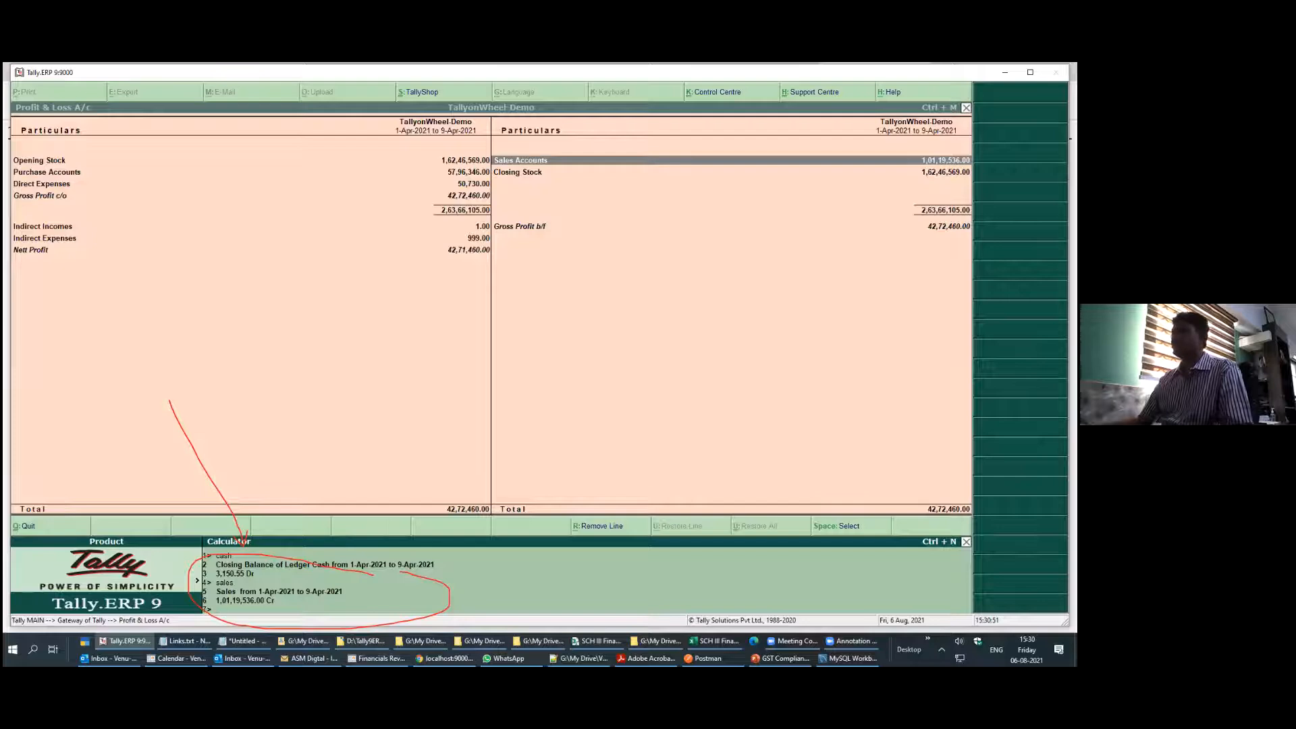
# Leave the Profit & Loss A/c and display the Cash/Bank Summary from the Account Books to check the cash balance
pyautogui.press('Escape')
pyautogui.press('Escape')
pyautogui.press('d')
pyautogui.press('a')
pyautogui.press('c')
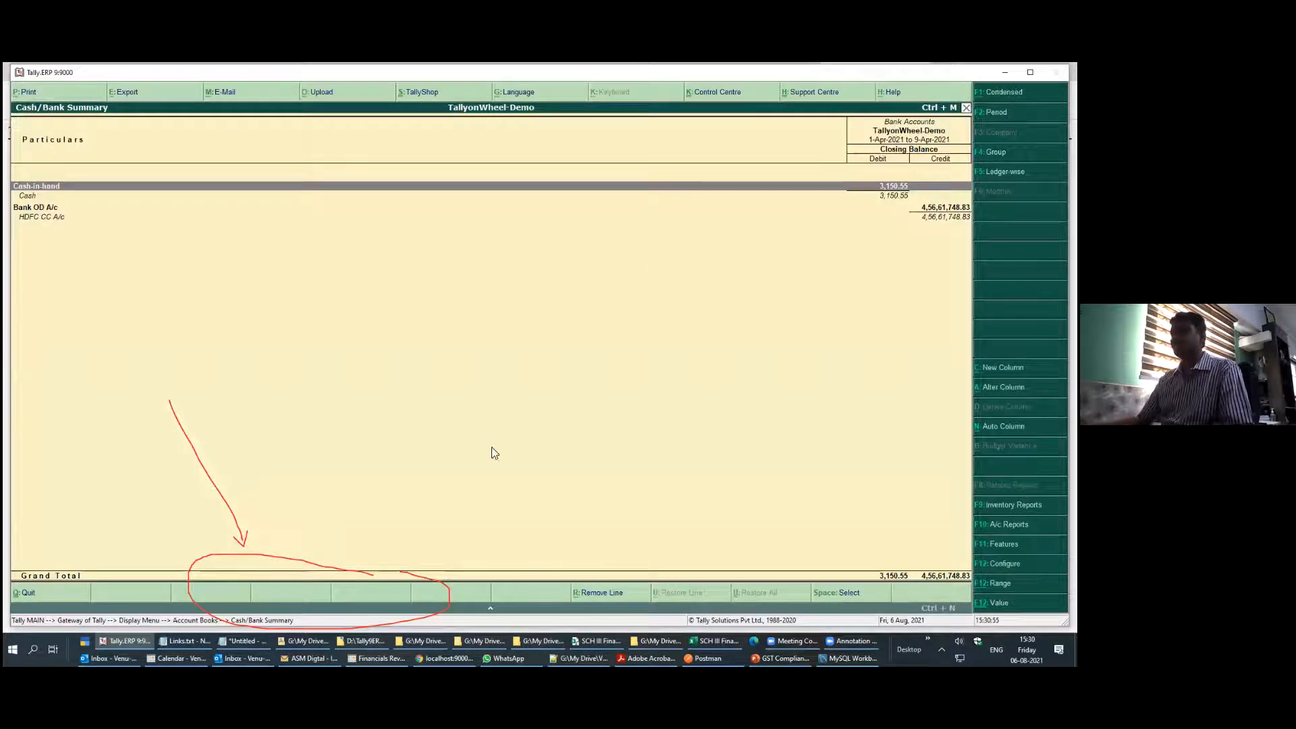
# Query all ledger fields by running "select * from ledger" in the calculator pane
pyautogui.hotkey('ctrl', 'n')
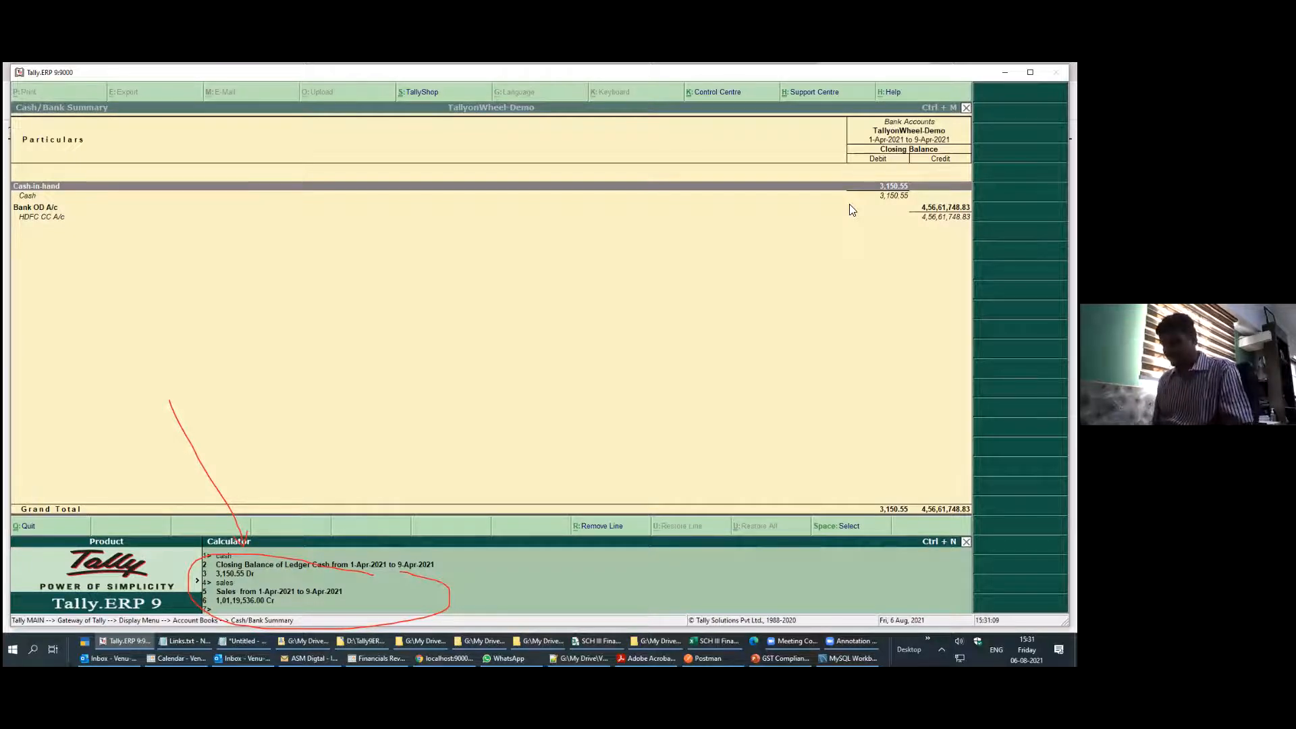
pyautogui.write('sel')
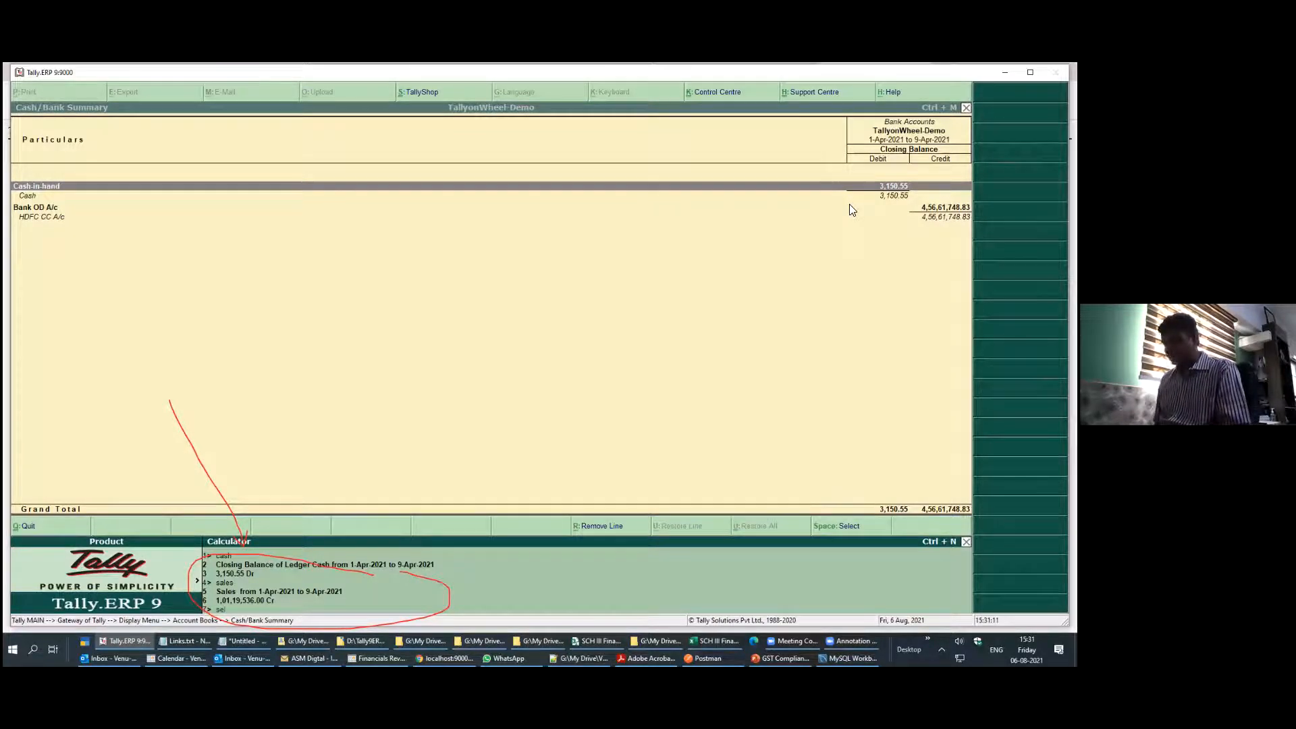
pyautogui.write('ect *')
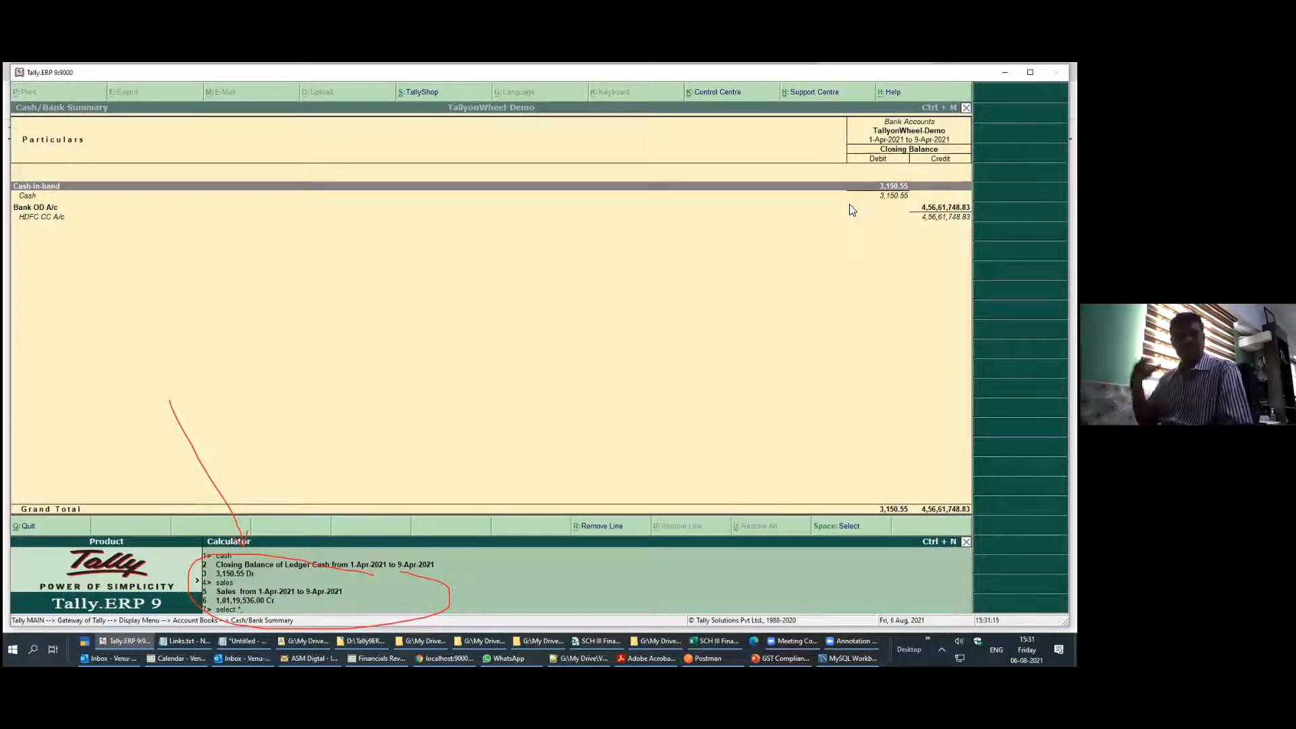
pyautogui.write(' from ledger')
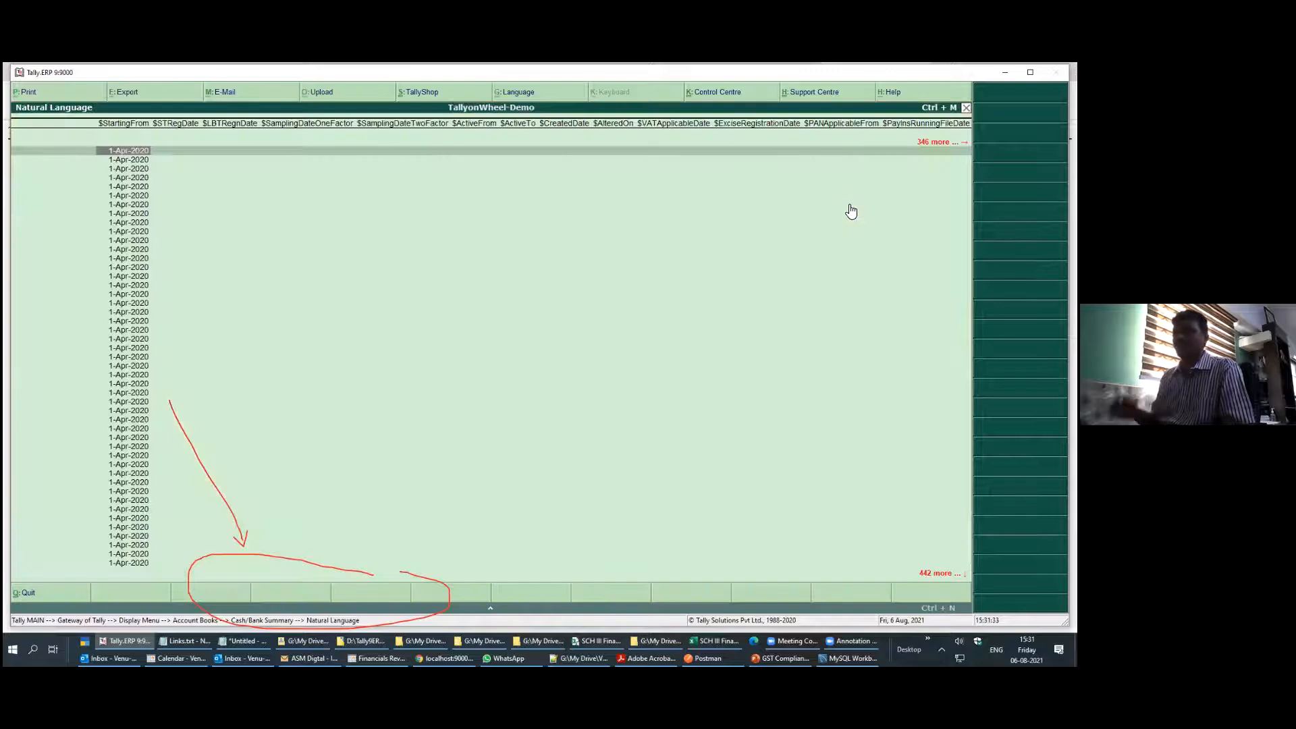
# Examine the ledger query's columns from $StartingFrom through the address, parent group and tax fields to $GSTAppropriateTo
pyautogui.press('Right')
pyautogui.press('Right')
pyautogui.press('Right')
pyautogui.press('Right')
pyautogui.press('Right')
pyautogui.press('Right')
pyautogui.press('Right')
pyautogui.press('Right')
pyautogui.press('Right')
pyautogui.press('Right')
pyautogui.press('Right')
pyautogui.press('Right')
pyautogui.press('Right')
pyautogui.press('Right')
pyautogui.press('Right')
pyautogui.press('Right')
pyautogui.press('Right')
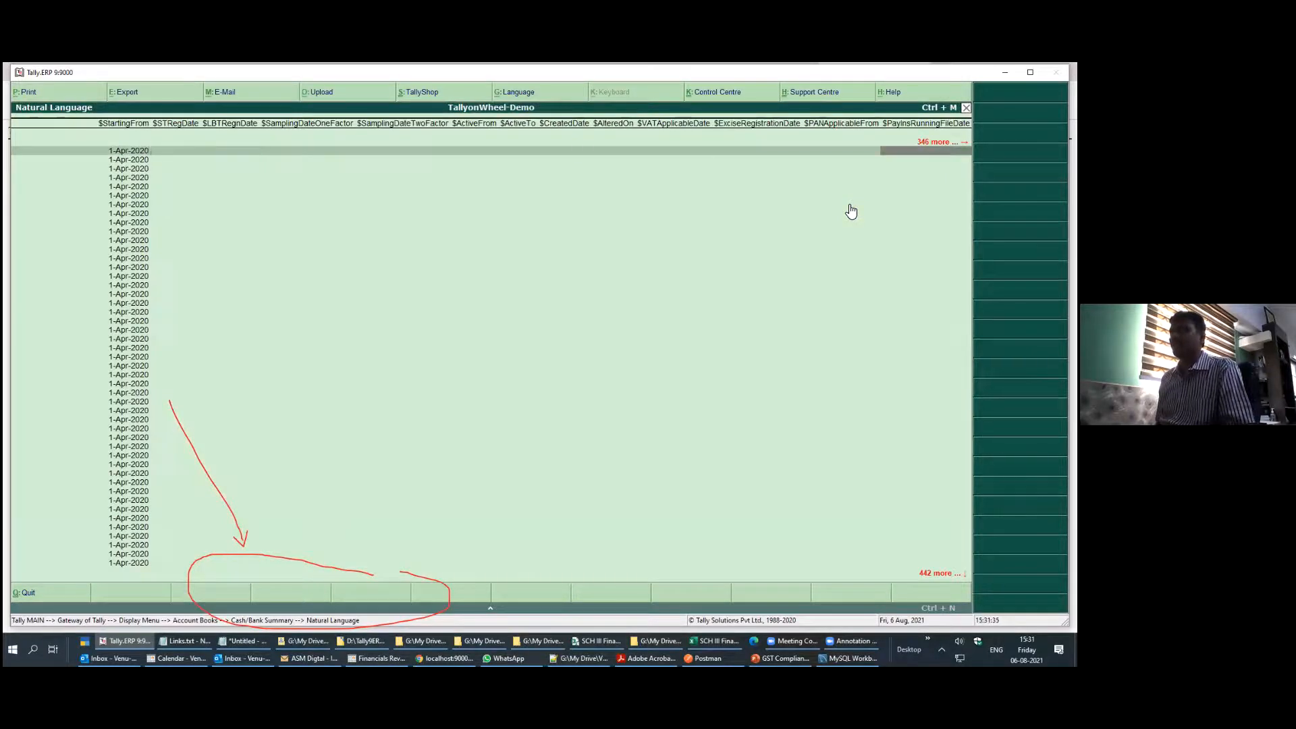
pyautogui.press('Right')
pyautogui.press('Right')
pyautogui.press('Right')
pyautogui.press('Right')
pyautogui.press('Right')
pyautogui.press('Right')
pyautogui.press('Right')
pyautogui.press('Right')
pyautogui.press('Right')
pyautogui.press('Right')
pyautogui.press('Right')
pyautogui.press('Right')
pyautogui.press('Right')
pyautogui.press('Right')
pyautogui.press('Right')
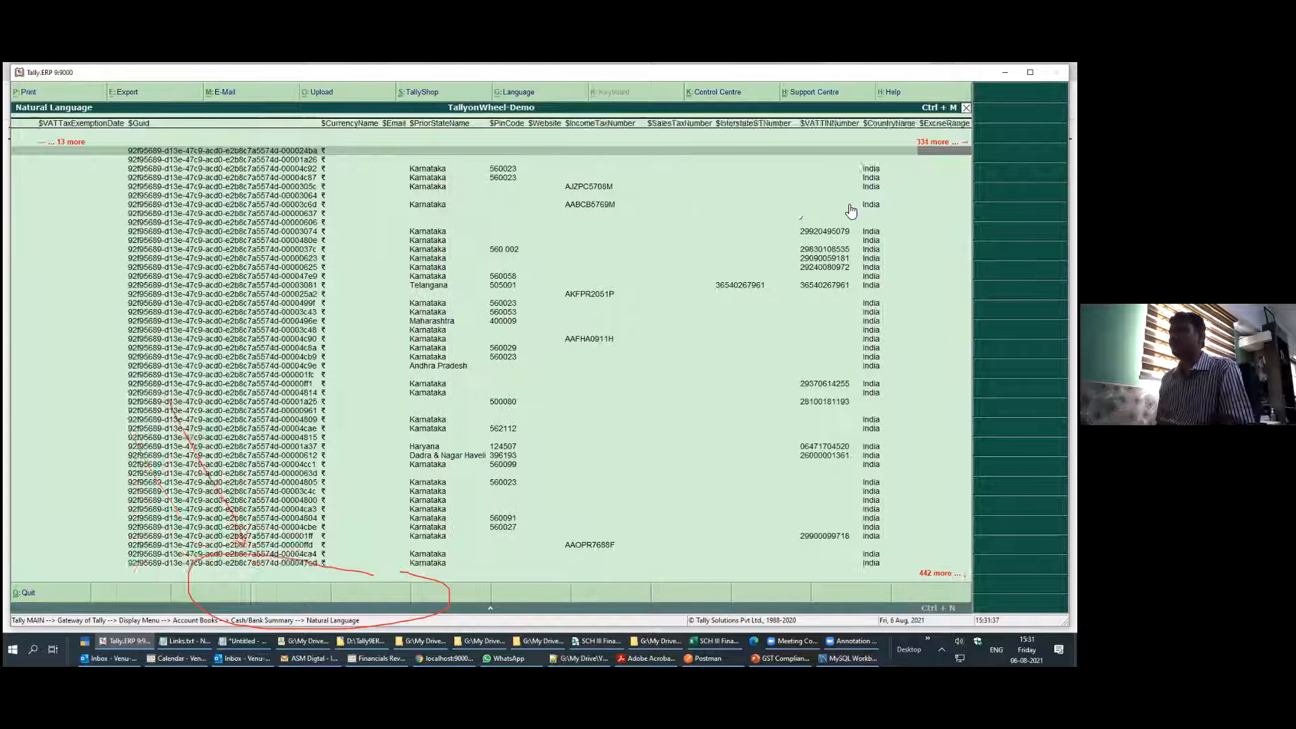
pyautogui.press('Right')
pyautogui.press('Right')
pyautogui.press('Right')
pyautogui.press('Right')
pyautogui.press('Right')
pyautogui.press('Right')
pyautogui.press('Right')
pyautogui.press('Right')
pyautogui.press('Right')
pyautogui.press('Right')
pyautogui.press('Right')
pyautogui.press('Right')
pyautogui.press('Right')
pyautogui.press('Right')
pyautogui.press('Right')
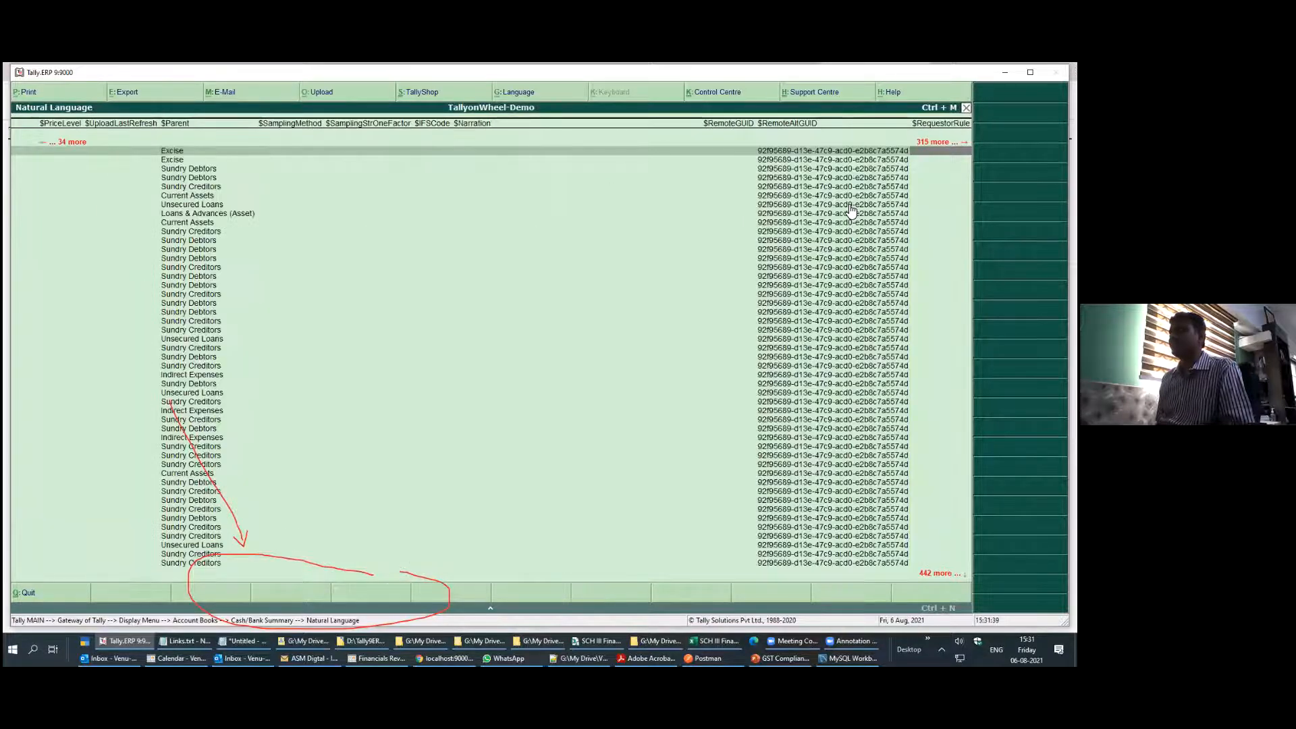
pyautogui.press('Right')
pyautogui.press('Right')
pyautogui.press('Right')
pyautogui.press('Right')
pyautogui.press('Right')
pyautogui.press('Right')
pyautogui.press('Right')
pyautogui.press('Right')
pyautogui.press('Right')
pyautogui.press('Right')
pyautogui.press('Right')
pyautogui.press('Right')
pyautogui.press('Right')
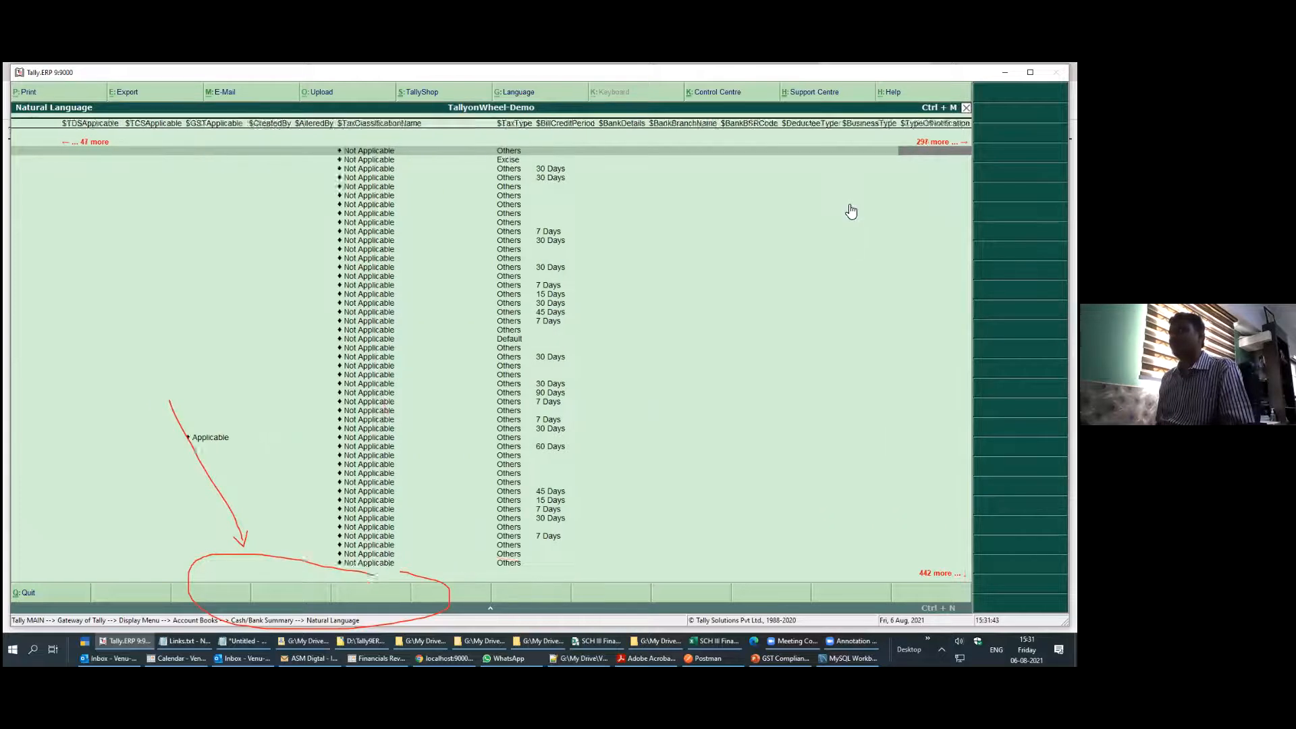
pyautogui.press('Right')
pyautogui.press('Right')
pyautogui.press('Right')
pyautogui.press('Right')
pyautogui.press('Right')
pyautogui.press('Right')
pyautogui.press('Right')
pyautogui.press('Right')
pyautogui.press('Right')
pyautogui.press('Right')
pyautogui.press('Right')
pyautogui.press('Right')
pyautogui.press('Right')
pyautogui.press('Right')
pyautogui.press('Right')
pyautogui.press('Right')
pyautogui.press('Right')
pyautogui.press('Right')
pyautogui.press('Right')
pyautogui.press('Right')
pyautogui.press('Right')
pyautogui.press('Right')
pyautogui.press('Right')
pyautogui.press('Right')
pyautogui.press('Right')
pyautogui.press('Right')
pyautogui.press('Right')
pyautogui.press('Right')
pyautogui.press('Right')
pyautogui.press('Right')
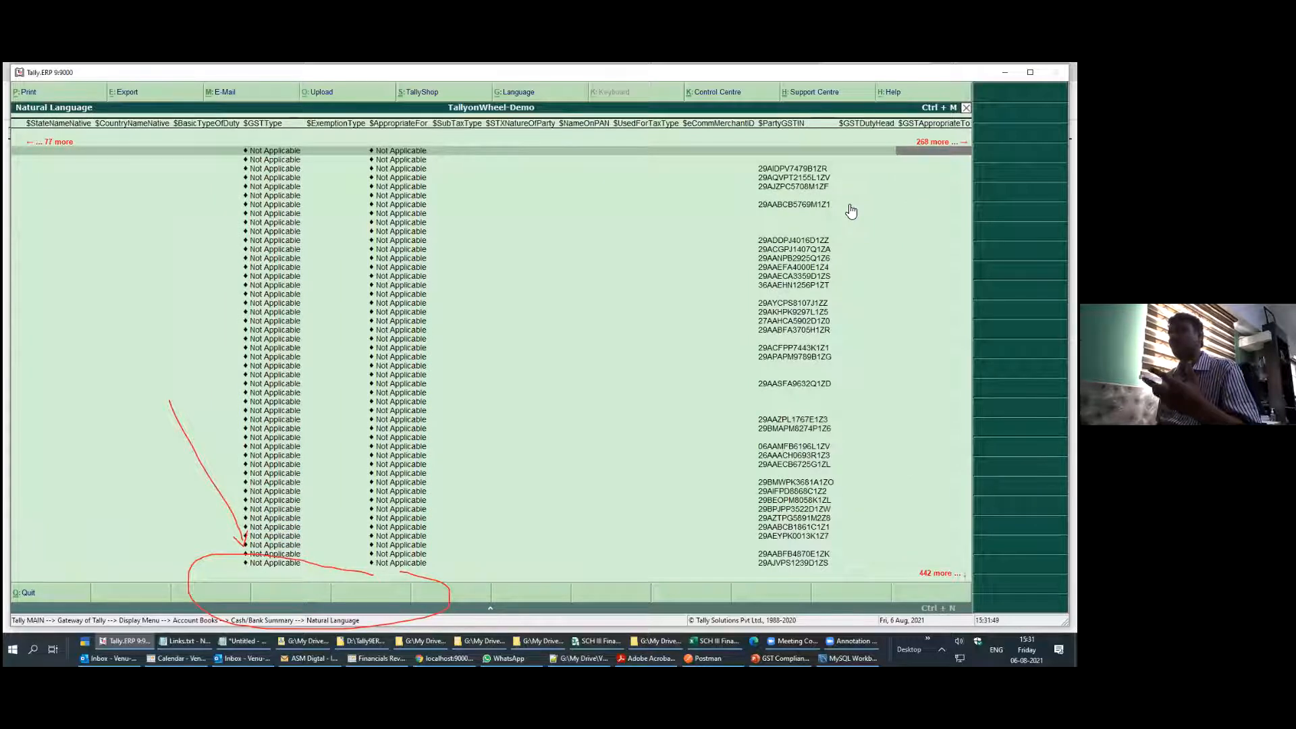
# Examine the $PartyGSTIN, $GSTNatureofSupply and $LedStateName columns for the first few ledger rows
pyautogui.press('Right')
pyautogui.press('Right')
pyautogui.press('Right')
pyautogui.press('Right')
pyautogui.press('Right')
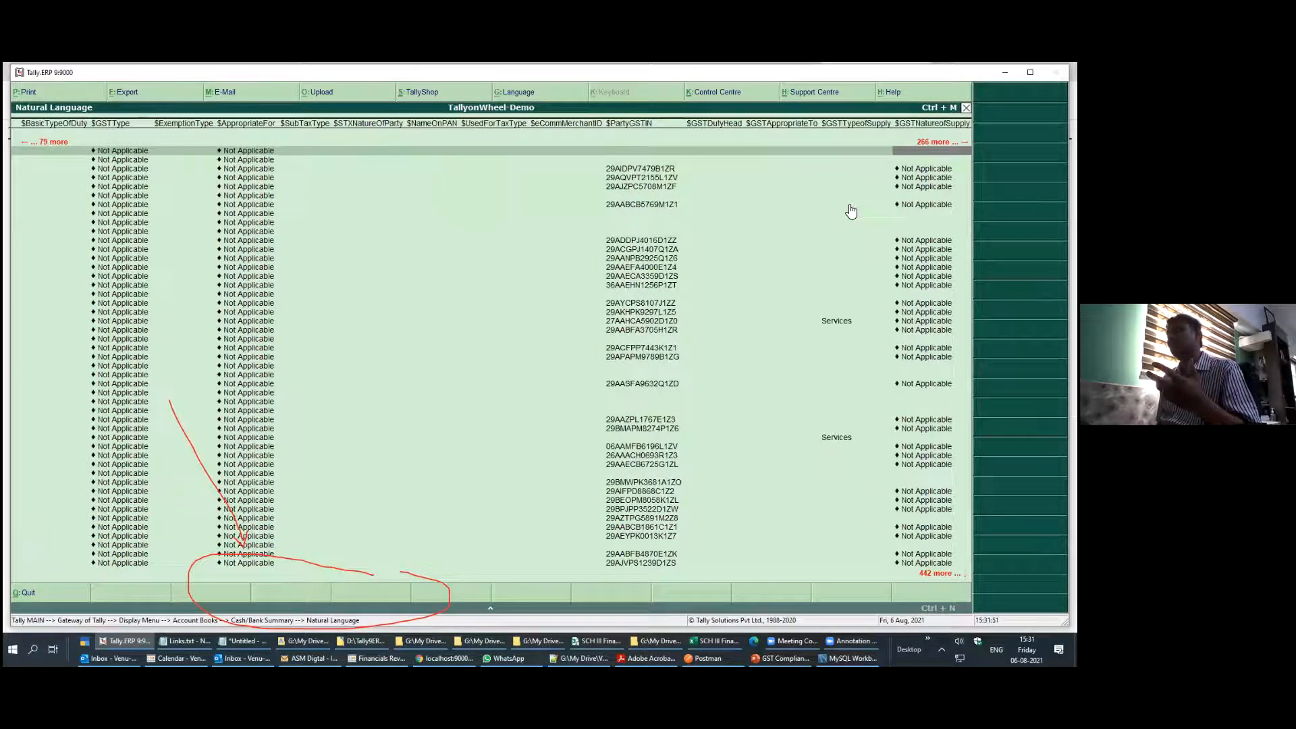
pyautogui.press('Right')
pyautogui.press('Right')
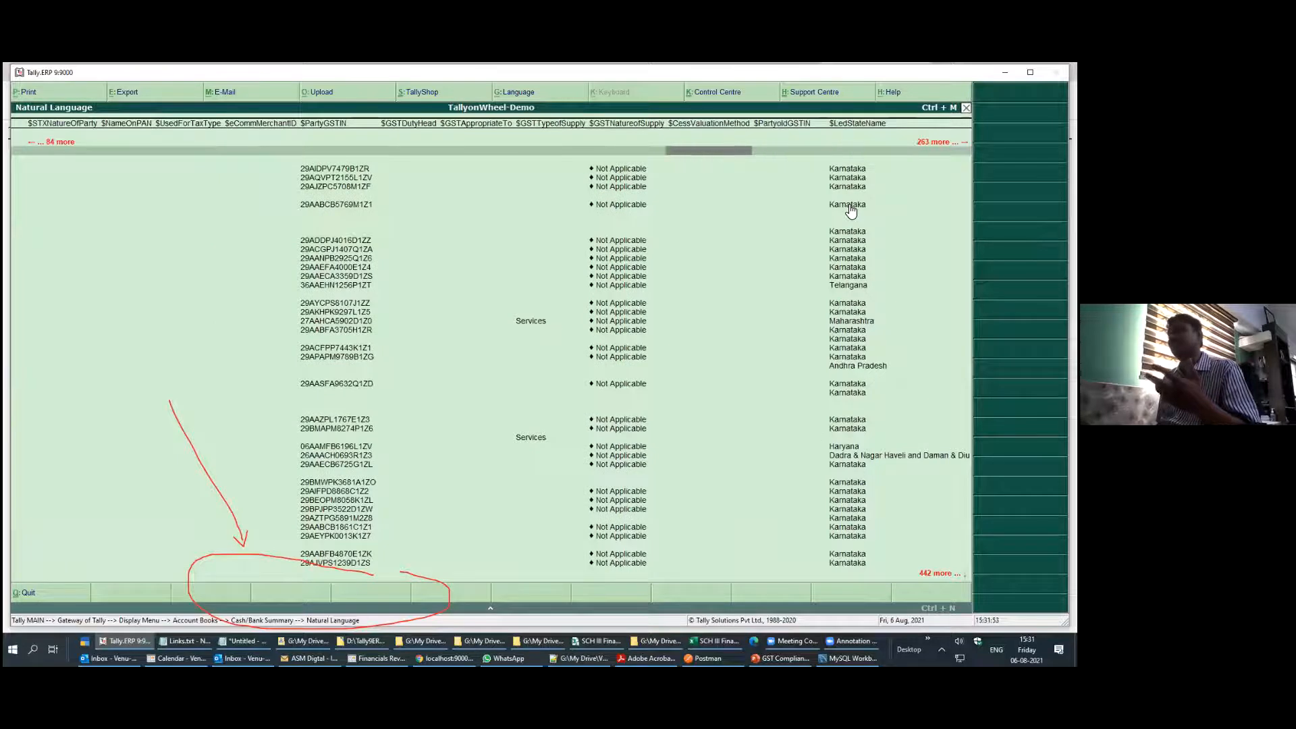
pyautogui.press('Down')
pyautogui.press('Down')
pyautogui.press('Down')
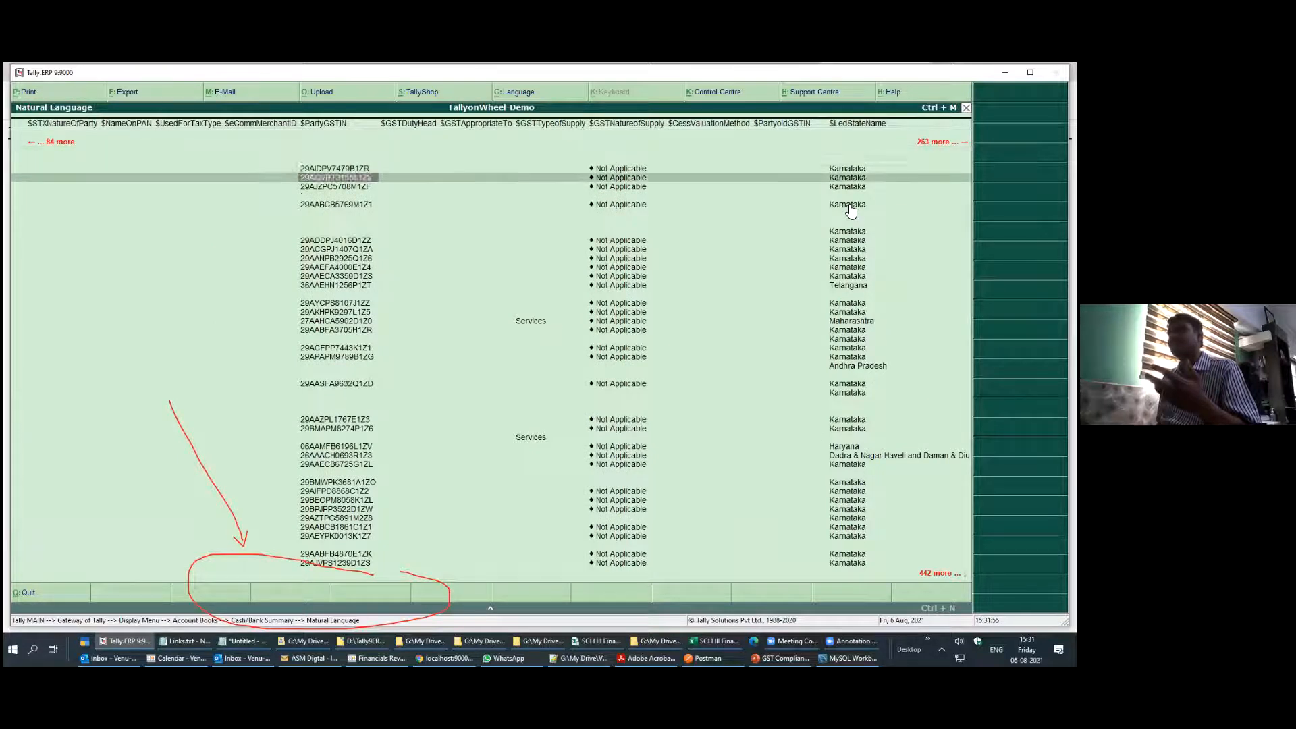
pyautogui.press('Right')
pyautogui.press('Right')
pyautogui.press('Right')
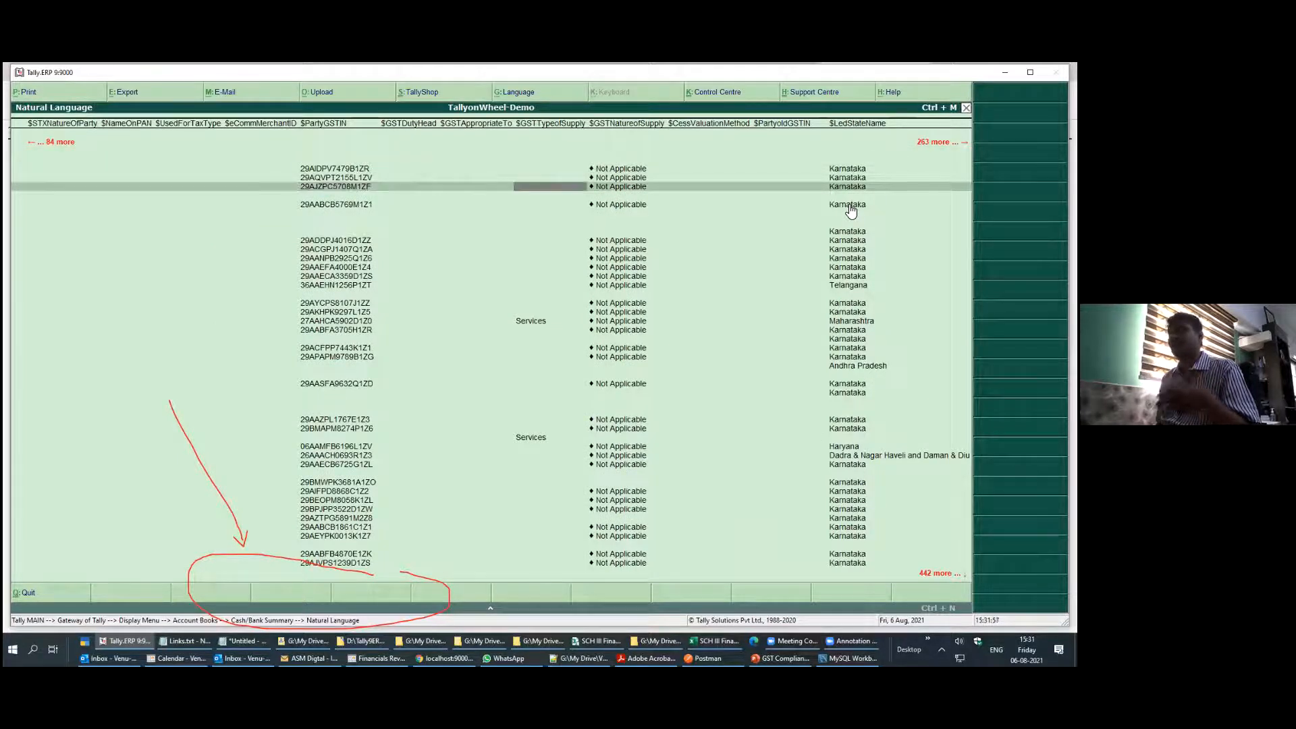
pyautogui.press('Right')
pyautogui.press('Right')
pyautogui.press('Right')
pyautogui.press('Right')
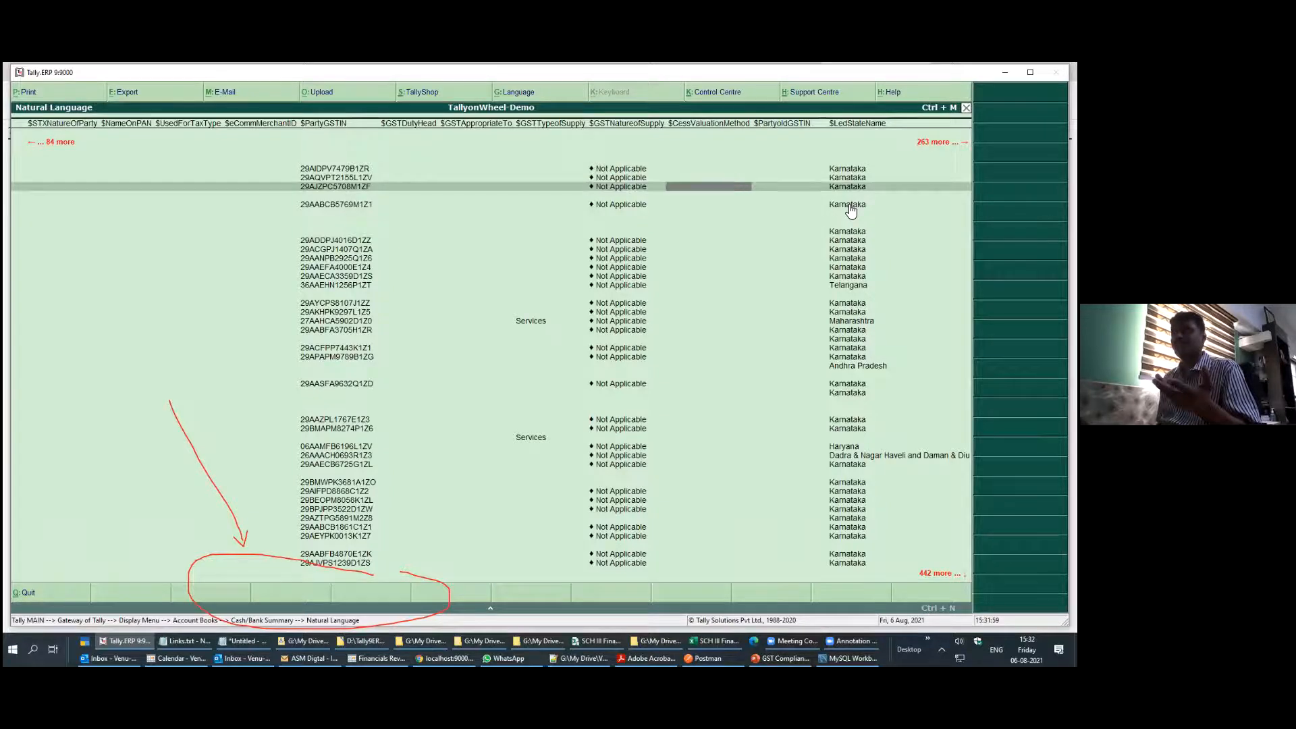
# Examine the further ledger columns from $PayType through the payroll, excise and TDS fields to $BankingConfigBankID
pyautogui.press('Right')
pyautogui.press('Right')
pyautogui.press('Right')
pyautogui.press('Right')
pyautogui.press('Right')
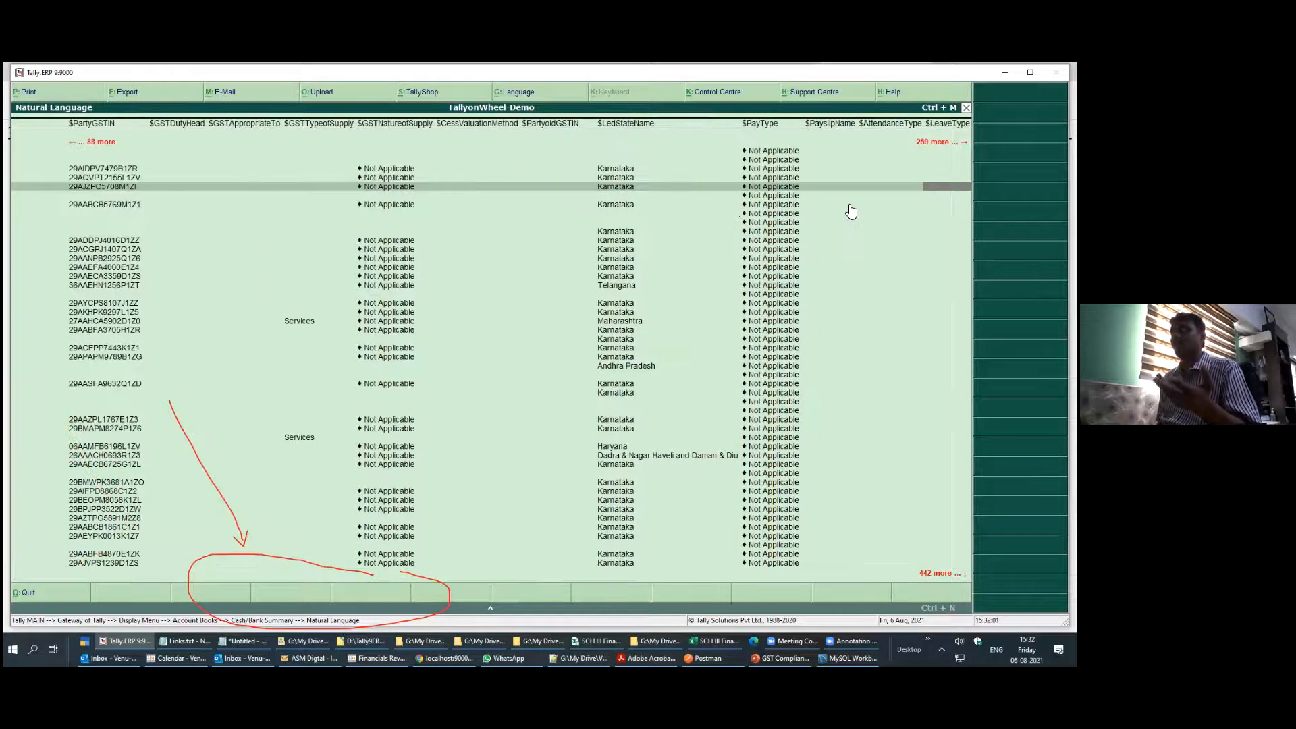
pyautogui.press('Right')
pyautogui.press('Right')
pyautogui.press('Right')
pyautogui.press('Right')
pyautogui.press('Right')
pyautogui.press('Right')
pyautogui.press('Right')
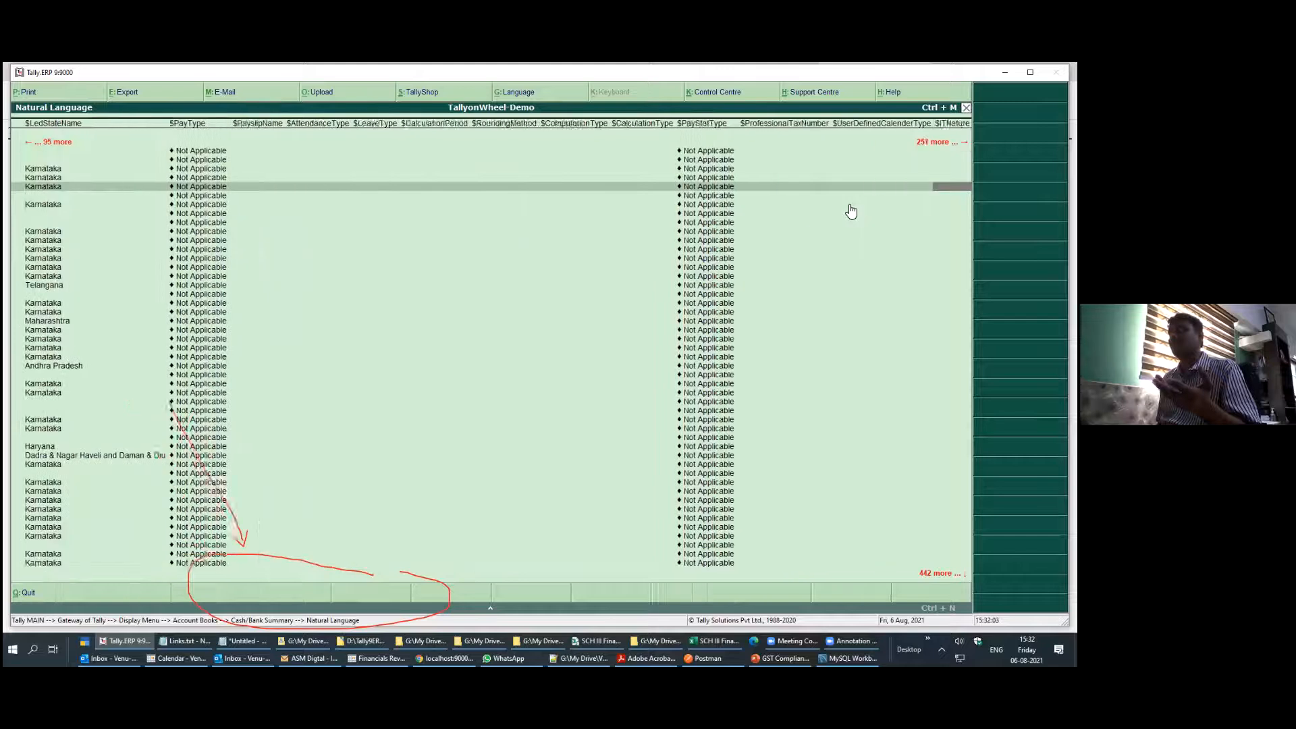
pyautogui.press('Right')
pyautogui.press('Right')
pyautogui.press('Right')
pyautogui.press('Right')
pyautogui.press('Right')
pyautogui.press('Right')
pyautogui.press('Right')
pyautogui.press('Right')
pyautogui.press('Right')
pyautogui.press('Right')
pyautogui.press('Right')
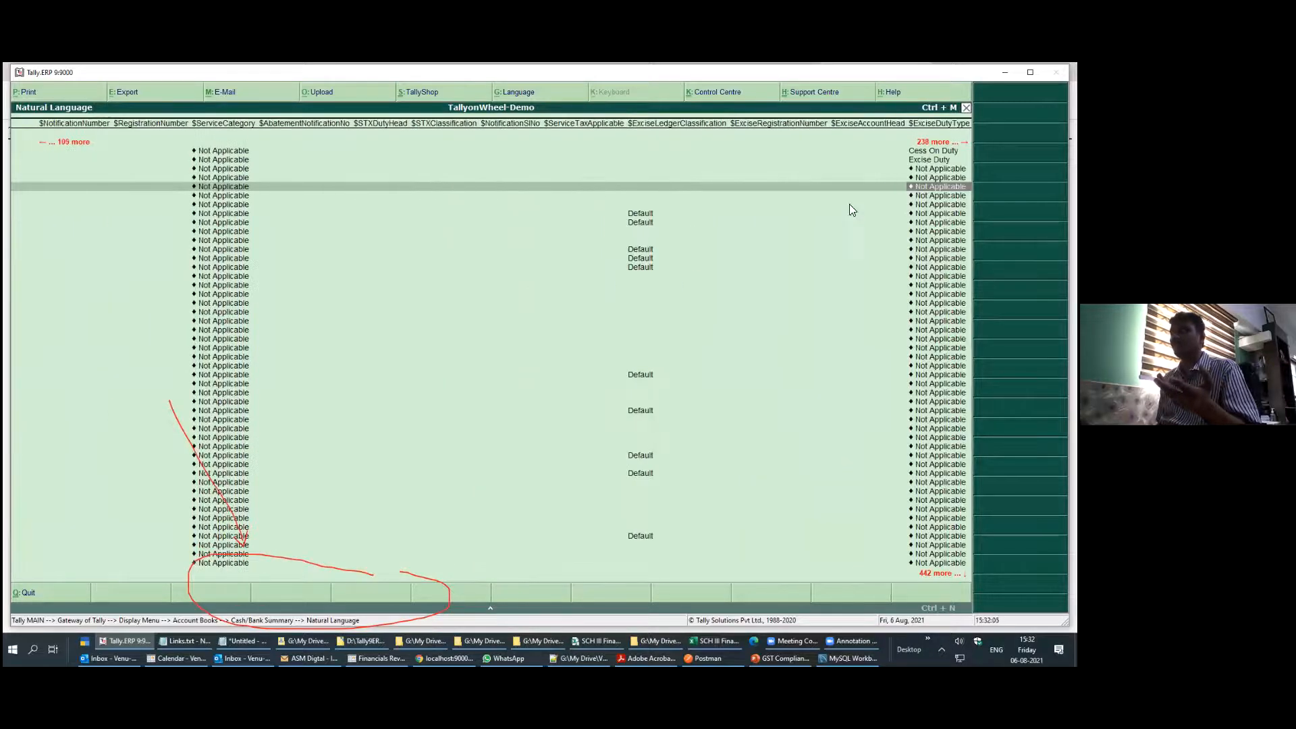
pyautogui.press('Right')
pyautogui.press('Right')
pyautogui.press('Right')
pyautogui.press('Right')
pyautogui.press('Right')
pyautogui.press('Right')
pyautogui.press('Right')
pyautogui.press('Right')
pyautogui.press('Right')
pyautogui.press('Right')
pyautogui.press('Right')
pyautogui.press('Right')
pyautogui.press('Right')
pyautogui.press('Right')
pyautogui.press('Right')
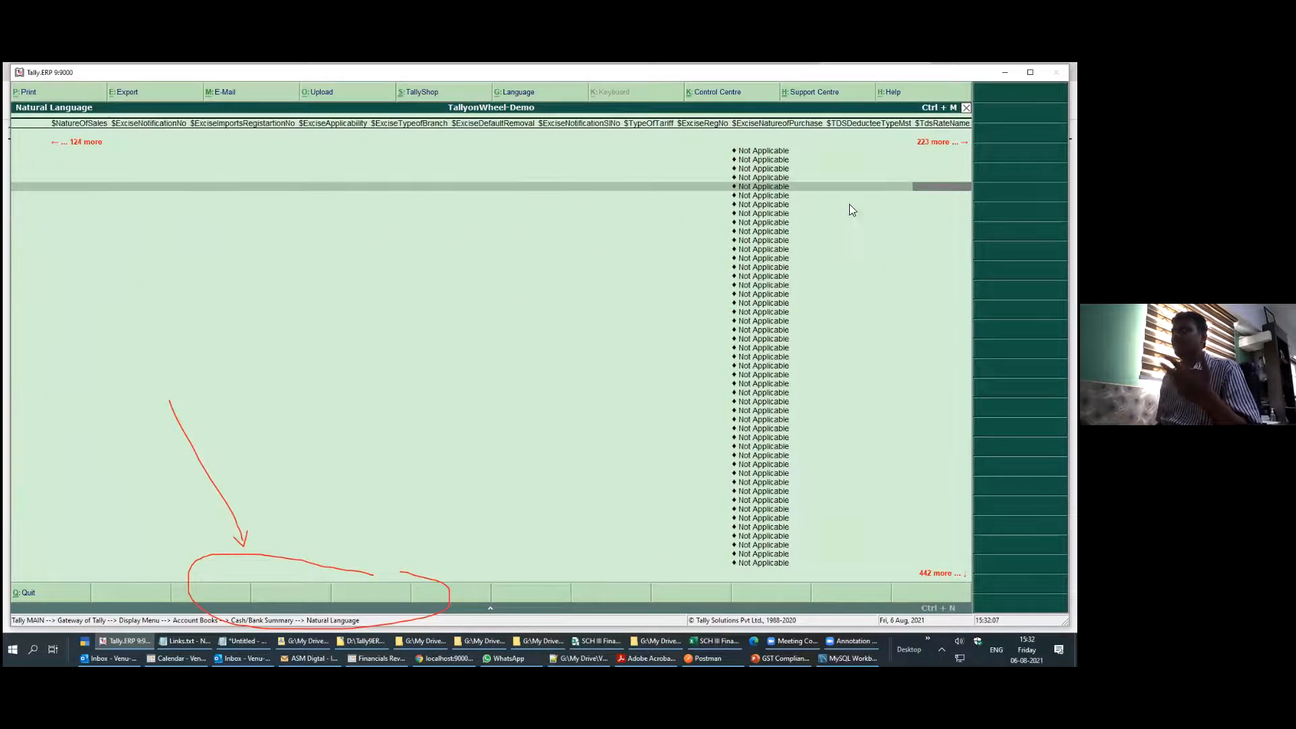
pyautogui.press('Right')
pyautogui.press('Right')
pyautogui.press('Right')
pyautogui.press('Right')
pyautogui.press('Right')
pyautogui.press('Right')
pyautogui.press('Right')
pyautogui.press('Right')
pyautogui.press('Right')
pyautogui.press('Right')
pyautogui.press('Right')
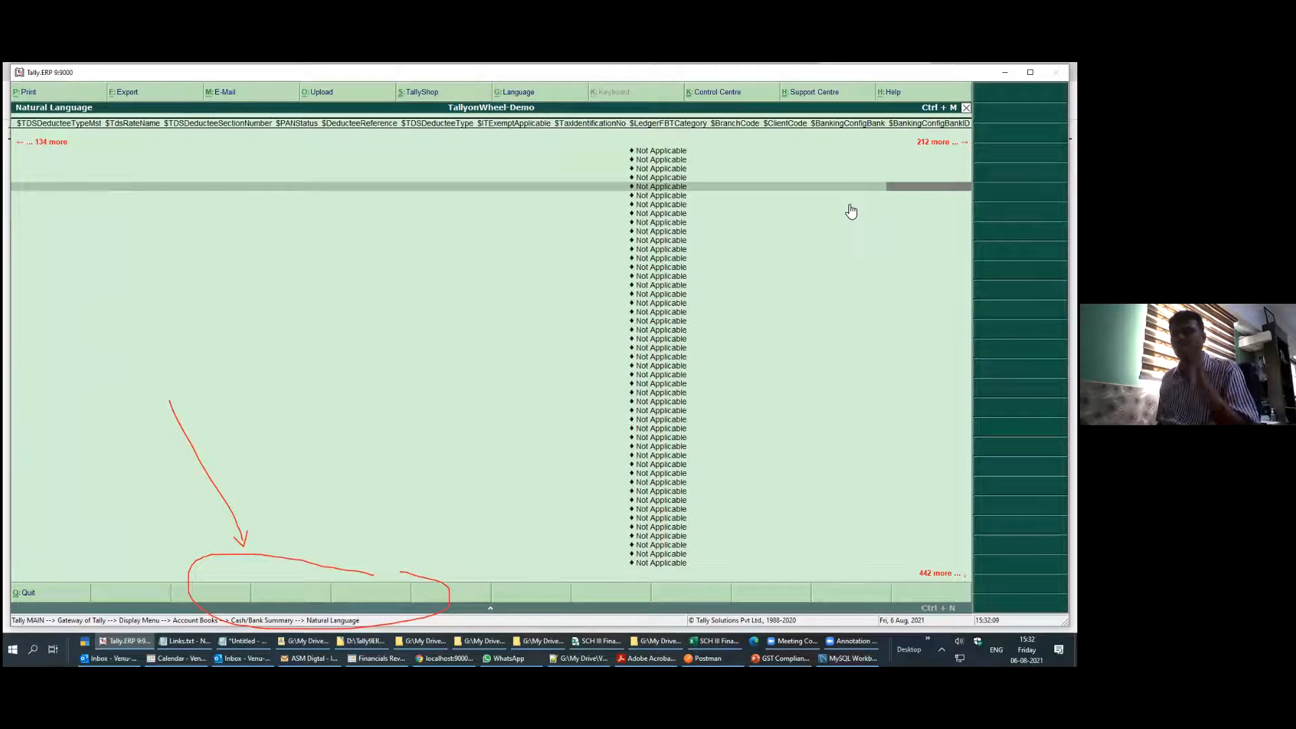
# Examine the ledger query's payment and bank configuration columns from $PaymentGateway through $BankingConfigIFSC to $NewMFLocation
pyautogui.press('Right')
pyautogui.press('Right')
pyautogui.press('Right')
pyautogui.press('Right')
pyautogui.press('Right')
pyautogui.press('Right')
pyautogui.press('Right')
pyautogui.press('Right')
pyautogui.press('Right')
pyautogui.press('Right')
pyautogui.press('Right')
pyautogui.press('Right')
pyautogui.press('Right')
pyautogui.press('Right')
pyautogui.press('Right')
pyautogui.press('Right')
pyautogui.press('Right')
pyautogui.press('Right')
pyautogui.press('Right')
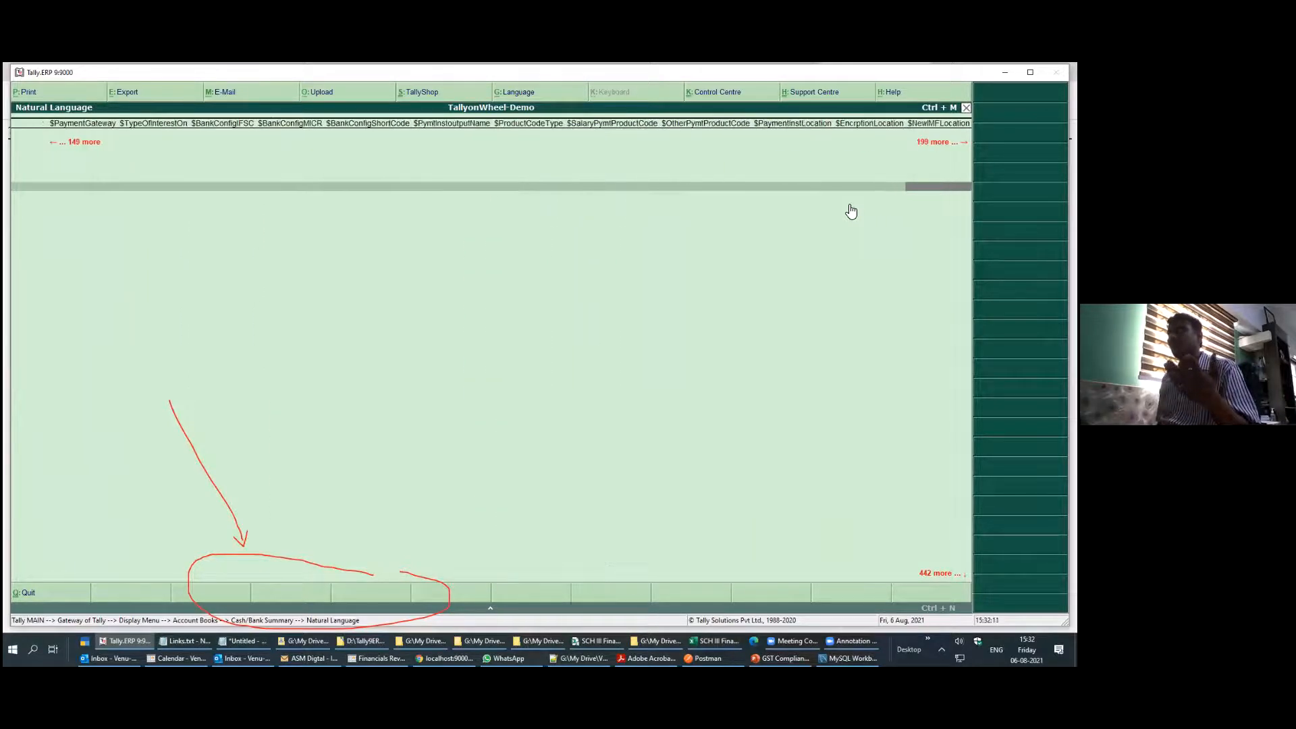
# Examine the ledger columns covering VAT exemption, party business type, $SwiftCode, $IsBillWiseOn and $IsCostCentresOn up to $IsBeneficiaryCodeOn
pyautogui.press('Right')
pyautogui.press('Right')
pyautogui.press('Right')
pyautogui.press('Right')
pyautogui.press('Right')
pyautogui.press('Right')
pyautogui.press('Right')
pyautogui.press('Right')
pyautogui.press('Right')
pyautogui.press('Right')
pyautogui.press('Right')
pyautogui.press('Right')
pyautogui.press('Right')
pyautogui.press('Right')
pyautogui.press('Right')
pyautogui.press('Right')
pyautogui.press('Right')
pyautogui.press('Right')
pyautogui.press('Right')
pyautogui.press('Right')
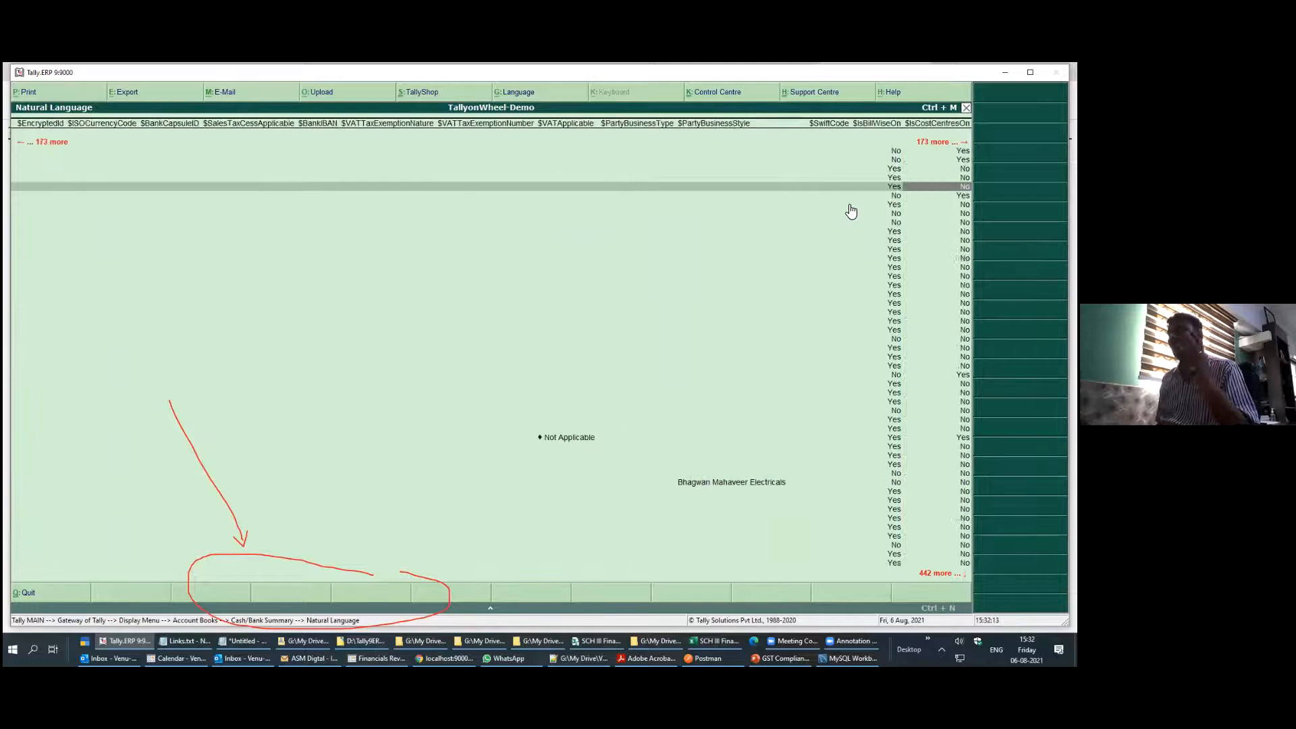
pyautogui.press('Right')
pyautogui.press('Right')
pyautogui.press('Right')
pyautogui.press('Right')
pyautogui.press('Right')
pyautogui.press('Right')
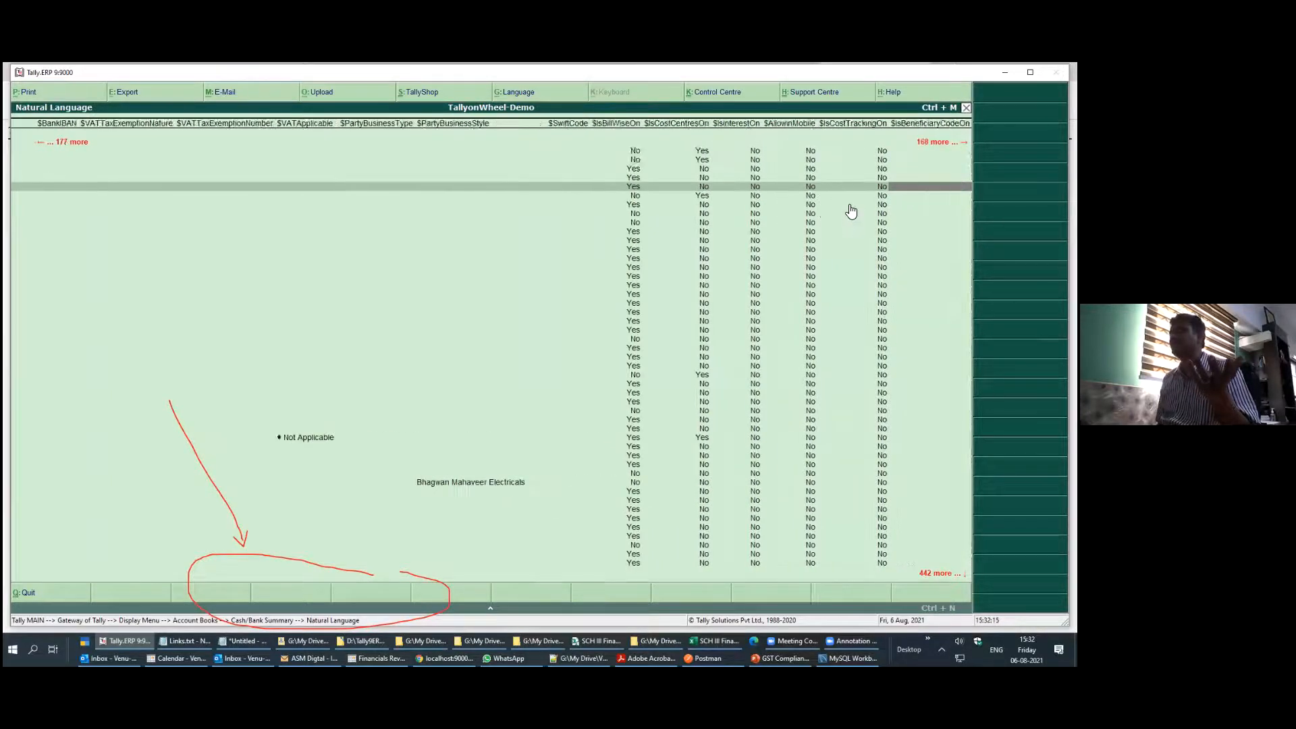
# Examine the remaining Yes/No ledger flags up to the cheque delivery mode column, and close the query result
pyautogui.press('Right')
pyautogui.press('Right')
pyautogui.press('Right')
pyautogui.press('Right')
pyautogui.press('Right')
pyautogui.press('Right')
pyautogui.press('Right')
pyautogui.press('Right')
pyautogui.press('Right')
pyautogui.press('Right')
pyautogui.press('Right')
pyautogui.press('Right')
pyautogui.press('Right')
pyautogui.press('Right')
pyautogui.press('Right')
pyautogui.press('Right')
pyautogui.press('Right')
pyautogui.press('Right')
pyautogui.press('Right')
pyautogui.press('Right')
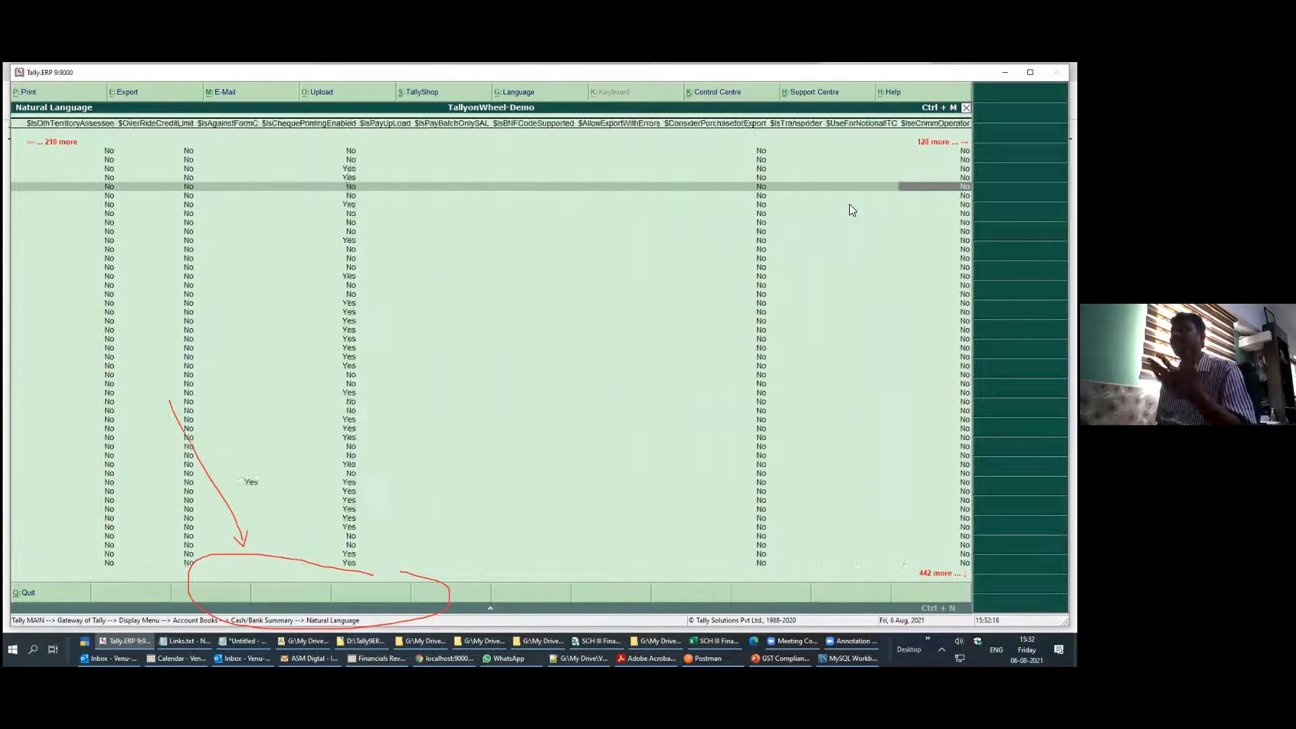
pyautogui.press('Right')
pyautogui.press('Right')
pyautogui.press('Right')
pyautogui.press('Right')
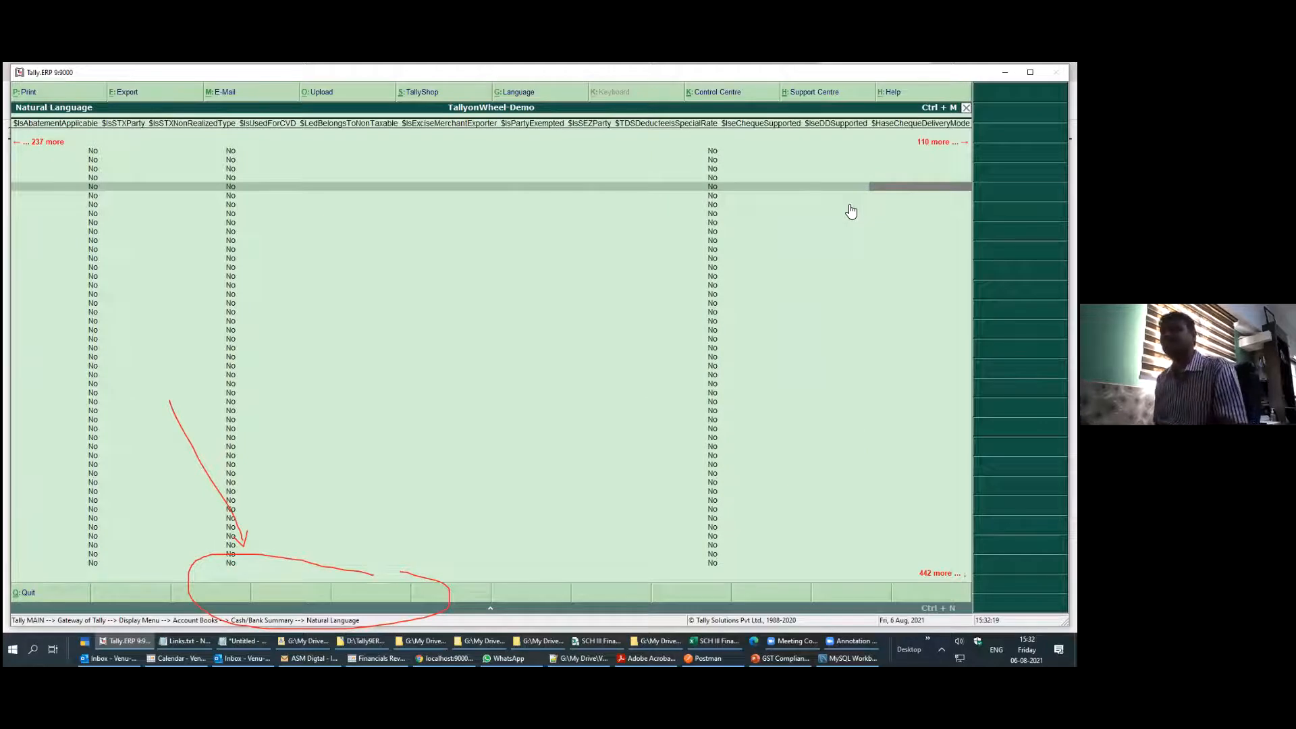
pyautogui.press('Escape')
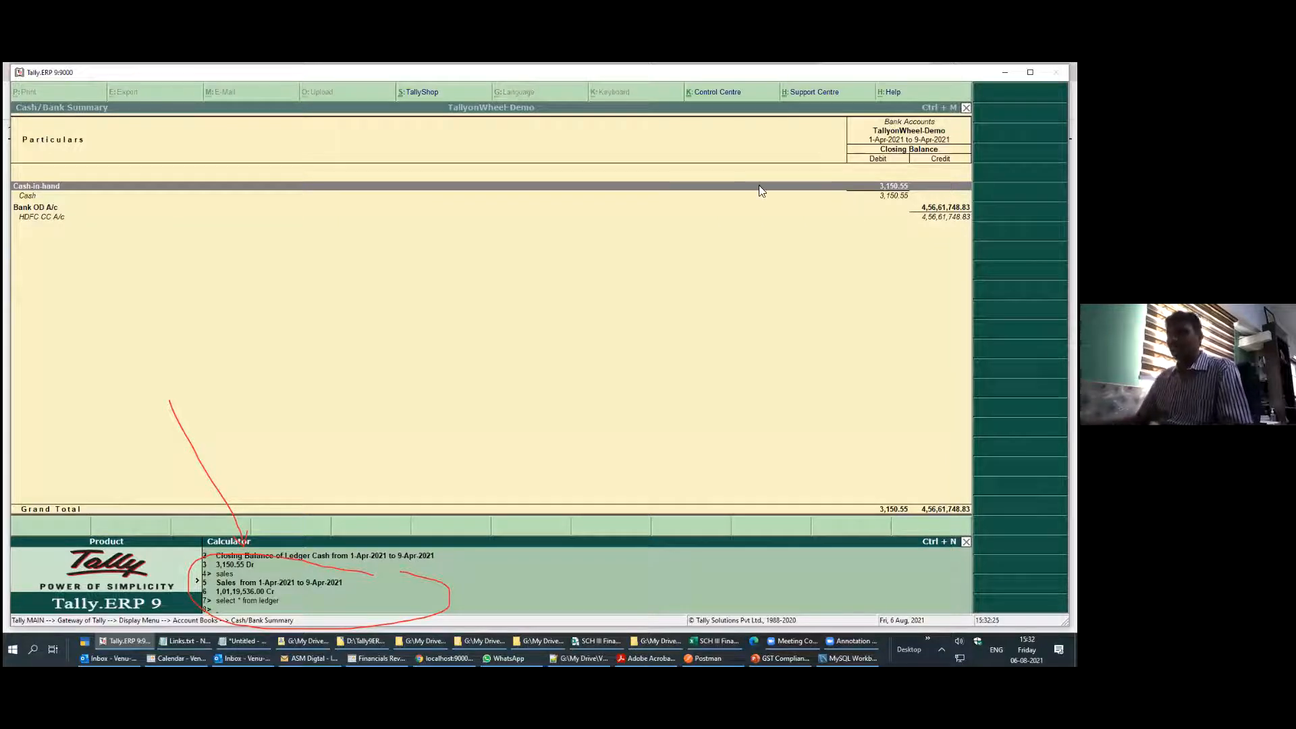
# Switch to Links.txt in Notepad and copy the "Gdoc for Session" link, keeping the original text in the file
pyautogui.click(178, 642)
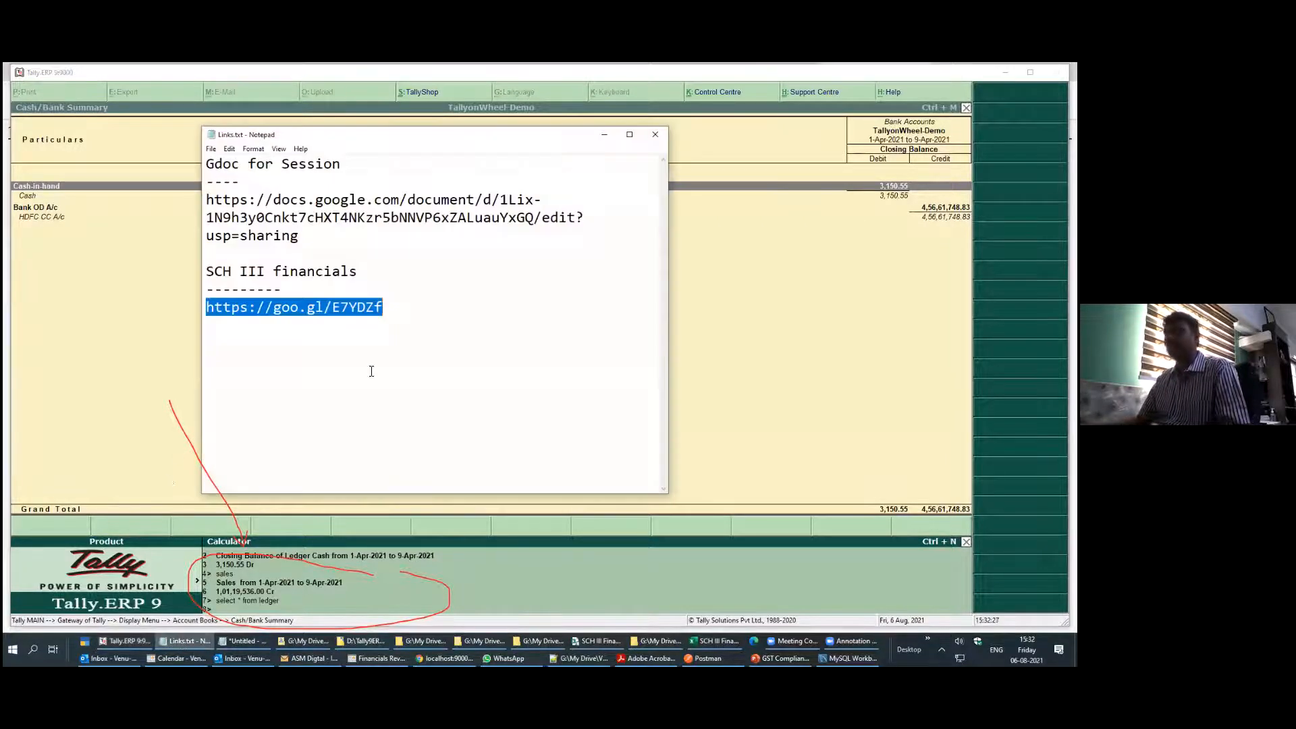
pyautogui.click(299, 240)
pyautogui.moveTo(300, 240); pyautogui.dragTo(180, 201)
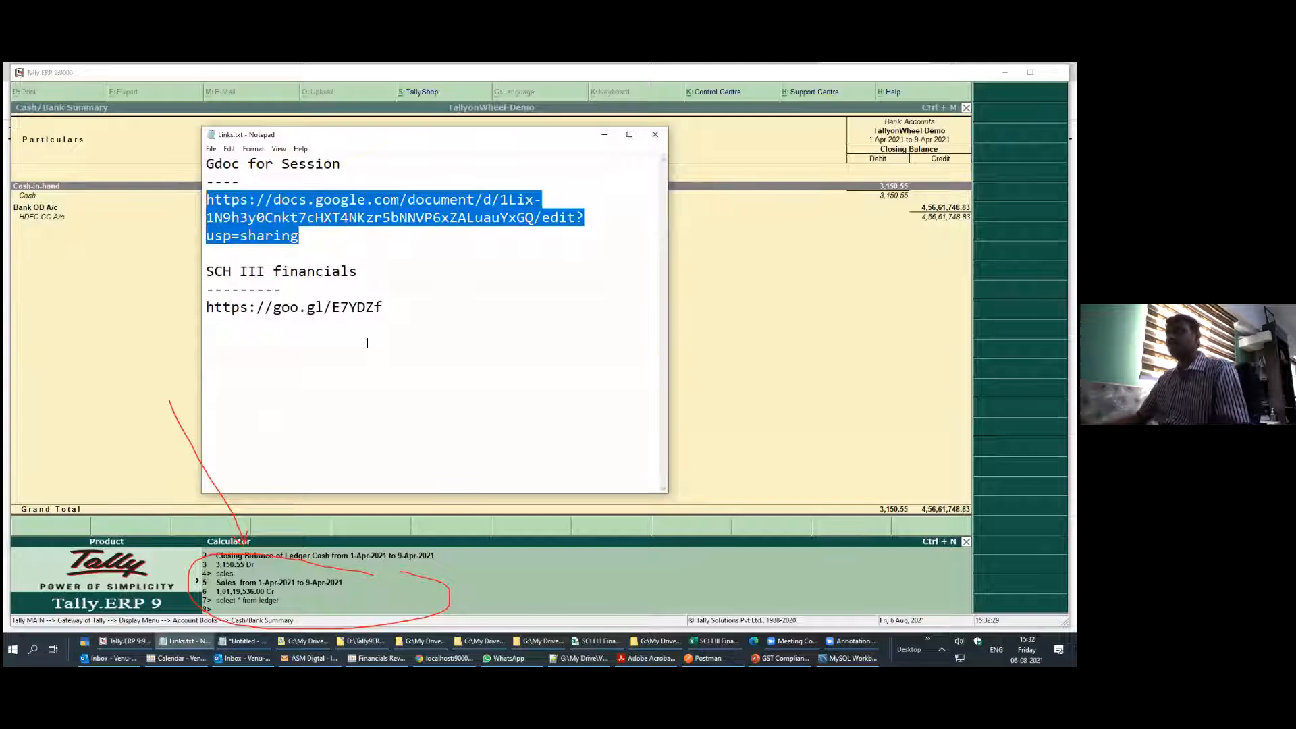
pyautogui.hotkey('ctrl', 'x')
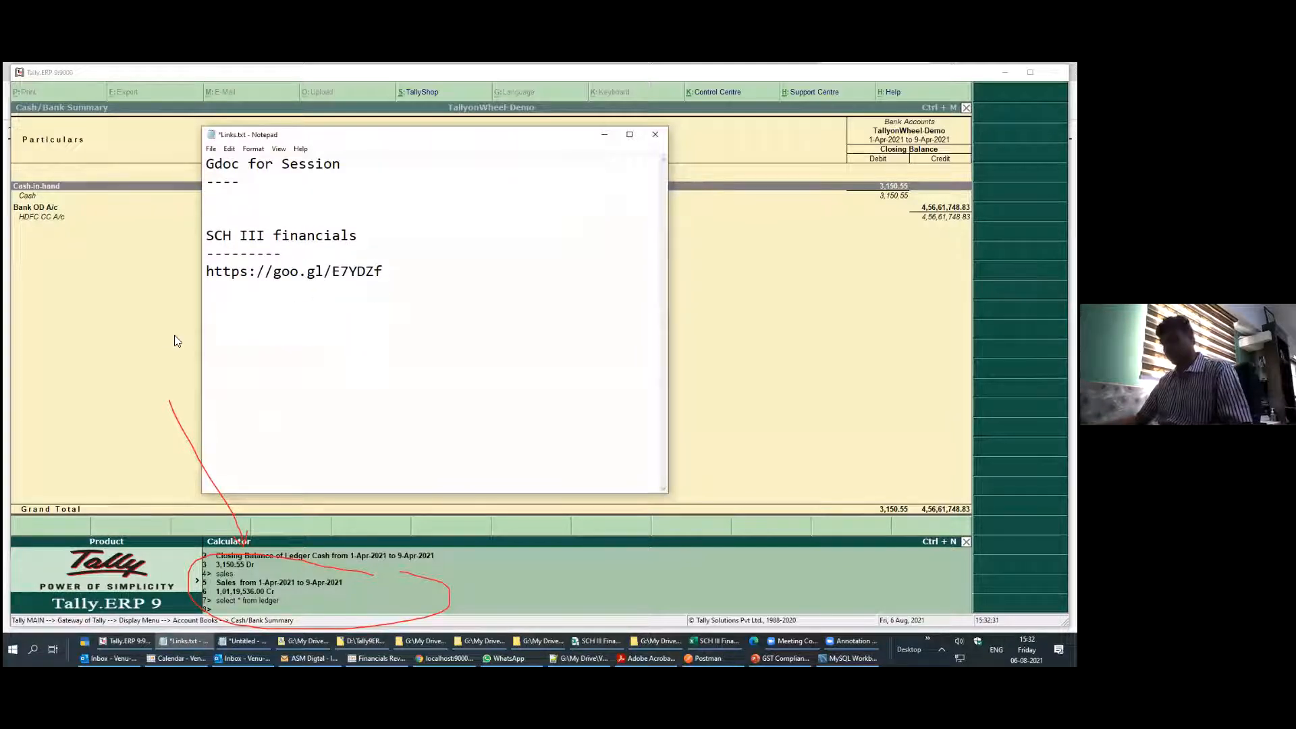
pyautogui.hotkey('ctrl', 'z')
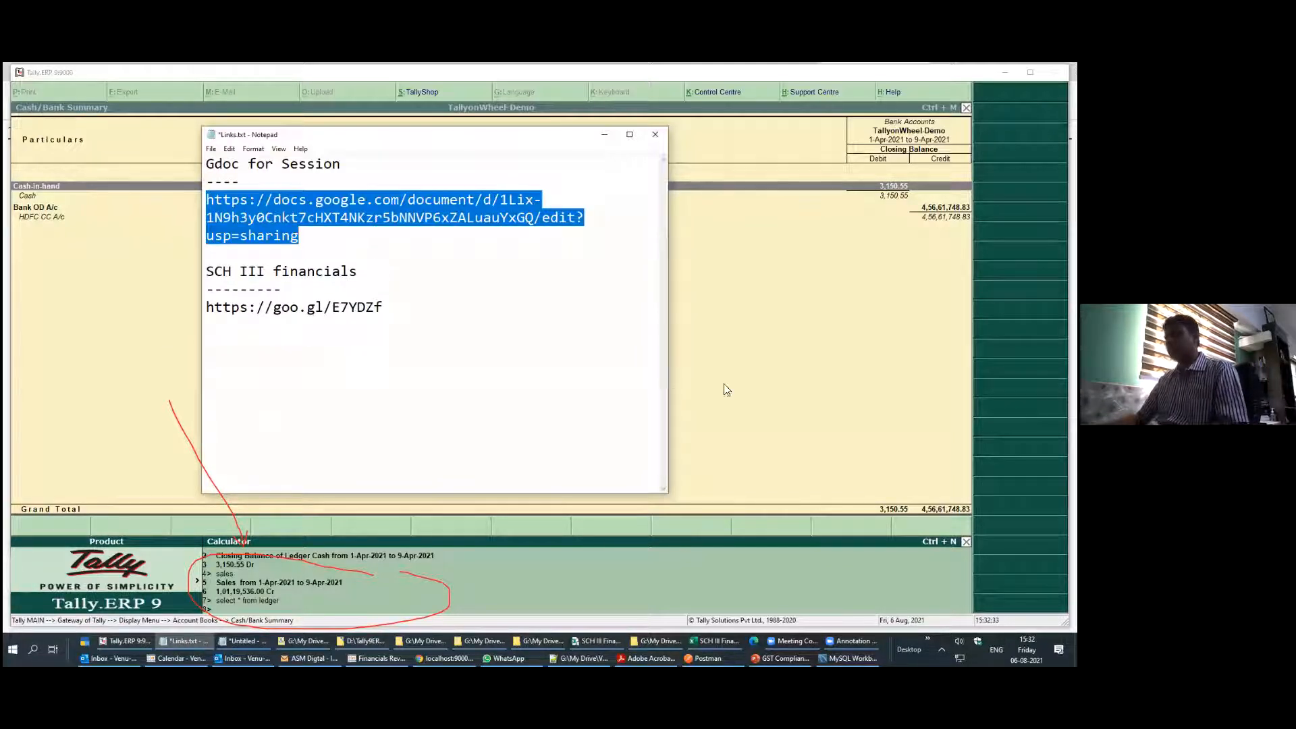
# Bring up the shared Queries List Google Doc in the browser
pyautogui.click(509, 659)
pyautogui.click(509, 659)
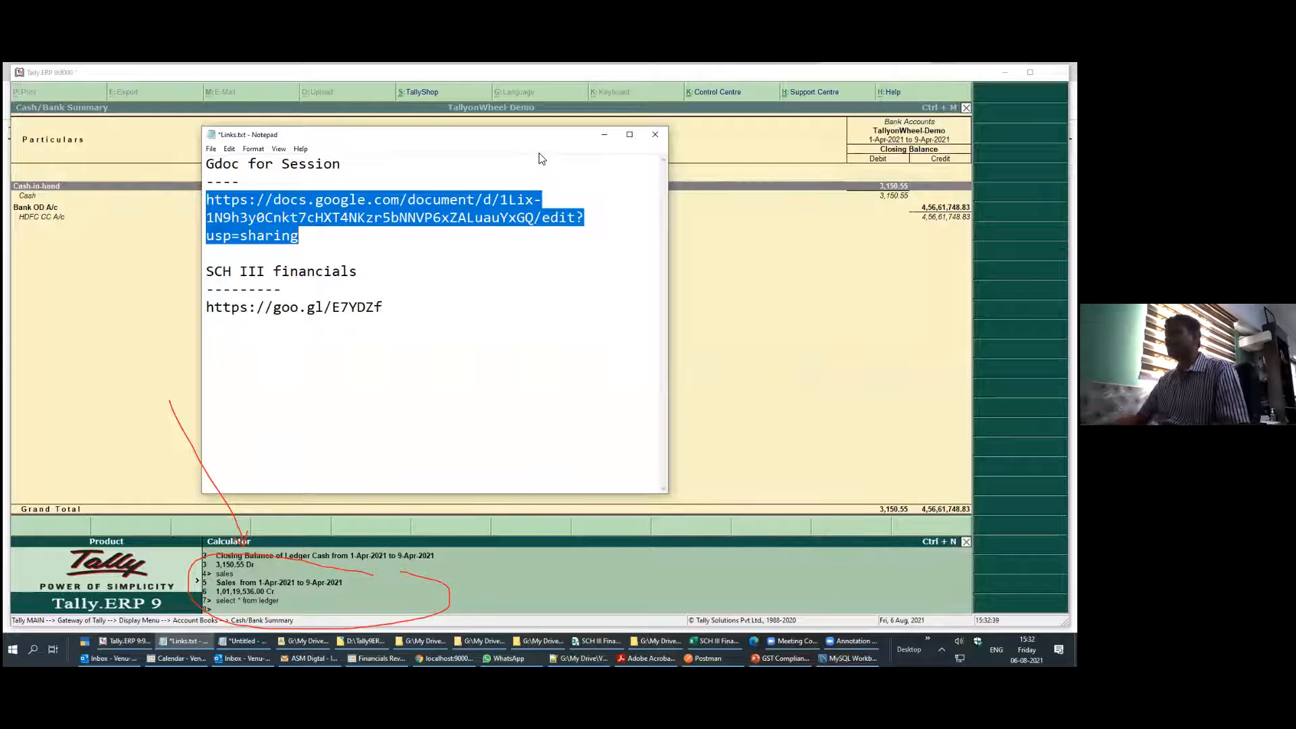
pyautogui.click(540, 155)
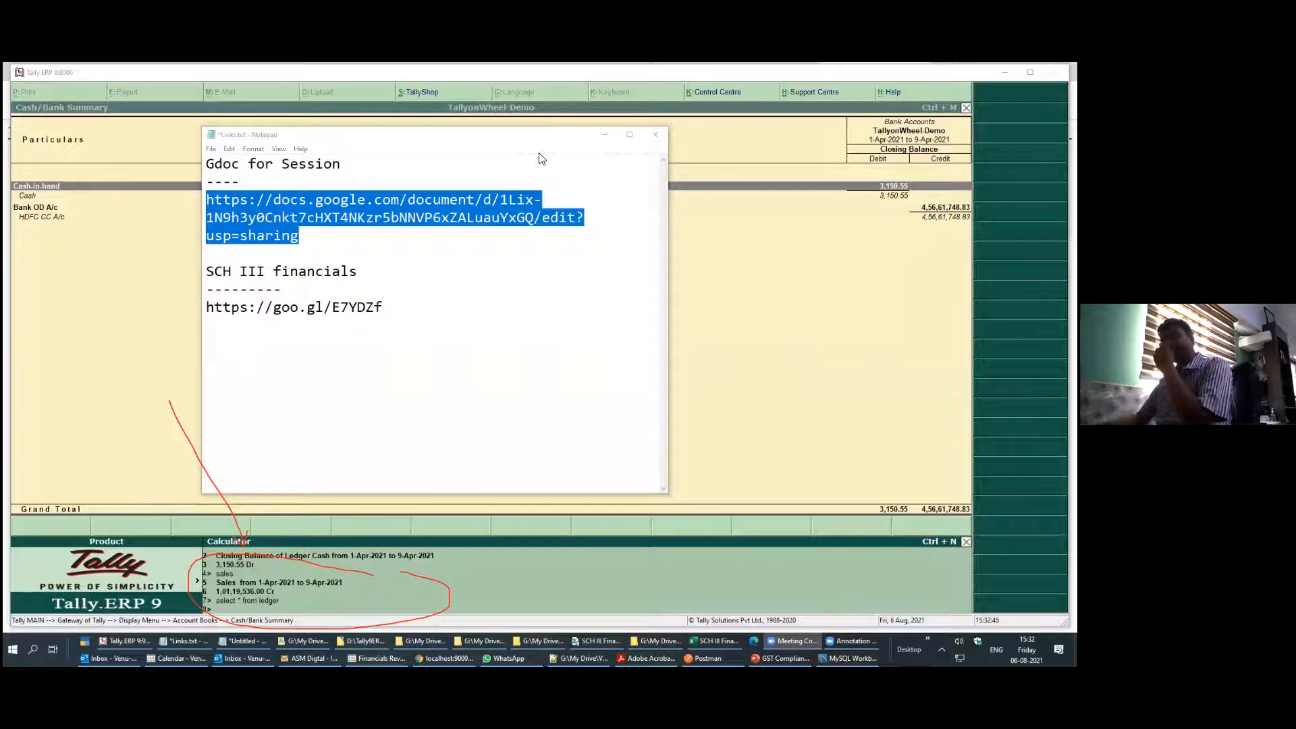
pyautogui.click(540, 154)
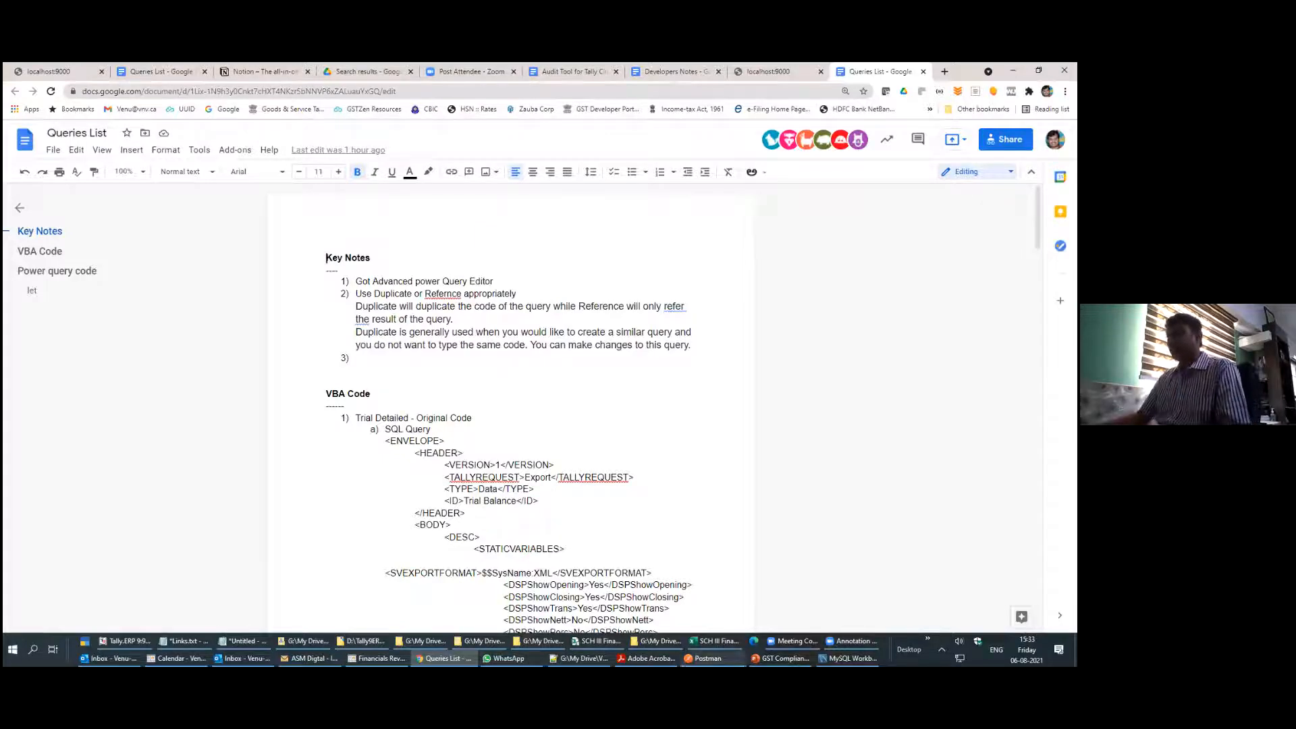
# Switch to the SCH III Financials 1.77 workbook in Excel, save it and close it
pyautogui.click(708, 647)
pyautogui.click(426, 455)
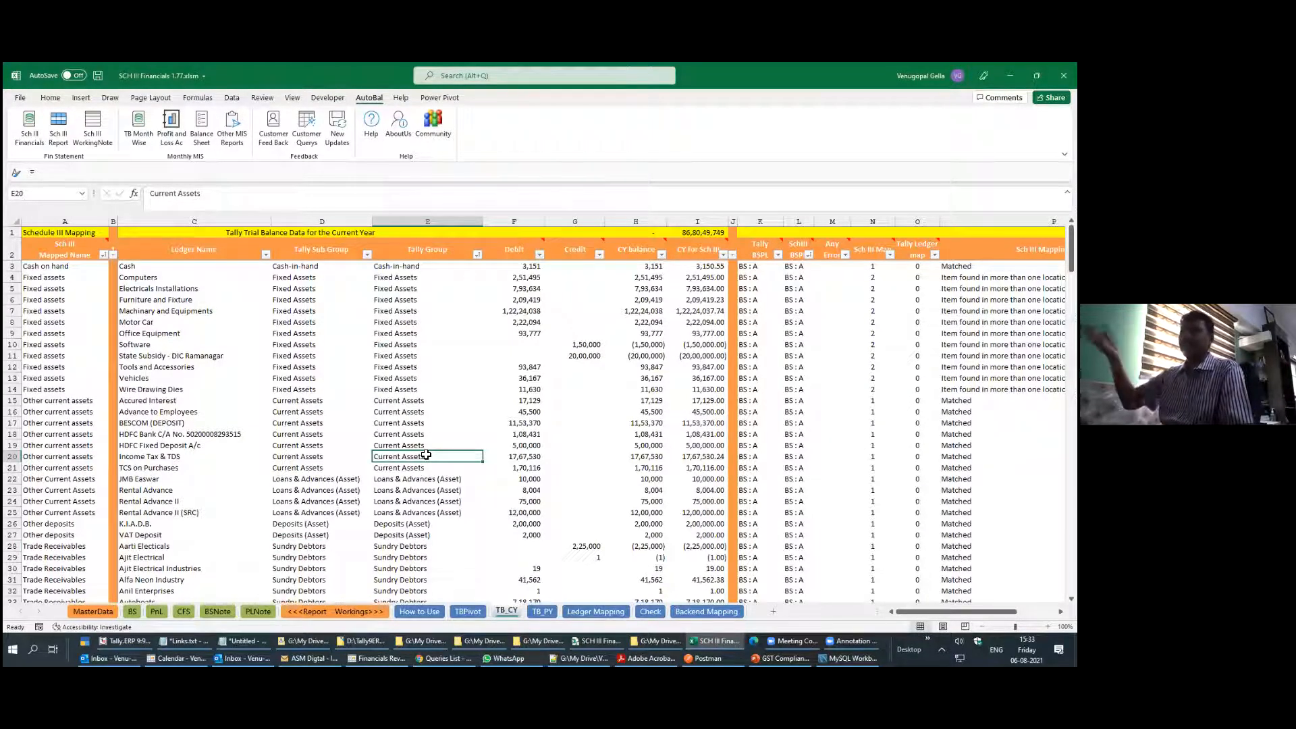
pyautogui.hotkey('ctrl', 's')
pyautogui.hotkey('ctrl', 'w')
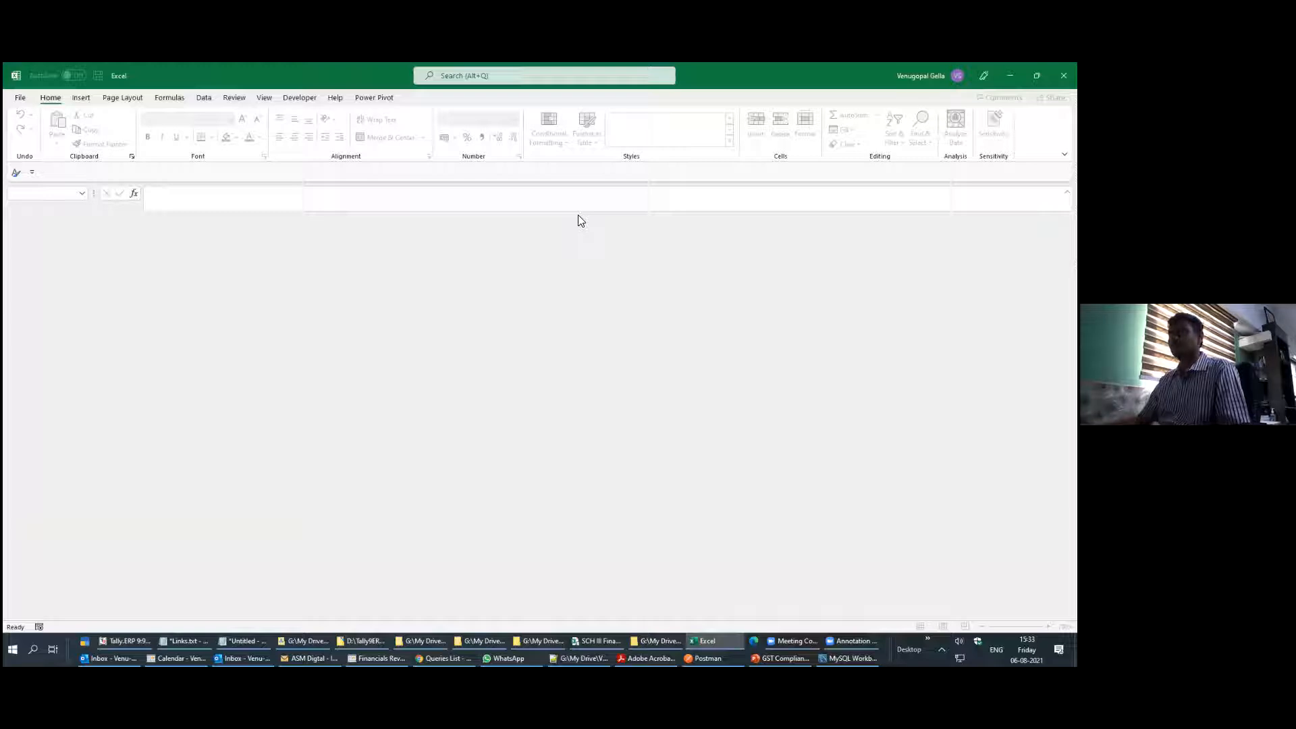
# Open Financials thru power Query.xlsx from the PowerQuery\DTPA folder in File Explorer and enable its external data connections
pyautogui.hotkey('alt', 'Tab')
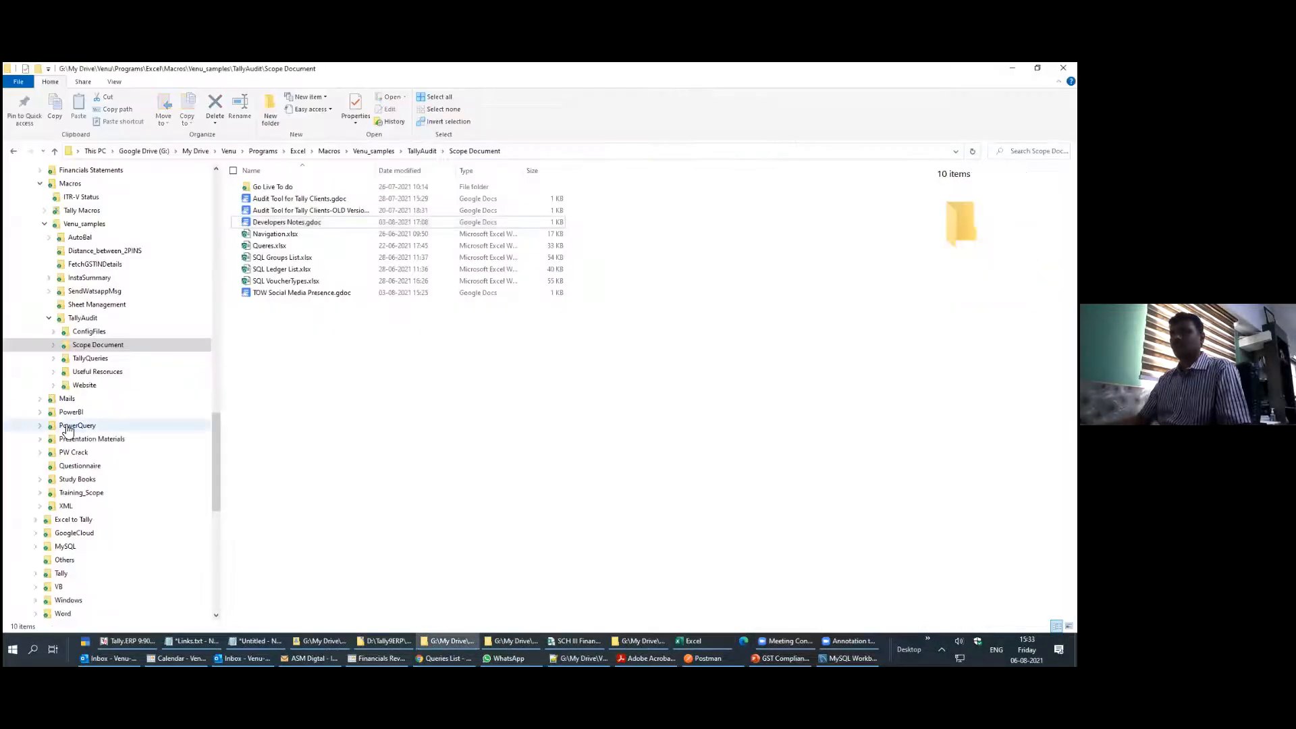
pyautogui.click(67, 427)
pyautogui.click(256, 189)
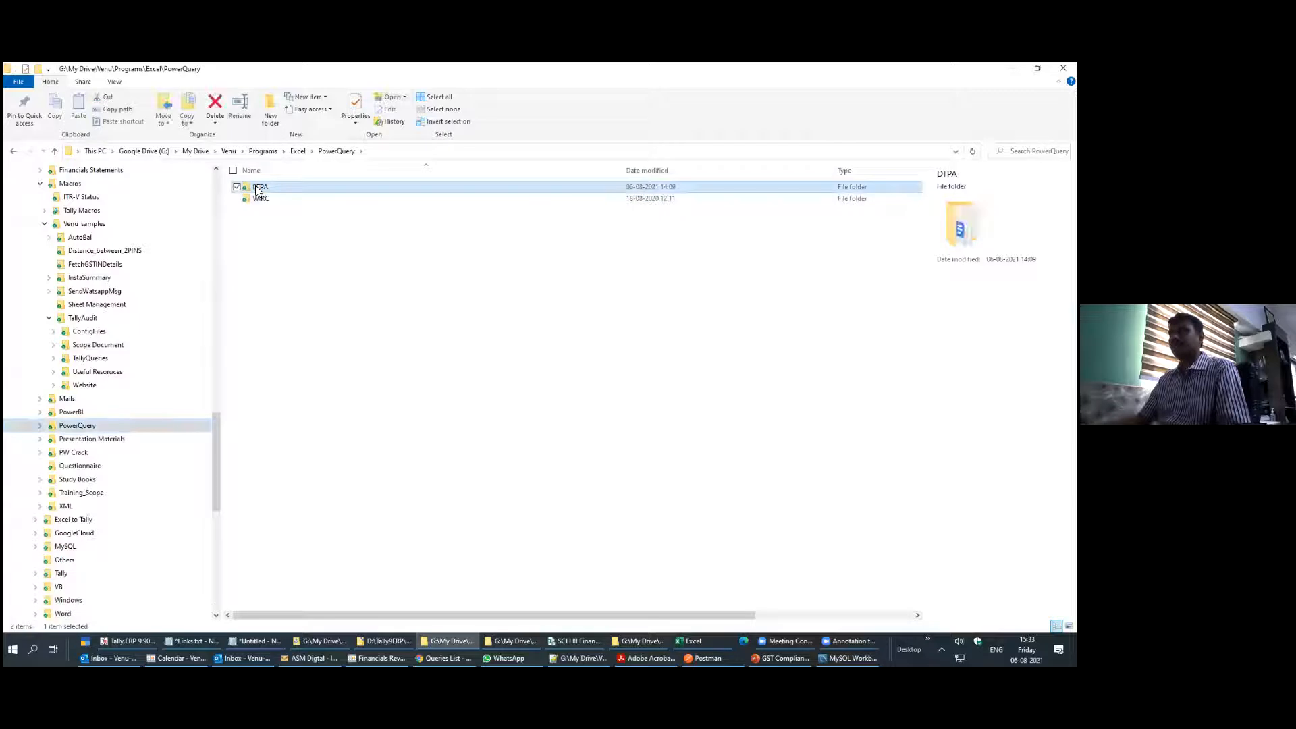
pyautogui.doubleClick(255, 186)
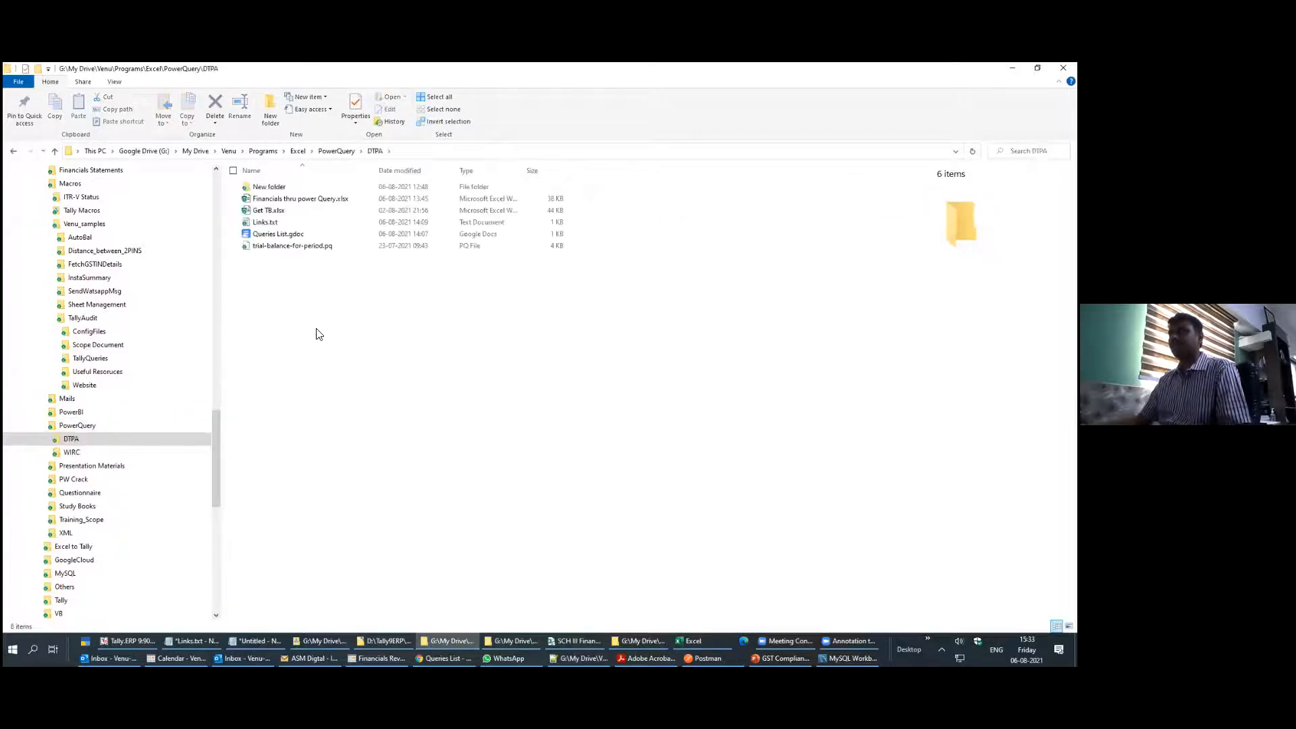
pyautogui.click(301, 198)
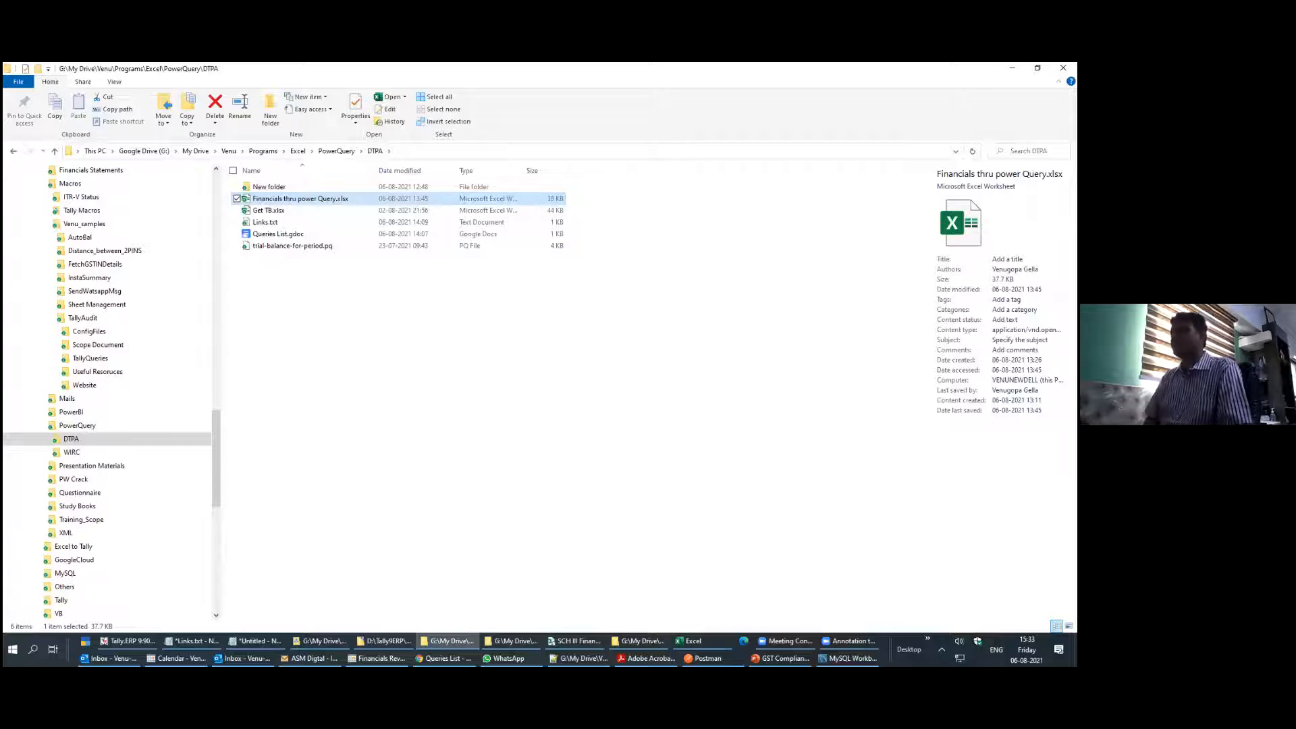
pyautogui.press('Return')
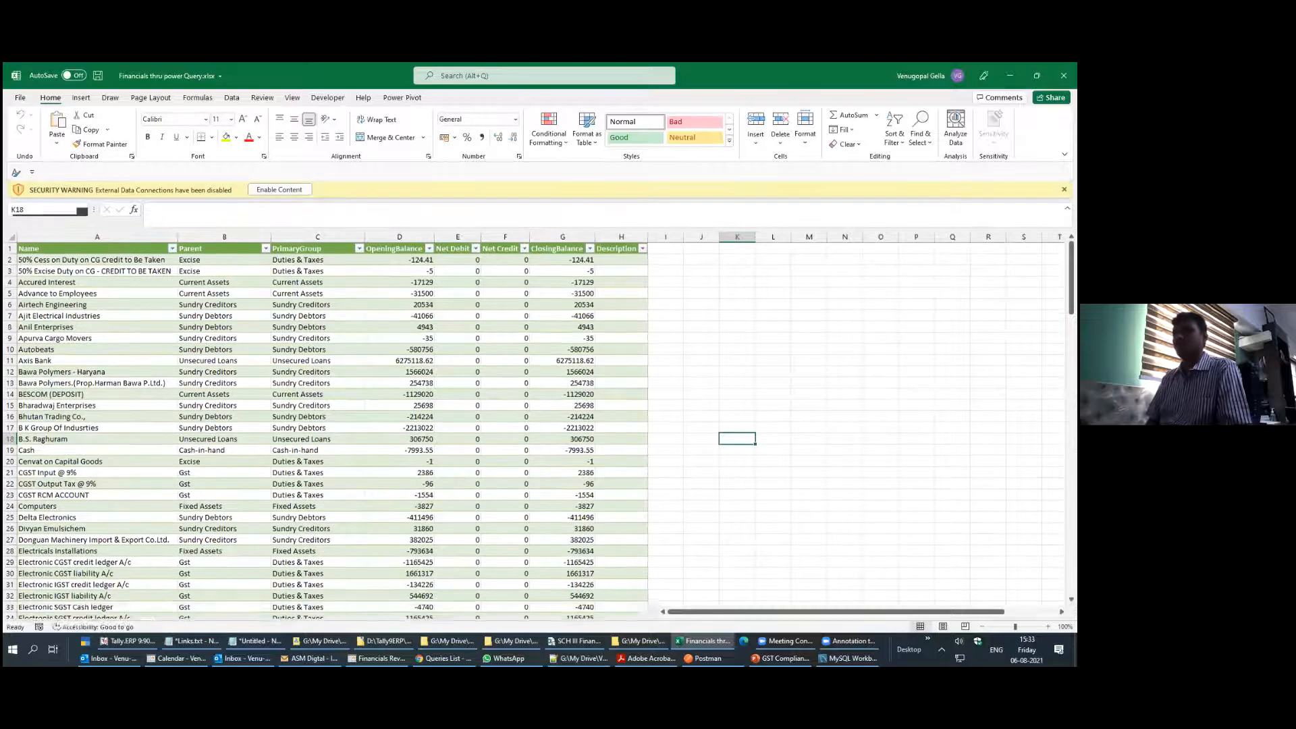
pyautogui.click(281, 190)
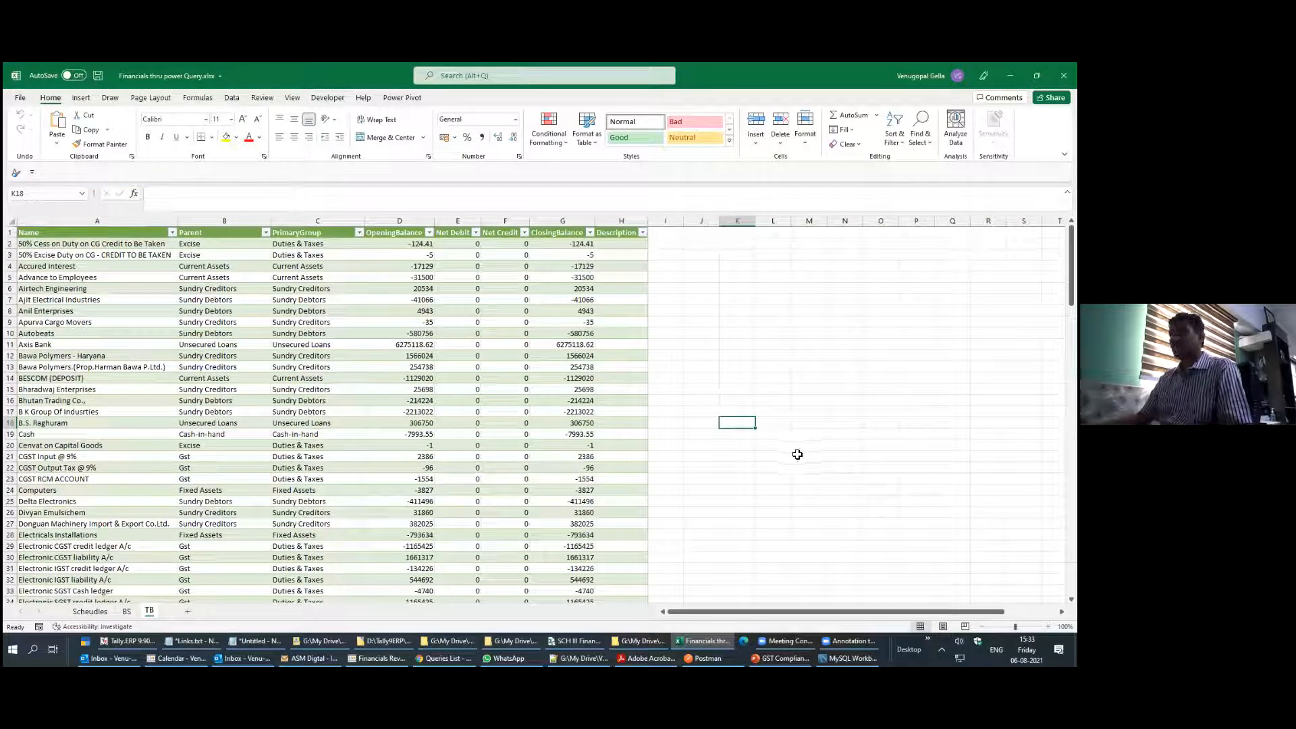
# Delete the TB and Scheudles worksheets, leaving only the BS sheet in the workbook
pyautogui.hotkey('alt', 'e')
pyautogui.press('l')
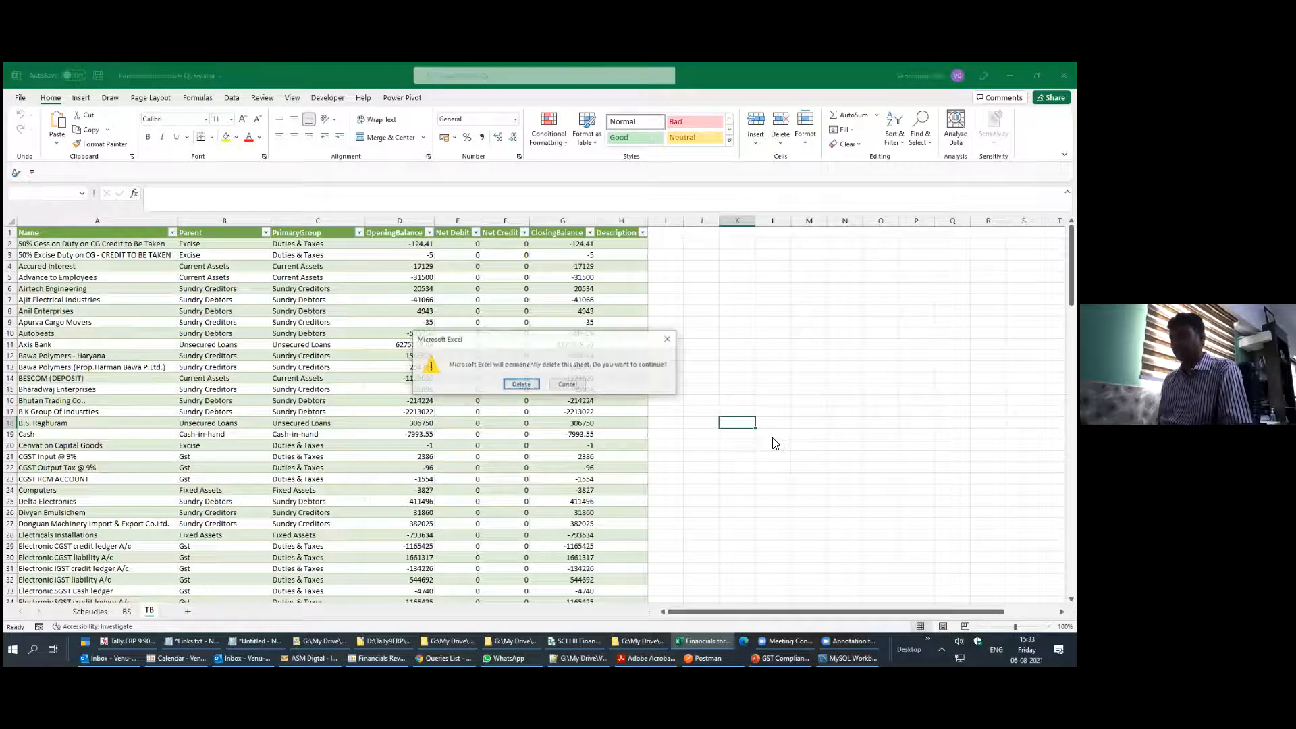
pyautogui.press('Return')
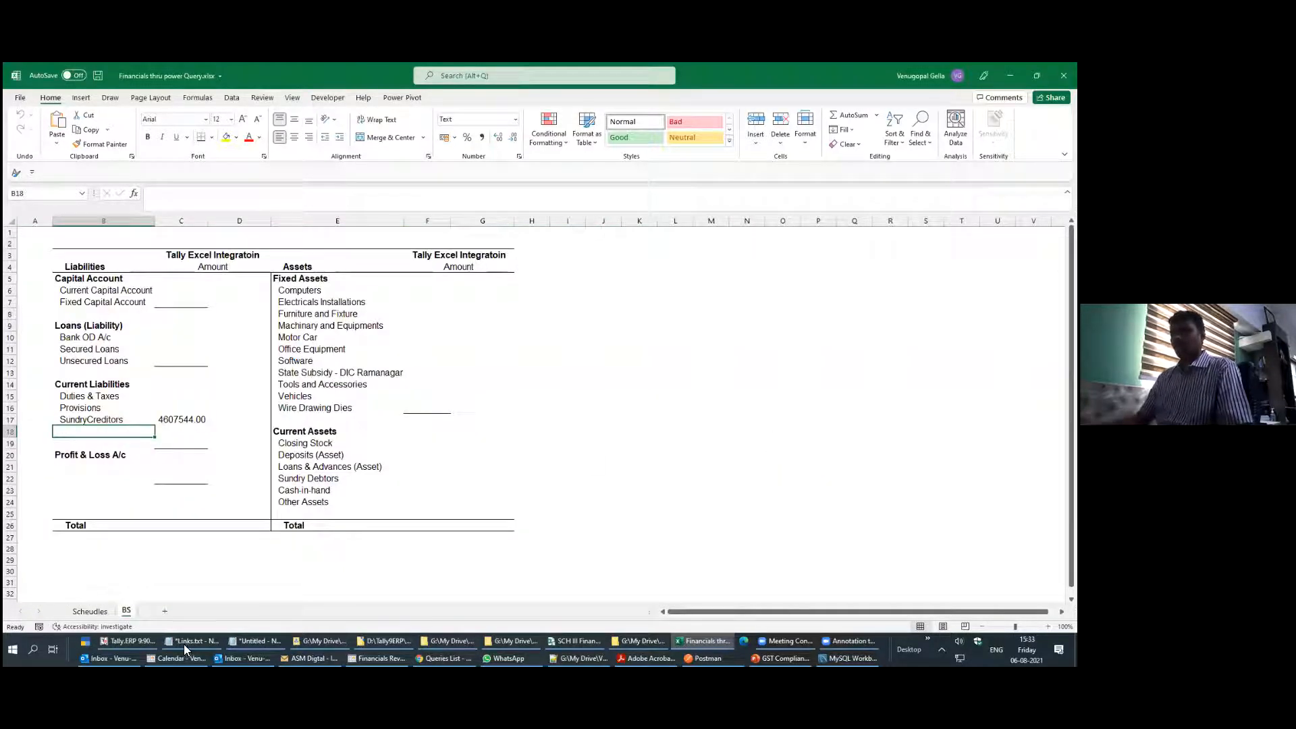
pyautogui.click(90, 611)
pyautogui.hotkey('alt', 'e')
pyautogui.press('l')
pyautogui.press('Return')
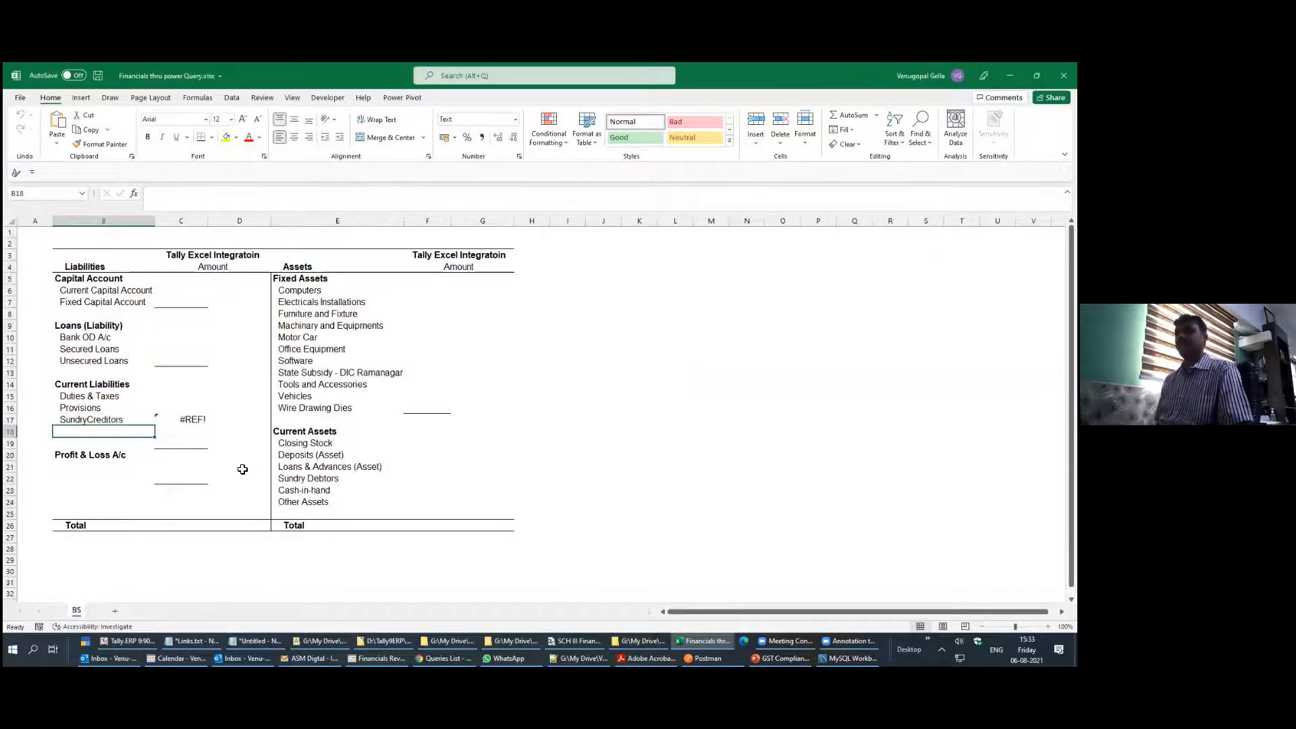
# Clear the SundryCreditors amount in cell C17 of the balance sheet
pyautogui.press('Up')
pyautogui.press('Right')
pyautogui.press('Delete')
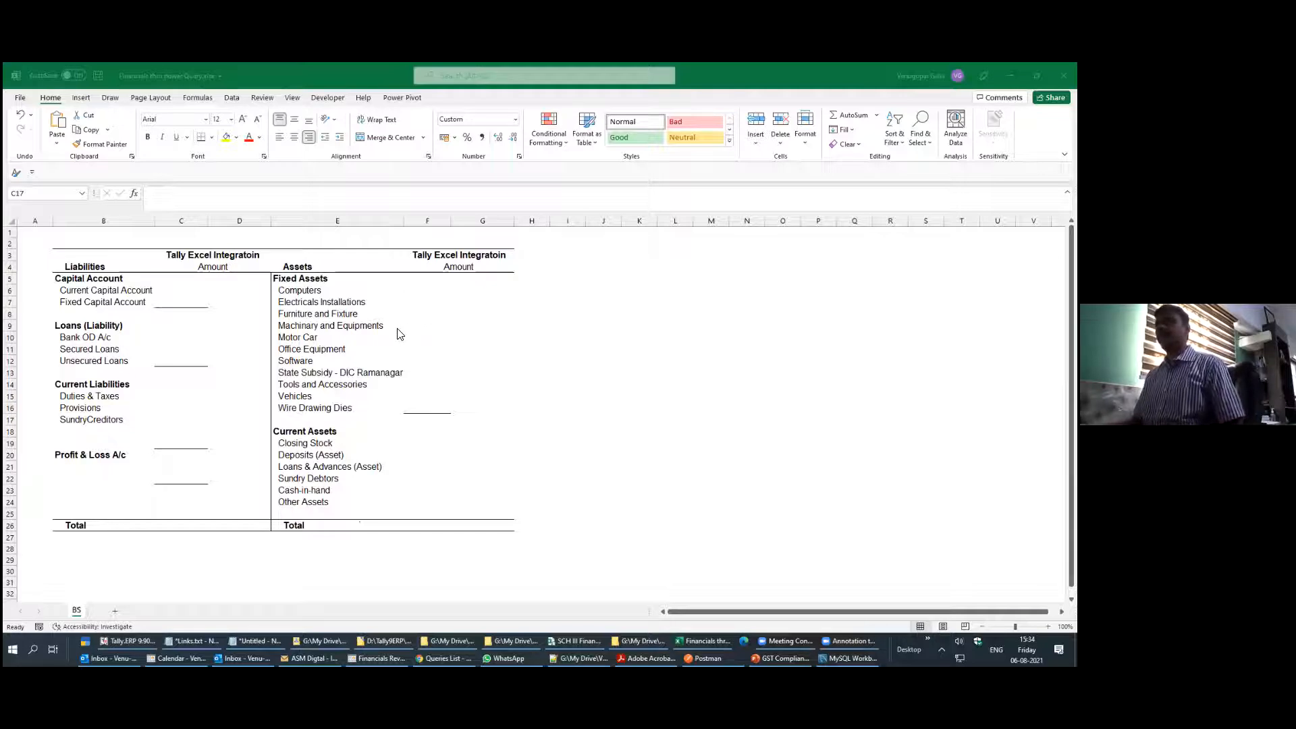
pyautogui.click(532, 392)
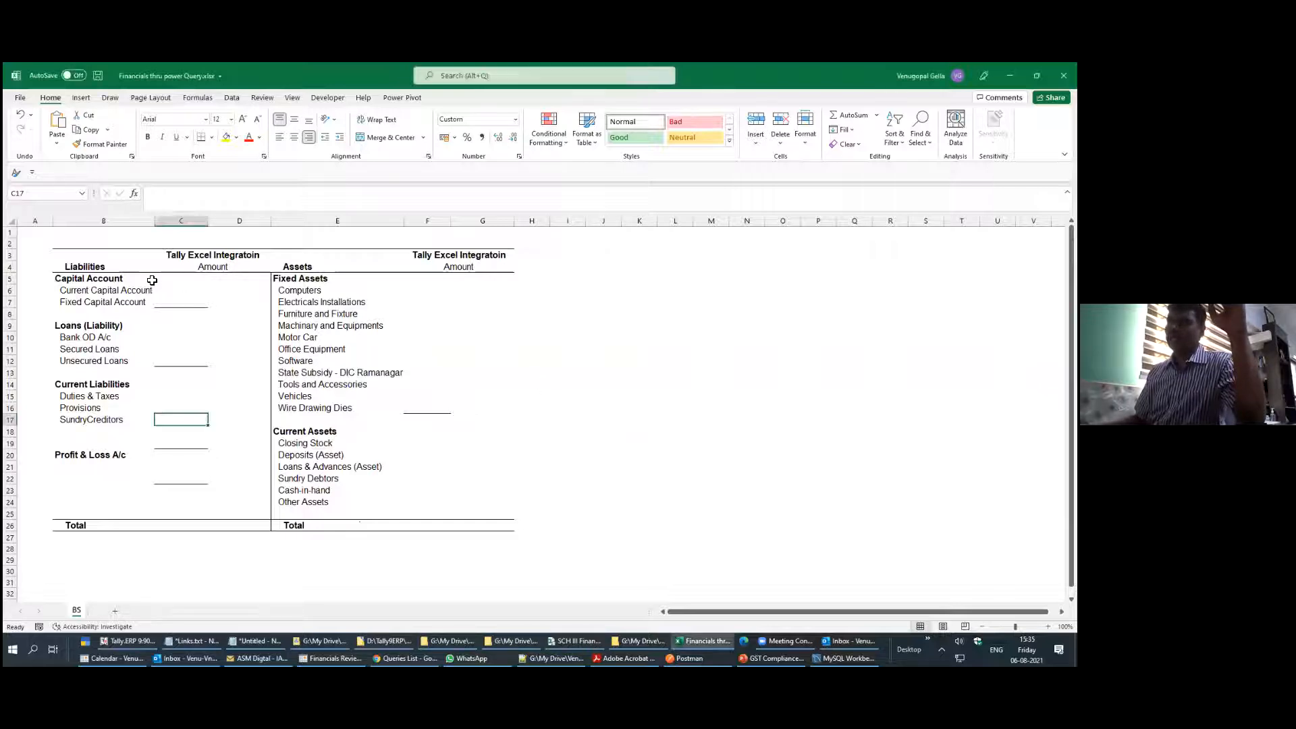
pyautogui.moveTo(164, 280); pyautogui.dragTo(202, 303)
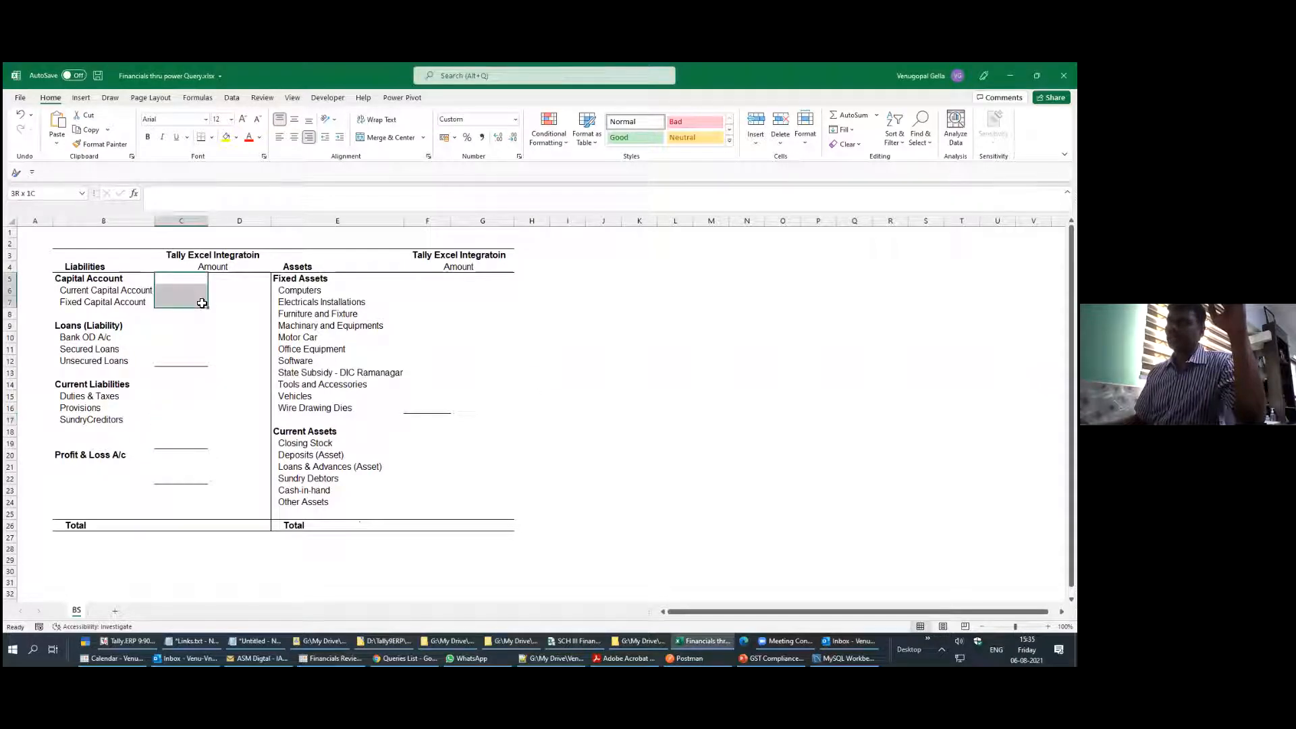
pyautogui.click(428, 315)
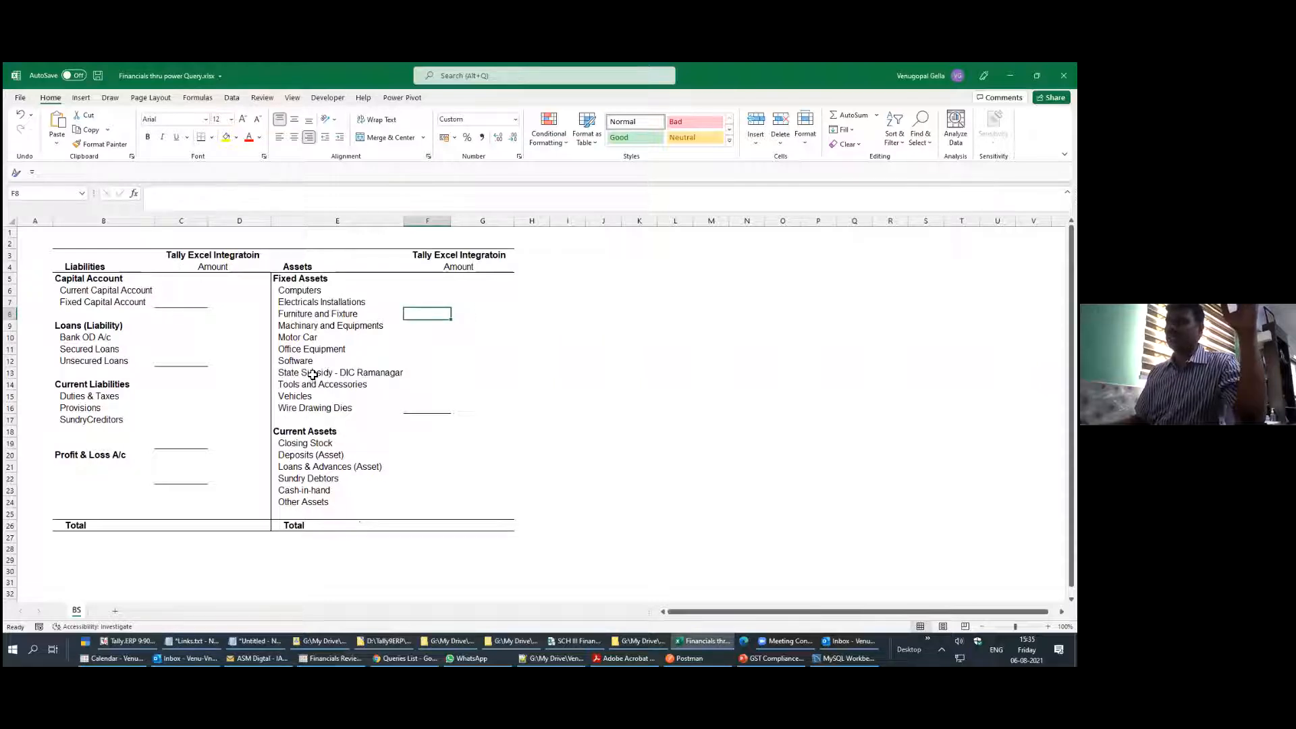
# Copy Vehicles over the State Subsidy entry in E13 and clear the fixed asset names in E14:E16
pyautogui.click(312, 373)
pyautogui.press('Down')
pyautogui.press('Down')
pyautogui.hotkey('ctrl', 'c')
pyautogui.press('Up')
pyautogui.press('Up')
pyautogui.press('Return')
pyautogui.press('Down')
pyautogui.hotkey('shift', 'Down')
pyautogui.hotkey('shift', 'Down')
pyautogui.press('Delete')
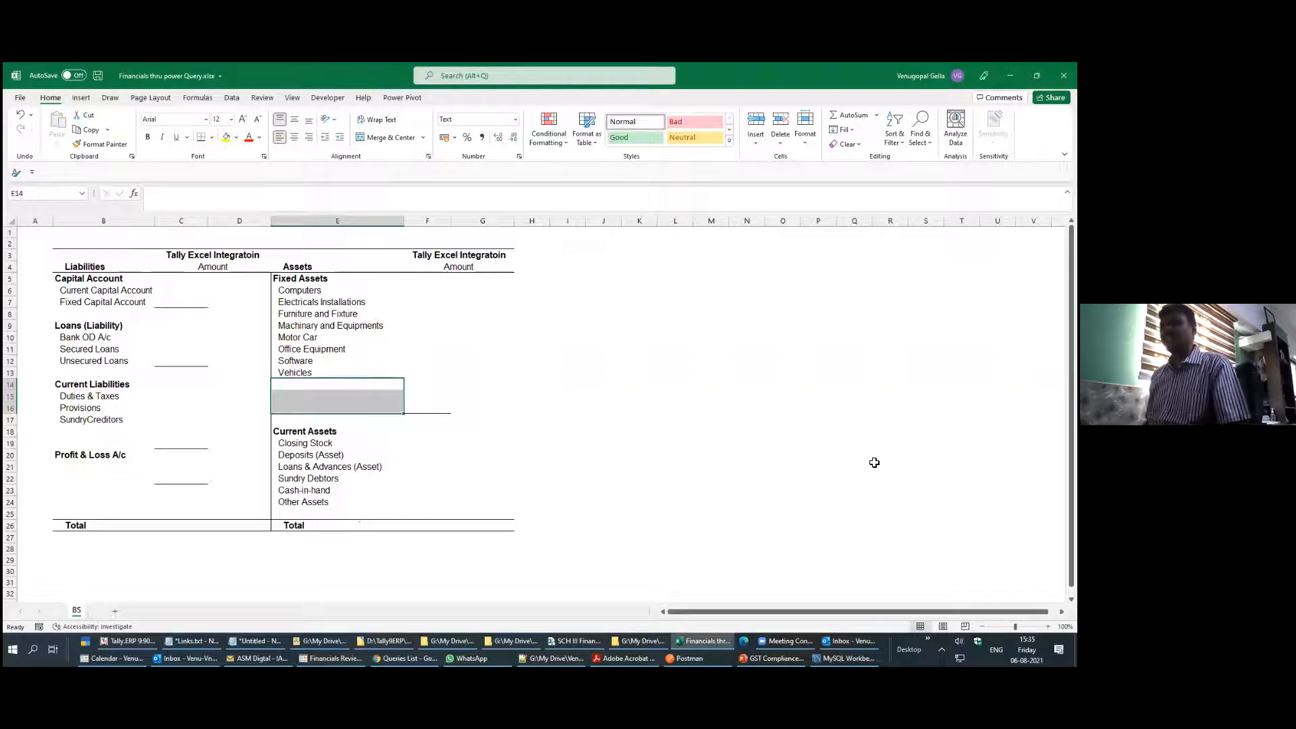
pyautogui.press('Up')
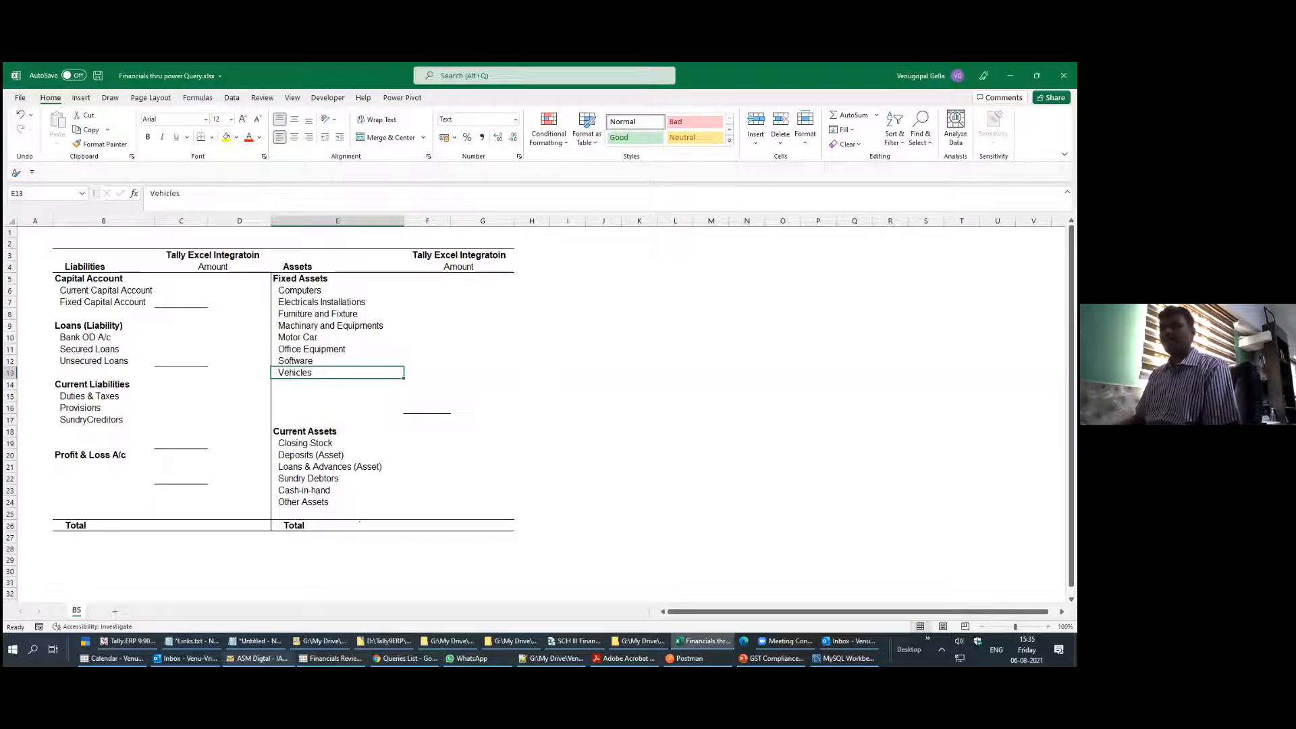
# Switch to Tally and exit the Cash/Bank Summary back to the Gateway of Tally
pyautogui.click(145, 643)
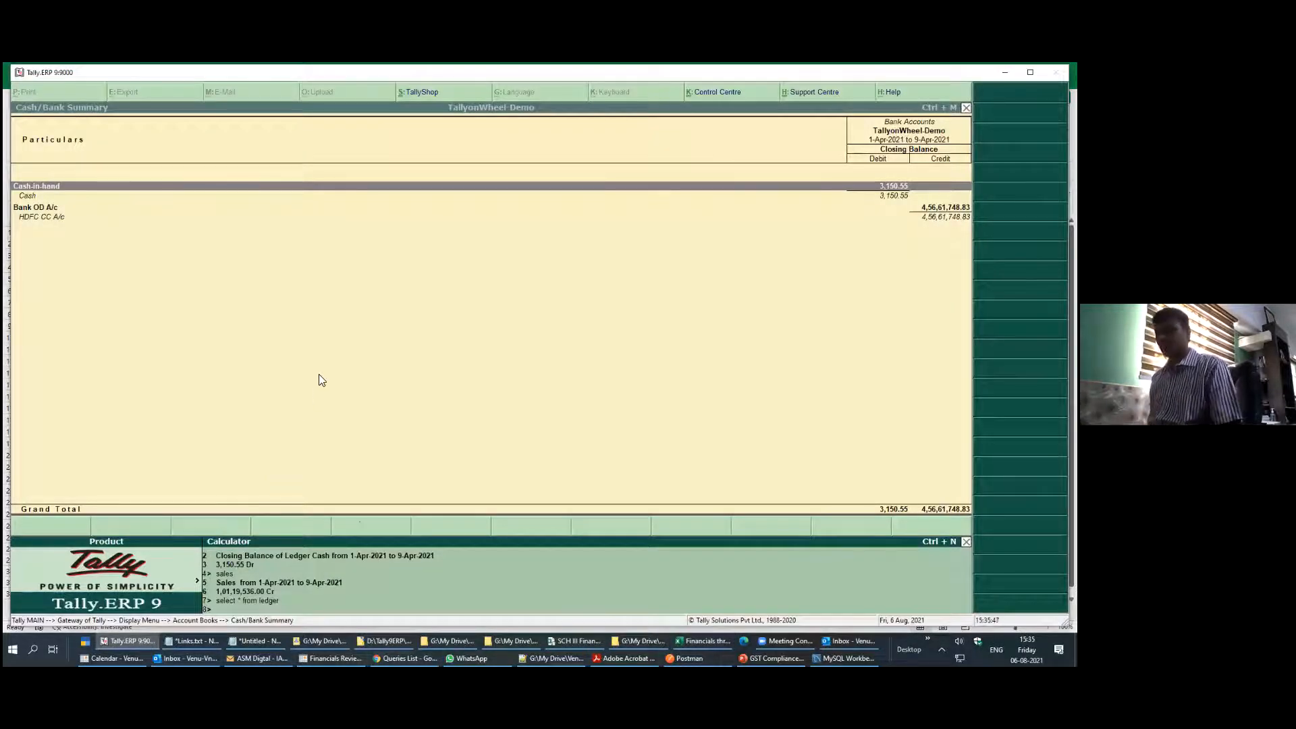
pyautogui.press('Escape')
pyautogui.press('Escape')
pyautogui.press('Escape')
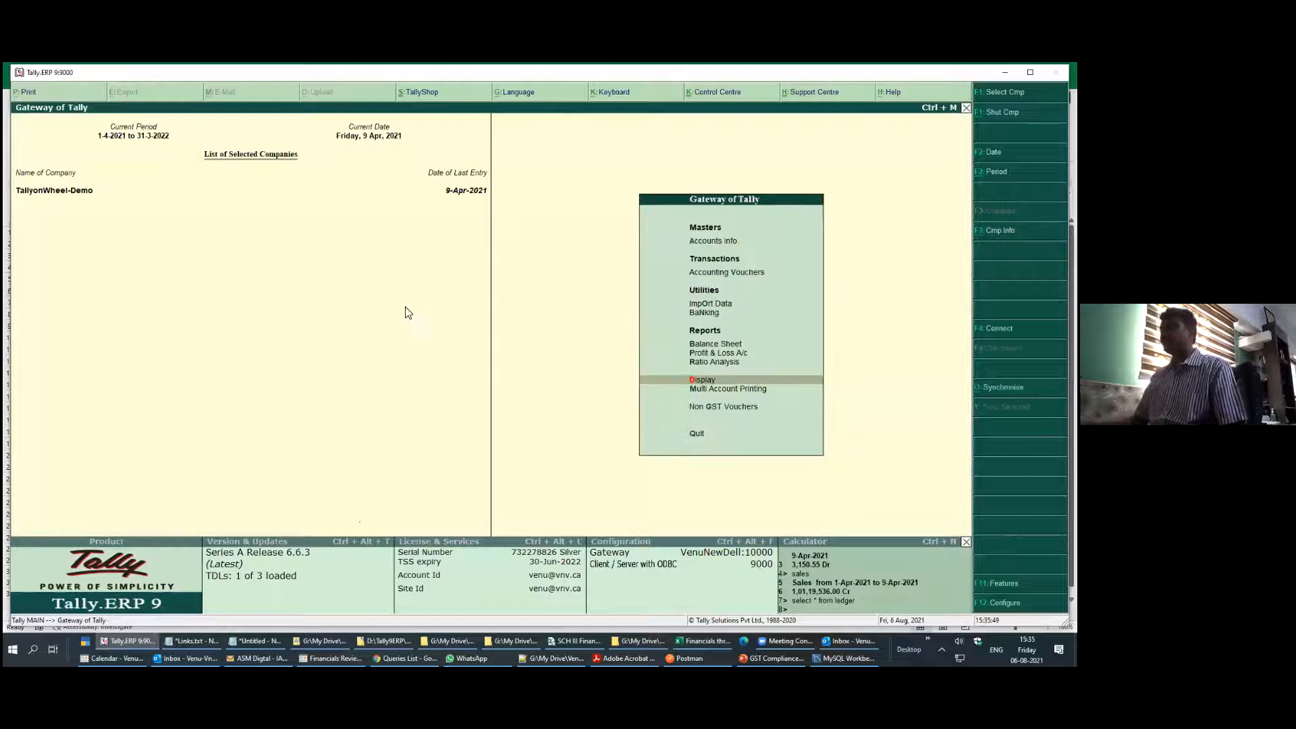
# Open the Display Menu from the Gateway of Tally
pyautogui.click(804, 194)
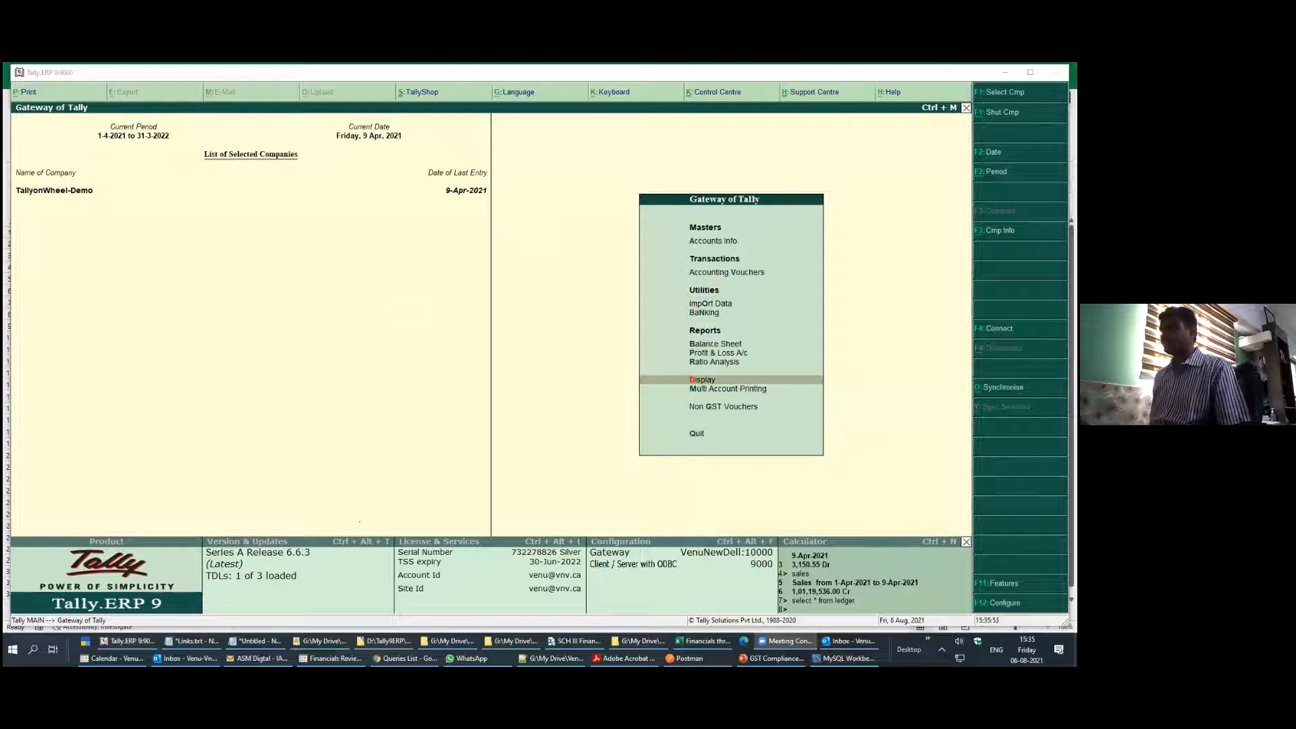
pyautogui.hotkey('alt', 'Tab')
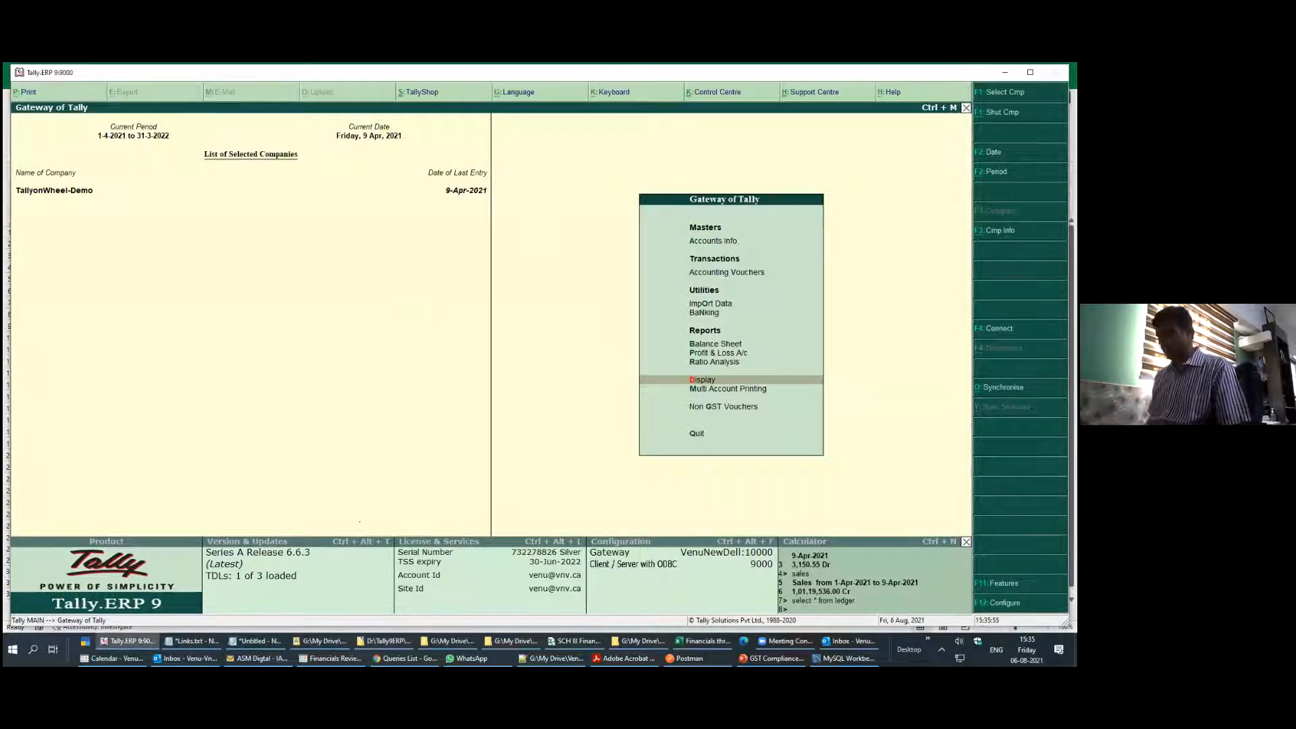
pyautogui.press('Up')
pyautogui.press('Down')
pyautogui.press('Return')
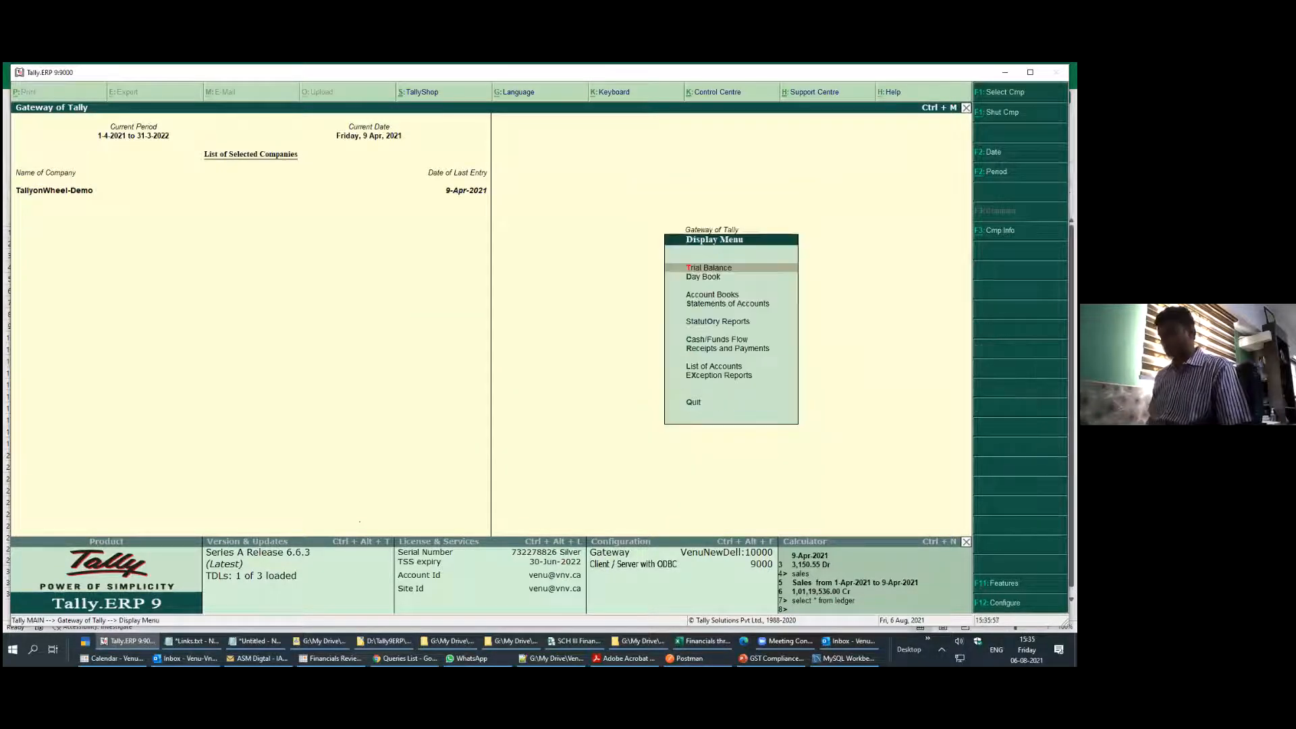
pyautogui.press('Return')
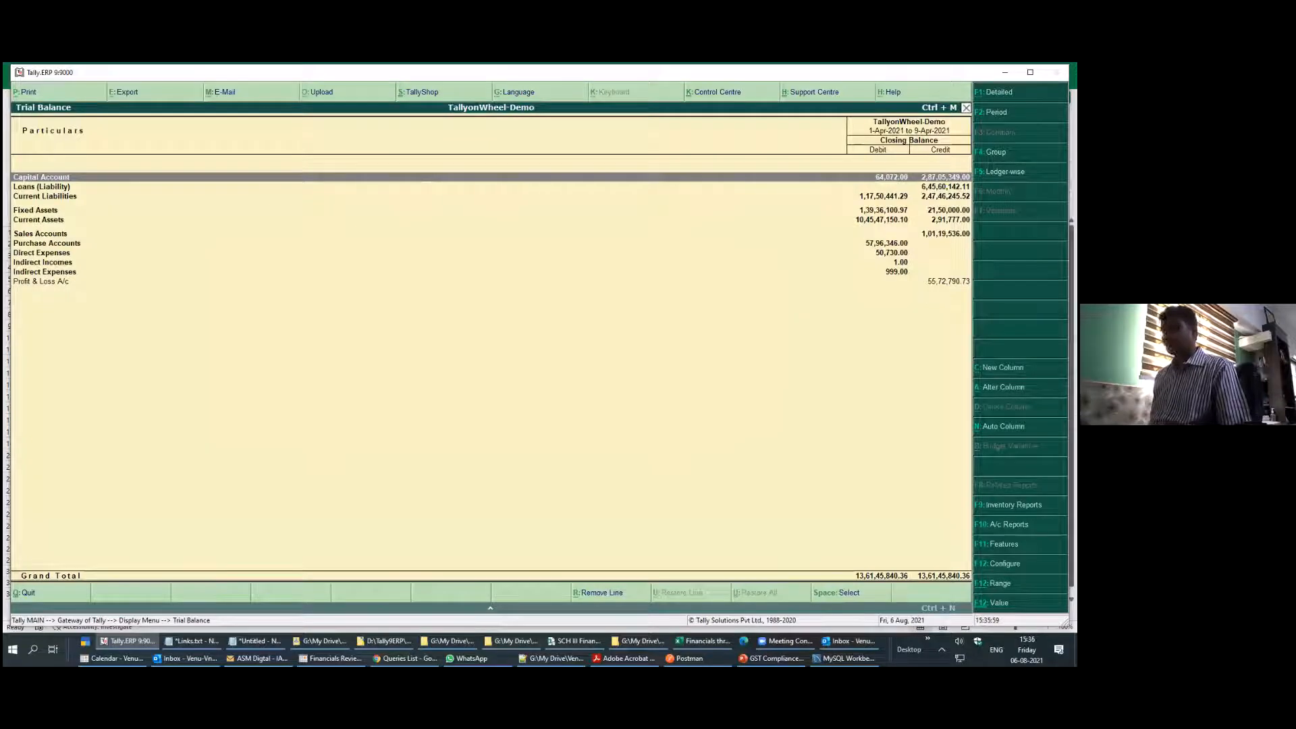
pyautogui.hotkey('alt', 'e')
pyautogui.press('n')
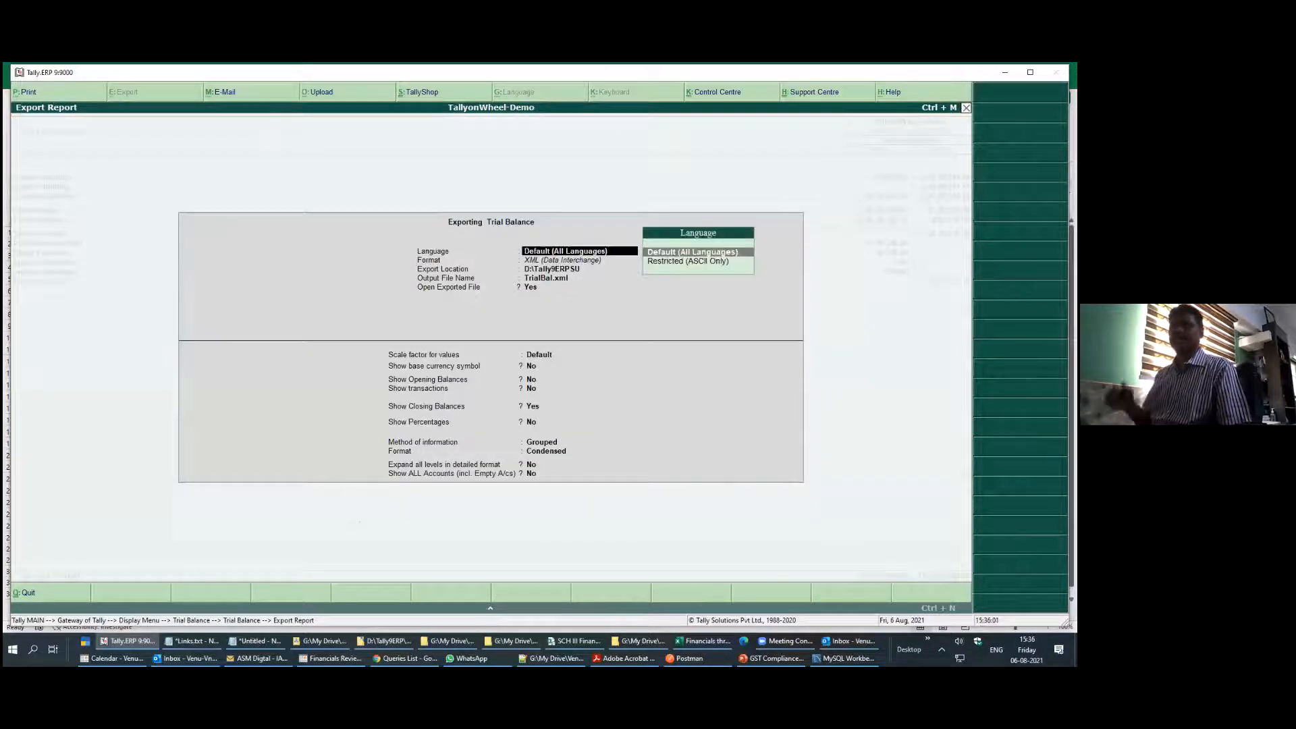
pyautogui.press('Escape')
pyautogui.press('Escape')
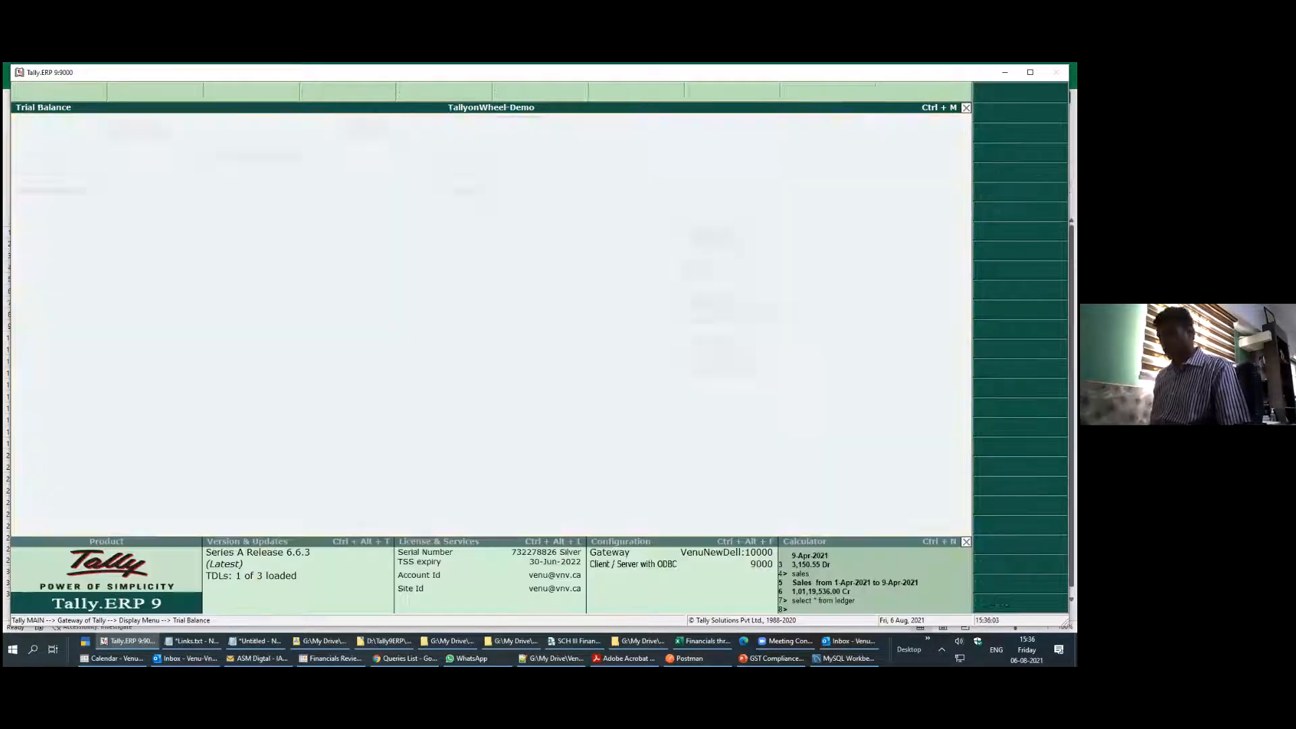
# Open the Balance Sheet from the Gateway of Tally and look over its liabilities and assets
pyautogui.press('Escape')
pyautogui.press('b')
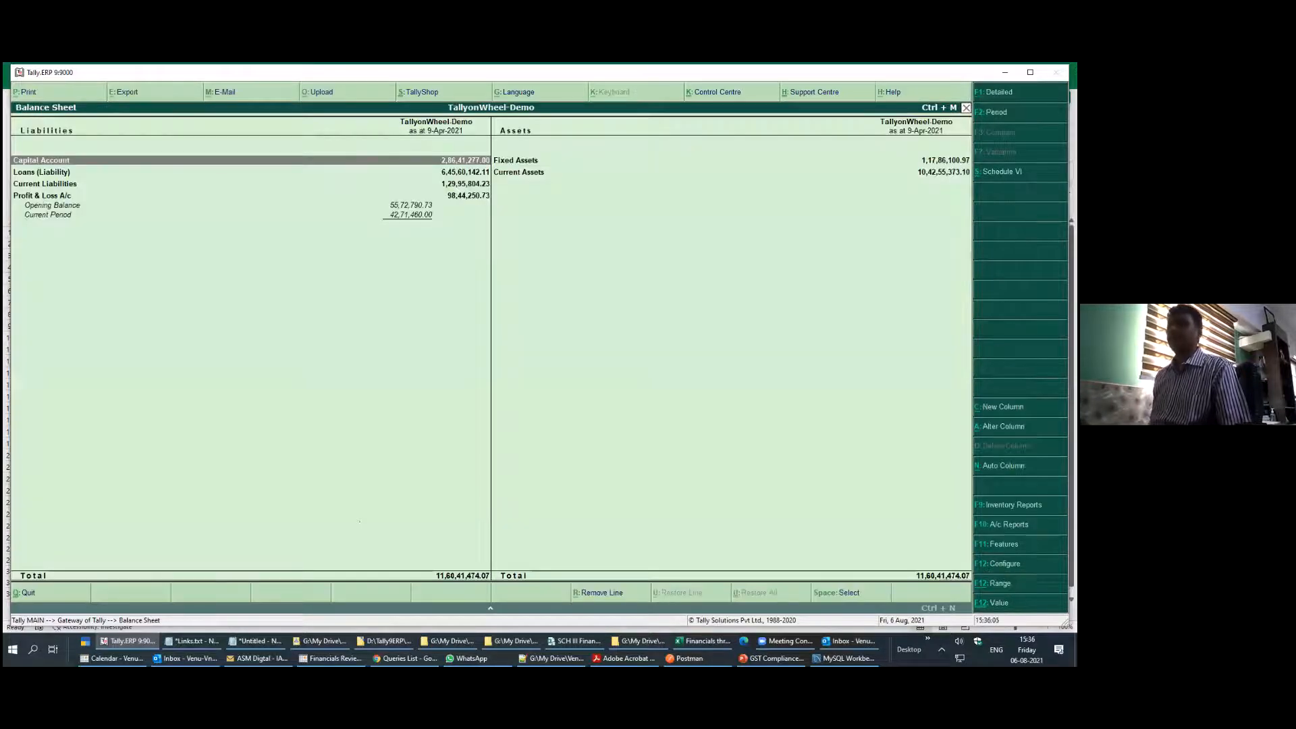
pyautogui.press('Right')
pyautogui.press('Down')
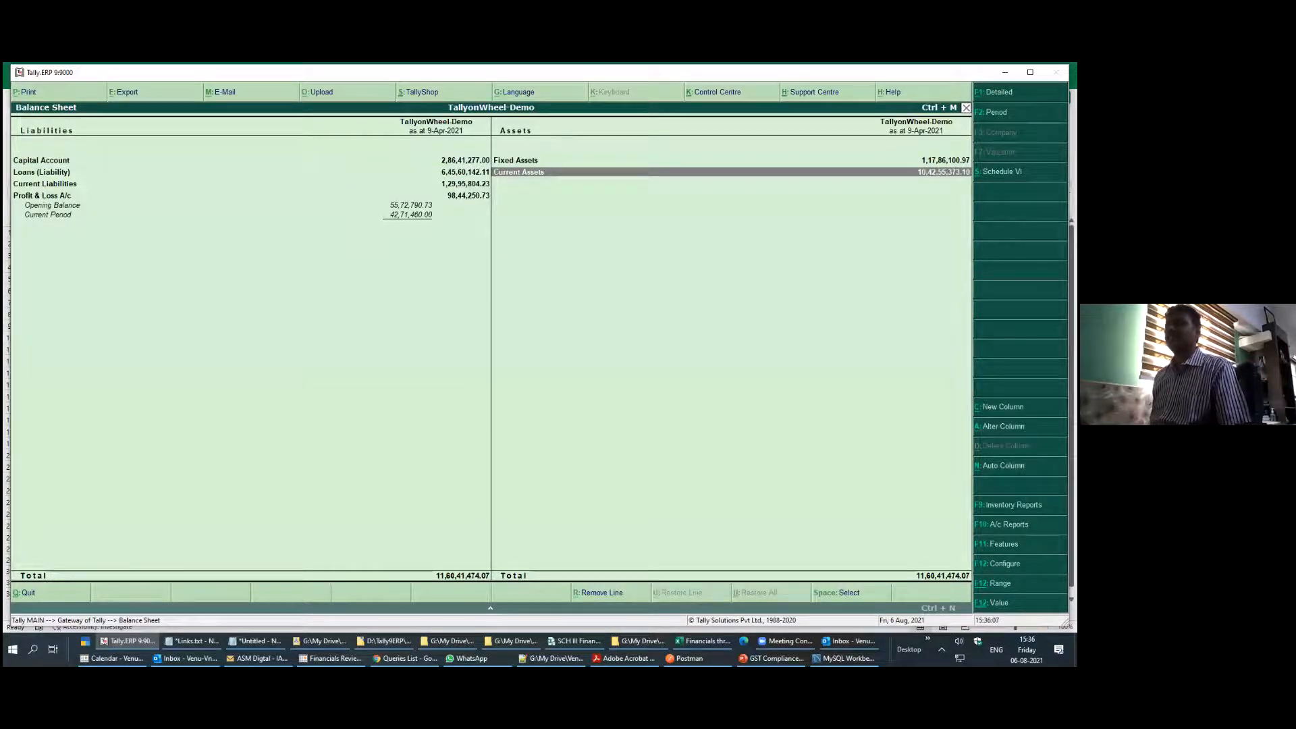
pyautogui.press('Left')
pyautogui.press('Up')
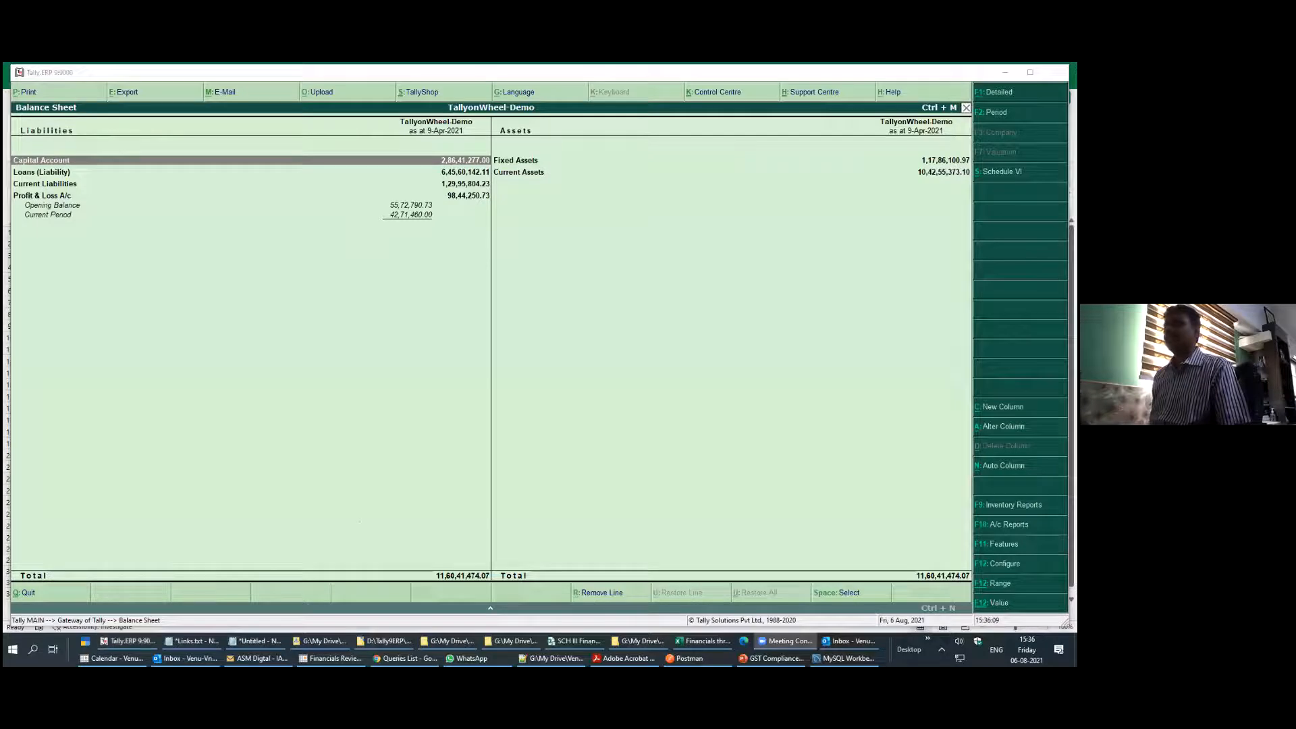
# Switch to the Excel balance sheet and try to enter 286 as the Current Capital Account amount in C6
pyautogui.hotkey('alt', 'Tab')
pyautogui.press('Left')
pyautogui.press('Up')
pyautogui.press('Up')
pyautogui.press('Left')
pyautogui.press('Up')
pyautogui.press('Up')
pyautogui.press('Up')
pyautogui.press('Up')
pyautogui.write('286')
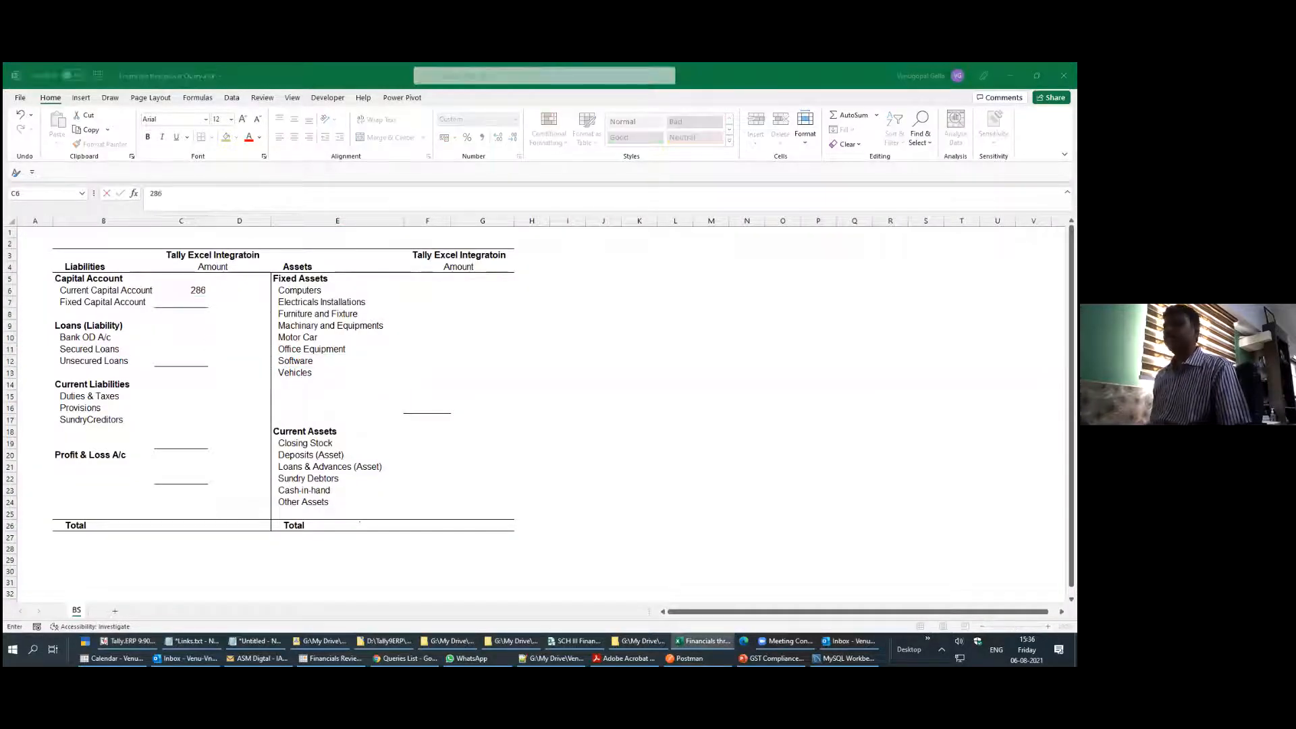
pyautogui.hotkey('alt', 'Tab')
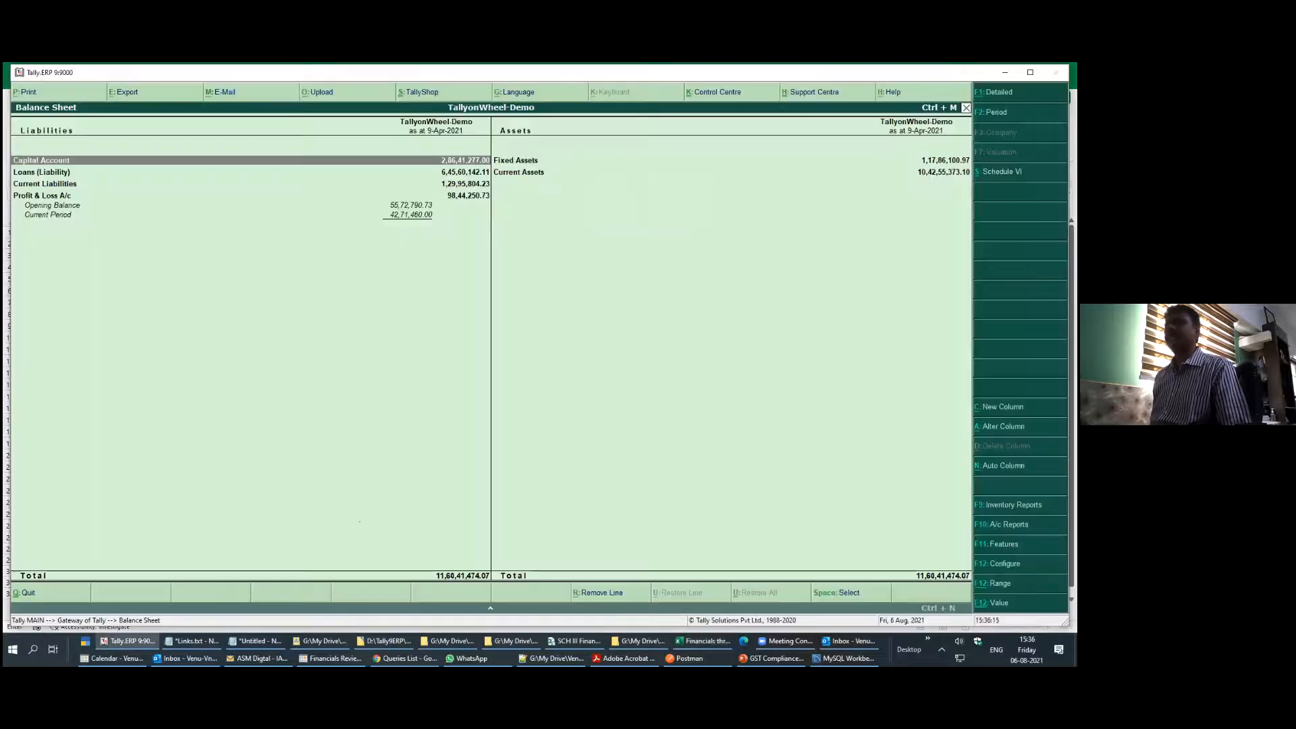
pyautogui.hotkey('alt', 'Tab')
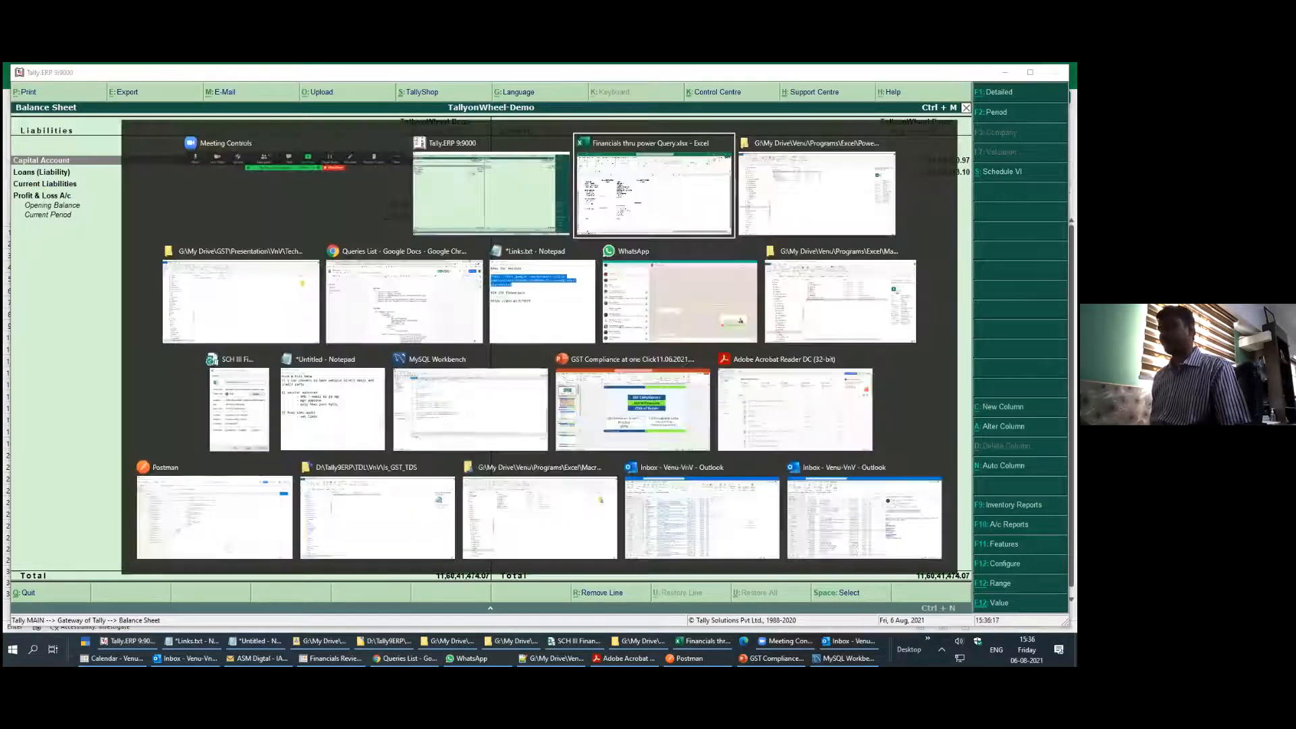
pyautogui.press('Escape')
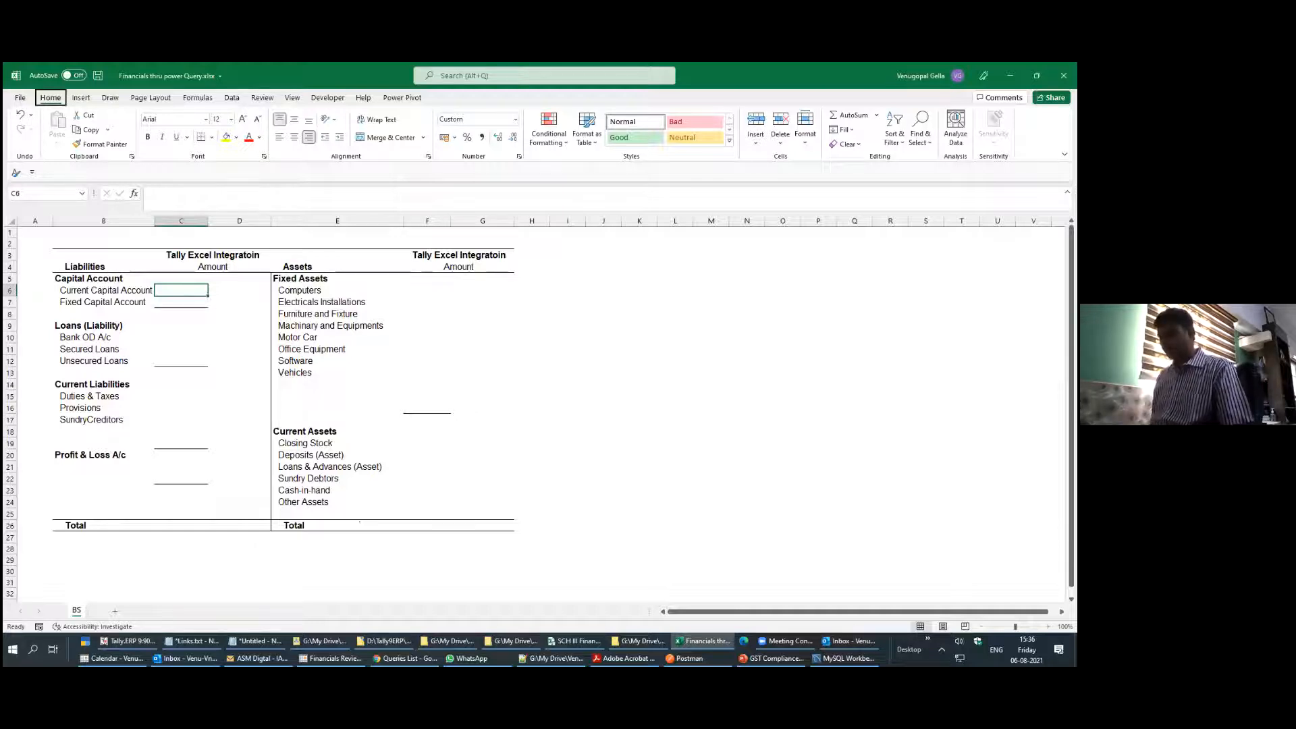
# Insert a new blank worksheet before the BS sheet
pyautogui.hotkey('shift', 'F11')
pyautogui.press('alt')
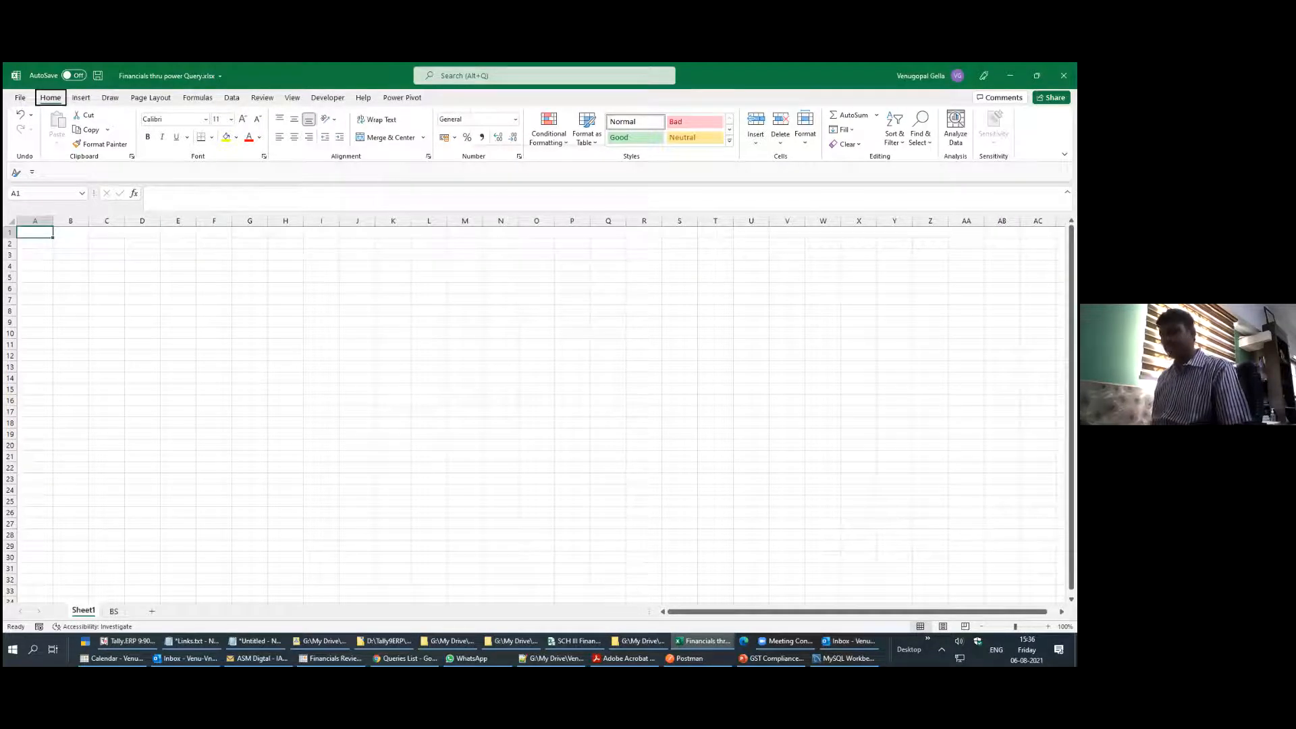
pyautogui.press('o')
pyautogui.press('h')
pyautogui.press('t')
pyautogui.press('Escape')
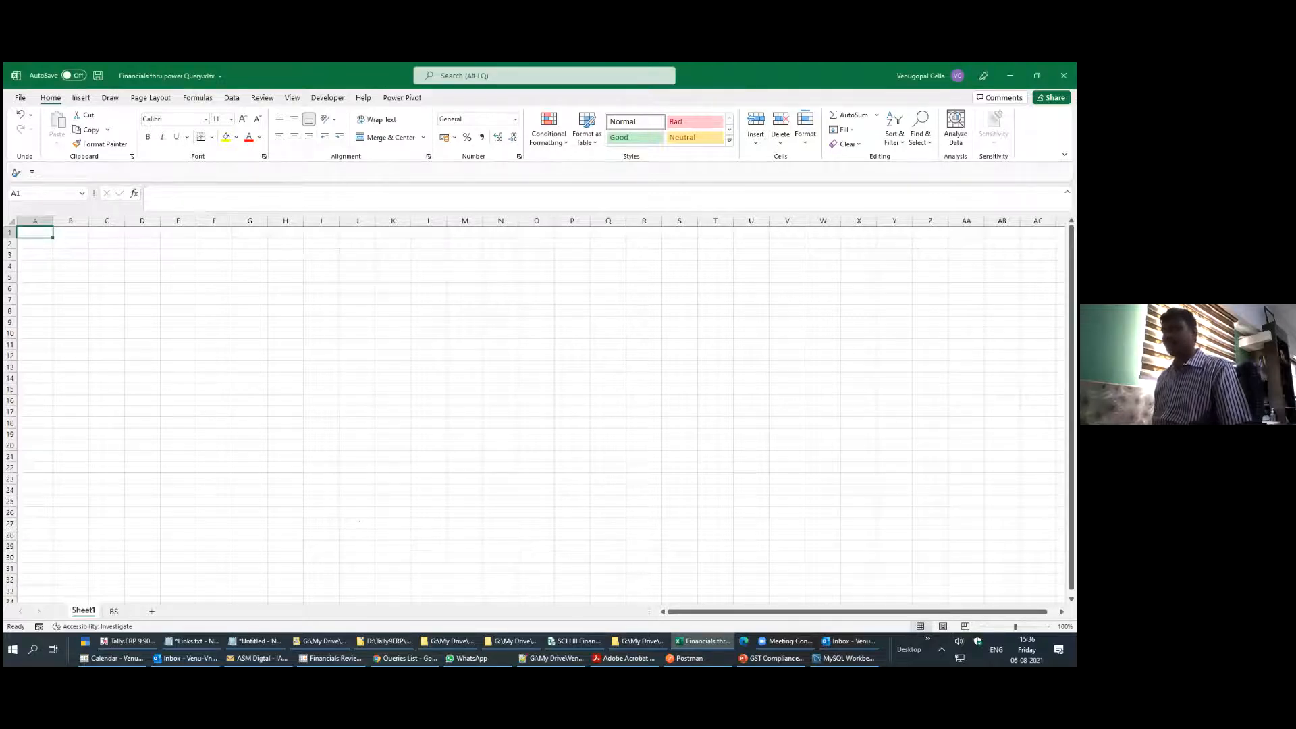
# Switch to Tally and display the Trial Balance in detailed, ledger-wise form
pyautogui.hotkey('alt', 'Tab')
pyautogui.press('Tab')
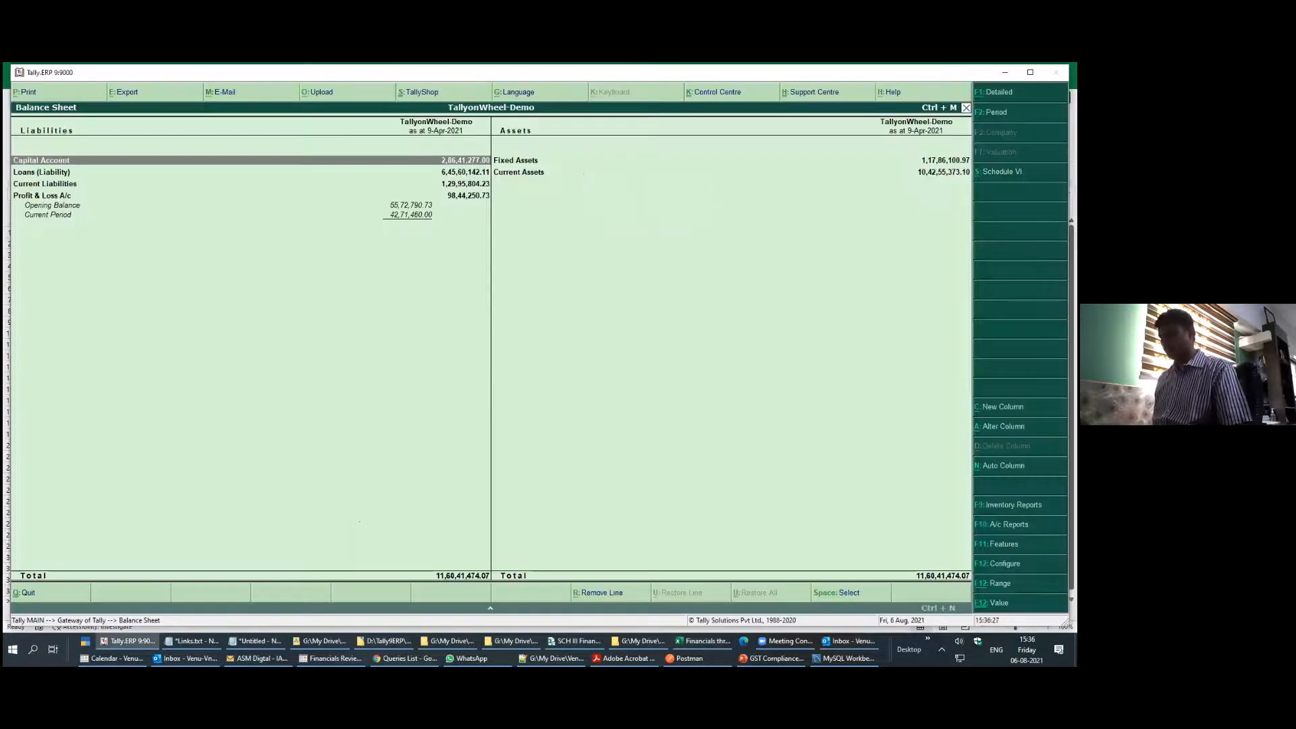
pyautogui.press('Escape')
pyautogui.press('d')
pyautogui.press('t')
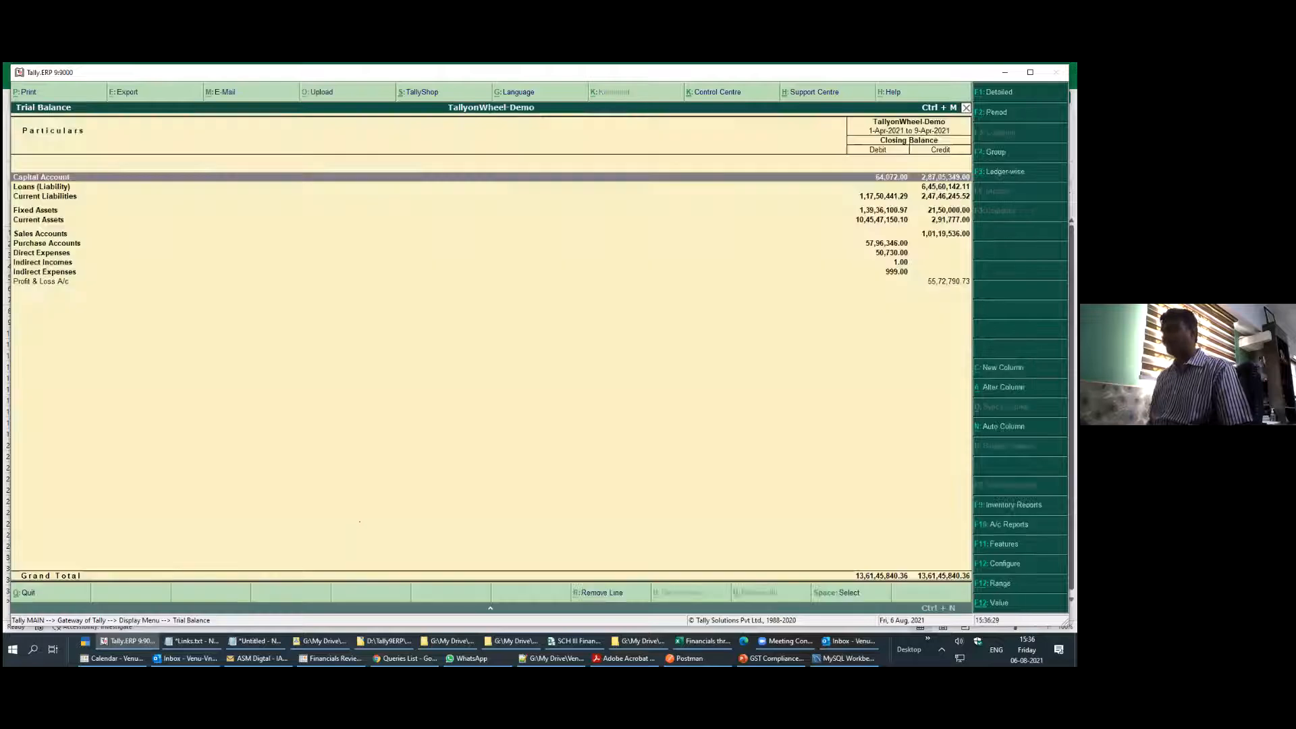
pyautogui.hotkey('alt', 'F1')
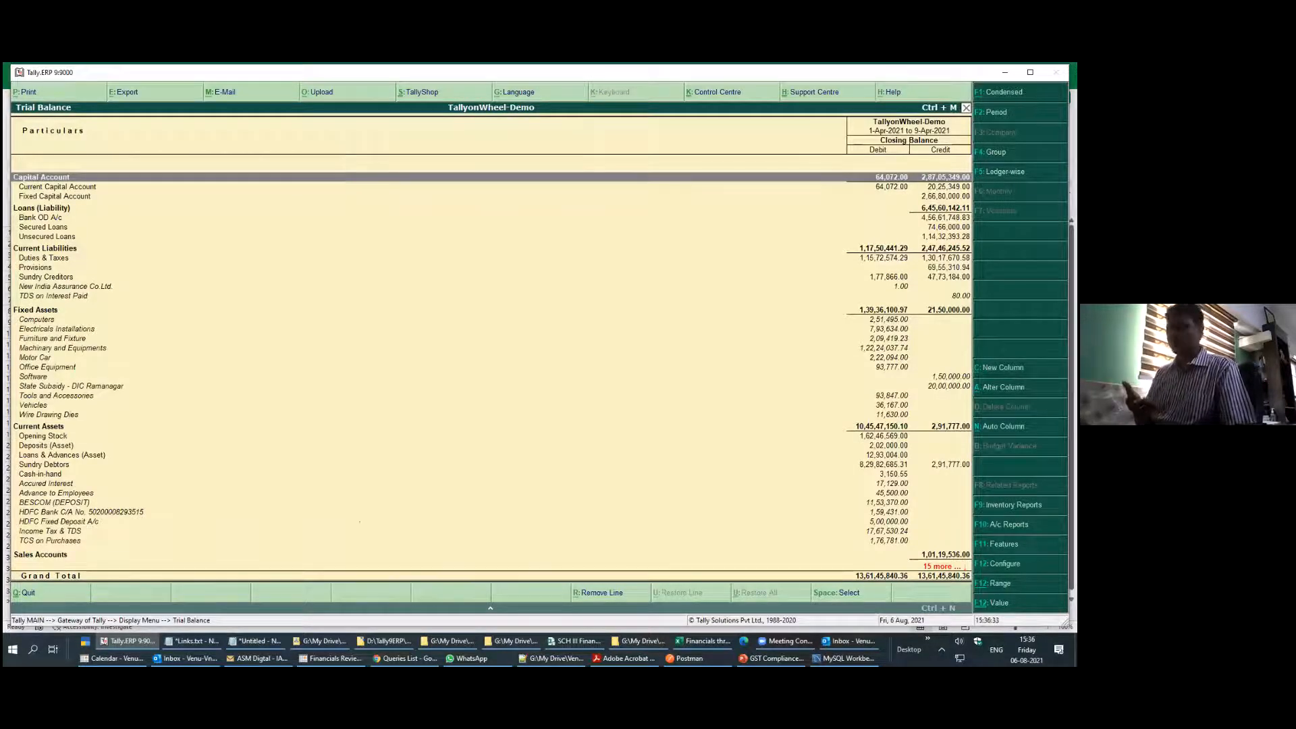
pyautogui.press('F5')
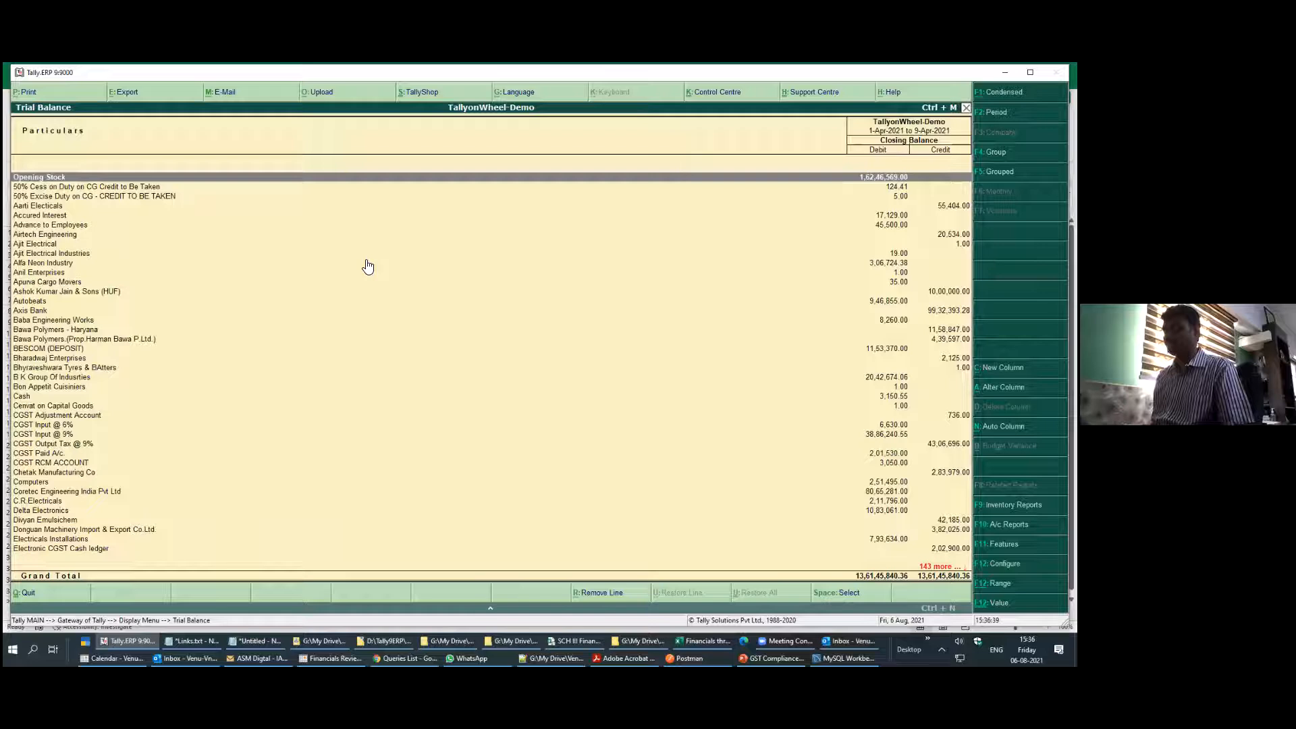
# Export the ledger-wise Trial Balance in Excel (Spreadsheet) format to TrialBal.xlsx
pyautogui.hotkey('alt', 'e')
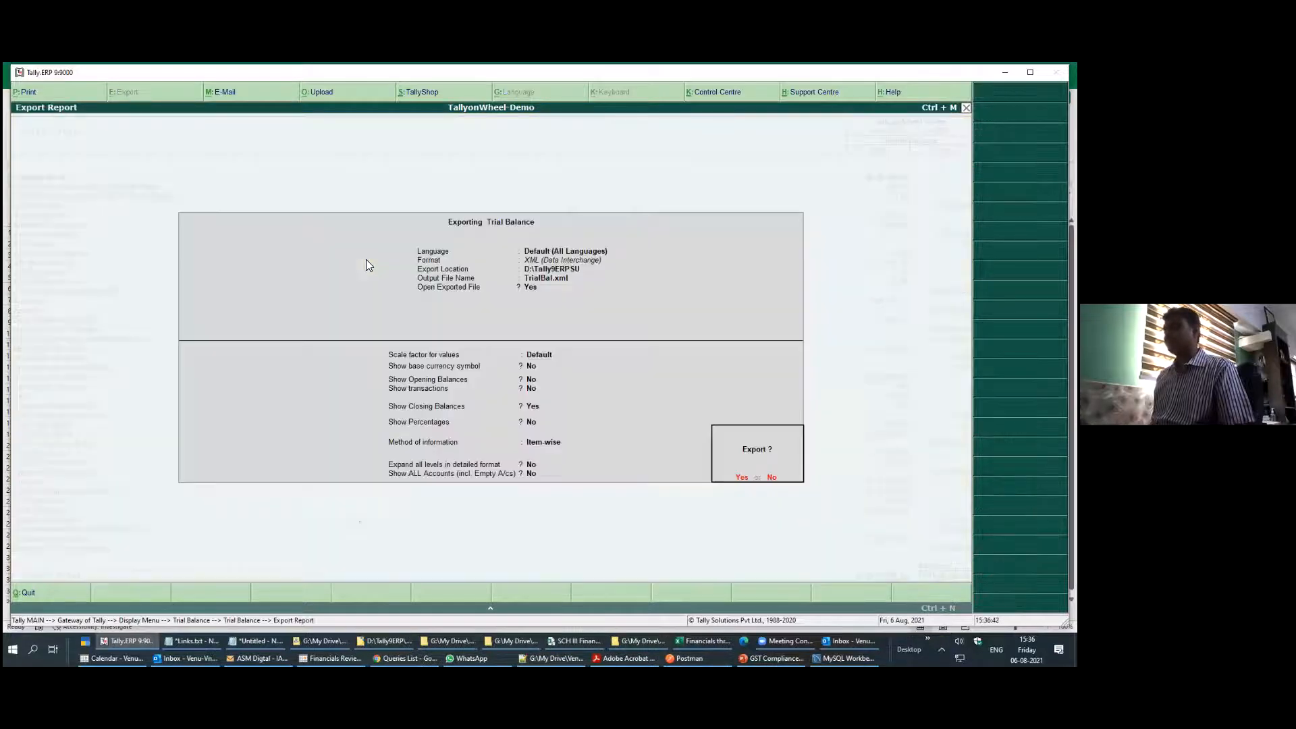
pyautogui.press('Up')
pyautogui.press('Up')
pyautogui.press('Up')
pyautogui.press('Up')
pyautogui.press('Return')
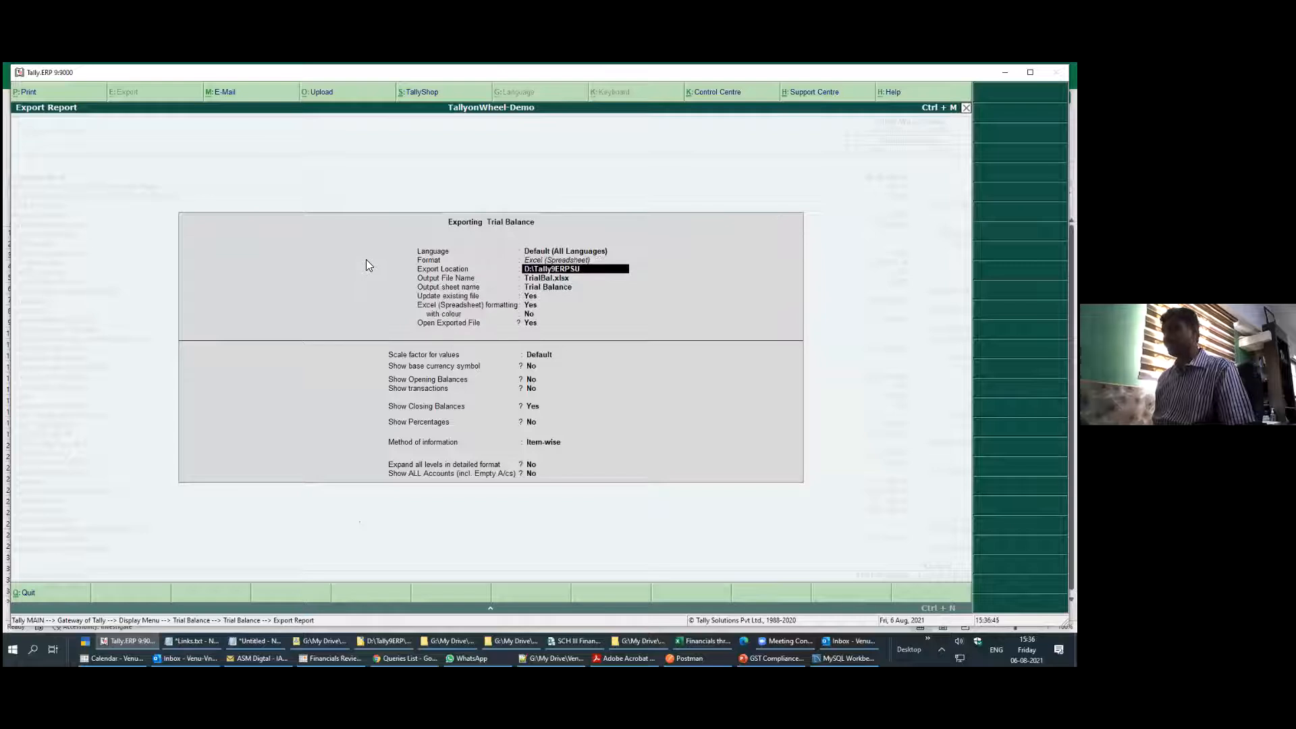
pyautogui.hotkey('ctrl', 'a')
pyautogui.press('Return')
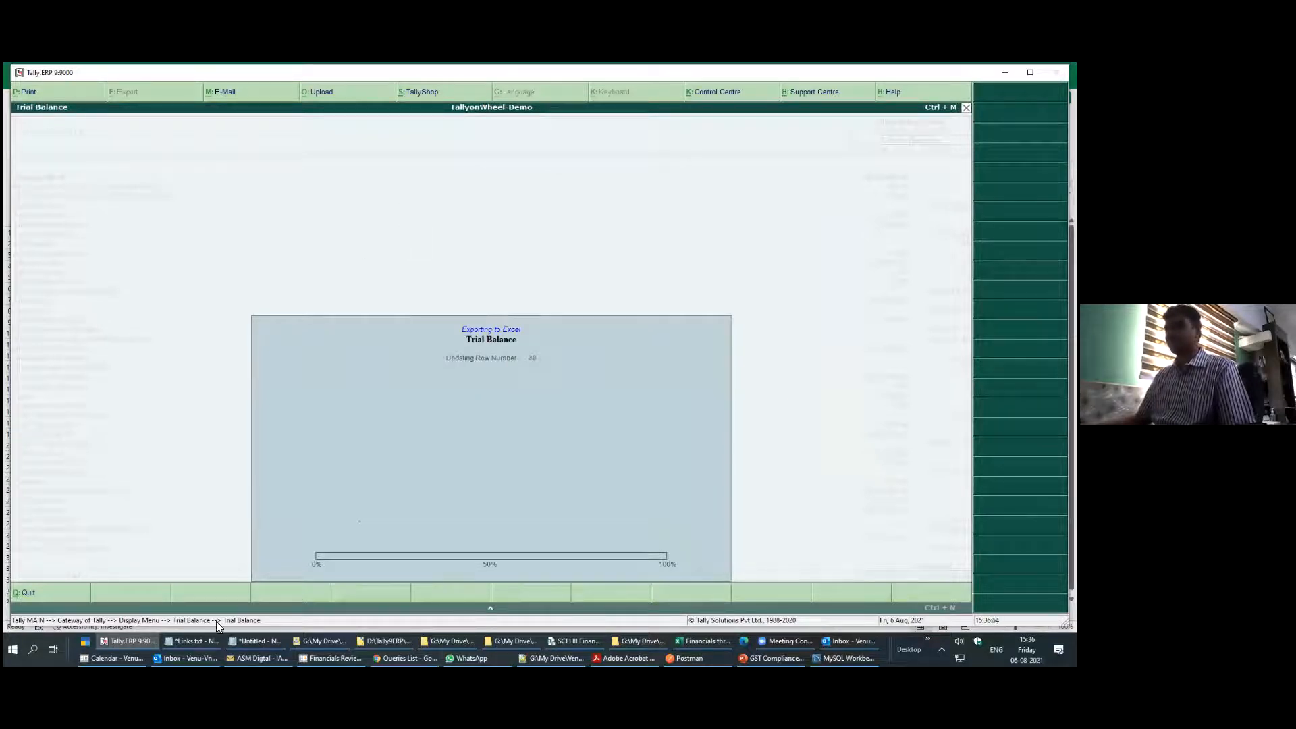
# Switch to the exported TrialBal.xlsx workbook in Excel
pyautogui.moveTo(703, 647)
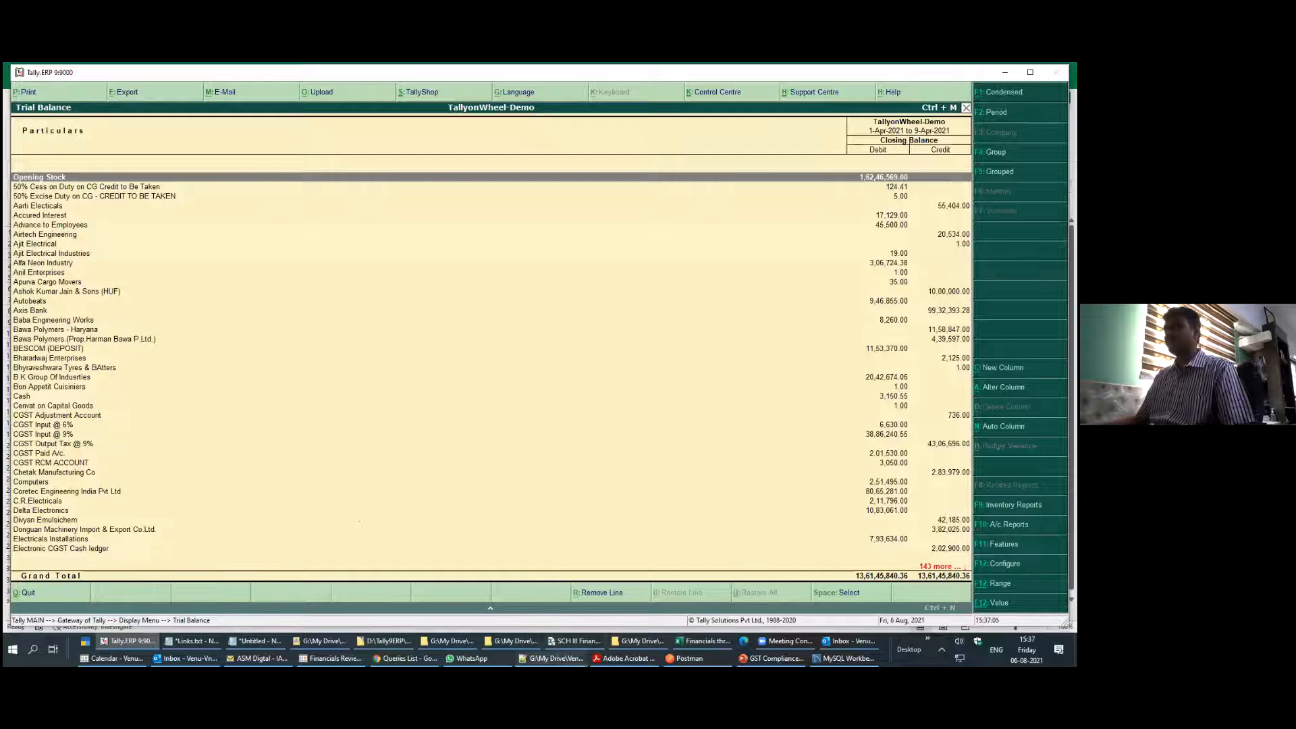
pyautogui.click(573, 641)
pyautogui.click(825, 617)
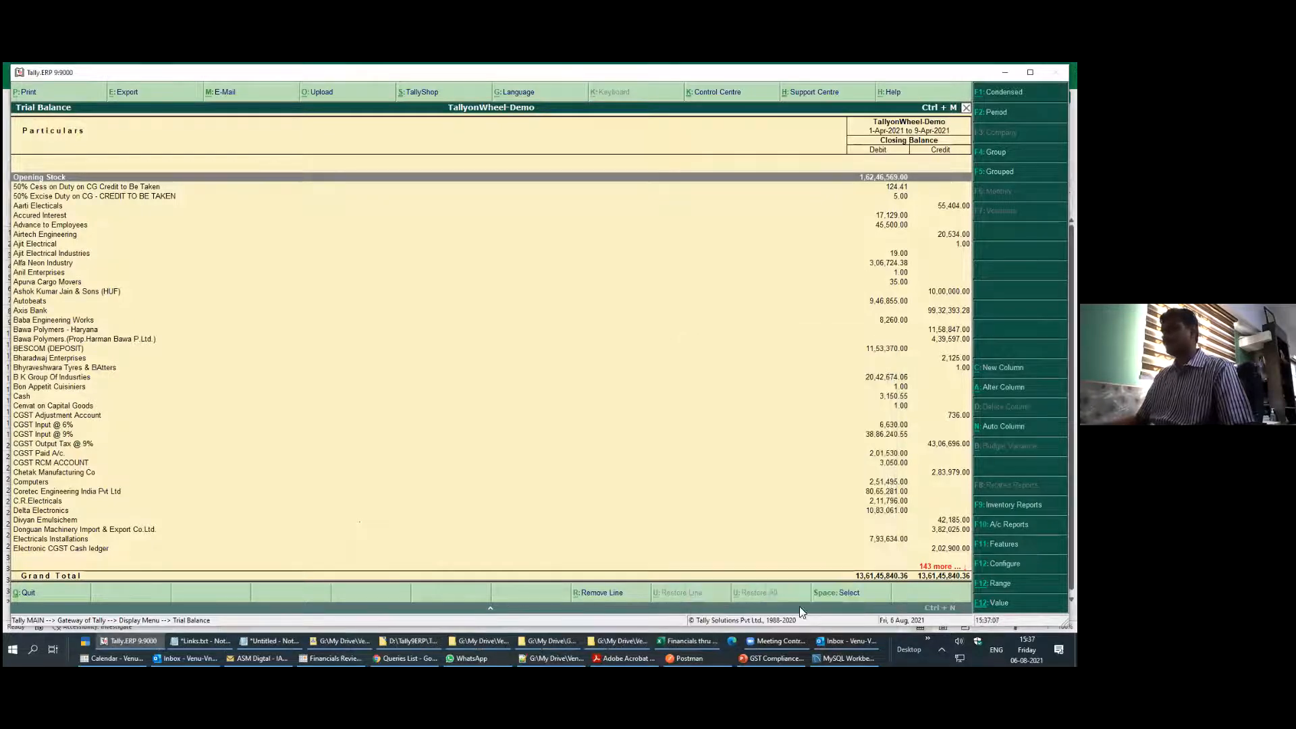
pyautogui.click(500, 437)
pyautogui.click(688, 641)
pyautogui.click(259, 311)
pyautogui.click(702, 641)
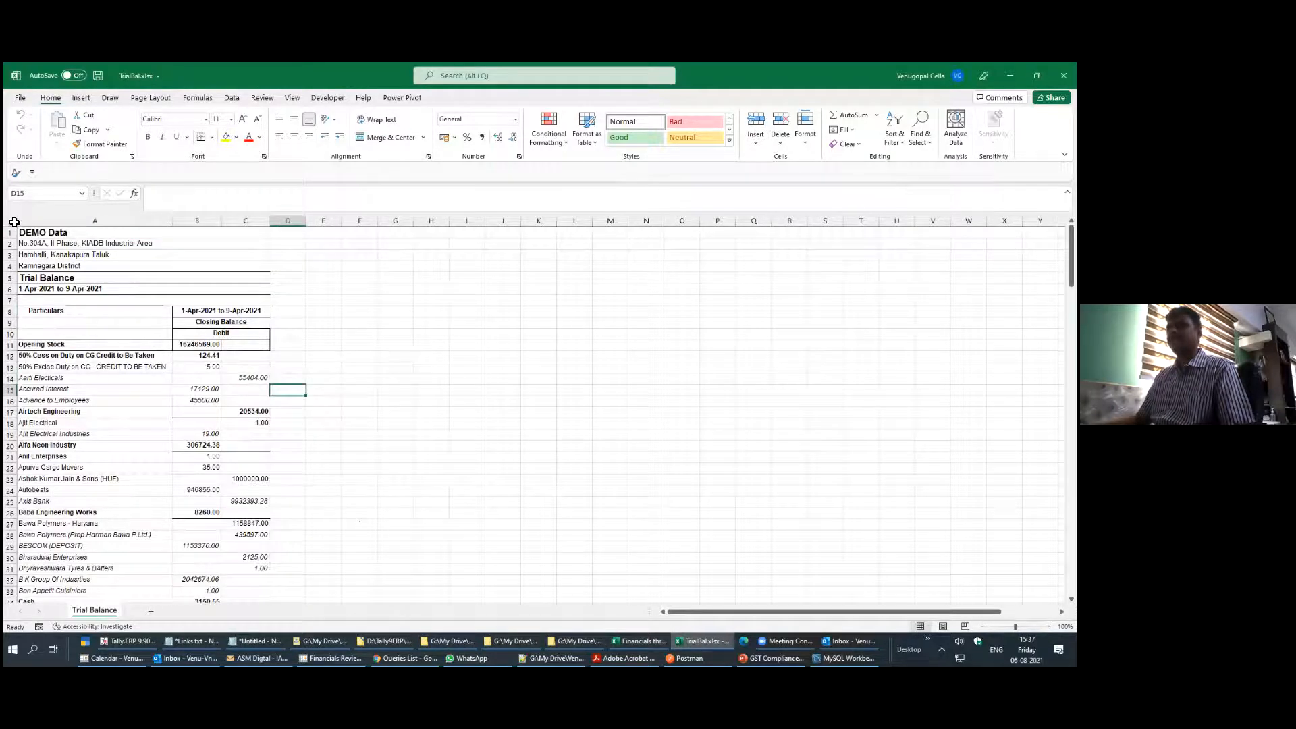
# Copy the trial balance data from TrialBal.xlsx into Sheet1 of the Financials thru power Query workbook
pyautogui.click(12, 222)
pyautogui.hotkey('ctrl', 'c')
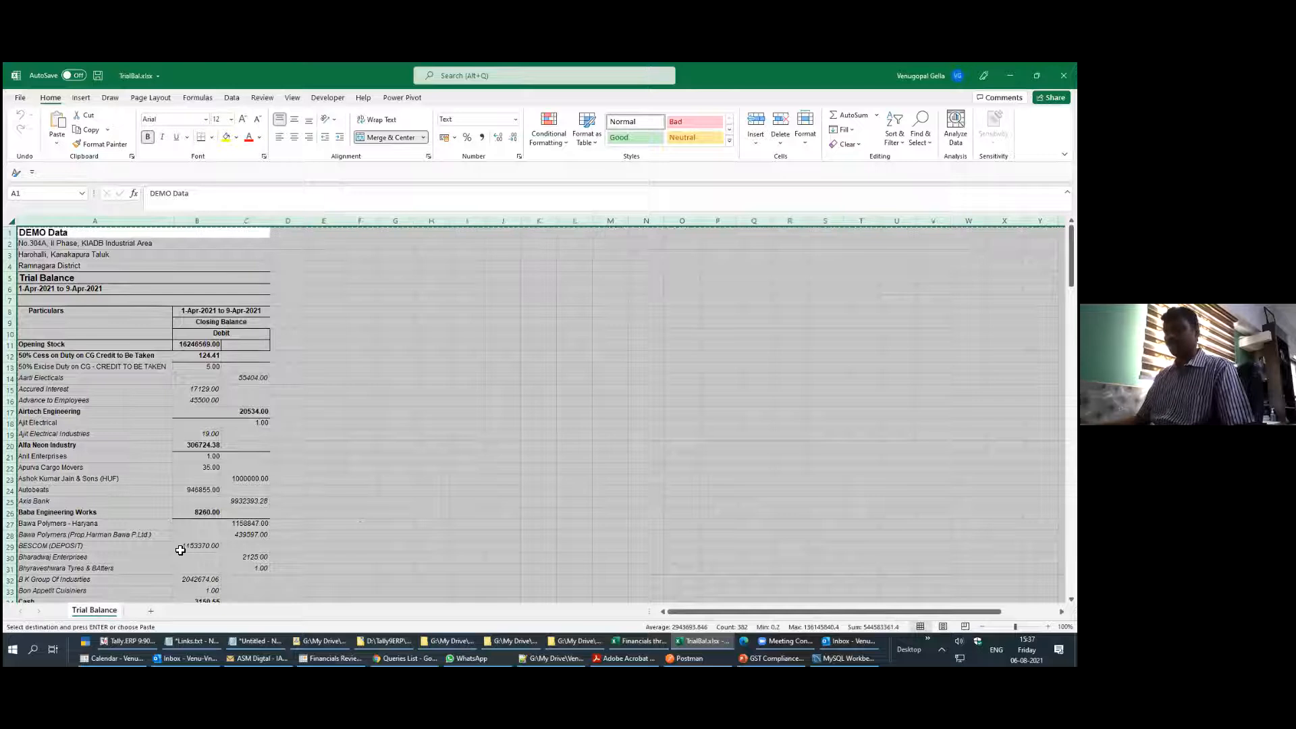
pyautogui.hotkey('alt', 'Tab')
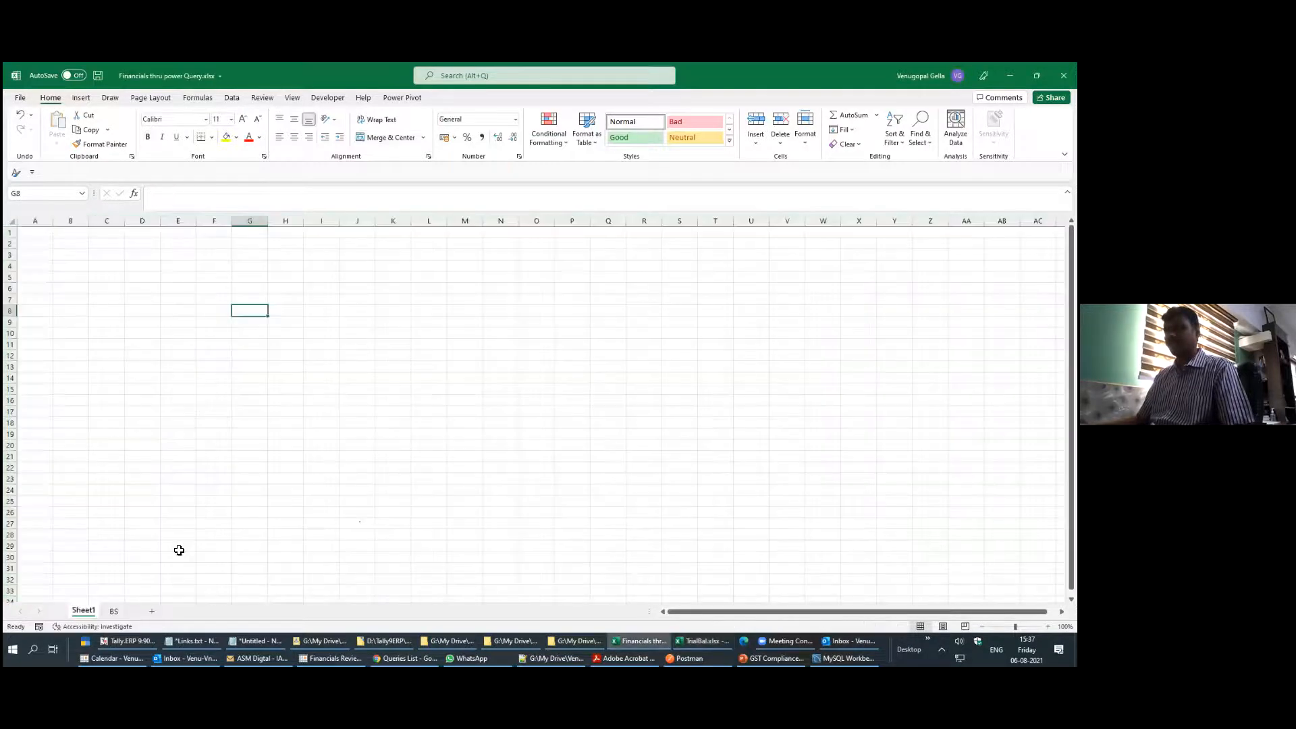
pyautogui.click(12, 222)
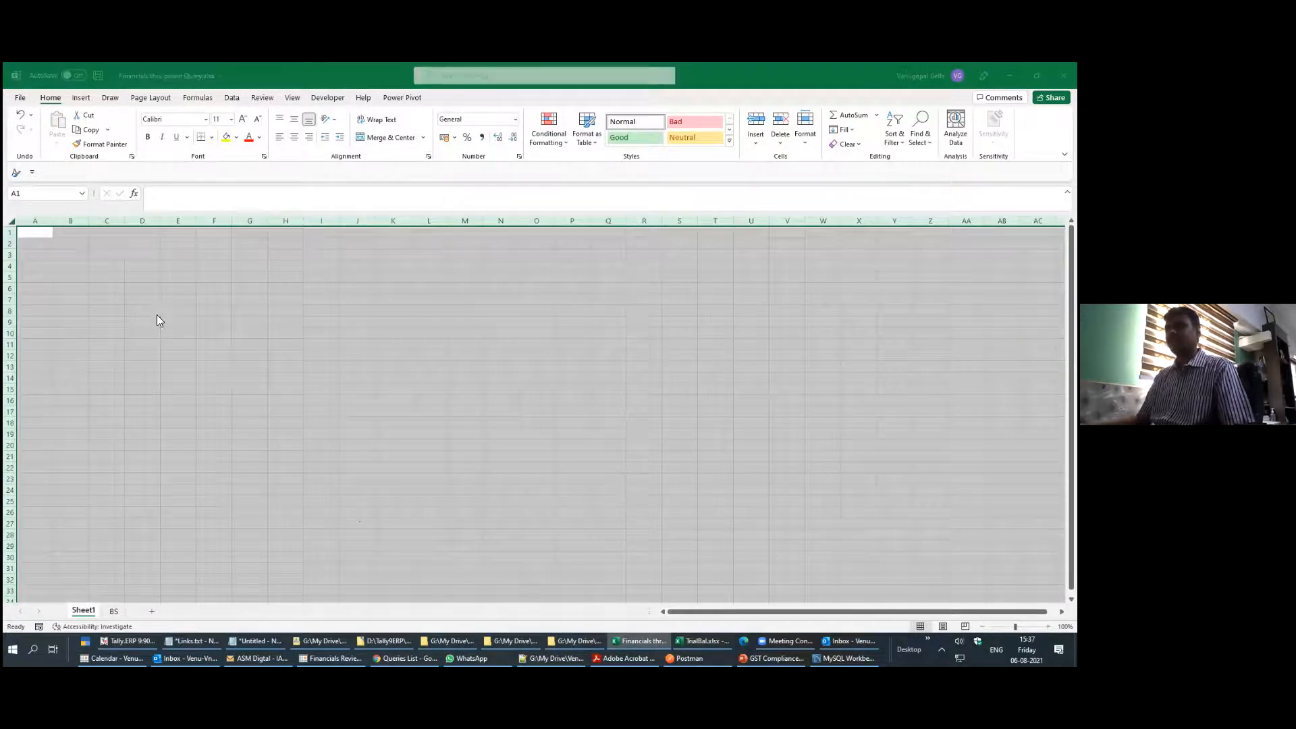
pyautogui.hotkey('alt', 'Tab')
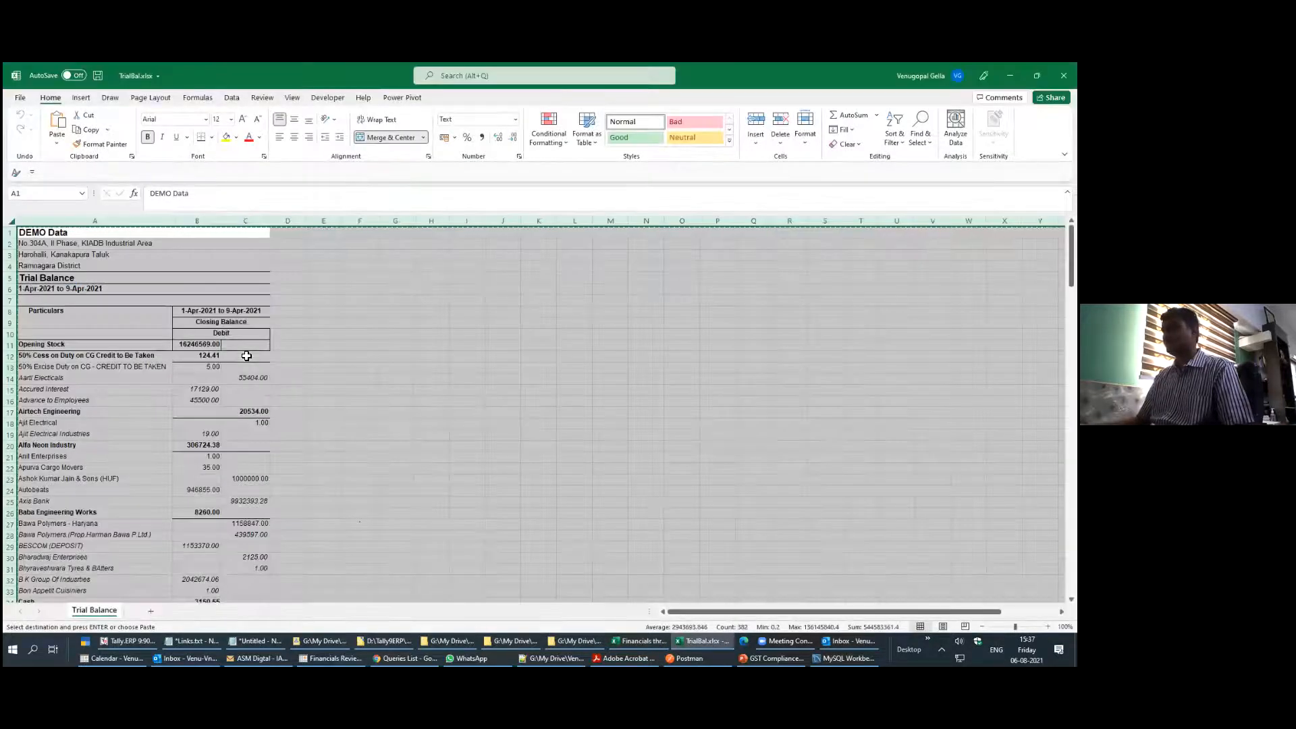
pyautogui.moveTo(95, 222); pyautogui.dragTo(235, 225)
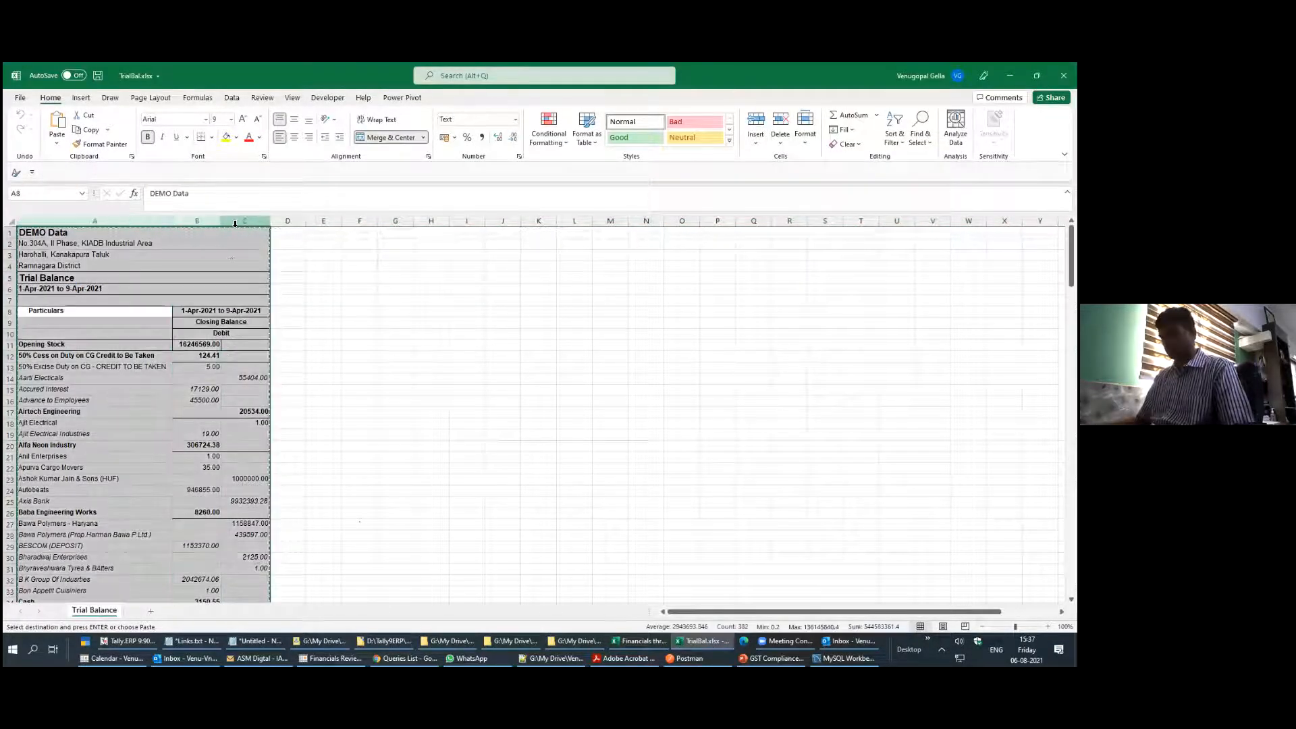
pyautogui.hotkey('alt', 'Tab')
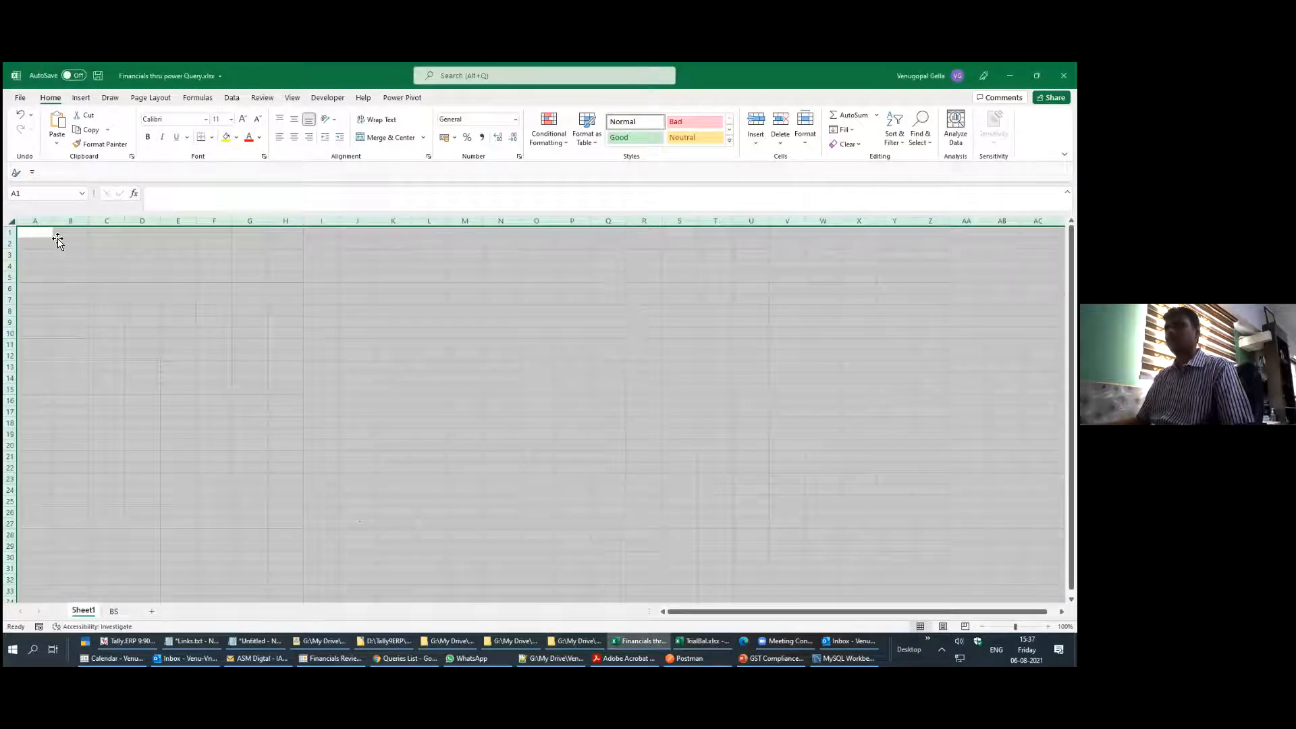
pyautogui.hotkey('ctrl', 'v')
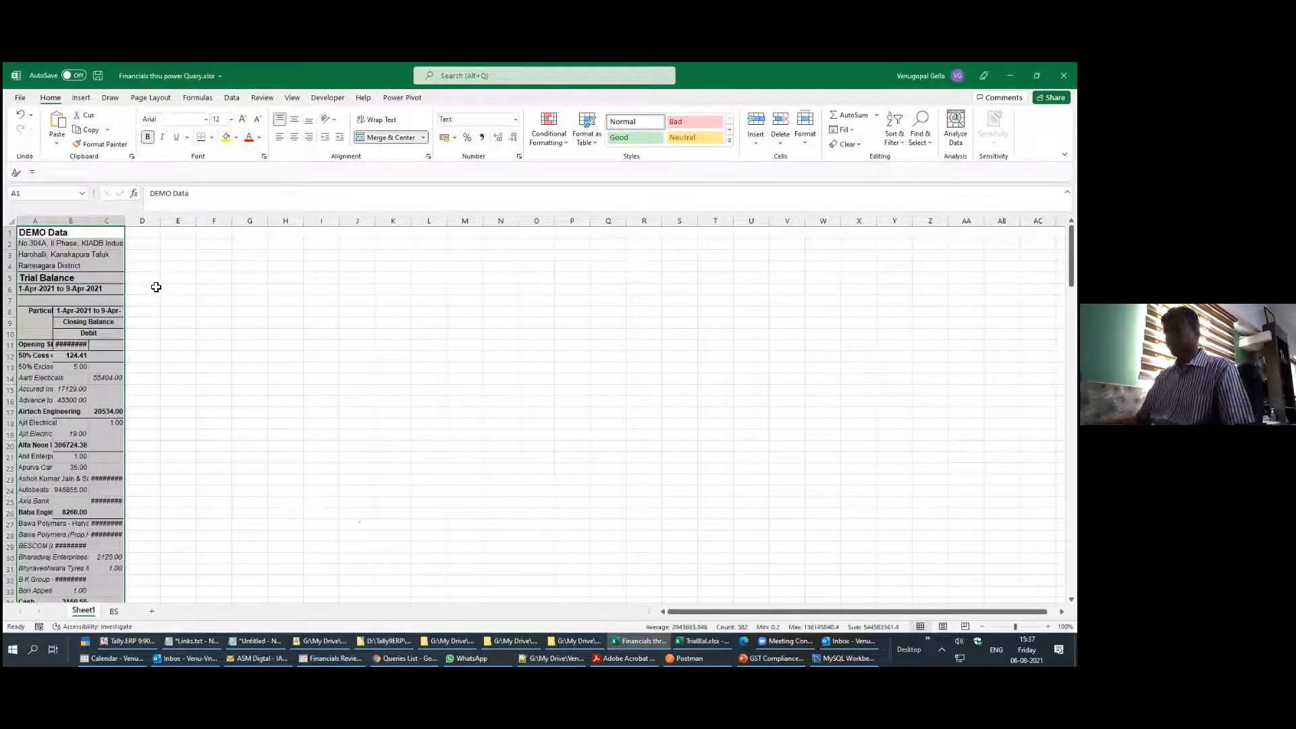
# Autofit the widths of columns A to C in Sheet1 and look through the pasted ledgers
pyautogui.hotkey('alt', 'o')
pyautogui.press('c')
pyautogui.press('a')
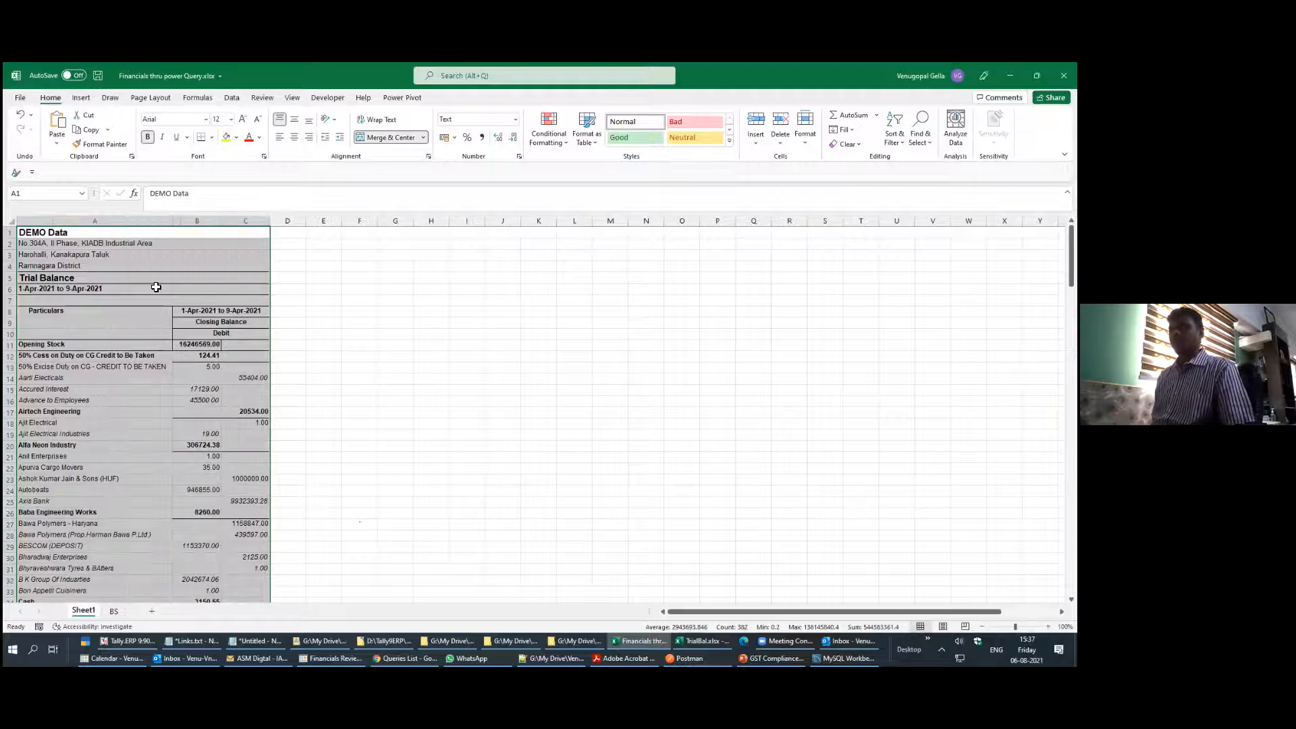
pyautogui.scroll(-12, 259, 378)
pyautogui.scroll(-17, 258, 379)
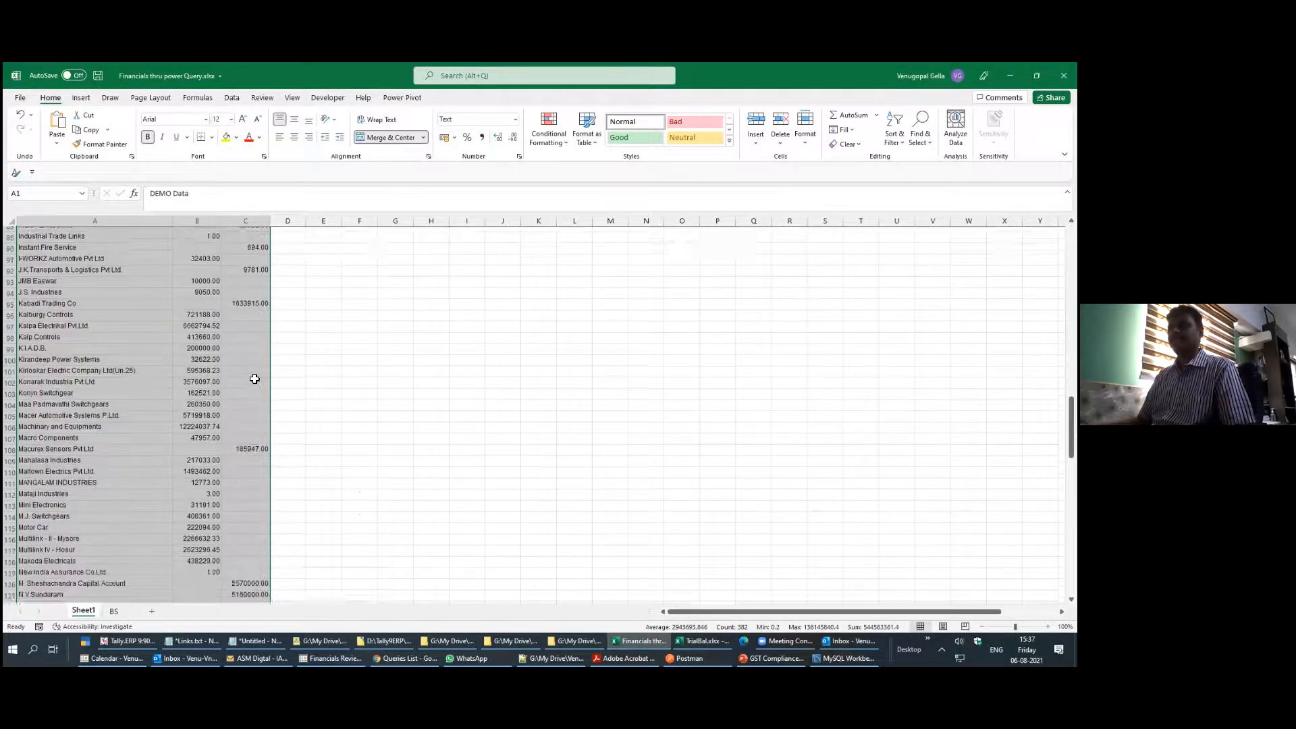
pyautogui.scroll(-3, 255, 378)
# Enter a formula for Current Capital Account in BS cell C6 that adds Sheet1 cells B103 and B105
pyautogui.click(114, 611)
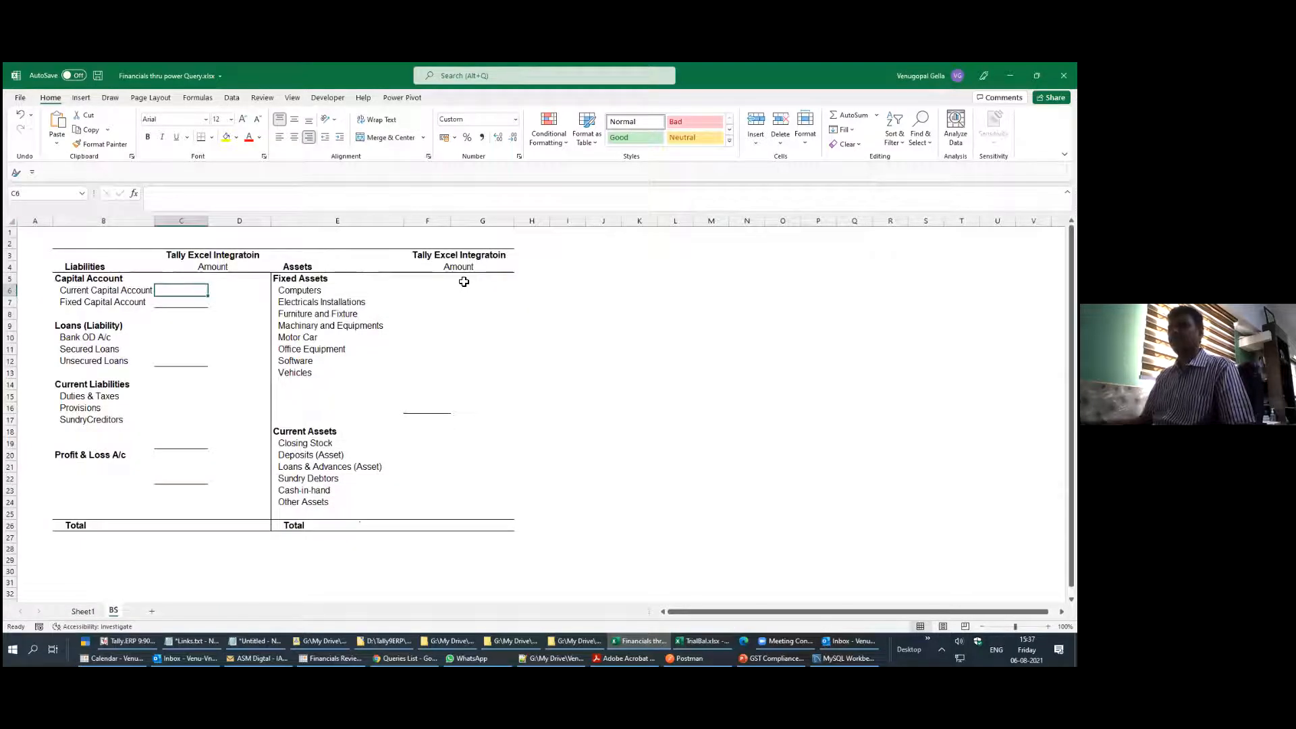
pyautogui.write('+')
pyautogui.hotkey('ctrl', 'pageup')
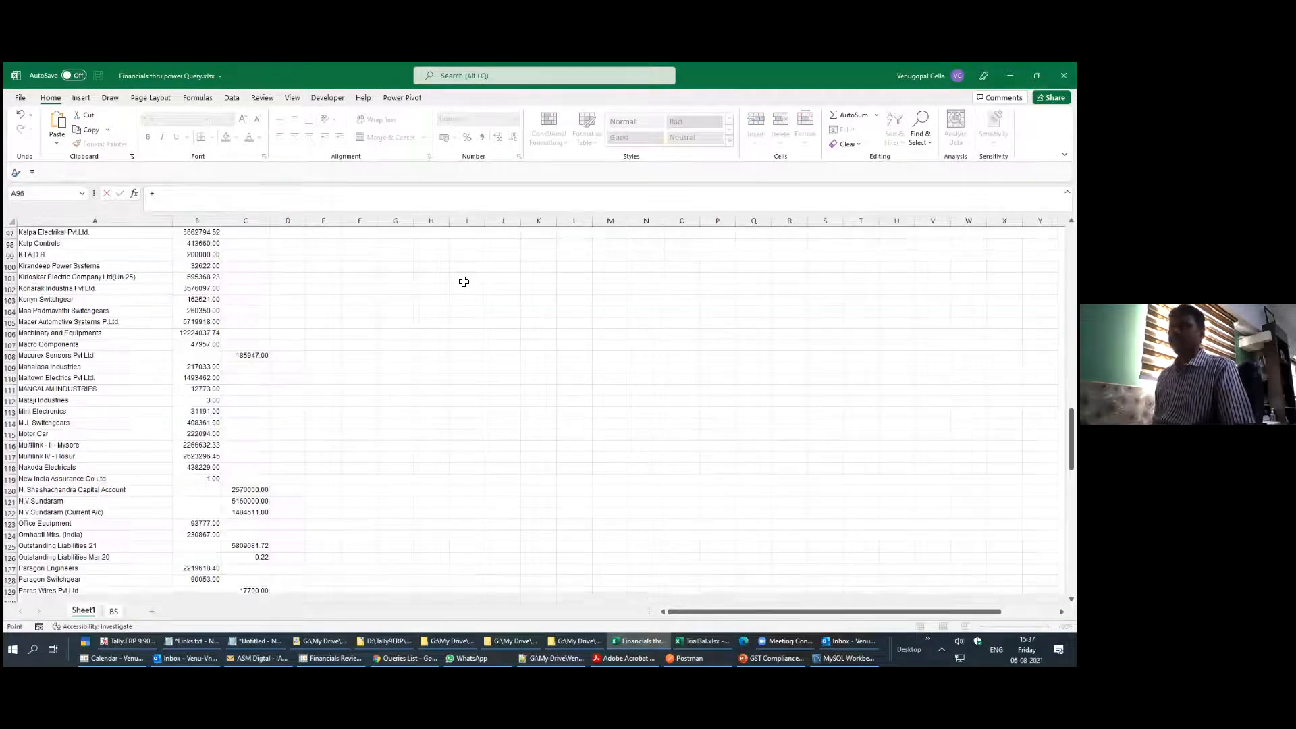
pyautogui.click(197, 301)
pyautogui.write('+')
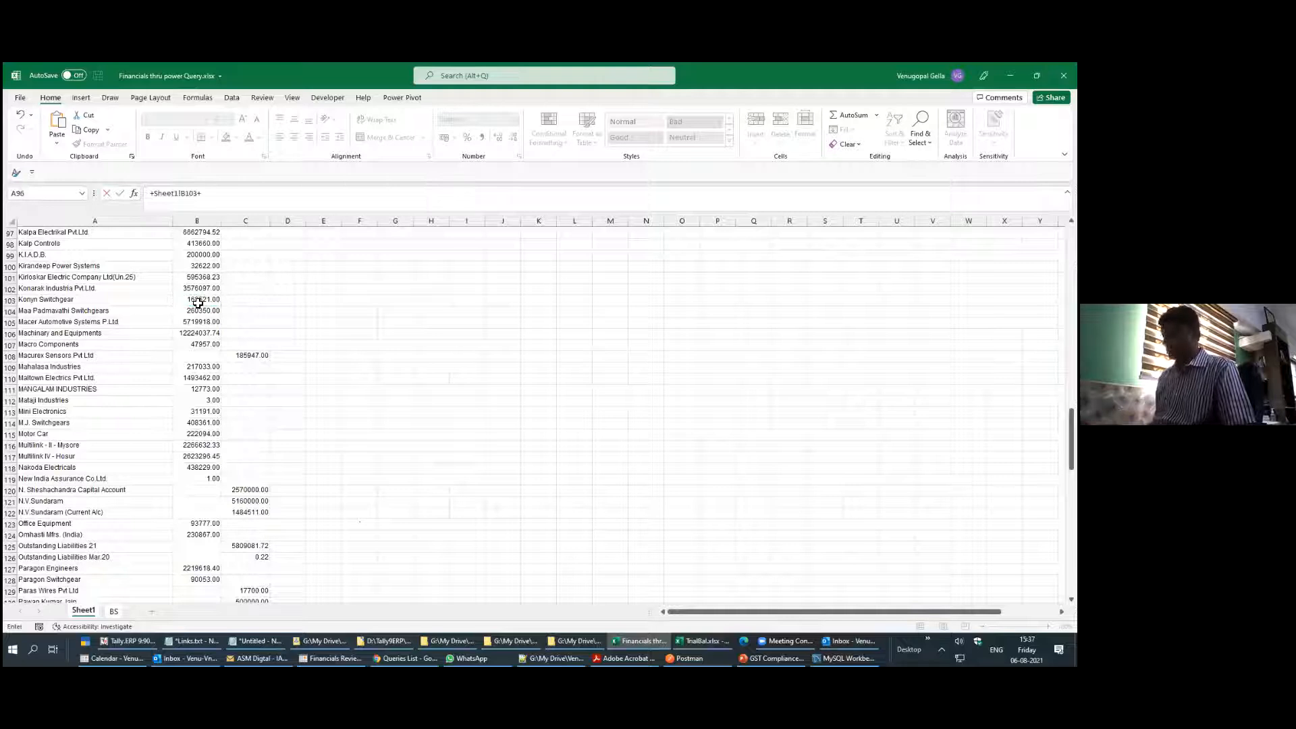
pyautogui.click(202, 323)
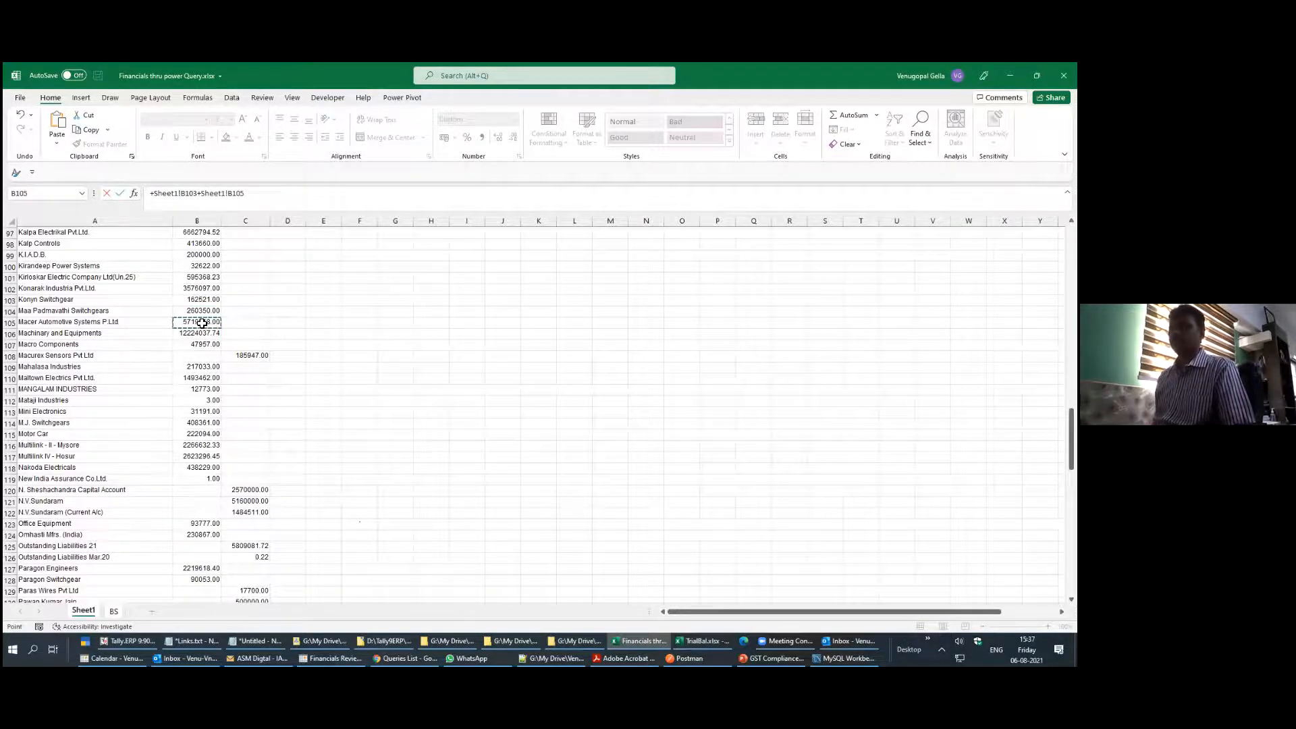
pyautogui.press('Return')
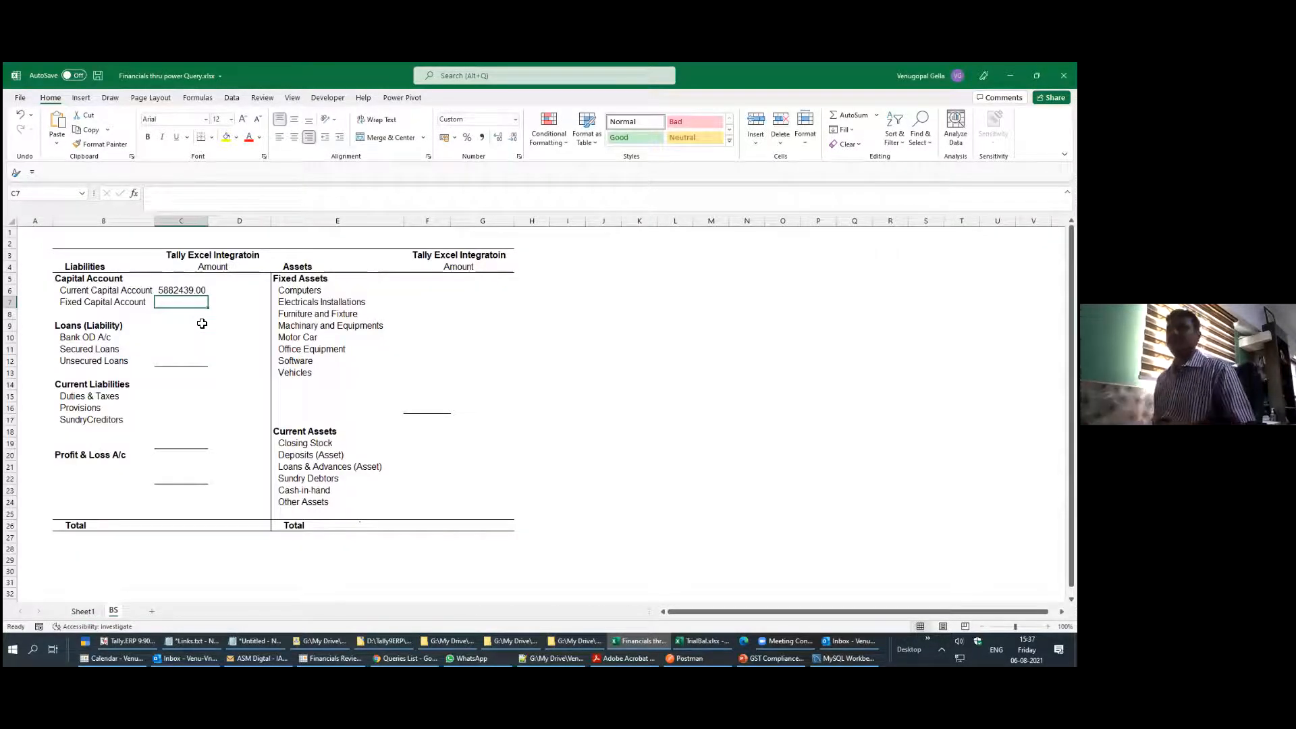
pyautogui.press('Up')
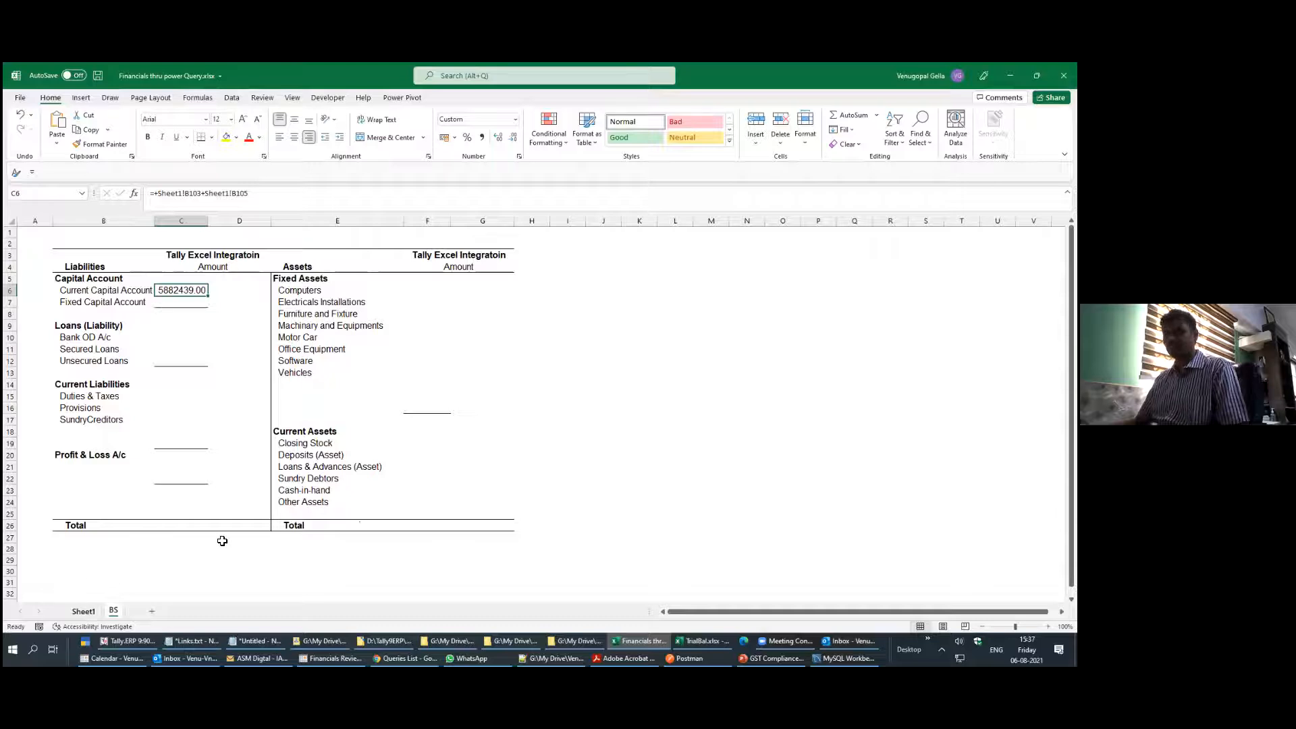
# Delete Sheet1 with the pasted trial balance from the Financials thru power Query workbook
pyautogui.hotkey('ctrl', 'pageup')
pyautogui.hotkey('alt', 'e')
pyautogui.press('l')
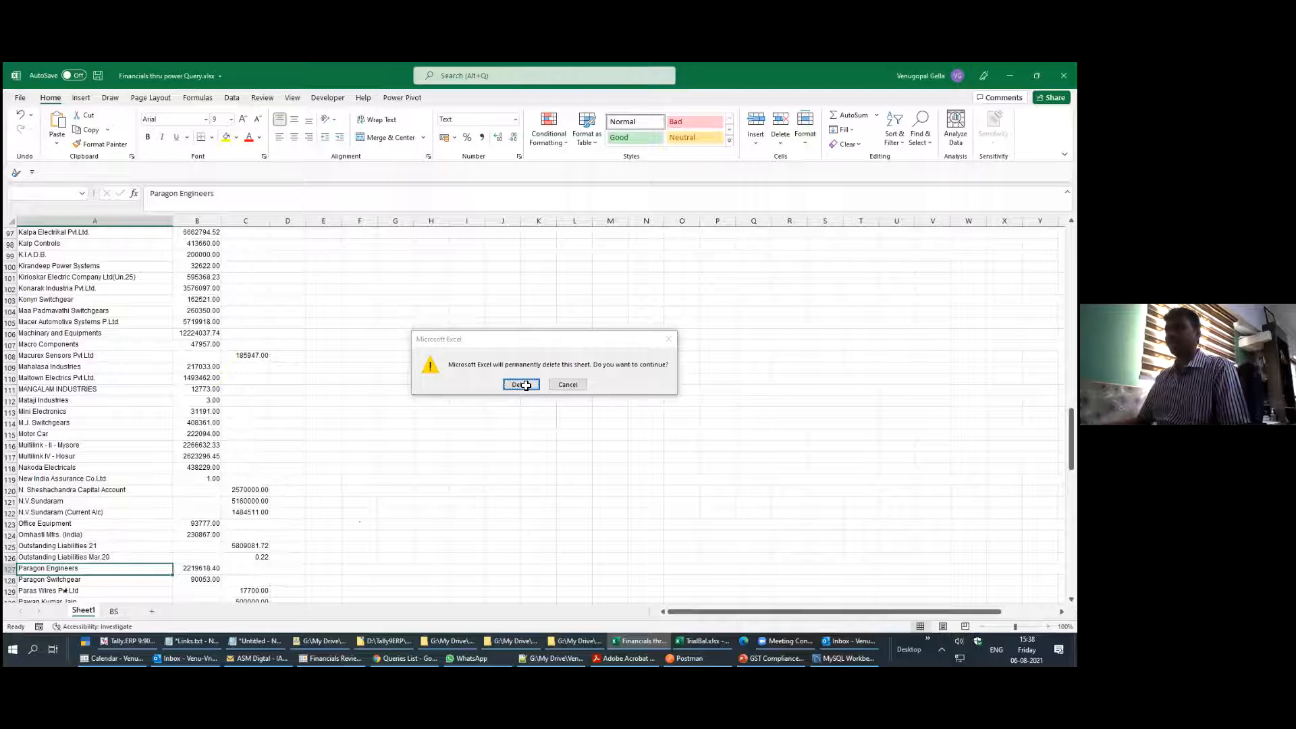
pyautogui.click(522, 385)
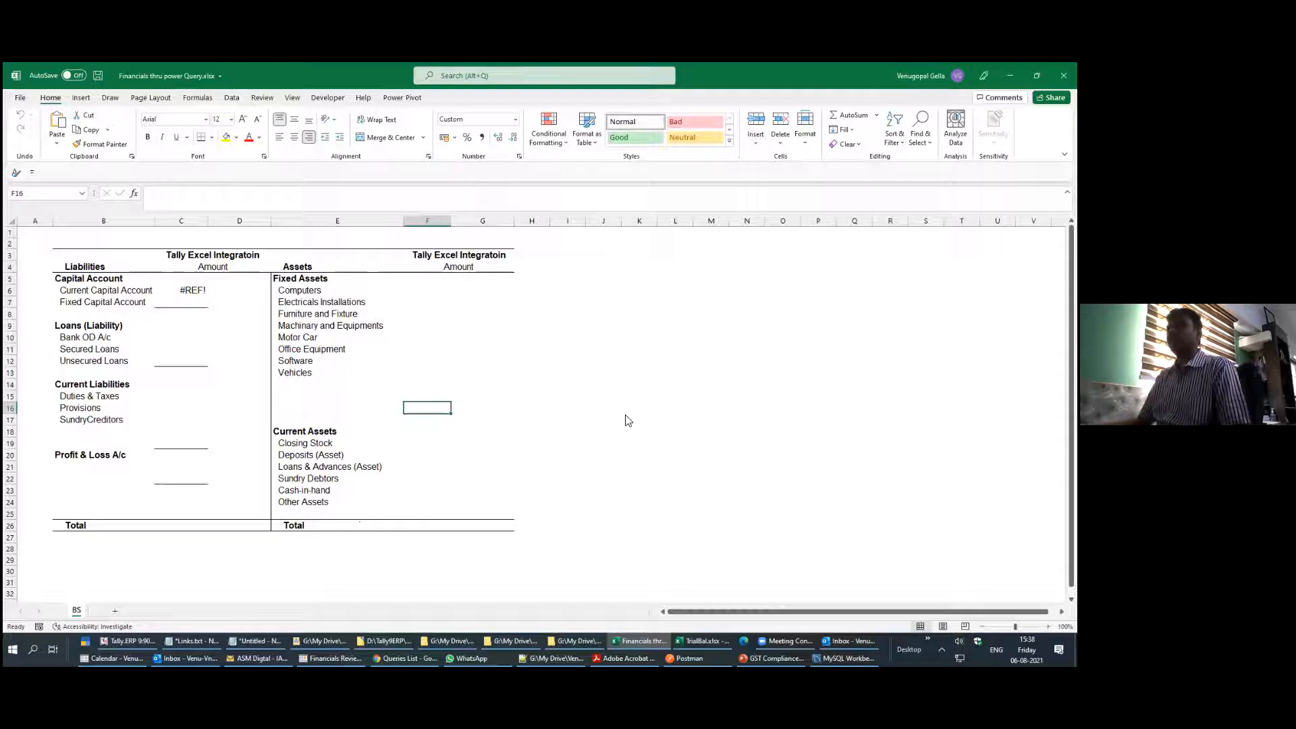
# Try to launch the Power Query Editor from the Get Data options of the workbook
pyautogui.click(231, 99)
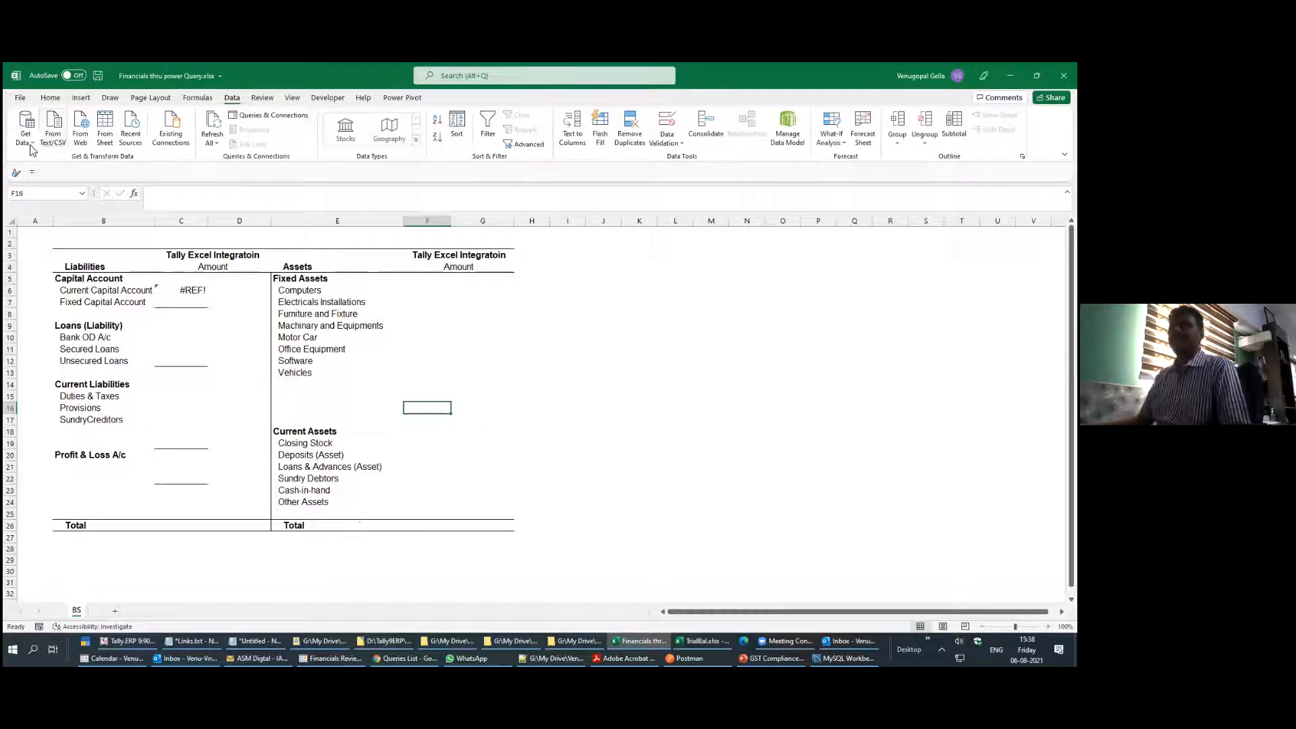
pyautogui.click(34, 146)
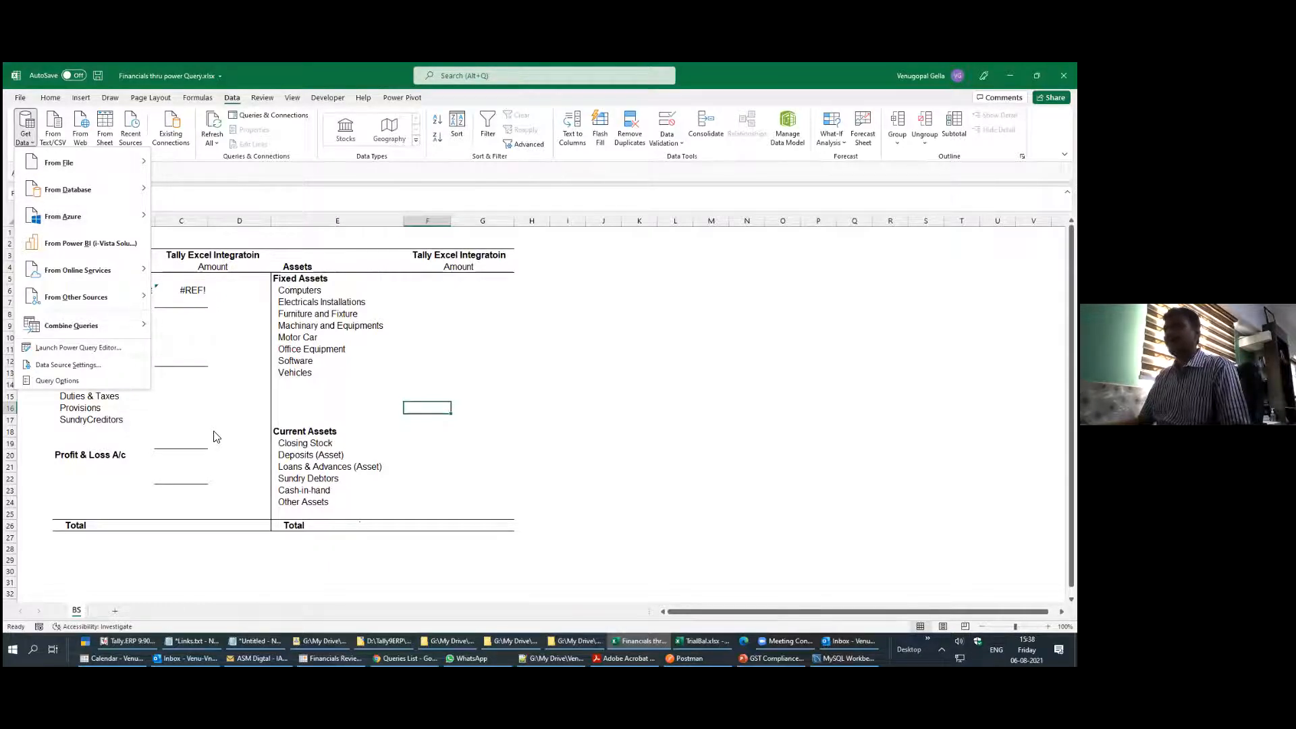
pyautogui.press('Escape')
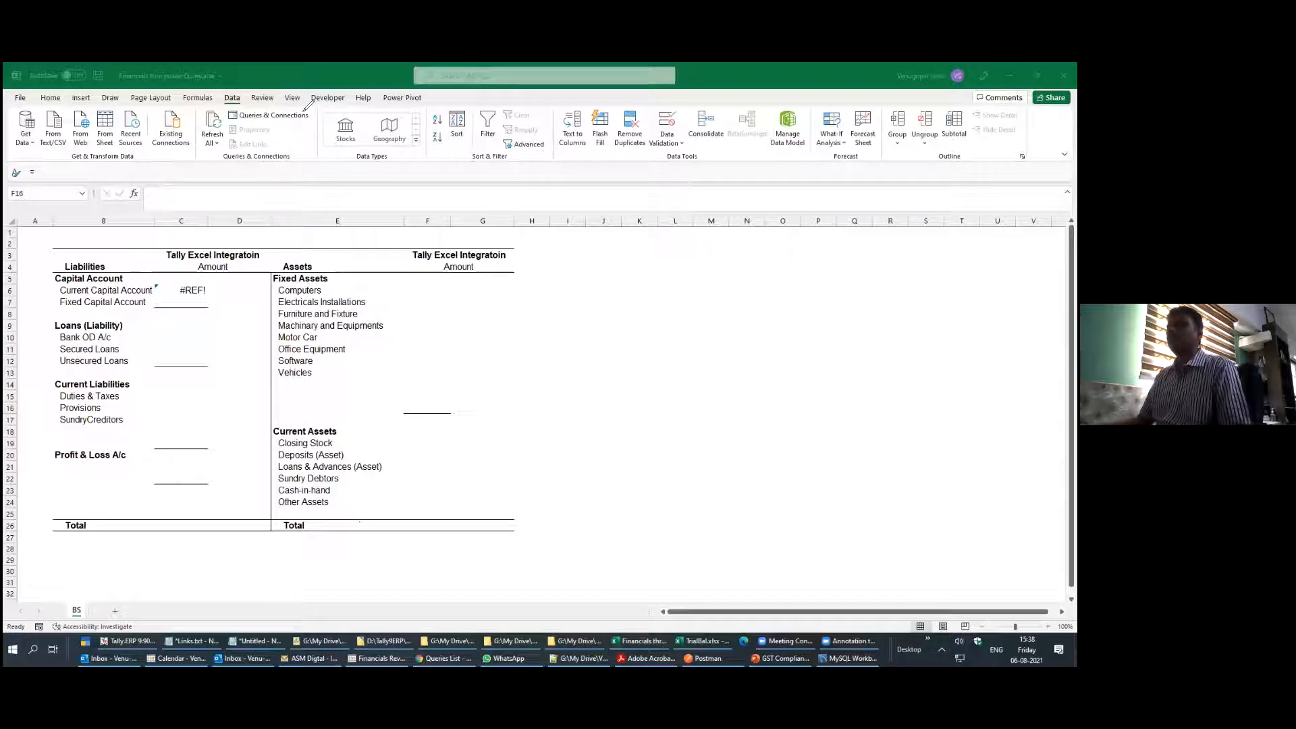
pyautogui.click(230, 102)
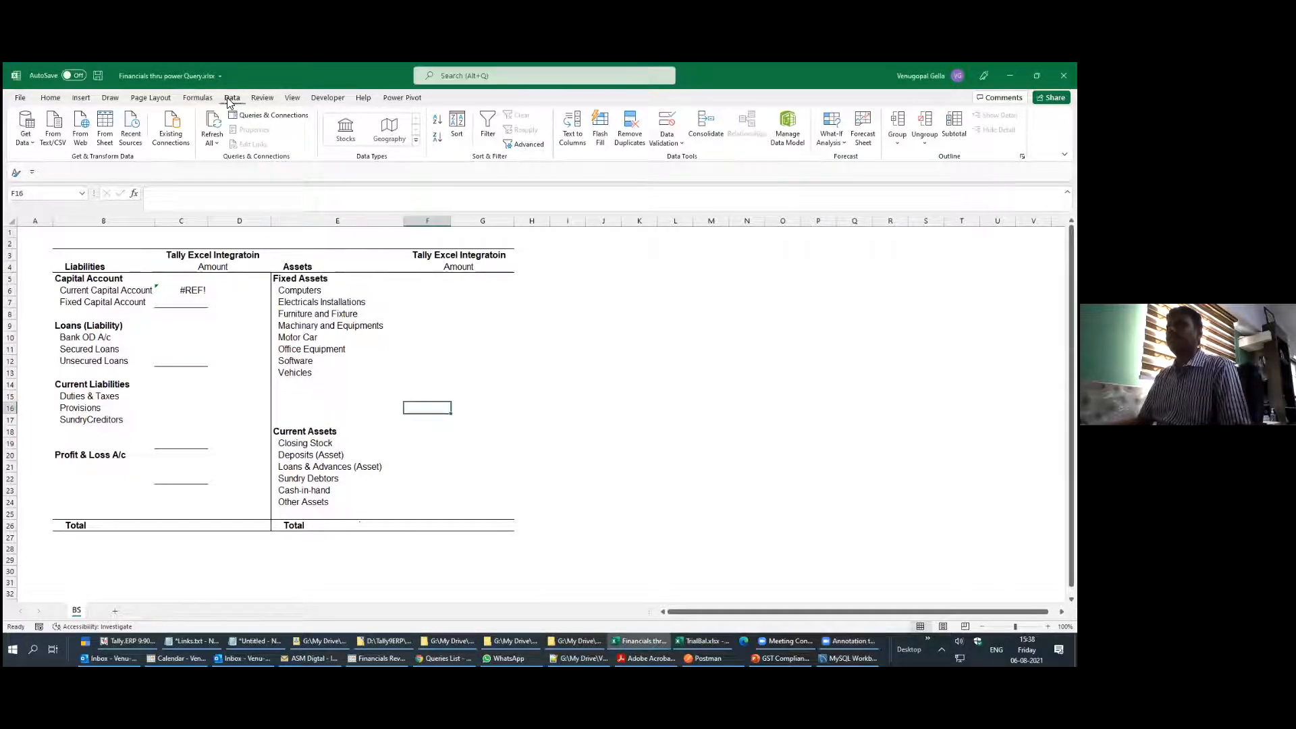
pyautogui.click(27, 138)
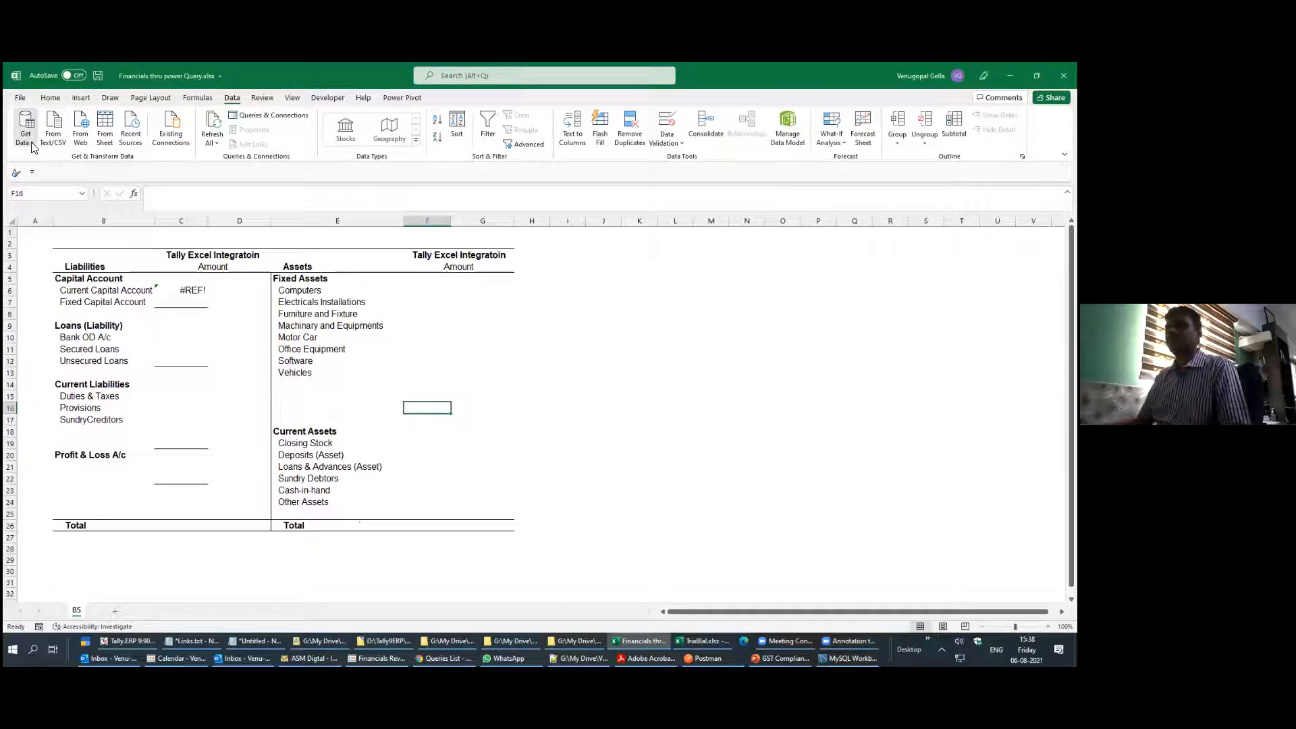
pyautogui.click(27, 138)
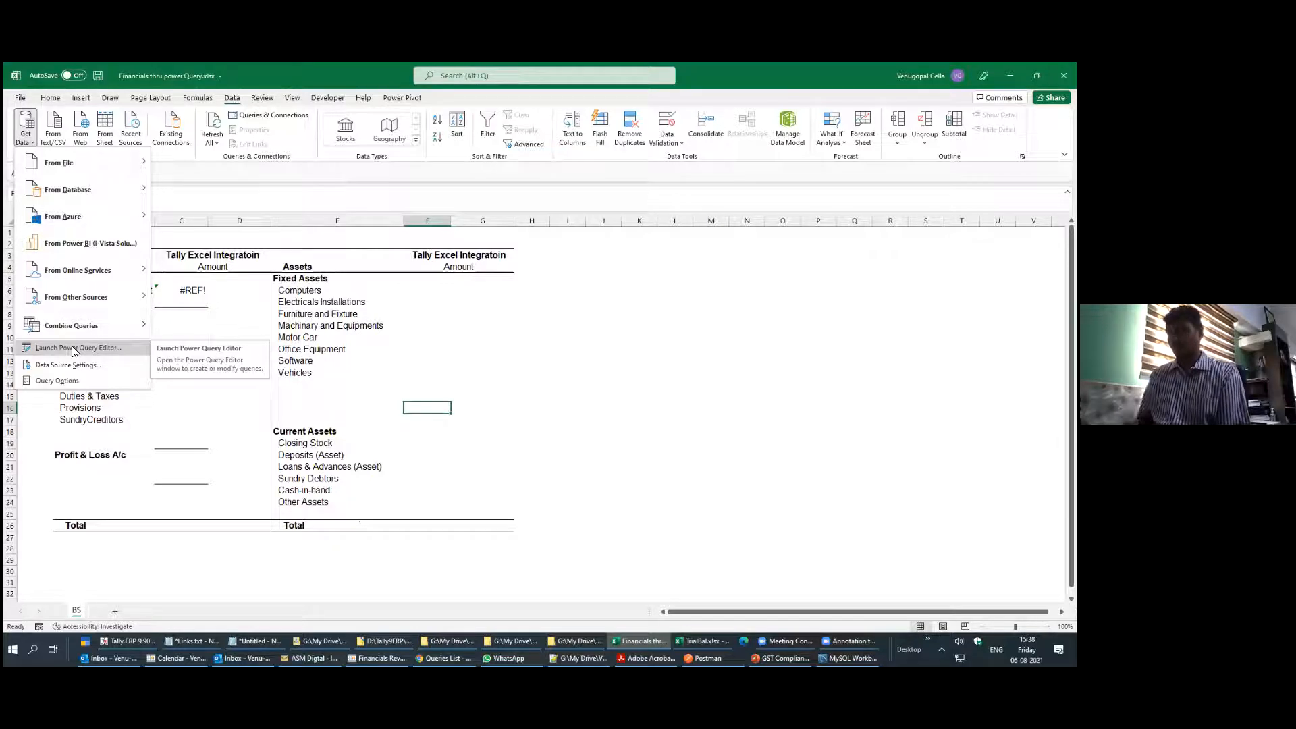
pyautogui.click(72, 347)
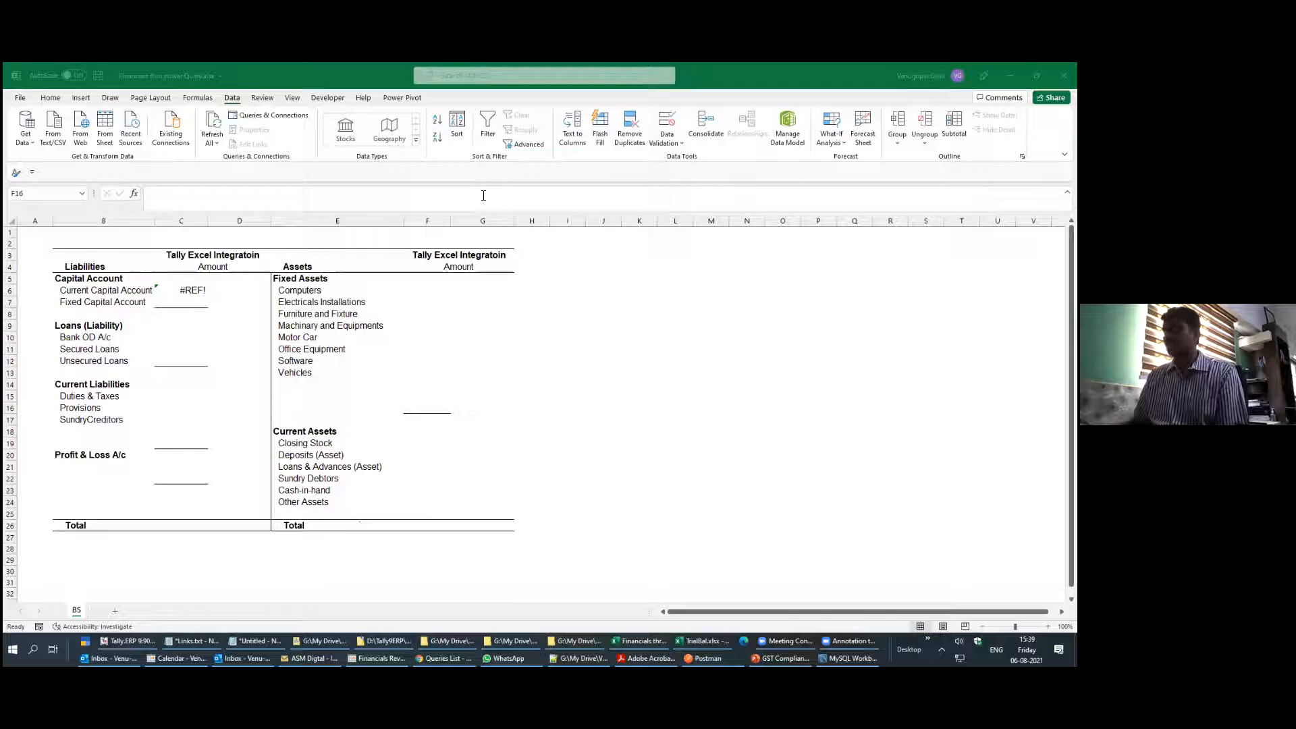
pyautogui.click(36, 146)
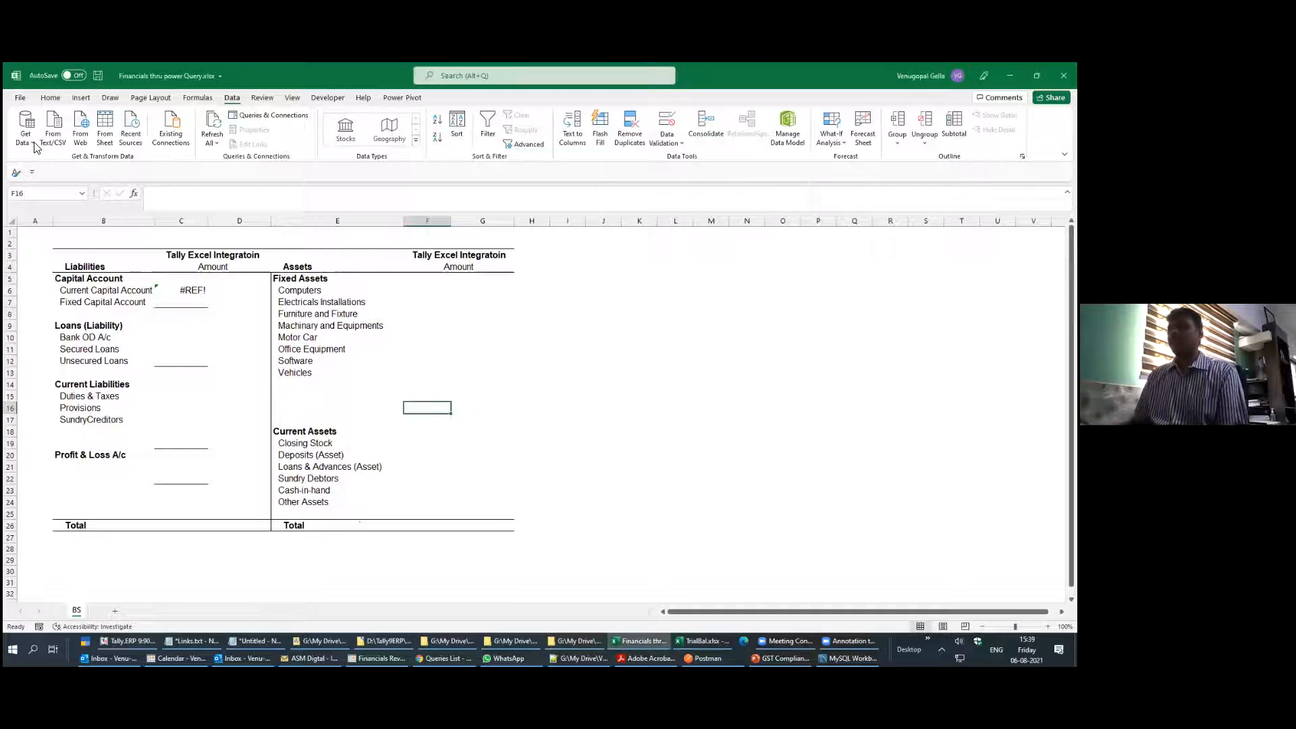
pyautogui.click(36, 146)
pyautogui.click(36, 148)
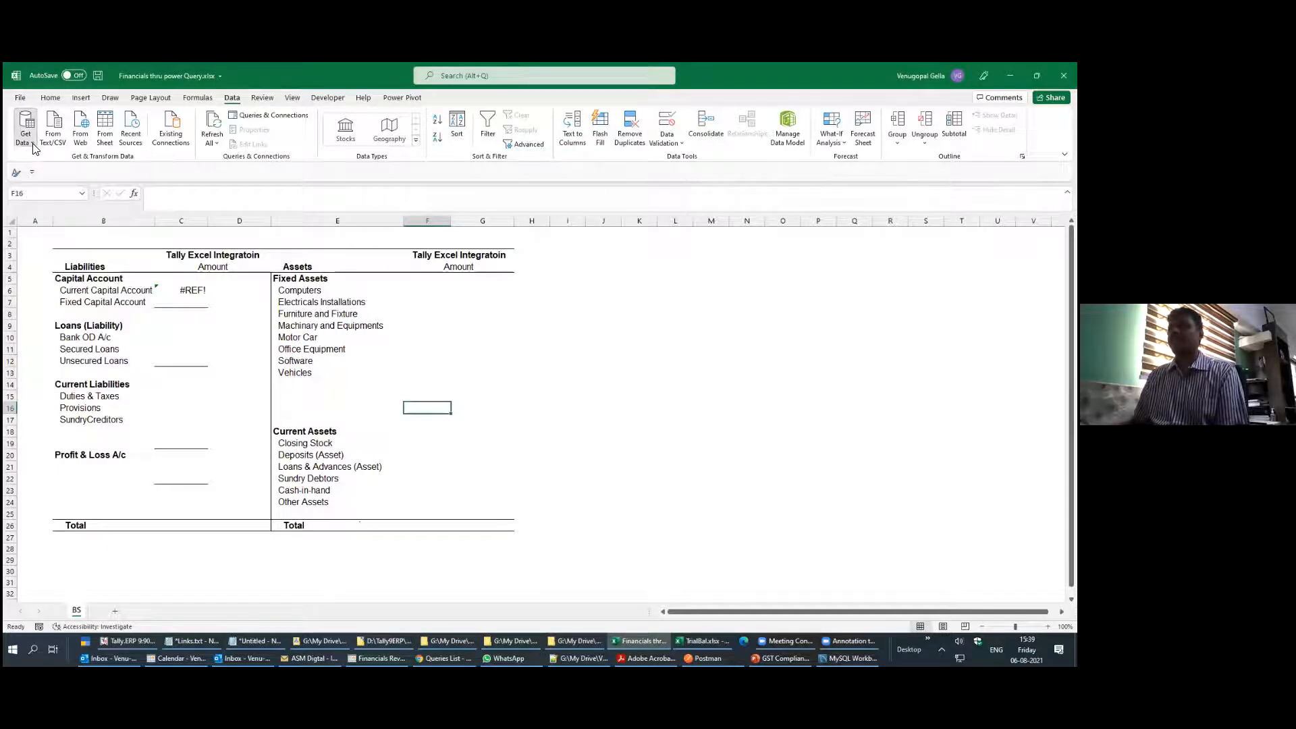
pyautogui.click(35, 148)
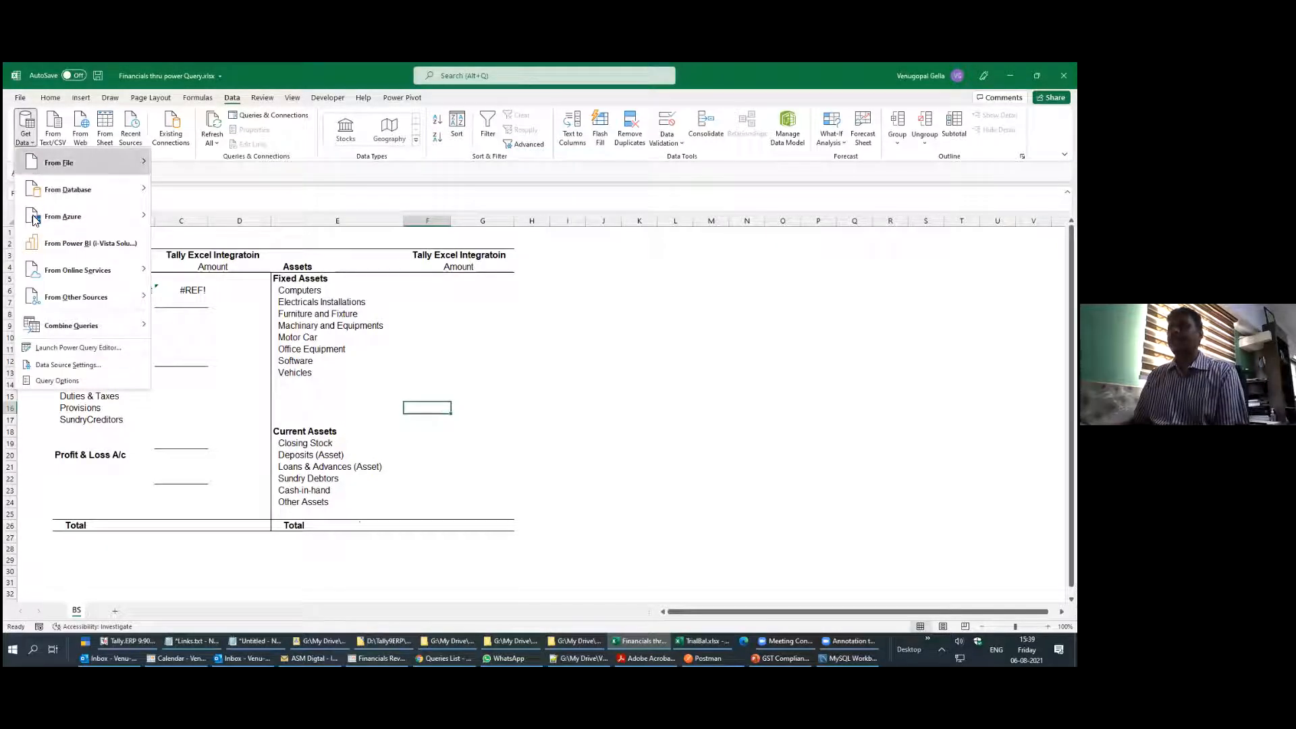
pyautogui.click(56, 349)
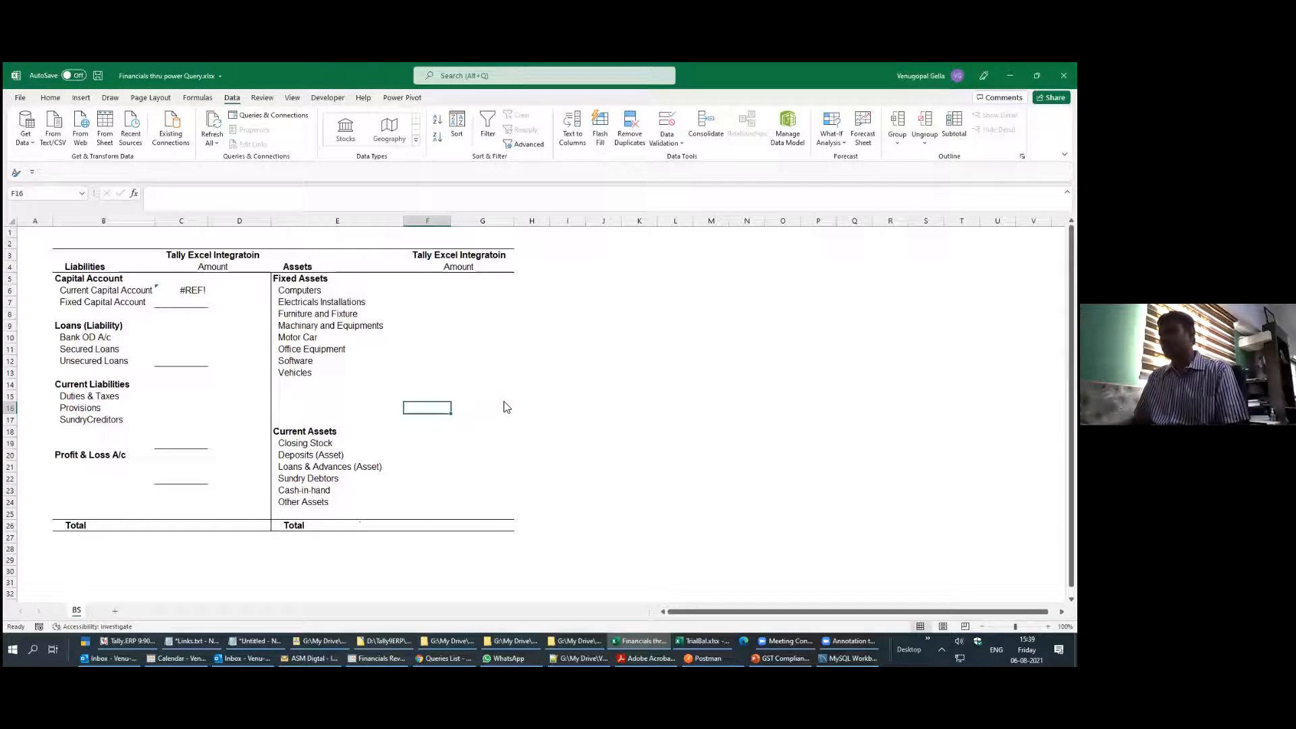
# Close the TrialBal.xlsx workbook and return to the BS sheet of Financials thru power Query.xlsx
pyautogui.click(699, 640)
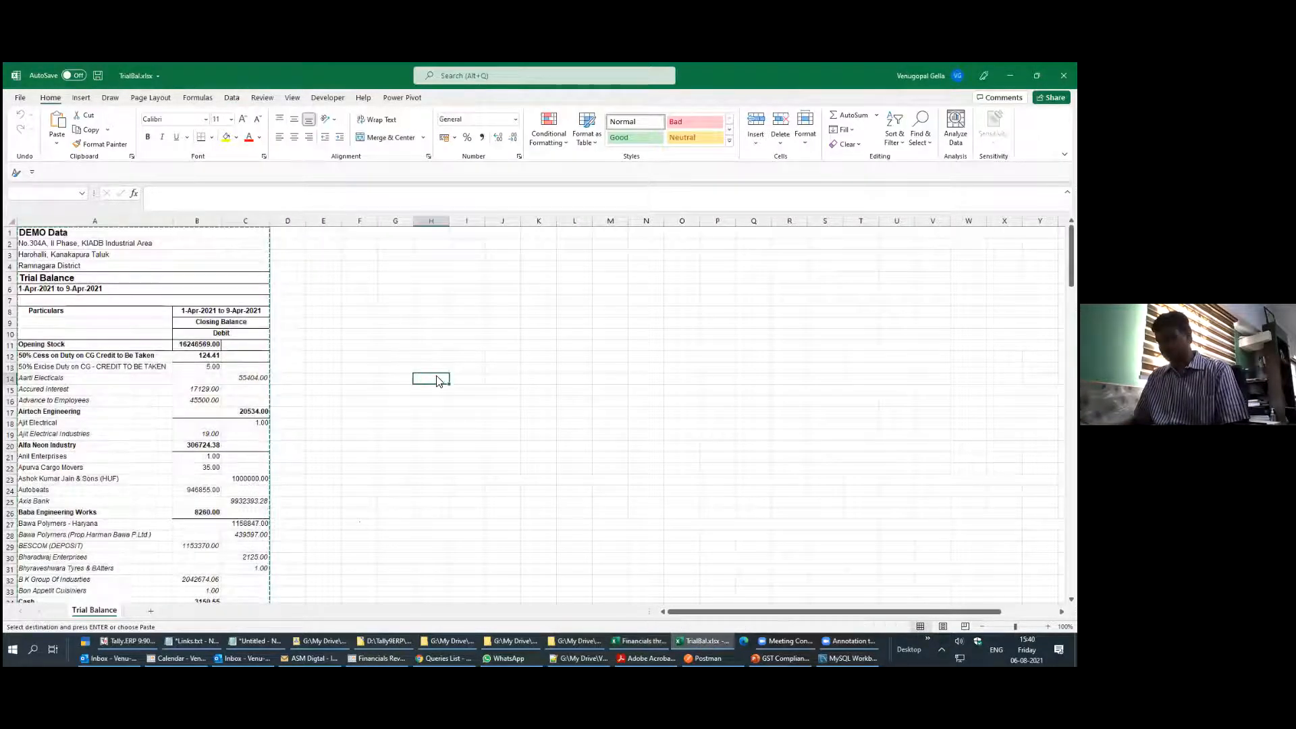
pyautogui.click(547, 391)
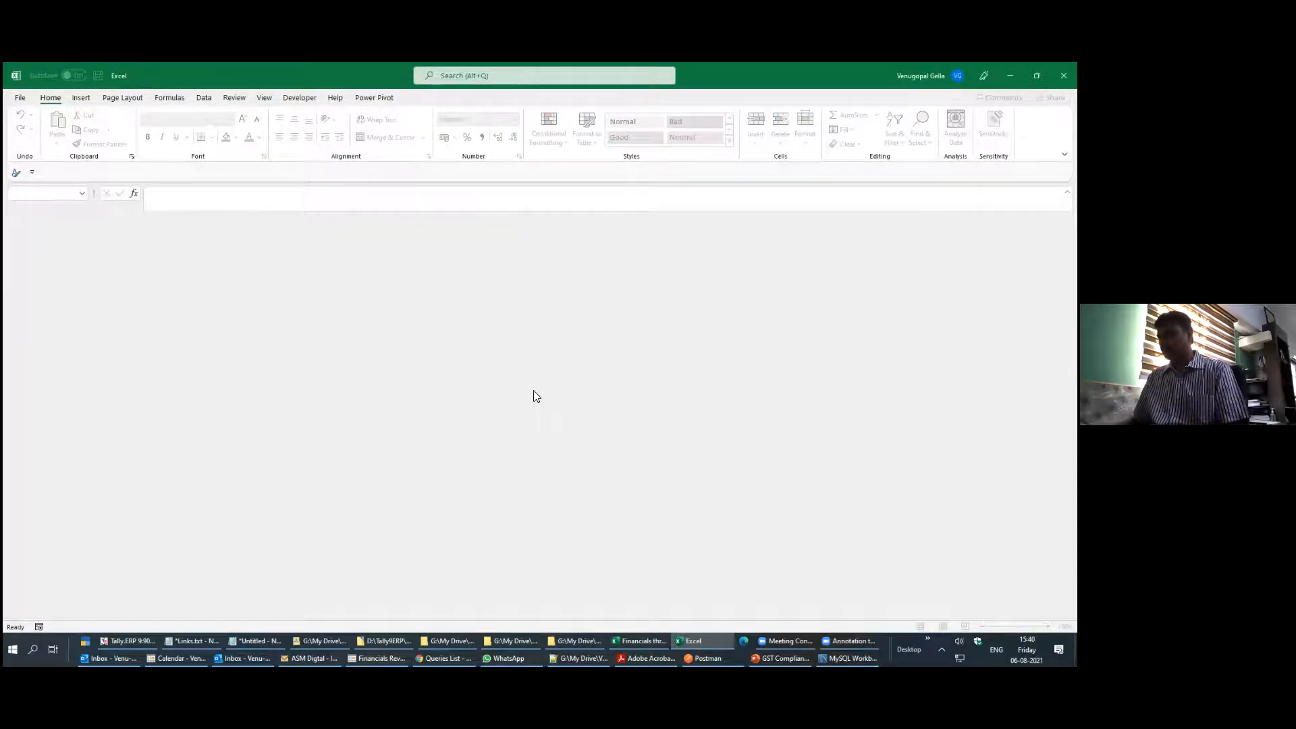
pyautogui.hotkey('alt', 'f')
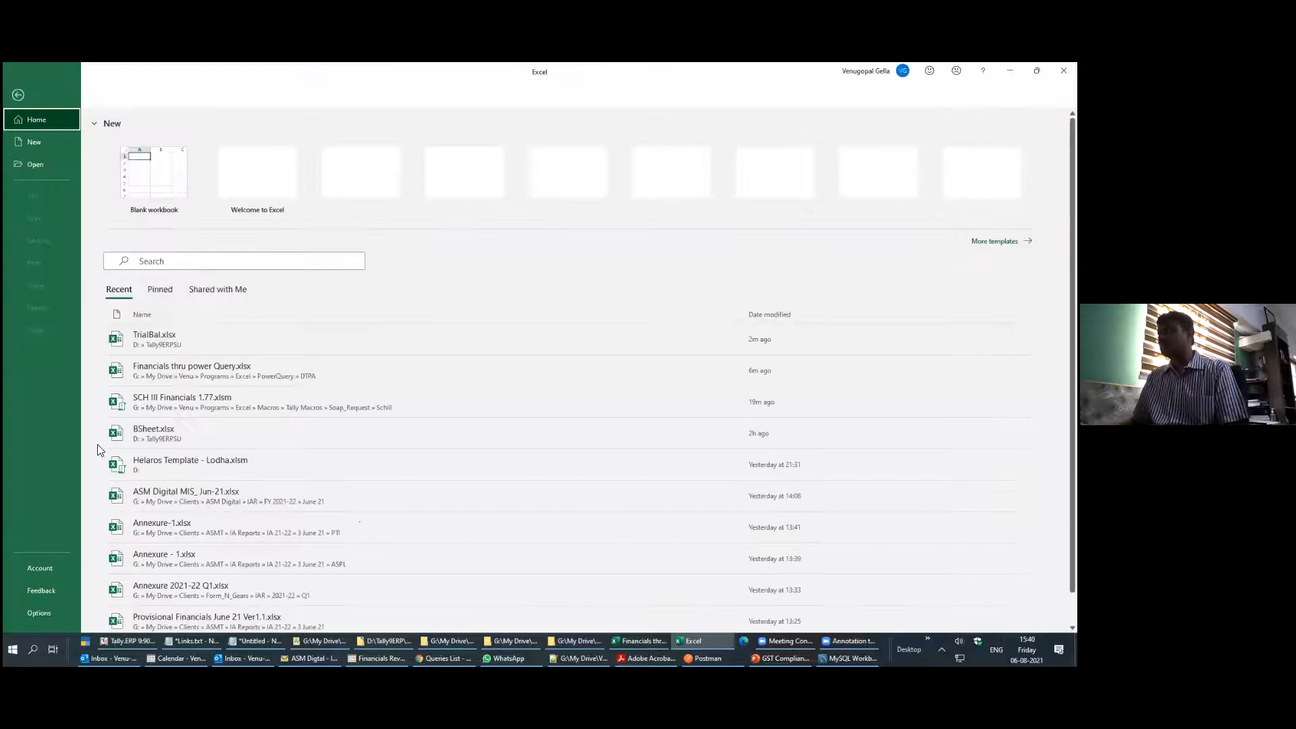
pyautogui.click(192, 369)
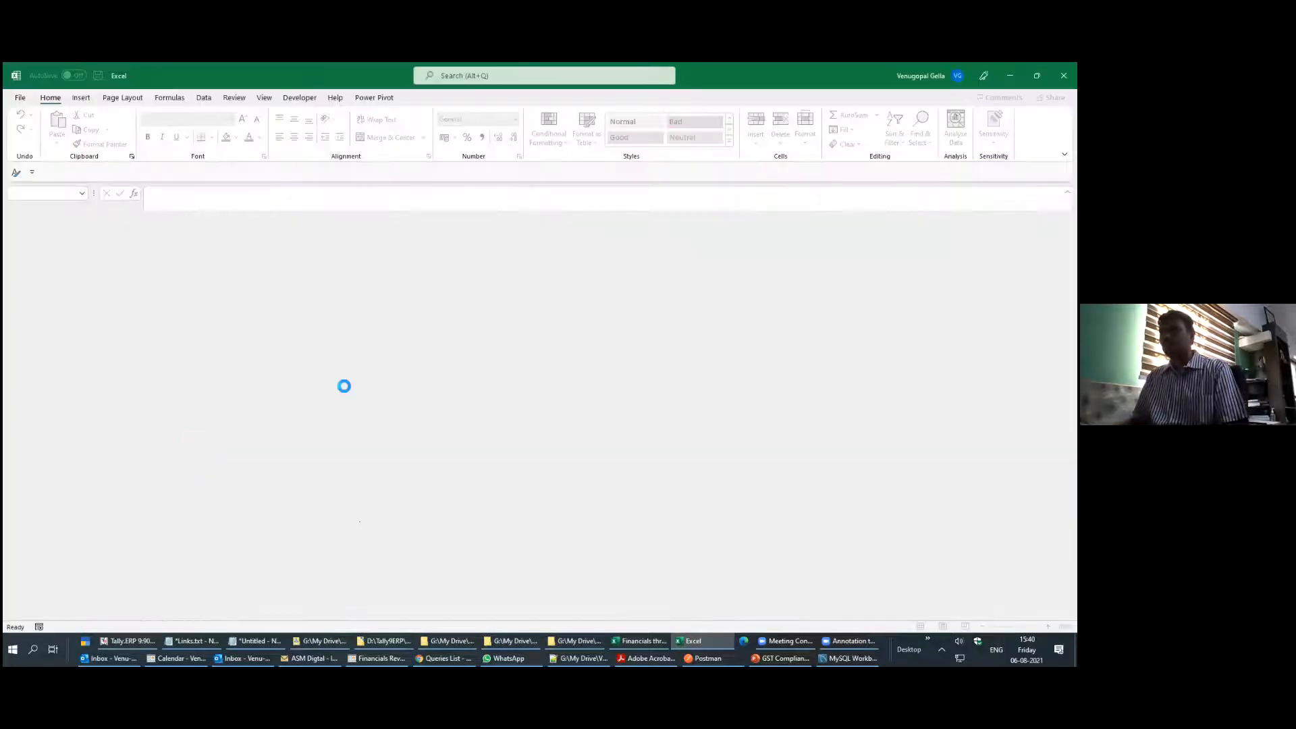
pyautogui.click(482, 420)
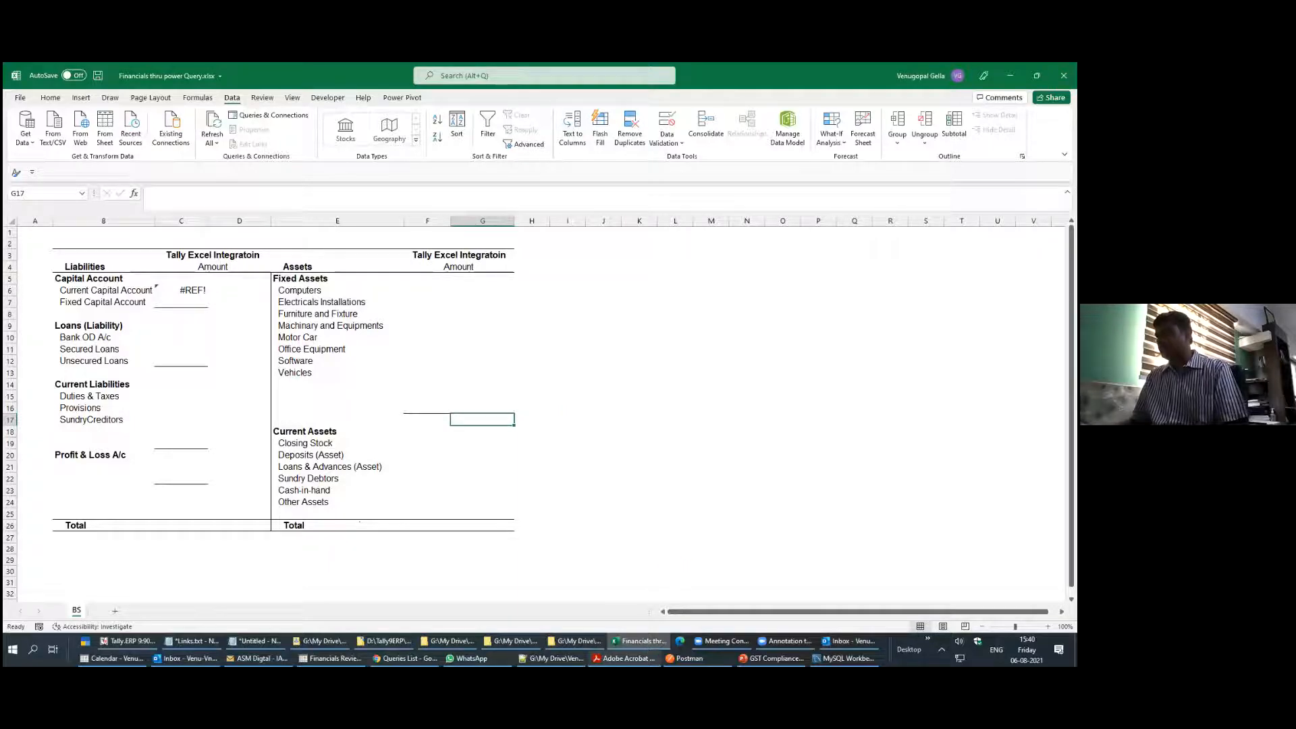
# Close Adobe Acrobat Reader and Notepad++
pyautogui.click(637, 659)
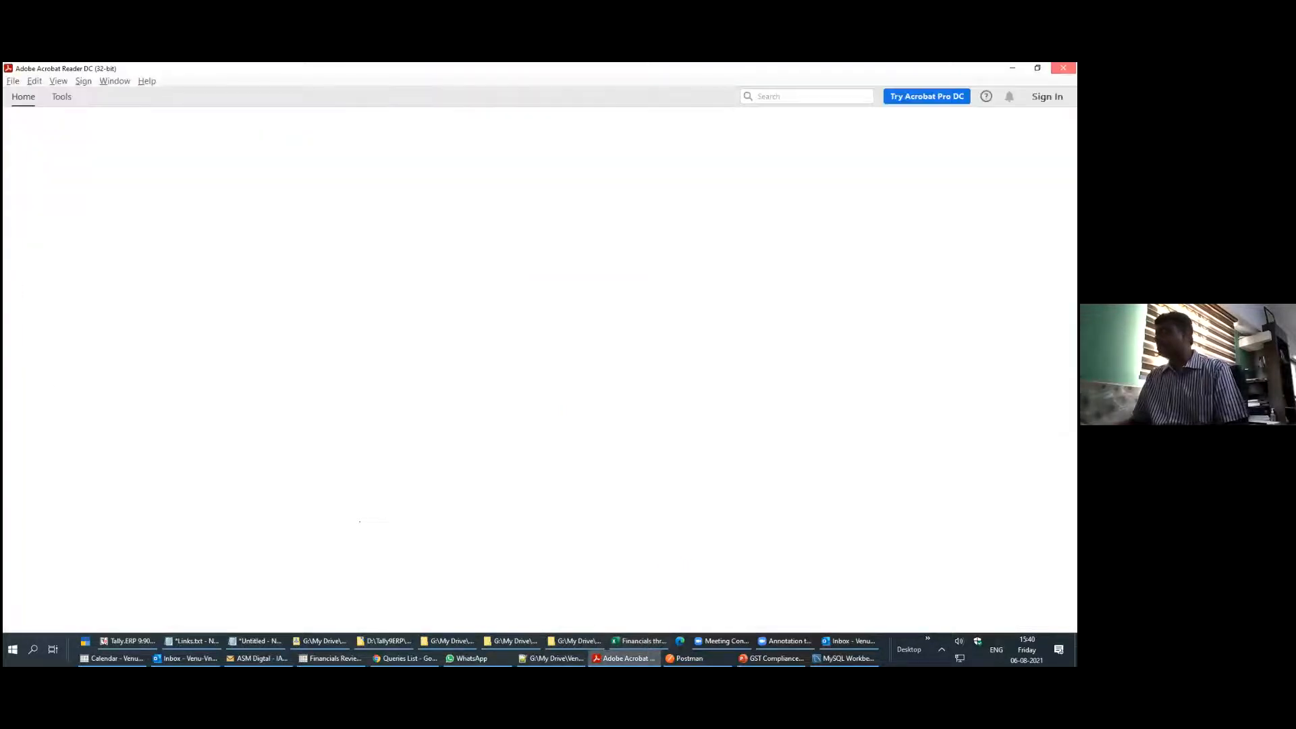
pyautogui.click(628, 658)
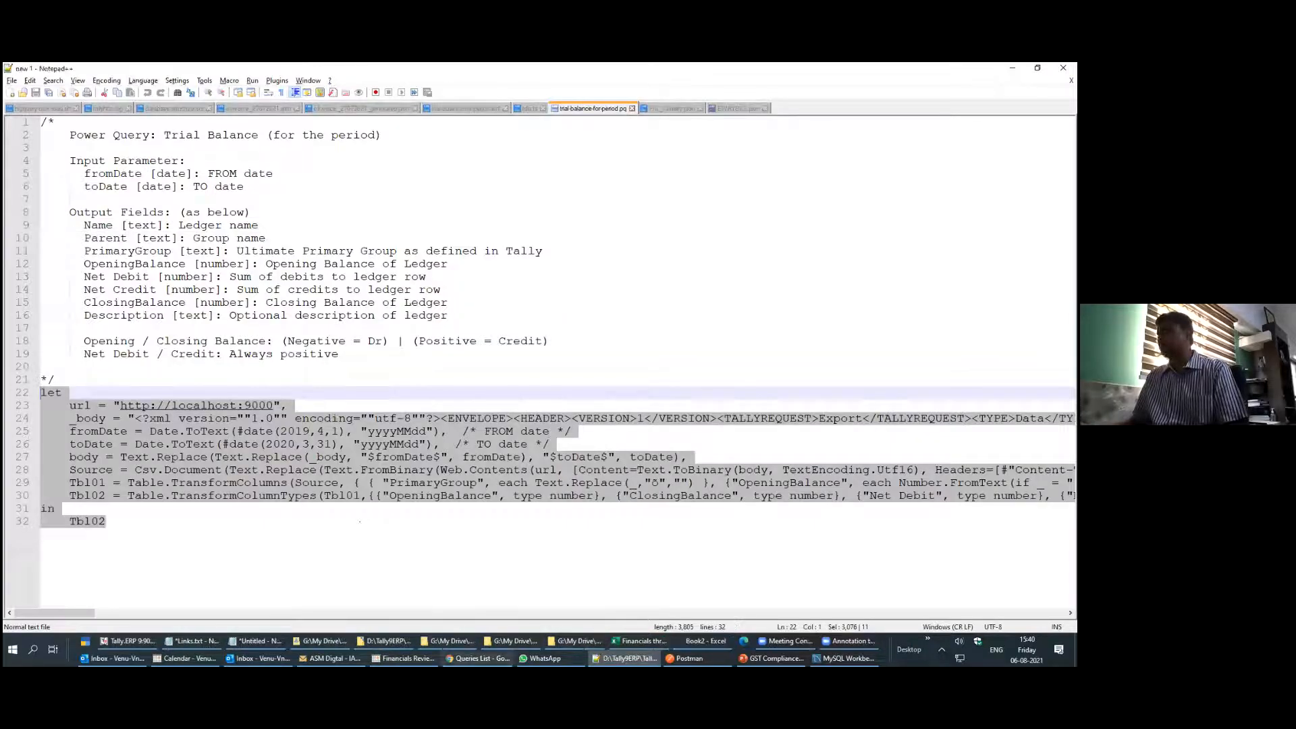
pyautogui.hotkey('alt', 'F4')
# Close the Outlook windows, including the Financials Review meeting, without saving changes
pyautogui.press('super+8')
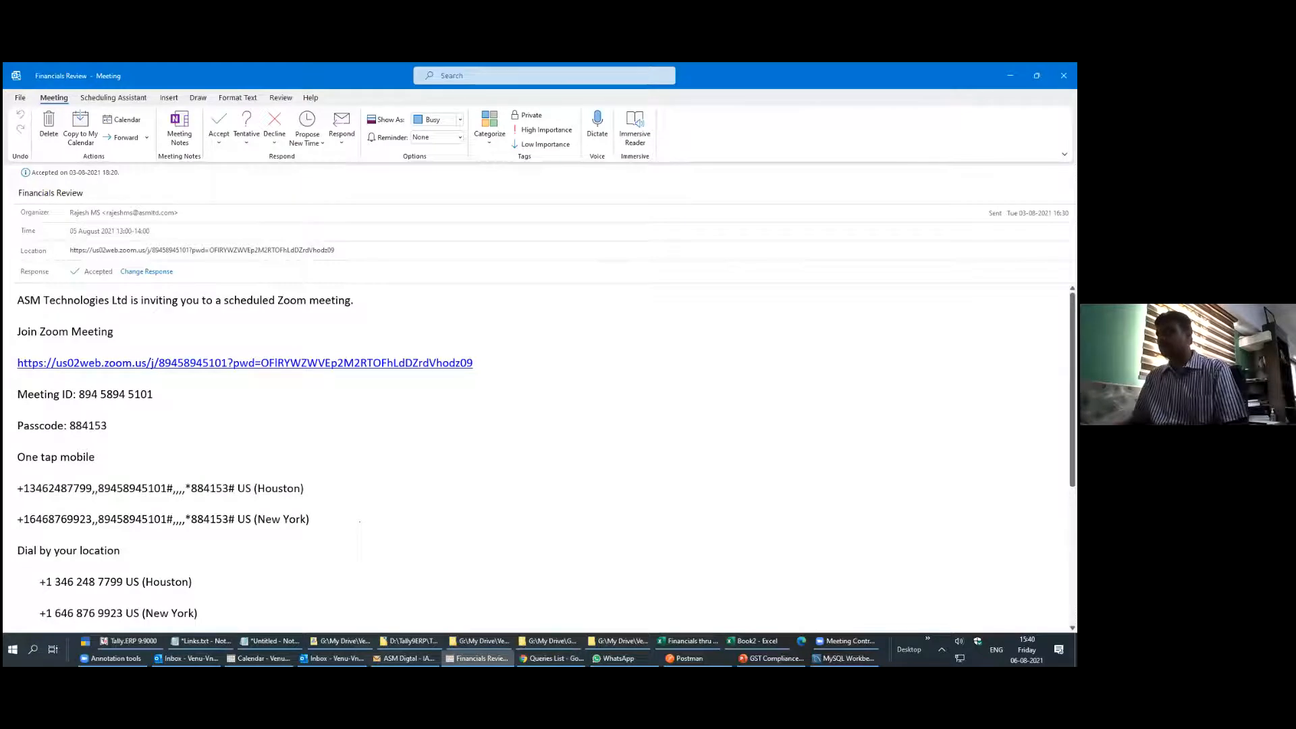
pyautogui.click(332, 659)
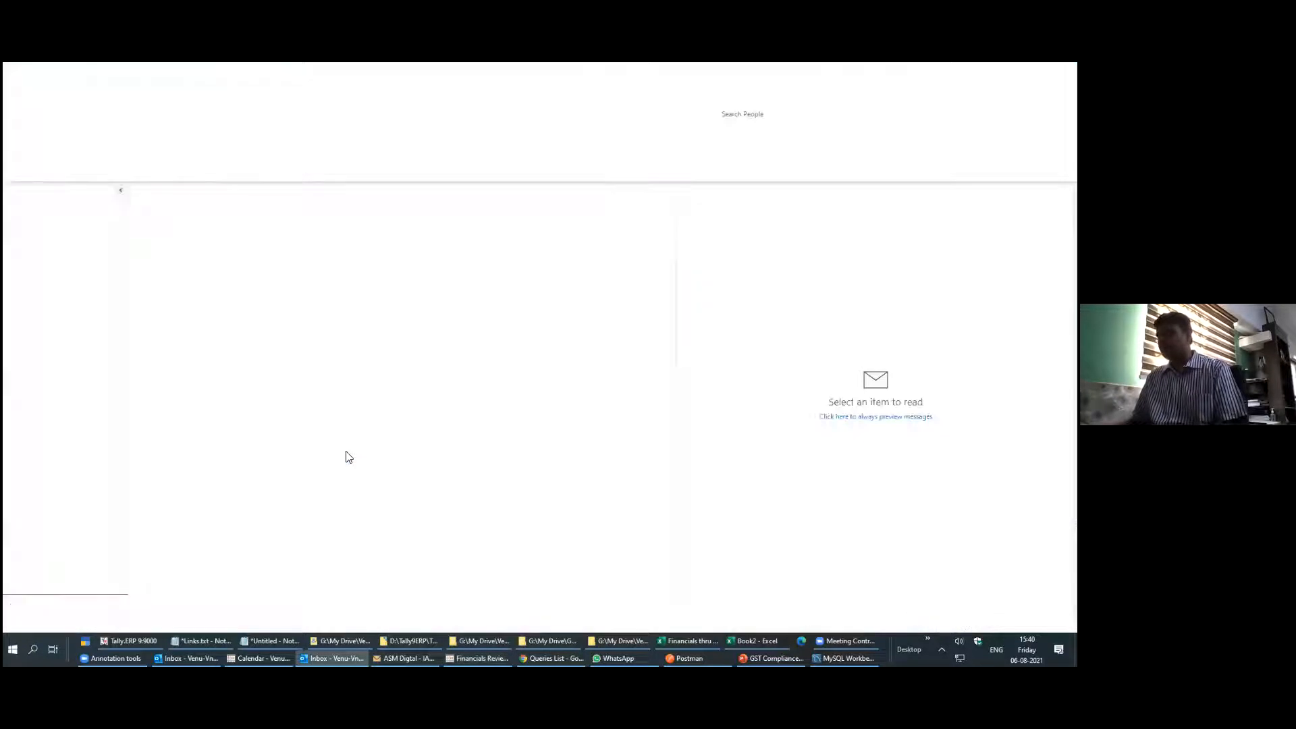
pyautogui.press('x')
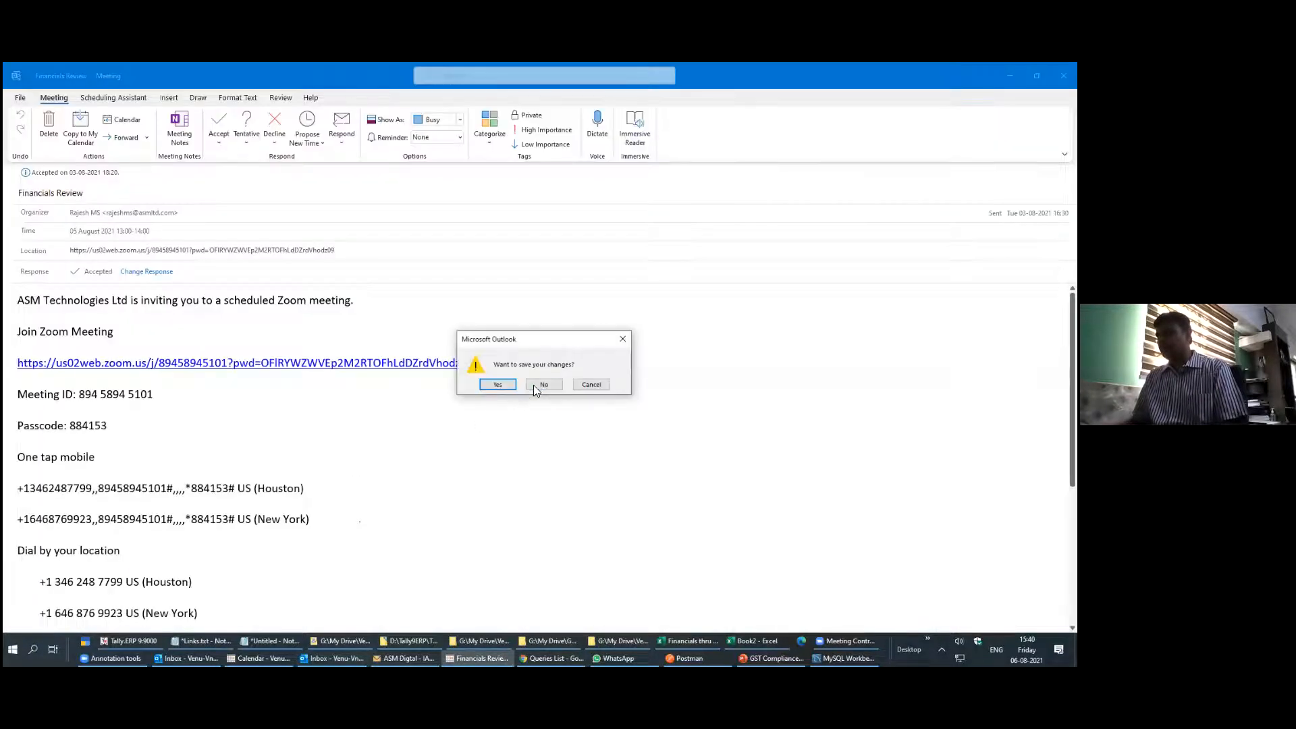
pyautogui.click(534, 385)
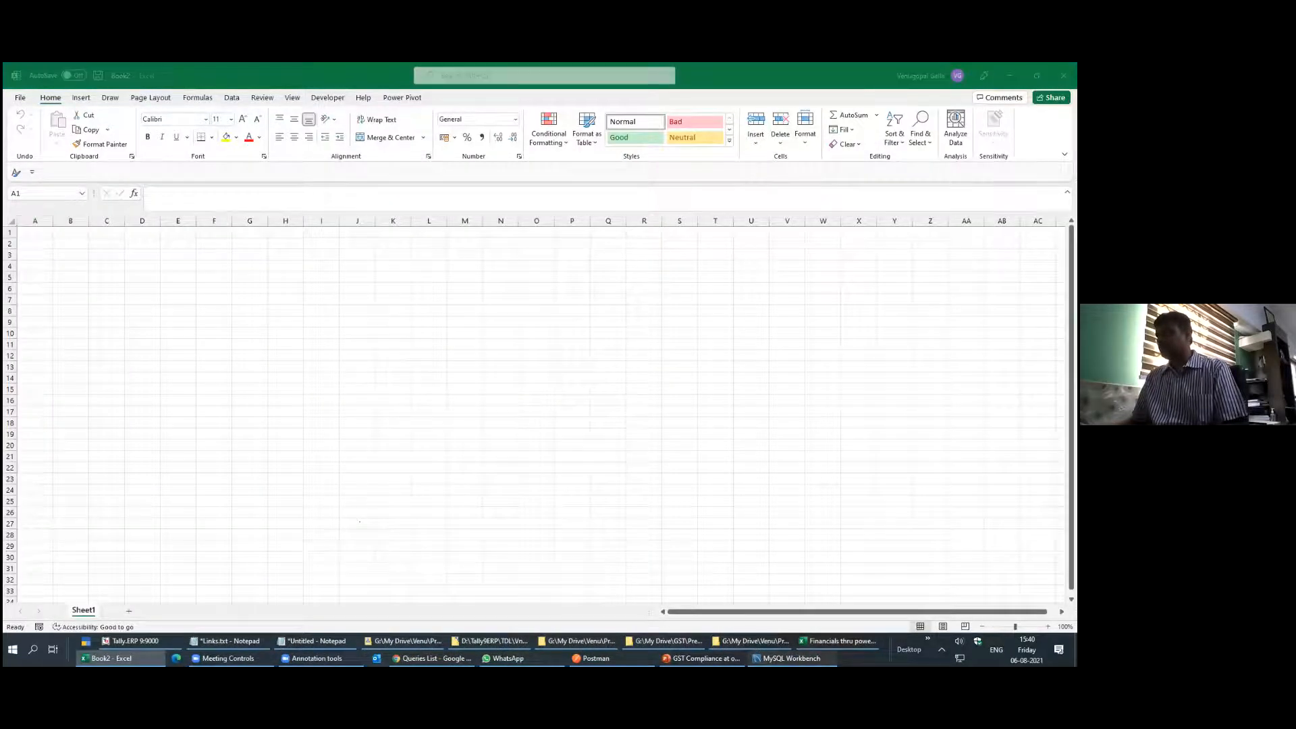
# Close MySQL Workbench without saving its scripts and discard the remaining unsaved Outlook changes
pyautogui.click(791, 658)
pyautogui.click(1064, 70)
pyautogui.click(533, 409)
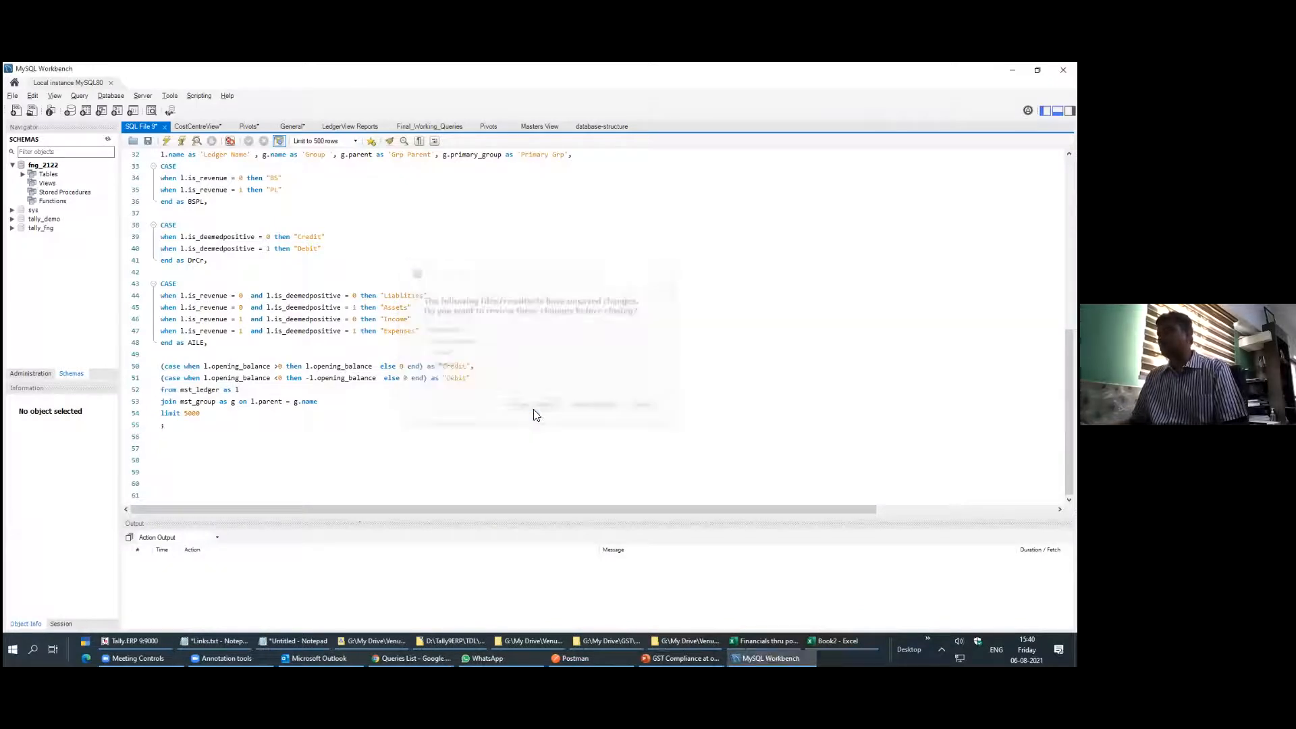
pyautogui.click(531, 405)
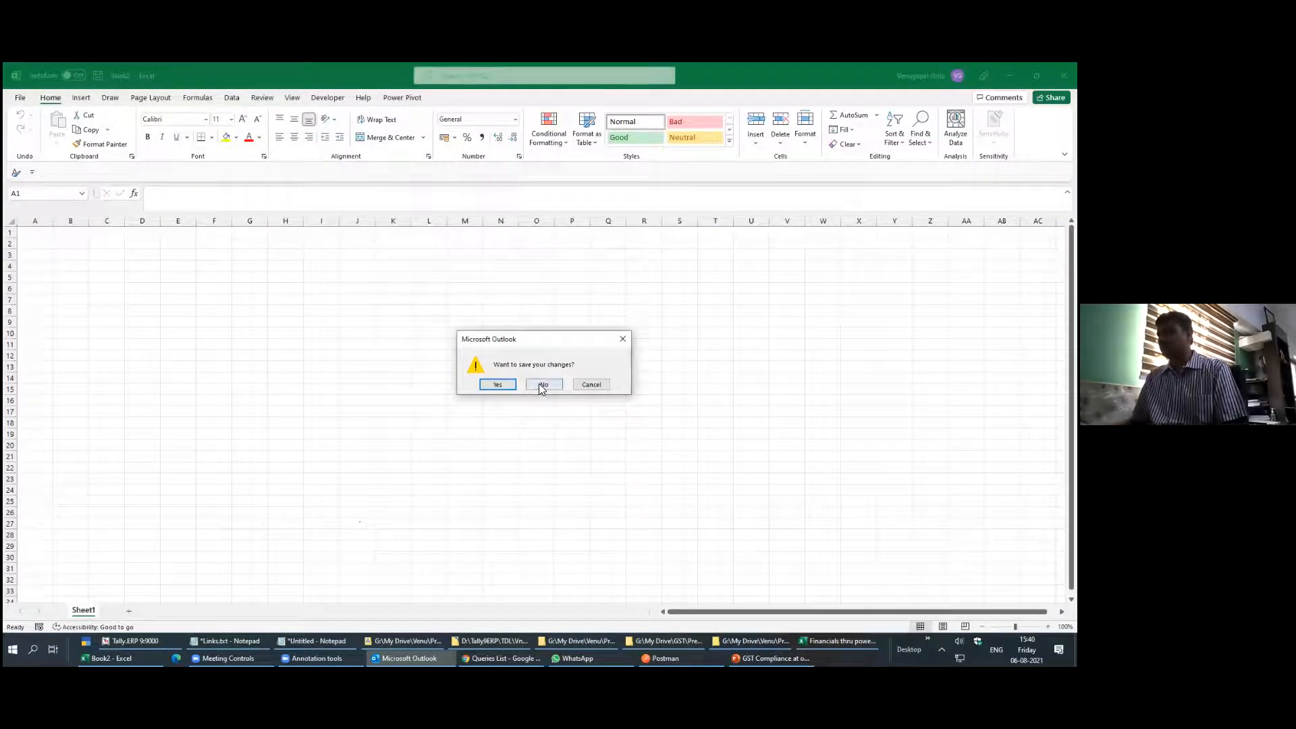
pyautogui.click(542, 385)
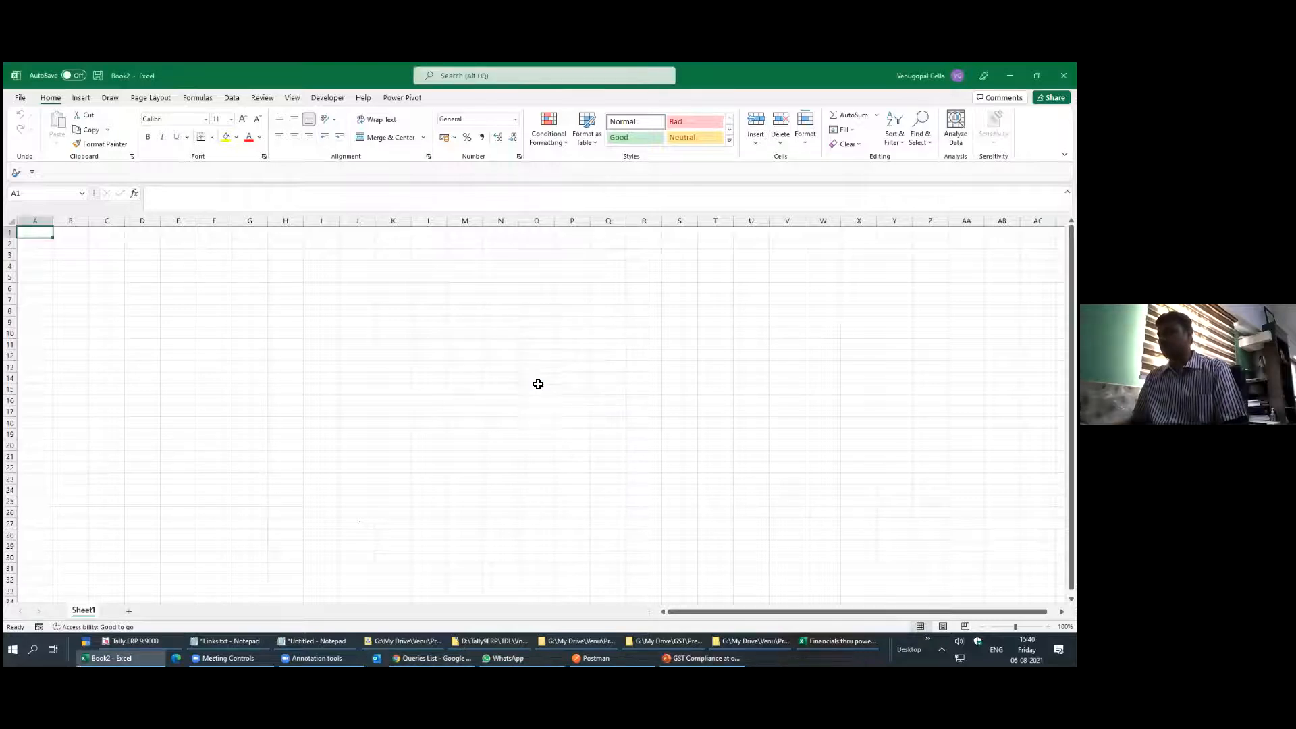
# Close the blank Book2 workbook and return to Financials thru power Query.xlsx
pyautogui.click(442, 333)
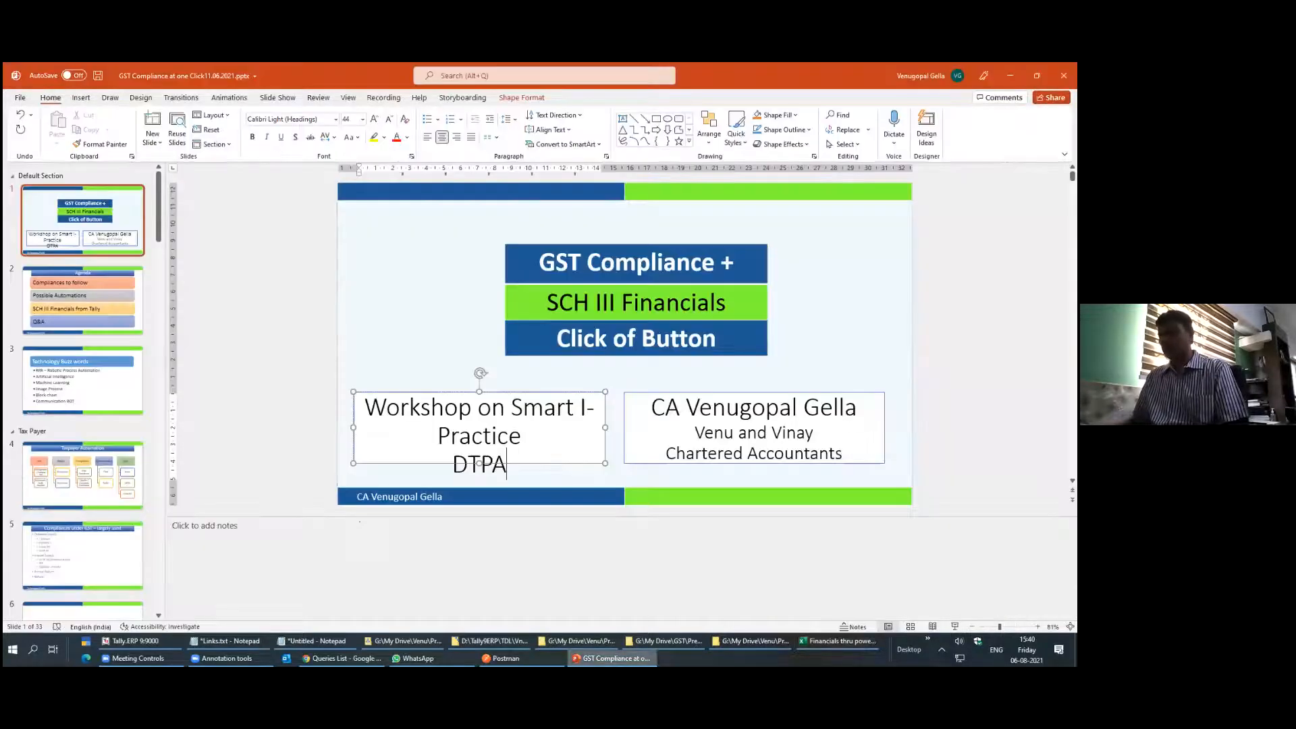
pyautogui.click(611, 658)
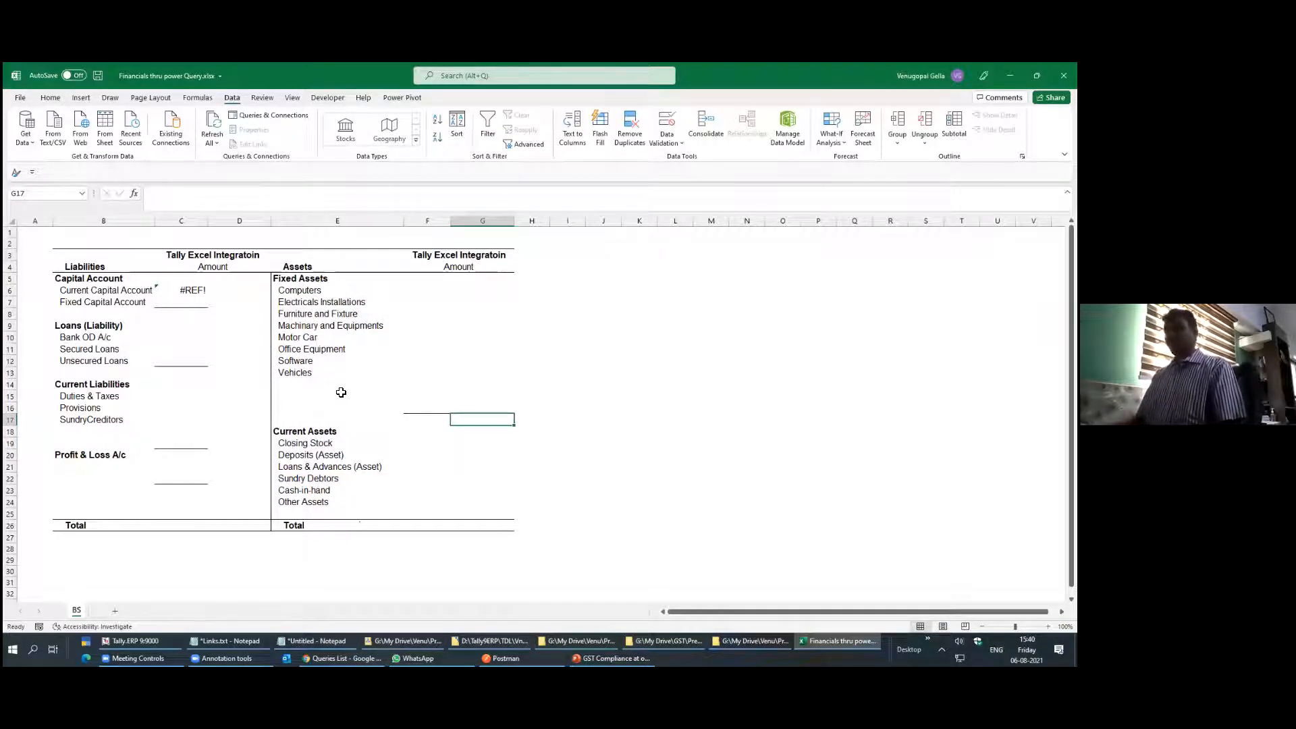
# Create a blank workbook and copy the whole balance sheet layout into it starting at cell C3
pyautogui.hotkey('ctrl', 'n')
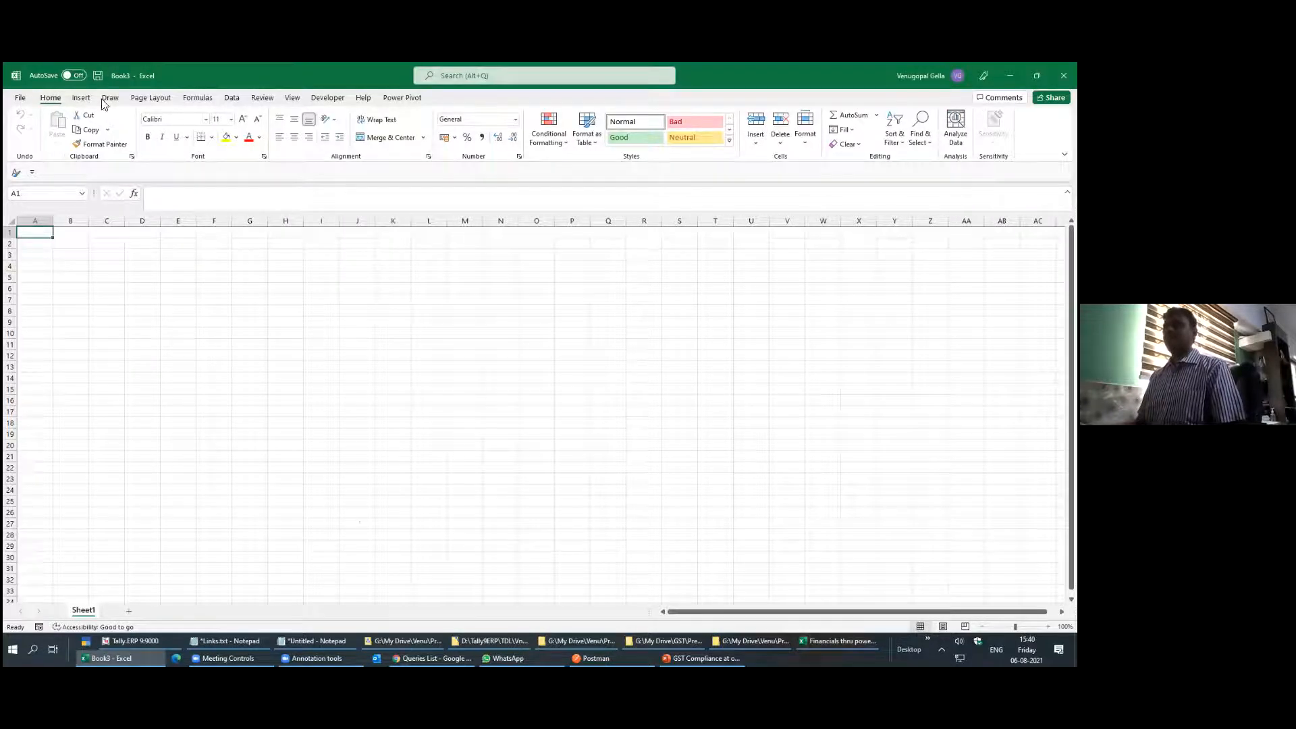
pyautogui.hotkey('alt', 'Tab')
pyautogui.moveTo(69, 248); pyautogui.dragTo(455, 524)
pyautogui.hotkey('ctrl', 'c')
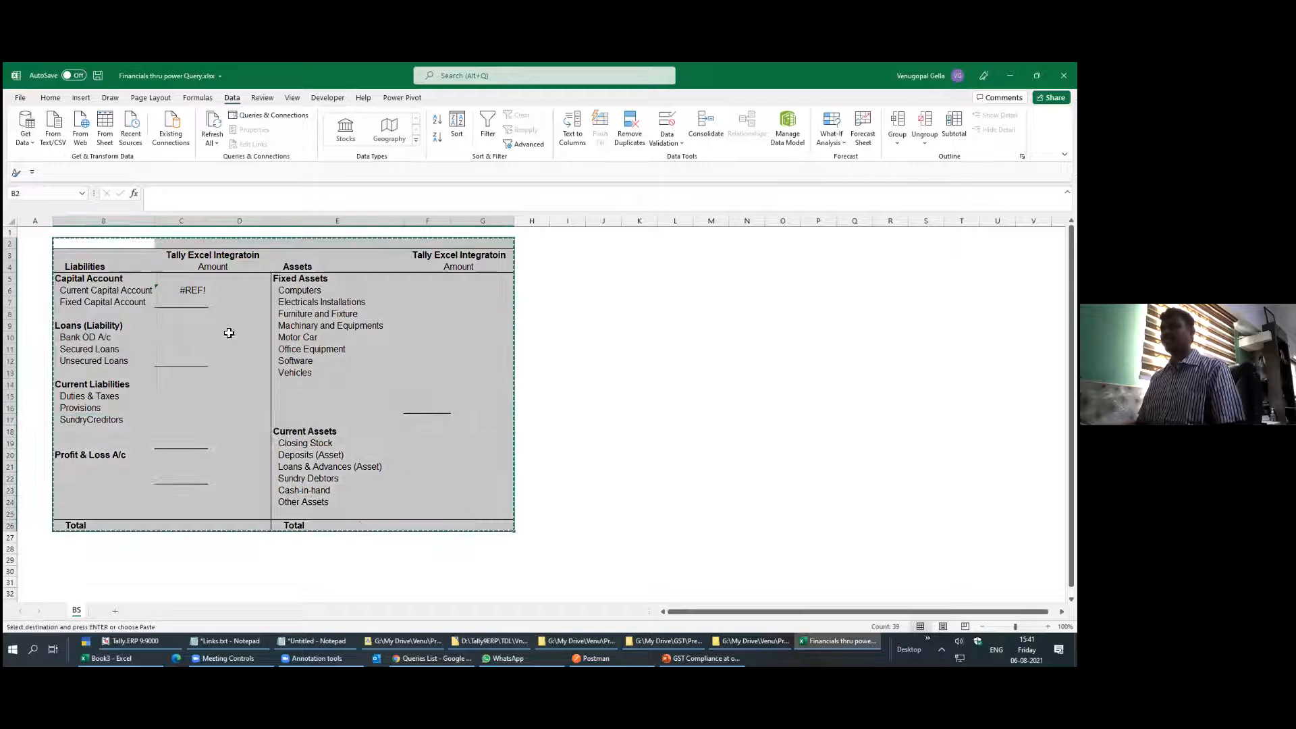
pyautogui.hotkey('alt', 'Tab')
pyautogui.click(106, 255)
pyautogui.hotkey('ctrl', 'v')
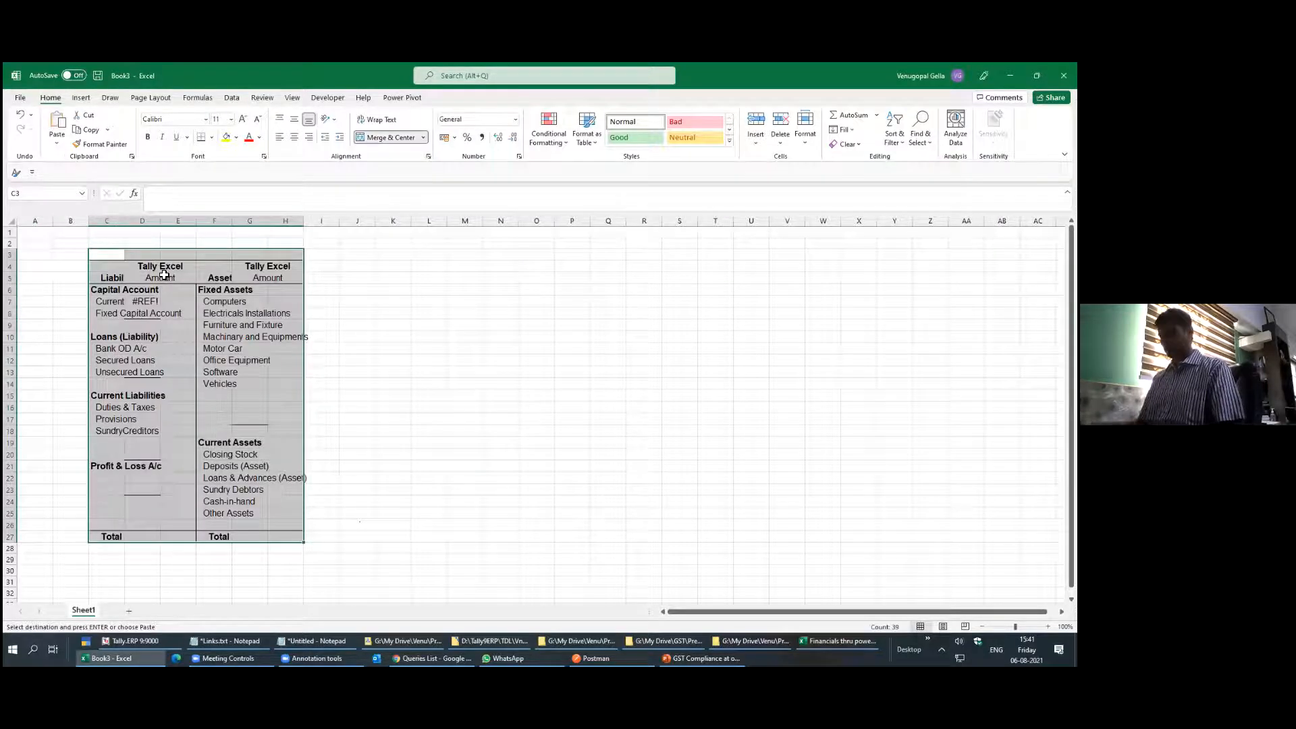
# Autofit the pasted balance sheet's column widths and clear the broken Current Capital Account amount in D7
pyautogui.hotkey('alt', 'h')
pyautogui.press('o')
pyautogui.press('i')
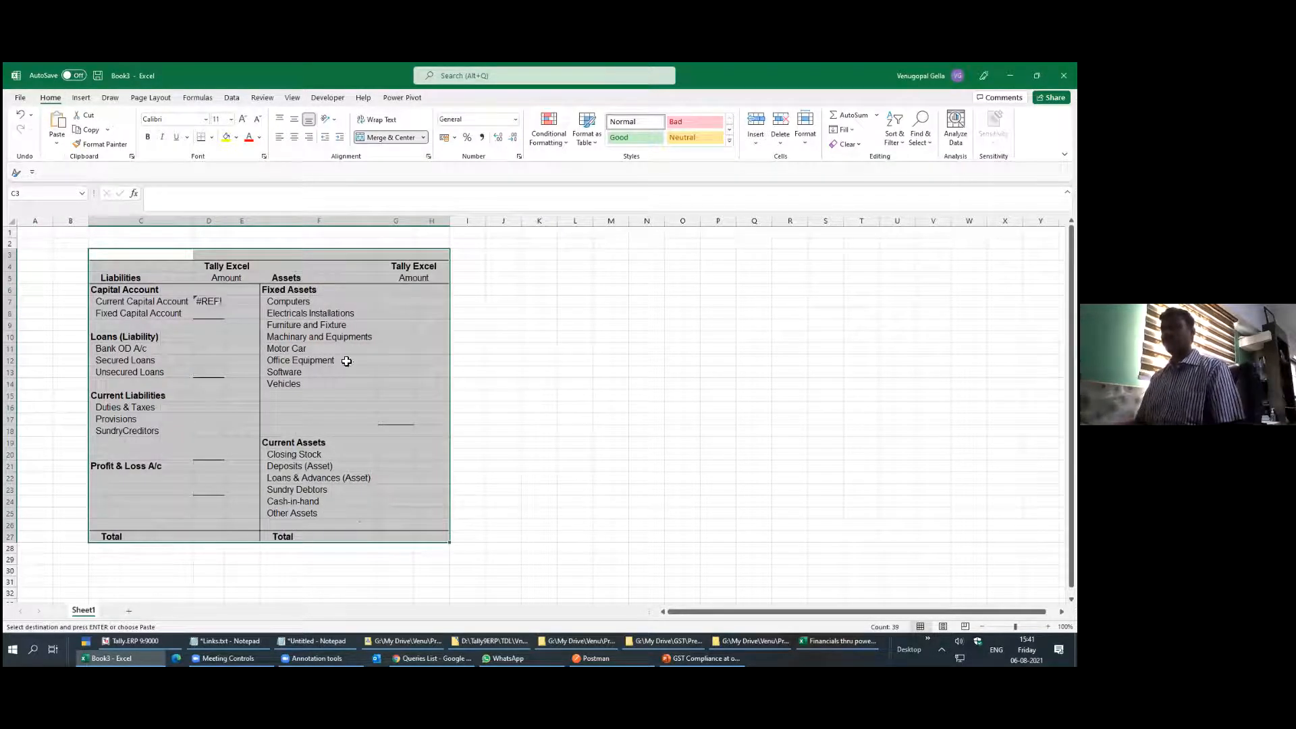
pyautogui.click(209, 302)
pyautogui.press('Delete')
# Close the Financials thru power Query.xlsx workbook and return to the new balance sheet workbook
pyautogui.hotkey('alt', 'Tab')
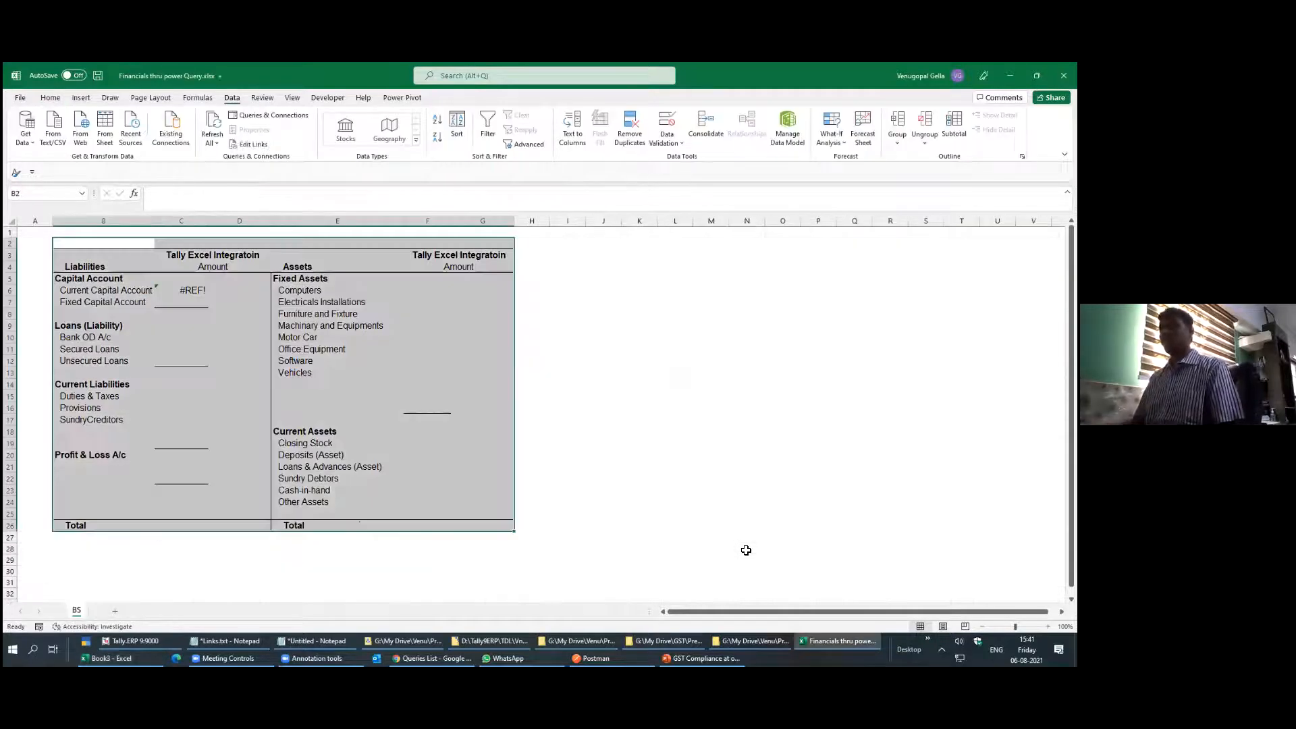
pyautogui.hotkey('alt', 'F4')
pyautogui.click(545, 369)
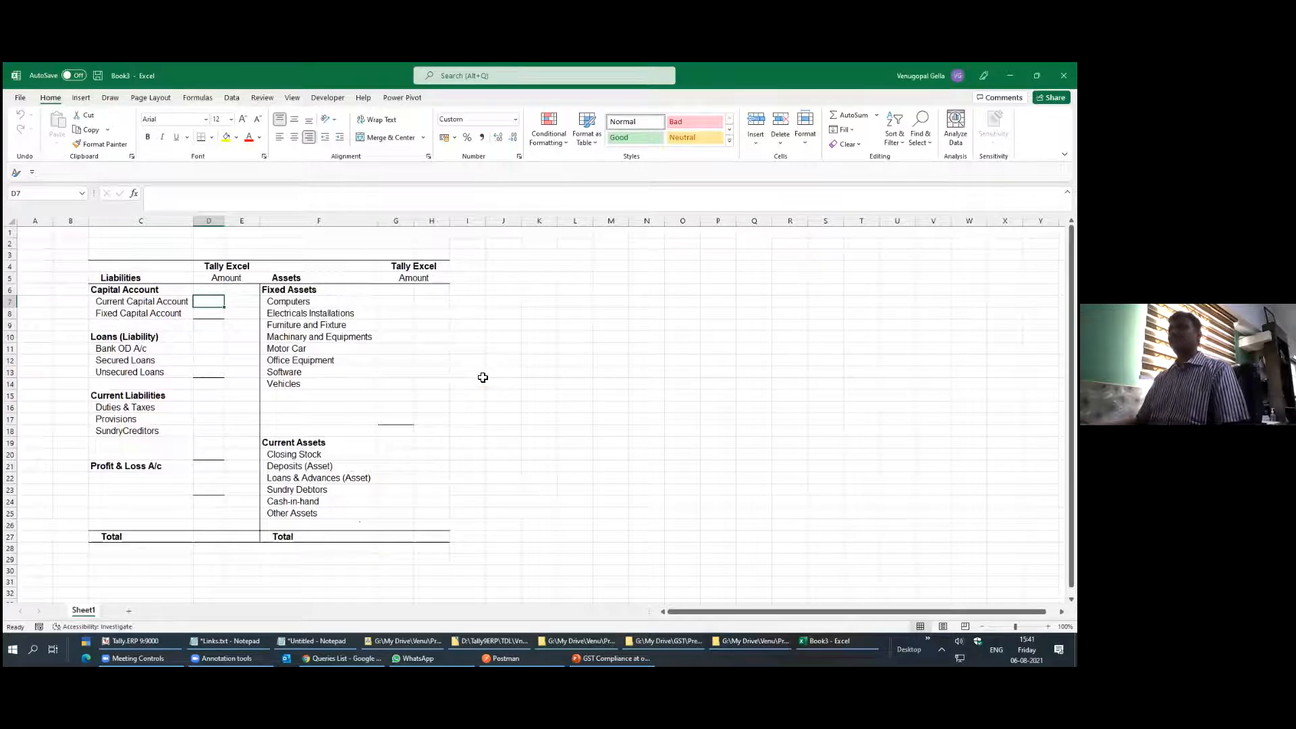
pyautogui.click(482, 375)
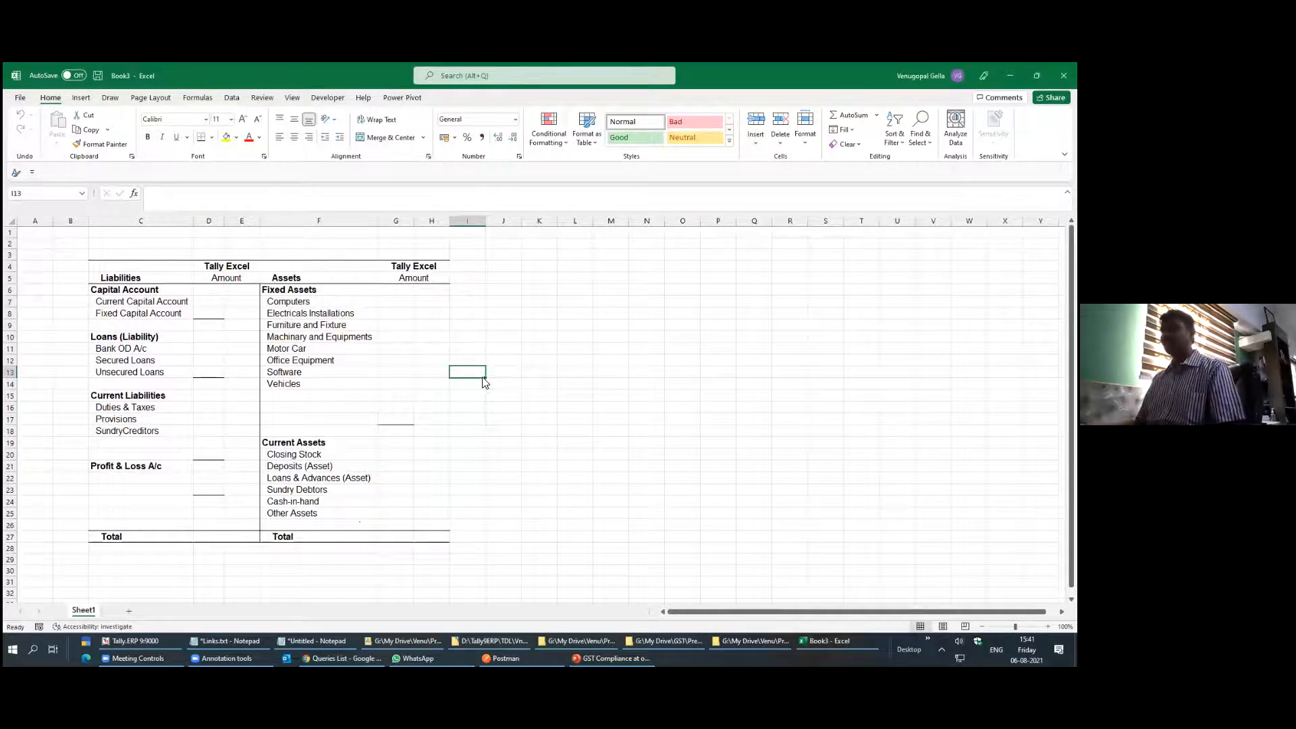
# Save the new workbook to the root of drive D: as PowerQueryfinacials.xlsx
pyautogui.hotkey('alt', 'f')
pyautogui.press('a')
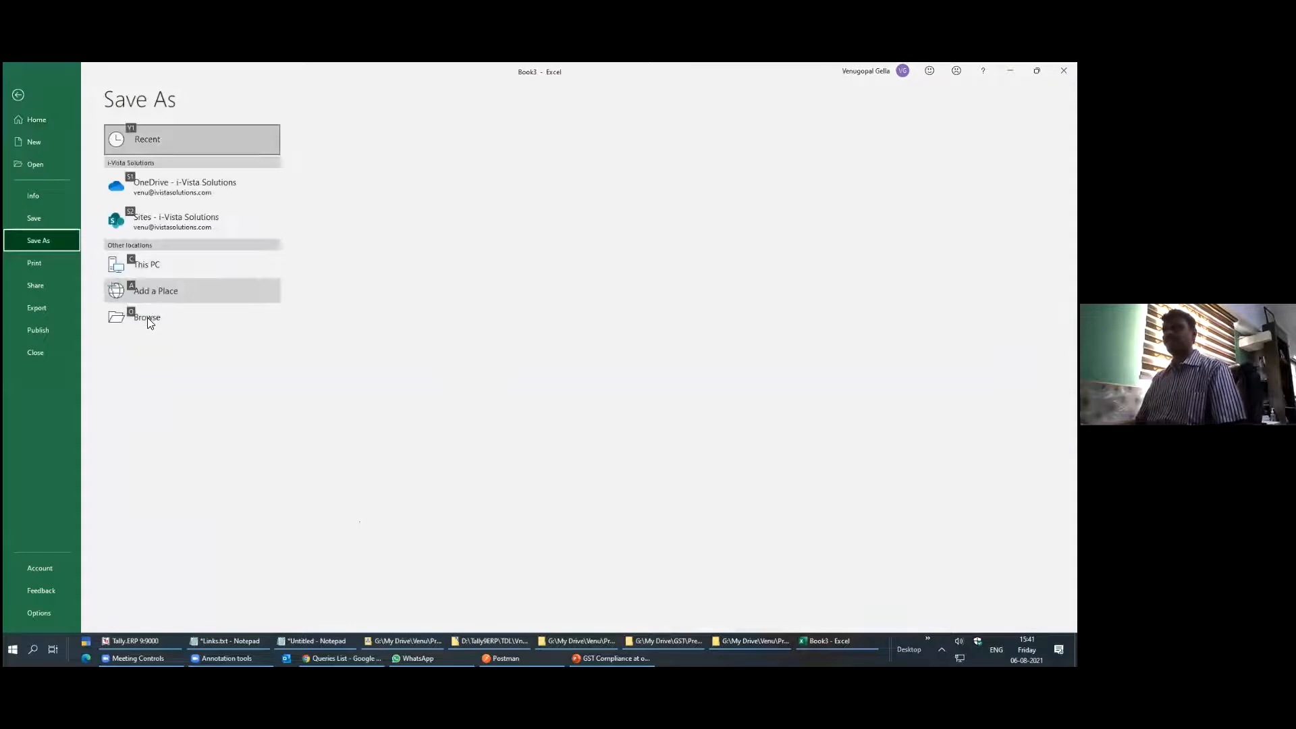
pyautogui.click(147, 317)
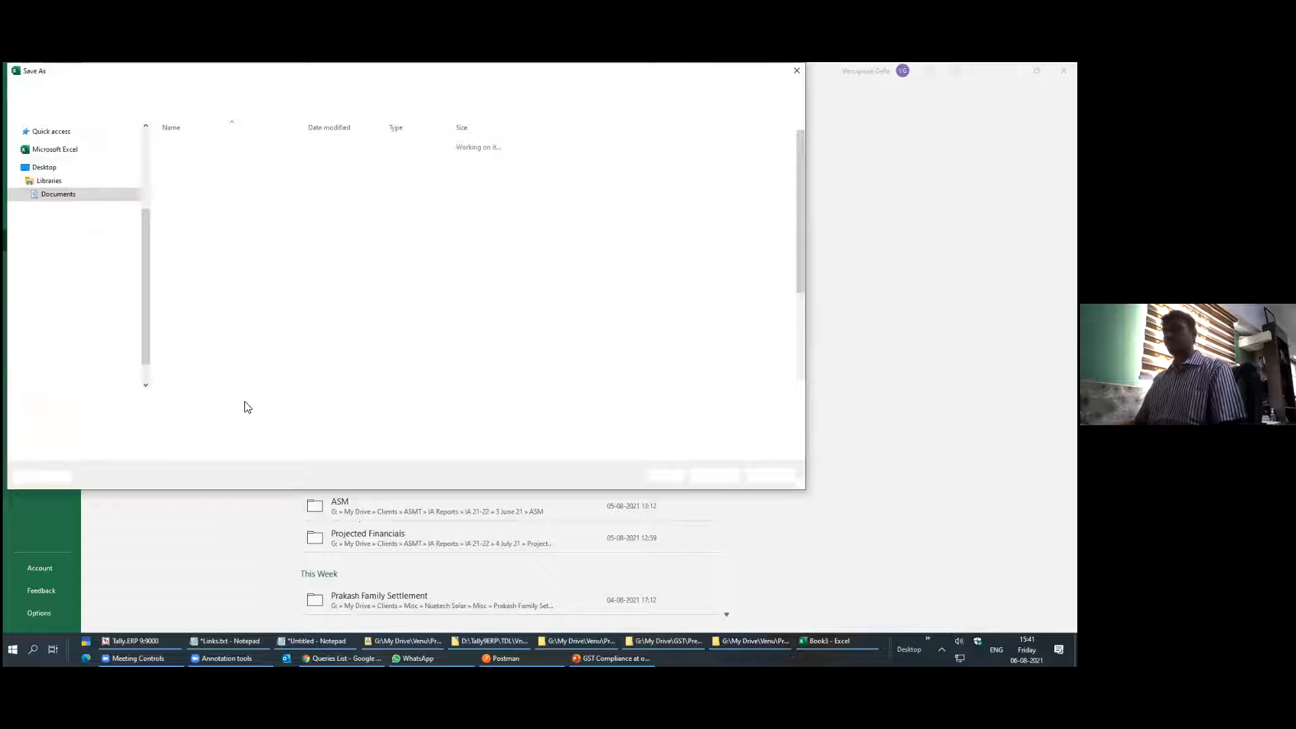
pyautogui.write('d:\\')
pyautogui.press('Return')
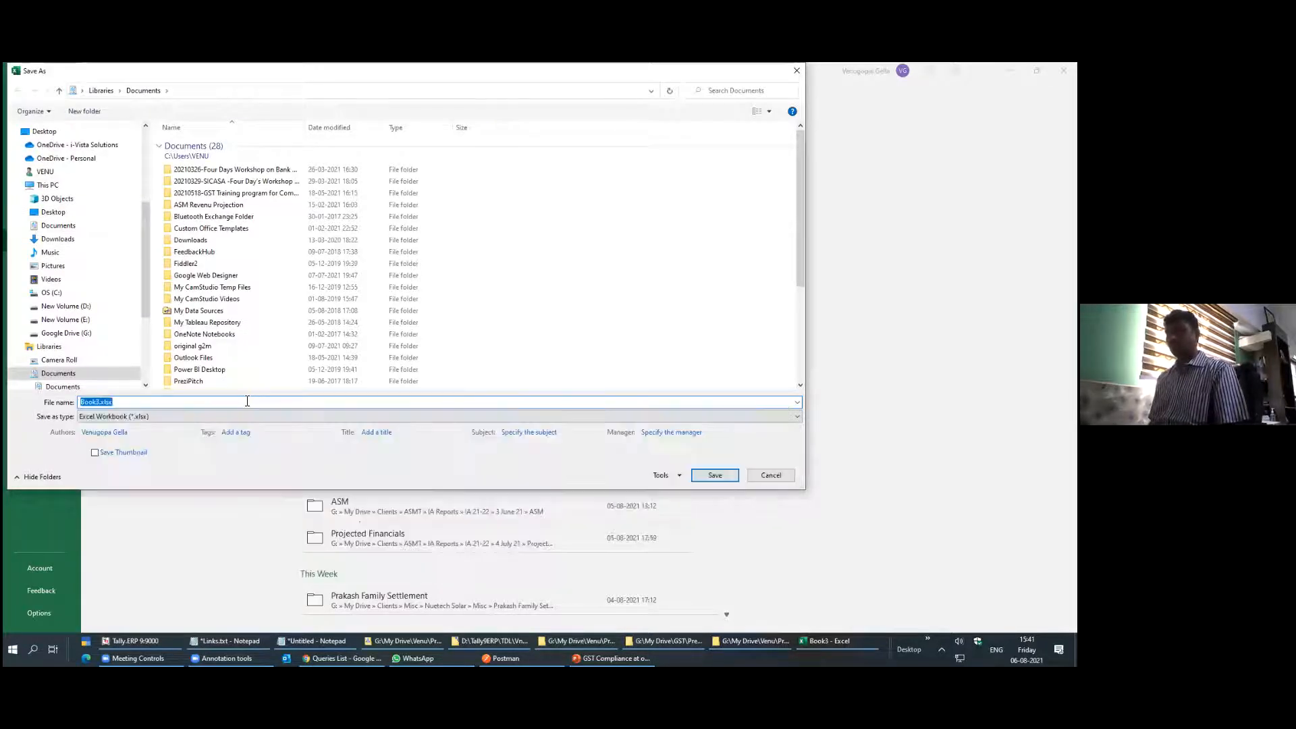
pyautogui.write('PowerQuery')
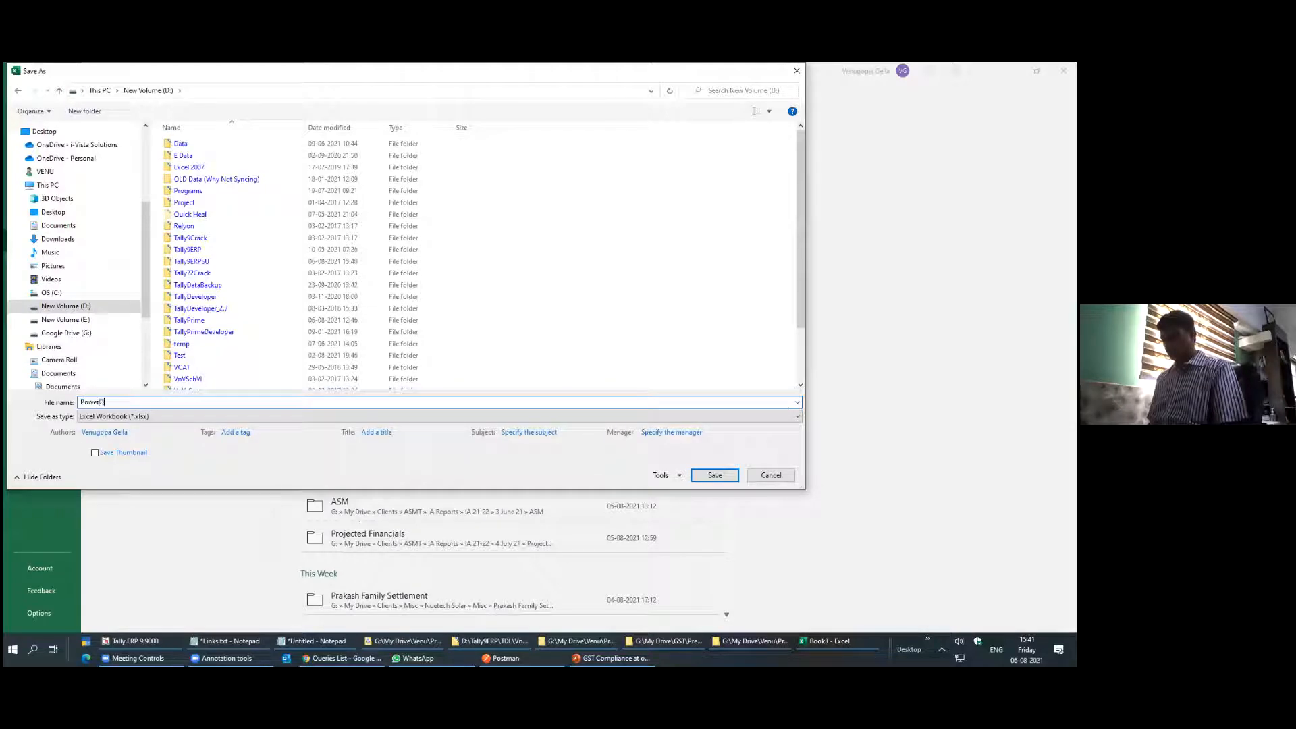
pyautogui.write('finacials.xlsx')
pyautogui.press('Return')
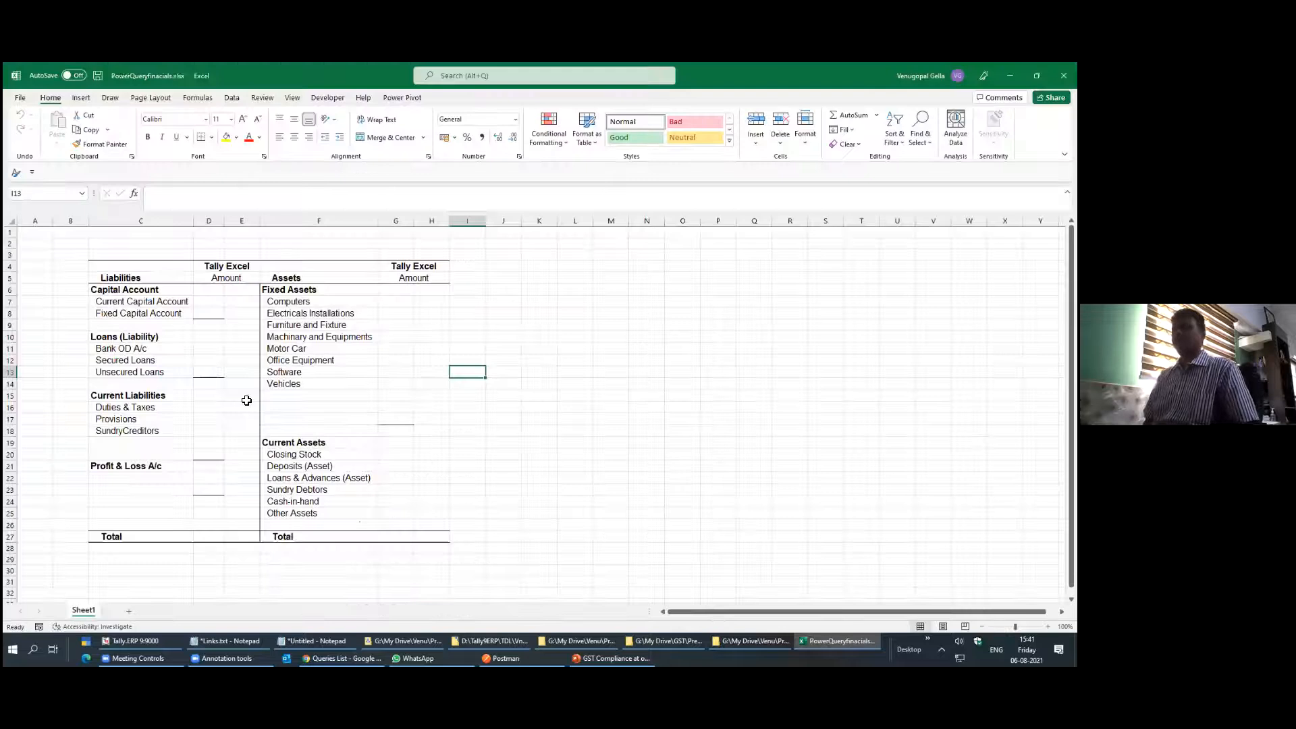
# Widen column D to fit its Tally Excel Integratoin heading and hide the sheet's gridlines
pyautogui.moveTo(243, 222); pyautogui.dragTo(261, 222)
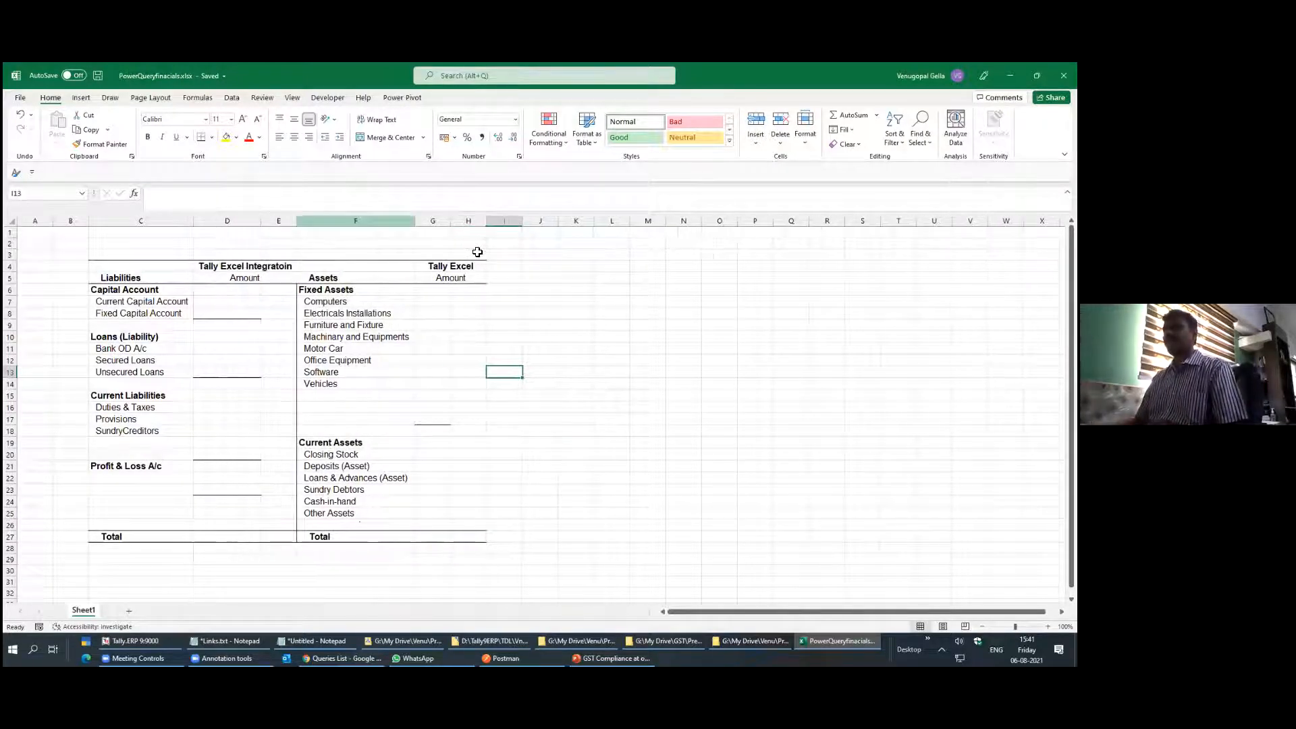
pyautogui.click(291, 99)
pyautogui.click(327, 138)
pyautogui.click(547, 423)
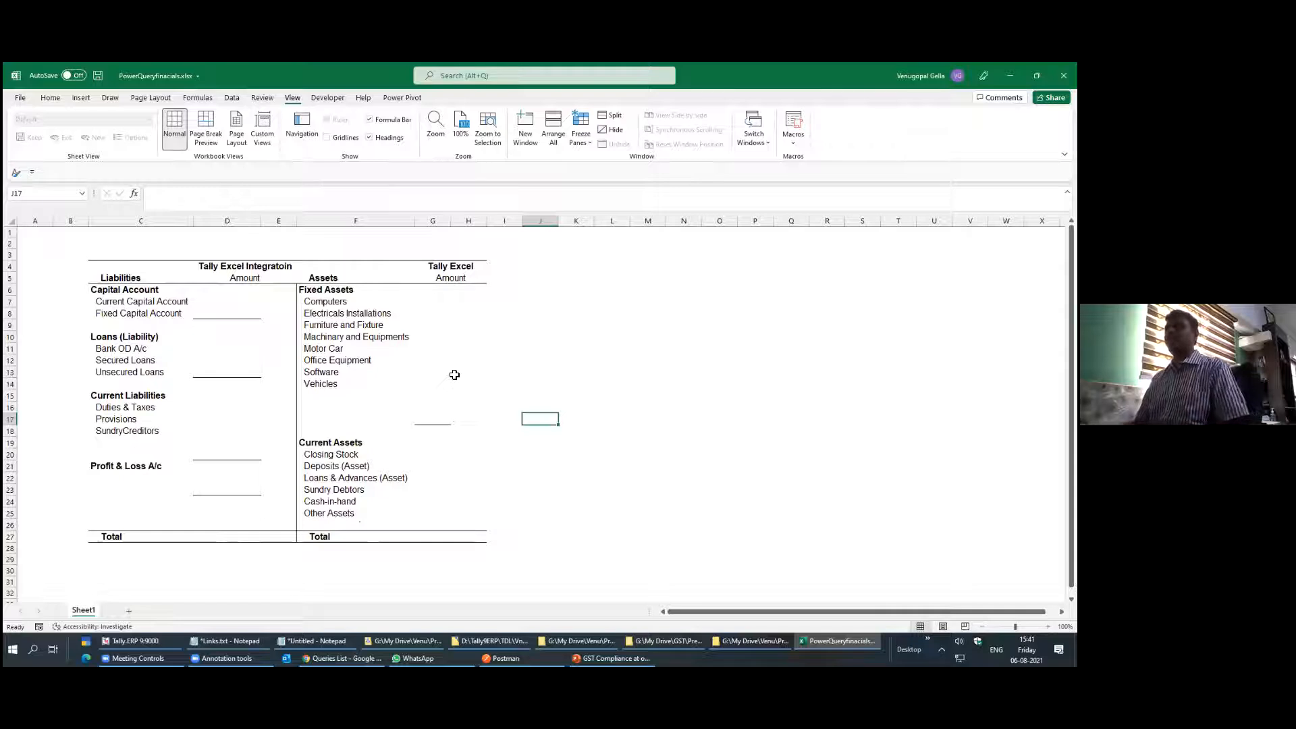
# Switch to Tally.ERP 9, leave the Trial Balance for the Gateway of Tally, and return to the Excel balance sheet
pyautogui.click(131, 641)
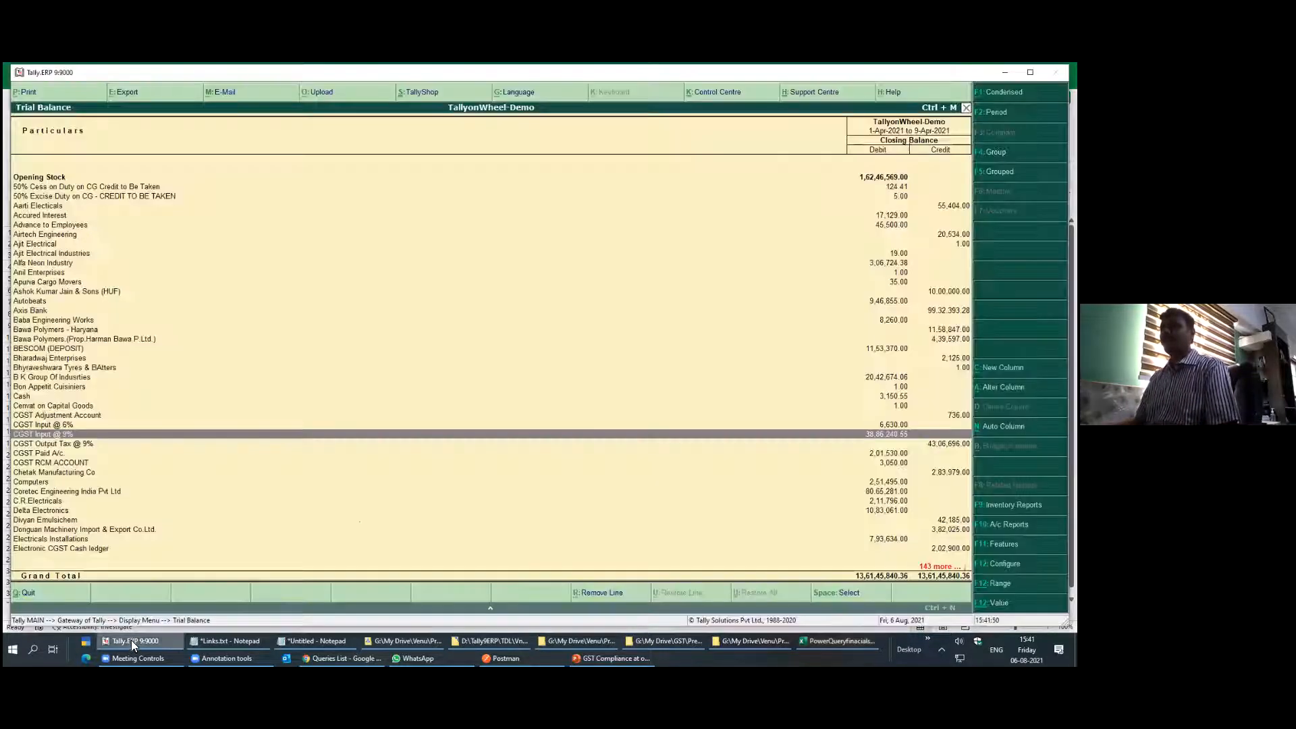
pyautogui.click(202, 360)
pyautogui.press('Escape')
pyautogui.press('Escape')
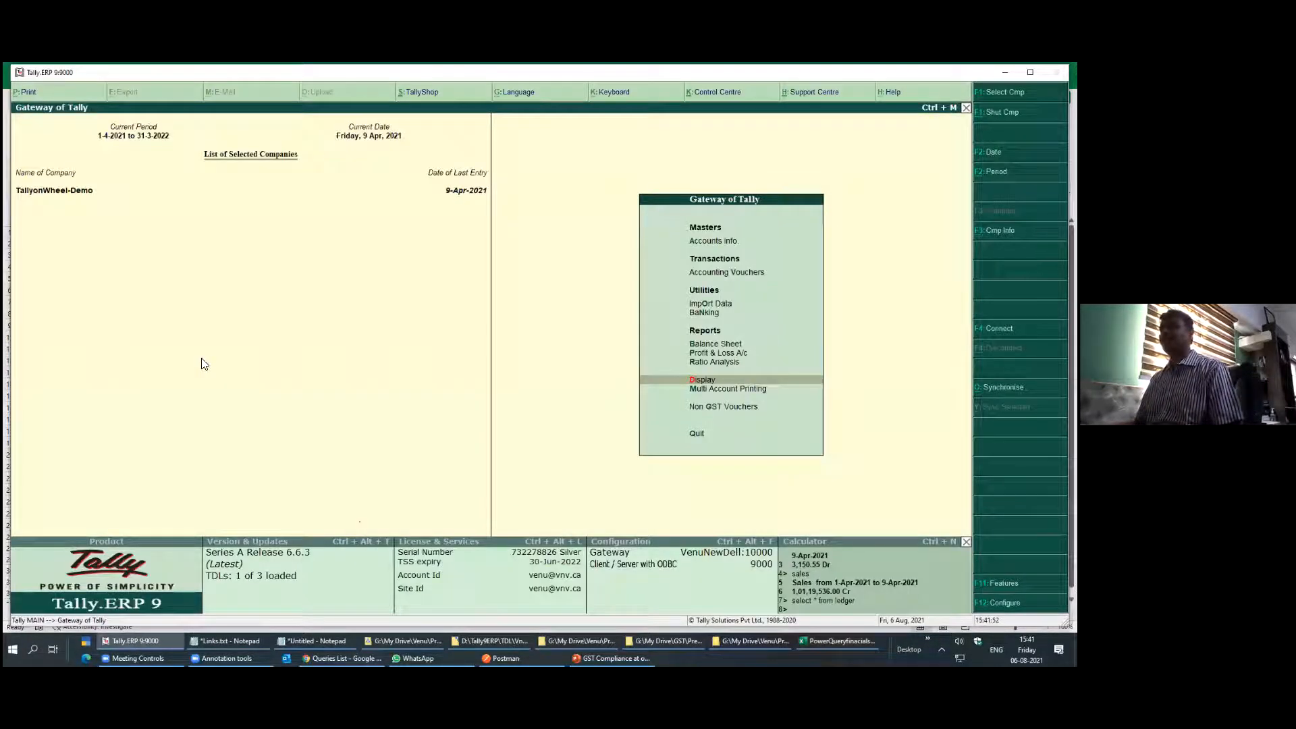
pyautogui.hotkey('alt', 'Tab')
pyautogui.click(294, 383)
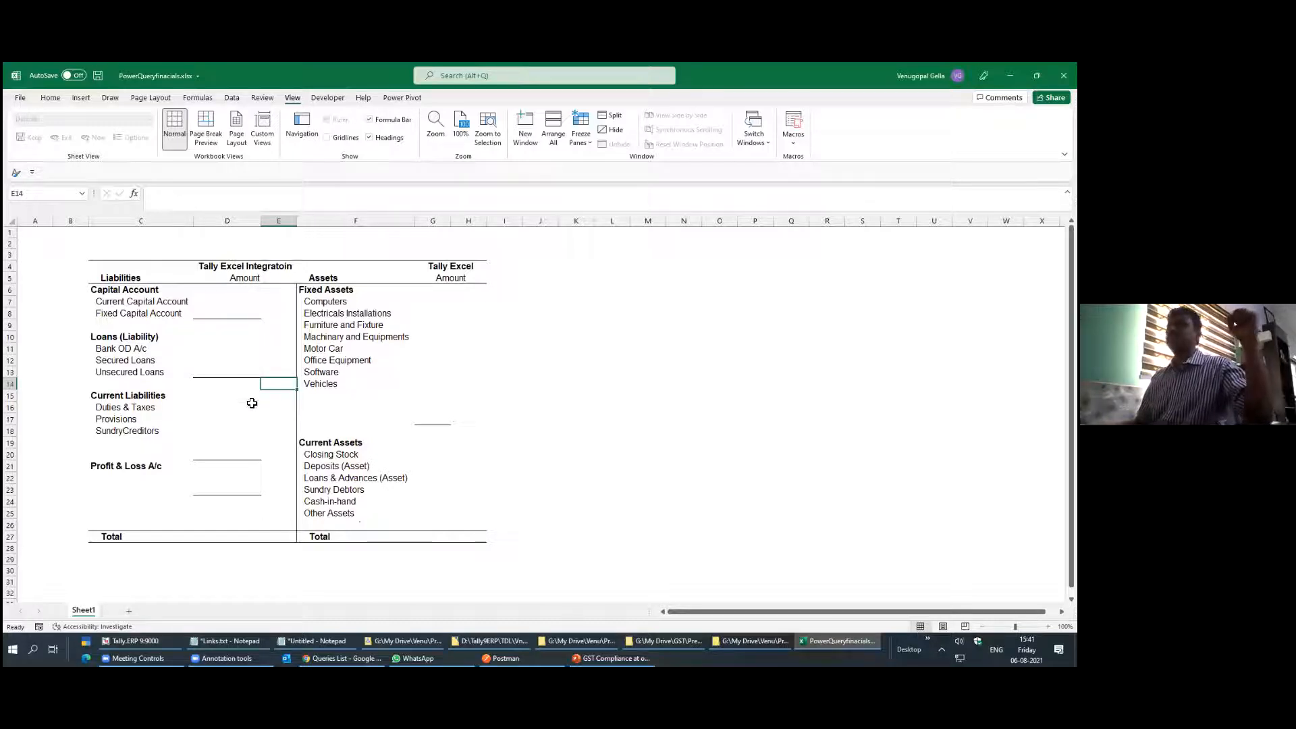
# Launch the Power Query Editor from the PowerQueryfinacials.xlsx workbook
pyautogui.click(233, 100)
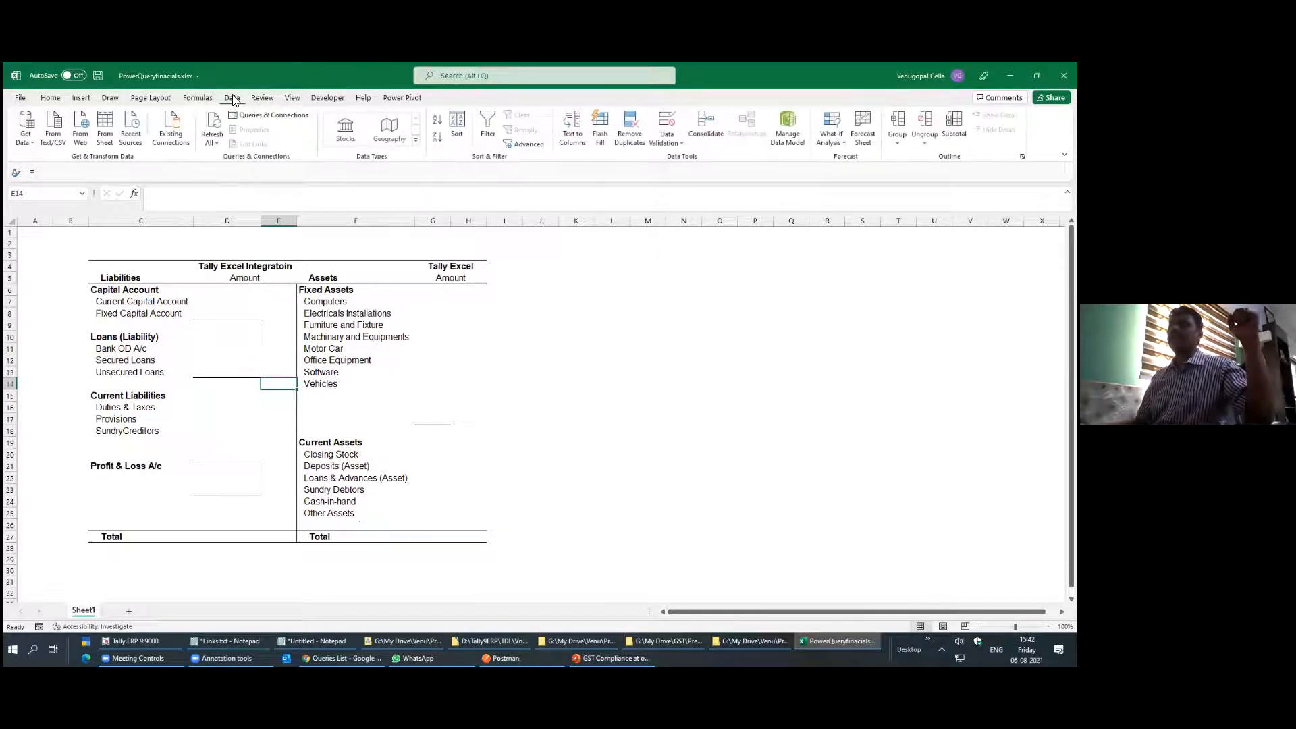
pyautogui.click(29, 141)
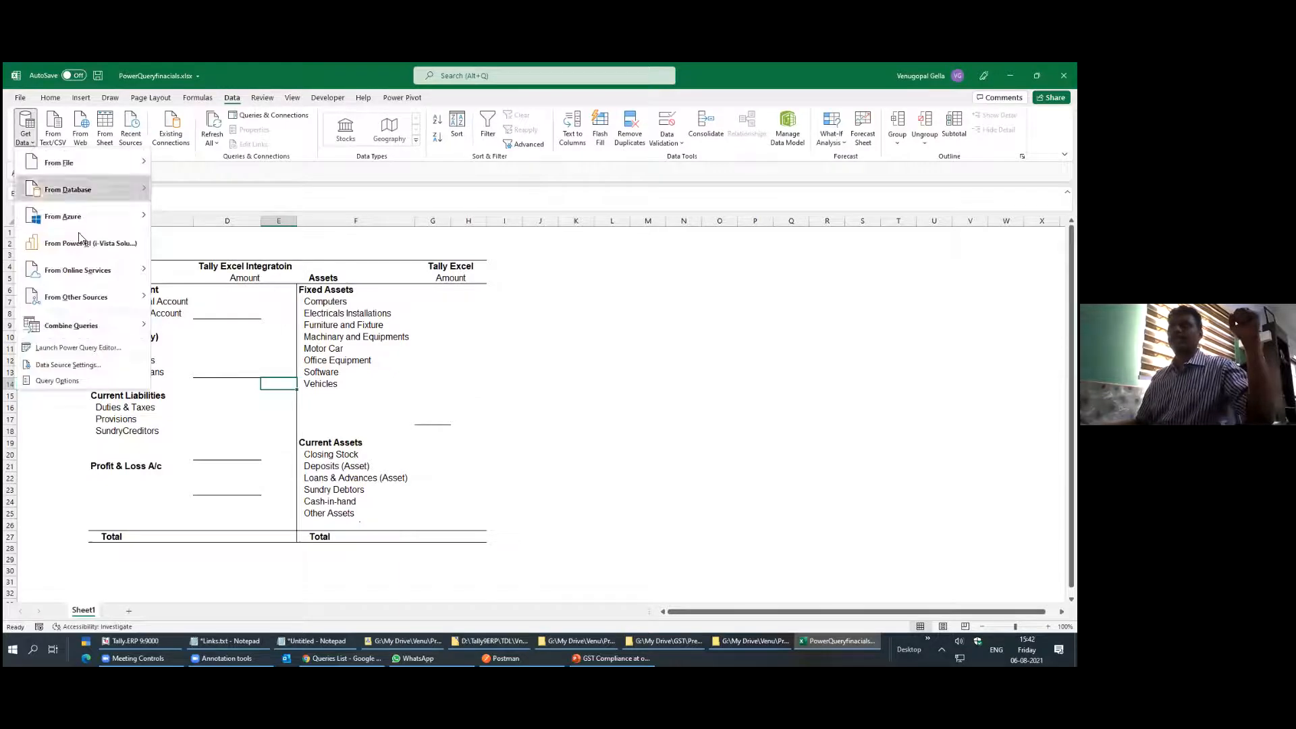
pyautogui.click(74, 347)
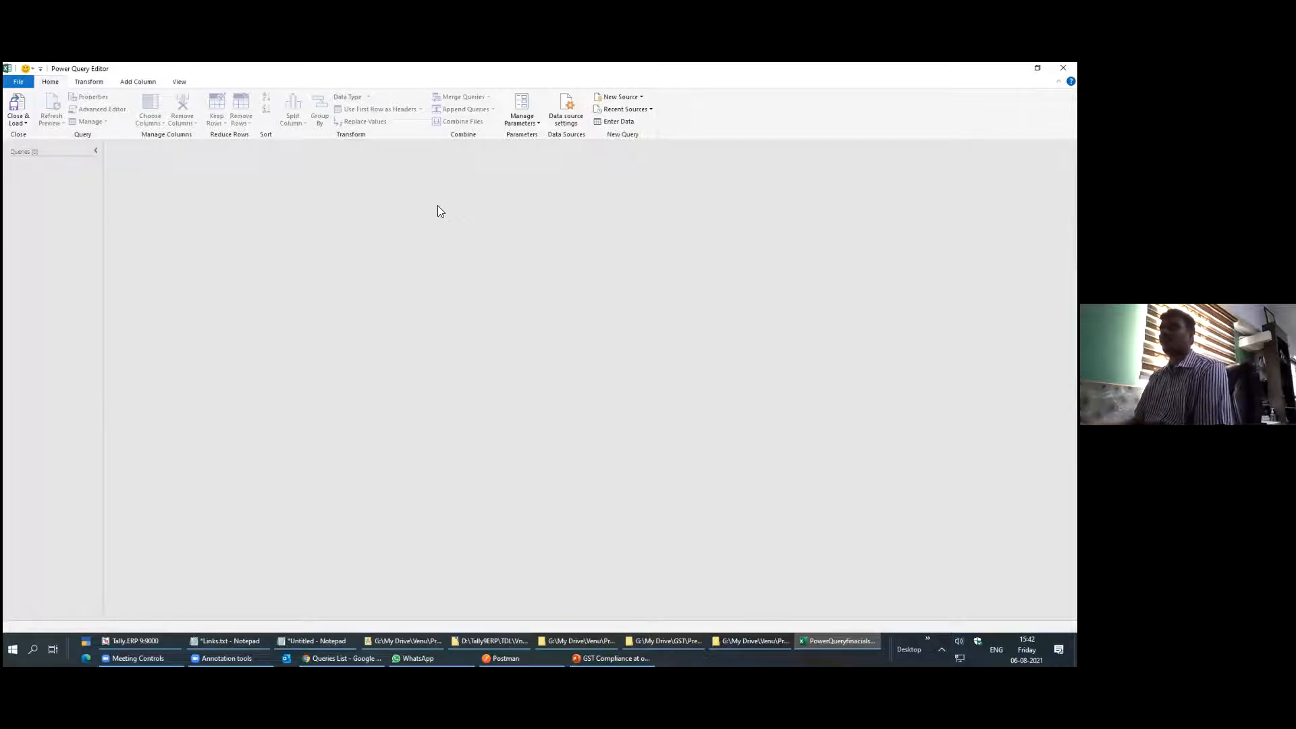
pyautogui.moveTo(66, 145)
pyautogui.mouseDown()
pyautogui.moveTo(3, 142)
pyautogui.moveTo(60, 127)
pyautogui.mouseUp()
pyautogui.moveTo(49, 250); pyautogui.dragTo(46, 172)
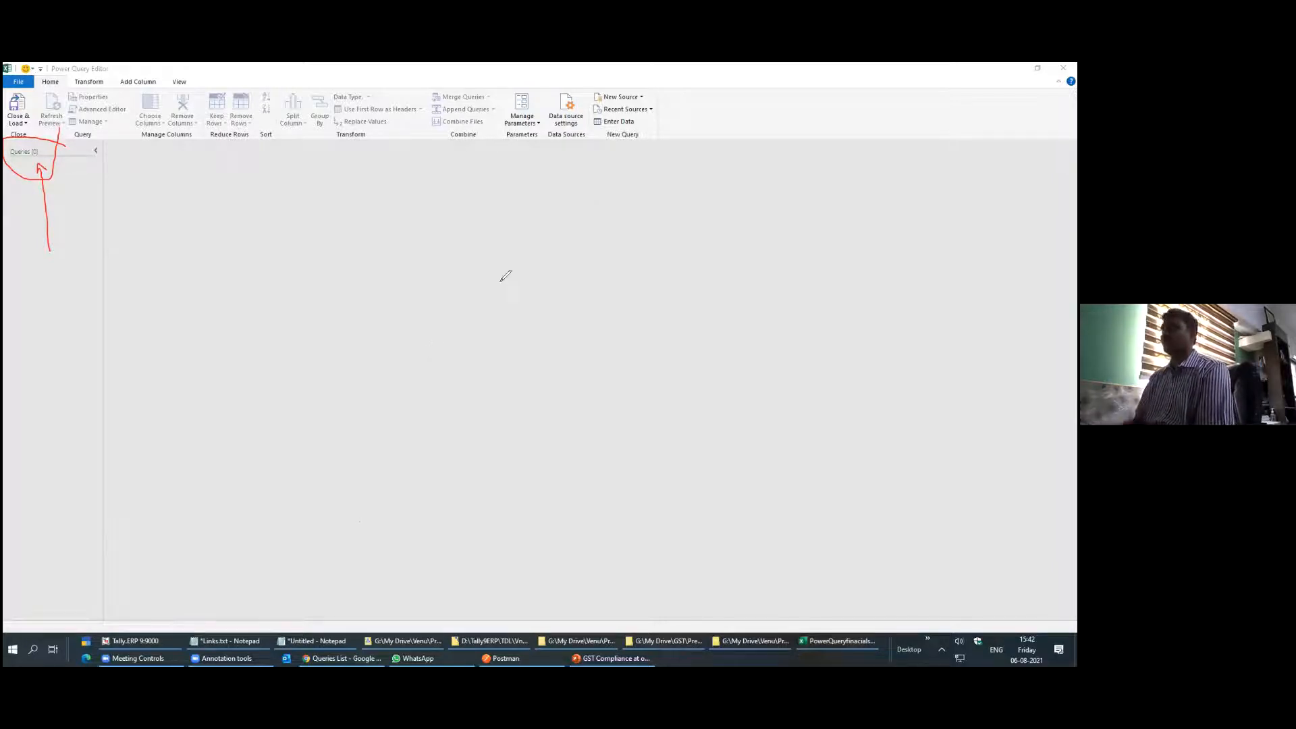
pyautogui.click(669, 92)
pyautogui.click(669, 93)
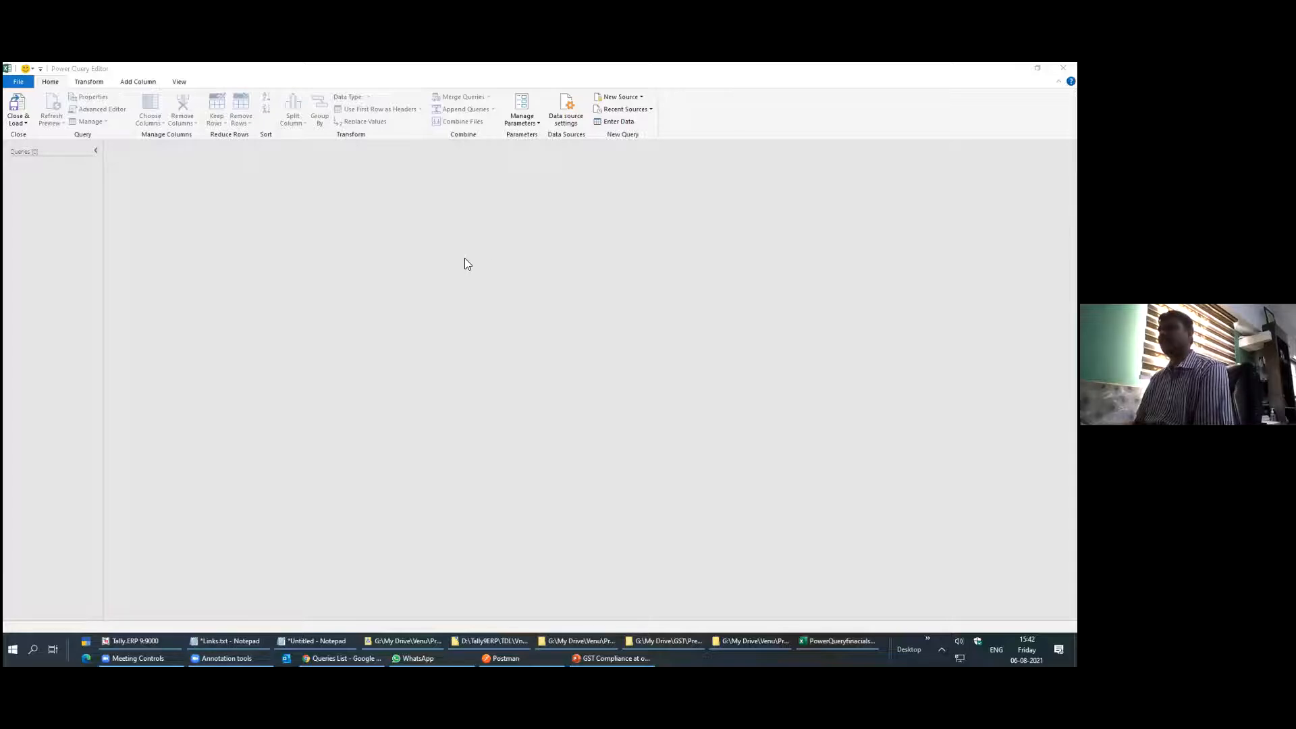
pyautogui.moveTo(455, 368)
pyautogui.mouseDown()
pyautogui.moveTo(597, 99)
pyautogui.moveTo(594, 119)
pyautogui.mouseUp()
pyautogui.moveTo(663, 87)
pyautogui.mouseDown()
pyautogui.moveTo(582, 101)
pyautogui.moveTo(658, 105)
pyautogui.moveTo(668, 81)
pyautogui.mouseUp()
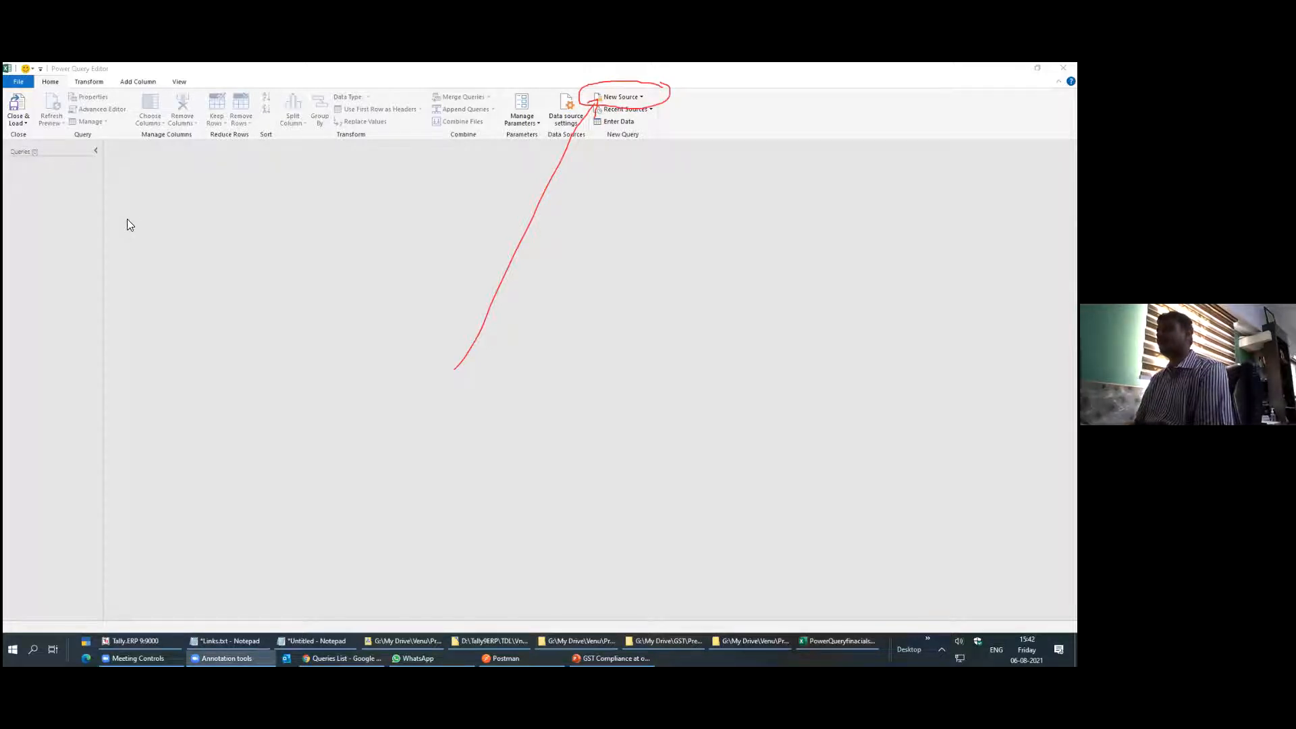
# Review the available new source types and create a blank query
pyautogui.click(621, 97)
pyautogui.moveTo(623, 161)
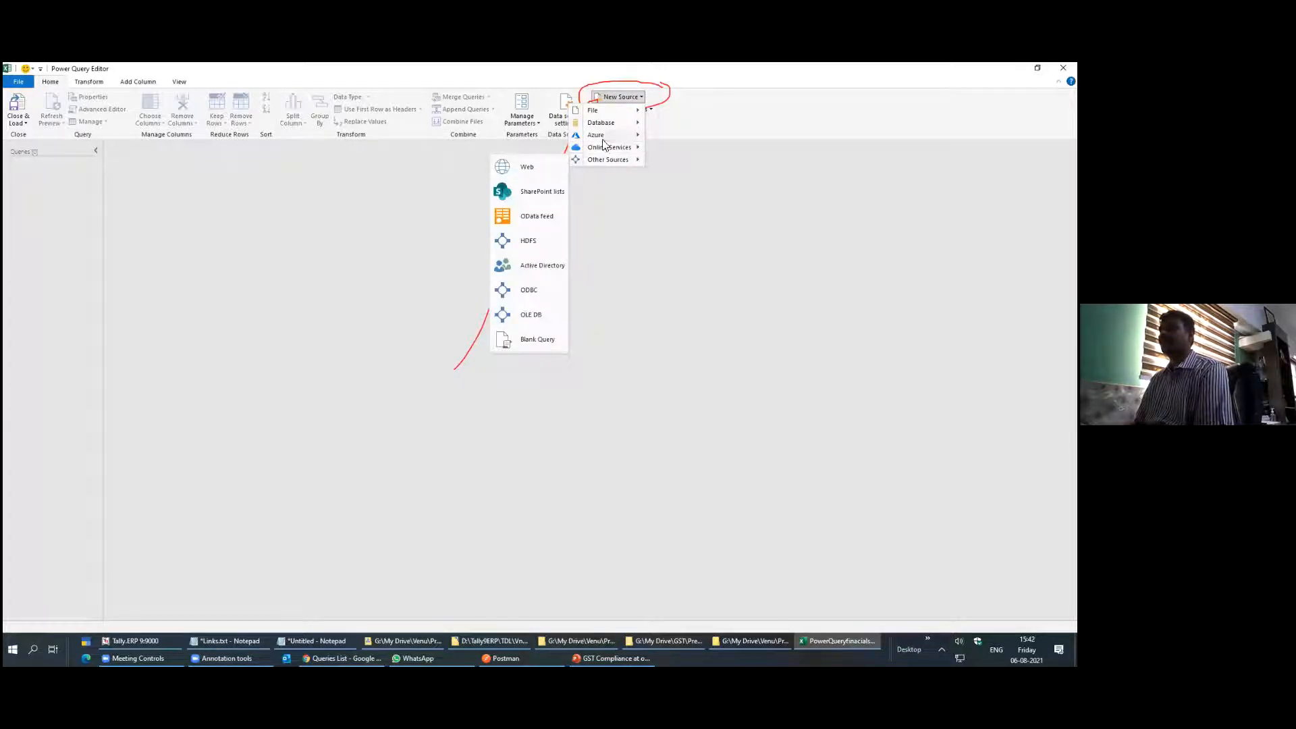
pyautogui.moveTo(608, 112)
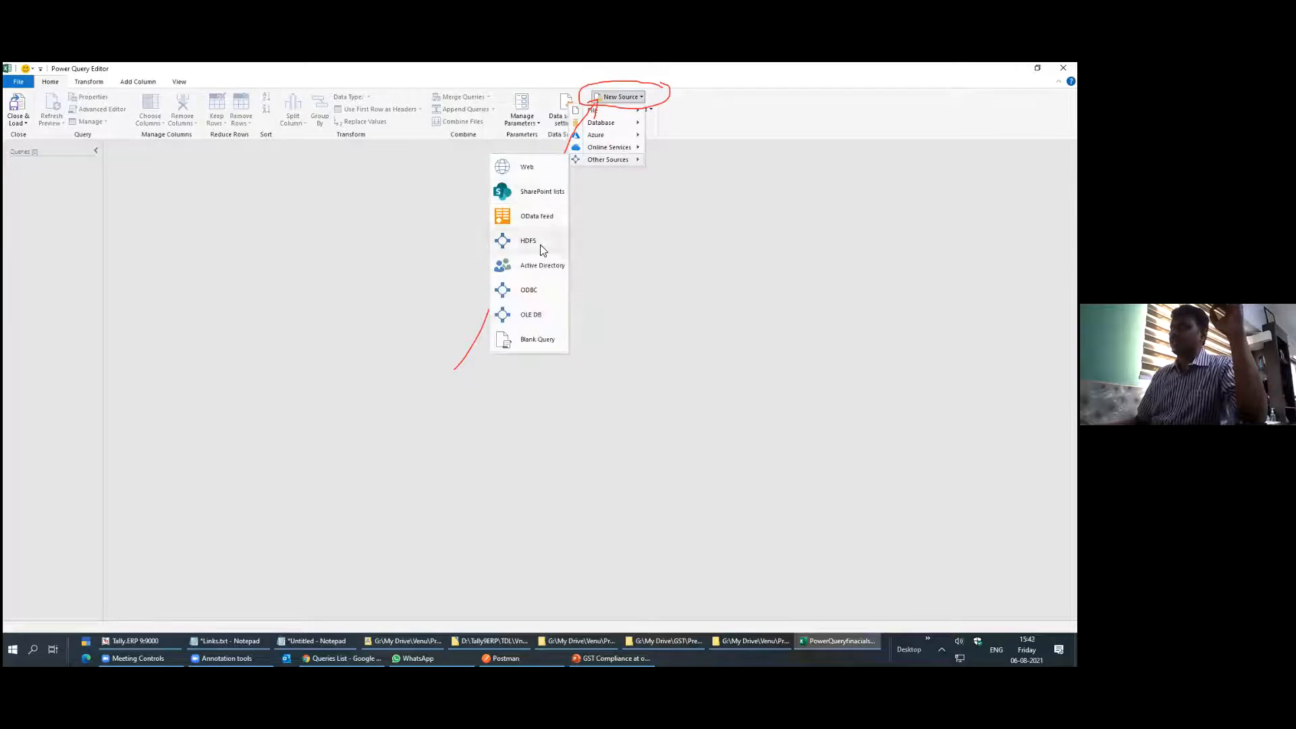
pyautogui.click(540, 339)
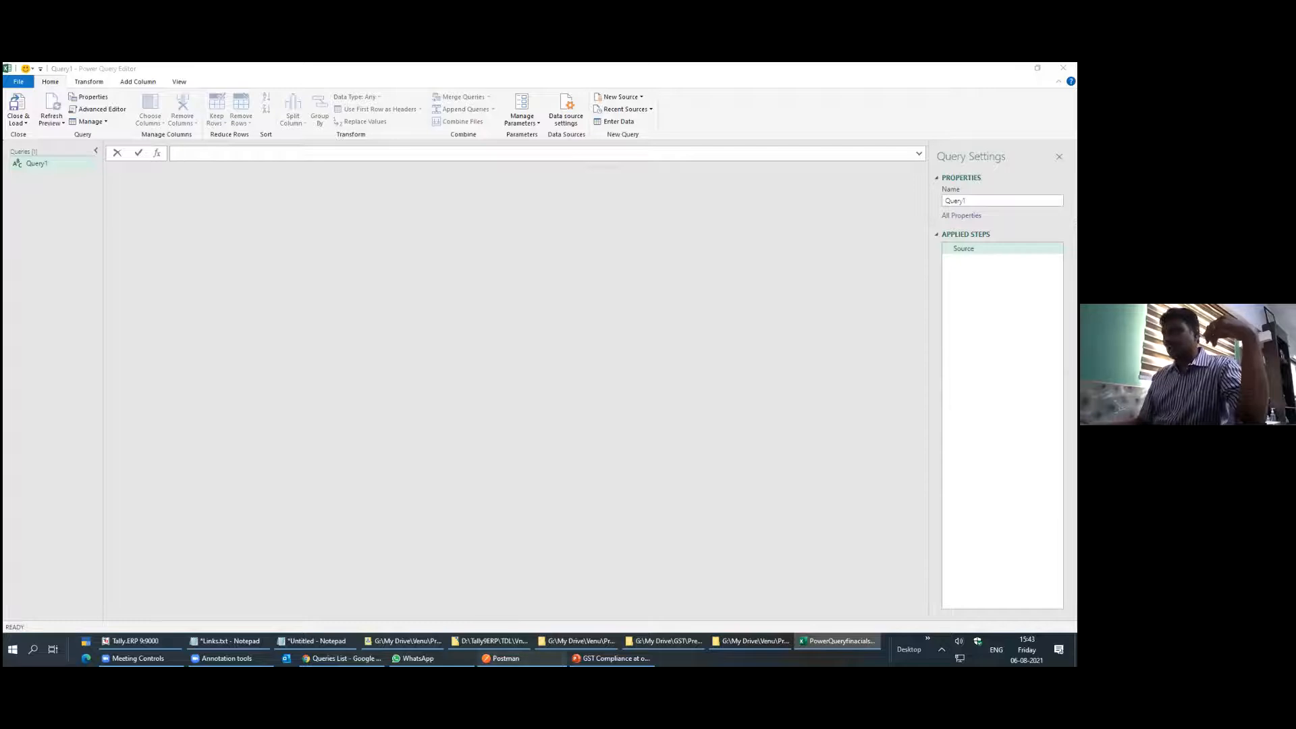
# Switch to Postman and open the GetActiveCompaniesList request from the TallonWheels folder
pyautogui.click(501, 658)
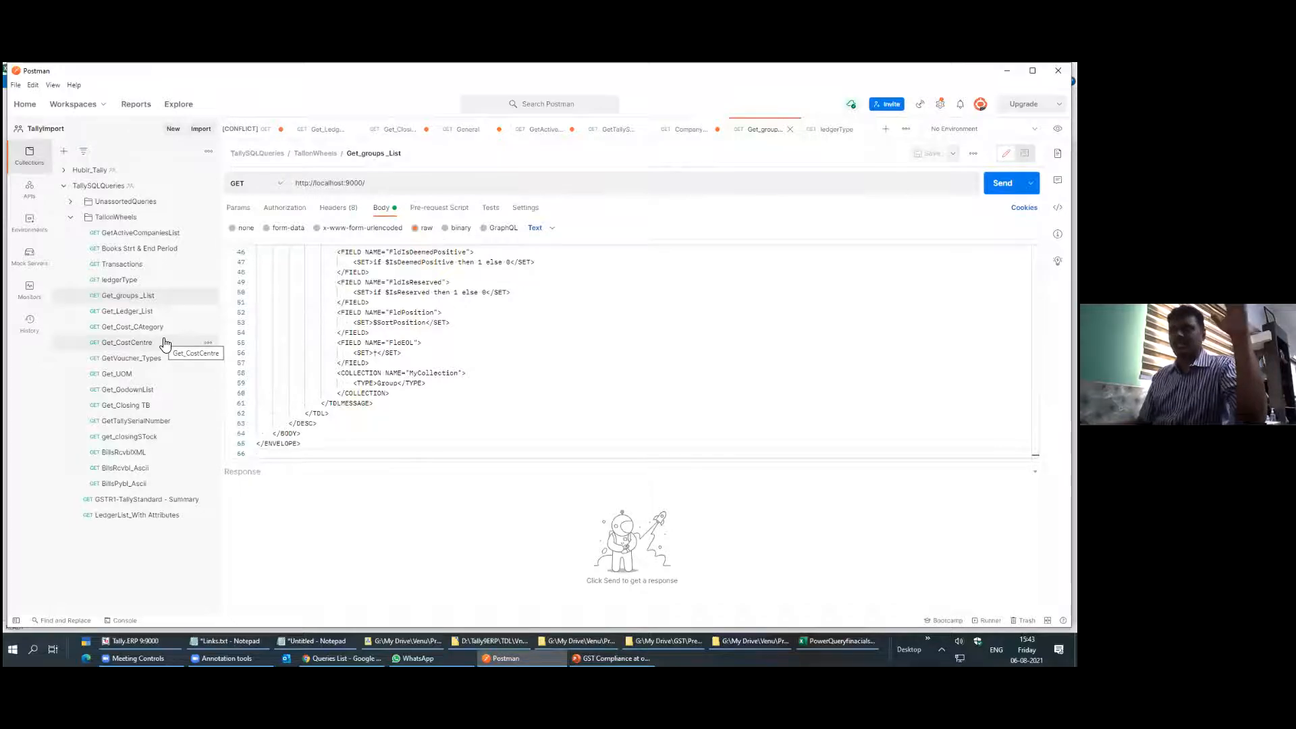
pyautogui.click(322, 289)
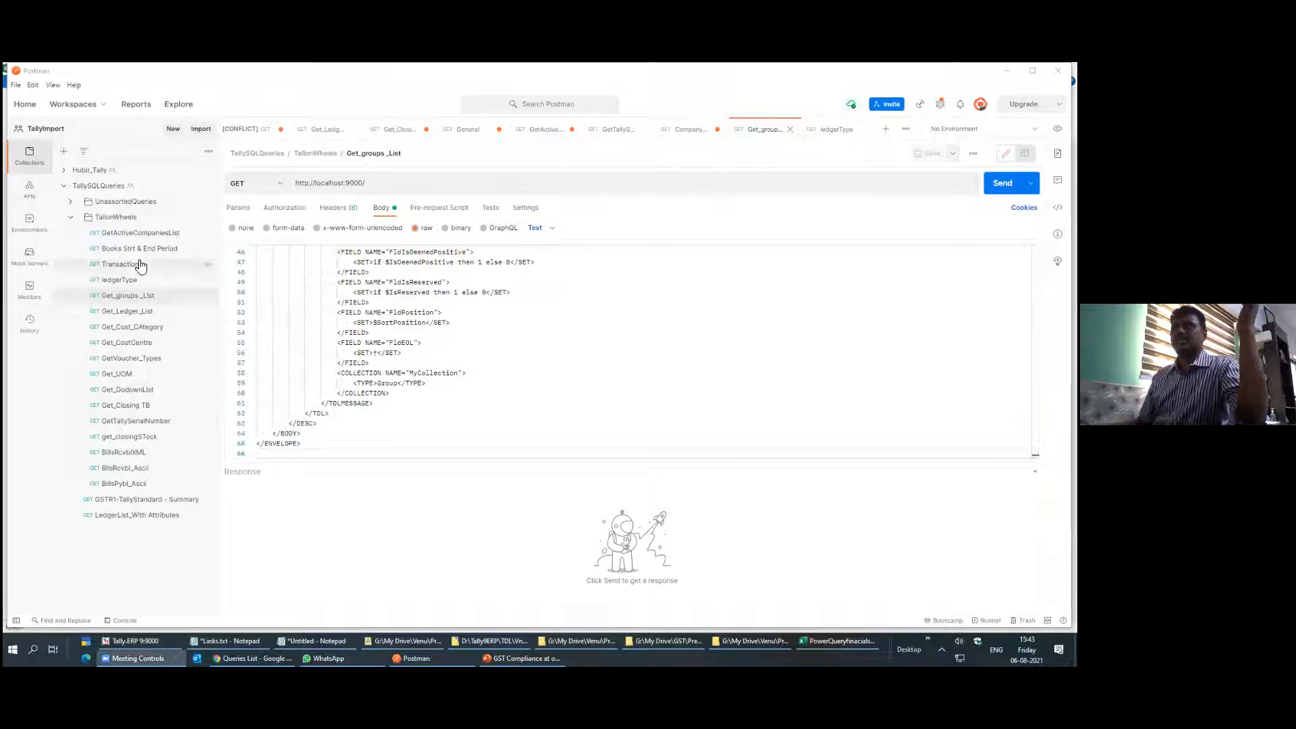
pyautogui.click(135, 235)
pyautogui.click(135, 235)
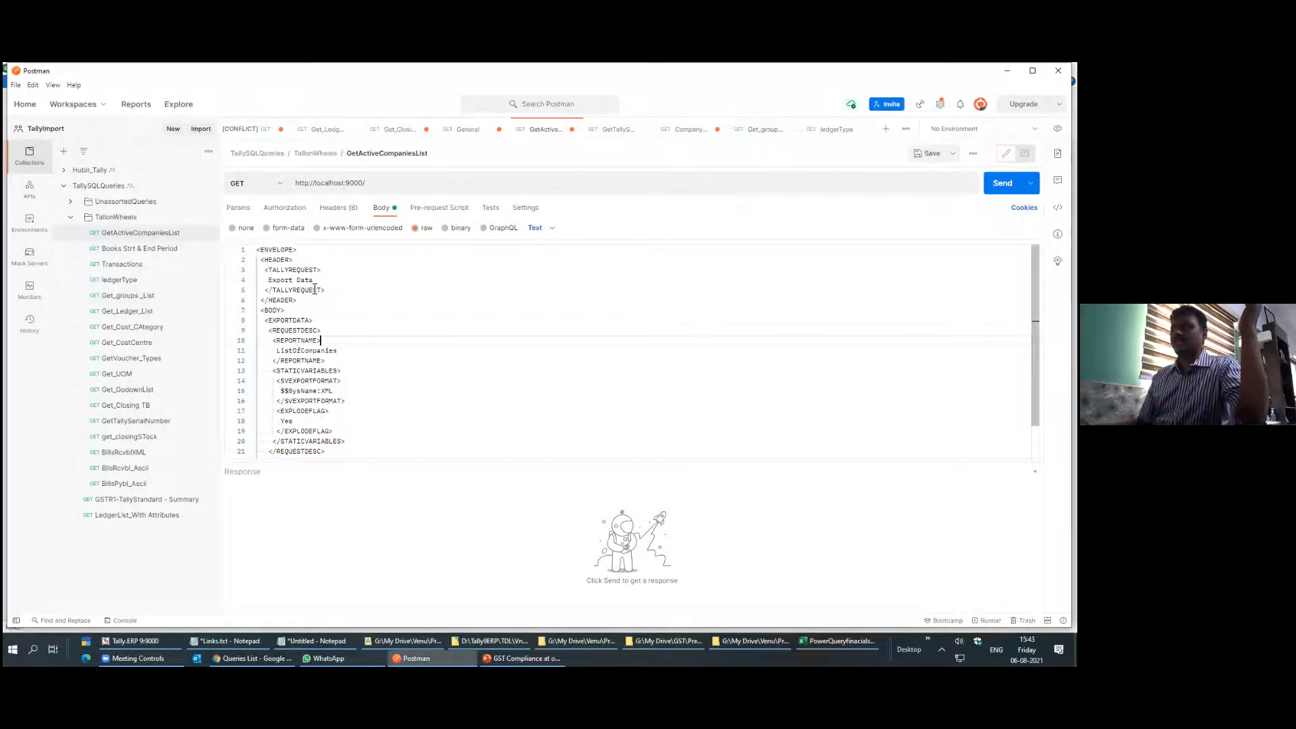
pyautogui.scroll(-2, 315, 289)
pyautogui.scroll(2, 331, 317)
pyautogui.click(348, 339)
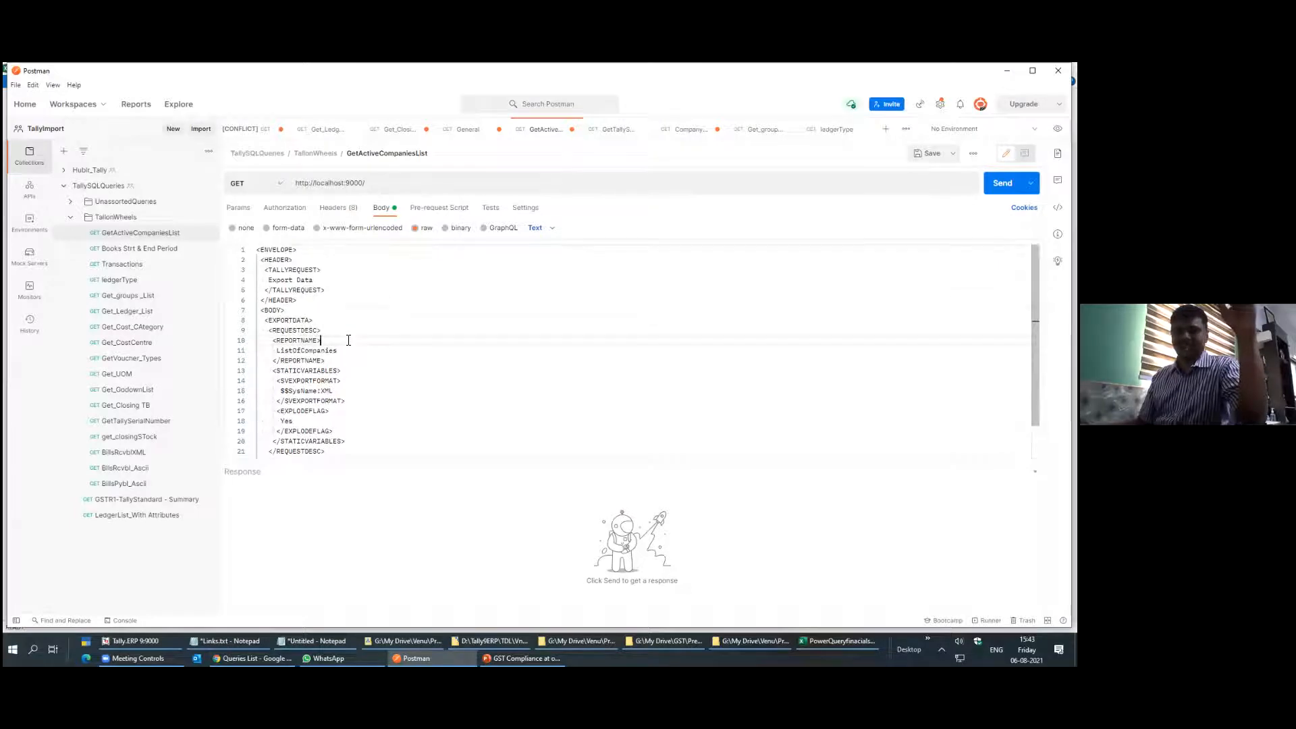
pyautogui.hotkey('ctrl', 'Return')
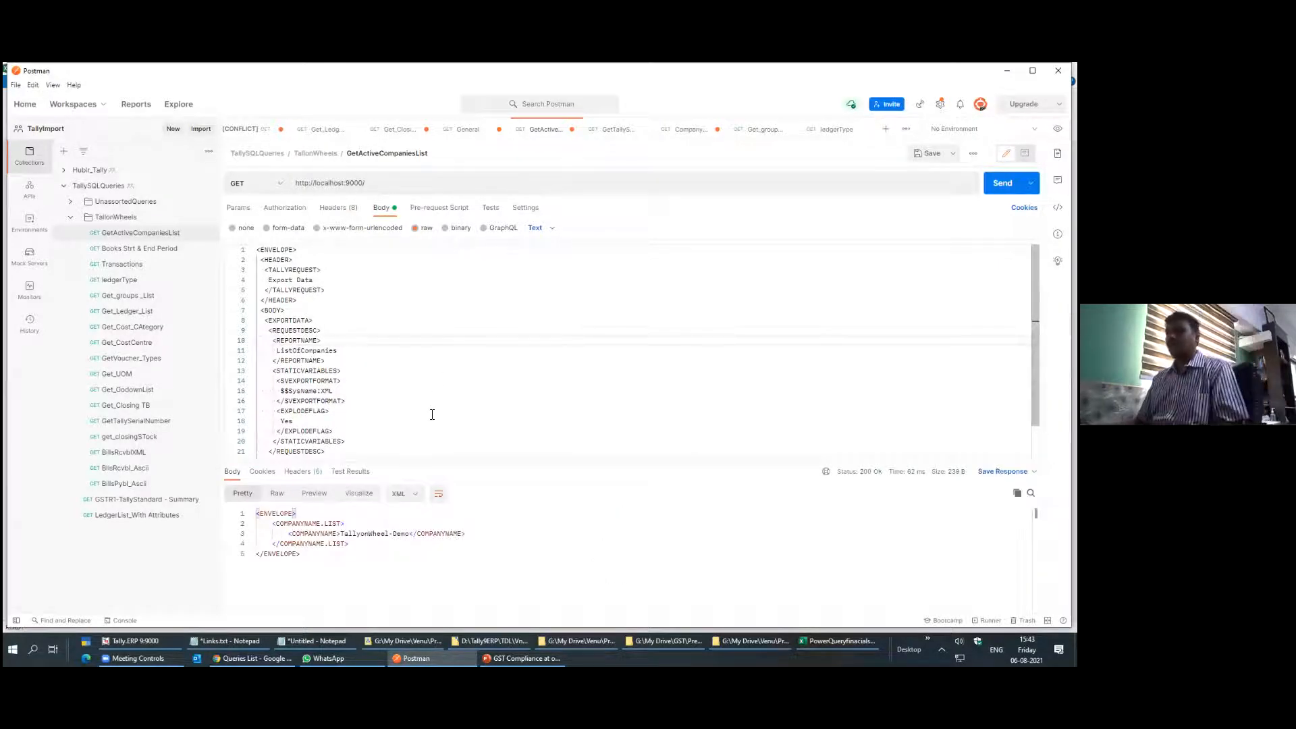
# Copy the entire GetActiveCompaniesList XML body and paste it into a new Notepad++ document
pyautogui.click(370, 400)
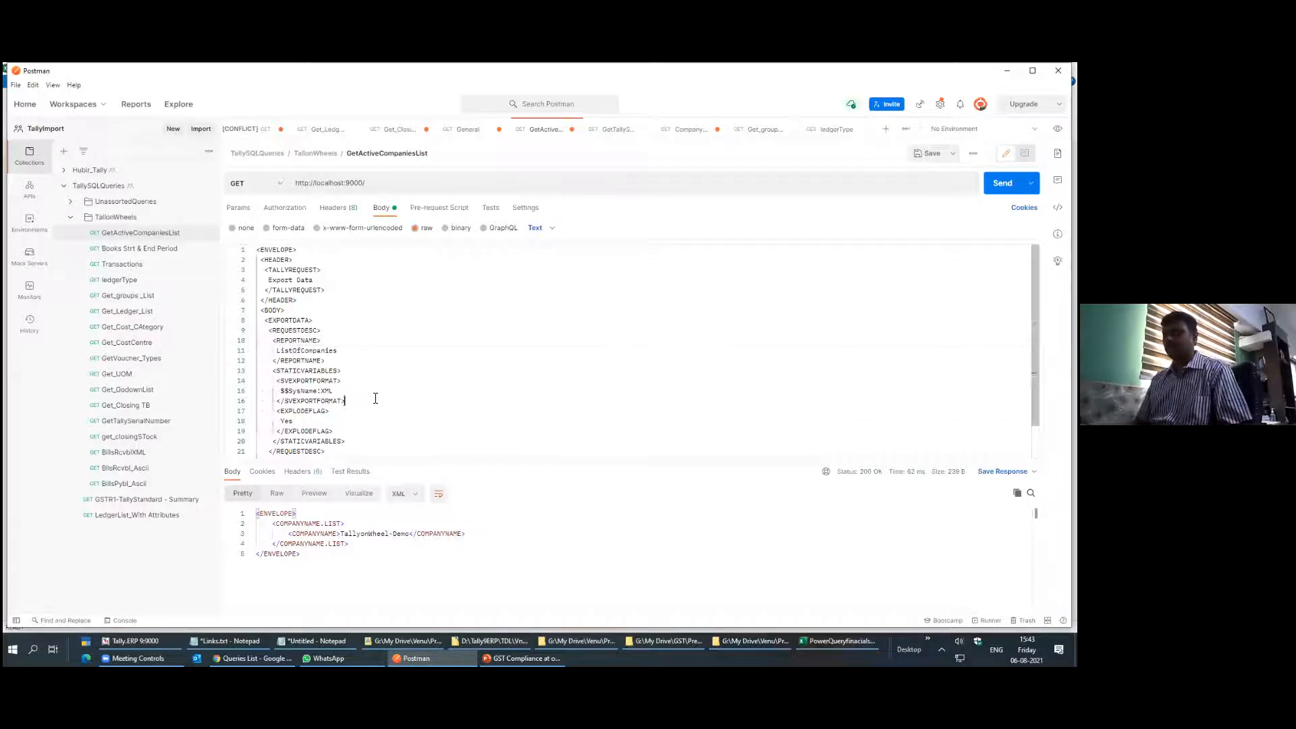
pyautogui.hotkey('ctrl', 'a')
pyautogui.hotkey('ctrl', 'c')
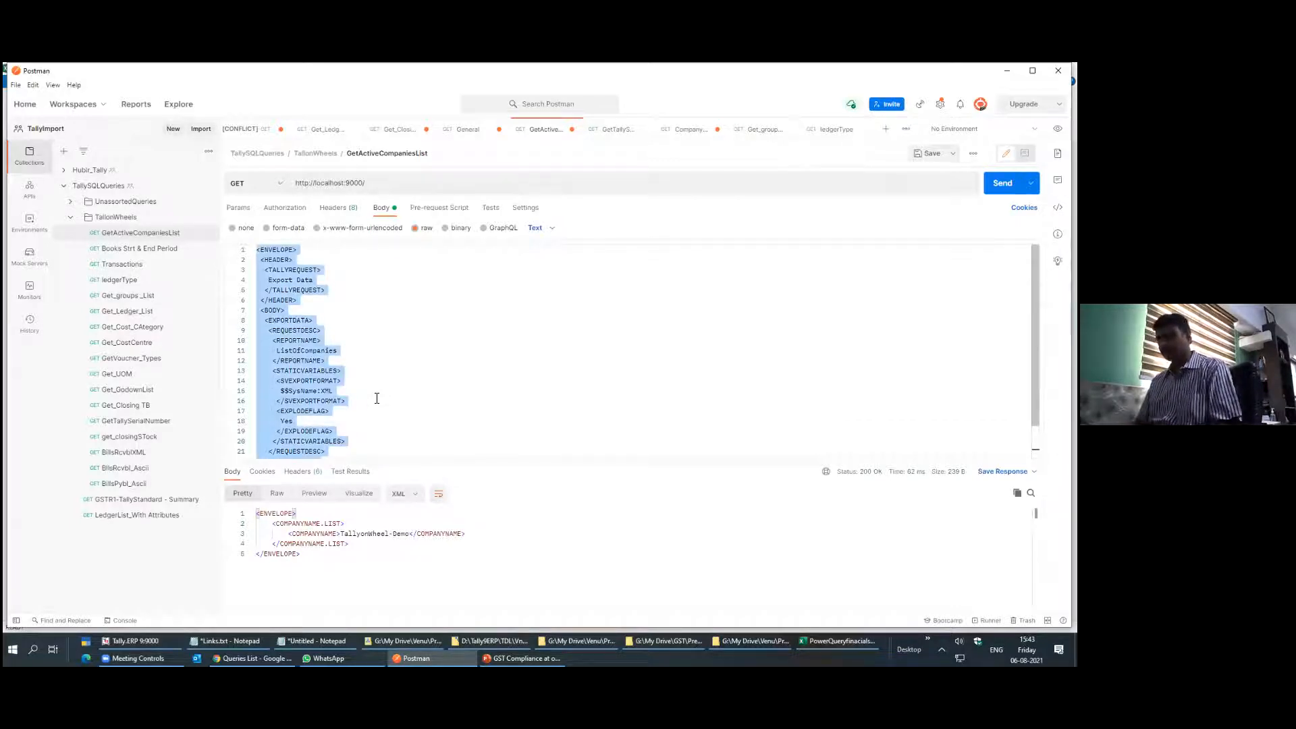
pyautogui.press('super+r')
pyautogui.write('note')
pyautogui.press('Down')
pyautogui.press('Down')
pyautogui.press('Return')
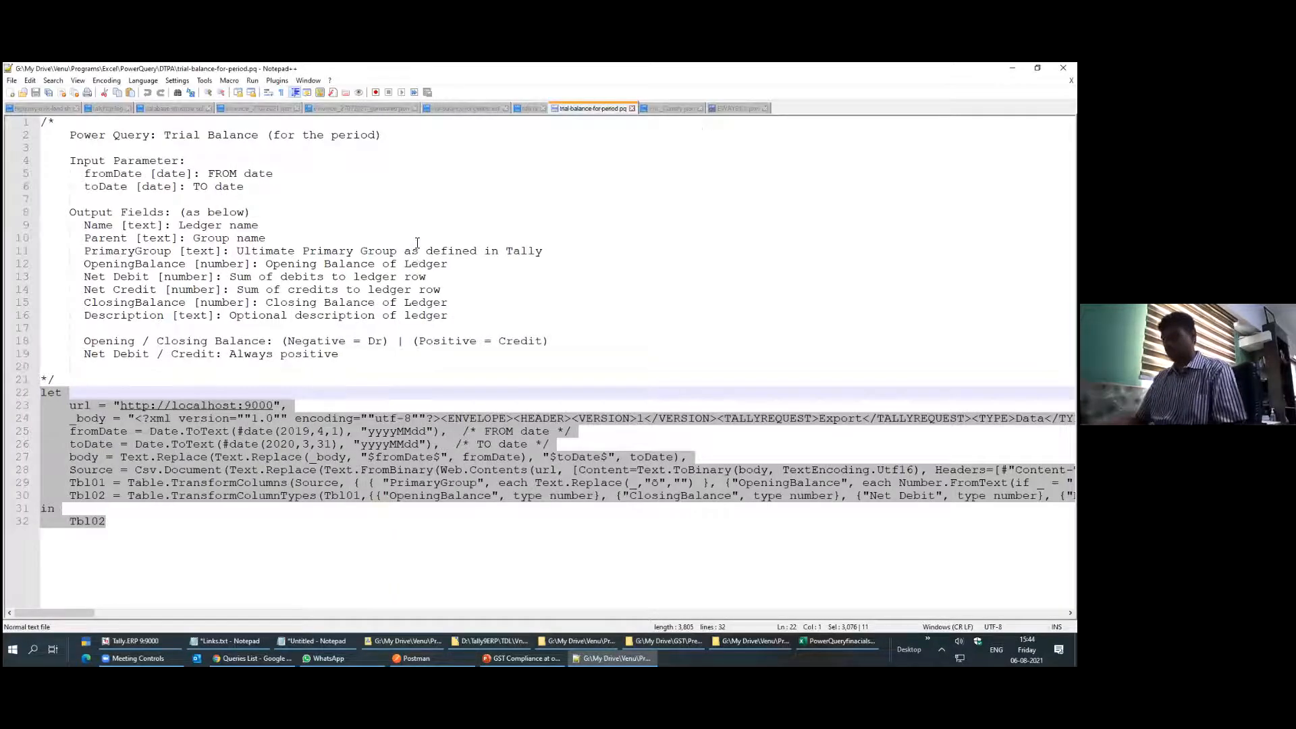
pyautogui.hotkey('ctrl', 'n')
pyautogui.hotkey('ctrl', 'v')
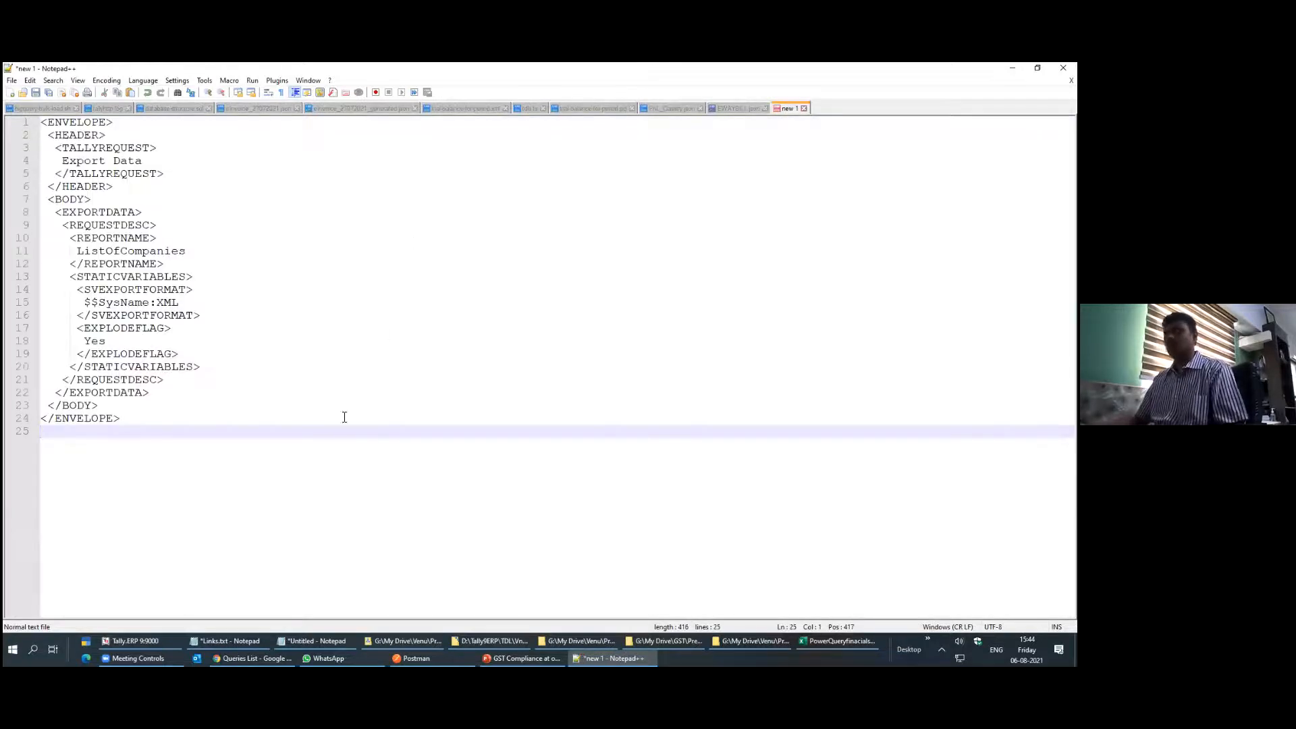
# Look over the XML in Notepad++, then switch to Postman and examine the GetActiveCompaniesList request URL and the company name in the response
pyautogui.scroll(1, 343, 421)
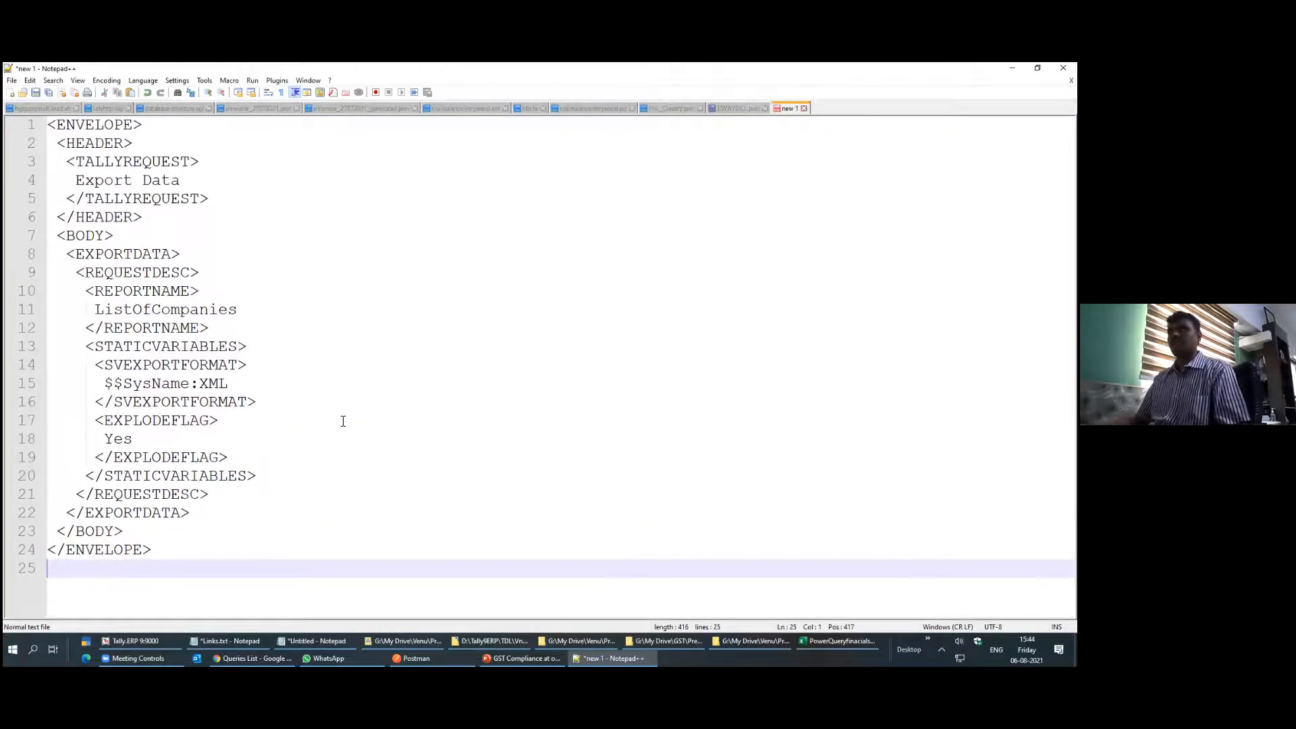
pyautogui.moveTo(58, 127); pyautogui.dragTo(211, 580)
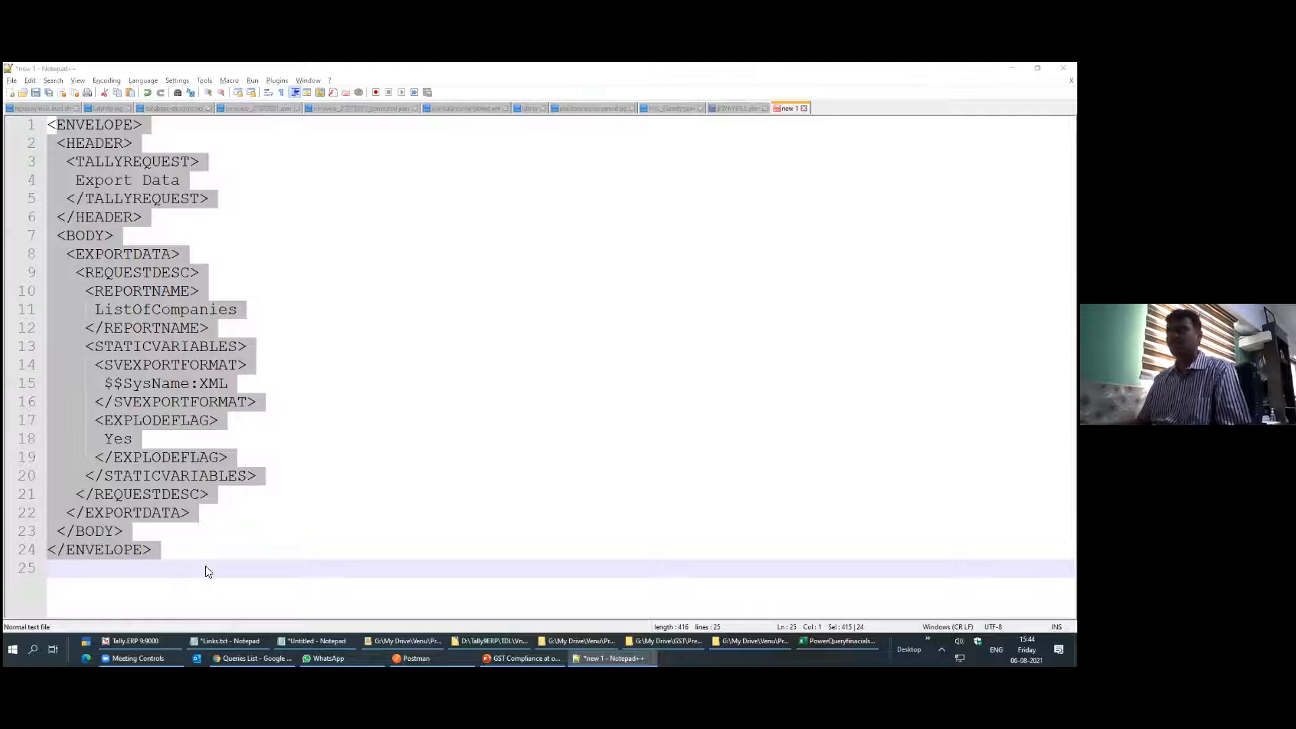
pyautogui.hotkey('alt', 'Tab')
pyautogui.click(435, 359)
pyautogui.moveTo(396, 181); pyautogui.dragTo(273, 177)
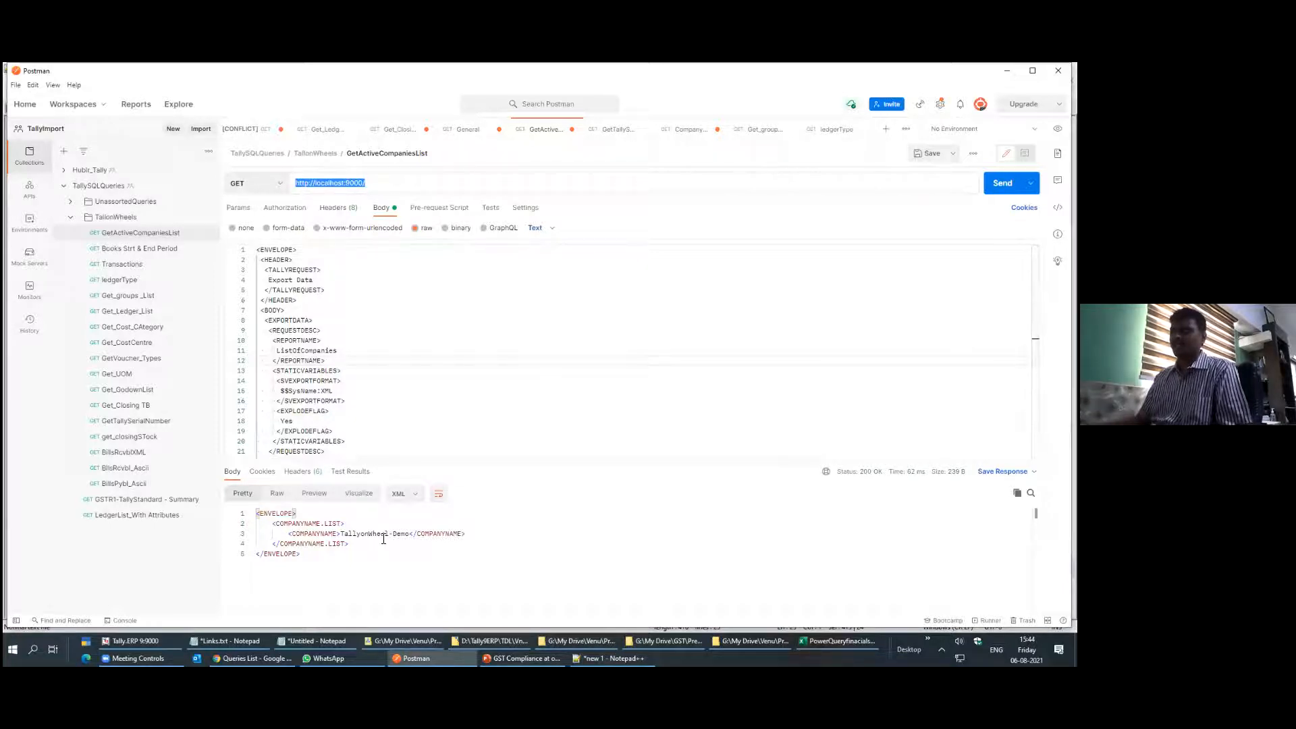
pyautogui.click(340, 534)
pyautogui.moveTo(277, 525); pyautogui.dragTo(488, 536)
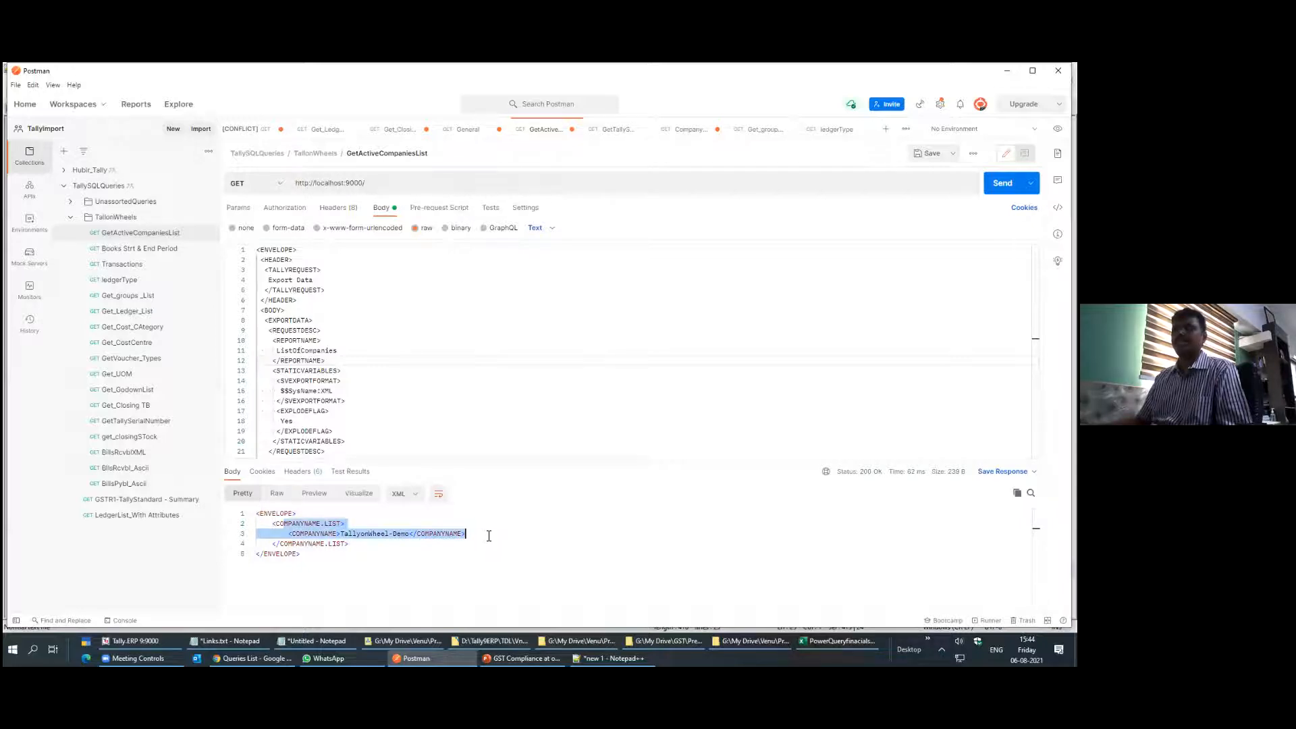
pyautogui.click(520, 531)
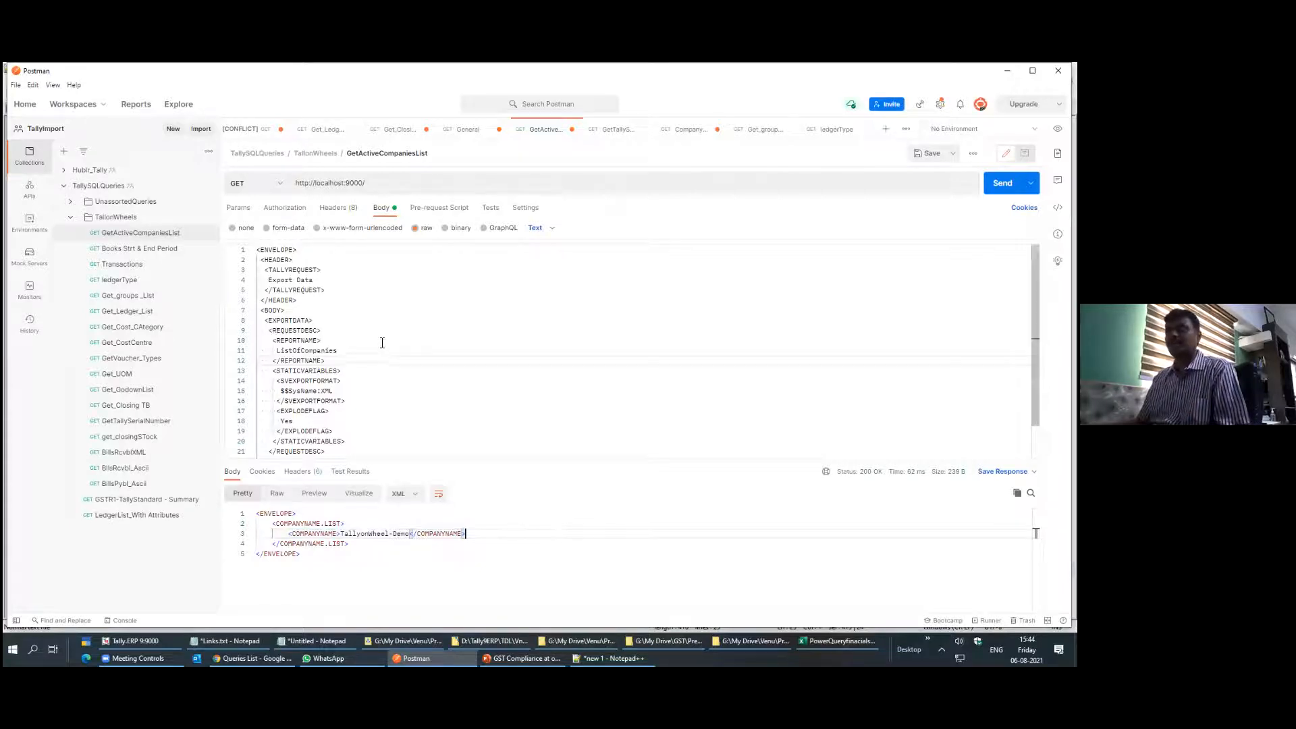
# Open the Books Strt & End Period request, send it, and examine the start and end dates in the response
pyautogui.click(154, 251)
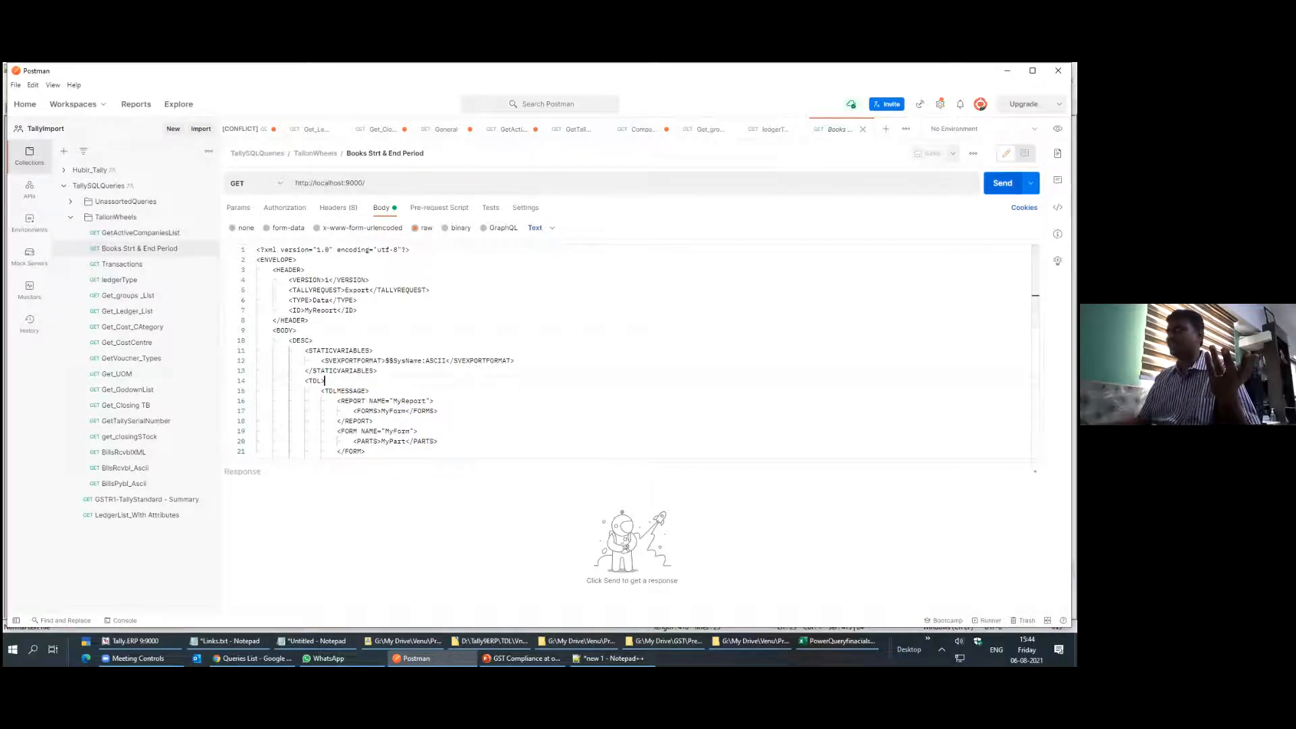
pyautogui.click(1002, 183)
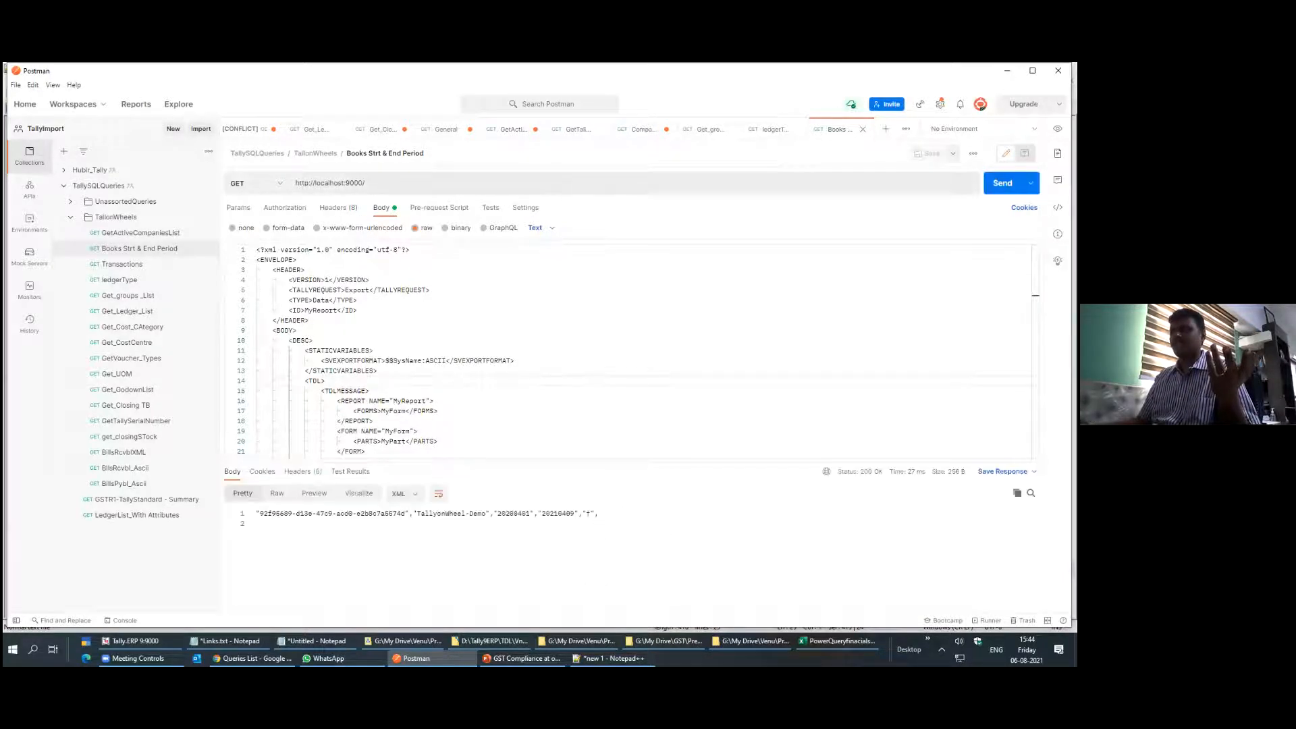
pyautogui.moveTo(531, 514); pyautogui.dragTo(494, 515)
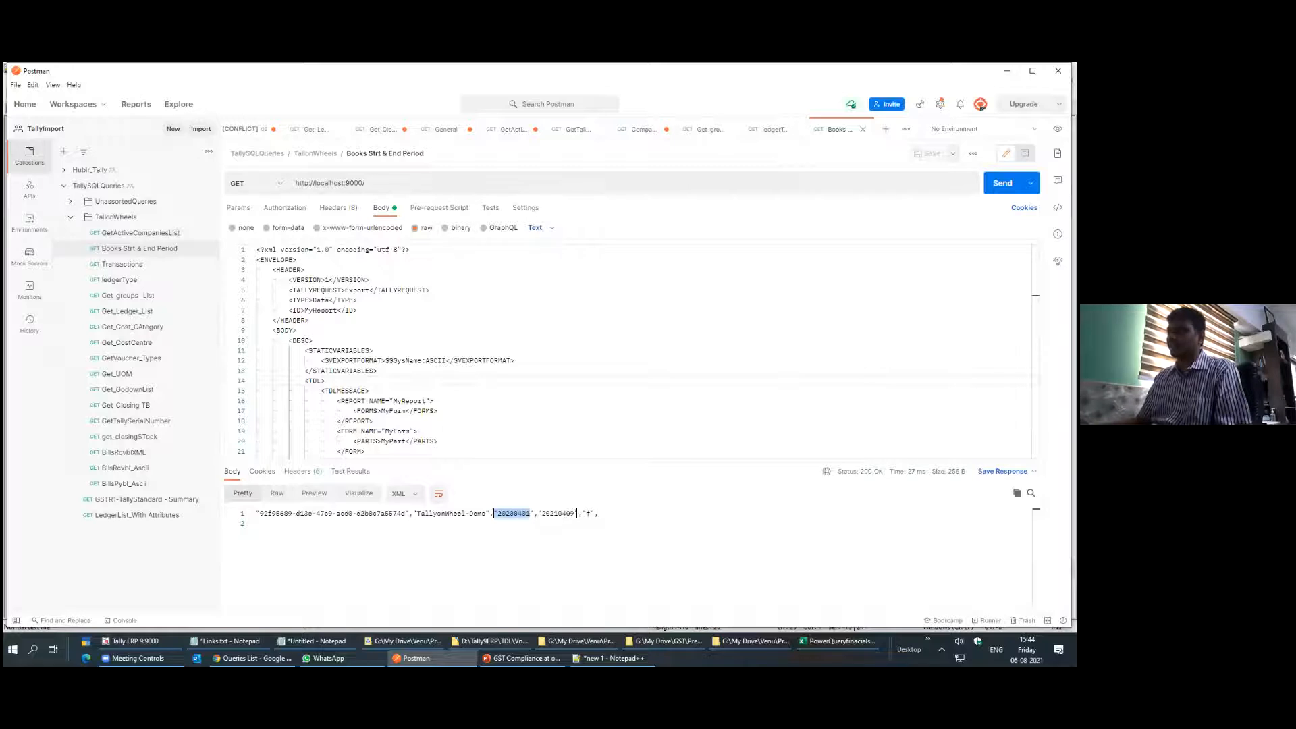
pyautogui.moveTo(577, 514); pyautogui.dragTo(532, 514)
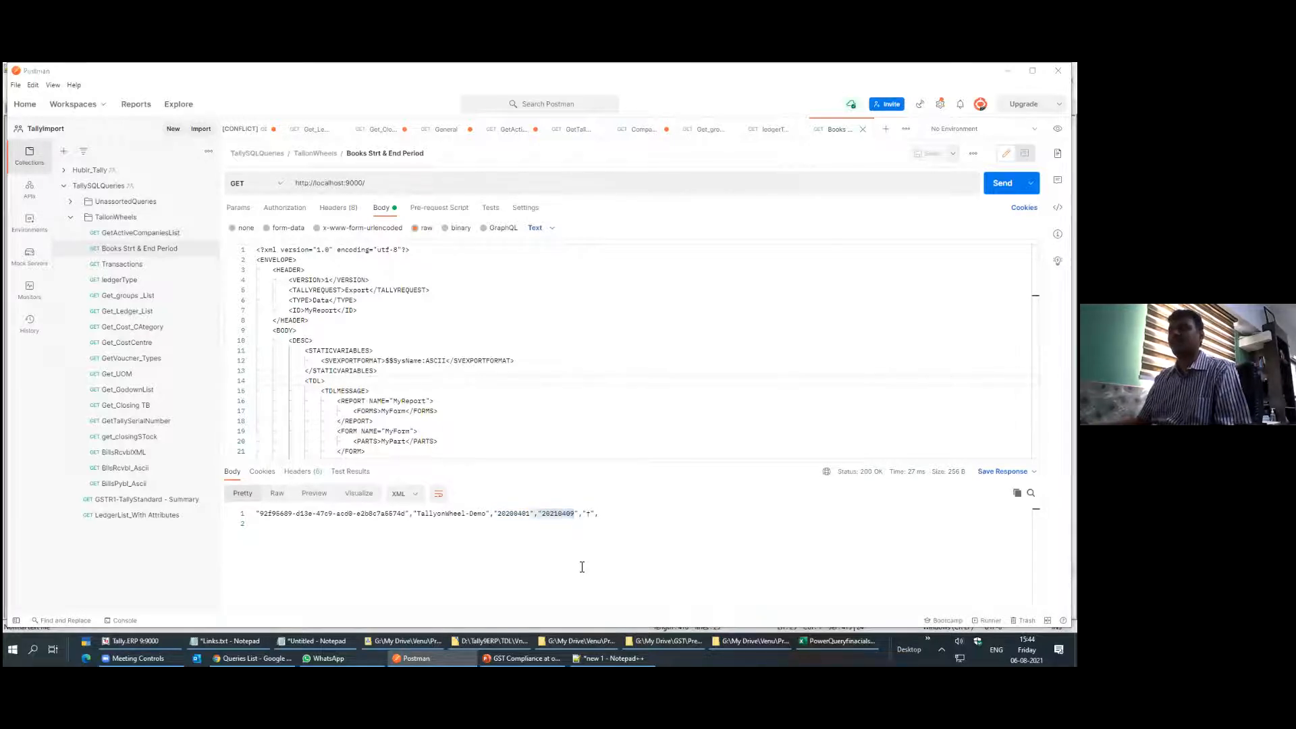
# Switch to Tally.ERP 9 and set the current period from 1-4-2020 to 31-3-2021
pyautogui.hotkey('alt', 'Tab')
pyautogui.hotkey('alt', 'Tab')
pyautogui.hotkey('alt', 'Tab')
pyautogui.hotkey('alt', 'Tab')
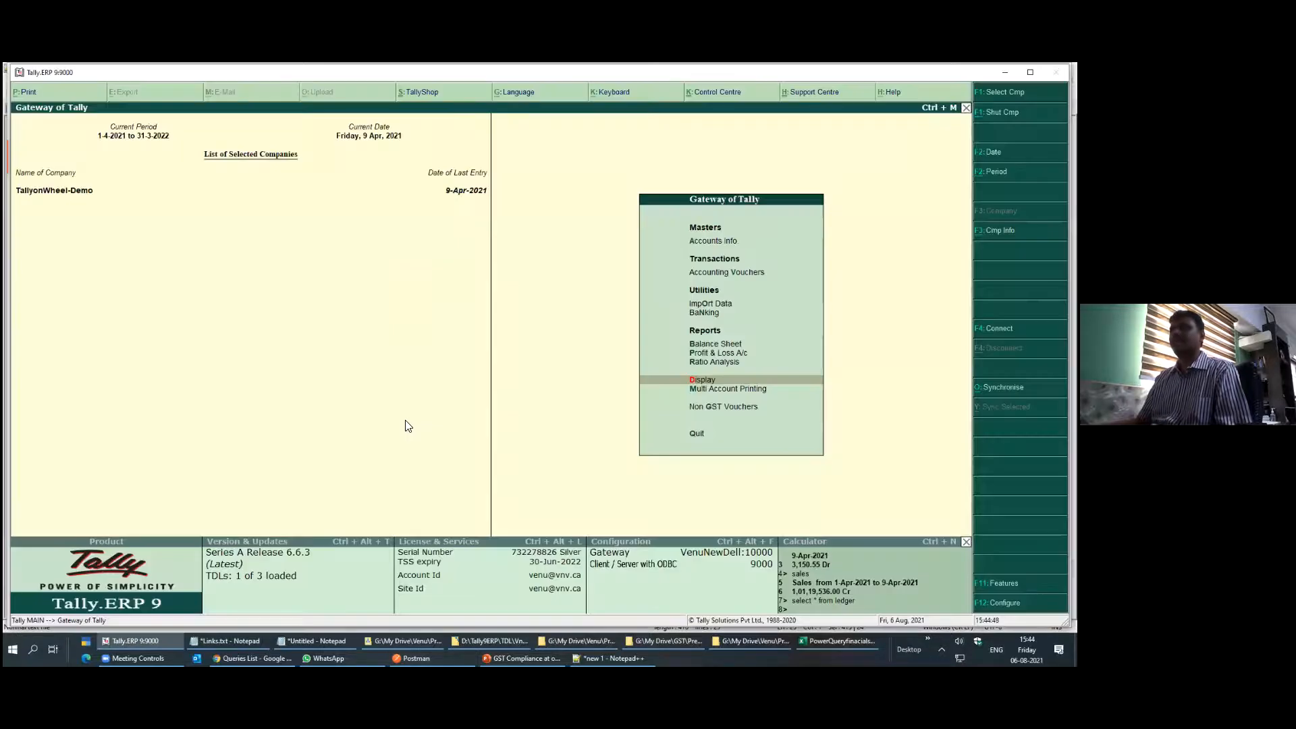
pyautogui.hotkey('alt', 'F2')
pyautogui.write('ar, 20')
pyautogui.press('Return')
pyautogui.write('m21')
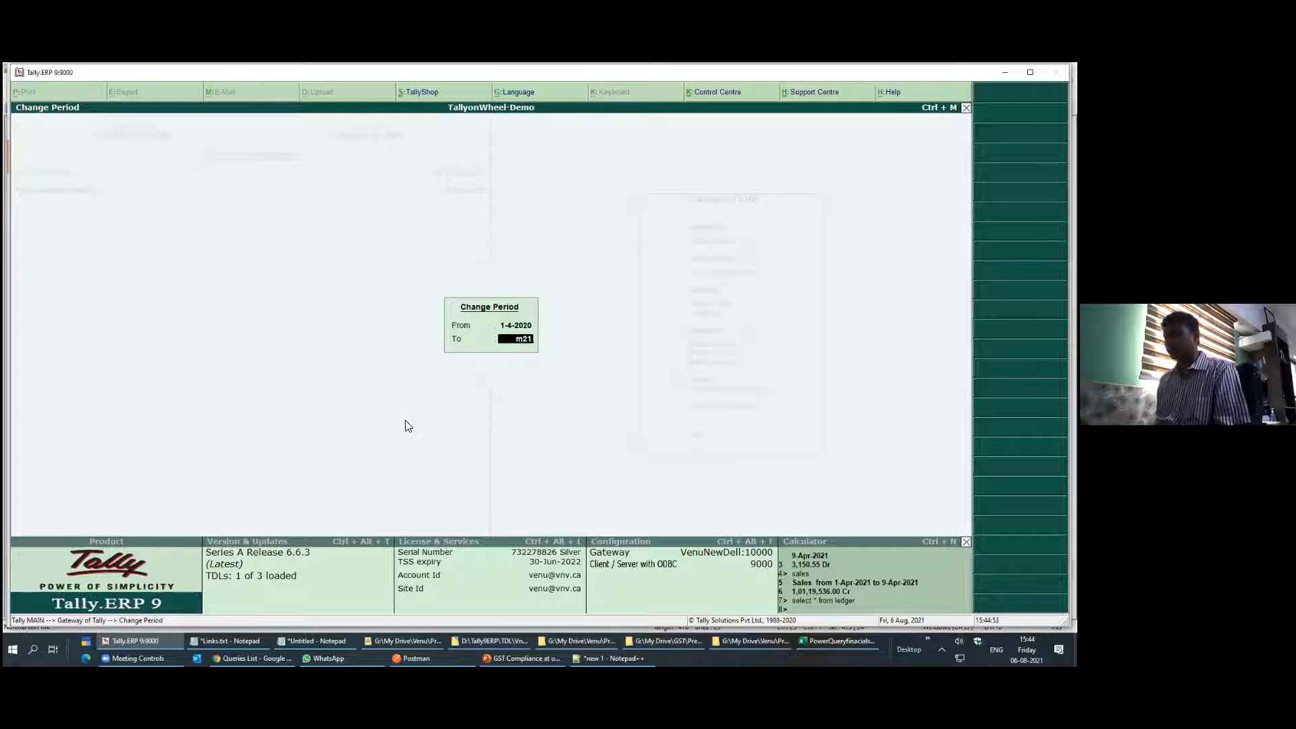
pyautogui.press('Return')
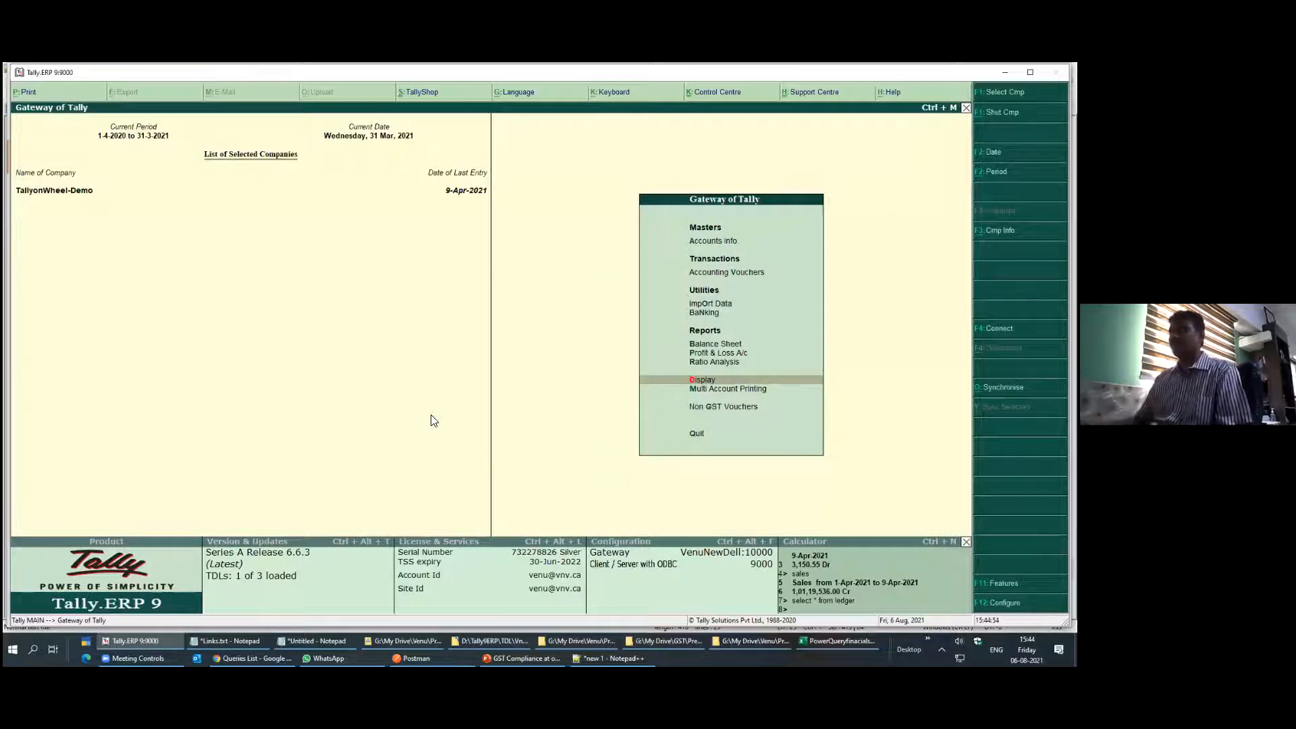
# Open the Statistics report under Statements of Accounts to check the voucher and account counts, then return to the Gateway of Tally
pyautogui.press('Escape')
pyautogui.press('n')
pyautogui.press('d')
pyautogui.press('s')
pyautogui.press('s')
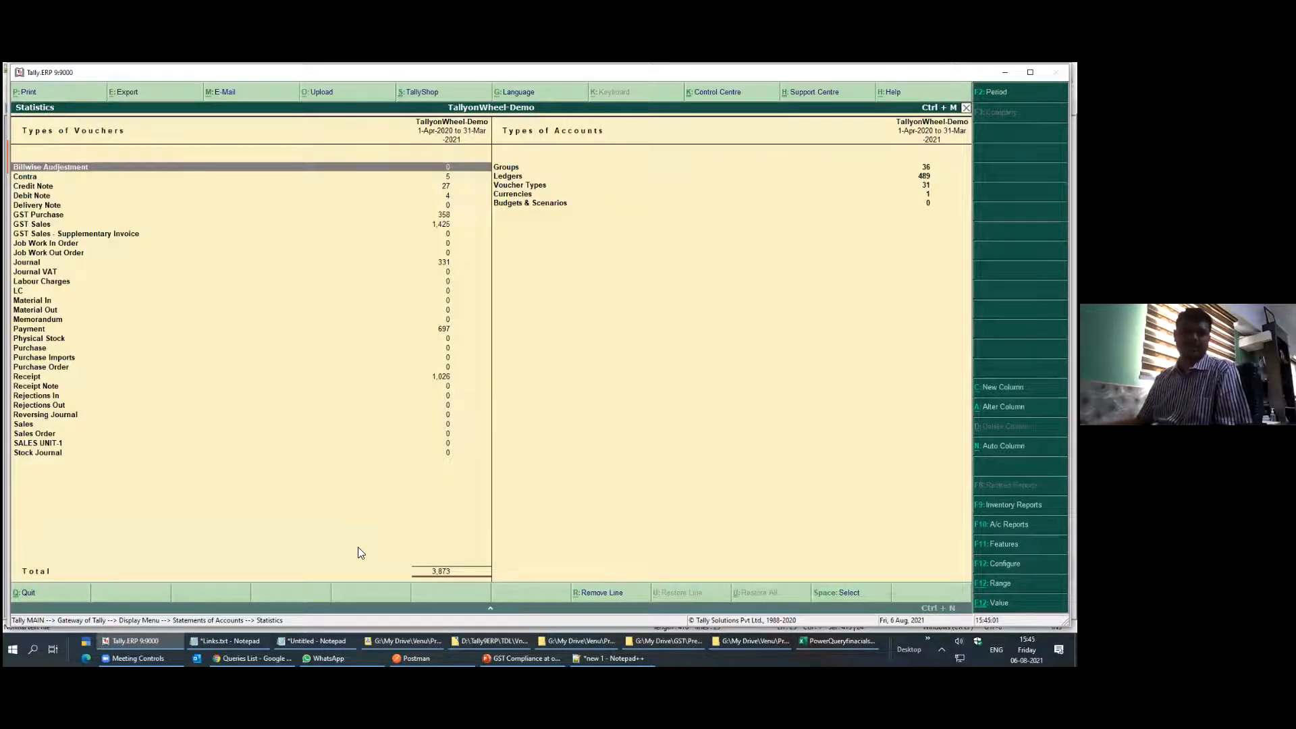
pyautogui.press('Escape')
pyautogui.press('Escape')
pyautogui.press('Escape')
# Return to Postman and review the end date in the response and the XML body of the Books Strt & End Period request
pyautogui.hotkey('alt', 'Tab')
pyautogui.moveTo(574, 513); pyautogui.dragTo(530, 513)
pyautogui.scroll(-5, 321, 317)
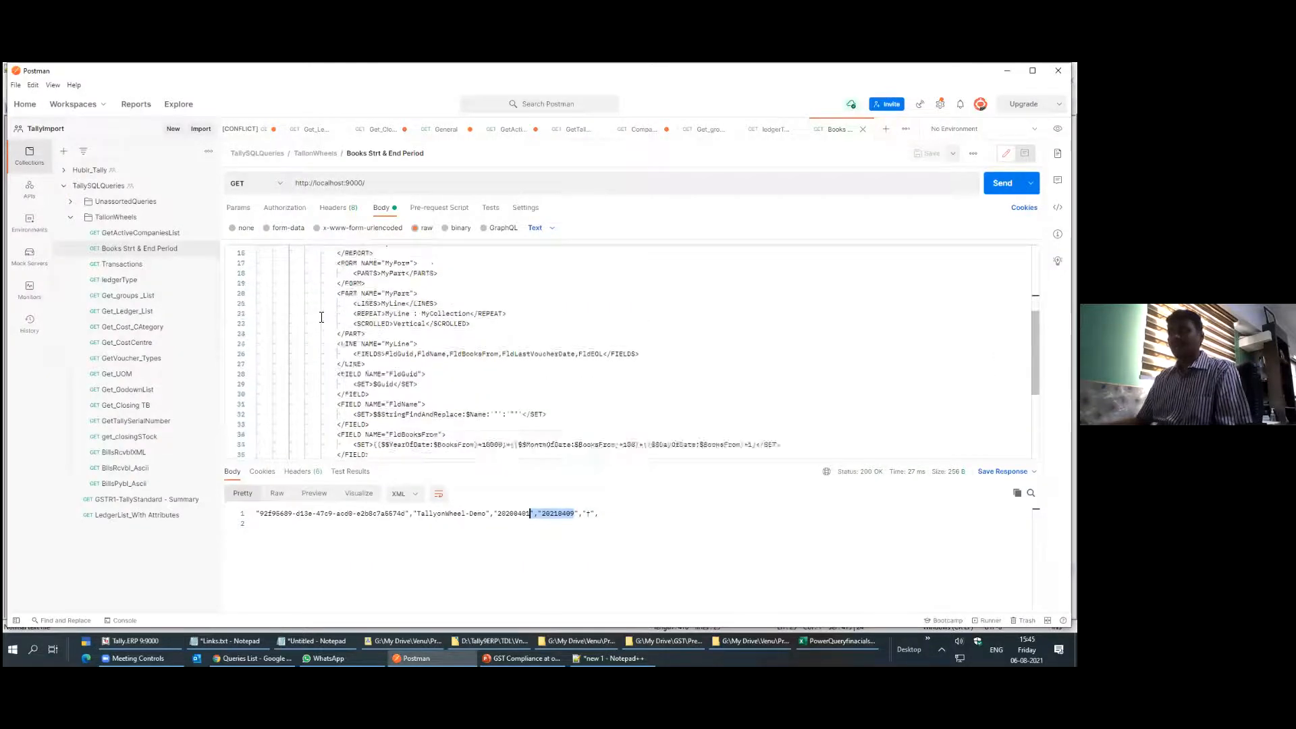
pyautogui.scroll(-5, 322, 317)
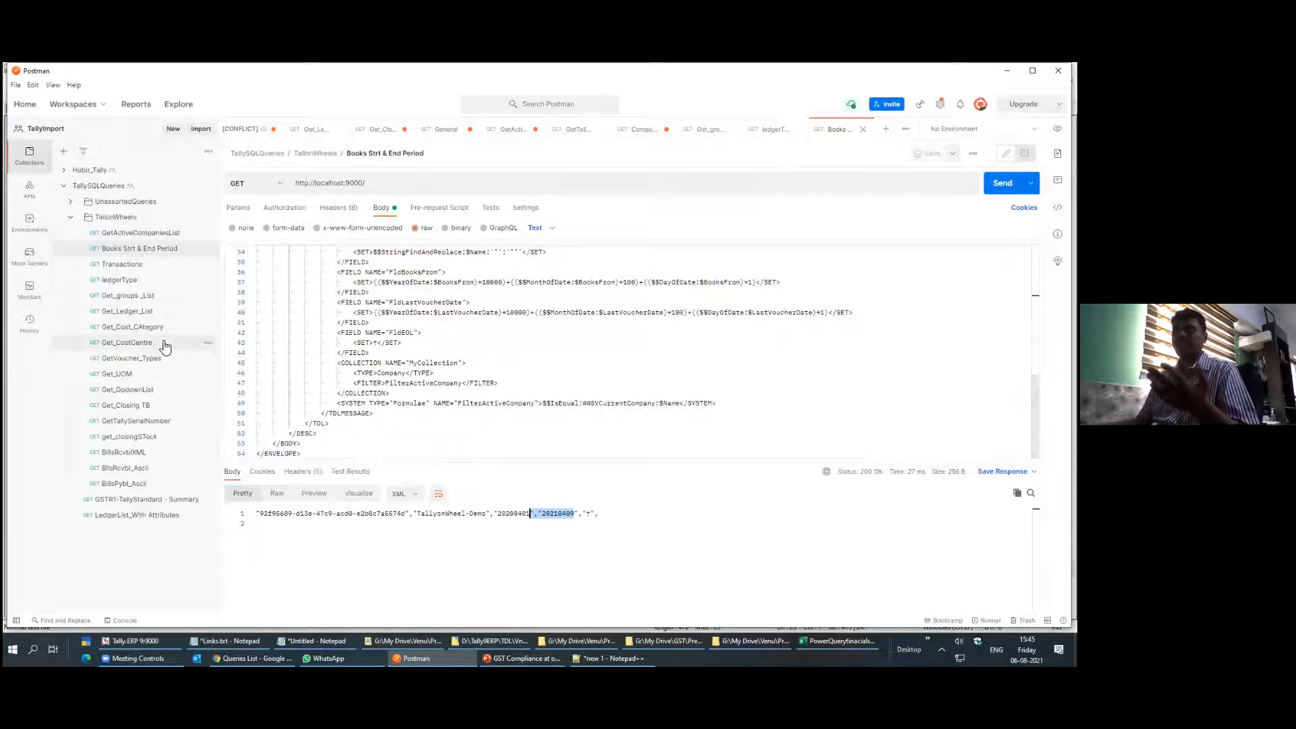
pyautogui.click(120, 299)
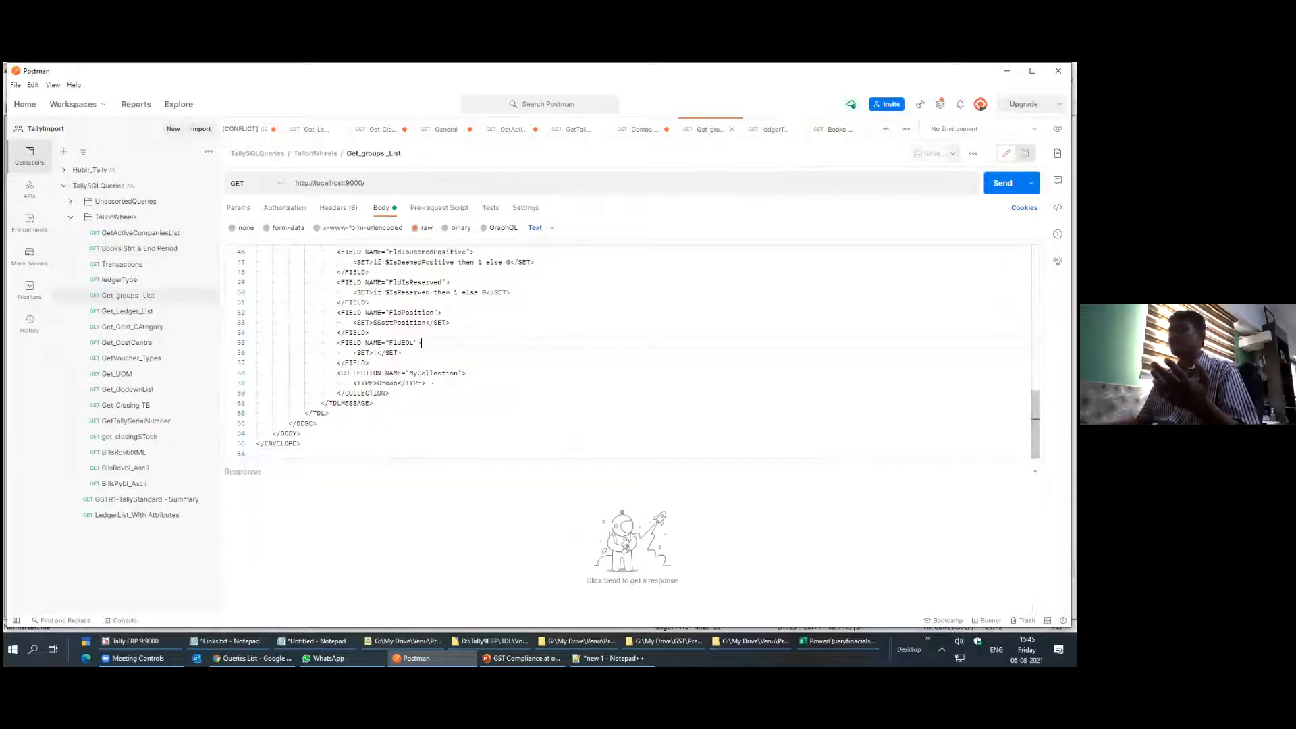
pyautogui.hotkey('ctrl', 'Return')
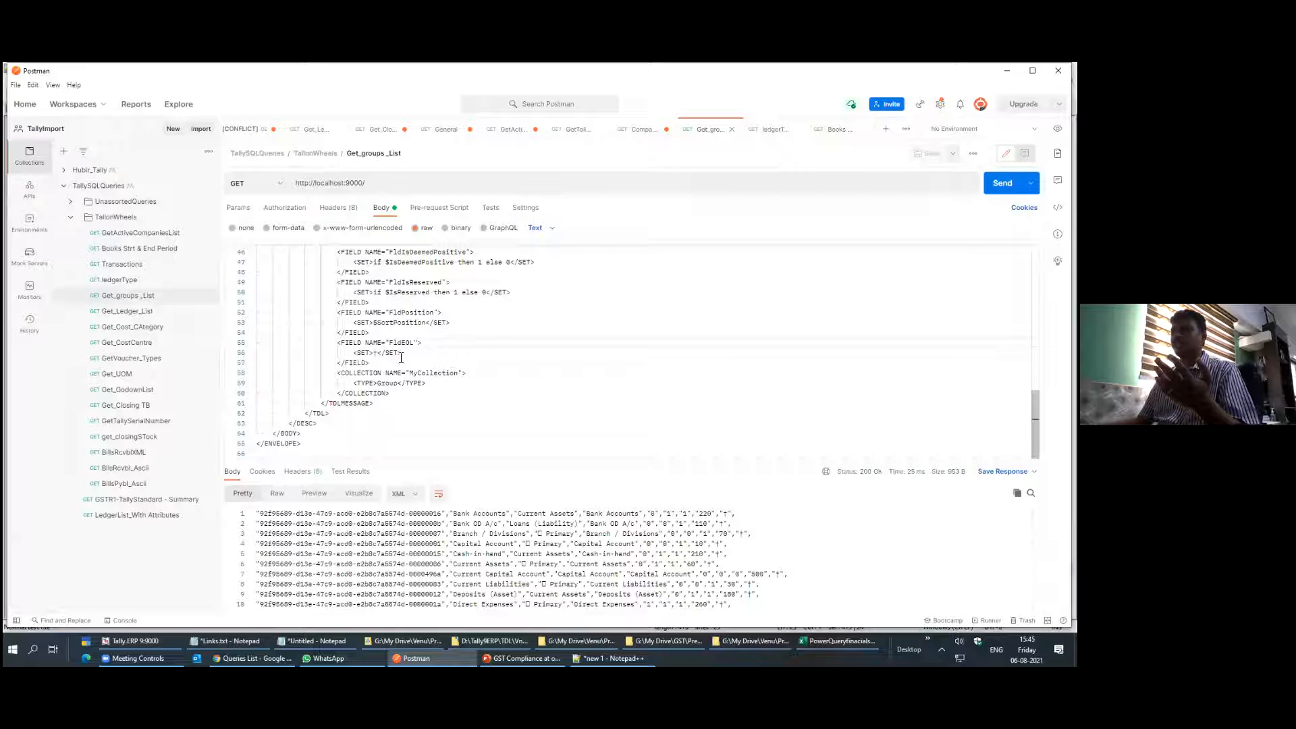
pyautogui.scroll(-5, 548, 555)
pyautogui.scroll(5, 549, 556)
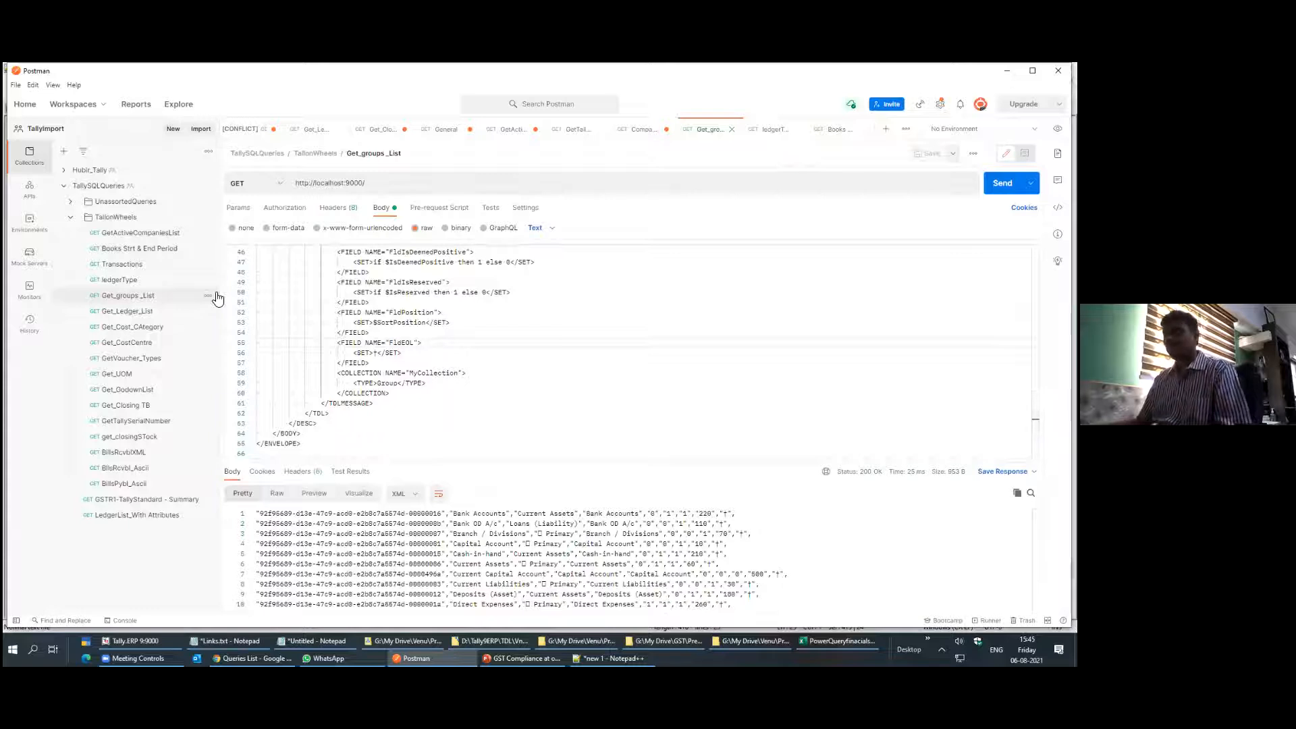
# Switch to the Queries List Google document and review the Key Notes, the VBA Code section and the start of the Power query code
pyautogui.click(251, 658)
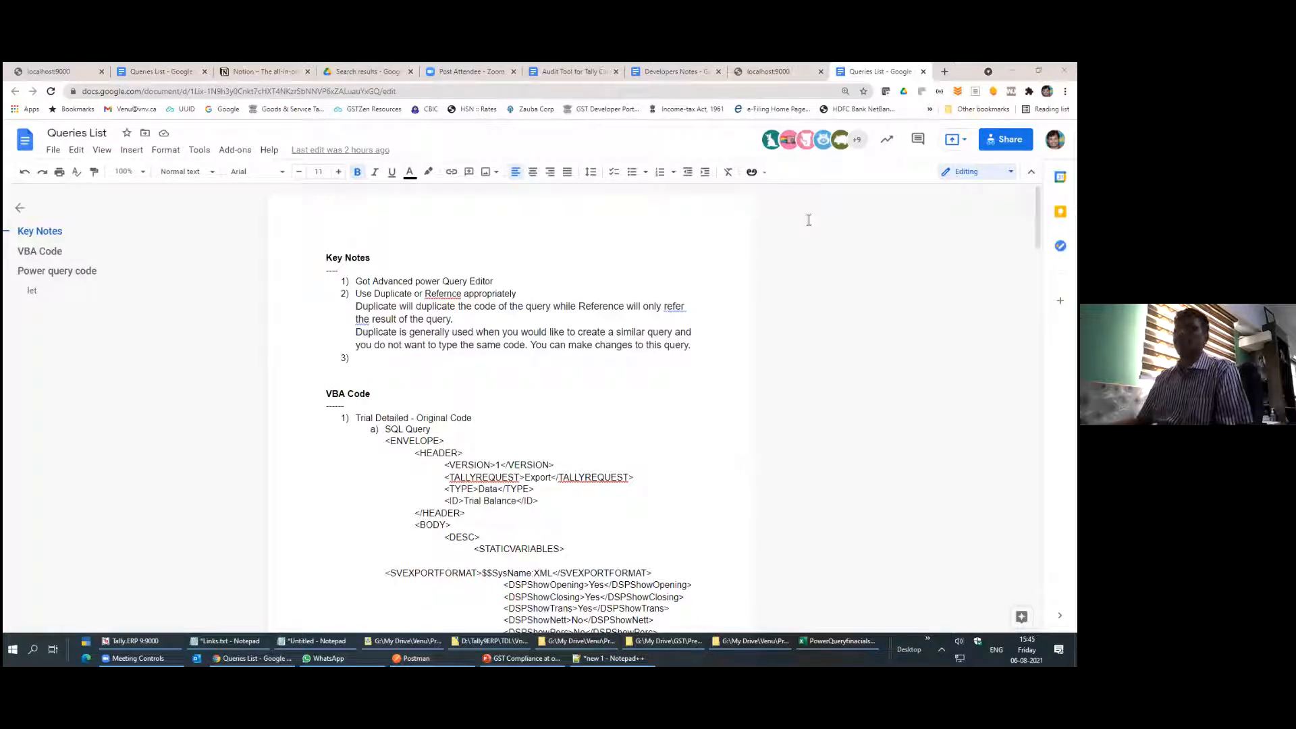
pyautogui.moveTo(495, 282); pyautogui.dragTo(337, 281)
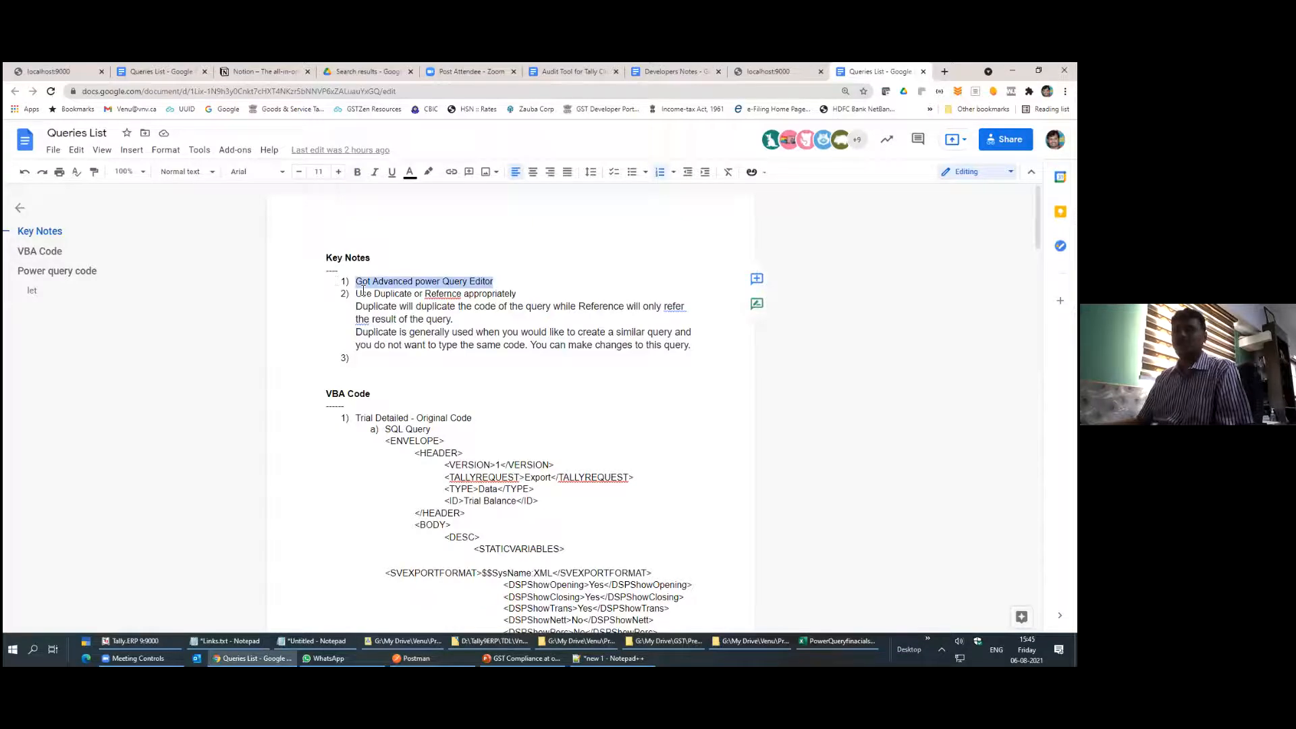
pyautogui.scroll(-5, 431, 391)
pyautogui.scroll(-15, 398, 263)
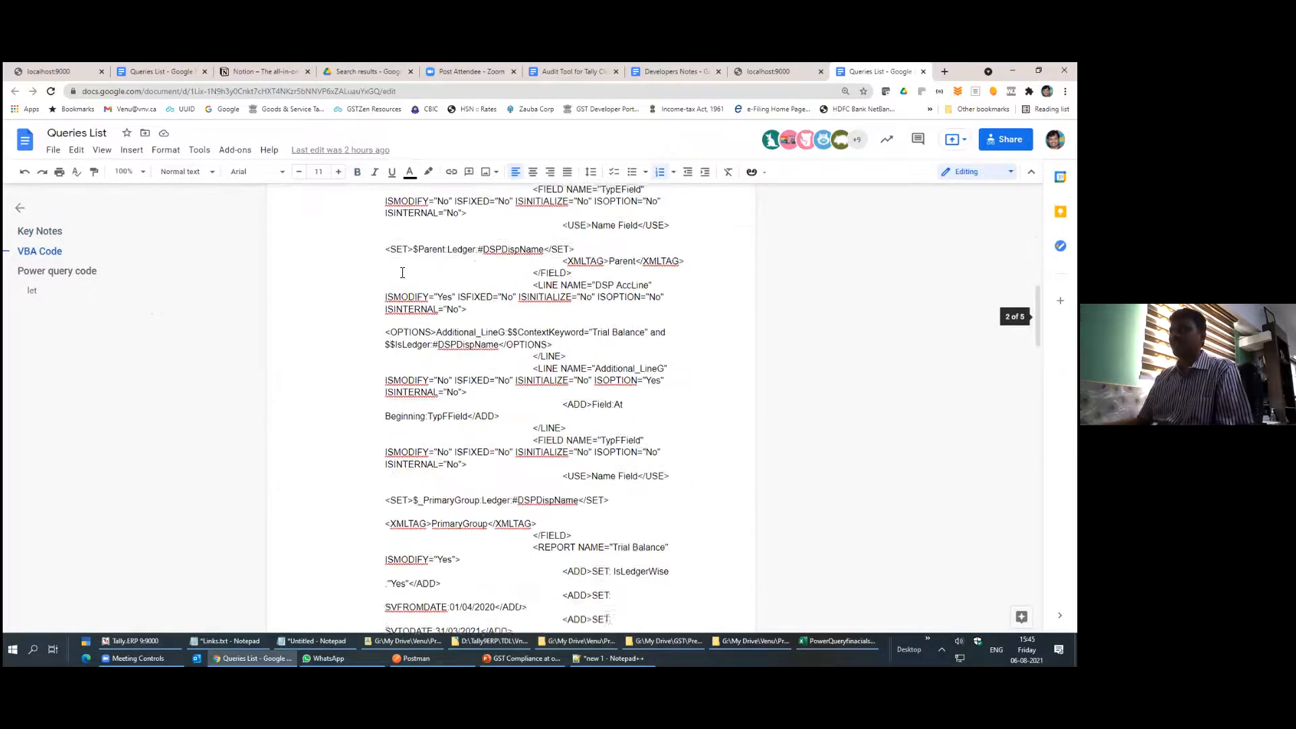
pyautogui.scroll(5, 402, 273)
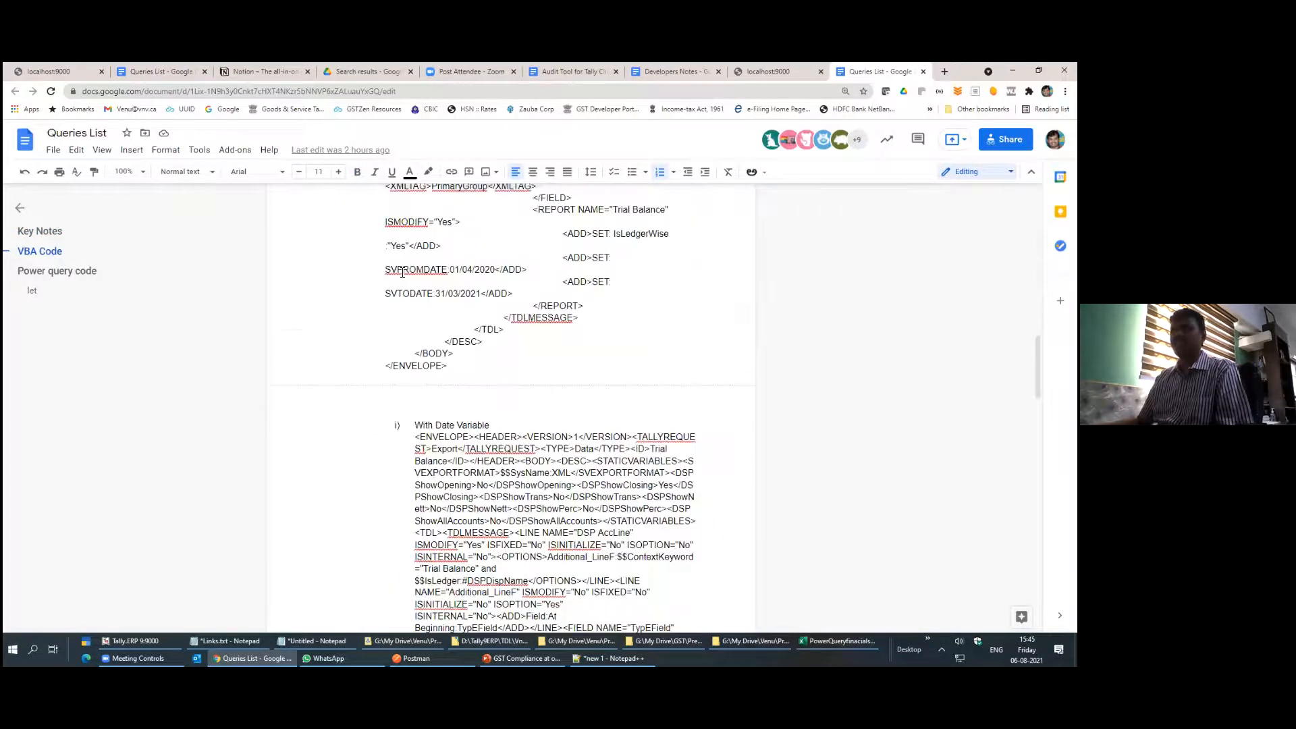
pyautogui.scroll(-5, 402, 272)
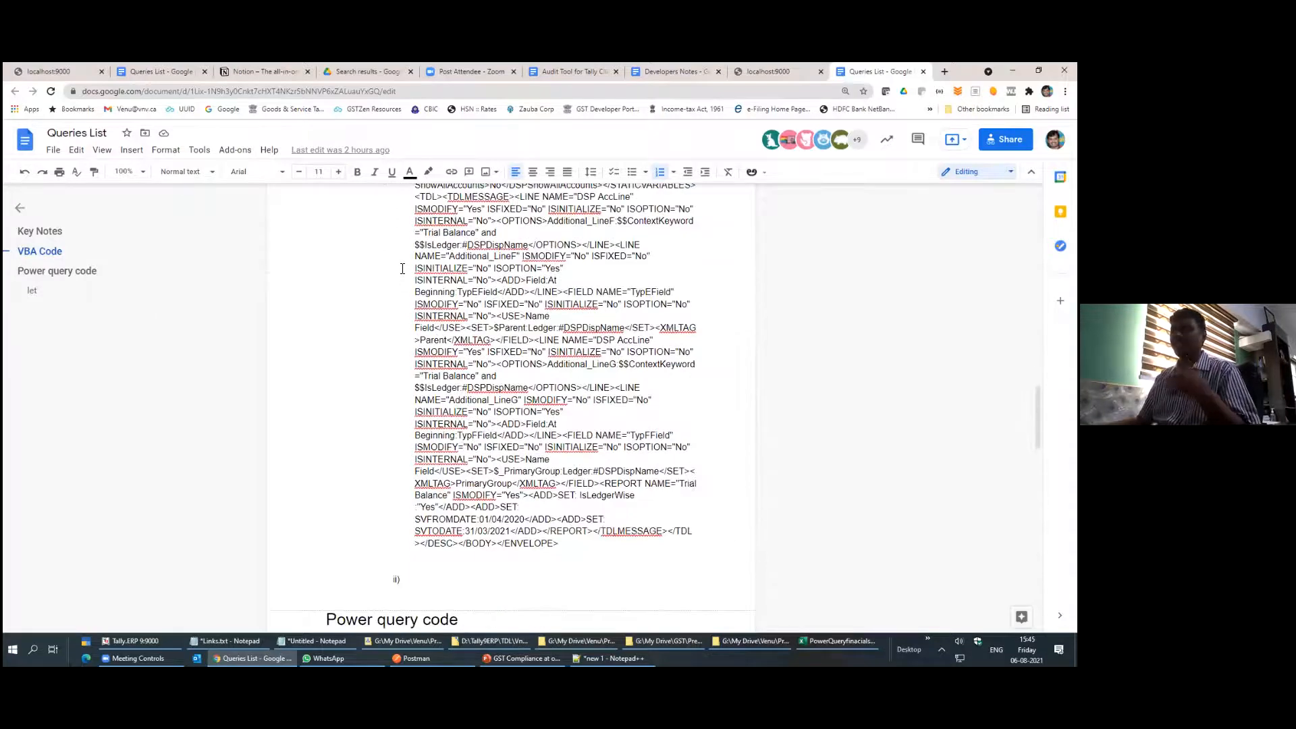
pyautogui.scroll(-5, 402, 268)
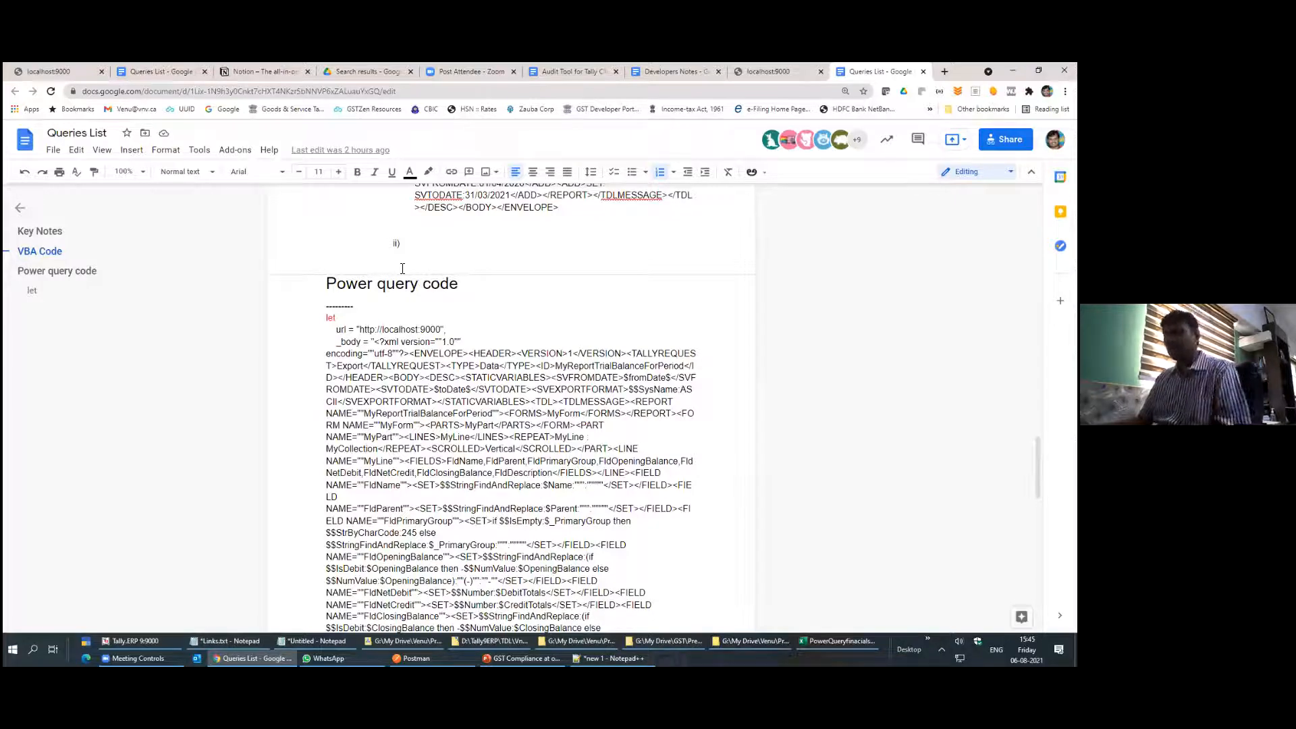
# Switch back to the Power Query Editor window containing the blank Query1
pyautogui.hotkey('alt', 'Tab')
pyautogui.hotkey('alt', 'Tab')
pyautogui.hotkey('alt', 'Tab')
pyautogui.hotkey('alt', 'Tab')
pyautogui.hotkey('alt', 'Tab')
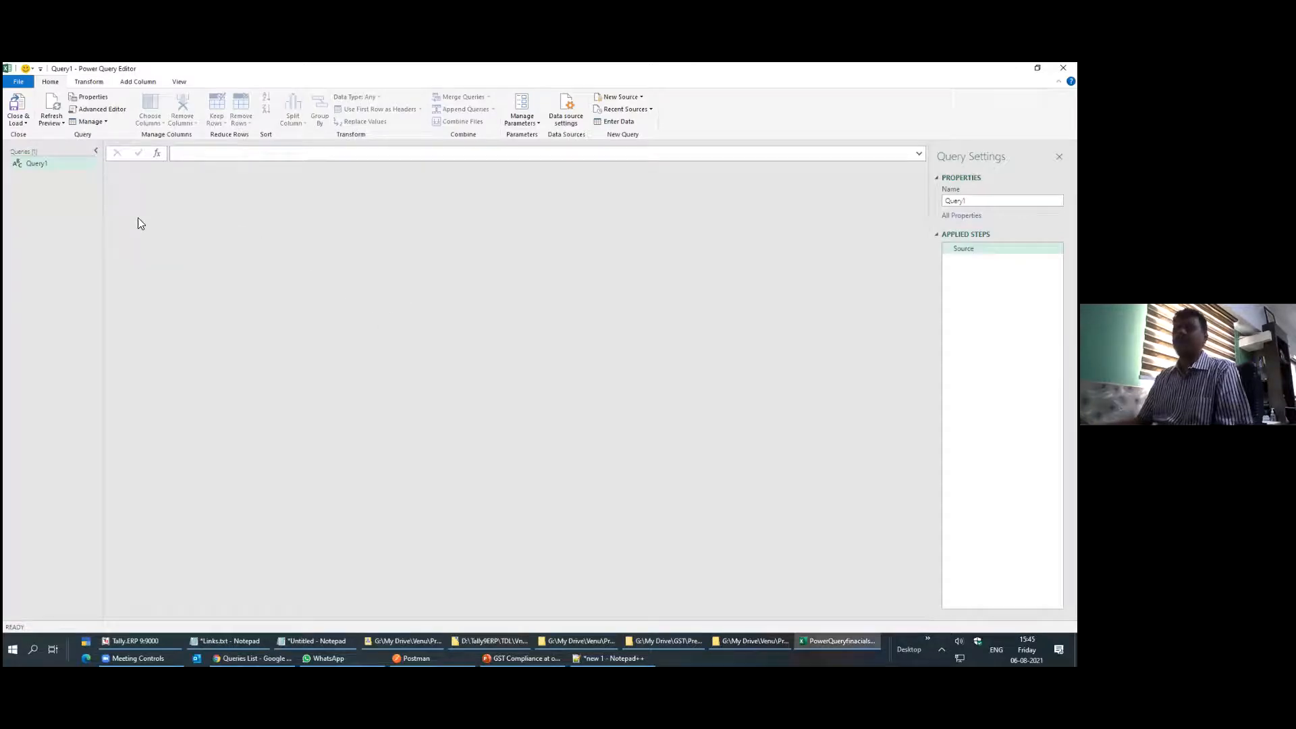
pyautogui.click(178, 154)
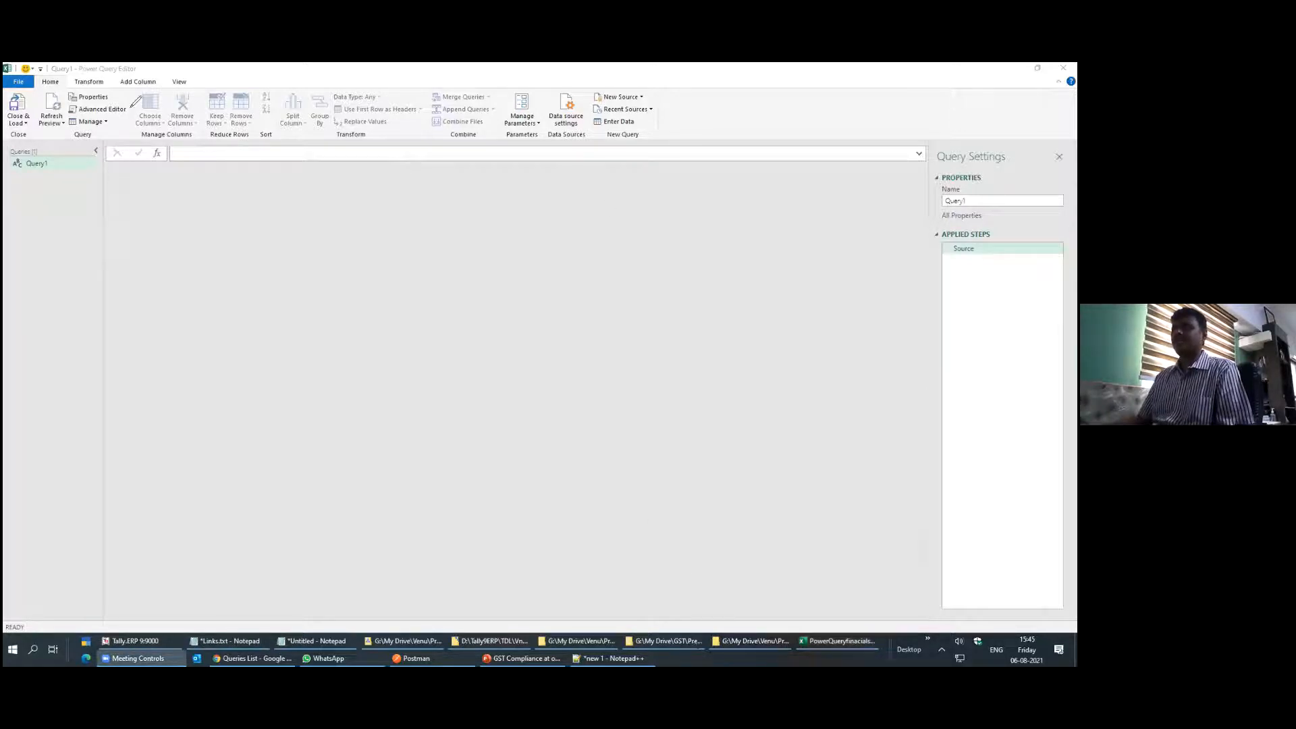
pyautogui.moveTo(129, 104)
pyautogui.mouseDown()
pyautogui.moveTo(32, 104)
pyautogui.moveTo(95, 143)
pyautogui.moveTo(143, 114)
pyautogui.moveTo(132, 105)
pyautogui.mouseUp()
pyautogui.moveTo(194, 196); pyautogui.dragTo(98, 122)
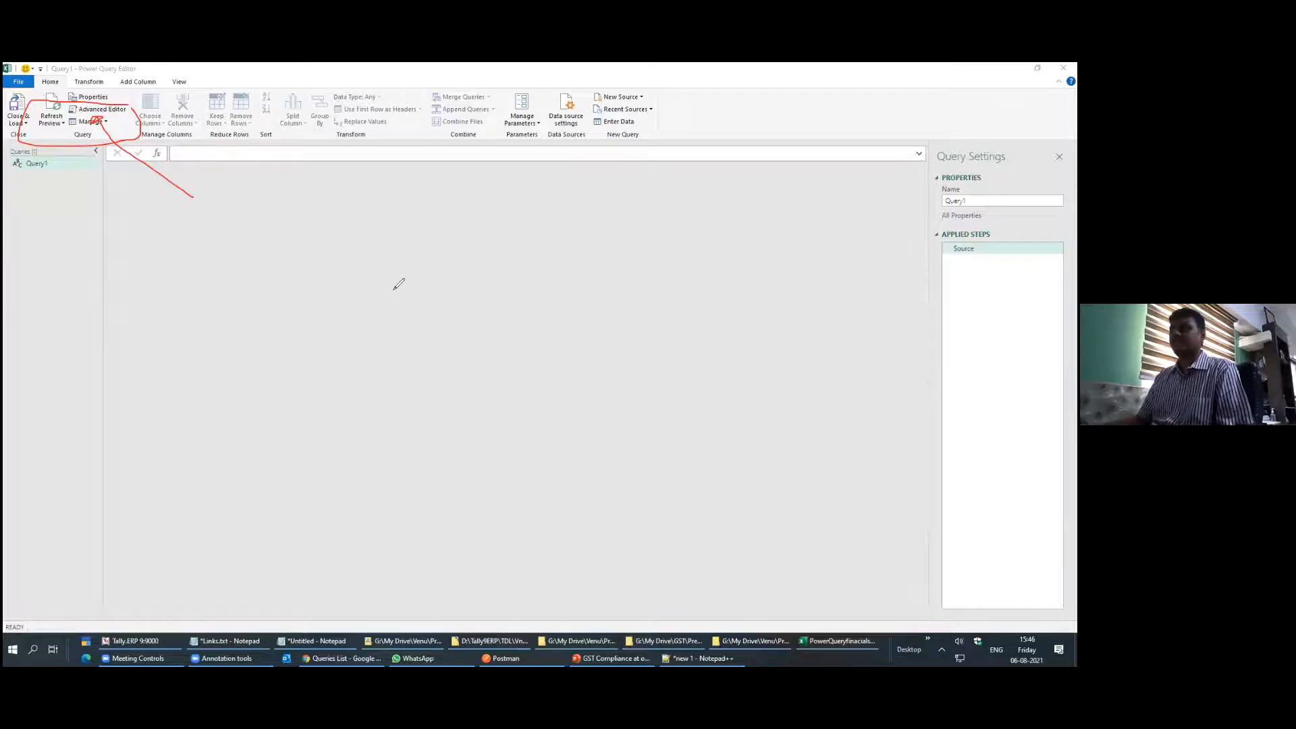
pyautogui.hotkey('ctrl', 'z')
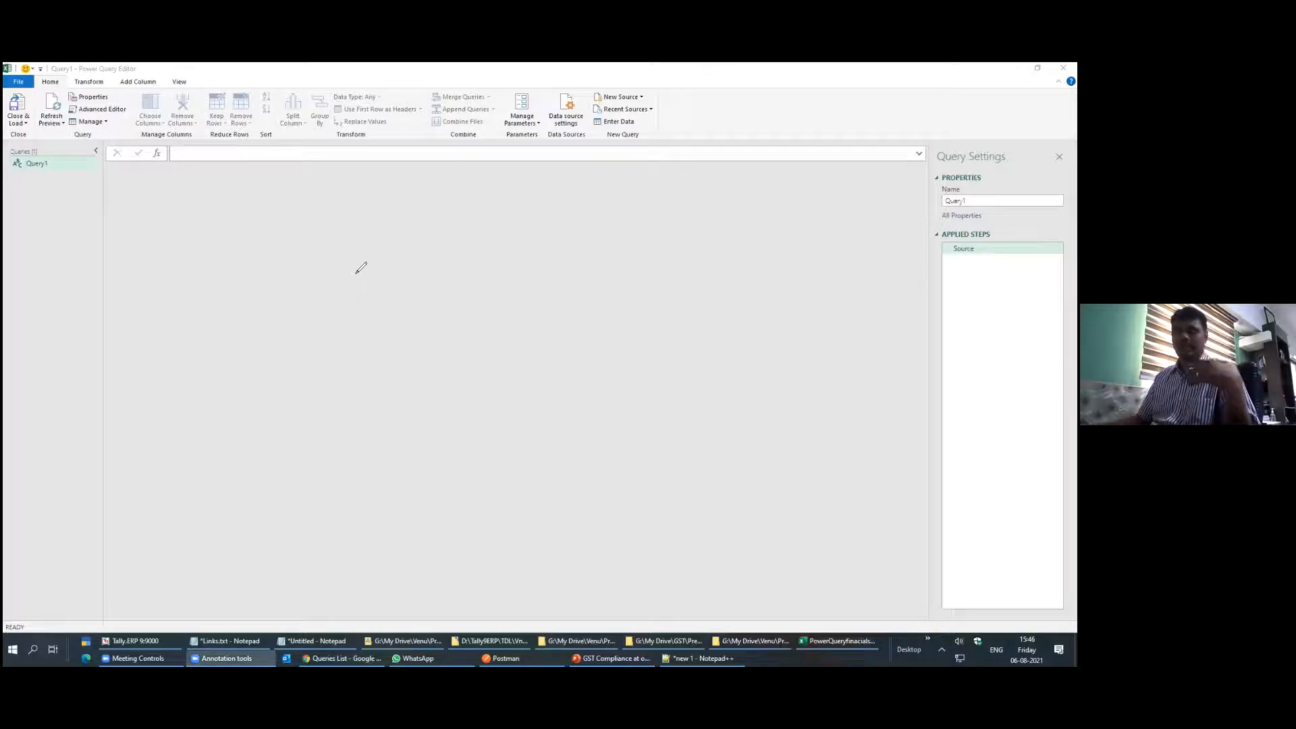
# Open the Advanced Editor for Query1 and examine its let and in sections and the Source output
pyautogui.click(91, 114)
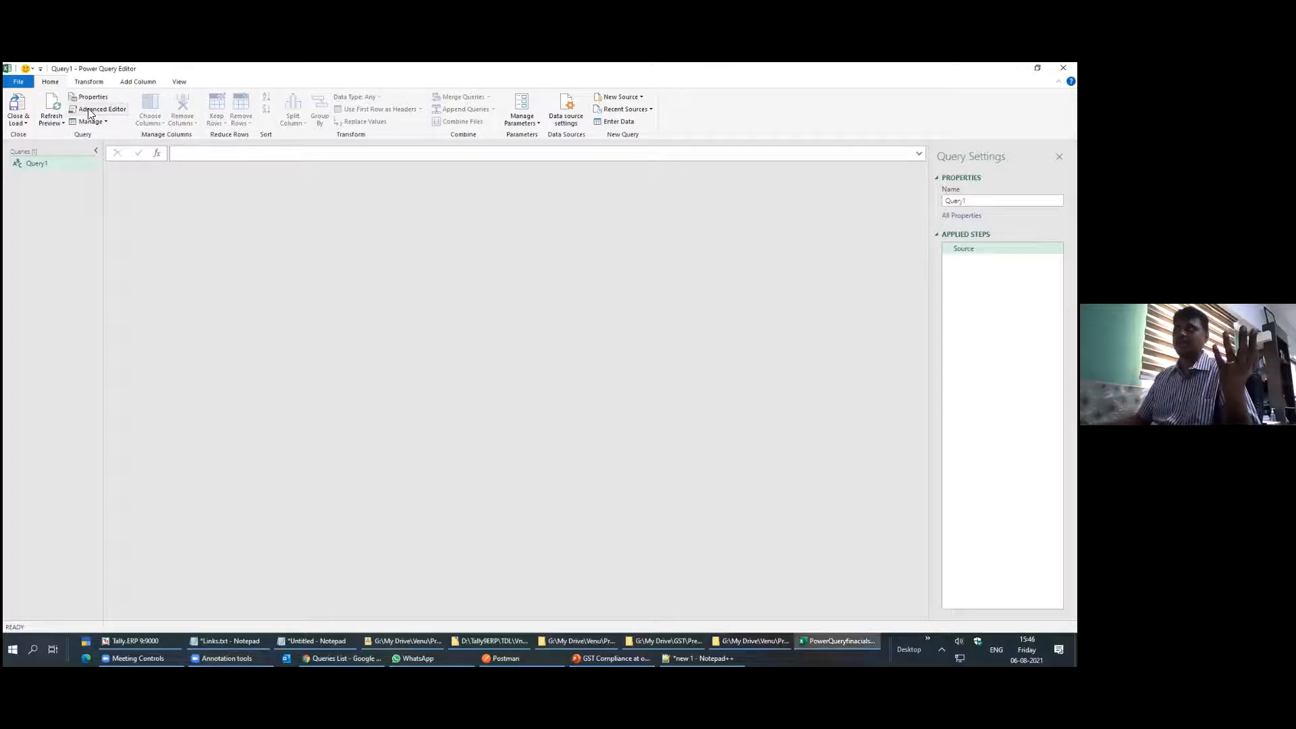
pyautogui.click(90, 113)
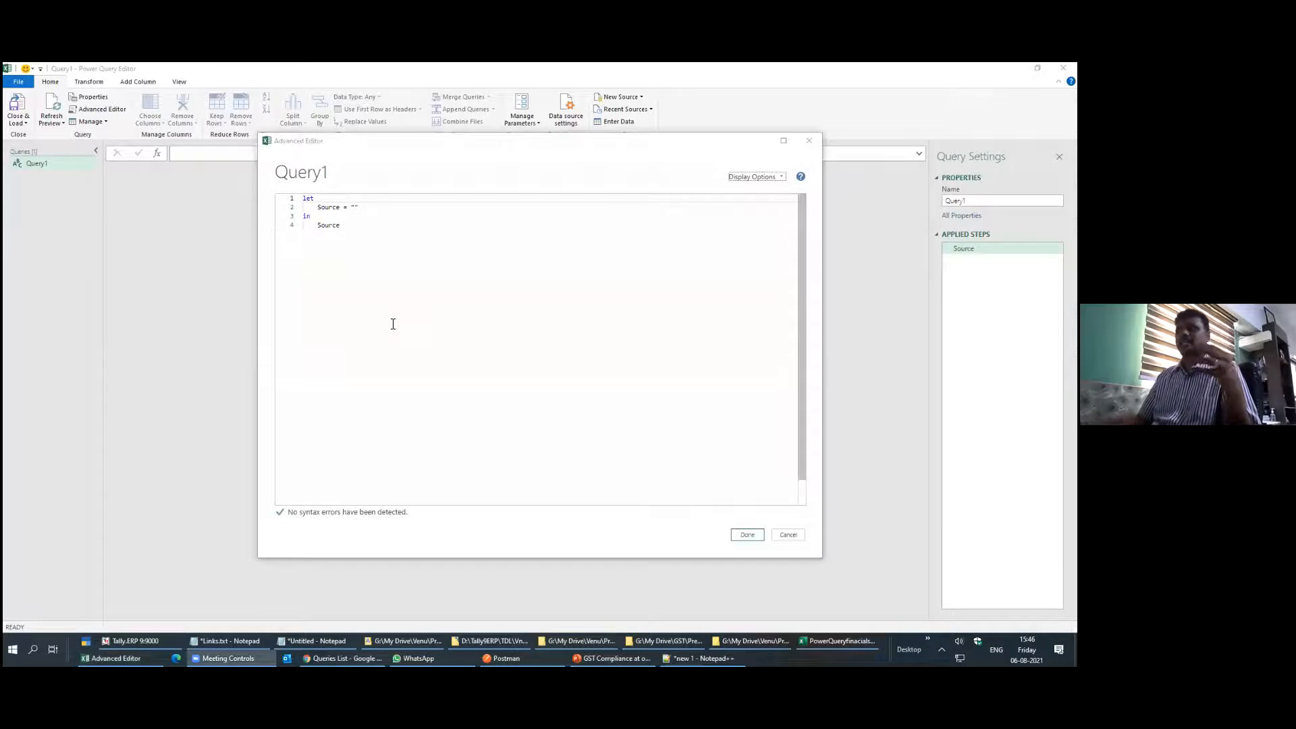
pyautogui.click(376, 211)
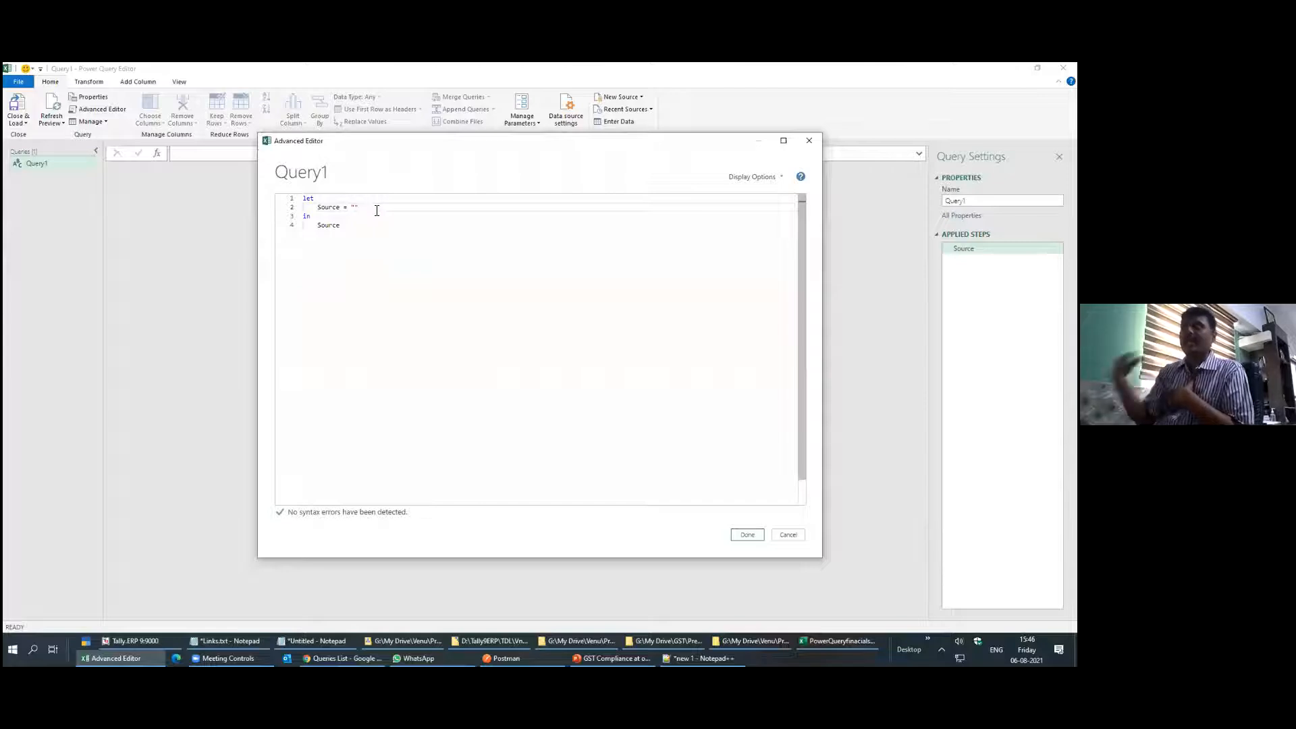
pyautogui.moveTo(341, 225); pyautogui.dragTo(315, 227)
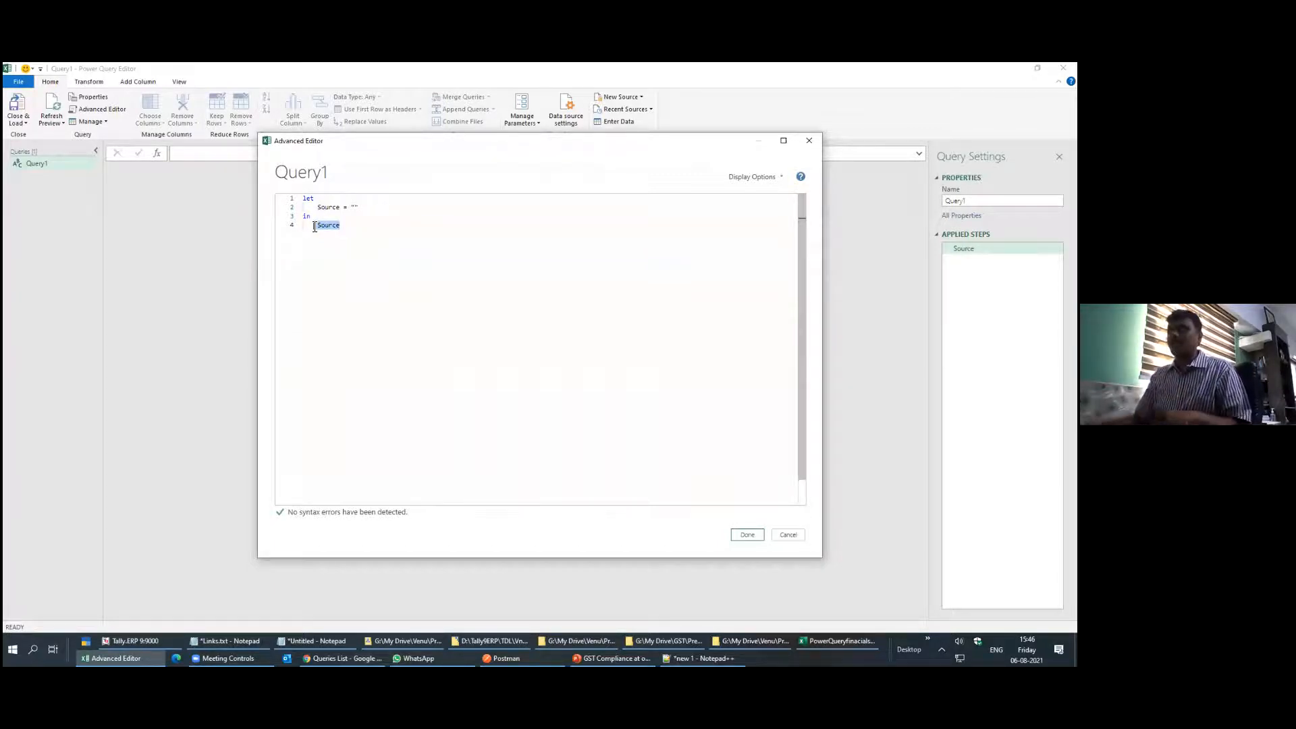
# Switch to the Queries List document and review the Power query code from its let line to the final Tbl02 output
pyautogui.click(343, 658)
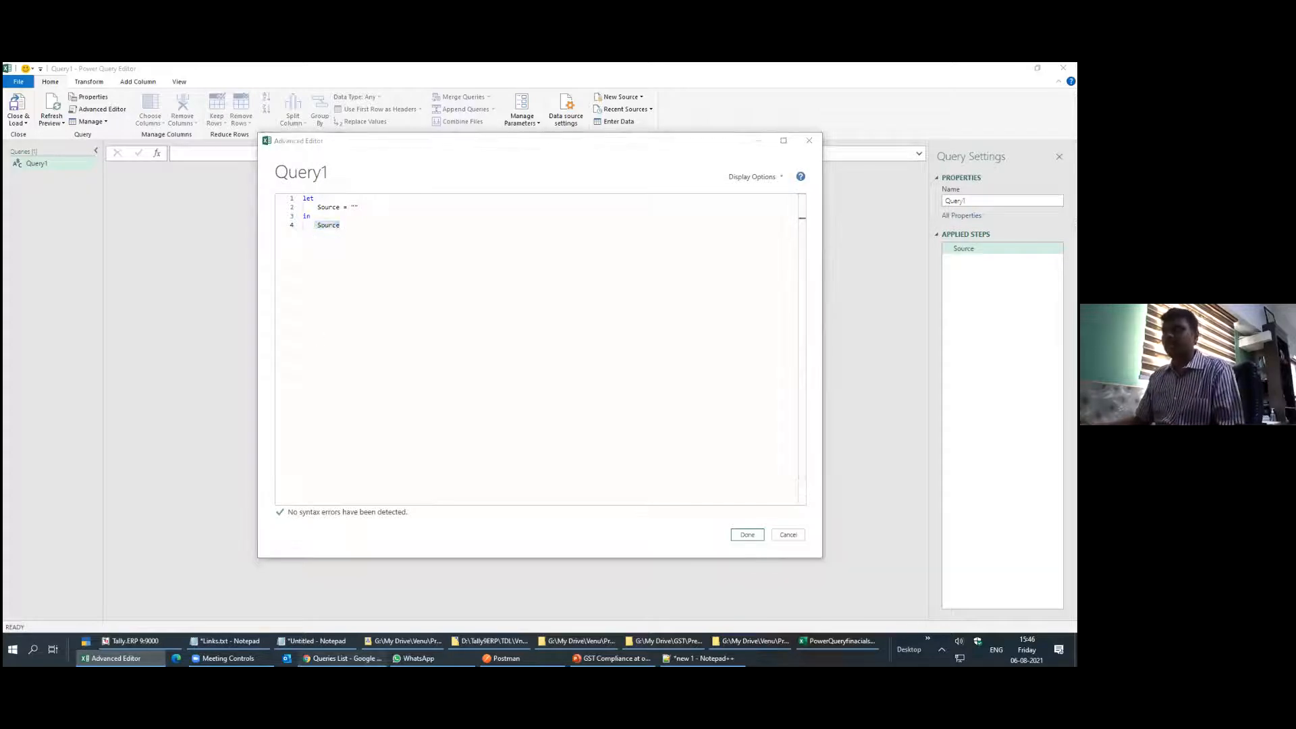
pyautogui.scroll(-5, 358, 401)
pyautogui.scroll(4, 358, 401)
pyautogui.scroll(-1, 324, 303)
pyautogui.scroll(1, 319, 278)
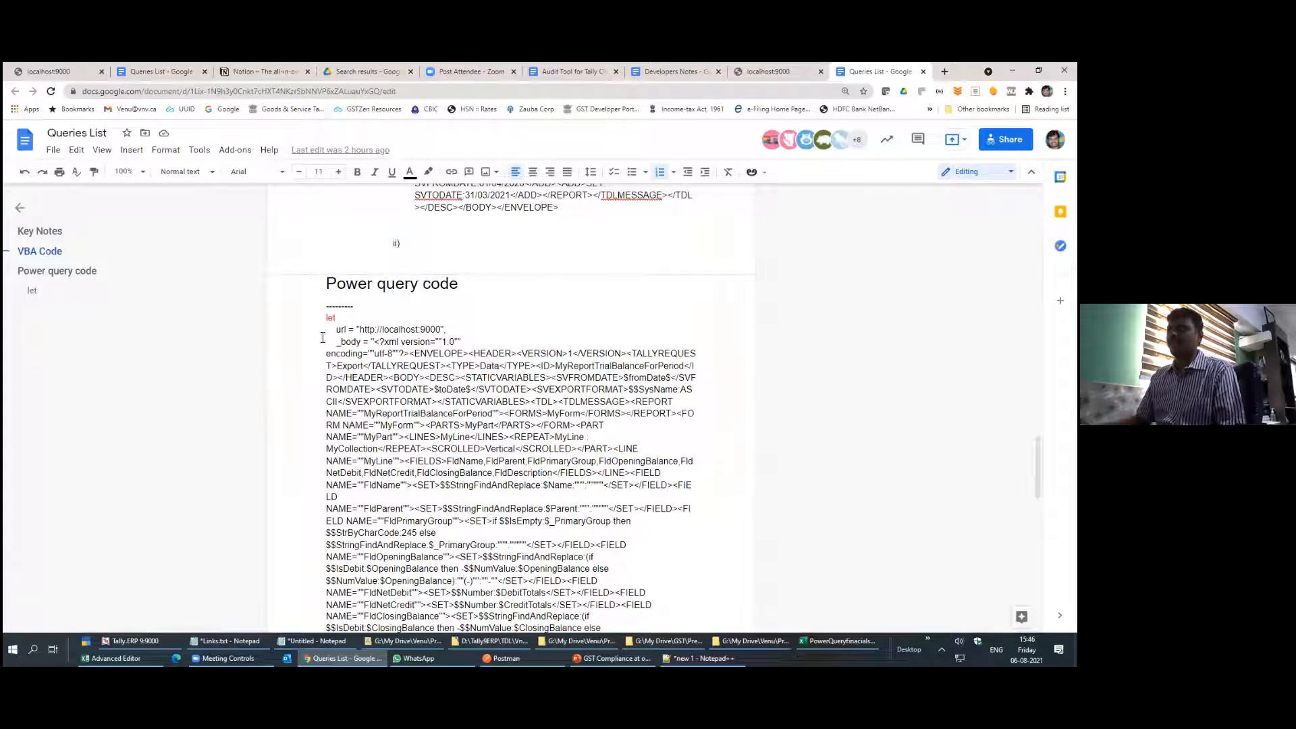
pyautogui.scroll(-5, 327, 324)
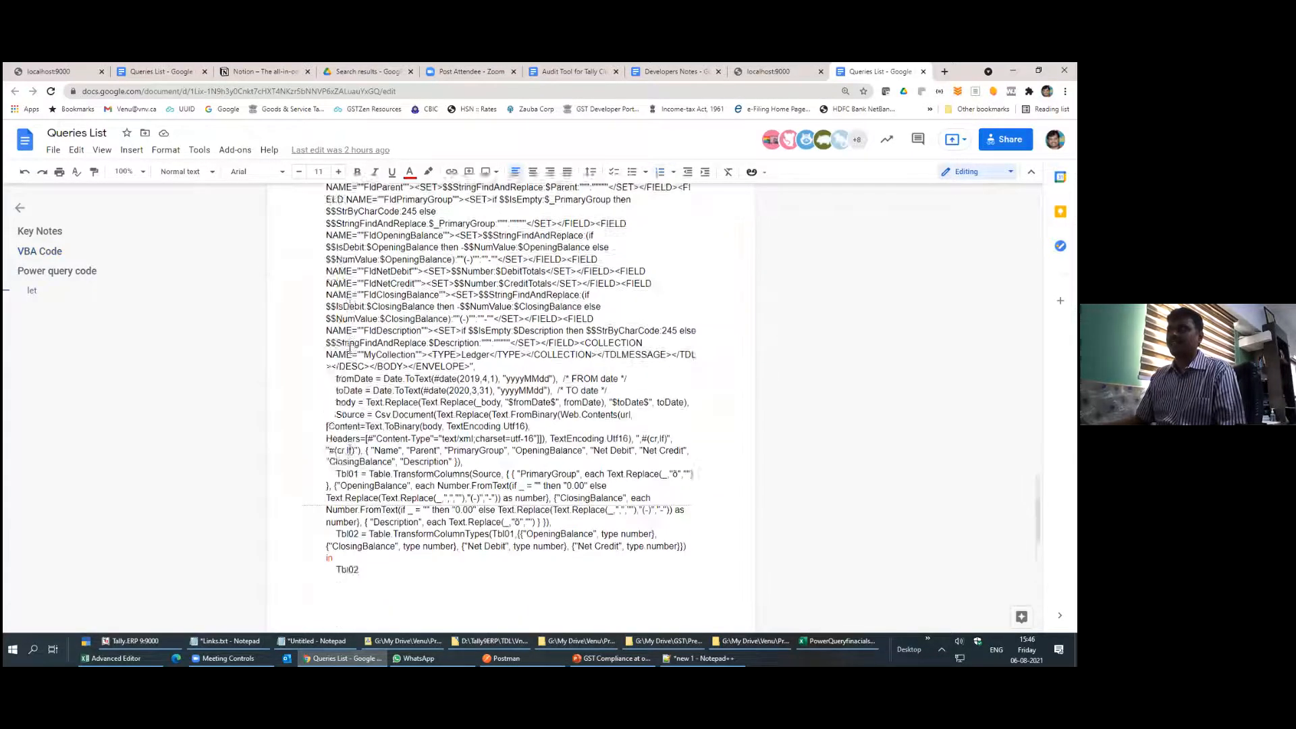
# Copy the entire Power query code, from the let line to the final Tbl02, in the Queries List document
pyautogui.scroll(-4, 350, 348)
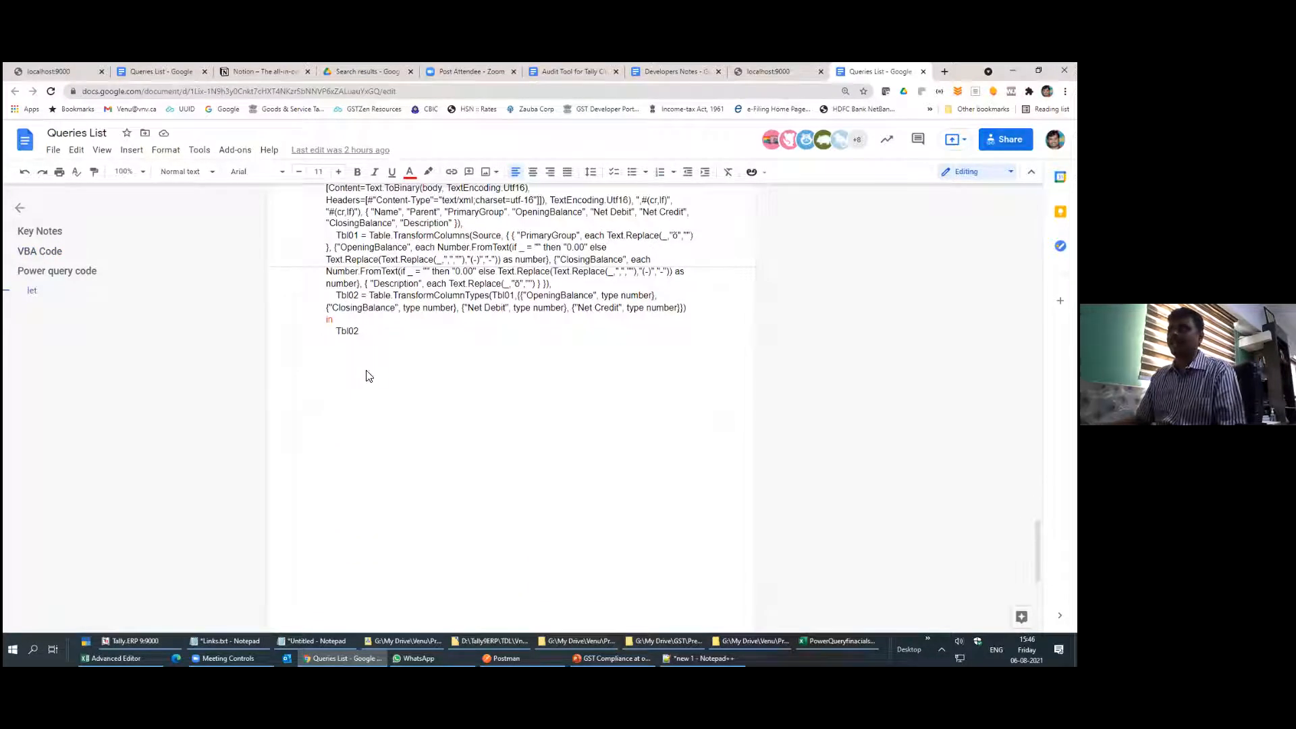
pyautogui.scroll(10, 367, 376)
pyautogui.scroll(-6, 334, 422)
pyautogui.scroll(-4, 334, 421)
pyautogui.keyDown('shift'); pyautogui.click(368, 447); pyautogui.keyUp('shift')
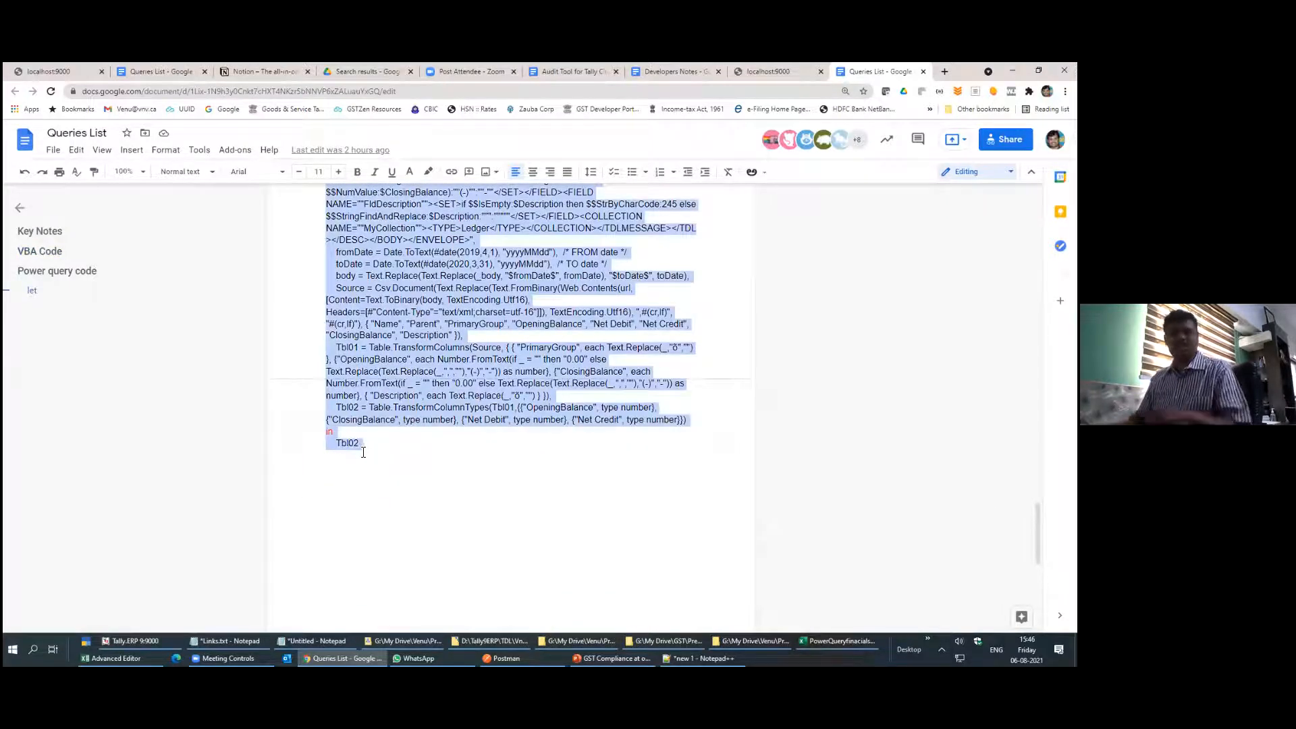
pyautogui.scroll(8, 427, 459)
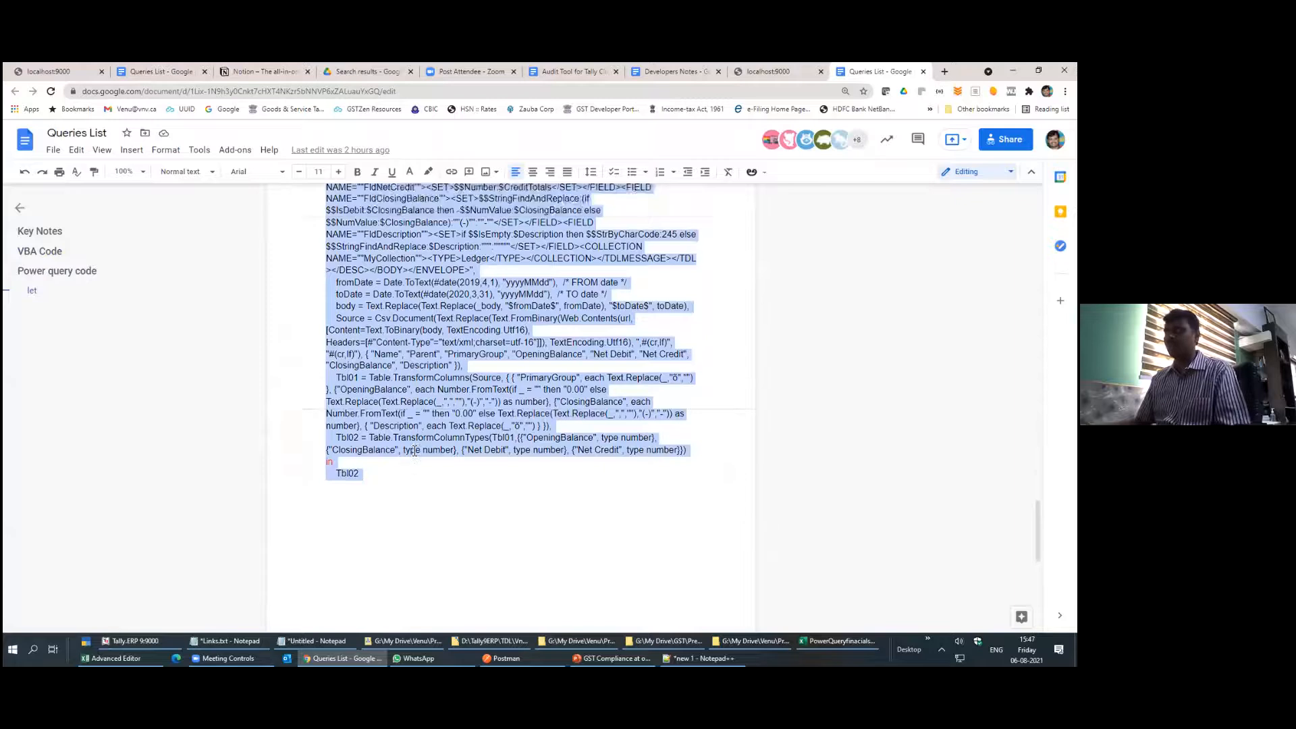
pyautogui.scroll(-3, 398, 282)
pyautogui.rightClick(398, 282)
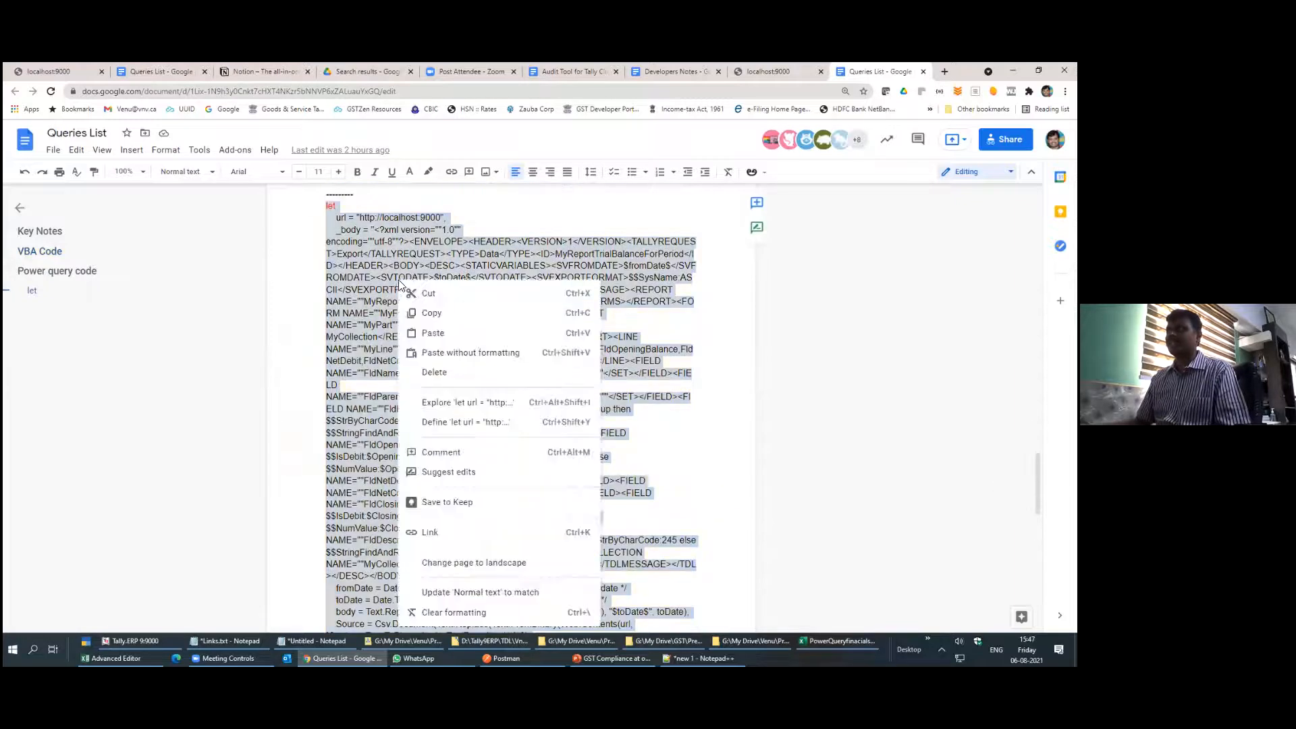
pyautogui.click(432, 314)
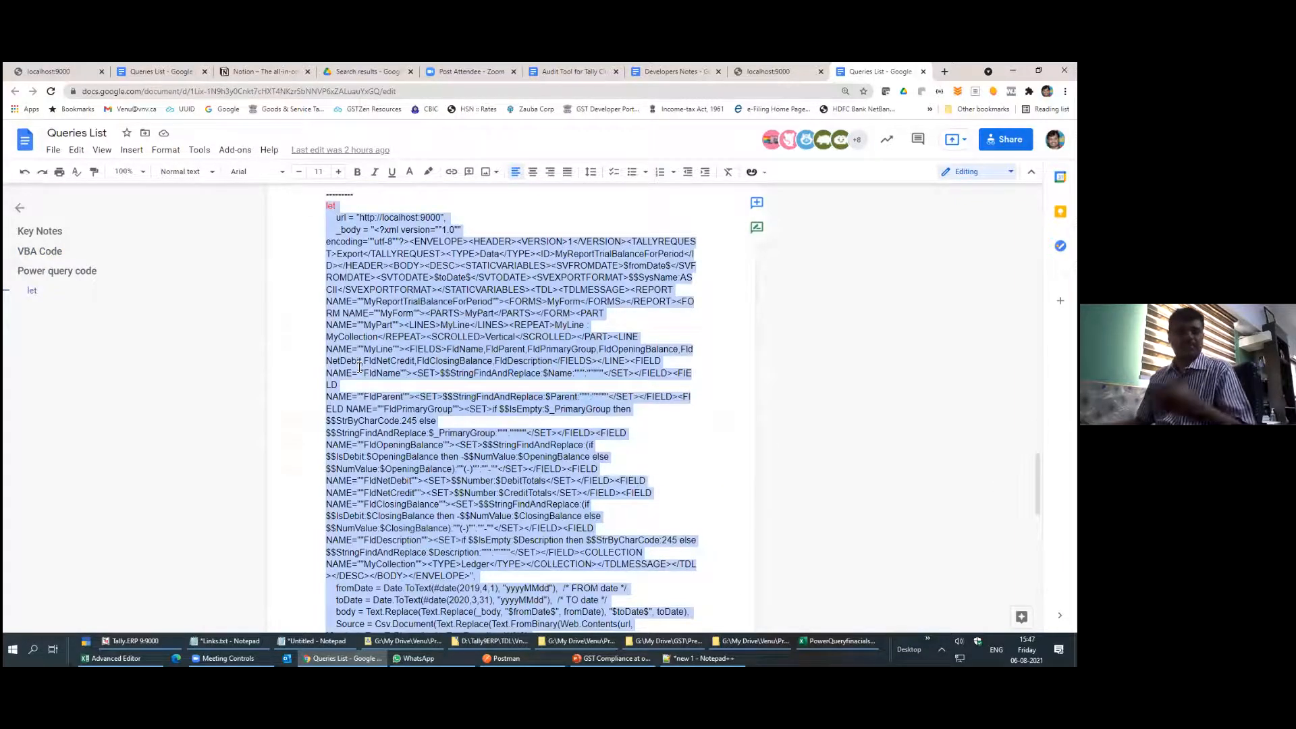
# Switch to the Advanced Editor of Query1, replace its default code with the copied Power query code and apply it
pyautogui.hotkey('alt', 'Tab')
pyautogui.click(355, 237)
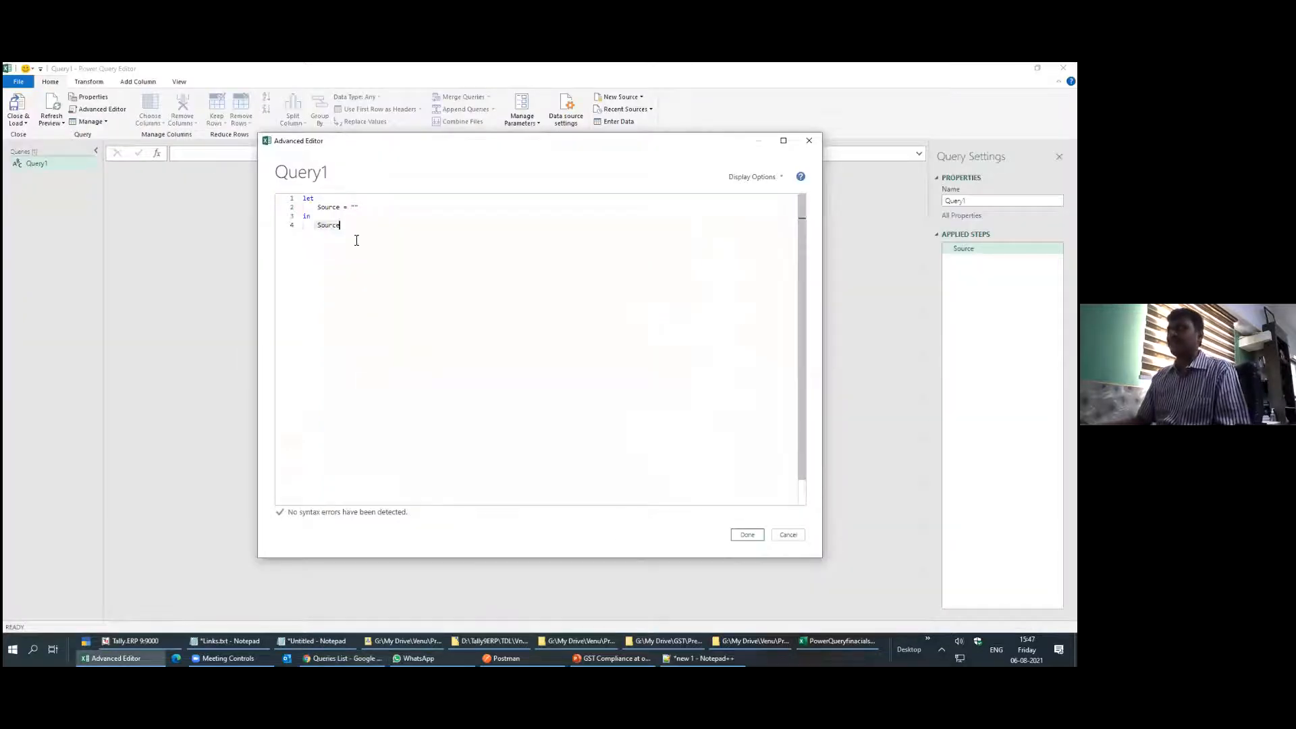
pyautogui.hotkey('ctrl', 'a')
pyautogui.press('Delete')
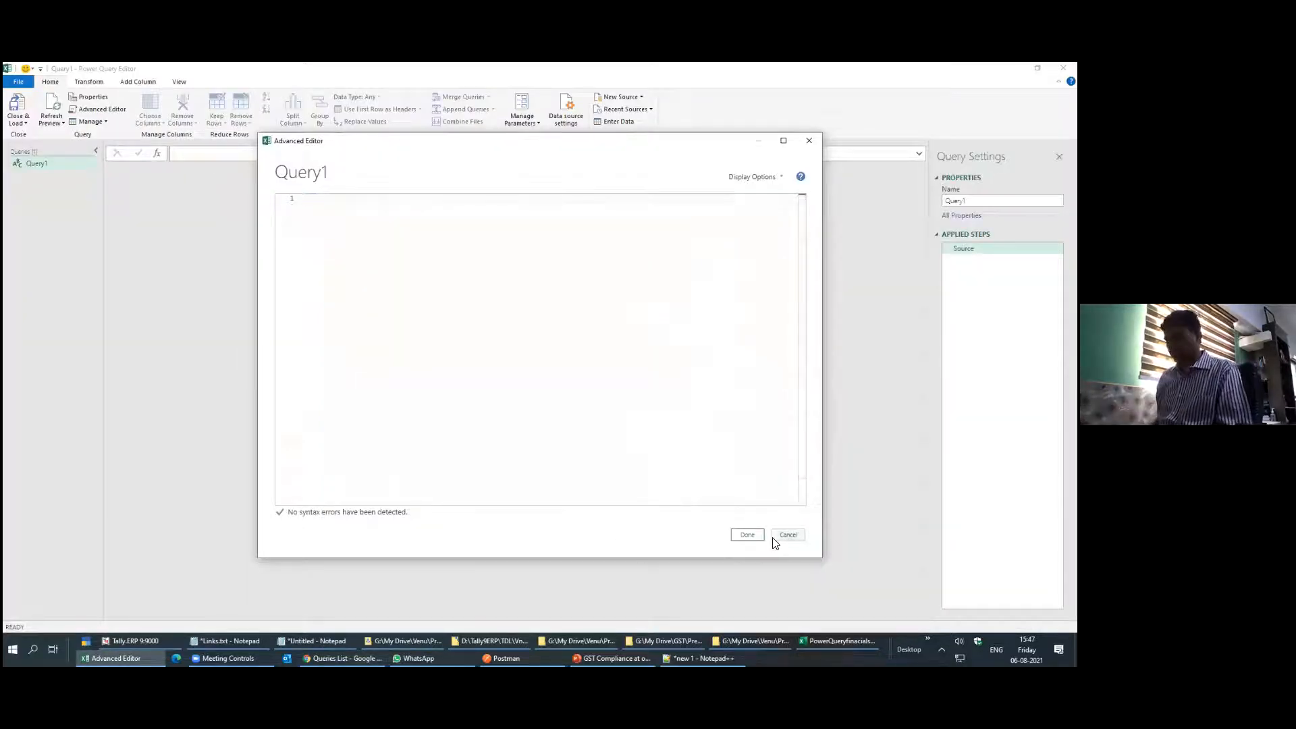
pyautogui.hotkey('ctrl', 'v')
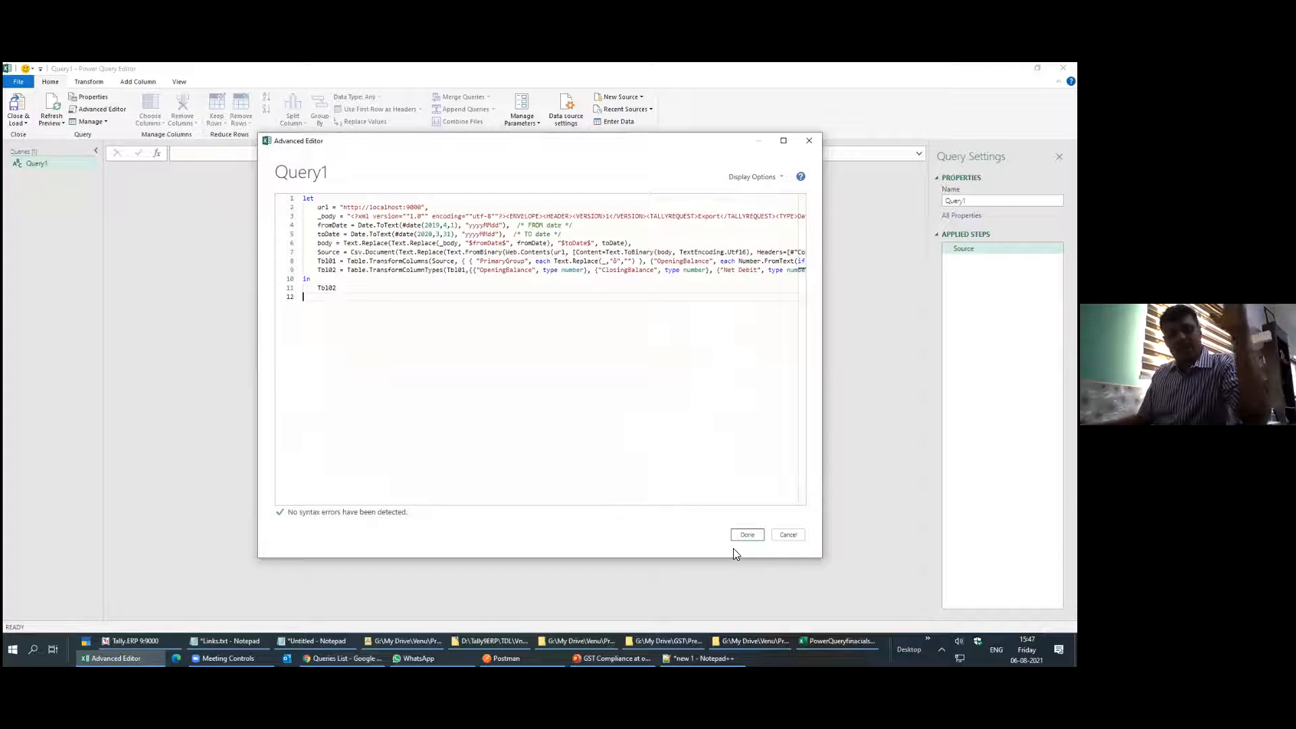
pyautogui.moveTo(308, 139); pyautogui.dragTo(136, 126)
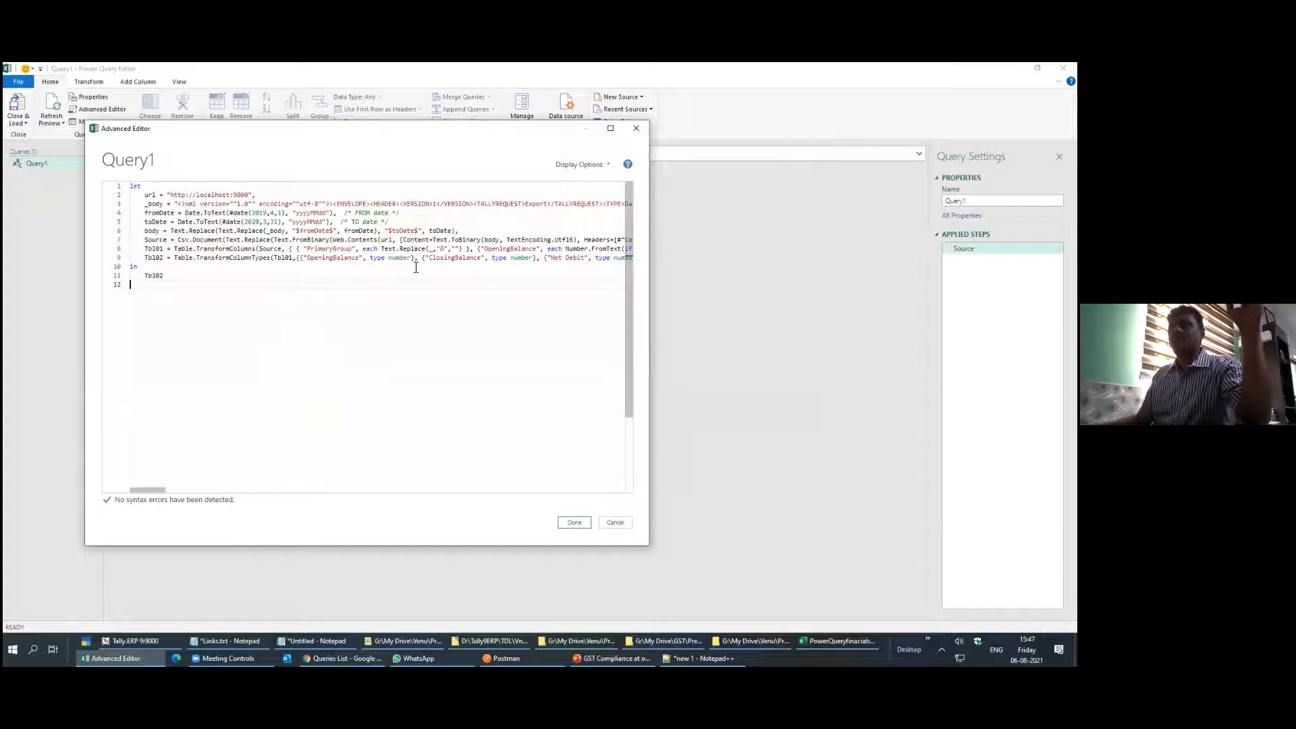
pyautogui.click(574, 523)
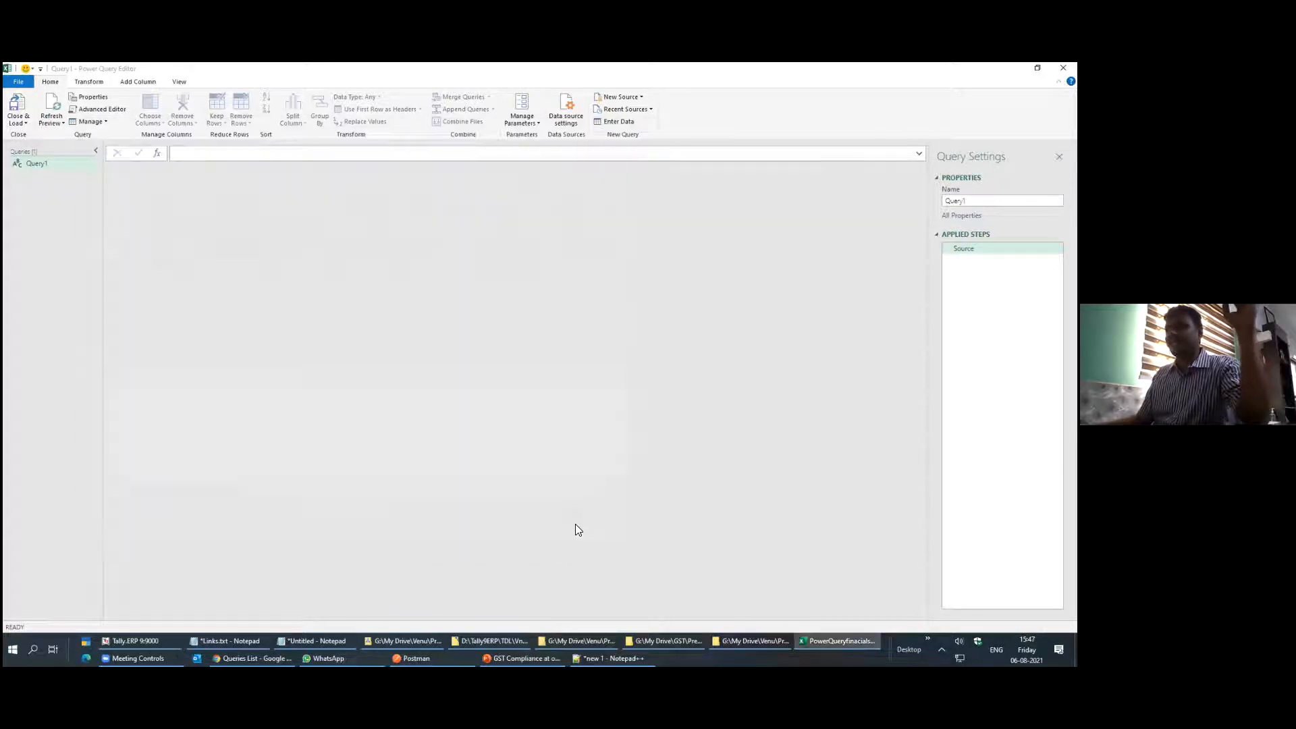
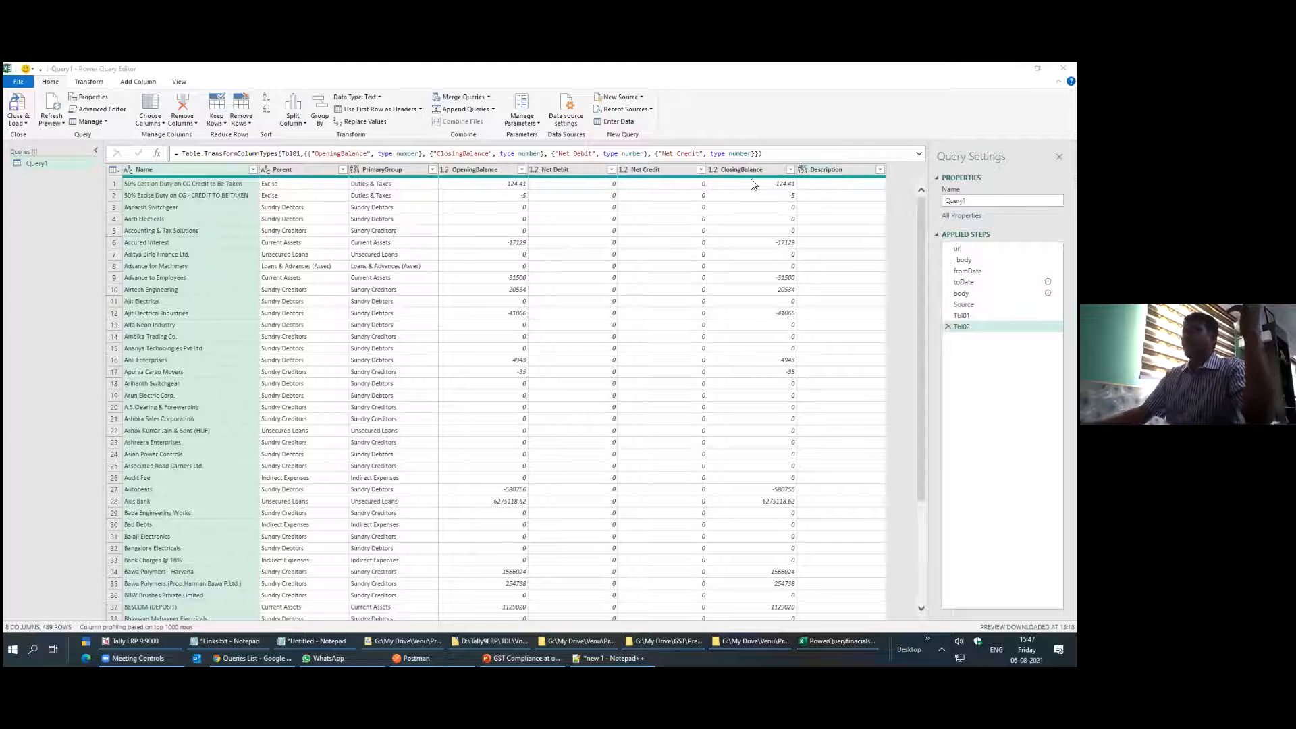
# Rename Query1 as TrialBalance
pyautogui.doubleClick(956, 202)
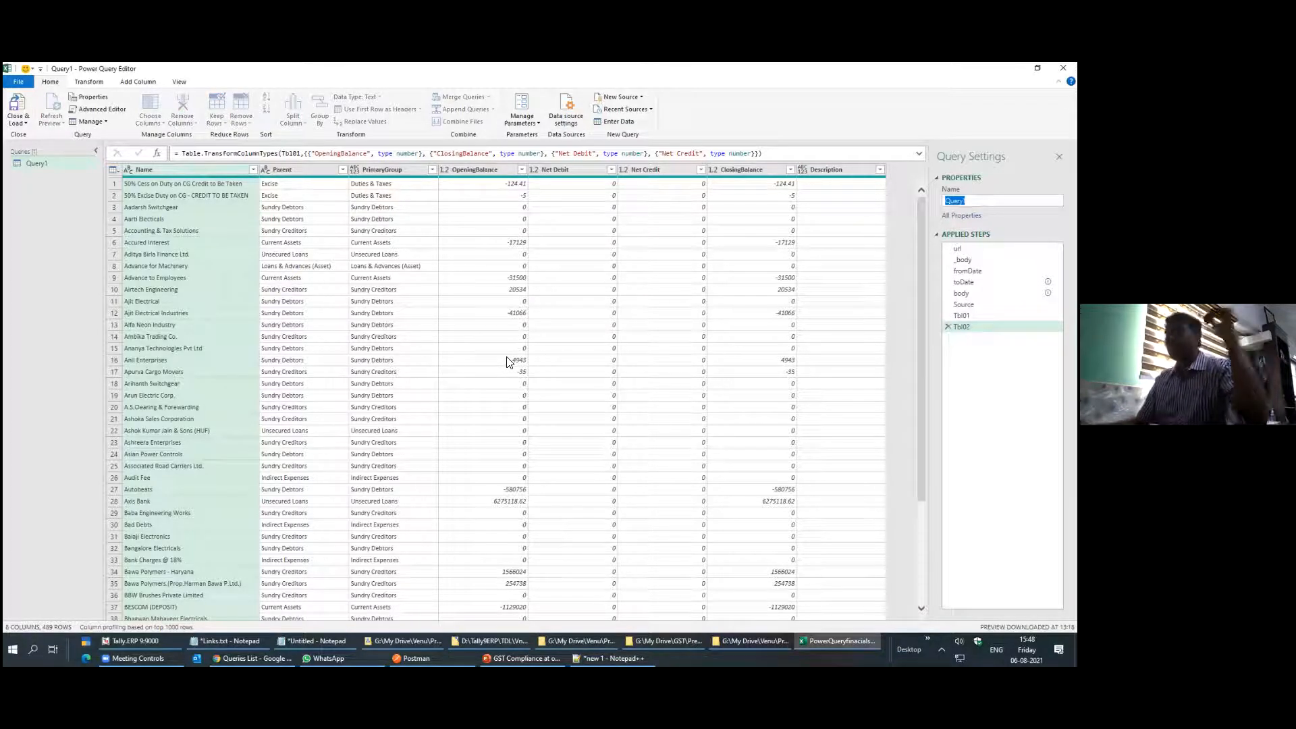
pyautogui.write('TralBalance')
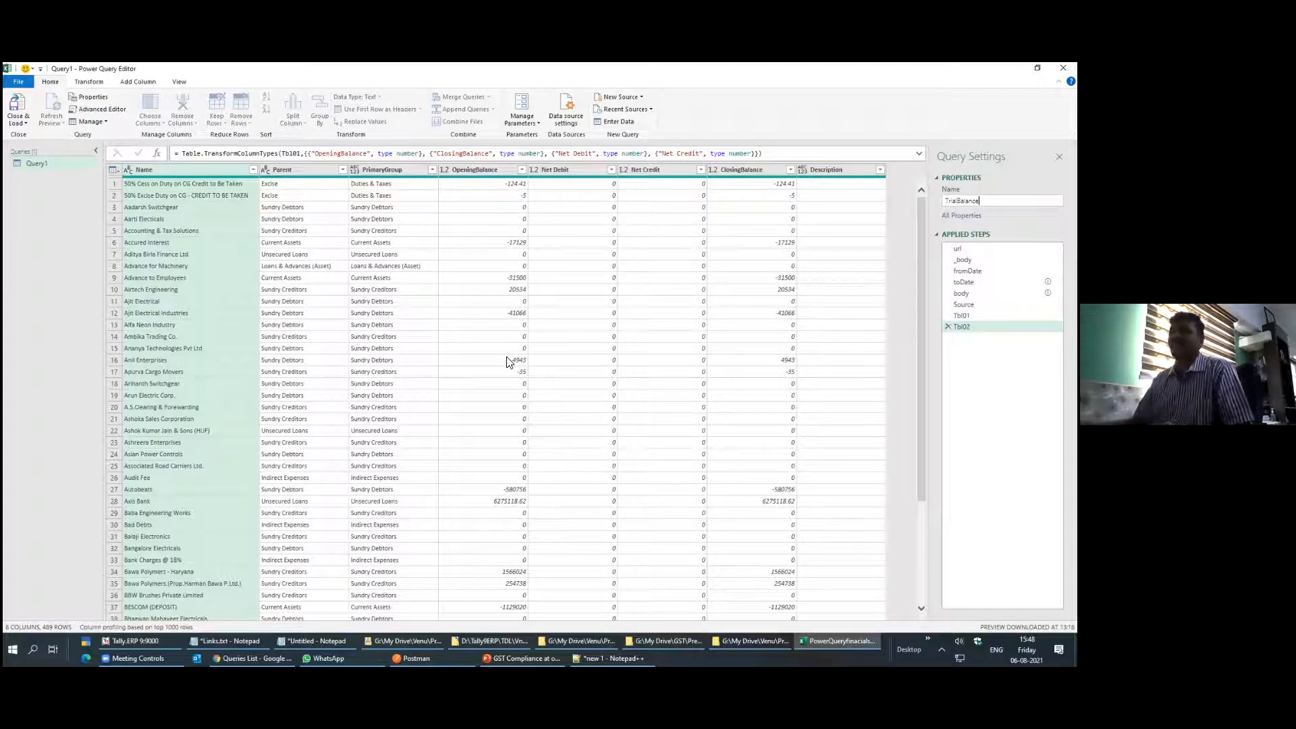
pyautogui.press('Tab')
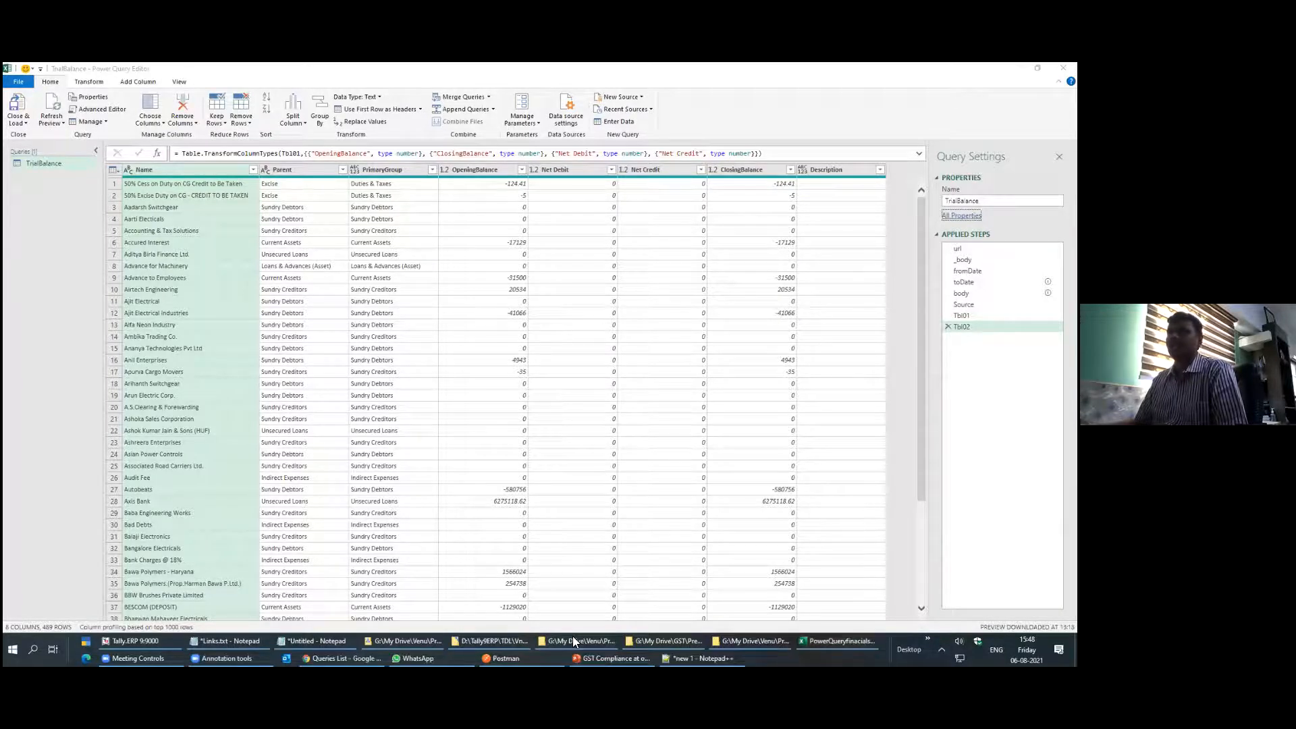
pyautogui.moveTo(36, 99)
pyautogui.mouseDown()
pyautogui.moveTo(11, 85)
pyautogui.moveTo(21, 175)
pyautogui.moveTo(38, 82)
pyautogui.moveTo(5, 83)
pyautogui.mouseUp()
pyautogui.moveTo(176, 221); pyautogui.dragTo(48, 130)
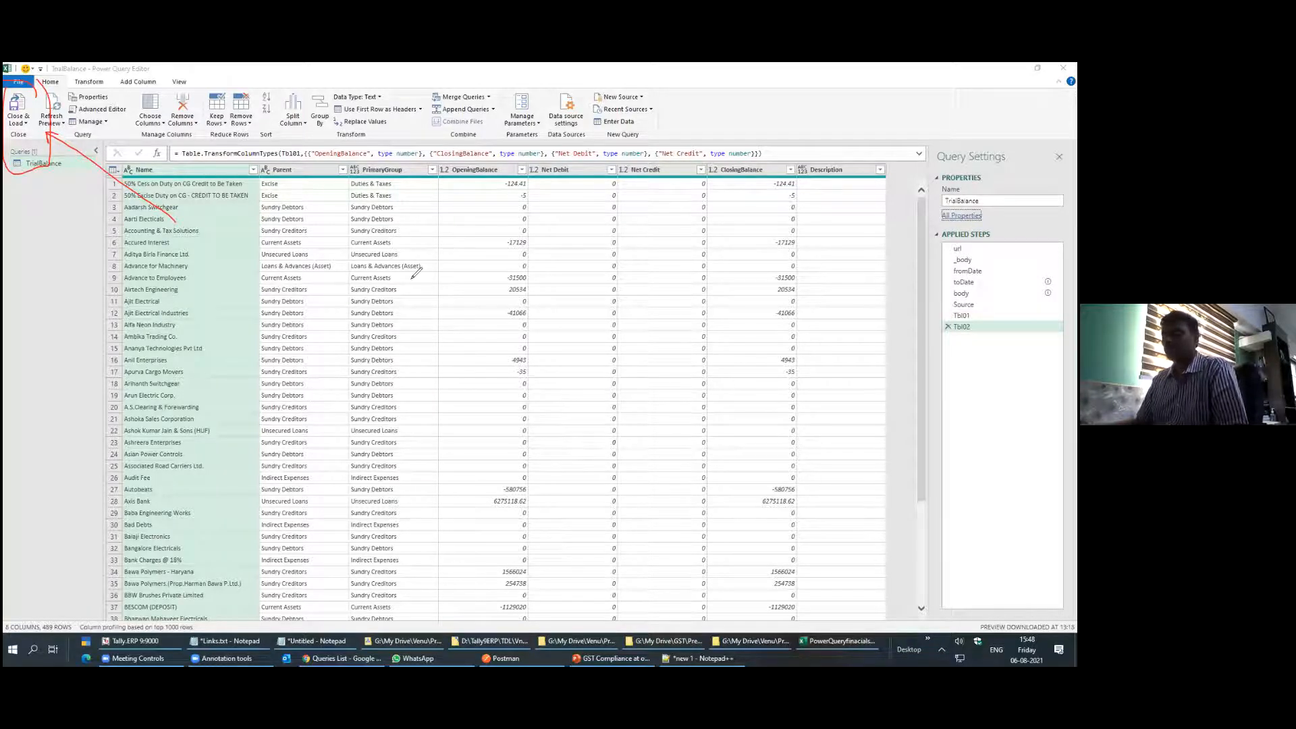
pyautogui.rightClick(413, 275)
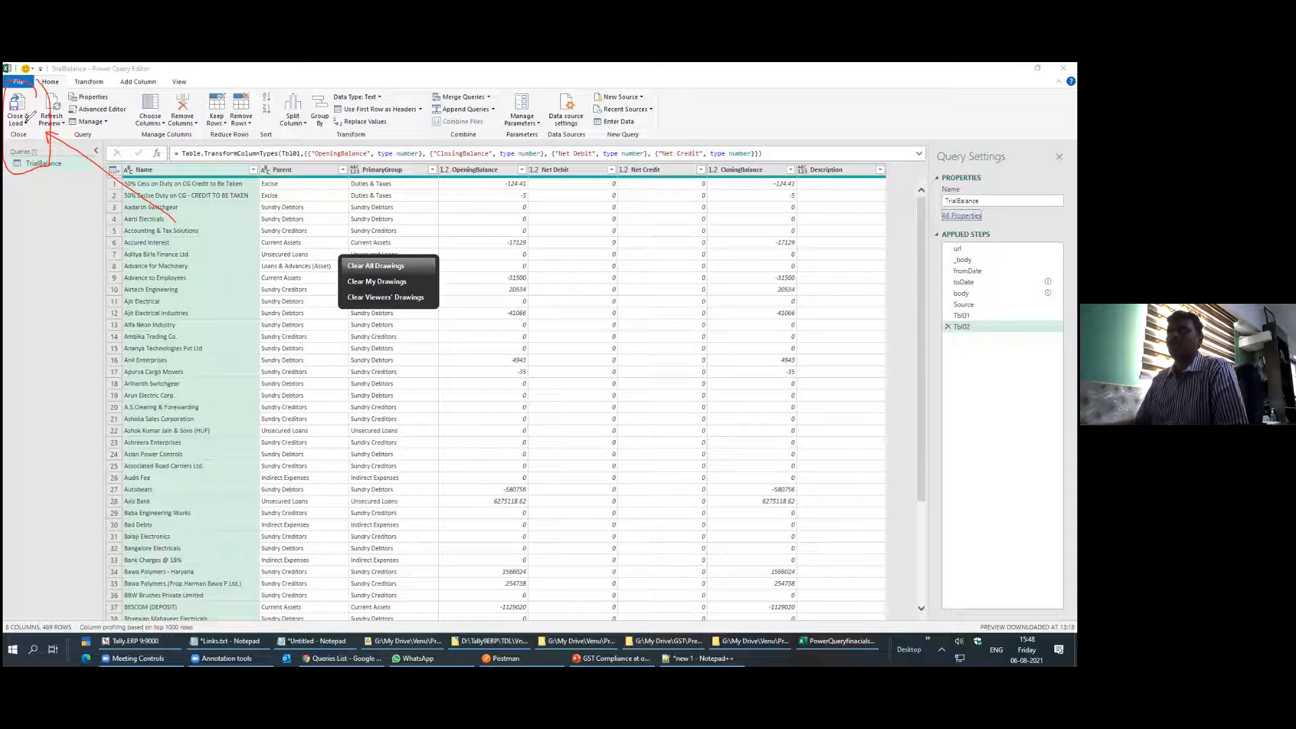
pyautogui.click(375, 266)
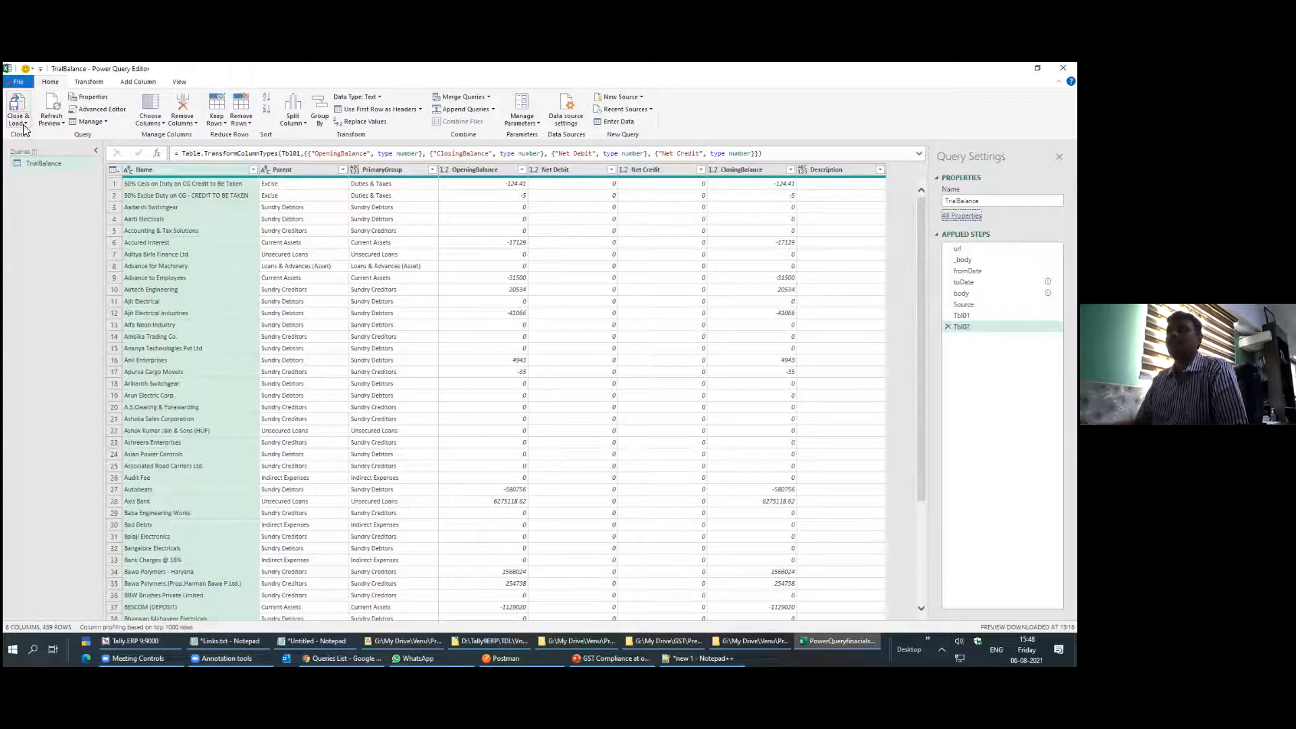
# Close the query editor and load the TrialBalance query as a table into a new worksheet
pyautogui.click(20, 123)
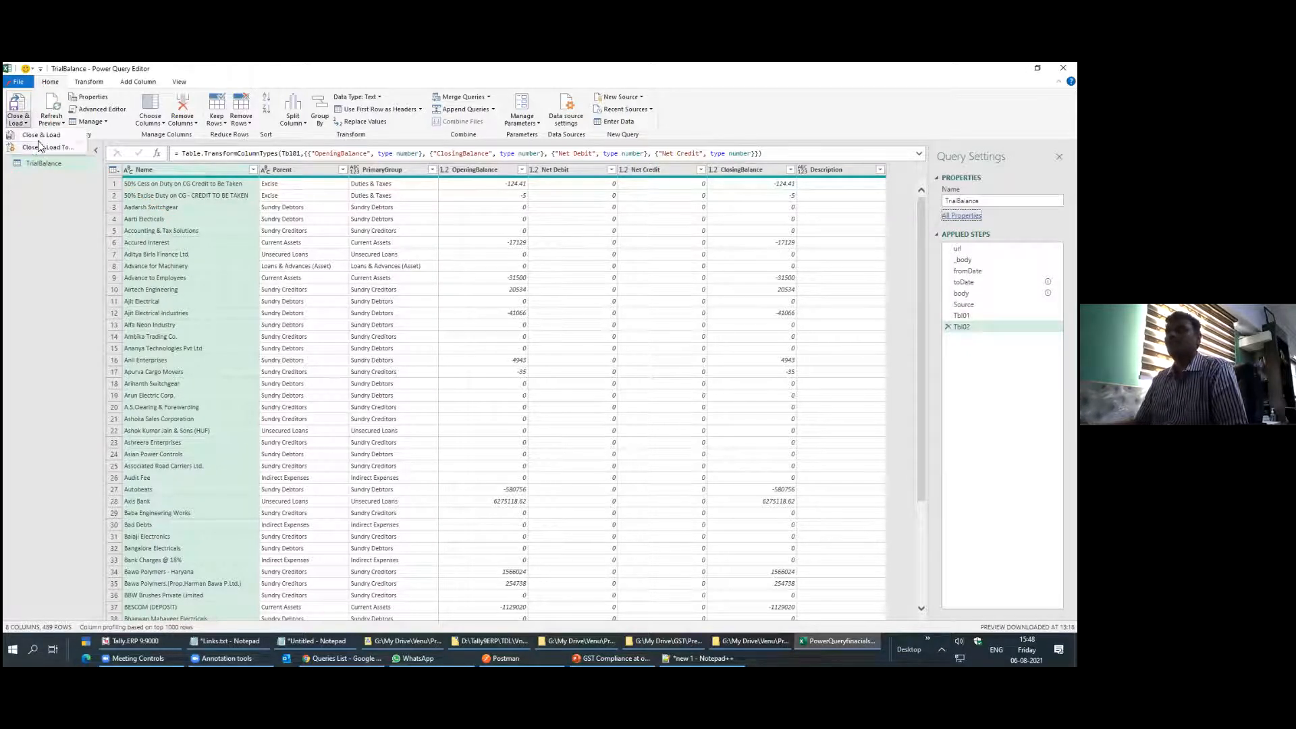
pyautogui.click(44, 146)
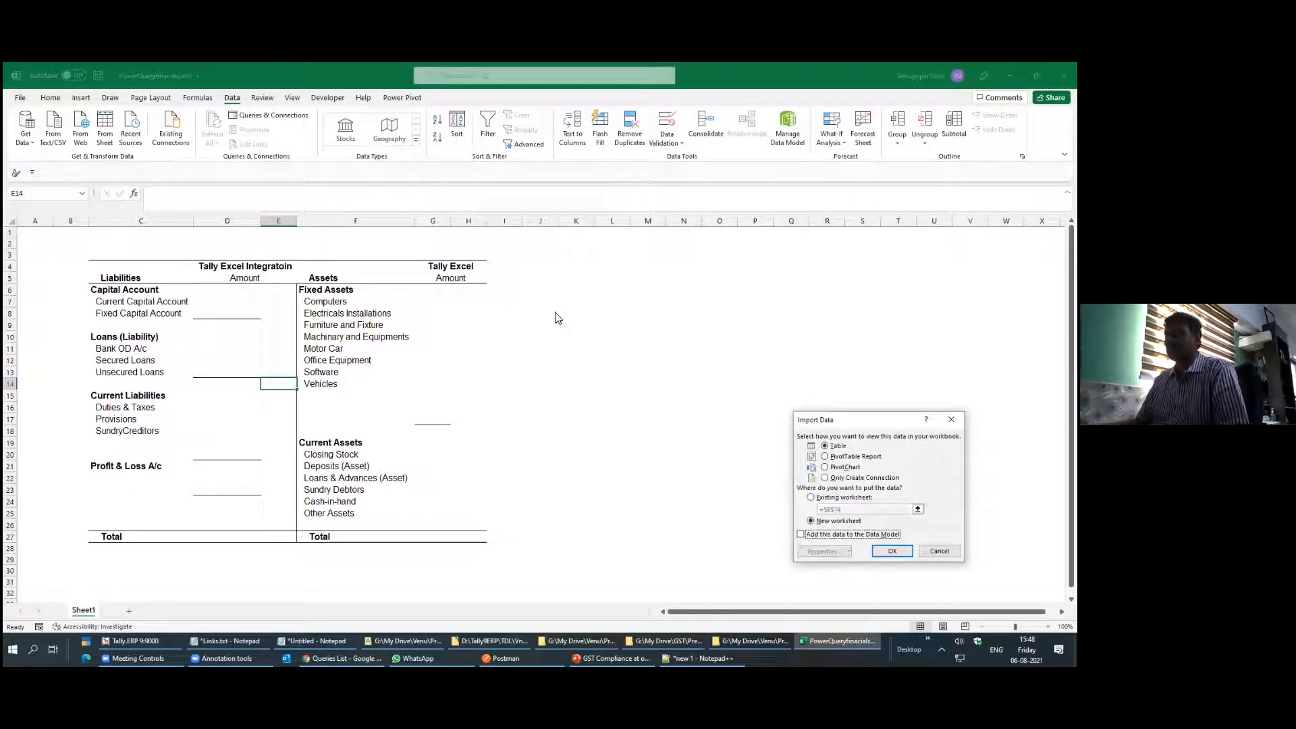
pyautogui.moveTo(834, 424); pyautogui.dragTo(457, 278)
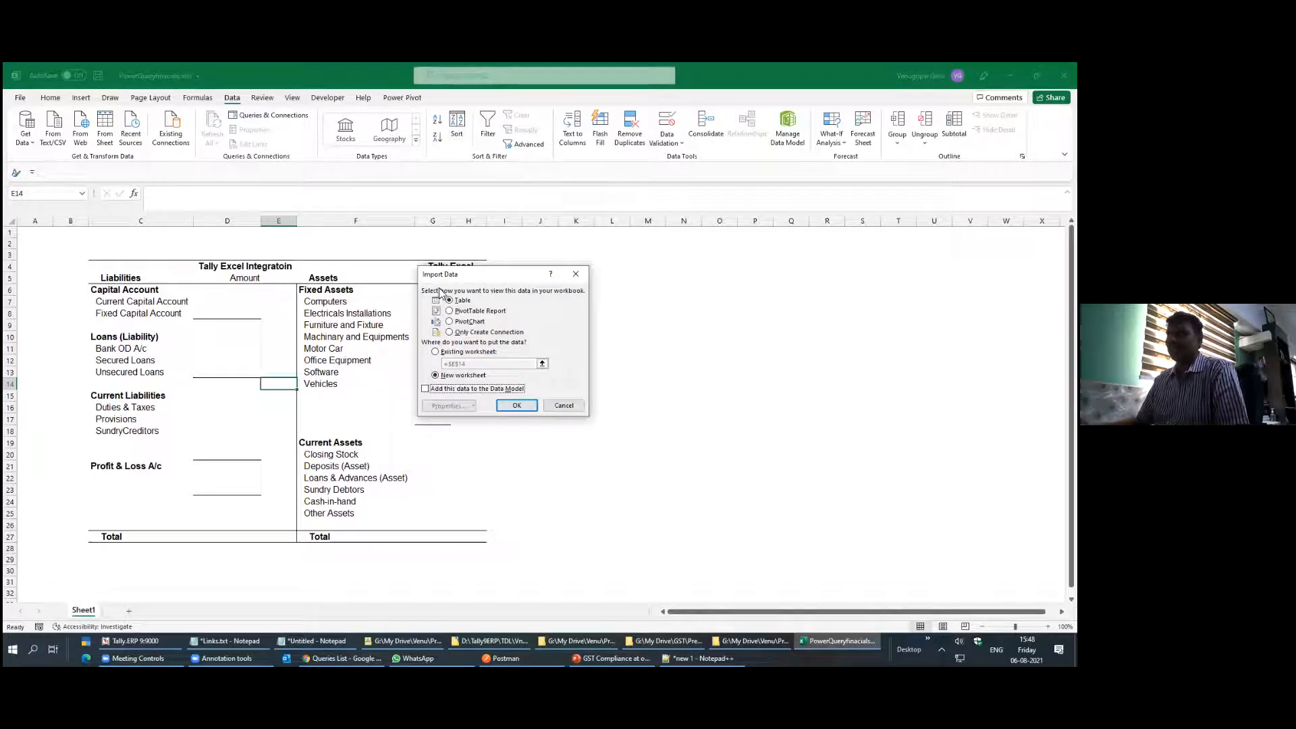
pyautogui.click(519, 405)
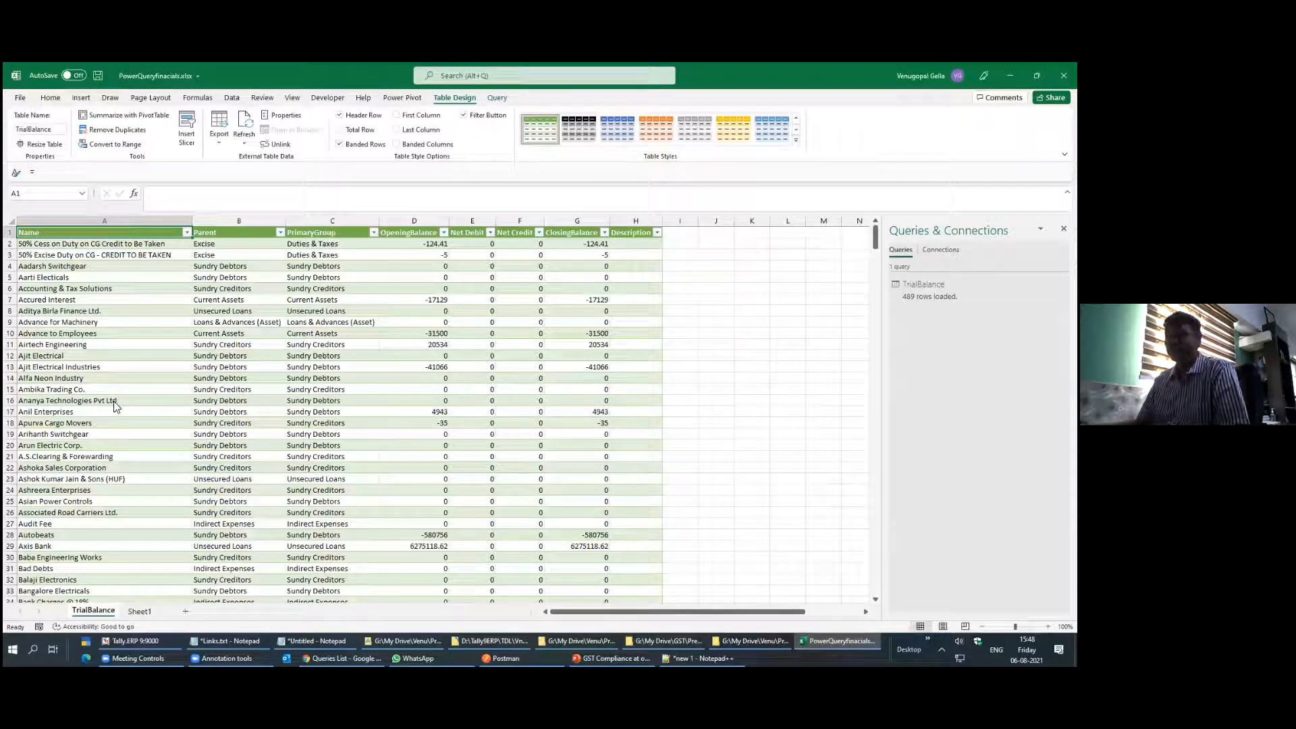
# Rename the worksheet Sheet1 as Balance sheet
pyautogui.click(139, 612)
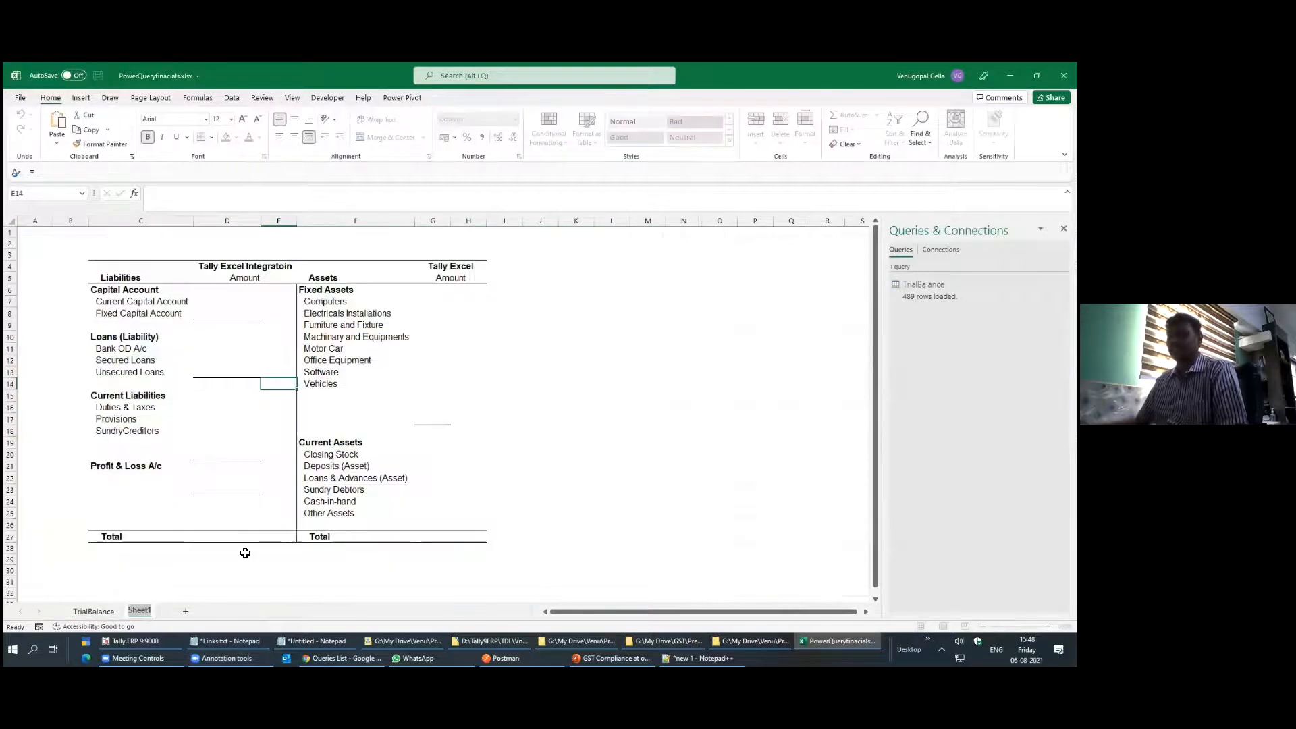
pyautogui.write('Balance sheet')
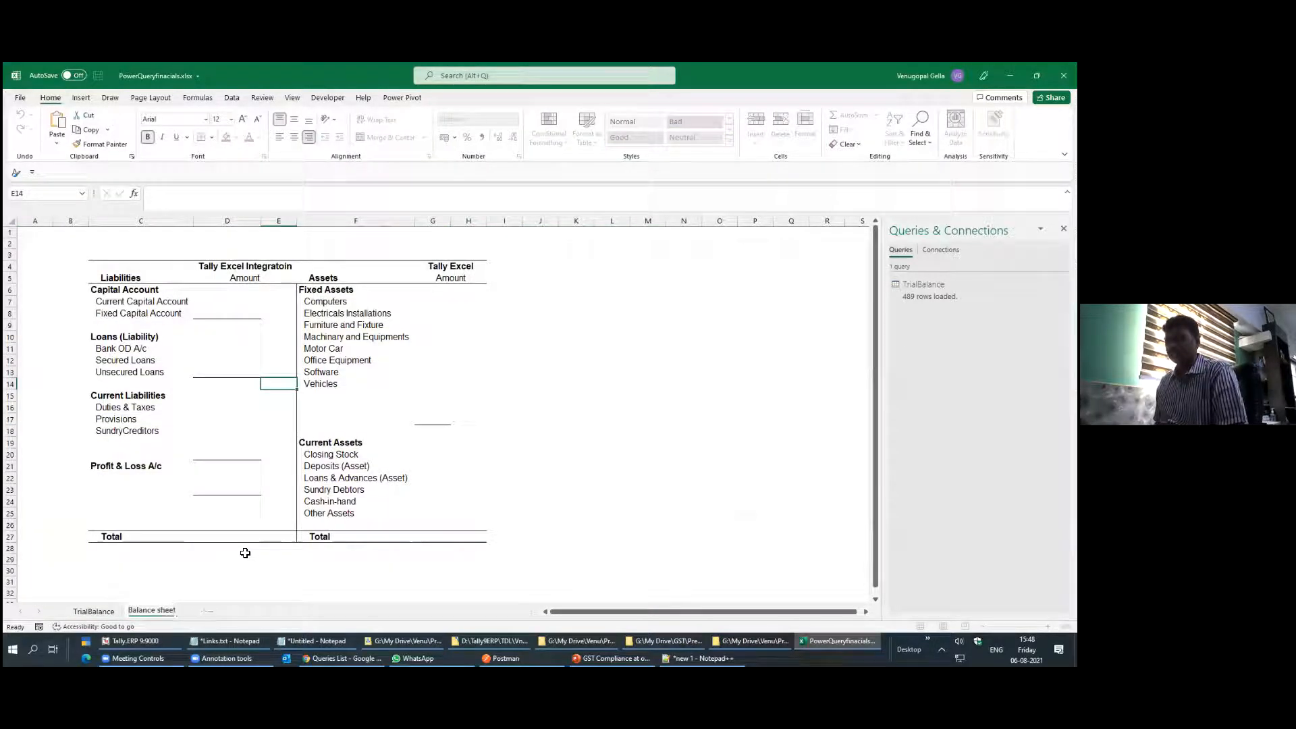
pyautogui.press('Return')
# Go to the TrialBalance sheet and examine the loaded ledger table, its query entry and the ClosingBalance column
pyautogui.click(102, 610)
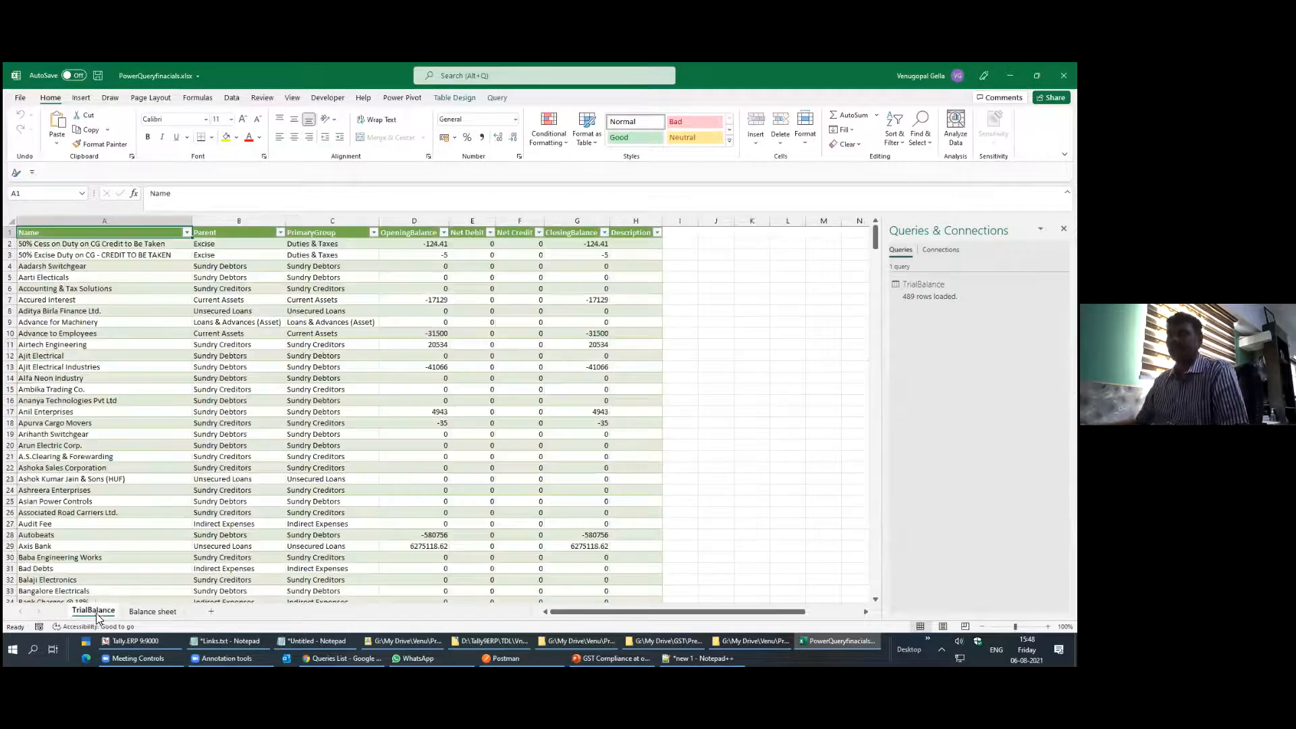
pyautogui.click(380, 356)
pyautogui.click(750, 322)
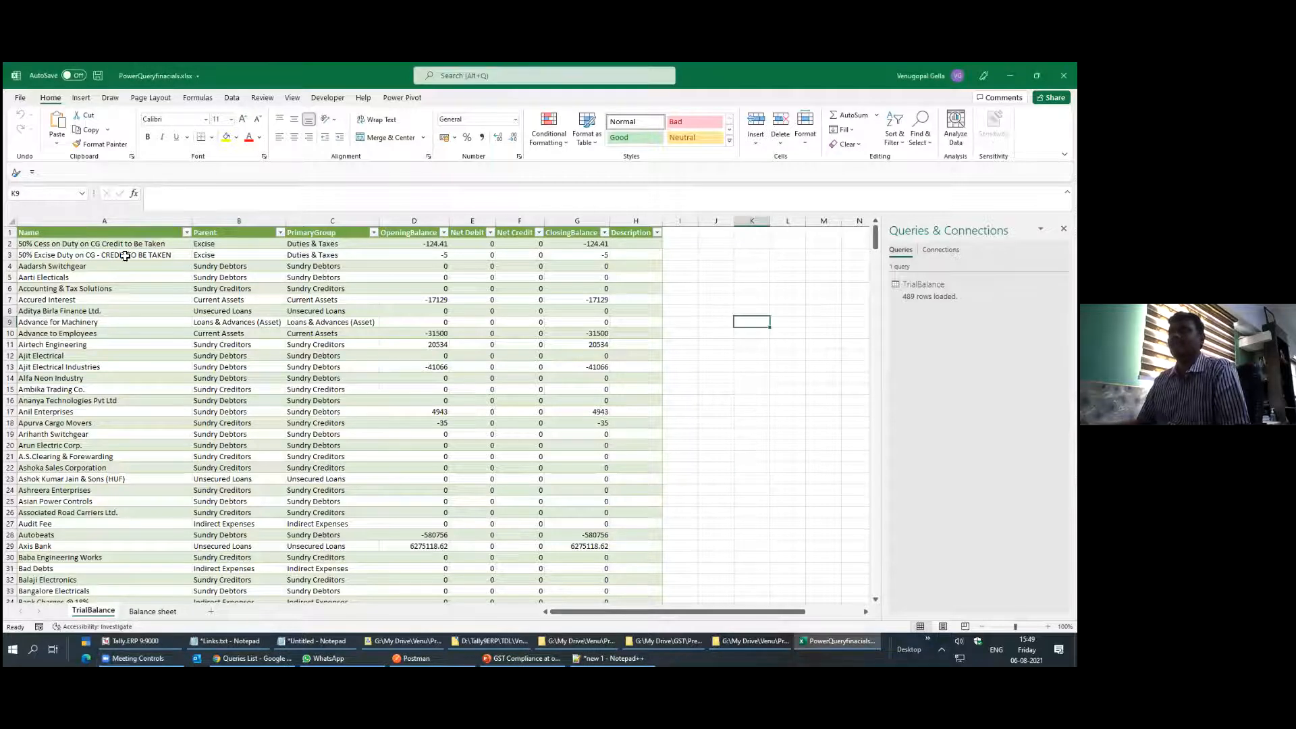
pyautogui.click(245, 266)
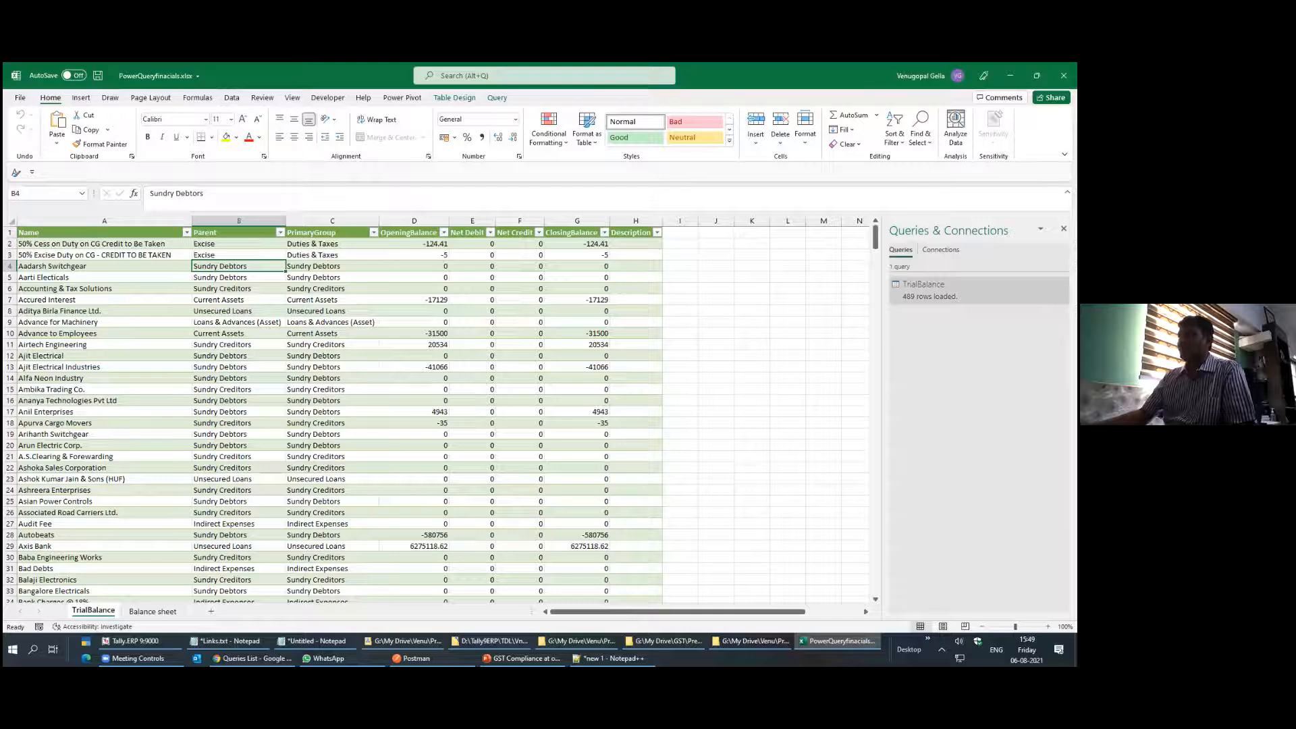
pyautogui.click(939, 289)
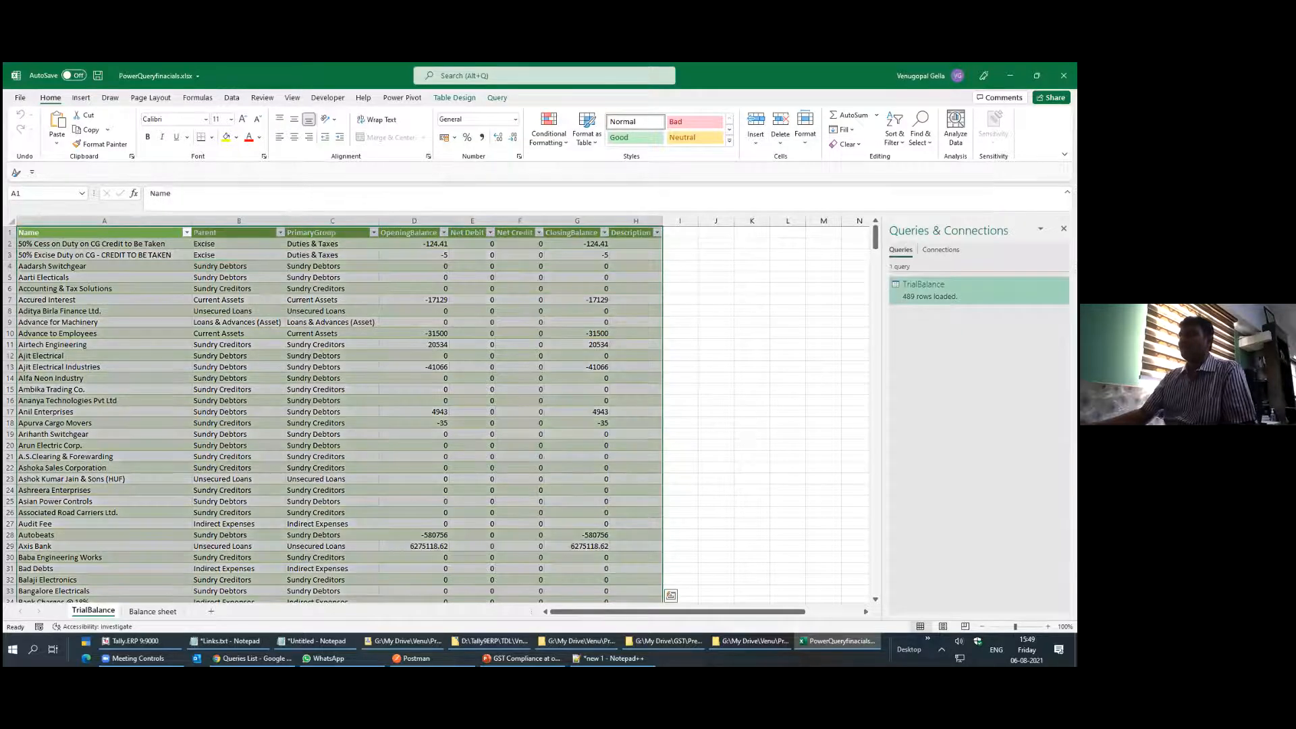
pyautogui.click(786, 310)
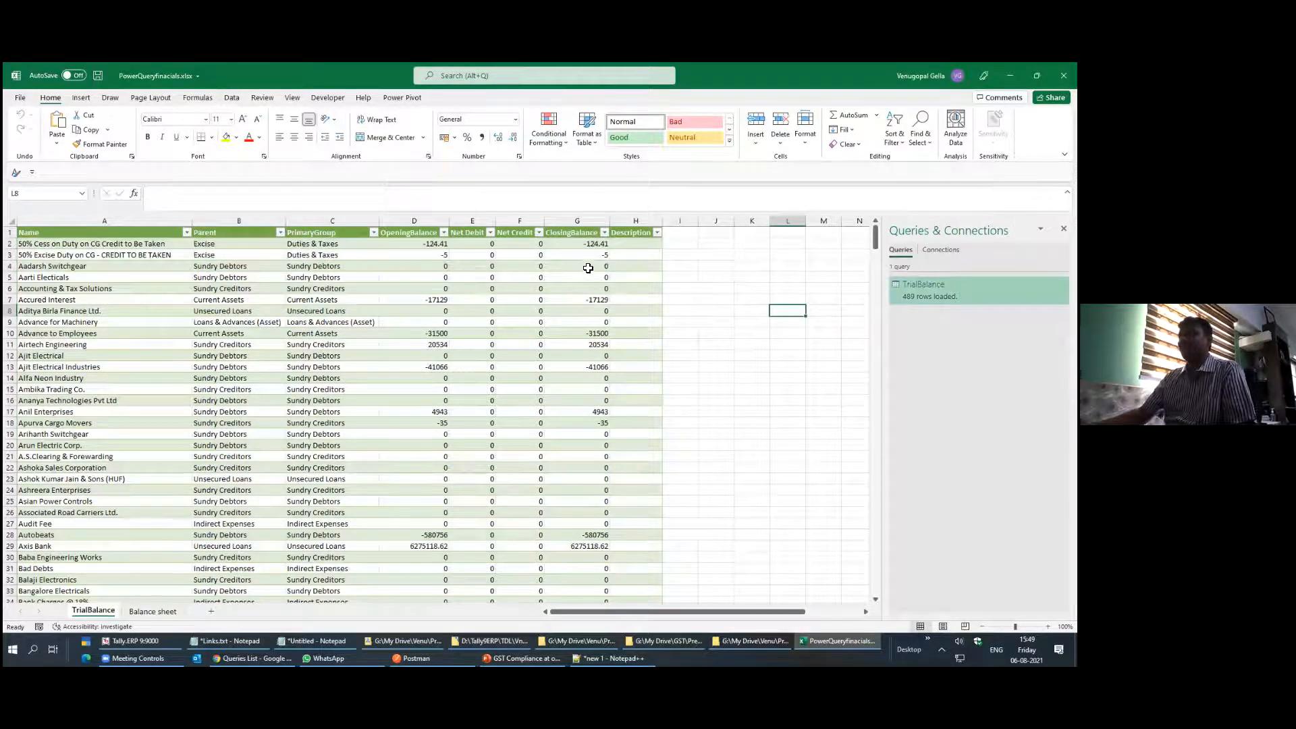
pyautogui.moveTo(587, 266); pyautogui.dragTo(589, 282)
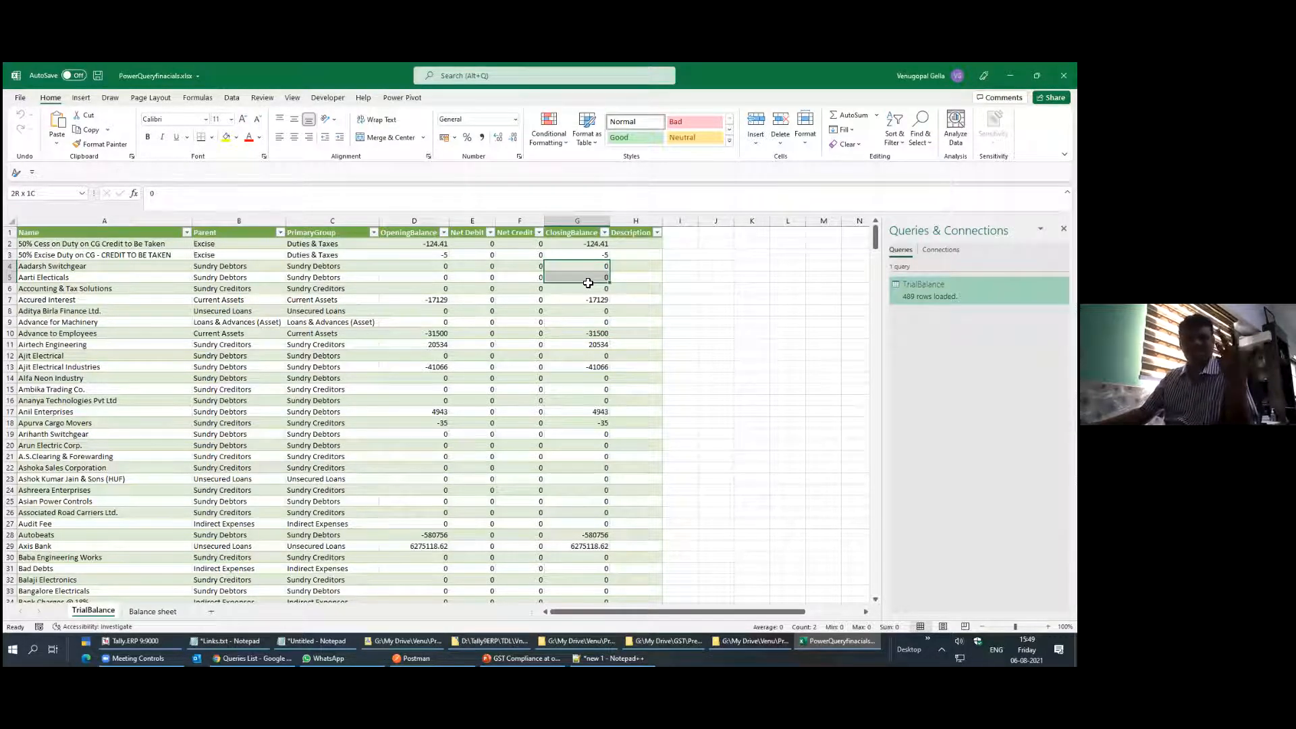
# Open the TrialBalance query for editing in the Power Query Editor
pyautogui.click(941, 296)
pyautogui.rightClick(940, 296)
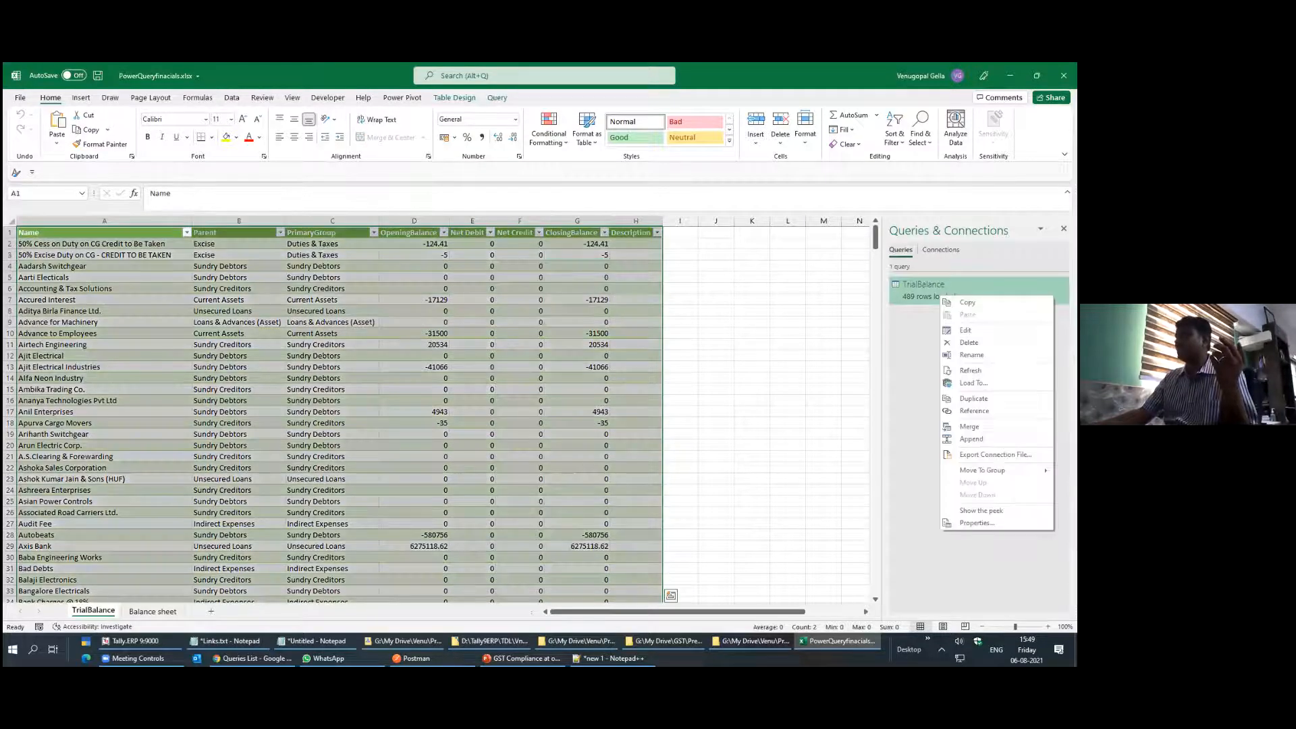
pyautogui.click(965, 330)
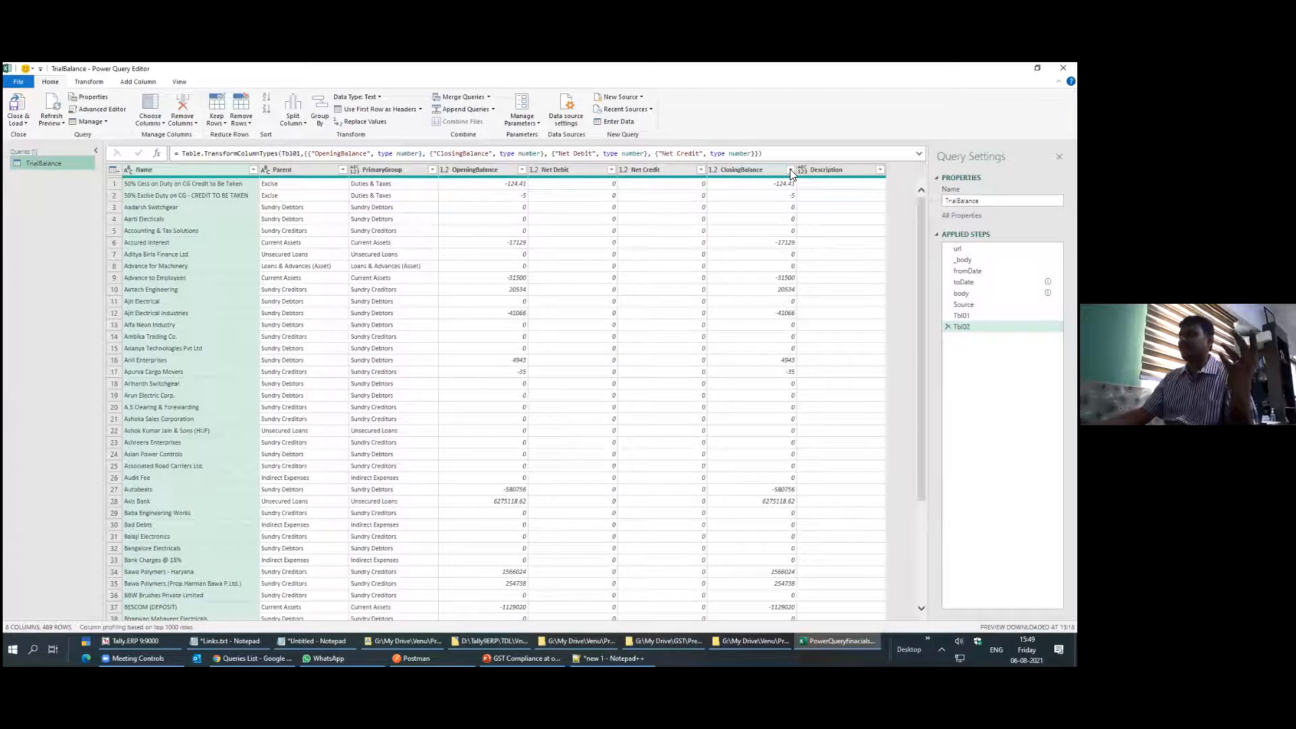
pyautogui.click(529, 636)
pyautogui.moveTo(790, 147)
pyautogui.mouseDown()
pyautogui.moveTo(691, 185)
pyautogui.moveTo(774, 152)
pyautogui.moveTo(797, 195)
pyautogui.mouseUp()
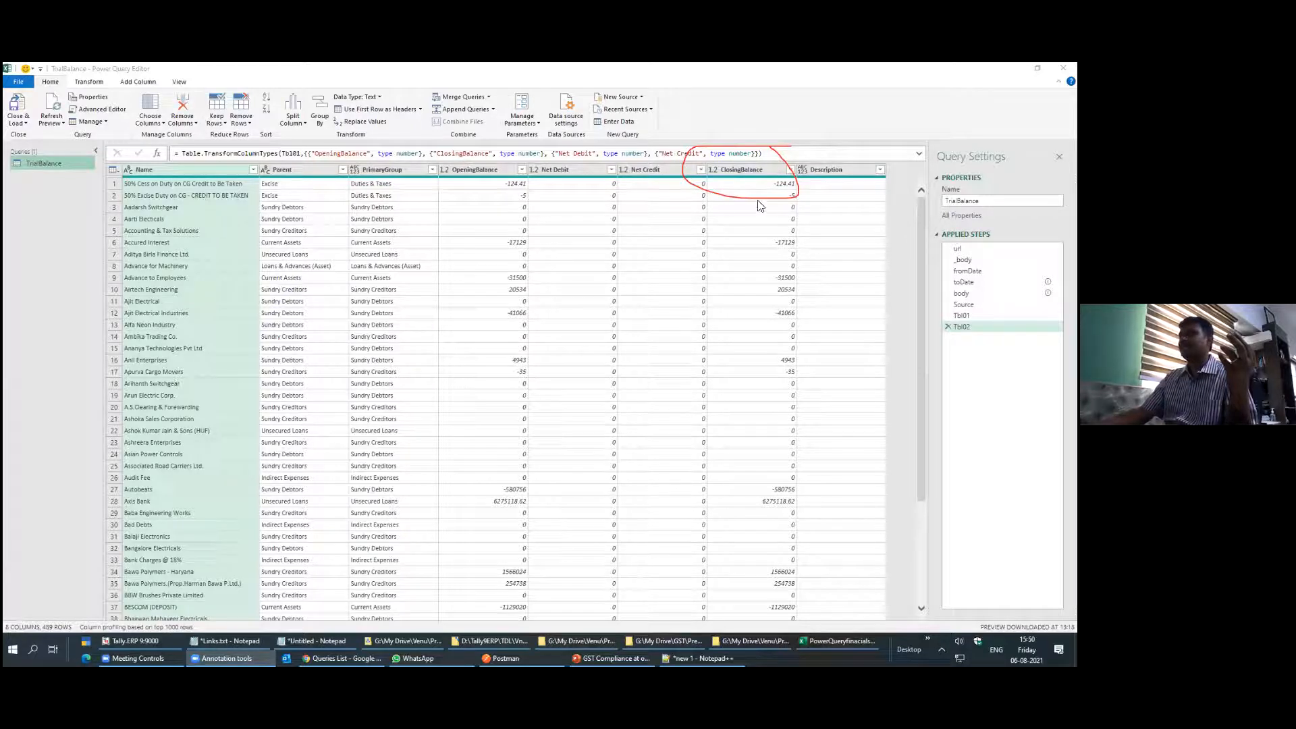
# Filter the ClosingBalance column to keep only rows whose value does not equal 0
pyautogui.click(790, 169)
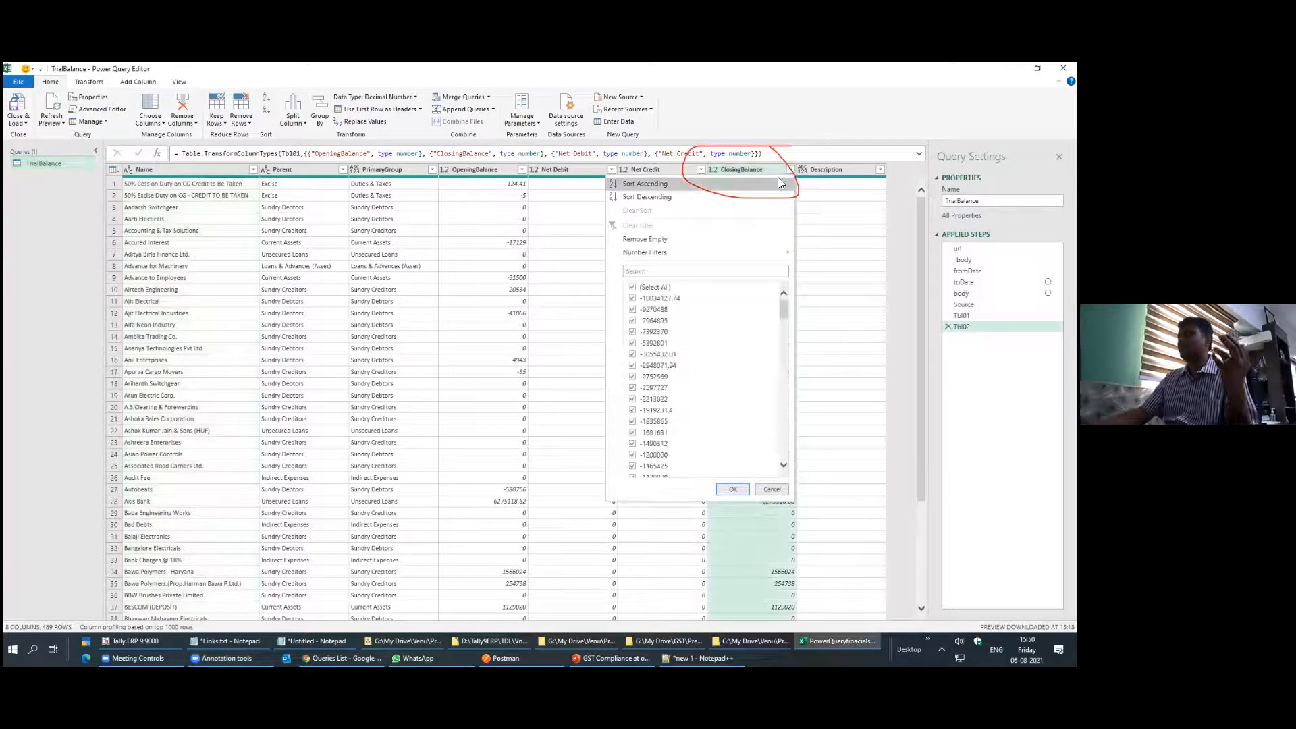
pyautogui.moveTo(656, 252)
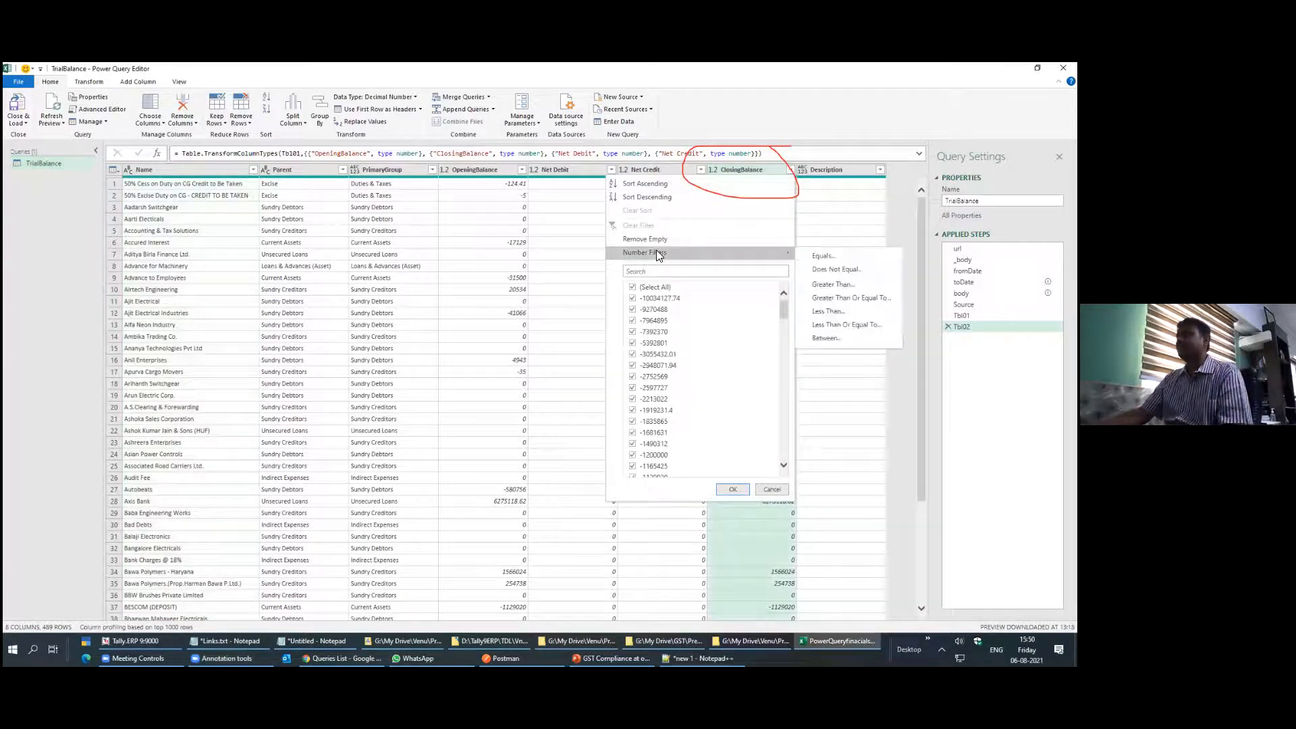
pyautogui.click(847, 272)
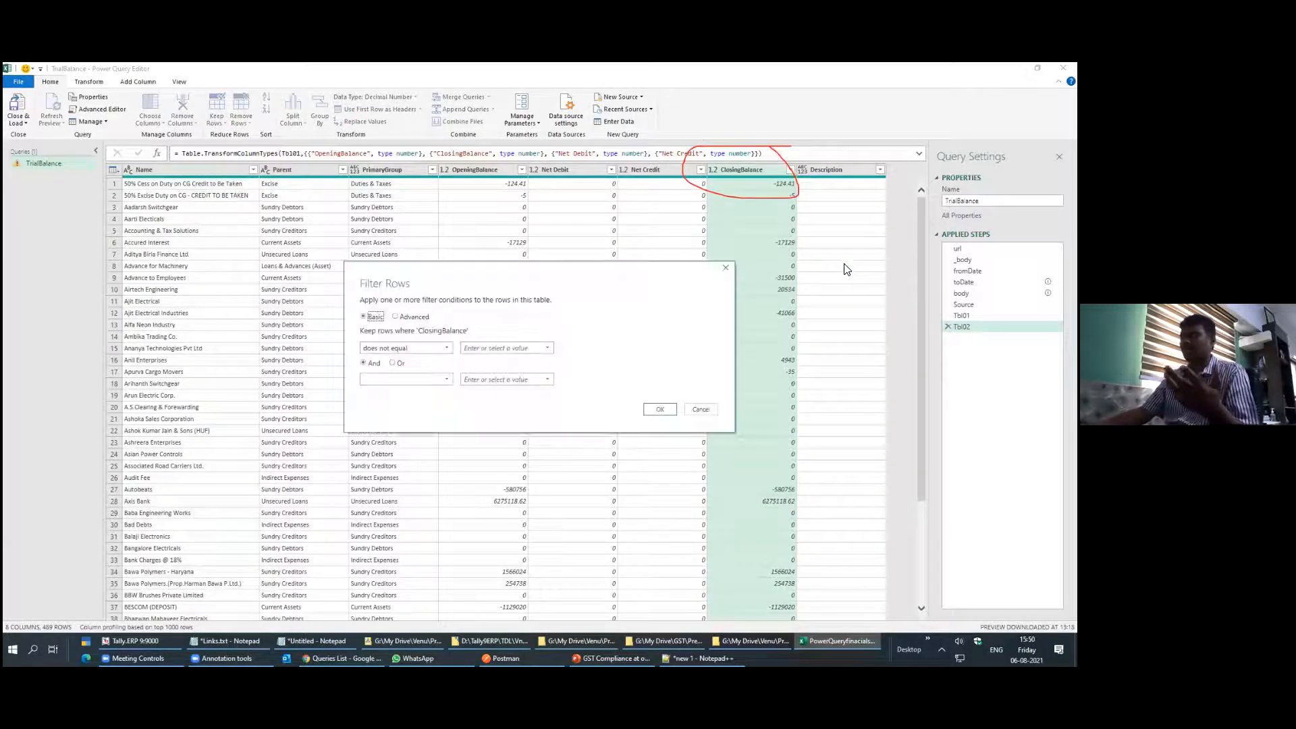
pyautogui.click(493, 348)
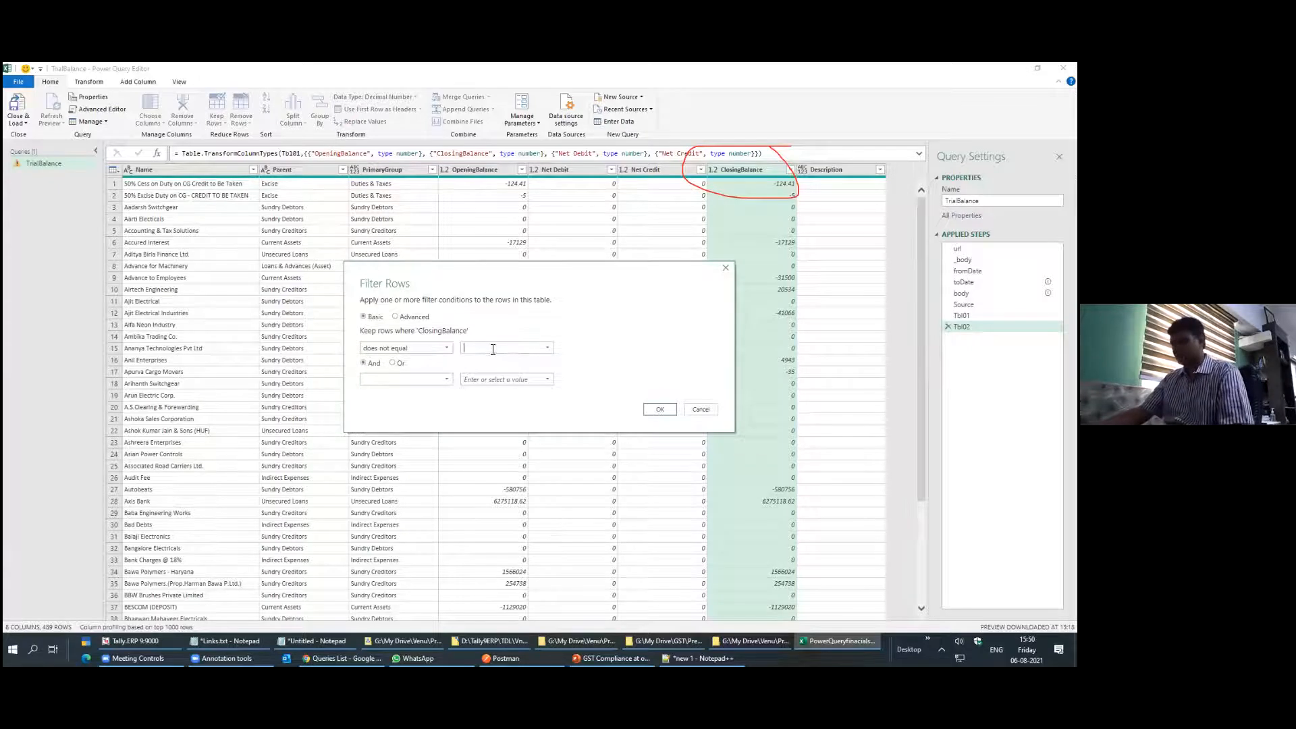
pyautogui.click(661, 409)
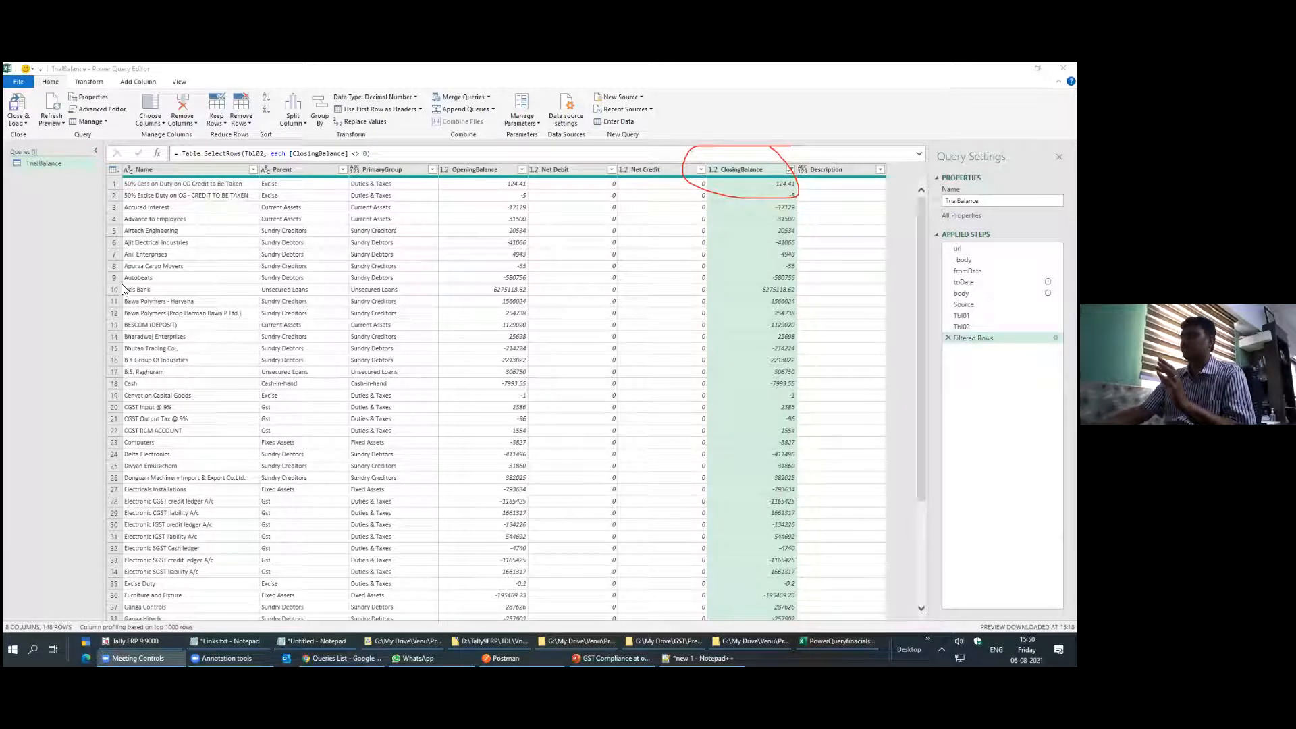
pyautogui.moveTo(1046, 327)
pyautogui.mouseDown()
pyautogui.moveTo(896, 332)
pyautogui.moveTo(1038, 339)
pyautogui.mouseUp()
pyautogui.moveTo(772, 426); pyautogui.dragTo(963, 363)
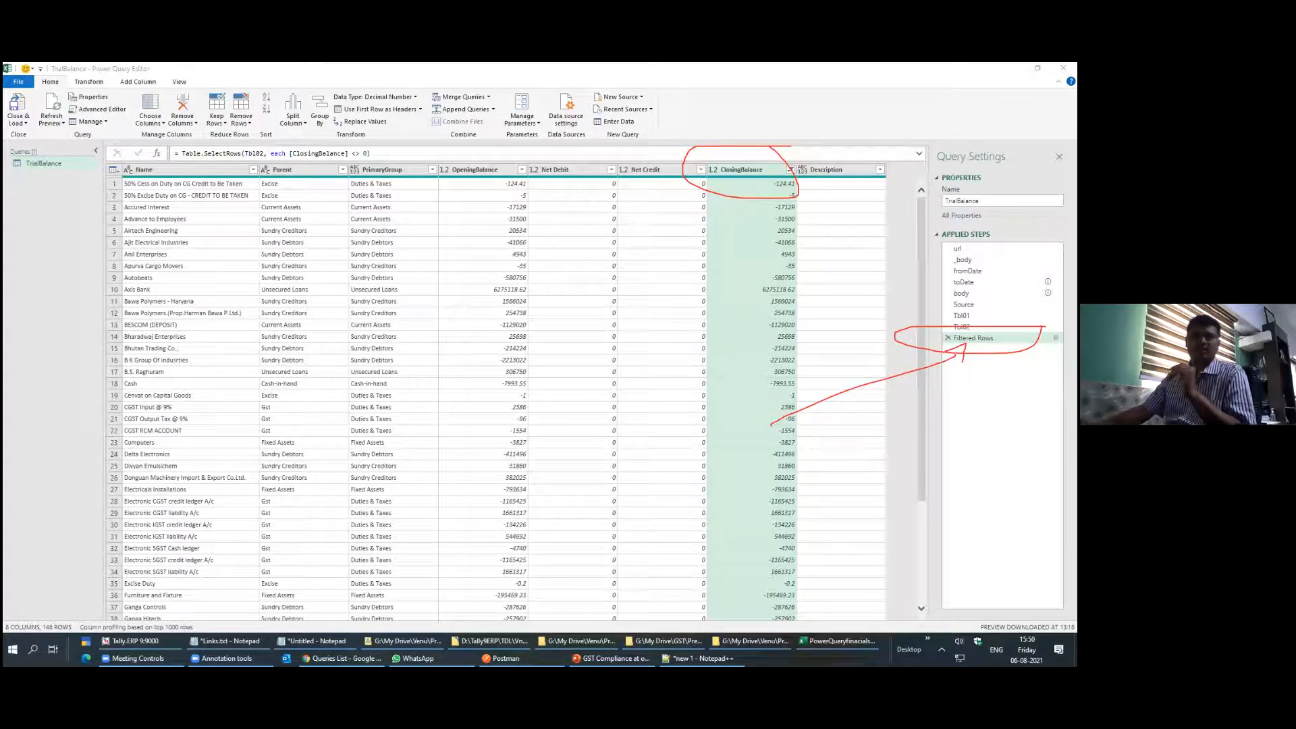
pyautogui.click(445, 219)
pyautogui.click(666, 322)
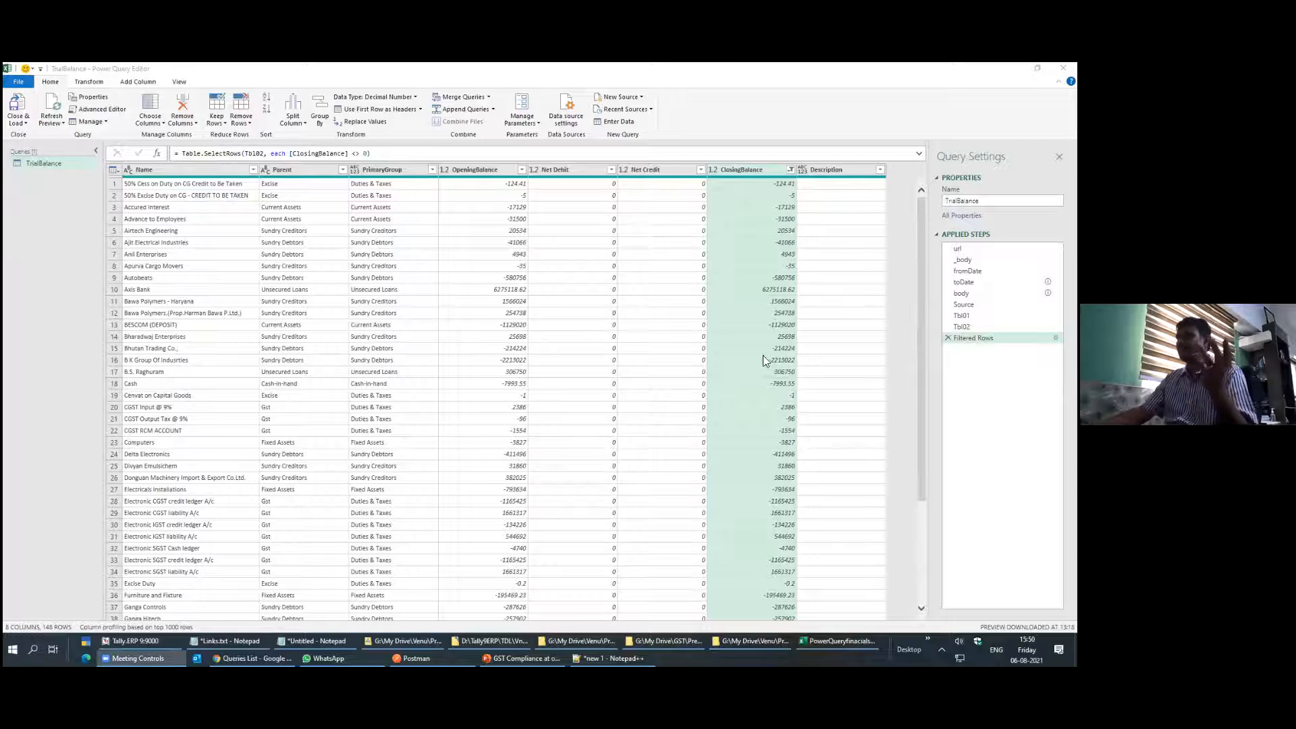
# Close the query editor, load the filtered TrialBalance query back into its worksheet and check the query's preview details
pyautogui.click(12, 119)
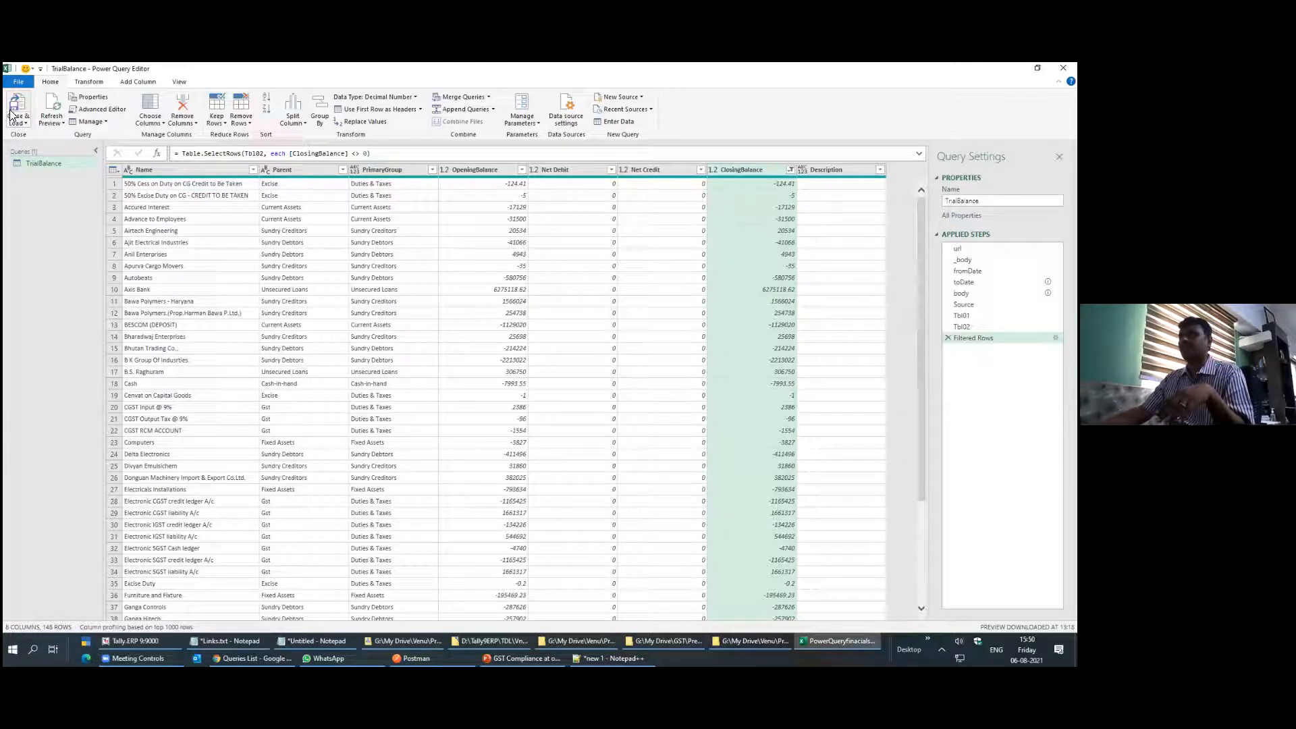
pyautogui.click(22, 118)
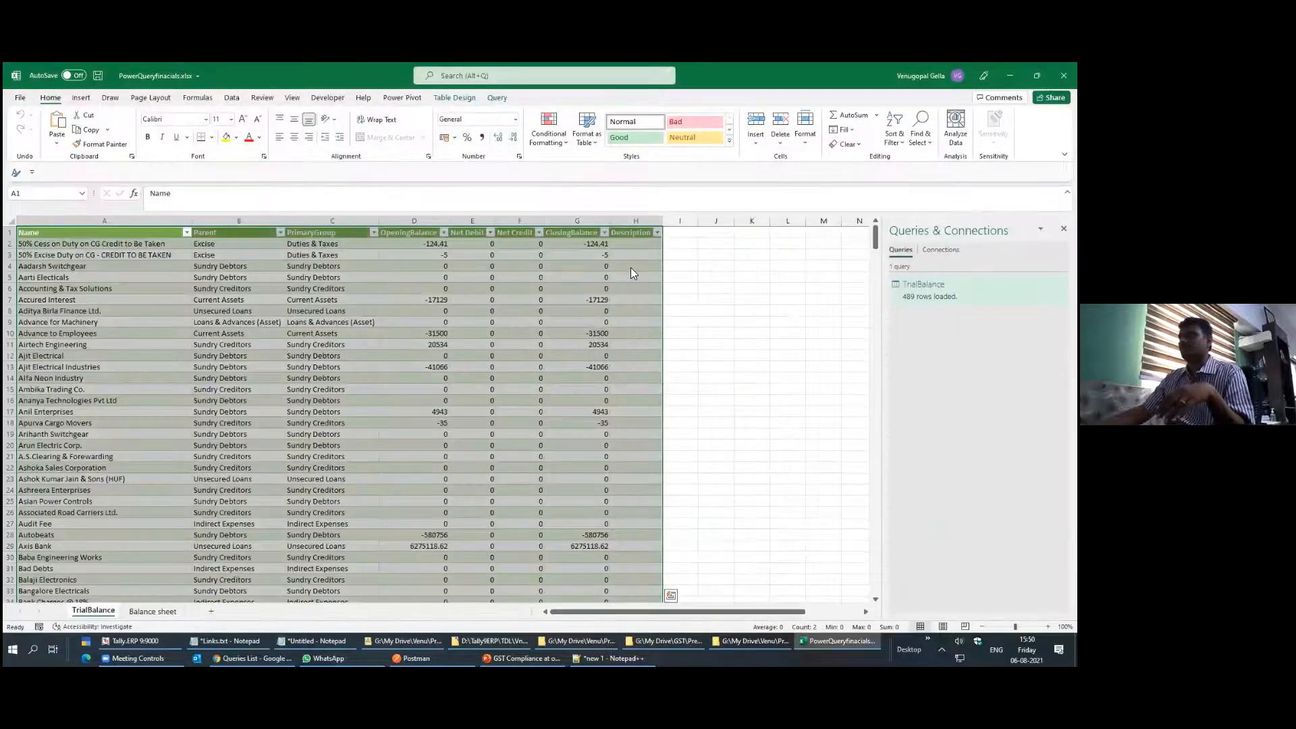
pyautogui.rightClick(428, 308)
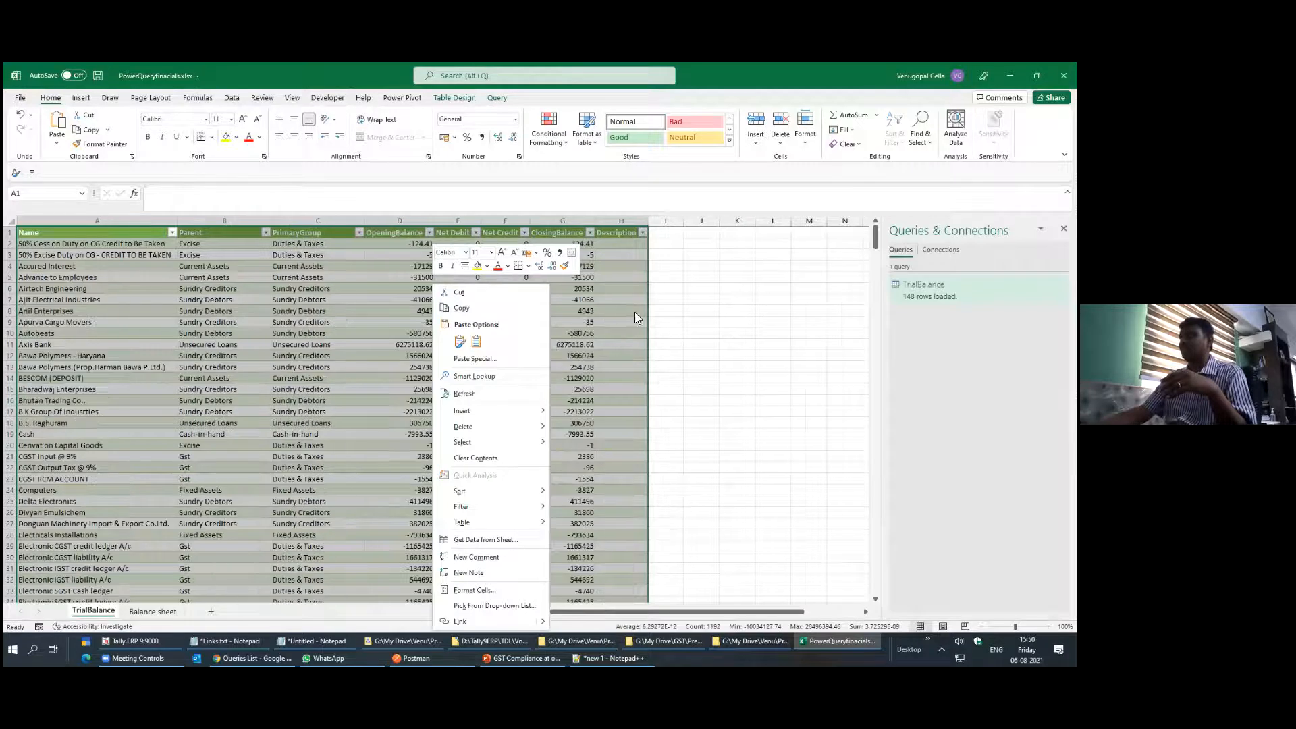
pyautogui.press('Escape')
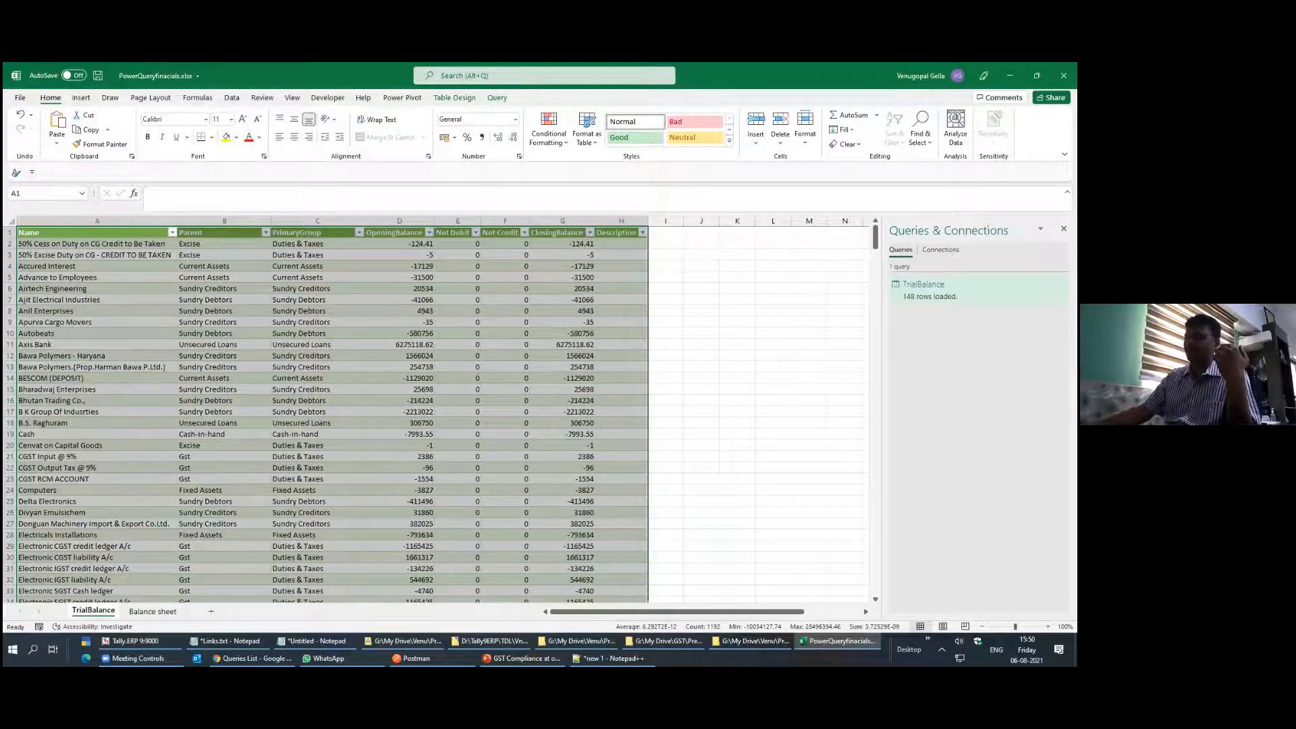
pyautogui.moveTo(923, 289)
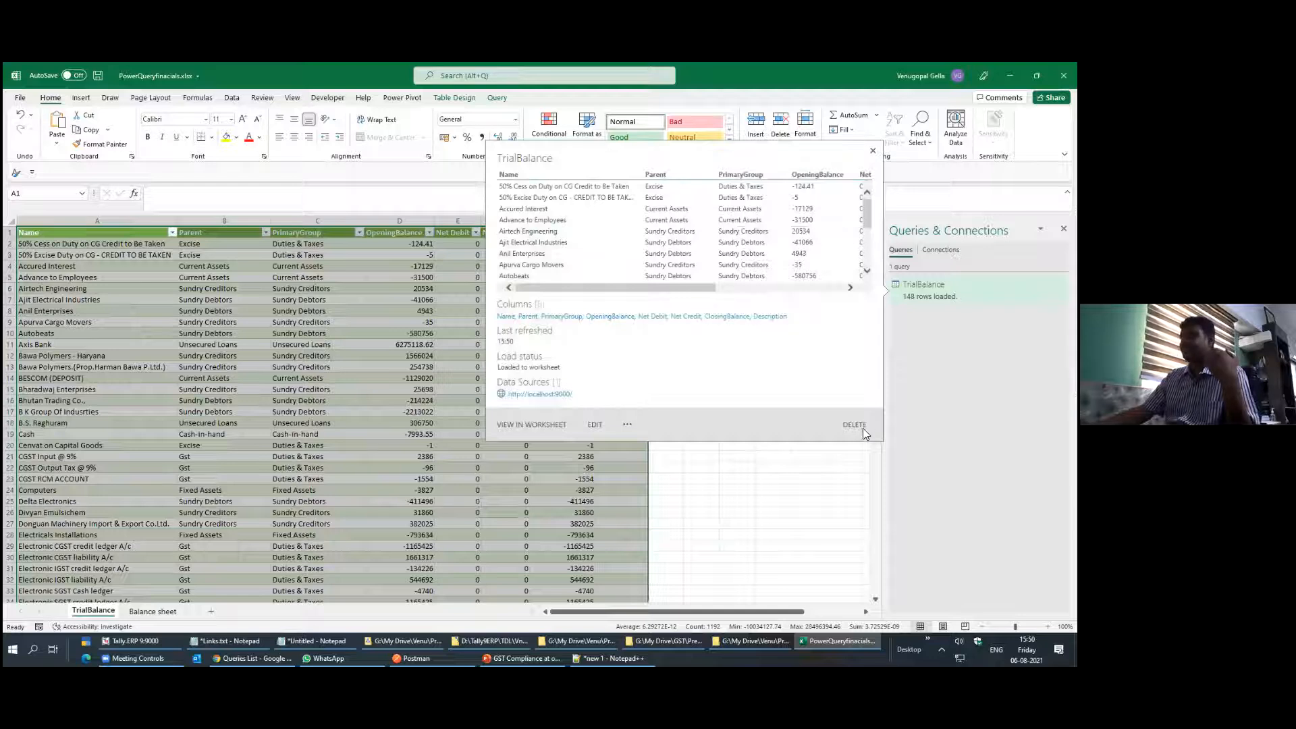
pyautogui.click(794, 500)
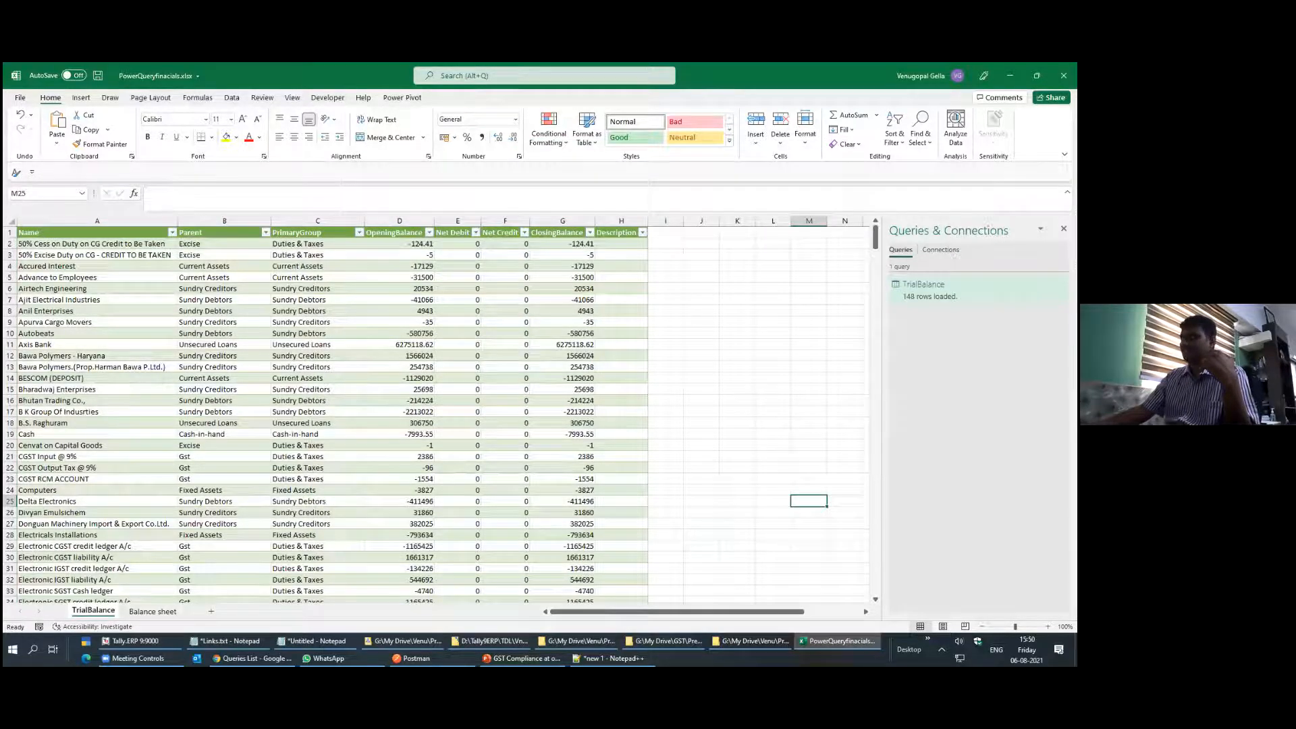
pyautogui.moveTo(945, 290)
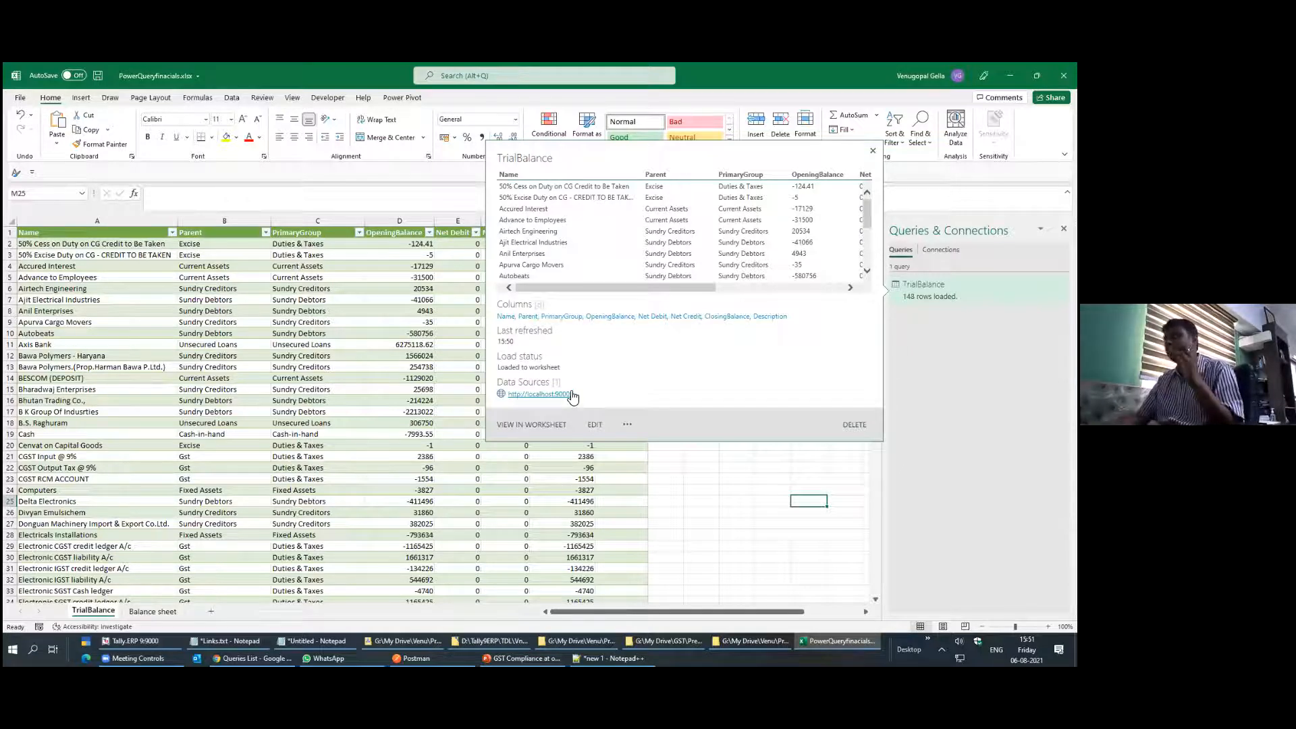
# Apply a blue Light table style with a solid header row to the TrialBalance table and turn off the worksheet gridlines
pyautogui.click(287, 364)
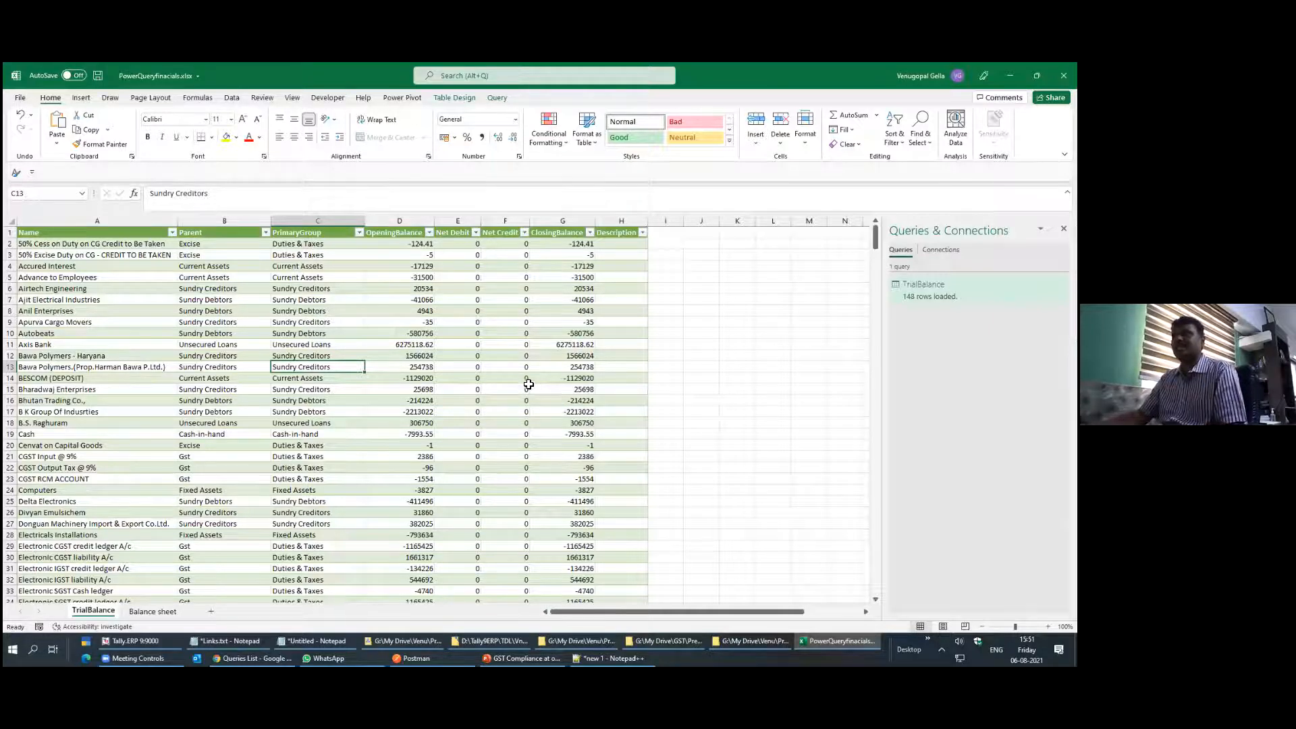
pyautogui.click(447, 97)
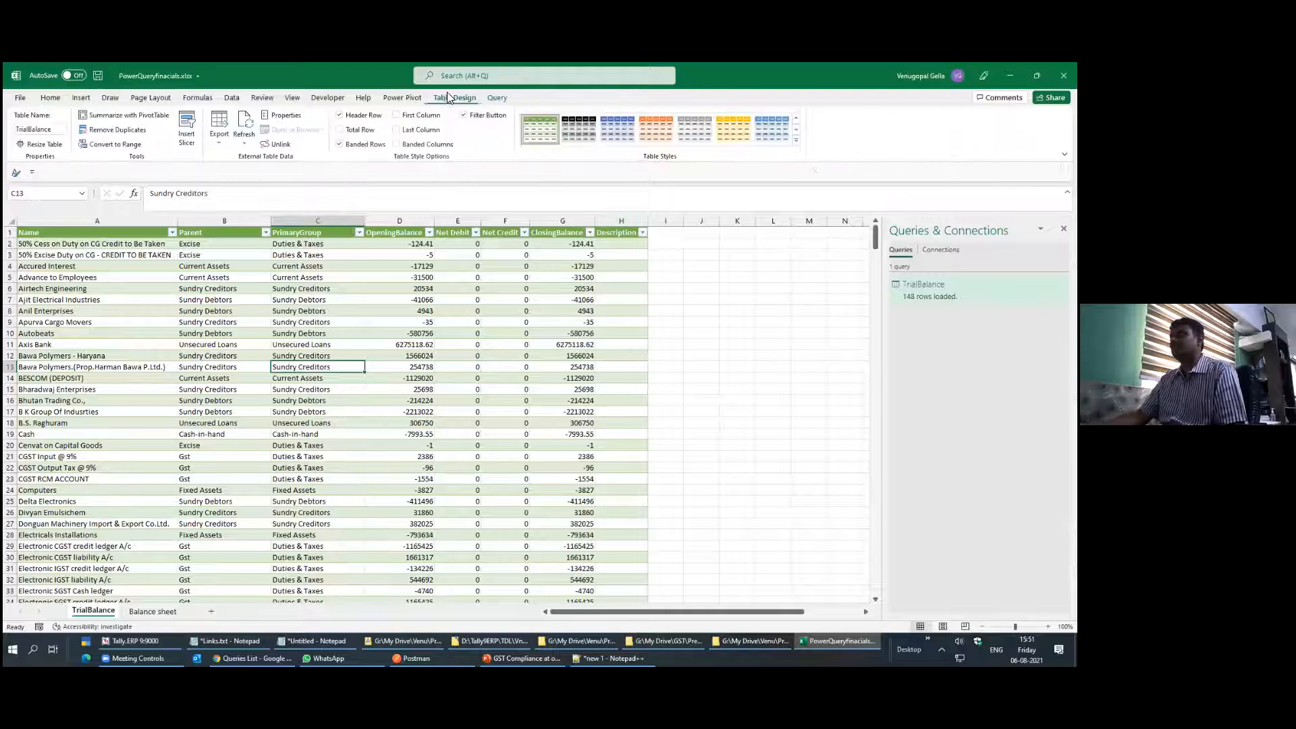
pyautogui.click(800, 148)
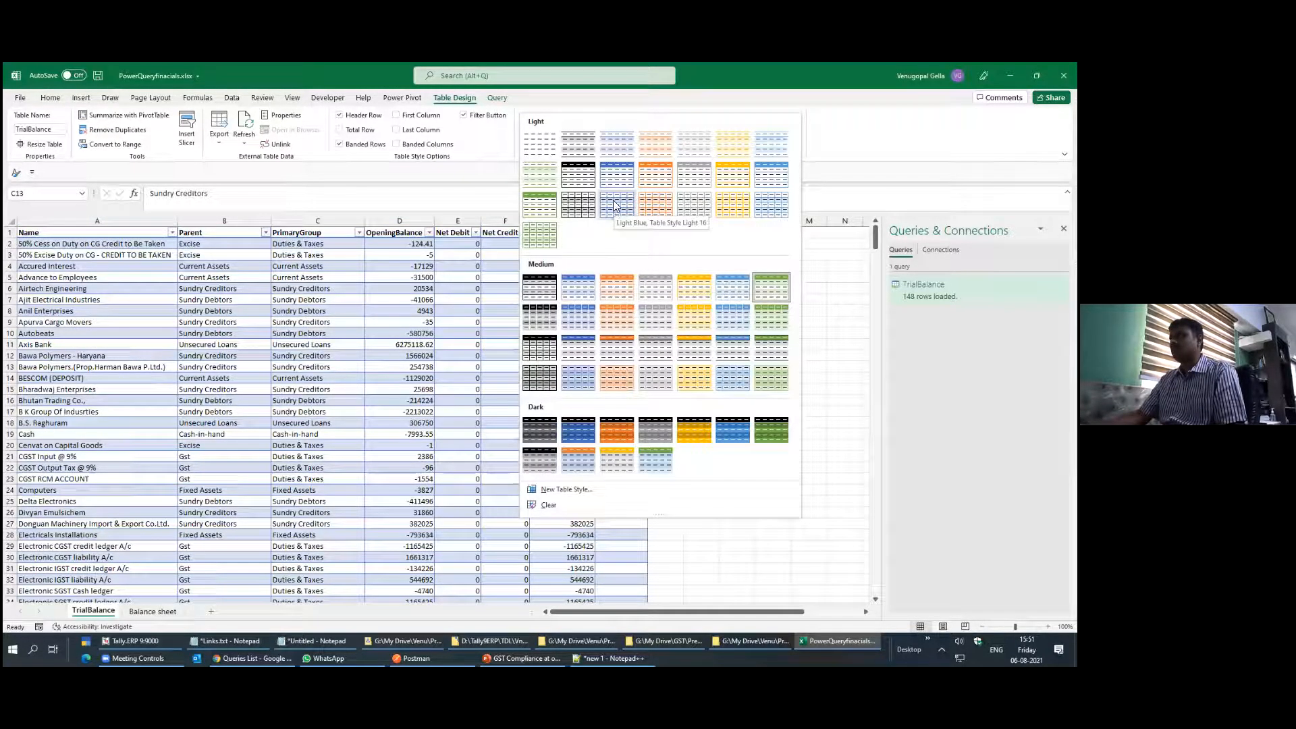
pyautogui.click(614, 177)
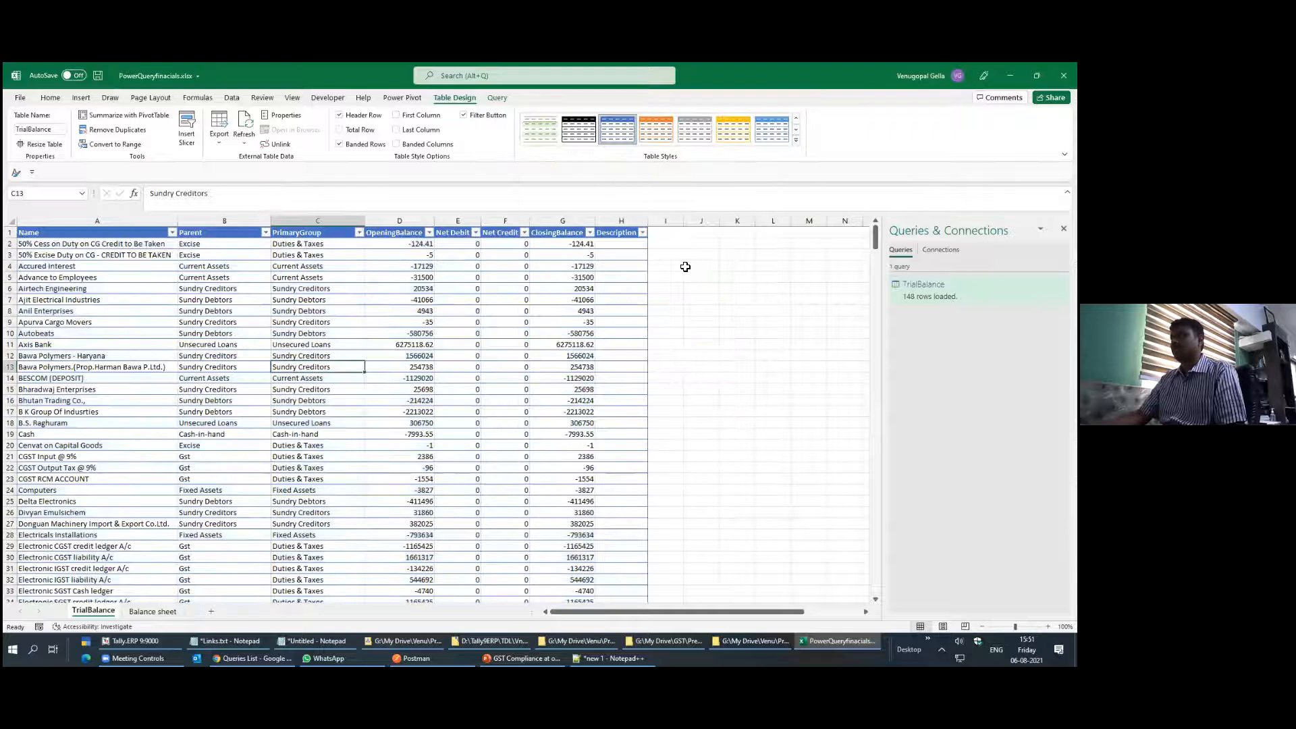
pyautogui.click(292, 98)
pyautogui.click(327, 137)
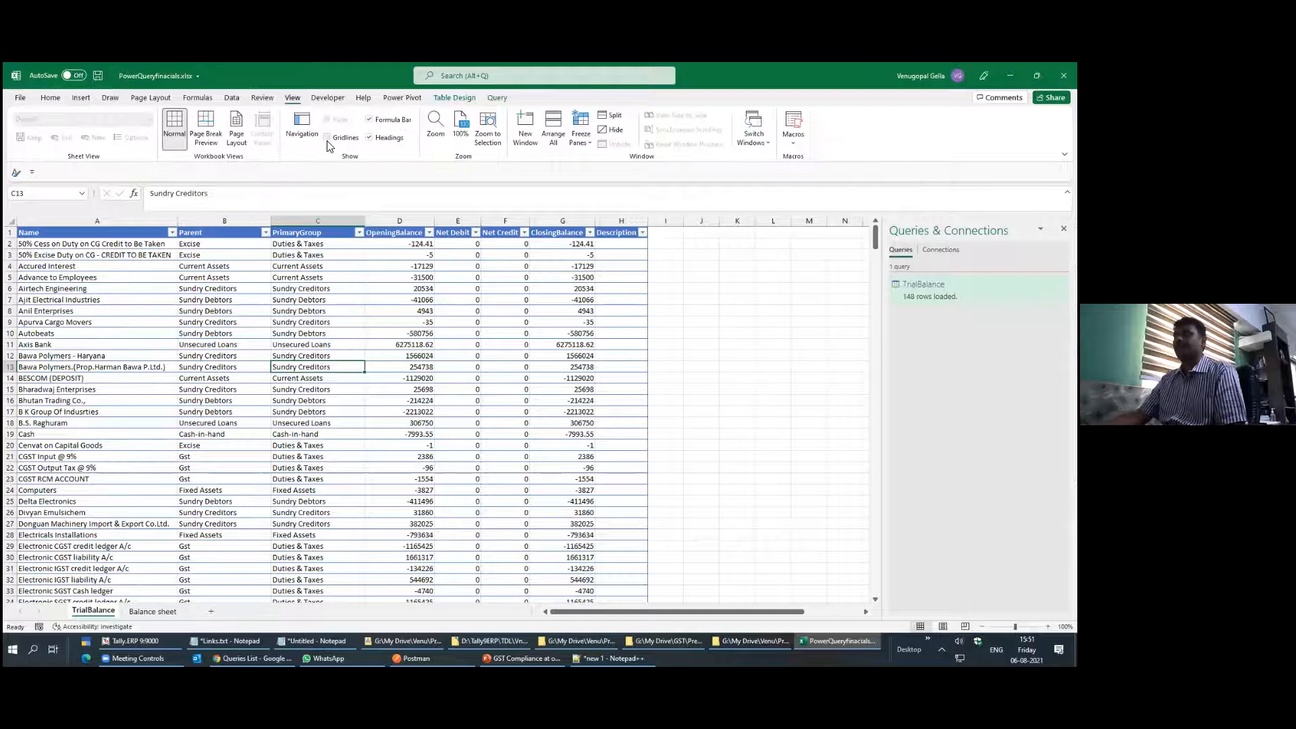
pyautogui.click(721, 289)
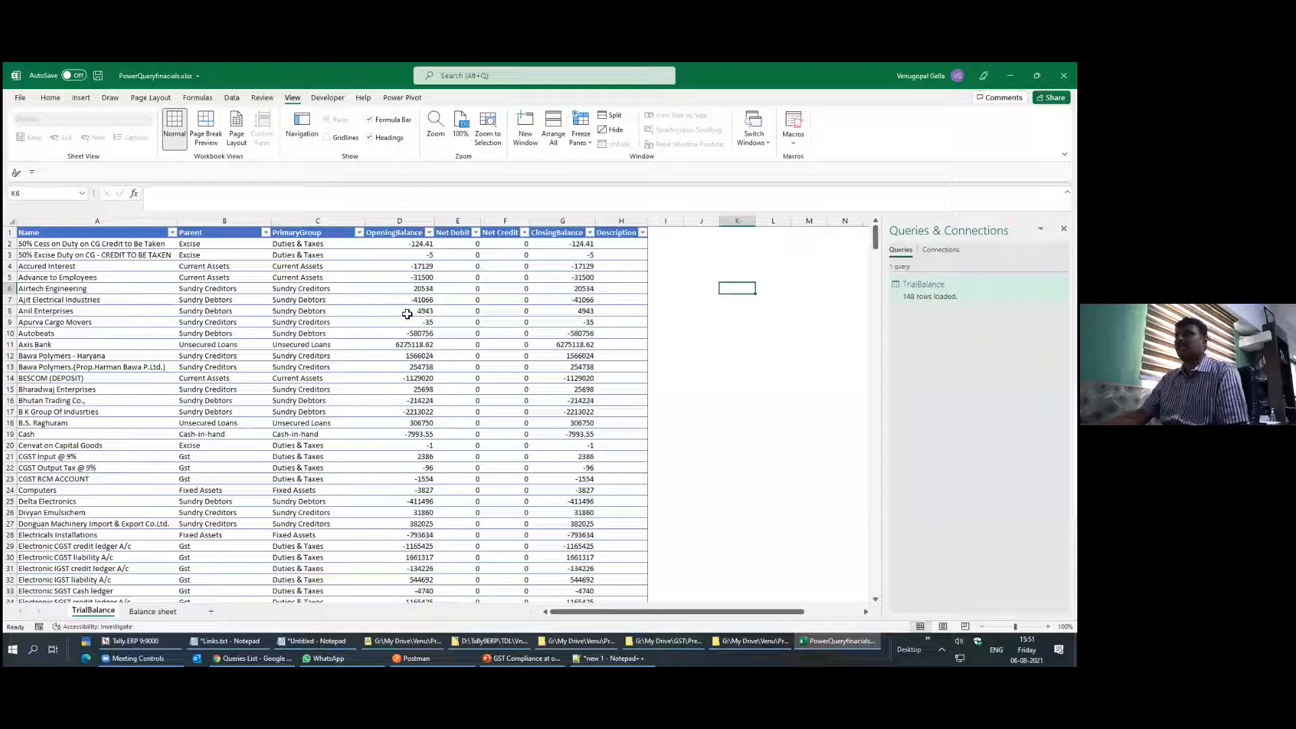
# Colour the text of the Airtech Engineering and Ajit Electrical Industries rows red from Name through ClosingBalance
pyautogui.click(60, 299)
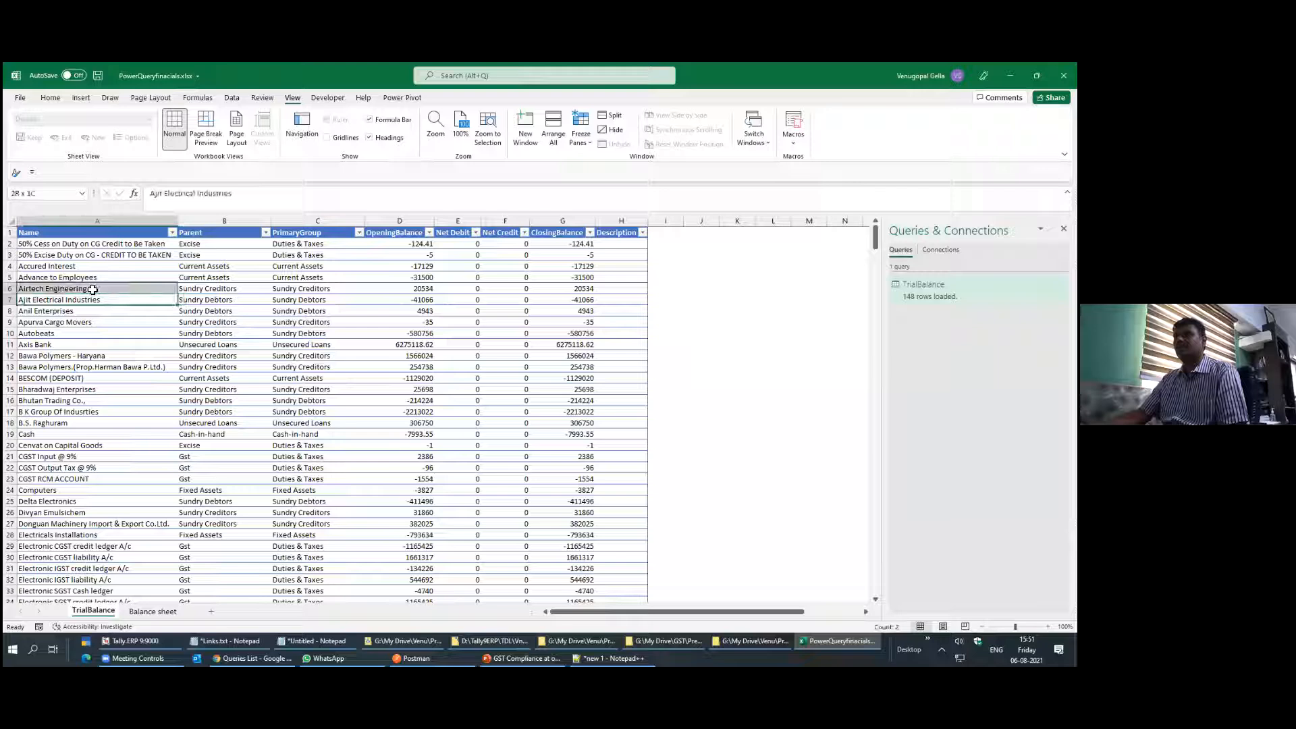
pyautogui.keyDown('shift'); pyautogui.click(349, 301); pyautogui.keyUp('shift')
pyautogui.moveTo(580, 299); pyautogui.dragTo(585, 288)
pyautogui.click(50, 98)
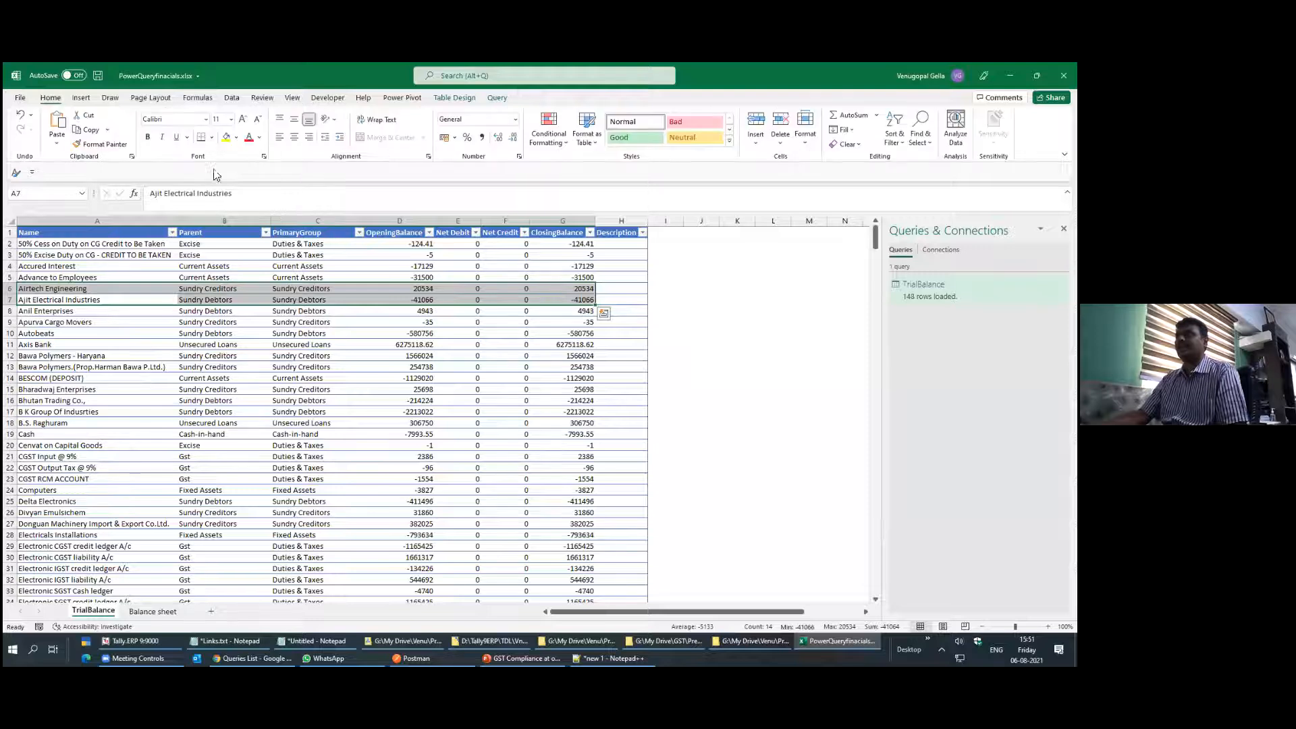
pyautogui.click(248, 137)
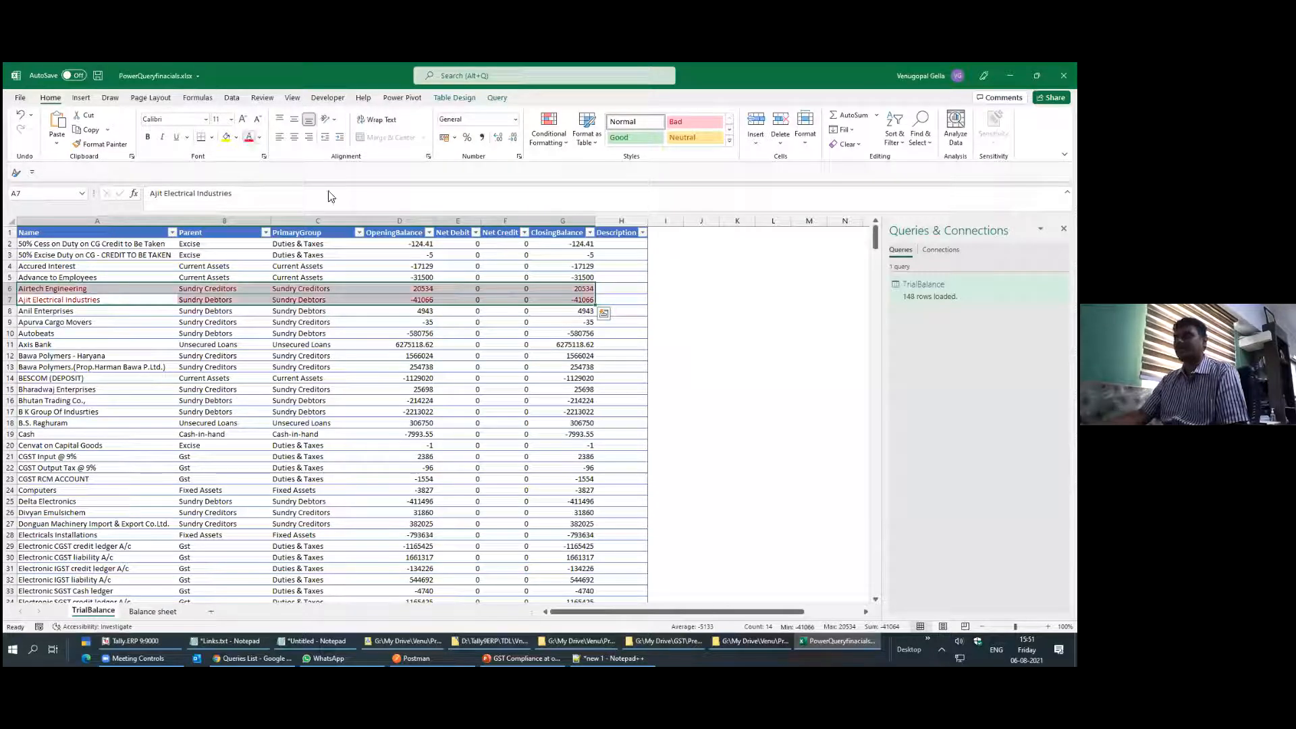
pyautogui.click(813, 334)
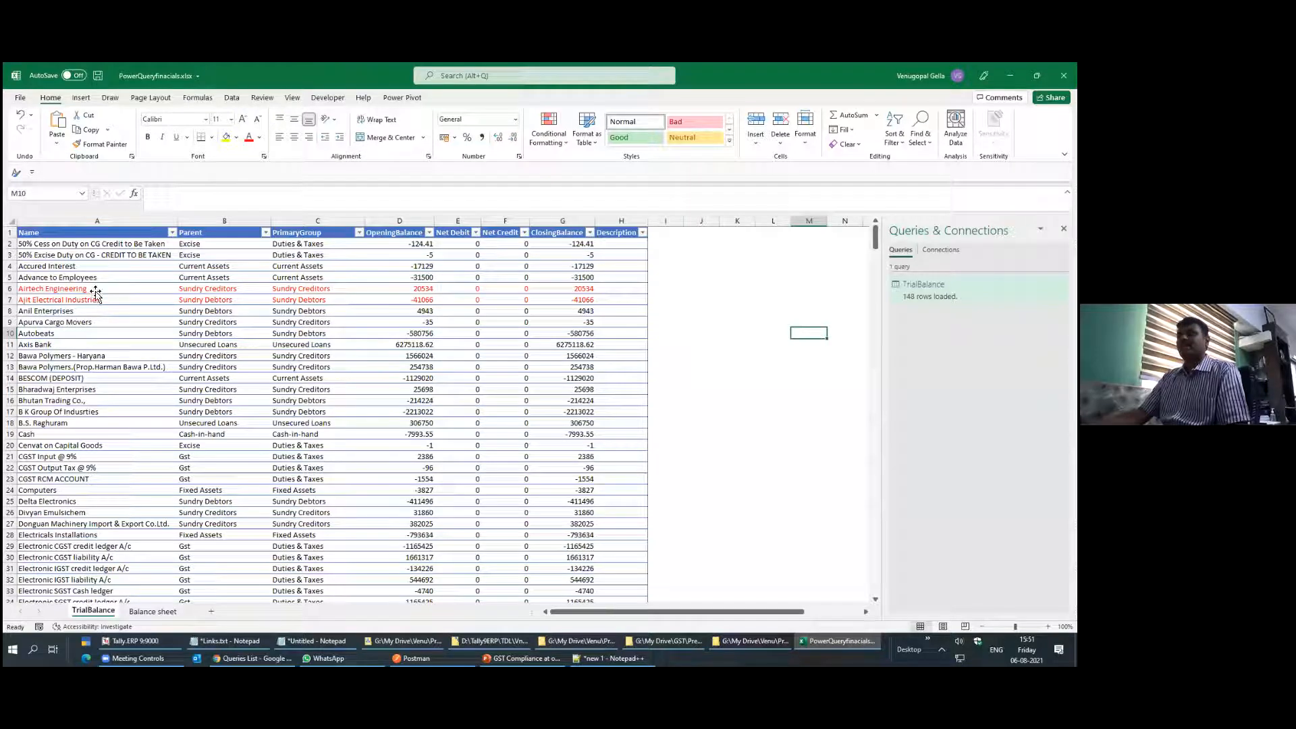
# Examine the groups, opening balances and closing balances of the two red ledger rows
pyautogui.click(95, 292)
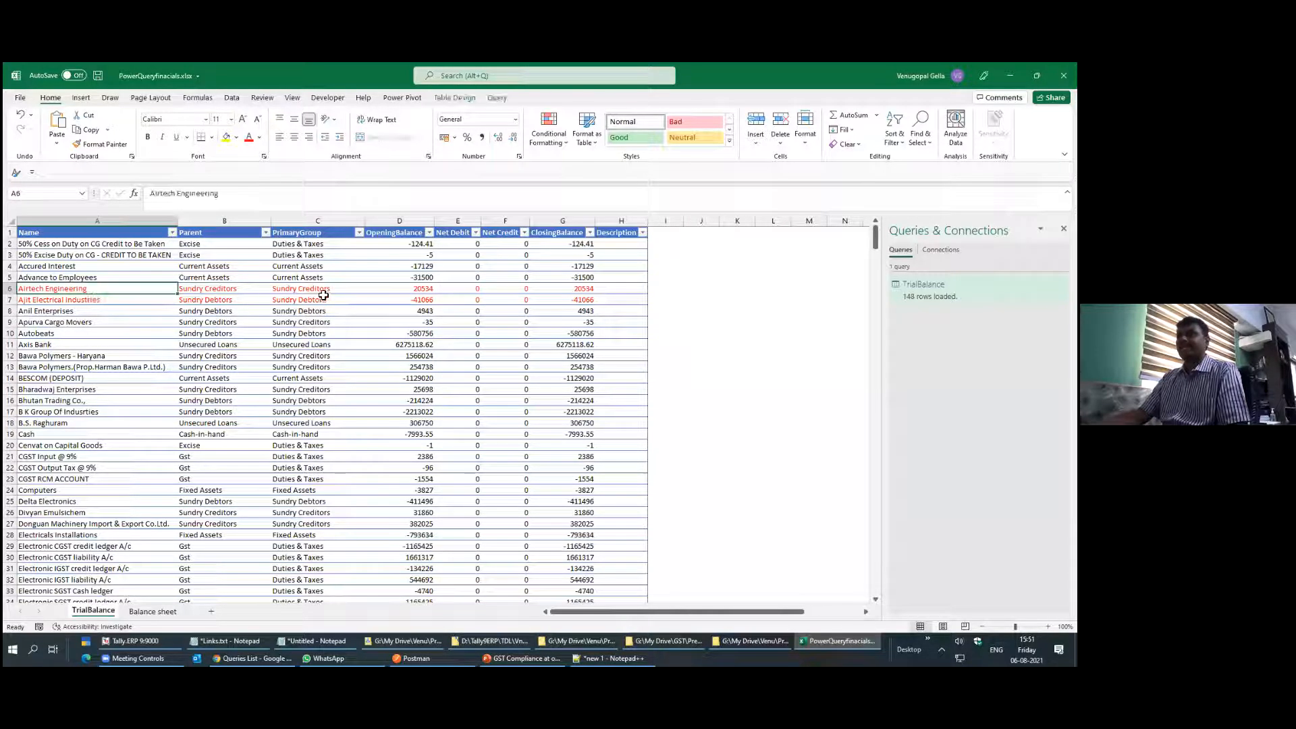
pyautogui.click(429, 289)
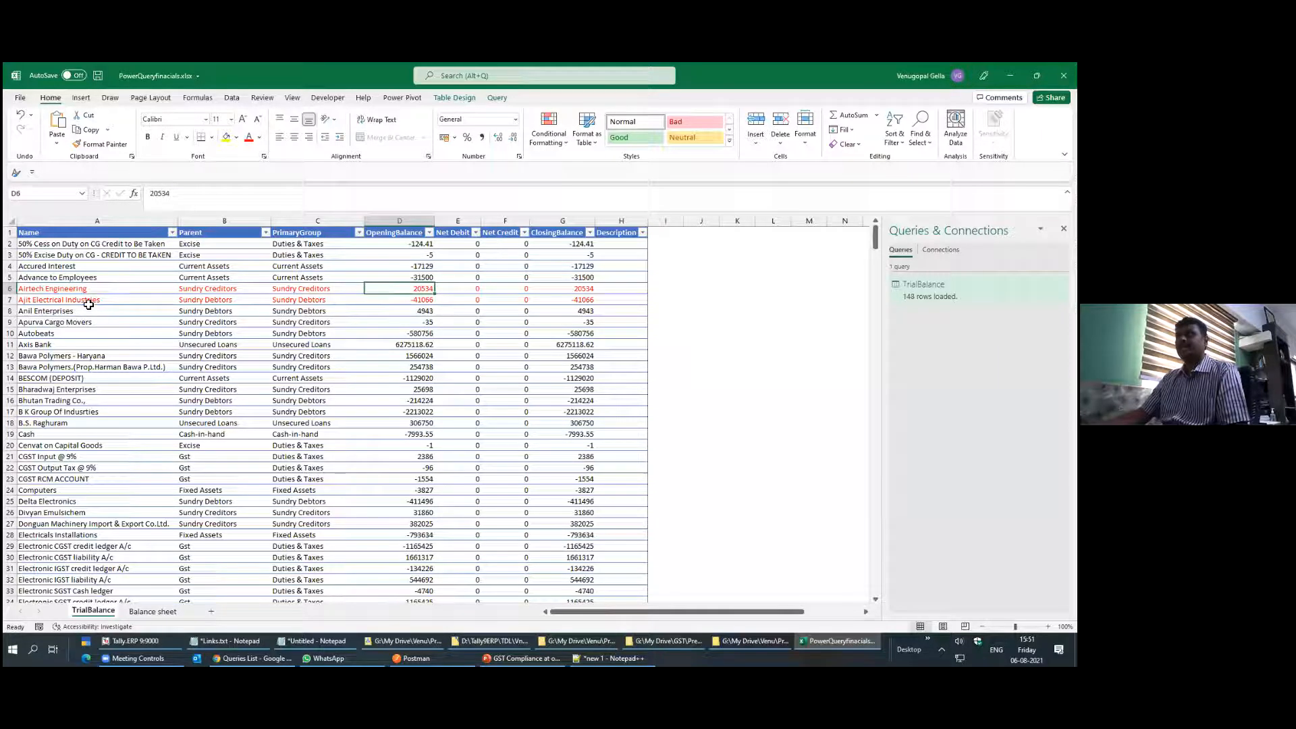
pyautogui.click(227, 302)
pyautogui.click(403, 307)
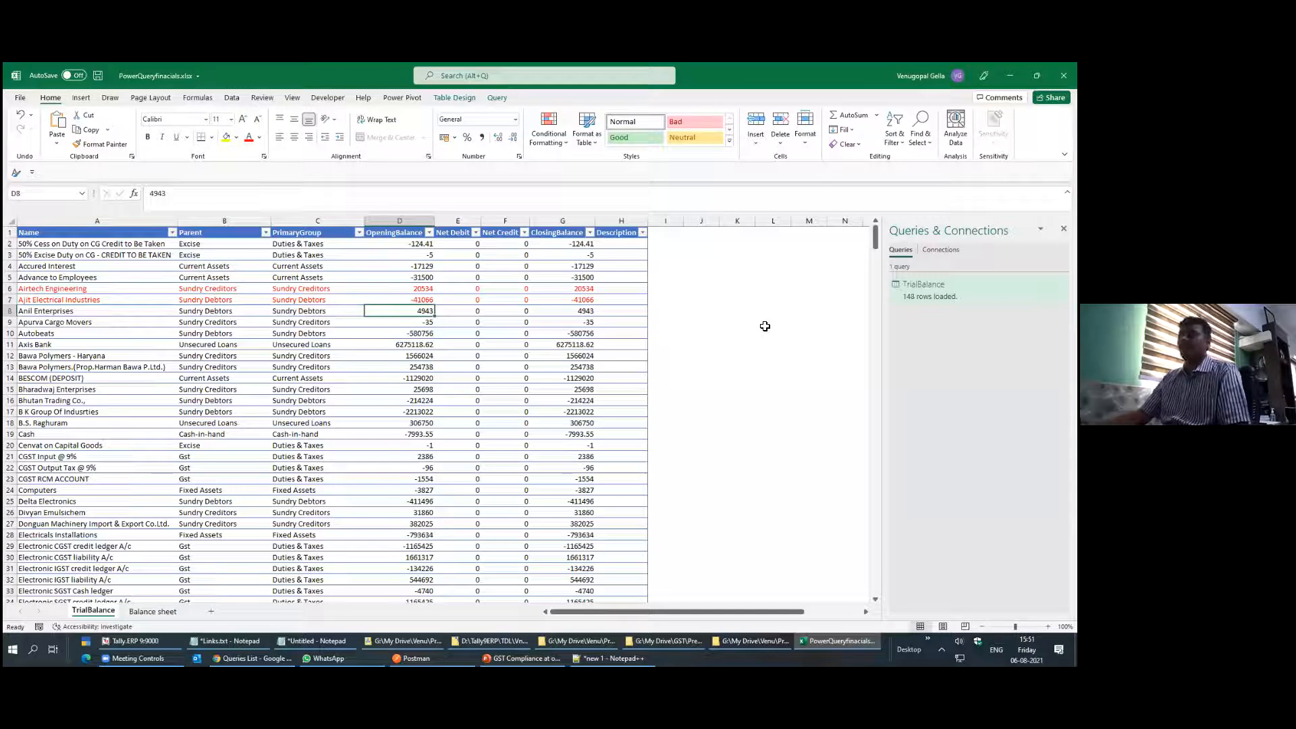
pyautogui.click(589, 299)
pyautogui.click(590, 291)
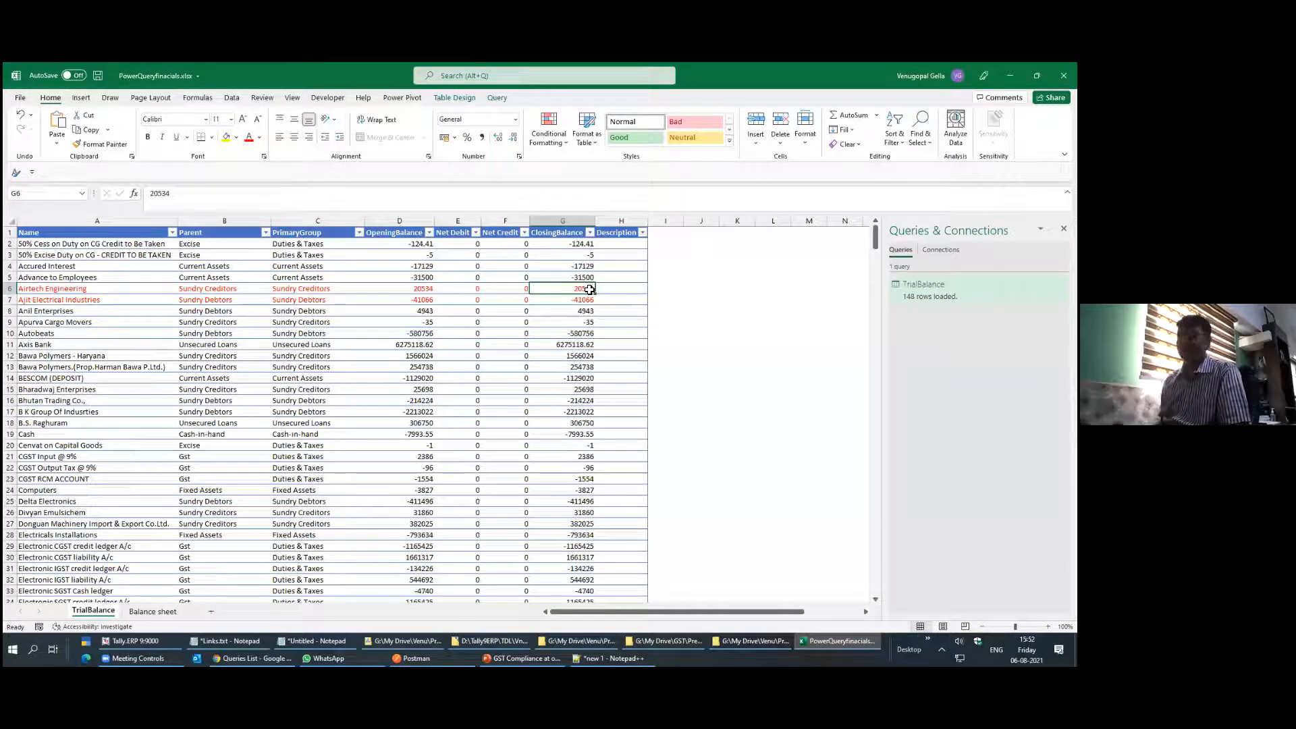
# Enter a SUM formula in cell G151 that totals the table's whole ClosingBalance column
pyautogui.press('Up')
pyautogui.press('Up')
pyautogui.press('Up')
pyautogui.press('Up')
pyautogui.hotkey('ctrl', 'shift', 'Down')
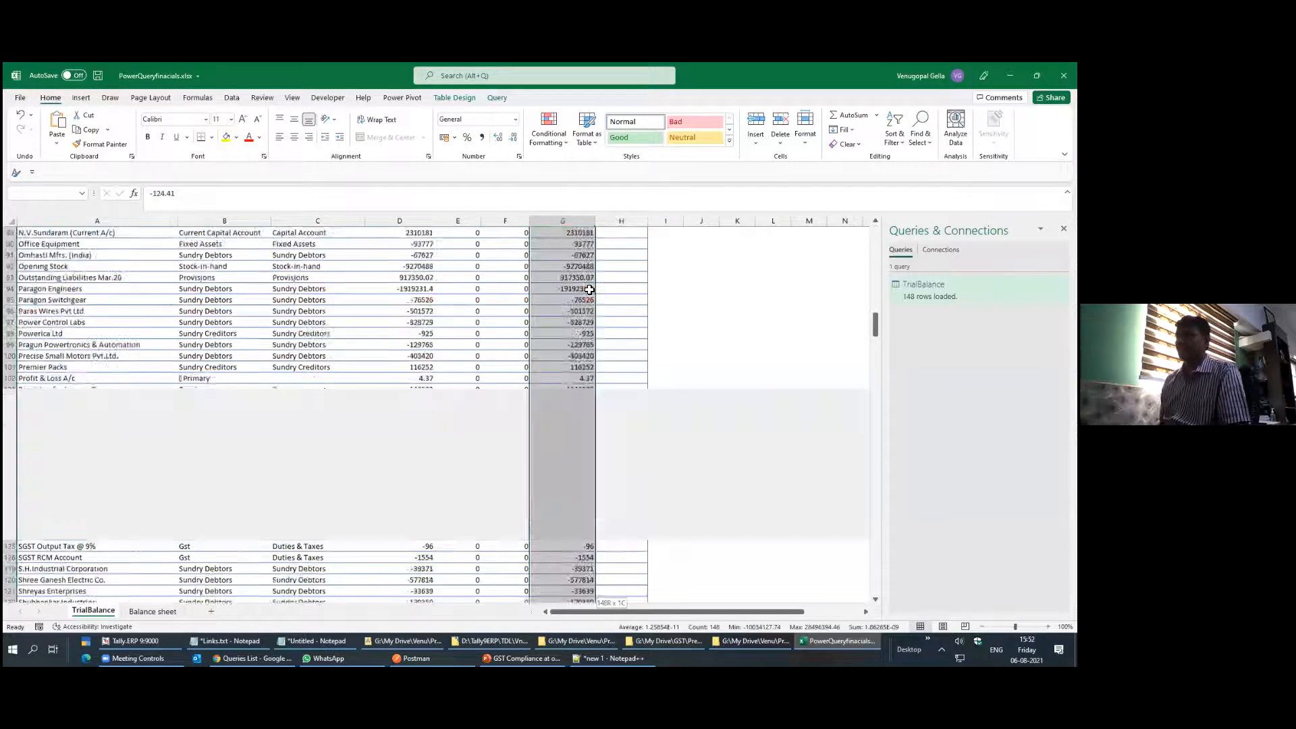
pyautogui.hotkey('ctrl', 'Down')
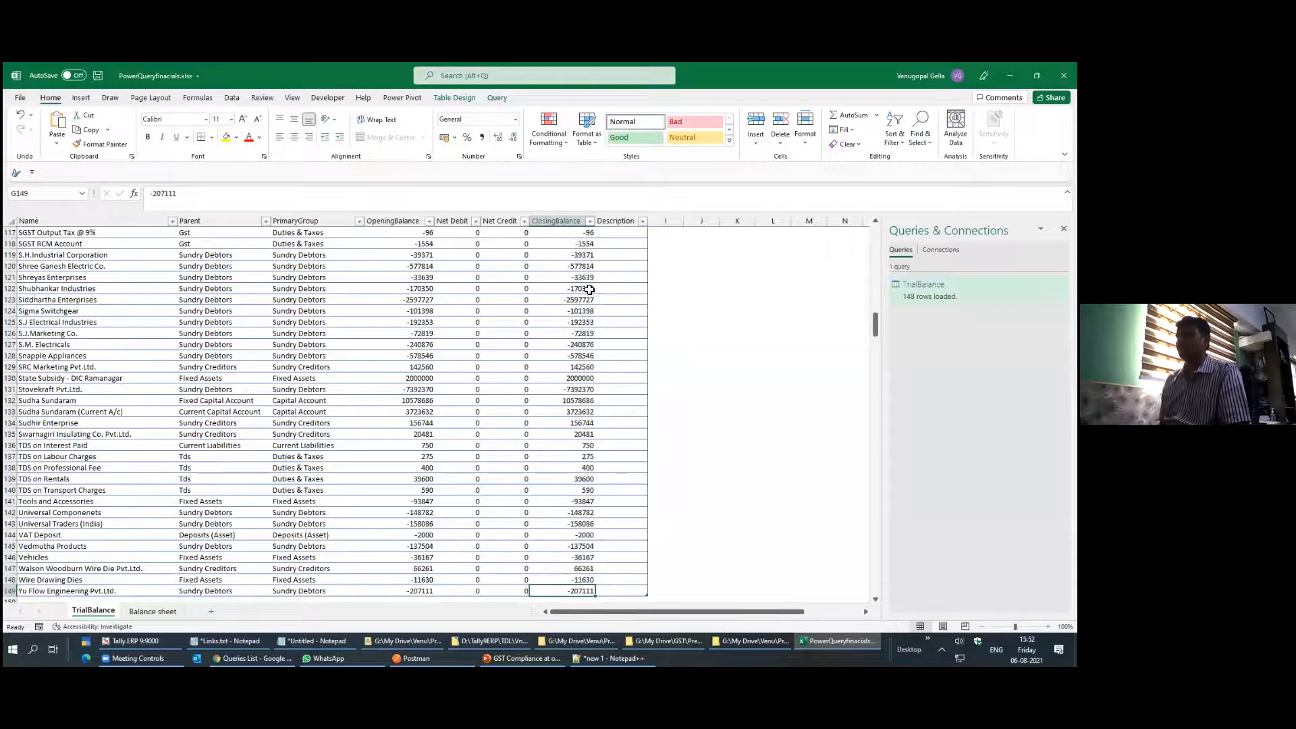
pyautogui.press('Down')
pyautogui.press('Down')
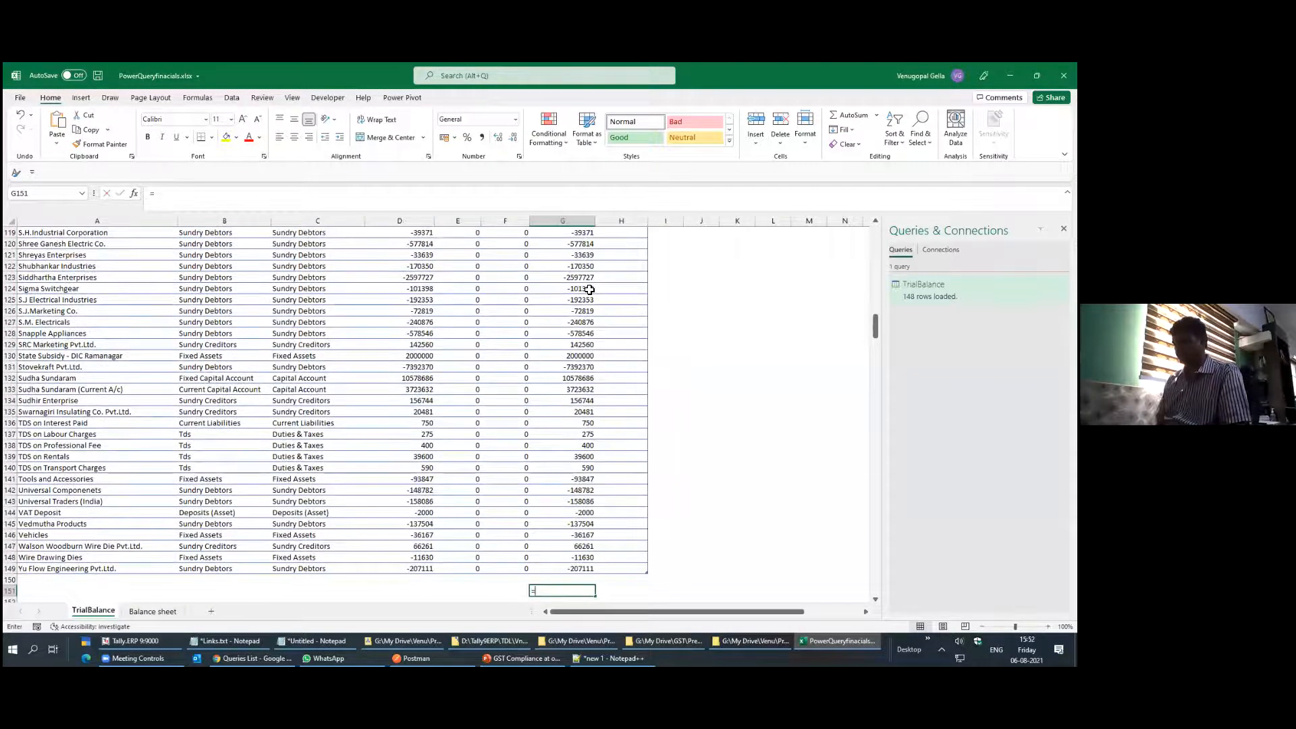
pyautogui.write('=sum(')
pyautogui.press('Up')
pyautogui.press('Up')
pyautogui.hotkey('ctrl', 'shift', 'Up')
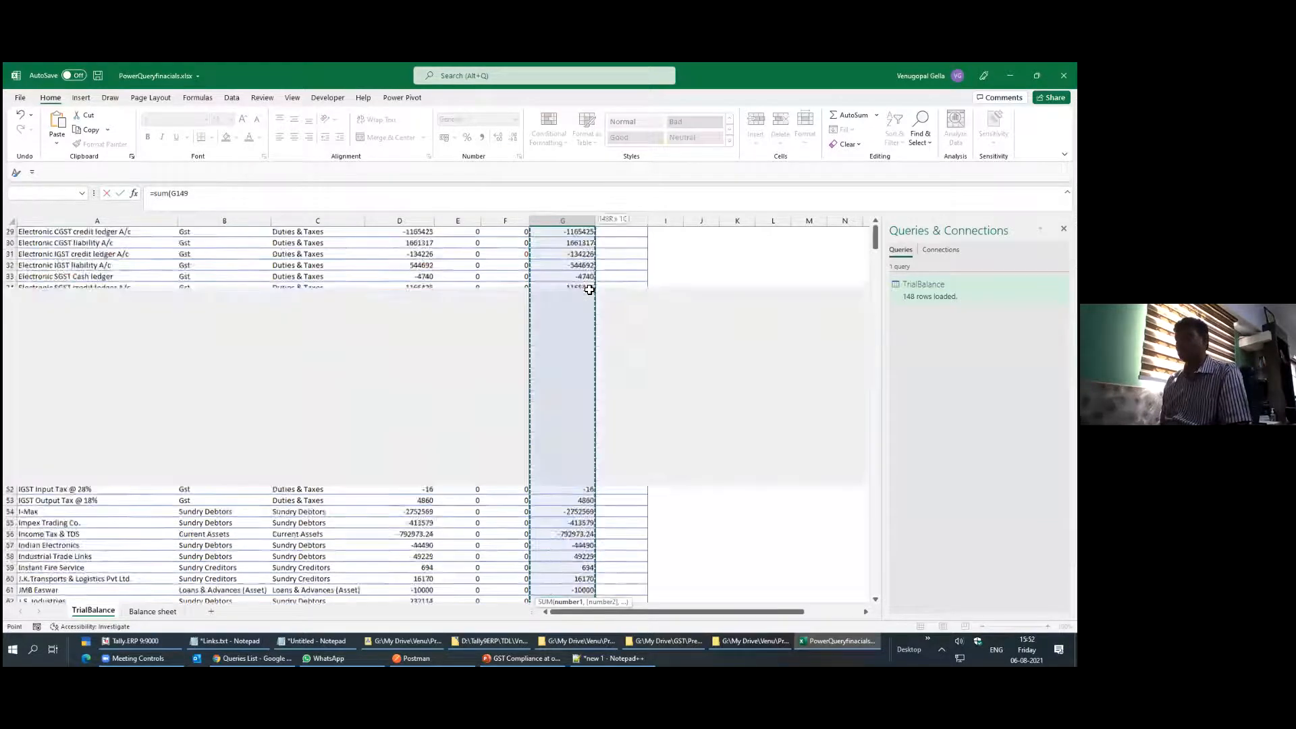
pyautogui.write(')')
pyautogui.press('Return')
pyautogui.press('Return')
# Format the closing balance total in G151 with the comma number style and a yellow fill
pyautogui.press('Up')
pyautogui.press('Up')
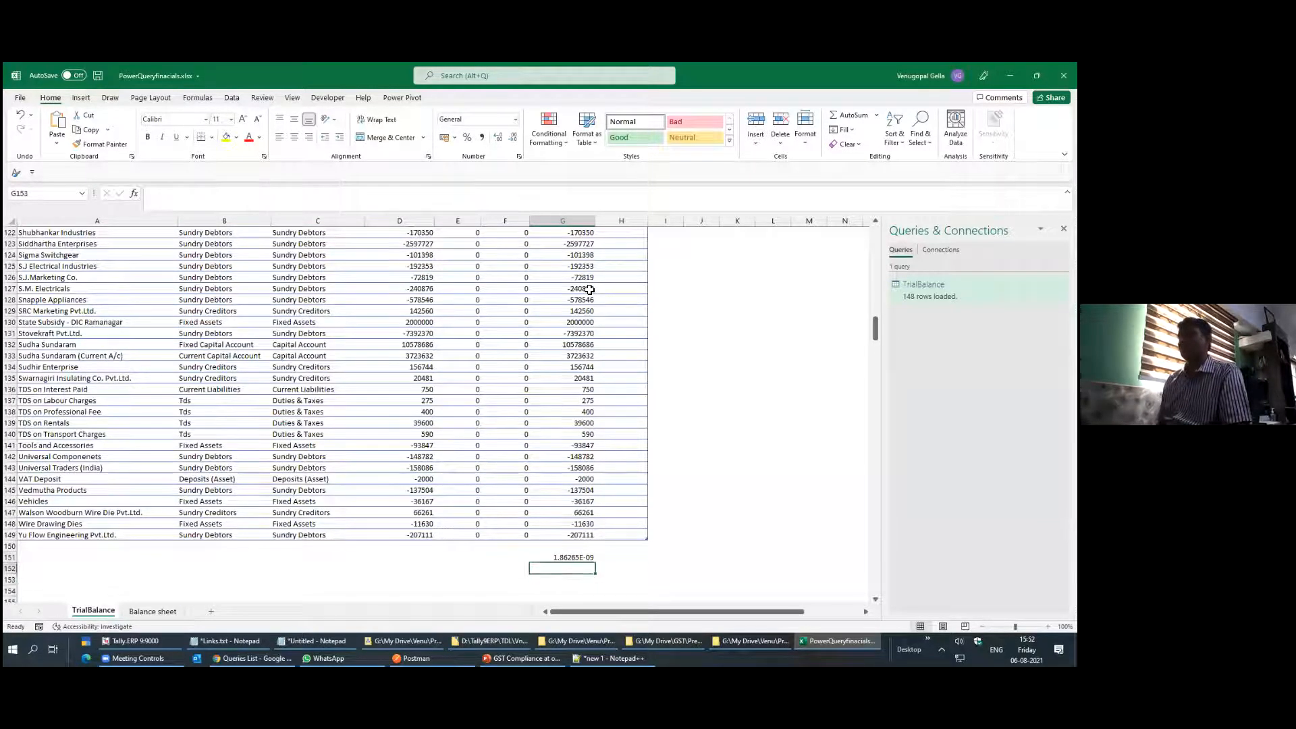
pyautogui.click(482, 138)
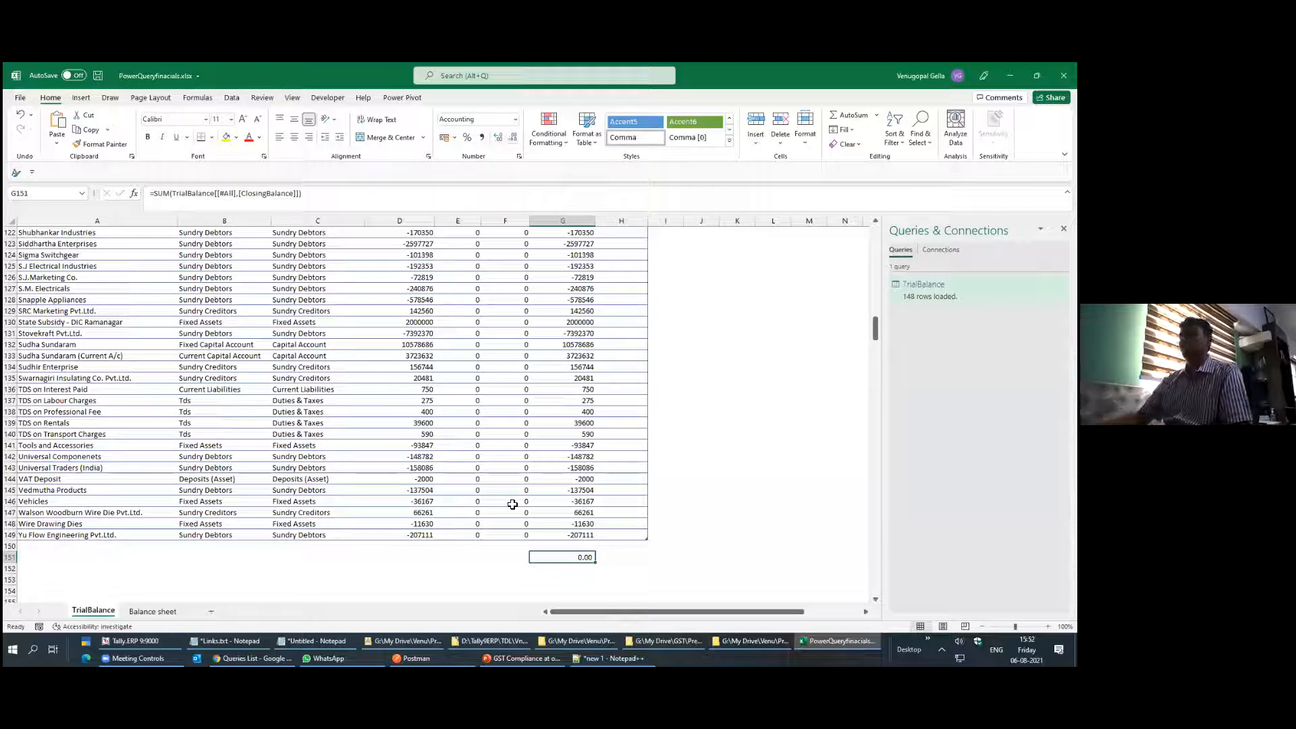
pyautogui.click(227, 138)
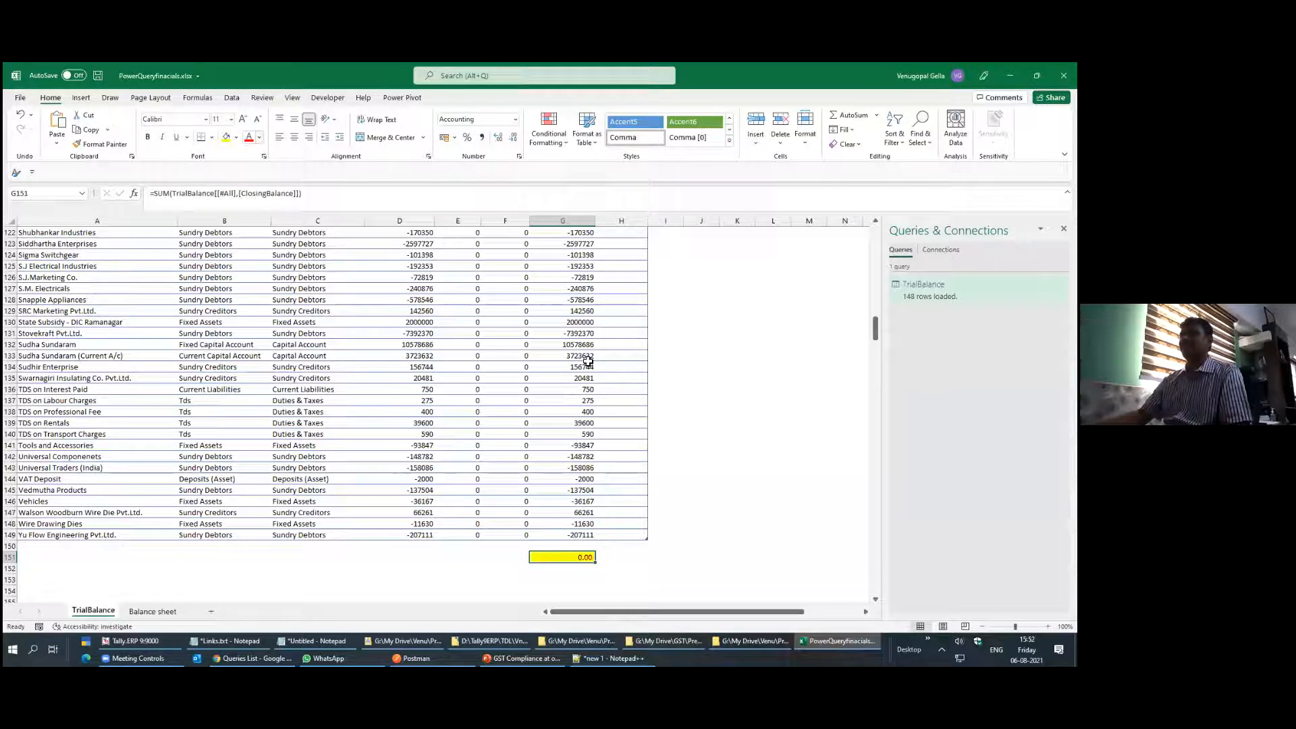
pyautogui.scroll(-4, 588, 361)
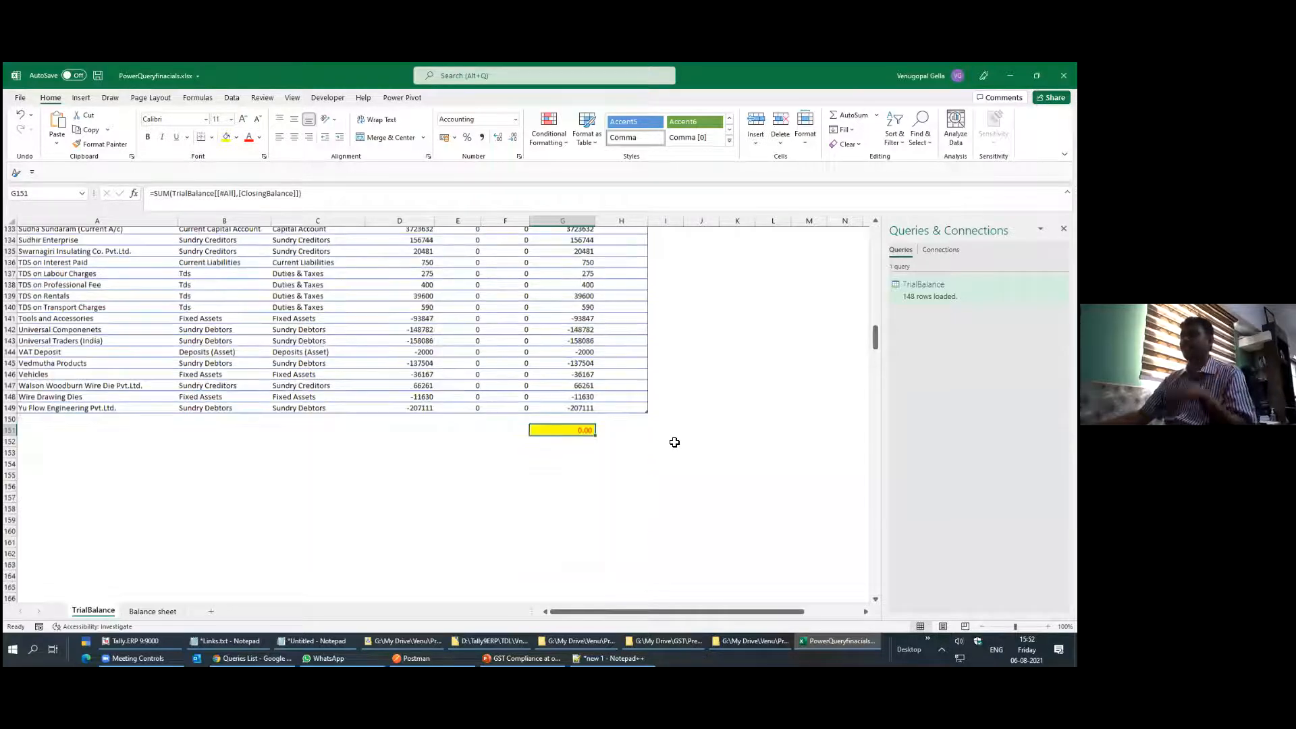
pyautogui.keyDown('ctrl'); pyautogui.scroll(1, 658, 427); pyautogui.keyUp('ctrl')
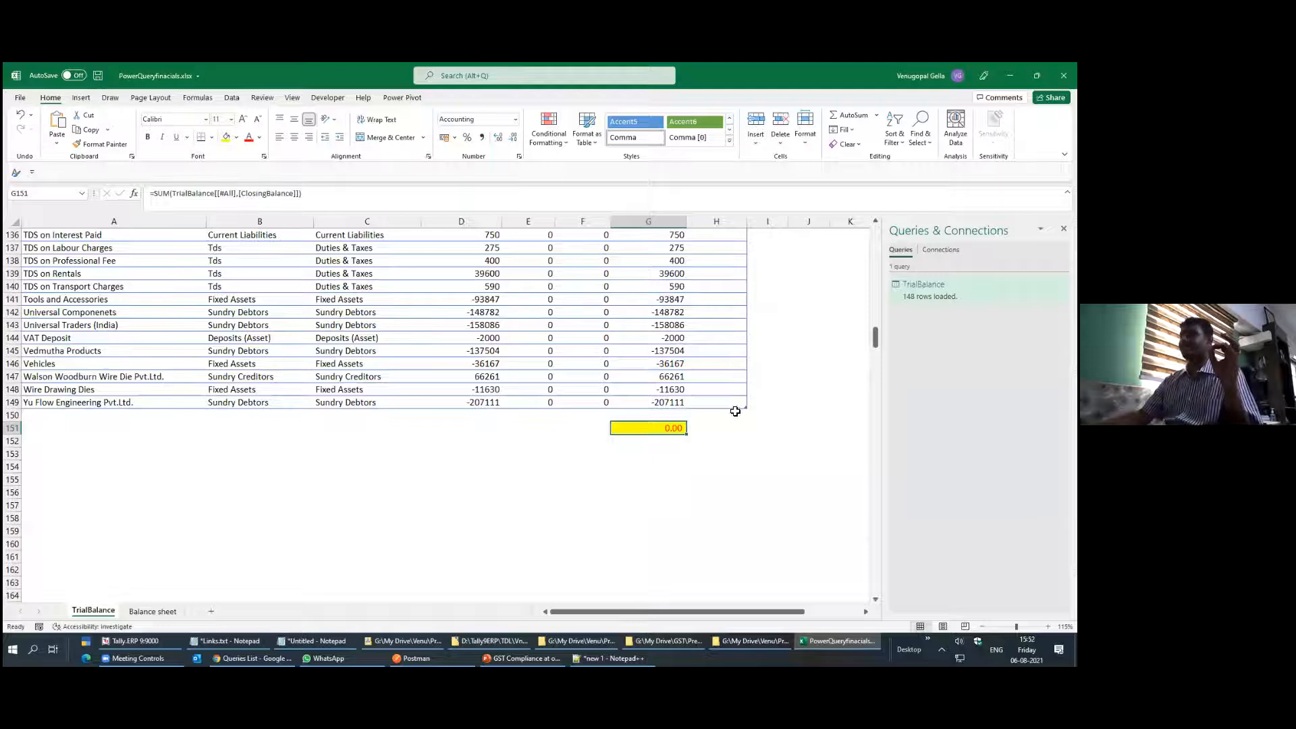
pyautogui.click(809, 416)
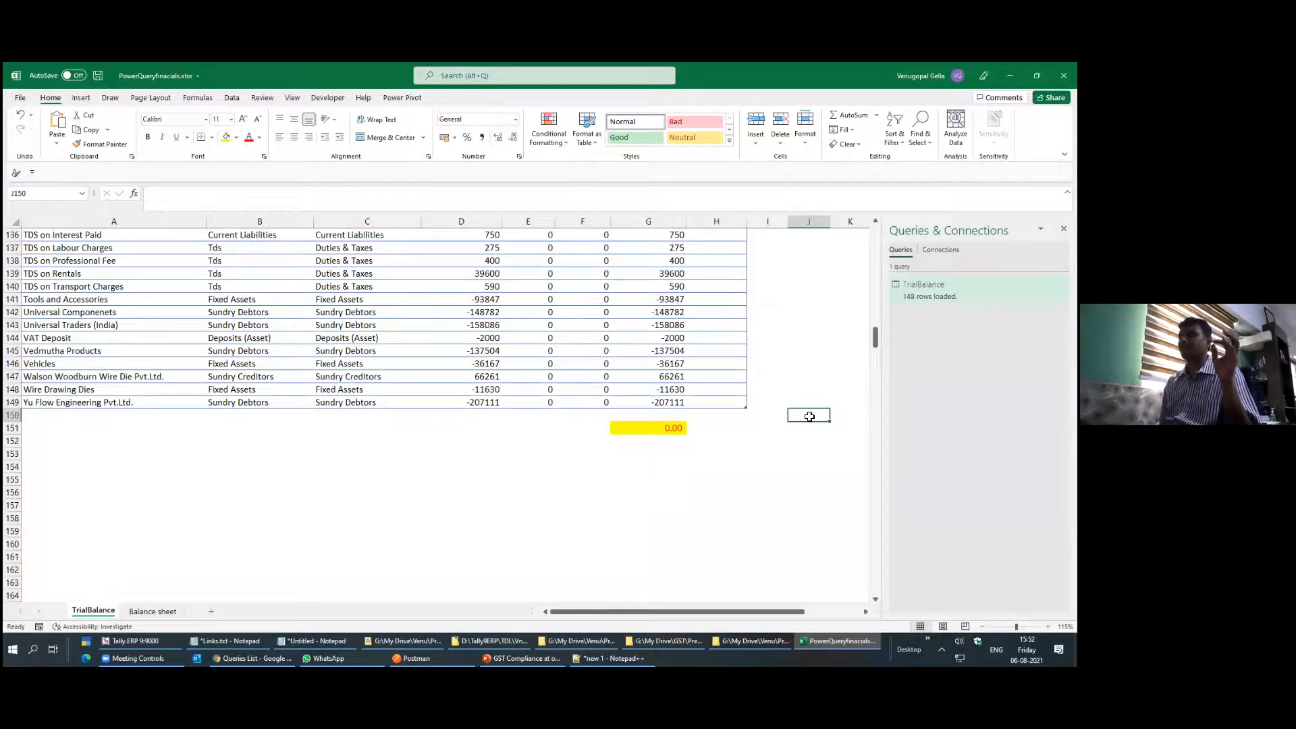
# Examine the Net Debit and Net Credit columns in the first rows of the trial balance table
pyautogui.hotkey('ctrl', 'Up')
pyautogui.press('Left')
pyautogui.press('Left')
pyautogui.press('Left')
pyautogui.press('Left')
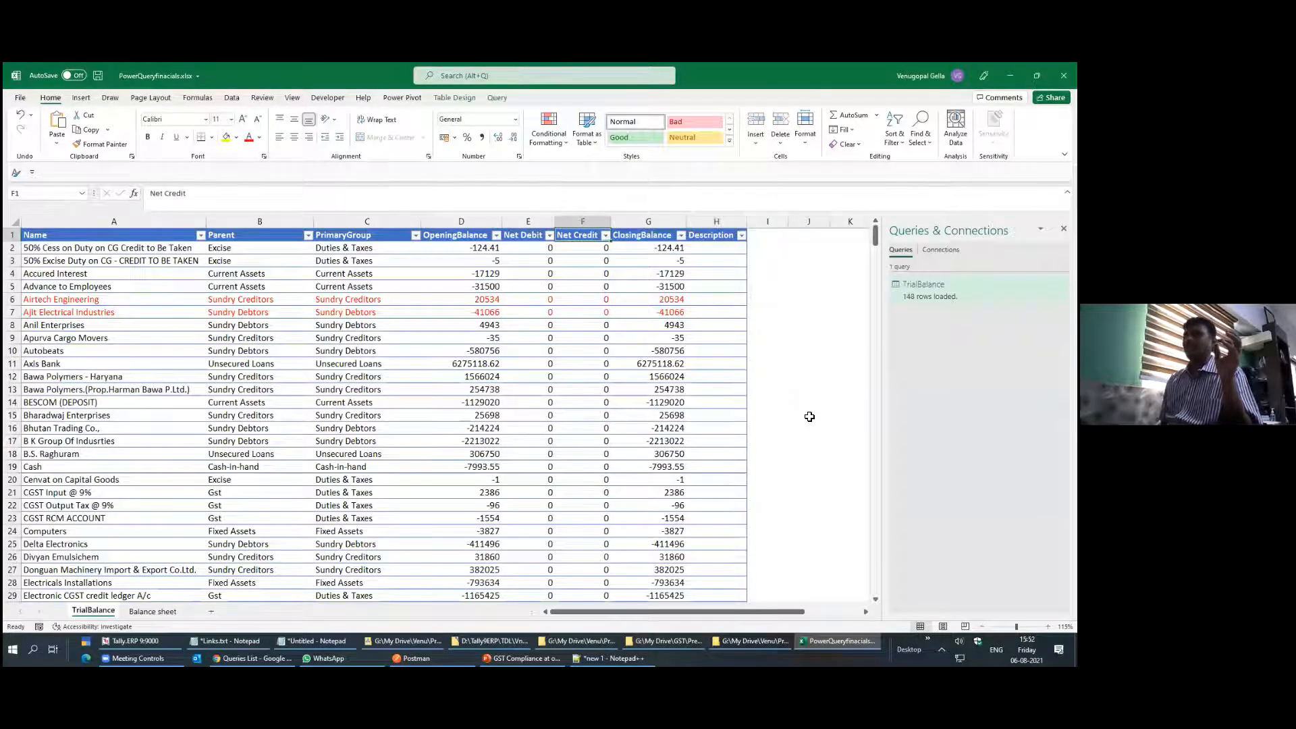
pyautogui.press('Left')
pyautogui.press('Down')
pyautogui.press('Down')
pyautogui.press('Down')
pyautogui.press('Down')
pyautogui.press('Down')
pyautogui.press('Down')
pyautogui.press('Down')
pyautogui.press('Down')
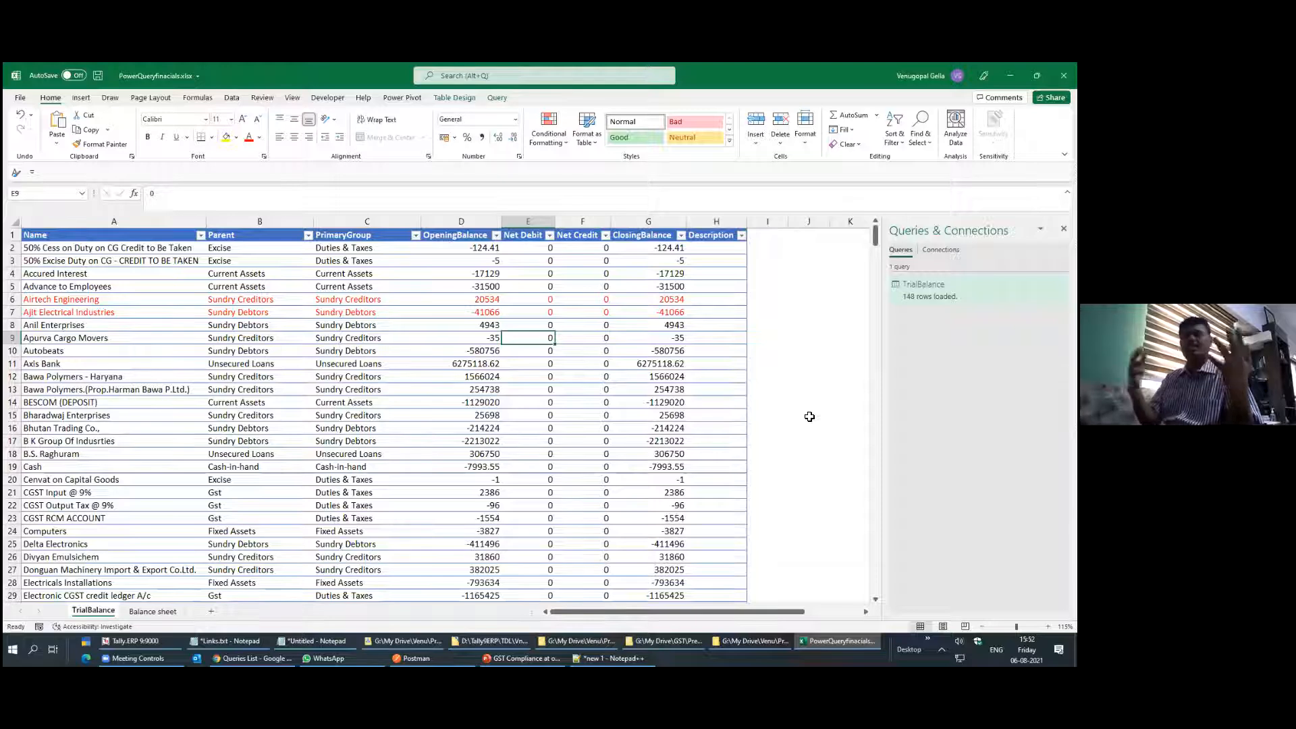
# Switch to Tally.ERP 9 and start a new journal voucher
pyautogui.click(153, 643)
pyautogui.press('Escape')
pyautogui.press('Escape')
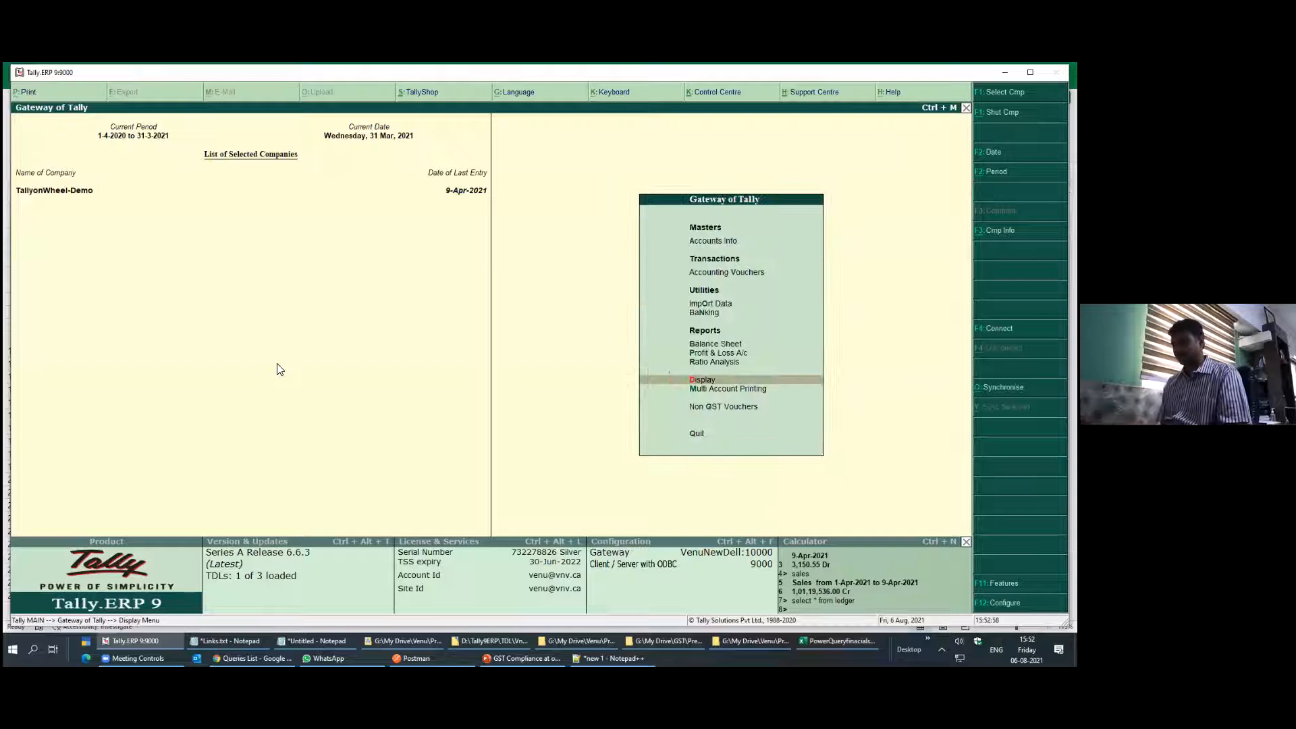
pyautogui.hotkey('alt', 'F2')
pyautogui.press('Escape')
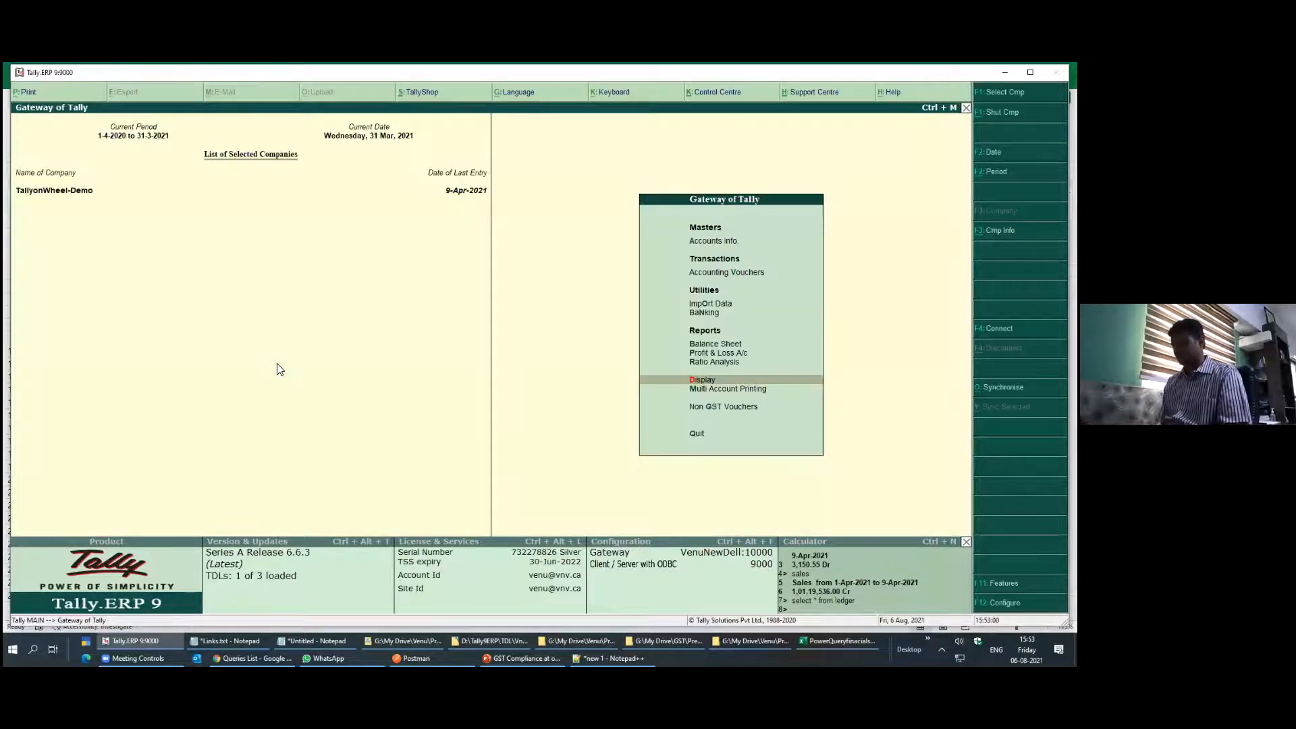
pyautogui.press('v')
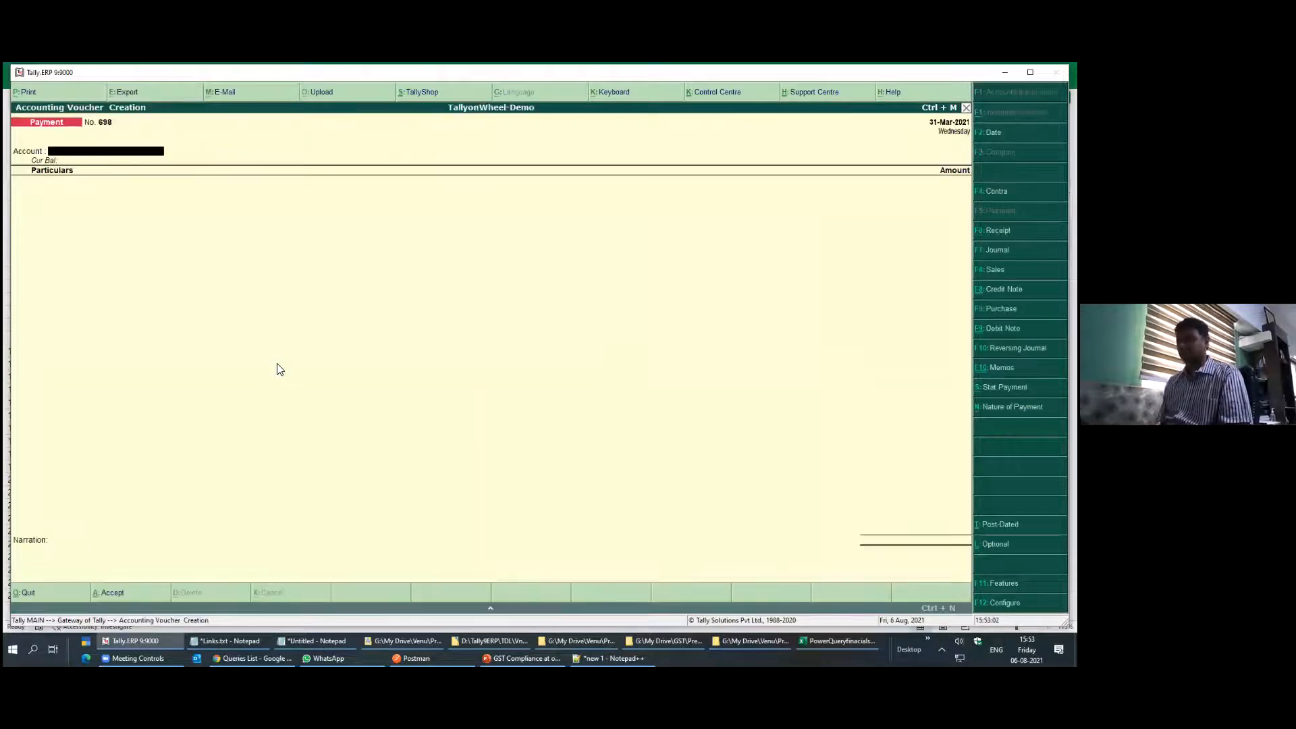
pyautogui.press('F7')
pyautogui.press('Return')
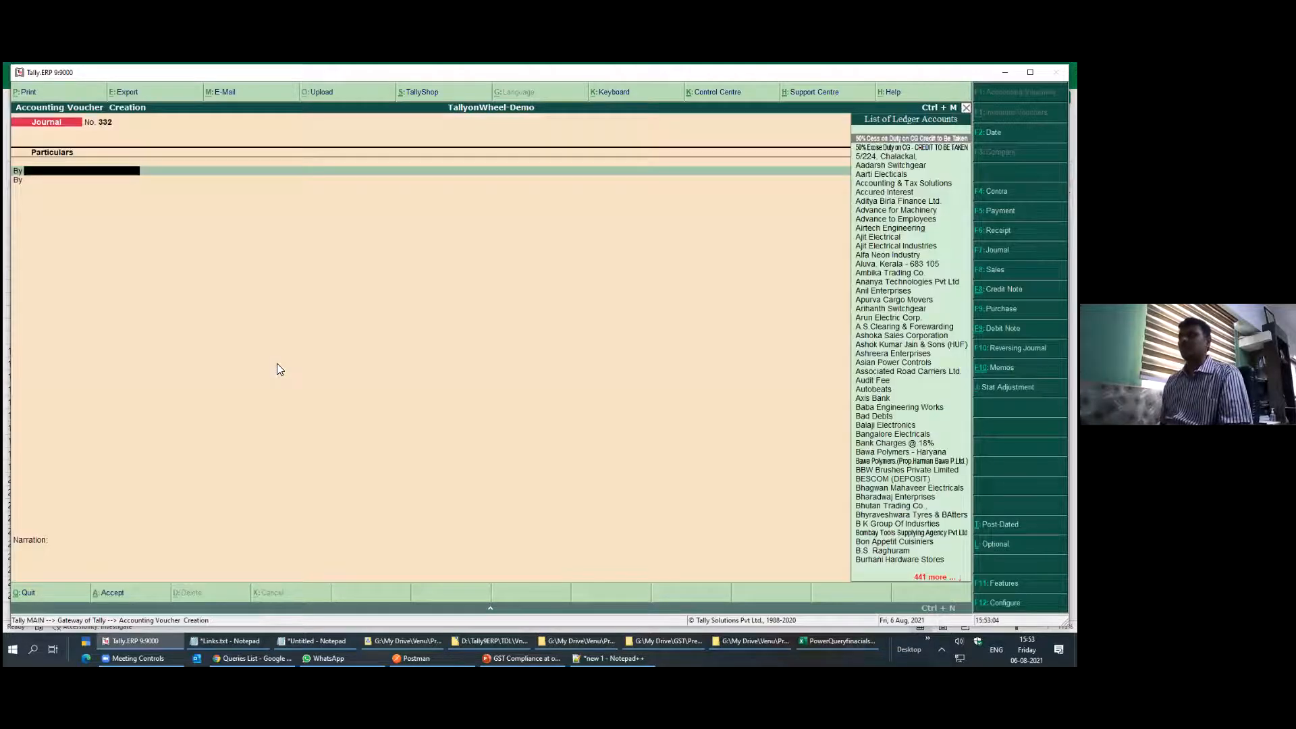
# Choose Airtech Engineering as the debit ledger of the journal voucher, checking its name against the Excel trial balance
pyautogui.write('Ari')
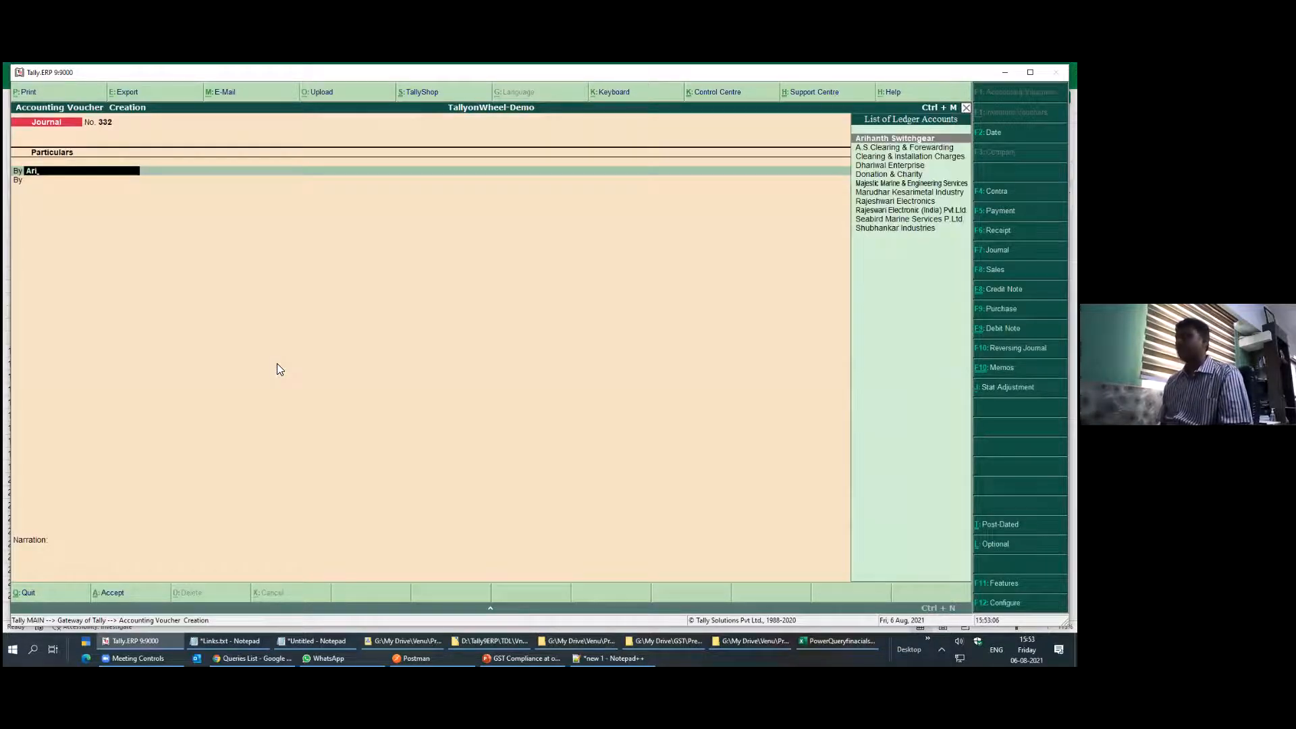
pyautogui.hotkey('alt', 'Tab')
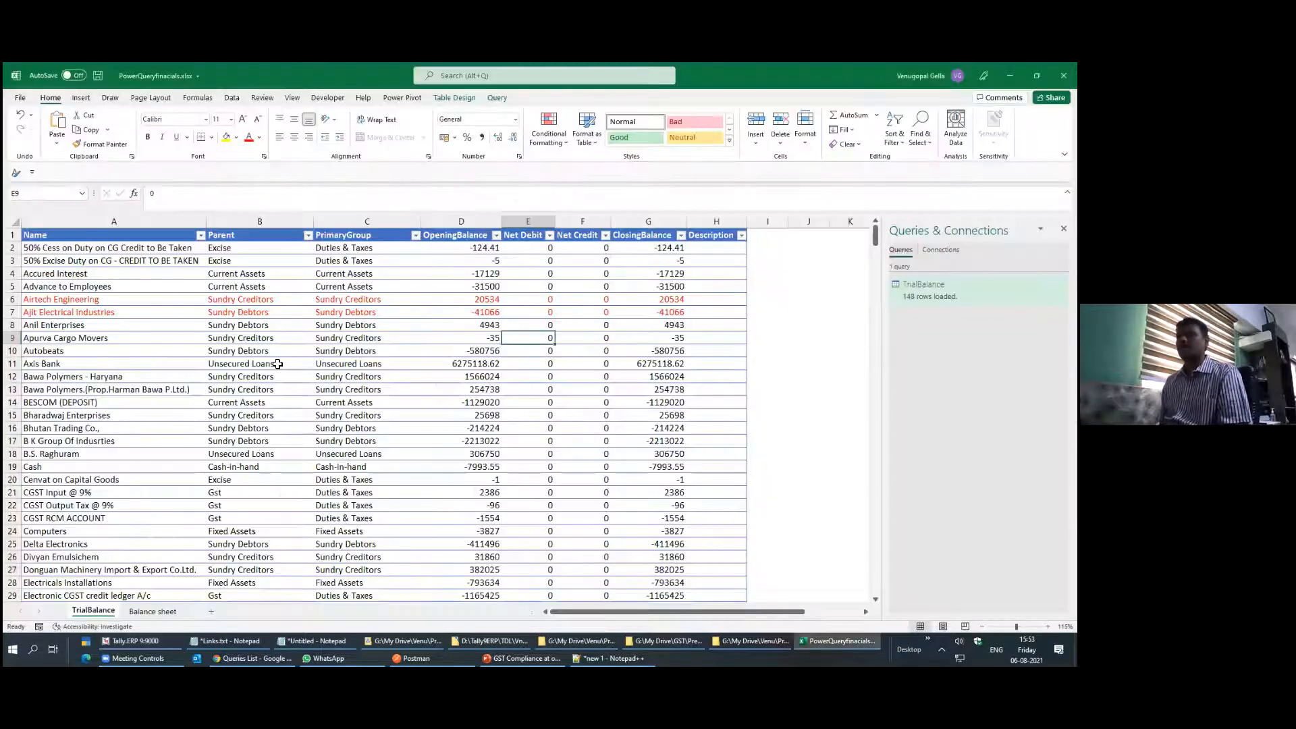
pyautogui.hotkey('alt', 'Tab')
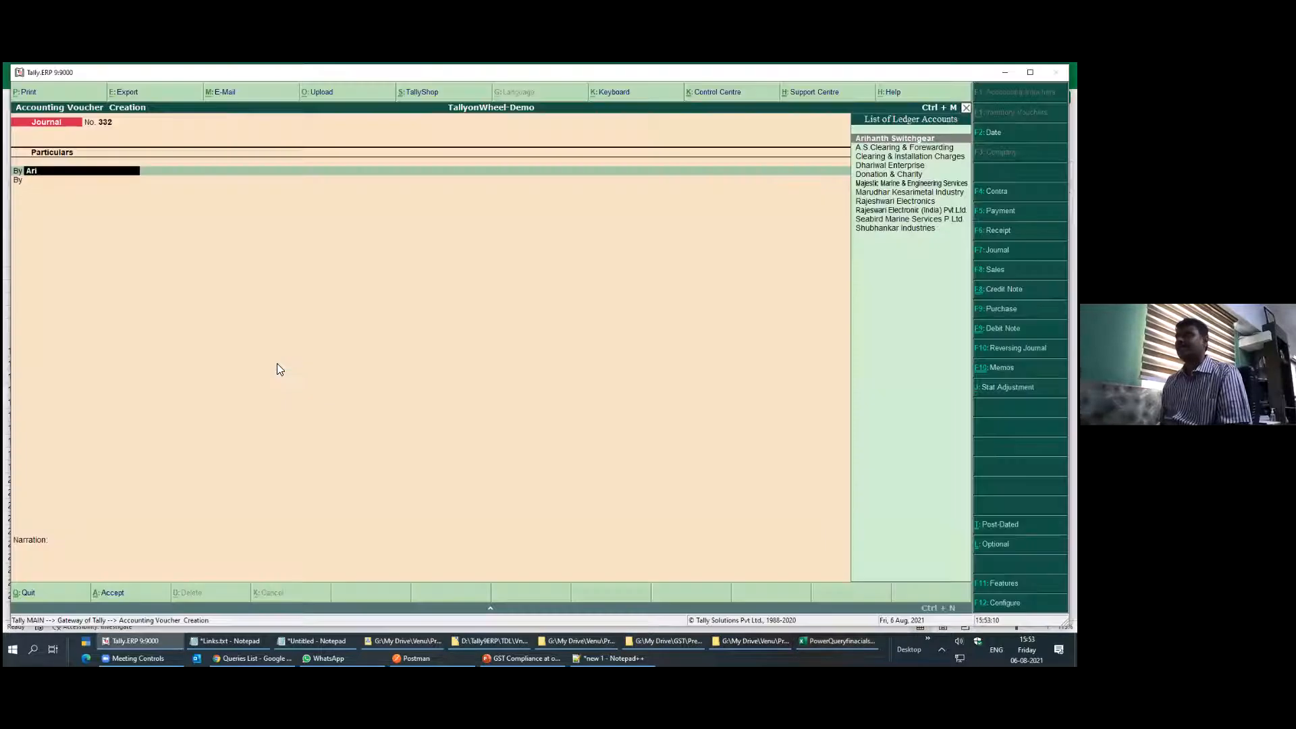
pyautogui.press('BackSpace')
pyautogui.press('BackSpace')
pyautogui.press('BackSpace')
pyautogui.write('Airt')
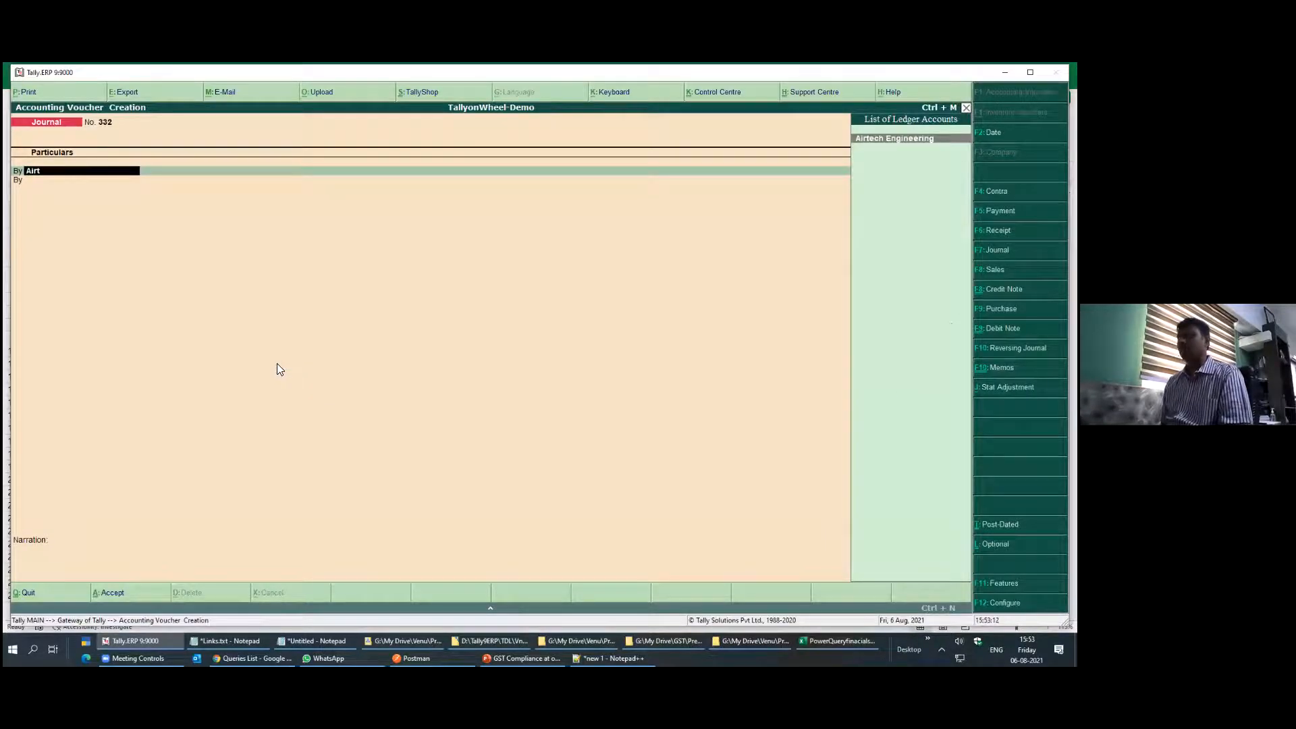
pyautogui.press('Return')
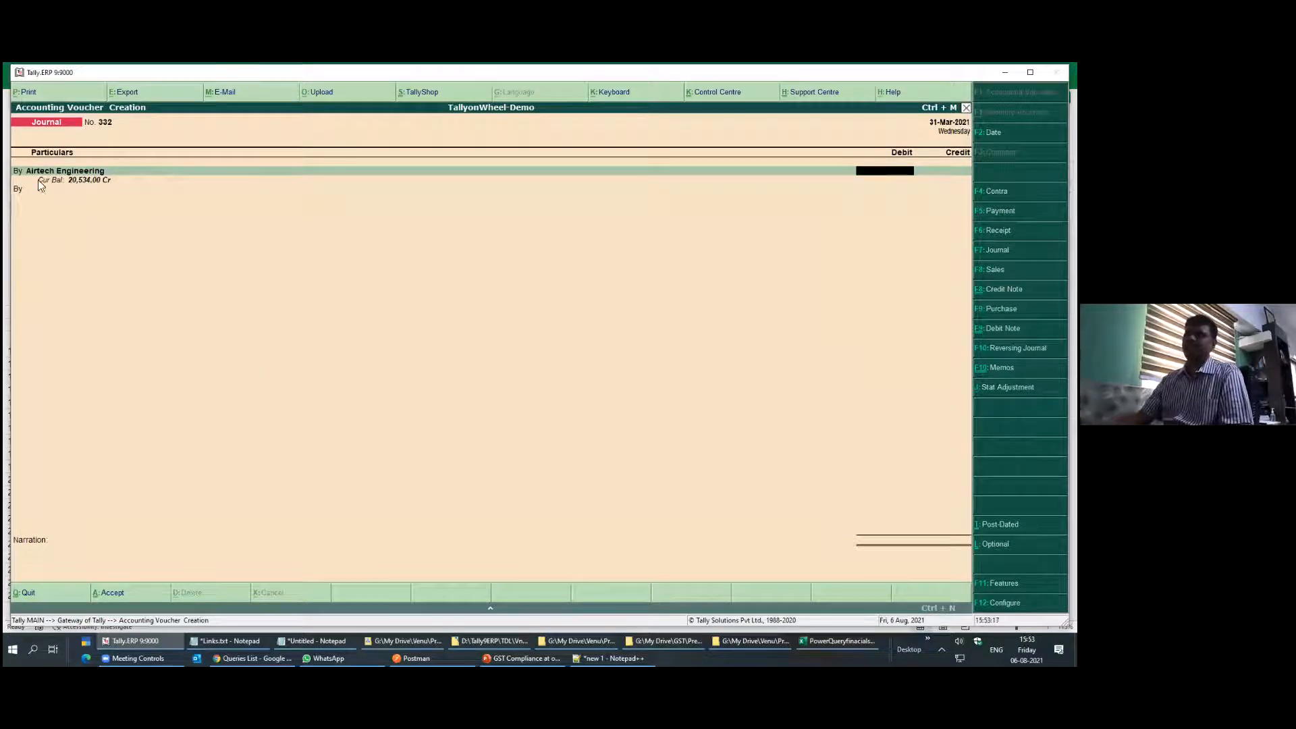
# Debit Airtech Engineering with 20000 and allocate the amount against its existing bill using Agst Ref
pyautogui.write('20000')
pyautogui.press('Return')
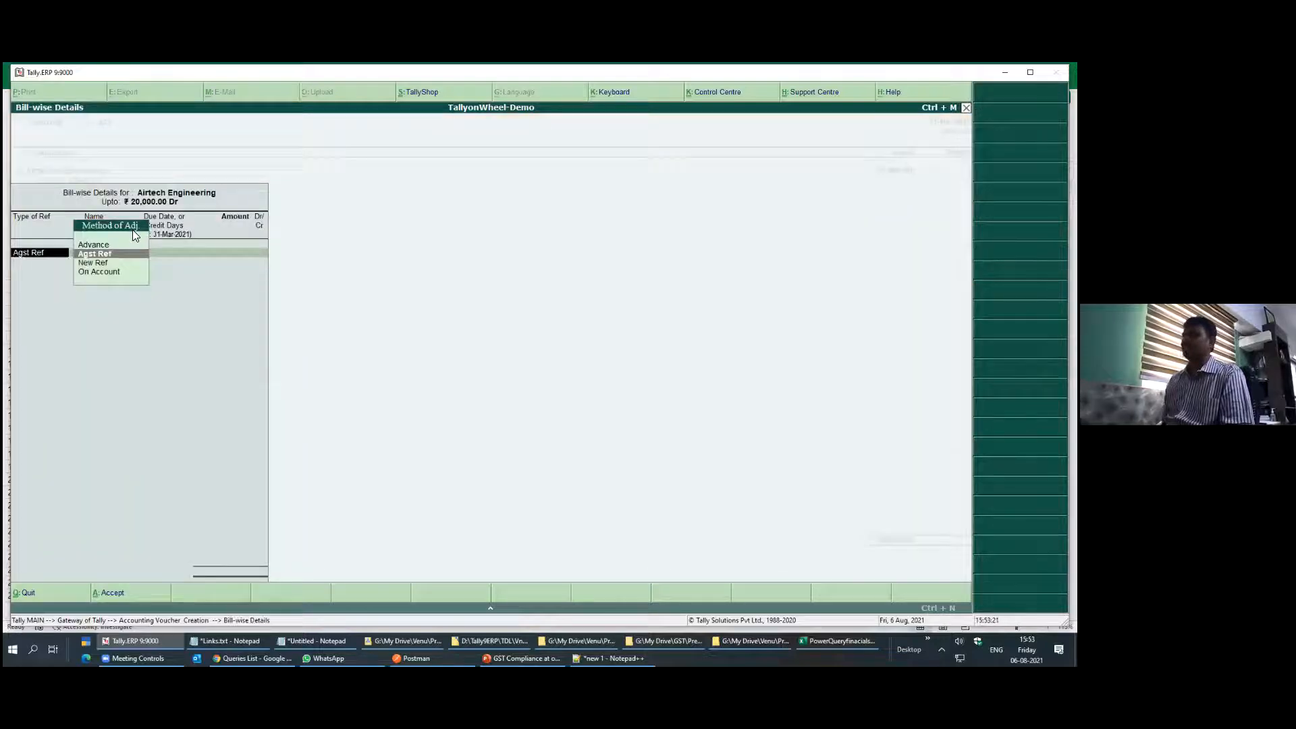
pyautogui.press('Return')
pyautogui.press('Return')
pyautogui.press('Return')
pyautogui.press('Return')
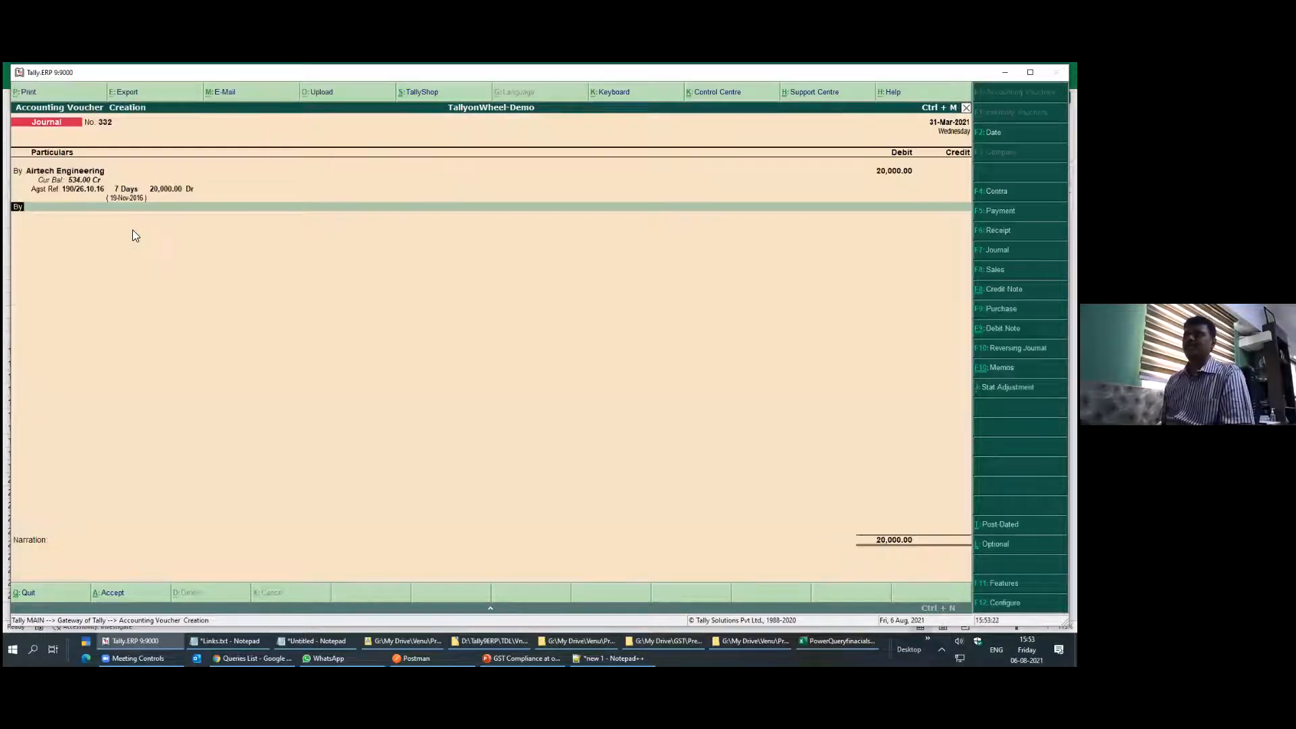
# Check the next ledger in the Excel trial balance and add a To line for Ajit Electrical to the voucher
pyautogui.hotkey('alt', 'Tab')
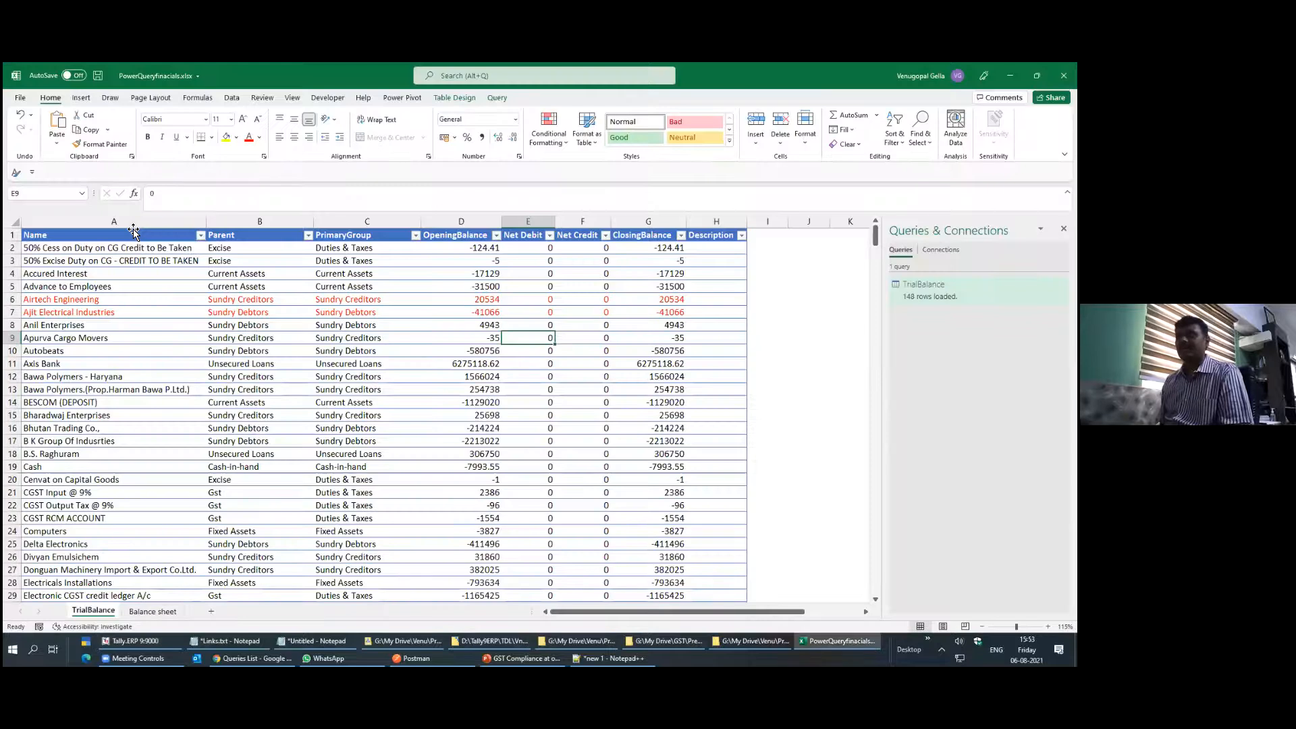
pyautogui.hotkey('alt', 'Tab')
pyautogui.press('BackSpace')
pyautogui.press('Escape')
pyautogui.press('Escape')
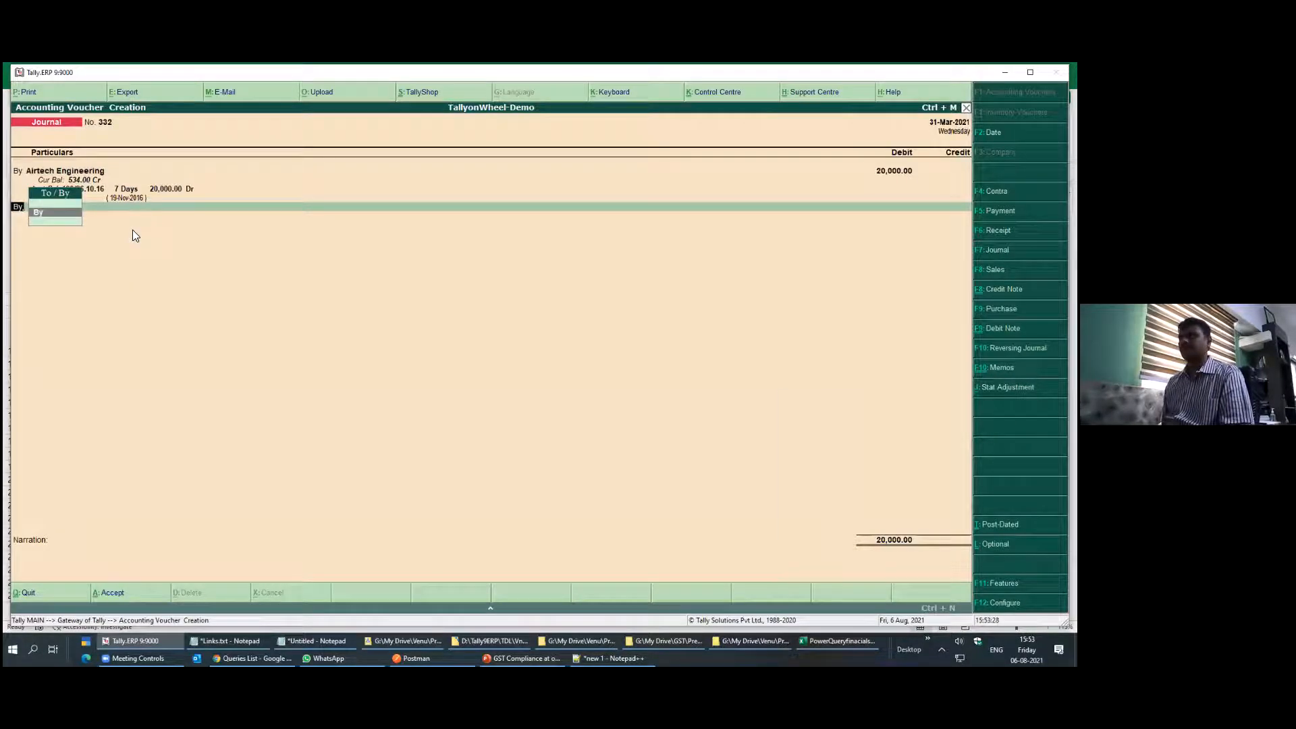
pyautogui.press('space')
pyautogui.press('Down')
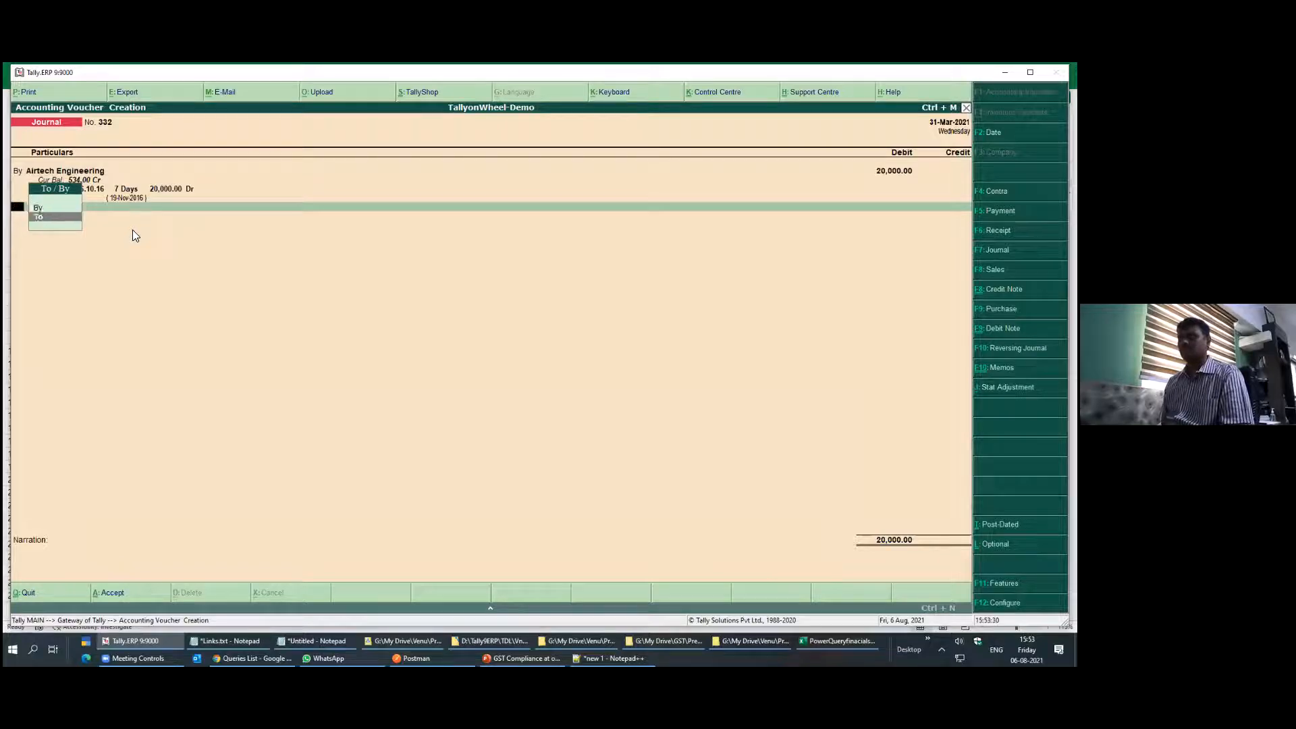
pyautogui.press('Return')
pyautogui.write('Aji')
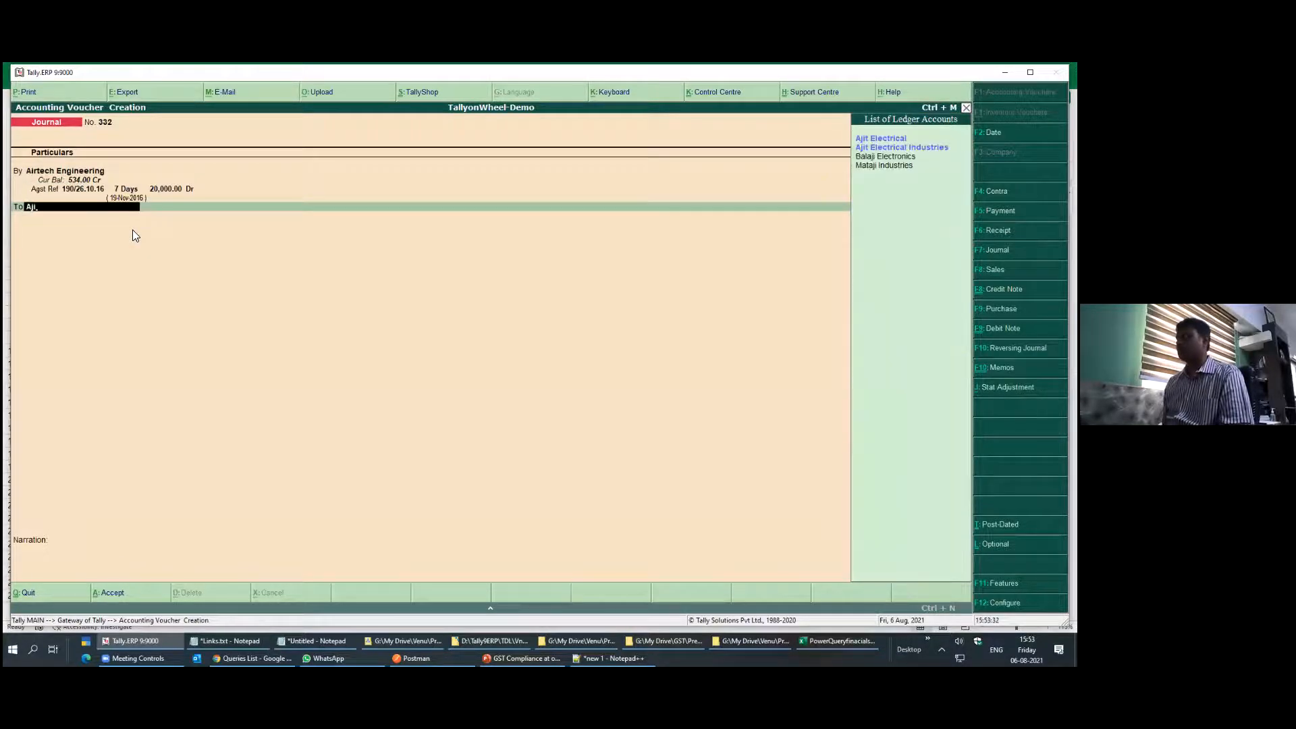
pyautogui.press('Return')
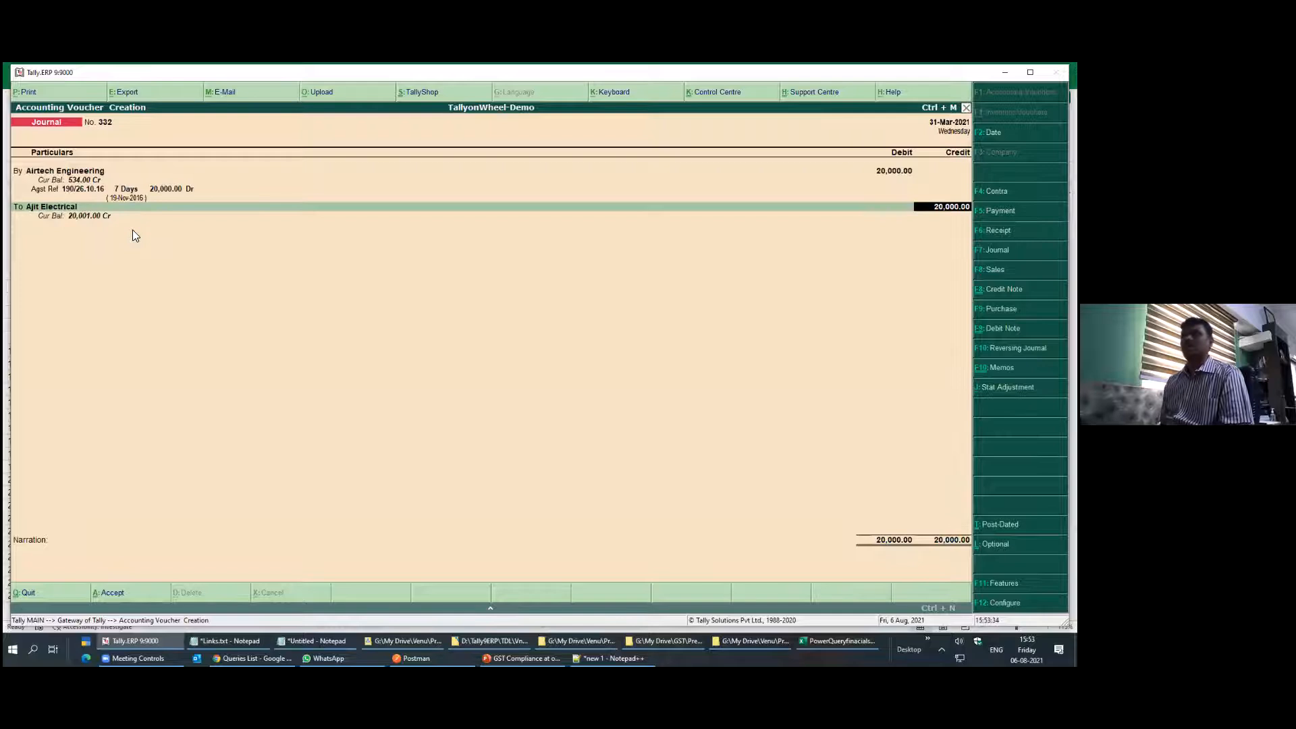
# Credit Ajit Electrical with 20,000.00 On Account and enter the narration "inter group adjustement"
pyautogui.press('Return')
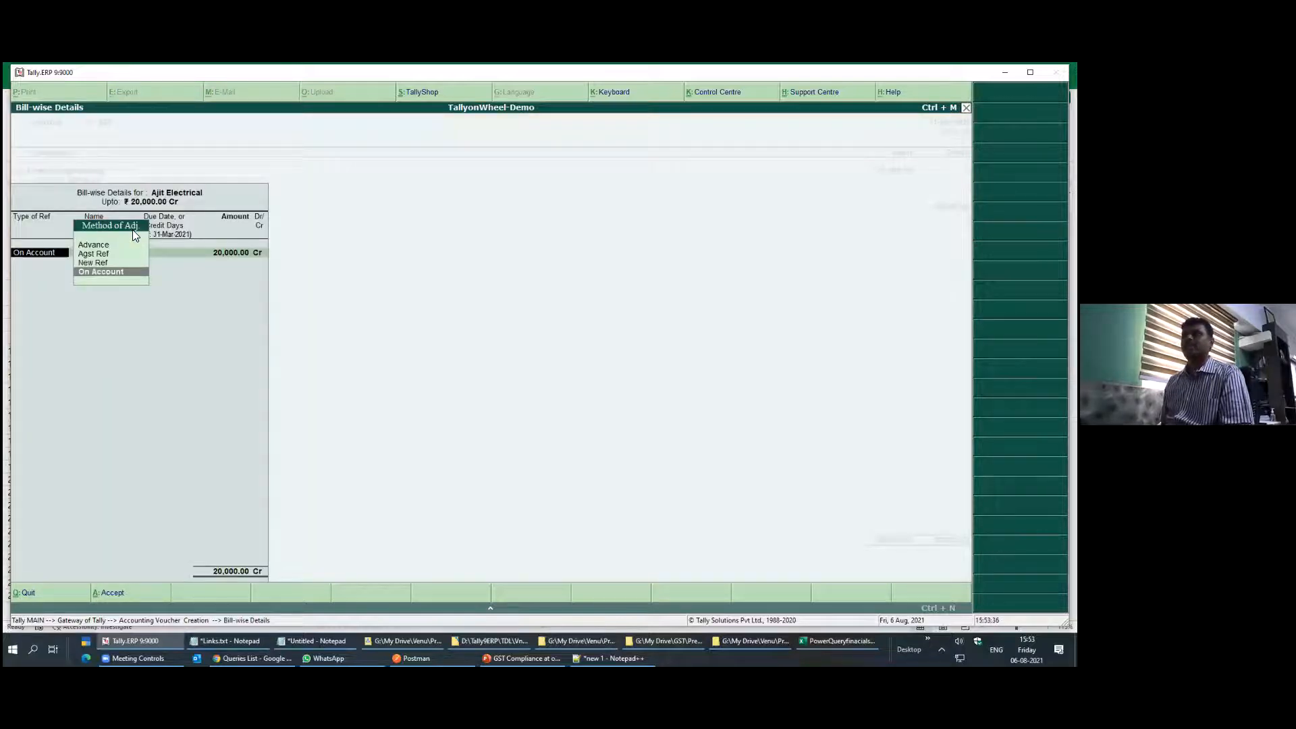
pyautogui.press('Return')
pyautogui.press('Return')
pyautogui.press('Return')
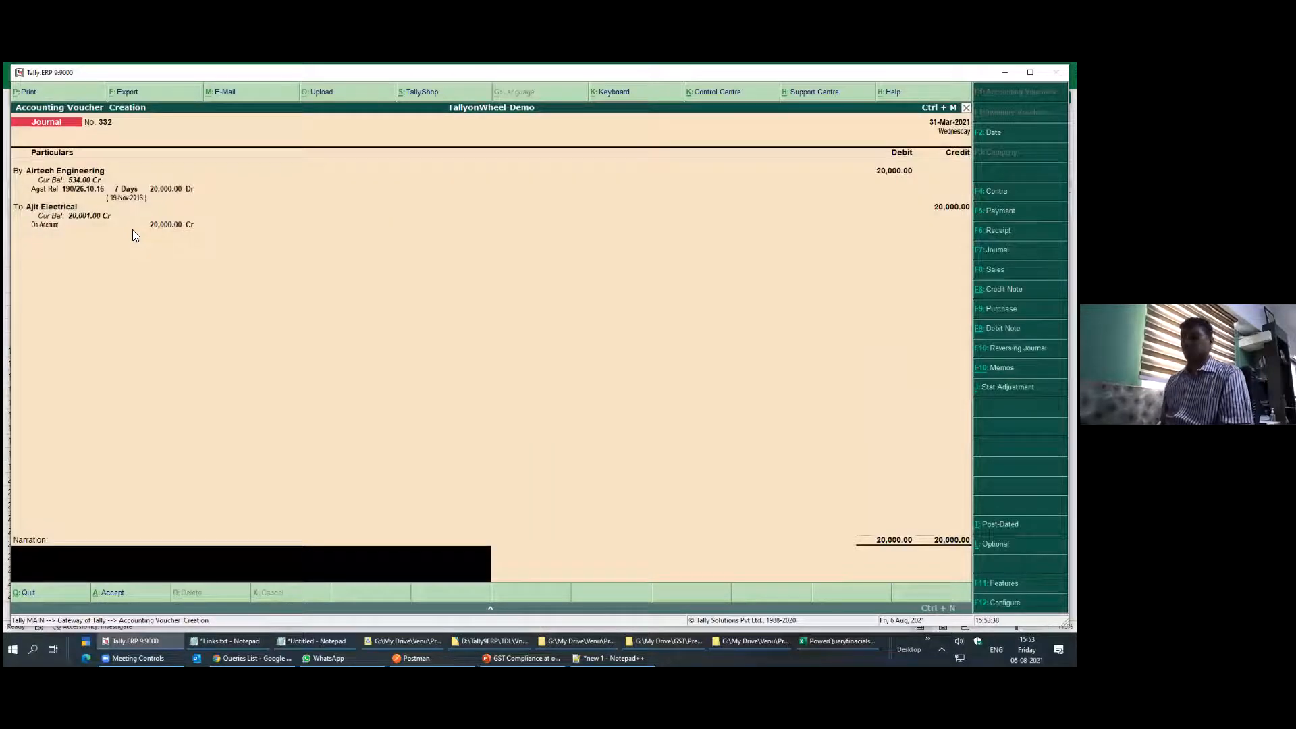
pyautogui.write('inter group adjustement')
pyautogui.press('Return')
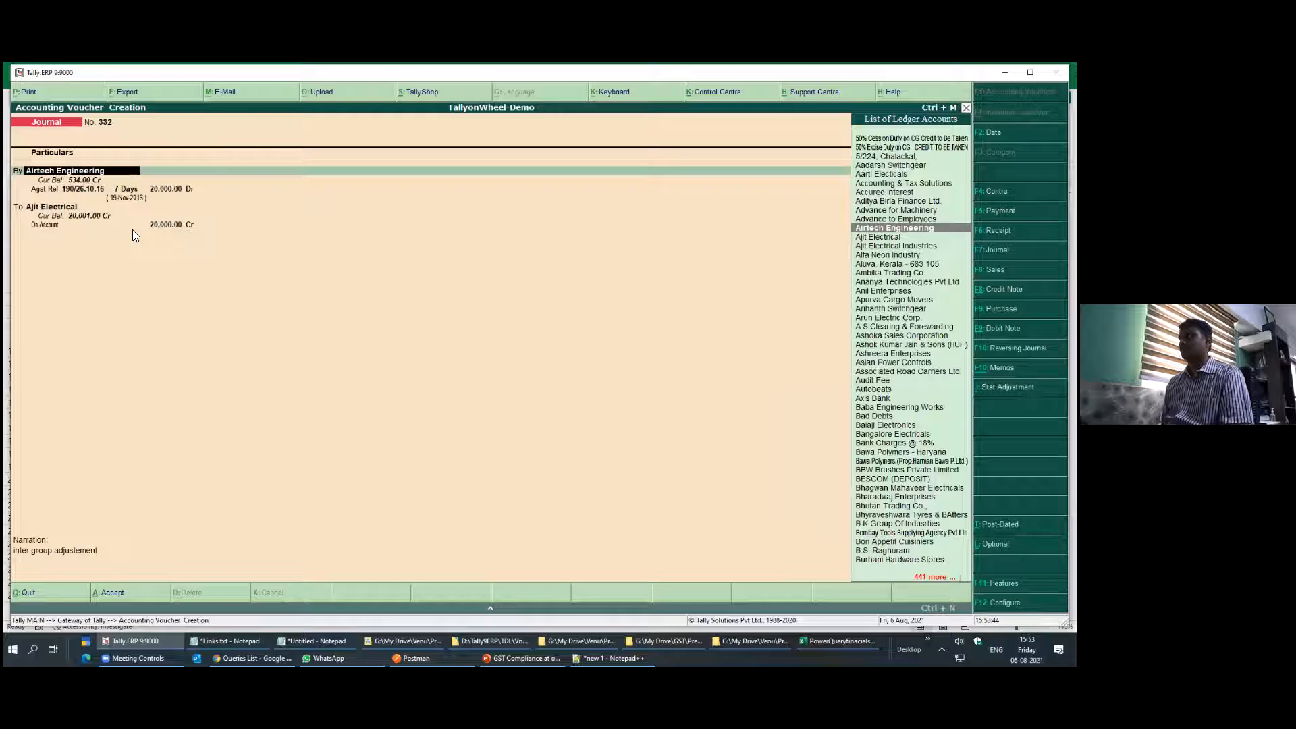
# Set the date to 1 Apr 2020, save the journal voucher and return to the Gateway of Tally
pyautogui.hotkey('alt', 'F2')
pyautogui.write('1')
pyautogui.write('20')
pyautogui.press('Return')
pyautogui.write('m21')
pyautogui.press('Return')
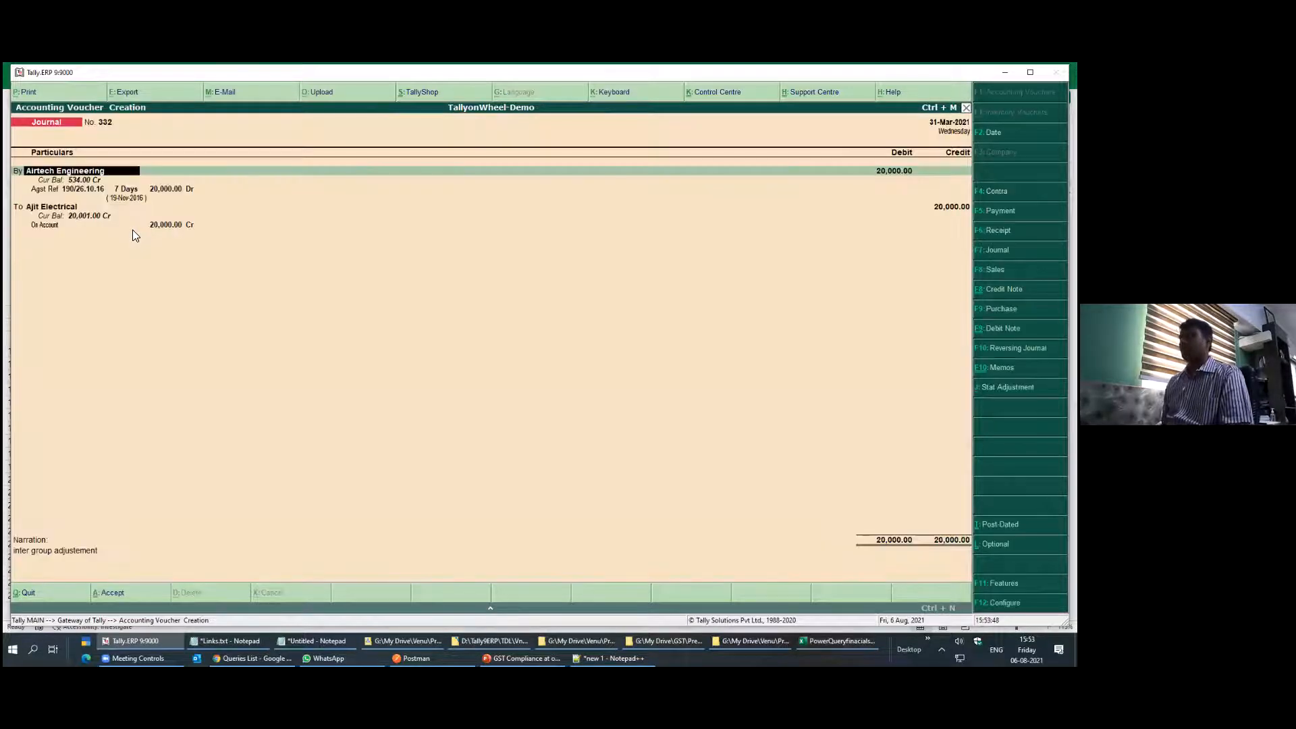
pyautogui.hotkey('ctrl', 'a')
pyautogui.press('Escape')
pyautogui.press('Return')
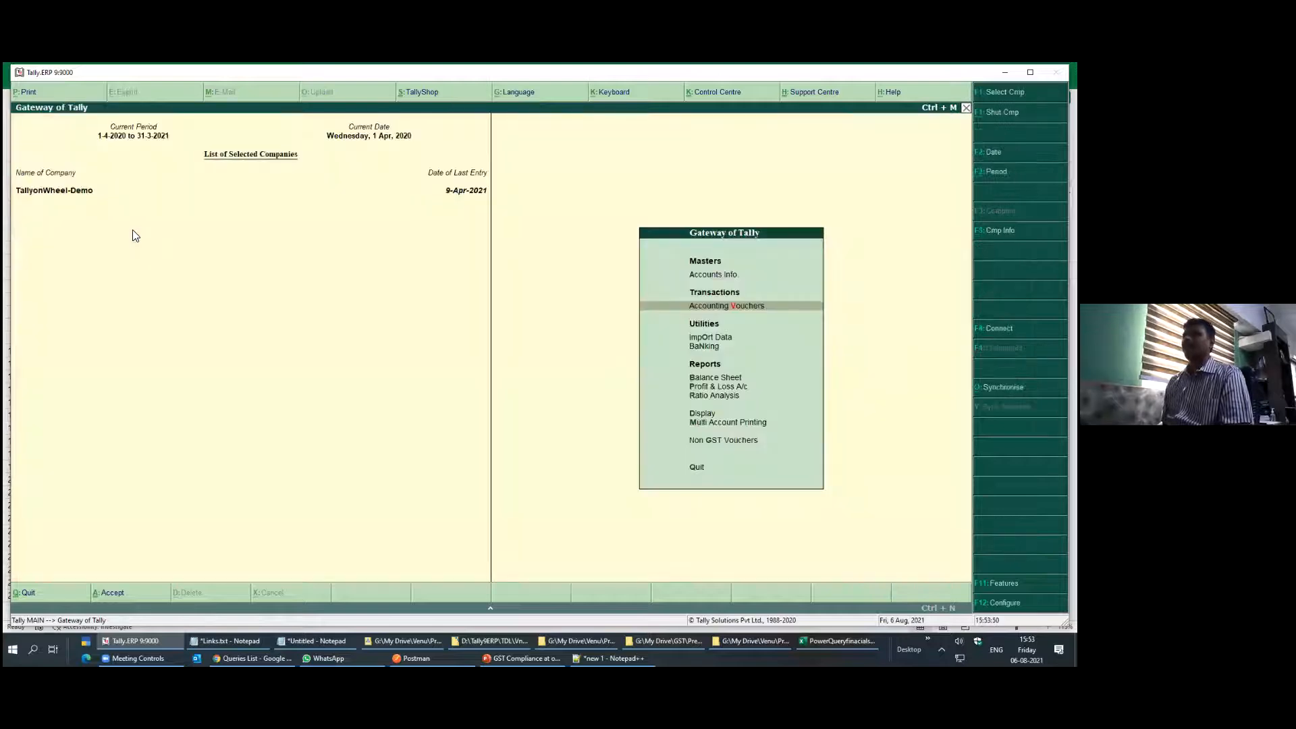
# Switch to the Excel workbook and refresh the trial balance table from its source
pyautogui.hotkey('alt', 'Tab')
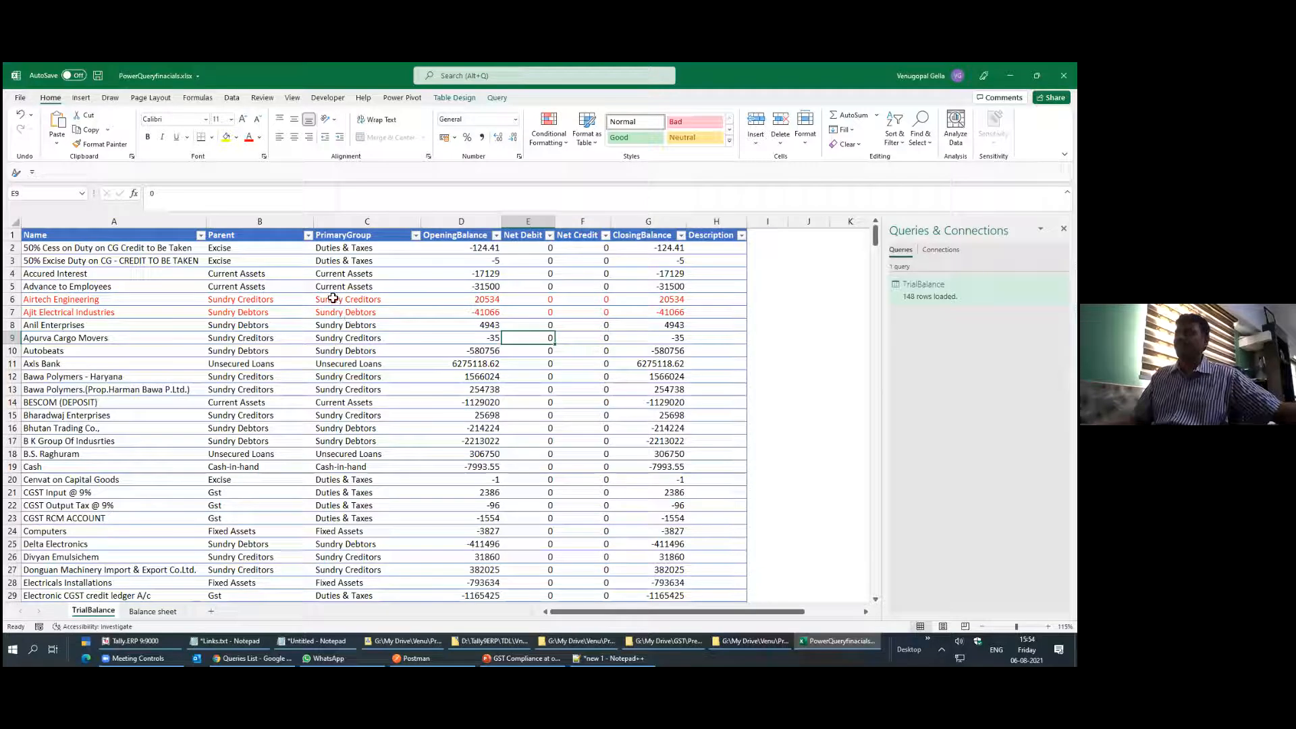
pyautogui.click(231, 98)
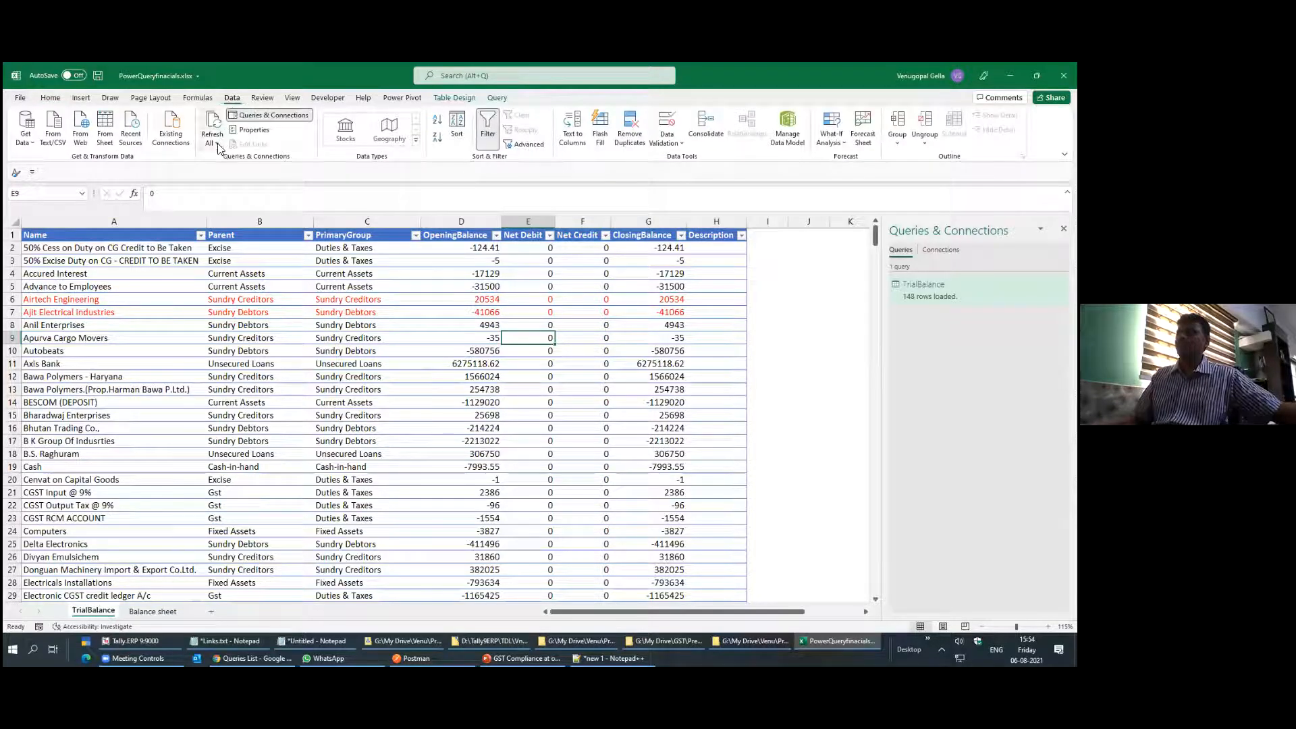
pyautogui.rightClick(326, 278)
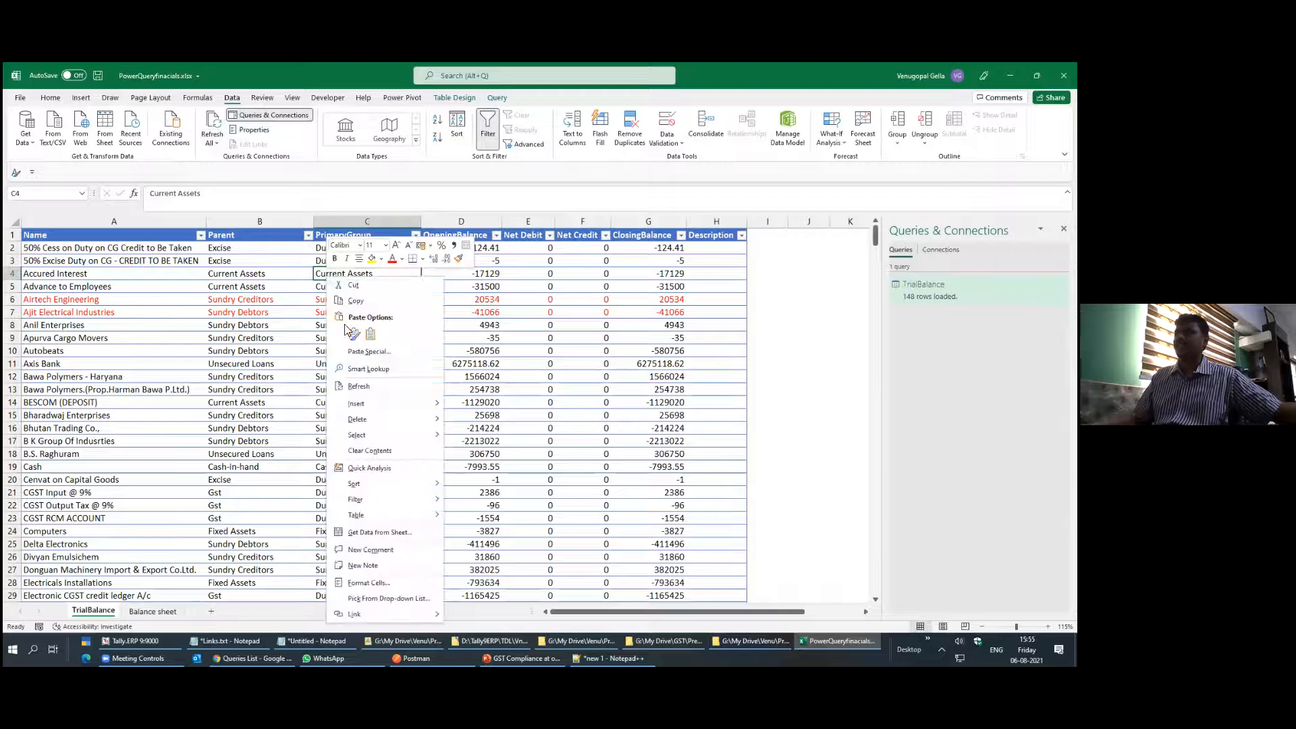
pyautogui.click(364, 386)
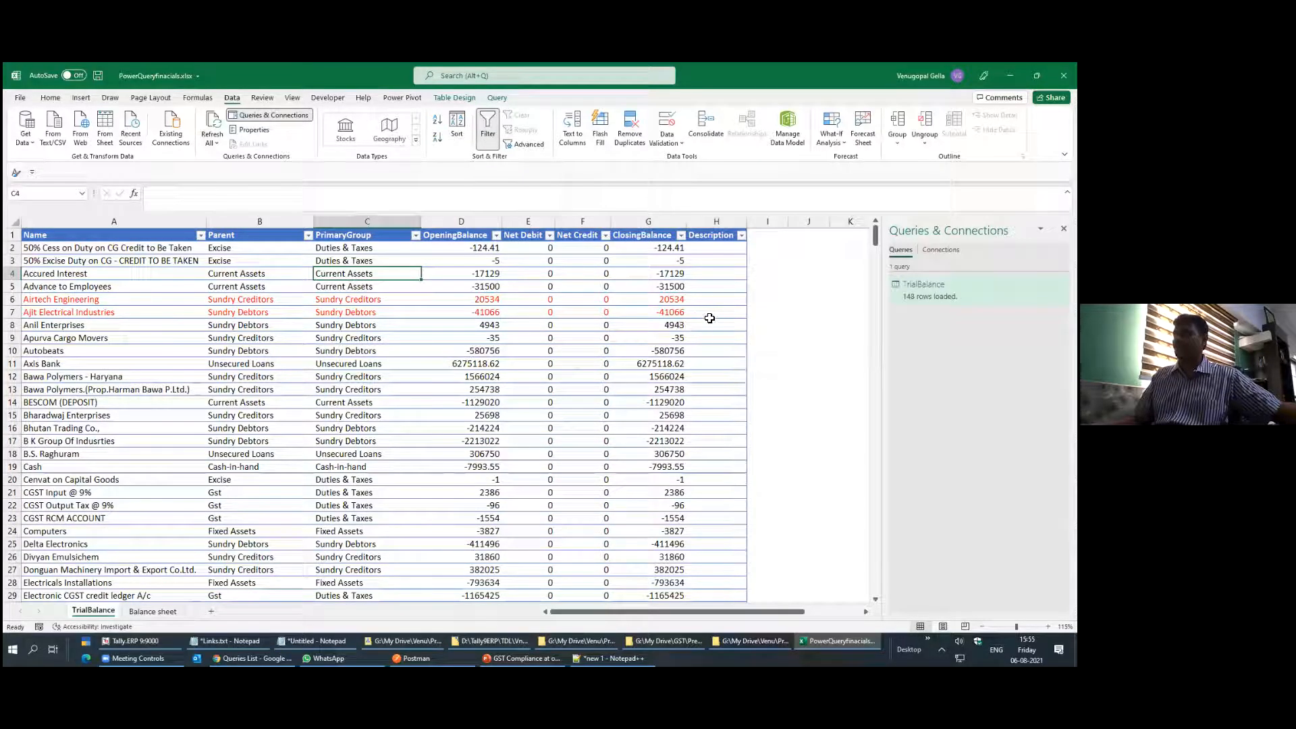
# Check the Ajit Electrical Industries closing balance and refresh all of the workbook's data connections
pyautogui.click(662, 314)
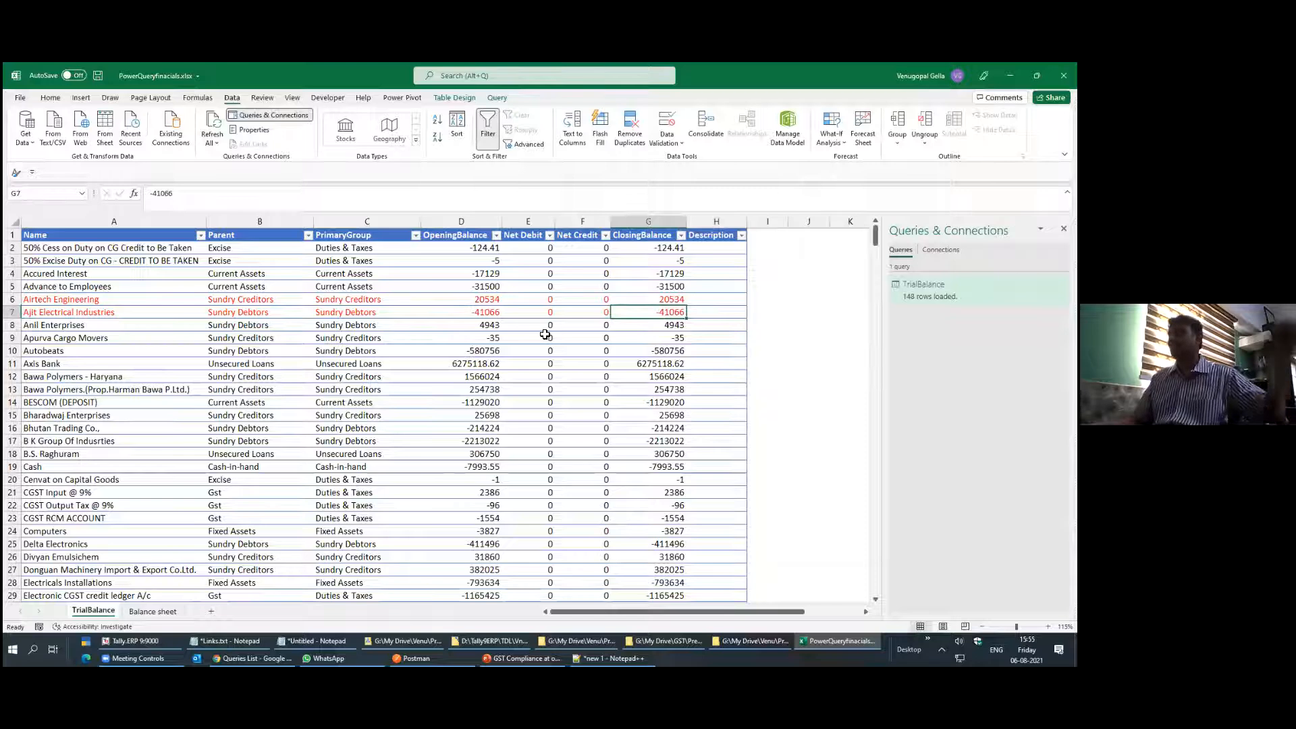
pyautogui.click(526, 325)
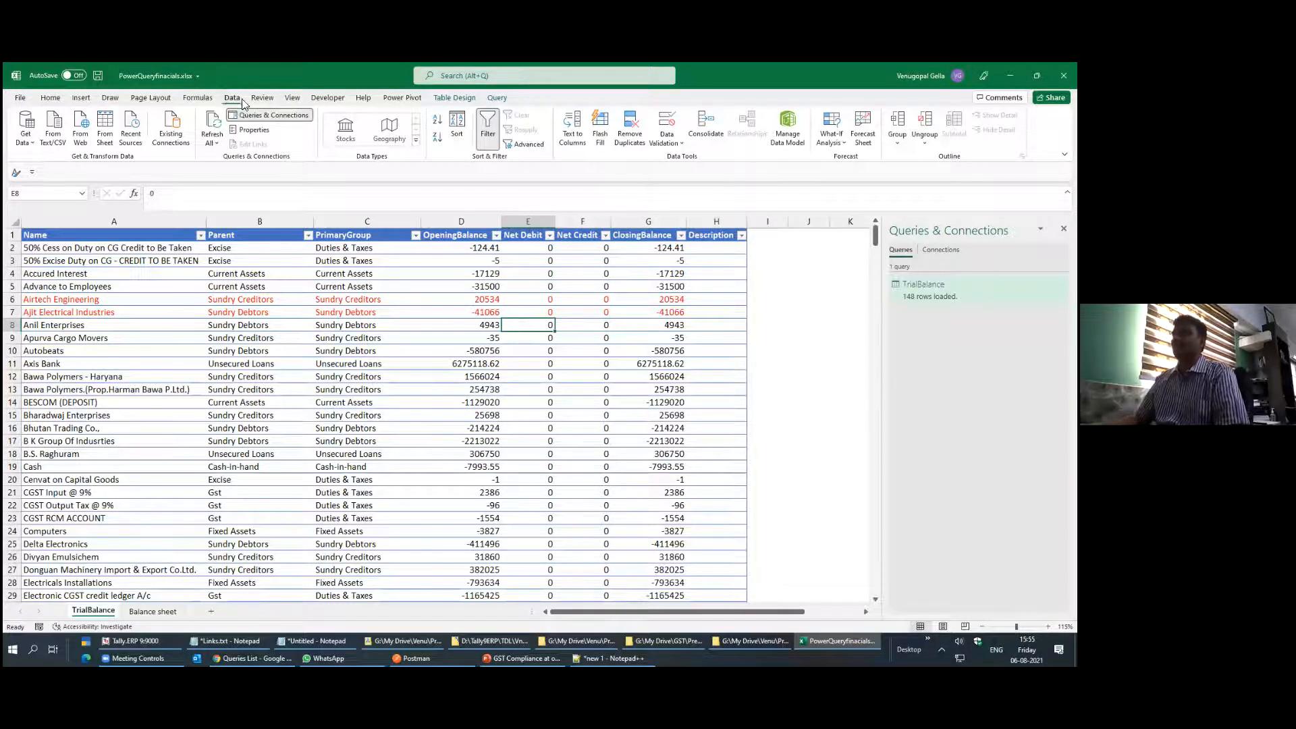
pyautogui.click(206, 130)
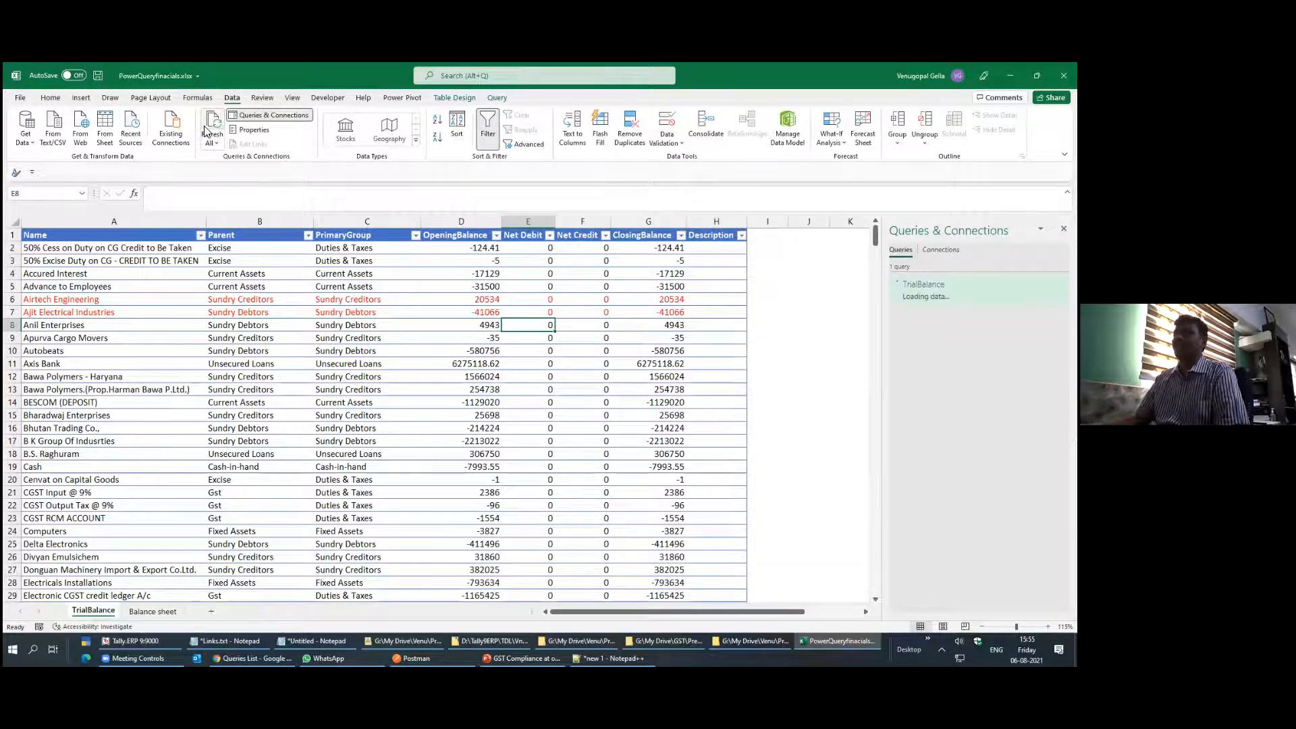
pyautogui.click(453, 312)
pyautogui.hotkey('alt', 'Tab')
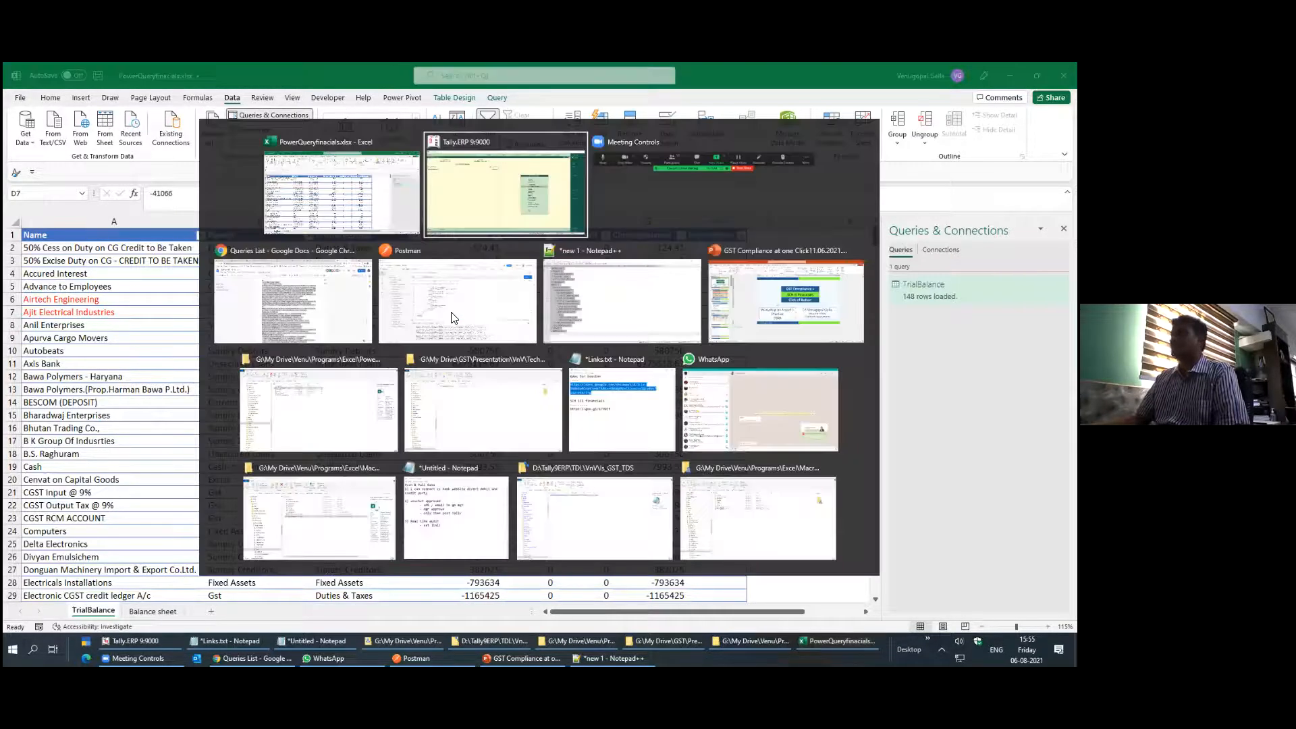
pyautogui.press('Escape')
# Open the TrialBalance query in the Power Query Editor and refresh its preview
pyautogui.click(924, 284)
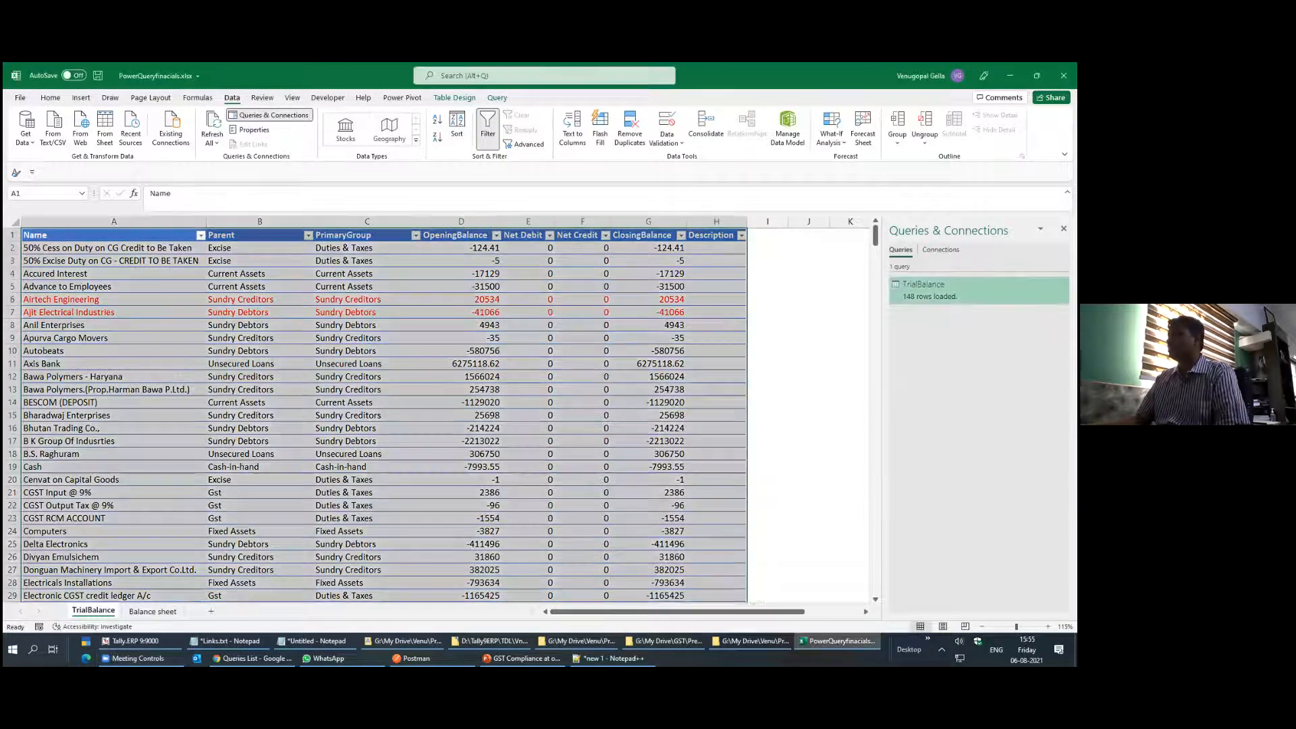
pyautogui.rightClick(932, 297)
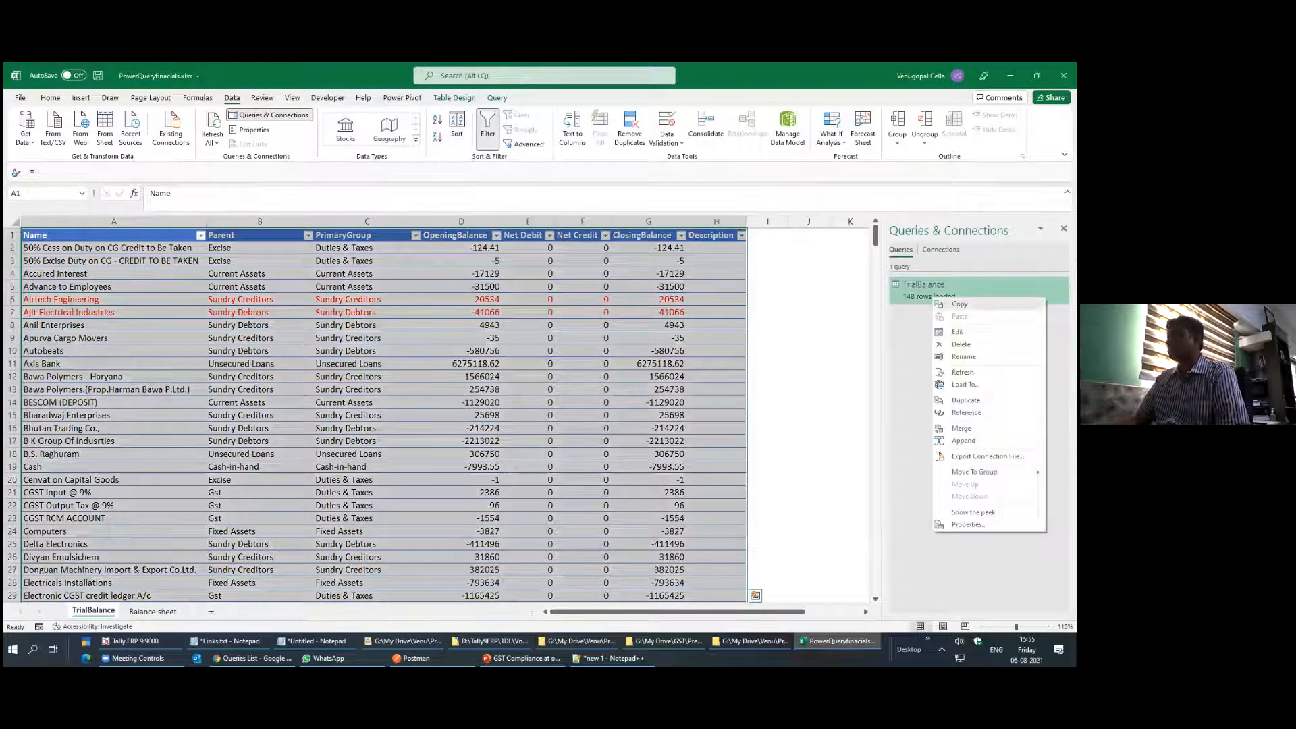
pyautogui.click(957, 332)
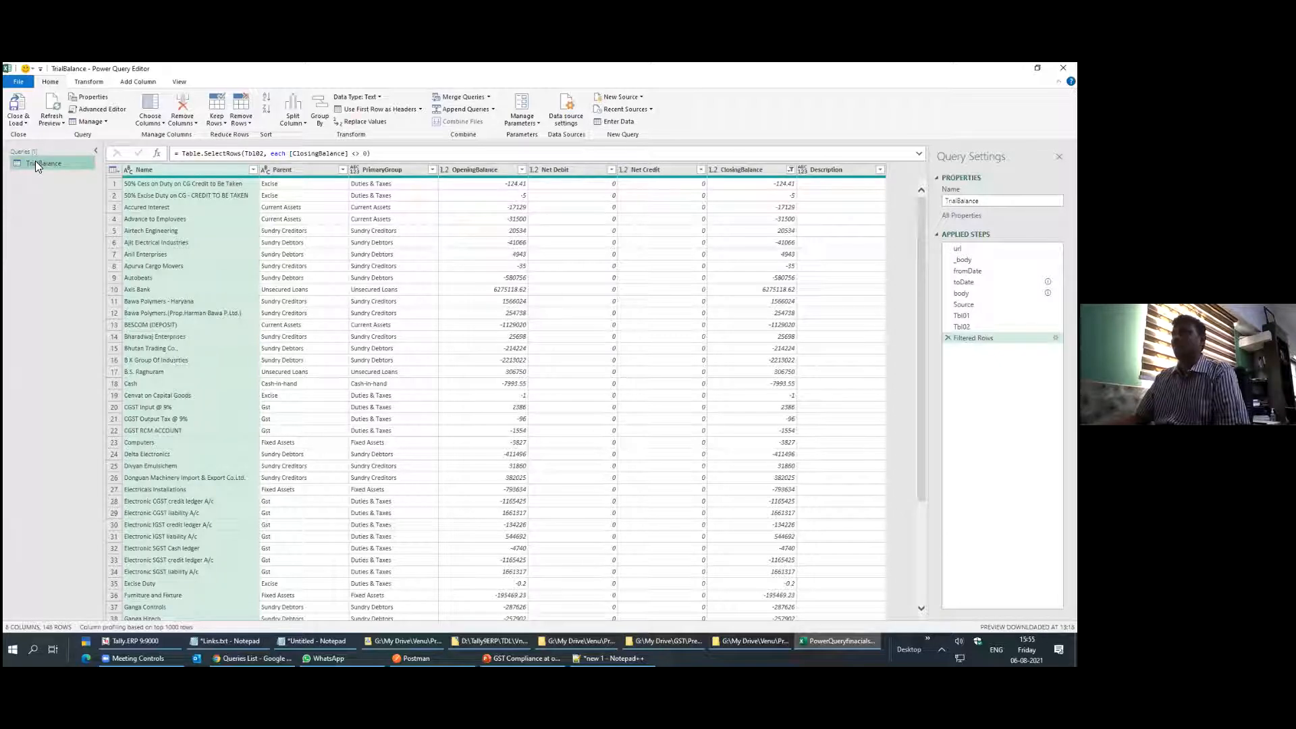
pyautogui.click(51, 104)
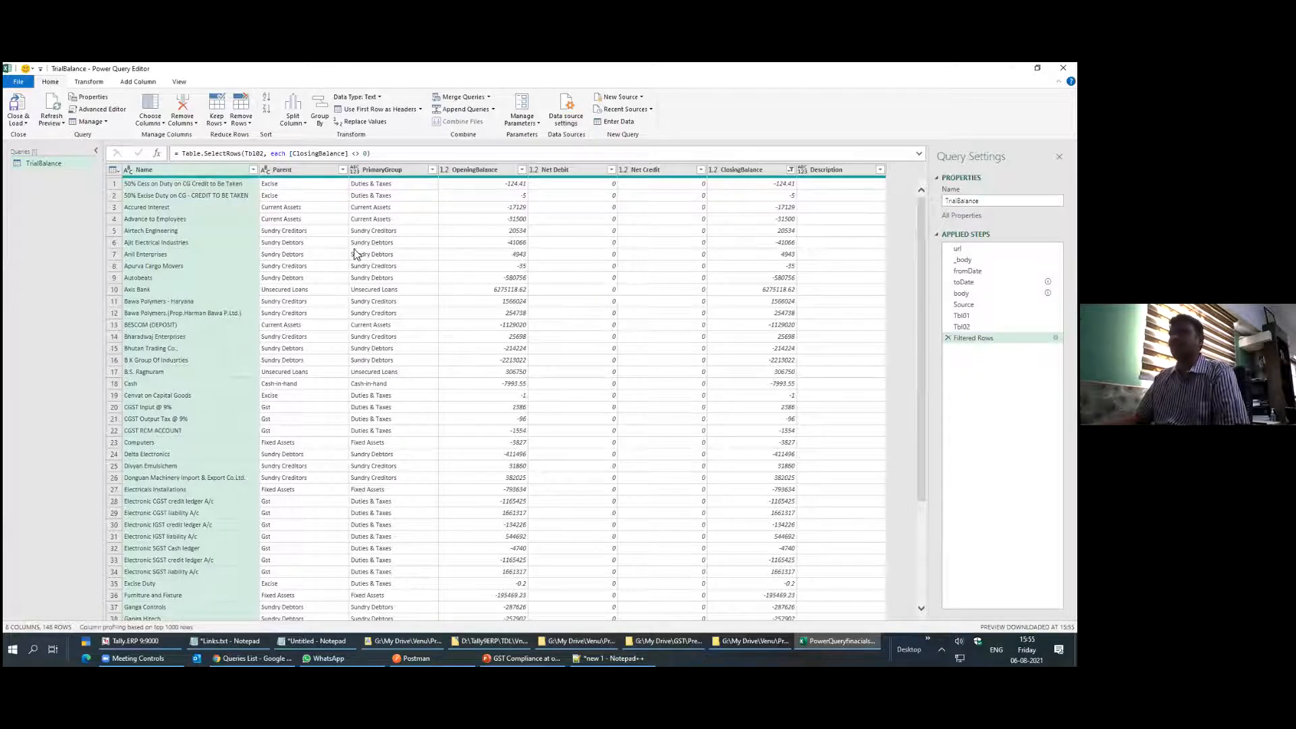
pyautogui.click(145, 244)
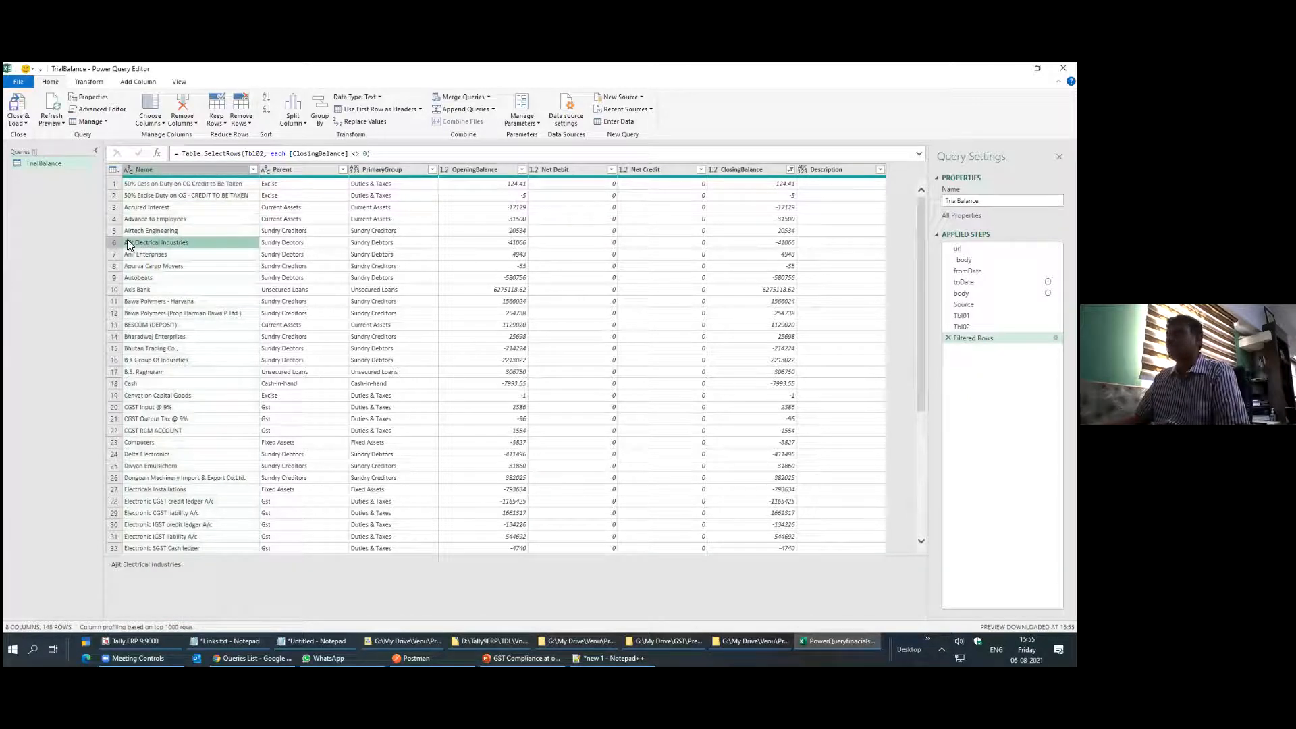
pyautogui.rightClick(153, 233)
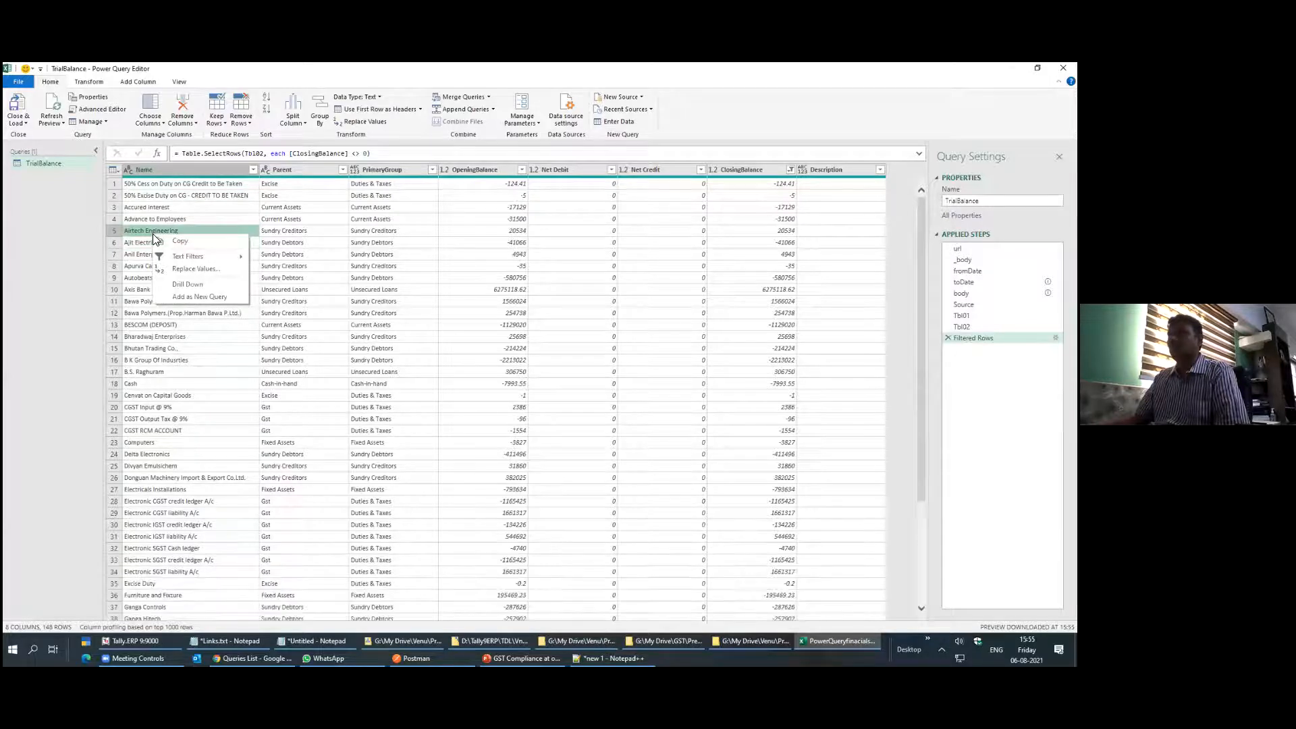
pyautogui.click(208, 286)
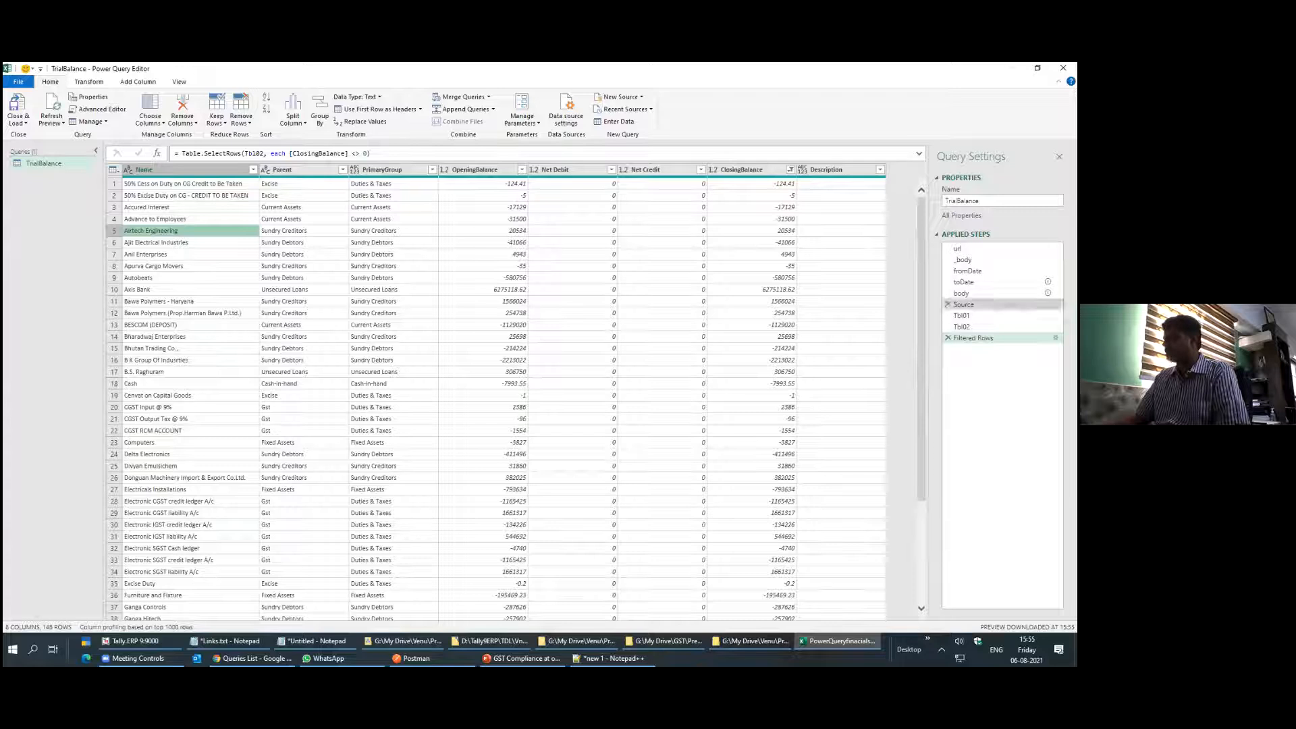
# Remove the Filtered Rows step from the TrialBalance query and load the unfiltered result back into the worksheet
pyautogui.click(973, 338)
pyautogui.press('Delete')
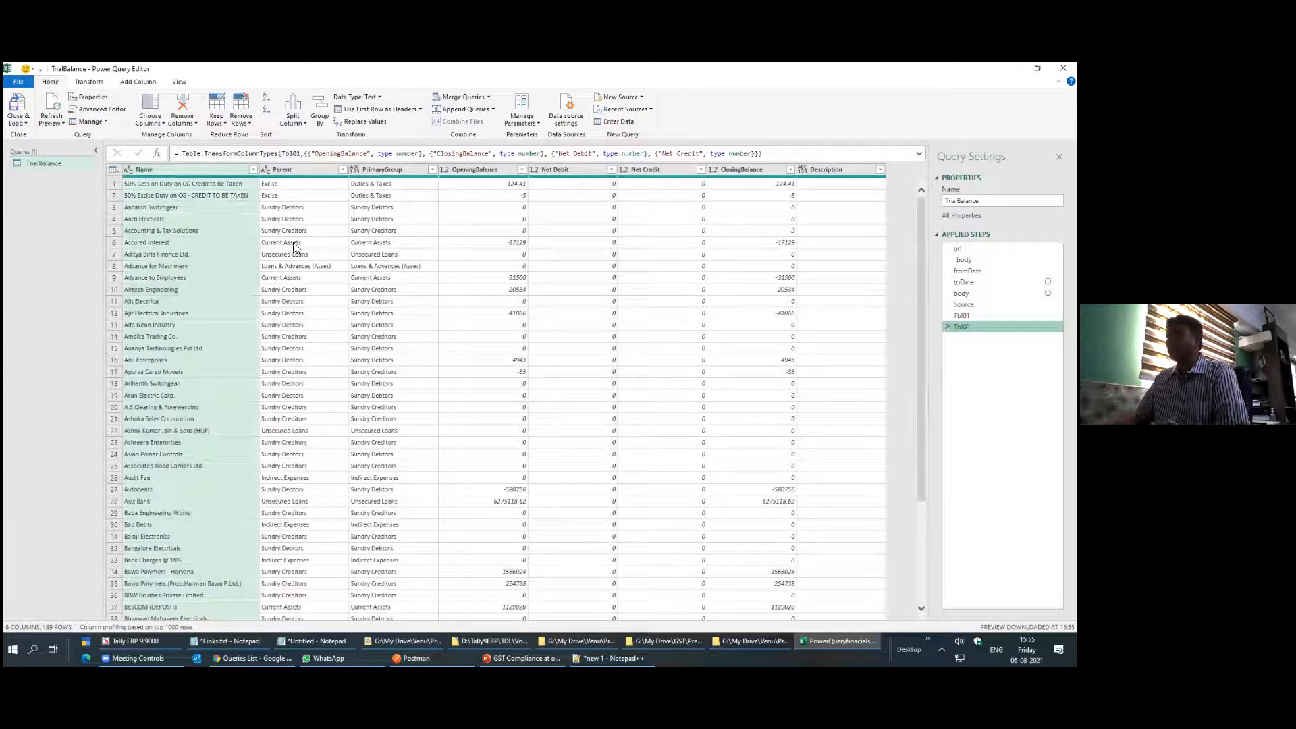
pyautogui.rightClick(284, 232)
pyautogui.click(62, 162)
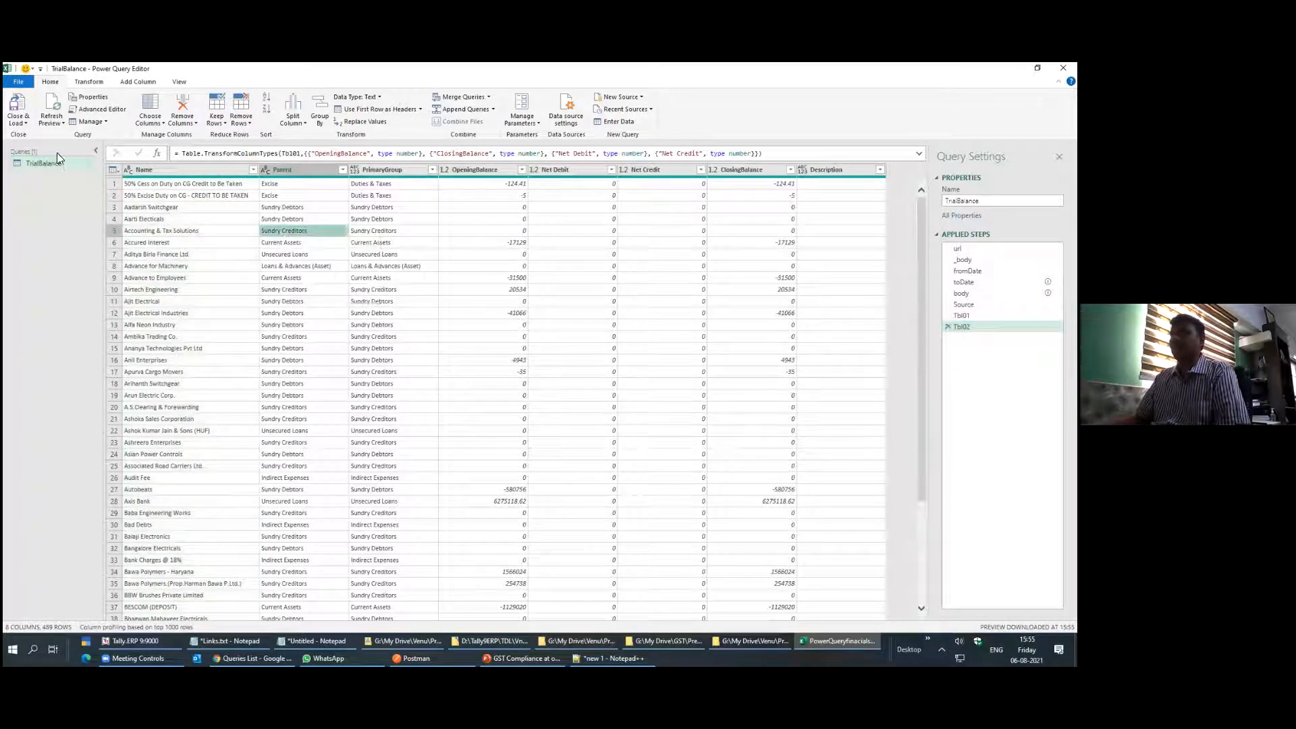
pyautogui.click(51, 101)
pyautogui.click(29, 117)
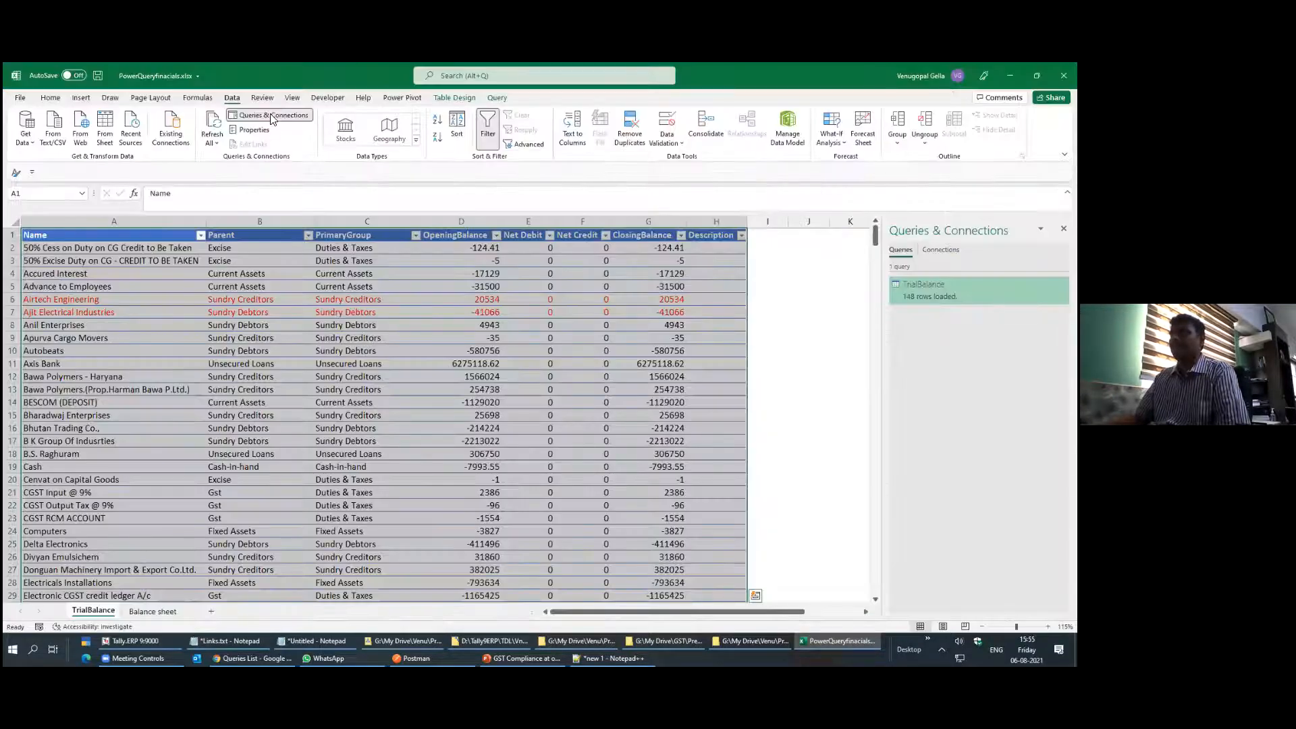
pyautogui.click(802, 374)
pyautogui.rightClick(347, 354)
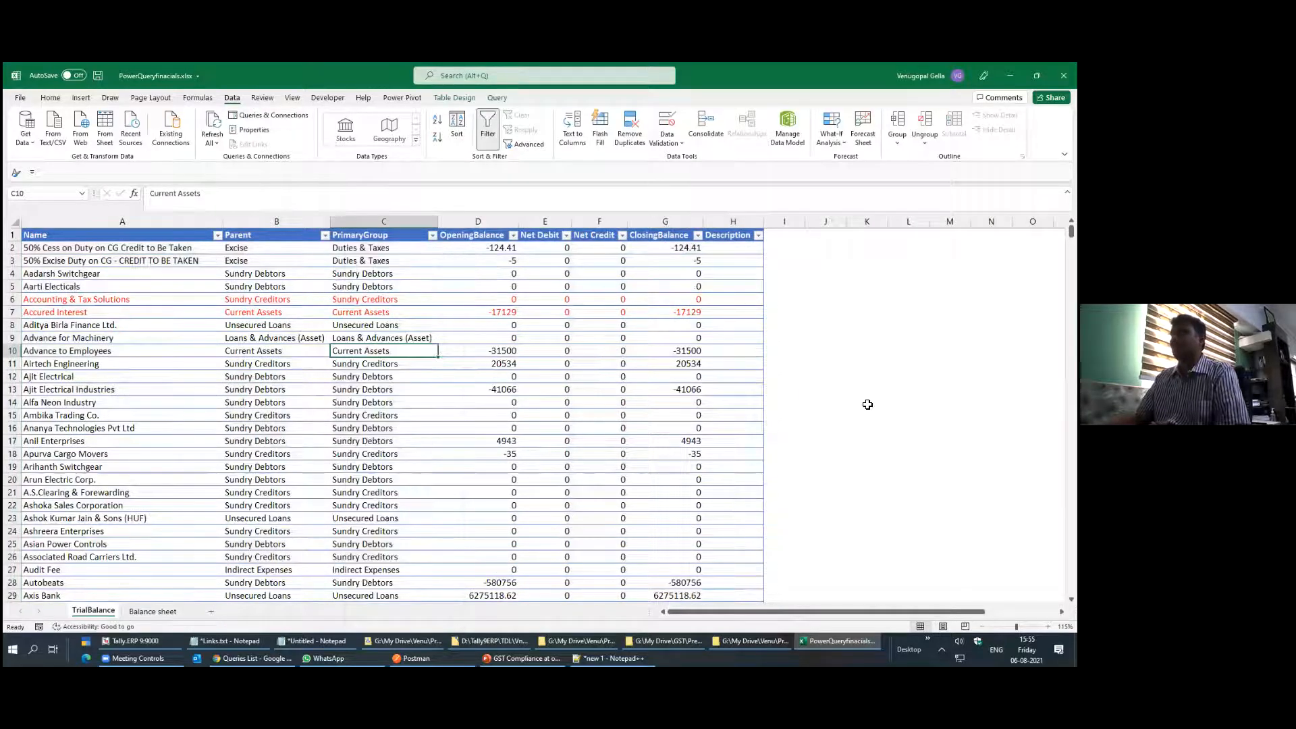
# Review the Airtech Engineering row and the opening and closing balances of the other ledgers in the reloaded trial balance table
pyautogui.click(867, 377)
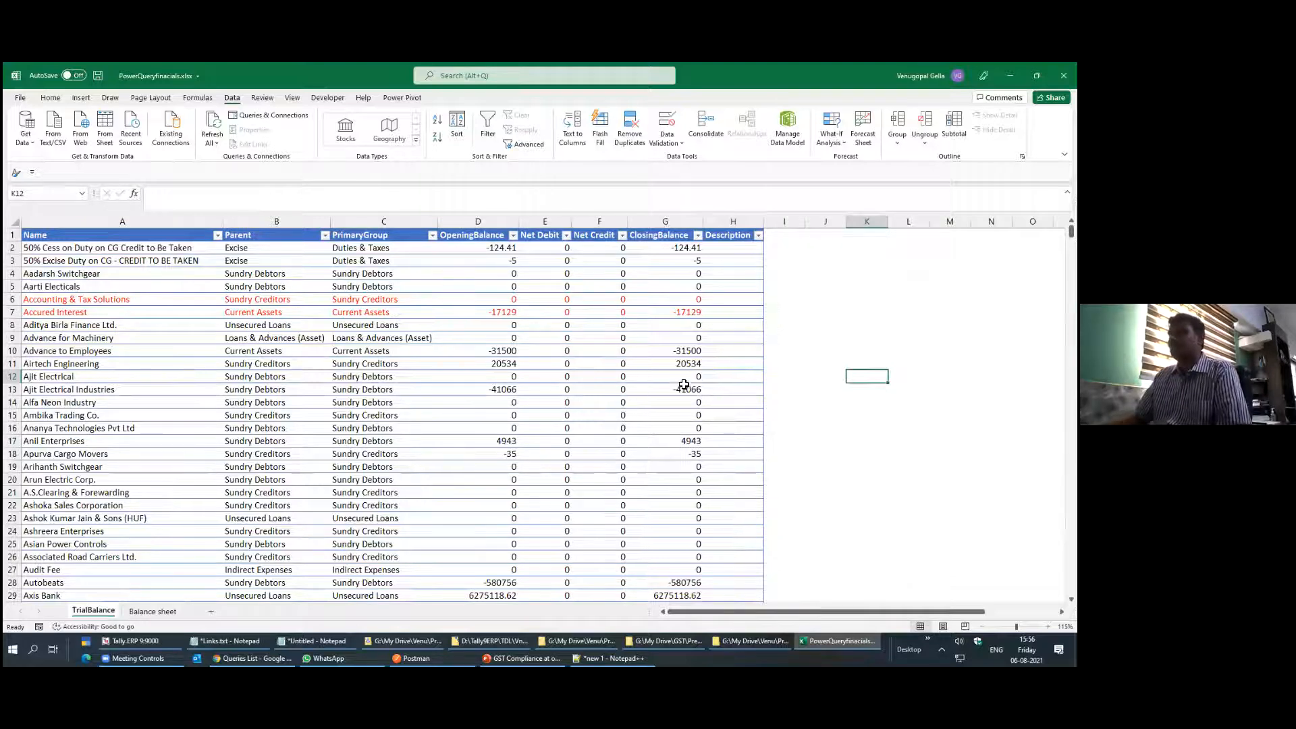
pyautogui.moveTo(707, 368); pyautogui.dragTo(105, 365)
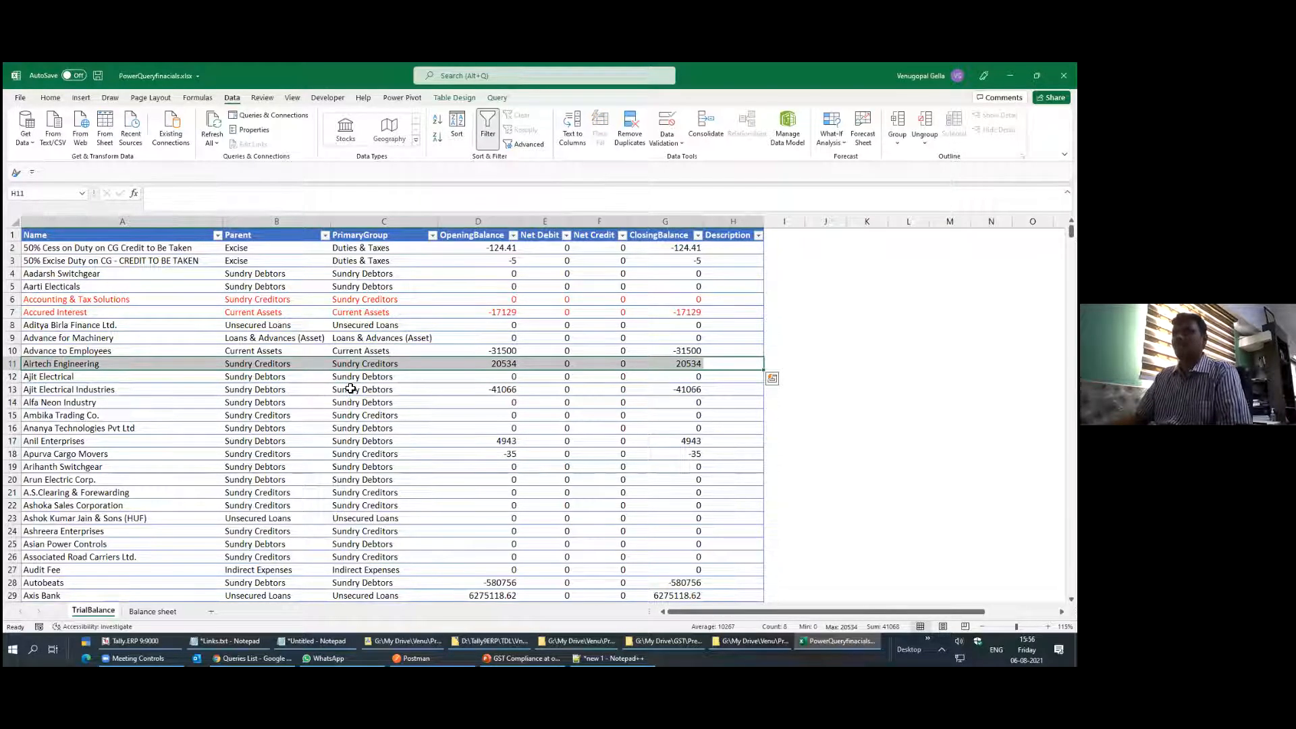
pyautogui.scroll(-10, 354, 389)
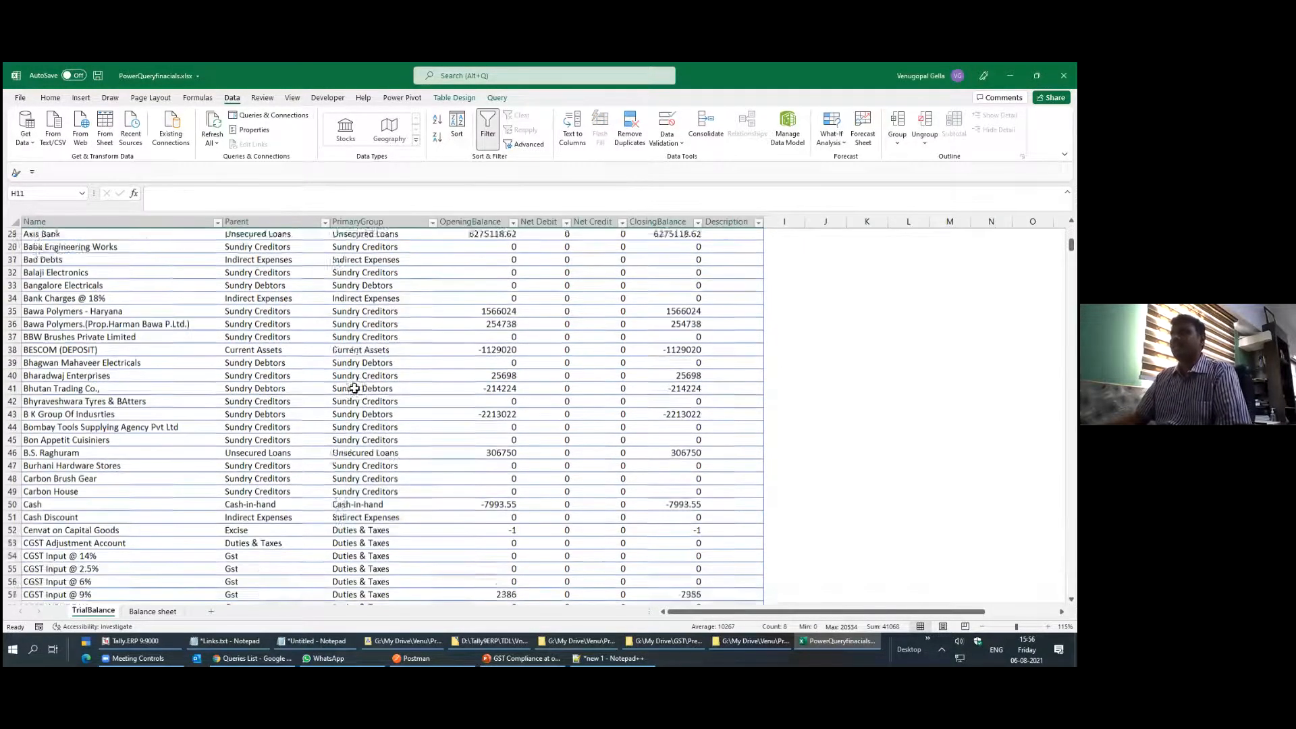
pyautogui.scroll(-6, 366, 380)
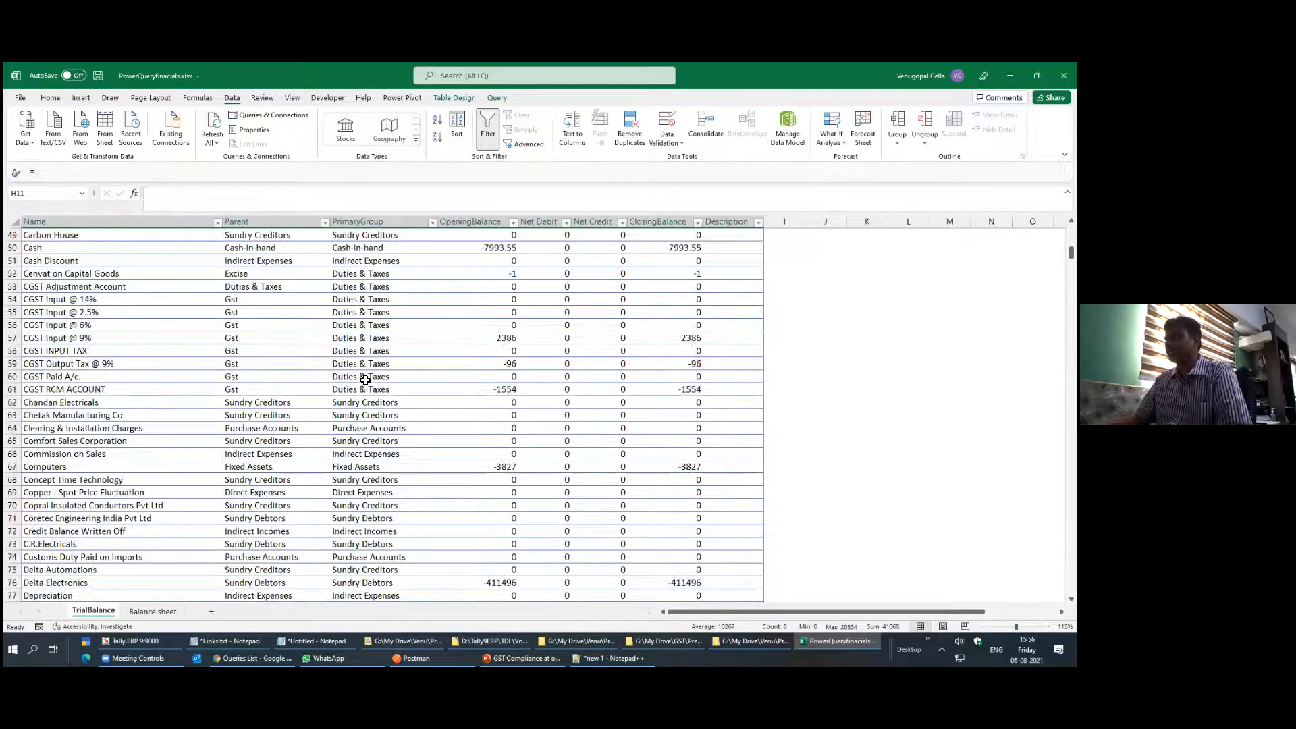
pyautogui.click(685, 467)
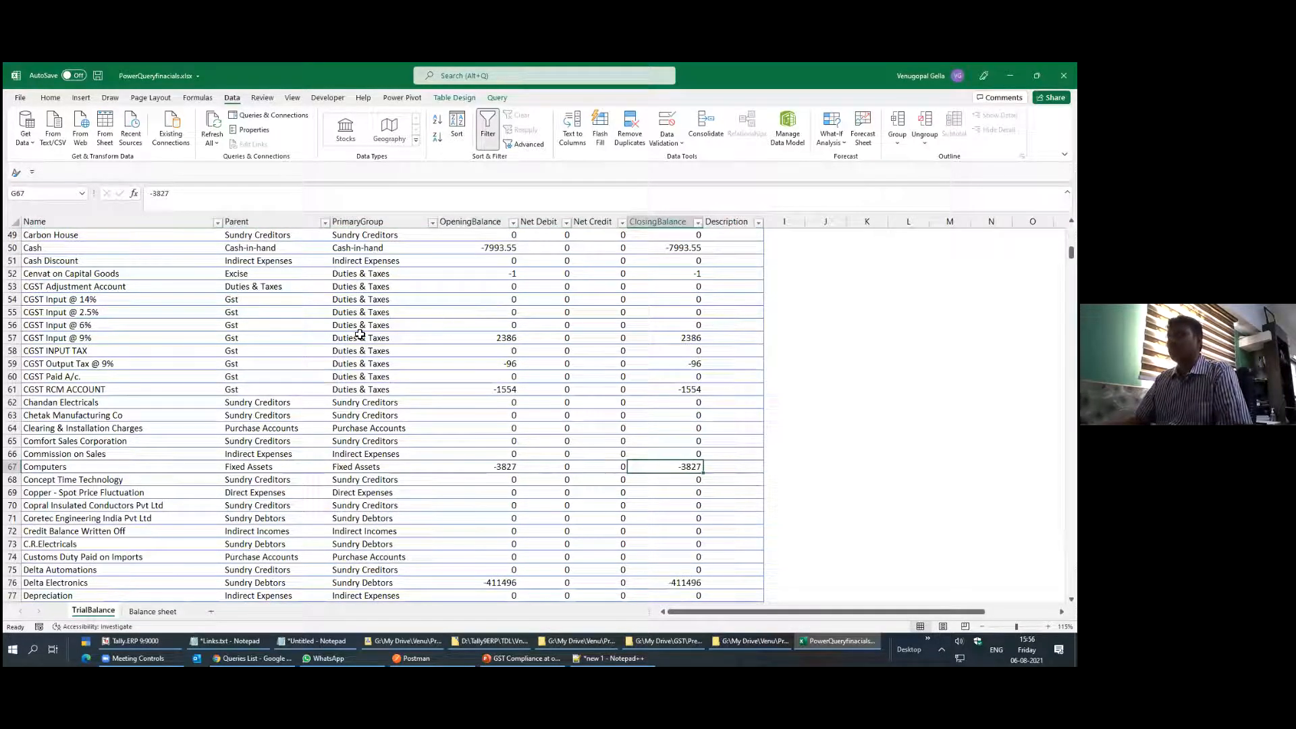
pyautogui.rightClick(206, 274)
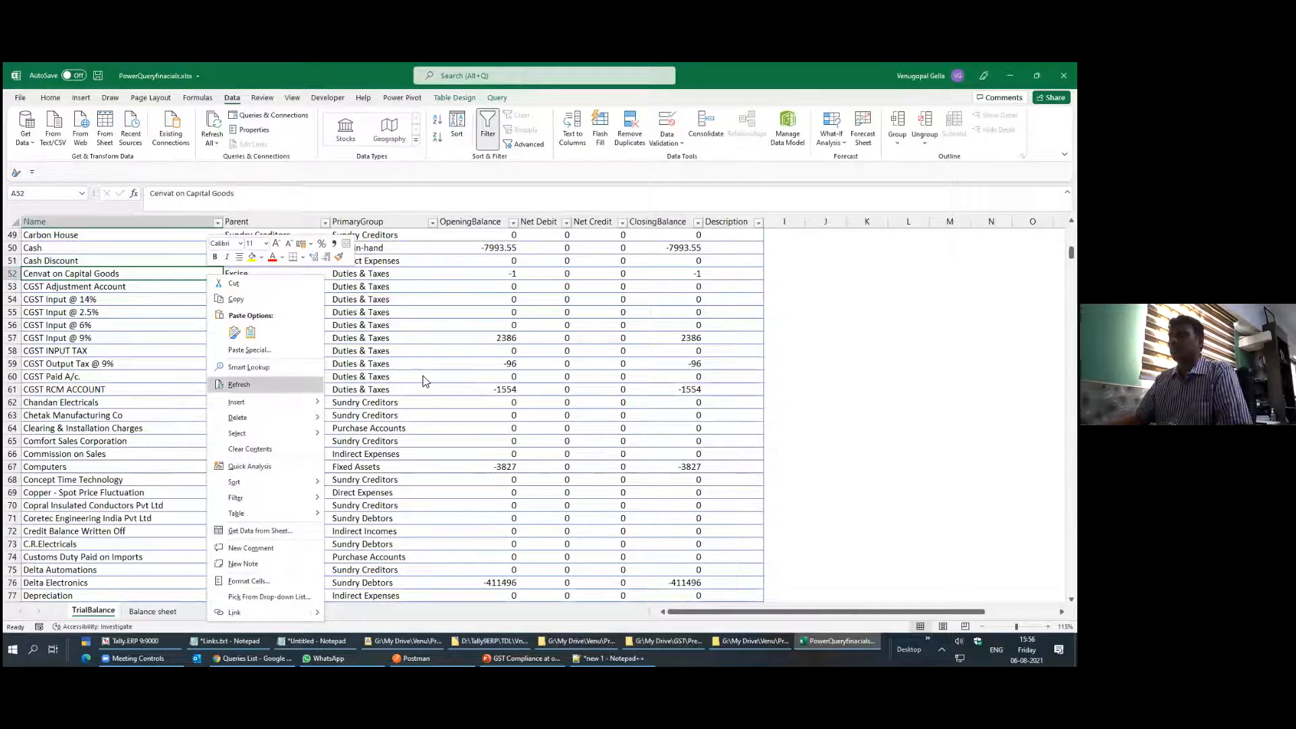
pyautogui.press('Escape')
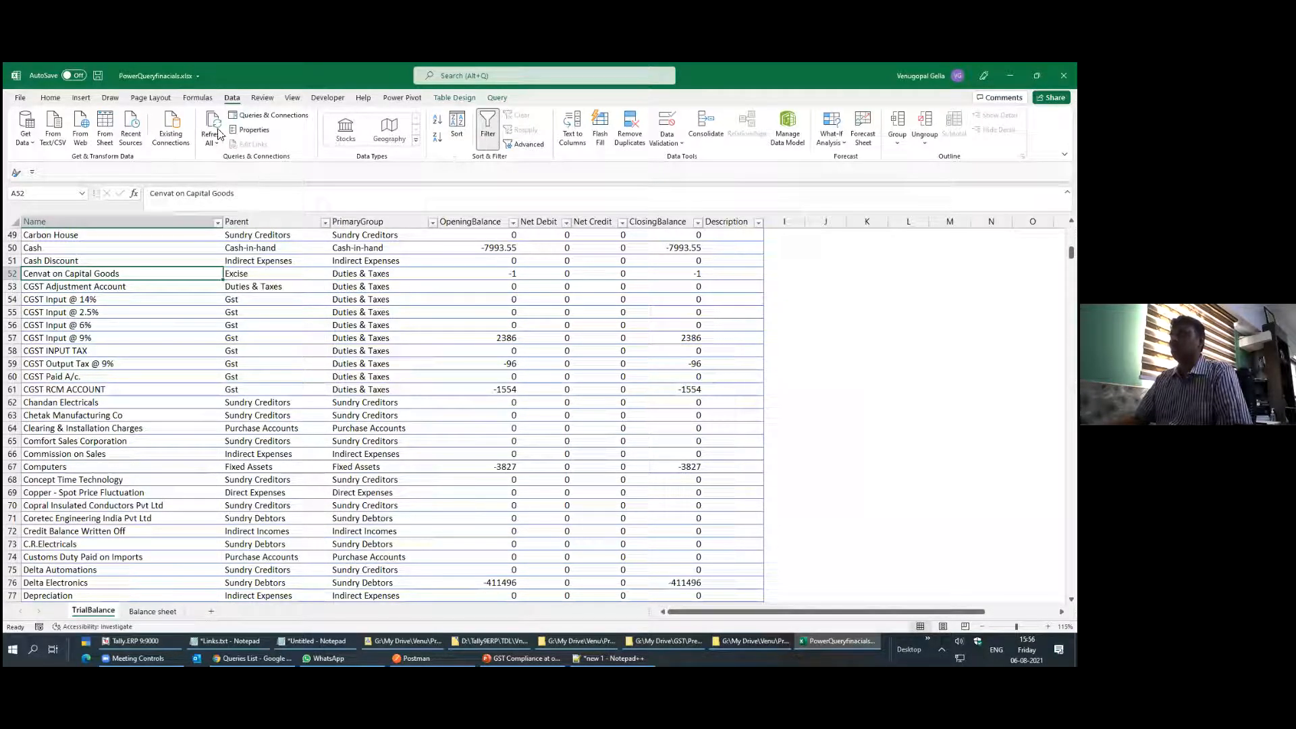
pyautogui.click(478, 326)
pyautogui.scroll(8, 802, 341)
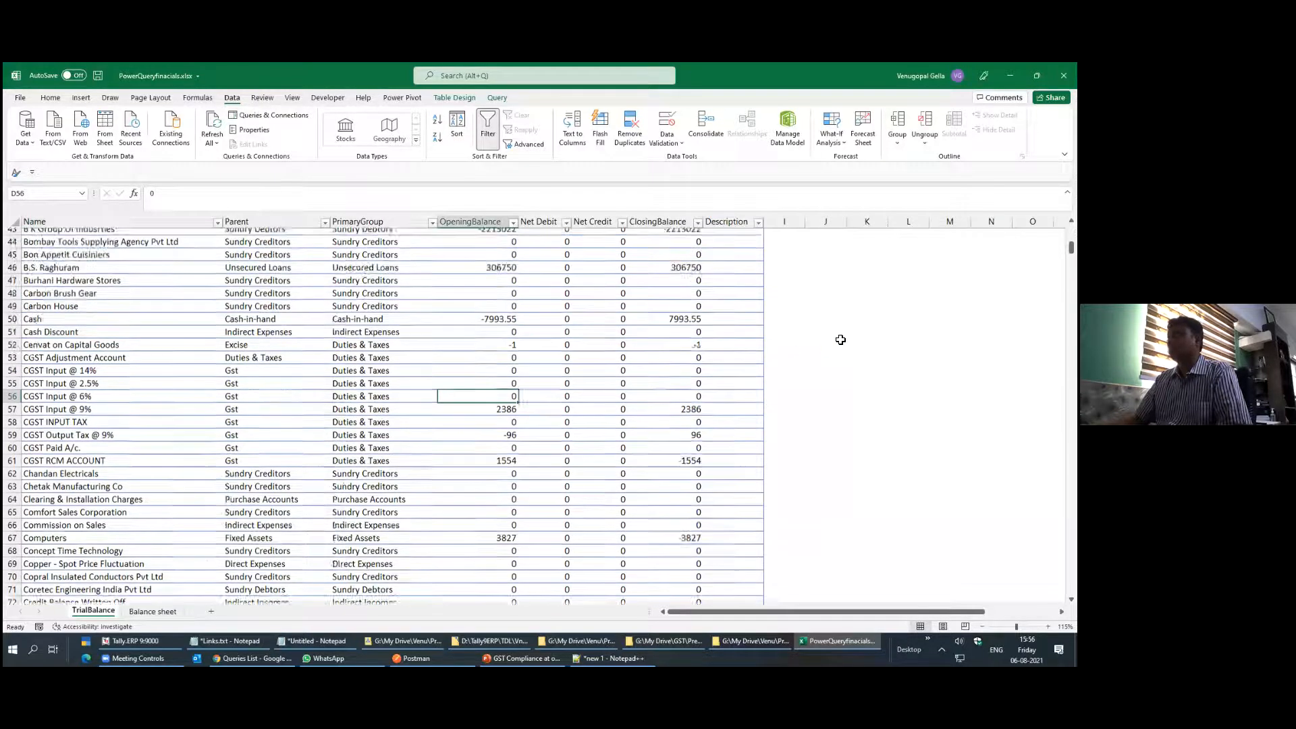
pyautogui.scroll(8, 802, 334)
# Reopen the TrialBalance query in the Power Query Editor and look through the ClosingBalance filter values without applying a filter
pyautogui.click(497, 97)
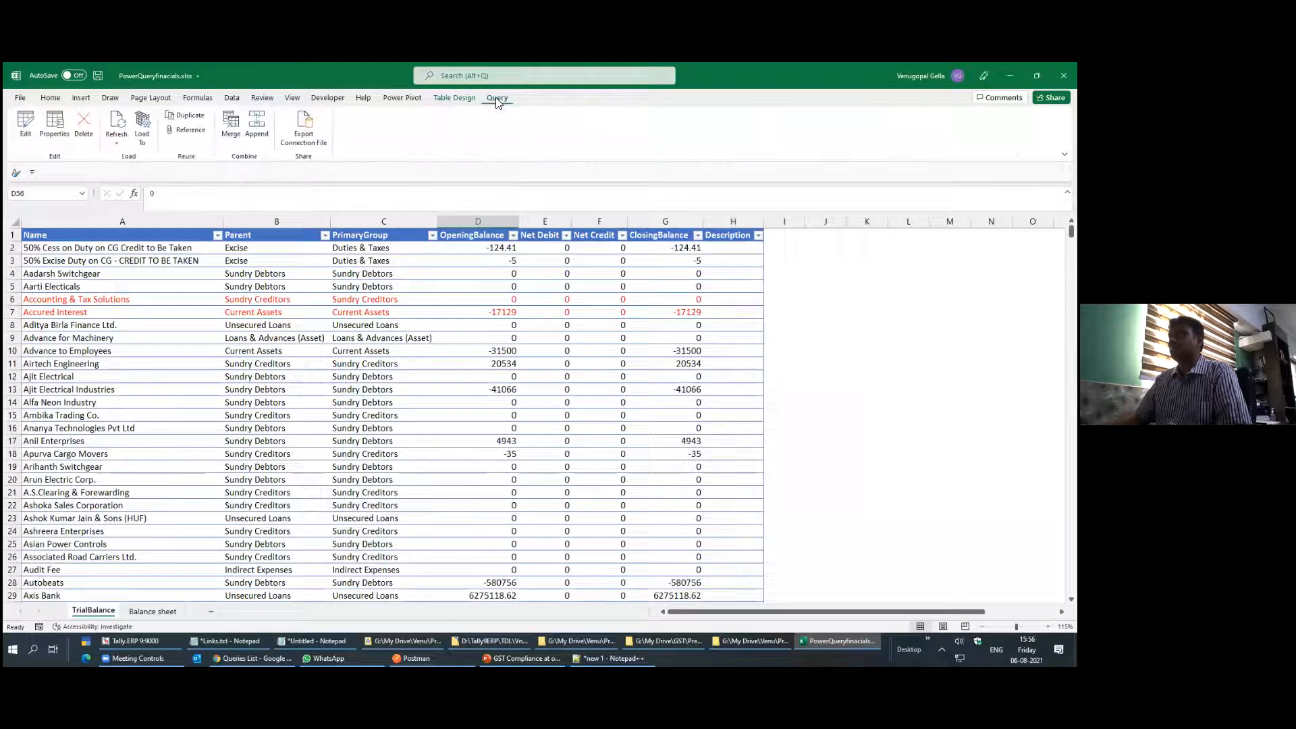
pyautogui.click(26, 124)
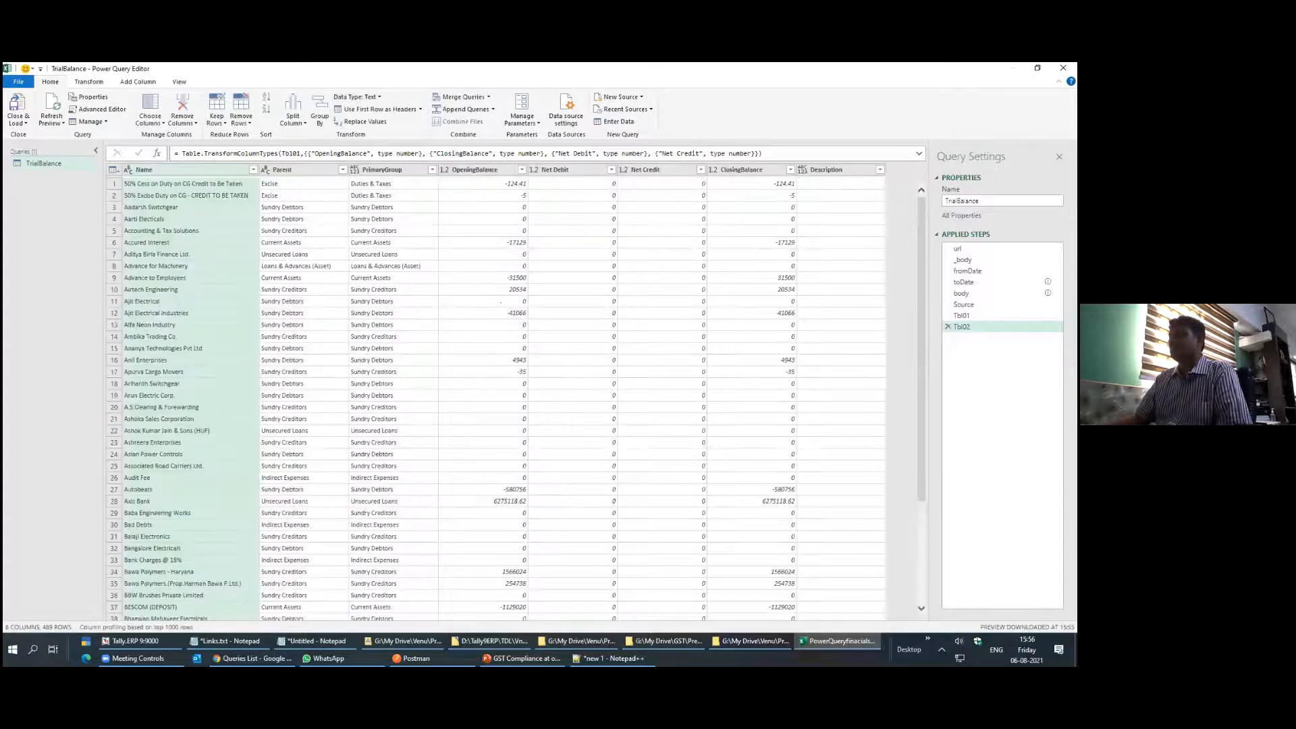
pyautogui.click(790, 169)
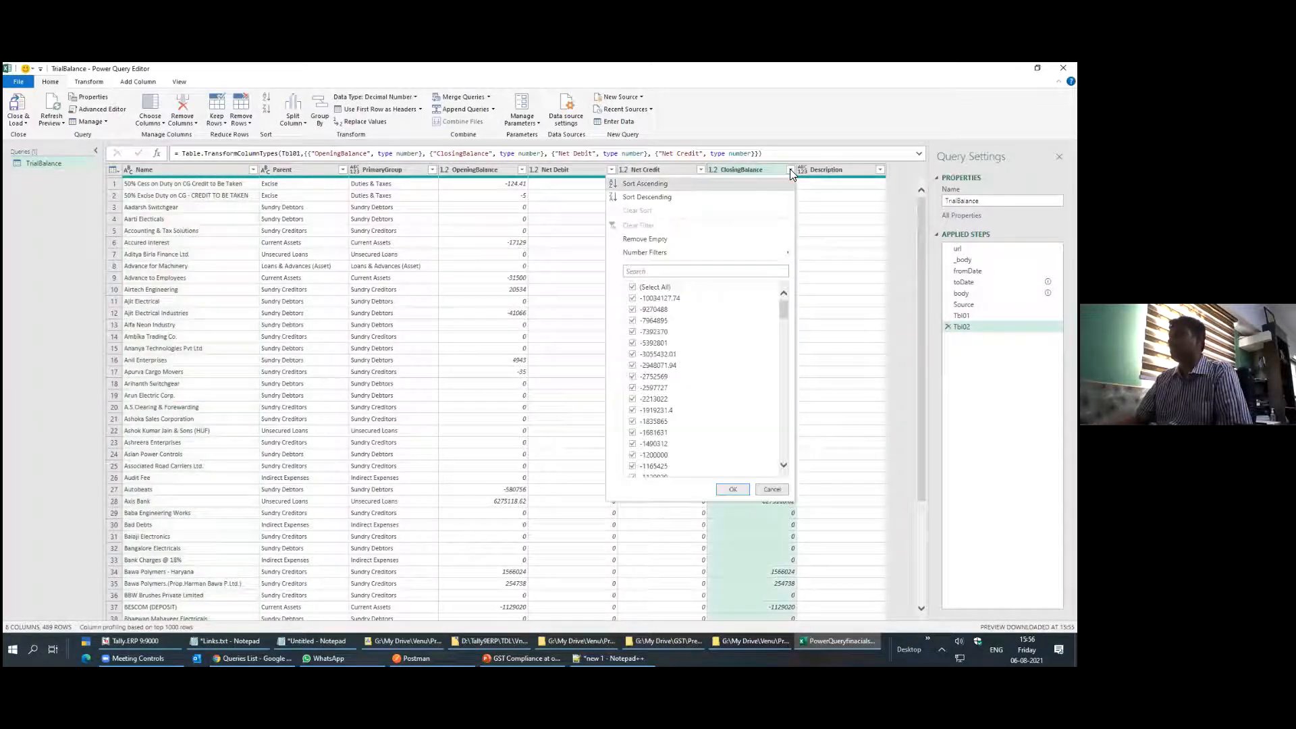
pyautogui.click(837, 304)
# Switch to Tally.ERP 9 and set the current period to 1-4-2020 to 31-3-2021
pyautogui.hotkey('alt', 'Tab')
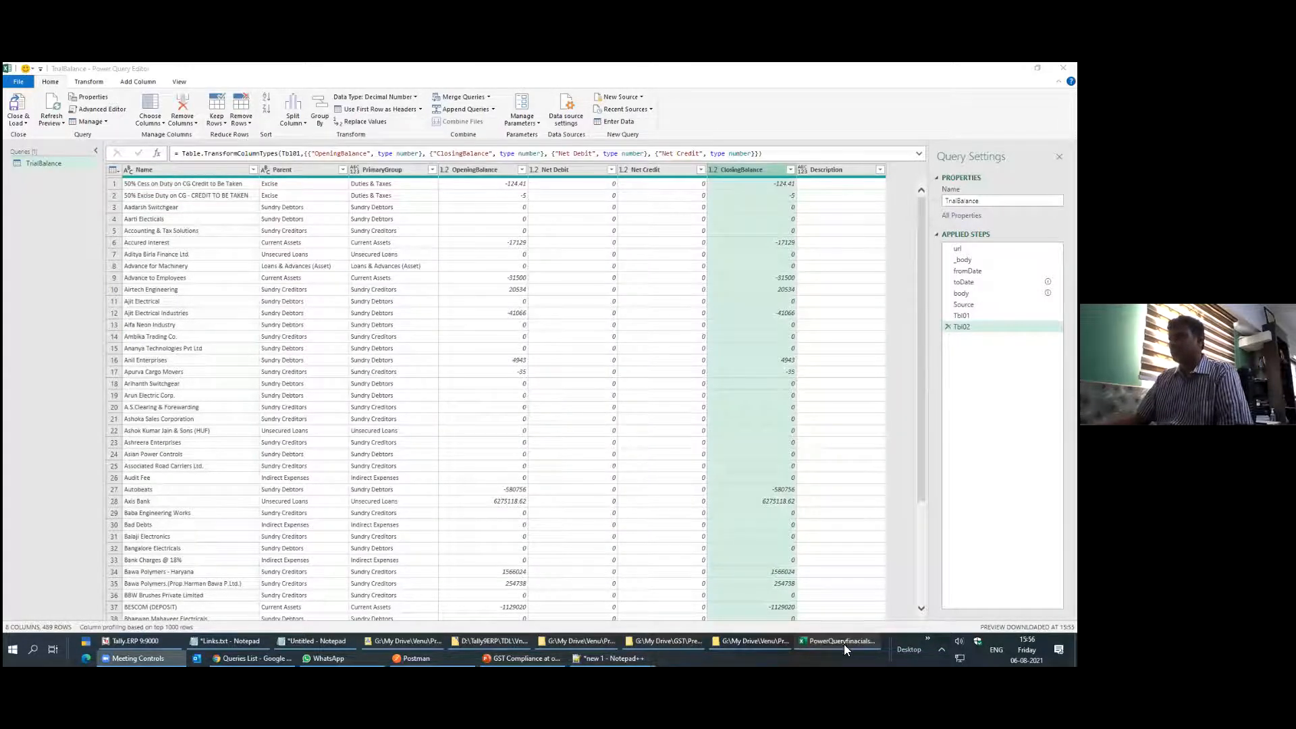
pyautogui.hotkey('alt', 'Tab')
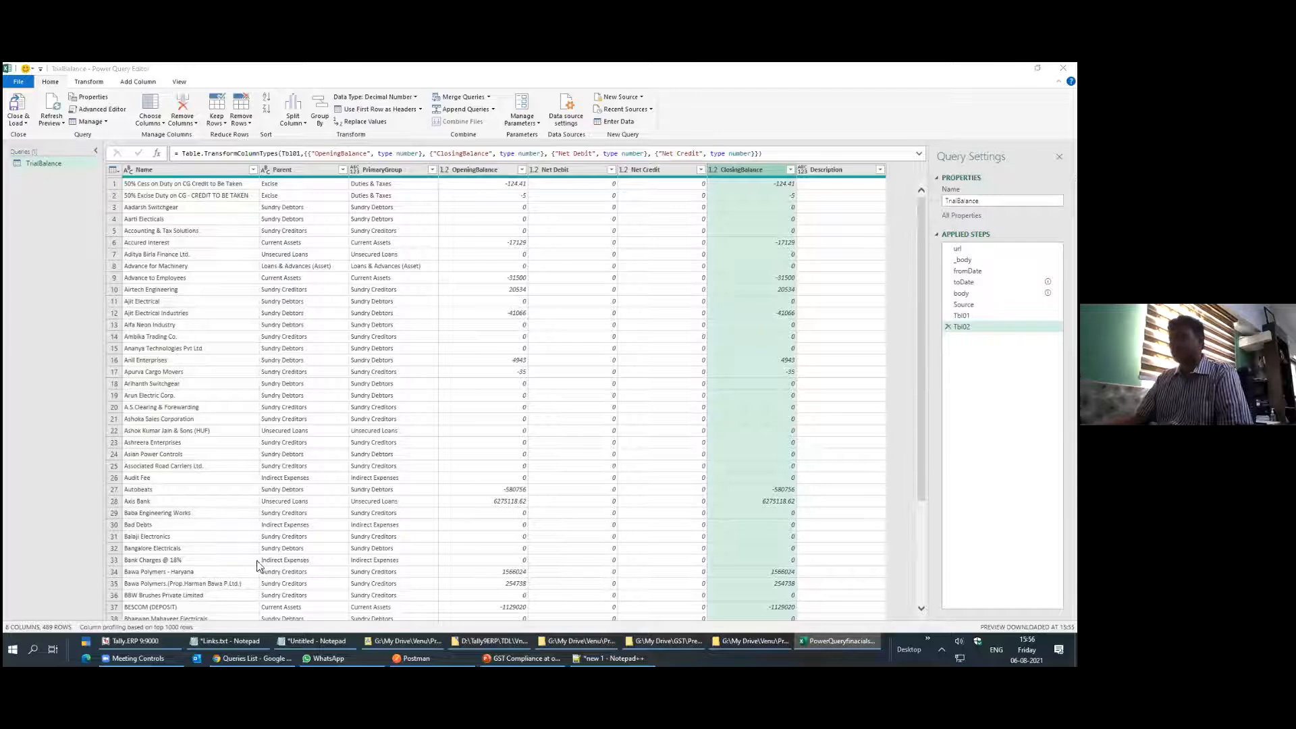
pyautogui.click(136, 641)
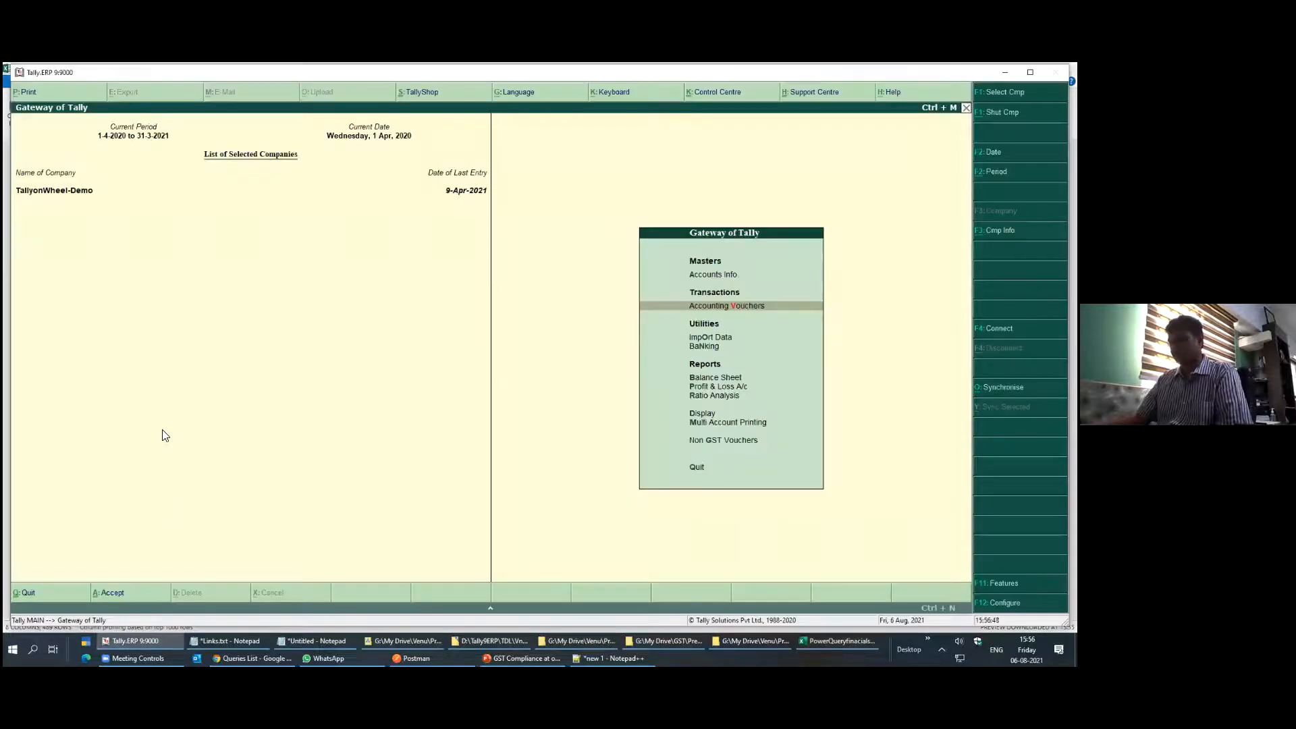
pyautogui.hotkey('alt', 'F2')
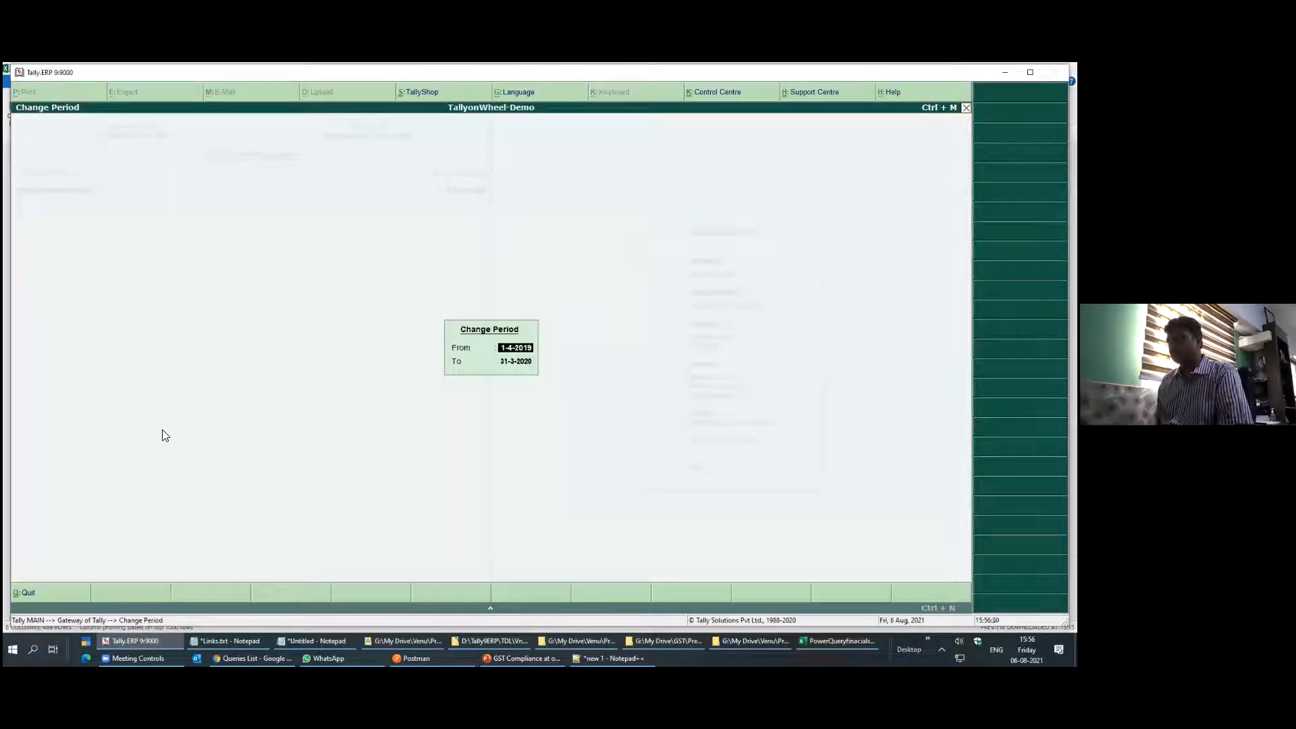
pyautogui.write('a20')
pyautogui.press('Return')
pyautogui.write('m21')
pyautogui.press('Return')
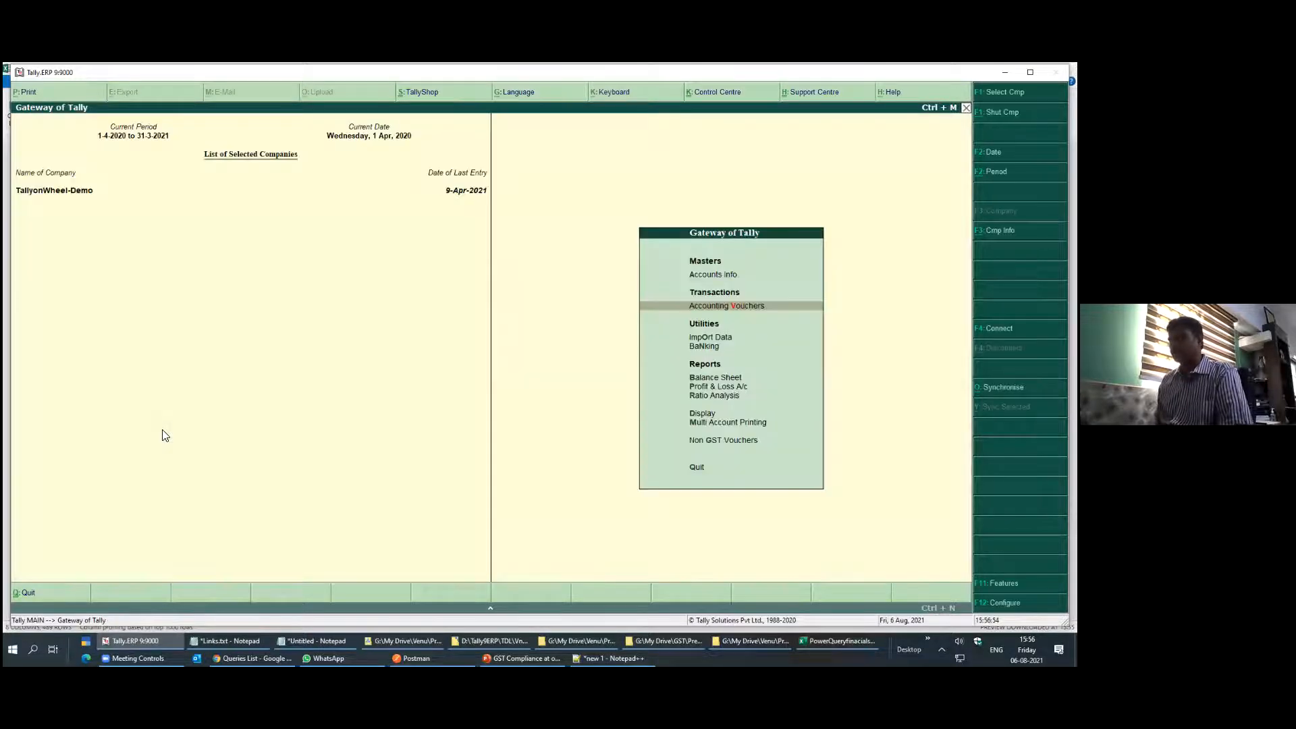
# View the Statistics report of voucher and account types, and go back to the Statements of Accounts menu
pyautogui.press('d')
pyautogui.press('s')
pyautogui.press('s')
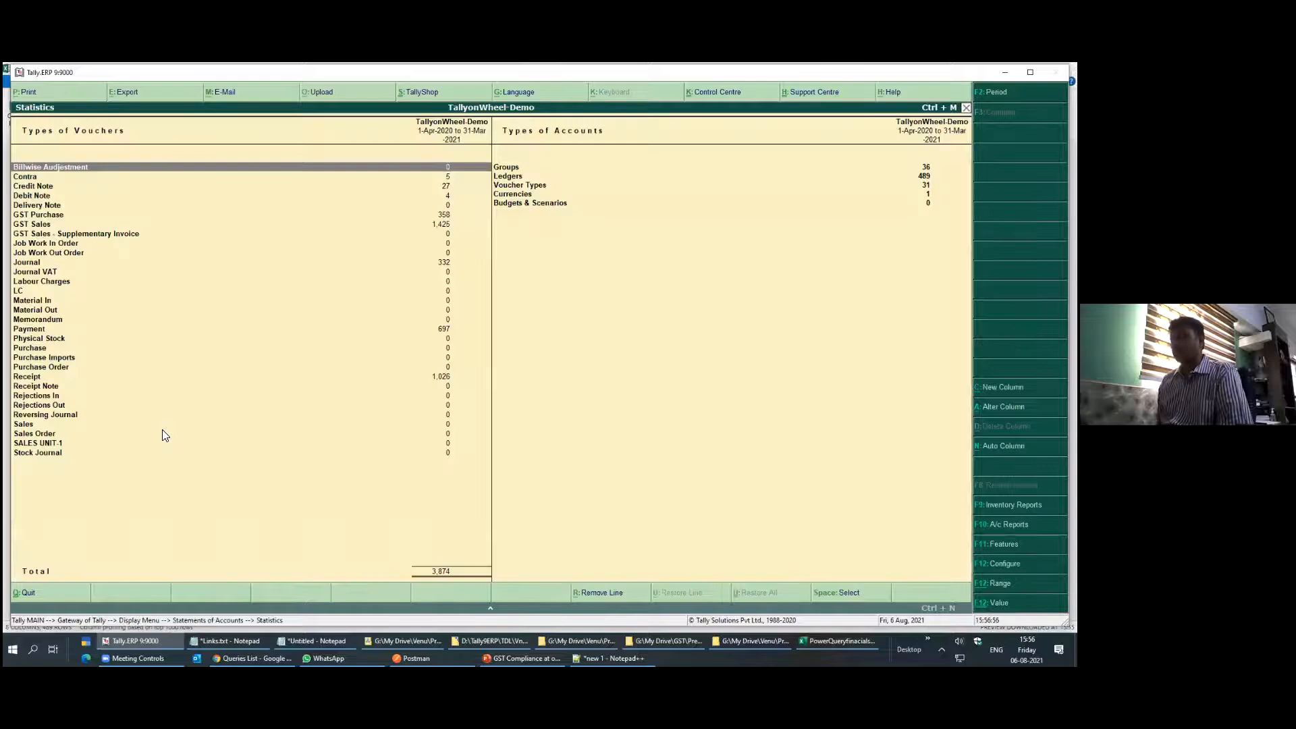
pyautogui.press('Down')
pyautogui.press('Down')
pyautogui.press('Escape')
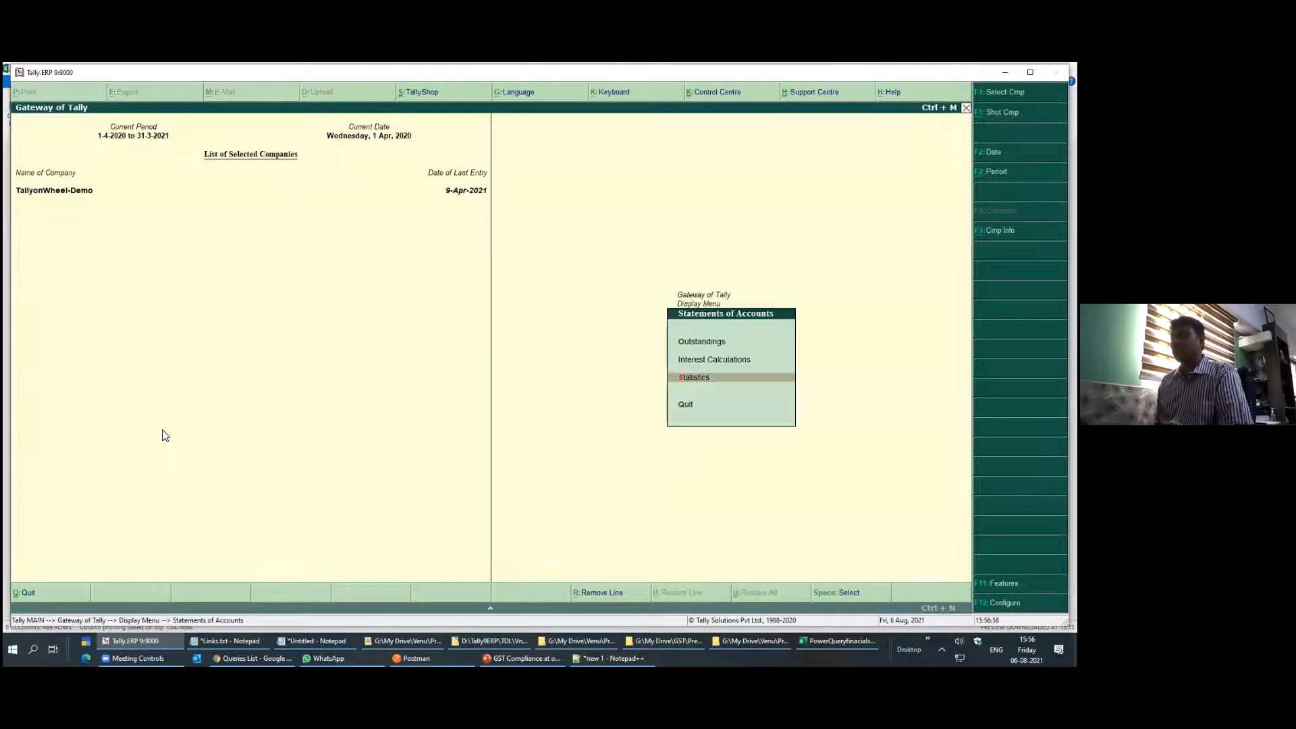
# Switch back to the Power Query Editor, open the TrialBalance code in the Advanced Editor and inspect the fromDate year
pyautogui.hotkey('alt', 'Tab')
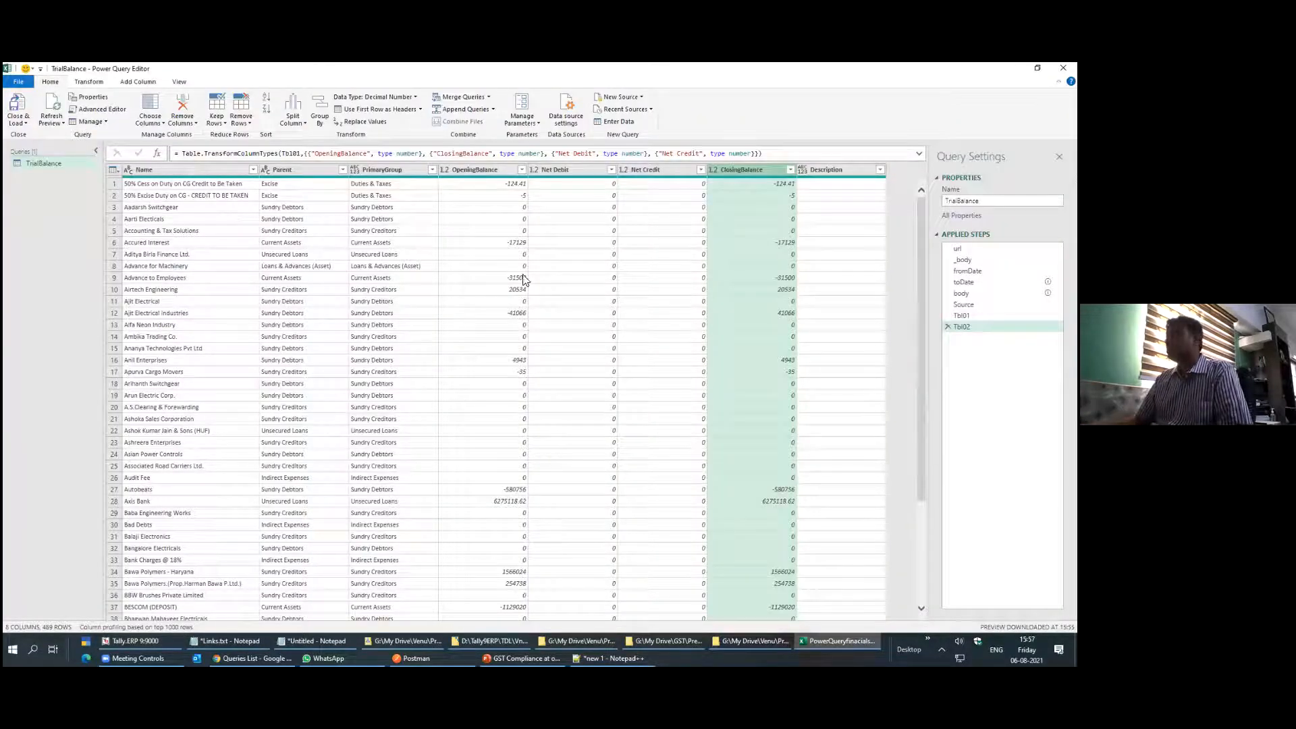
pyautogui.click(102, 113)
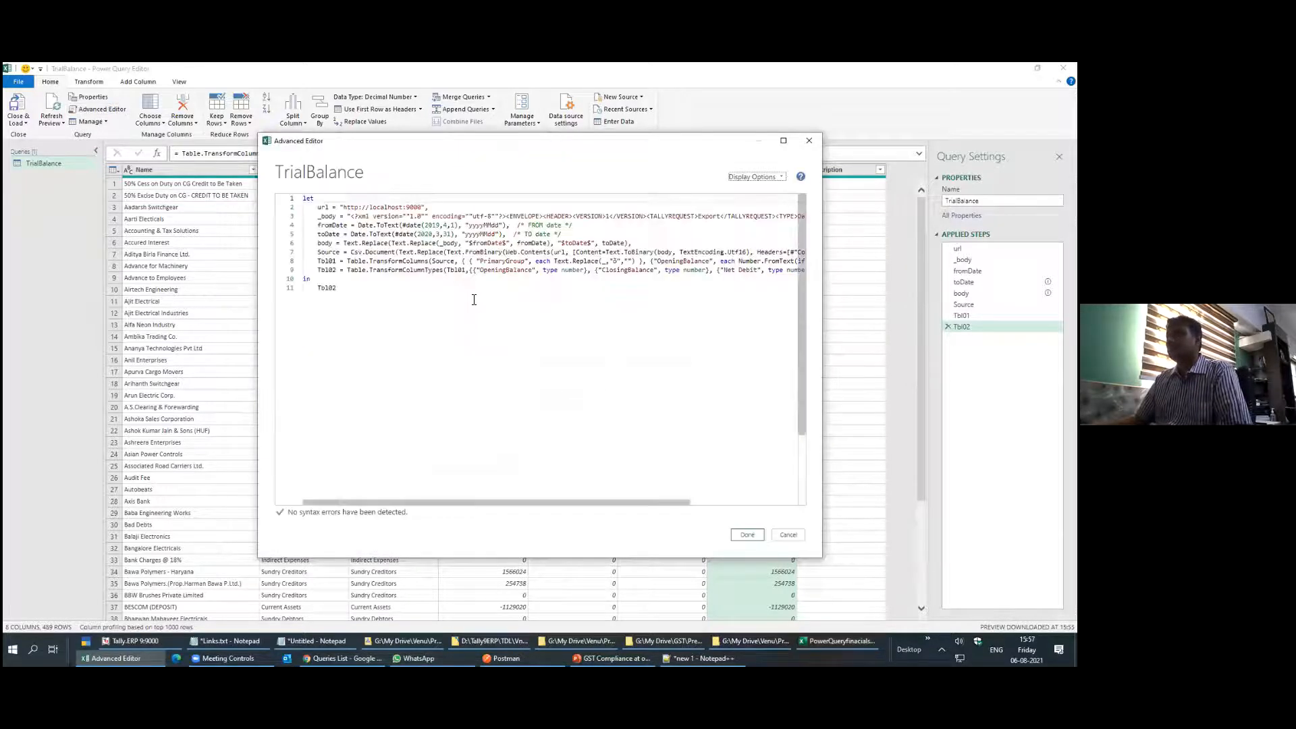
pyautogui.click(441, 224)
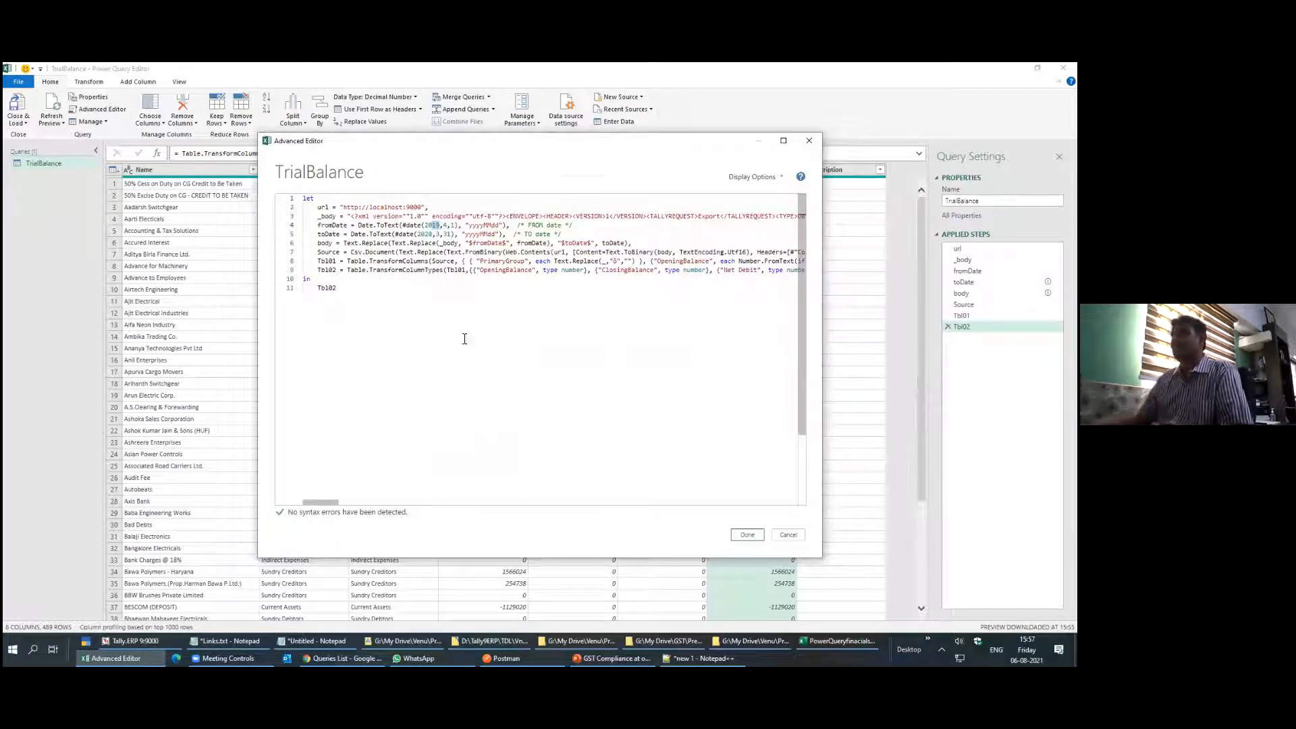
pyautogui.click(461, 317)
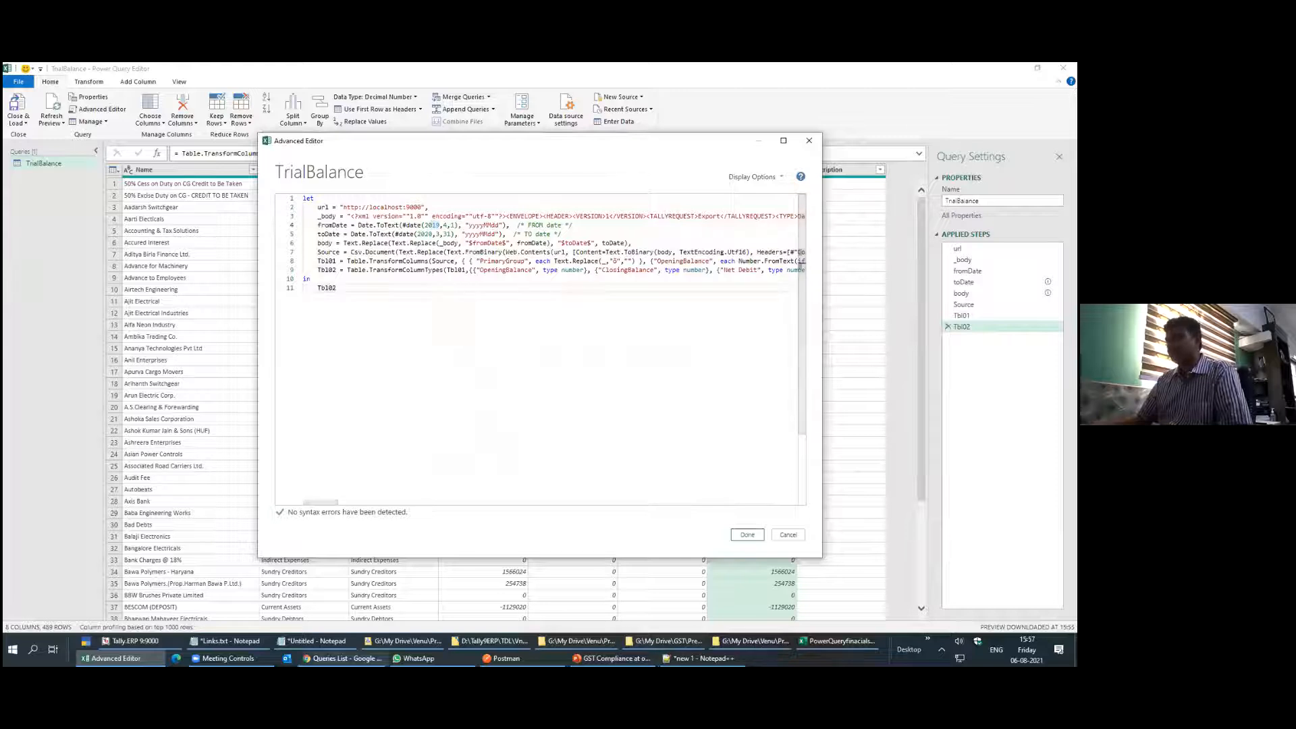
# Switch to the Queries List document in Google Docs, enlarge the page and highlight the fromDate and toDate lines of the Power Query code
pyautogui.hotkey('alt', 'Tab')
pyautogui.scroll(-10, 519, 427)
pyautogui.scroll(10, 519, 426)
pyautogui.scroll(-8, 520, 427)
pyautogui.click(507, 434)
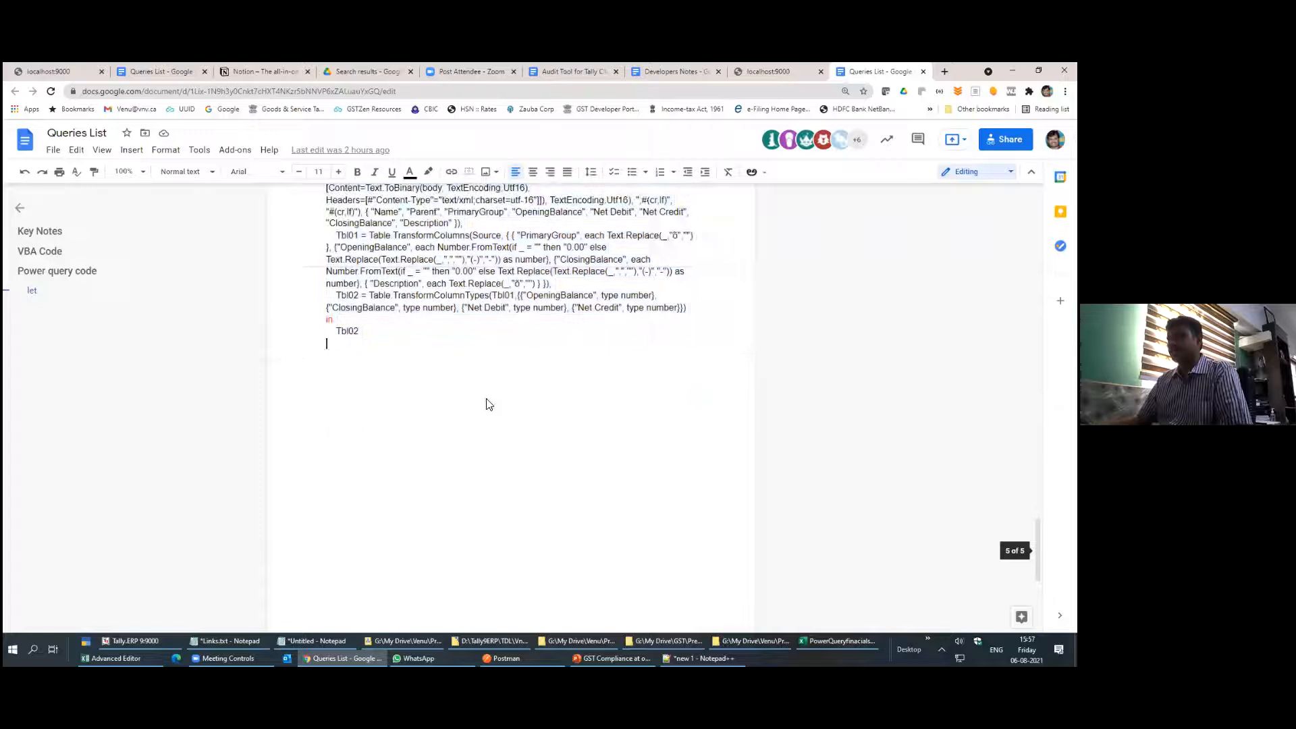
pyautogui.hotkey('ctrl', '+')
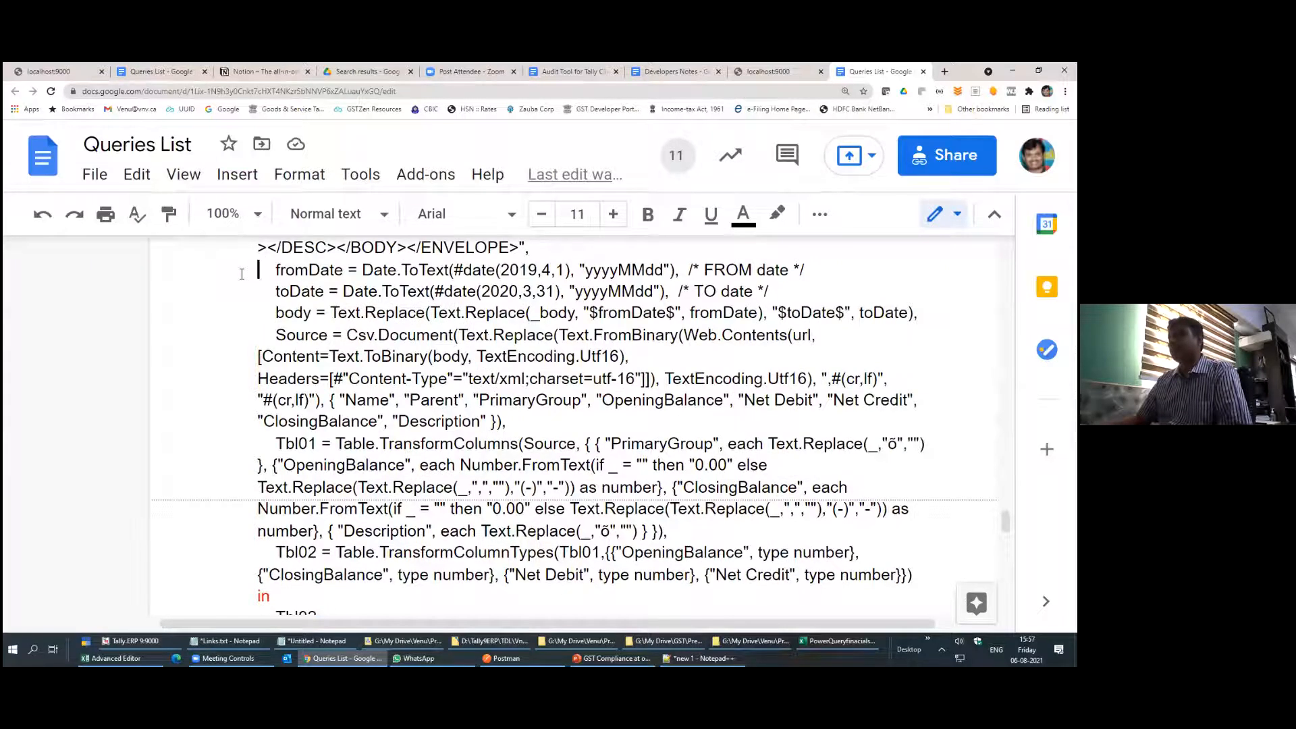
pyautogui.moveTo(260, 269); pyautogui.dragTo(233, 323)
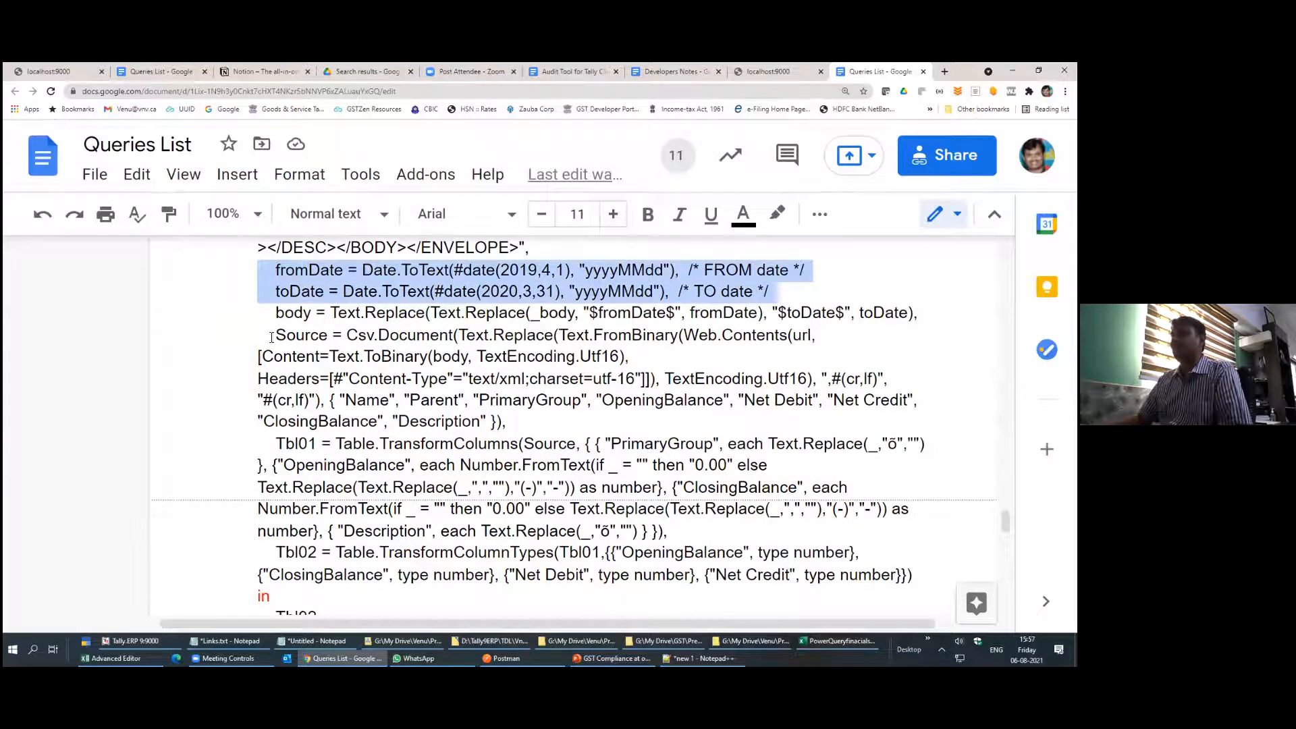
# Return to the Advanced Editor, set fromDate to #date(2020,4,1) and toDate to #date(2021,3,31), and apply the edited query
pyautogui.hotkey('alt', 'Tab')
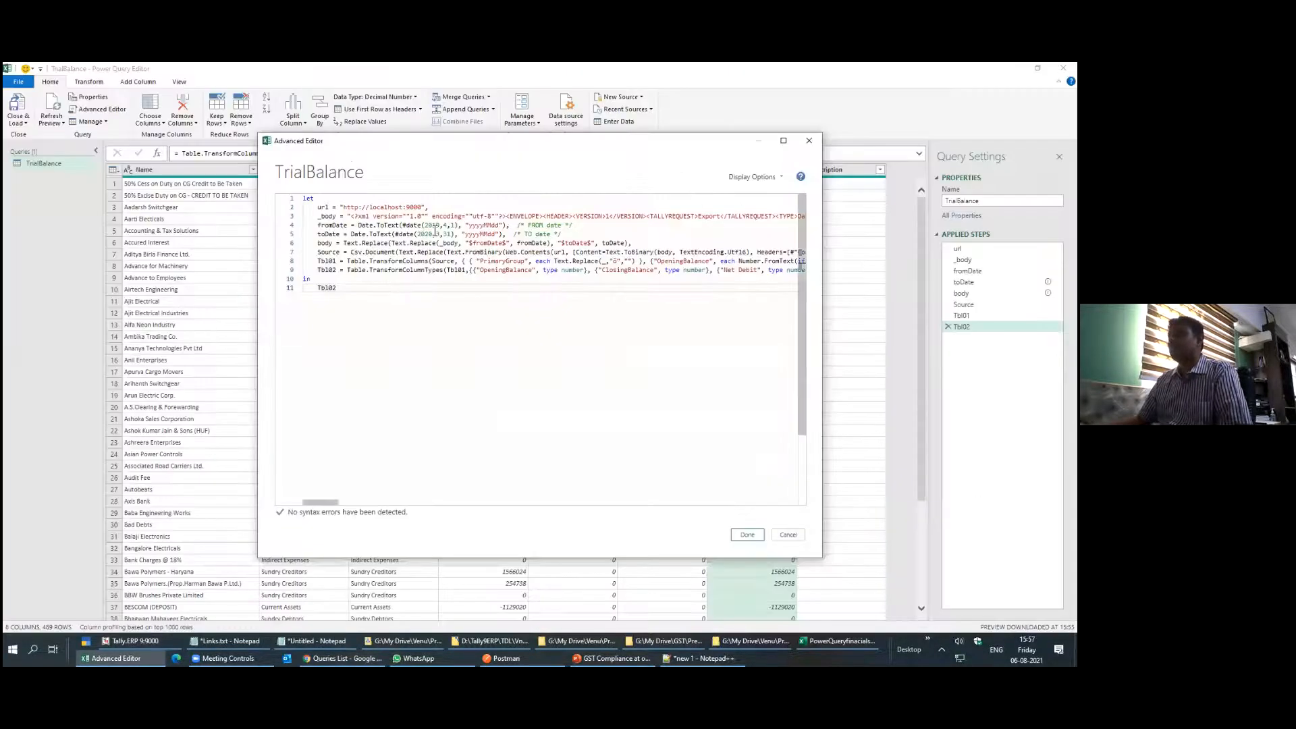
pyautogui.hotkey('shift', 'Left')
pyautogui.press('Down')
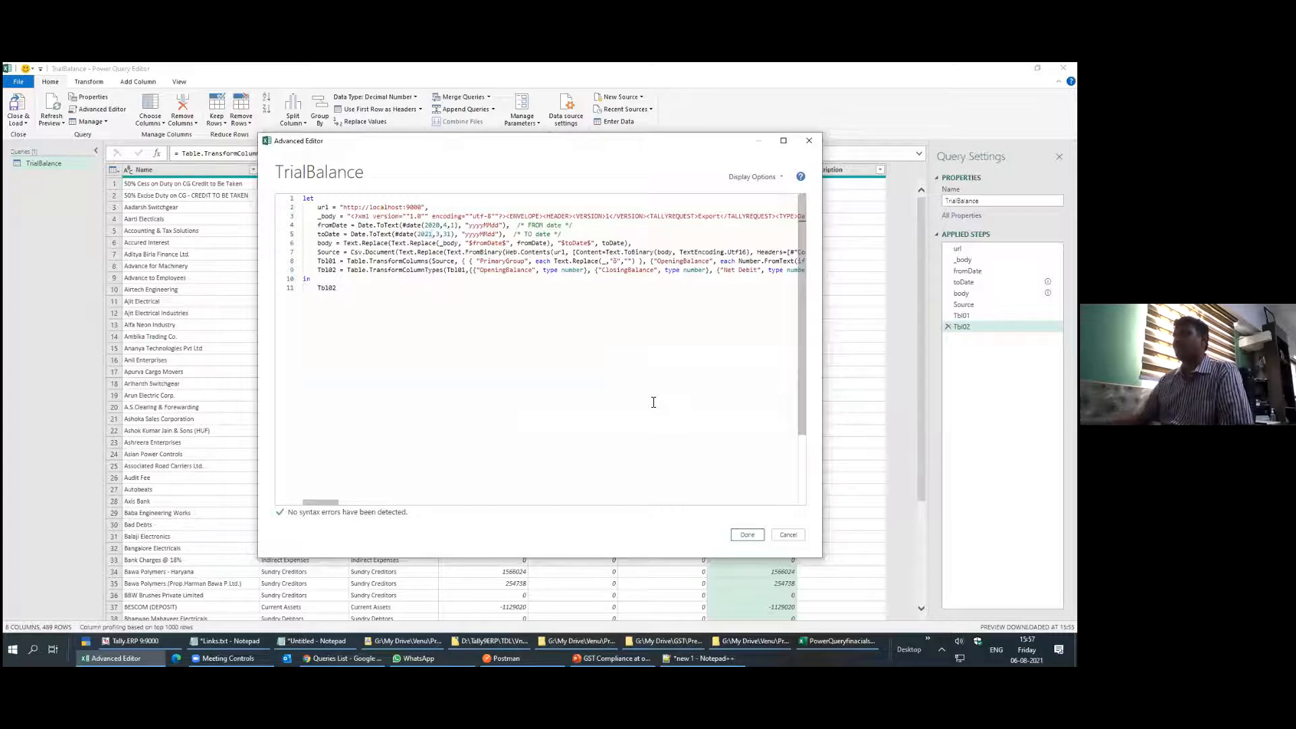
pyautogui.click(747, 534)
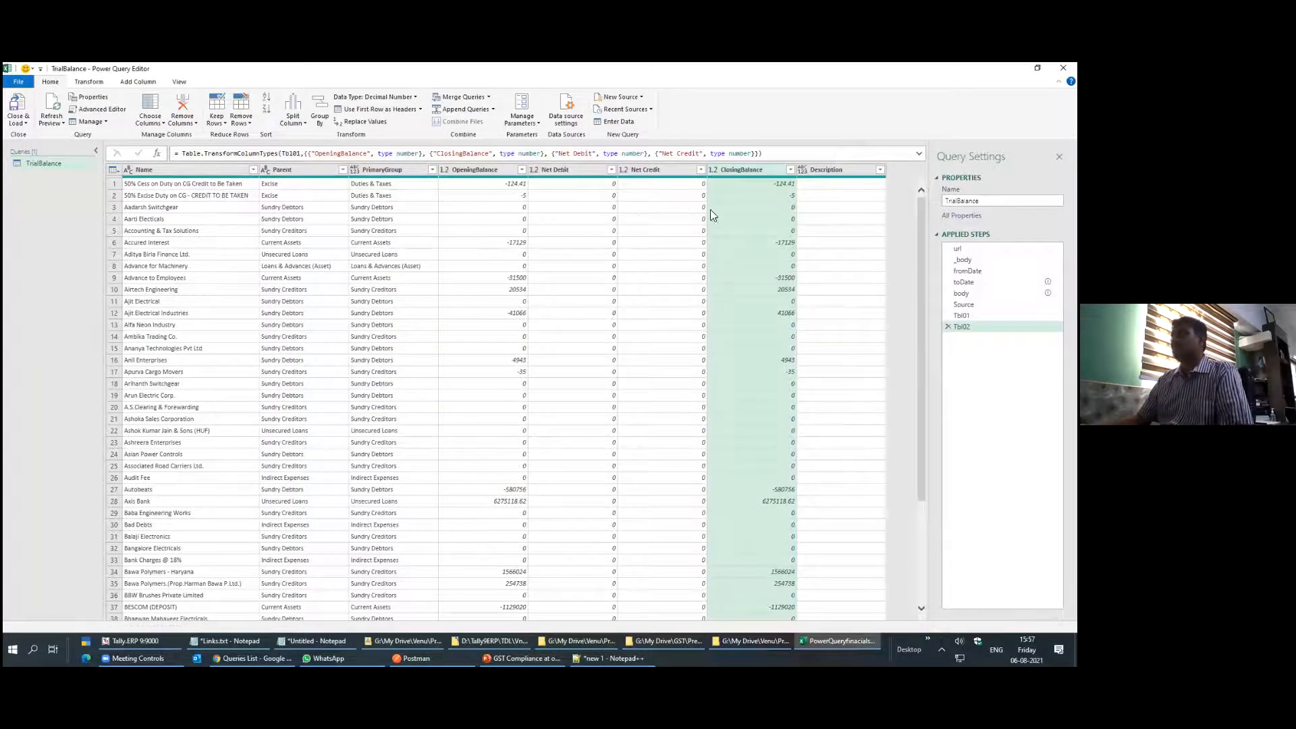
# Filter the TrialBalance query to keep only rows where ClosingBalance does not equal 0
pyautogui.click(790, 170)
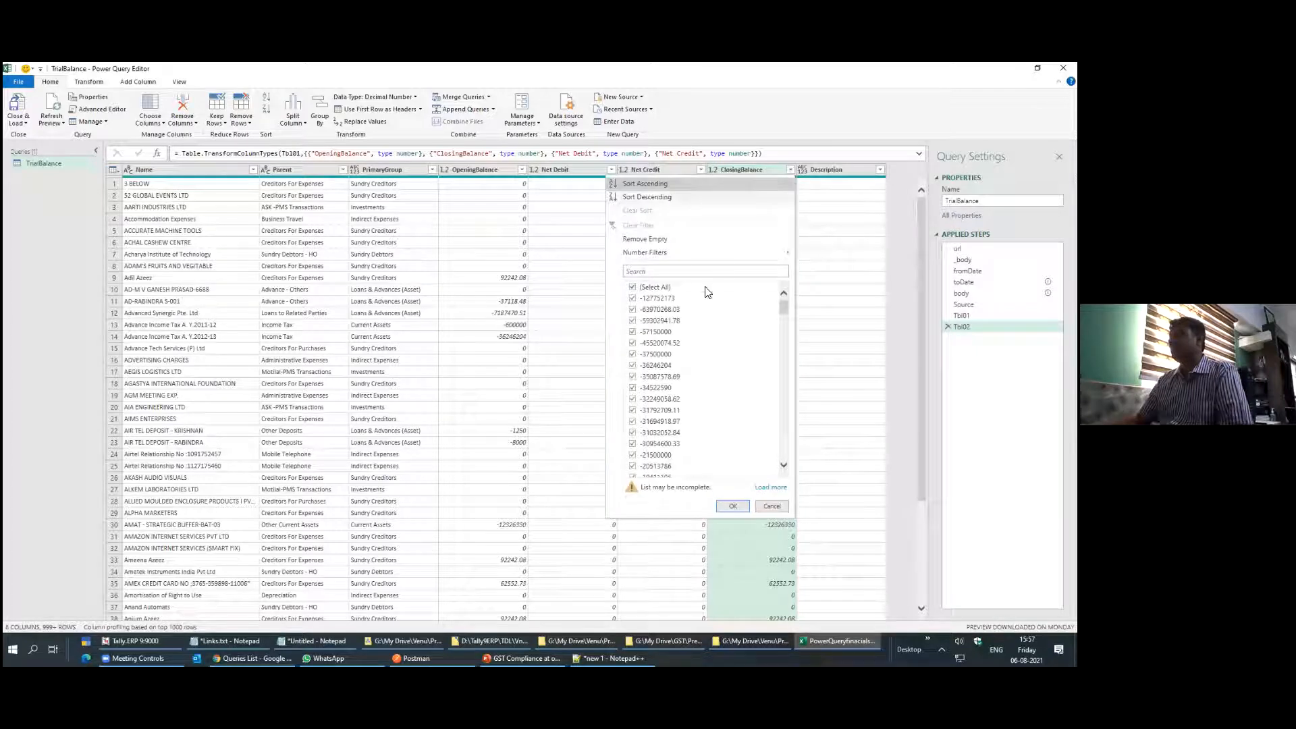
pyautogui.click(770, 487)
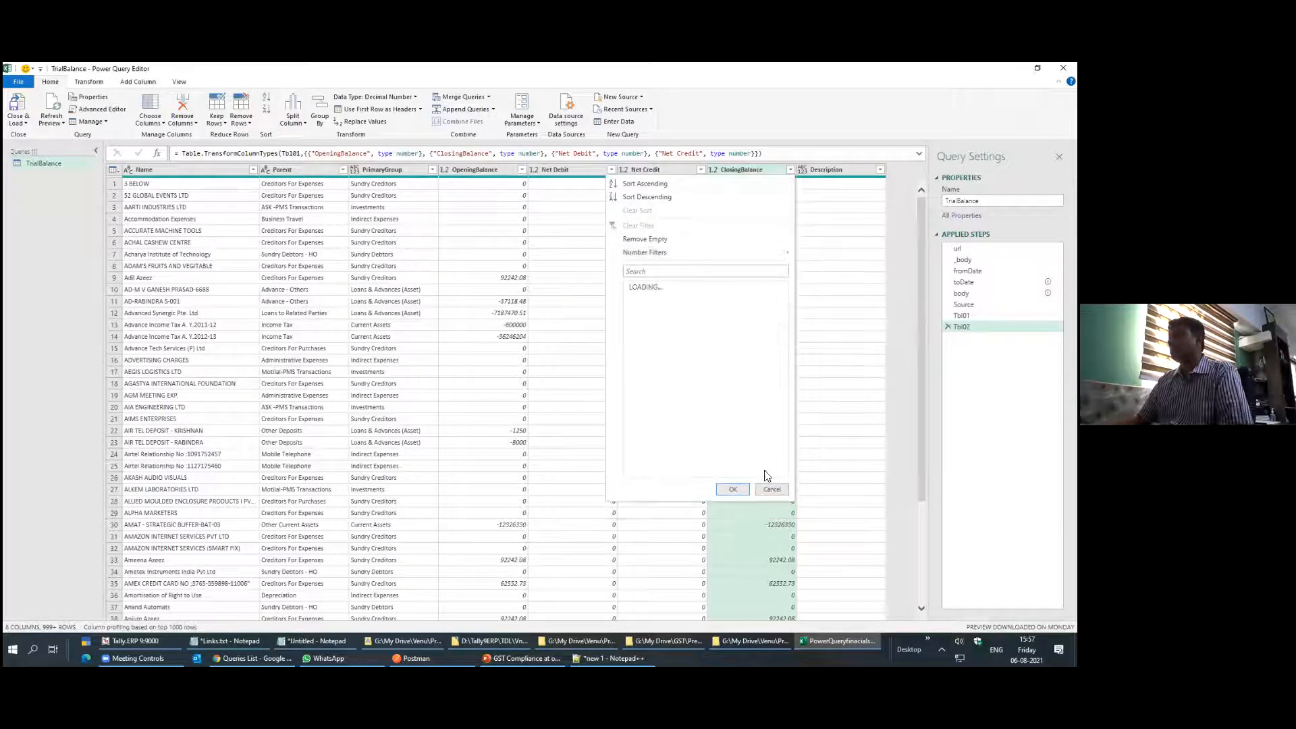
pyautogui.moveTo(645, 252)
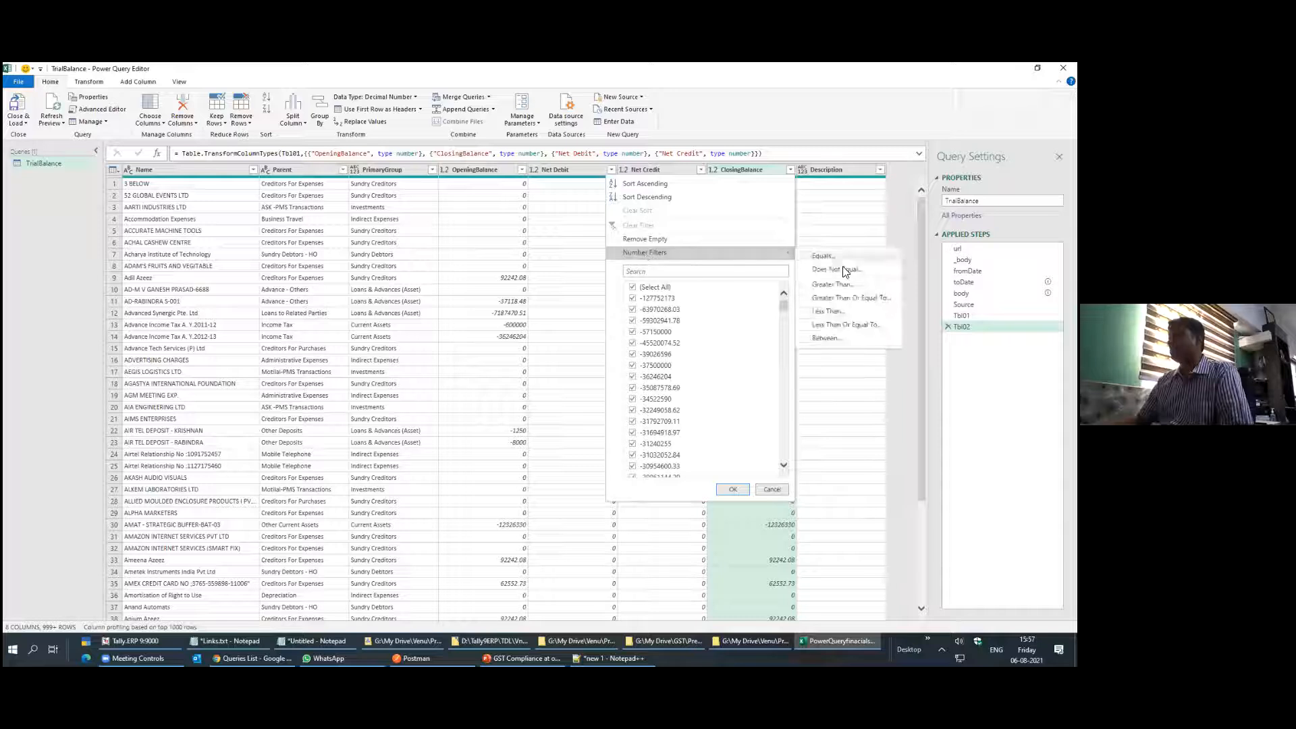
pyautogui.click(844, 273)
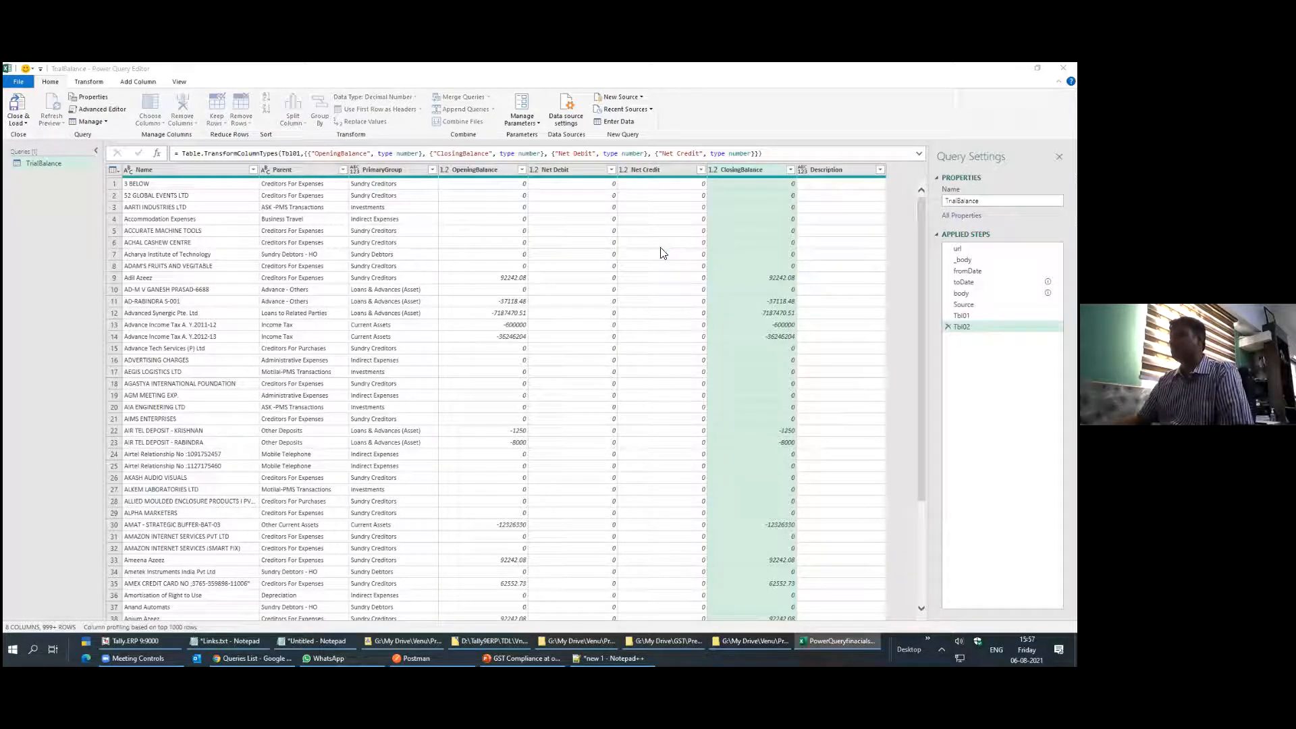
pyautogui.click(480, 347)
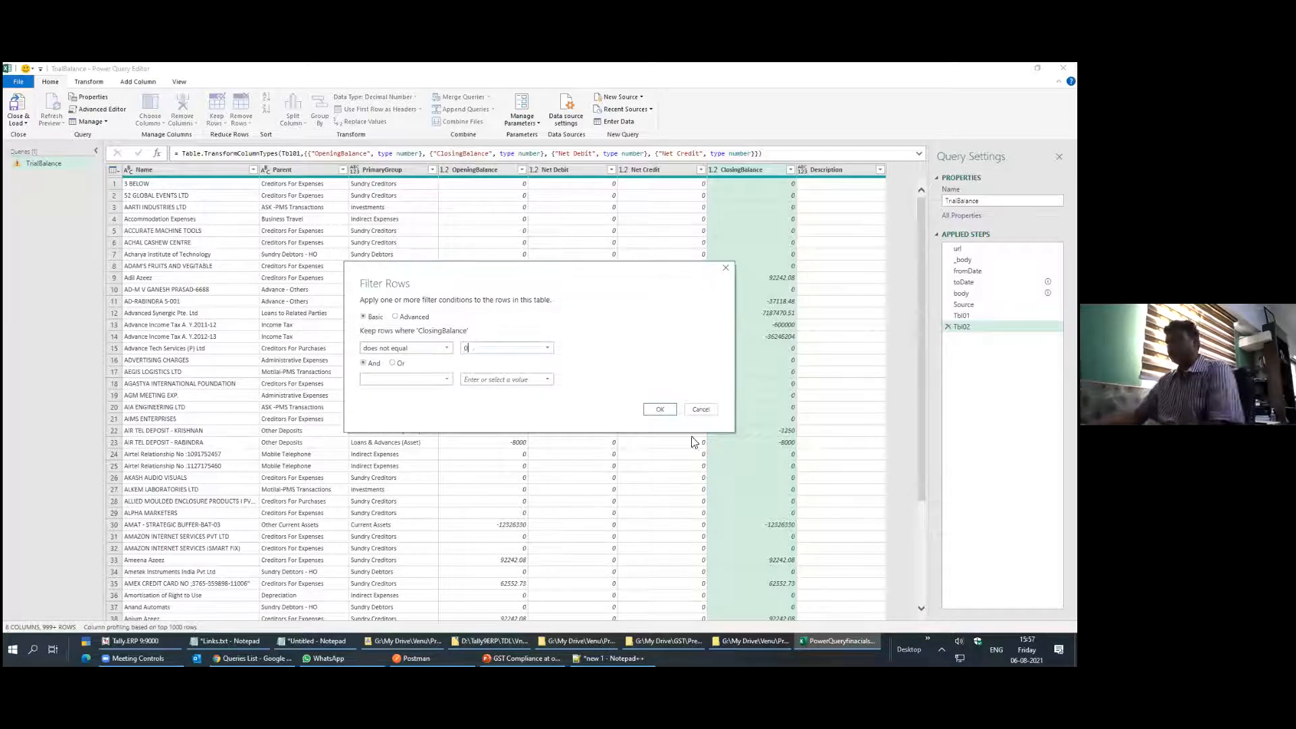
pyautogui.click(661, 409)
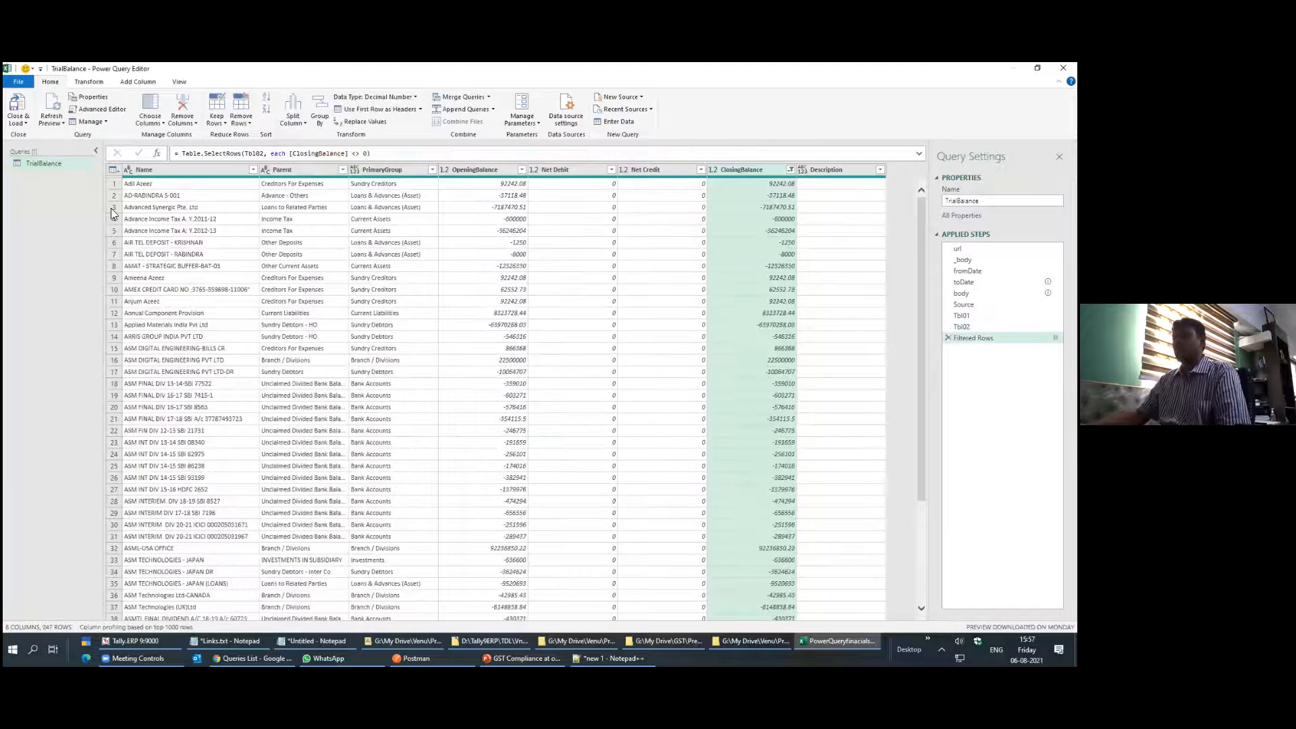
# Close and load the edited query into the workbook and refresh the TrialBalance table
pyautogui.click(17, 105)
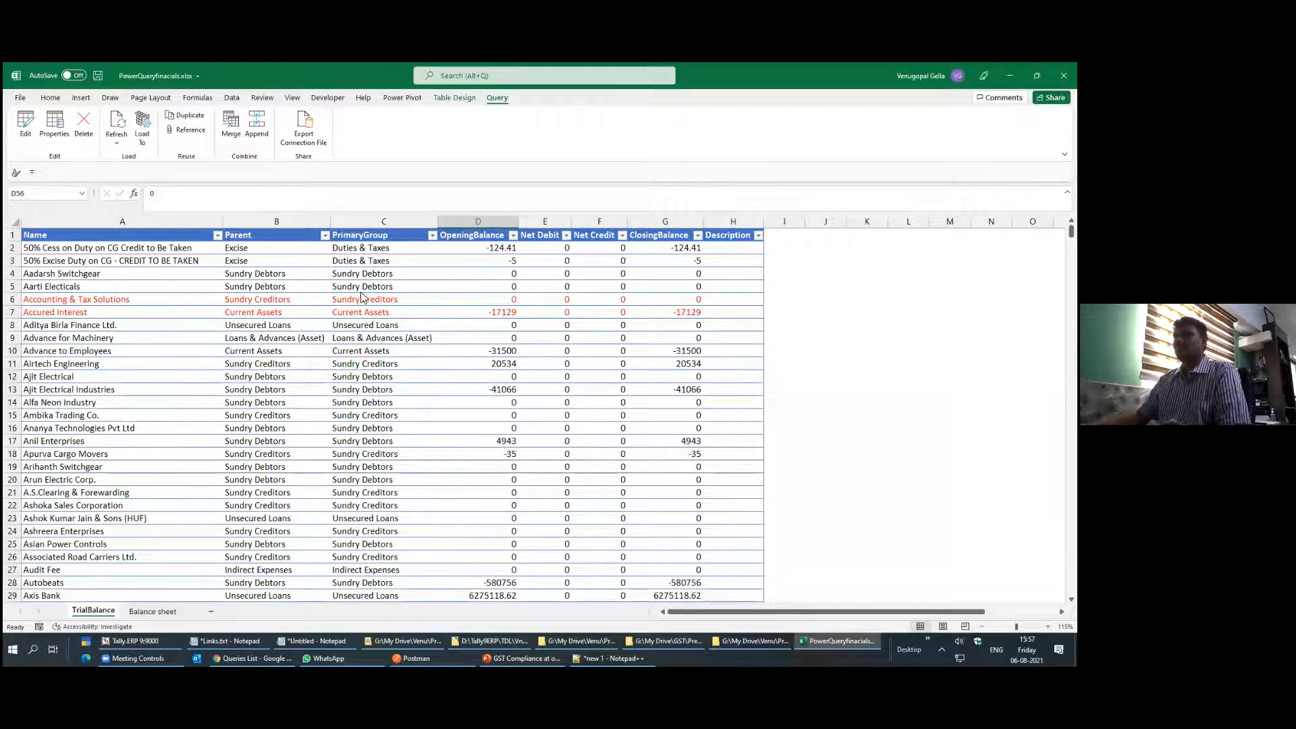
pyautogui.rightClick(294, 293)
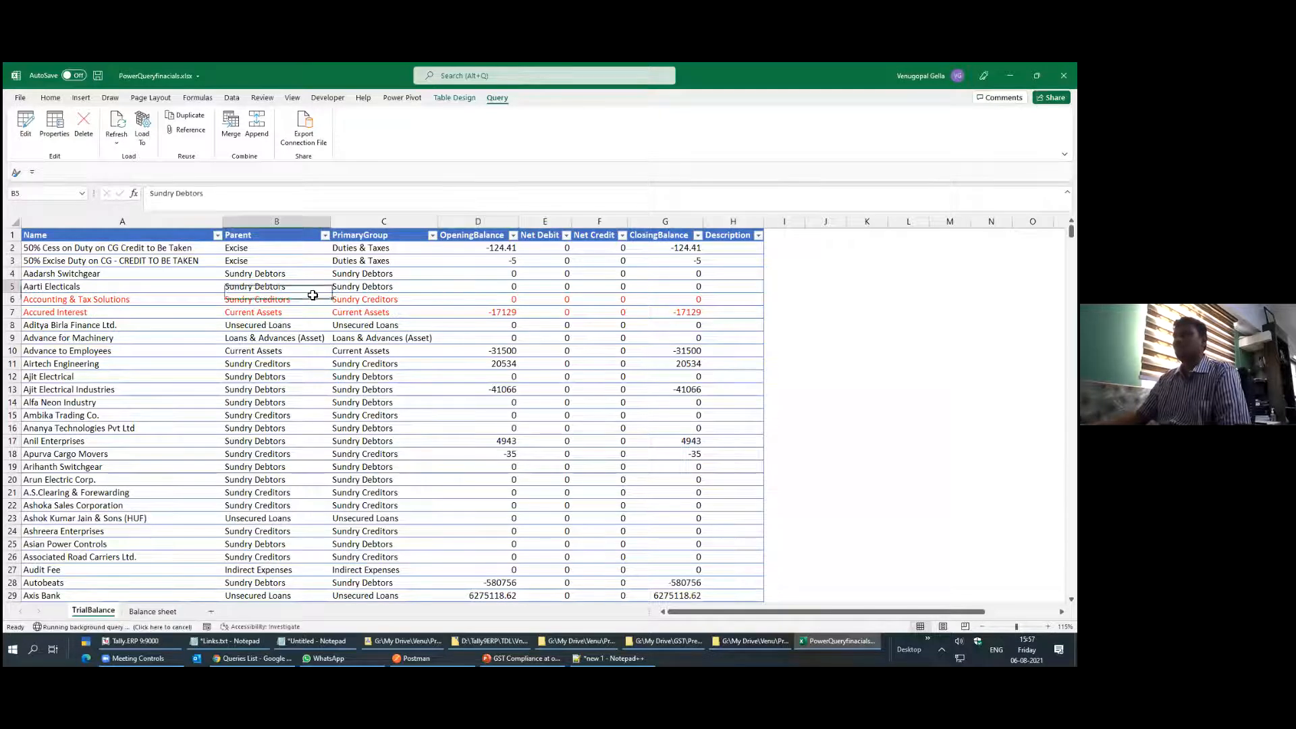
pyautogui.click(334, 395)
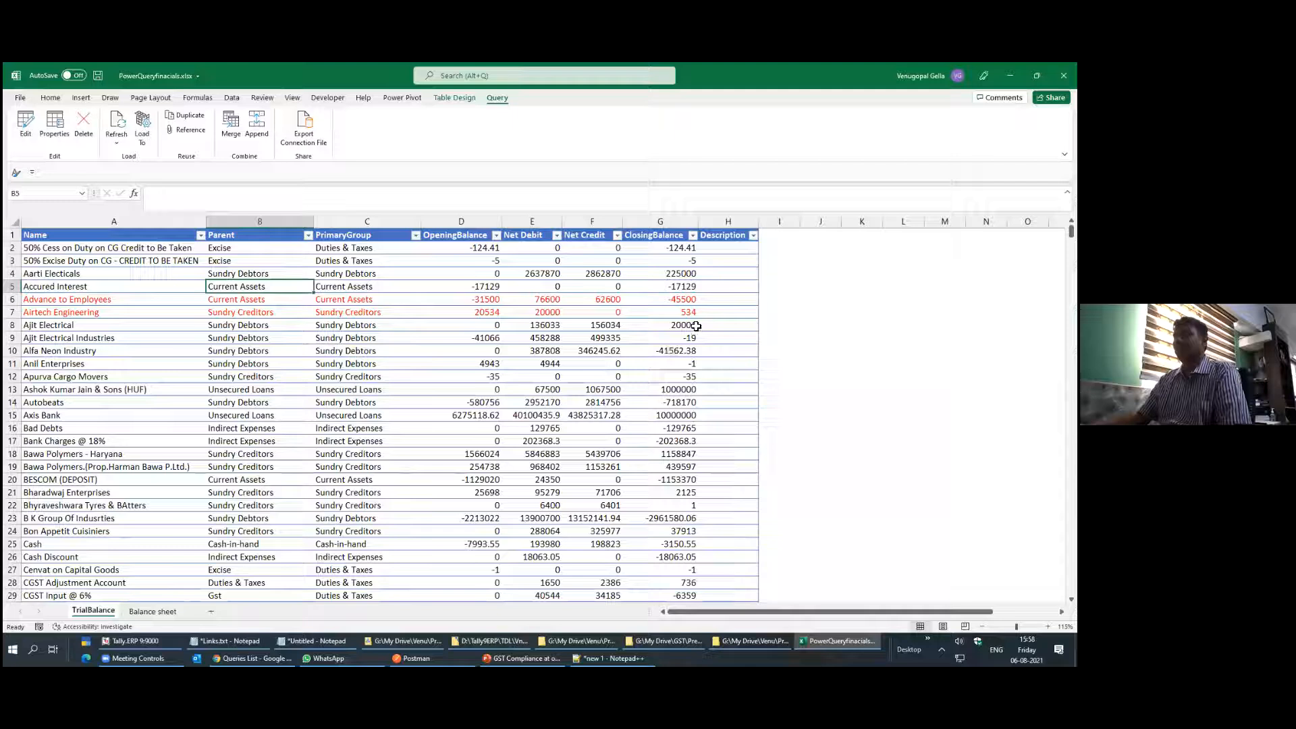
# Check the opening balance, net debit and closing balance of Airtech Engineering and the figures in the Ajit Electrical row
pyautogui.click(498, 314)
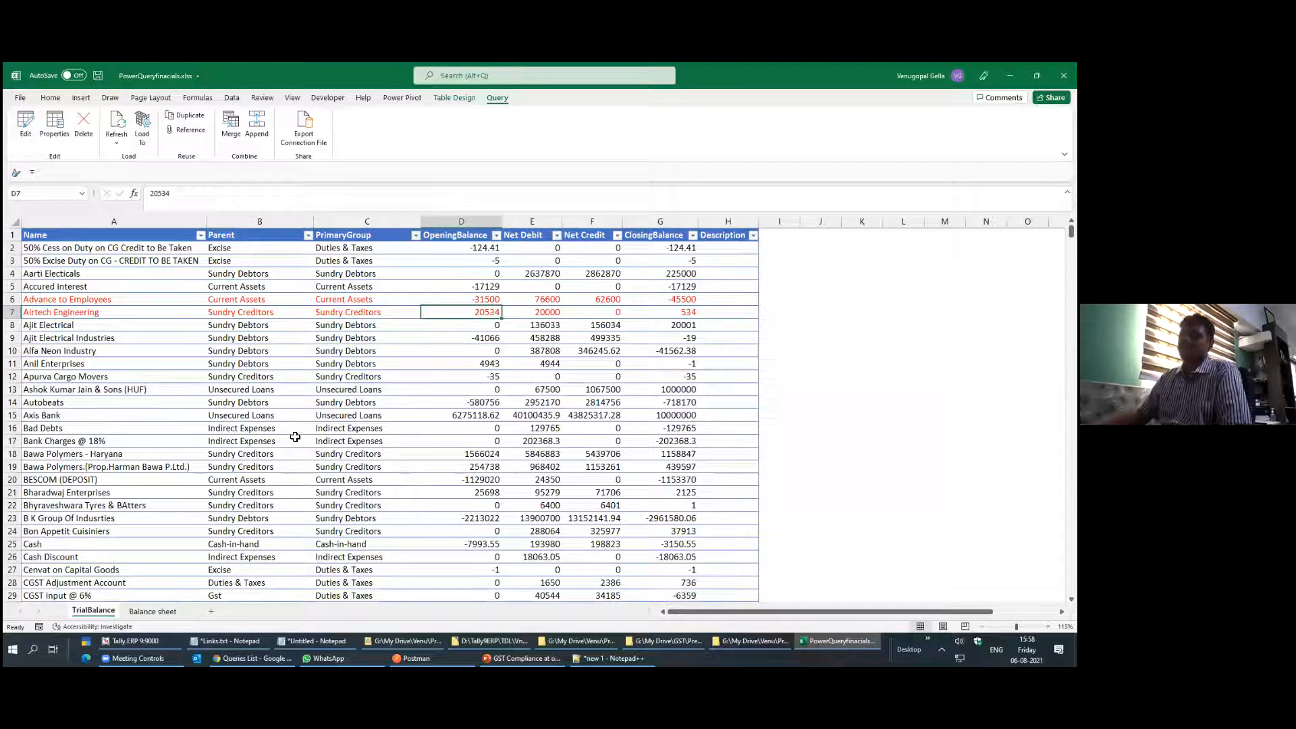
pyautogui.click(549, 312)
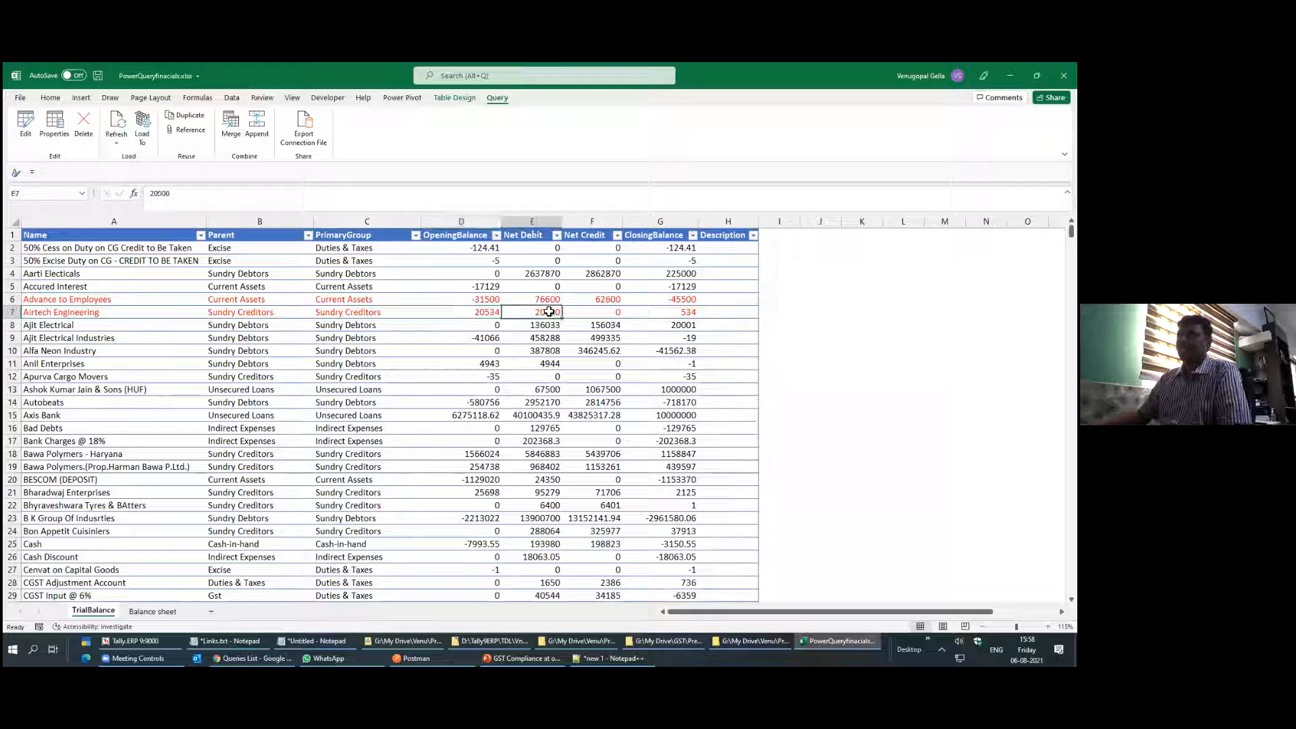
pyautogui.click(690, 313)
pyautogui.moveTo(62, 327); pyautogui.dragTo(682, 327)
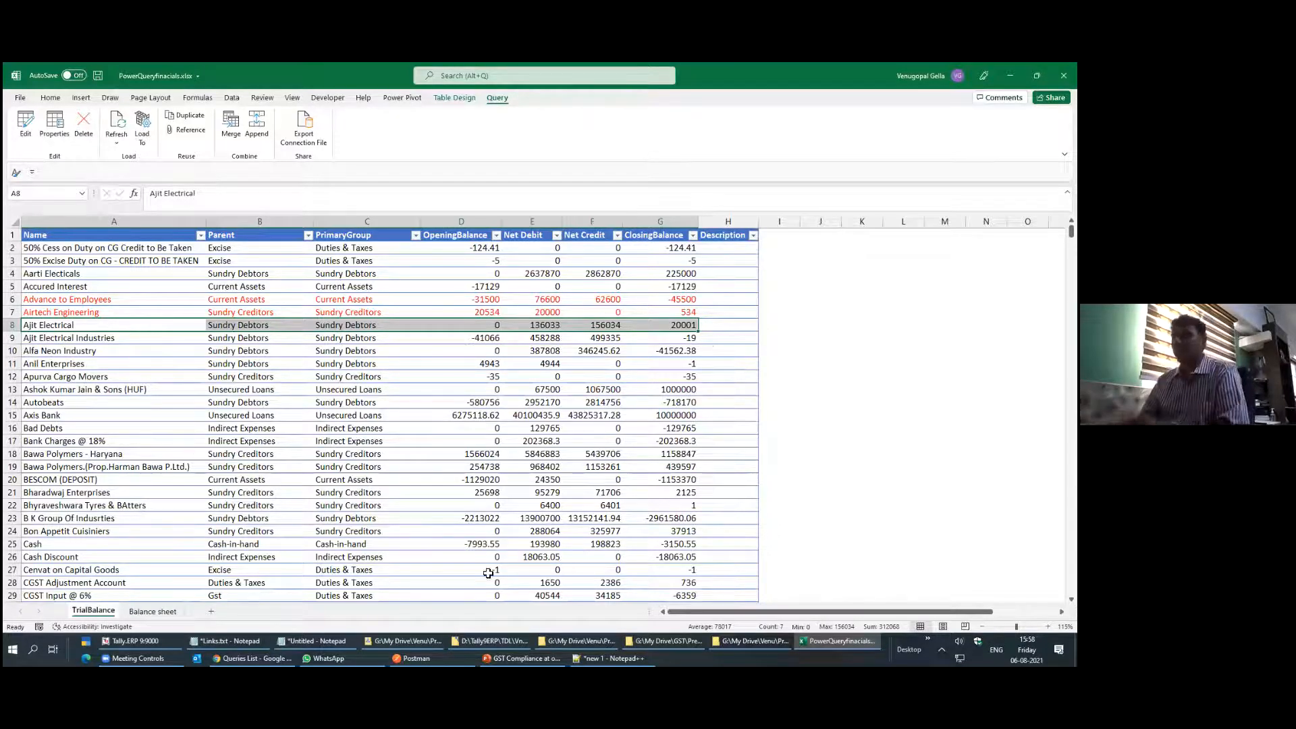
# Switch to Tally.ERP 9 and go back to the Gateway of Tally
pyautogui.click(131, 642)
pyautogui.press('Escape')
pyautogui.press('Escape')
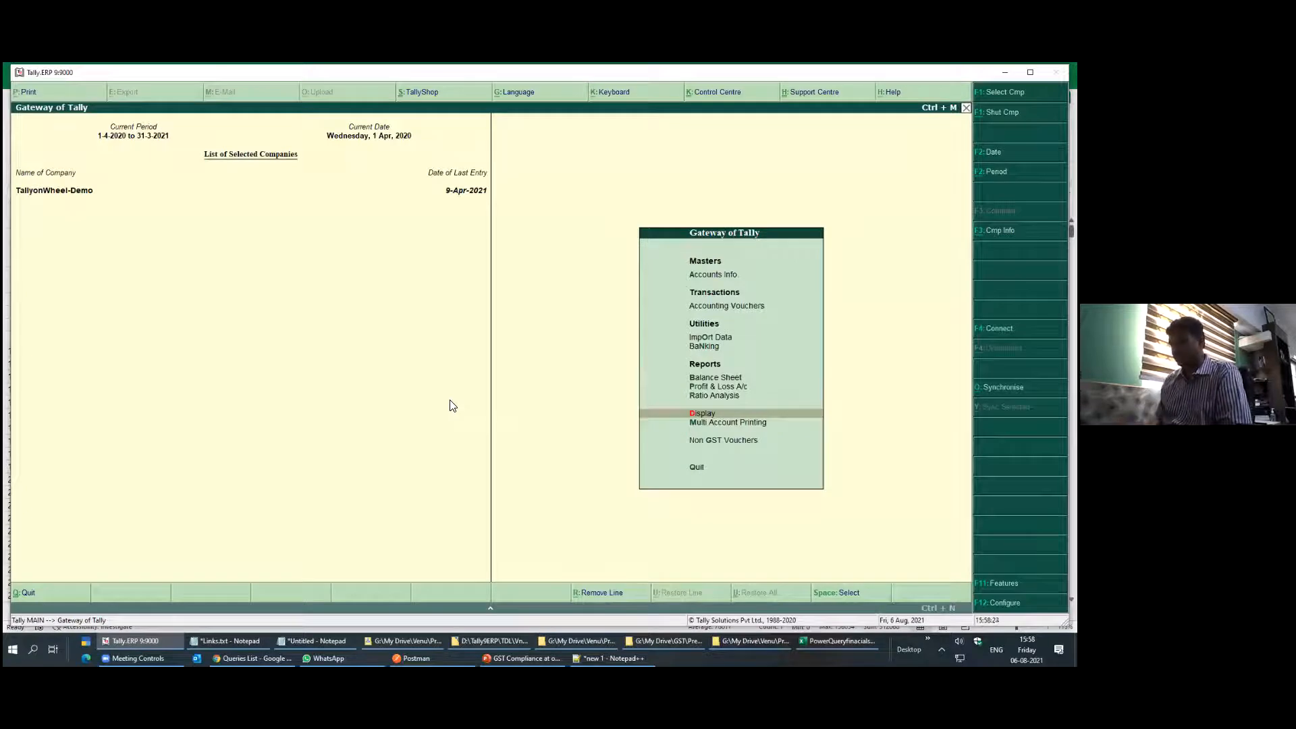
pyautogui.press('Return')
pyautogui.press('Return')
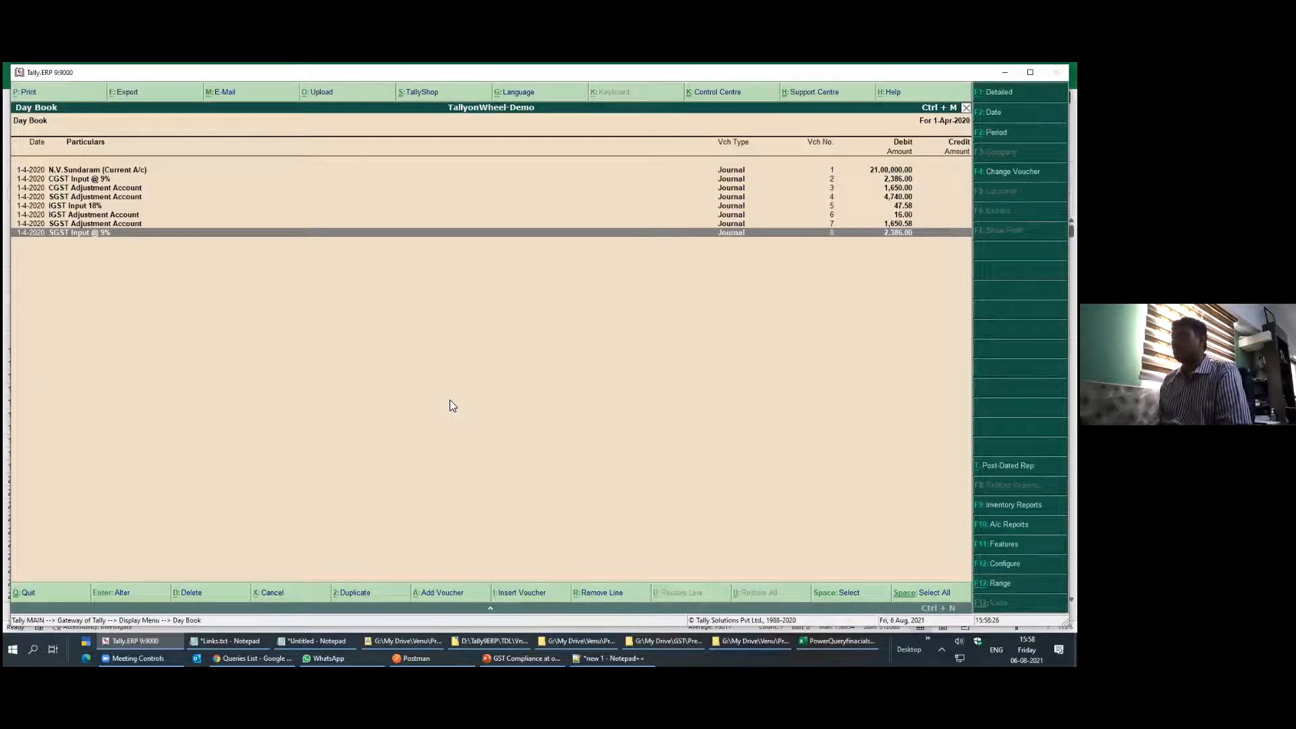
pyautogui.press('Escape')
pyautogui.press('Escape')
# Display the Airtech Engineering ledger from the account books and open journal voucher 332 of 31-Mar-2021 for alteration
pyautogui.write('dalA')
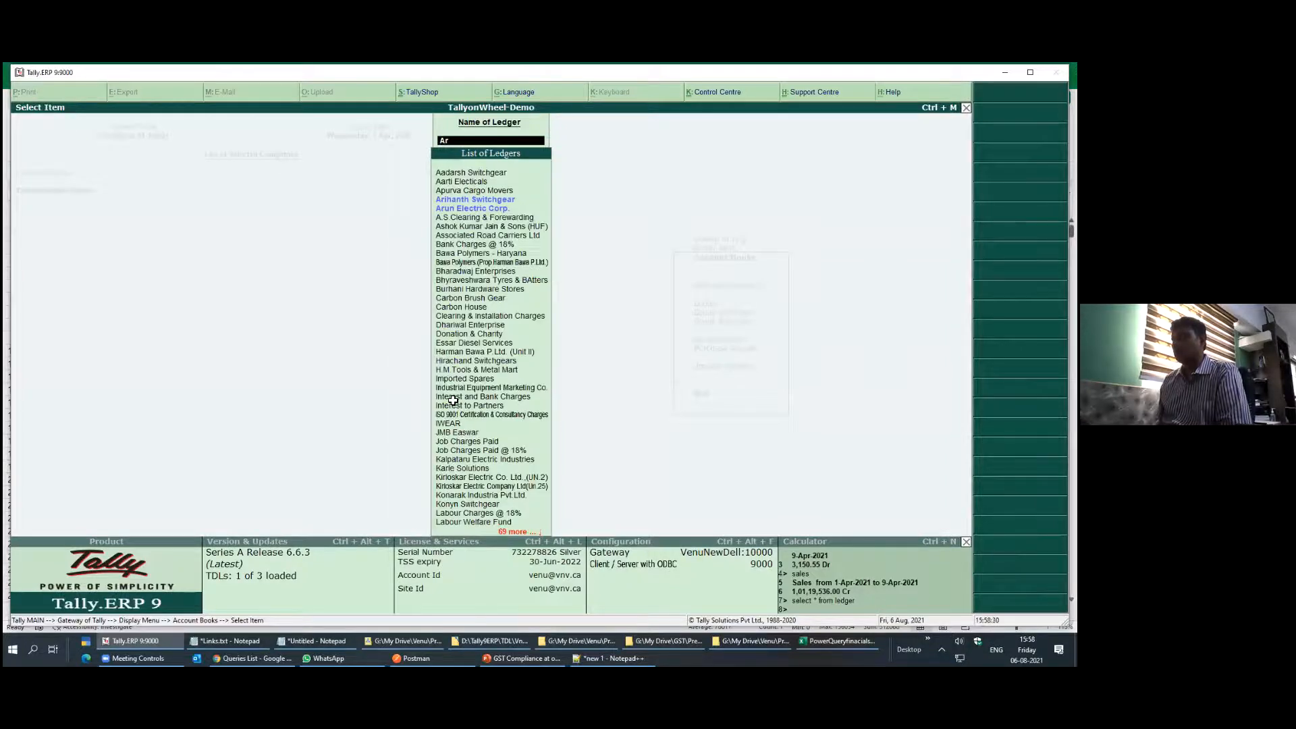
pyautogui.hotkey('alt', 'Tab')
pyautogui.hotkey('alt', 'Tab')
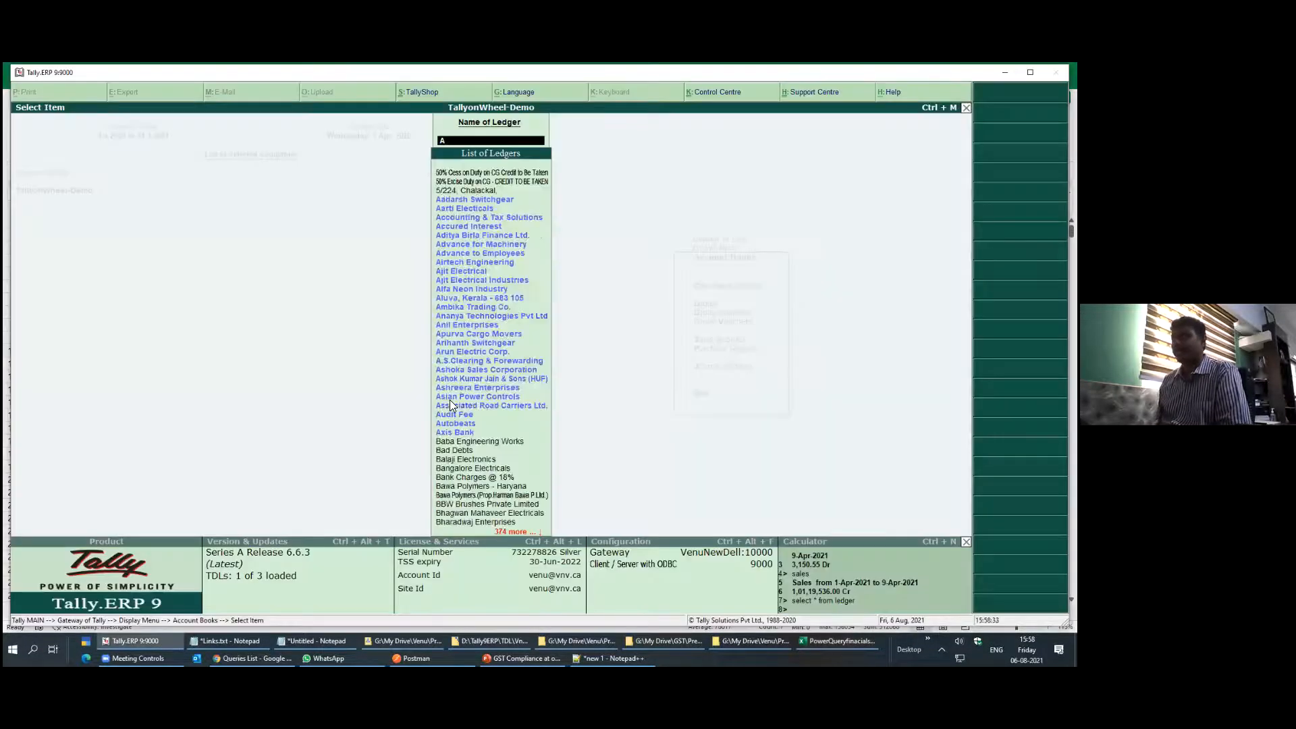
pyautogui.write('i')
pyautogui.press('Return')
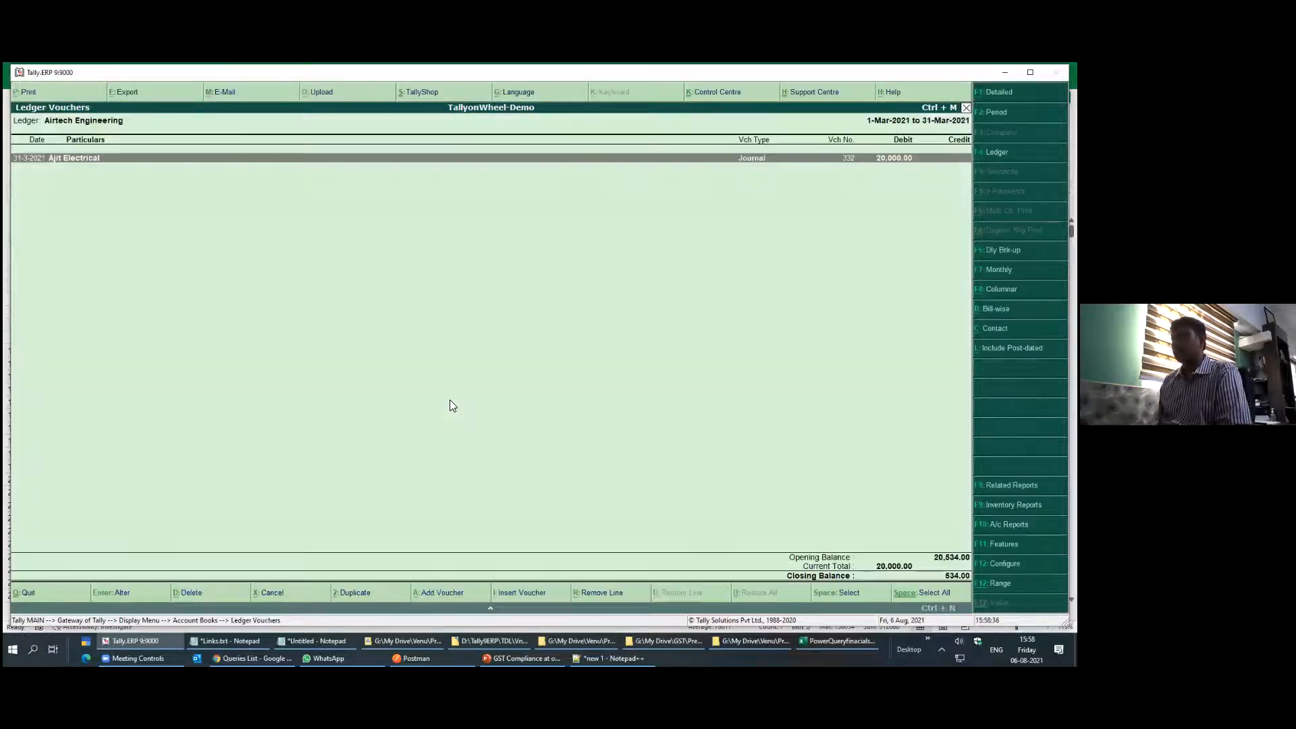
pyautogui.press('Return')
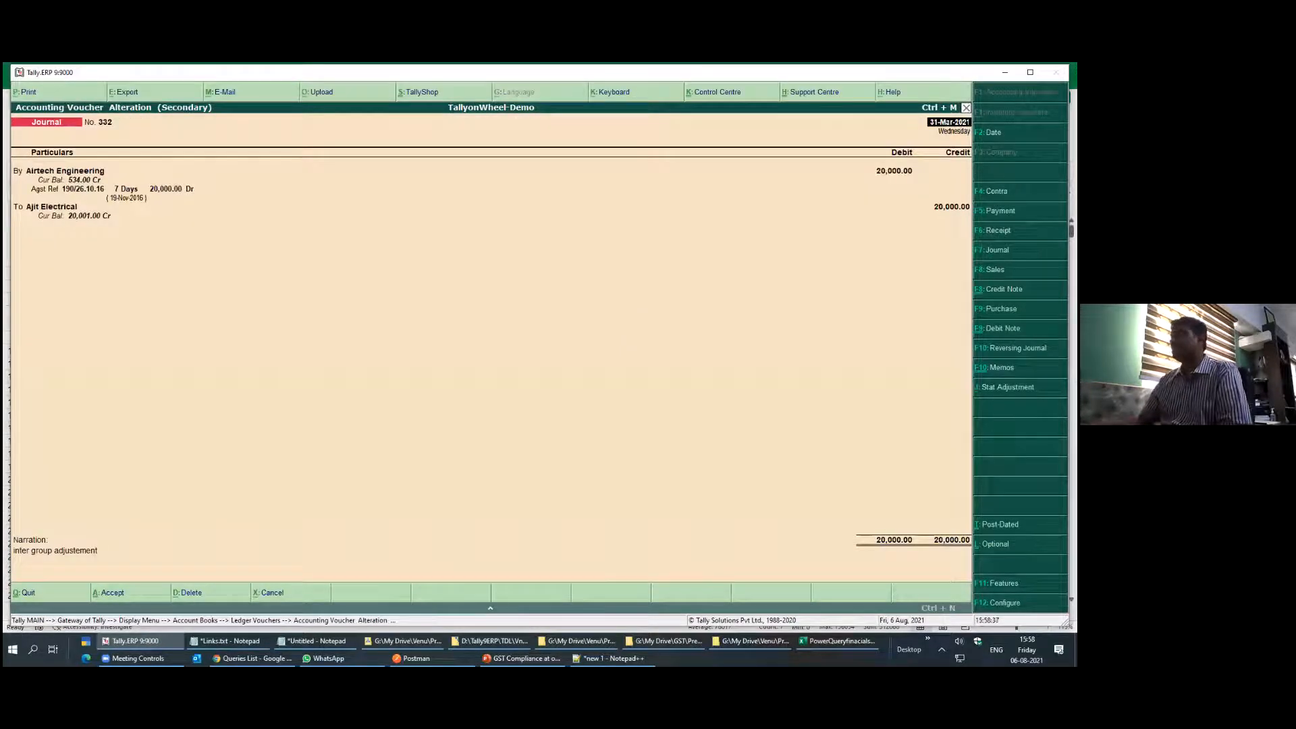
# Set the Airtech Engineering debit and its bill-wise Agst Ref amount to 15000, and save the altered journal voucher
pyautogui.press('Return')
pyautogui.press('Return')
pyautogui.write('15000')
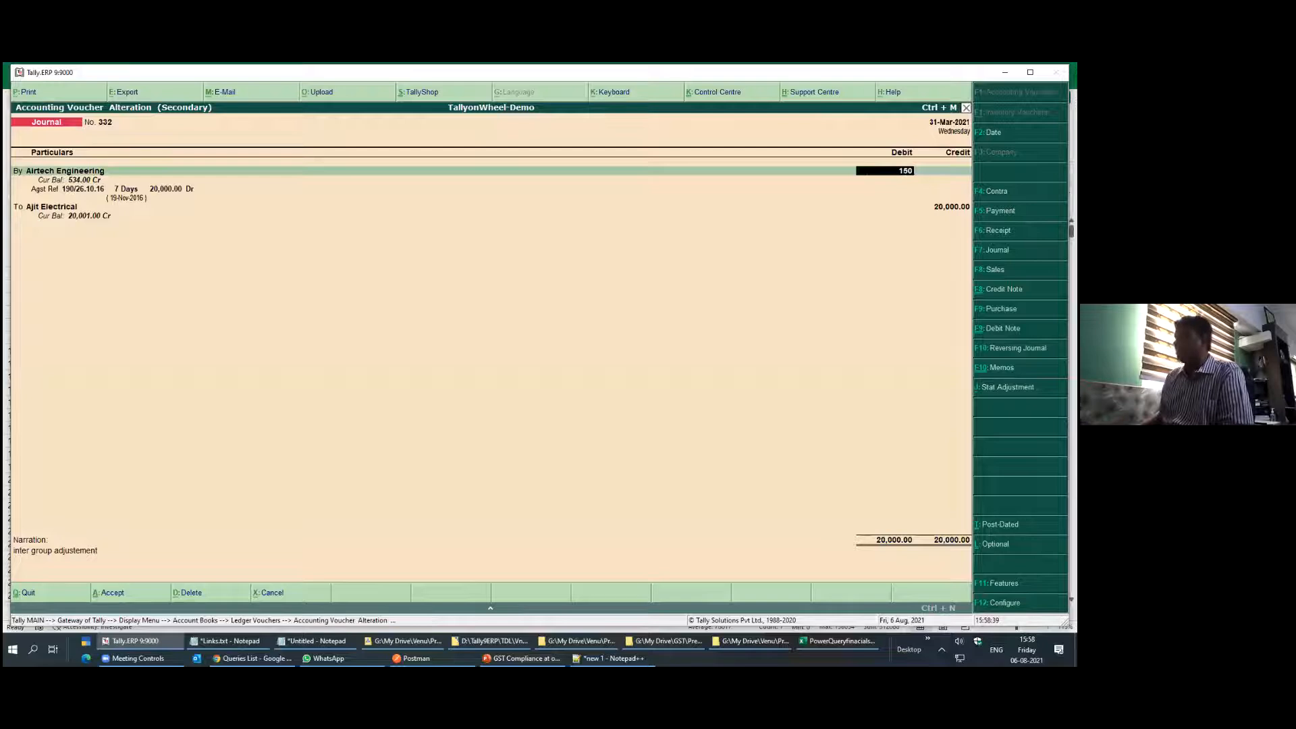
pyautogui.press('Return')
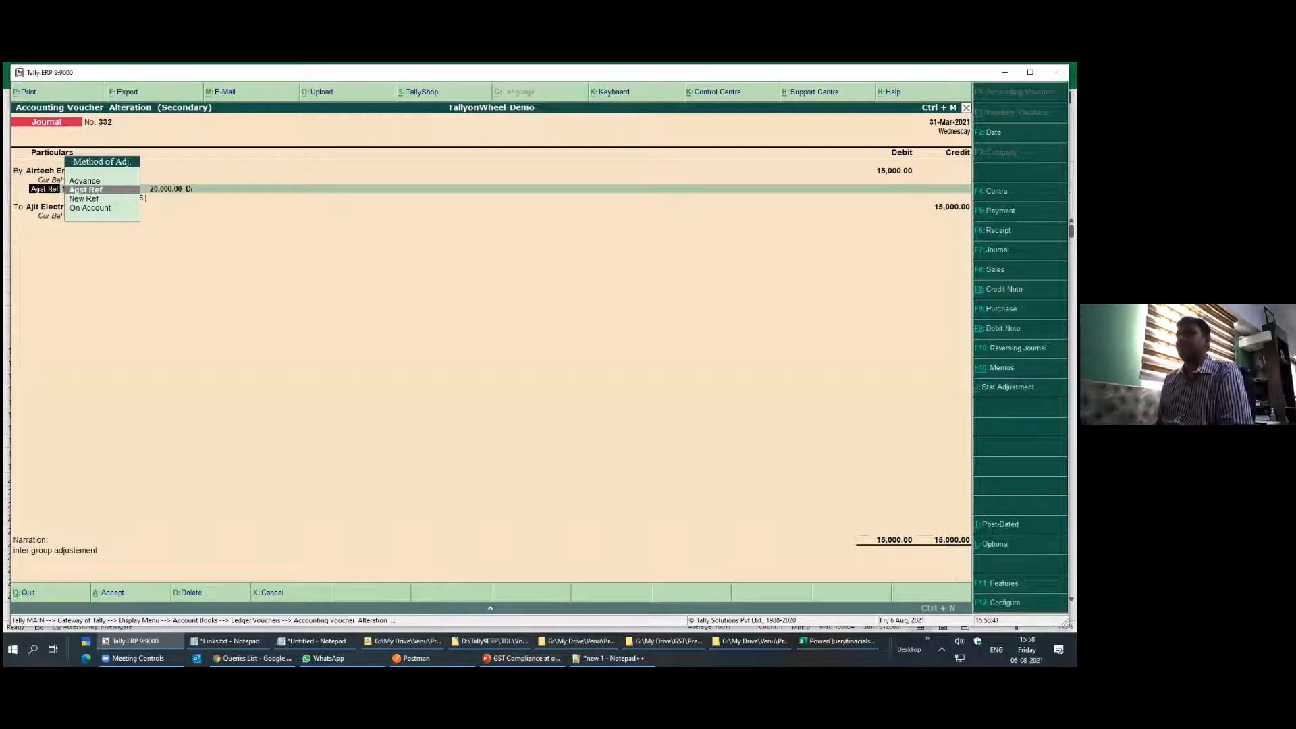
pyautogui.press('Return')
pyautogui.press('Return')
pyautogui.write('15000')
pyautogui.press('Return')
pyautogui.hotkey('ctrl', 'a')
# Switch back to the Excel workbook and refresh the TrialBalance table to bring in the altered journal
pyautogui.hotkey('alt', 'Tab')
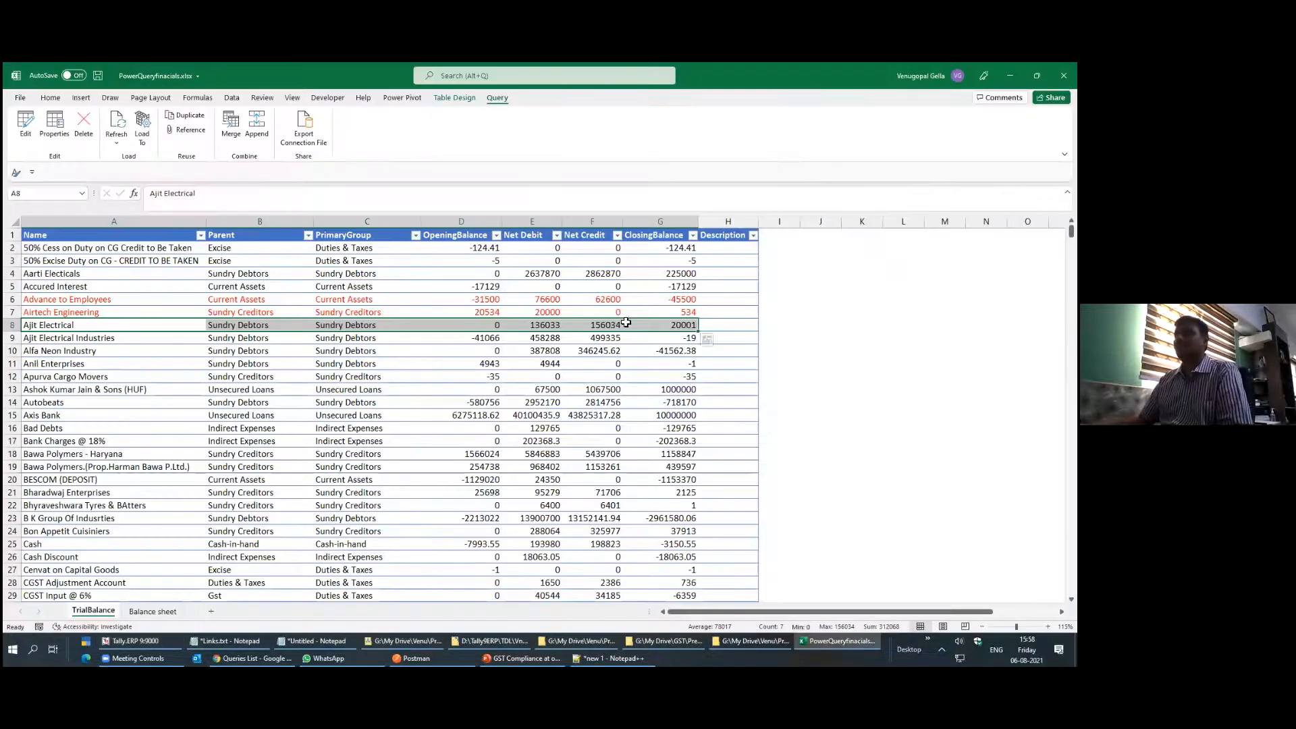
pyautogui.click(486, 316)
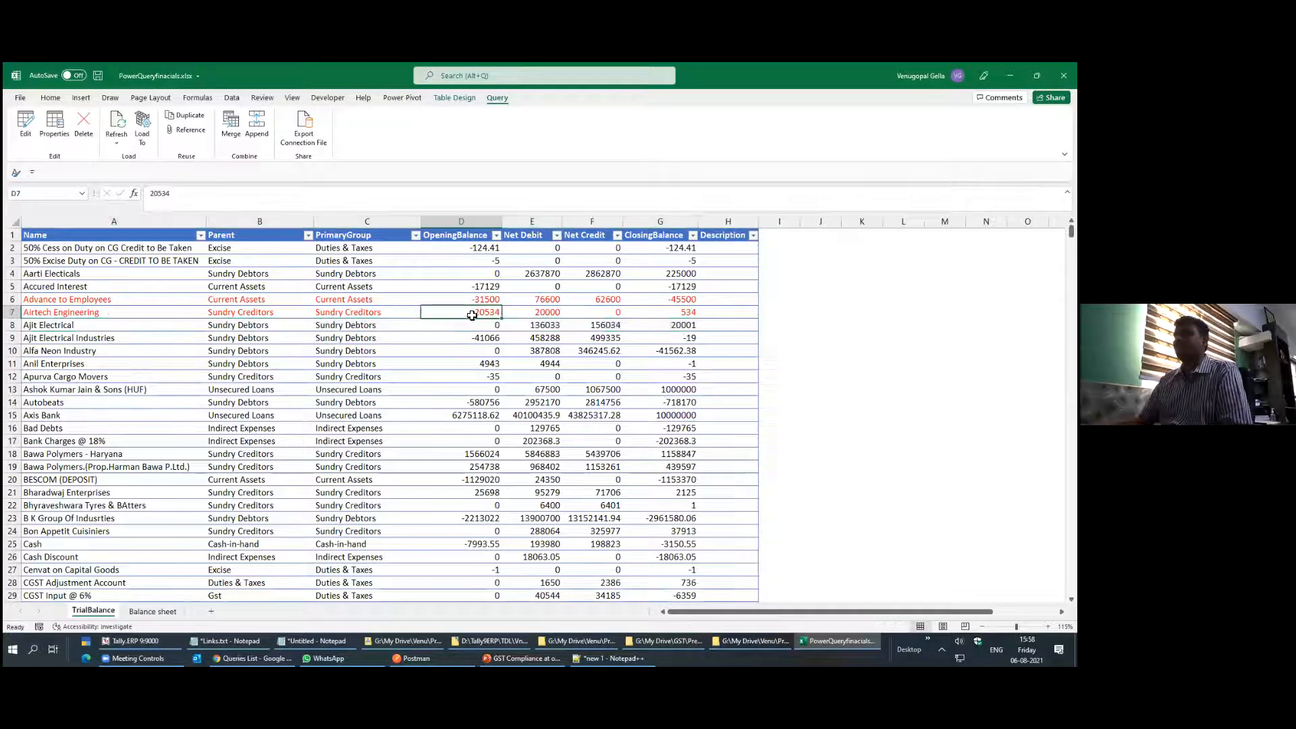
pyautogui.click(559, 314)
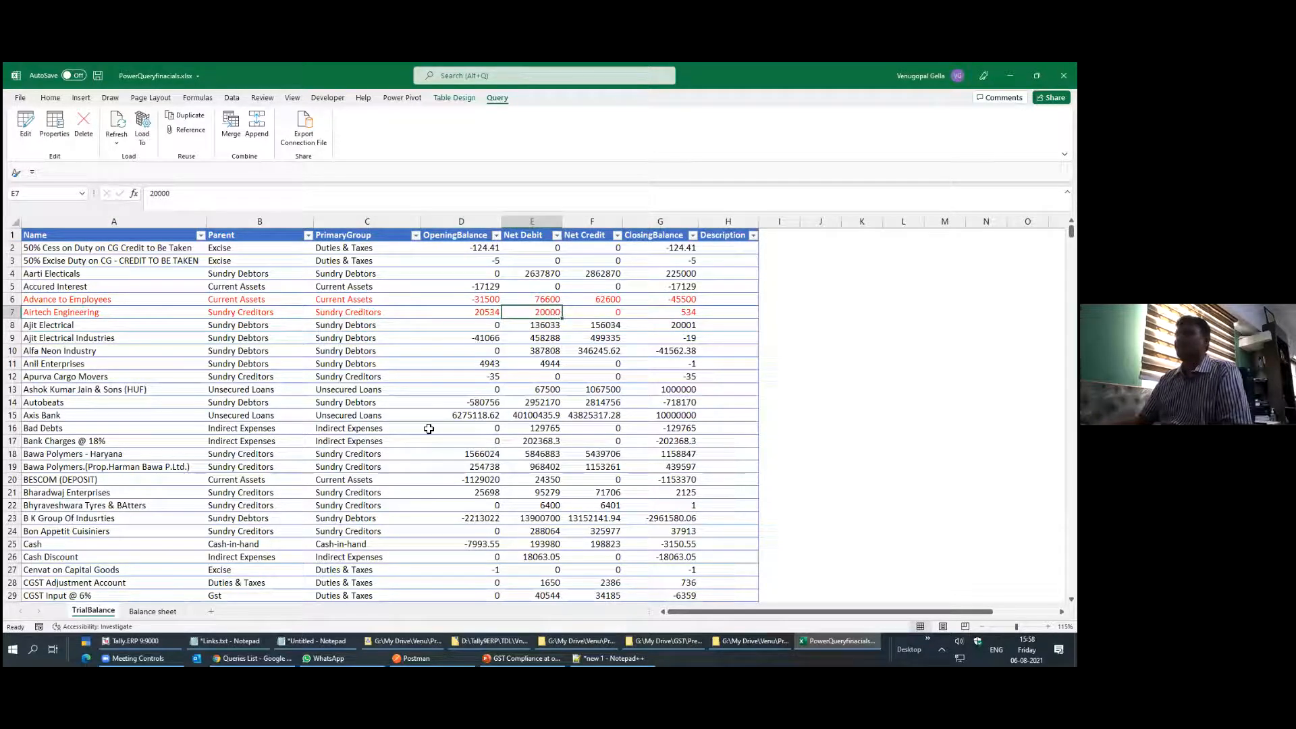
pyautogui.click(312, 327)
pyautogui.rightClick(312, 326)
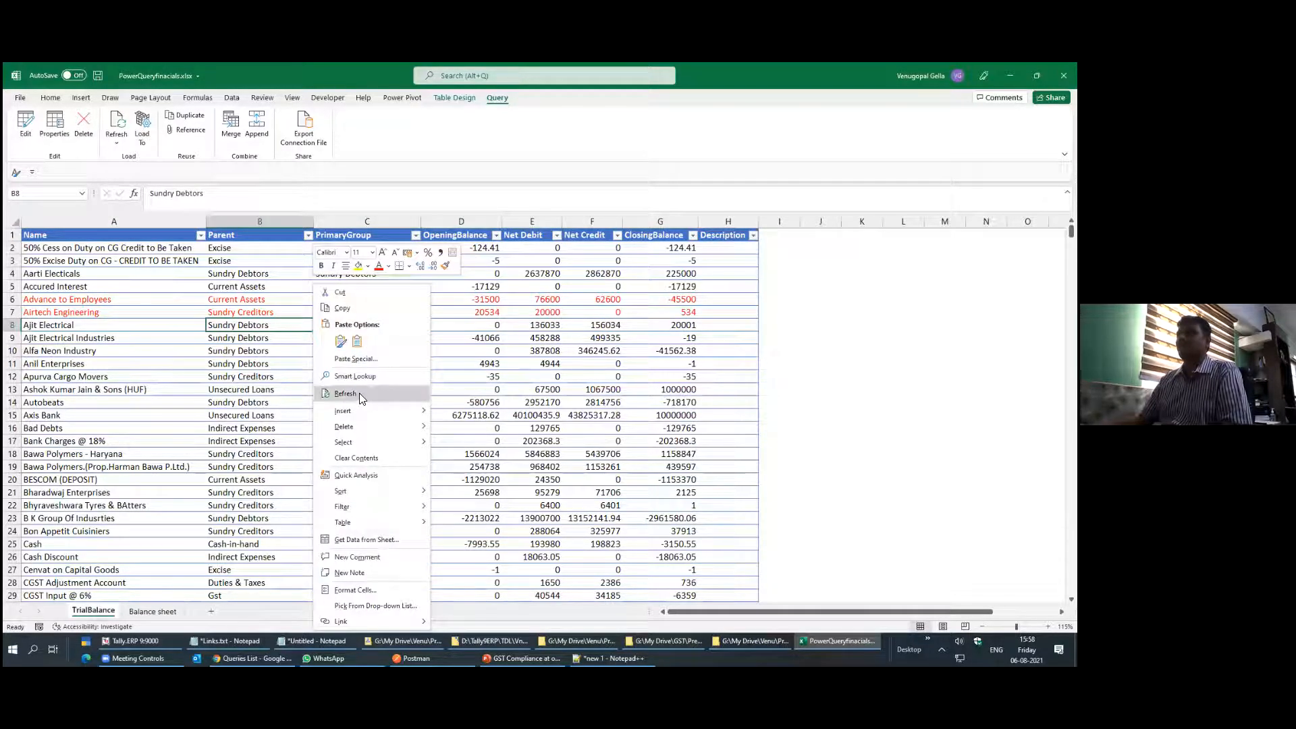
pyautogui.click(359, 393)
# Examine the refreshed net debit and closing balance in the Airtech Engineering row
pyautogui.click(549, 315)
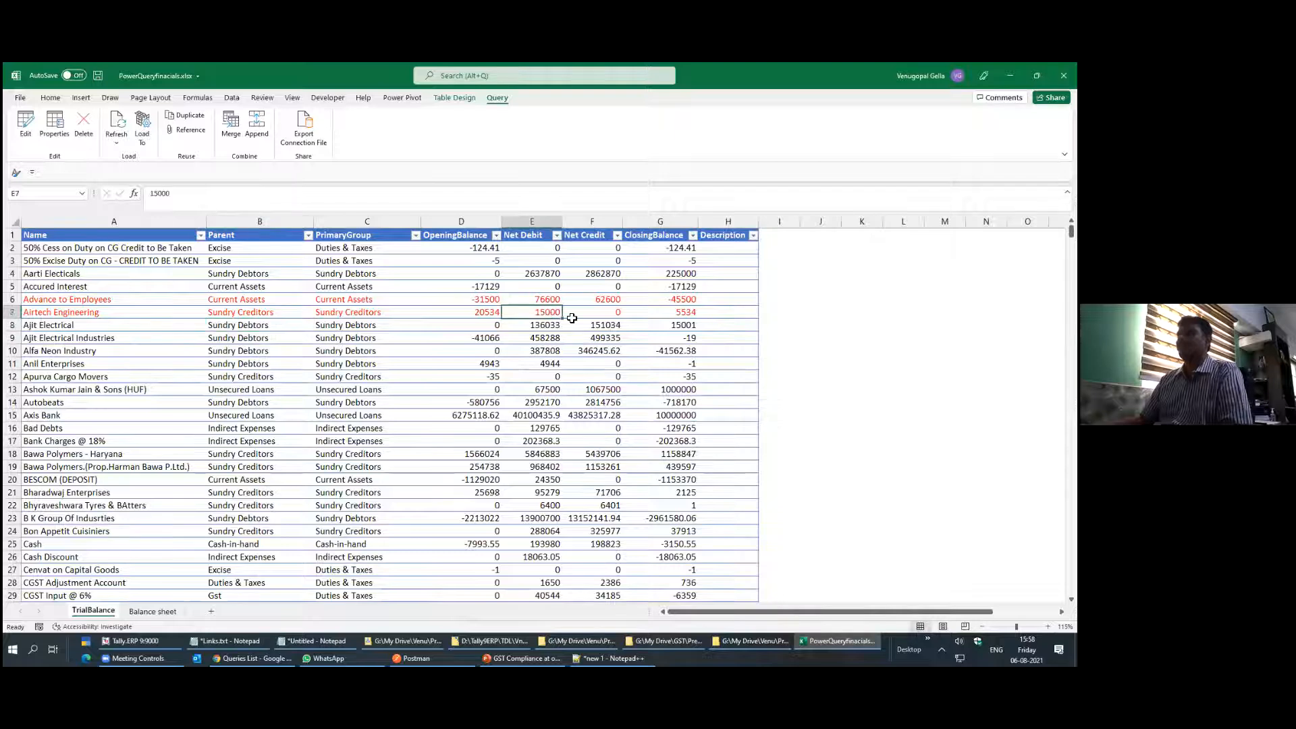
pyautogui.click(688, 314)
pyautogui.moveTo(688, 314); pyautogui.dragTo(472, 314)
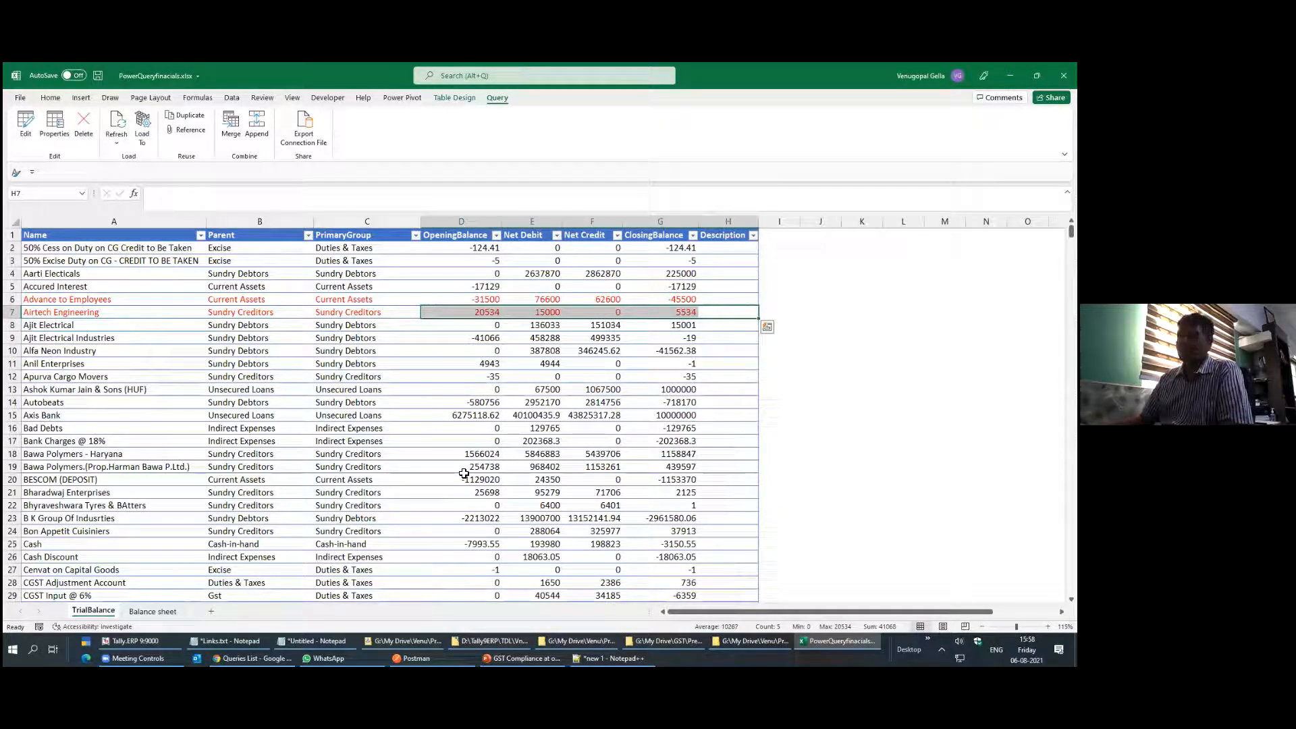
pyautogui.click(552, 314)
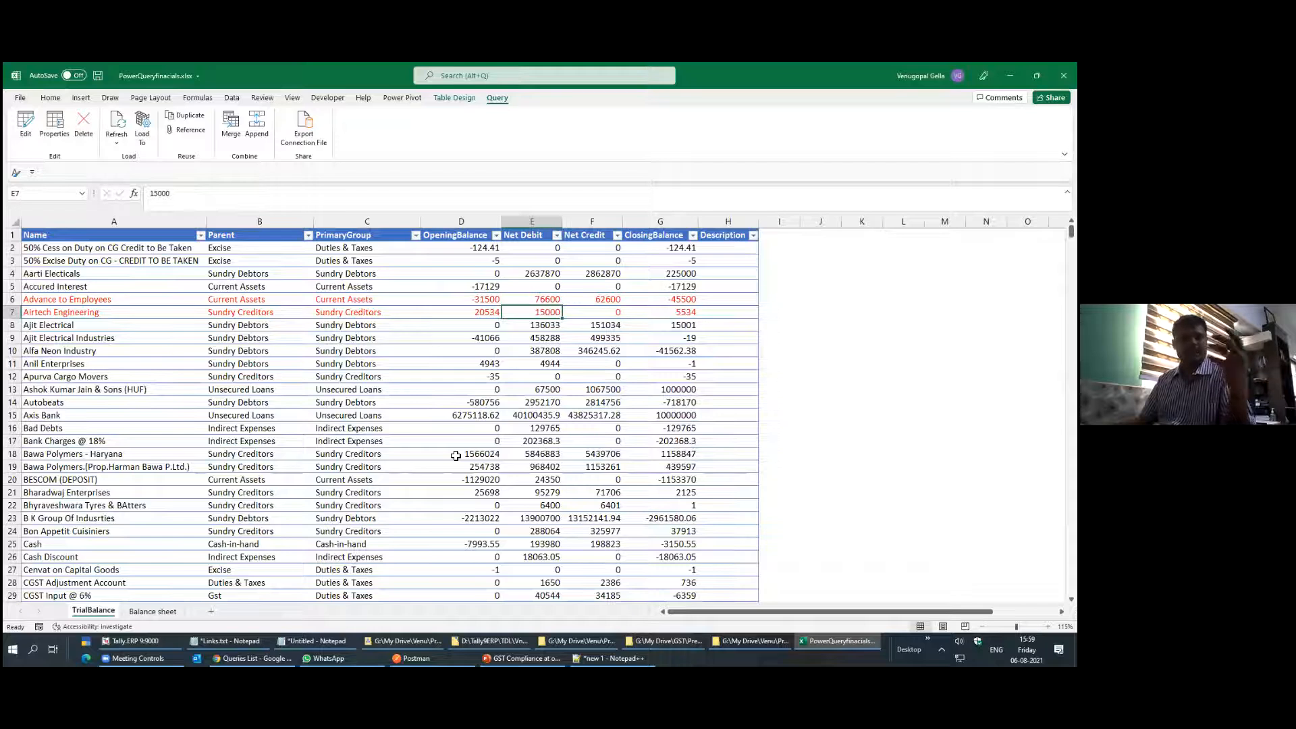
# Look at the Balance sheet template, and add a worksheet named Schedules right after the TrialBalance sheet
pyautogui.click(170, 611)
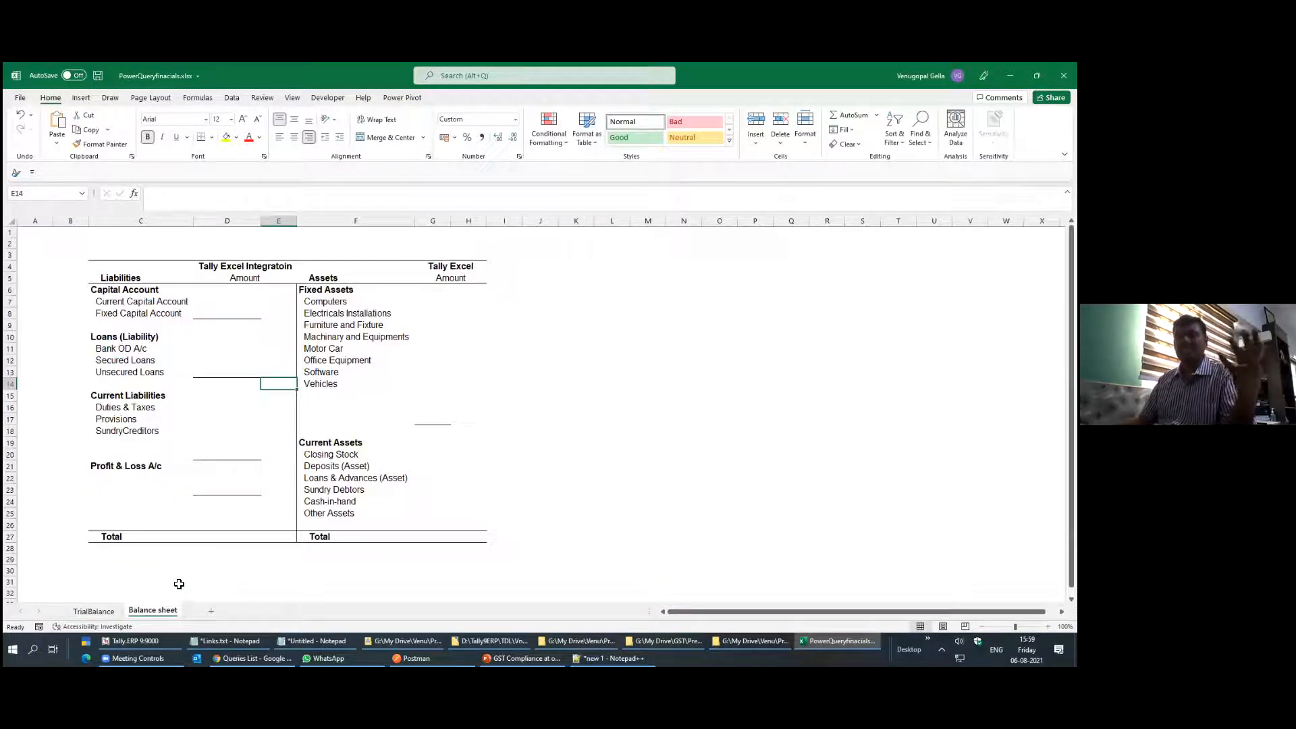
pyautogui.click(93, 611)
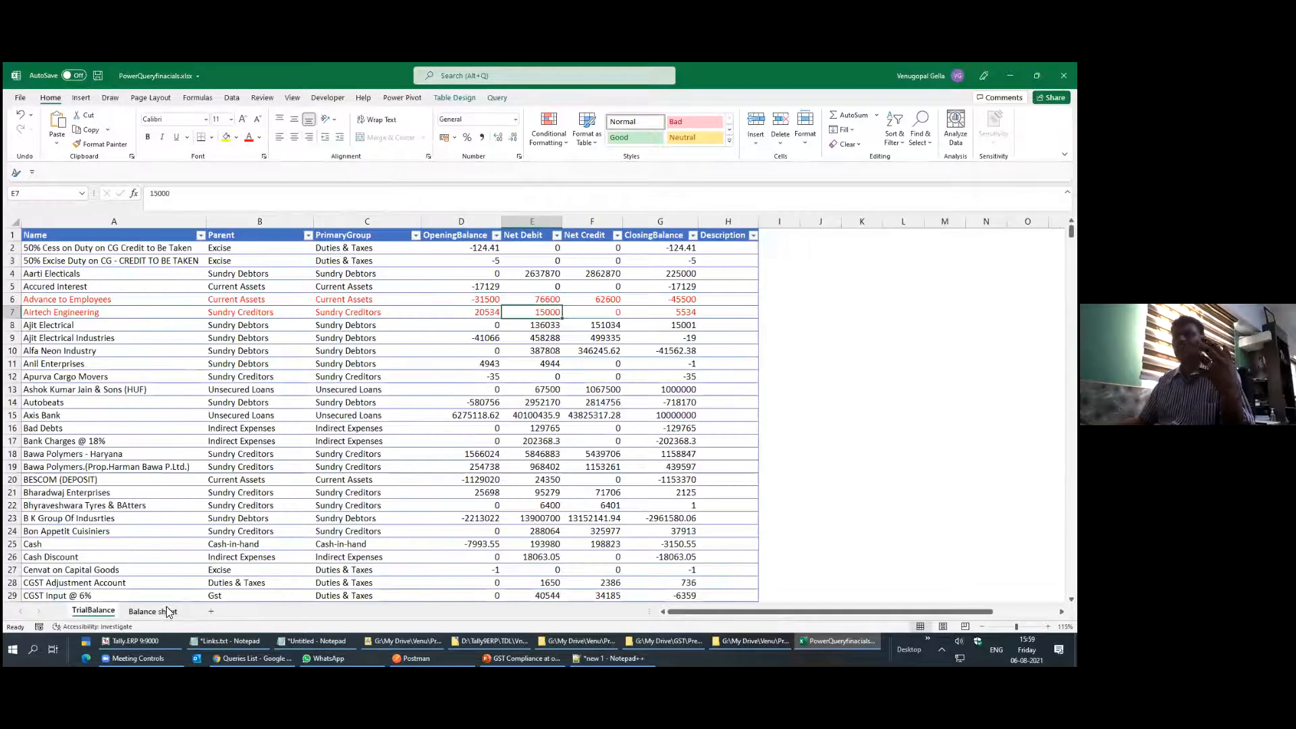
pyautogui.click(211, 611)
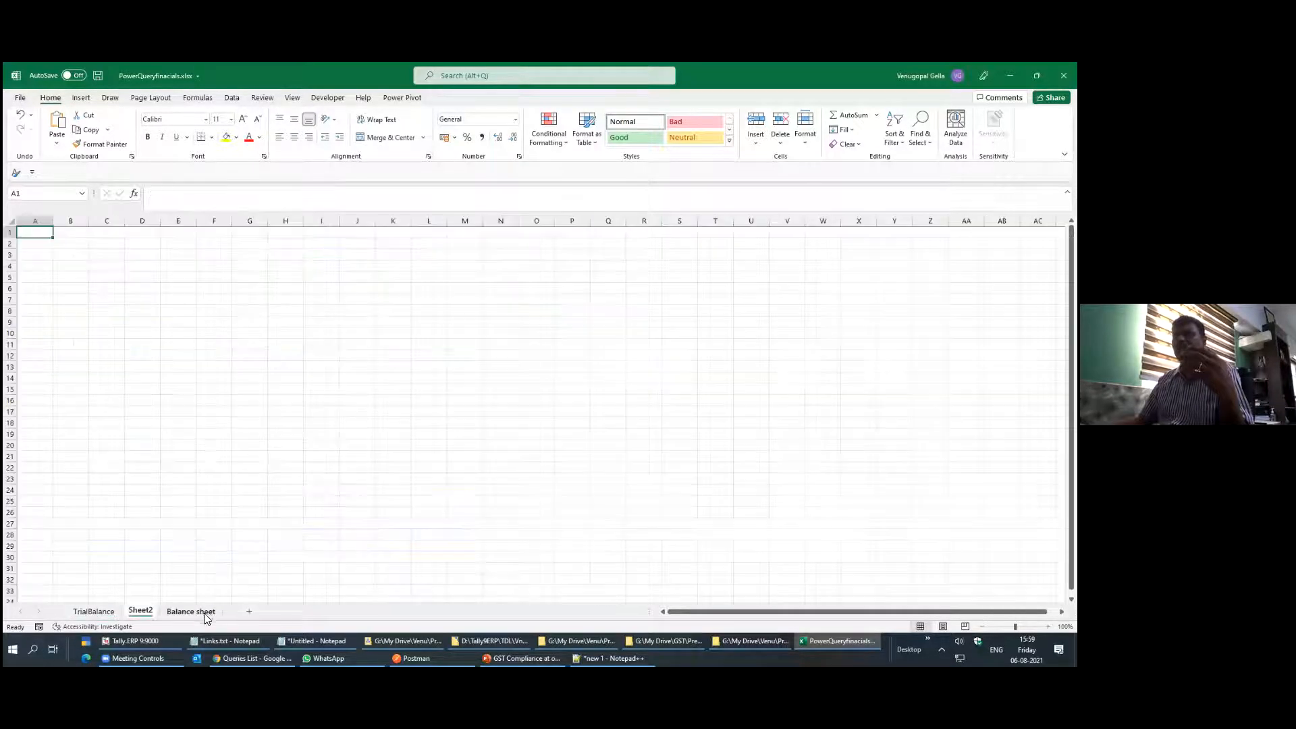
pyautogui.doubleClick(135, 611)
pyautogui.write('Sch')
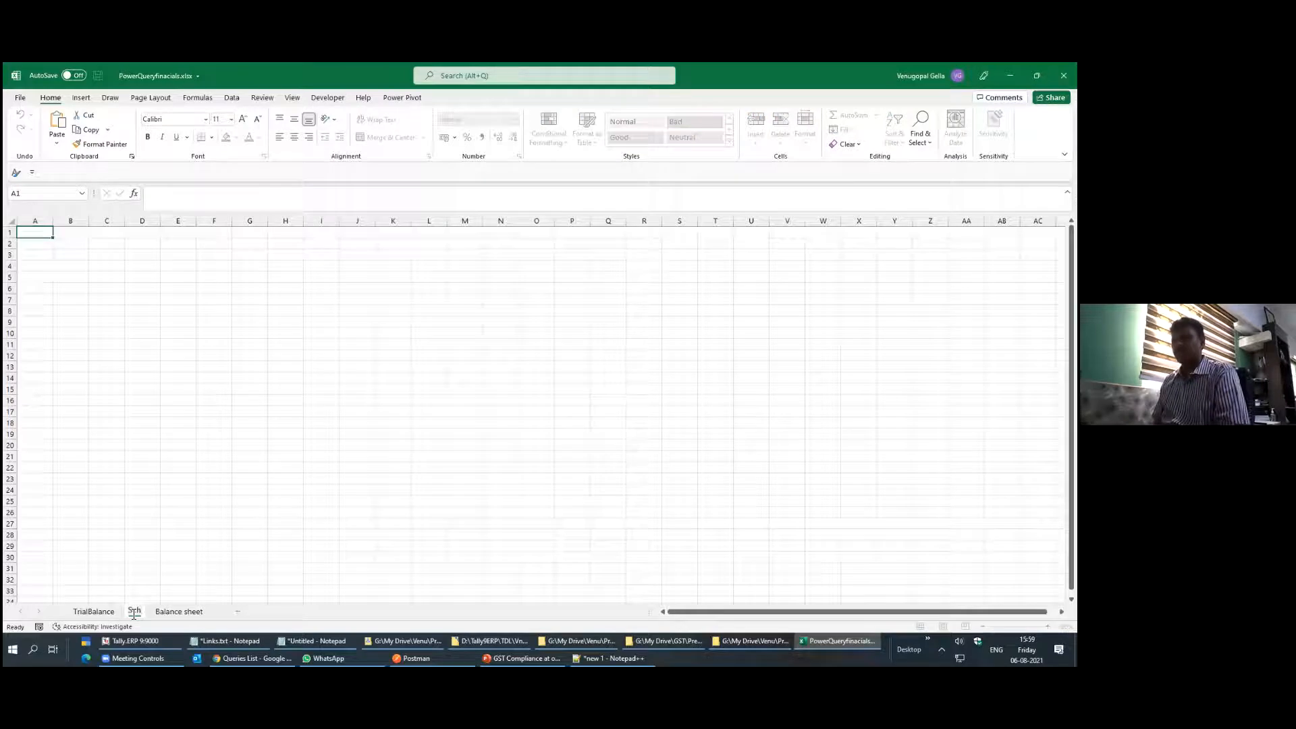
pyautogui.write('eudle')
pyautogui.press('BackSpace')
pyautogui.press('BackSpace')
pyautogui.press('BackSpace')
pyautogui.press('BackSpace')
pyautogui.write('dule')
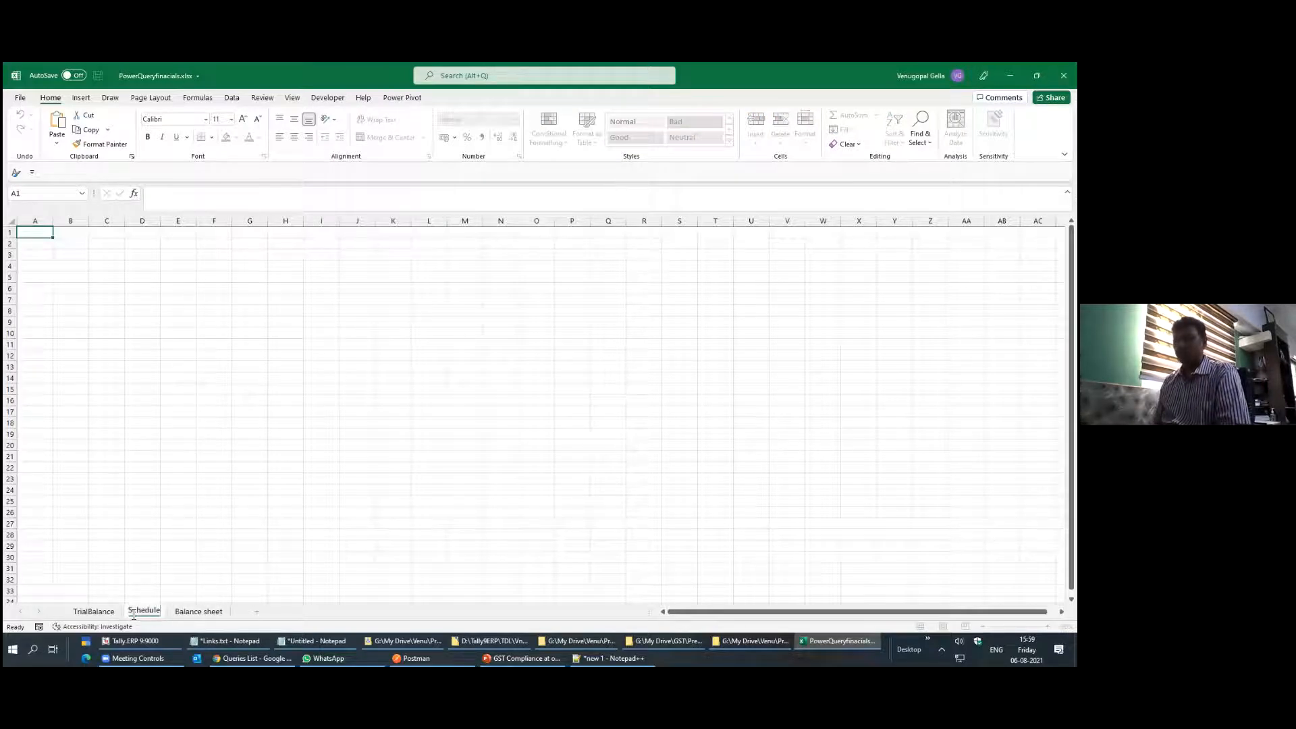
pyautogui.write('s')
pyautogui.press('Return')
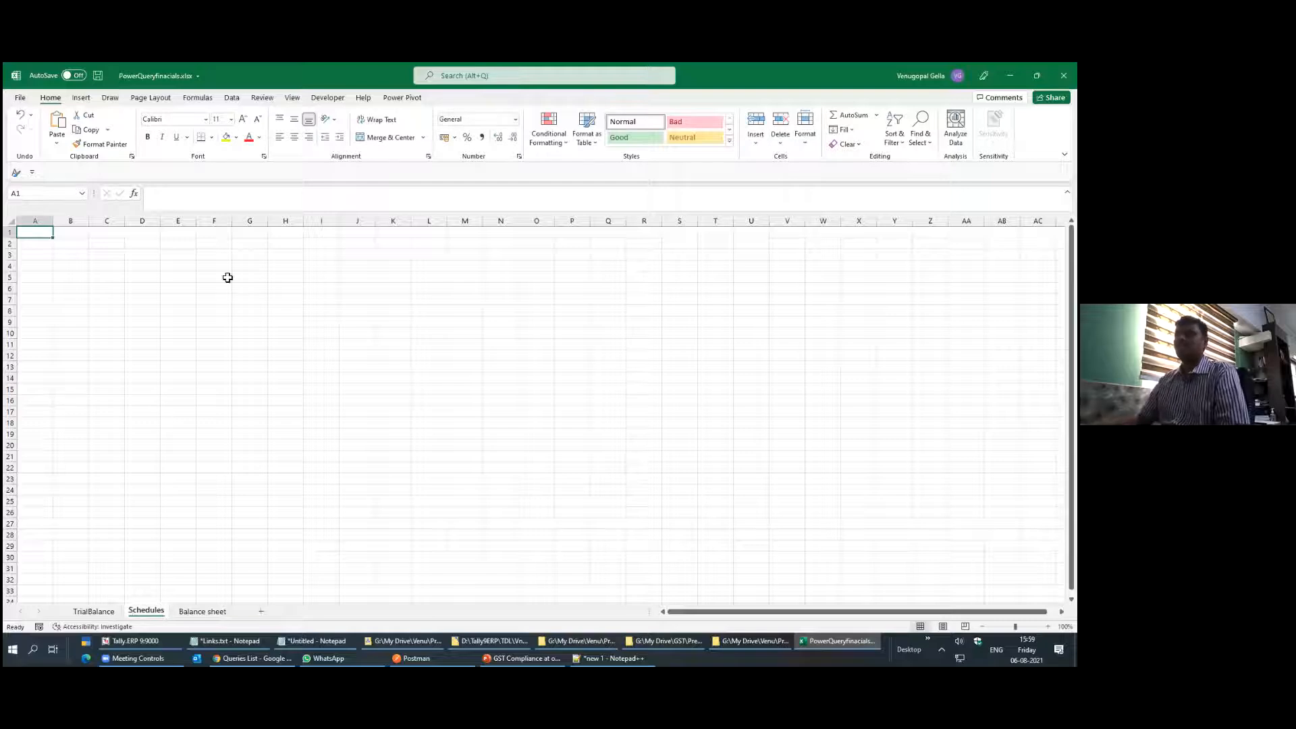
# Launch the Power Query Editor from the workbook
pyautogui.click(232, 99)
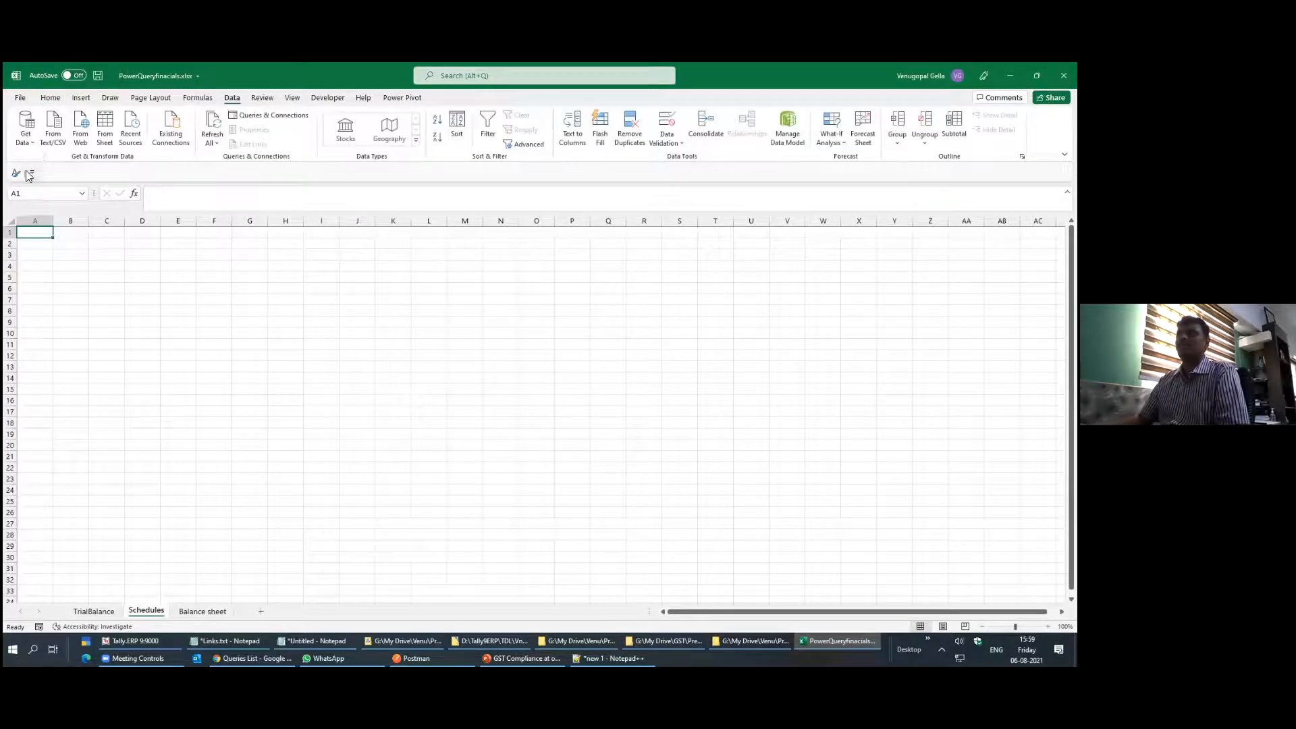
pyautogui.click(27, 138)
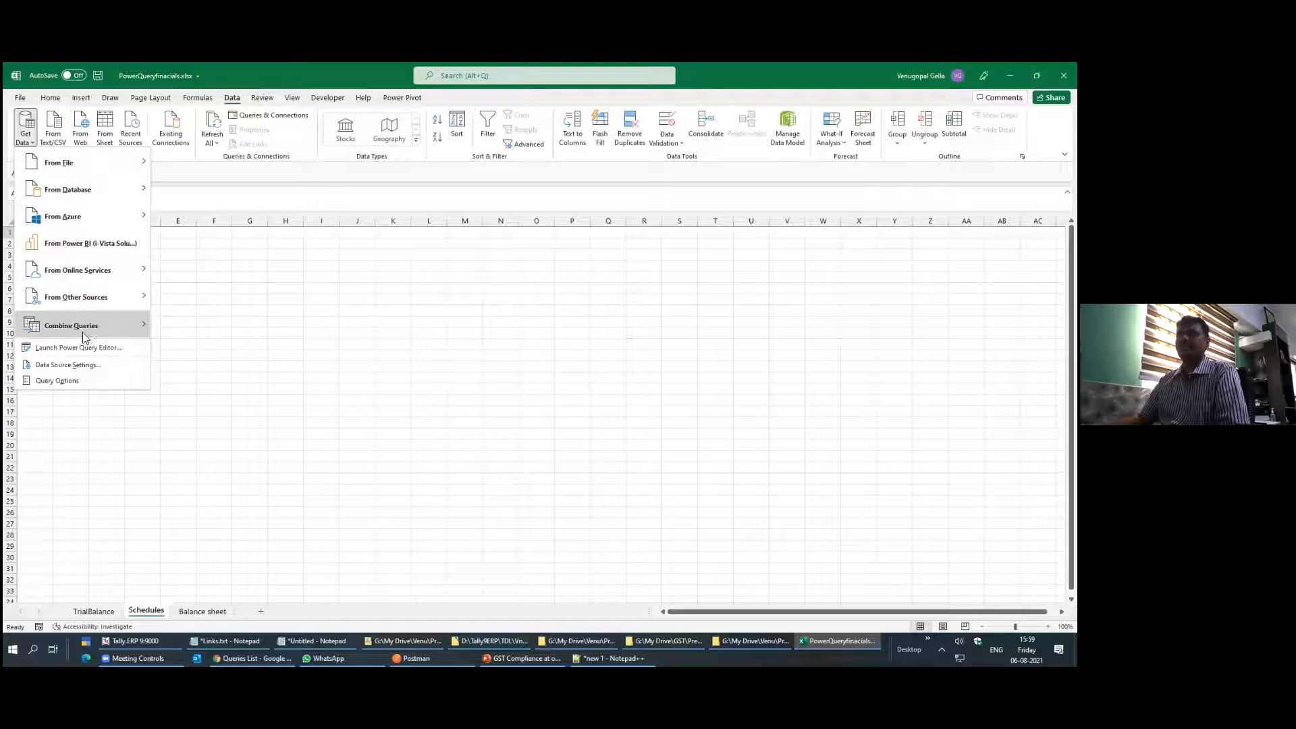
pyautogui.click(87, 349)
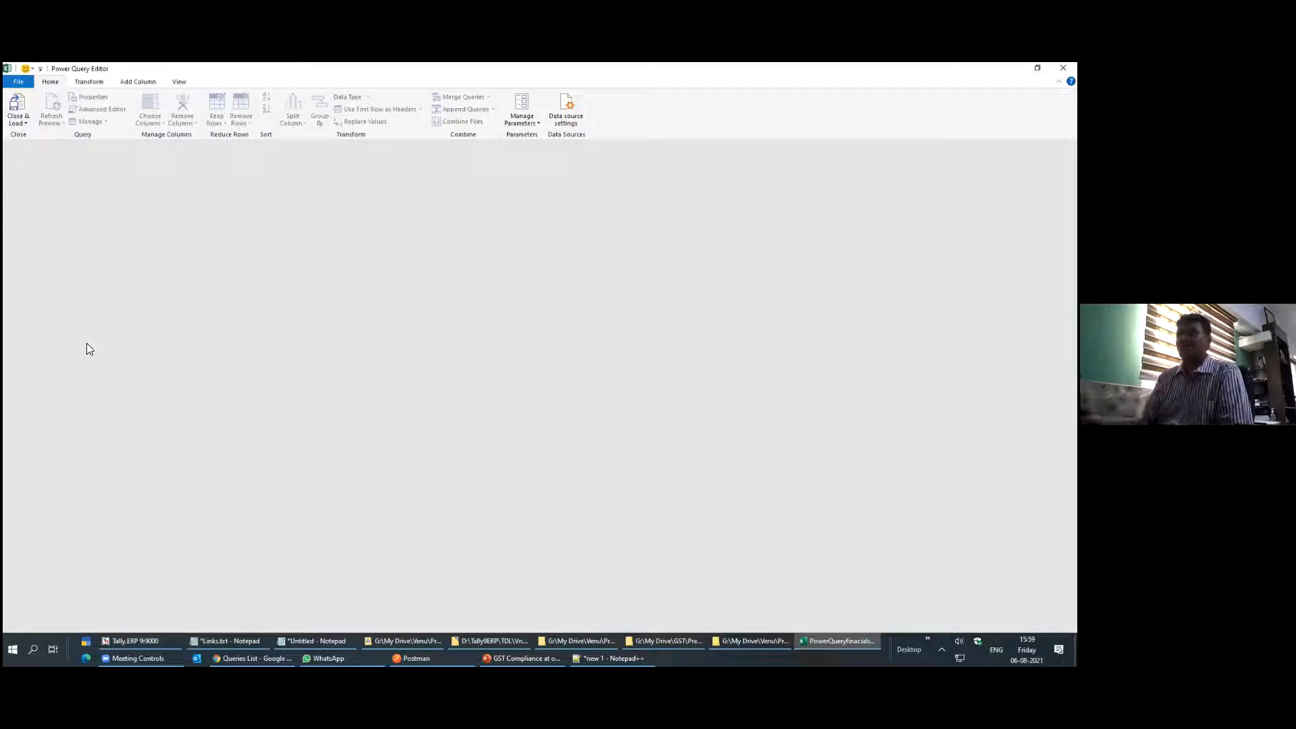
# Switch to the Queries List document in the browser and read the Key Notes item on using Duplicate or Reference
pyautogui.click(251, 658)
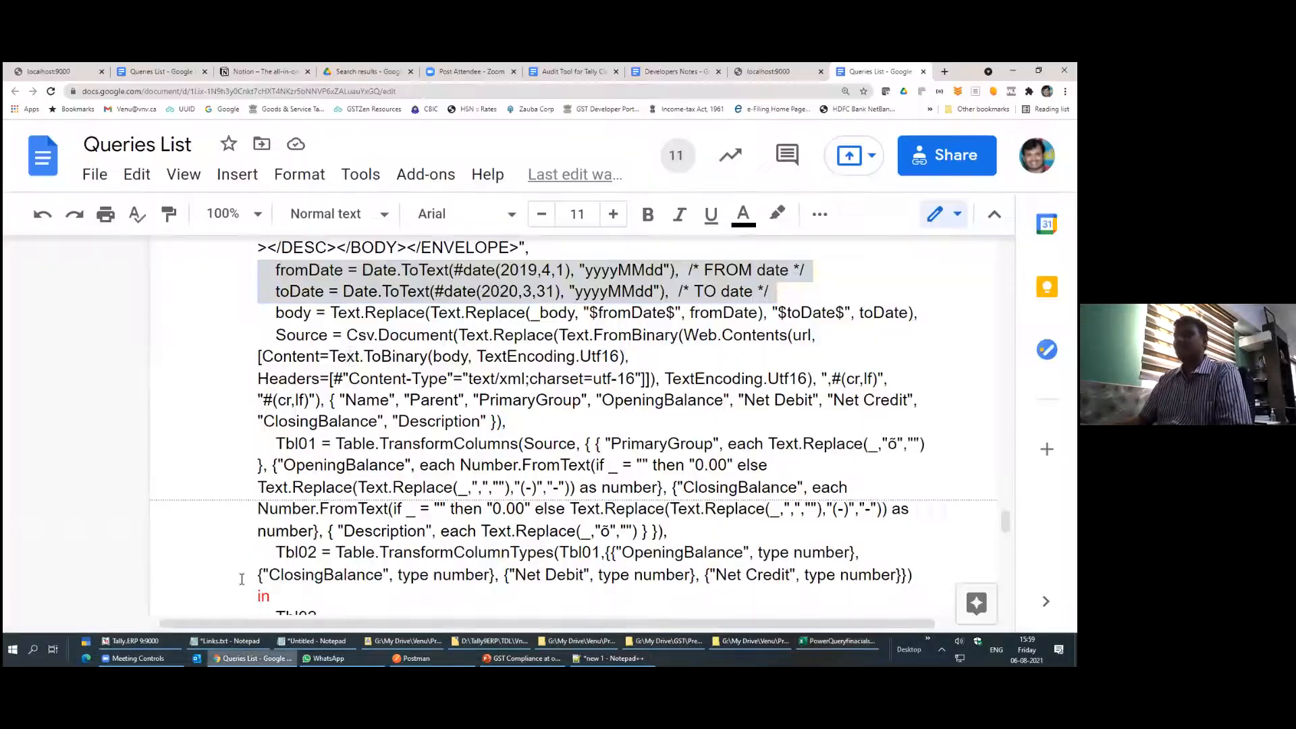
pyautogui.scroll(15, 360, 344)
pyautogui.scroll(10, 359, 344)
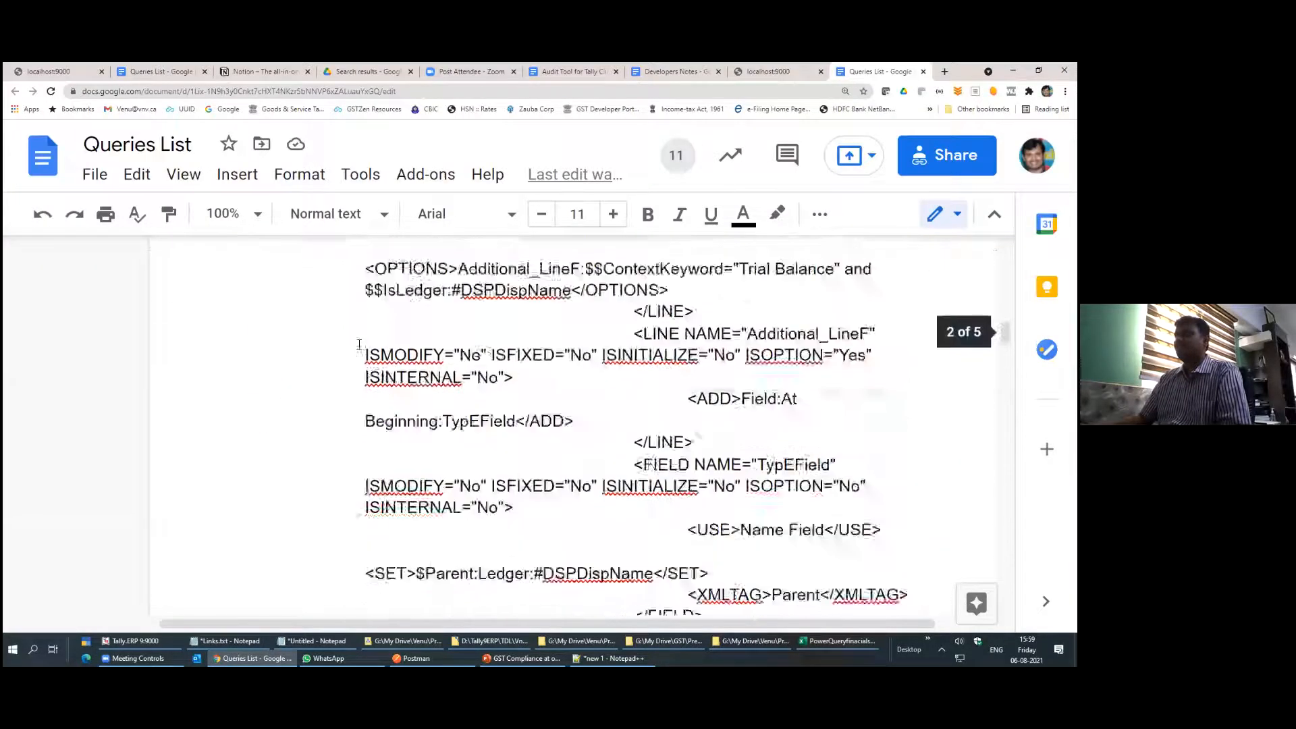
pyautogui.scroll(-2, 370, 385)
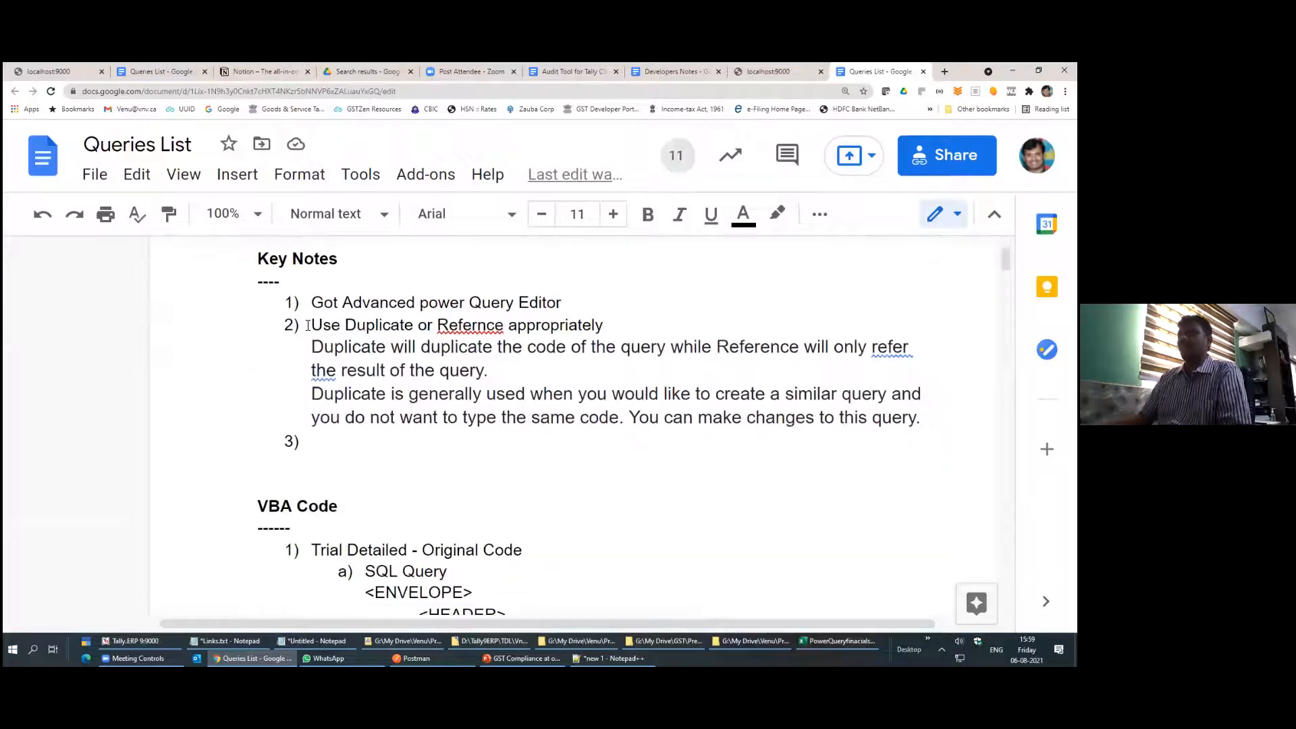
pyautogui.moveTo(310, 325); pyautogui.dragTo(318, 398)
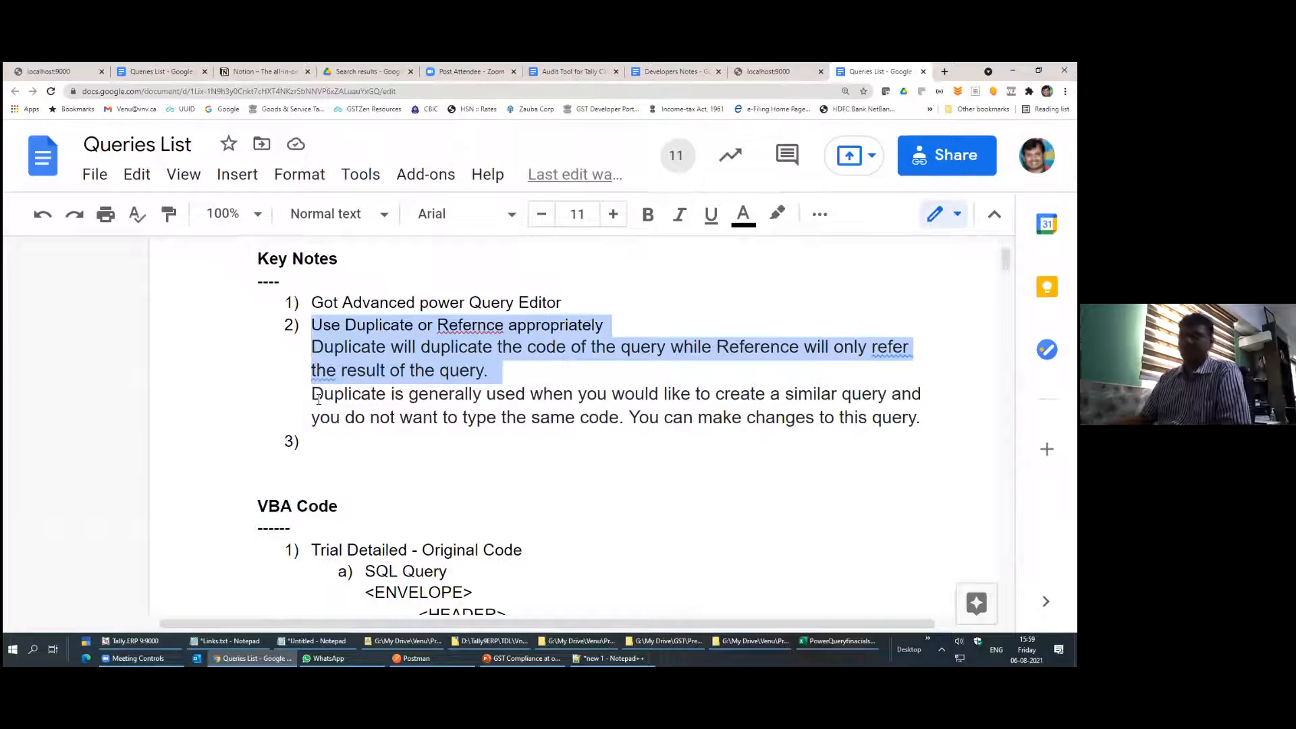
# Switch back to the Power Query Editor, create a reference of the TrialBalance query, and name it SundryCreditors
pyautogui.hotkey('alt', 'Tab')
pyautogui.click(31, 162)
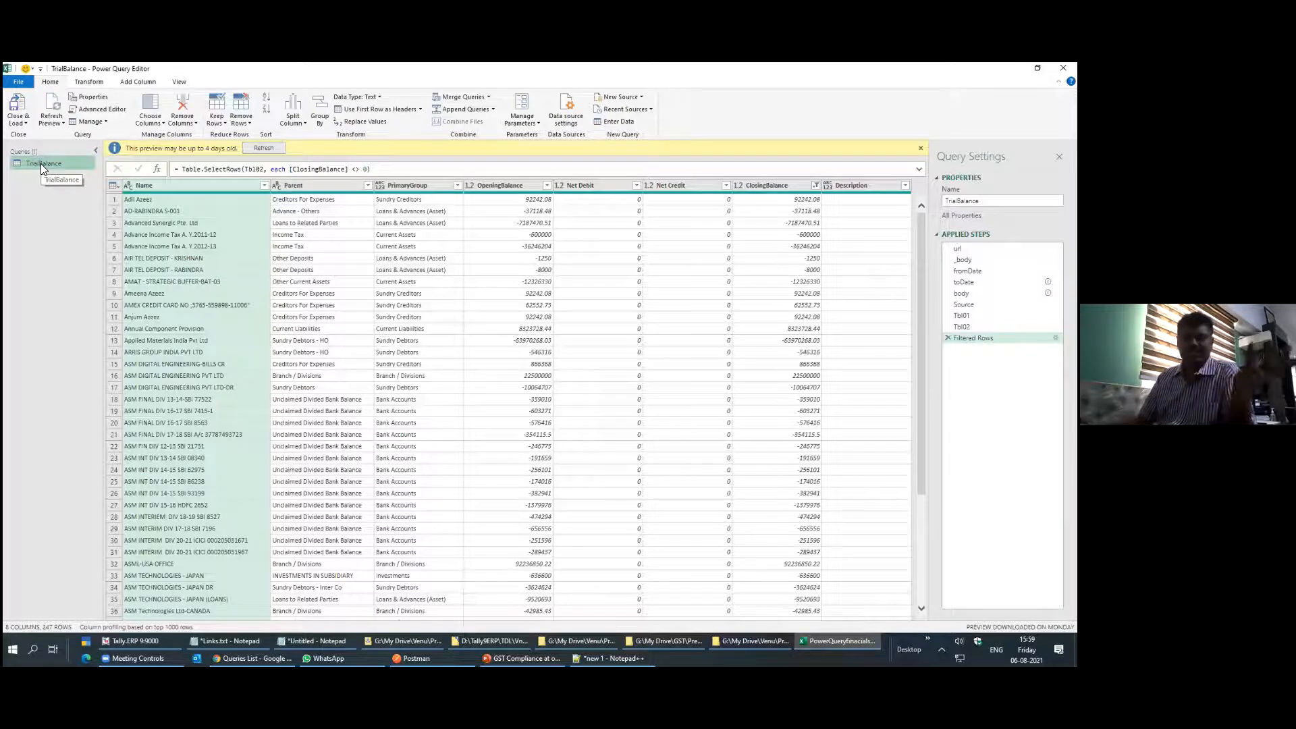
pyautogui.rightClick(41, 163)
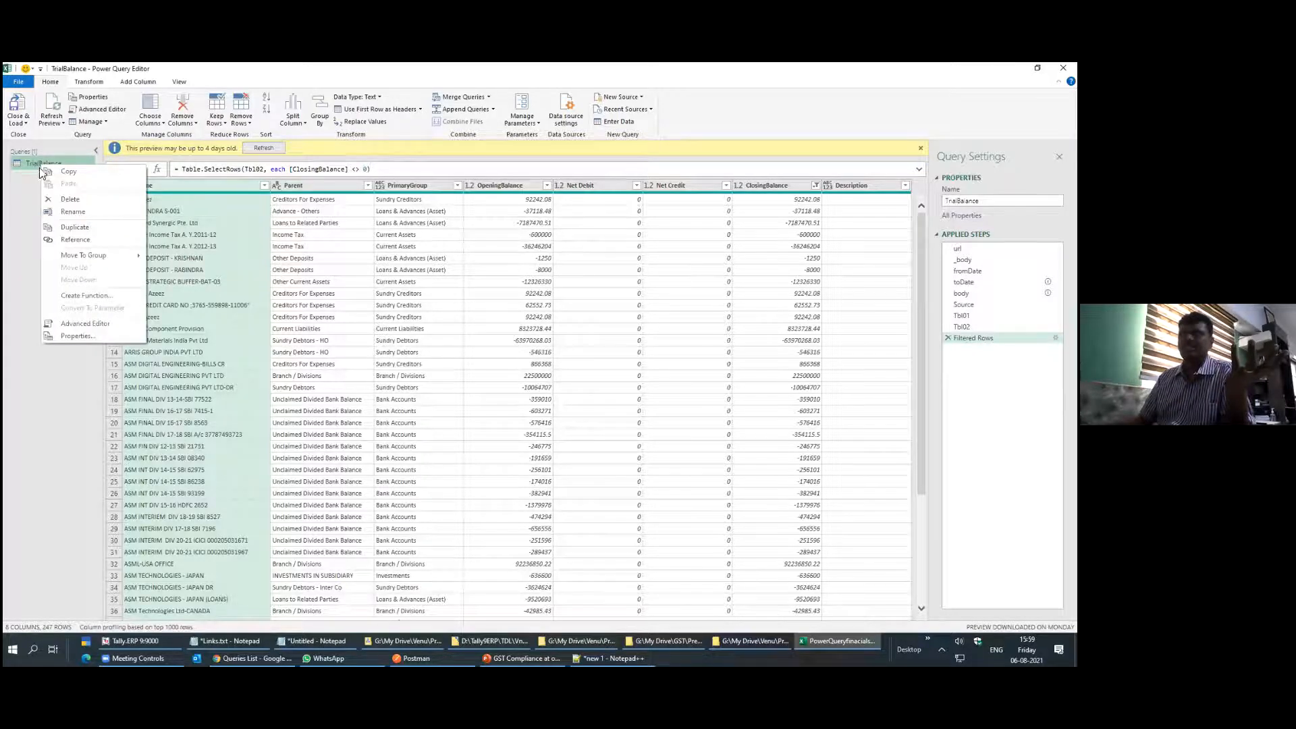
pyautogui.click(73, 240)
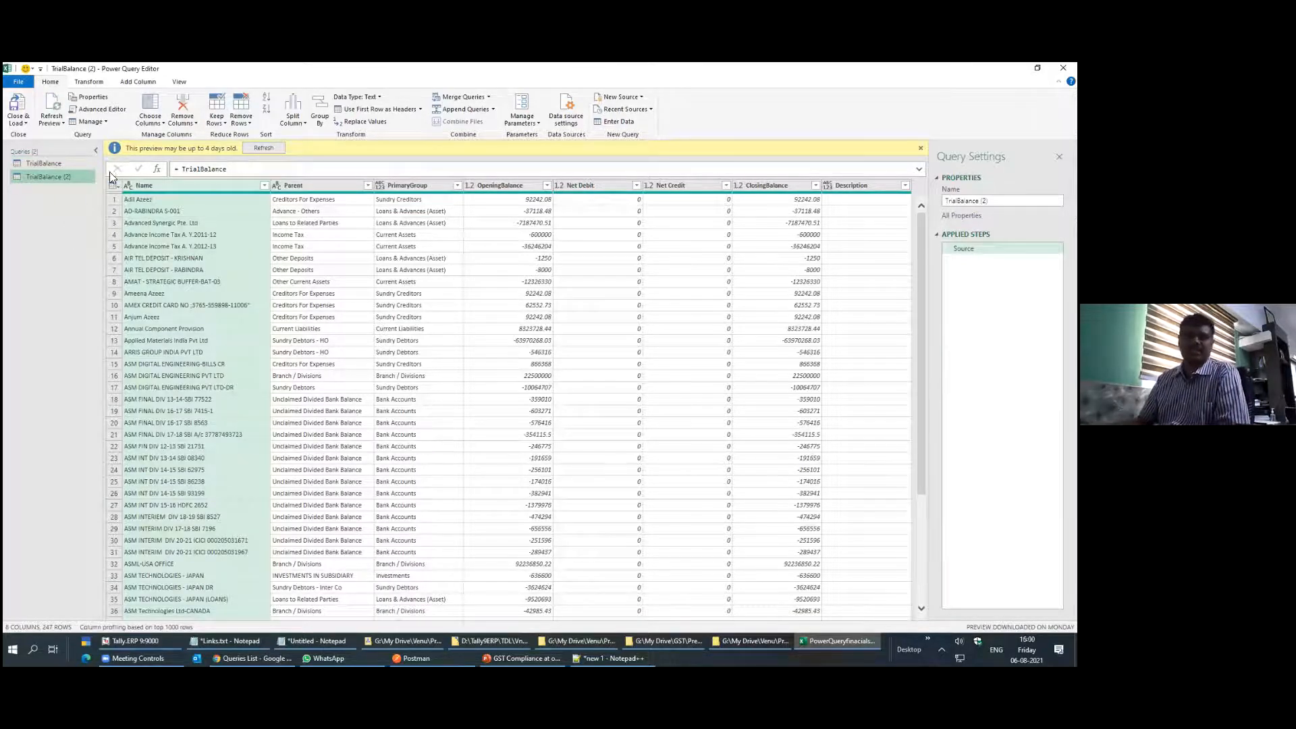
pyautogui.moveTo(994, 201); pyautogui.dragTo(808, 202)
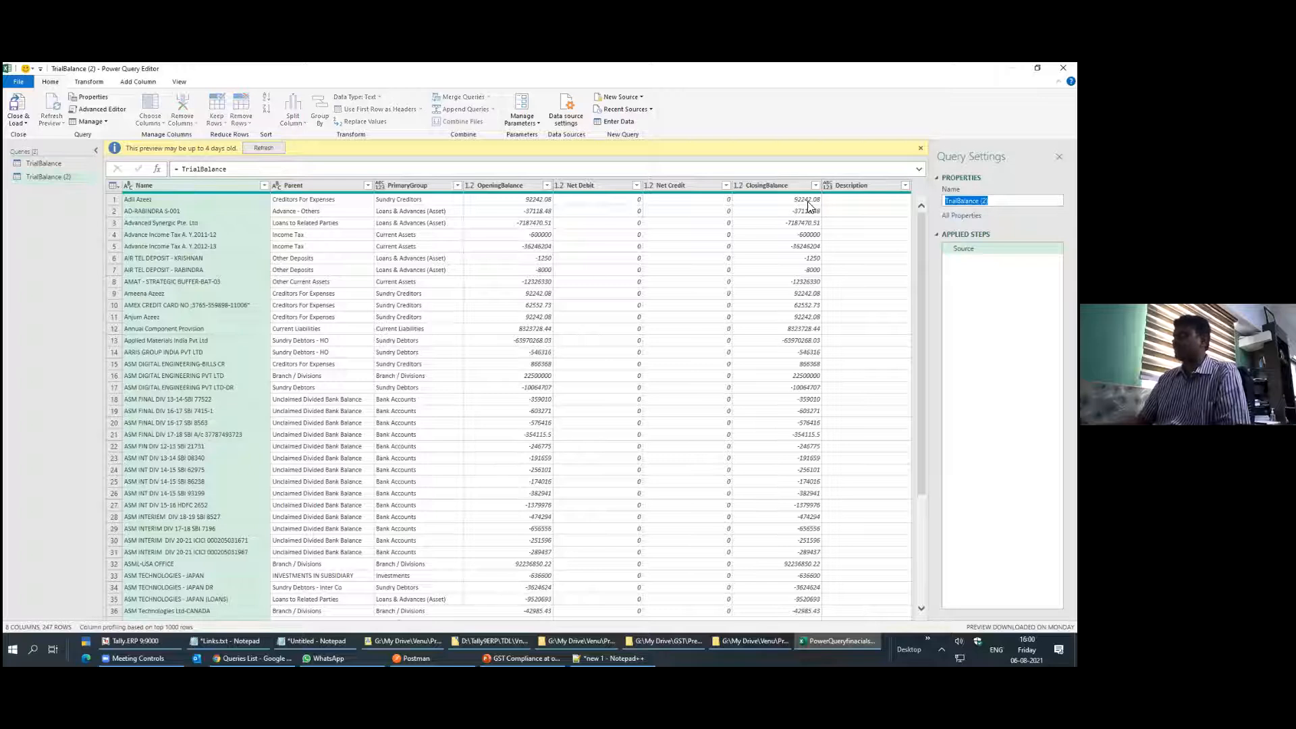
pyautogui.write('Sundry')
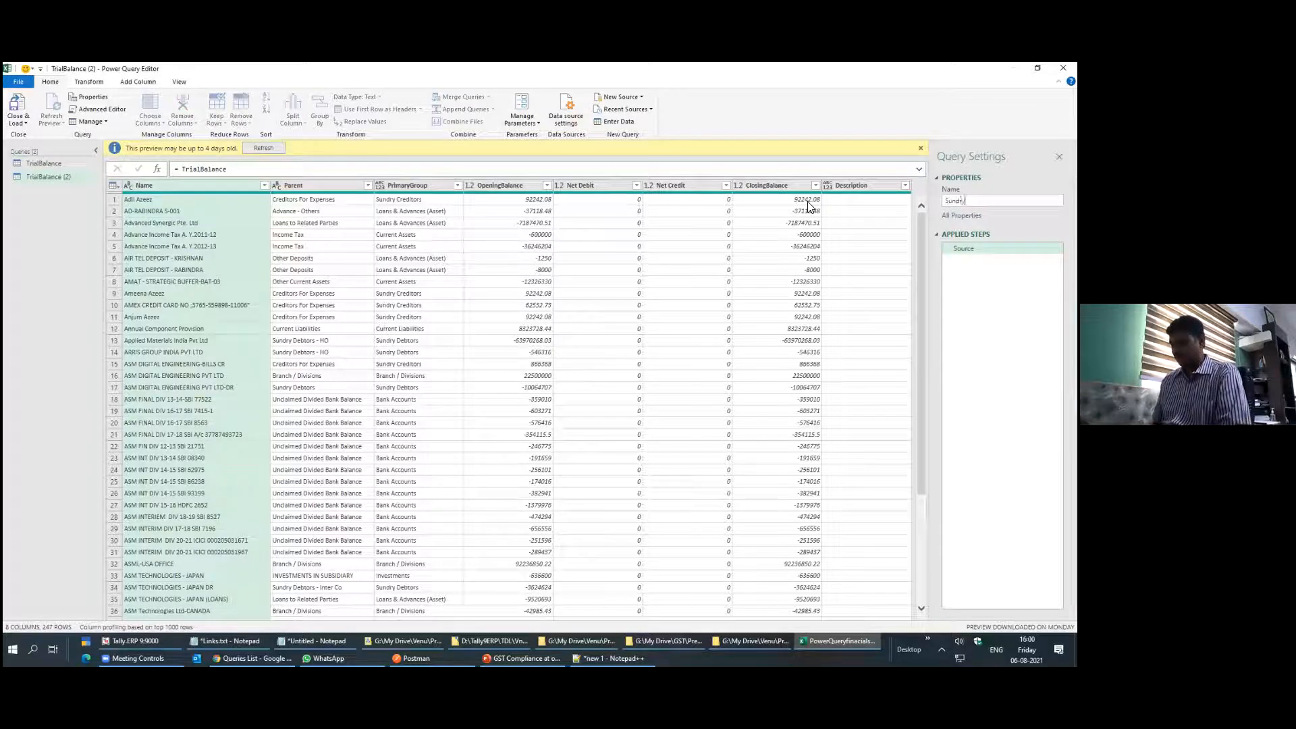
pyautogui.write('Creditors')
pyautogui.press('Return')
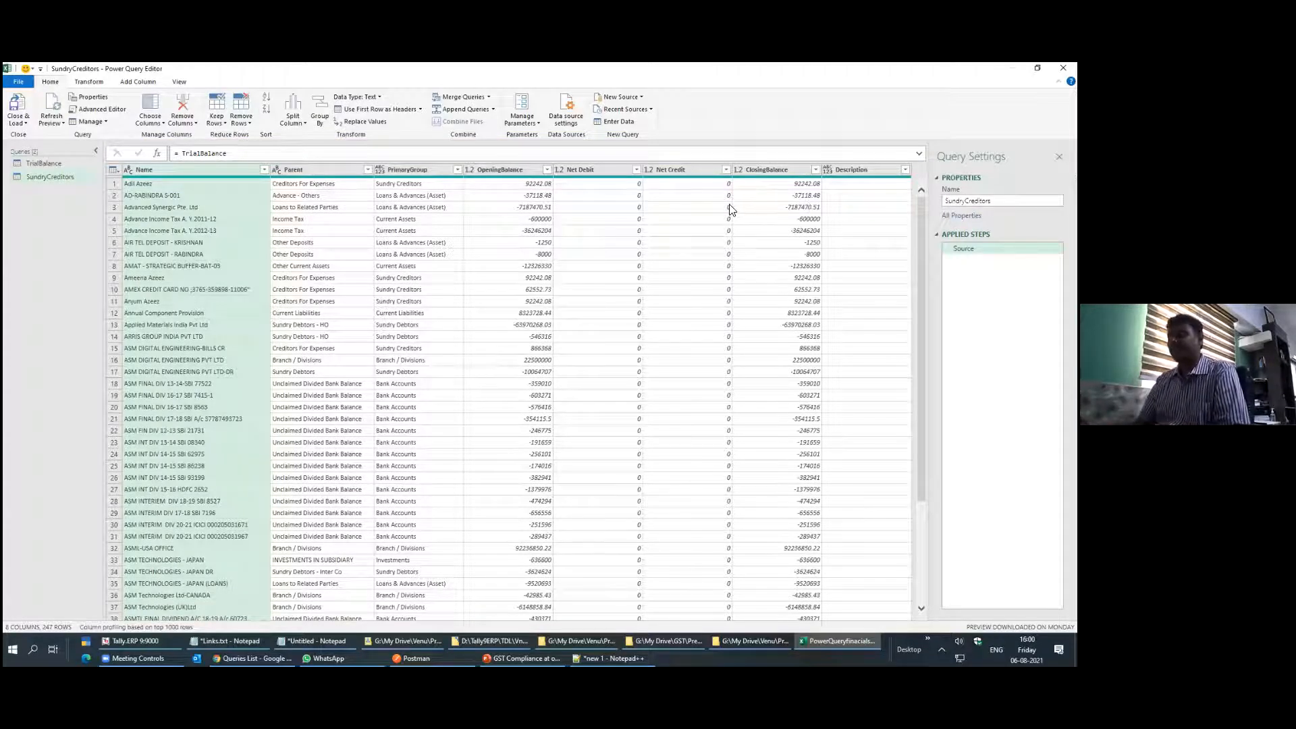
# Filter the PrimaryGroup column of the SundryCreditors query to keep only Sundry Creditors
pyautogui.click(311, 242)
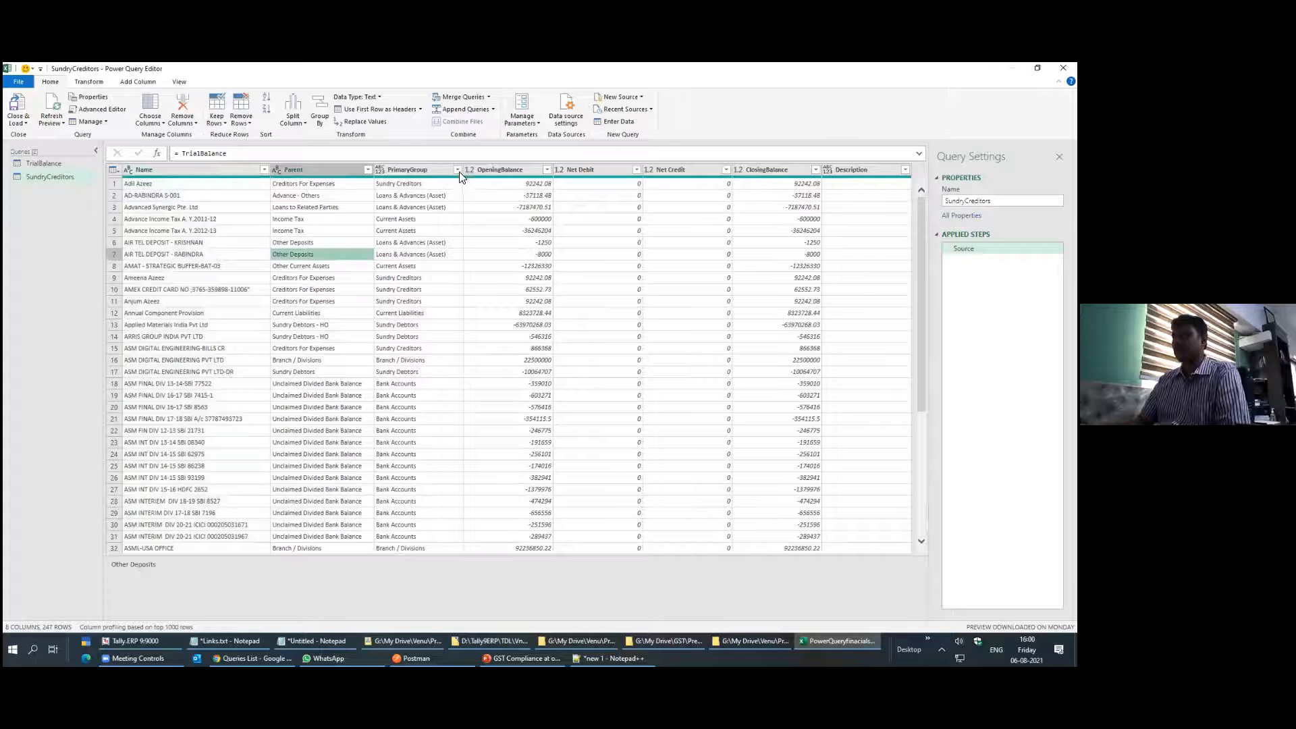
pyautogui.click(432, 169)
pyautogui.click(457, 169)
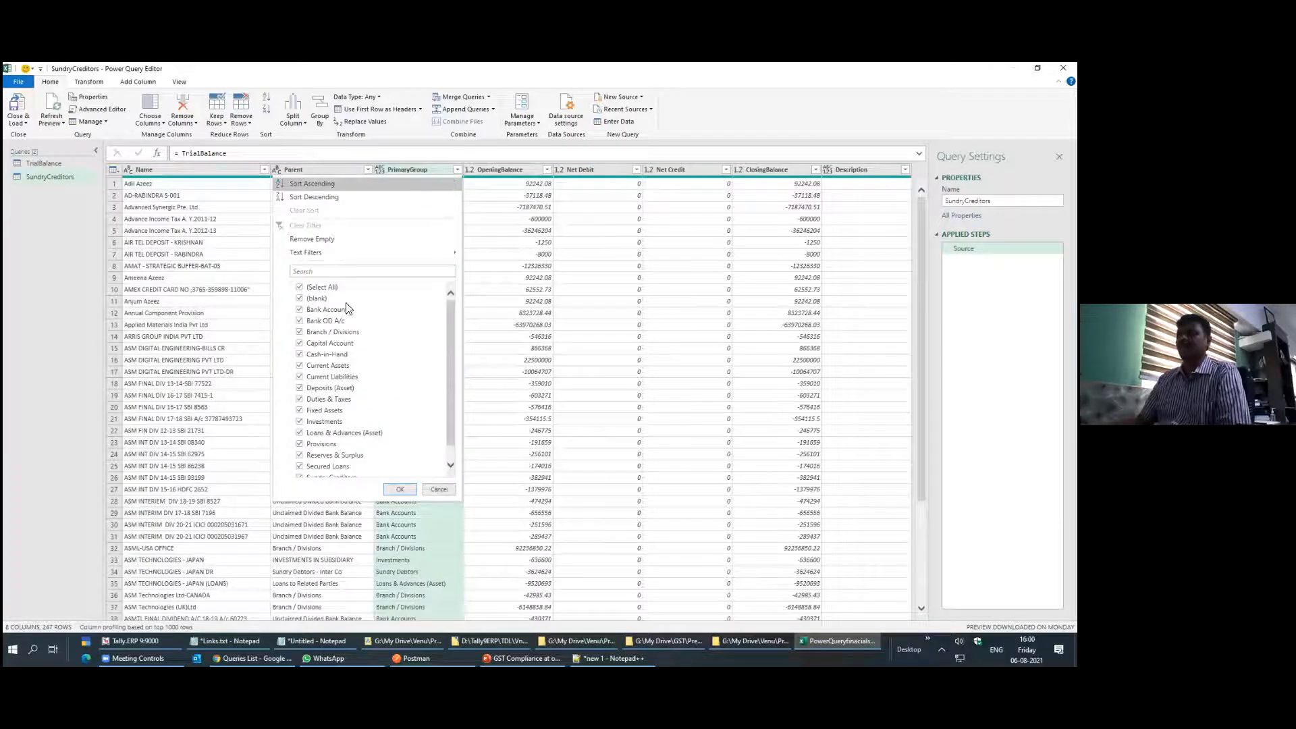
pyautogui.click(344, 269)
pyautogui.write('sun')
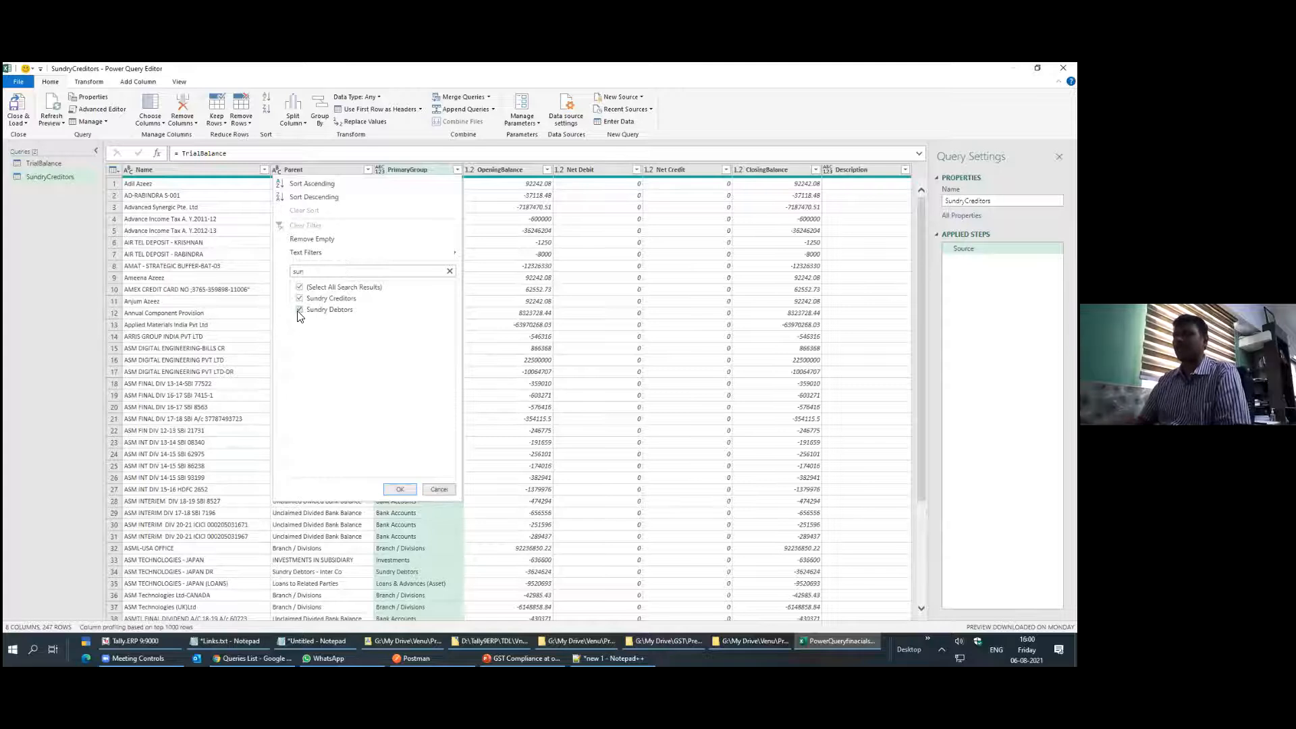
pyautogui.click(299, 310)
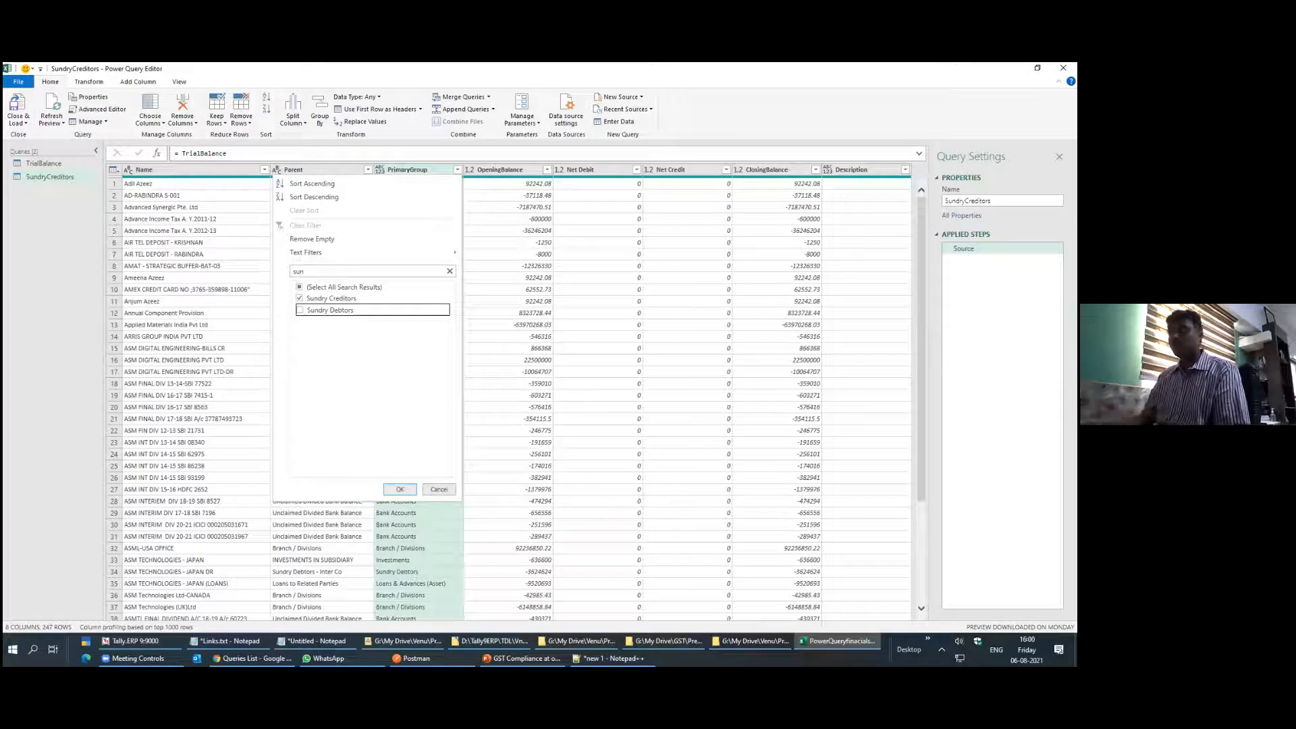
pyautogui.click(405, 490)
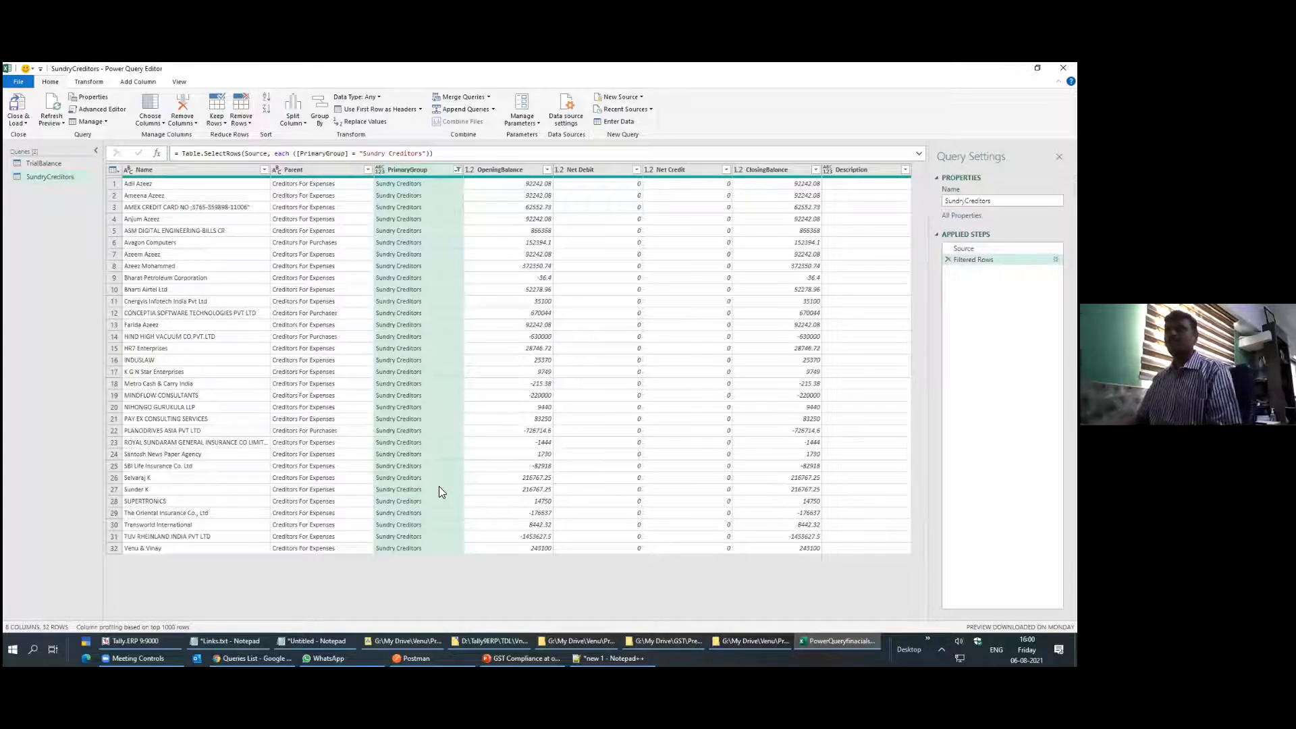
# Remove the PrimaryGroup, OpeningBalance, Net Debit, Net Credit and Description columns from the SundryCreditors query
pyautogui.rightClick(423, 170)
pyautogui.press('Escape')
pyautogui.keyDown('ctrl'); pyautogui.click(477, 169); pyautogui.keyUp('ctrl')
pyautogui.keyDown('ctrl'); pyautogui.click(581, 170); pyautogui.keyUp('ctrl')
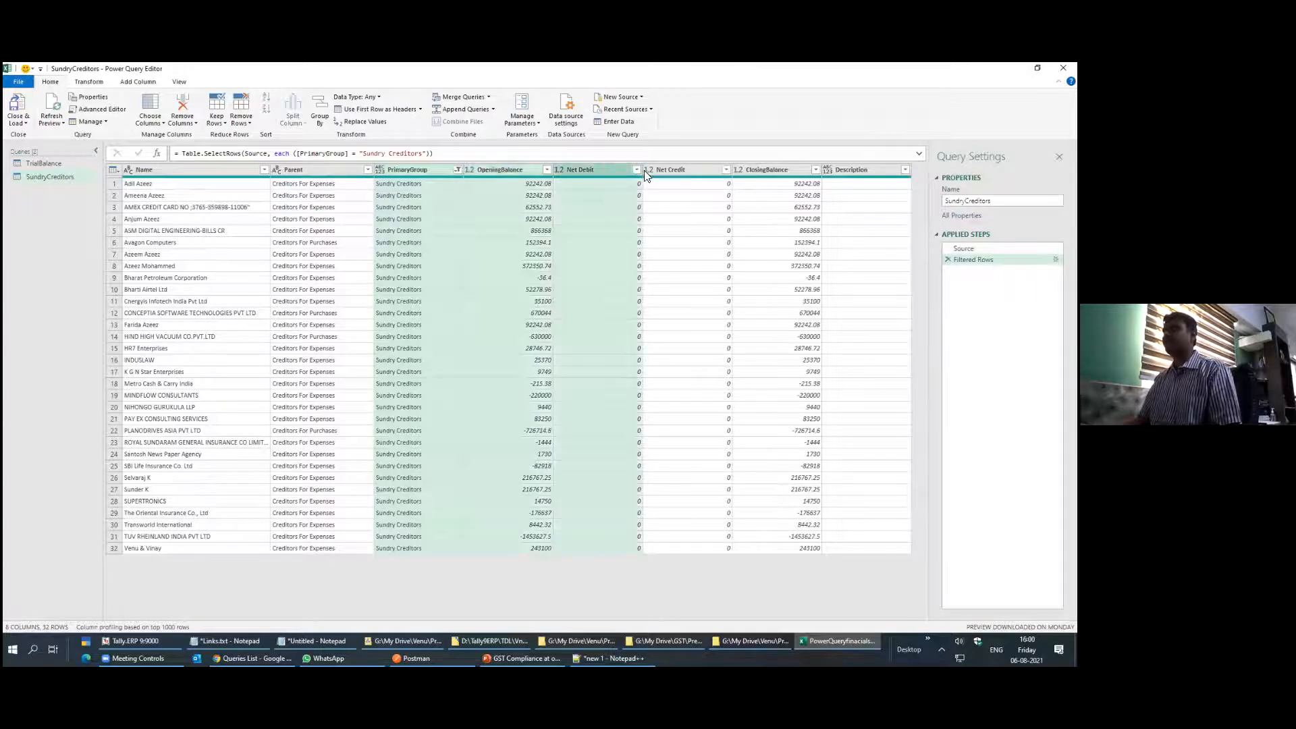
pyautogui.keyDown('ctrl'); pyautogui.click(674, 170); pyautogui.keyUp('ctrl')
pyautogui.keyDown('ctrl'); pyautogui.click(861, 169); pyautogui.keyUp('ctrl')
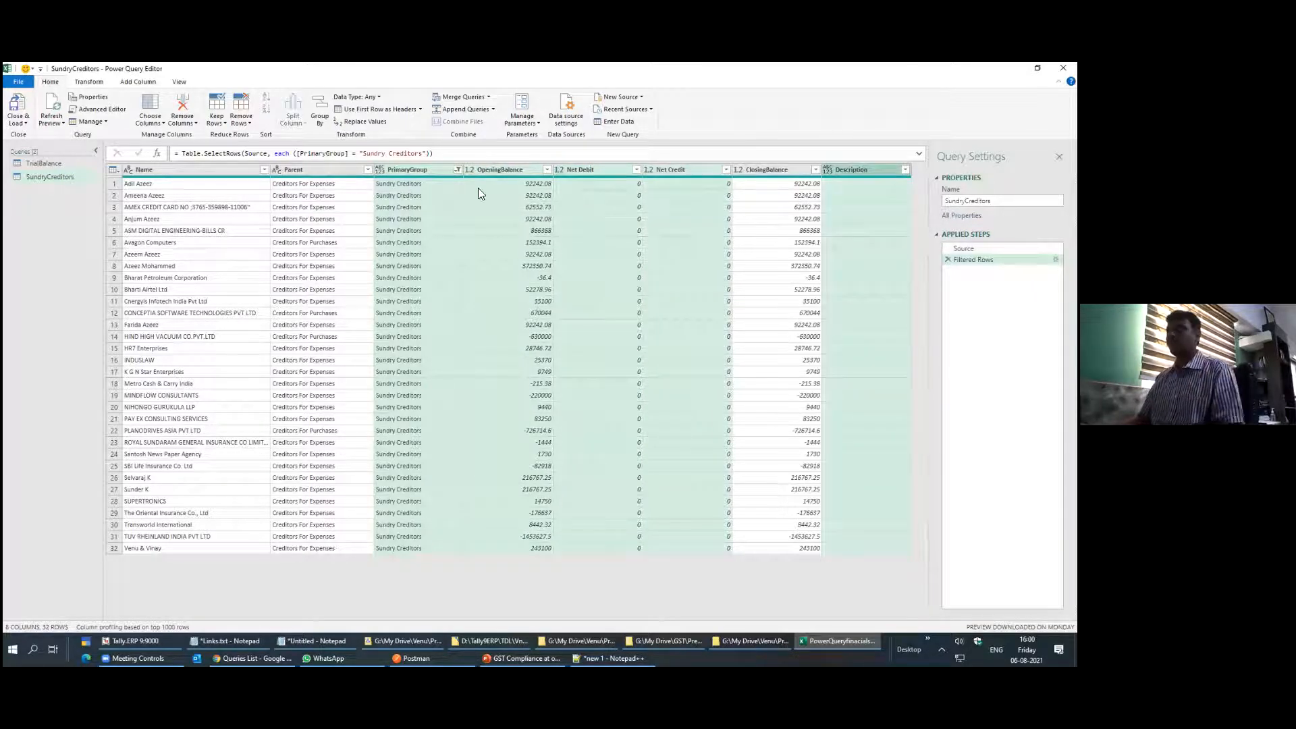
pyautogui.rightClick(488, 172)
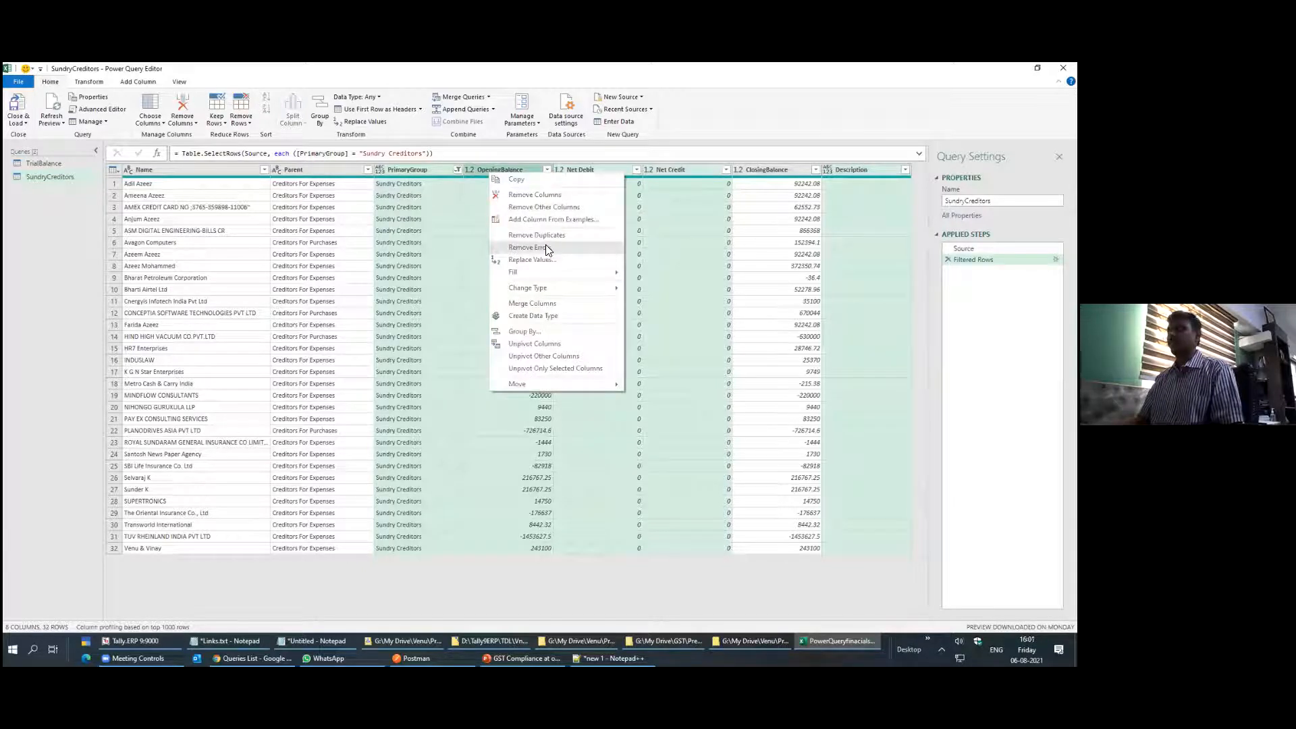
pyautogui.click(535, 196)
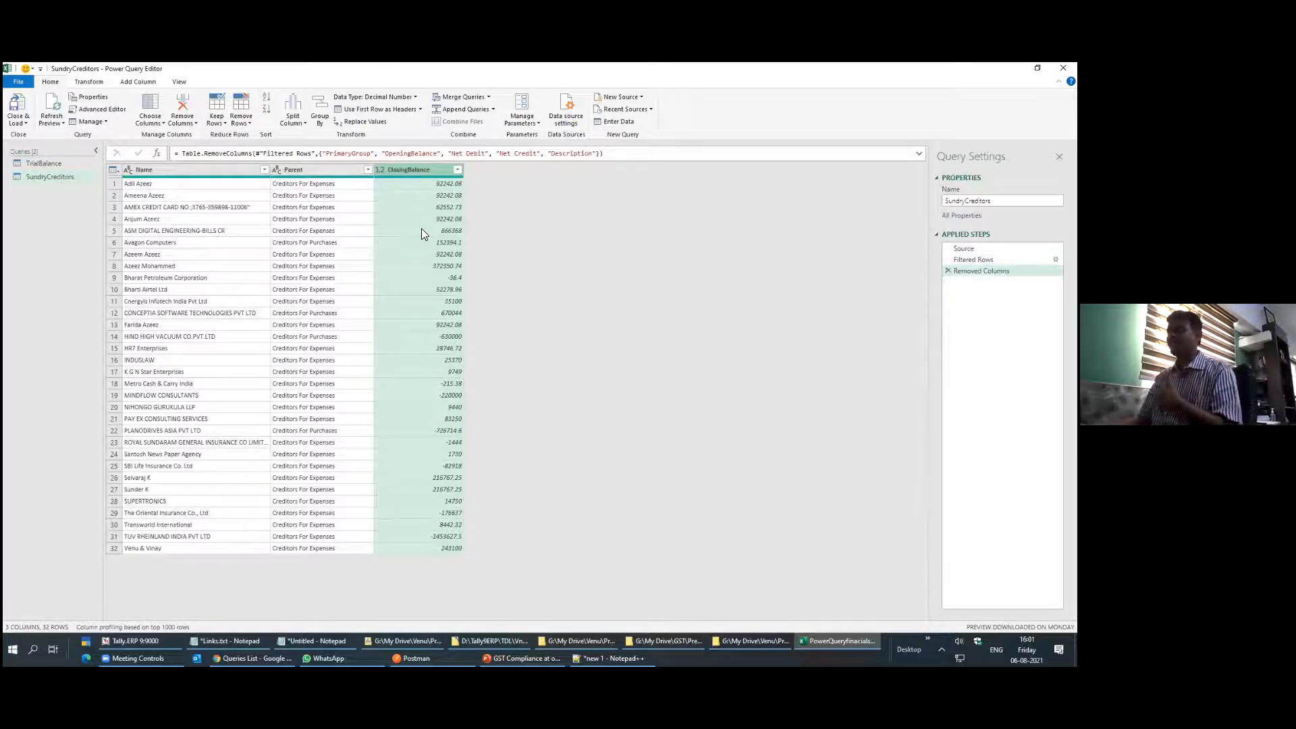
# Sort the SundryCreditors query by Parent in ascending order, and close and load it to a new worksheet
pyautogui.click(337, 170)
pyautogui.click(367, 170)
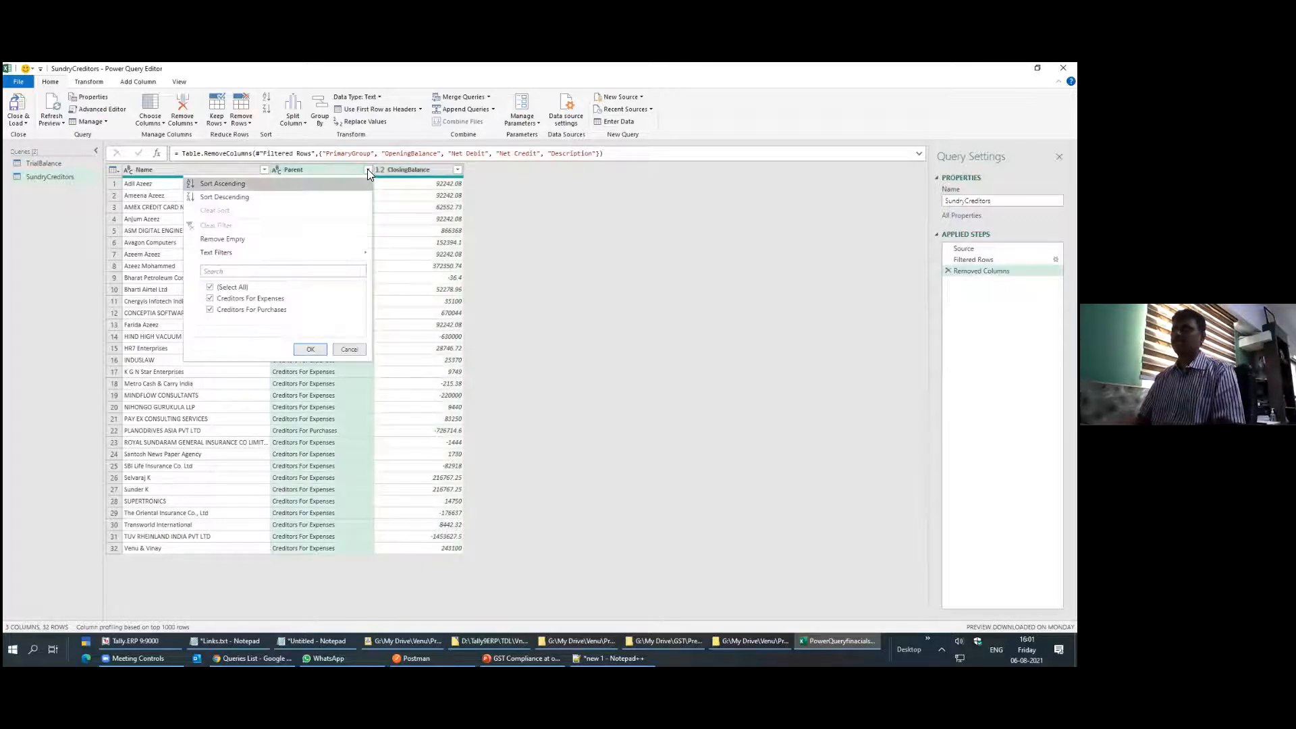
pyautogui.click(276, 183)
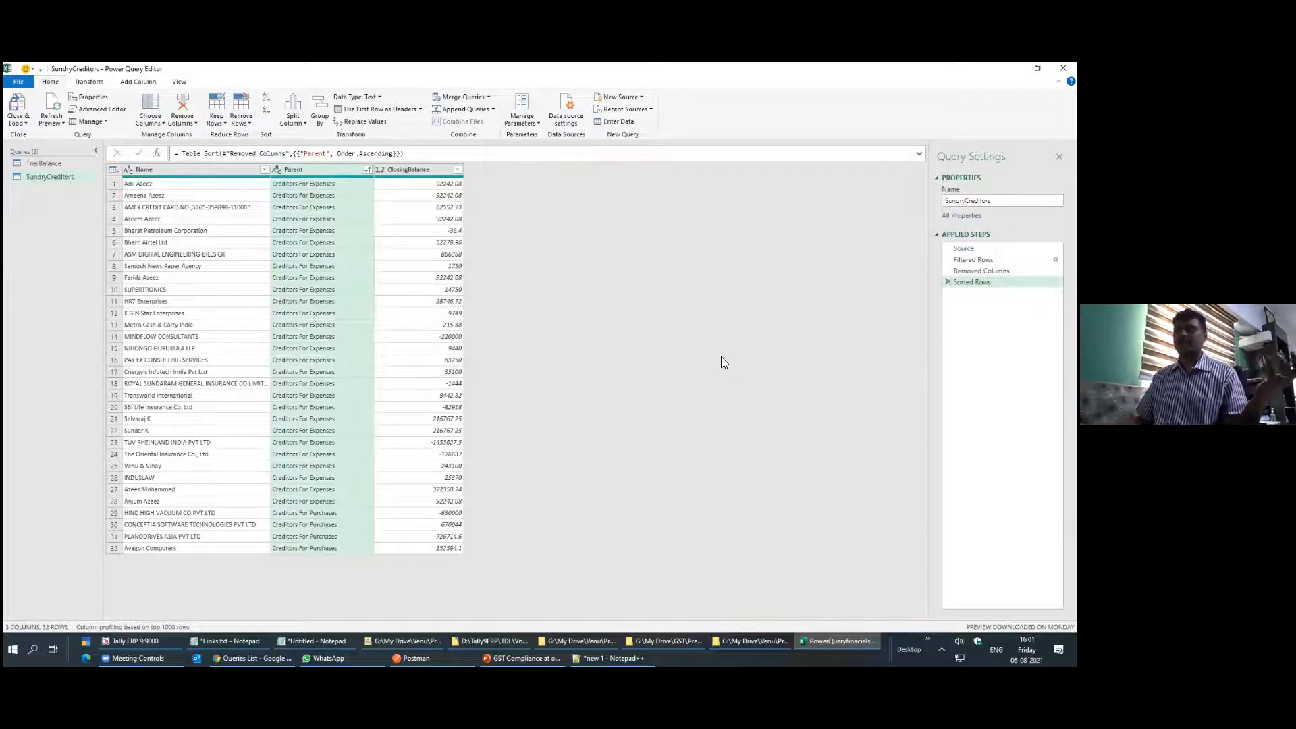
pyautogui.click(18, 105)
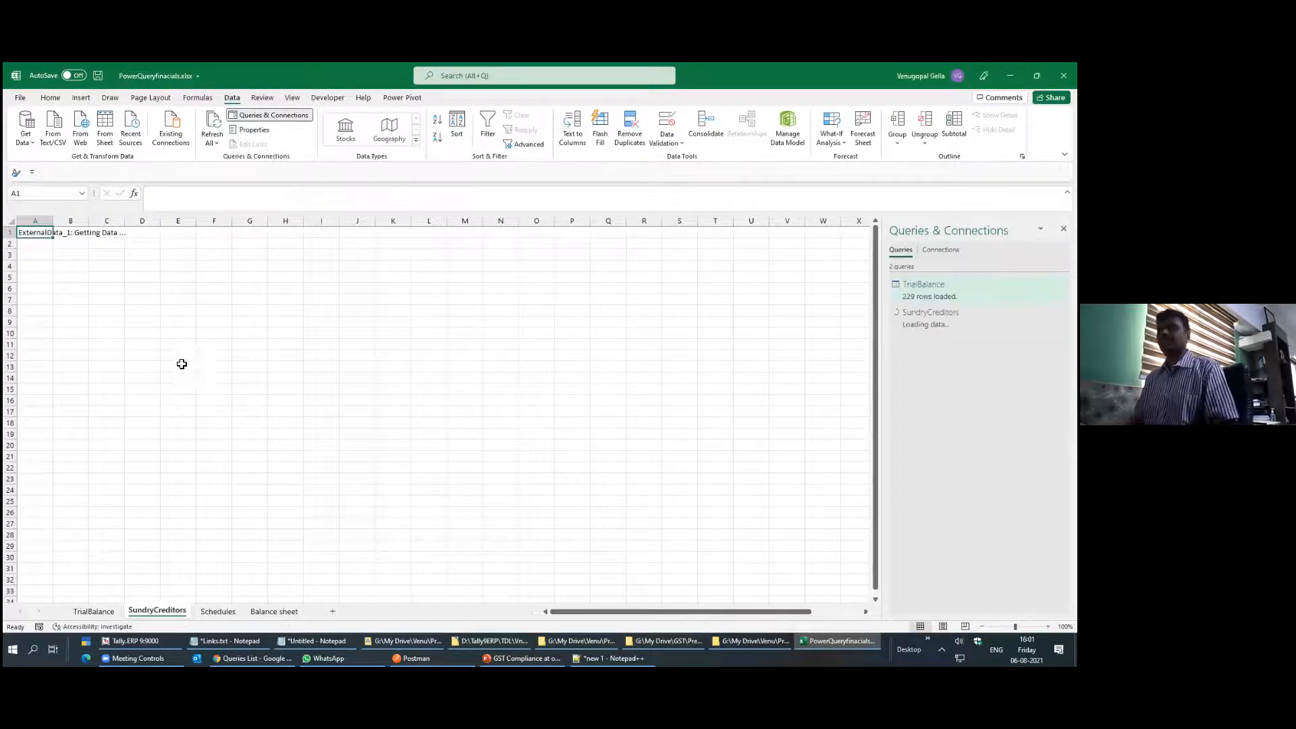
pyautogui.click(371, 261)
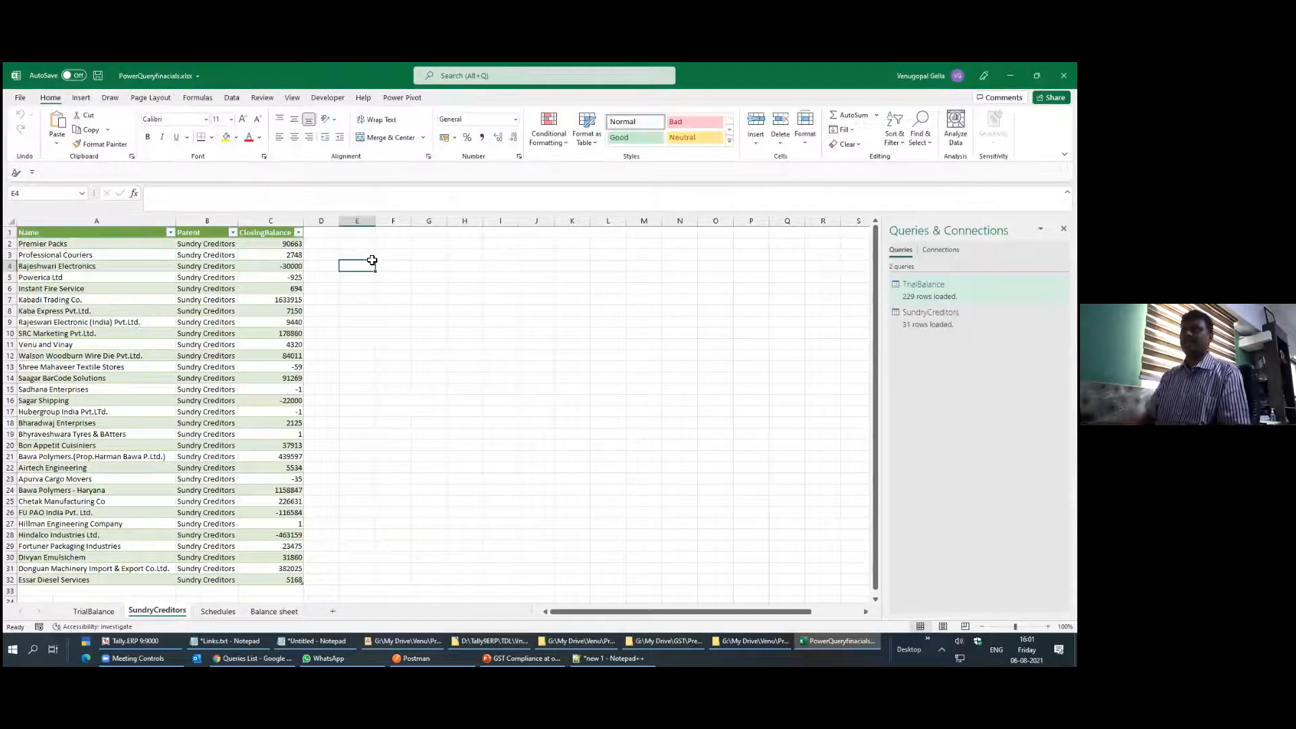
pyautogui.hotkey('ctrl', 'Home')
pyautogui.hotkey('ctrl', 'shift', 'Down')
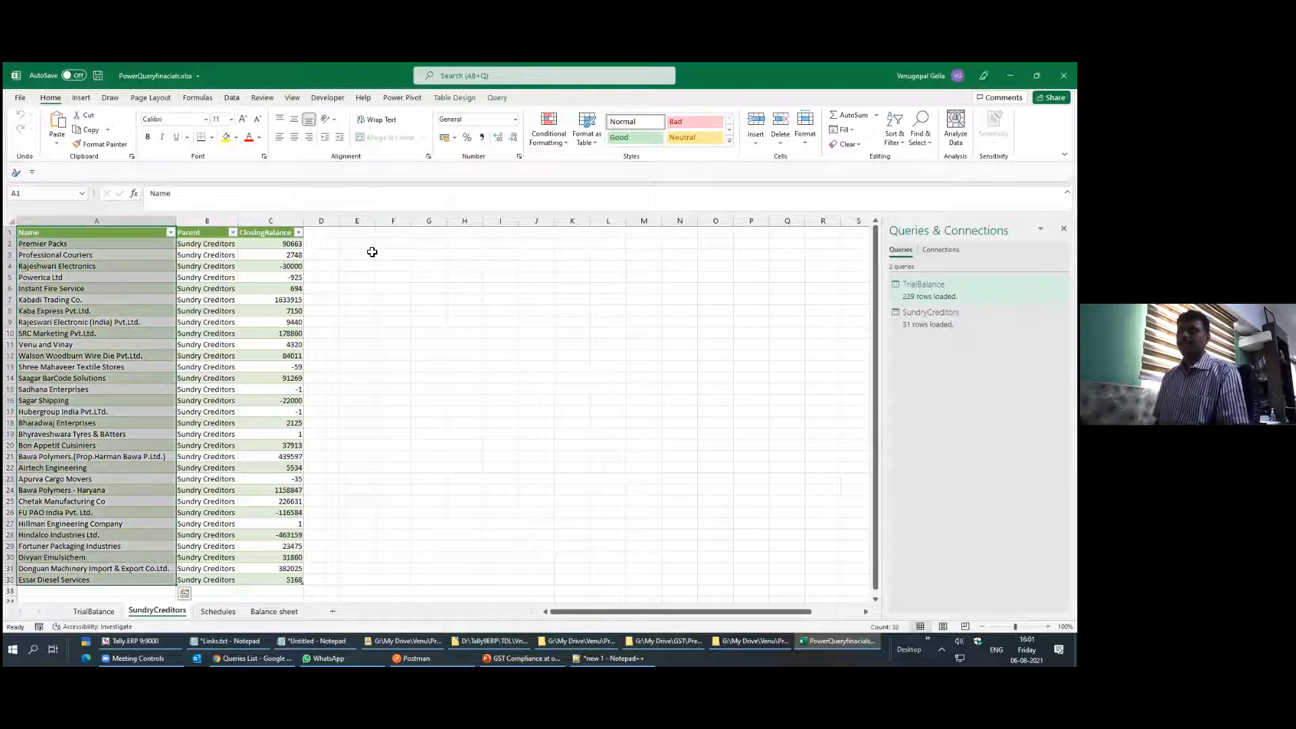
pyautogui.hotkey('ctrl', 'Home')
pyautogui.press('BackSpace')
pyautogui.press('Escape')
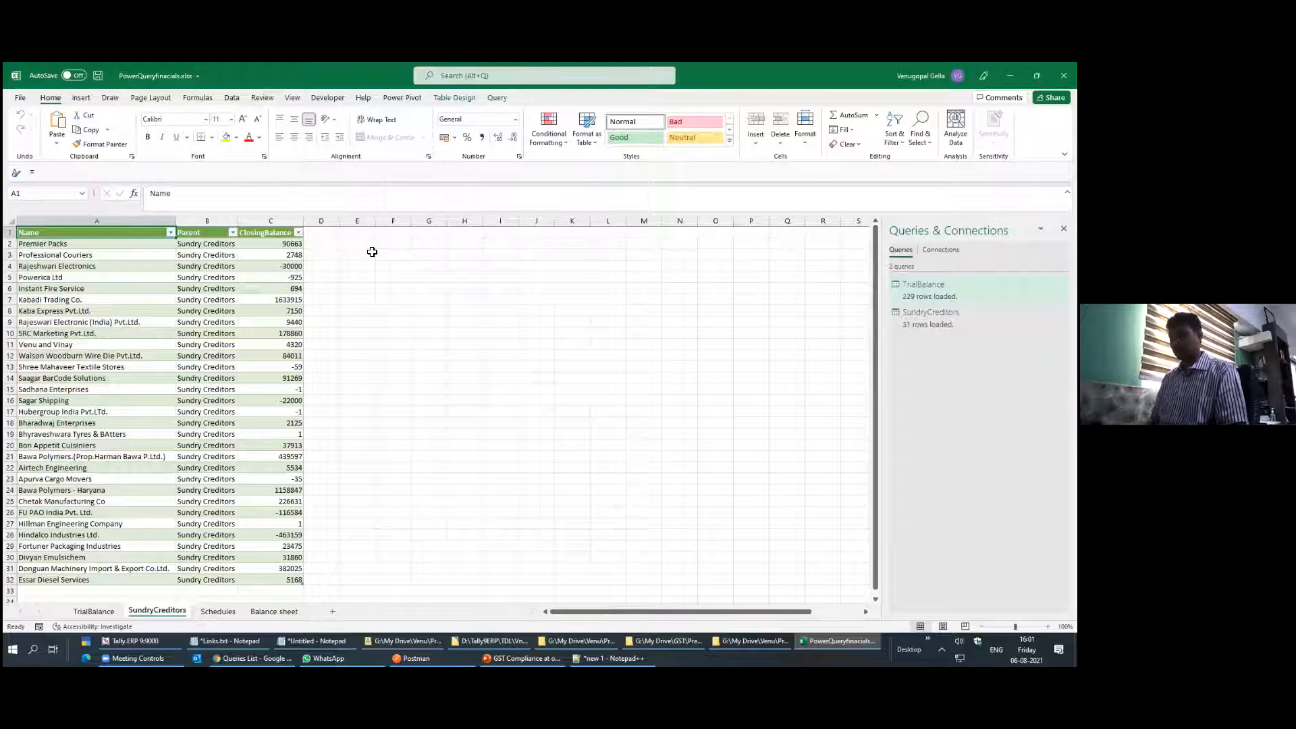
# Insert a blank row above the SundryCreditors table and a blank column before its Name column
pyautogui.click(12, 232)
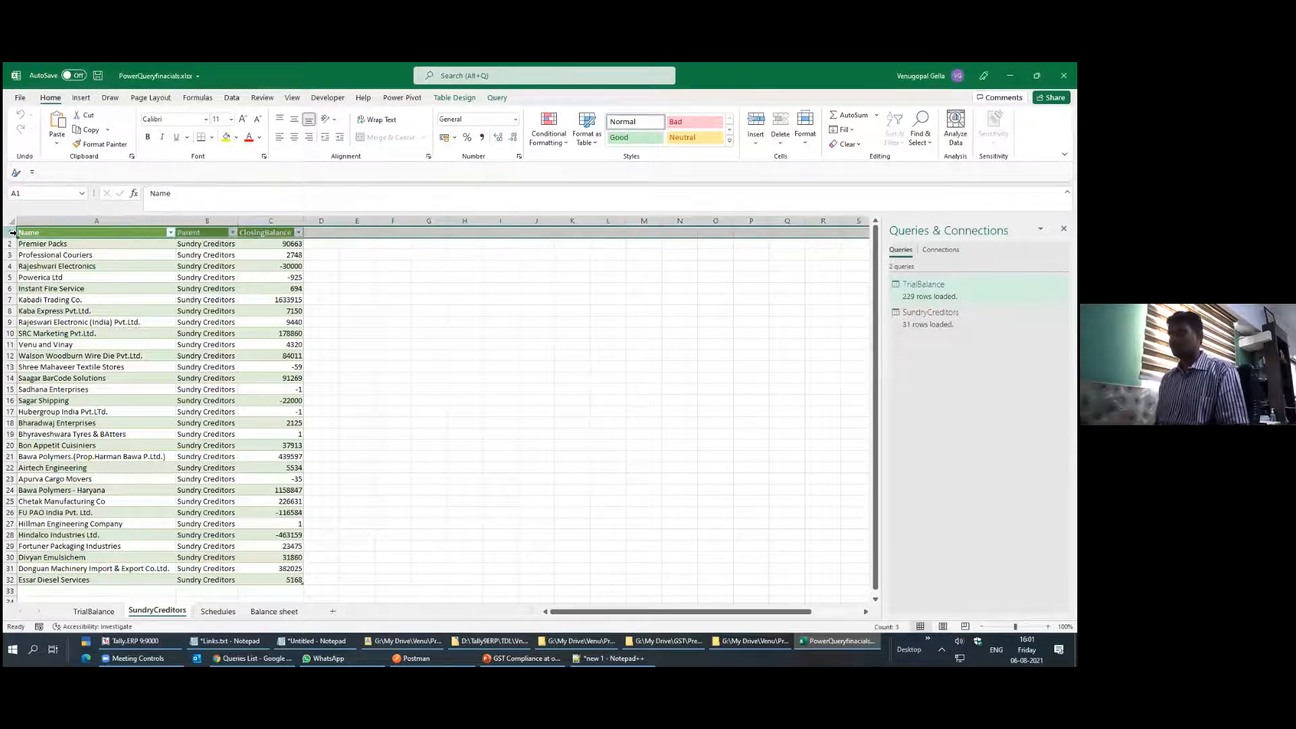
pyautogui.hotkey('ctrl', 'shift', '+')
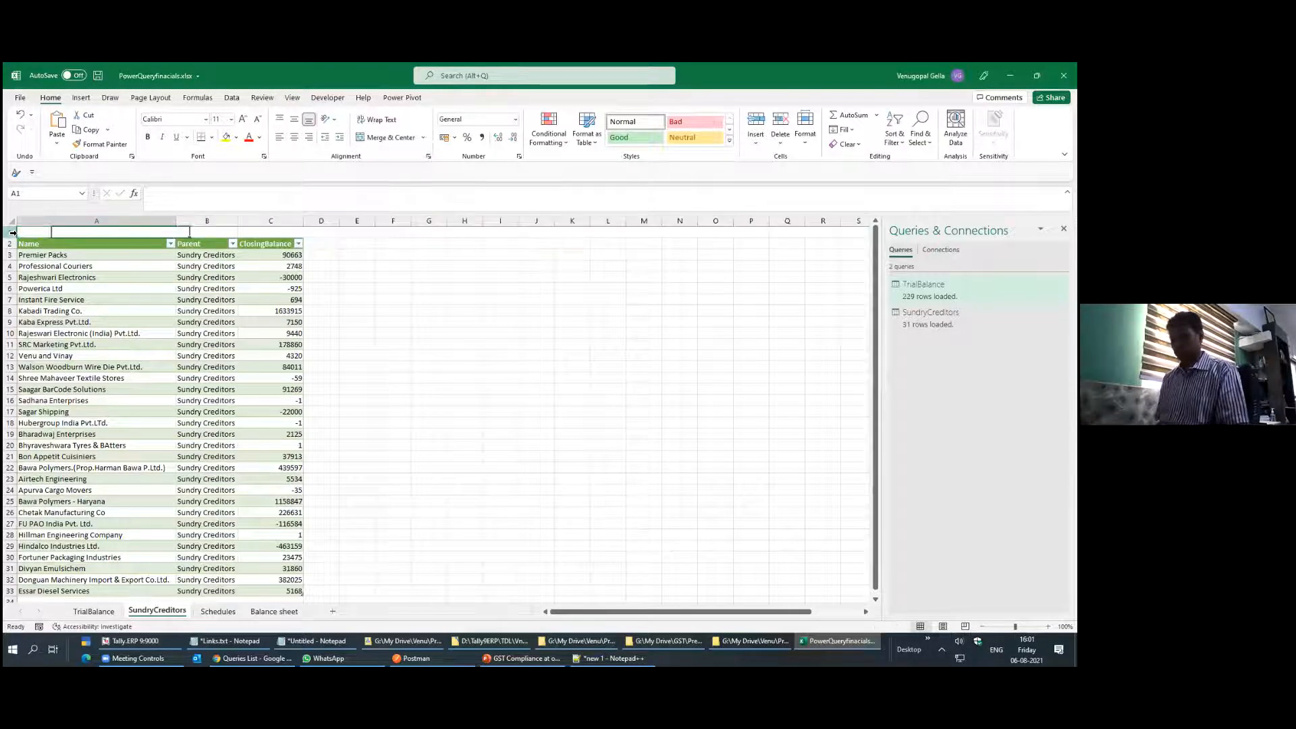
pyautogui.hotkey('ctrl', 'shift', '+')
pyautogui.press('c')
pyautogui.press('Return')
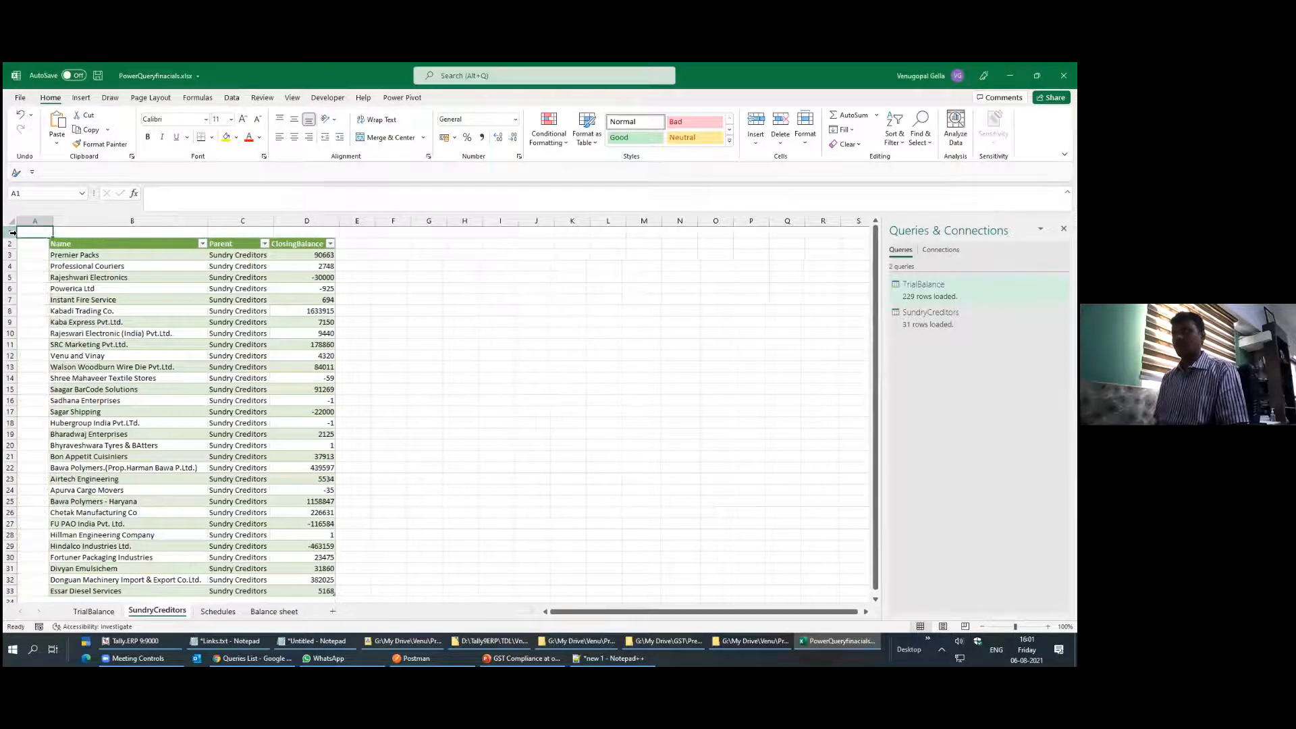
# Hide the gridlines on the SundryCreditors sheet and apply the blue Light table style with a solid header to the table
pyautogui.click(291, 96)
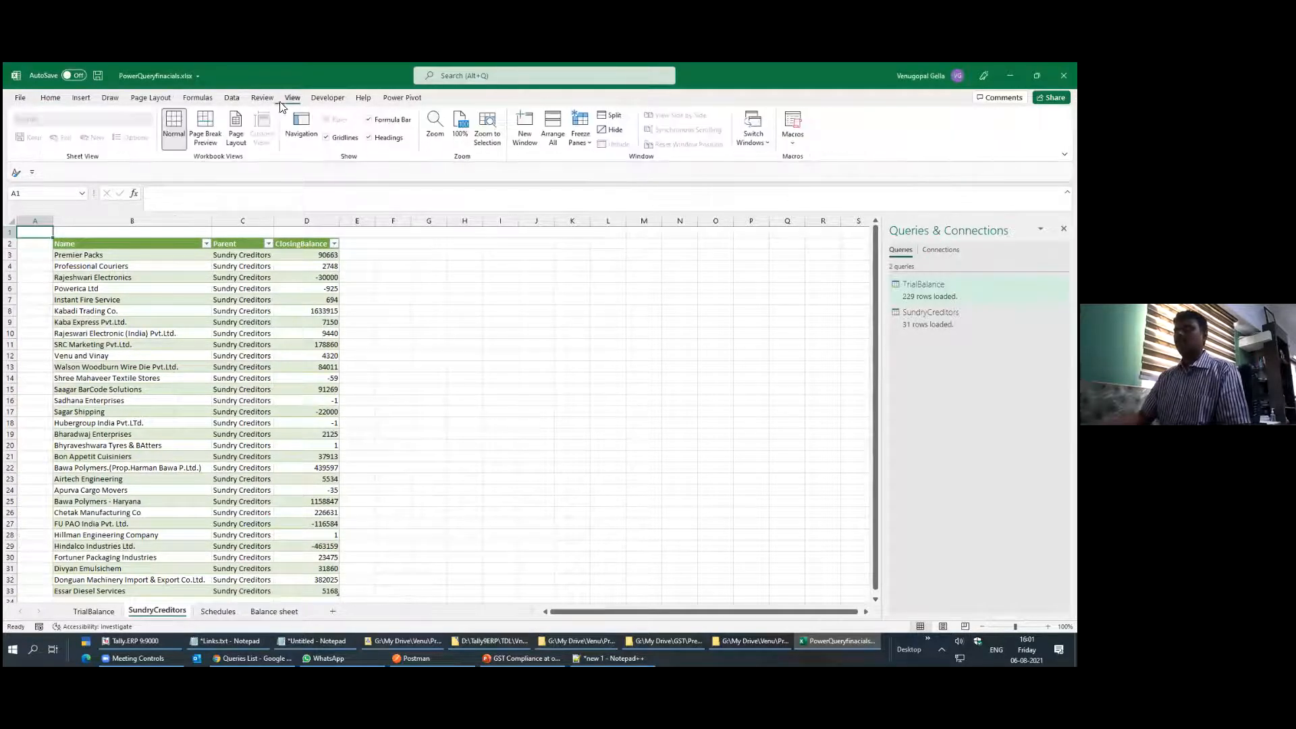
pyautogui.click(291, 355)
pyautogui.click(466, 99)
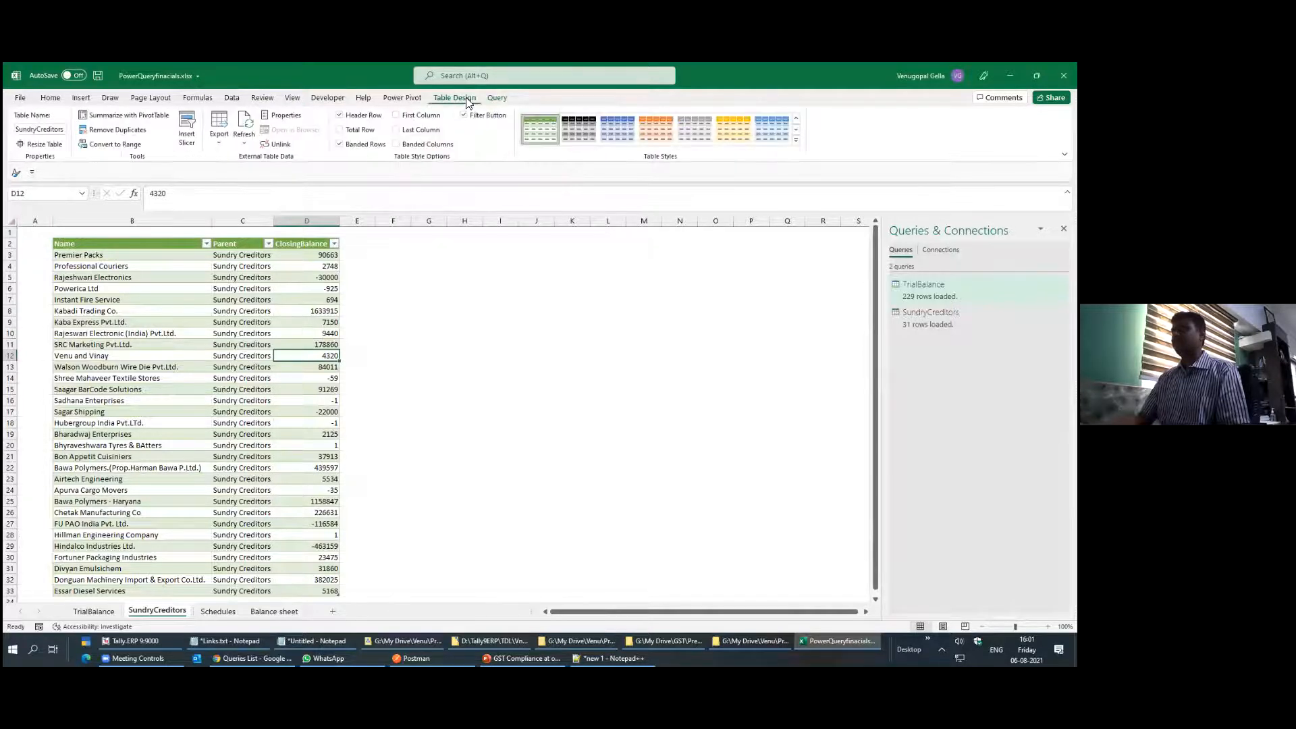
pyautogui.click(795, 140)
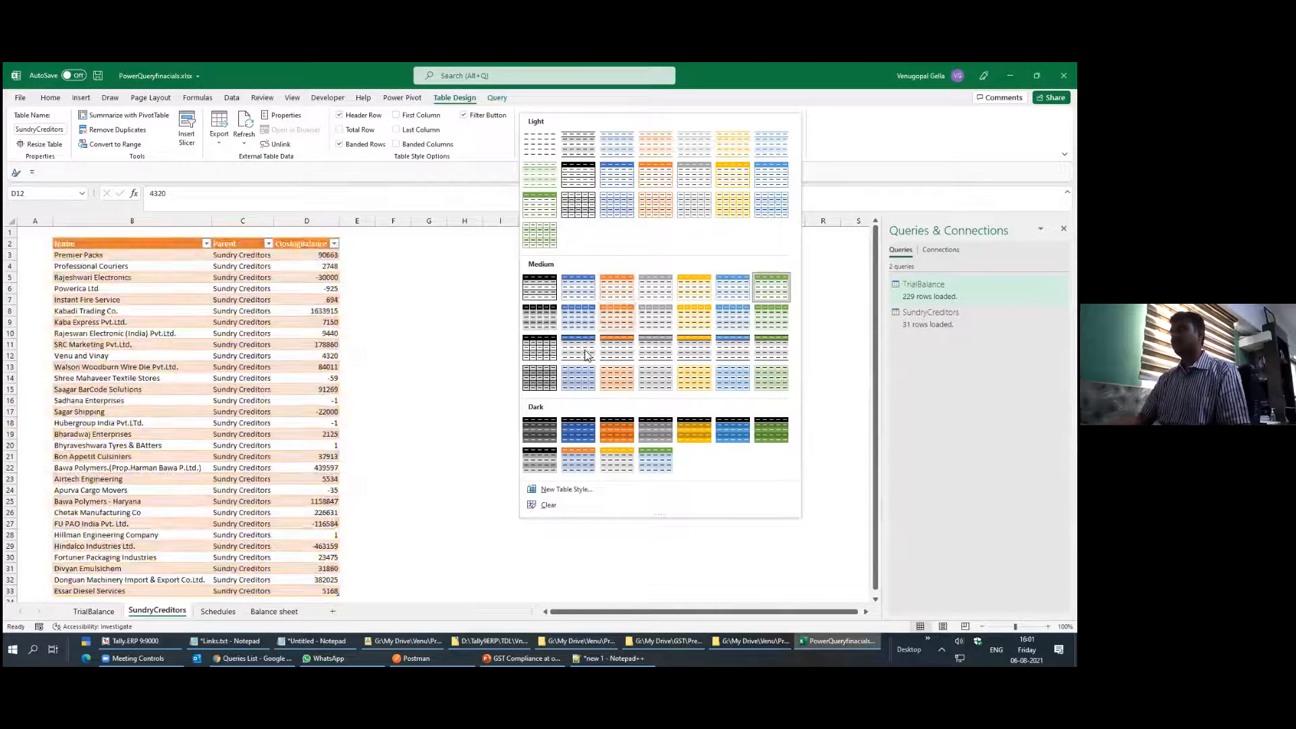
pyautogui.click(617, 174)
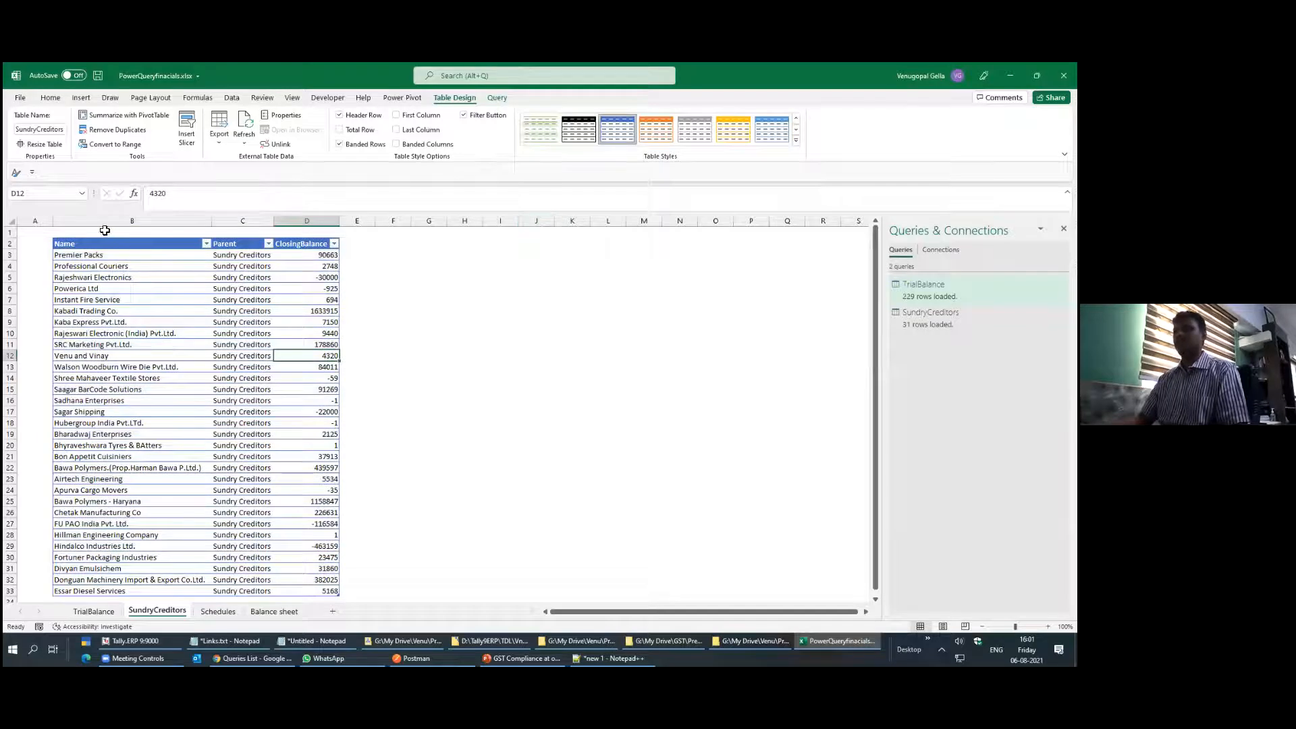
# Insert another blank row above the SundryCreditors table and enter the bold title "Sundry Creditors" in cell B2
pyautogui.click(104, 231)
pyautogui.hotkey('ctrl', 'shift', '=')
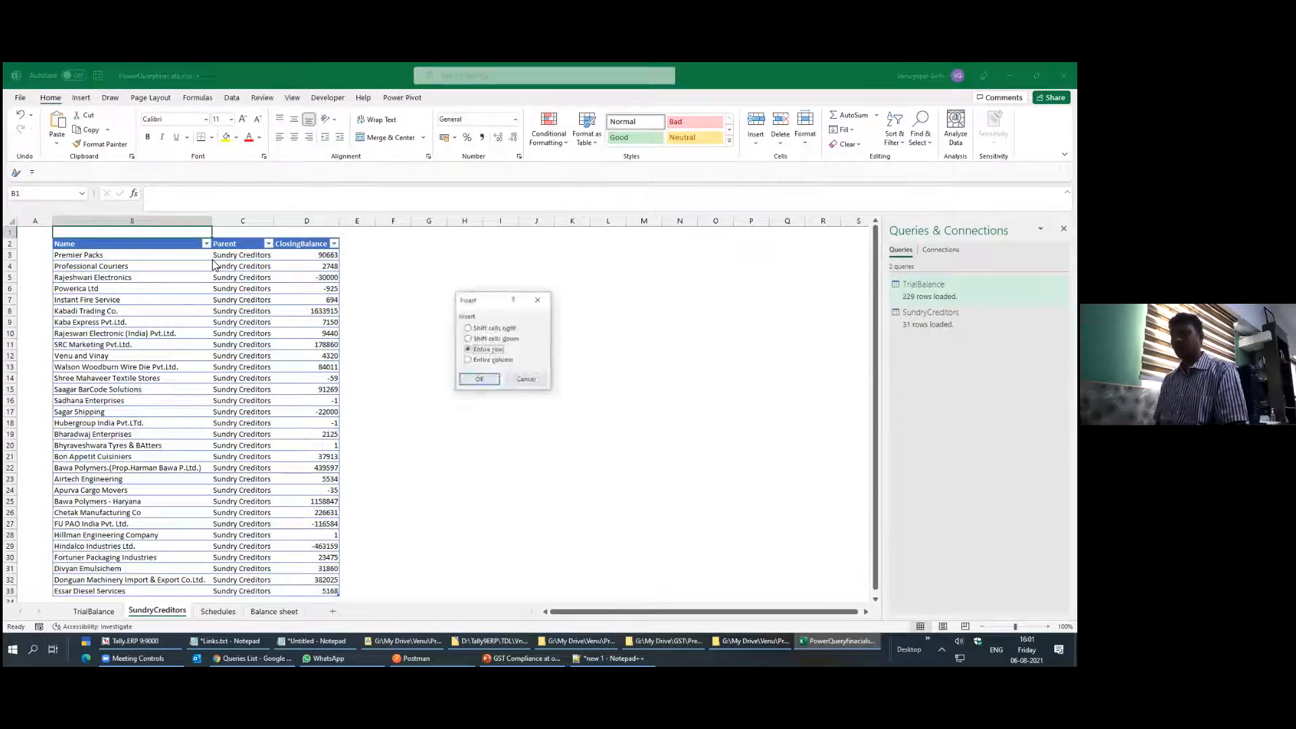
pyautogui.press('Return')
pyautogui.press('Down')
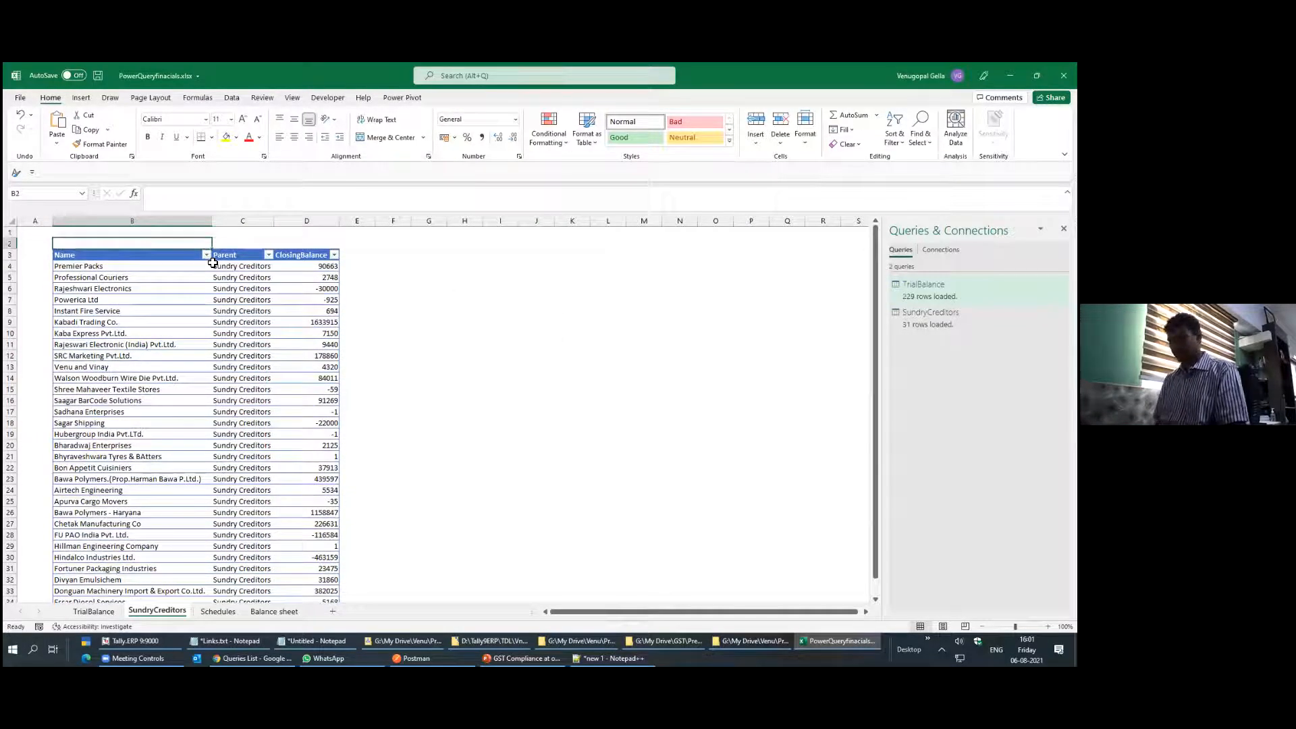
pyautogui.write('Sundry Credi')
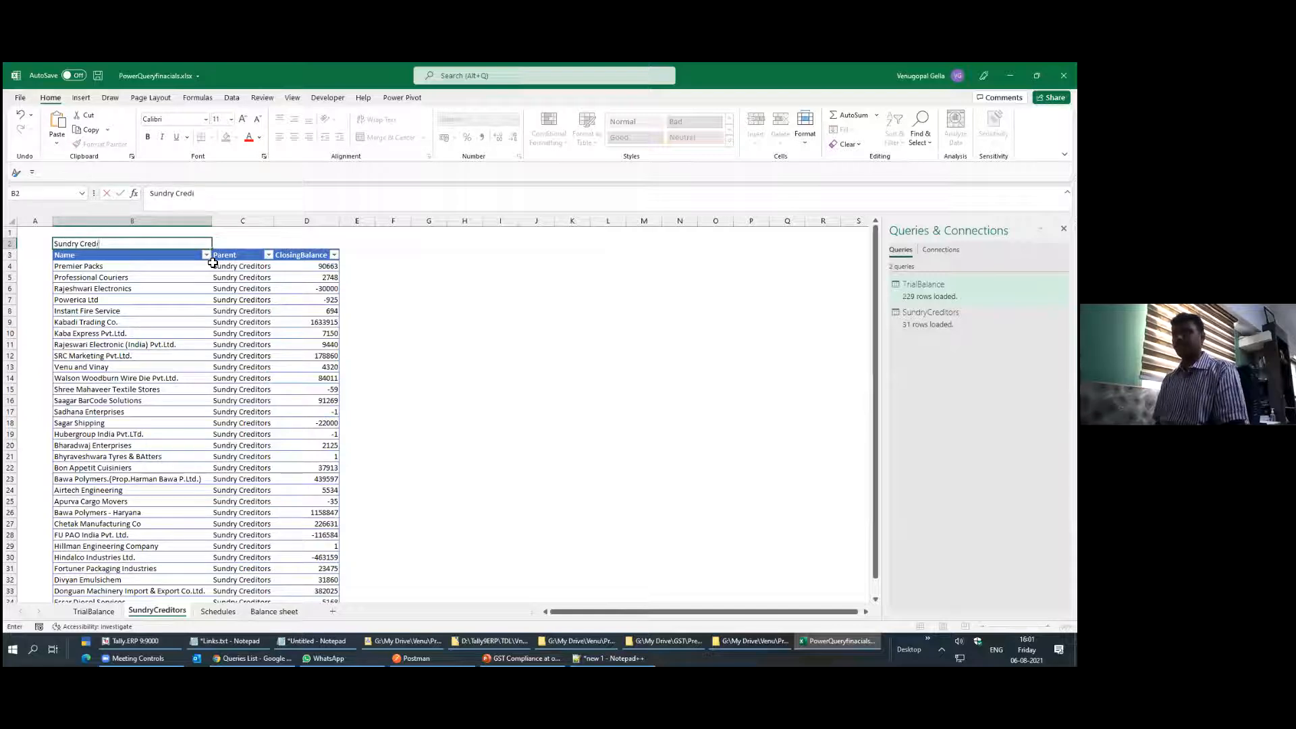
pyautogui.write('tors')
pyautogui.press('Return')
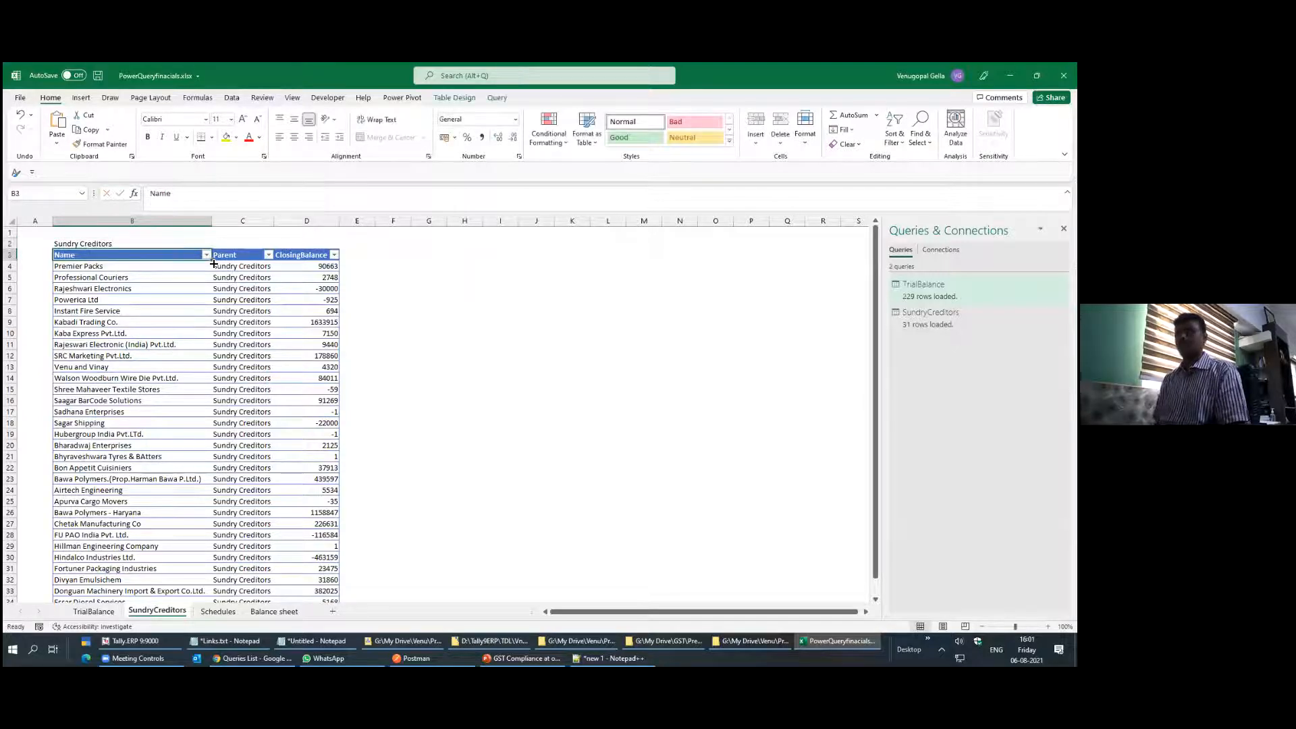
pyautogui.press('Up')
pyautogui.hotkey('ctrl', 'b')
# Add an AutoSum total for the ClosingBalance column in cell D35, directly below the last creditor
pyautogui.press('Down')
pyautogui.hotkey('ctrl', 'Down')
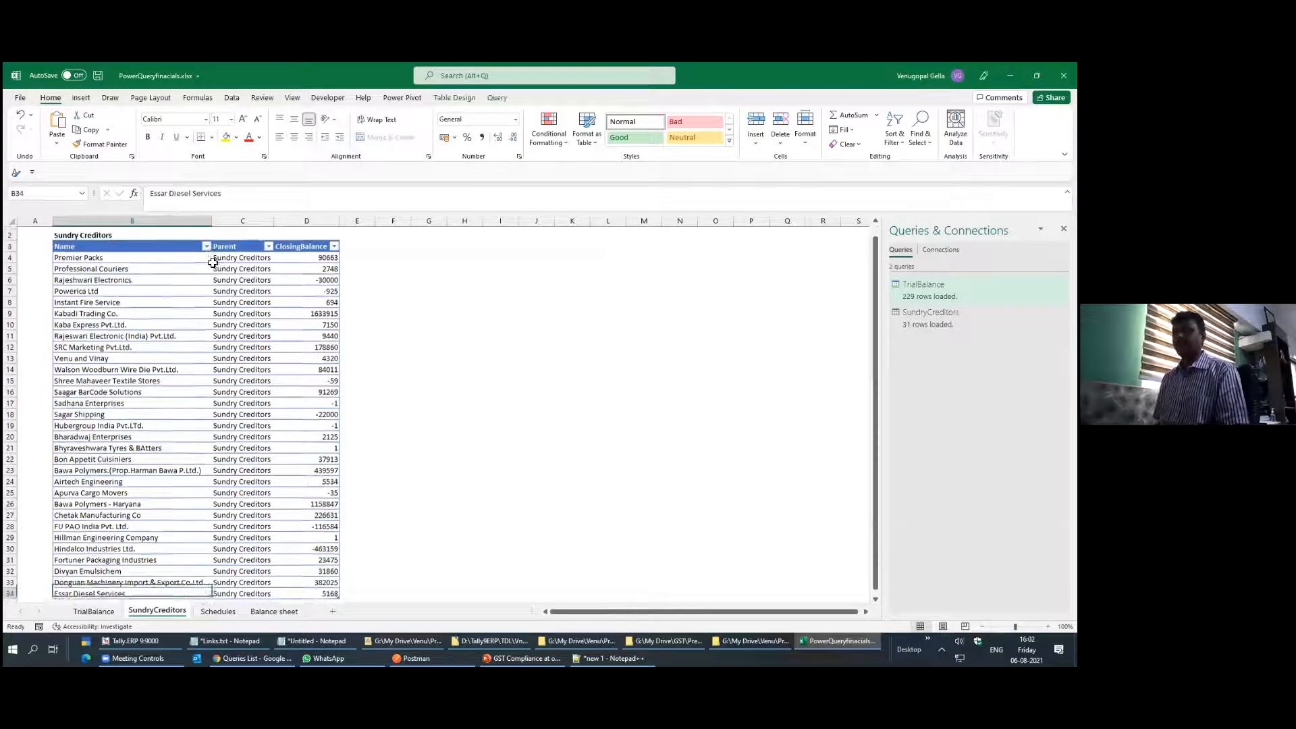
pyautogui.press('Down')
pyautogui.press('Up')
pyautogui.press('Up')
pyautogui.hotkey('ctrl', 'Up')
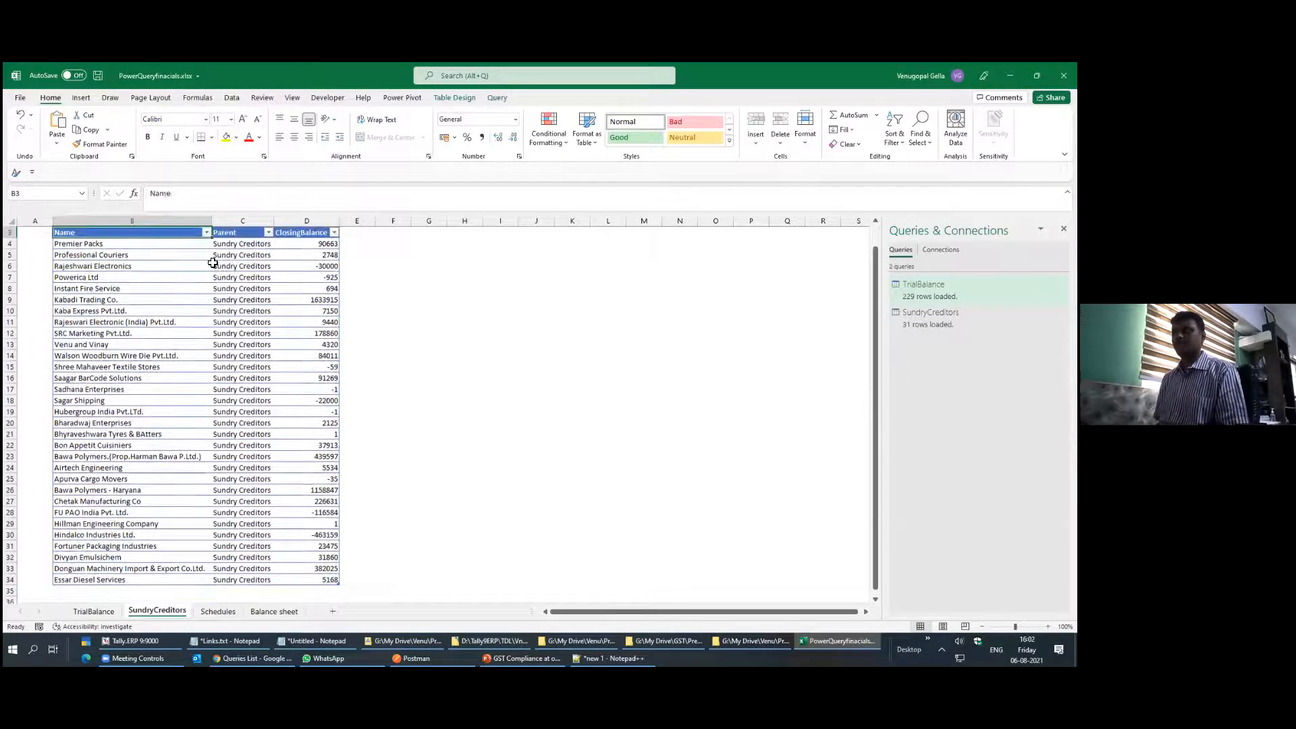
pyautogui.press('Down')
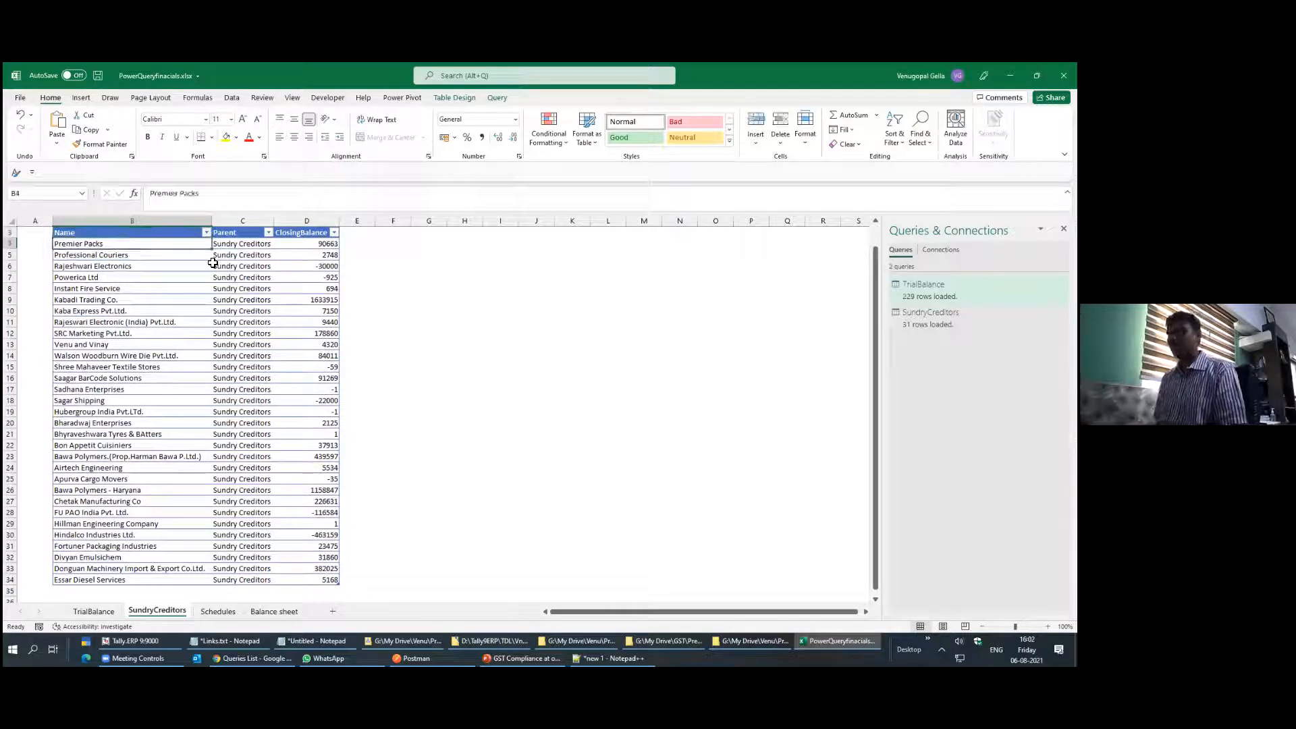
pyautogui.hotkey('ctrl', 'Down')
pyautogui.press('Right')
pyautogui.press('Right')
pyautogui.press('Down')
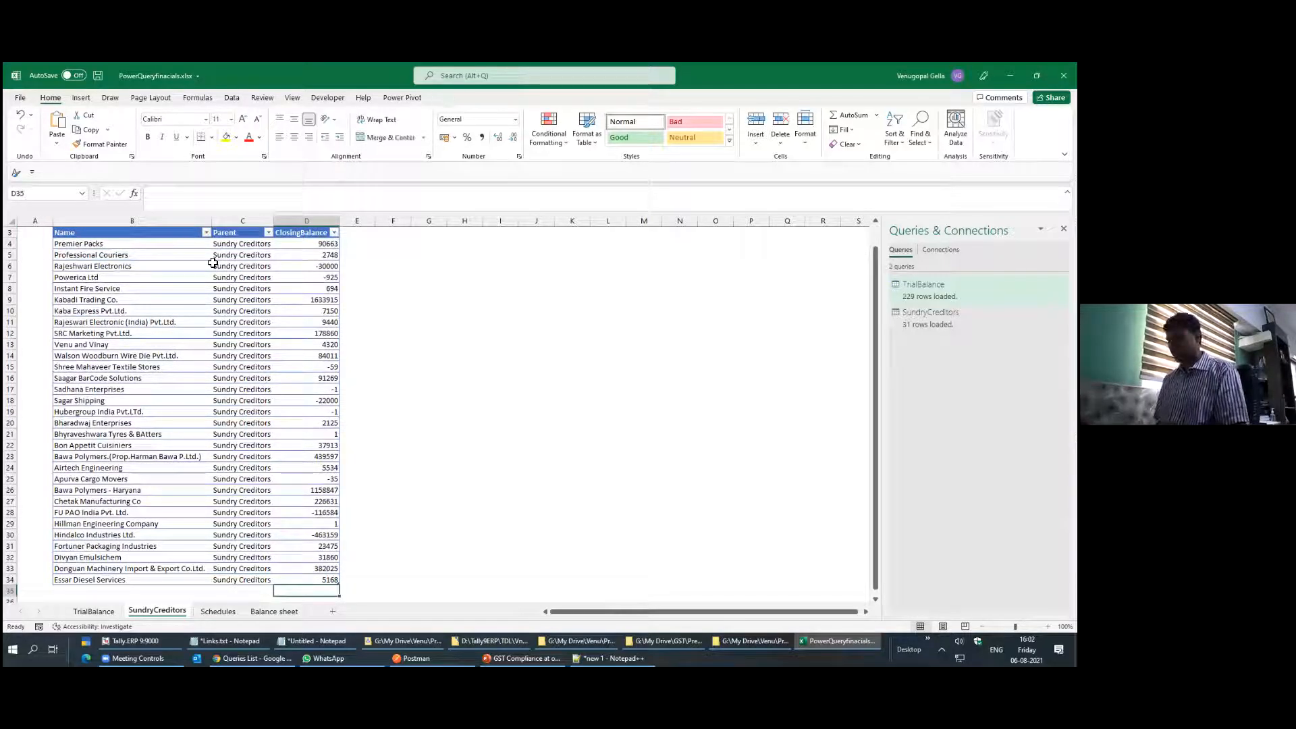
pyautogui.hotkey('alt', '=')
pyautogui.press('Return')
pyautogui.press('Up')
# Label the total row "Total sundry Creditors" in the Name column
pyautogui.press('Left')
pyautogui.press('Left')
pyautogui.press('Right')
pyautogui.press('Right')
pyautogui.press('Left')
pyautogui.press('Left')
pyautogui.write('t')
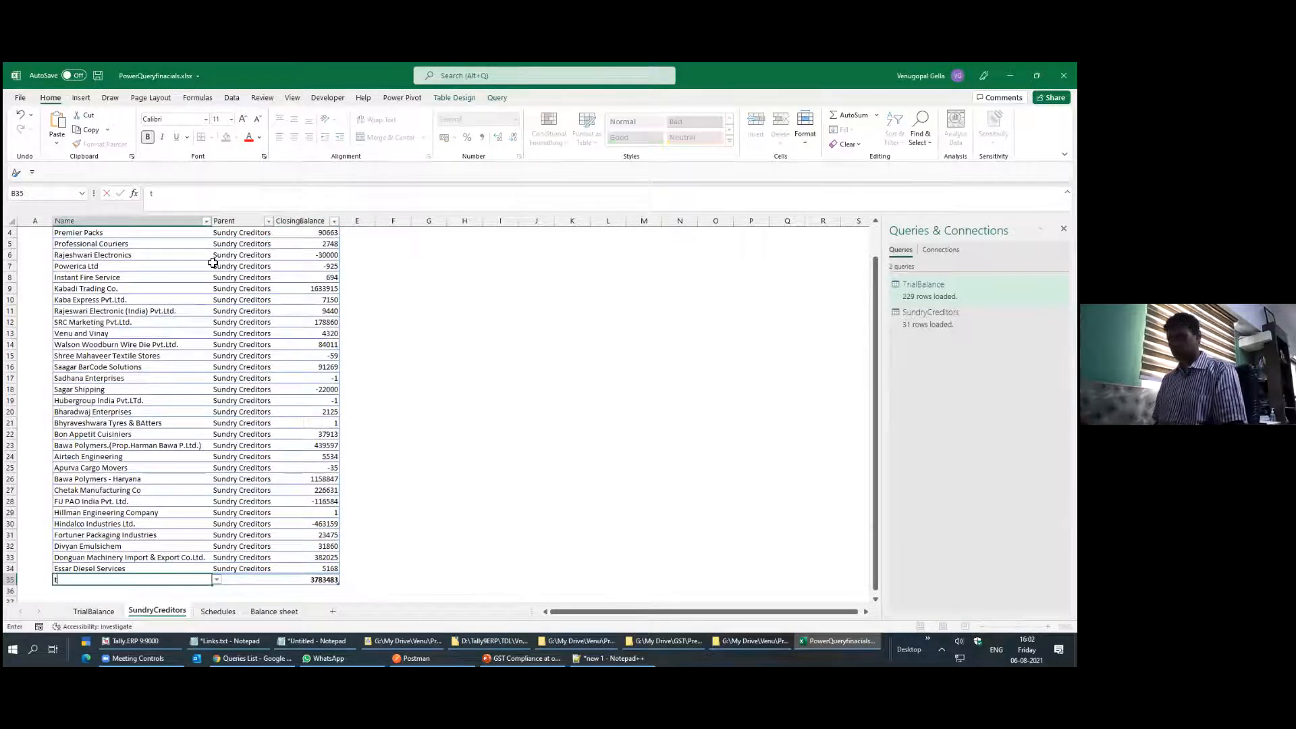
pyautogui.write('otal sundry Creditors')
pyautogui.press('F2')
pyautogui.press('Home')
pyautogui.press('Delete')
pyautogui.write('T')
pyautogui.press('Tab')
pyautogui.press('Tab')
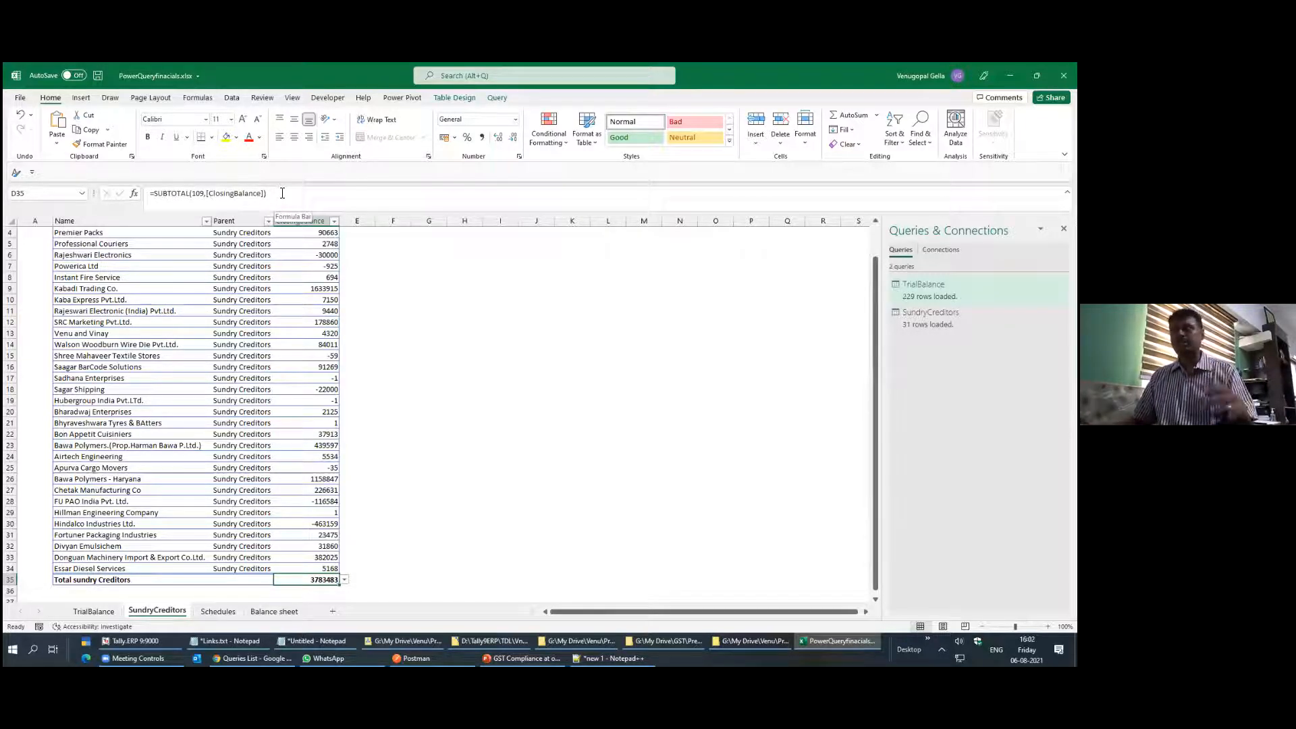
# Format the ClosingBalance values and their total in Comma style with no decimal places
pyautogui.scroll(1, 365, 405)
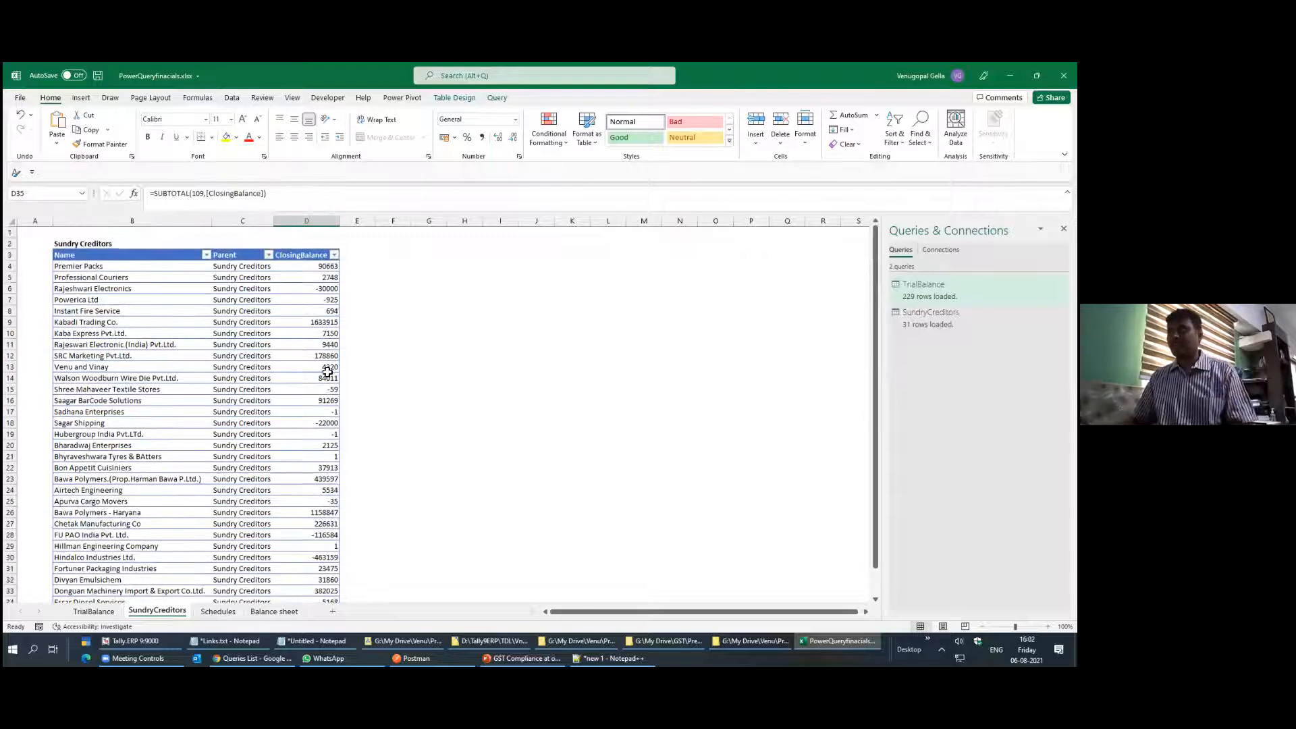
pyautogui.click(313, 269)
pyautogui.scroll(-4, 351, 453)
pyautogui.hotkey('ctrl', 'space')
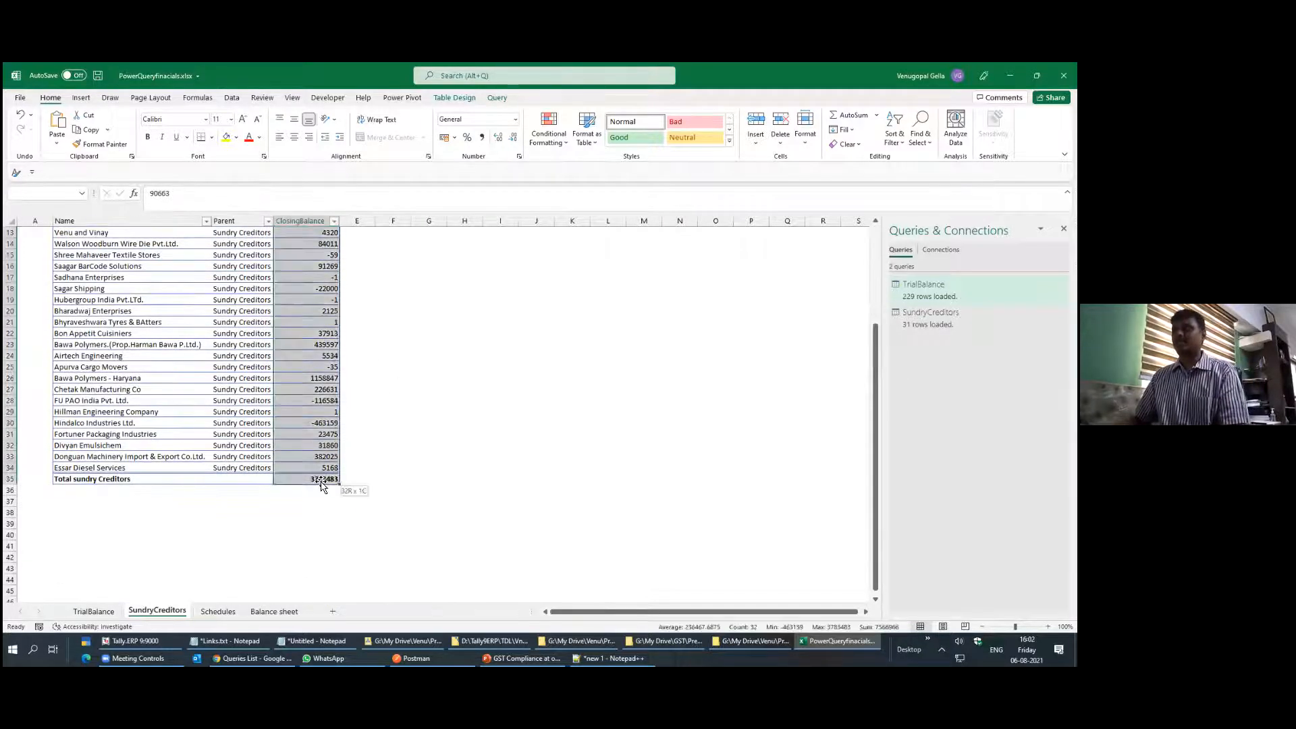
pyautogui.click(481, 137)
pyautogui.click(513, 138)
pyautogui.click(513, 138)
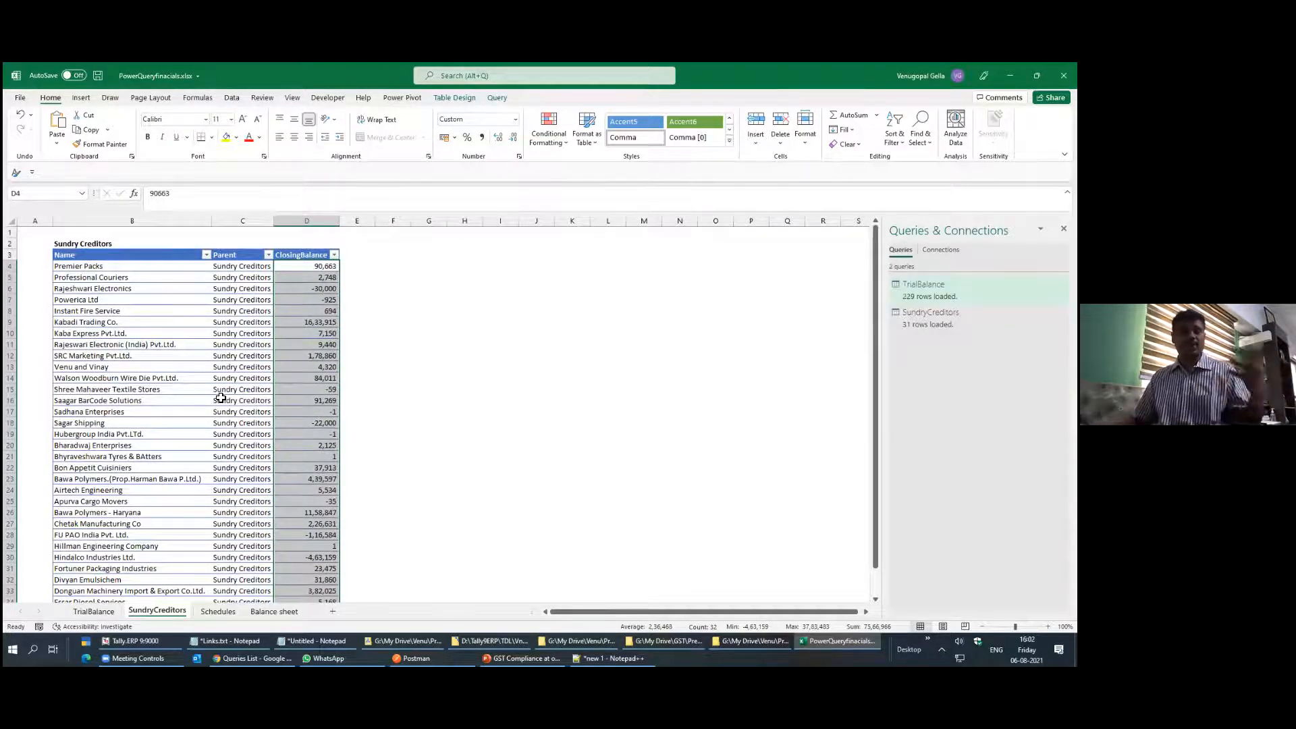
# Move the Balance sheet worksheet ahead of TrialBalance so it is the first sheet in the workbook
pyautogui.scroll(-3, 297, 472)
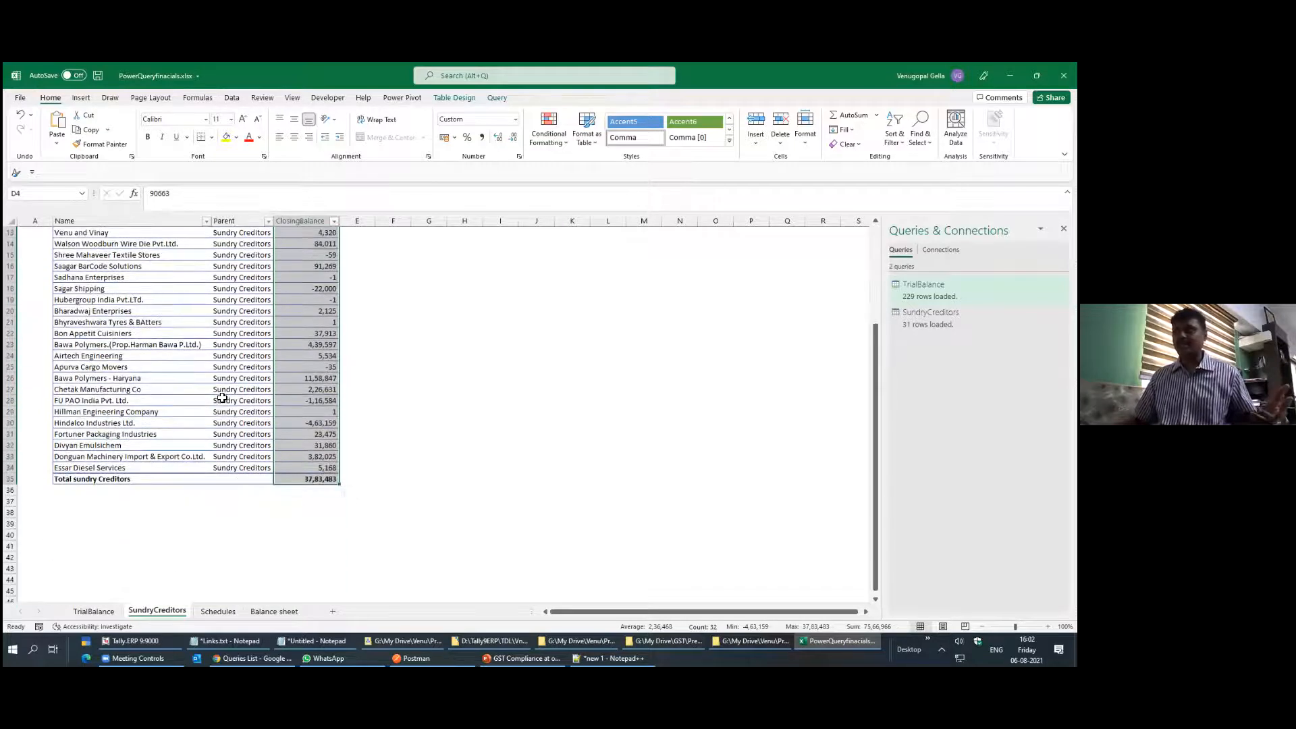
pyautogui.click(302, 480)
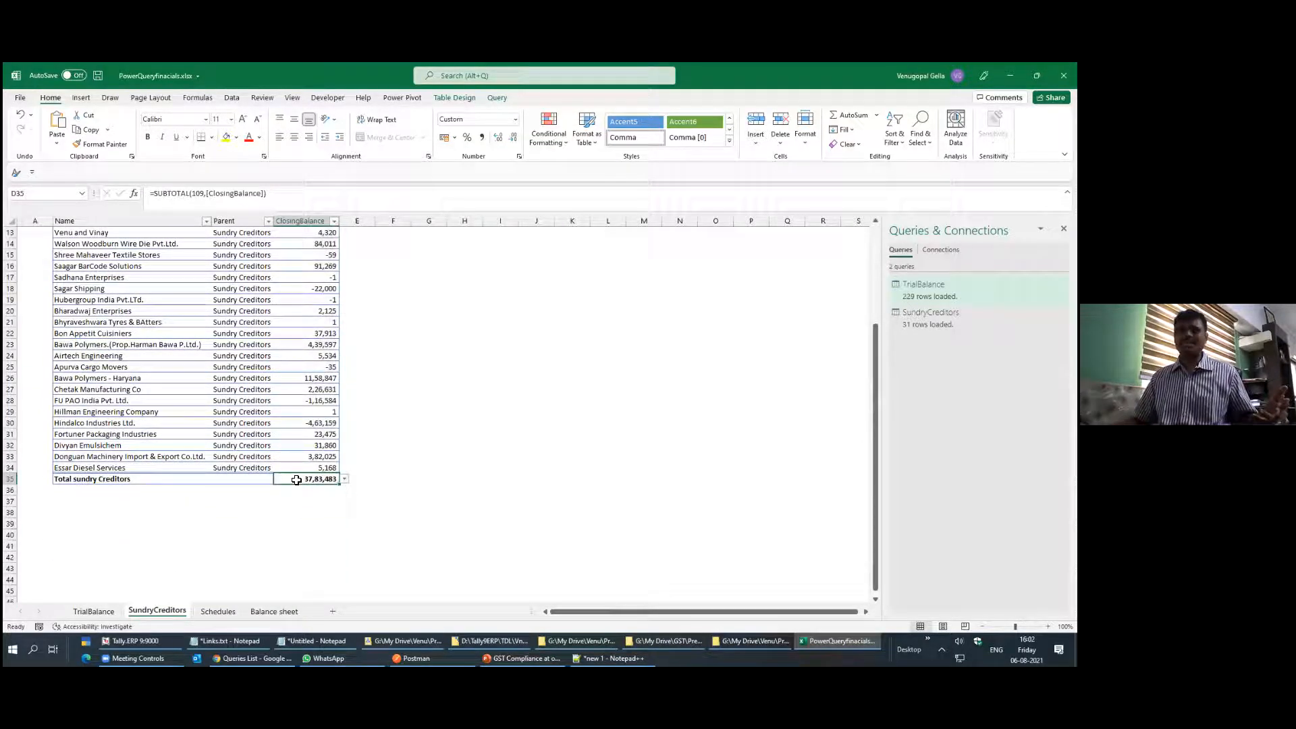
pyautogui.click(93, 611)
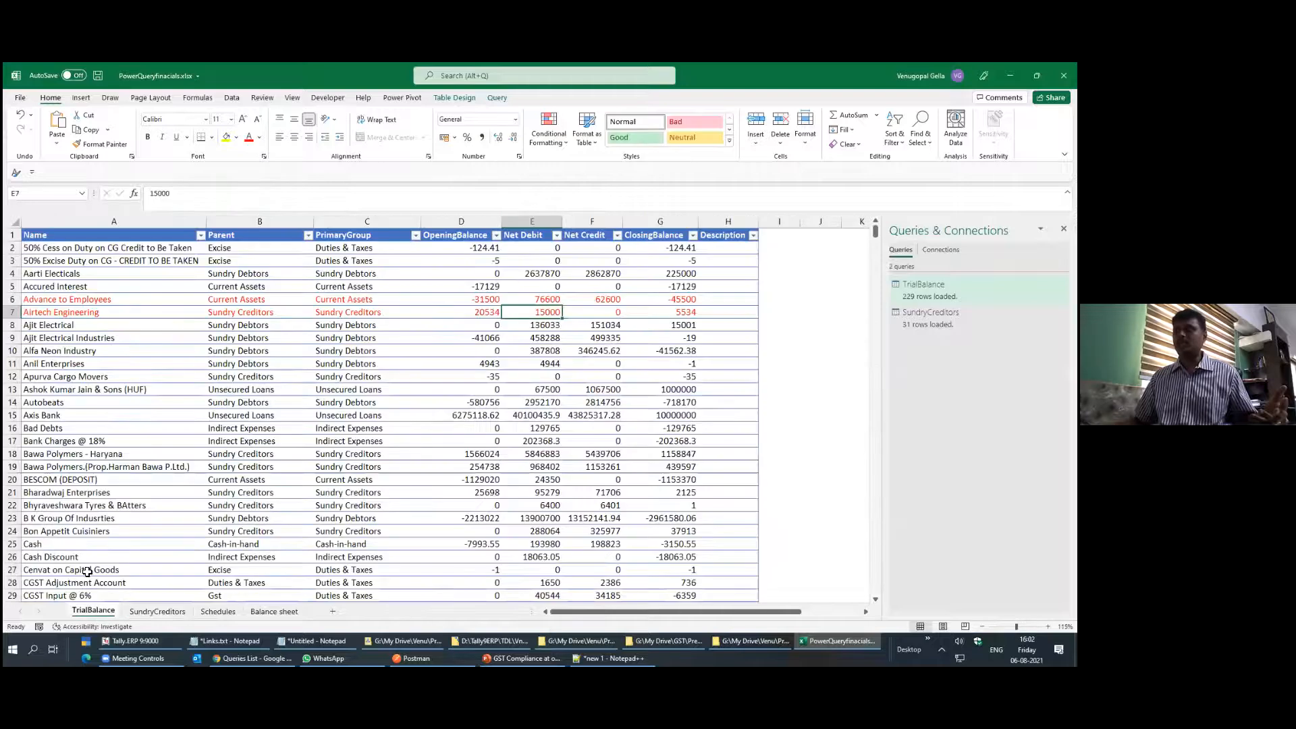
pyautogui.moveTo(274, 611); pyautogui.dragTo(71, 612)
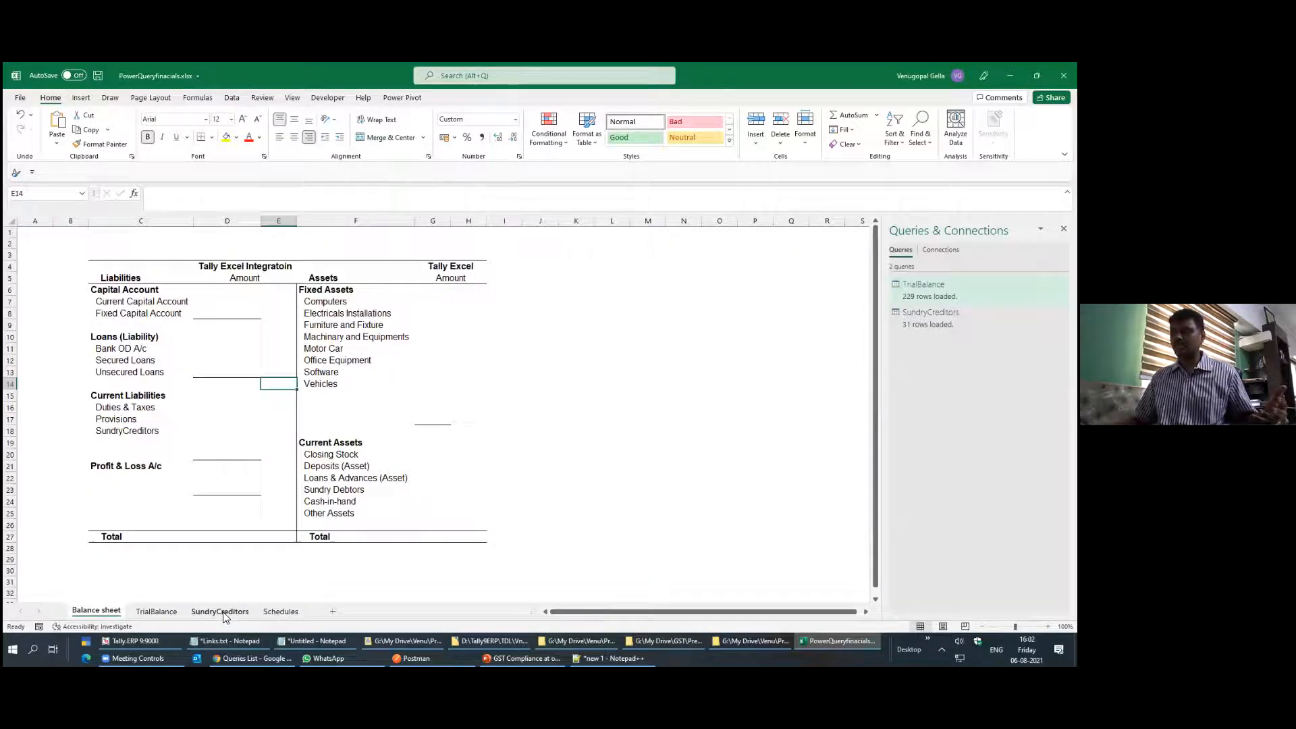
# Delete the empty Schedules worksheet
pyautogui.click(278, 612)
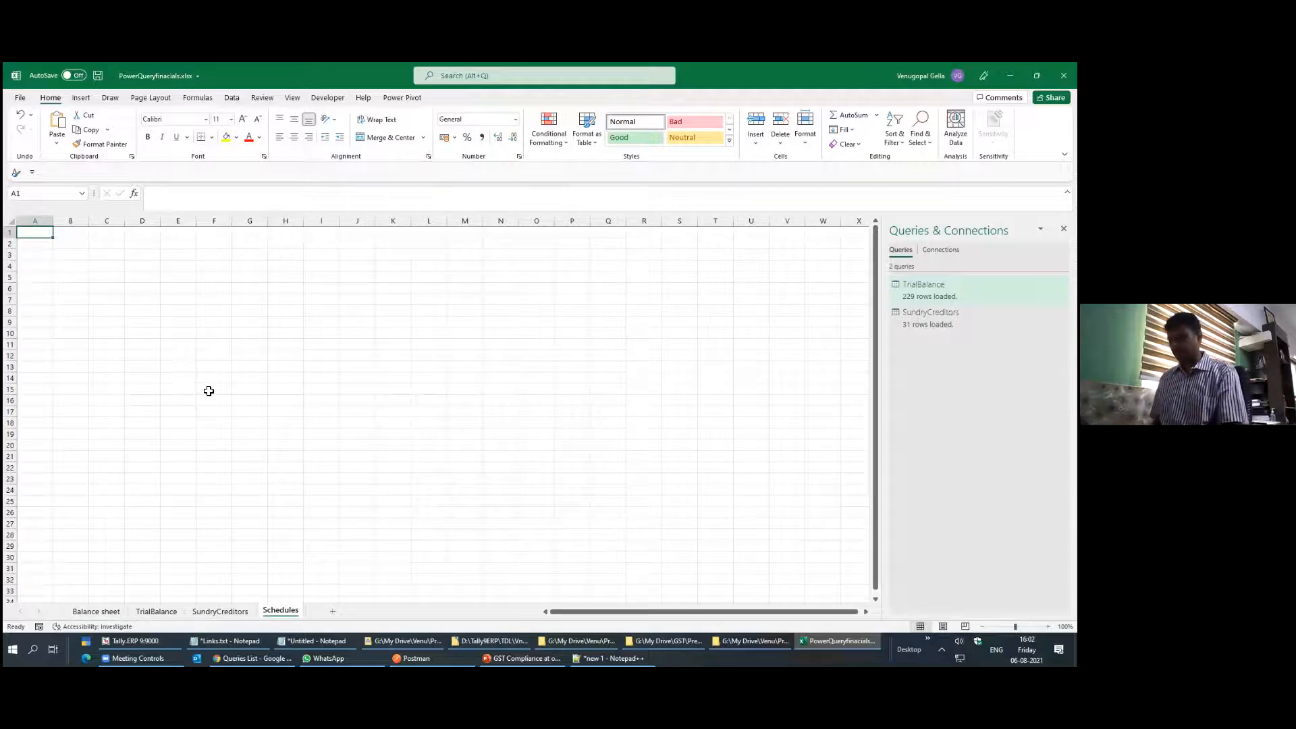
pyautogui.hotkey('alt', 'h')
pyautogui.press('d')
pyautogui.press('s')
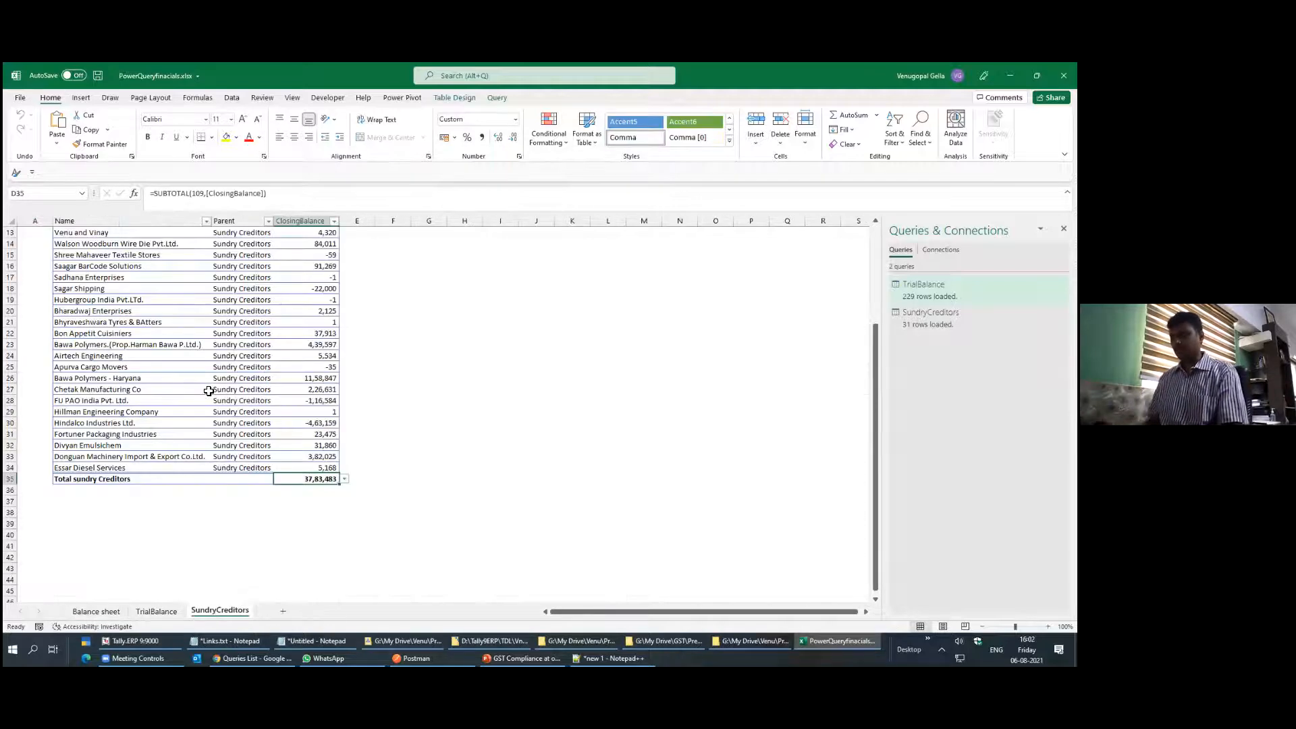
# Rename the SundryCreditors worksheet as "Scheudlers"
pyautogui.doubleClick(209, 614)
pyautogui.write('Scheudlers')
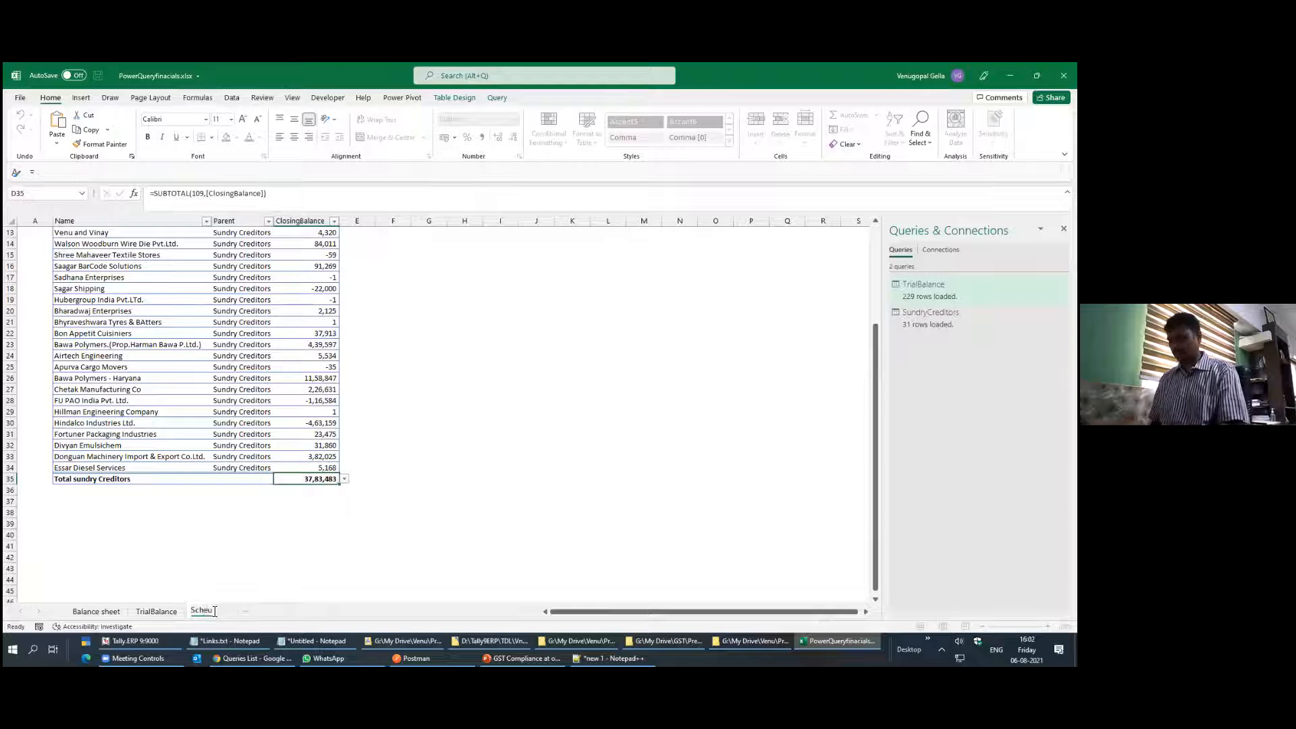
pyautogui.press('Return')
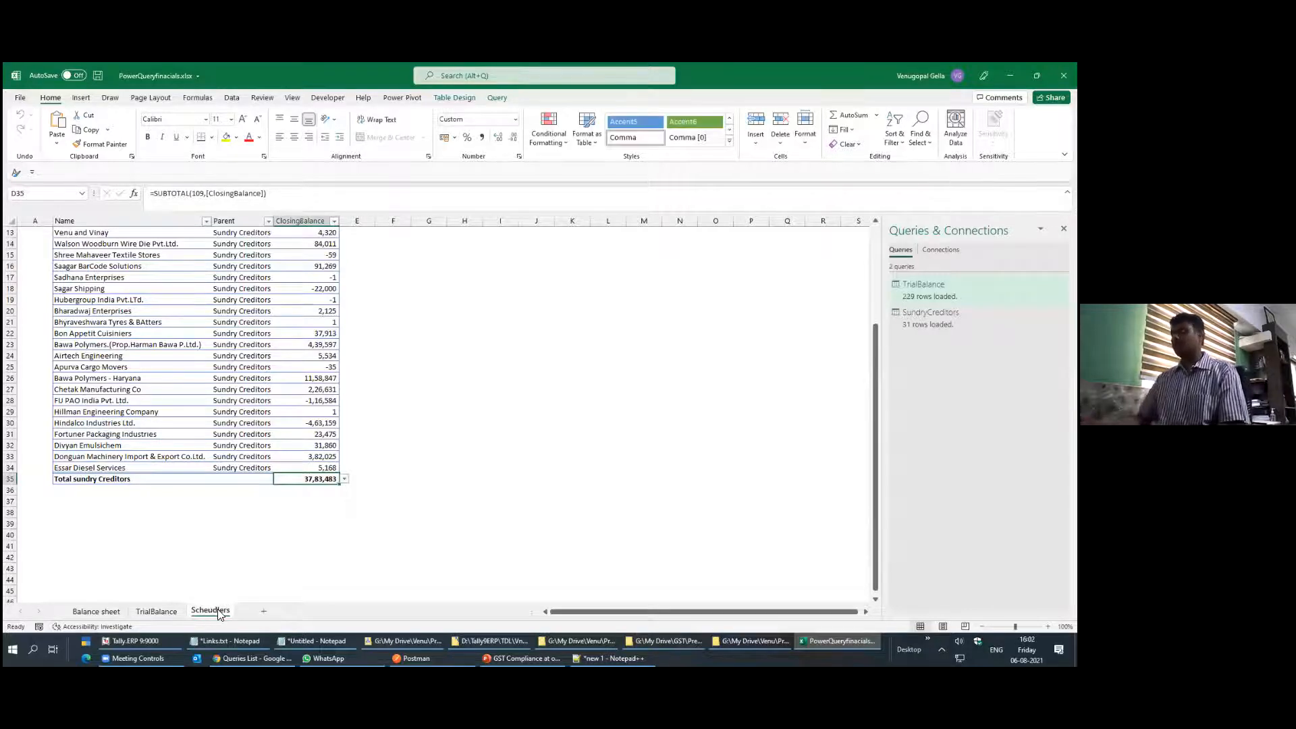
pyautogui.scroll(4, 434, 409)
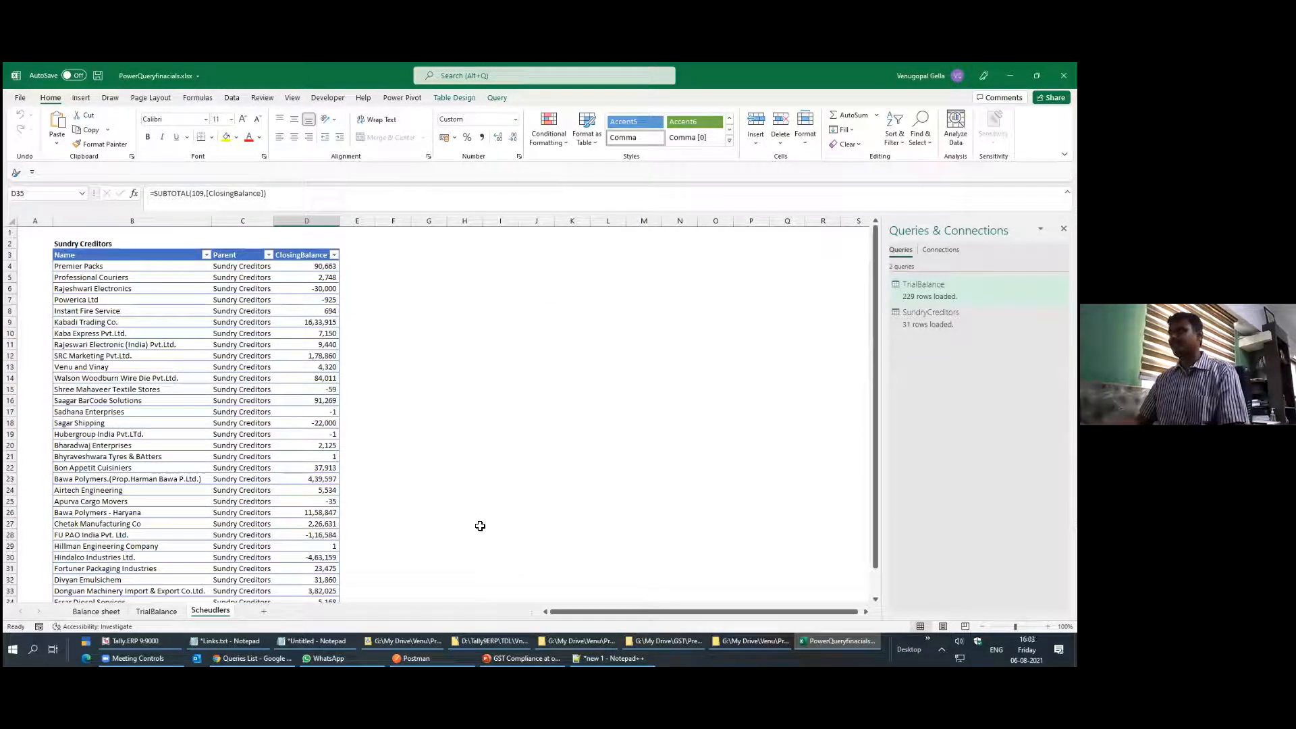
# Launch the Power Query Editor from the workbook's data import options
pyautogui.click(60, 143)
pyautogui.click(289, 101)
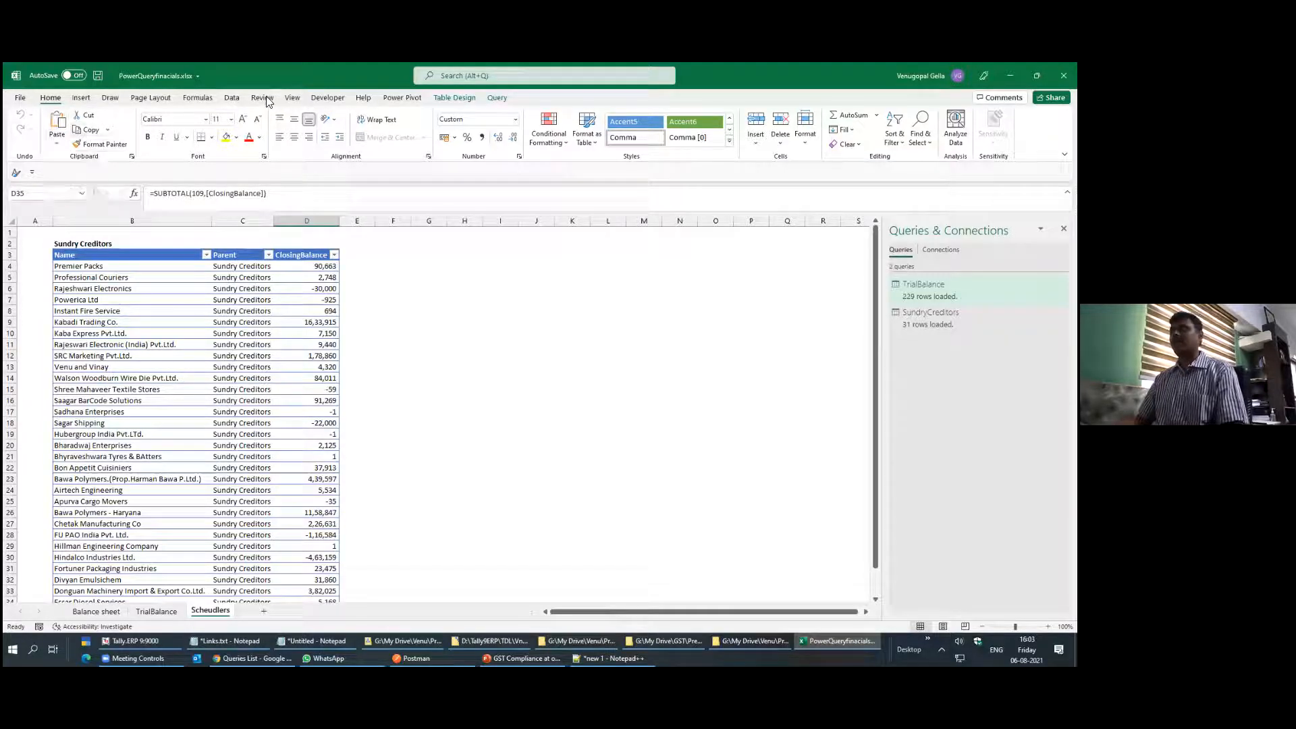
pyautogui.click(228, 100)
pyautogui.click(42, 143)
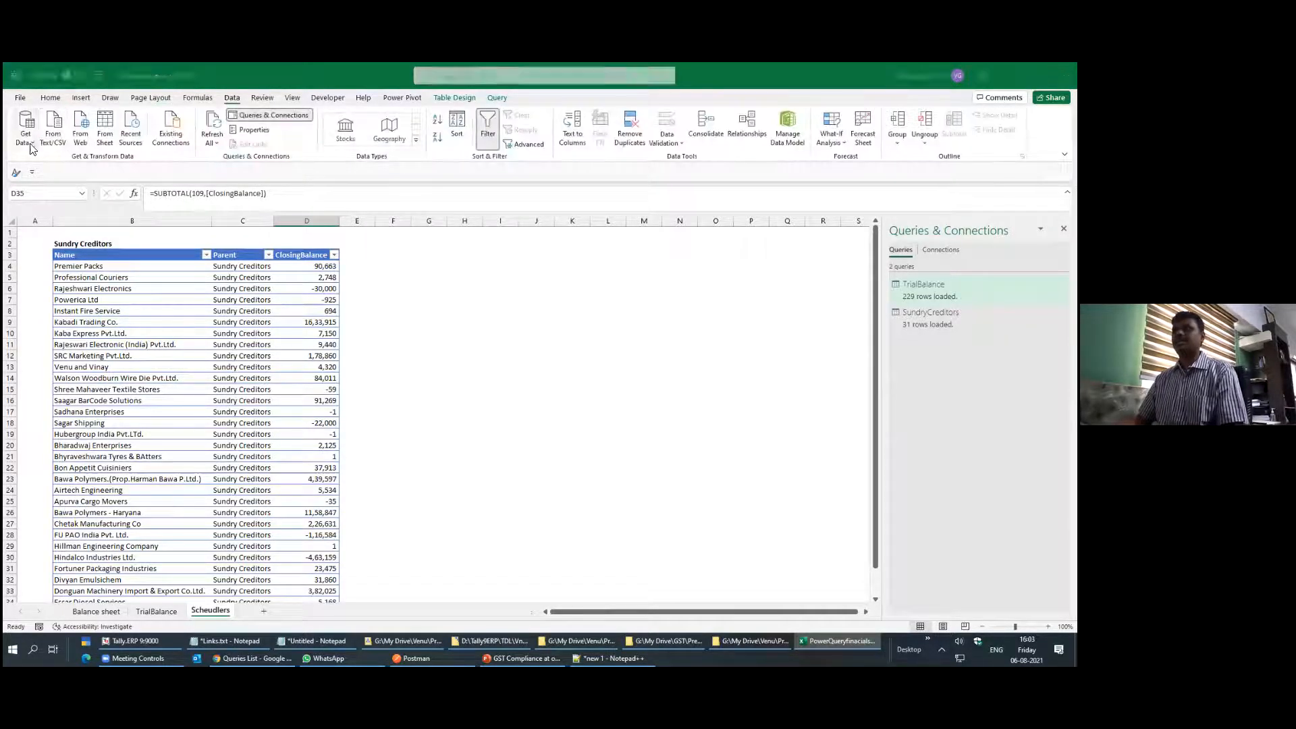
pyautogui.press('Escape')
pyautogui.click(30, 144)
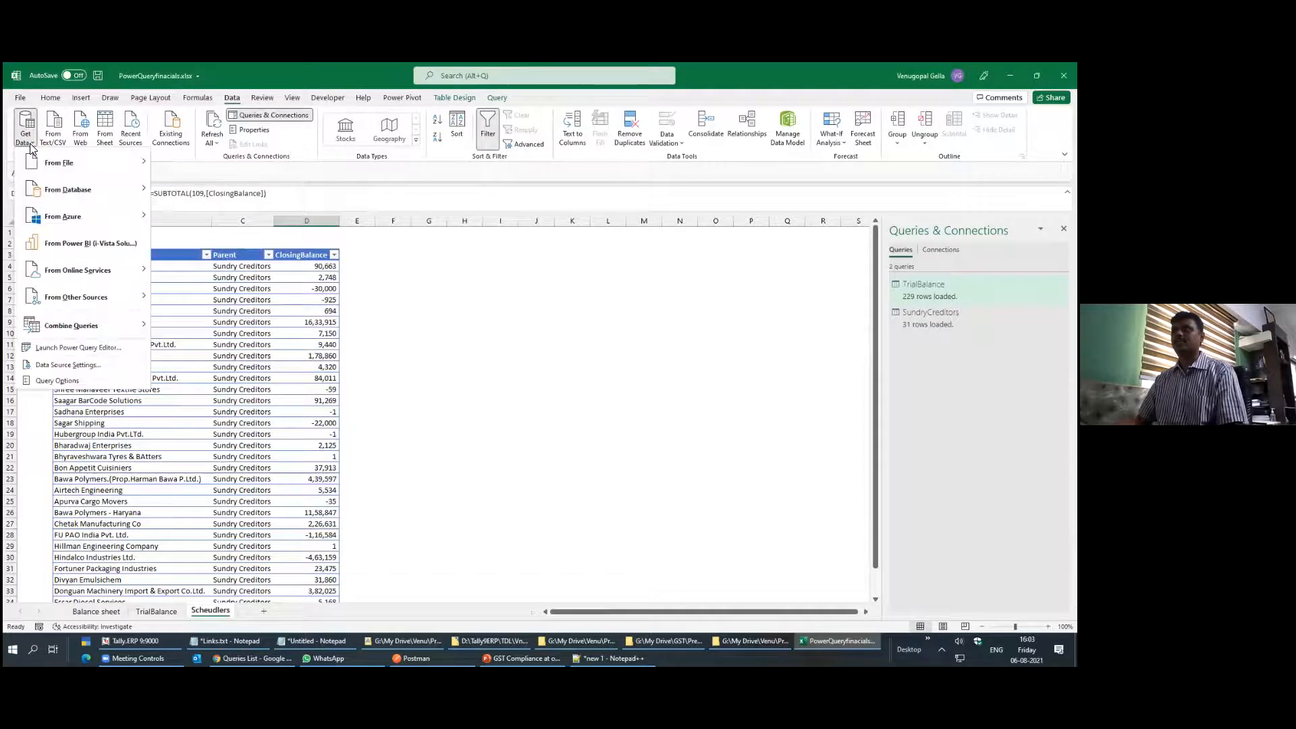
pyautogui.click(60, 350)
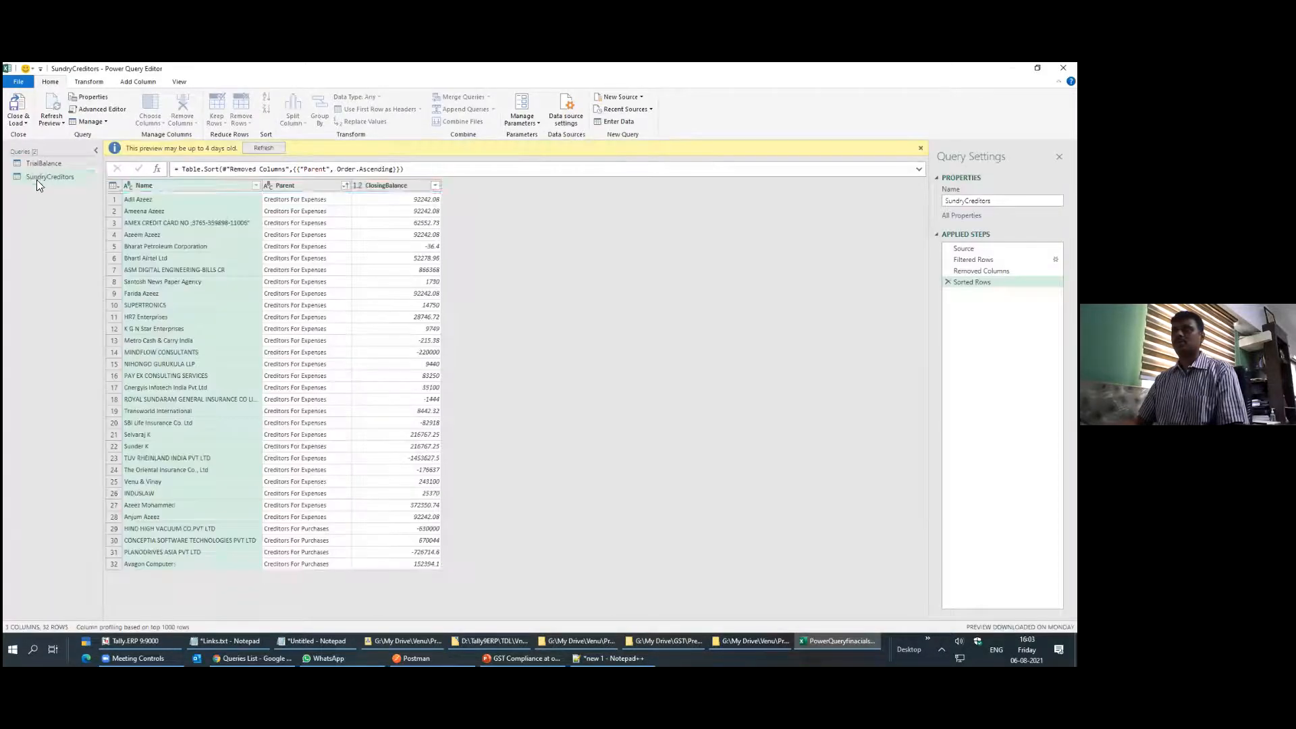
# Duplicate the SundryCreditors query and name the copy SundryDebtors
pyautogui.rightClick(36, 179)
pyautogui.click(60, 241)
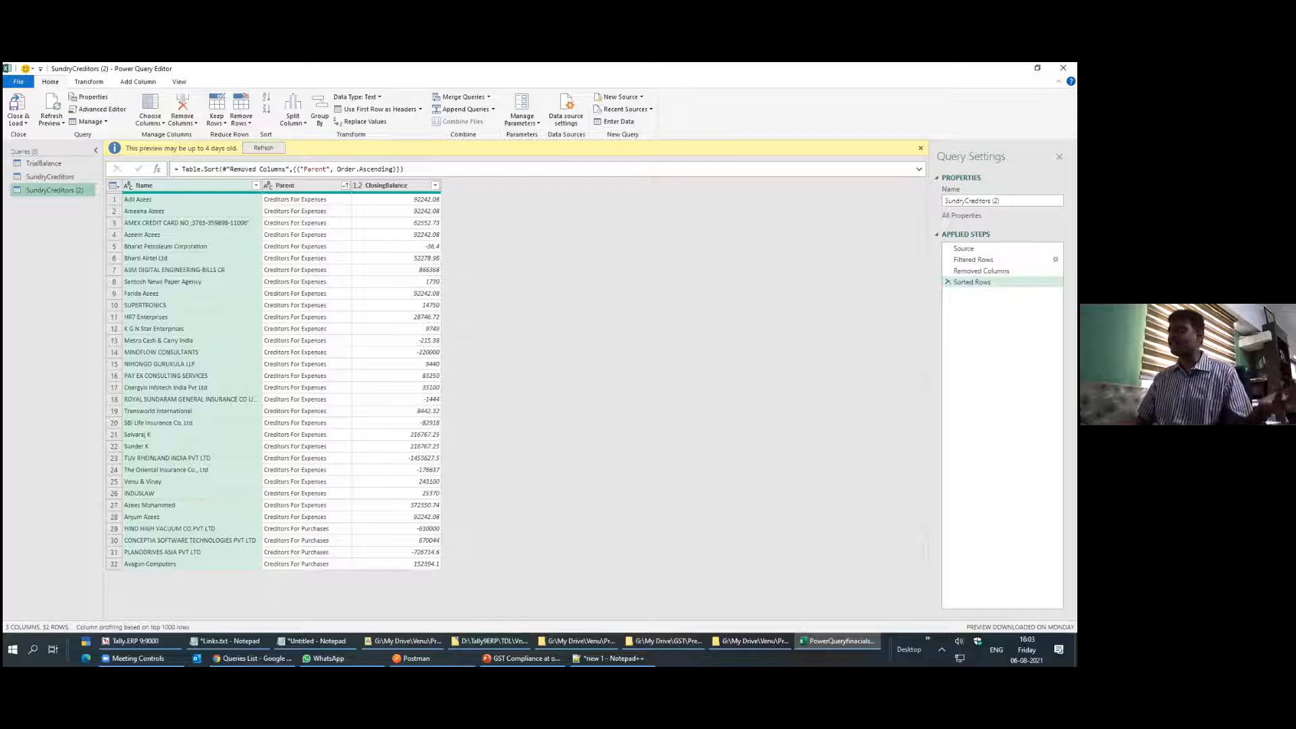
pyautogui.click(972, 201)
pyautogui.click(995, 201)
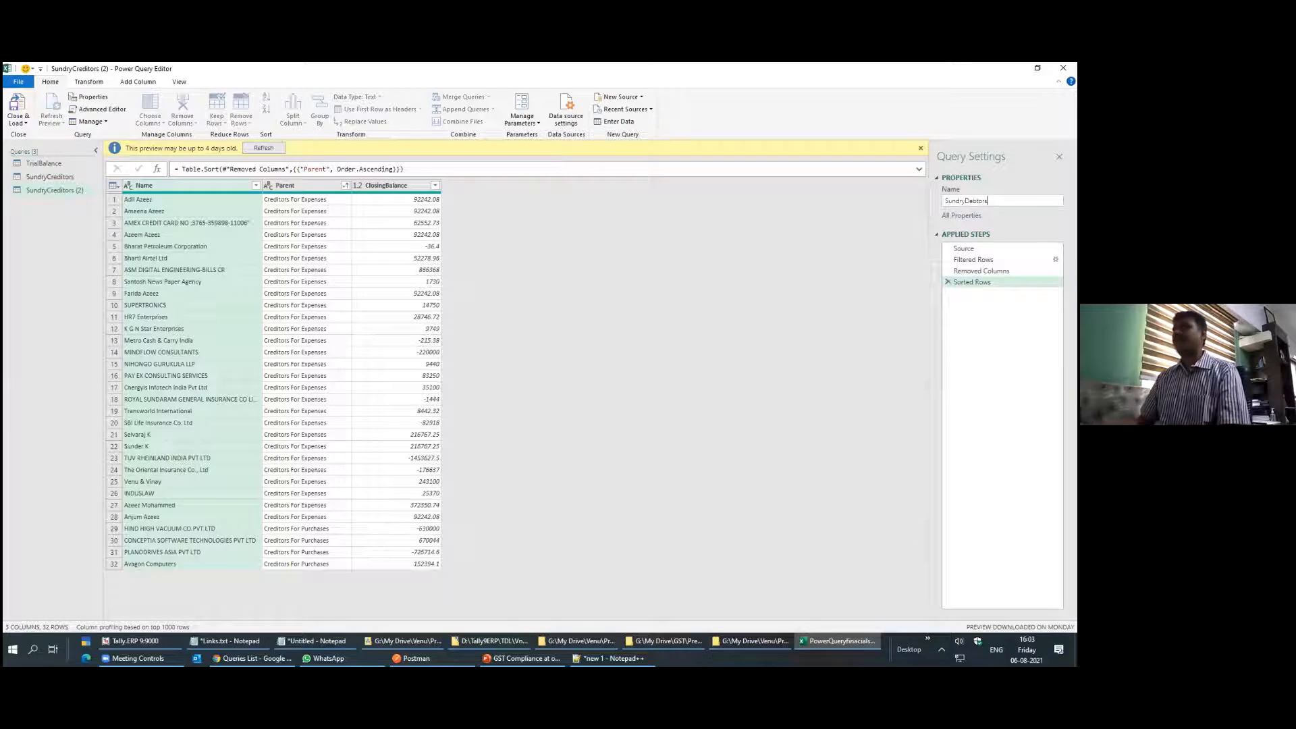
pyautogui.press('Tab')
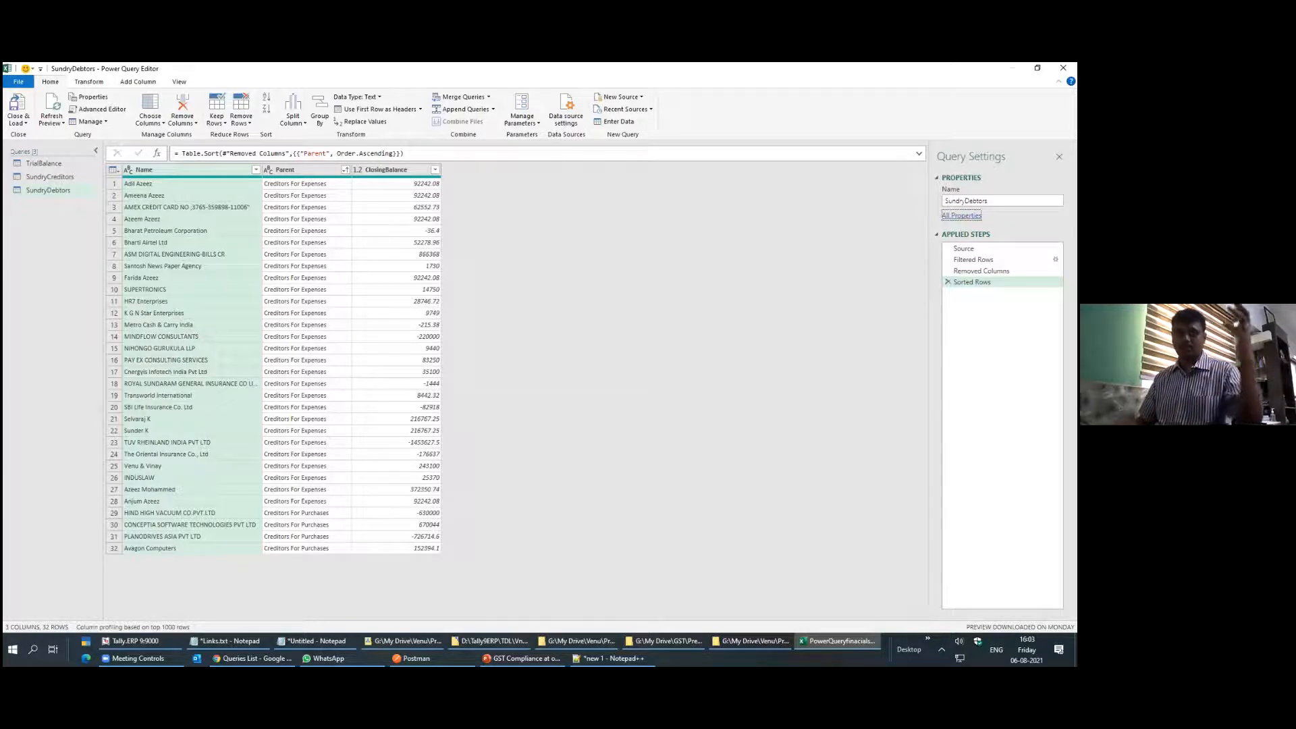
# In the Filtered Rows step of SundryDebtors, search the PrimaryGroup filter for "debt" and add Sundry Debtors to the filter
pyautogui.click(972, 261)
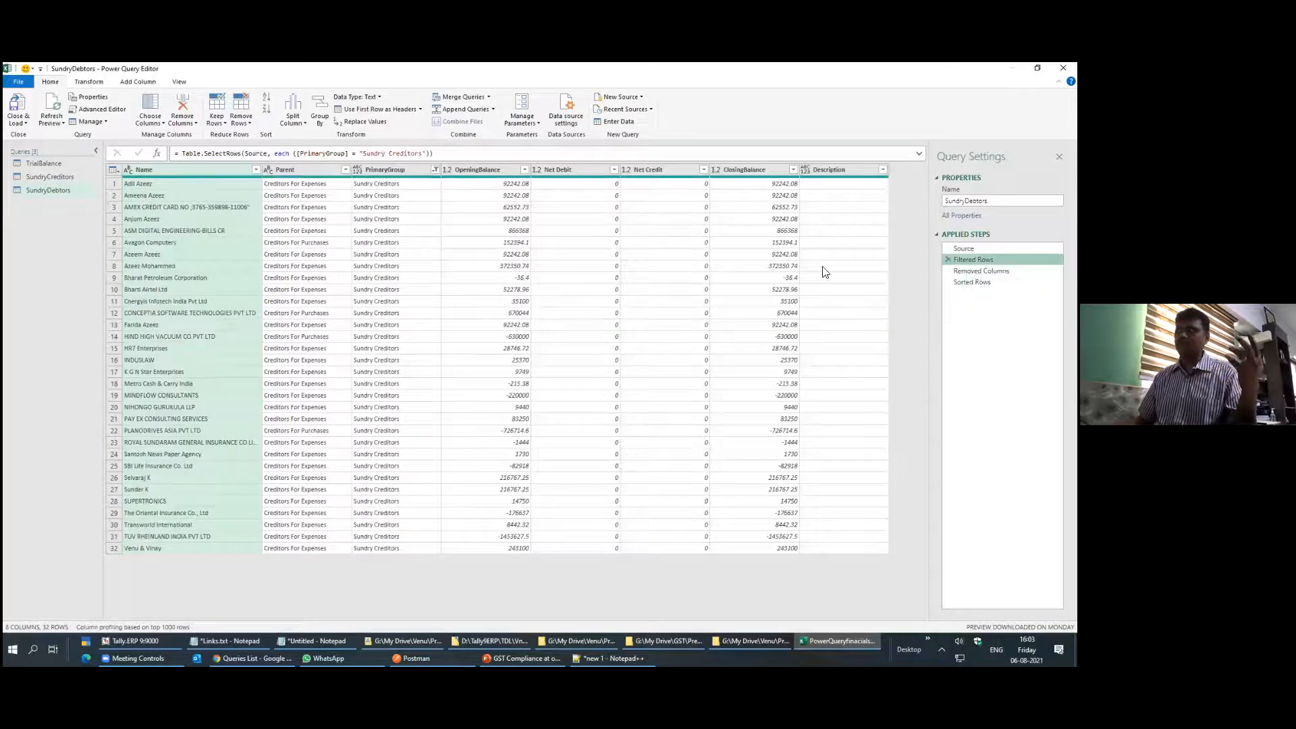
pyautogui.click(435, 169)
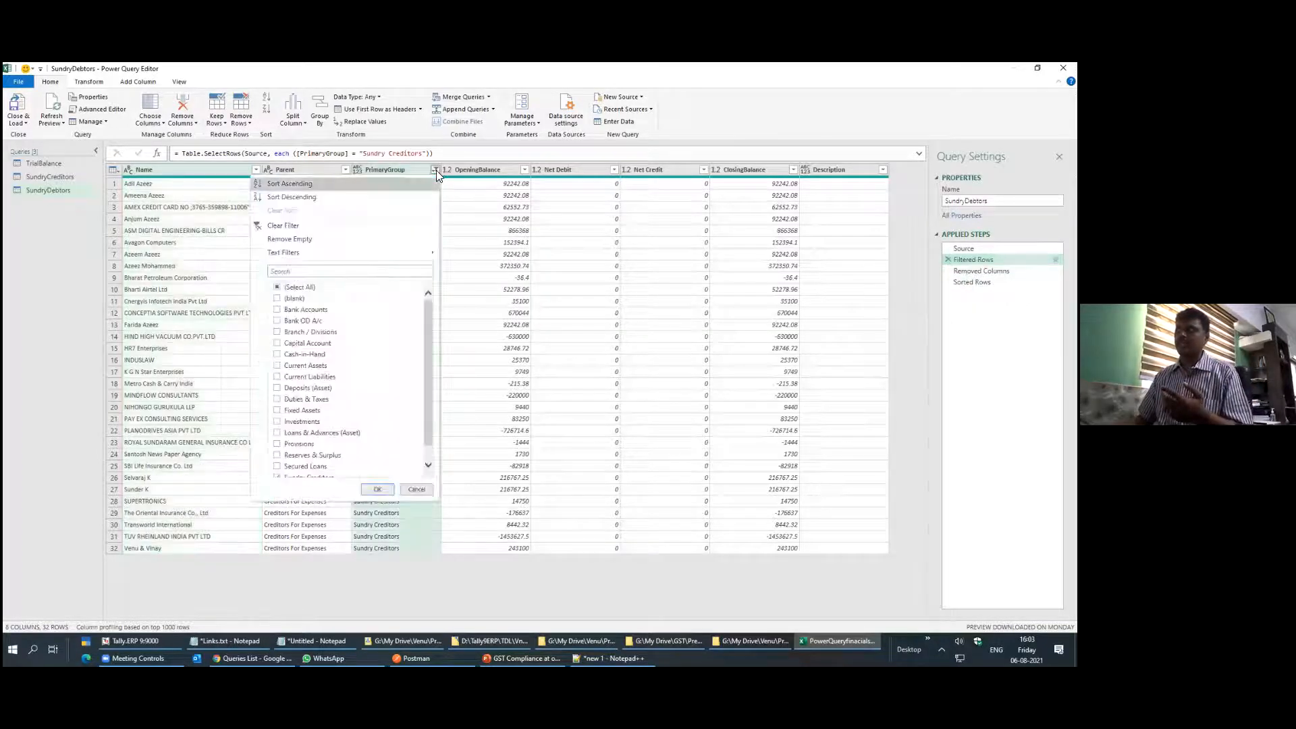
pyautogui.click(313, 274)
pyautogui.write('debt')
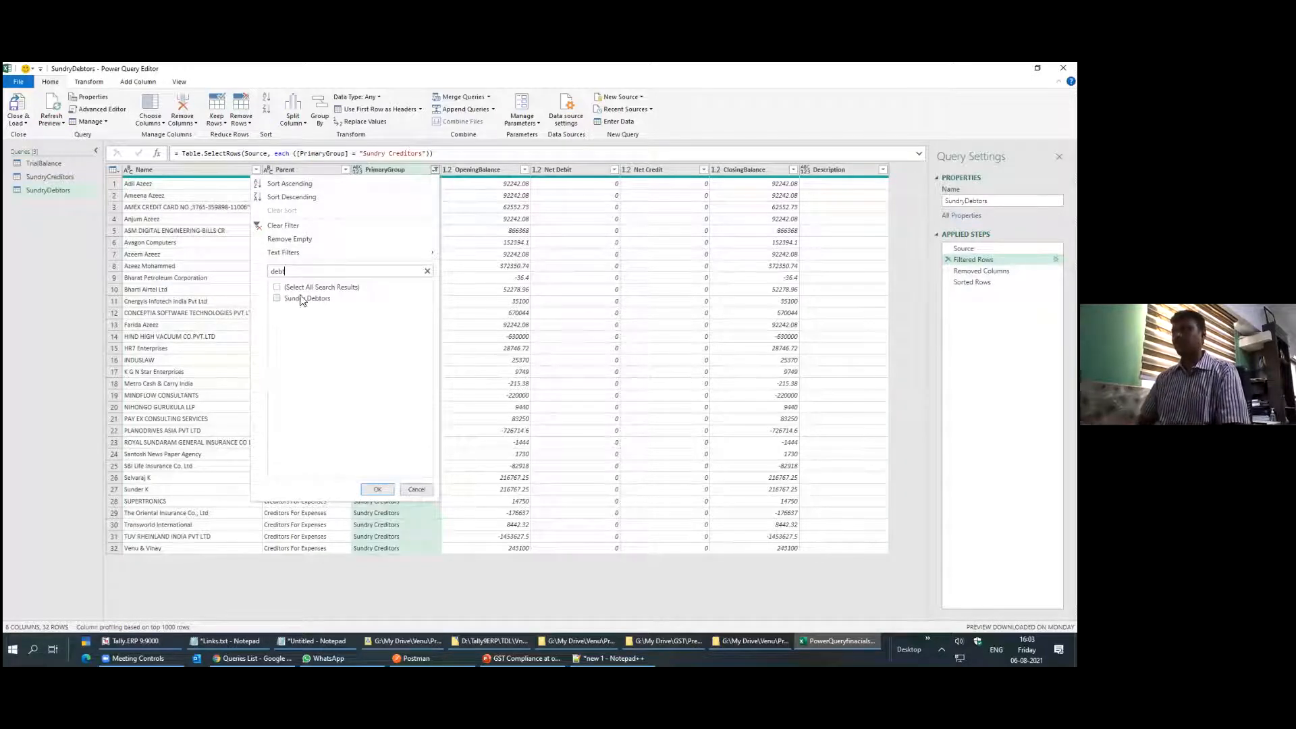
pyautogui.click(278, 299)
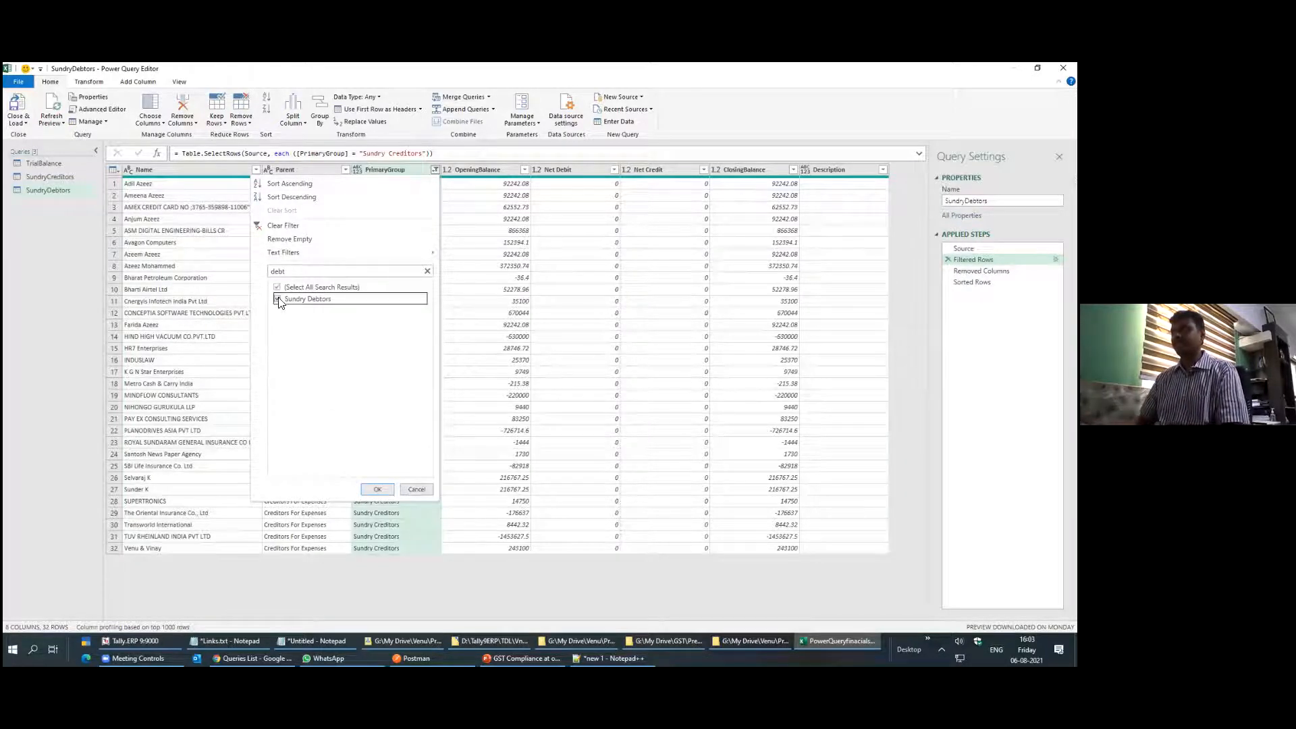
pyautogui.click(376, 489)
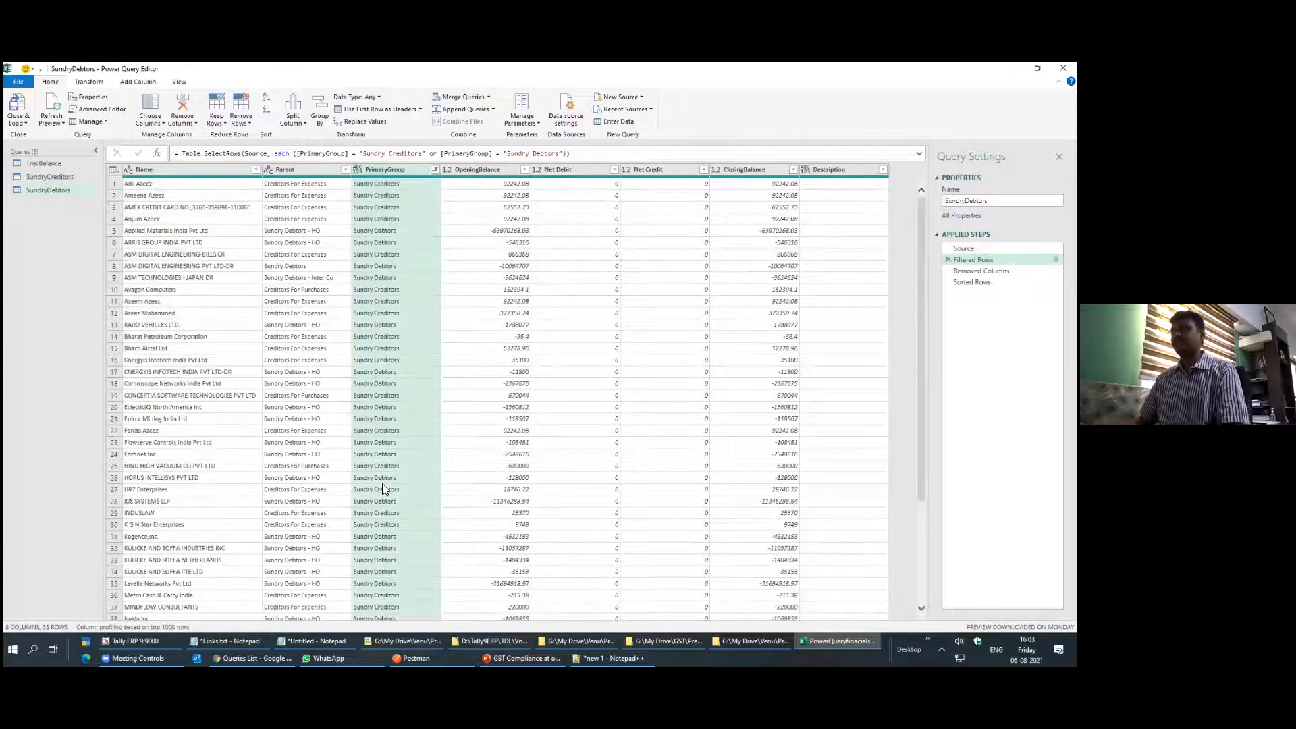
pyautogui.click(297, 420)
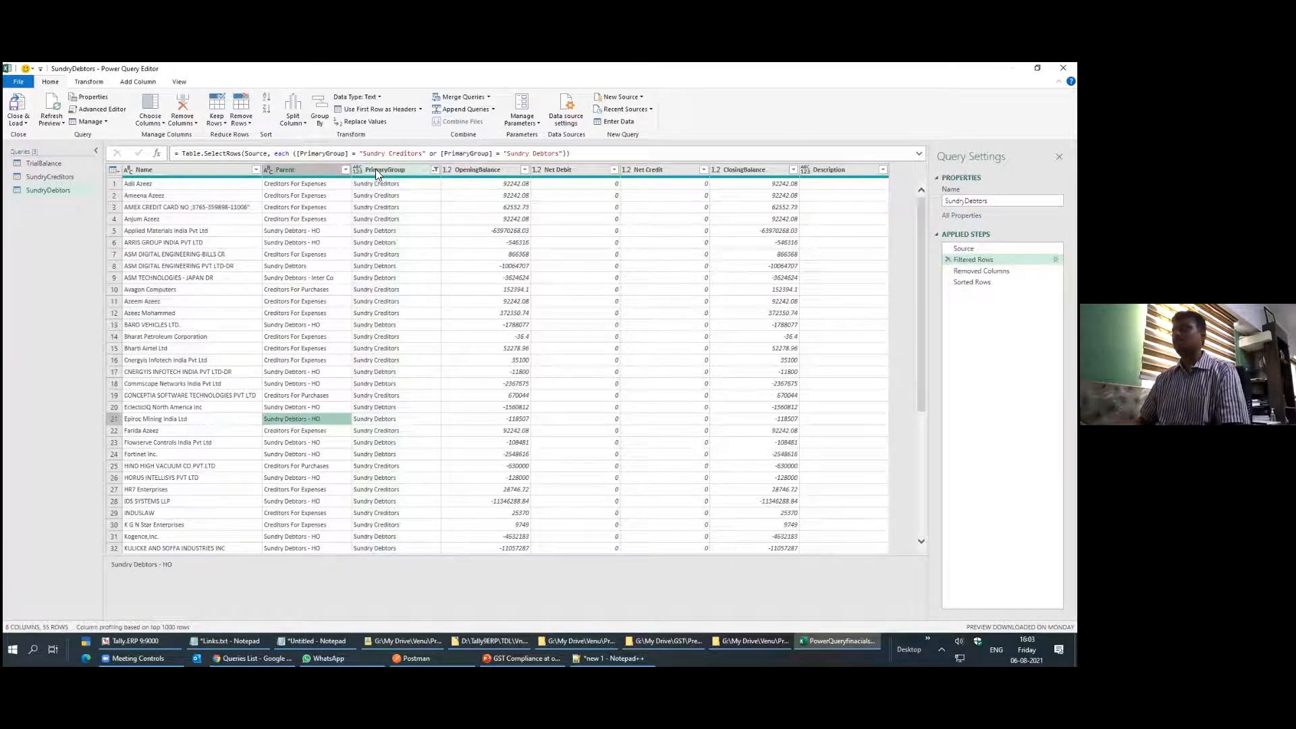
# Review the remaining SundryDebtors query steps and load the query as a table into the existing Scheudlers worksheet at cell B41
pyautogui.click(985, 270)
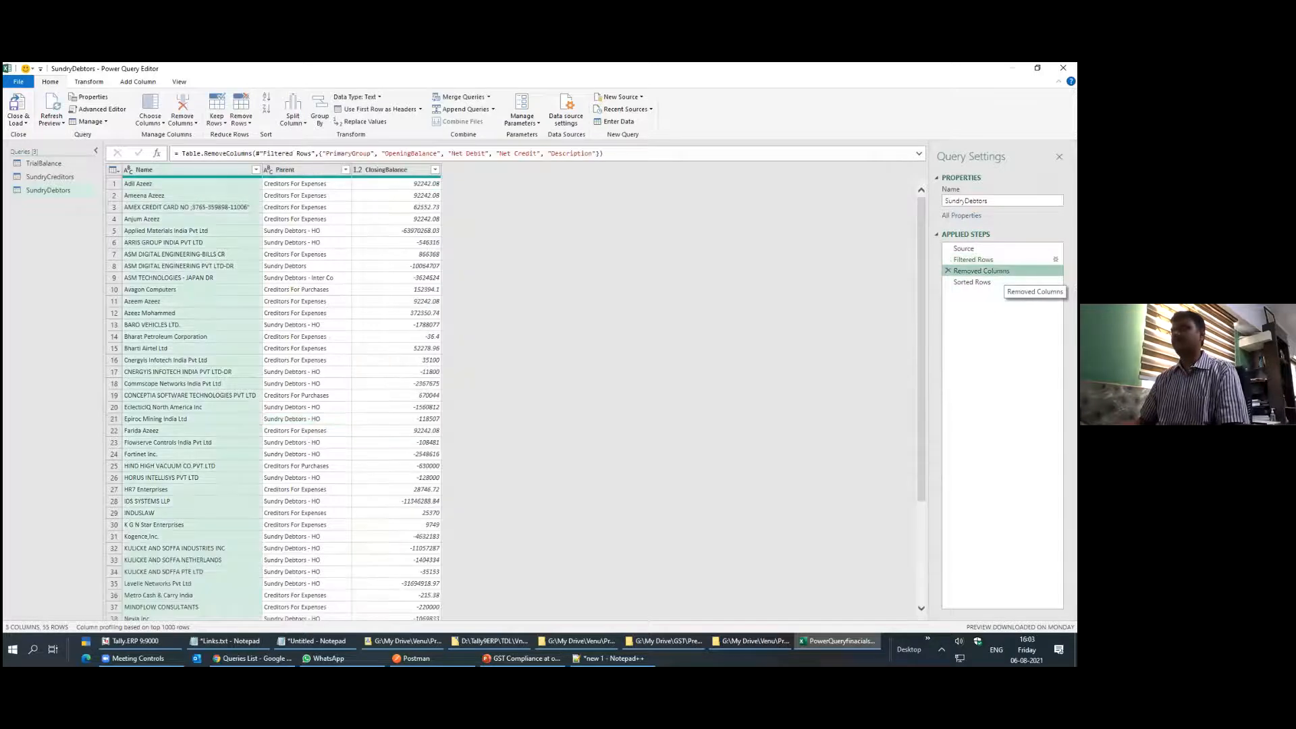
pyautogui.click(986, 282)
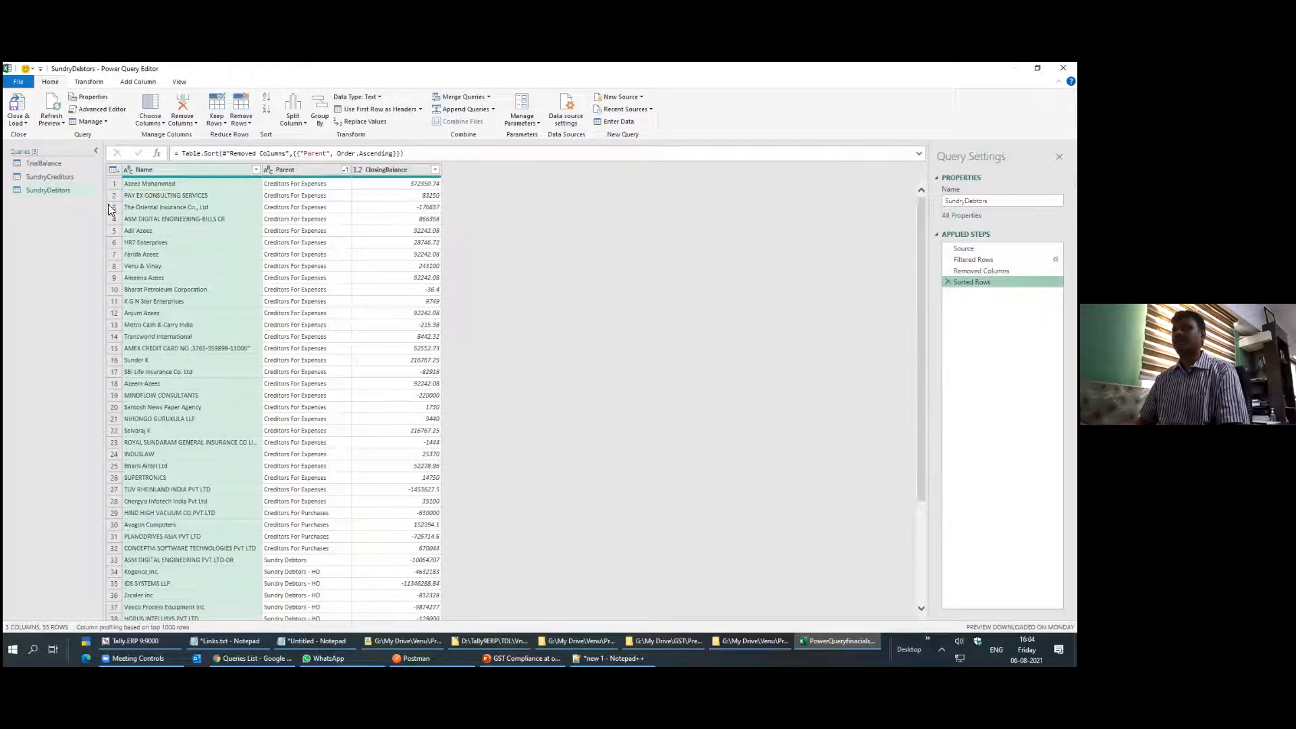
pyautogui.click(27, 123)
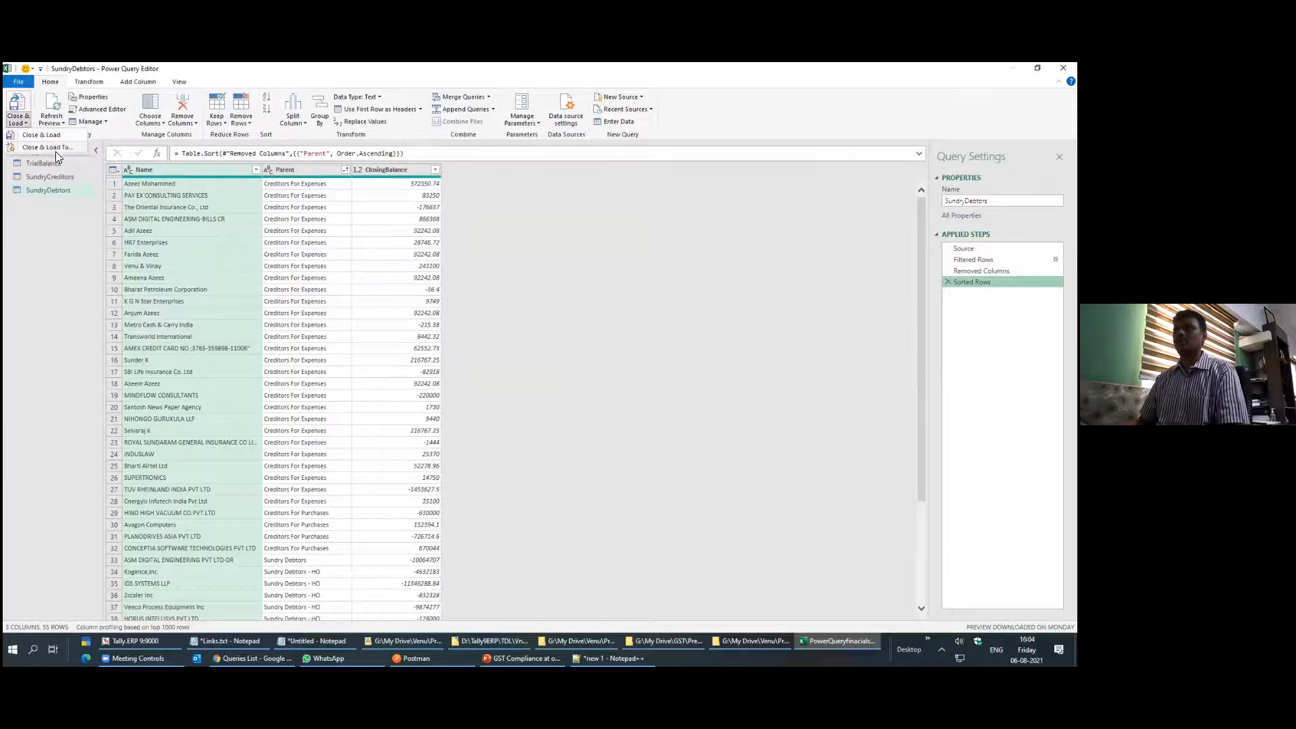
pyautogui.click(41, 135)
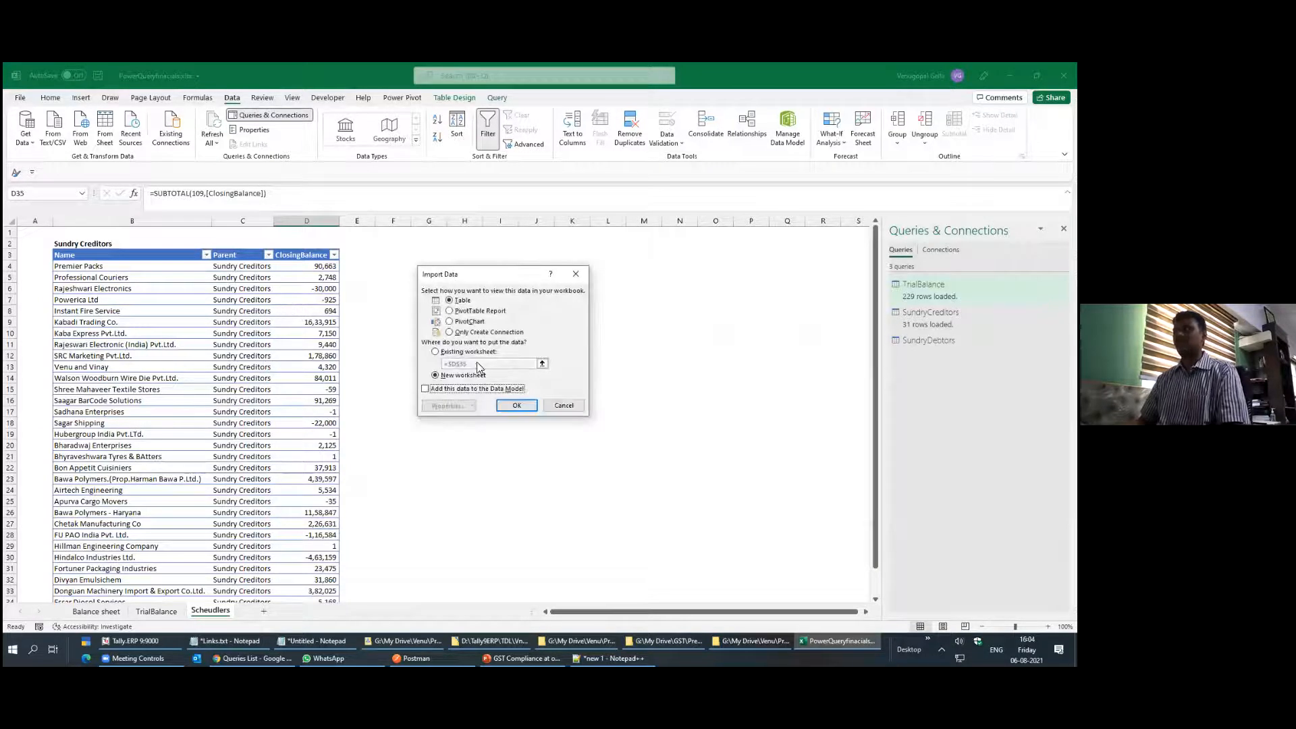
pyautogui.click(460, 352)
pyautogui.scroll(-10, 257, 397)
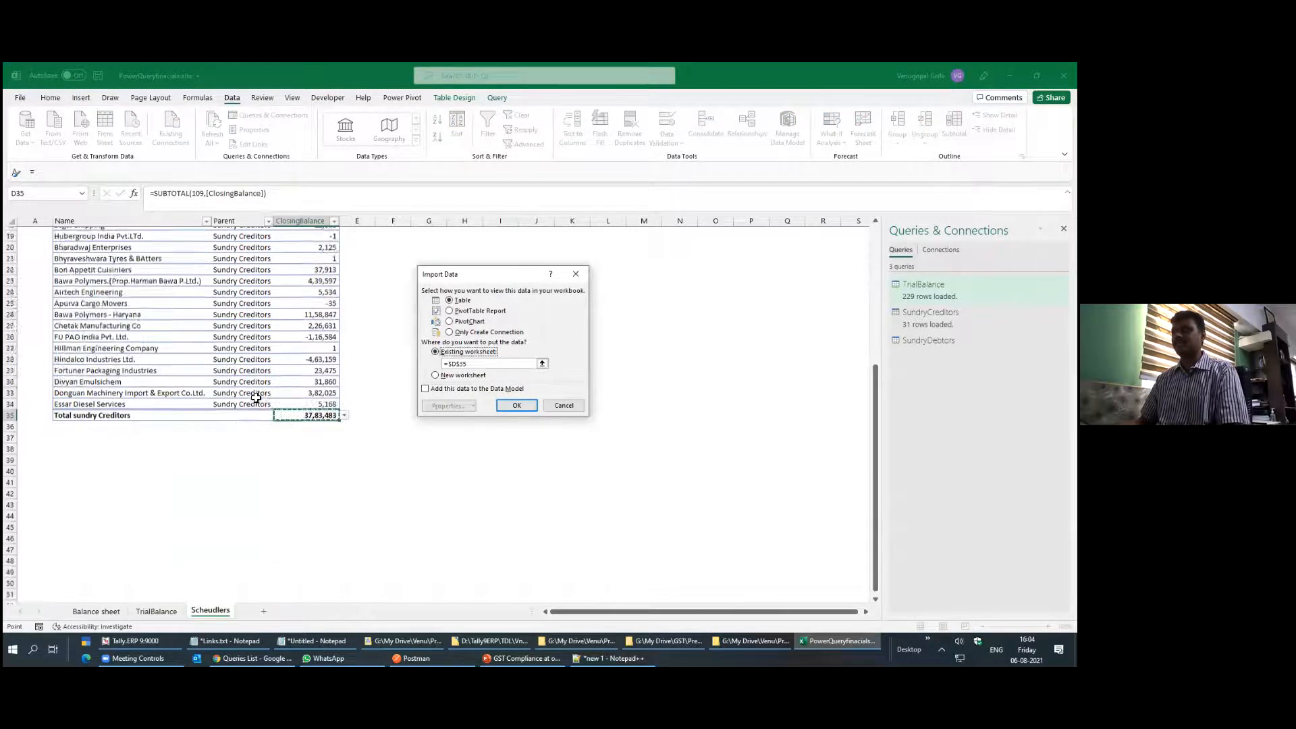
pyautogui.click(65, 322)
pyautogui.click(513, 405)
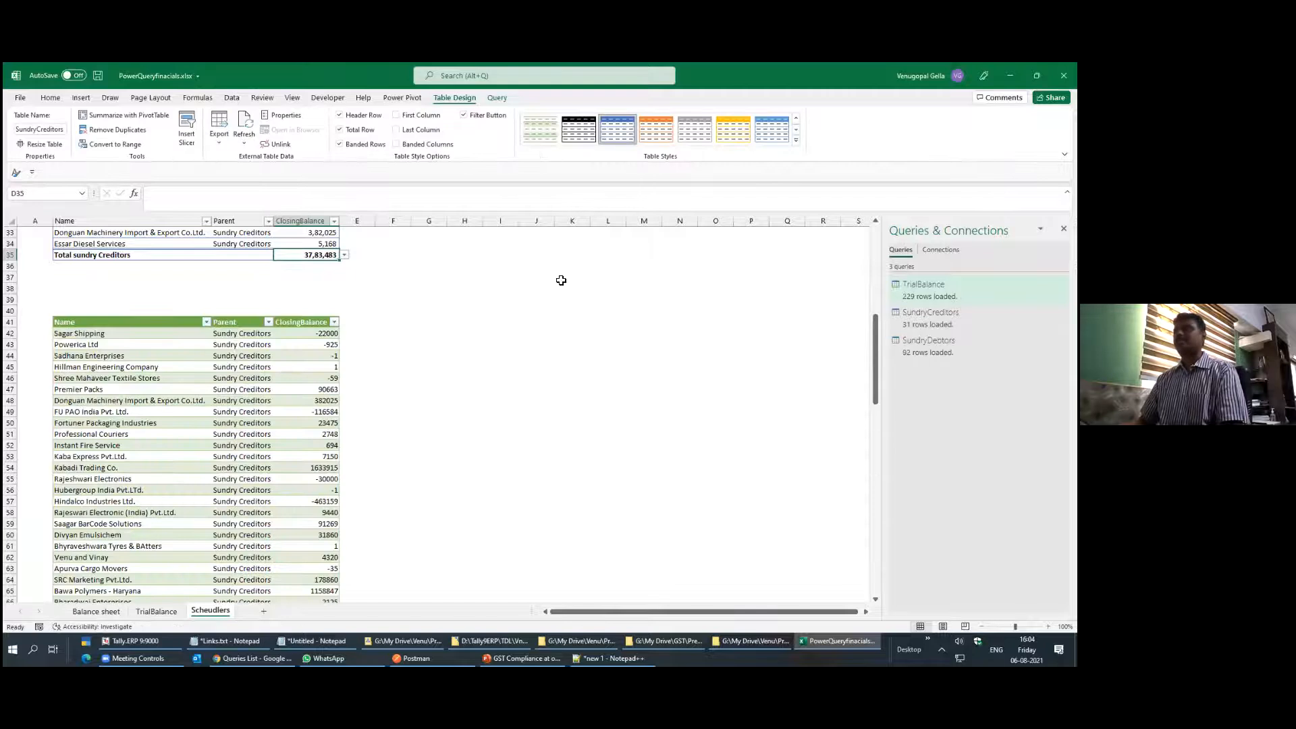
# Apply a blue table style to the Sundry Debtors table to match the creditors table
pyautogui.click(265, 344)
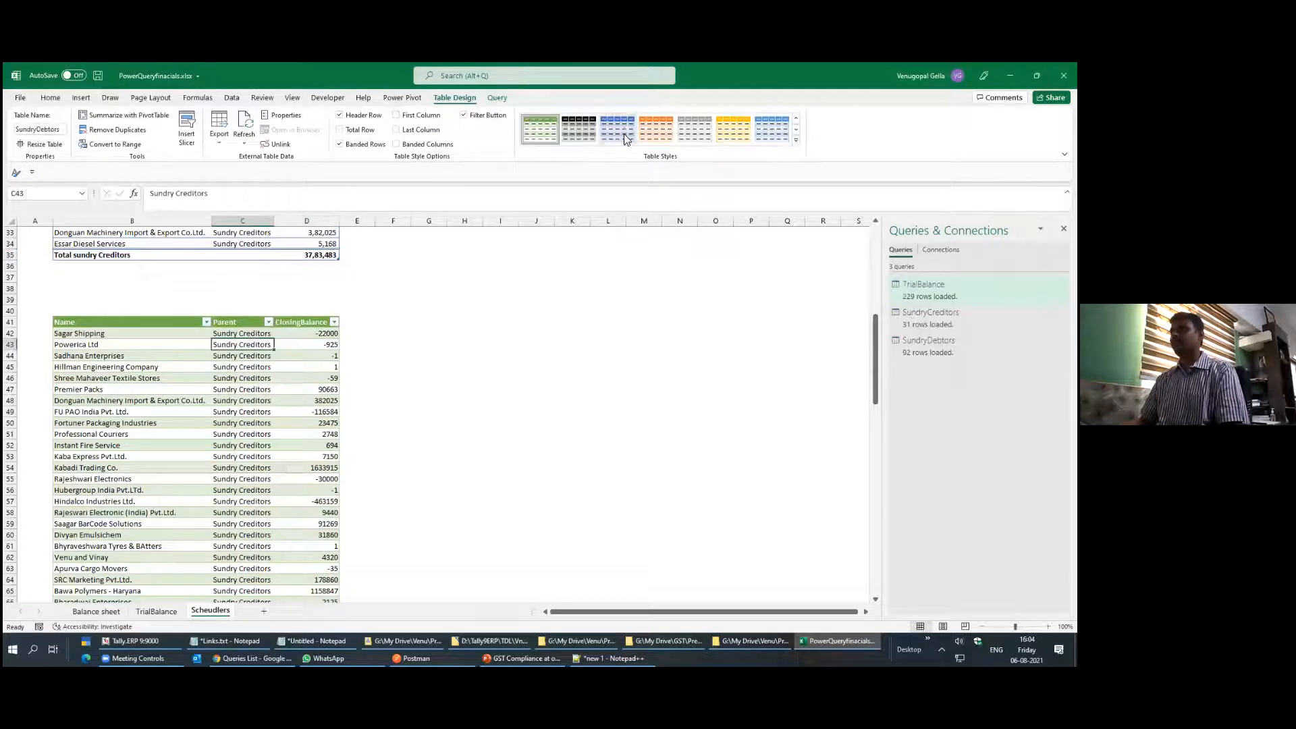
pyautogui.click(796, 140)
pyautogui.click(626, 208)
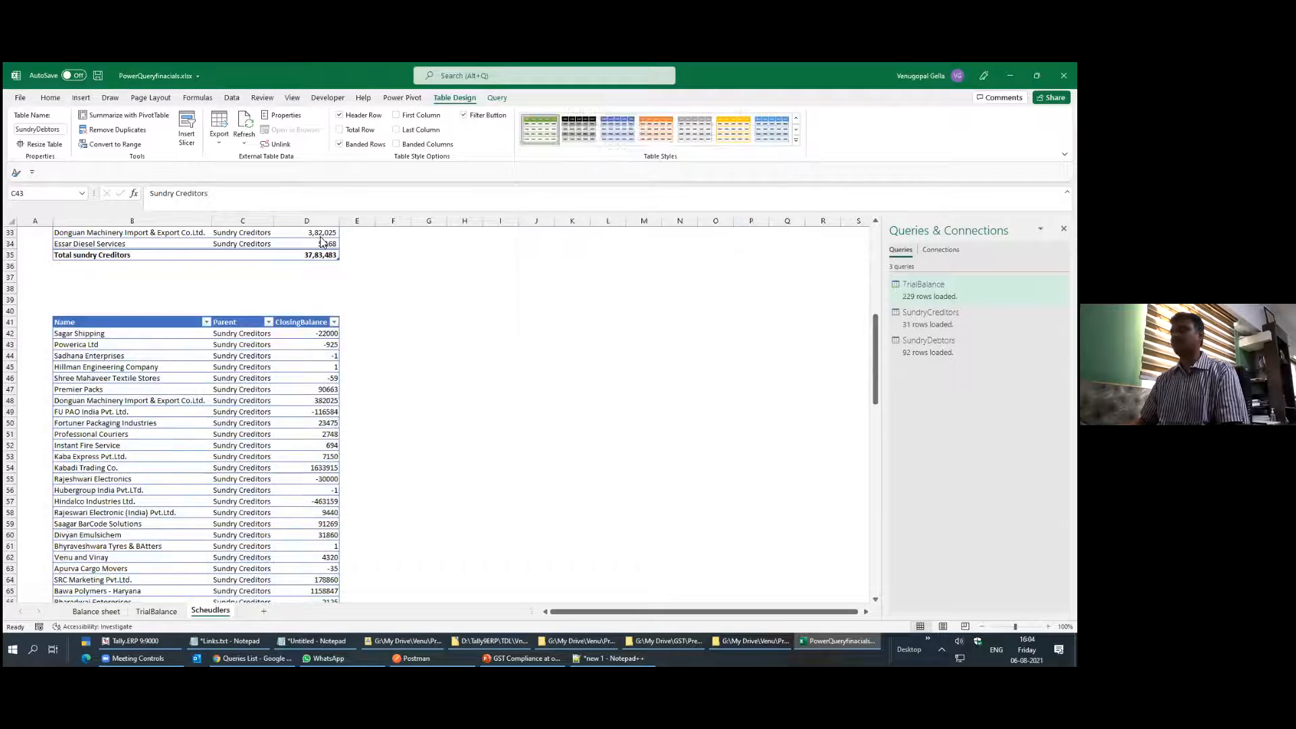
# Enter the heading "Sundry debtors" in cell B39 above the debtors table
pyautogui.click(95, 301)
pyautogui.write('Sundry')
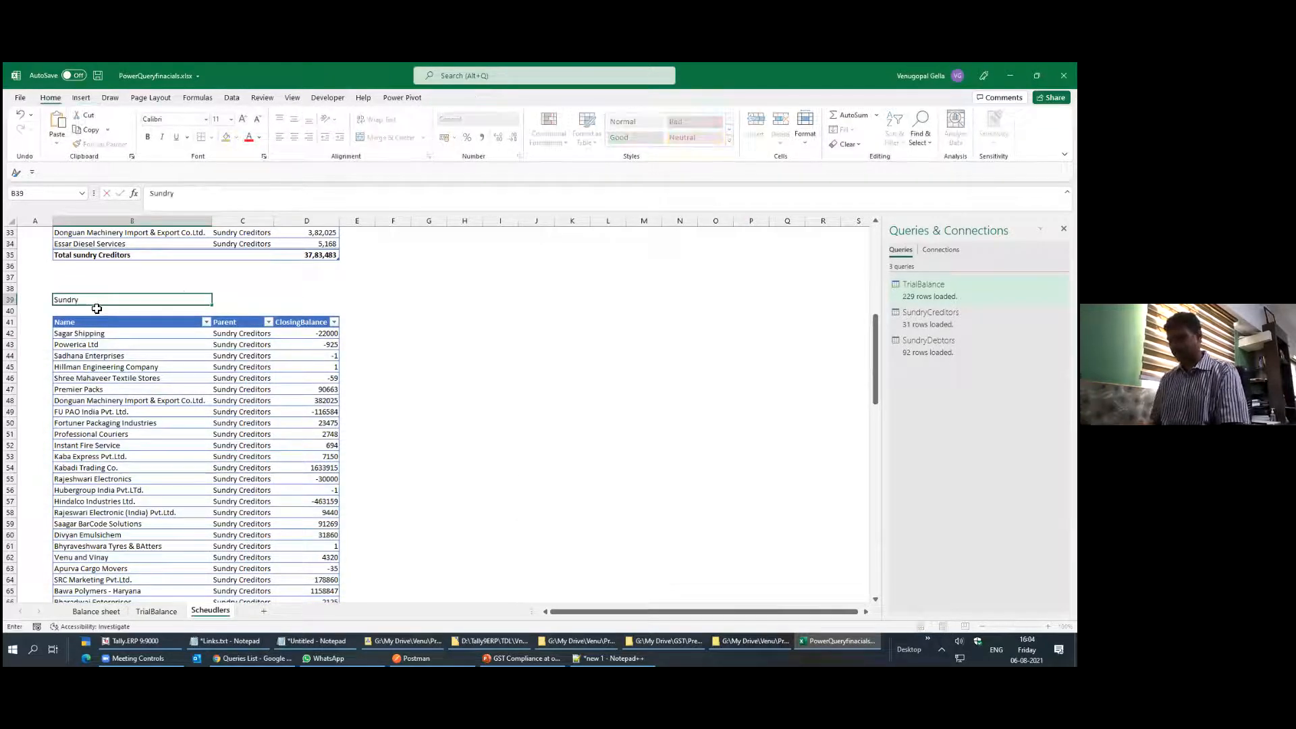
pyautogui.write(' debtors')
pyautogui.press('Return')
pyautogui.press('Up')
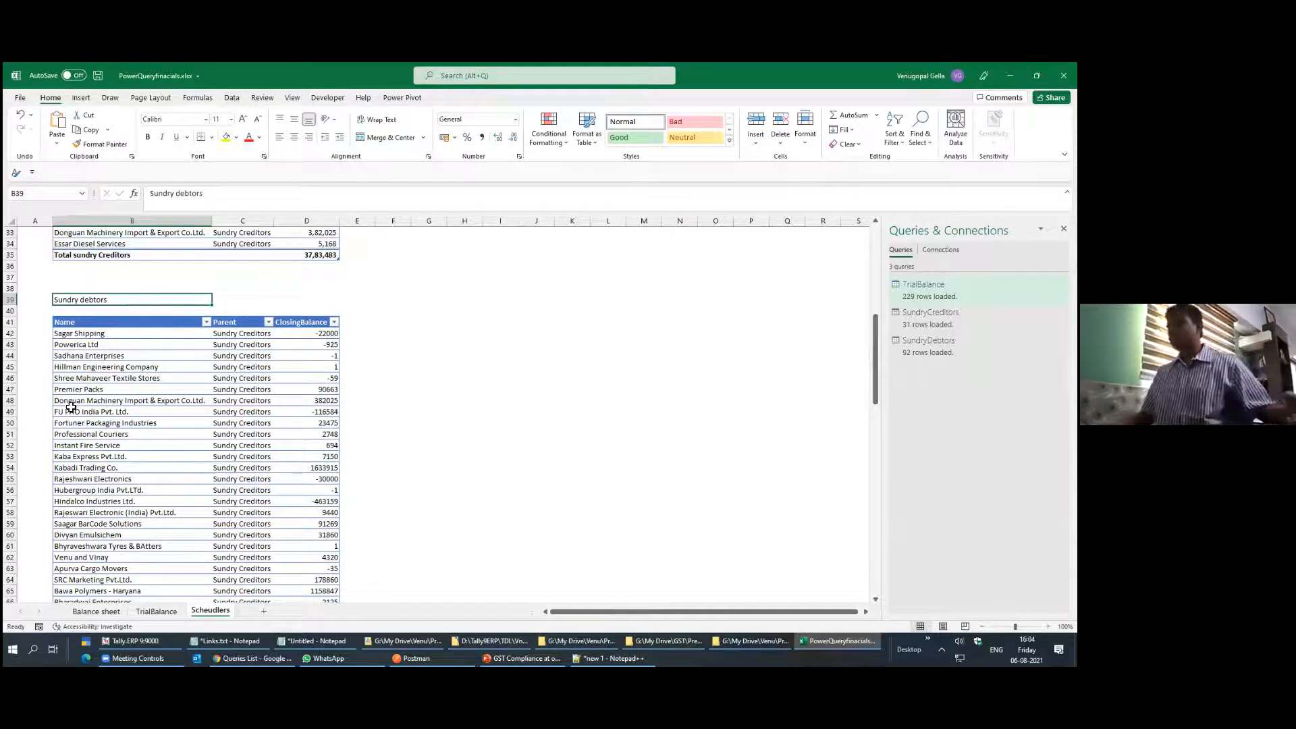
pyautogui.click(192, 387)
pyautogui.click(928, 341)
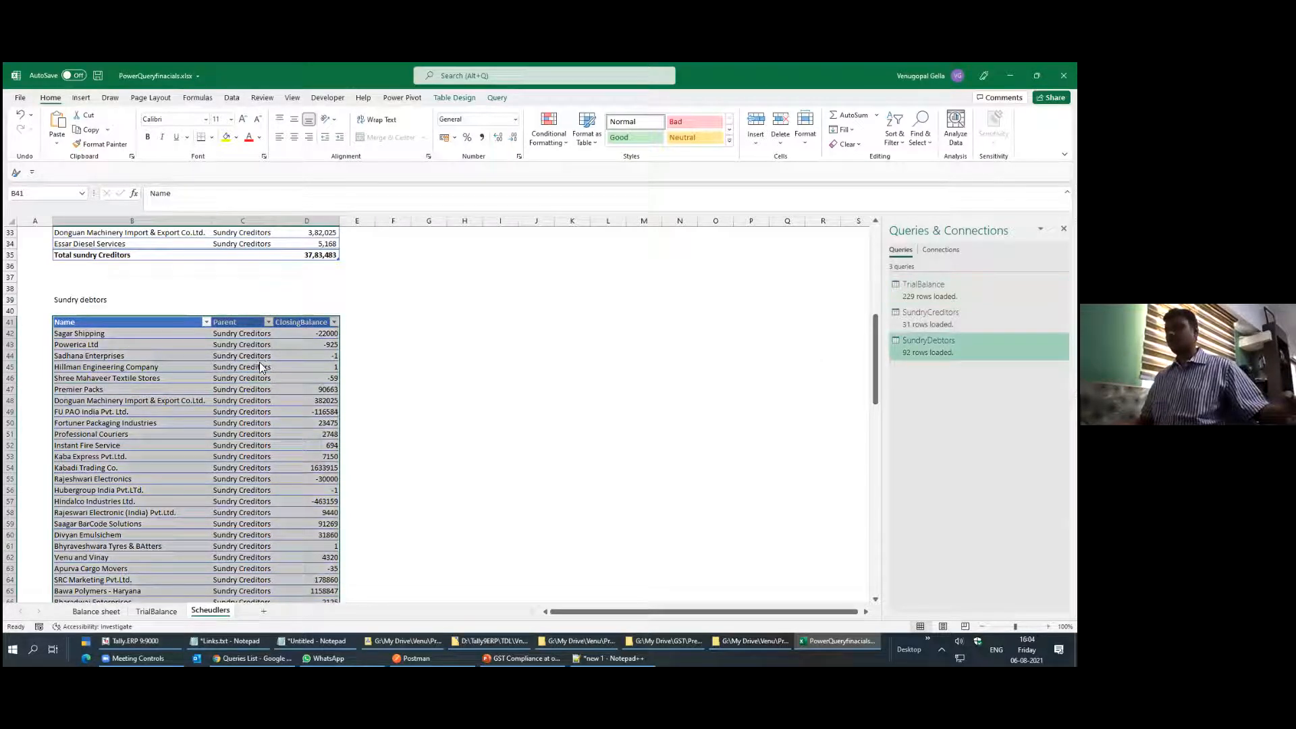
pyautogui.rightClick(260, 361)
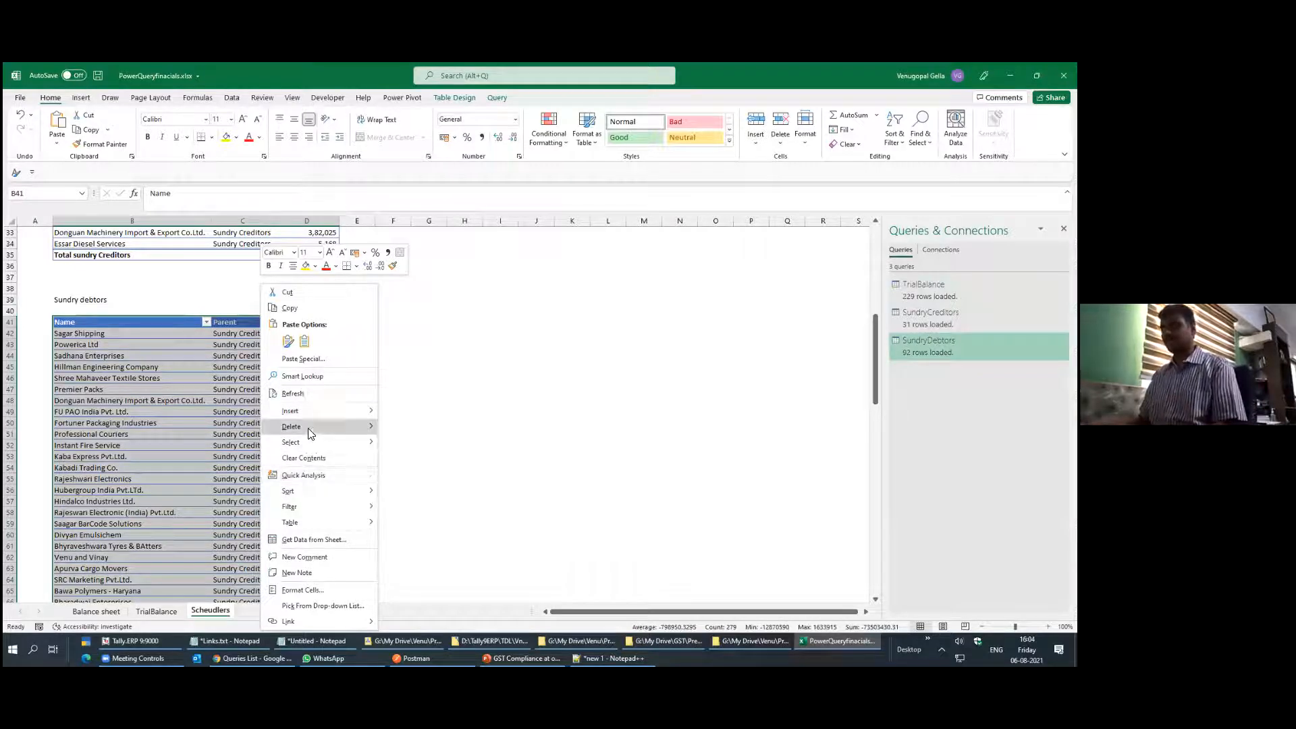
pyautogui.press('Escape')
# Edit the SundryDebtors query so its PrimaryGroup filter keeps only Sundry Debtors, and load the result back into the worksheet
pyautogui.rightClick(921, 346)
pyautogui.click(945, 382)
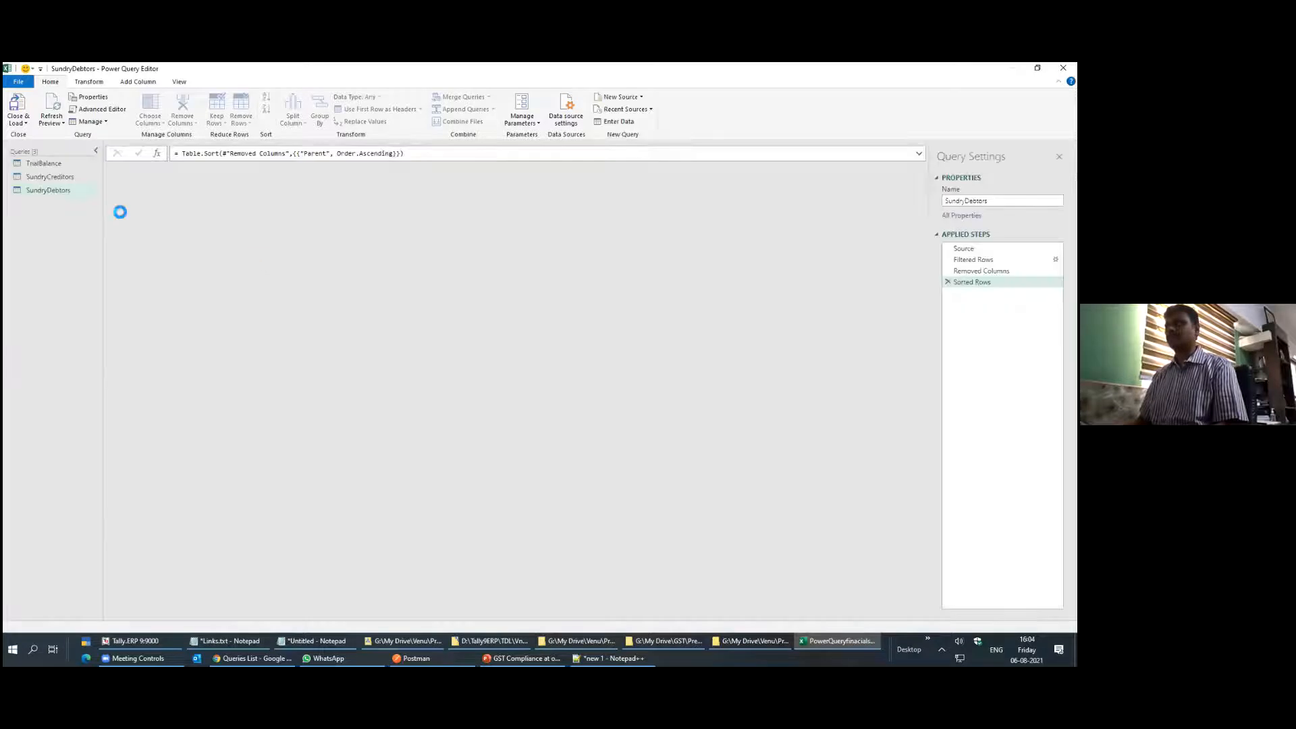
pyautogui.click(305, 185)
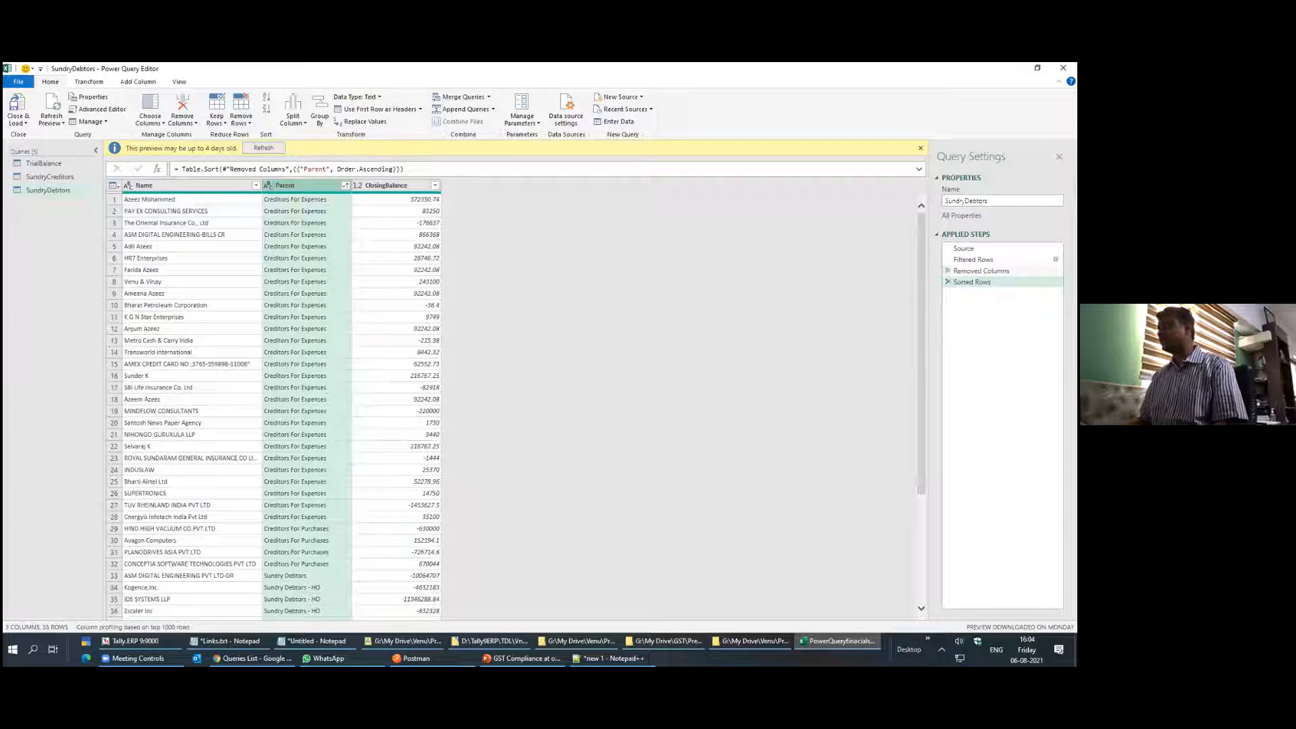
pyautogui.click(973, 259)
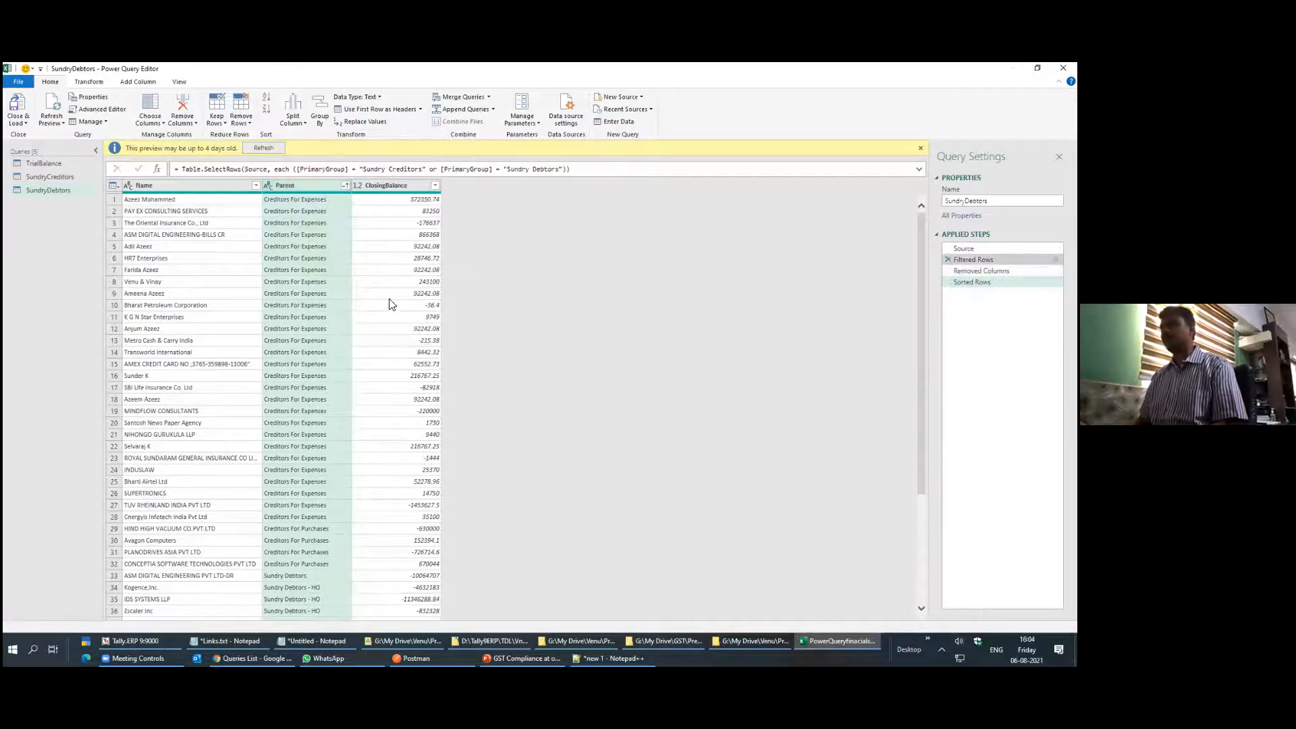
pyautogui.click(435, 170)
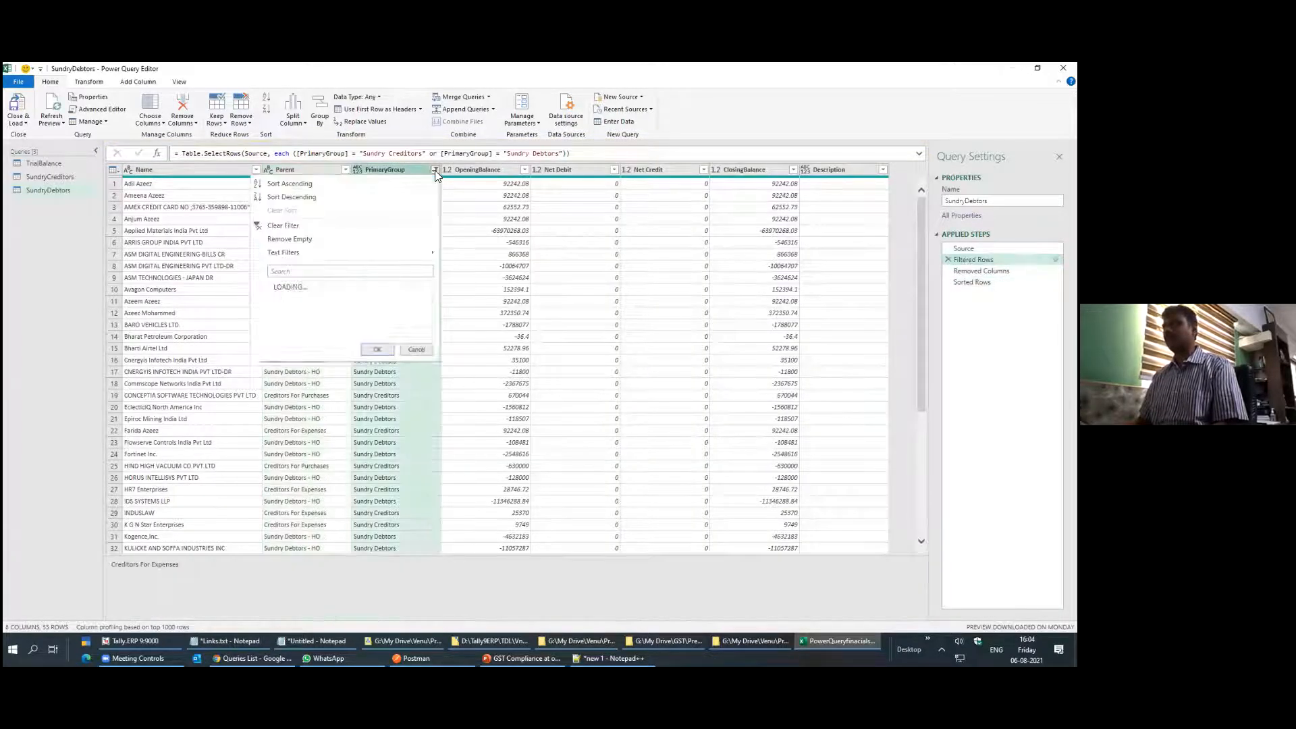
pyautogui.click(293, 288)
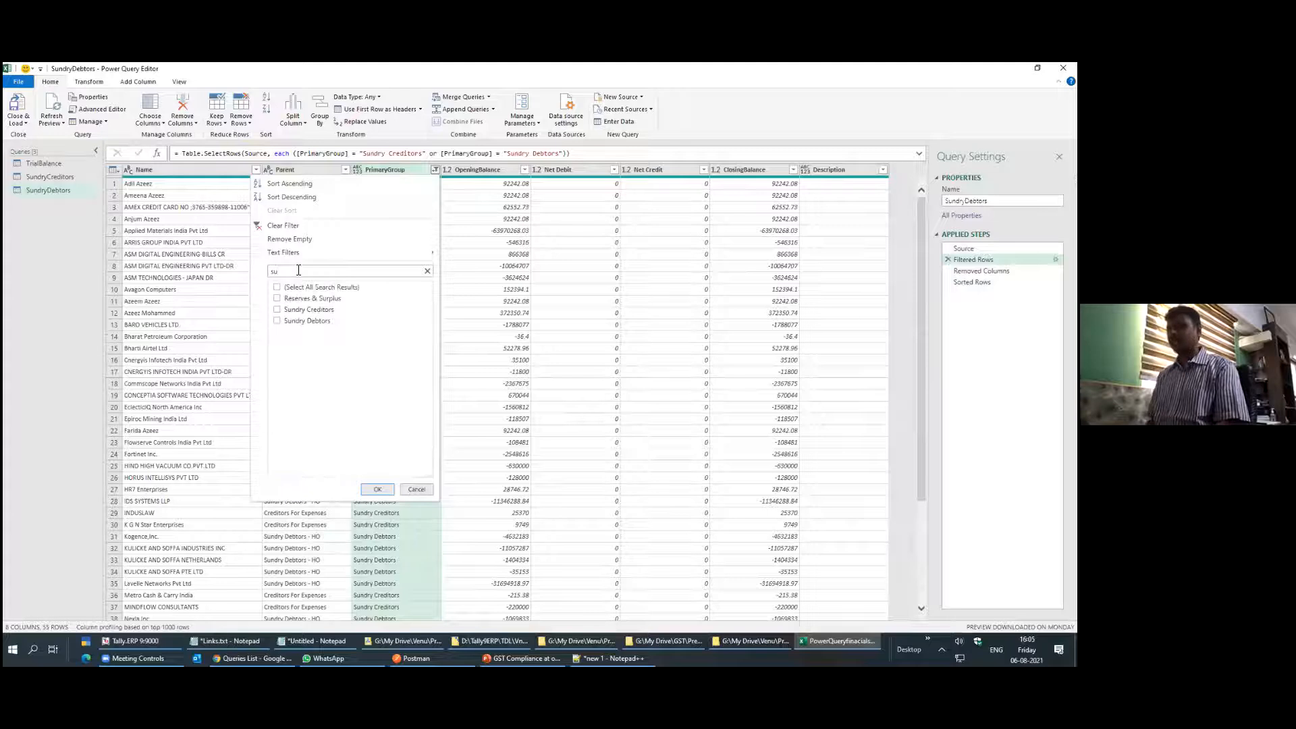
pyautogui.click(277, 321)
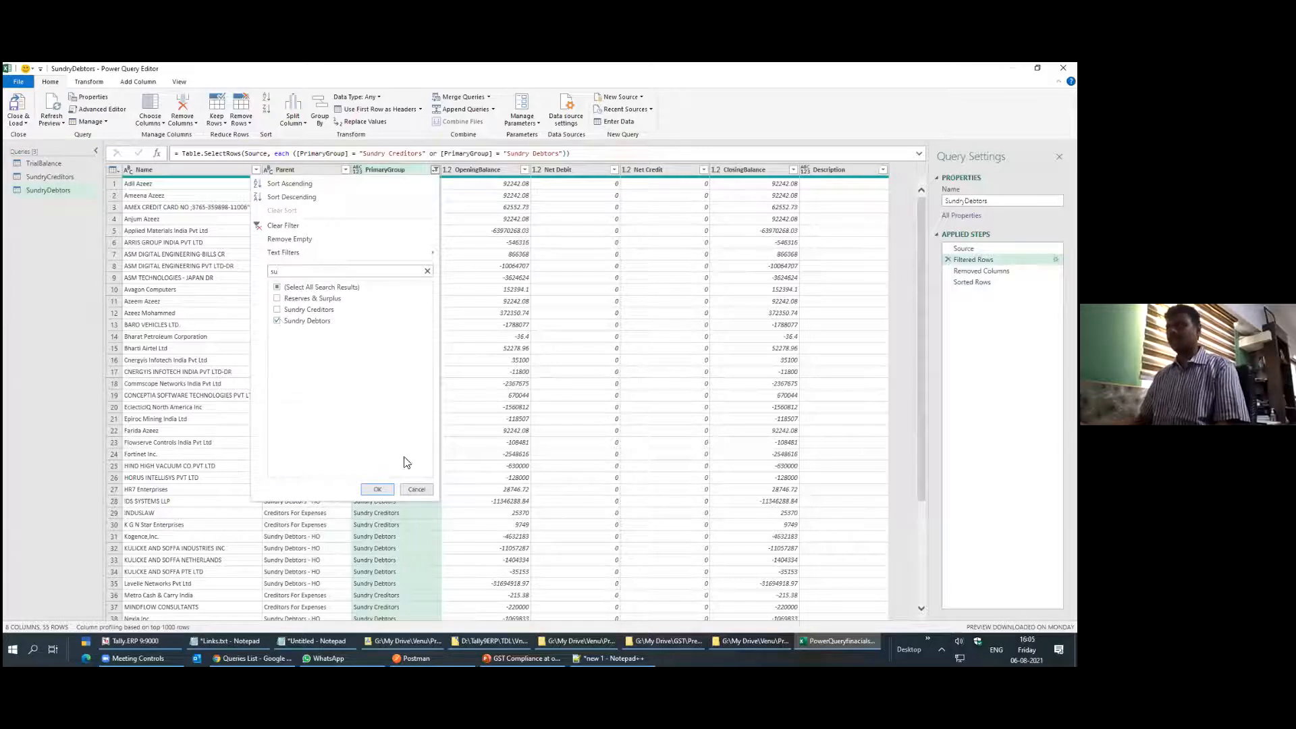
pyautogui.click(378, 489)
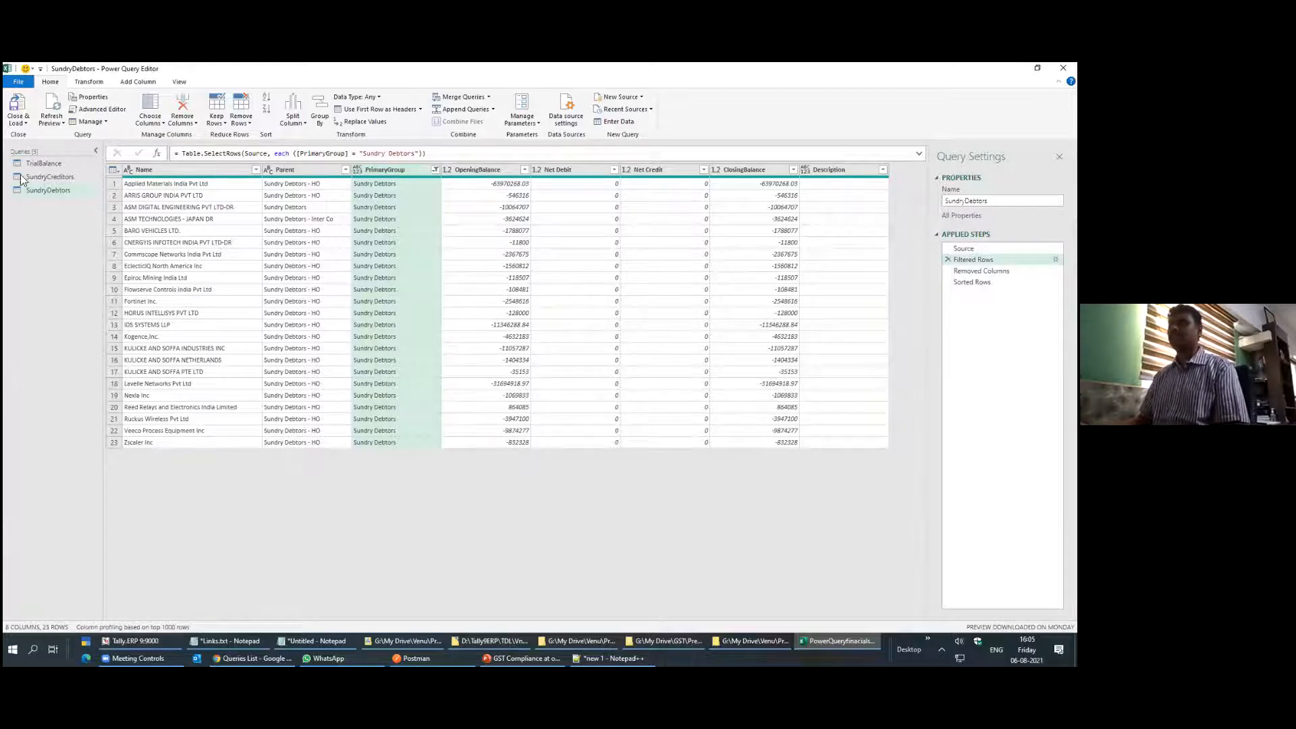
pyautogui.click(19, 106)
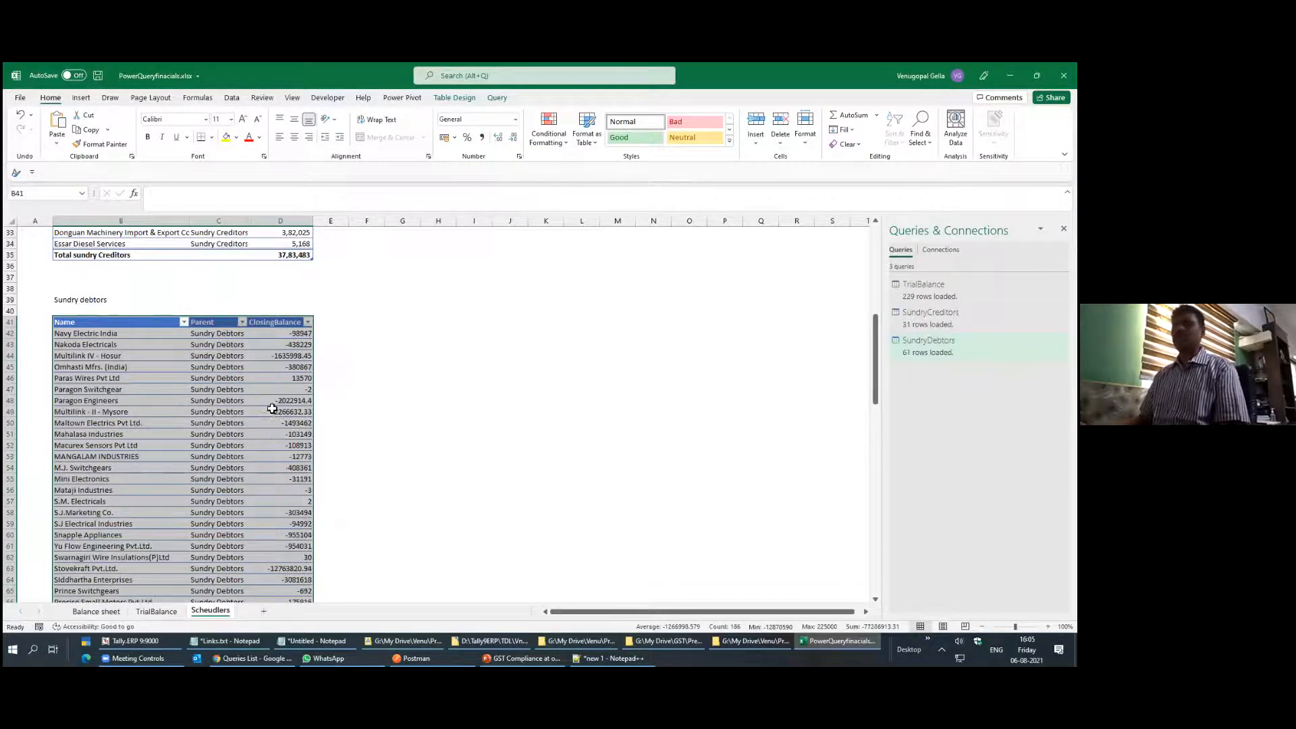
# Format all ClosingBalance values in the Sundry Debtors table with comma separators and no decimals
pyautogui.click(301, 345)
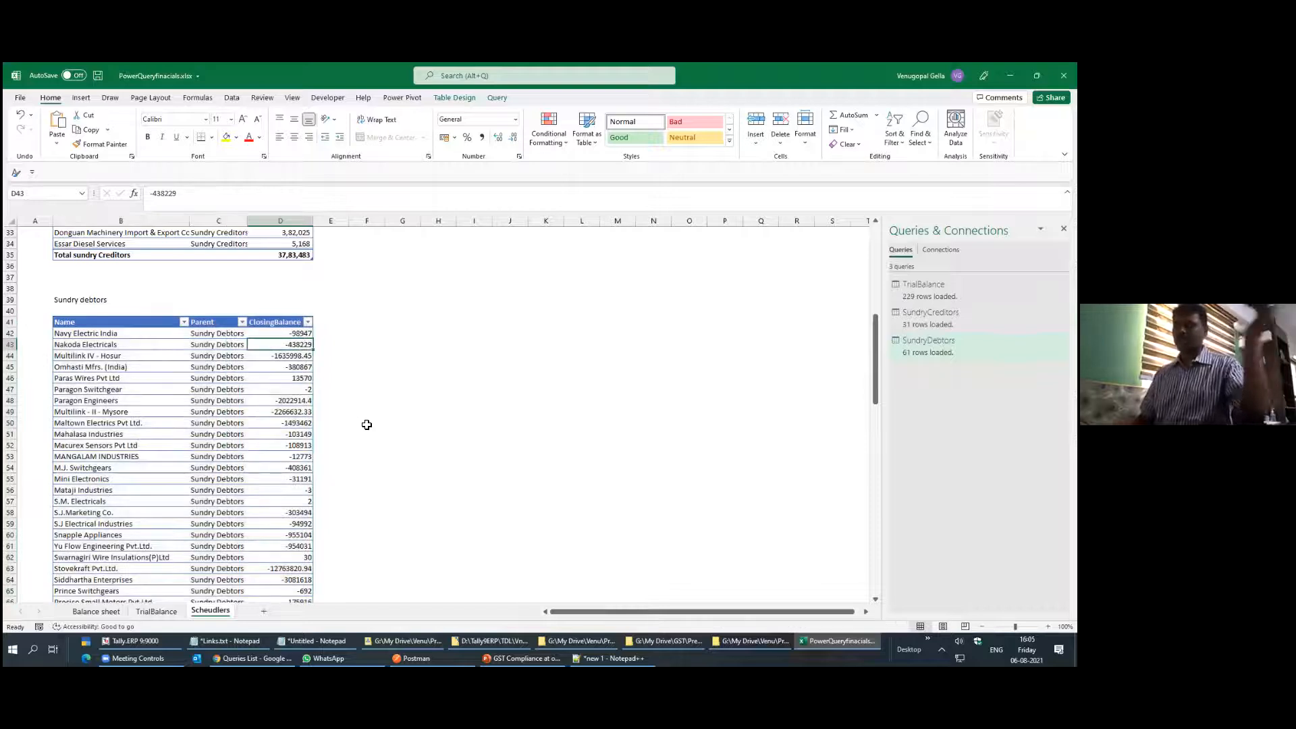
pyautogui.press('Up')
pyautogui.hotkey('ctrl', 'shift', 'Down')
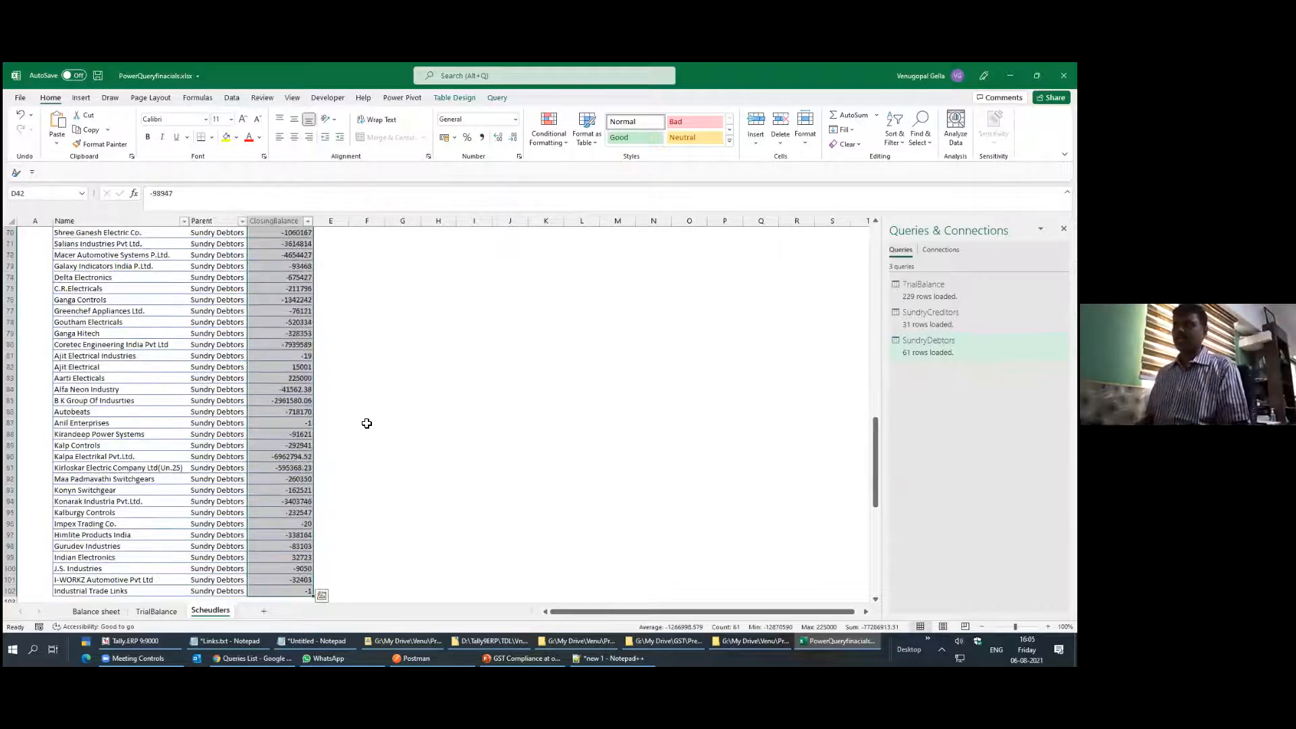
pyautogui.click(482, 137)
pyautogui.click(513, 137)
pyautogui.click(513, 137)
# Add an automatic sum of the ClosingBalance column in cell D103 under the Sundry Debtors table
pyautogui.click(264, 424)
pyautogui.hotkey('ctrl', 'Down')
pyautogui.press('Down')
pyautogui.press('Down')
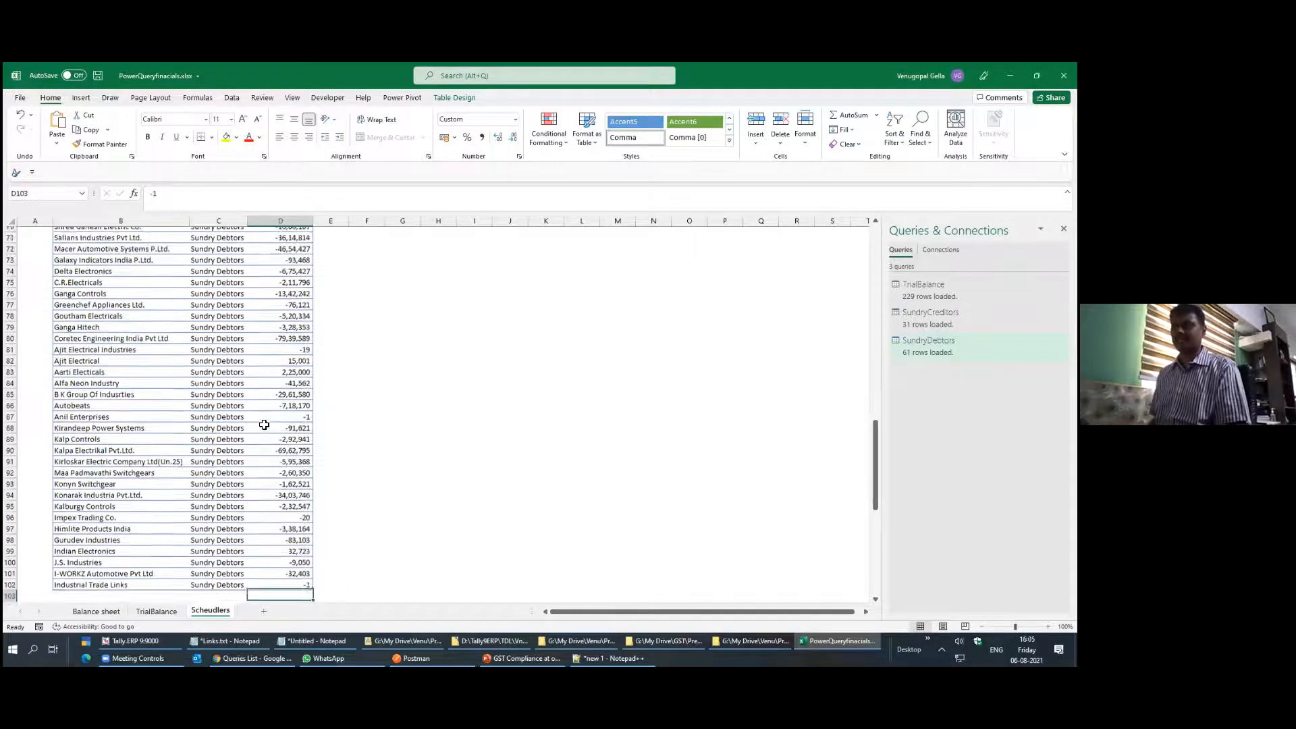
pyautogui.press('Up')
pyautogui.hotkey('alt', '=')
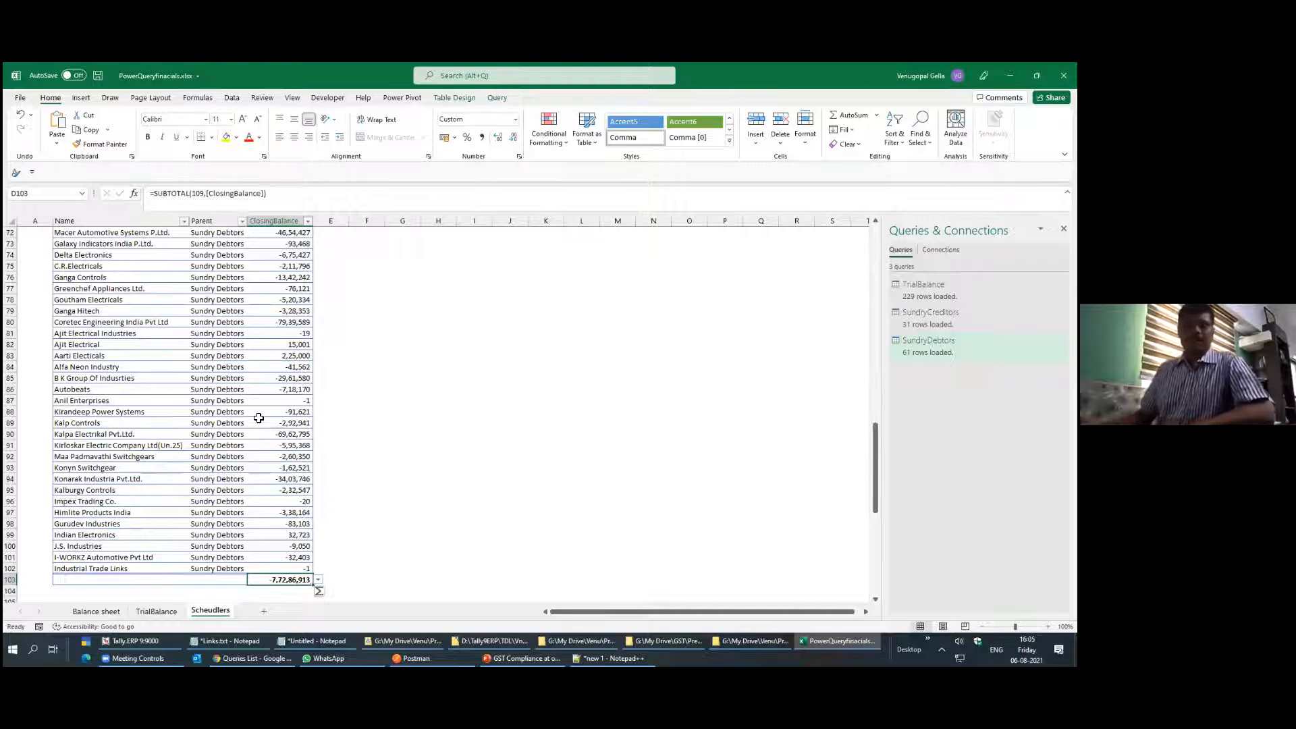
# In the Balance sheet, link the SundryCreditors amount in D18 to the creditors' ClosingBalance total on the Scheudlers sheet
pyautogui.scroll(18, 203, 324)
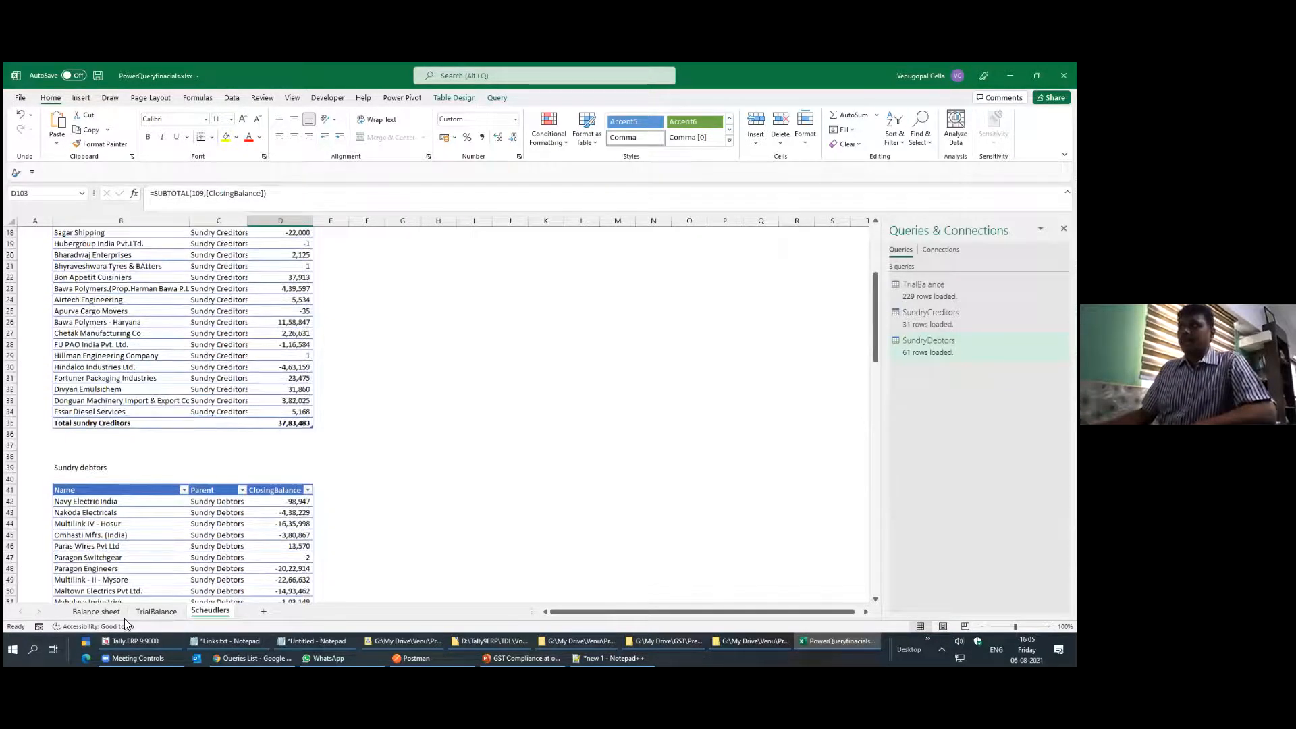
pyautogui.click(96, 612)
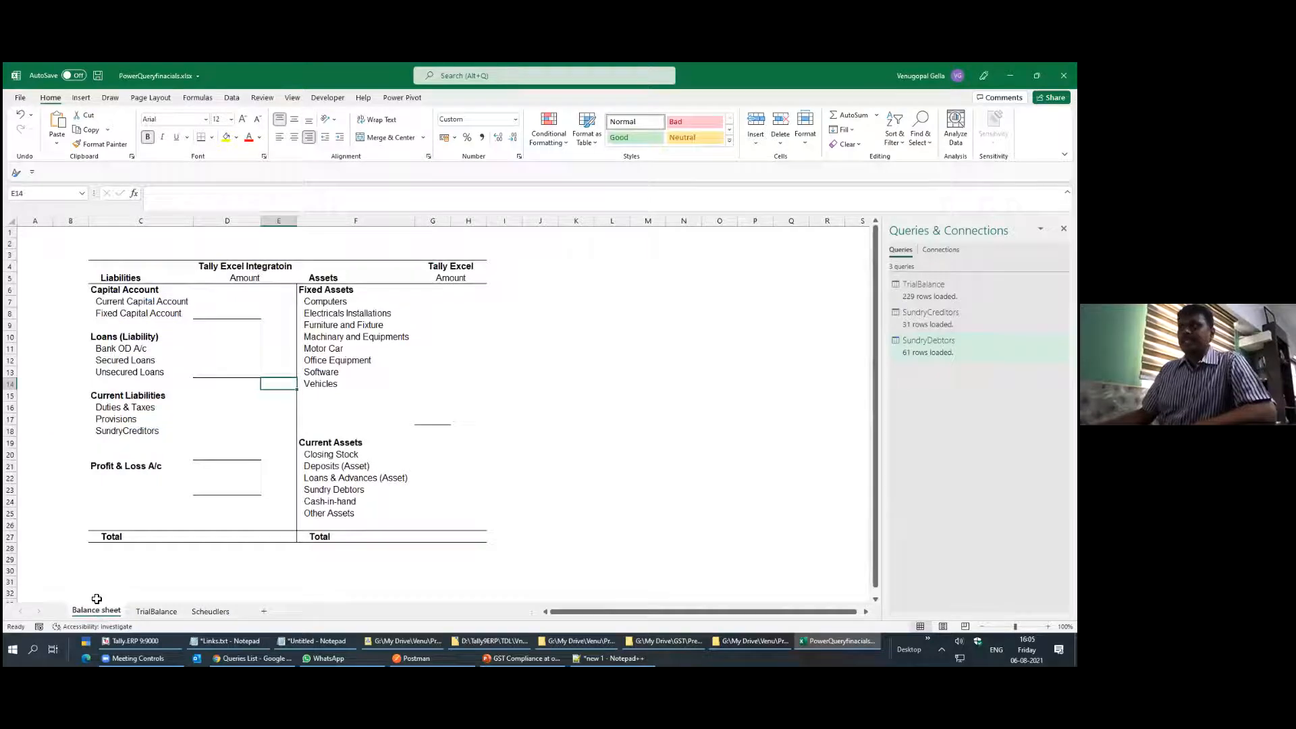
pyautogui.click(223, 431)
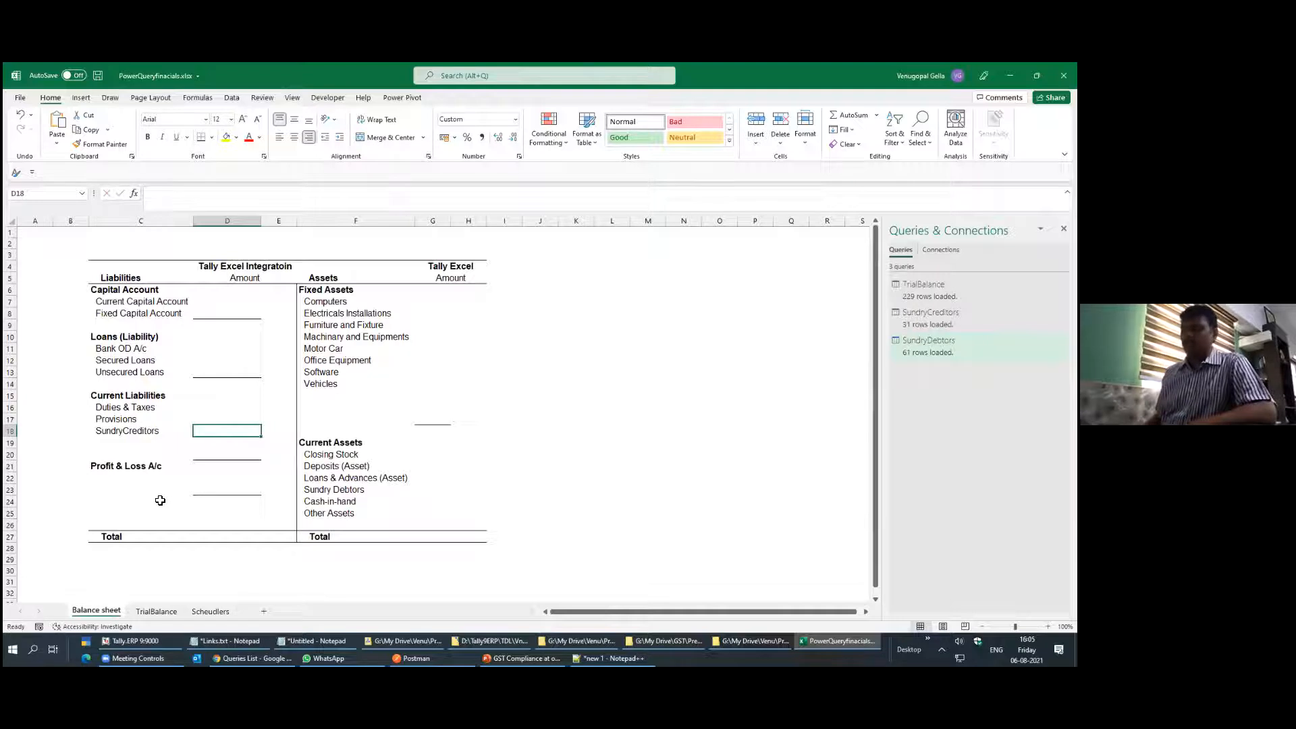
pyautogui.write('=')
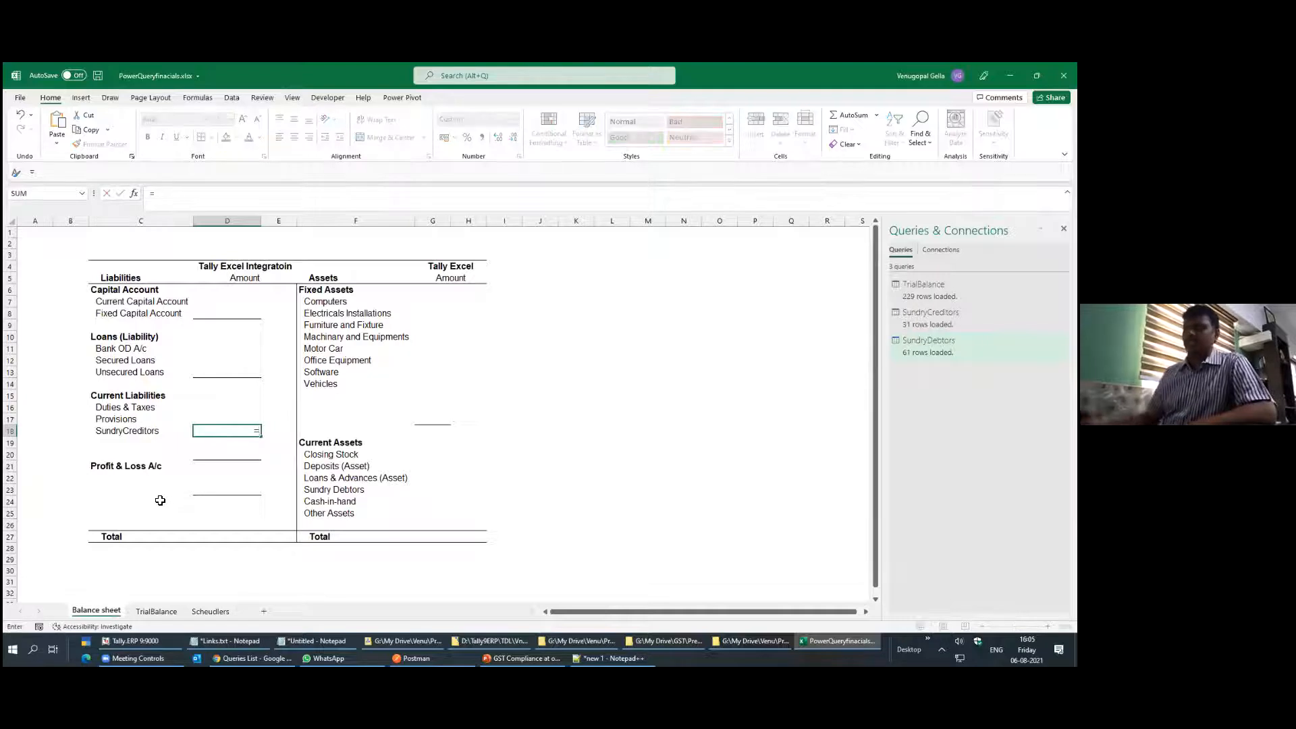
pyautogui.click(210, 615)
pyautogui.click(278, 423)
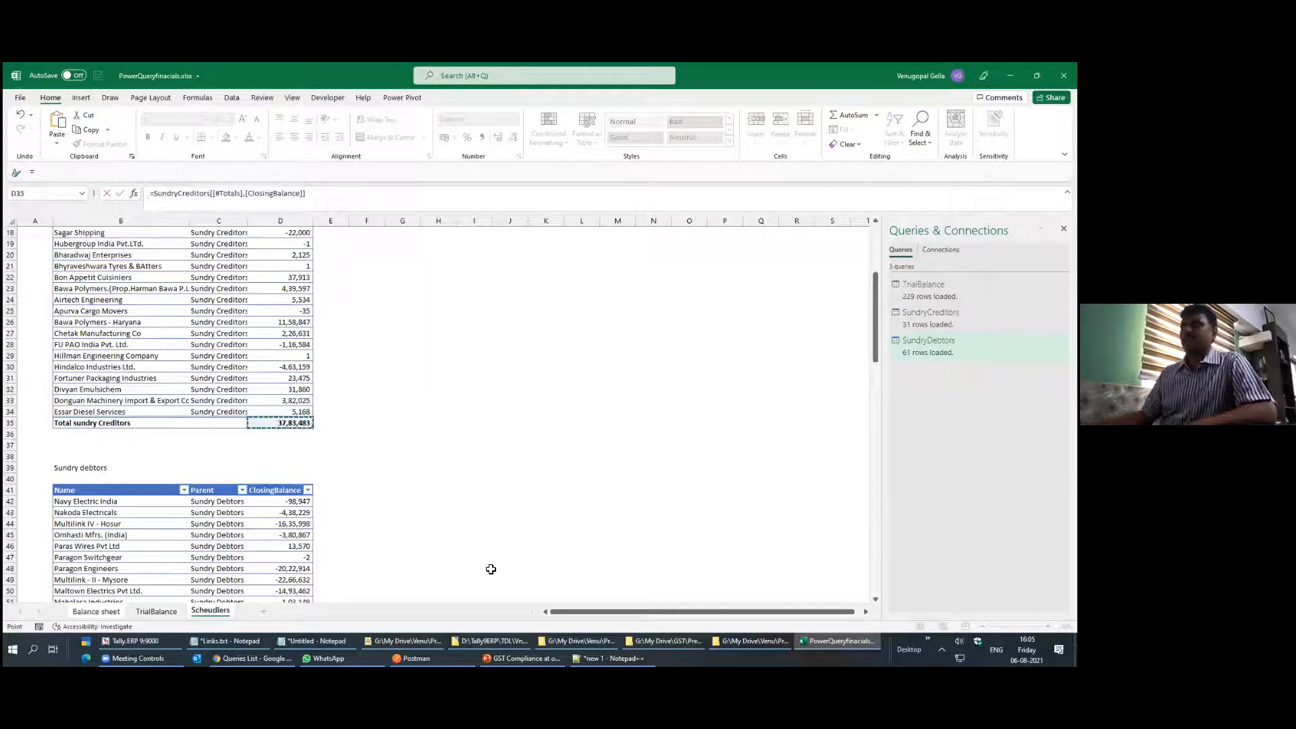
pyautogui.press('Return')
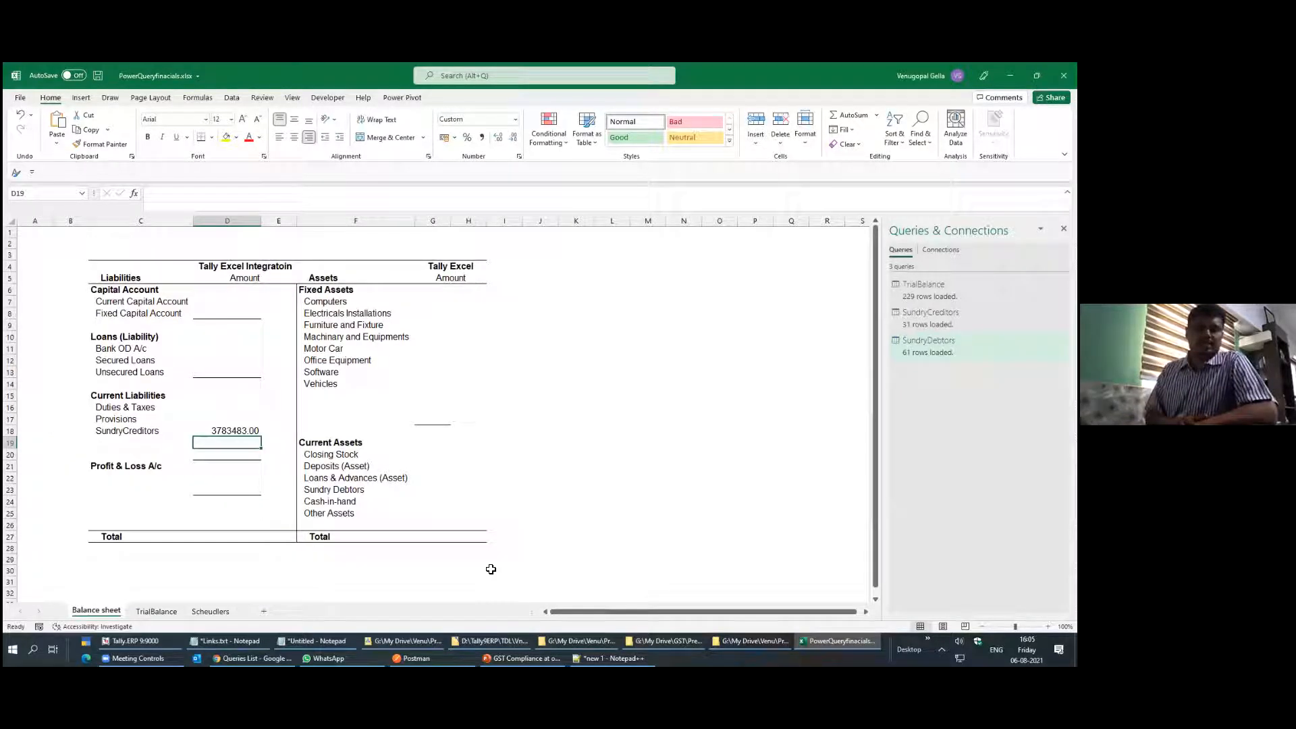
# Check the table names of both schedules and copy the SundryCreditors total formula from Balance sheet D18 into the Sundry Debtors amount cell G23
pyautogui.click(206, 612)
pyautogui.click(157, 336)
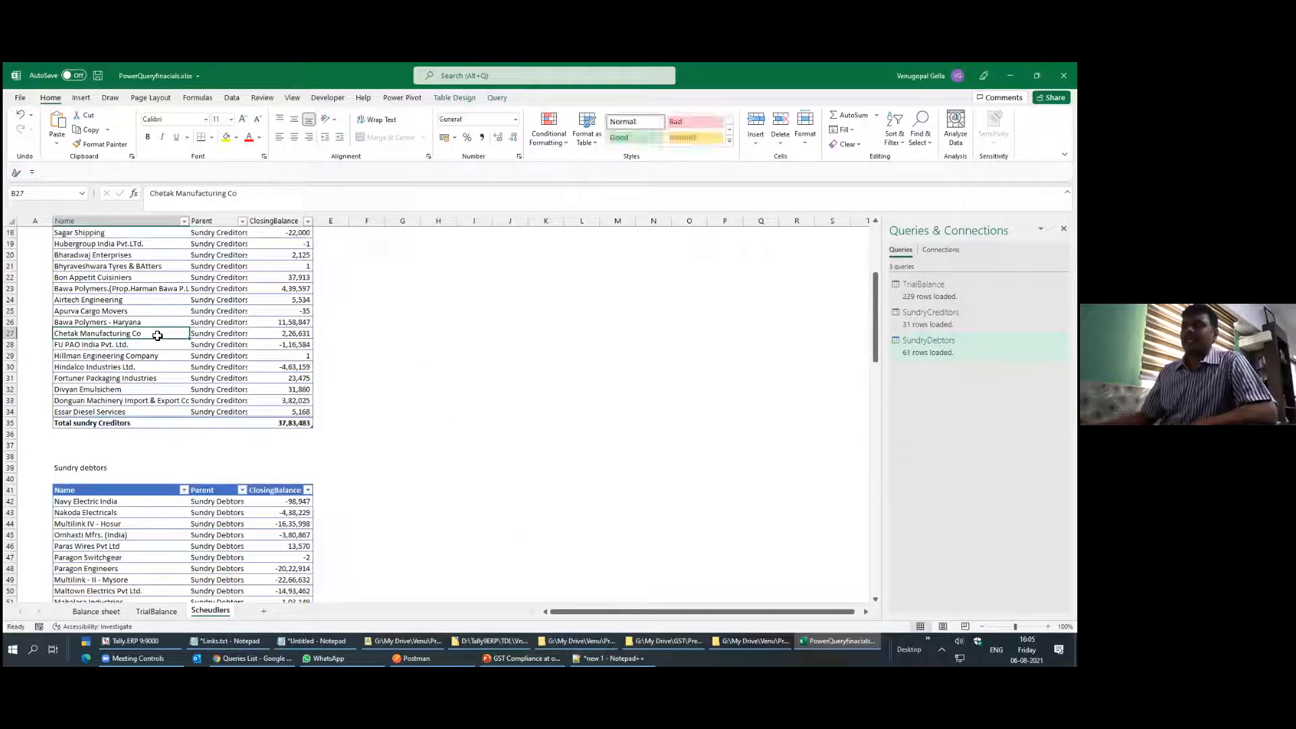
pyautogui.click(440, 98)
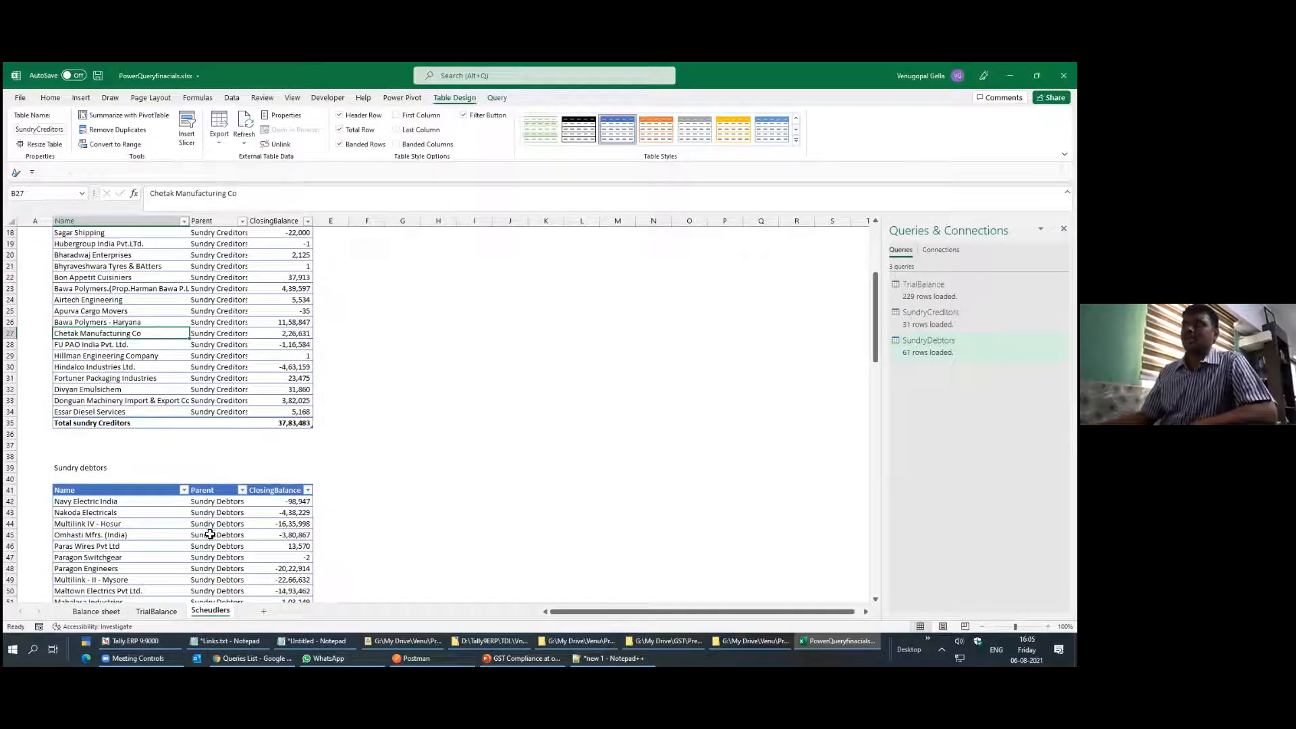
pyautogui.click(217, 569)
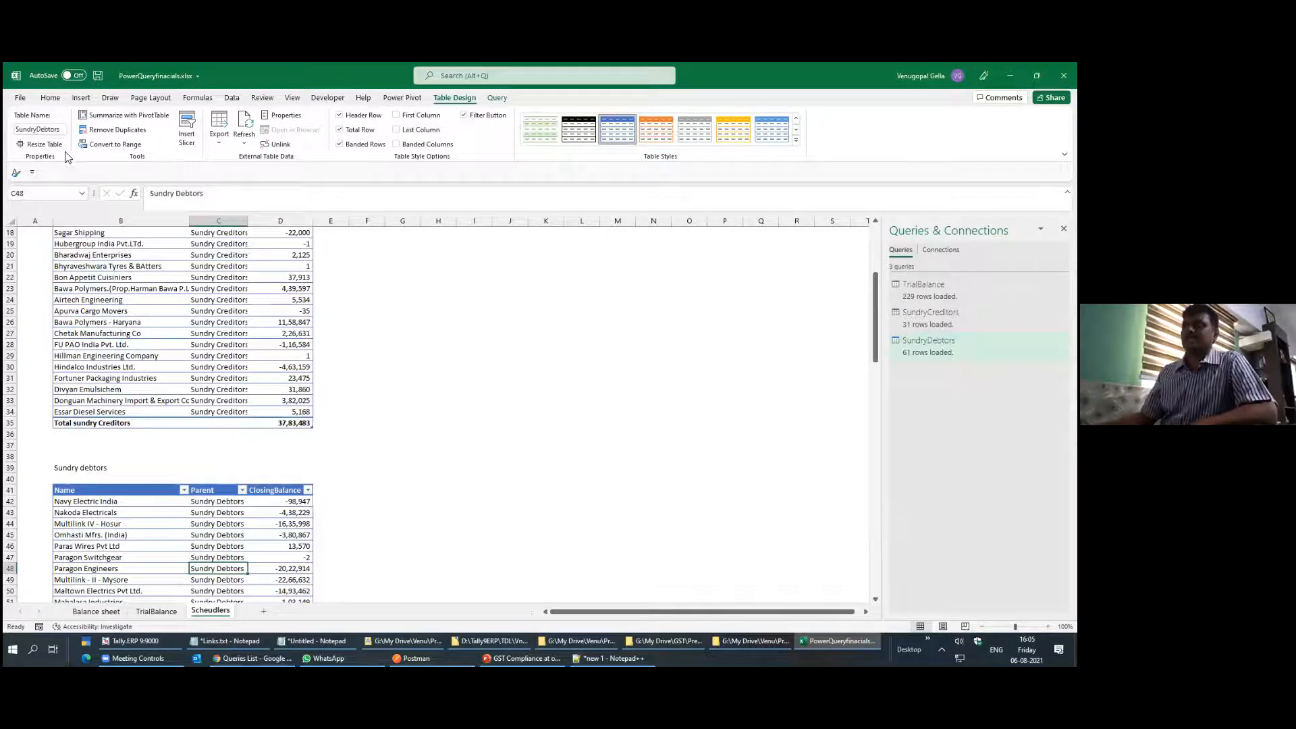
pyautogui.click(98, 612)
pyautogui.click(221, 430)
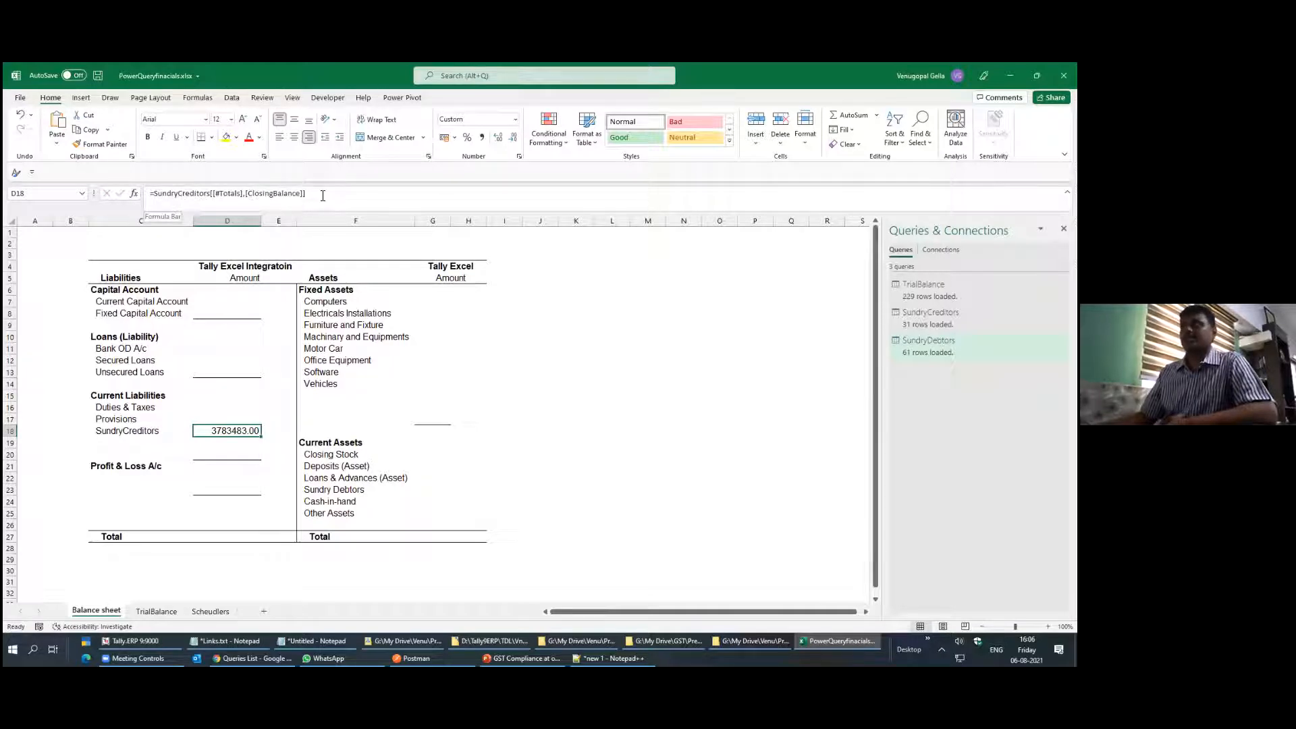
pyautogui.moveTo(322, 195); pyautogui.dragTo(149, 194)
pyautogui.hotkey('ctrl', 'c')
pyautogui.click(432, 489)
pyautogui.hotkey('ctrl', 'v')
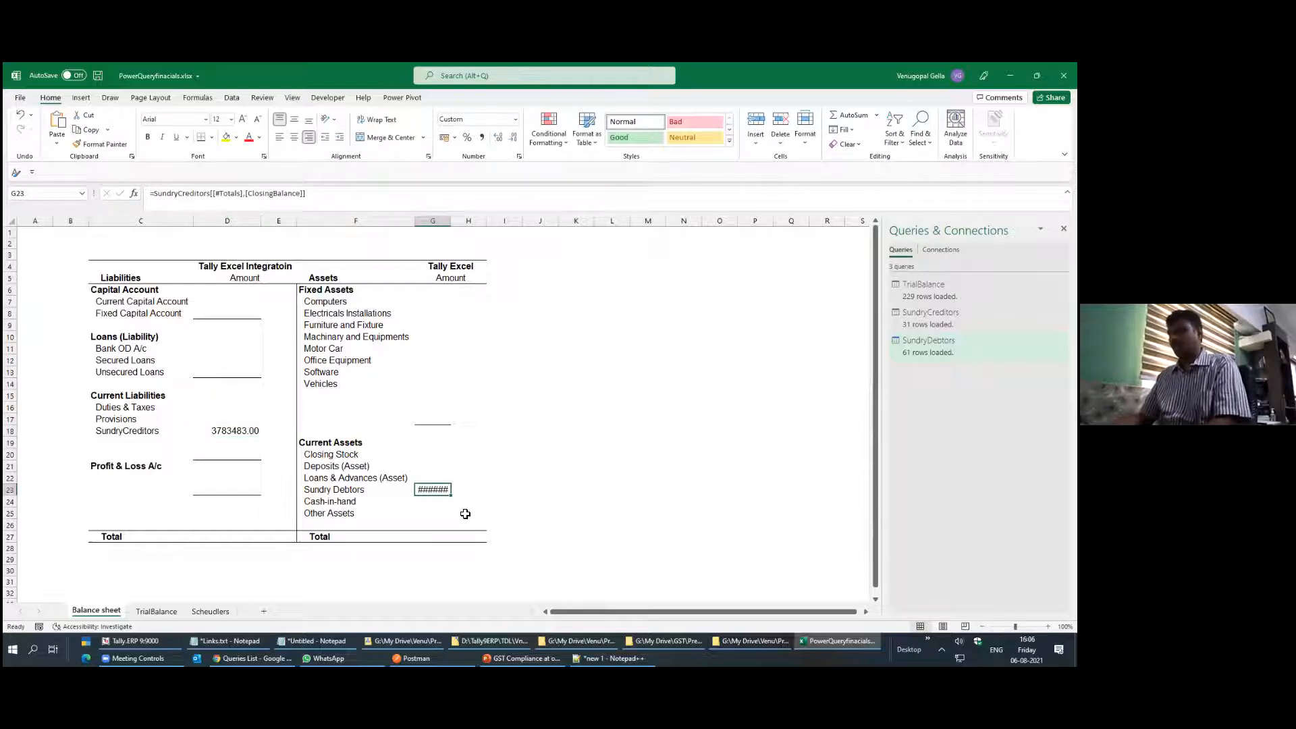
# Change the formula in Balance sheet cell G23 to reference the SundryDebtors table's ClosingBalance total instead of SundryCreditors
pyautogui.doubleClick(437, 487)
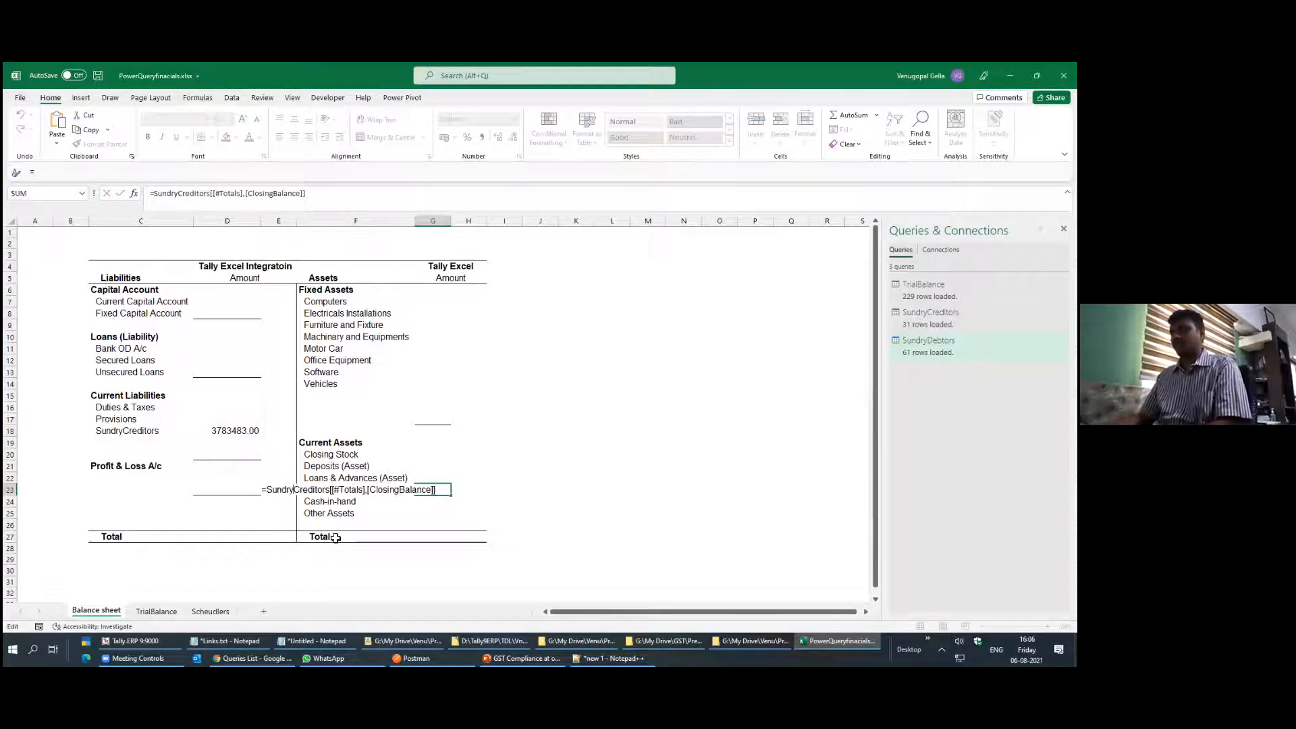
pyautogui.press('Home')
pyautogui.press('Right')
pyautogui.press('Right')
pyautogui.press('Right')
pyautogui.press('Right')
pyautogui.press('Right')
pyautogui.press('Right')
pyautogui.press('Right')
pyautogui.write('Deb')
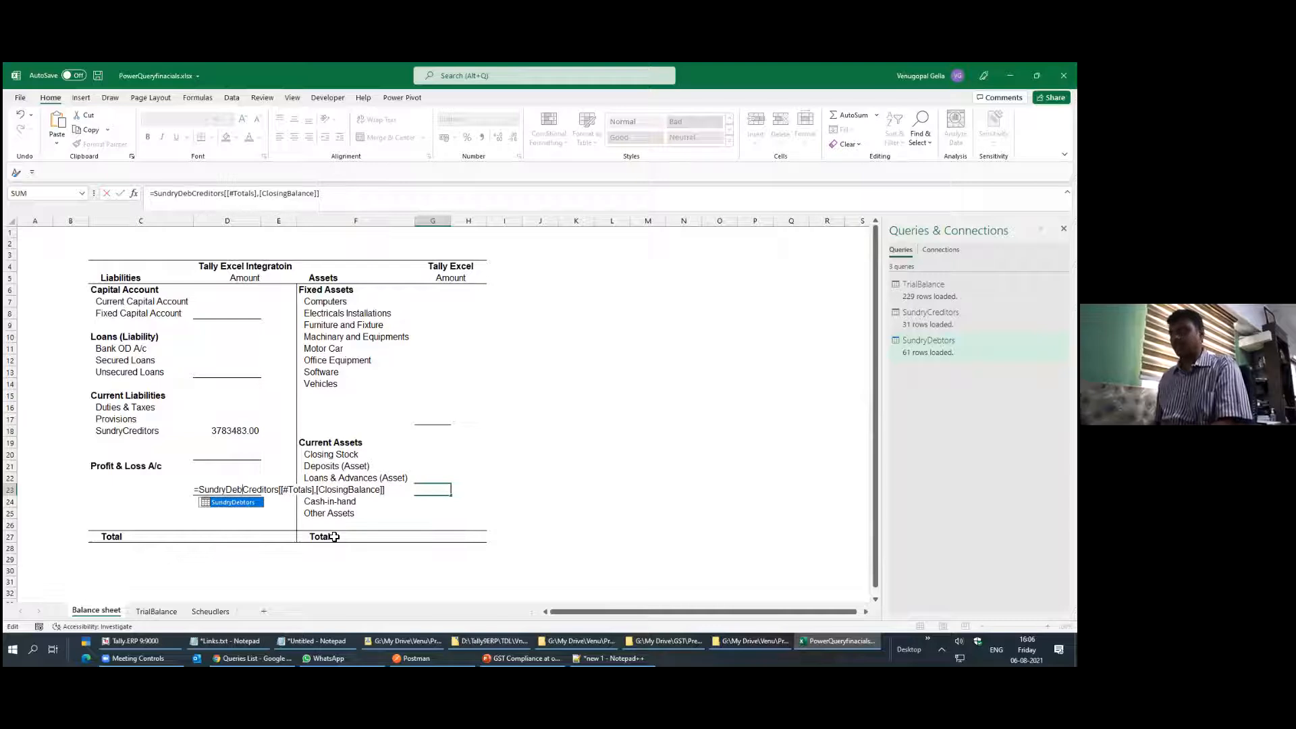
pyautogui.write('tors')
pyautogui.press('Delete')
pyautogui.press('Delete')
pyautogui.press('Delete')
pyautogui.press('Delete')
pyautogui.press('Delete')
pyautogui.press('Delete')
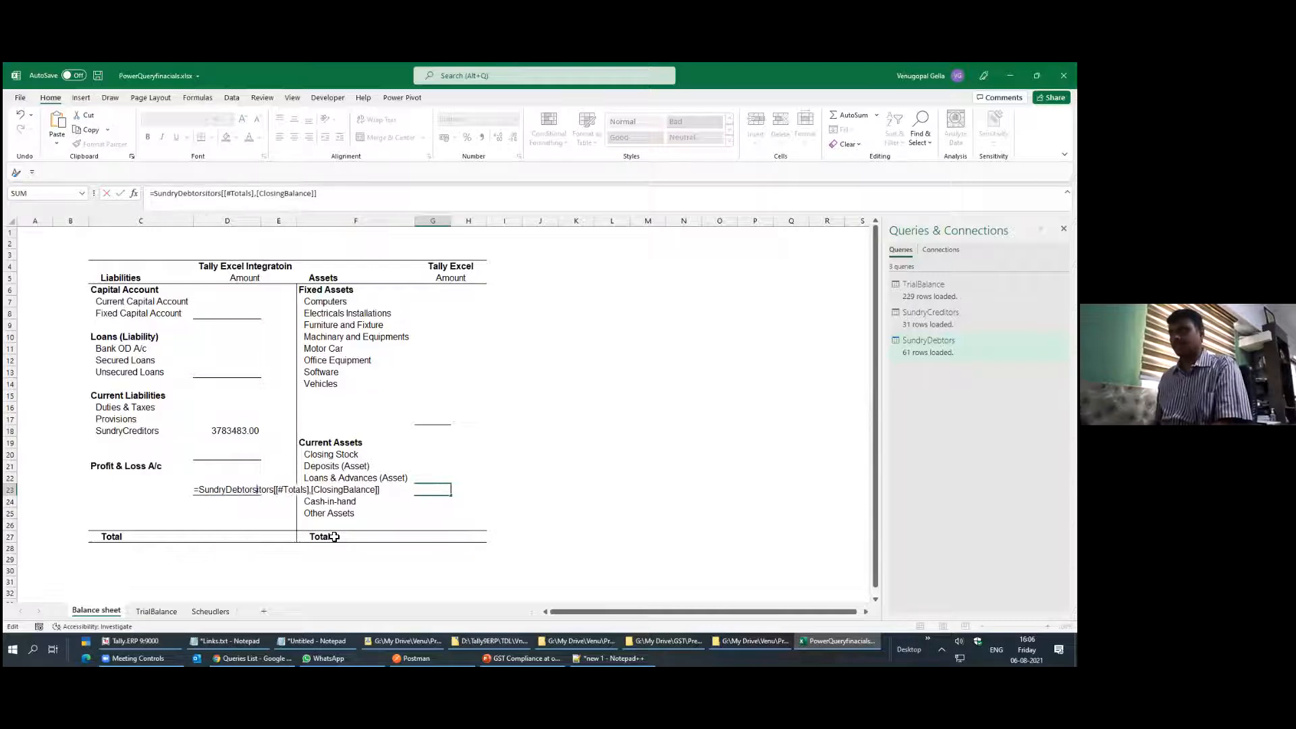
pyautogui.press('Delete')
pyautogui.press('Delete')
pyautogui.press('Delete')
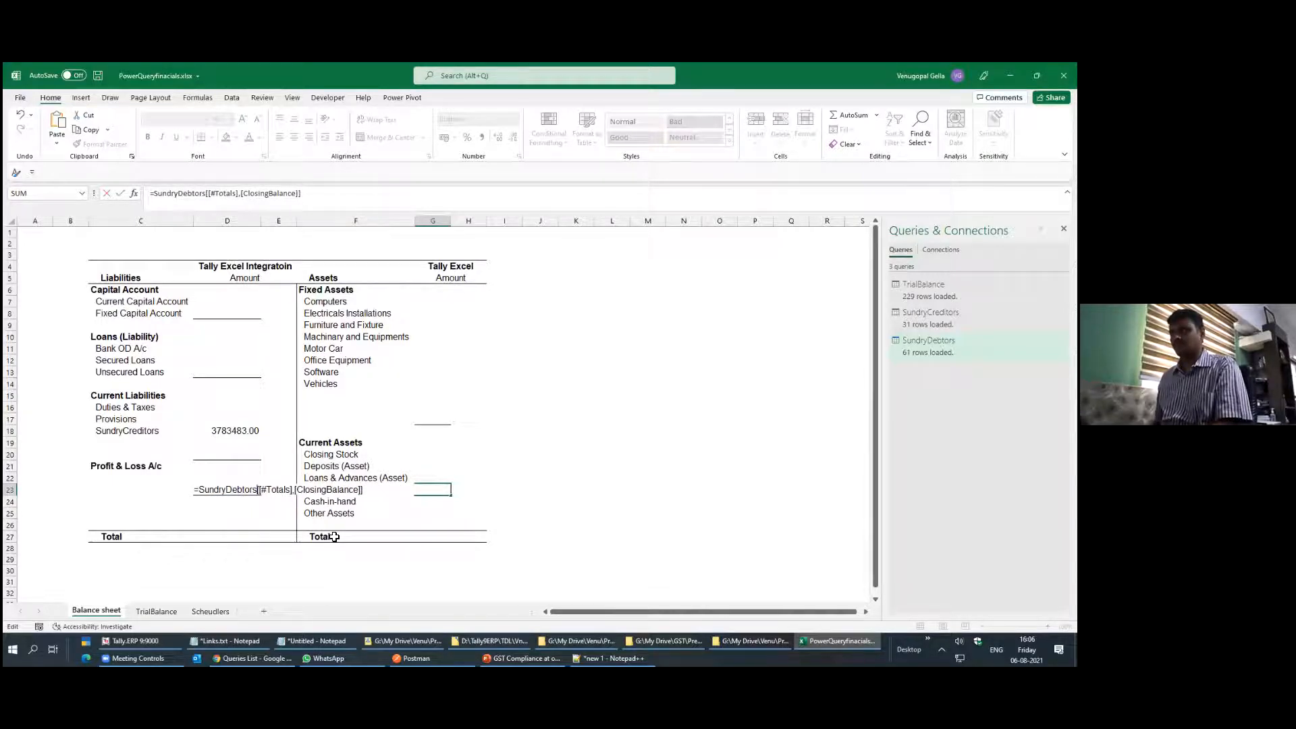
pyautogui.press('Return')
# Reverse the sign of the Sundry Debtors total in G23 by putting a minus before the SundryDebtors reference
pyautogui.press('Up')
pyautogui.press('F2')
pyautogui.press('Escape')
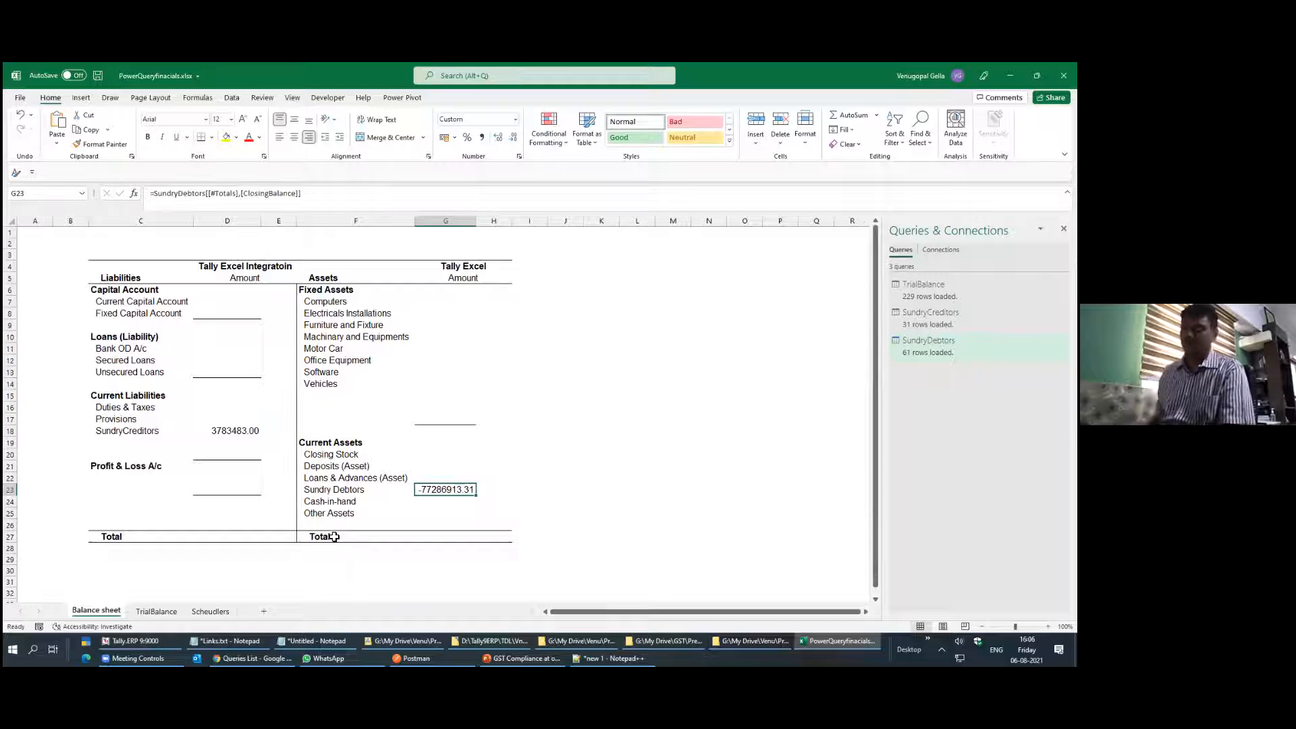
pyautogui.press('F2')
pyautogui.press('Escape')
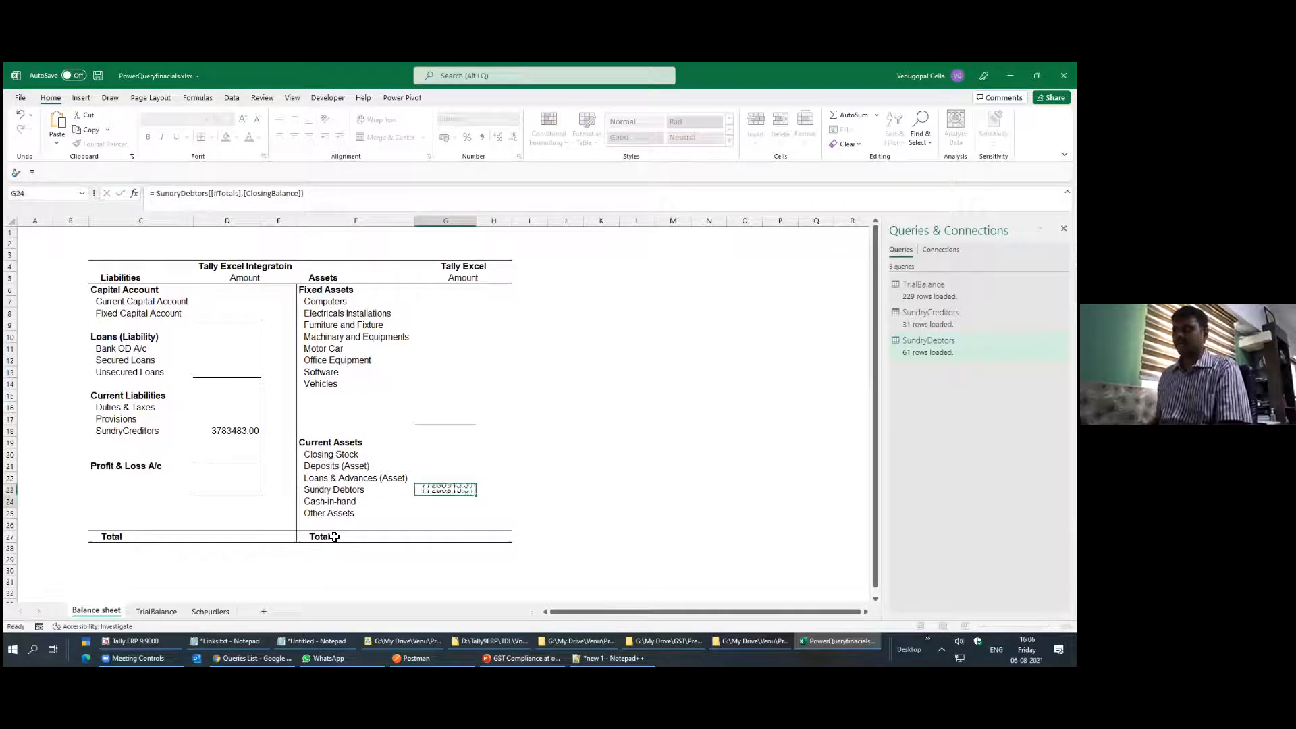
# Format the SundryCreditors amount in D18 and the Sundry Debtors amount in G23 with comma separators and no decimals
pyautogui.keyDown('shift'); pyautogui.click(229, 431); pyautogui.keyUp('shift')
pyautogui.click(482, 139)
pyautogui.click(513, 137)
pyautogui.click(513, 137)
pyautogui.click(508, 479)
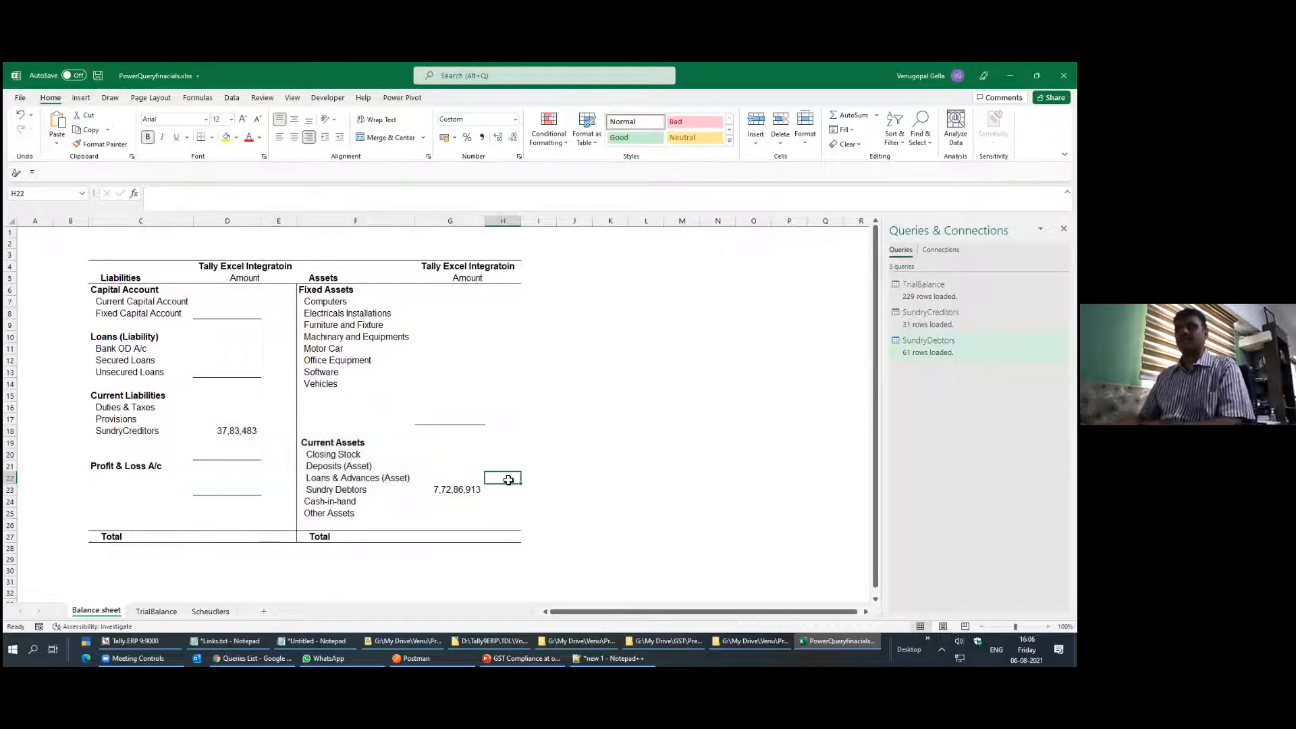
pyautogui.click(457, 489)
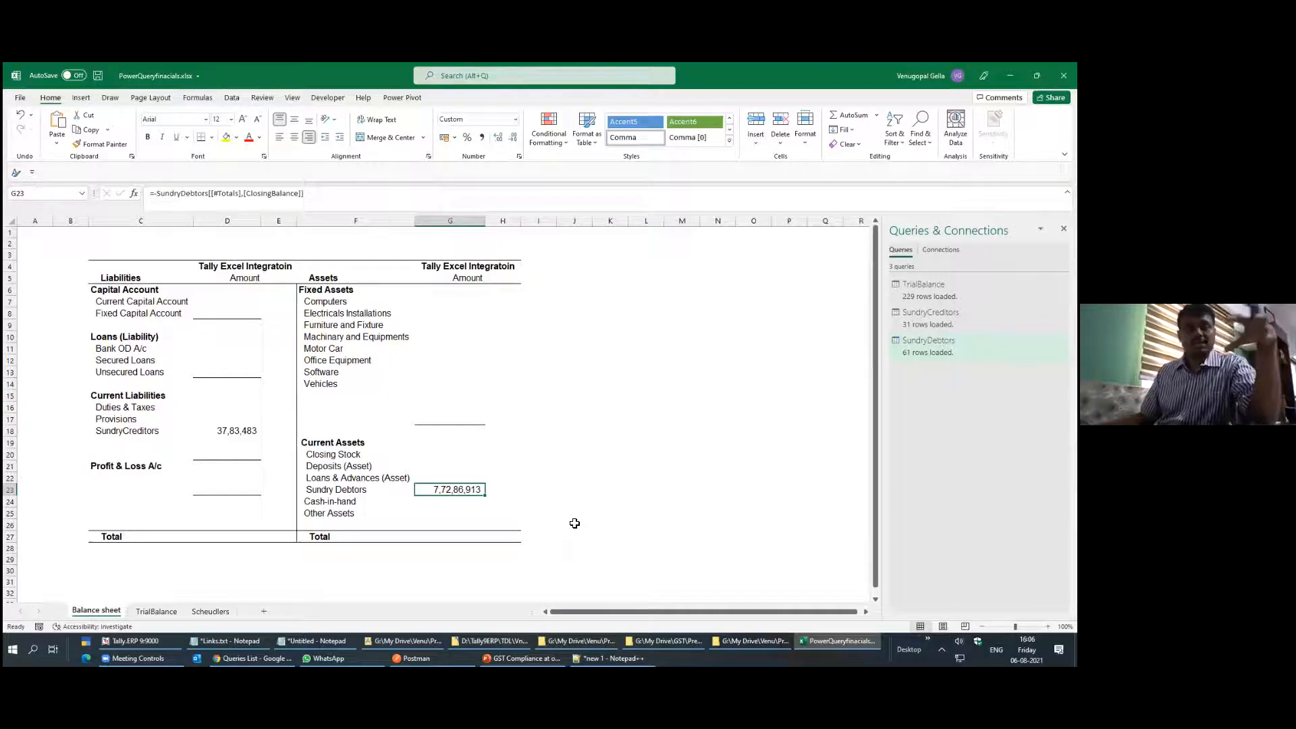
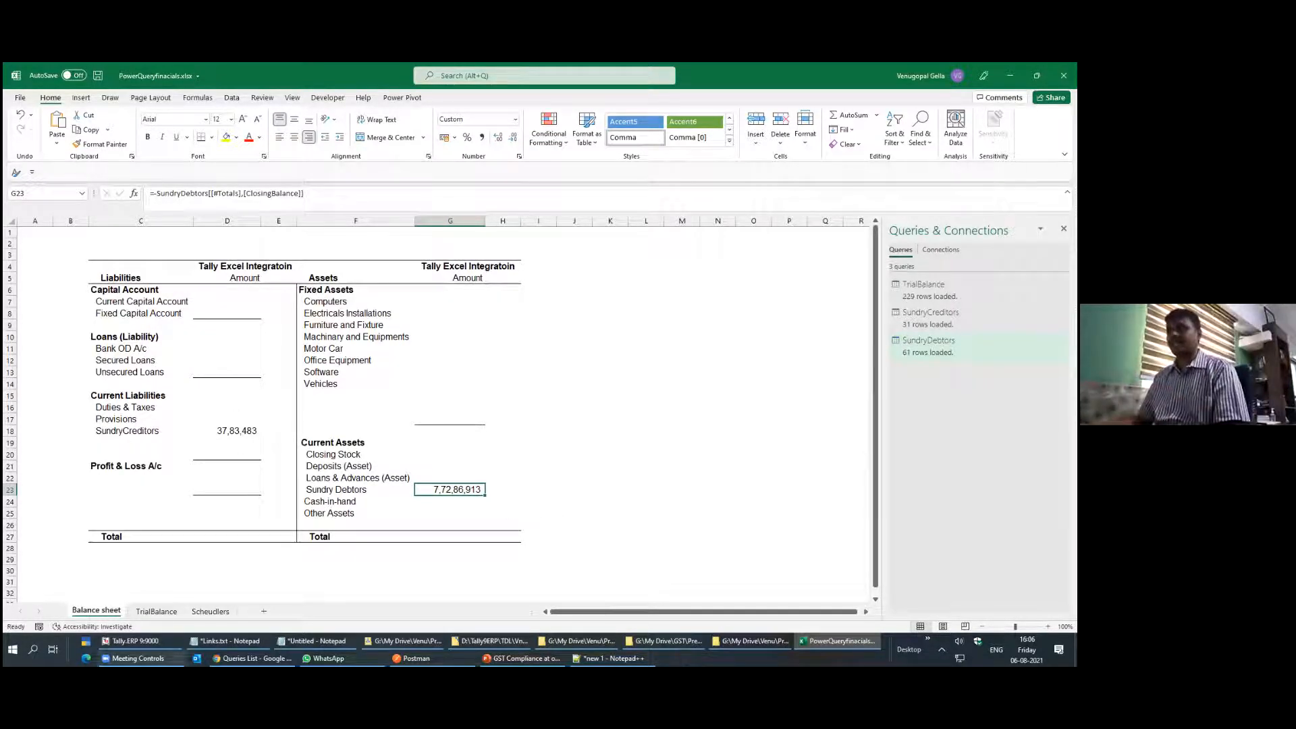
# Switch to Tally.ERP 9, delete the 15,000 journal voucher dated 31-3-2021 from the Airtech Engineering ledger, and return to the Excel workbook
pyautogui.click(155, 641)
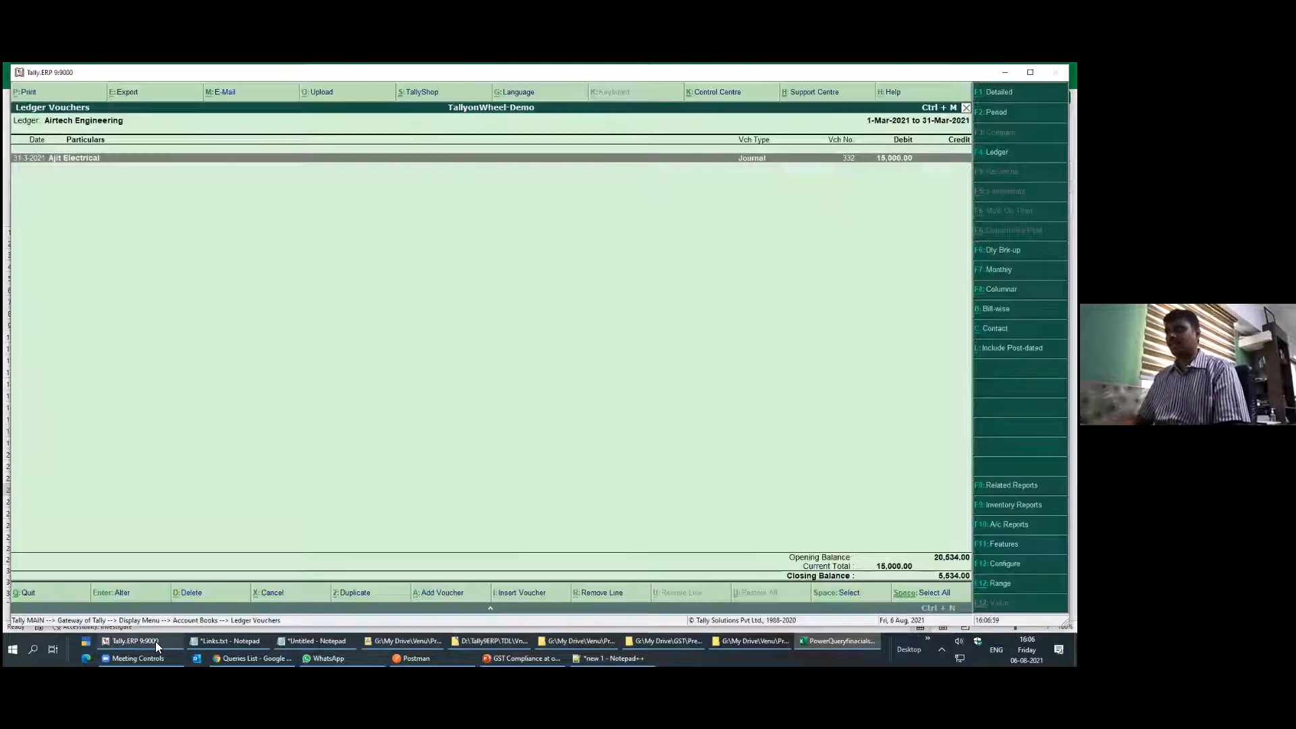
pyautogui.press('Escape')
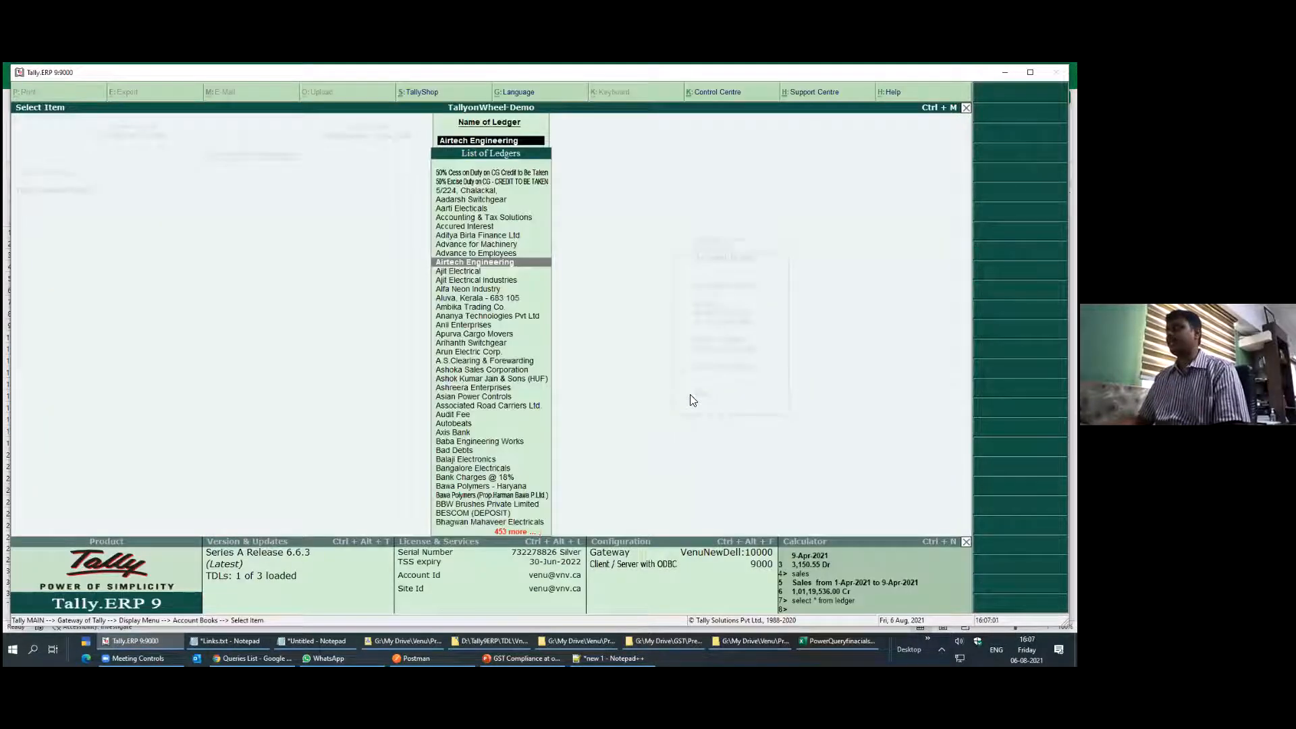
pyautogui.press('Return')
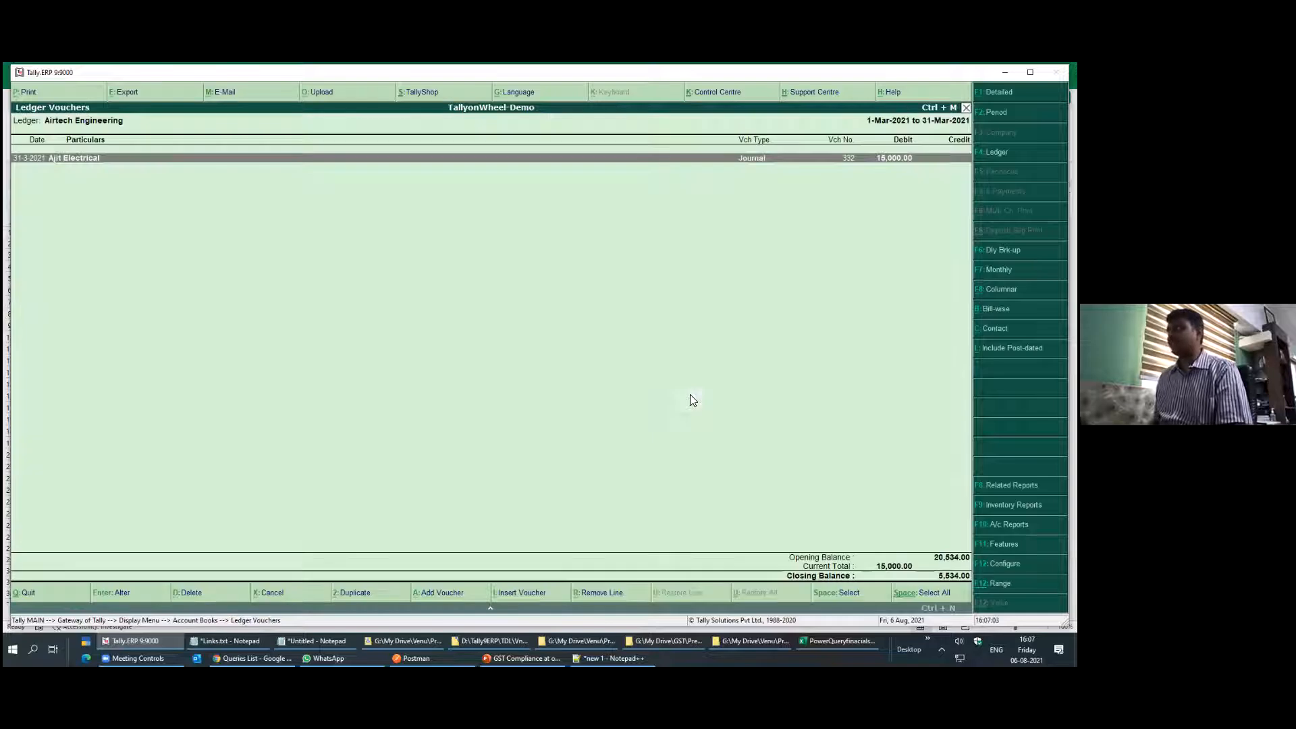
pyautogui.press('Return')
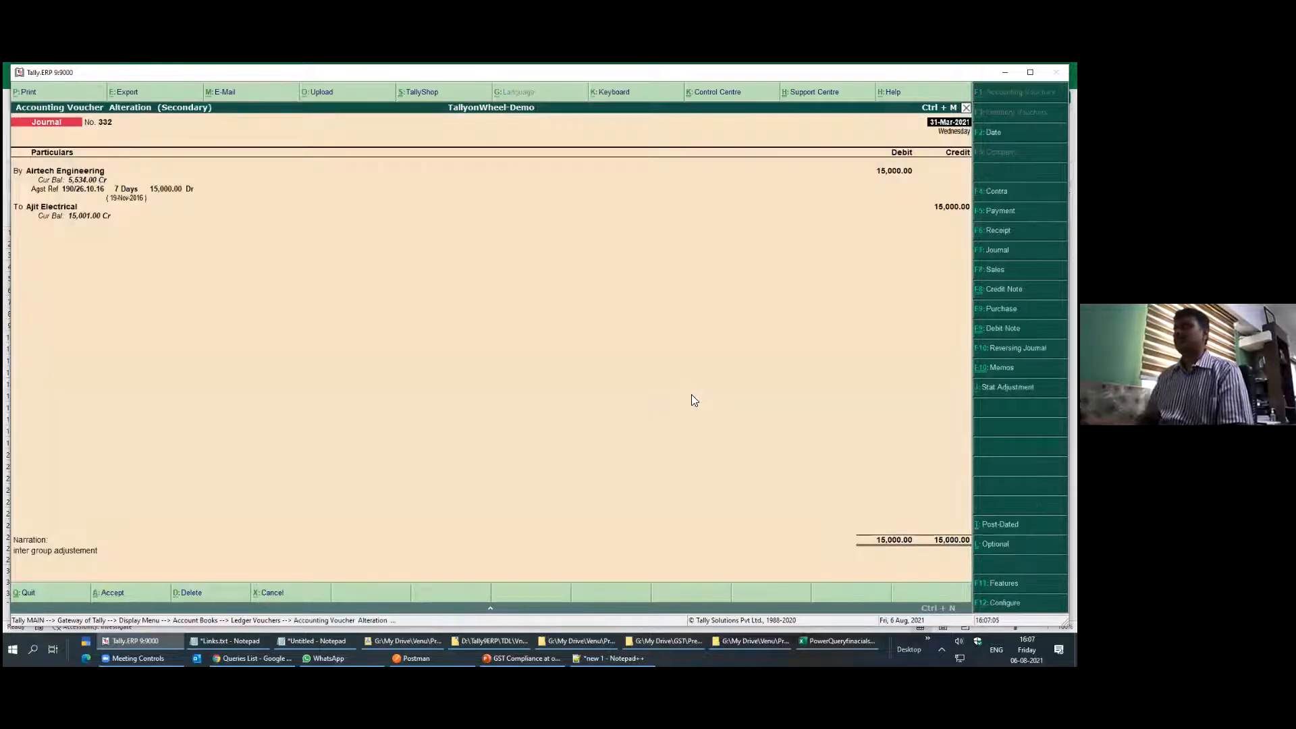
pyautogui.hotkey('alt', 'd')
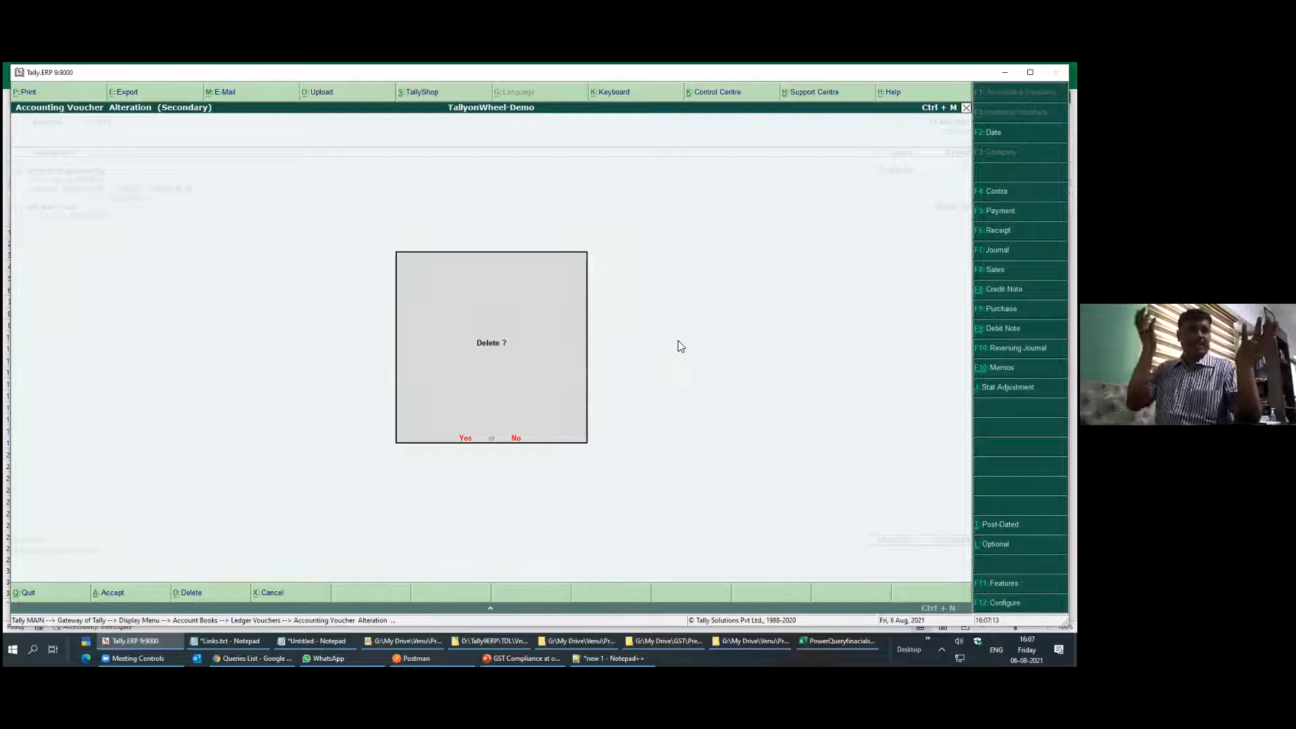
pyautogui.press('y')
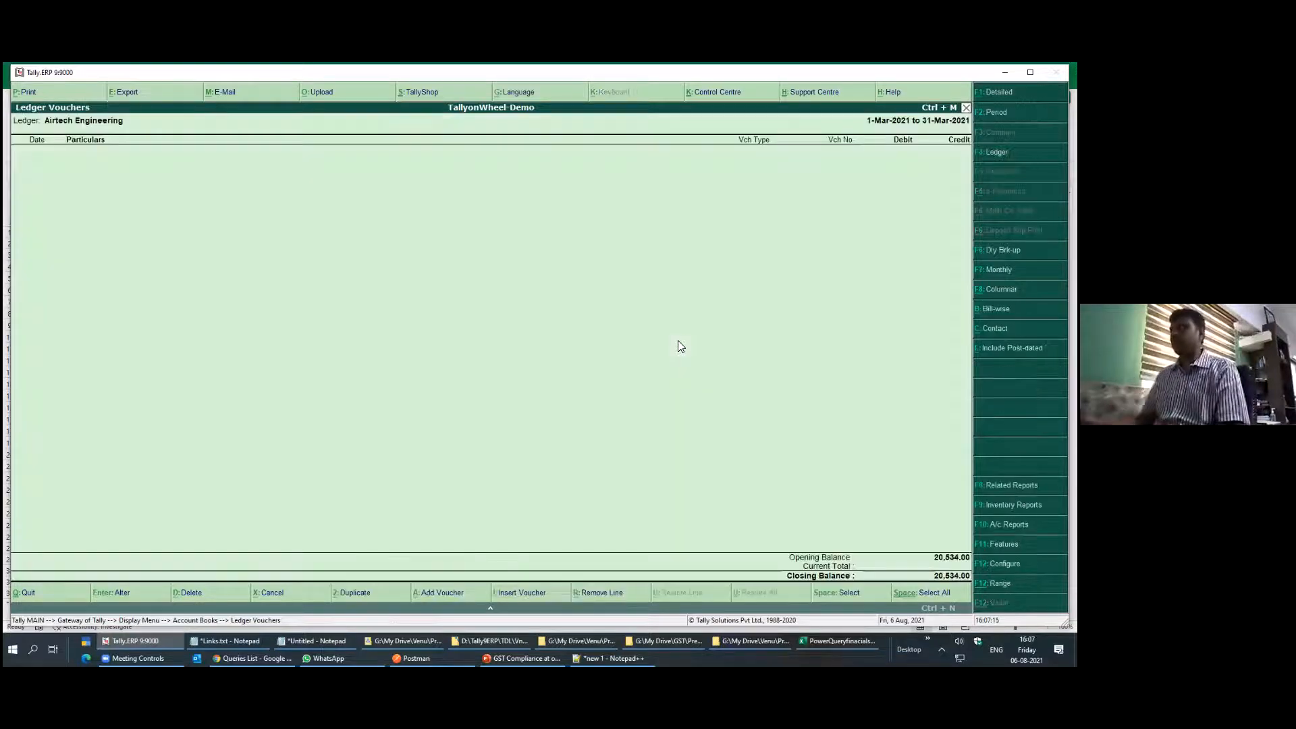
pyautogui.hotkey('alt', 'Tab')
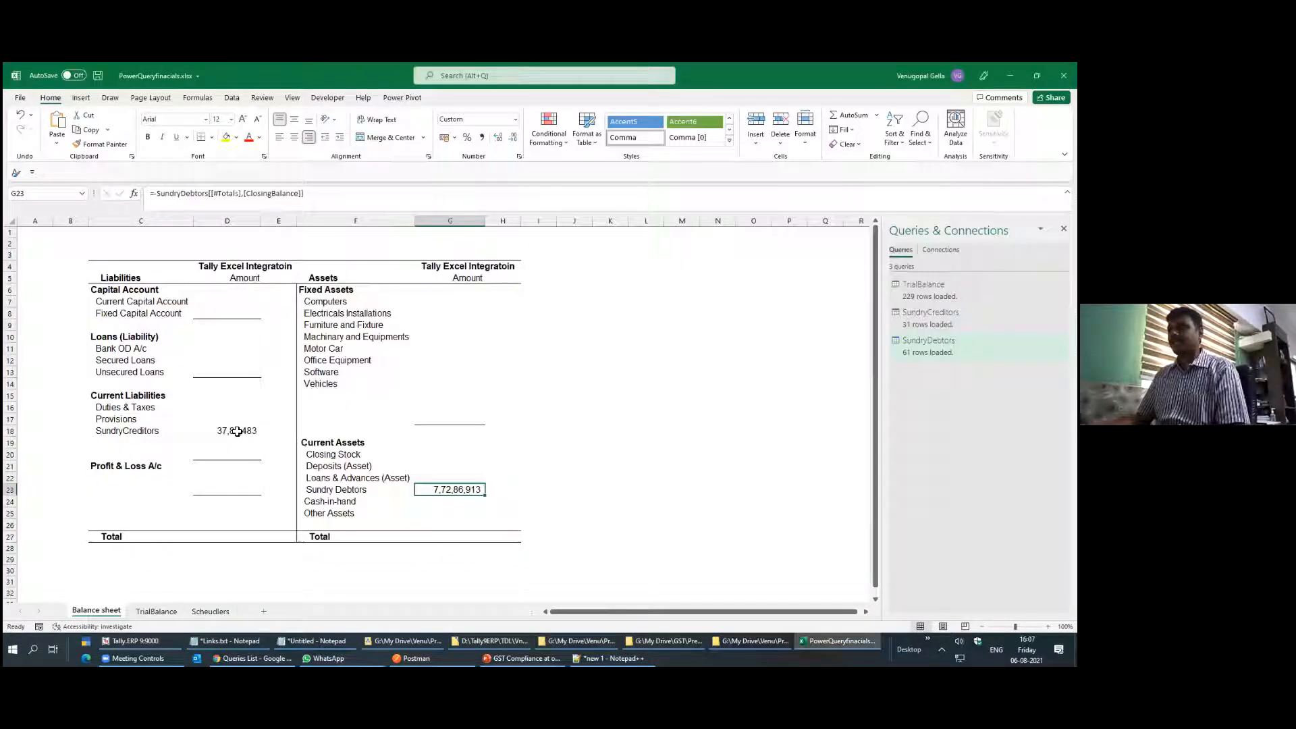
pyautogui.click(237, 431)
pyautogui.keyDown('ctrl'); pyautogui.click(466, 489); pyautogui.keyUp('ctrl')
pyautogui.hotkey('ctrl', 'c')
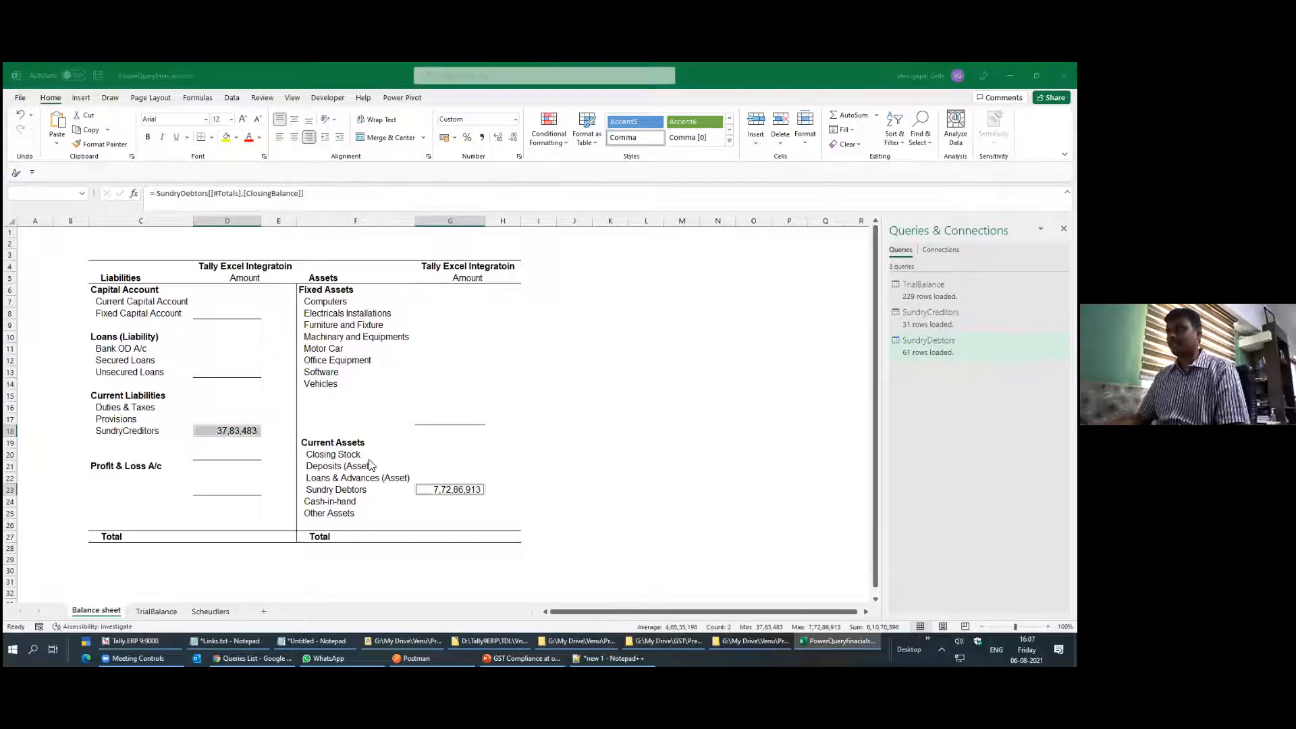
pyautogui.press('Return')
pyautogui.click(287, 443)
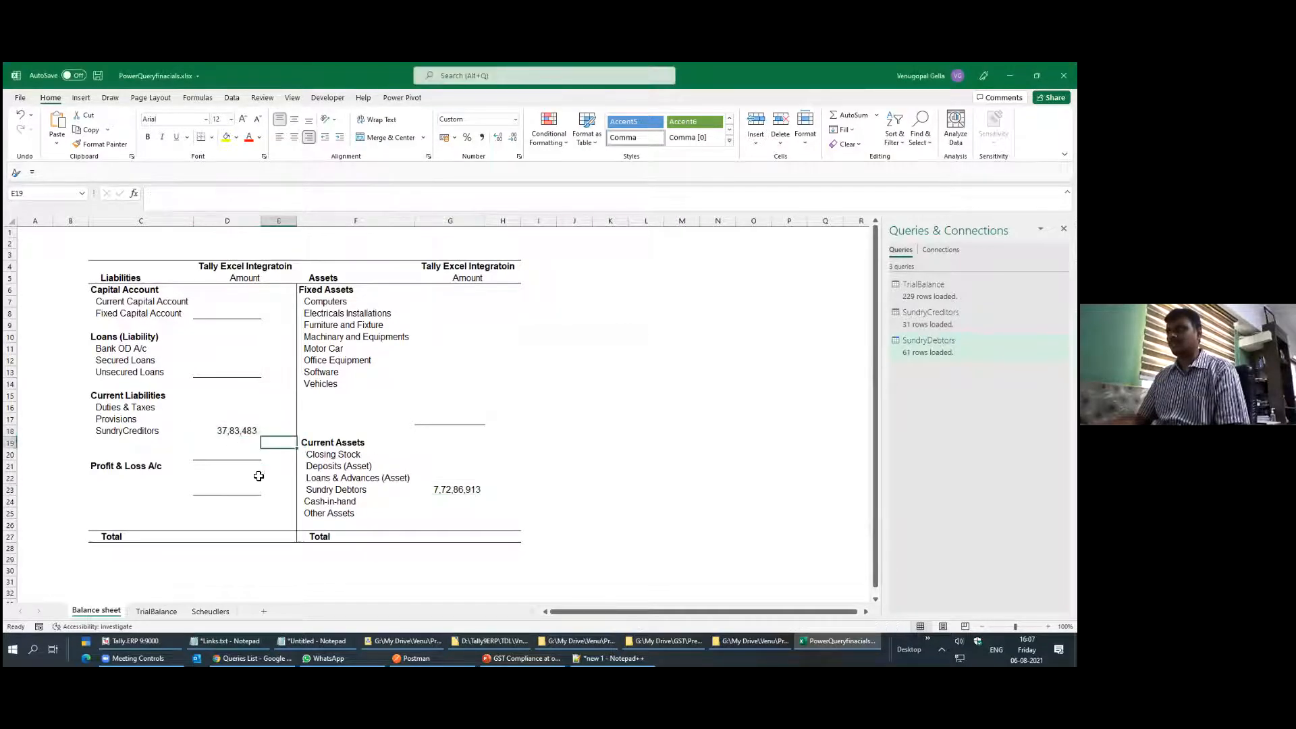
# Copy the SundryCreditors amount from D18 into D28 as a plain value below the liabilities total
pyautogui.click(234, 432)
pyautogui.hotkey('ctrl', 'c')
pyautogui.click(229, 550)
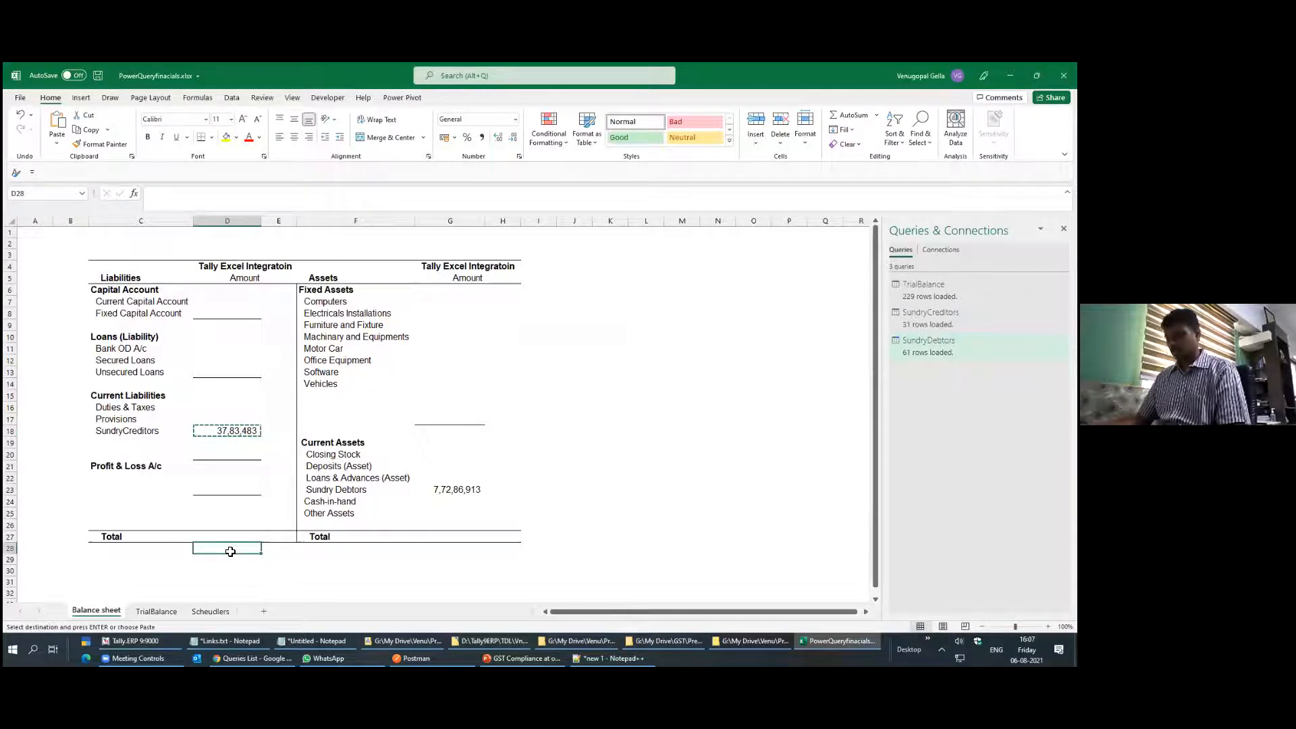
pyautogui.hotkey('ctrl', 'alt', 'v')
pyautogui.press('v')
pyautogui.press('Return')
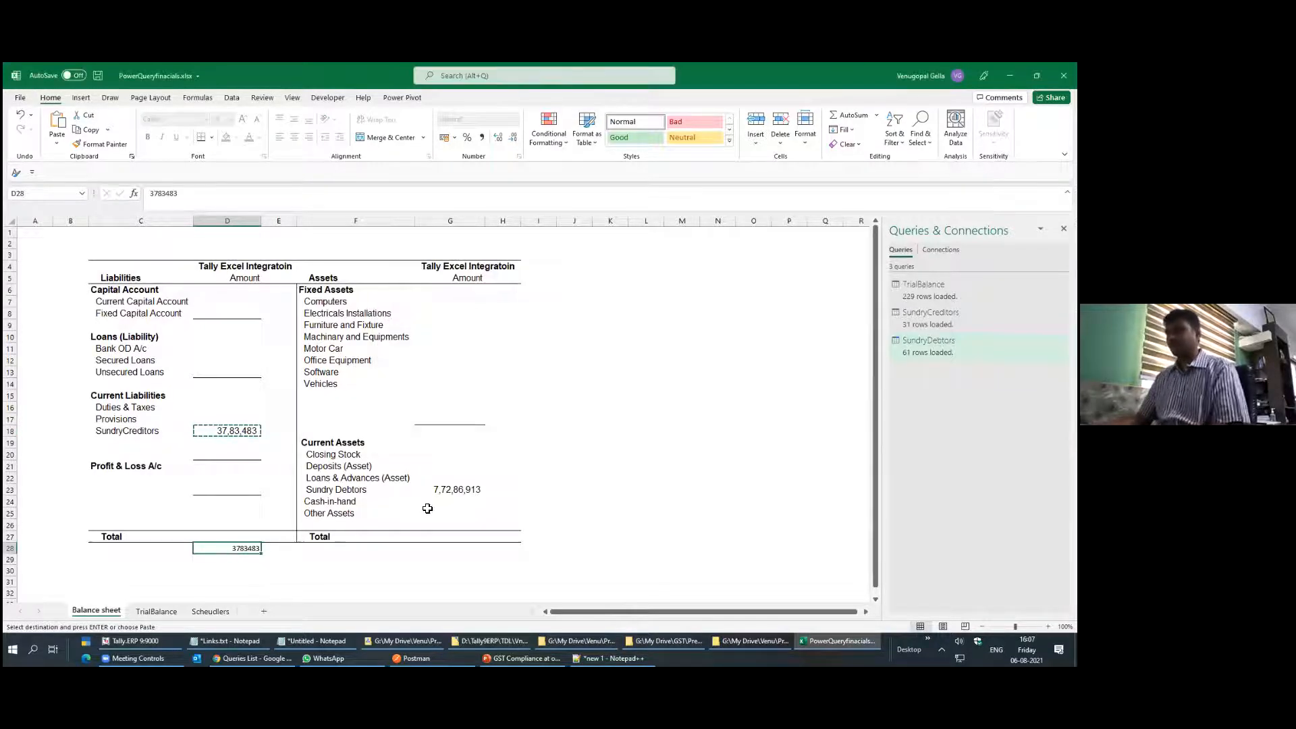
# Copy the Sundry Debtors amount from G23 into G28 as a plain value below the assets total
pyautogui.click(453, 493)
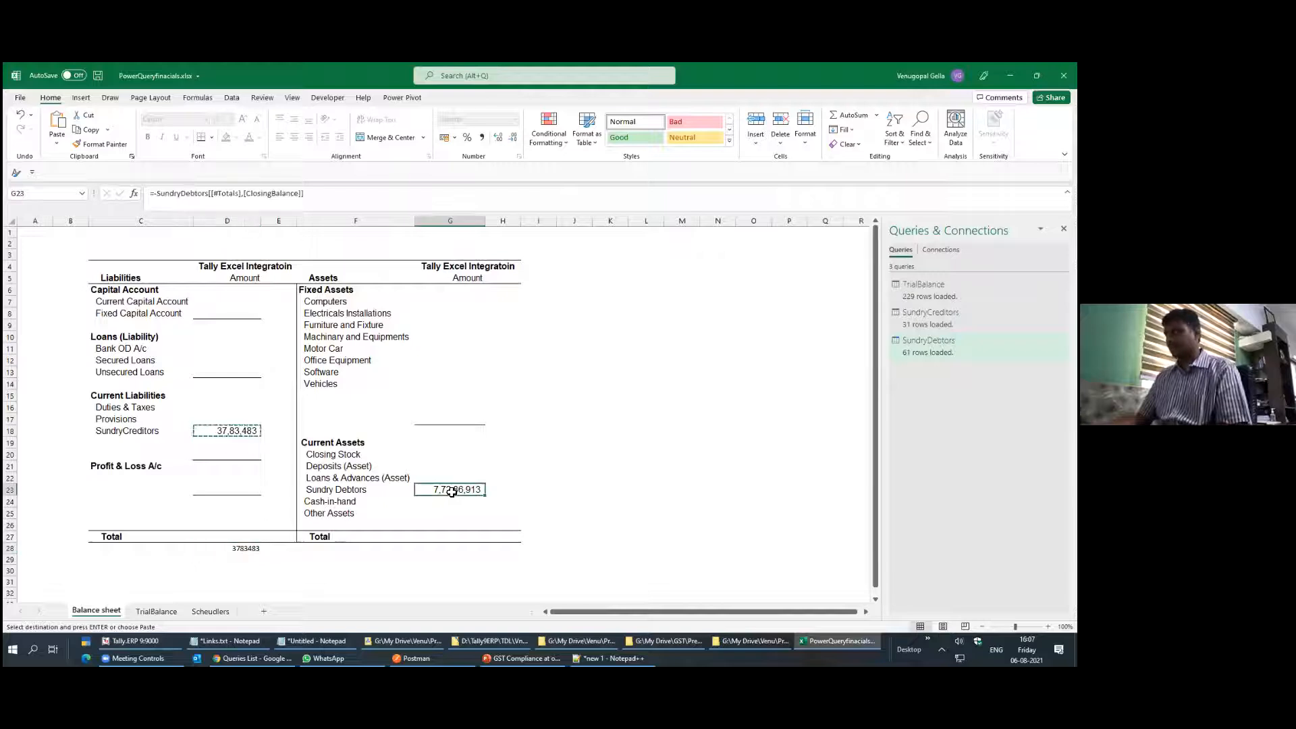
pyautogui.hotkey('ctrl', 'c')
pyautogui.click(439, 547)
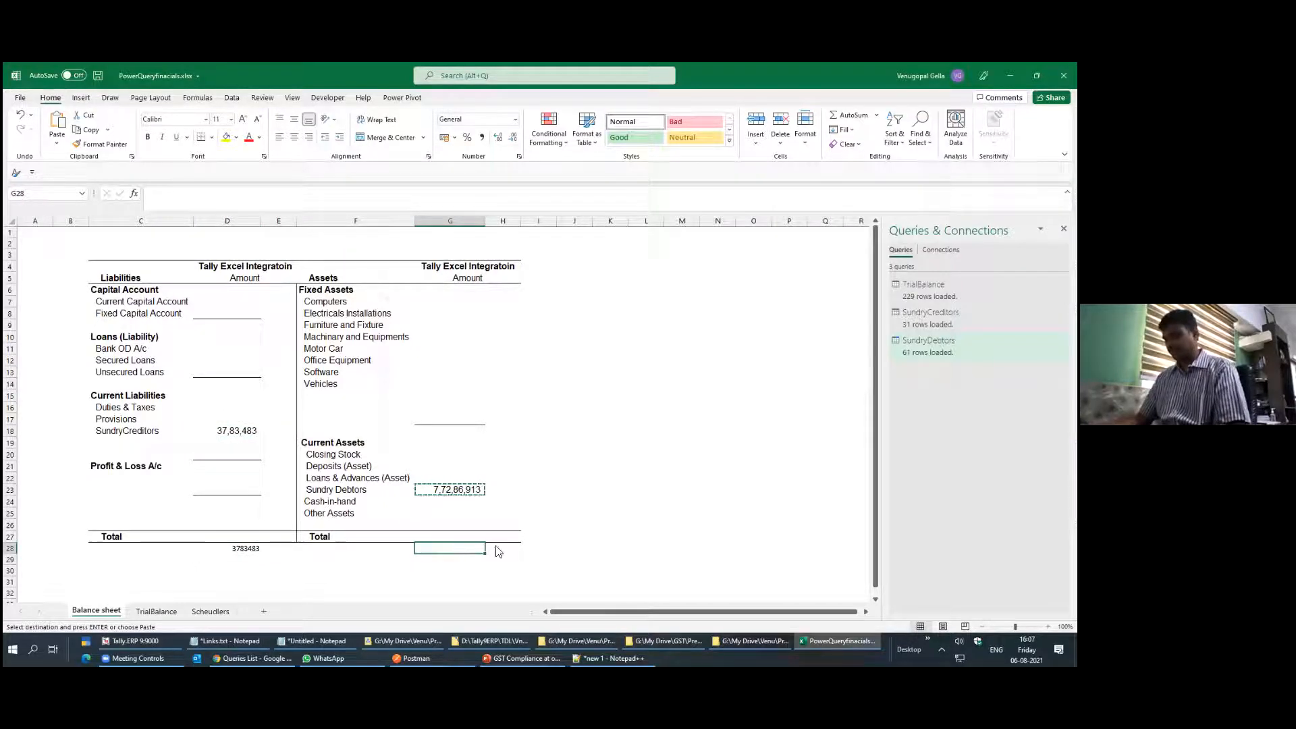
pyautogui.hotkey('ctrl', 'alt', 'v')
pyautogui.press('v')
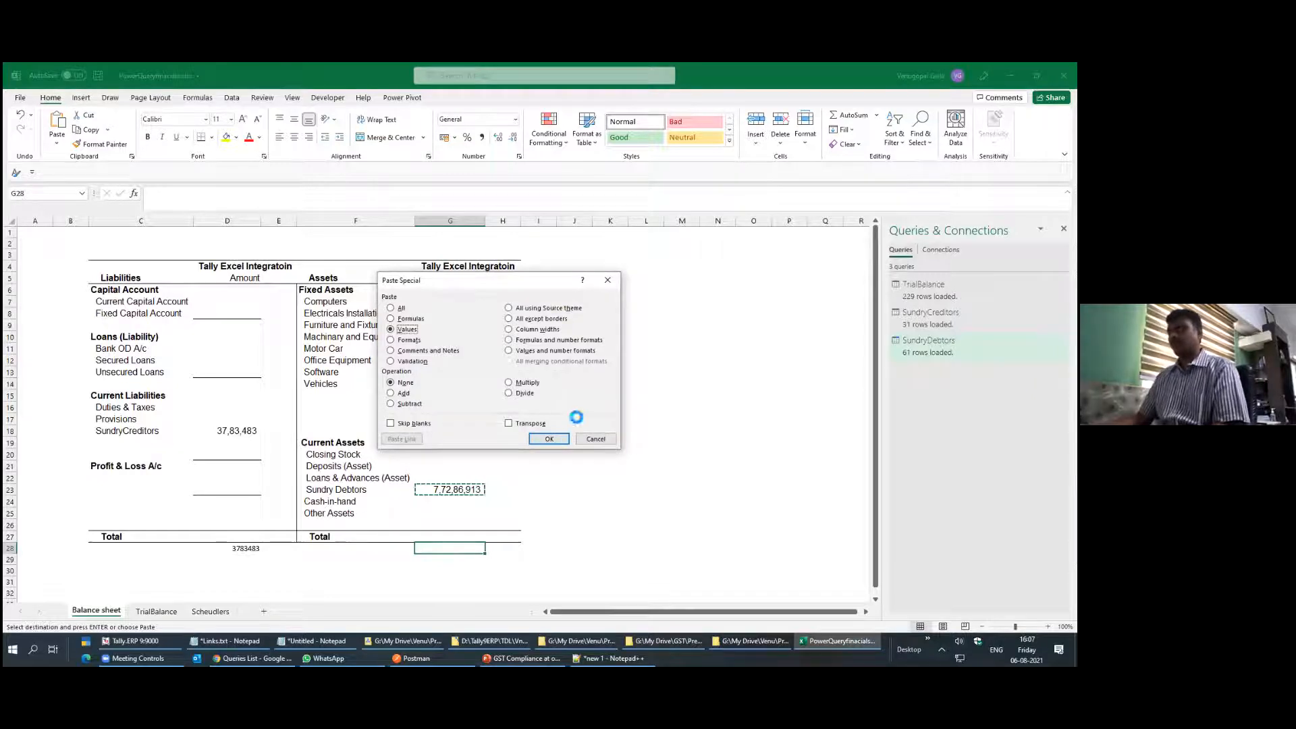
pyautogui.click(559, 438)
# In D29, calculate the SundryCreditors difference by subtracting the saved value in D28 from the linked amount in D18
pyautogui.click(230, 561)
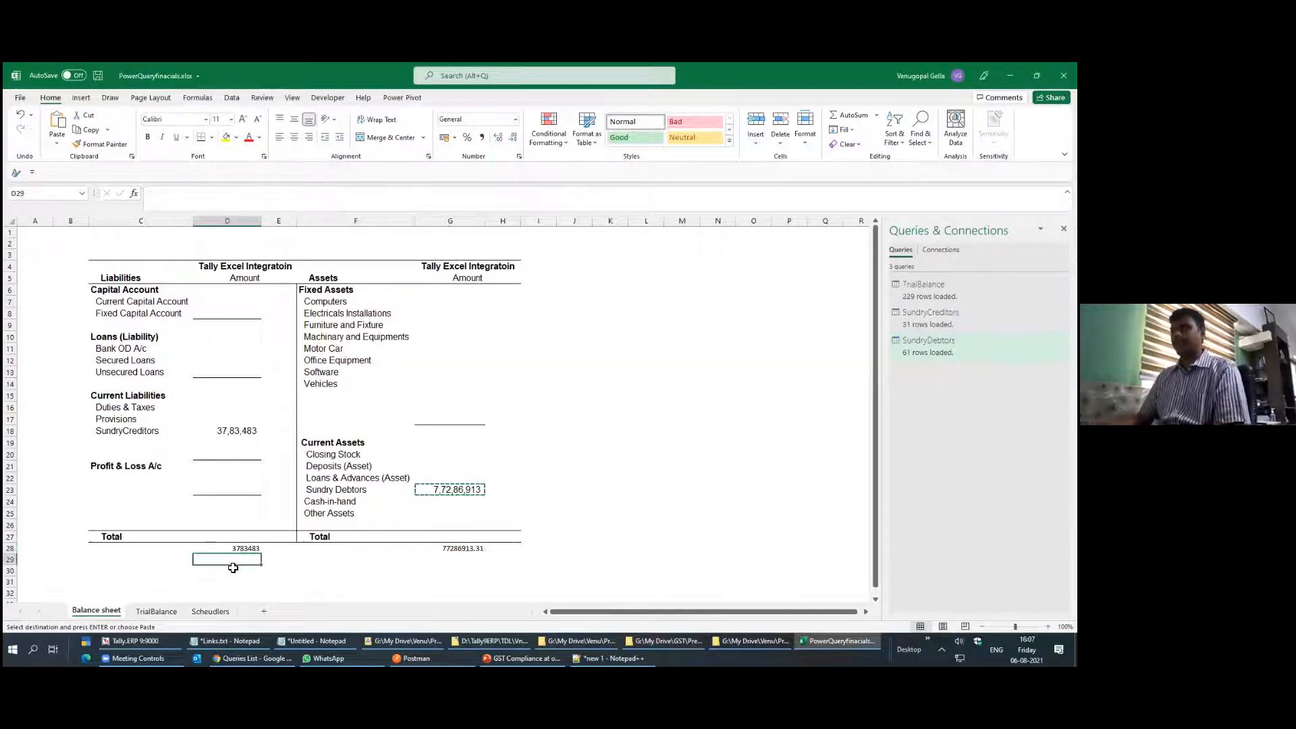
pyautogui.write('+')
pyautogui.click(234, 432)
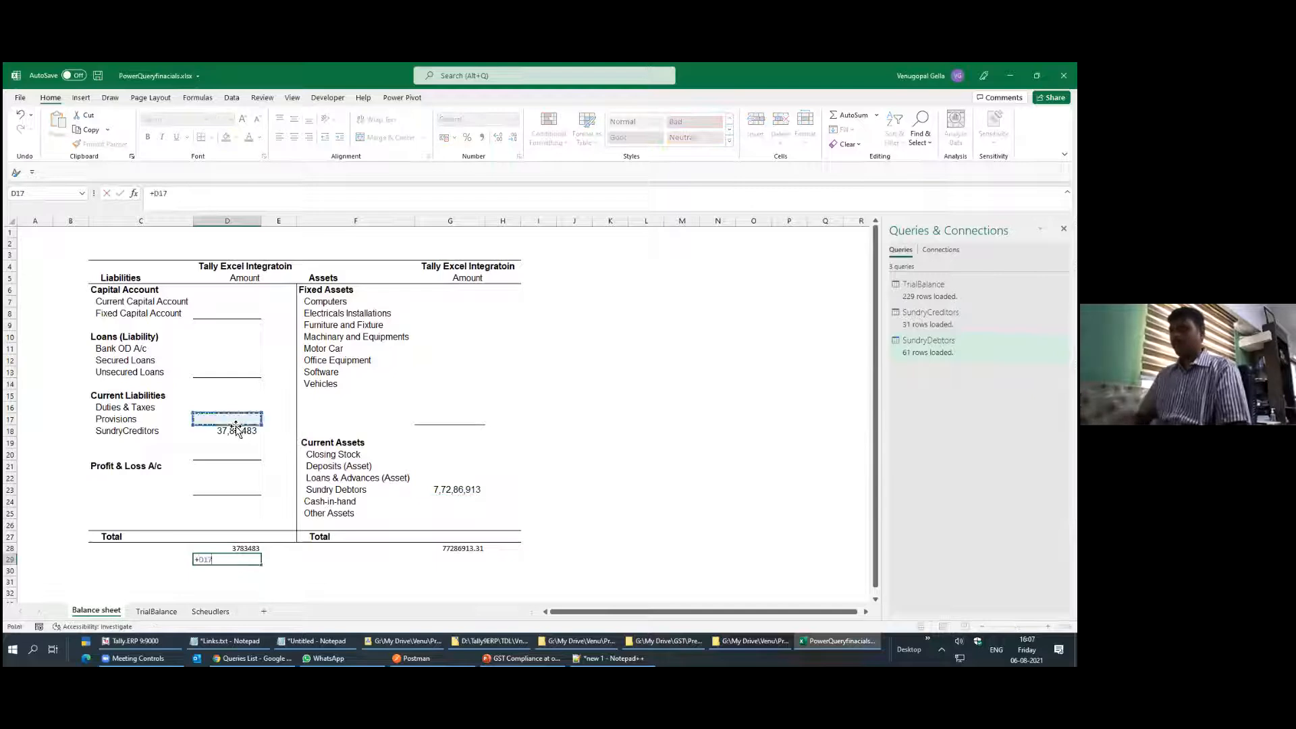
pyautogui.write('-')
pyautogui.click(227, 548)
pyautogui.press('Return')
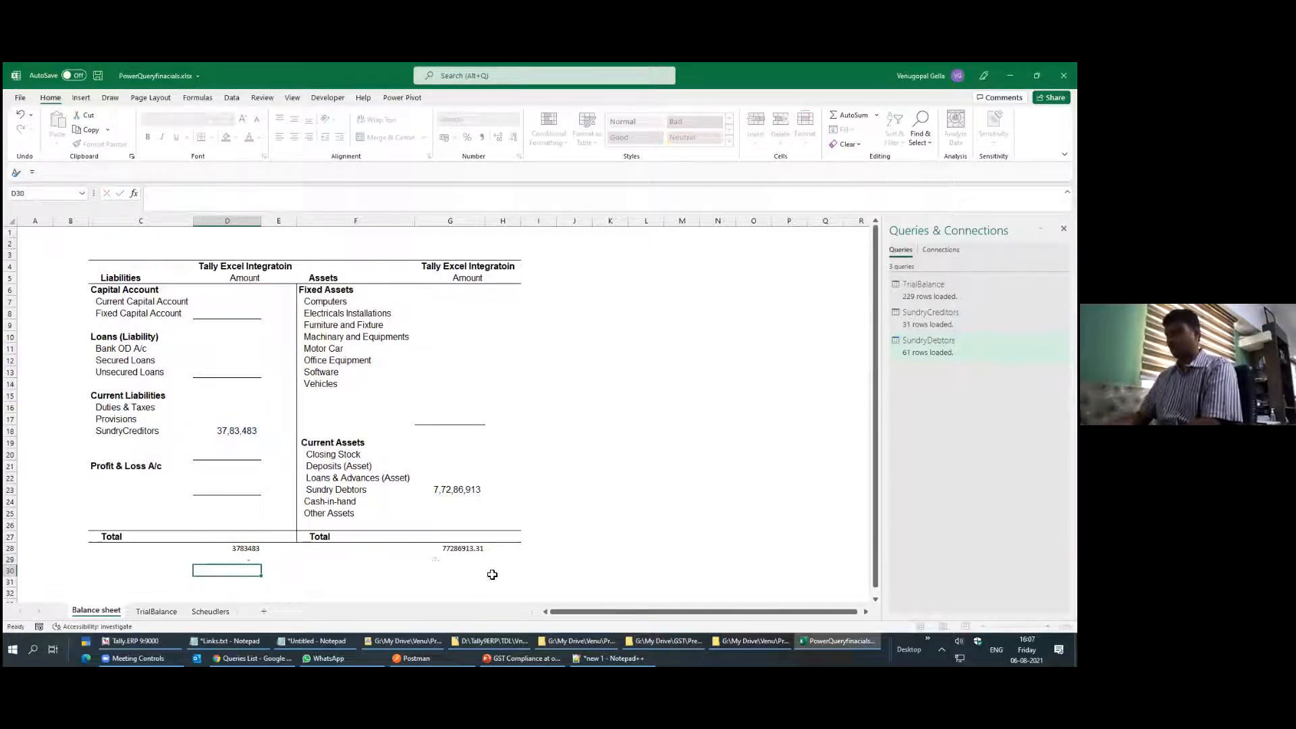
# In G29, calculate the Sundry Debtors difference by subtracting the saved value in G28 from the linked amount in G23
pyautogui.click(456, 558)
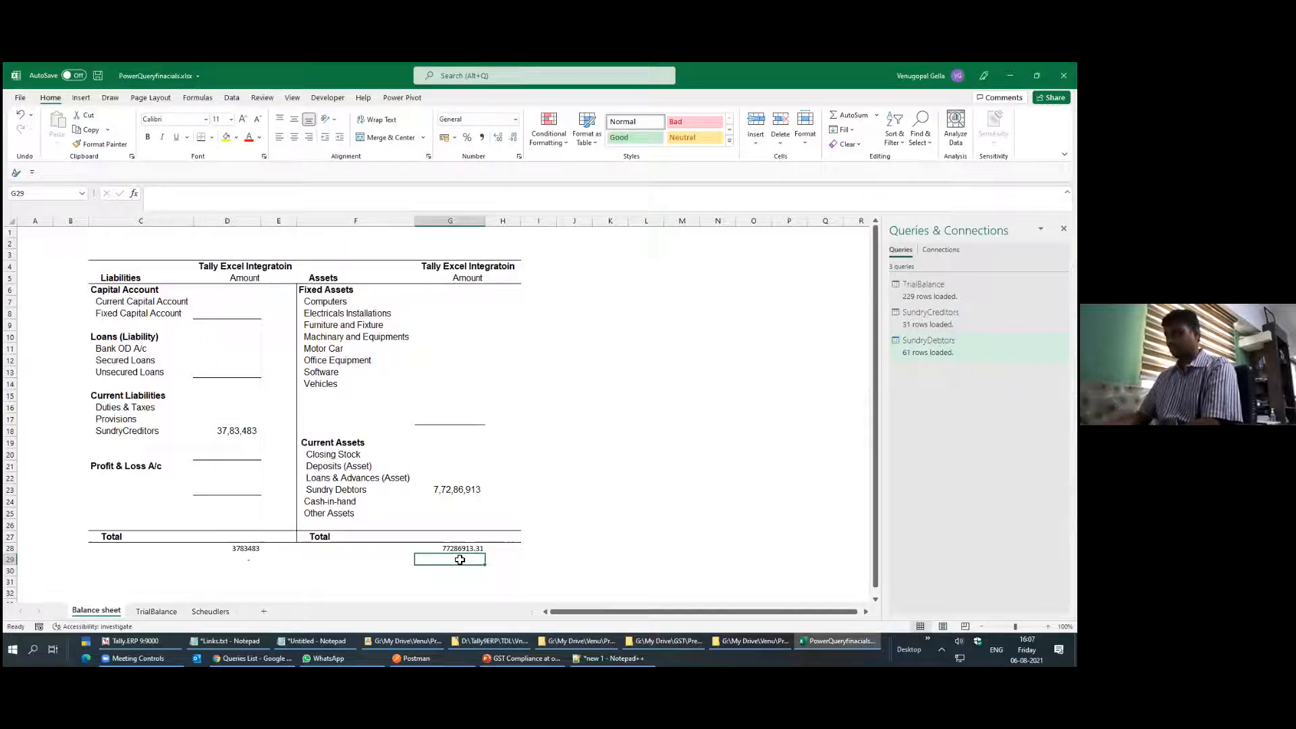
pyautogui.write('=')
pyautogui.click(451, 489)
pyautogui.write('-')
pyautogui.click(453, 547)
pyautogui.press('Return')
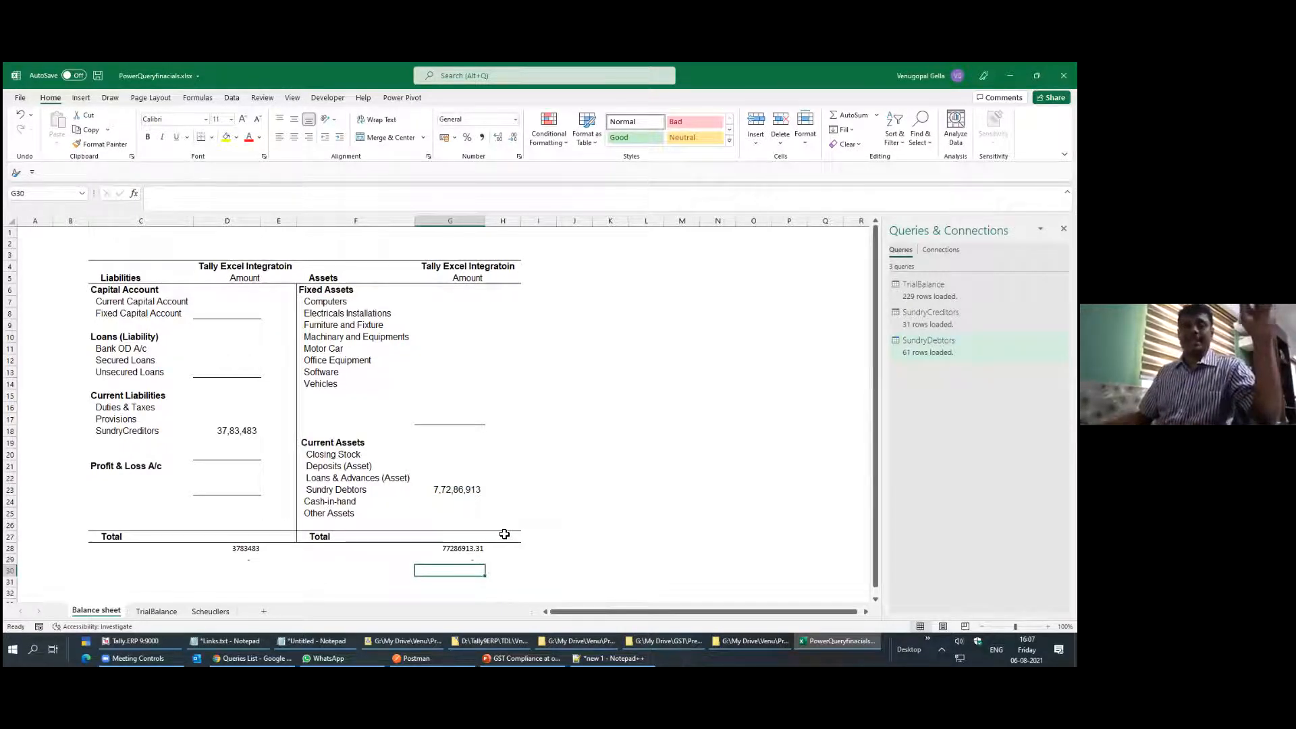
# Refresh all the workbook's queries to bring in the current Tally data
pyautogui.click(233, 99)
pyautogui.click(213, 123)
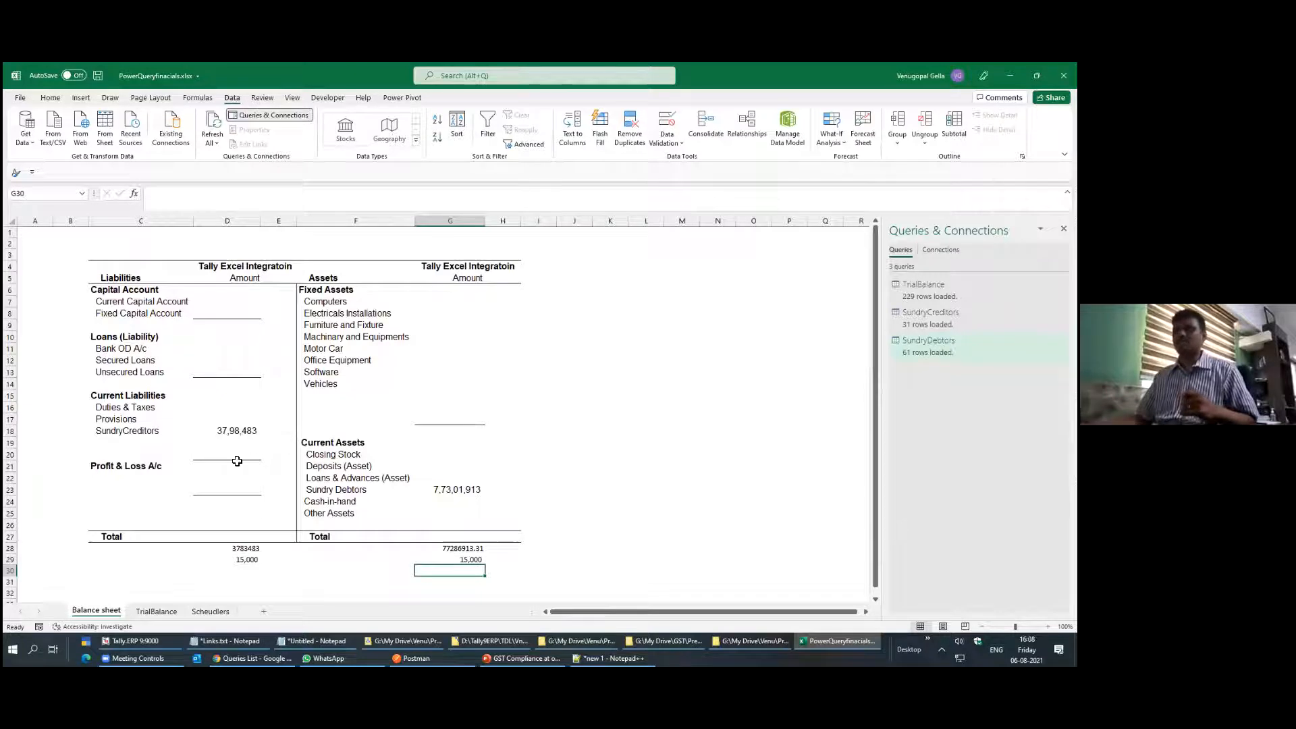
# Format the saved values and differences in D28:G30 with a red font at size 14
pyautogui.moveTo(245, 548); pyautogui.dragTo(481, 572)
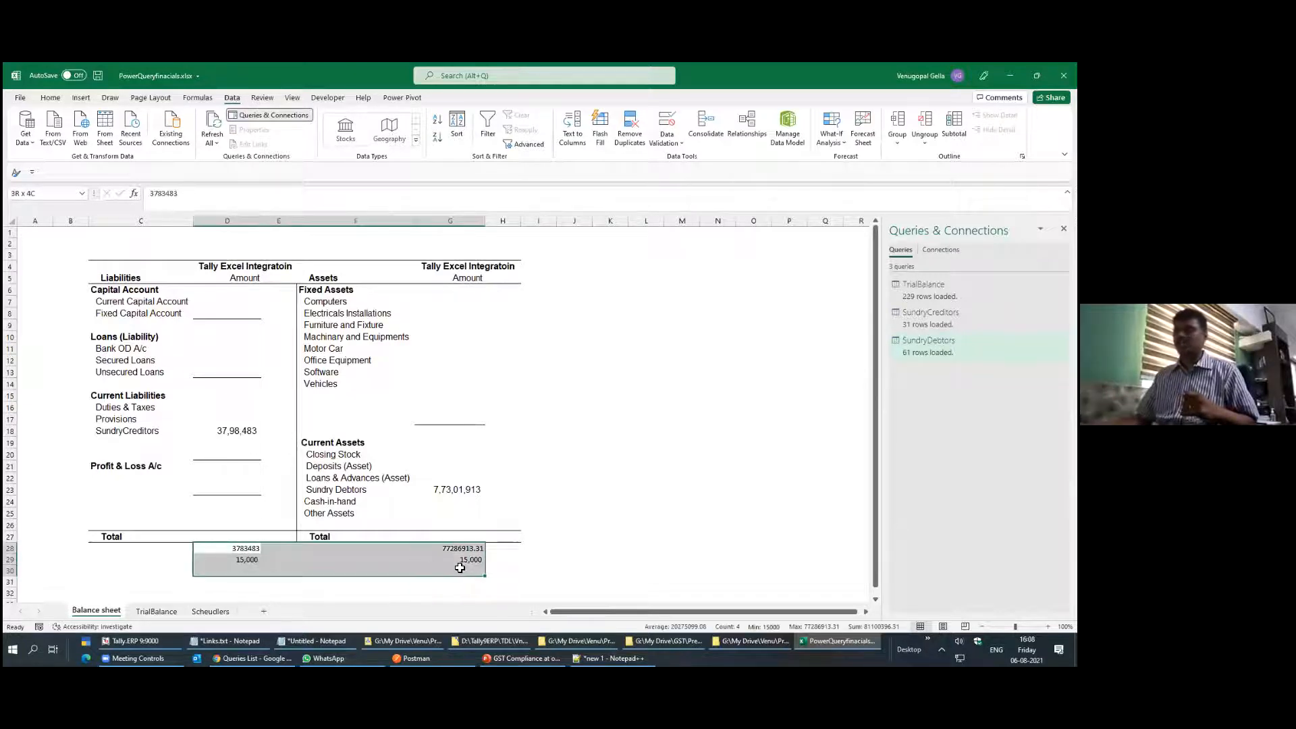
pyautogui.click(50, 97)
pyautogui.click(248, 137)
pyautogui.click(230, 120)
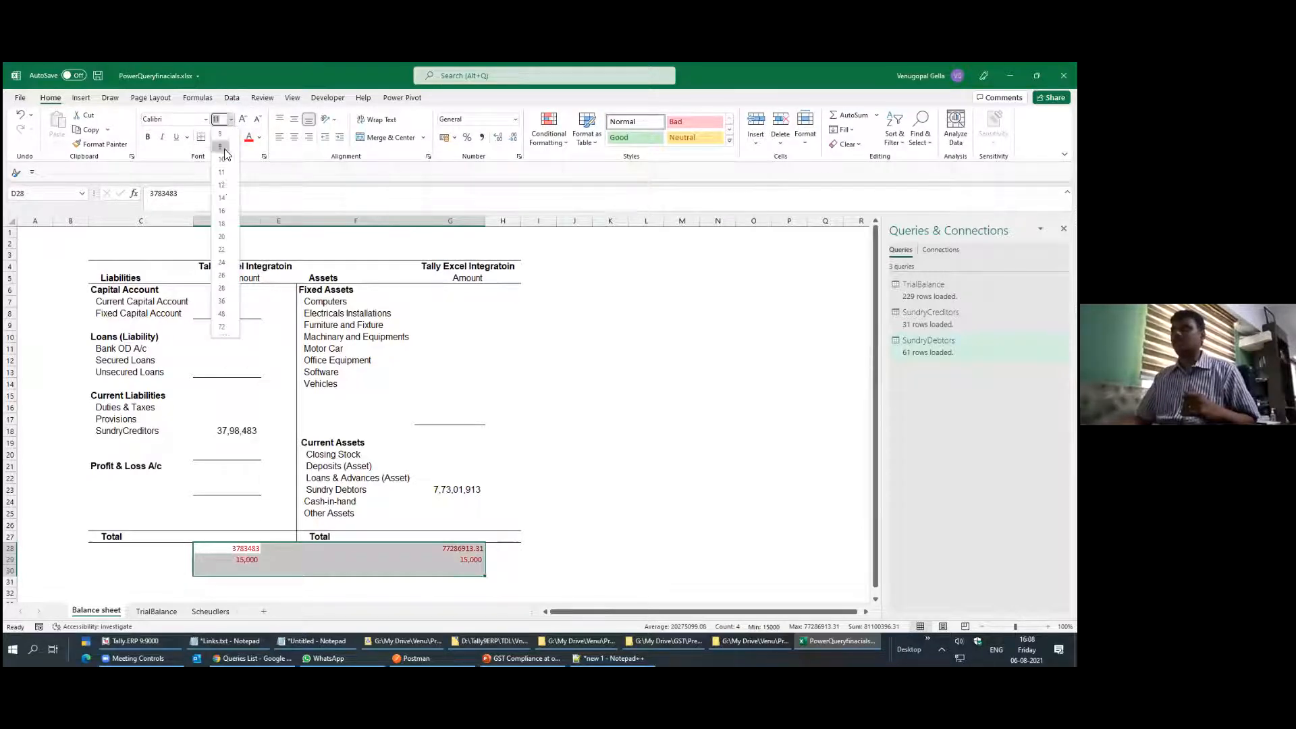
pyautogui.click(224, 198)
pyautogui.scroll(-2, 527, 382)
pyautogui.scroll(2, 528, 382)
pyautogui.scroll(-2, 527, 382)
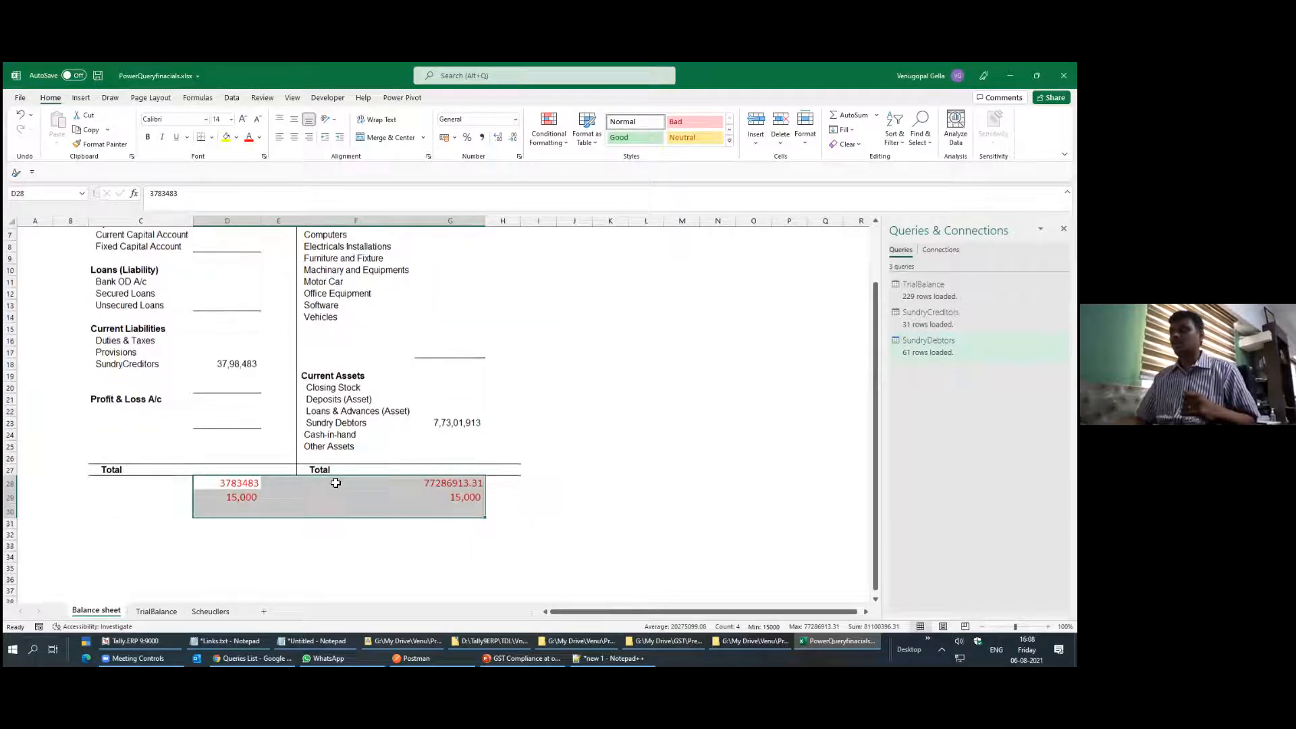
pyautogui.click(235, 484)
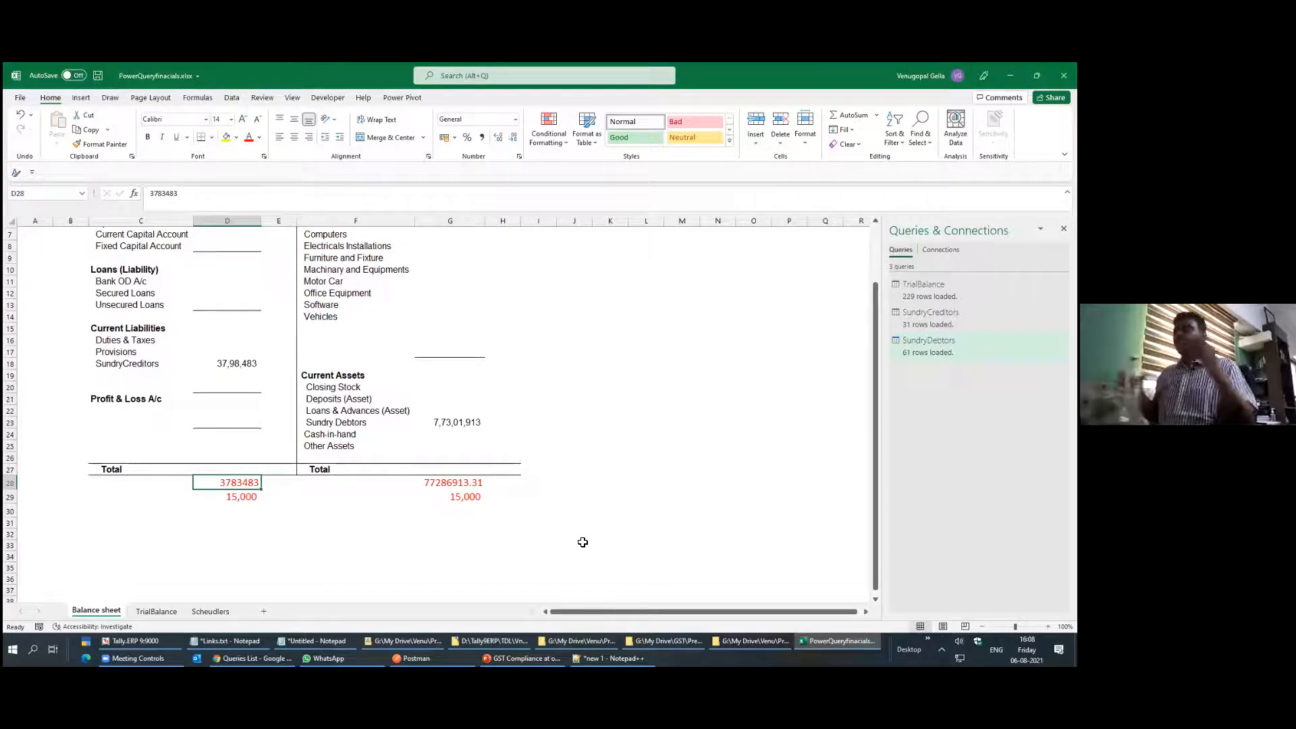
pyautogui.hotkey('ctrl', 'Up')
pyautogui.click(468, 487)
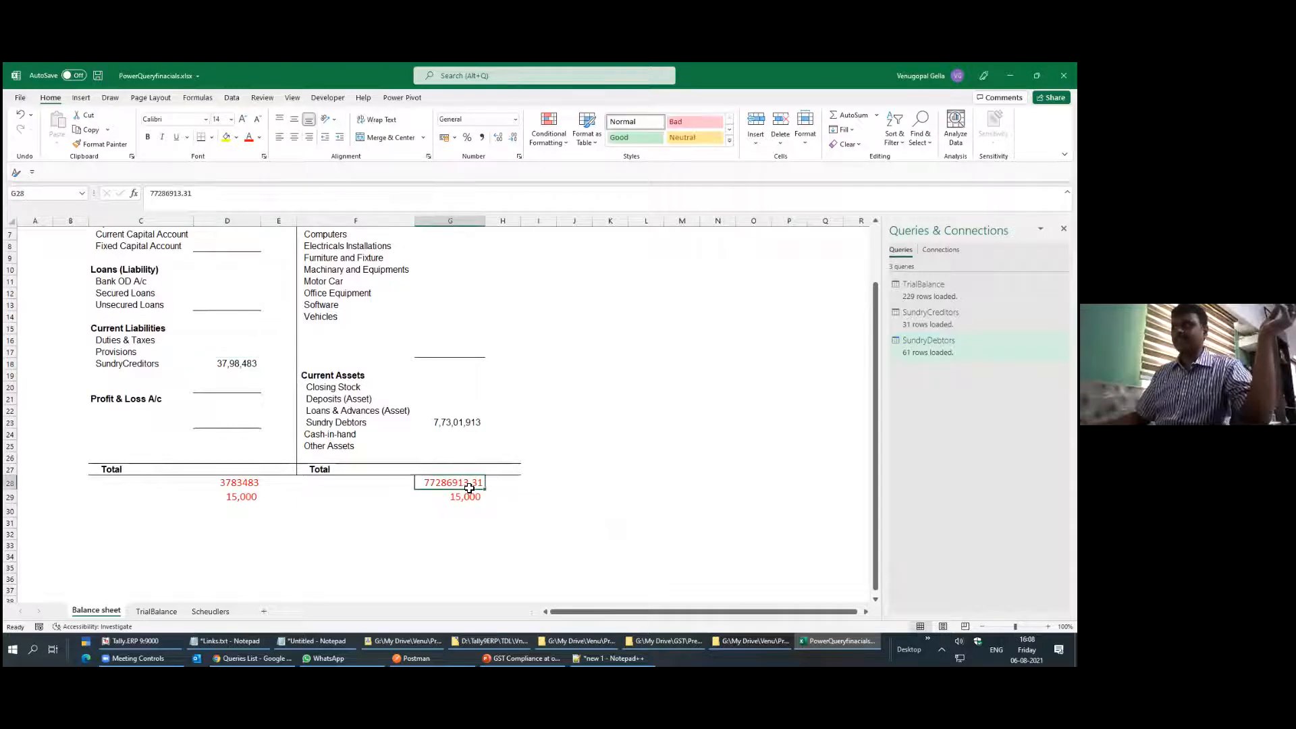
pyautogui.click(471, 423)
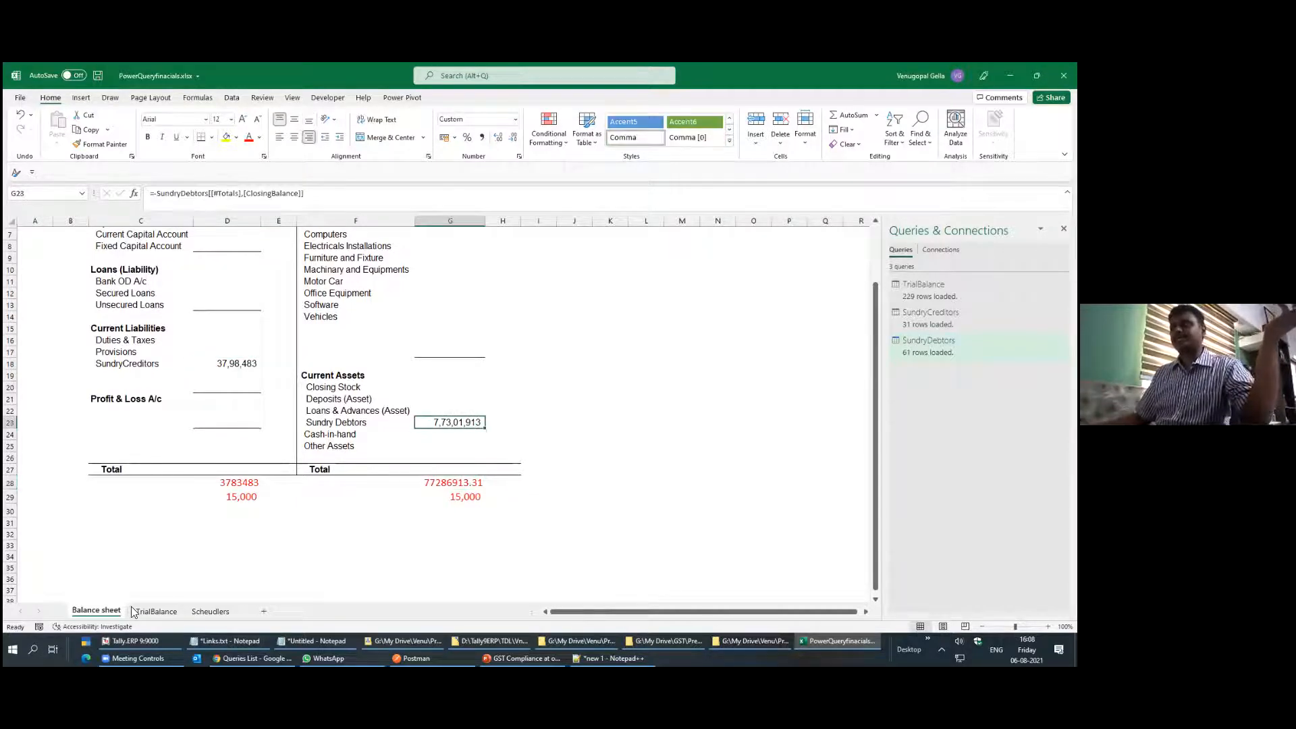
# Switch to Tally.ERP 9, open the Balance Sheet and look up Sundry Creditors under Current Liabilities
pyautogui.click(130, 644)
pyautogui.press('Escape')
pyautogui.press('Escape')
pyautogui.press('Escape')
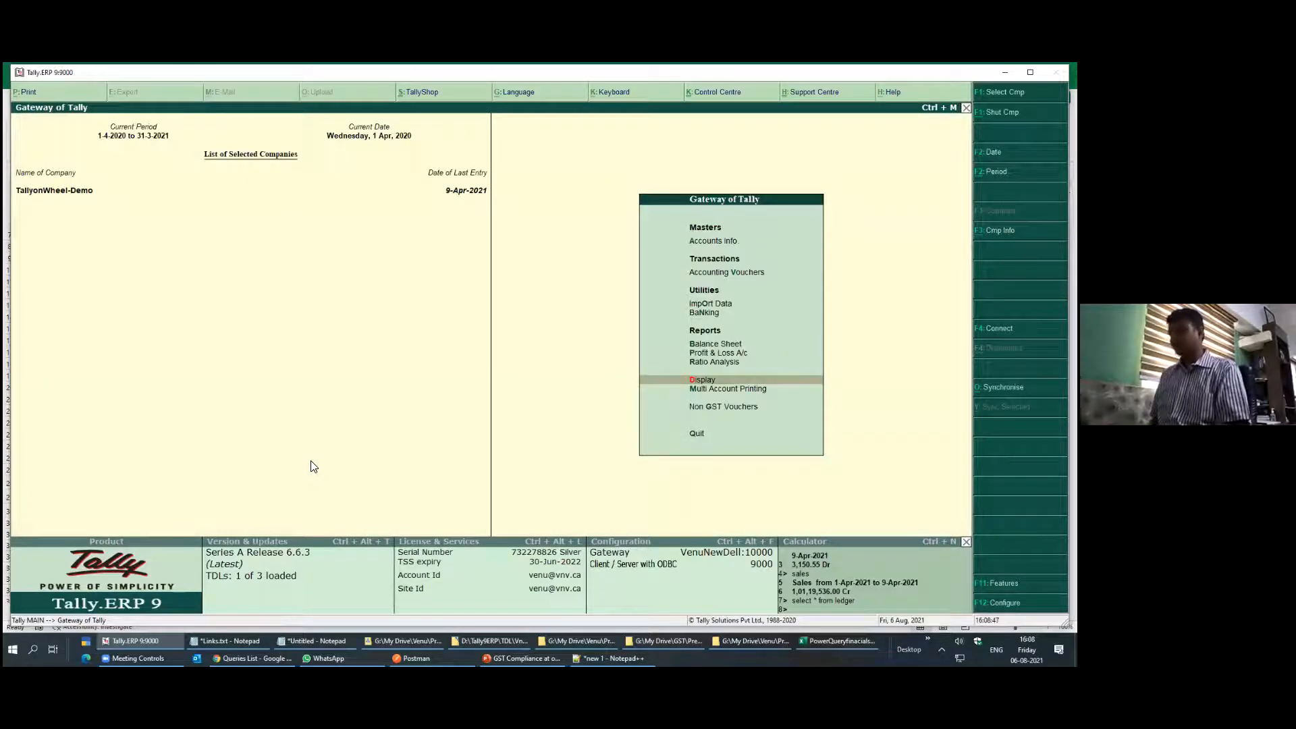
pyautogui.press('b')
pyautogui.press('Down')
pyautogui.press('Down')
pyautogui.press('Down')
pyautogui.press('Down')
pyautogui.press('Down')
pyautogui.press('Down')
pyautogui.press('Down')
pyautogui.press('Down')
pyautogui.press('Down')
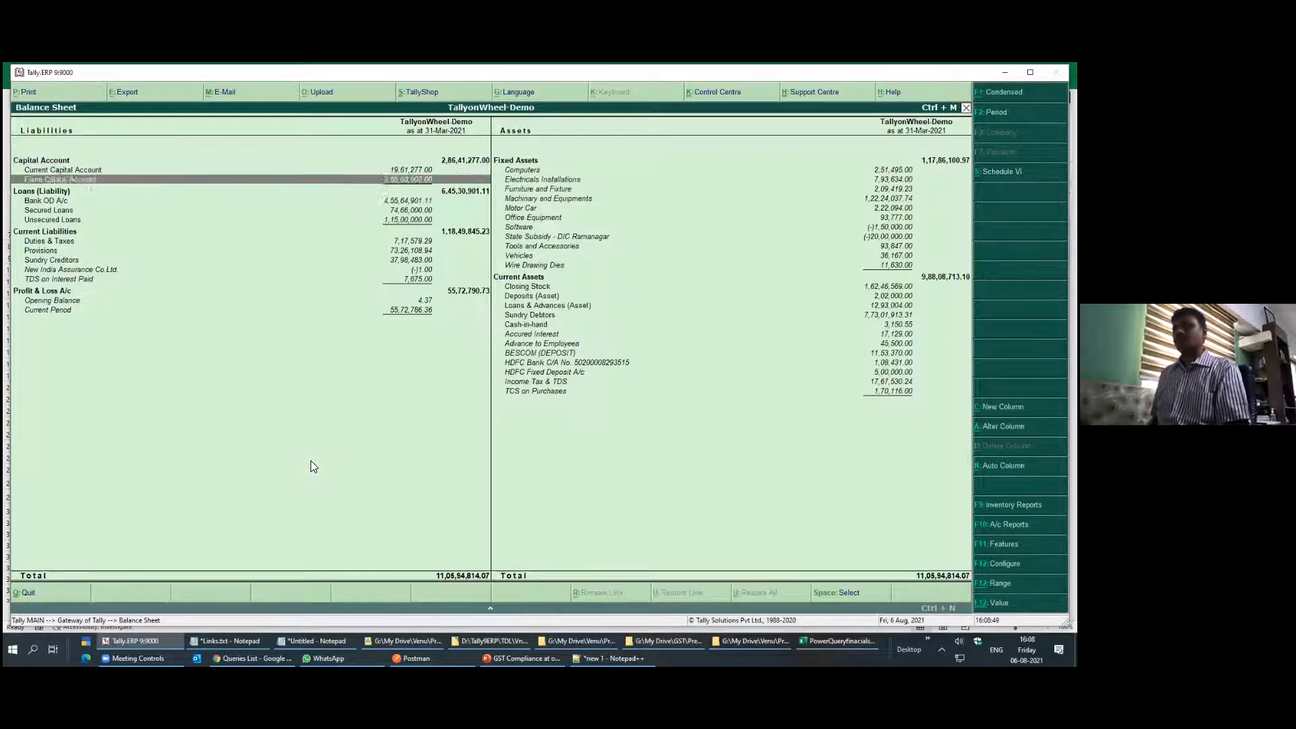
pyautogui.press('Down')
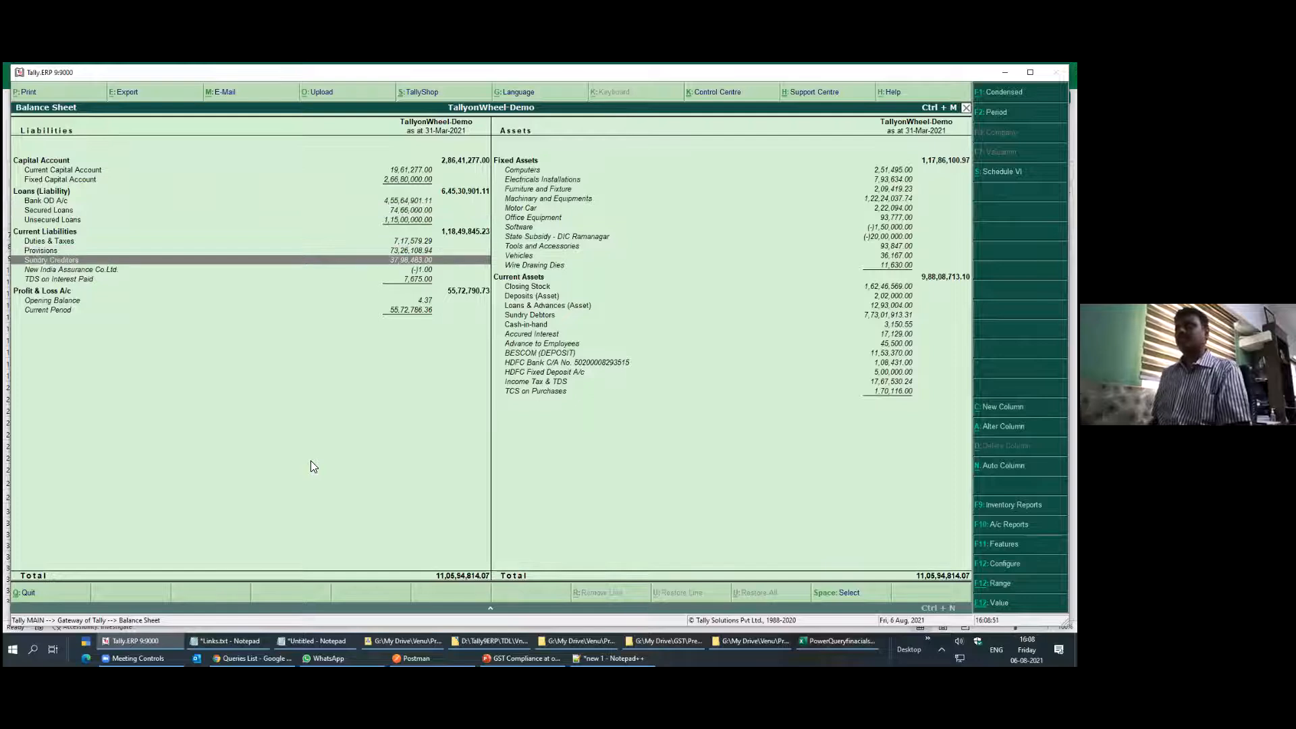
# Look up Sundry Debtors under Current Assets in Tally's Balance Sheet and return to the Excel balance sheet to compare
pyautogui.press('Right')
pyautogui.press('Down')
pyautogui.press('Down')
pyautogui.press('Down')
pyautogui.press('Down')
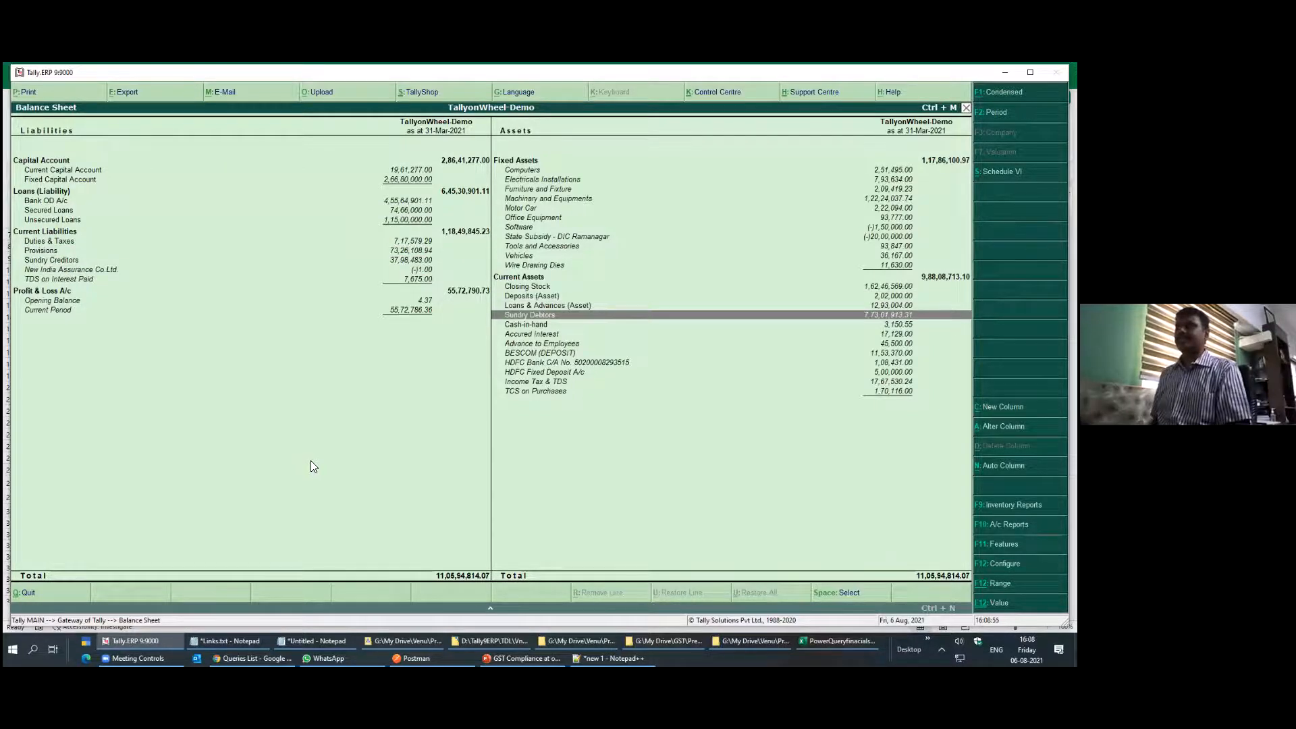
pyautogui.hotkey('alt', 'Tab')
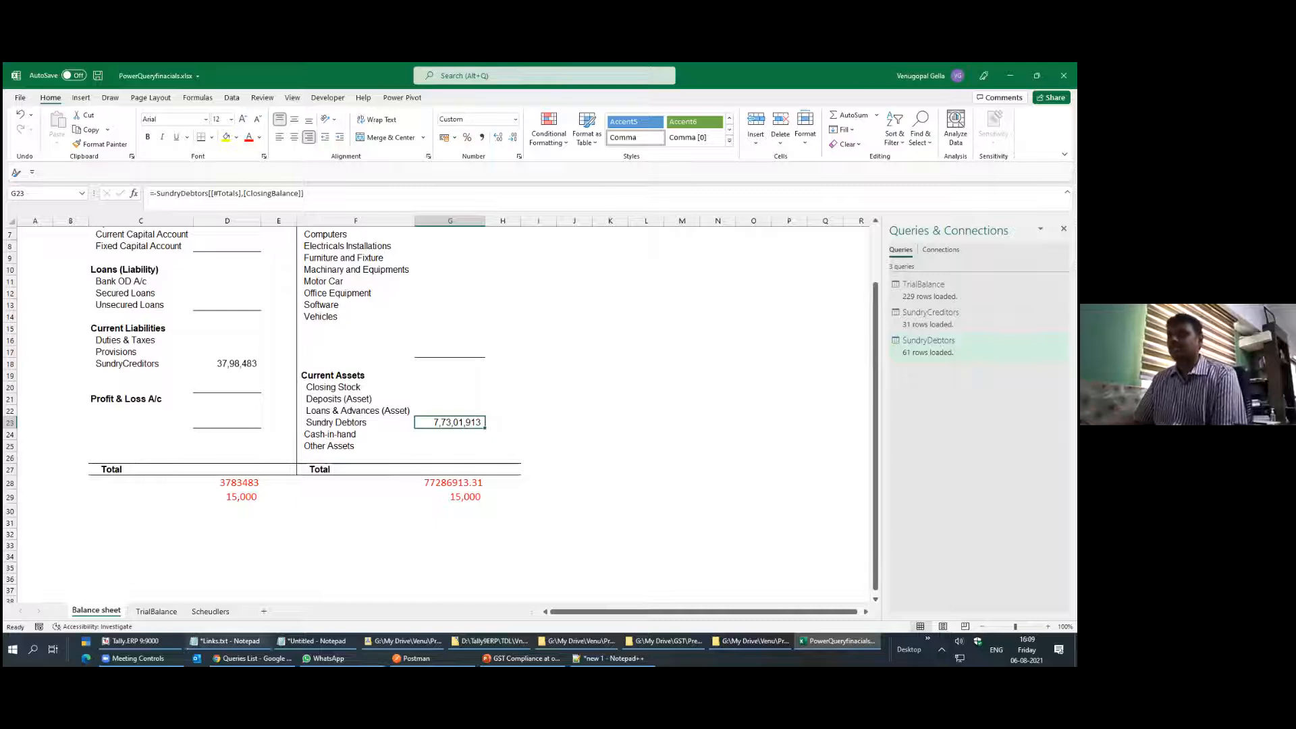
pyautogui.click(225, 640)
pyautogui.moveTo(405, 310); pyautogui.dragTo(206, 309)
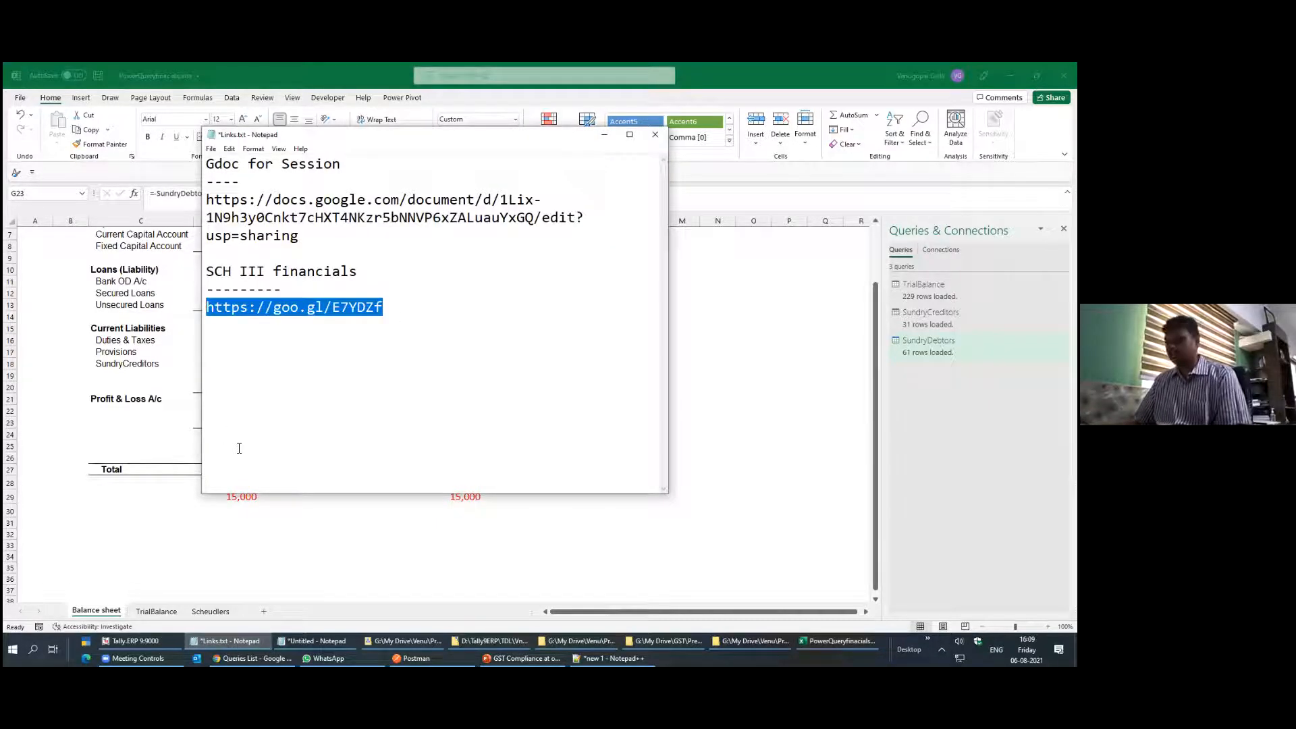
pyautogui.click(284, 536)
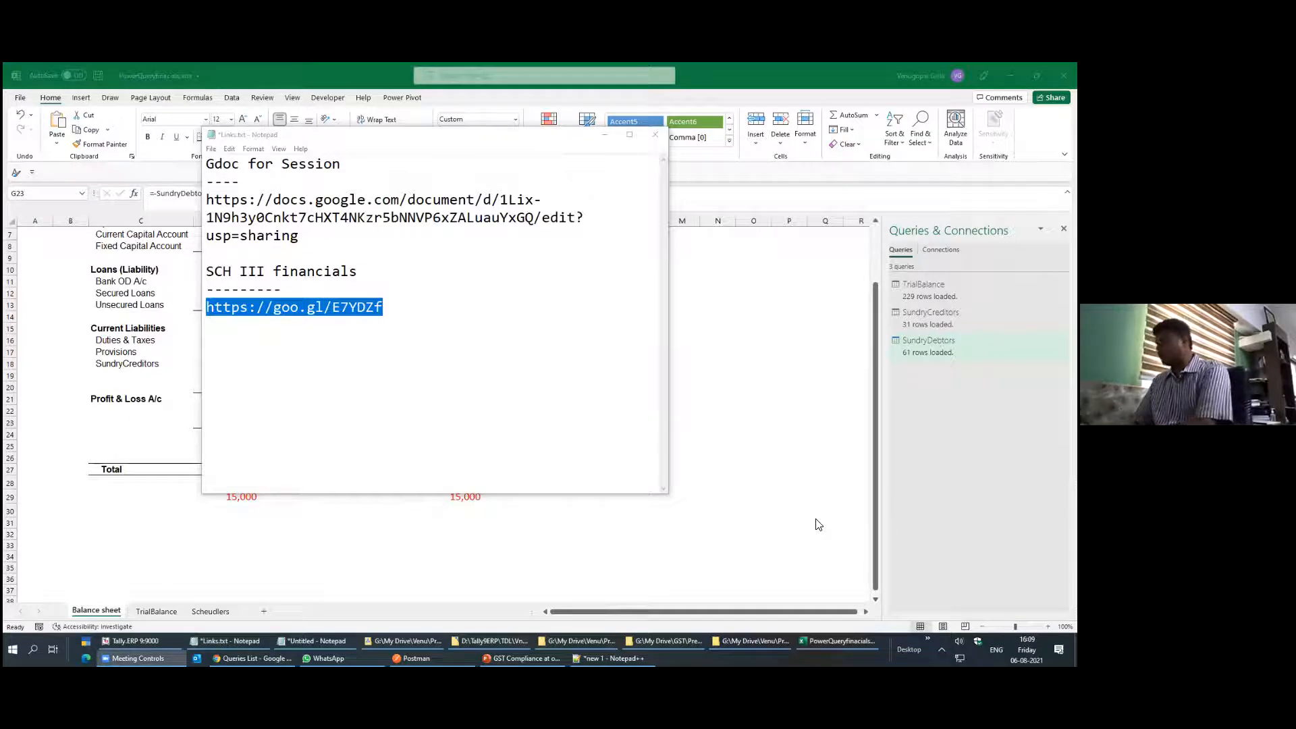
pyautogui.click(463, 494)
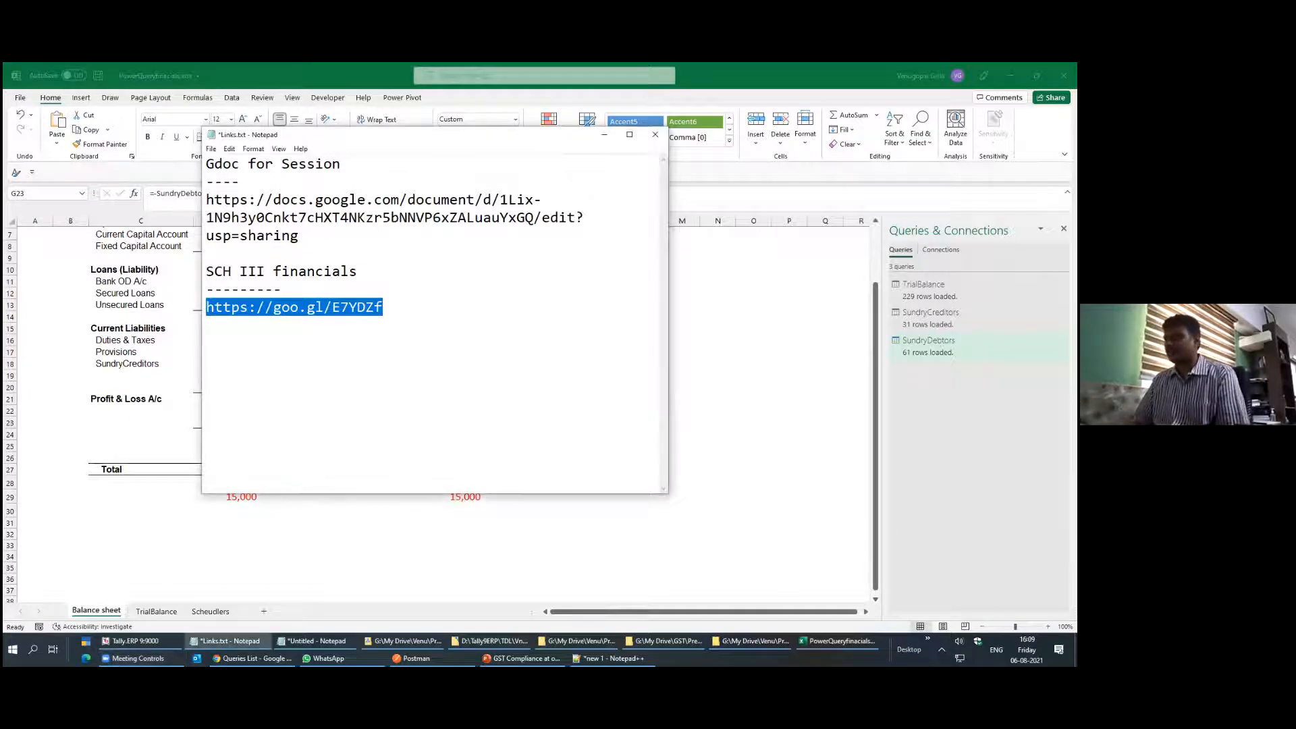
# Check Excel's recent workbooks and bring up the SCH III Financials.xlsm preview in the browser
pyautogui.click(833, 643)
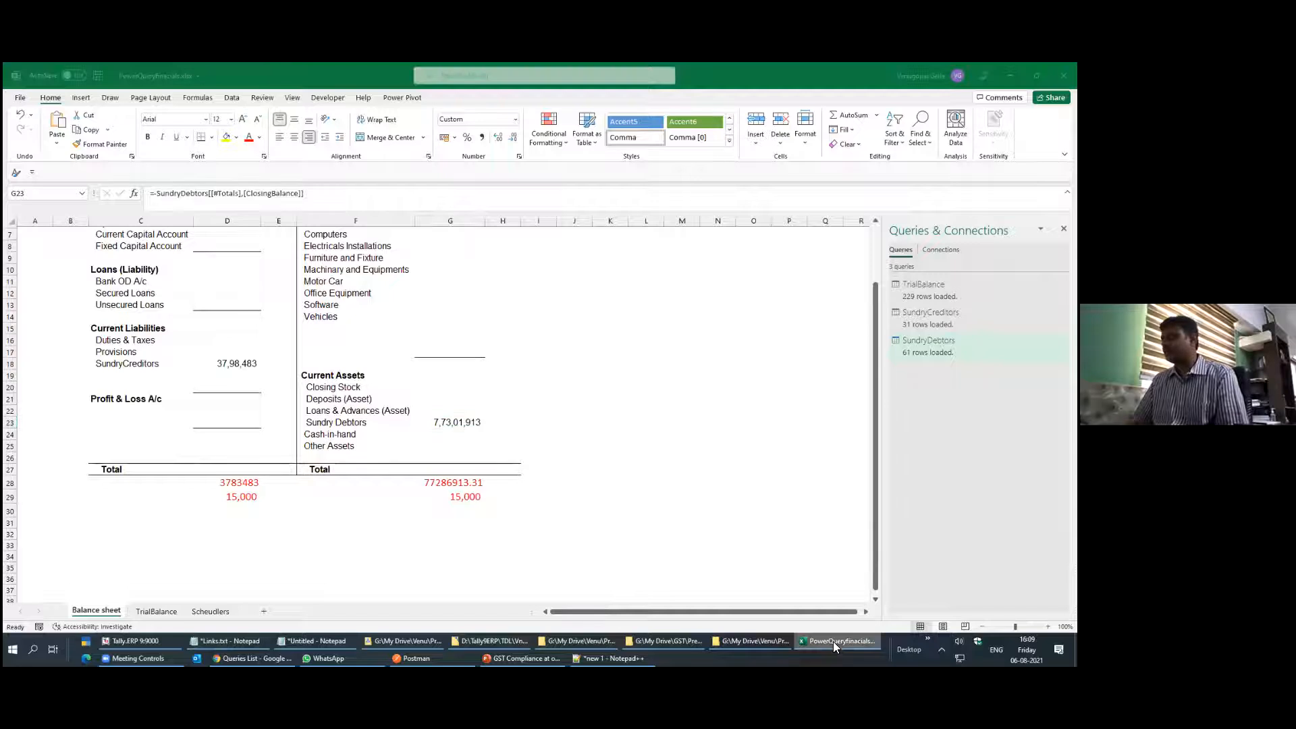
pyautogui.rightClick(833, 641)
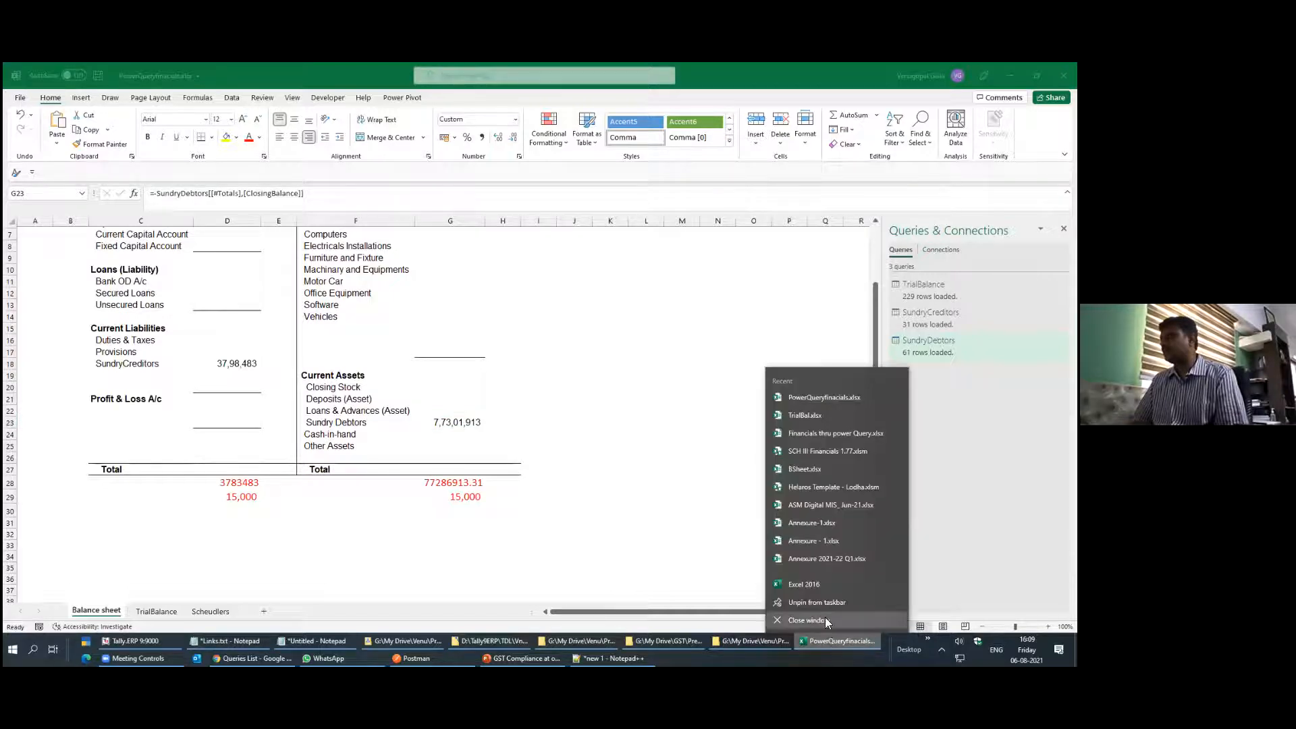
pyautogui.click(285, 440)
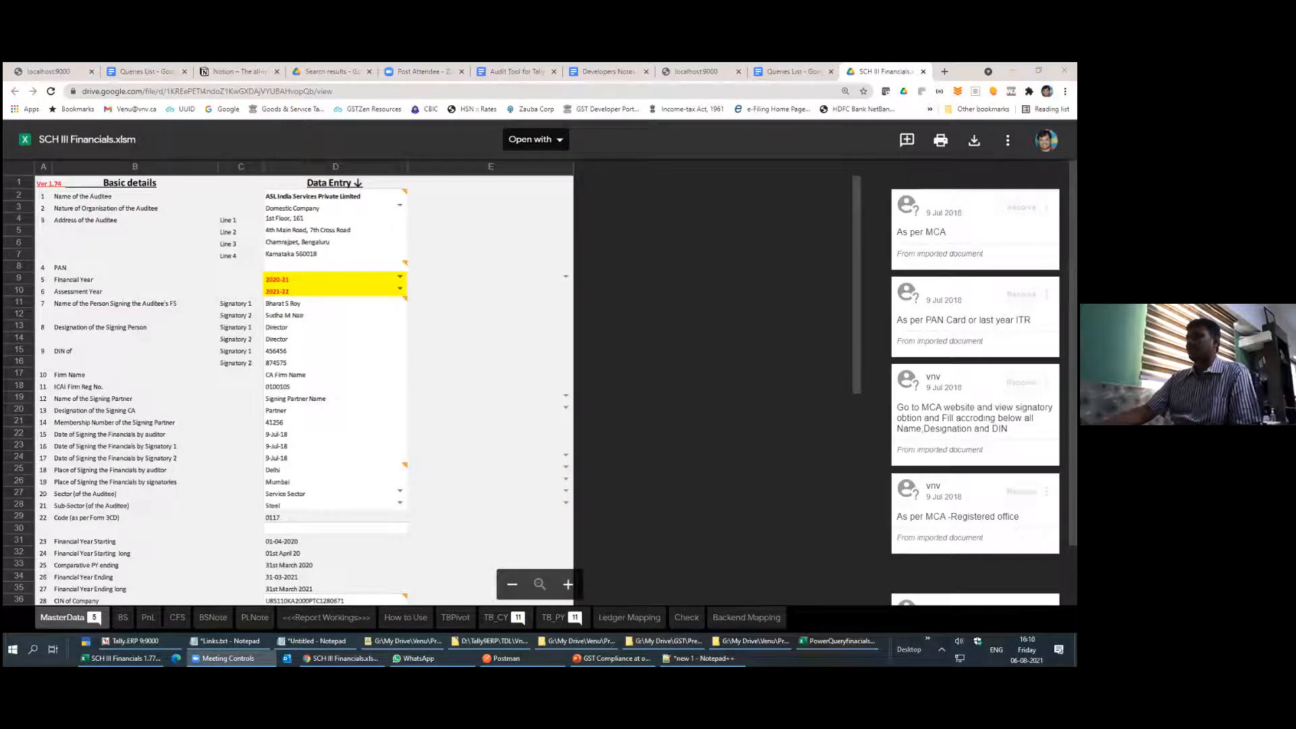
pyautogui.click(222, 290)
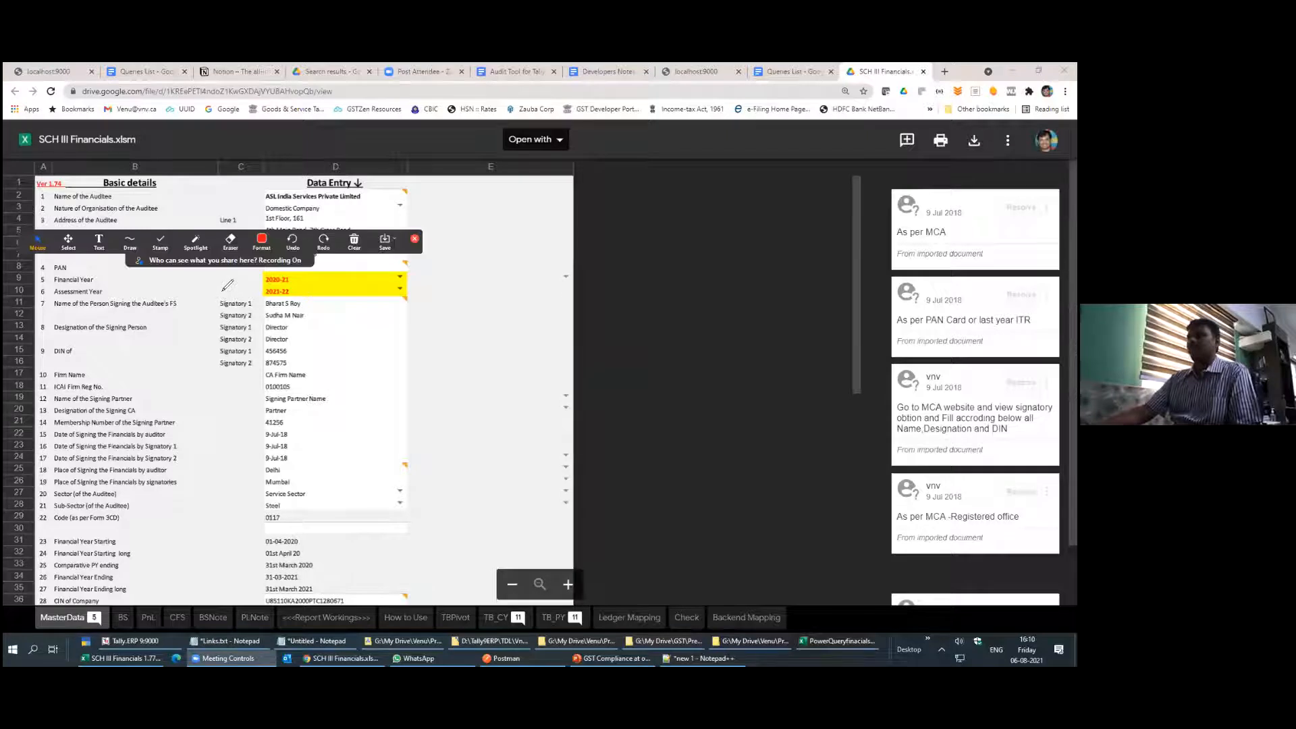
pyautogui.moveTo(989, 133)
pyautogui.mouseDown()
pyautogui.moveTo(955, 162)
pyautogui.moveTo(993, 143)
pyautogui.mouseUp()
pyautogui.moveTo(746, 246); pyautogui.dragTo(922, 162)
pyautogui.moveTo(898, 177); pyautogui.dragTo(922, 164)
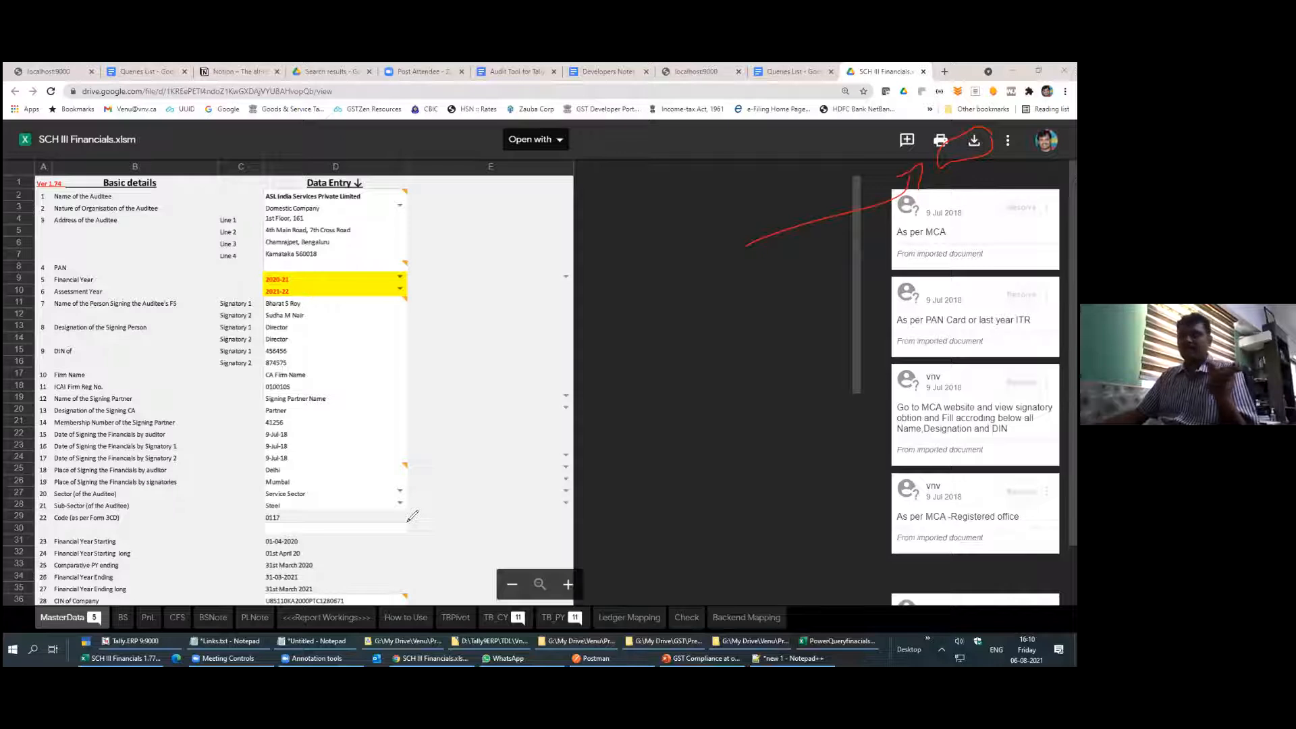
pyautogui.moveTo(386, 86)
pyautogui.mouseDown()
pyautogui.moveTo(354, 71)
pyautogui.moveTo(74, 78)
pyautogui.moveTo(448, 85)
pyautogui.moveTo(405, 71)
pyautogui.mouseUp()
pyautogui.moveTo(214, 135)
pyautogui.mouseDown()
pyautogui.moveTo(34, 152)
pyautogui.moveTo(233, 166)
pyautogui.moveTo(217, 152)
pyautogui.mouseUp()
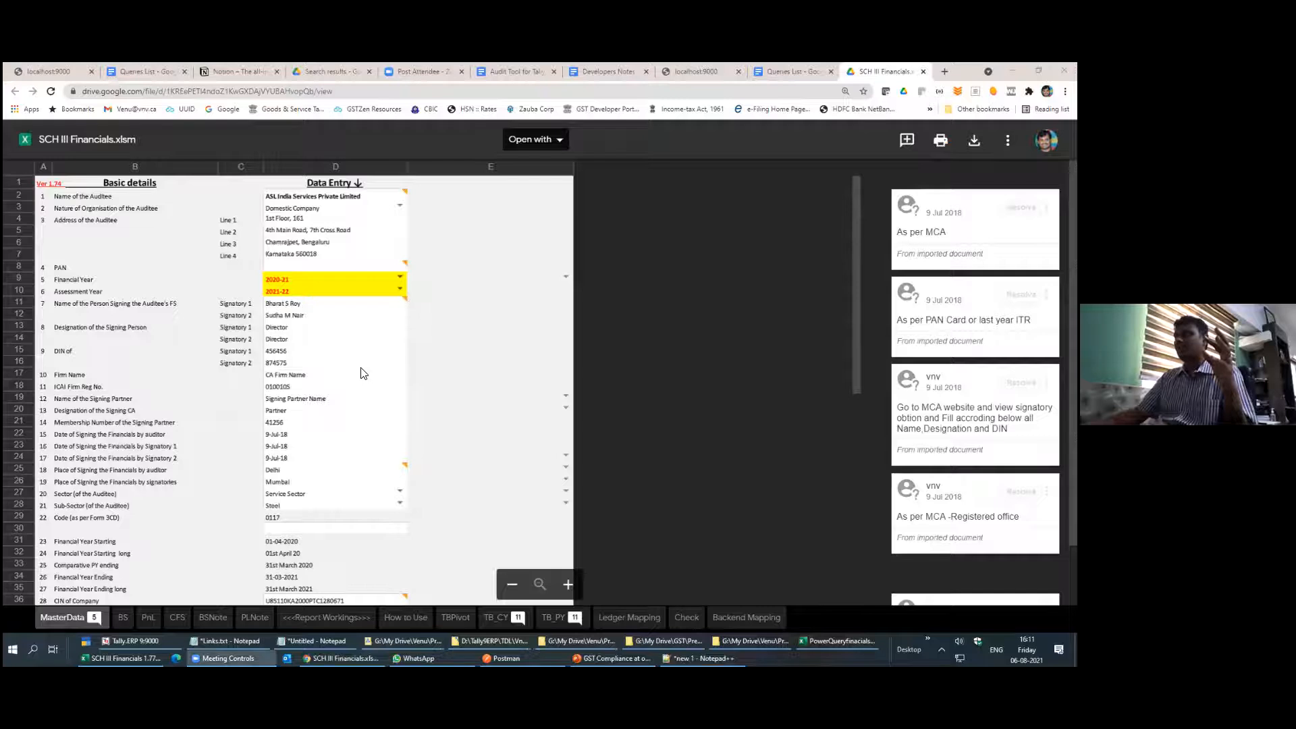
# Switch to Excel and close PowerQueryfinacials.xlsx, saving its changes
pyautogui.click(826, 641)
pyautogui.click(605, 362)
pyautogui.hotkey('ctrl', 'w')
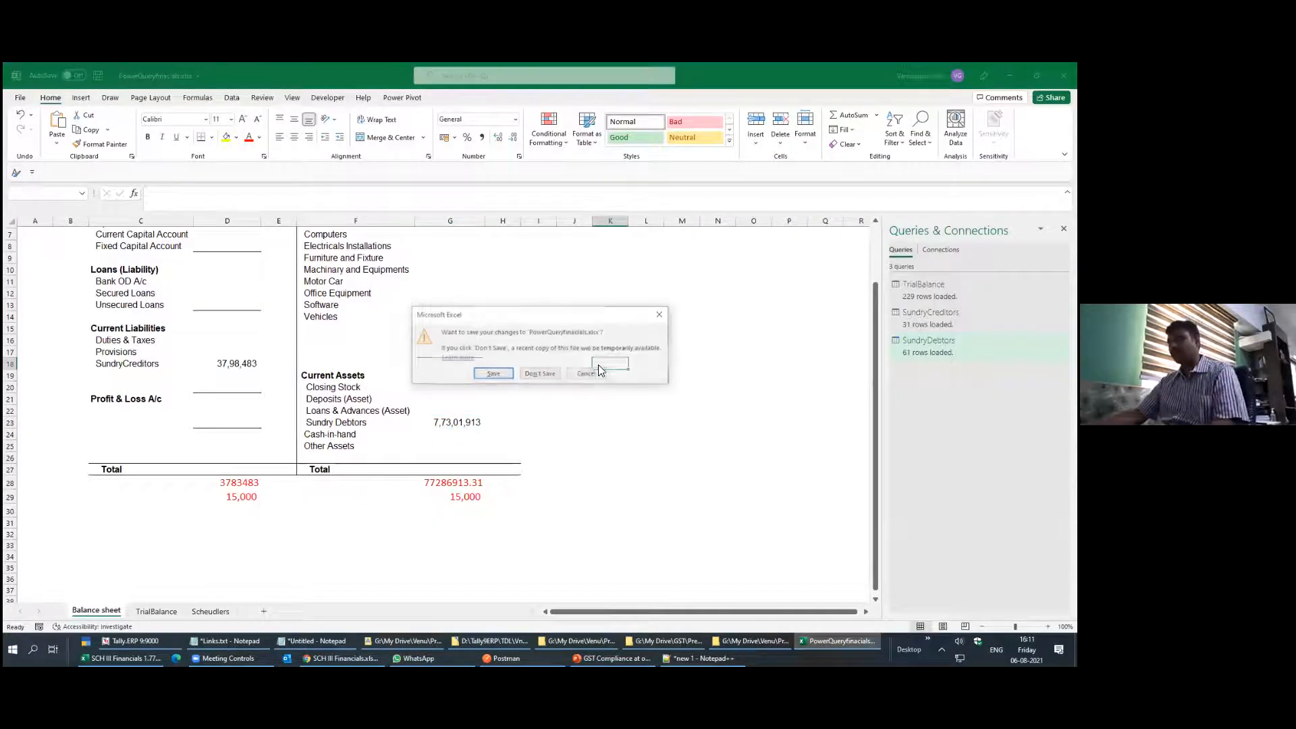
pyautogui.click(493, 374)
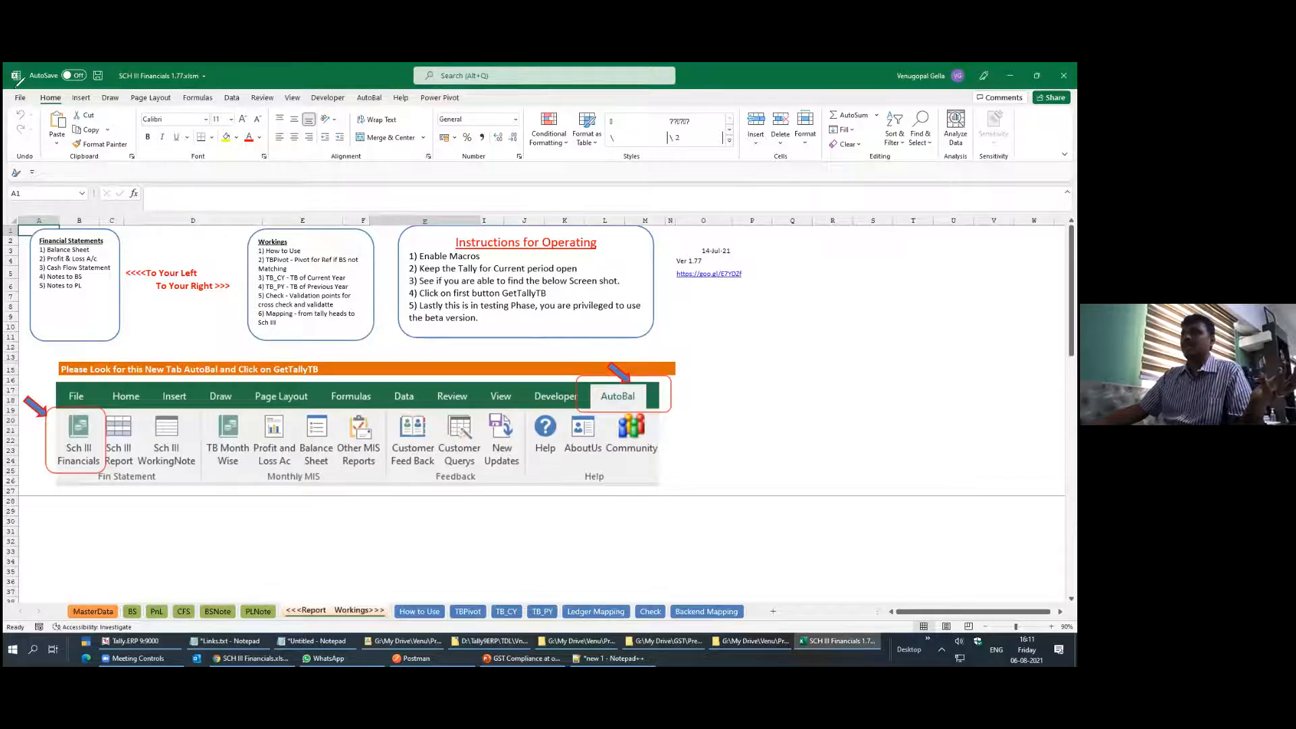
# Display the AutoBal commands in SCH III Financials 1.77.xlsm and examine the Sch III Financials command
pyautogui.moveTo(10, 91)
pyautogui.mouseDown()
pyautogui.moveTo(101, 157)
pyautogui.moveTo(440, 154)
pyautogui.moveTo(473, 71)
pyautogui.moveTo(27, 75)
pyautogui.moveTo(14, 94)
pyautogui.mouseUp()
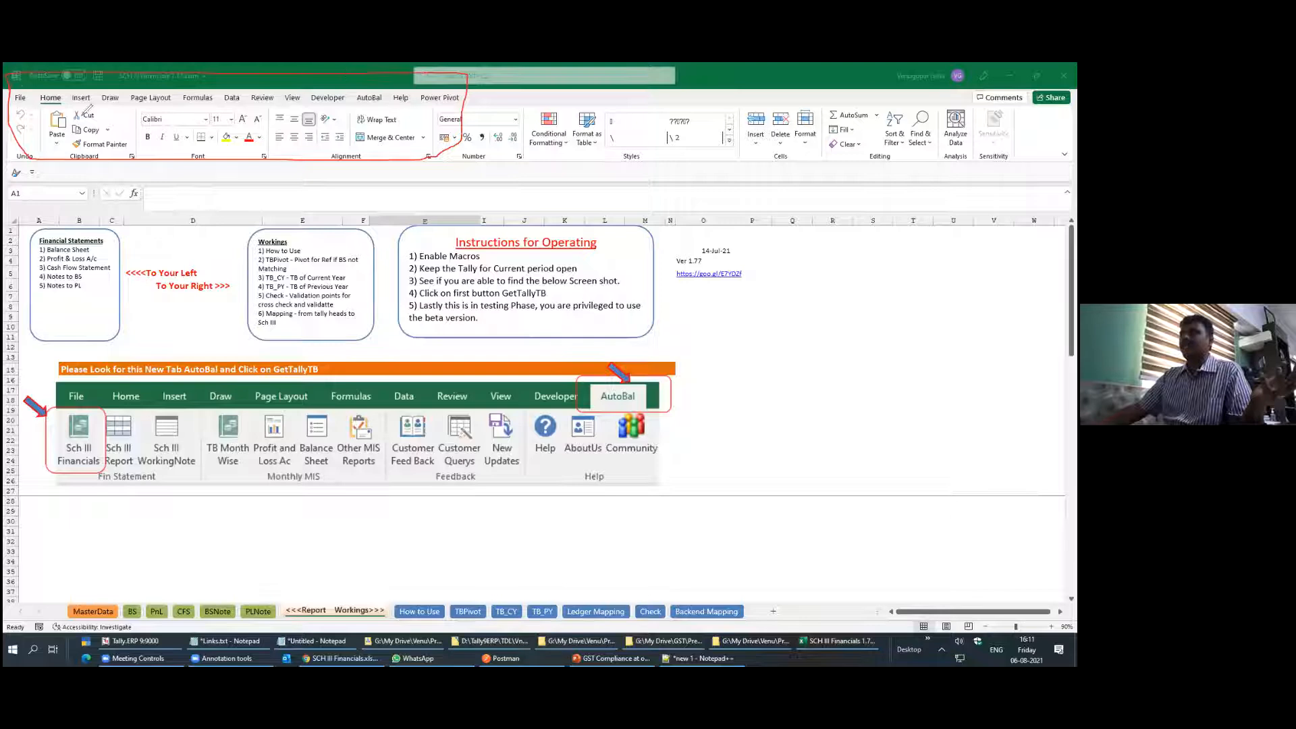
pyautogui.moveTo(368, 71)
pyautogui.mouseDown()
pyautogui.moveTo(333, 123)
pyautogui.moveTo(356, 180)
pyautogui.moveTo(404, 174)
pyautogui.moveTo(389, 72)
pyautogui.mouseUp()
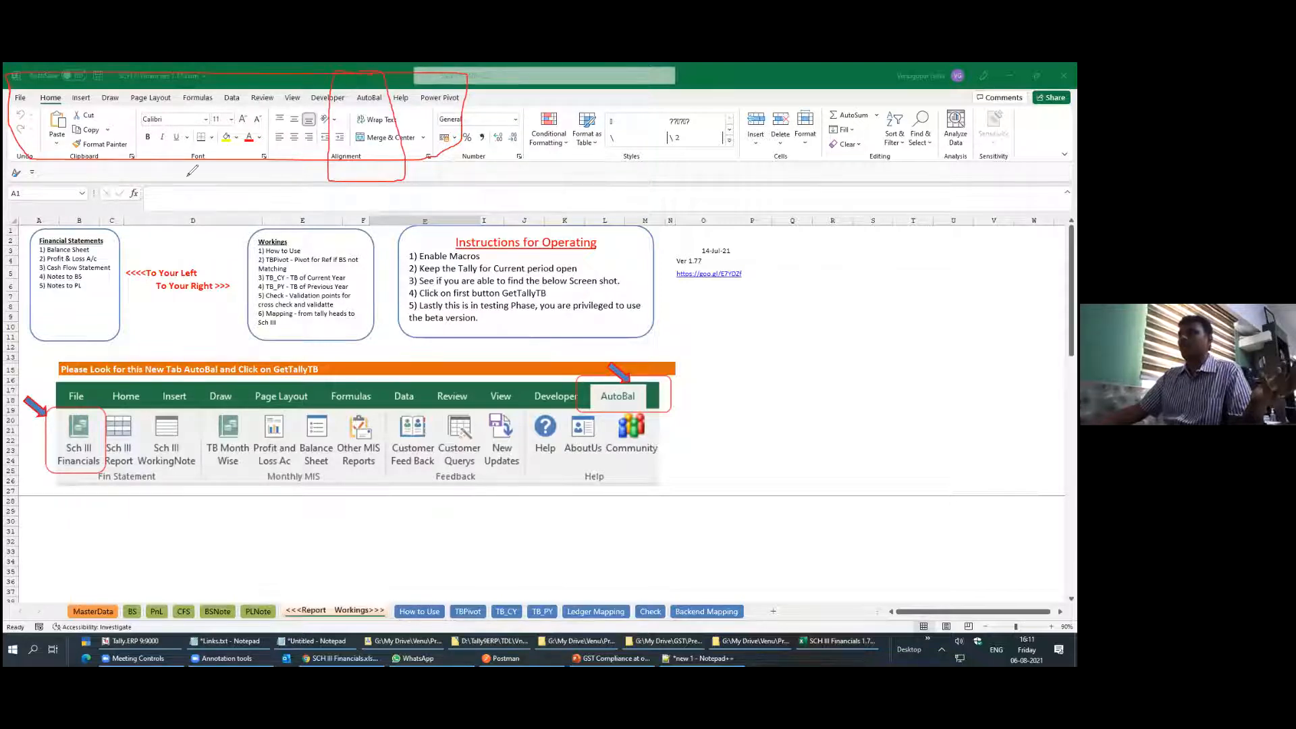
pyautogui.click(136, 275)
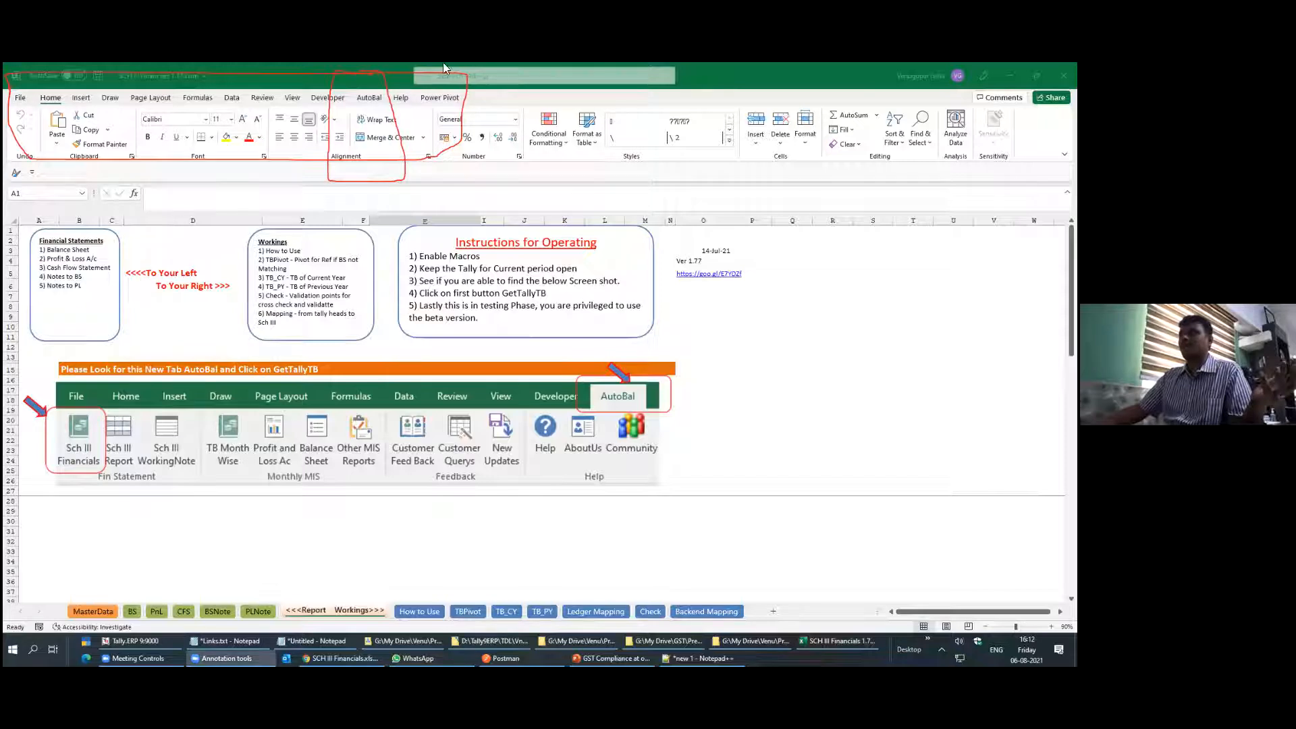
pyautogui.click(369, 96)
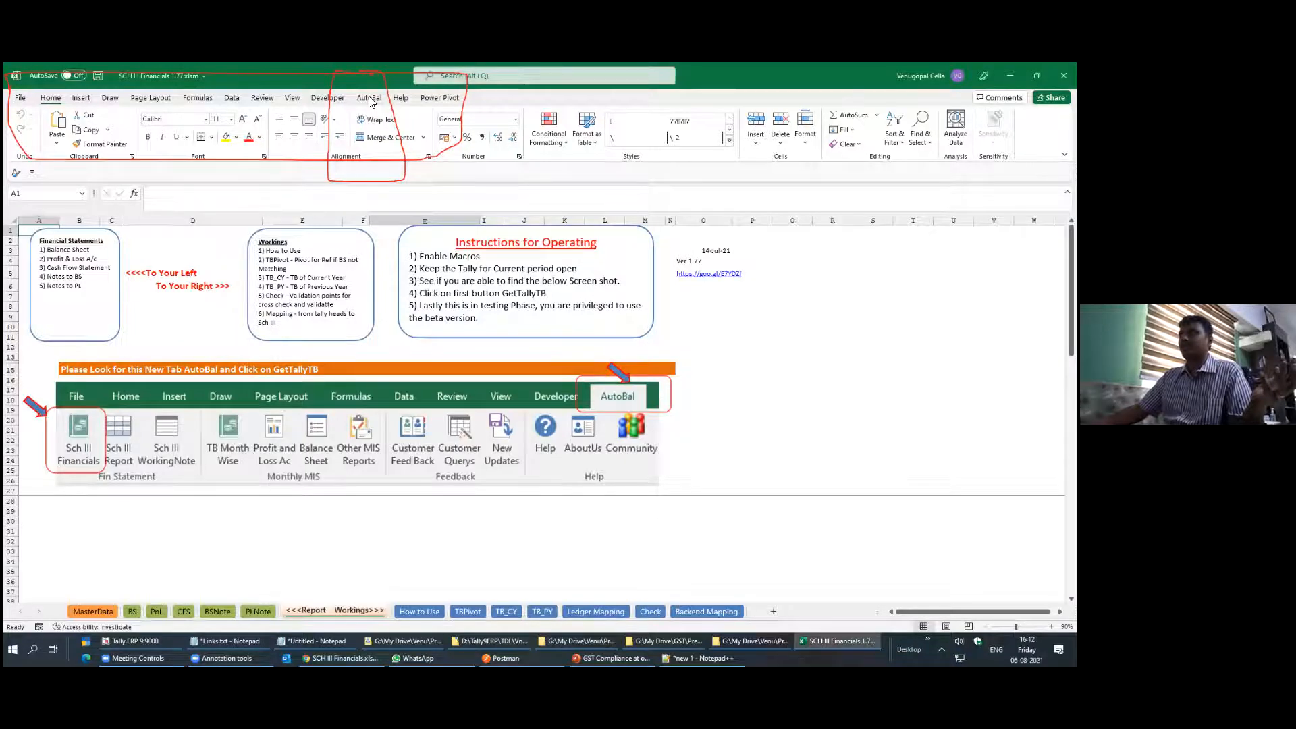
pyautogui.click(370, 98)
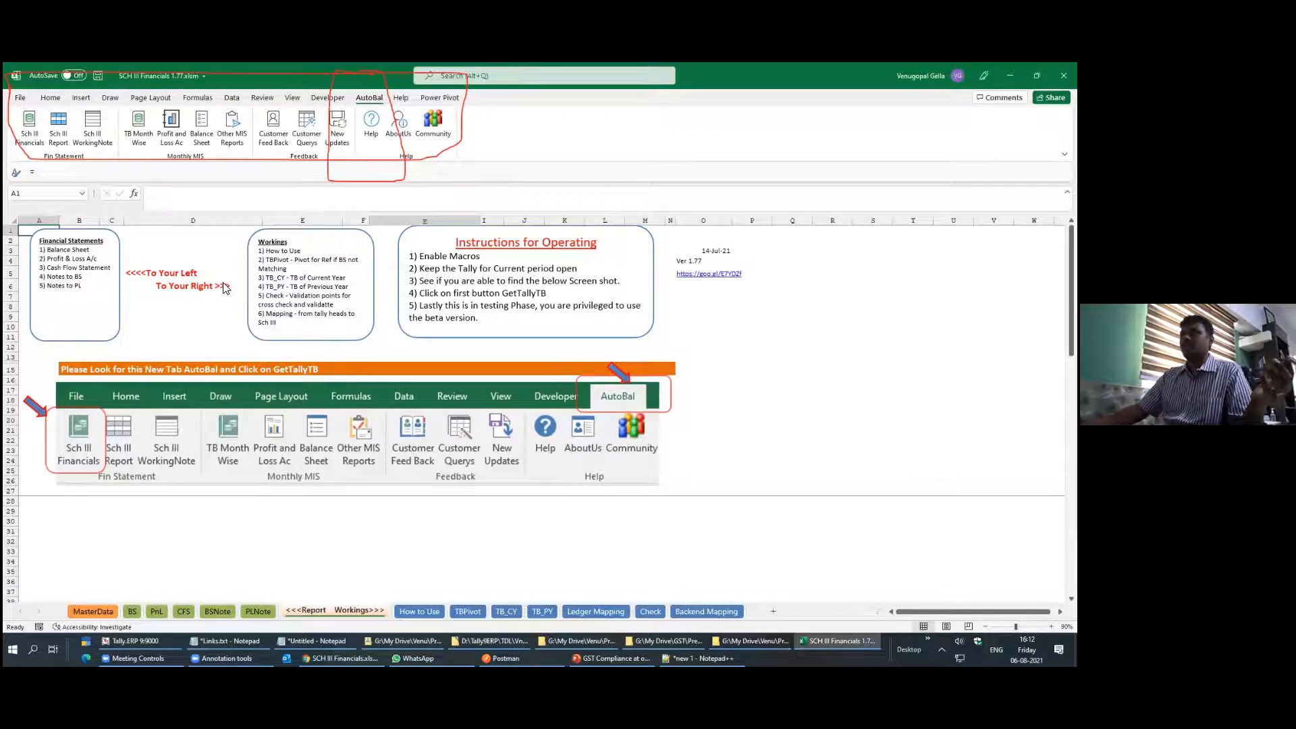
pyautogui.moveTo(633, 165)
pyautogui.mouseDown()
pyautogui.moveTo(576, 140)
pyautogui.moveTo(498, 131)
pyautogui.moveTo(520, 149)
pyautogui.mouseUp()
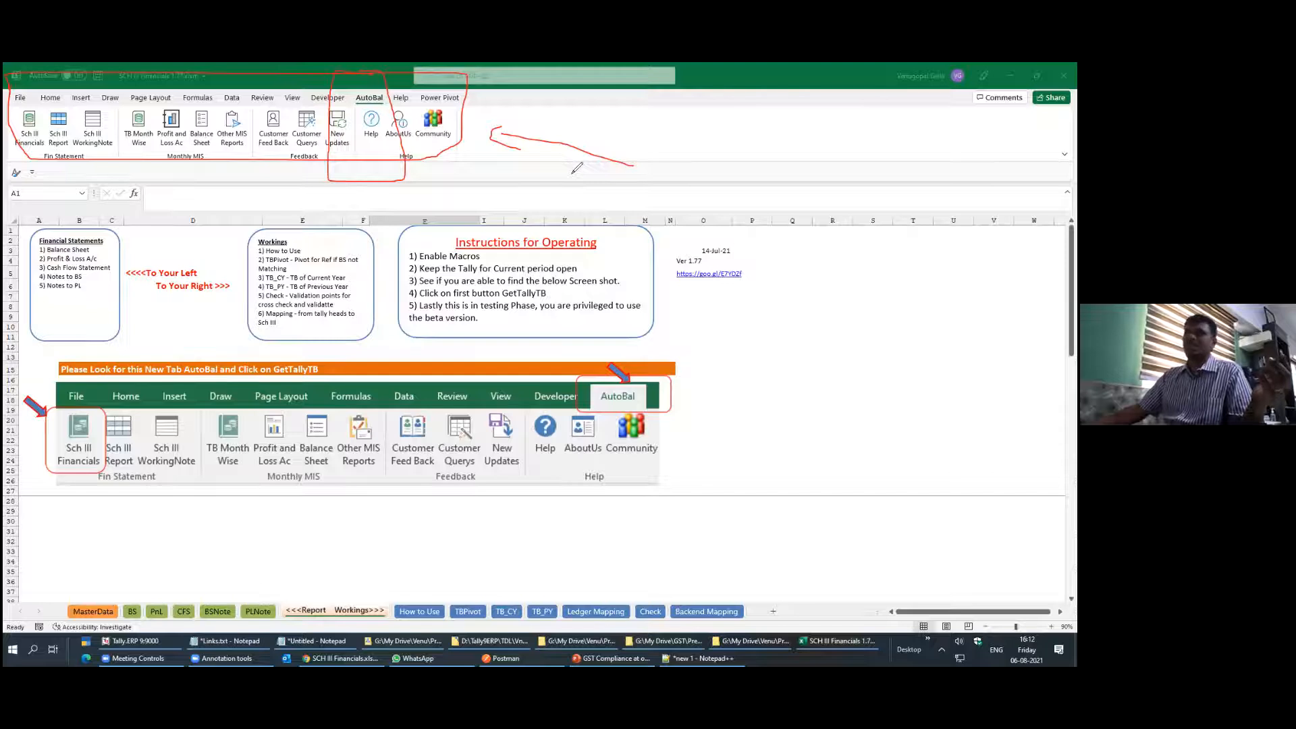
pyautogui.moveTo(51, 204)
pyautogui.mouseDown()
pyautogui.moveTo(32, 139)
pyautogui.moveTo(36, 156)
pyautogui.mouseUp()
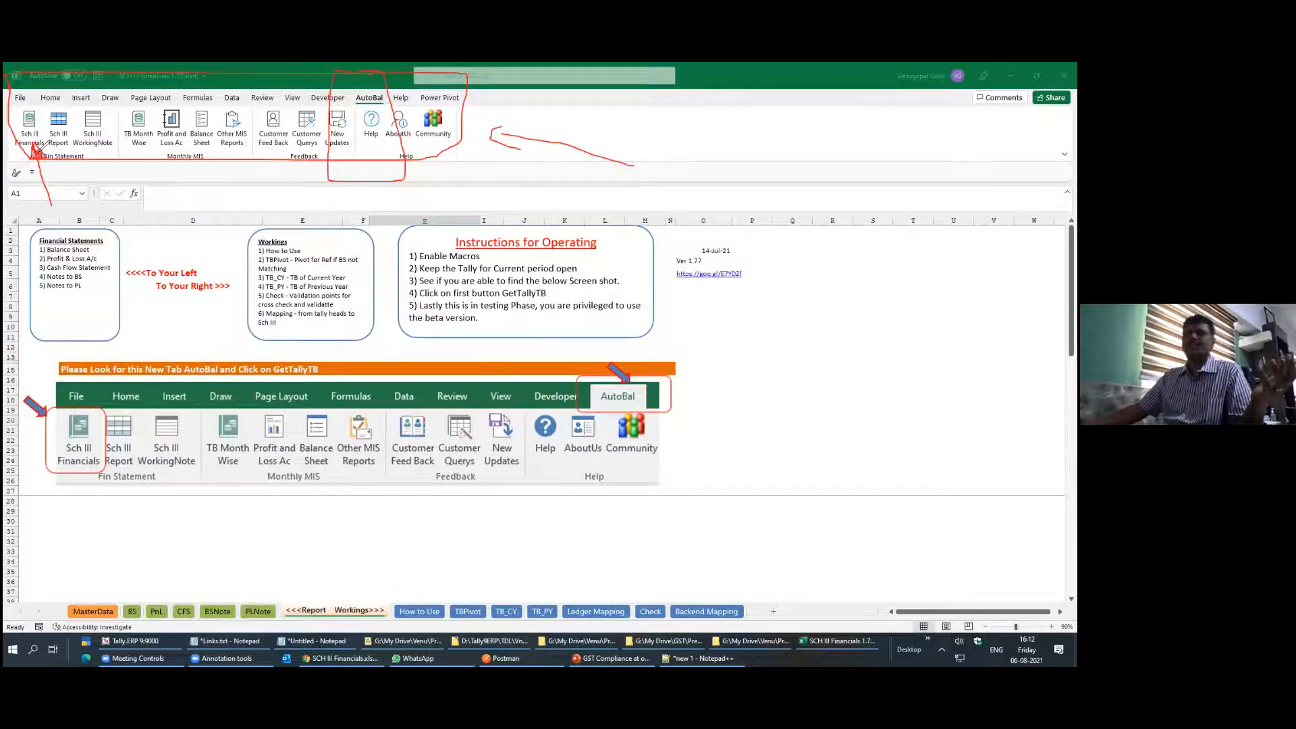
pyautogui.click(388, 212)
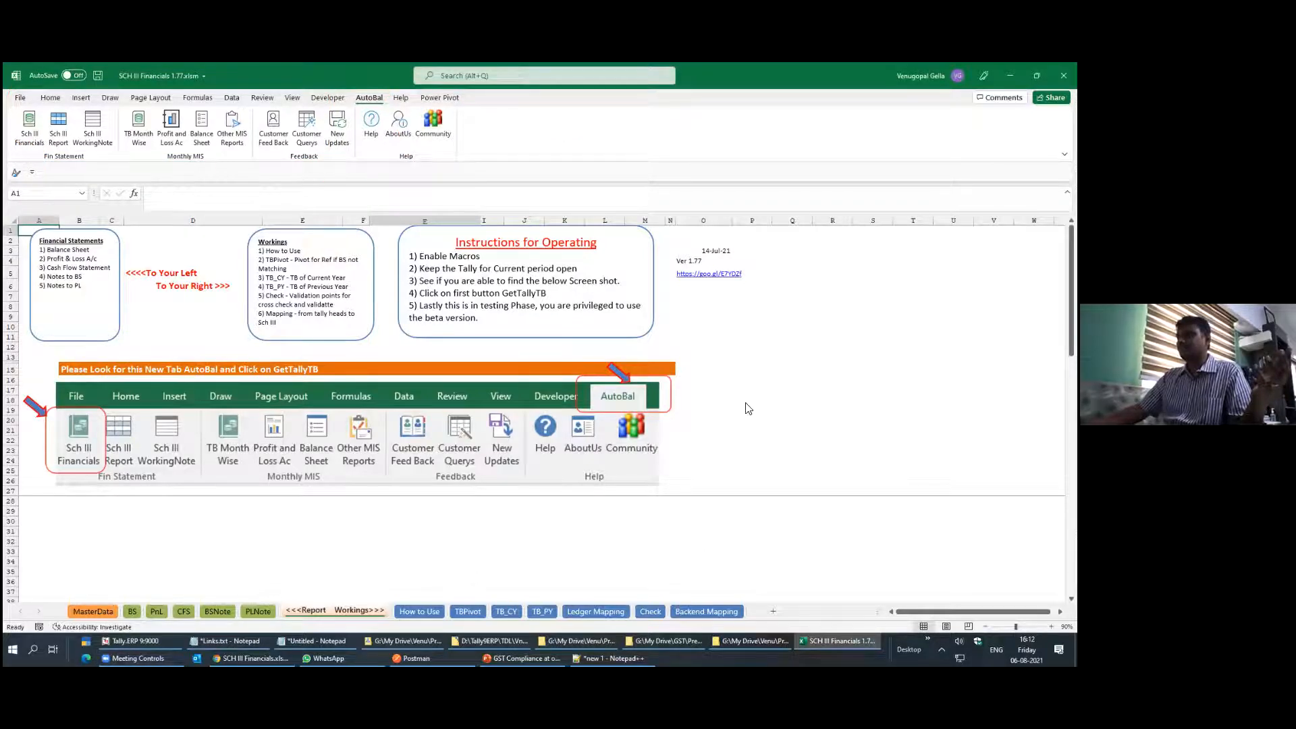
# On the TB_CY sheet, delete all current-year ledger rows from Computers downward, keeping only the Cash row
pyautogui.click(509, 617)
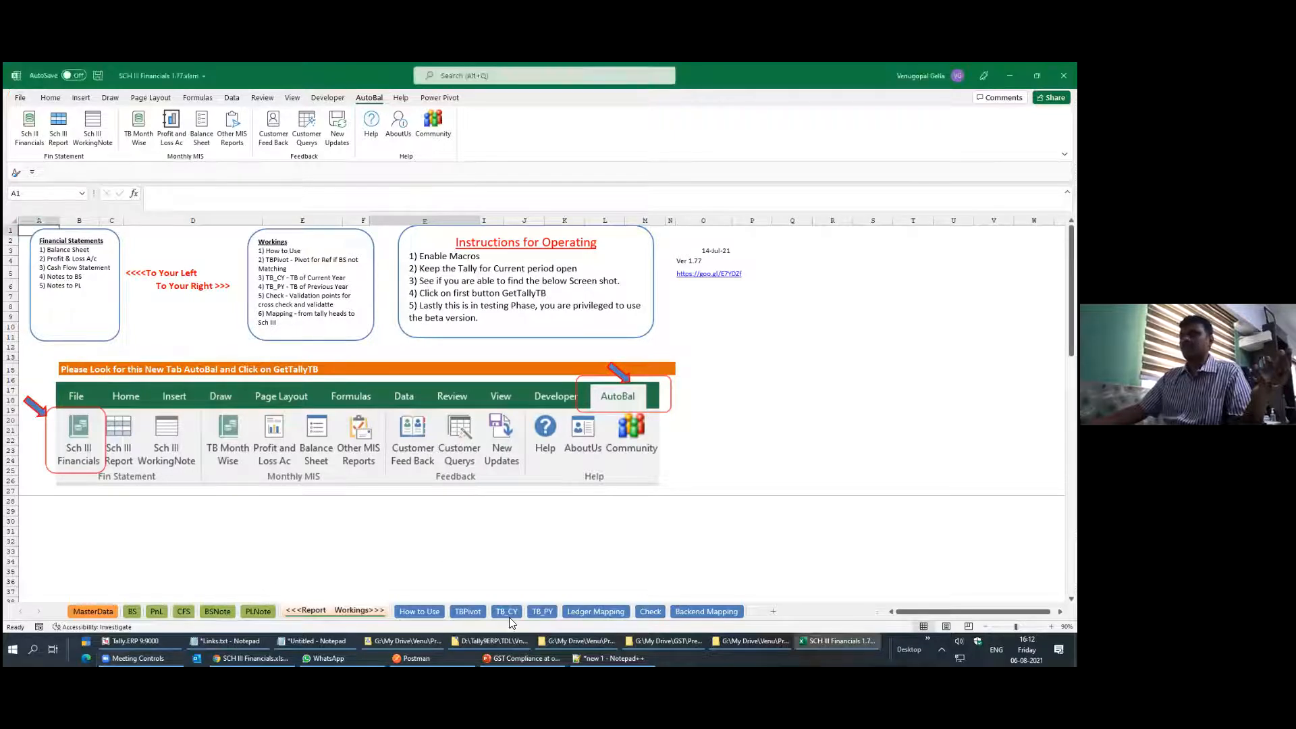
pyautogui.click(507, 613)
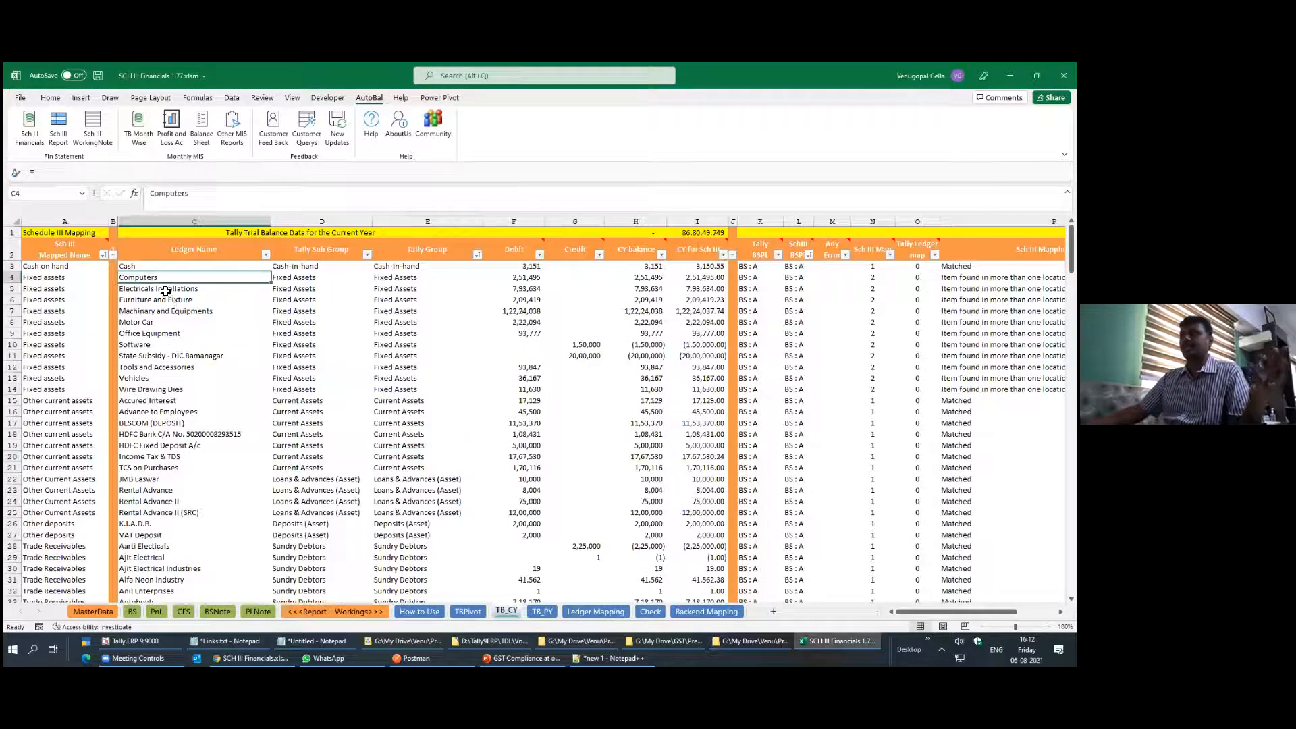
pyautogui.hotkey('ctrl', 'shift', 'Down')
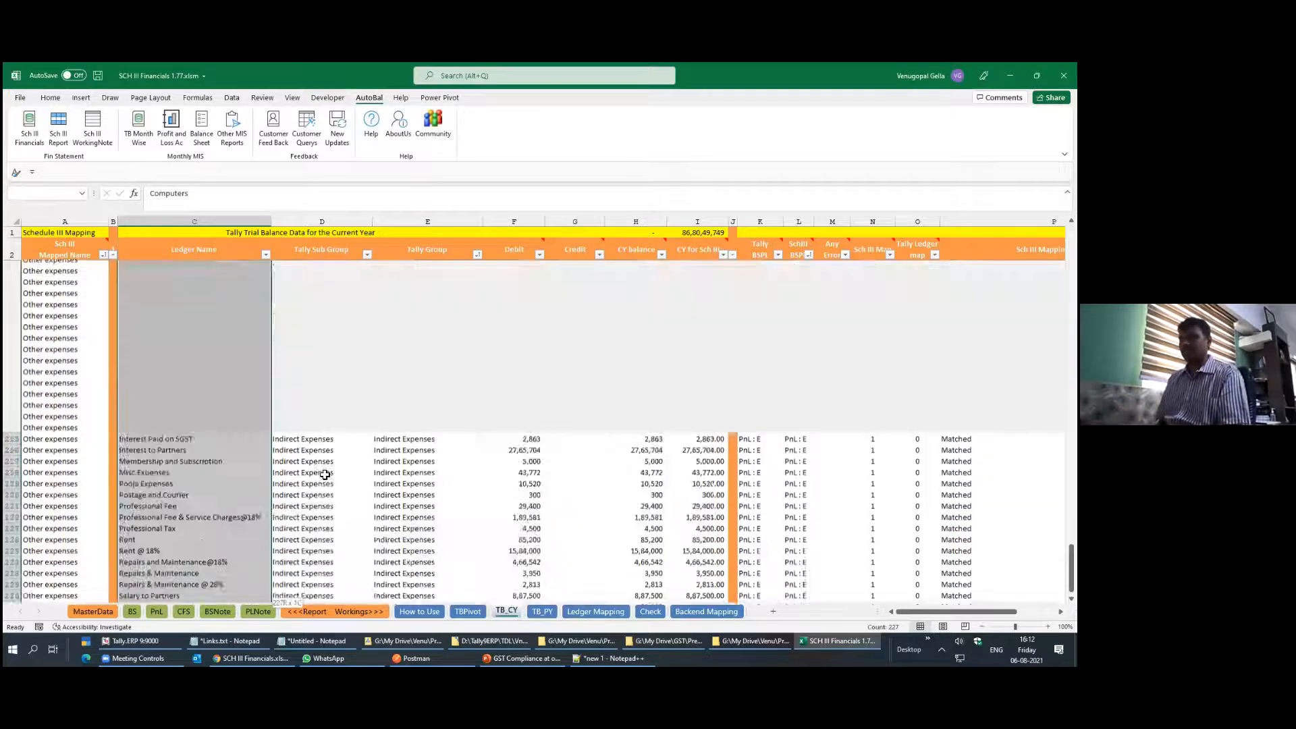
pyautogui.hotkey('ctrl', '-')
pyautogui.press('Return')
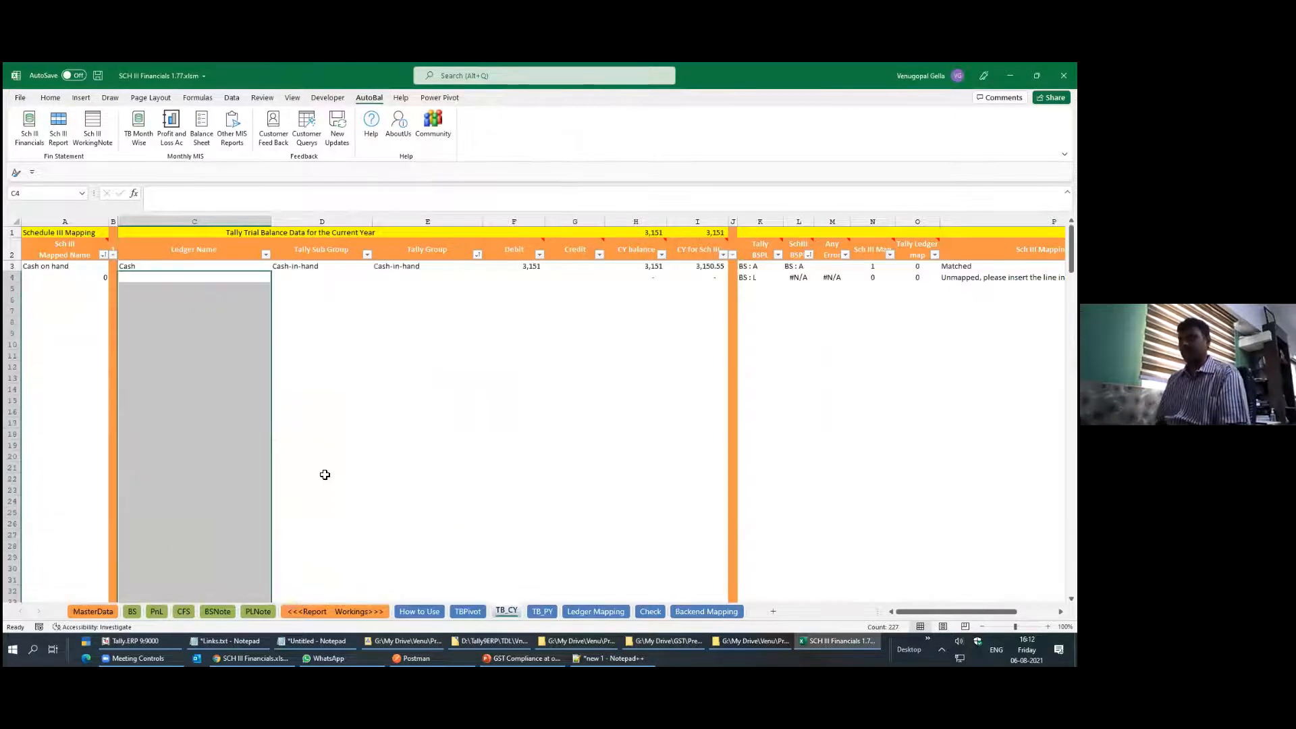
# On the TB_PY sheet, delete all previous-year ledger rows from "50% Excise Duty on CG - CREDIT TO BE TAKEN" downward
pyautogui.hotkey('ctrl', 'pagedown')
pyautogui.hotkey('ctrl', 'Up')
pyautogui.press('Down')
pyautogui.press('Down')
pyautogui.press('Down')
pyautogui.press('Down')
pyautogui.hotkey('ctrl', 'shift', 'Down')
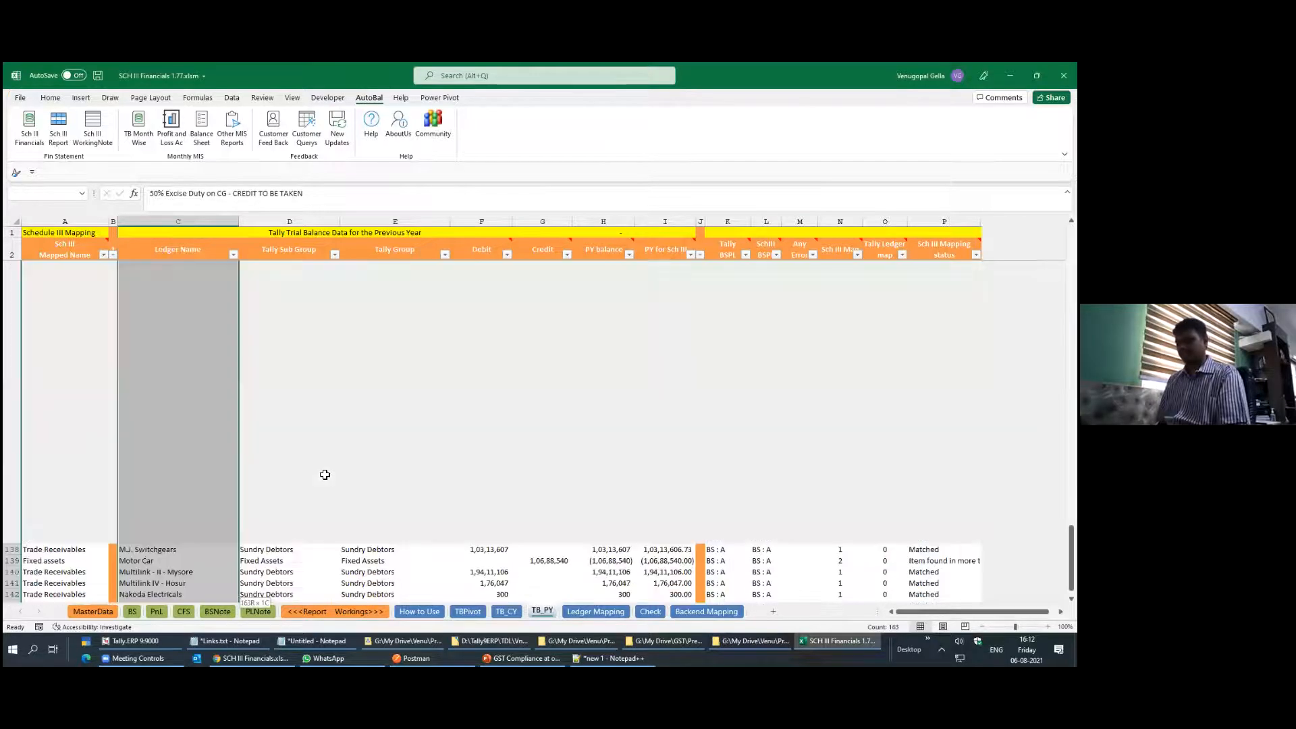
# Return to the TB_CY sheet and save the SCH III Financials 1.77.xlsm workbook
pyautogui.hotkey('ctrl', 'pageup')
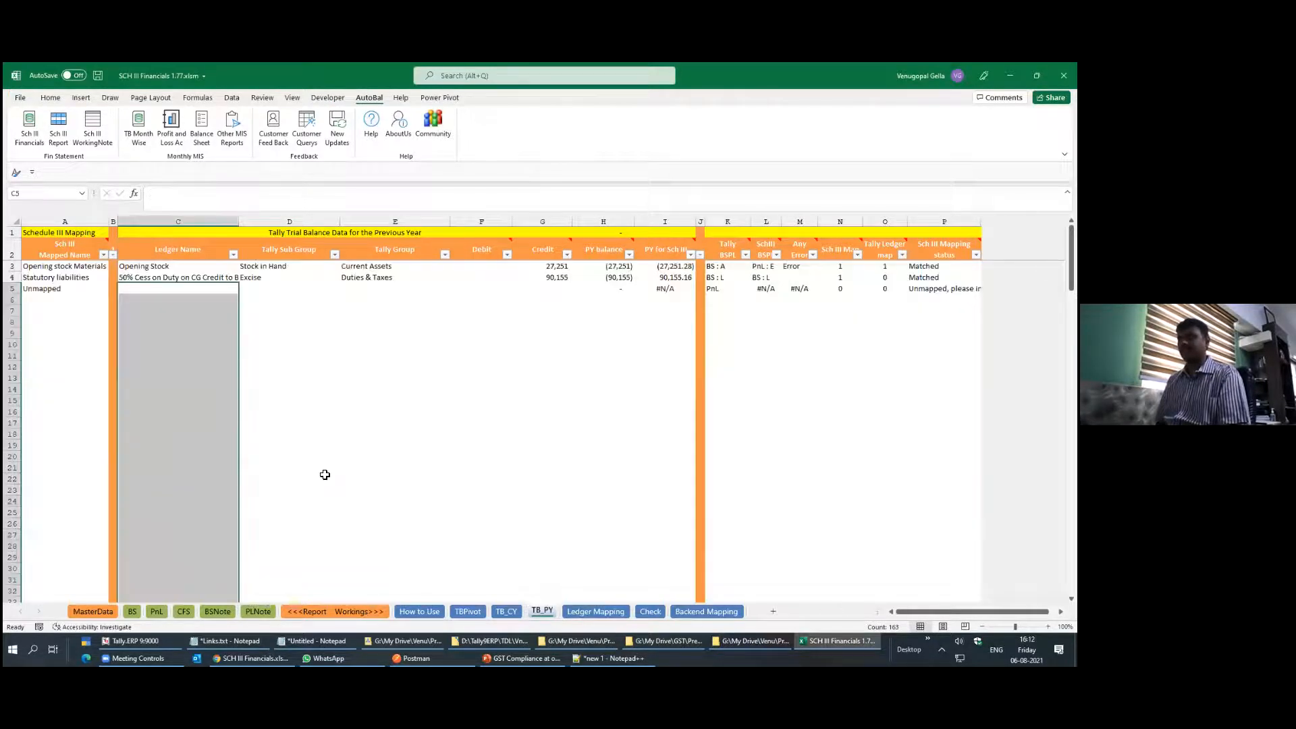
pyautogui.hotkey('ctrl', 's')
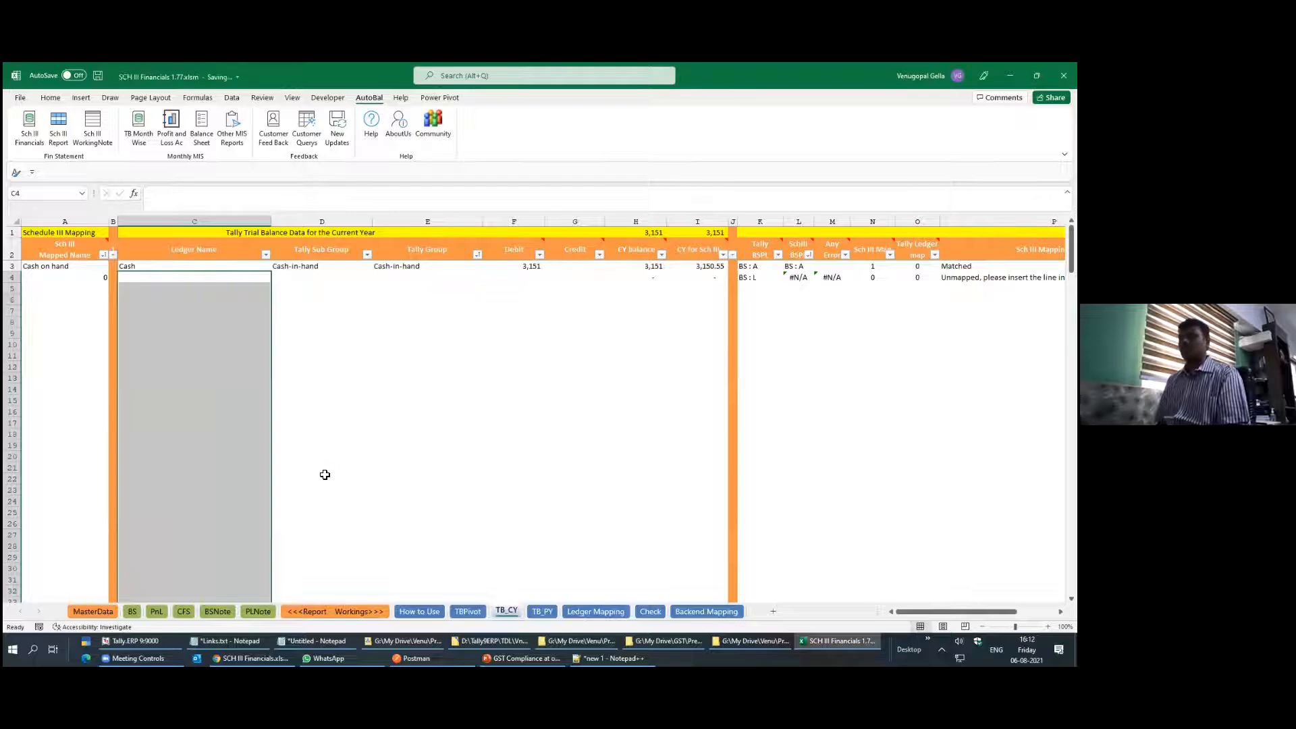
pyautogui.press('Up')
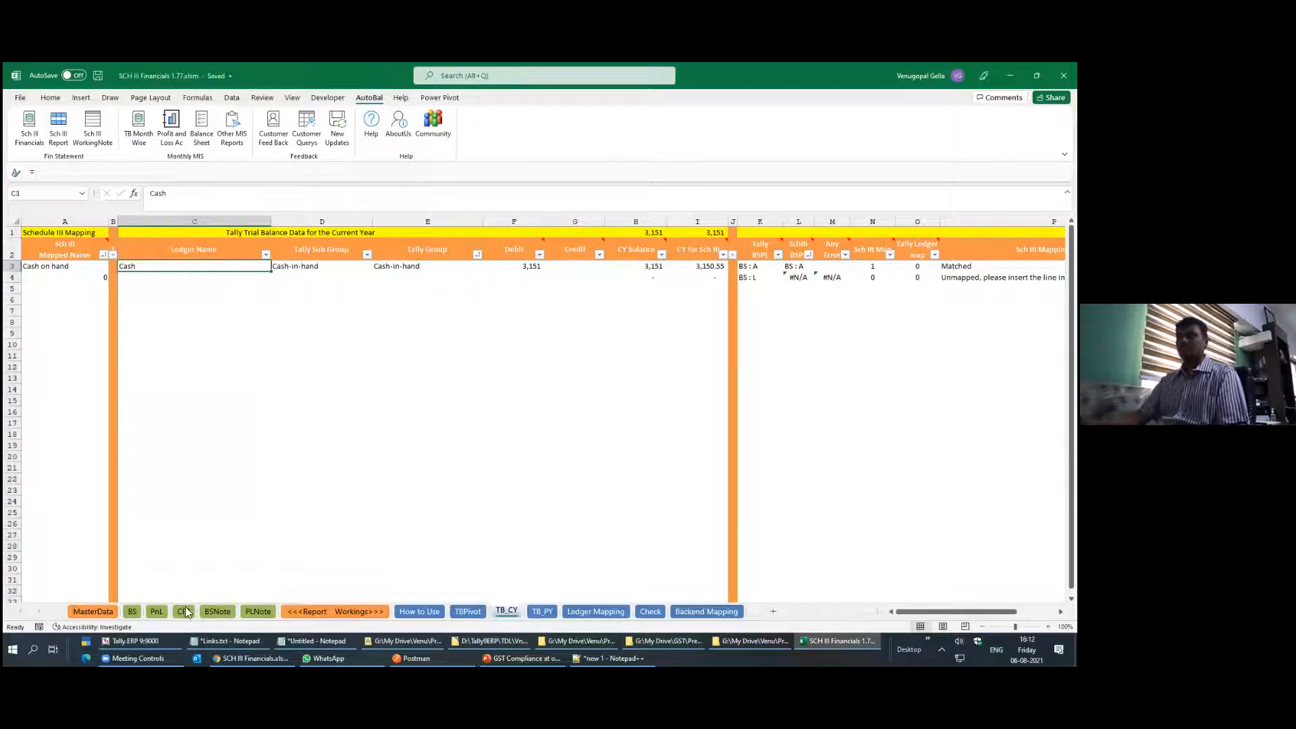
# Examine the 31st March 2021 column on the PnL sheet and the auditee's basic details on the MasterData sheet
pyautogui.click(154, 612)
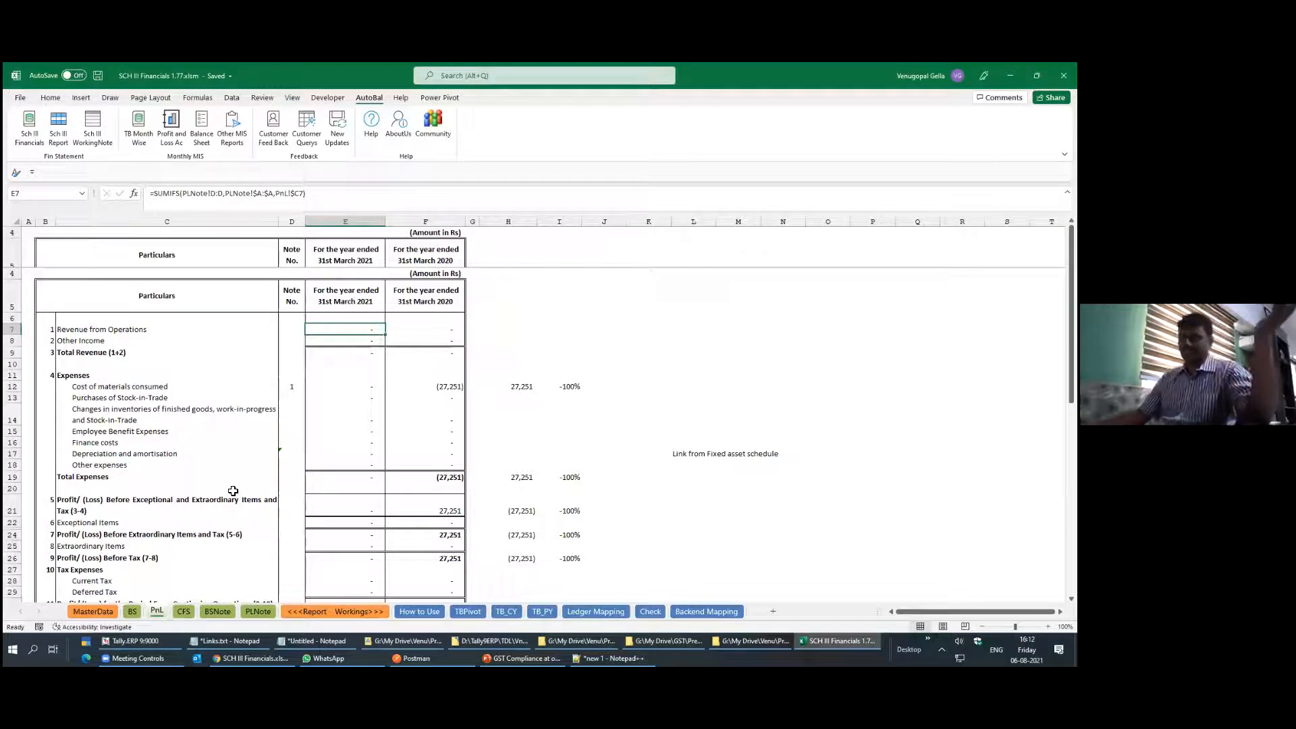
pyautogui.click(355, 219)
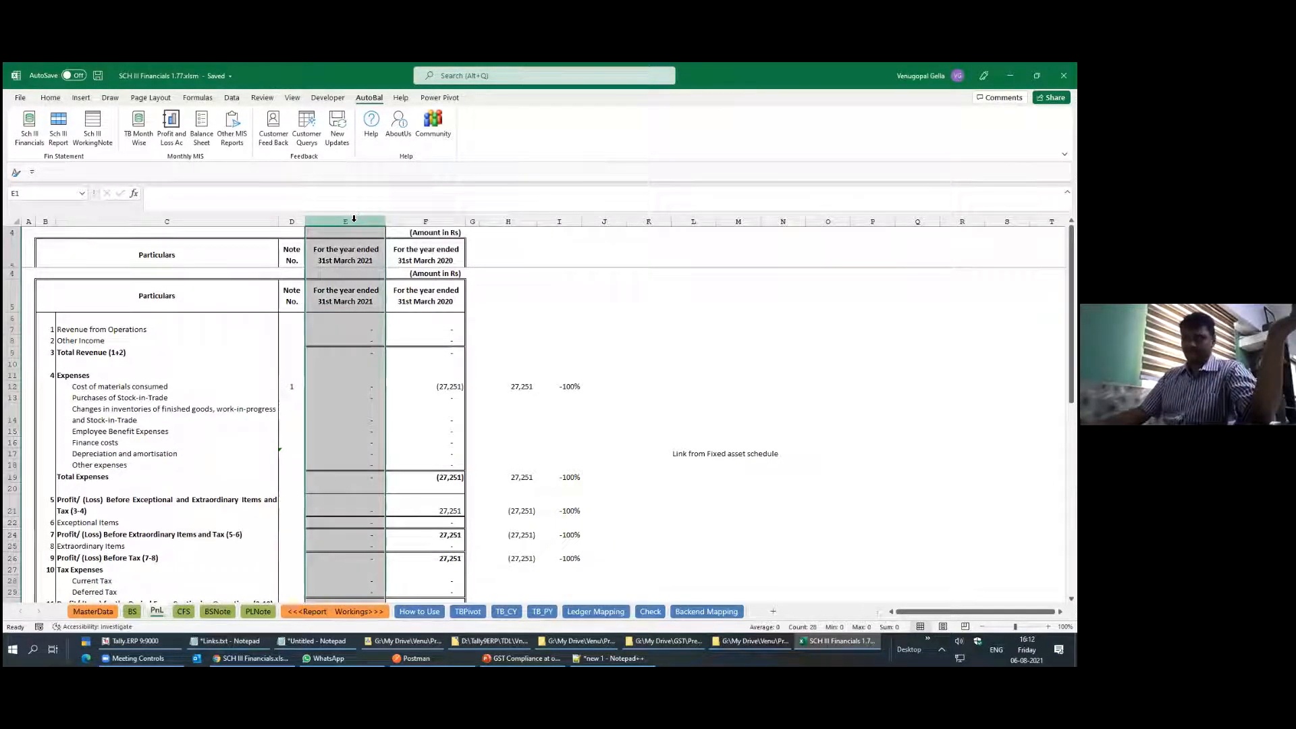
pyautogui.click(83, 616)
pyautogui.moveTo(273, 241); pyautogui.dragTo(268, 289)
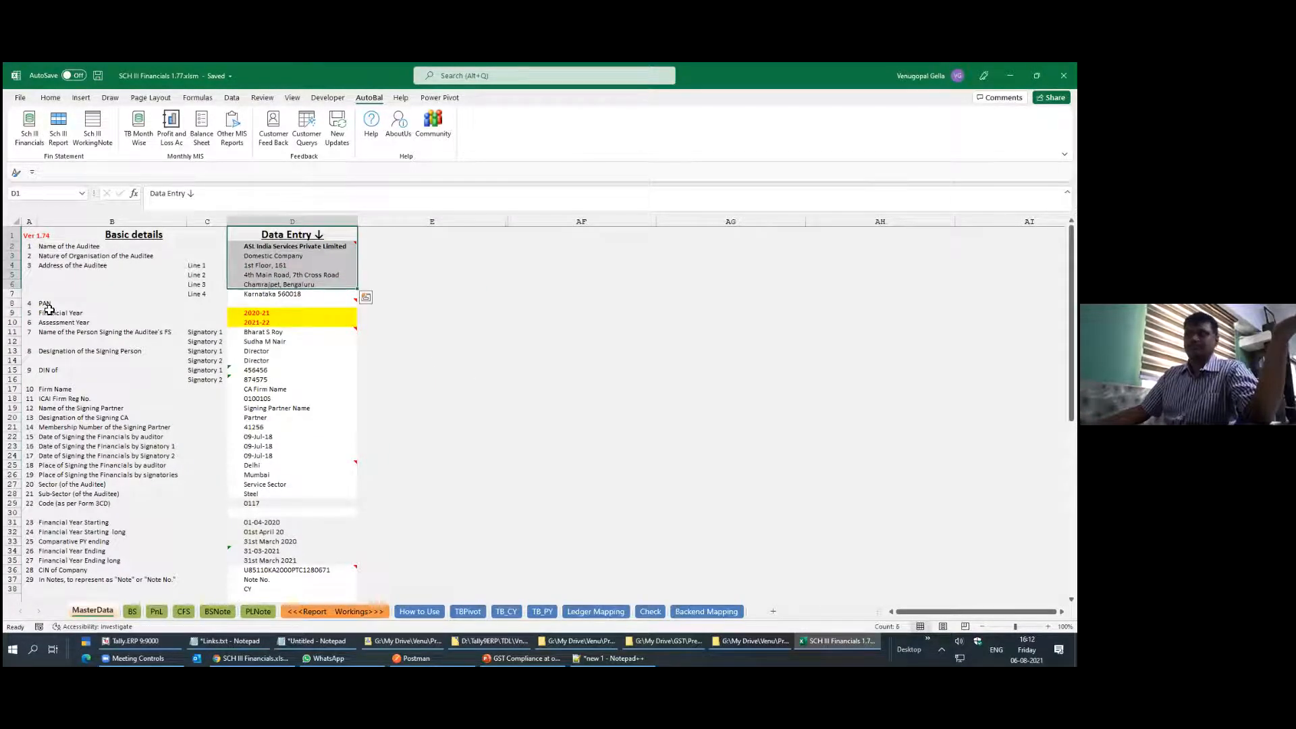
# Examine the financial year, signatory, audit firm, signing date and place entries among the MasterData sheet's basic details
pyautogui.click(68, 294)
pyautogui.click(287, 322)
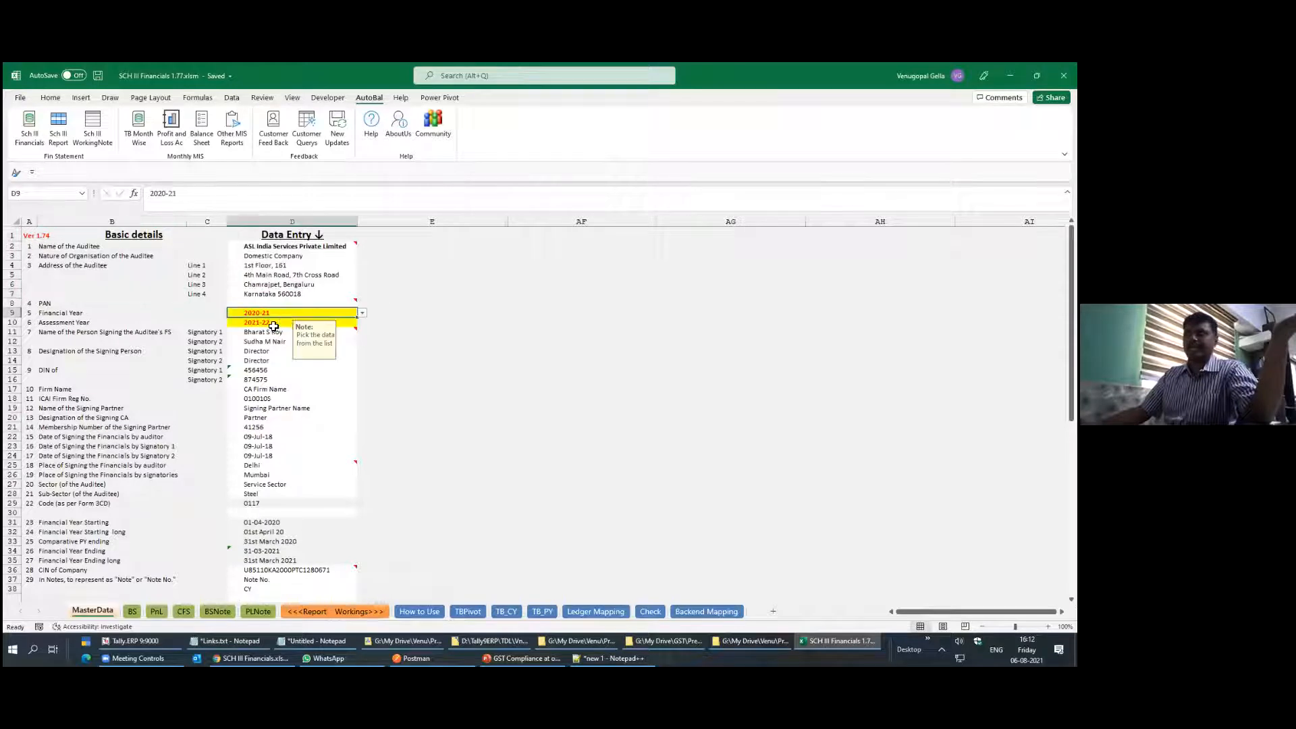
pyautogui.moveTo(256, 332); pyautogui.dragTo(255, 360)
pyautogui.scroll(5, 336, 520)
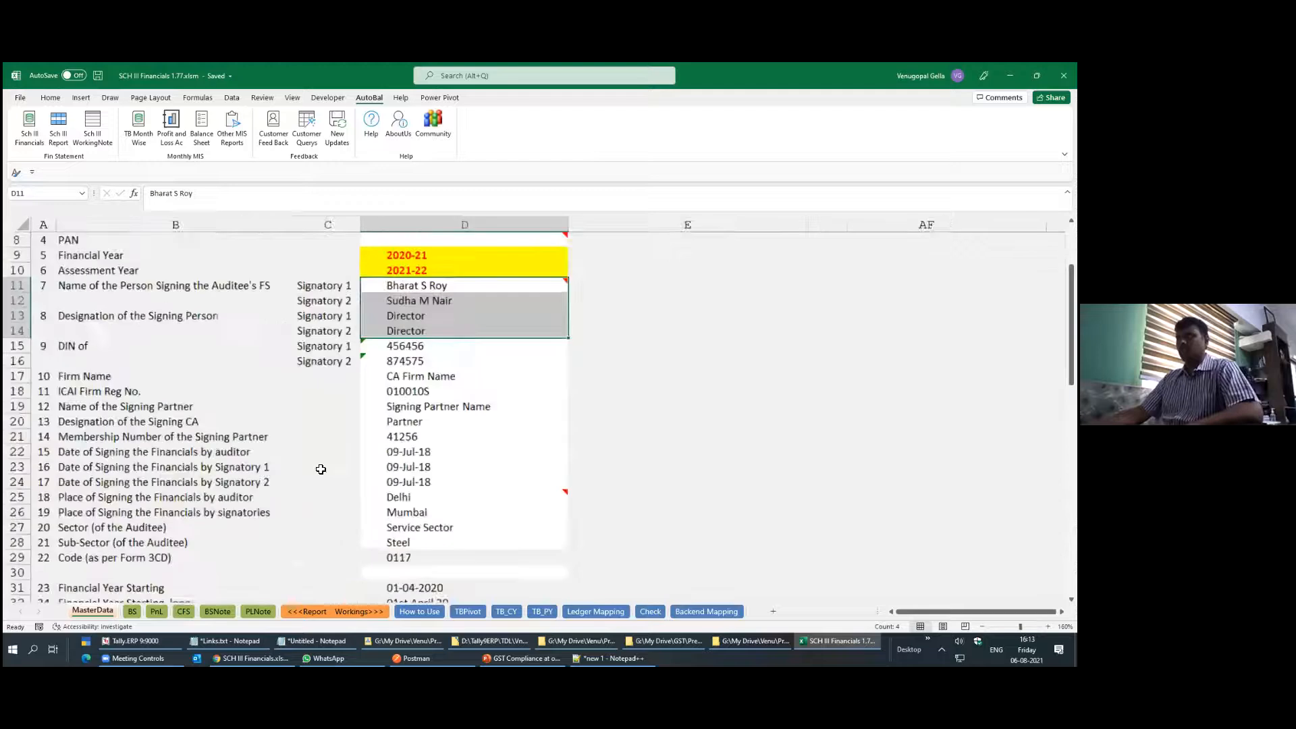
pyautogui.scroll(1, 313, 415)
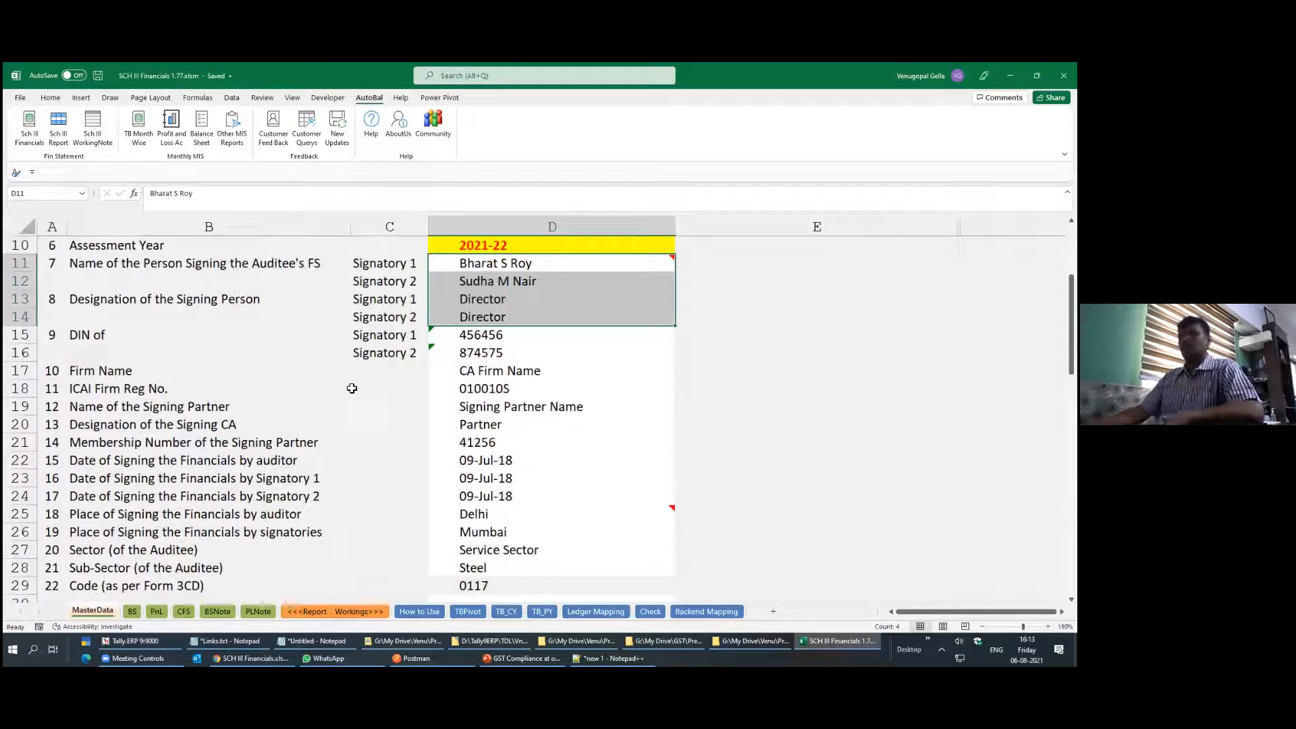
pyautogui.click(502, 299)
pyautogui.scroll(-9, 500, 300)
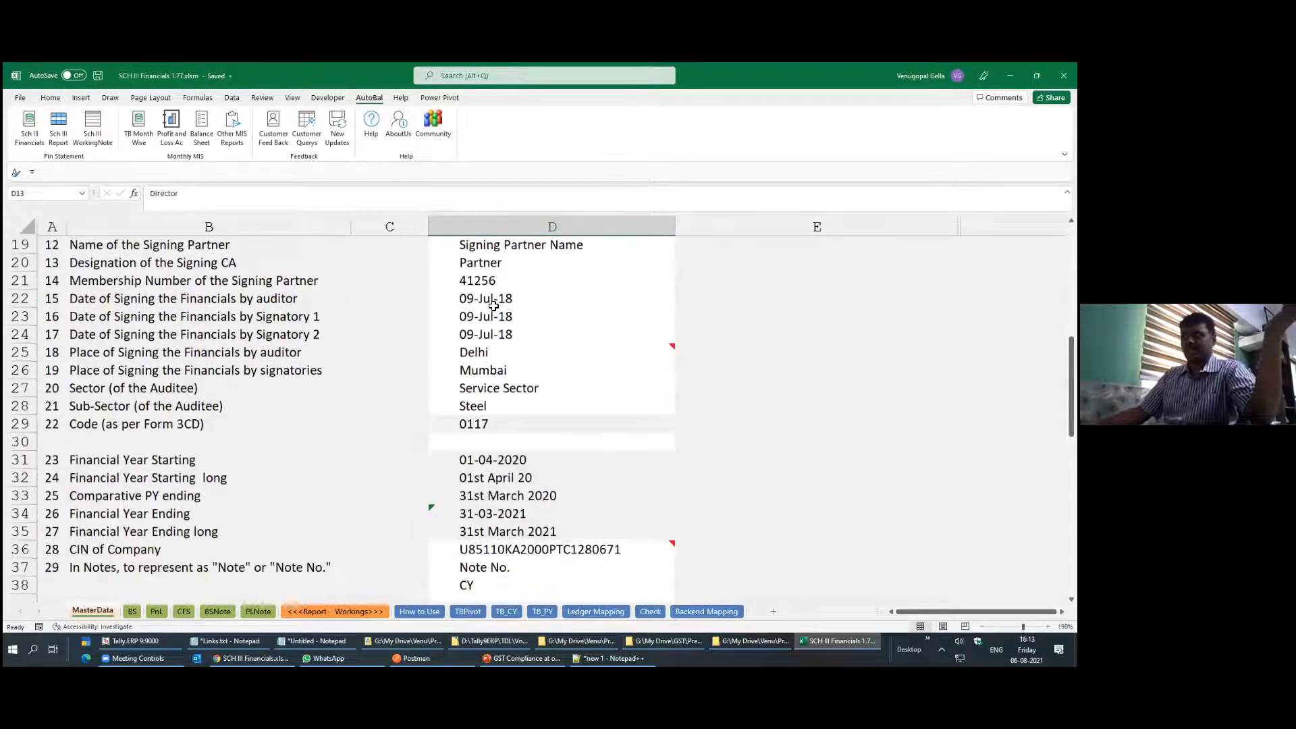
pyautogui.scroll(-1, 493, 306)
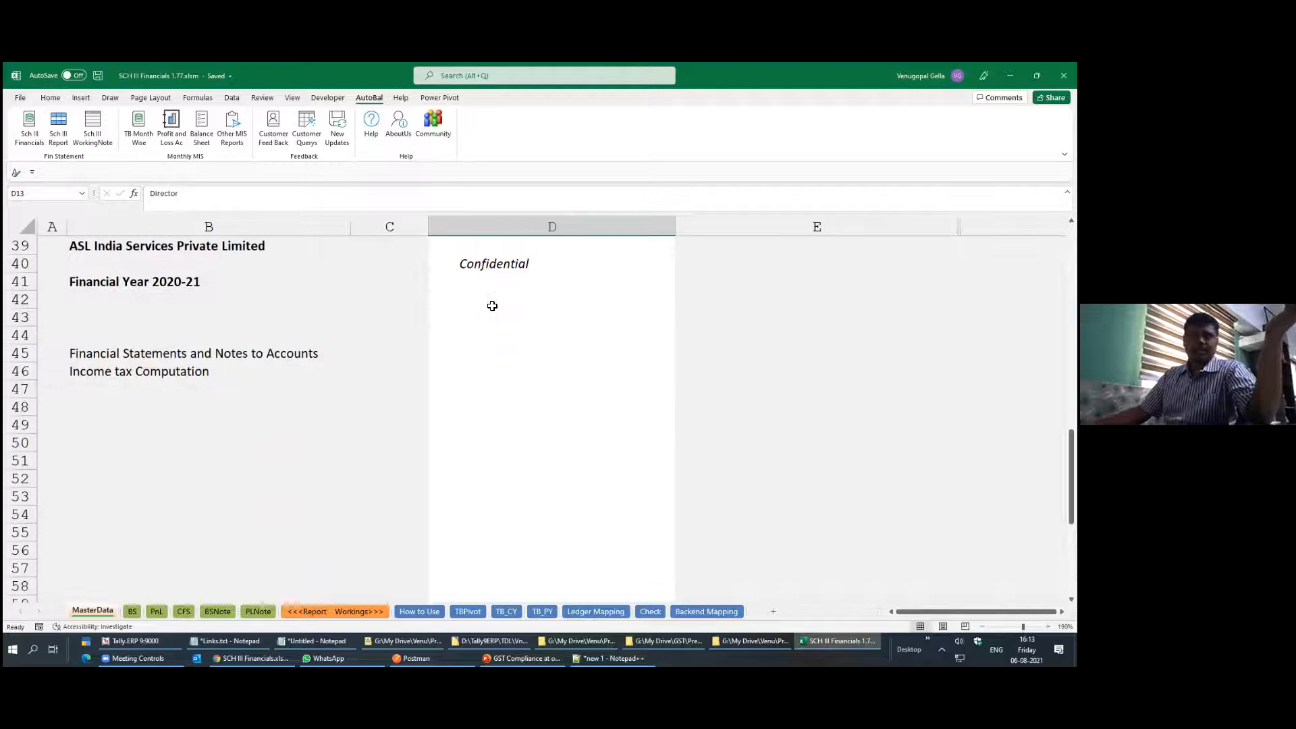
pyautogui.scroll(13, 492, 306)
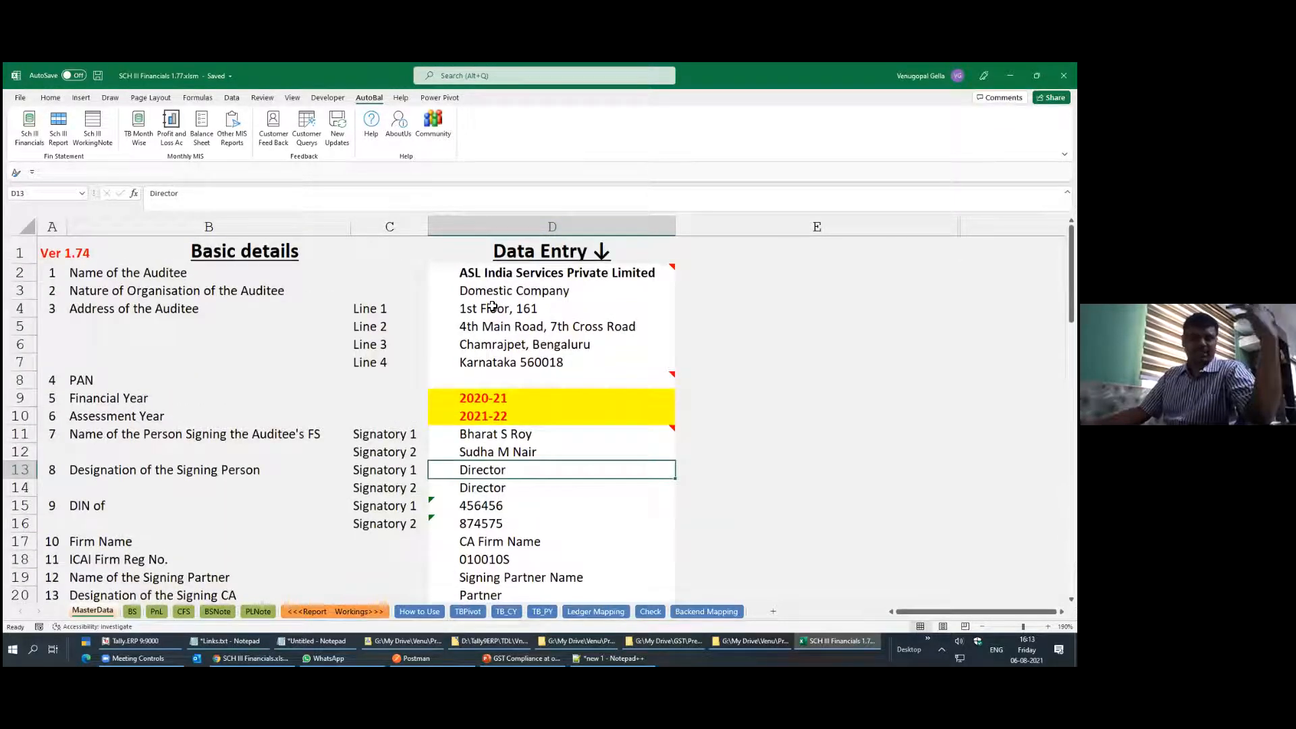
# Check the TB_CY sheet and MasterData financial year, then compare that year with the Profit & Loss A/c period in Tally.ERP 9
pyautogui.click(501, 612)
pyautogui.click(255, 349)
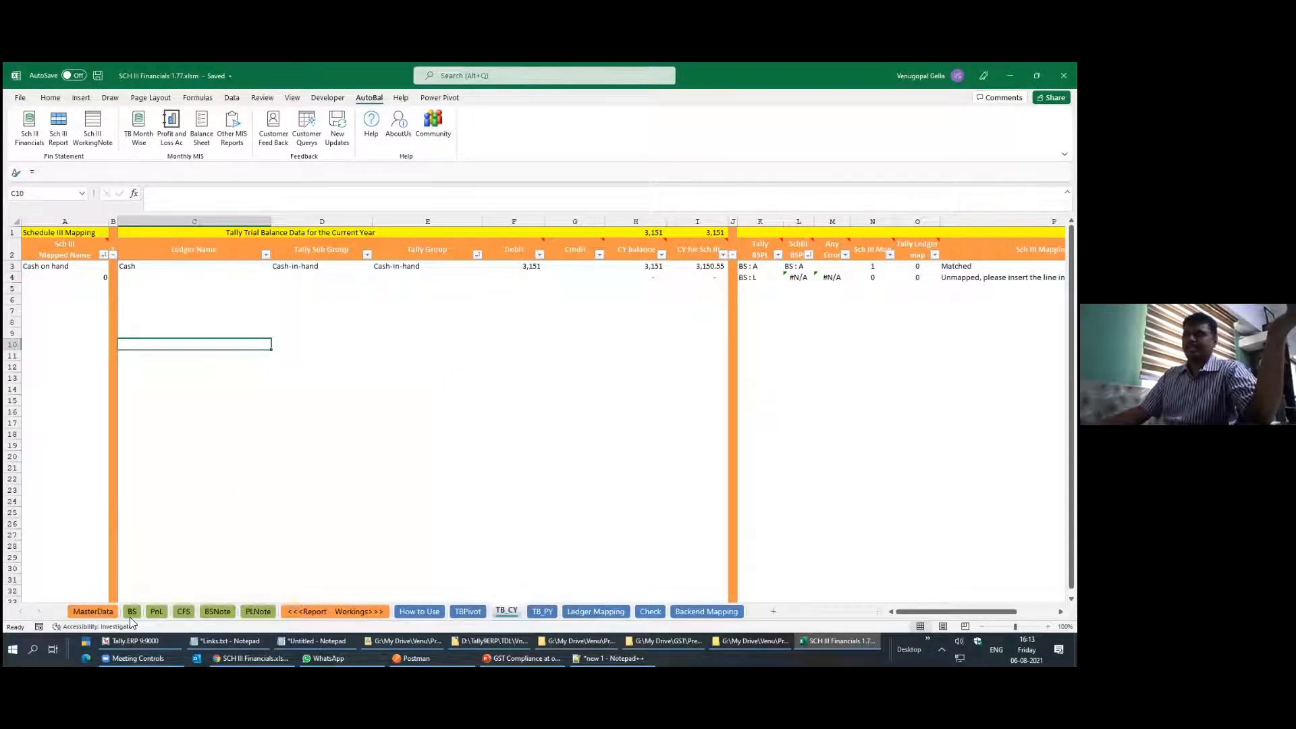
pyautogui.click(92, 612)
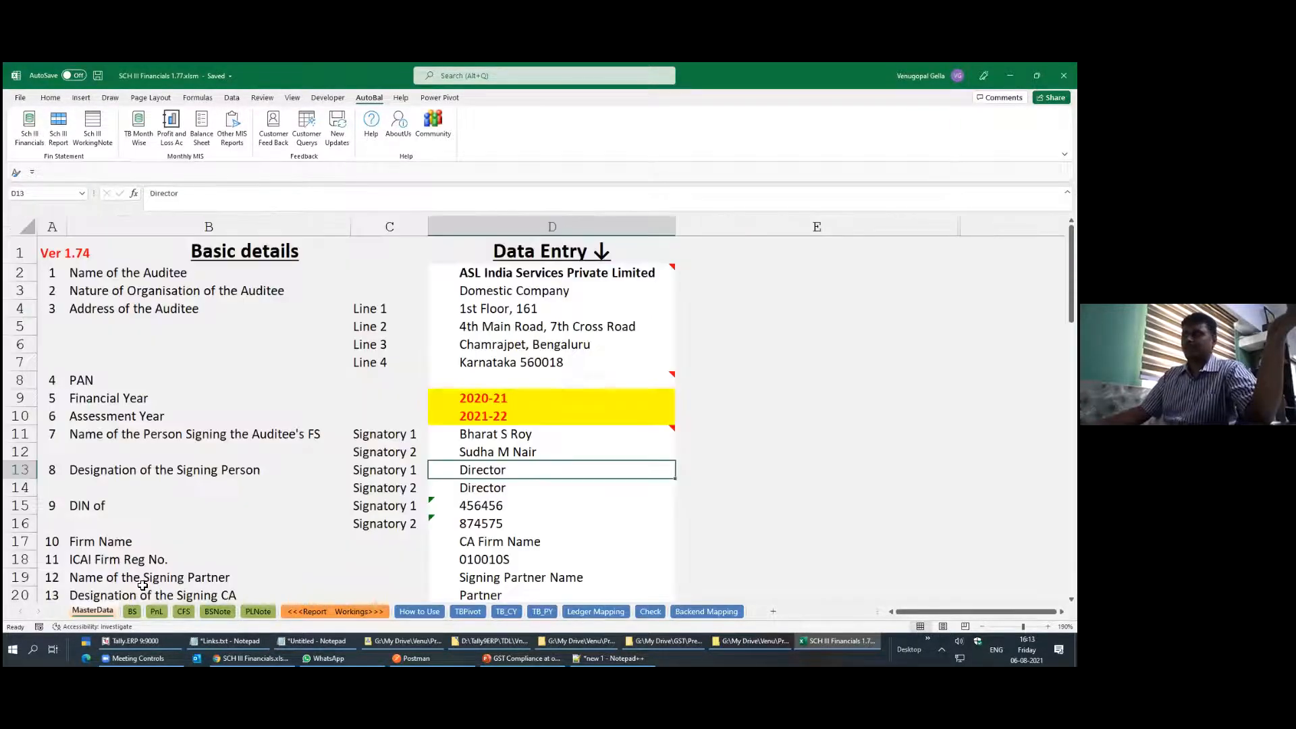
pyautogui.click(21, 399)
pyautogui.click(128, 641)
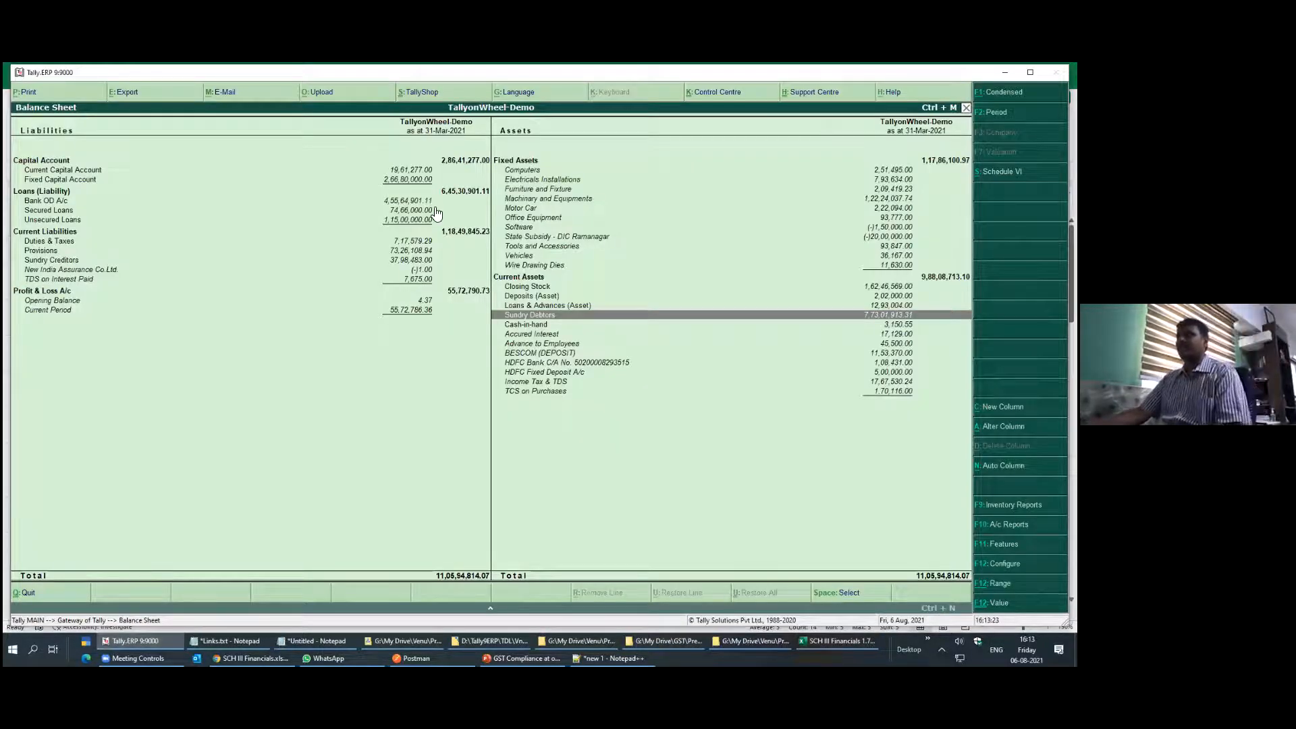
pyautogui.press('Left')
pyautogui.press('Down')
pyautogui.press('Return')
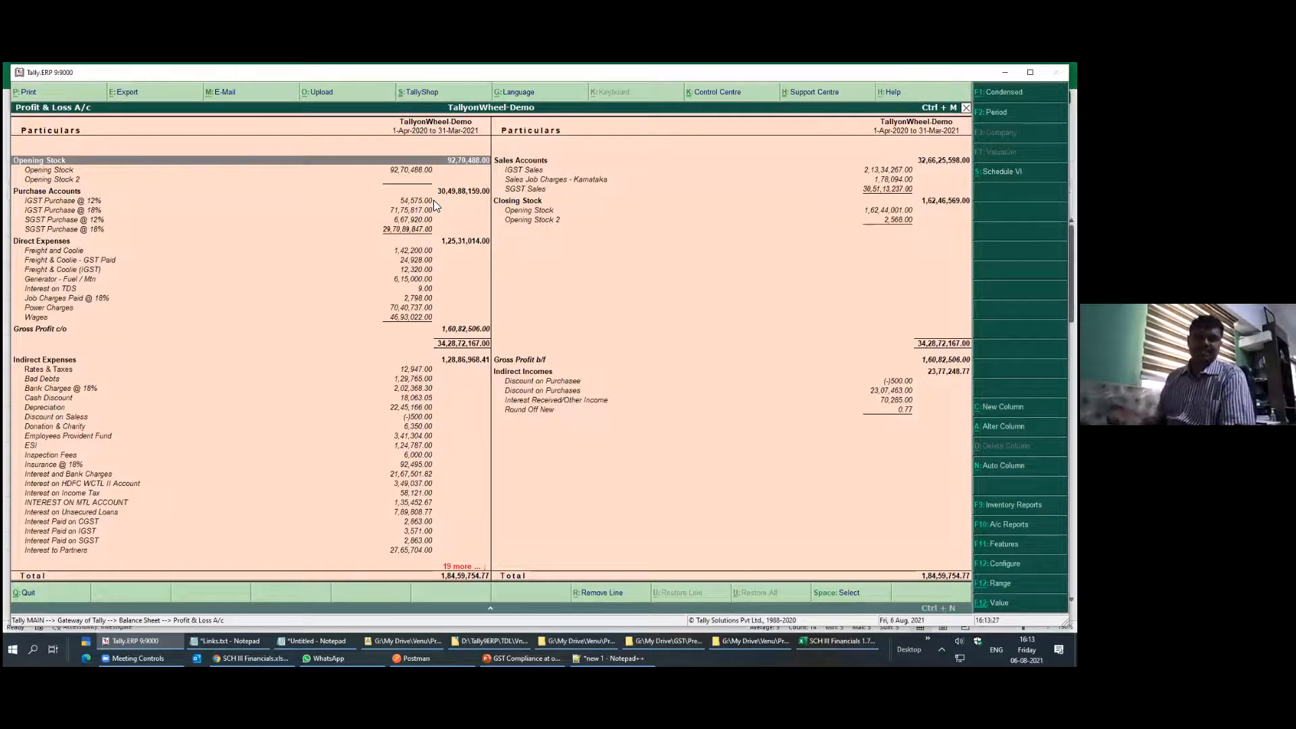
pyautogui.hotkey('alt', 'Tab')
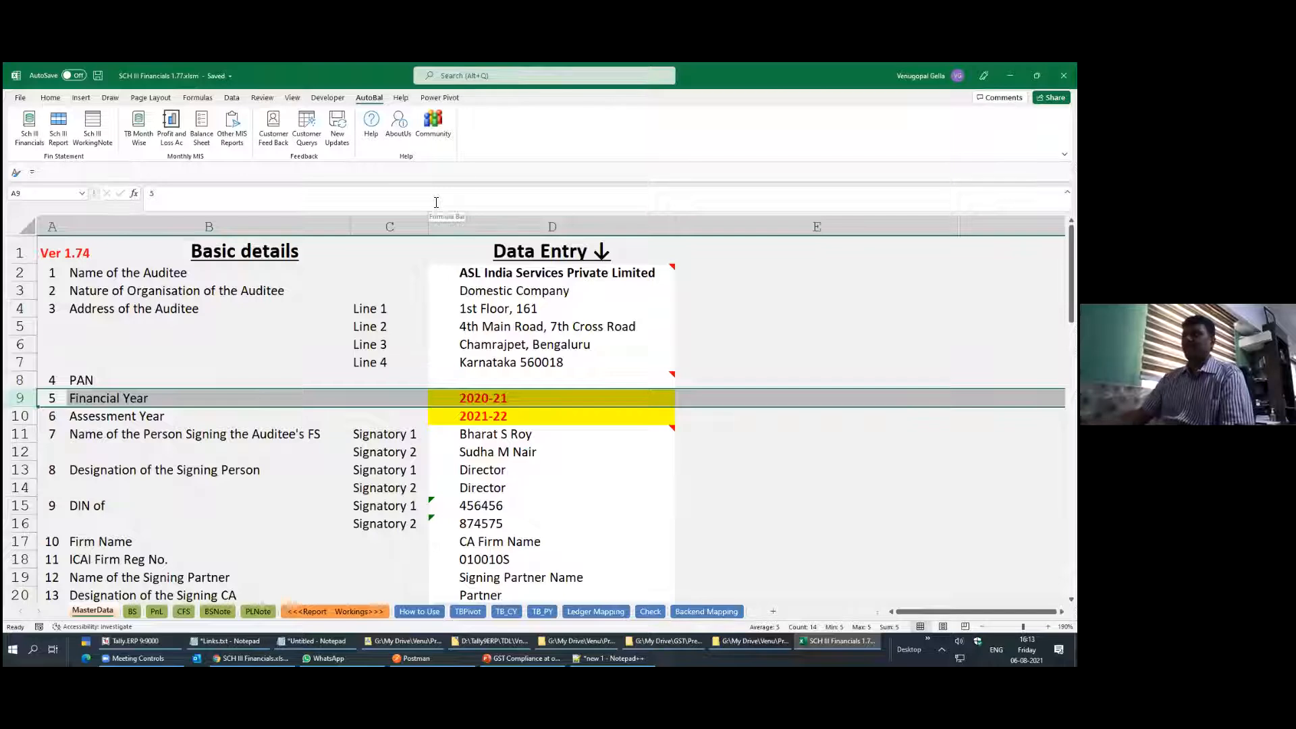
# Import the current-year trial balance from Tally into the TB_CY sheet using AutoBal's Sch III Financials command
pyautogui.click(505, 612)
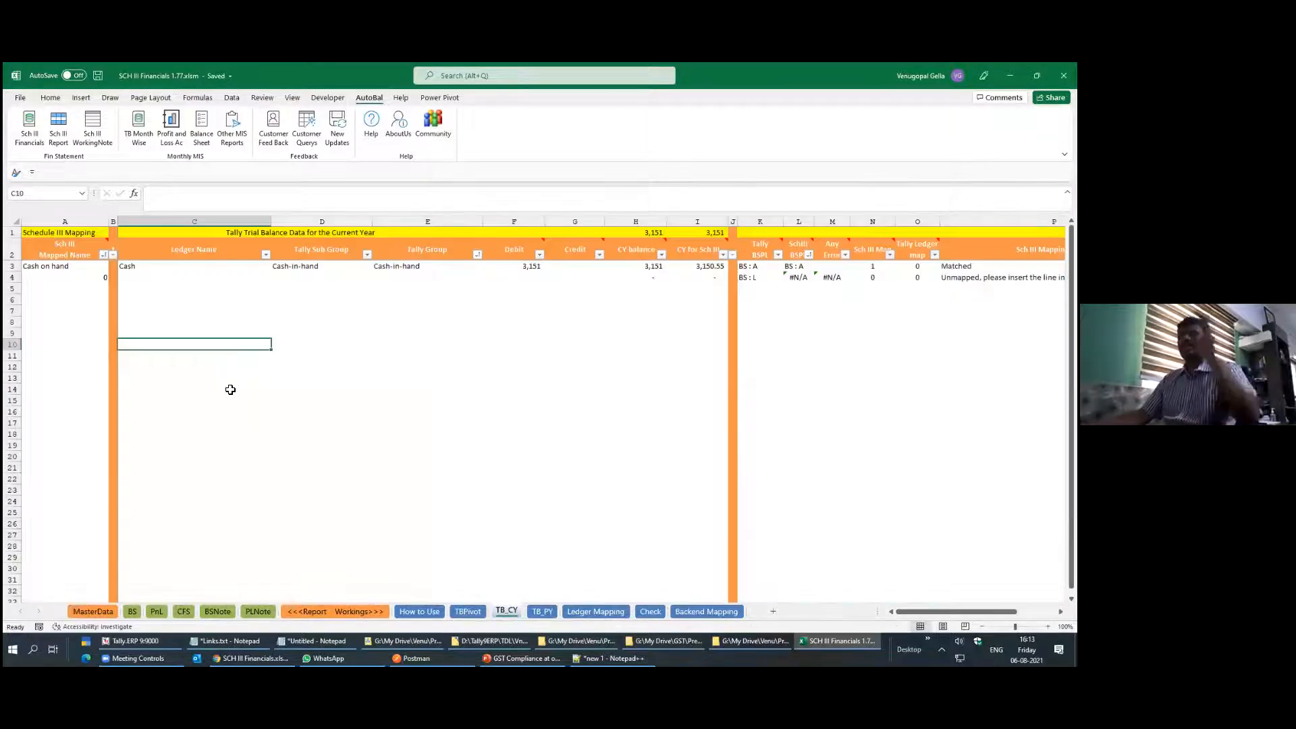
pyautogui.click(29, 127)
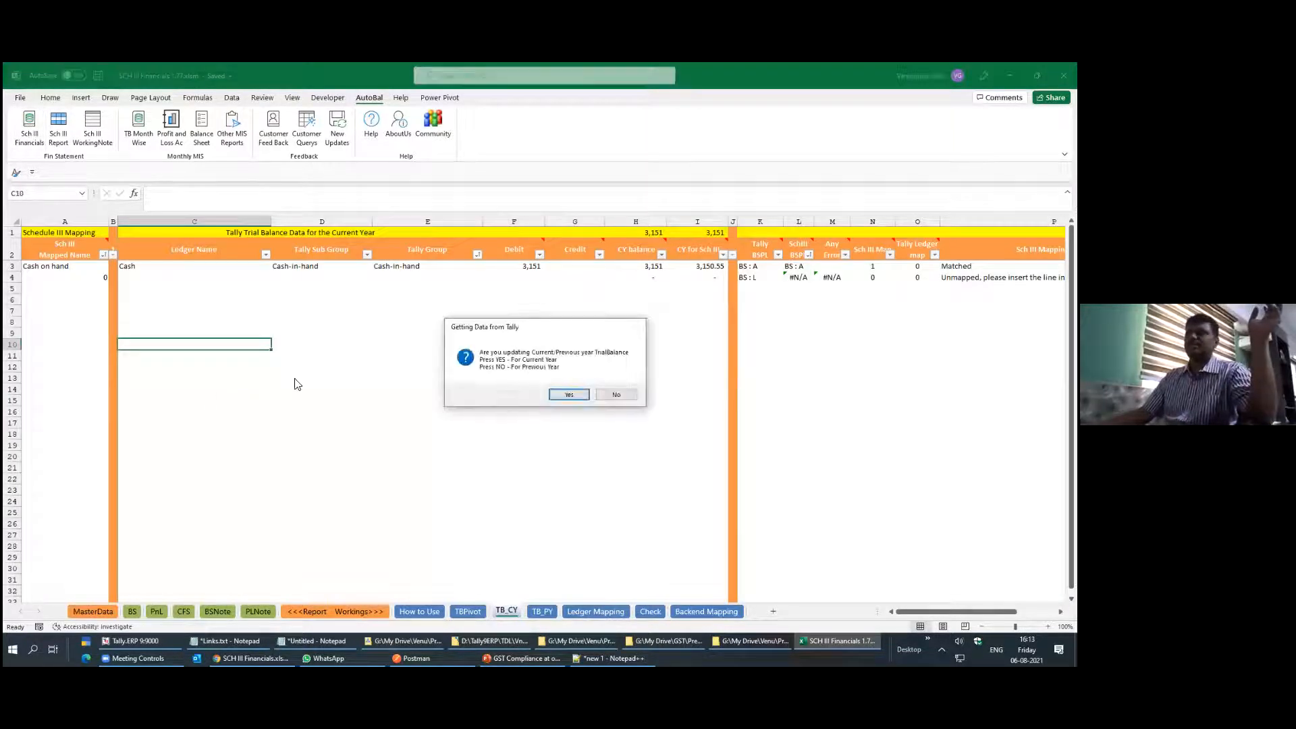
pyautogui.moveTo(524, 330); pyautogui.dragTo(273, 306)
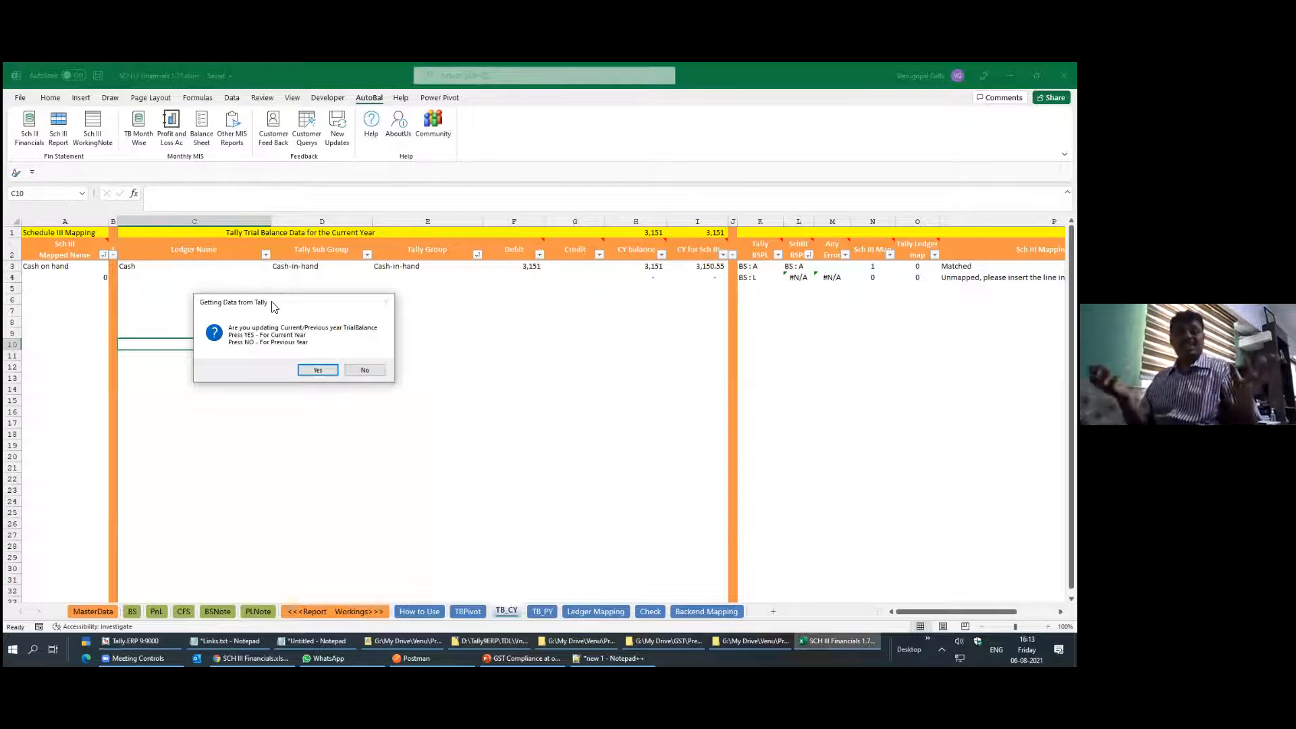
pyautogui.click(306, 372)
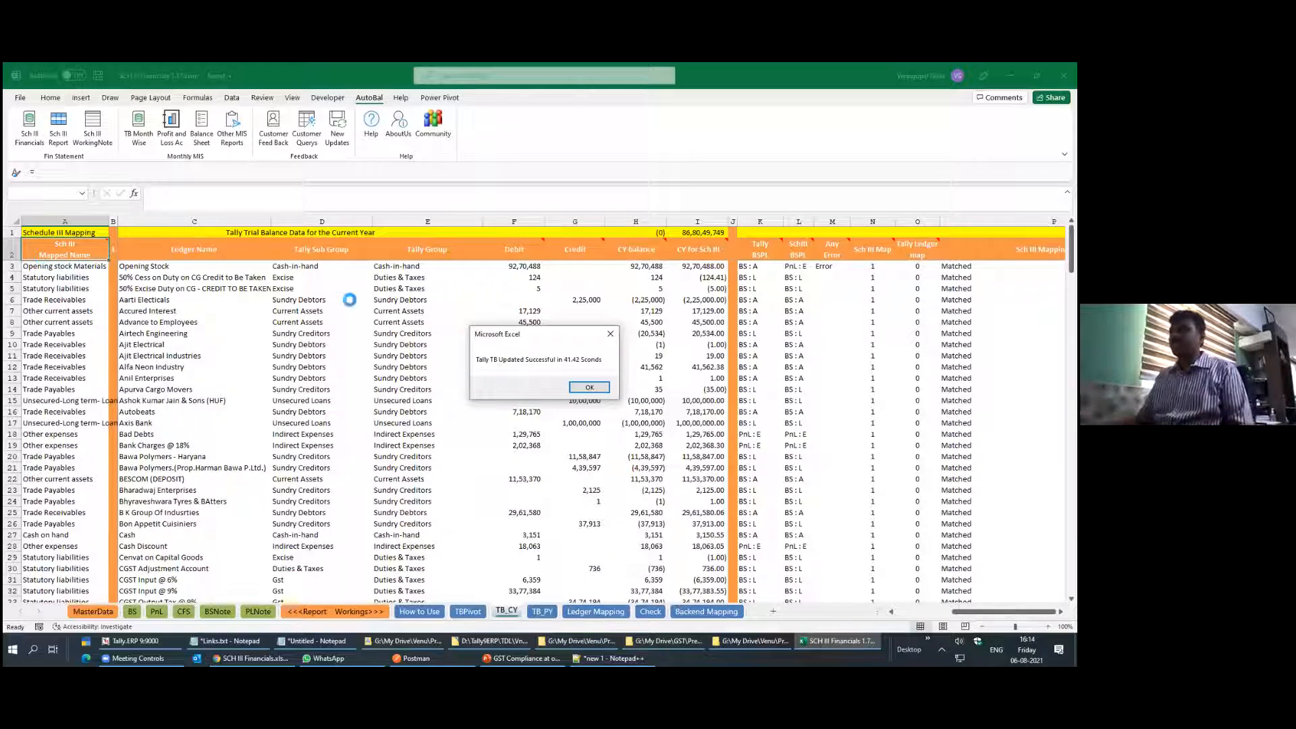
pyautogui.click(586, 388)
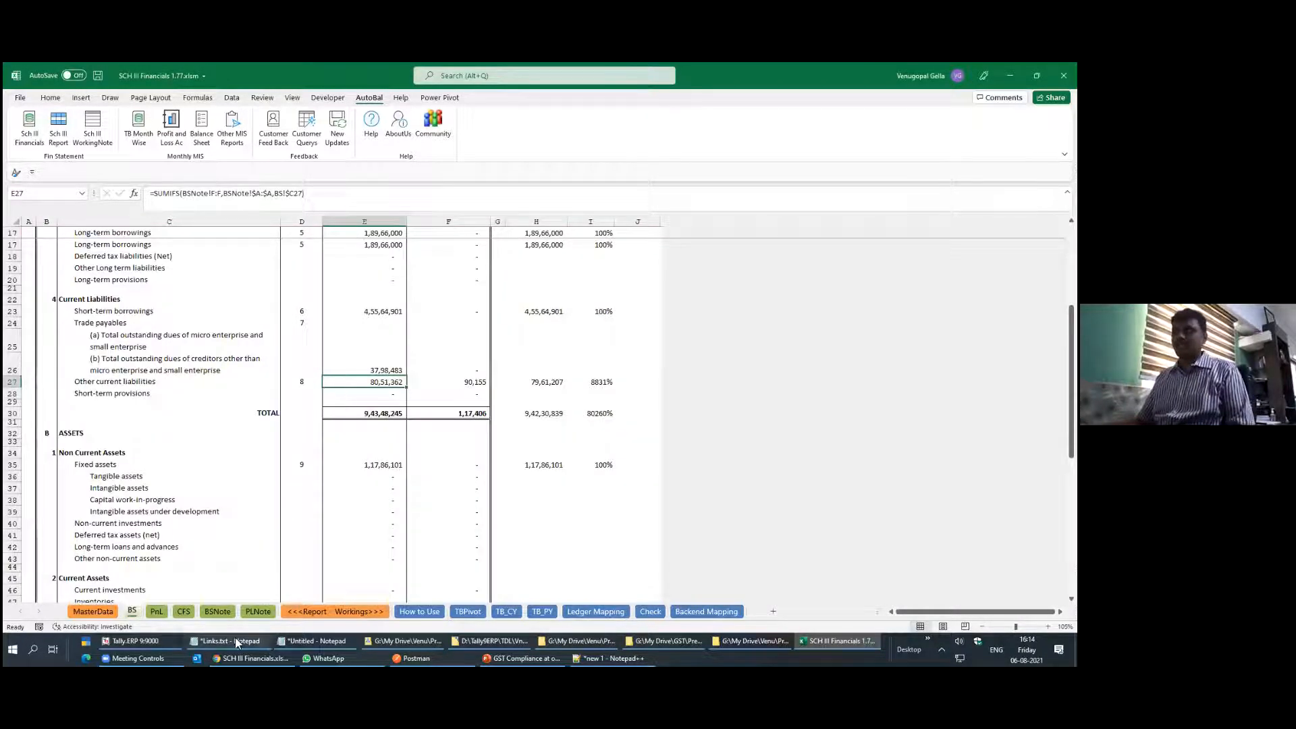
# Check the PnL sheet's Revenue from Operations against Tally's condensed Profit & Loss A/c, marking Sales Accounts and Indirect Incomes there
pyautogui.click(156, 611)
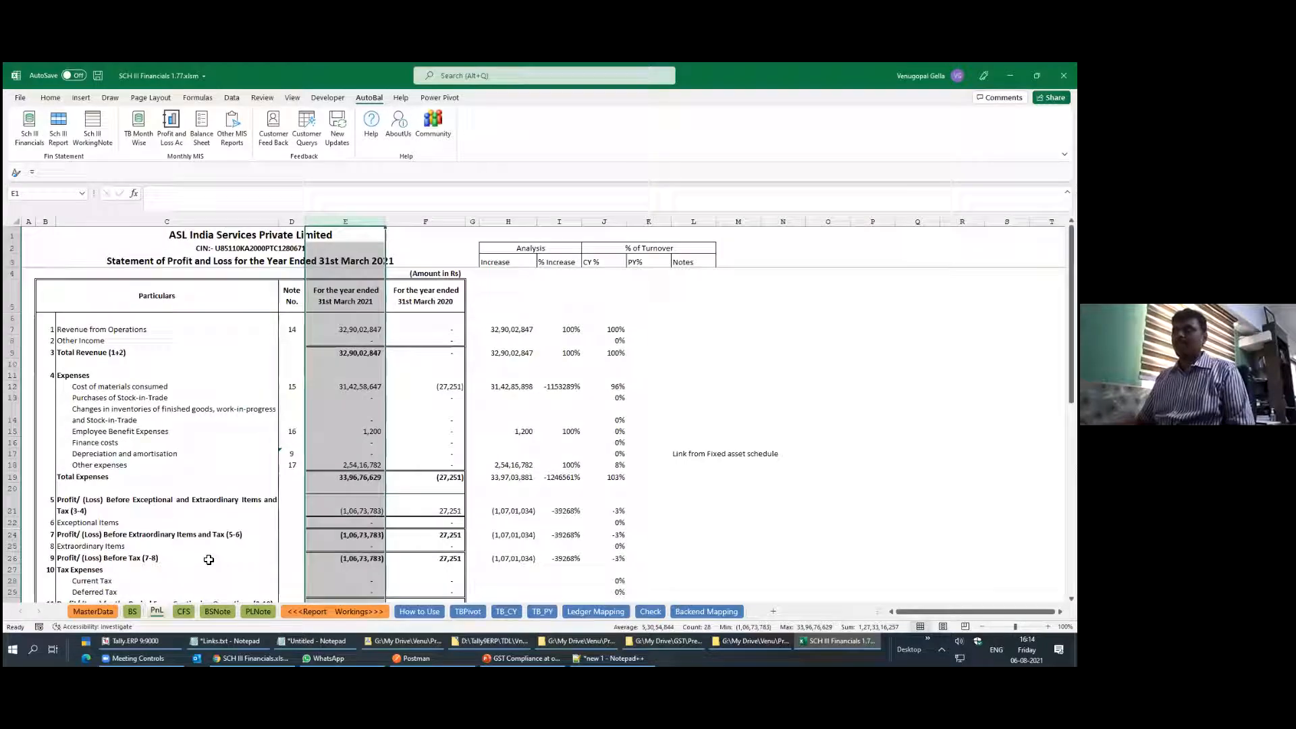
pyautogui.click(365, 332)
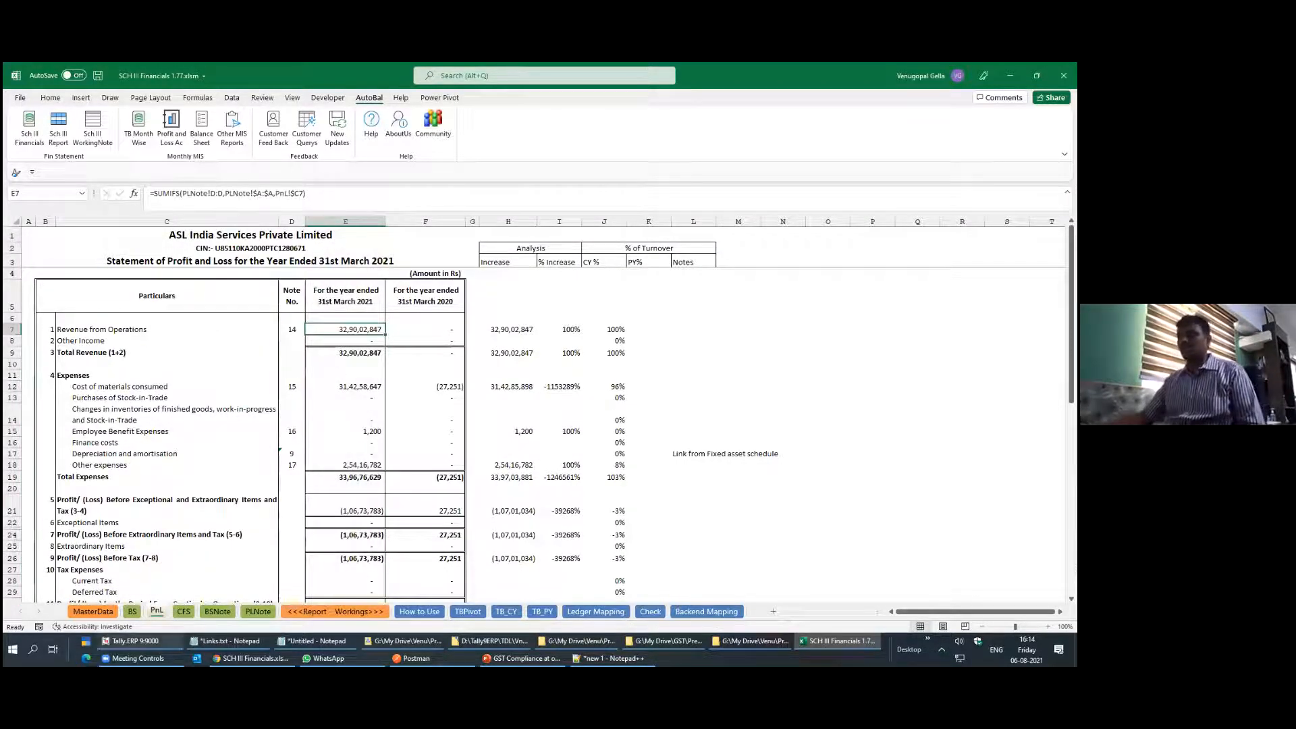
pyautogui.click(154, 643)
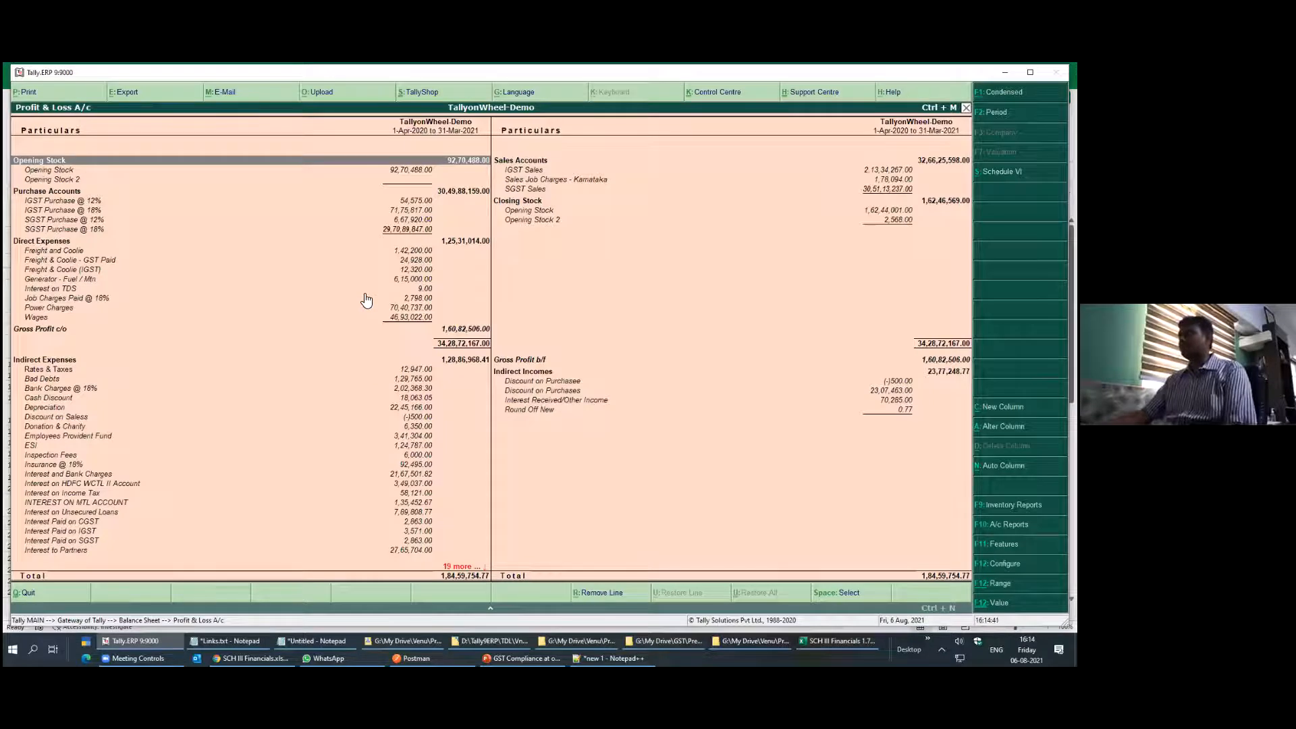
pyautogui.press('Right')
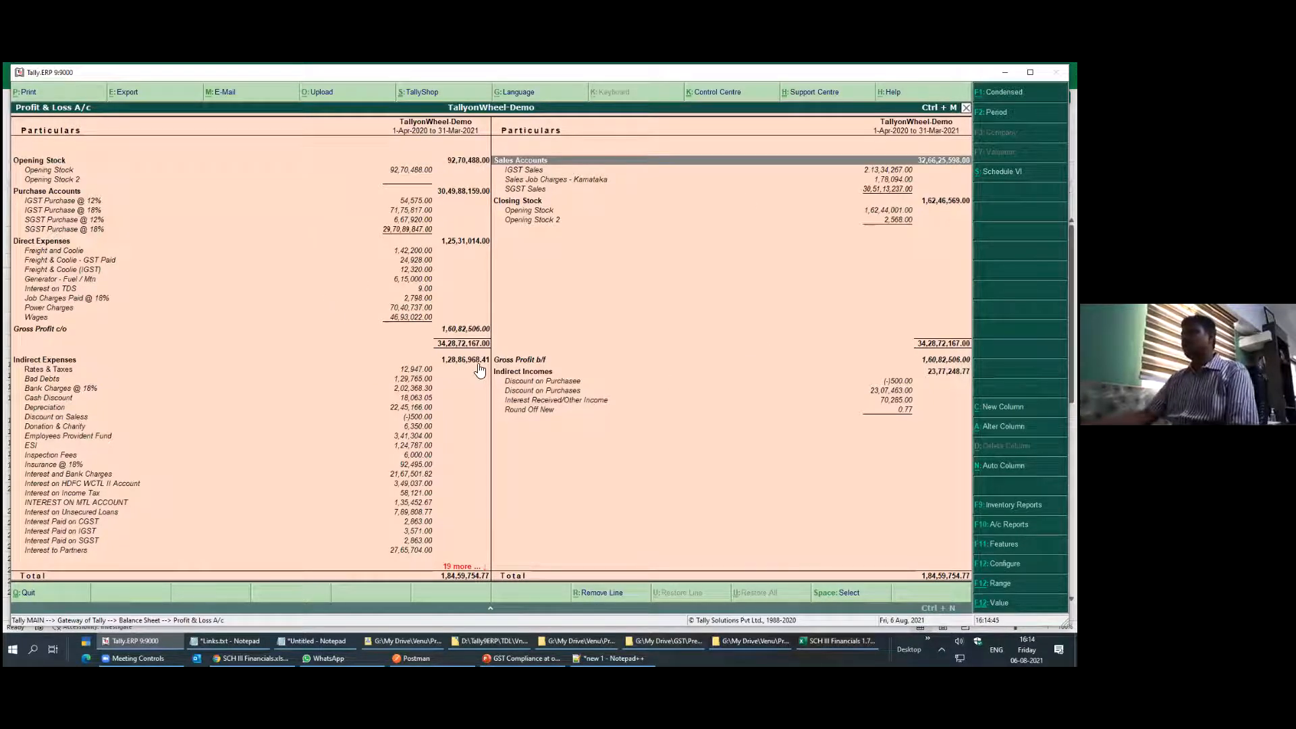
pyautogui.hotkey('alt', 'F1')
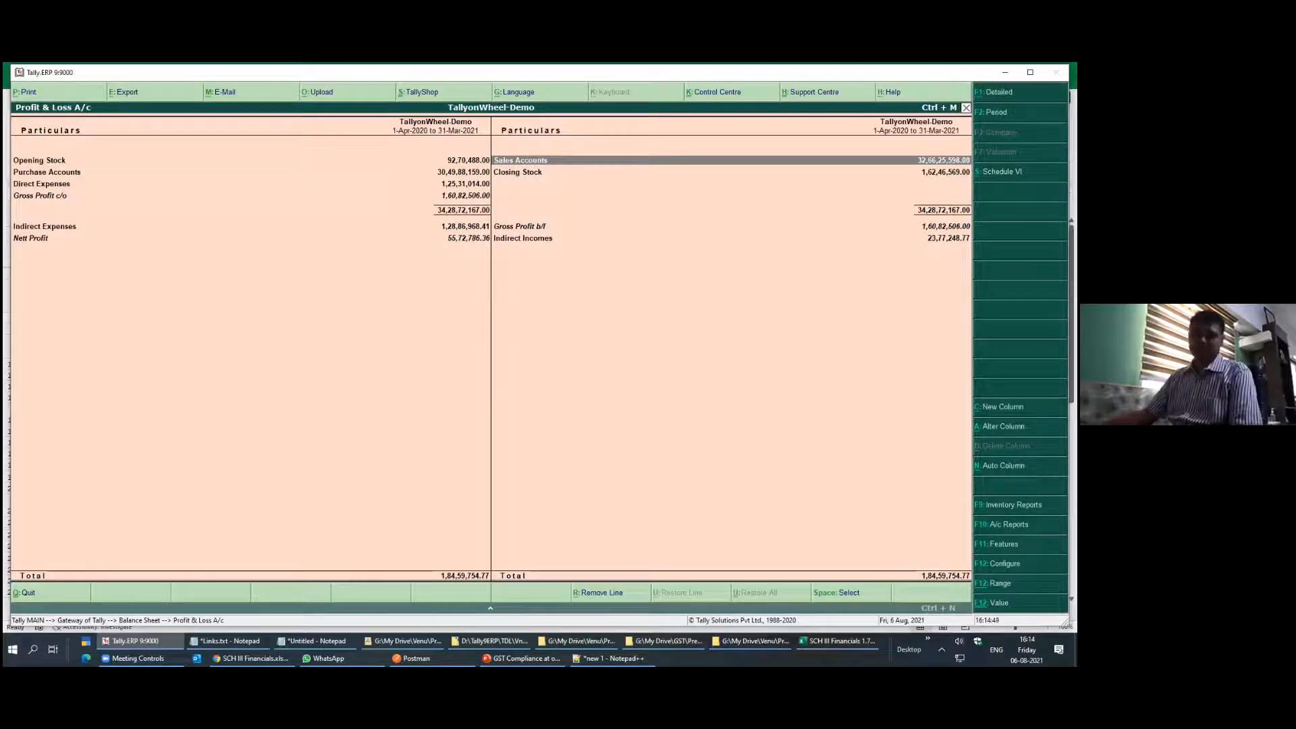
pyautogui.press('space')
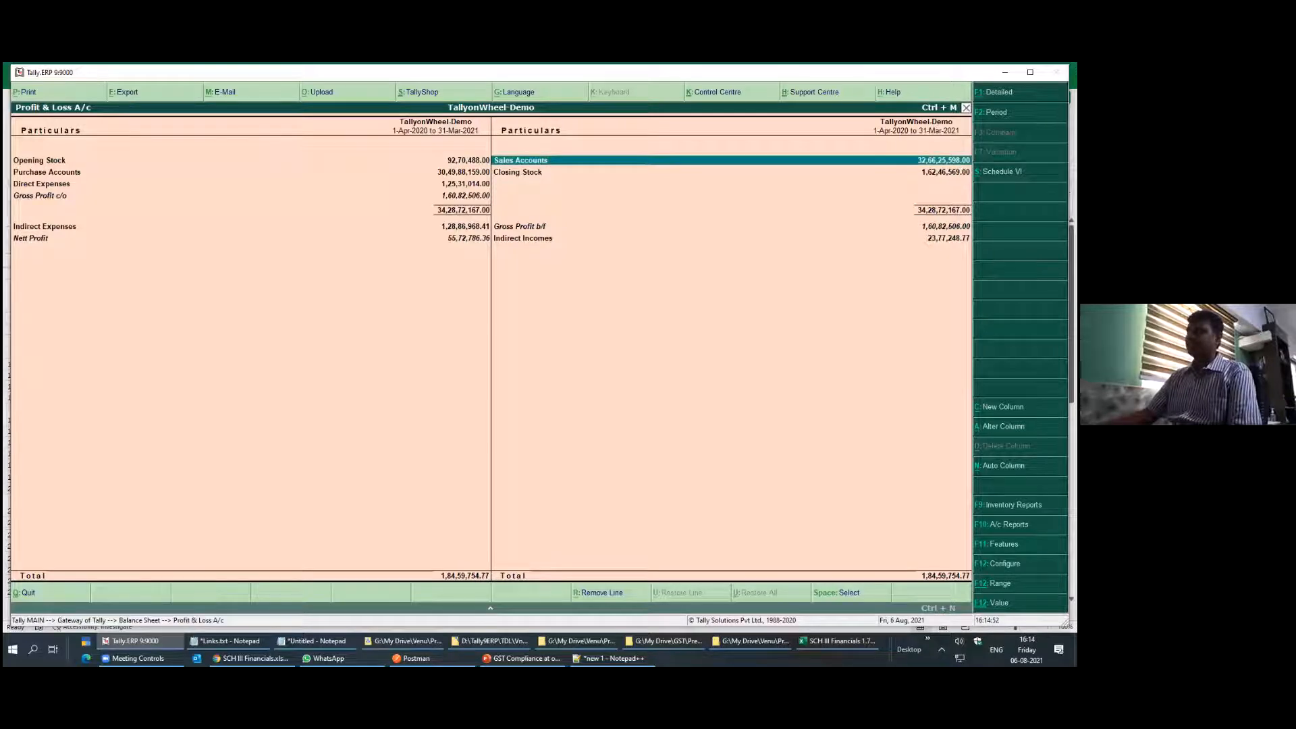
pyautogui.click(554, 241)
pyautogui.press('space')
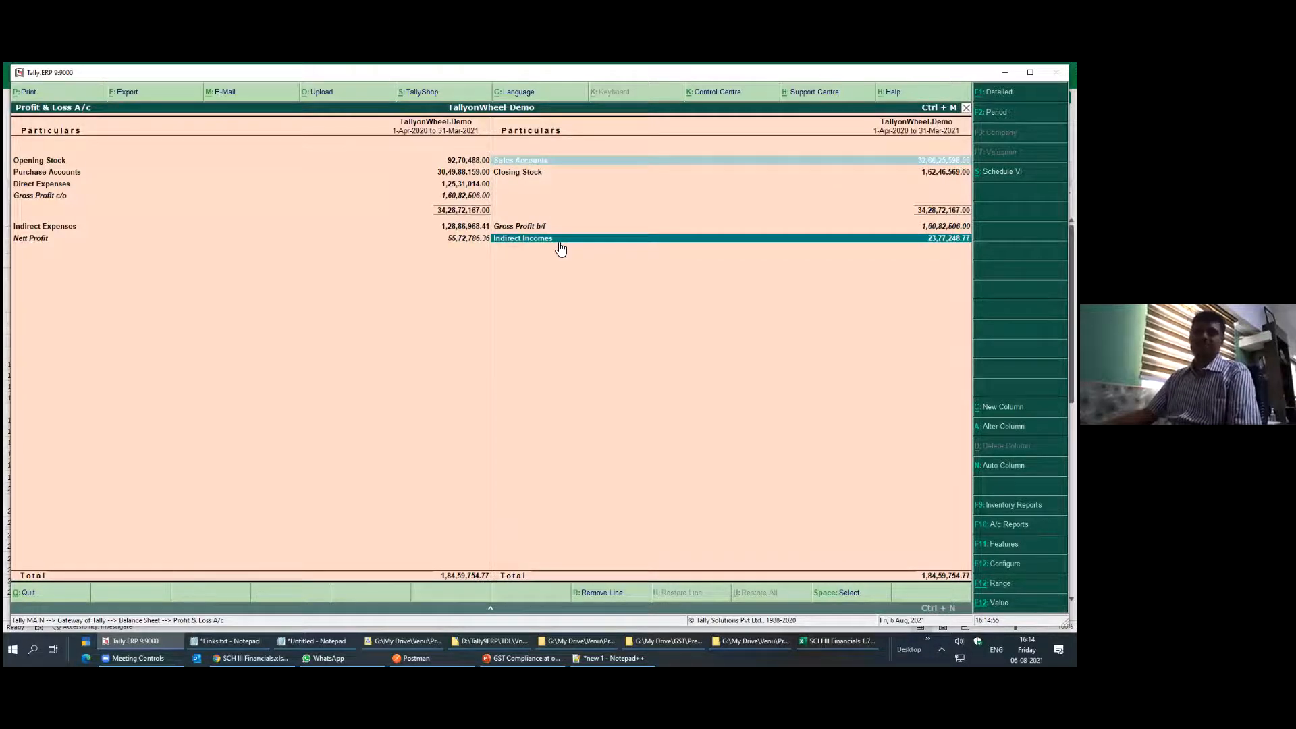
# Trace Revenue from Operations to the PLNote sheet in Excel and compare Sale of products and Other operating revenues with Tally's income groups
pyautogui.hotkey('alt', 'Tab')
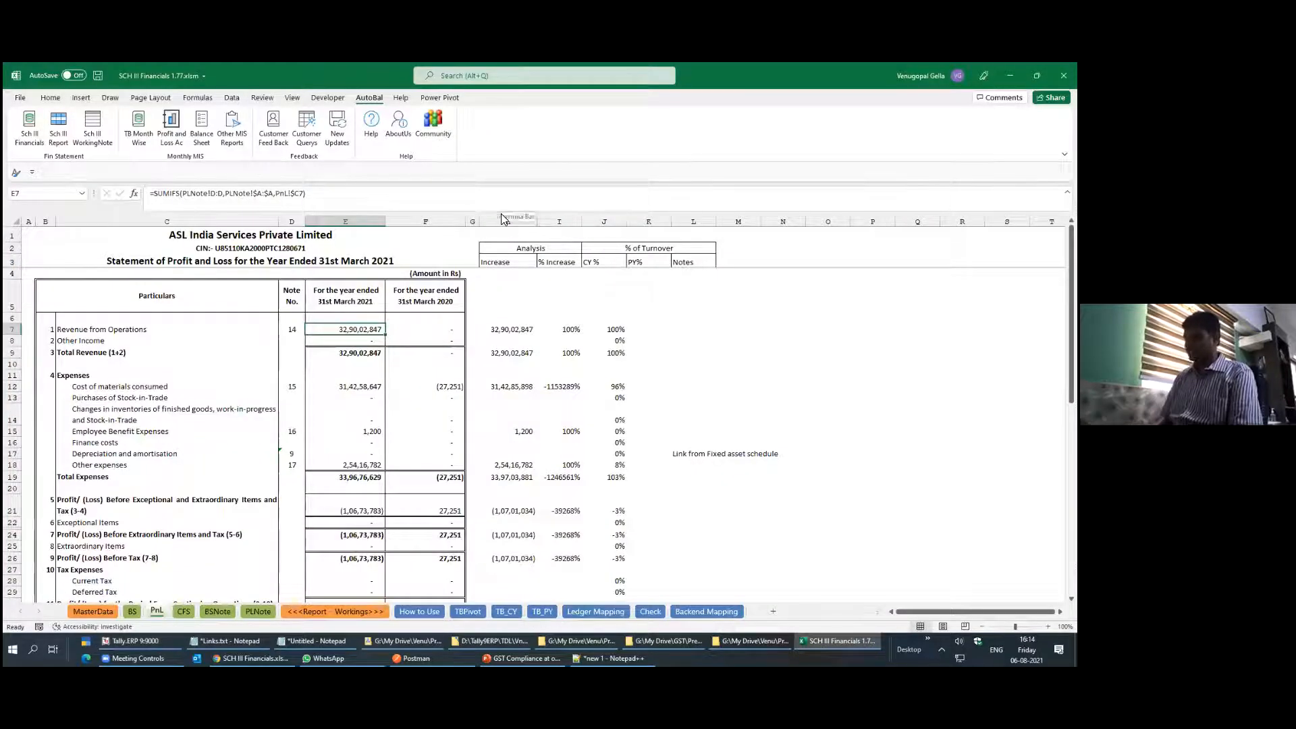
pyautogui.hotkey('ctrl', '[')
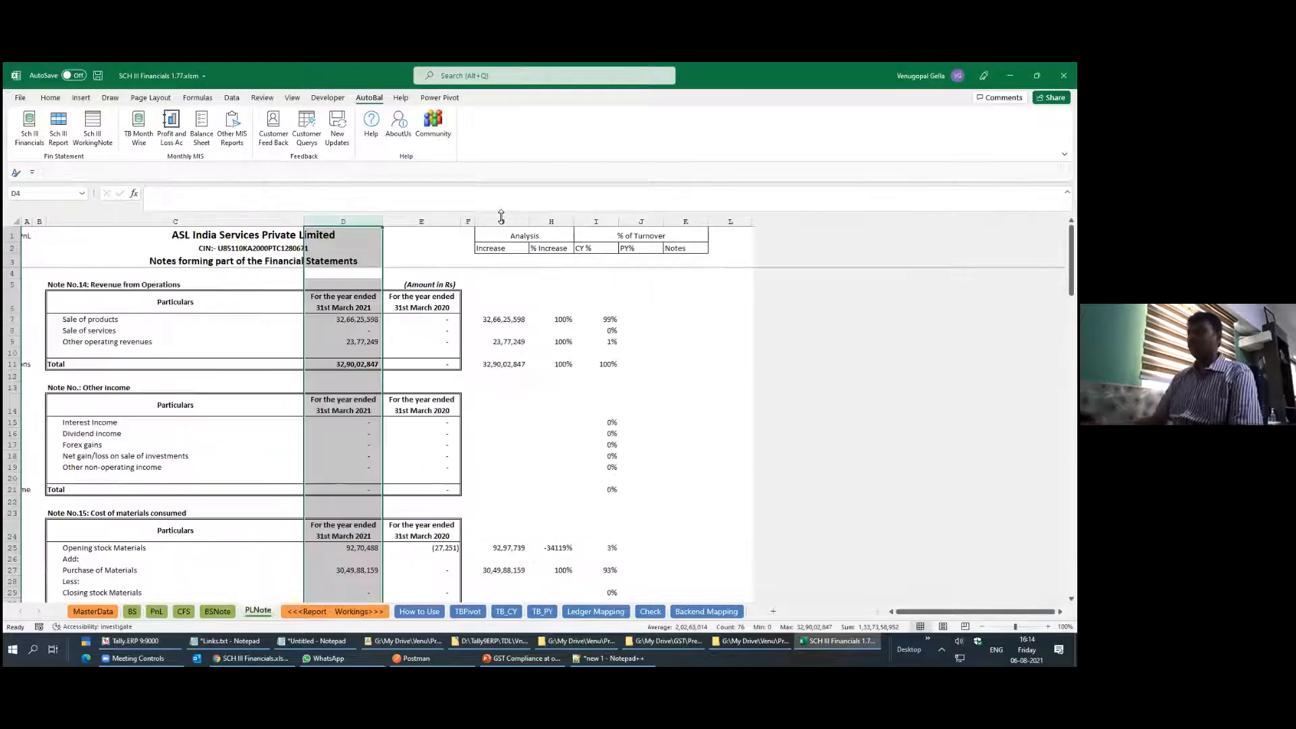
pyautogui.click(353, 322)
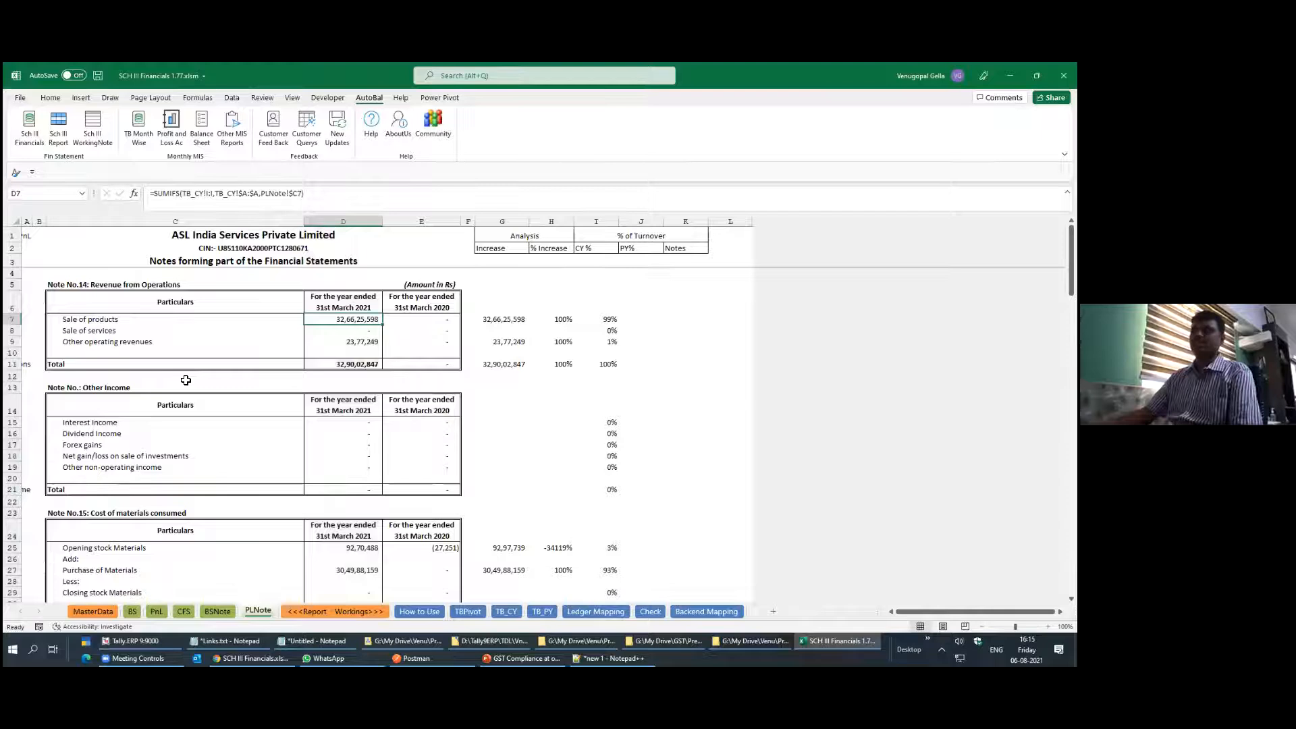
pyautogui.hotkey('alt', 'Tab')
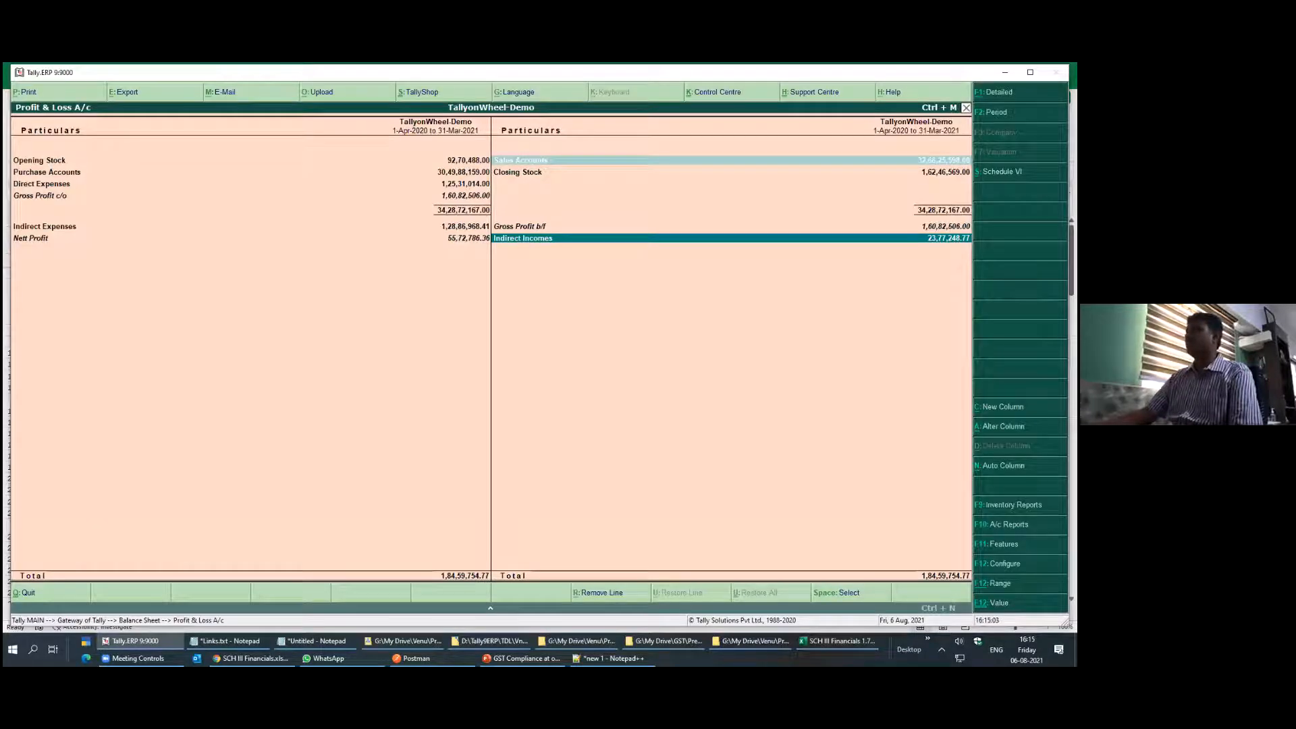
pyautogui.press('Up')
pyautogui.press('Up')
pyautogui.press('Down')
pyautogui.press('Down')
pyautogui.hotkey('alt', 'Tab')
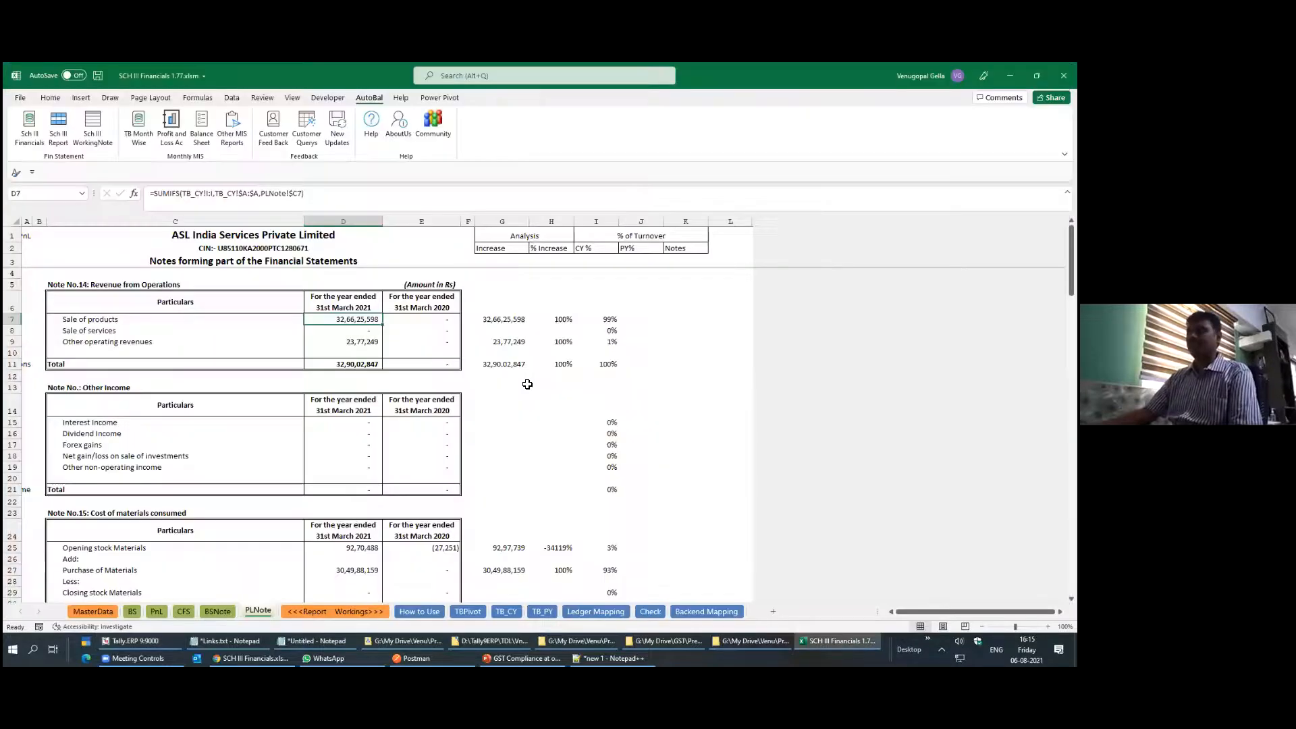
pyautogui.click(361, 342)
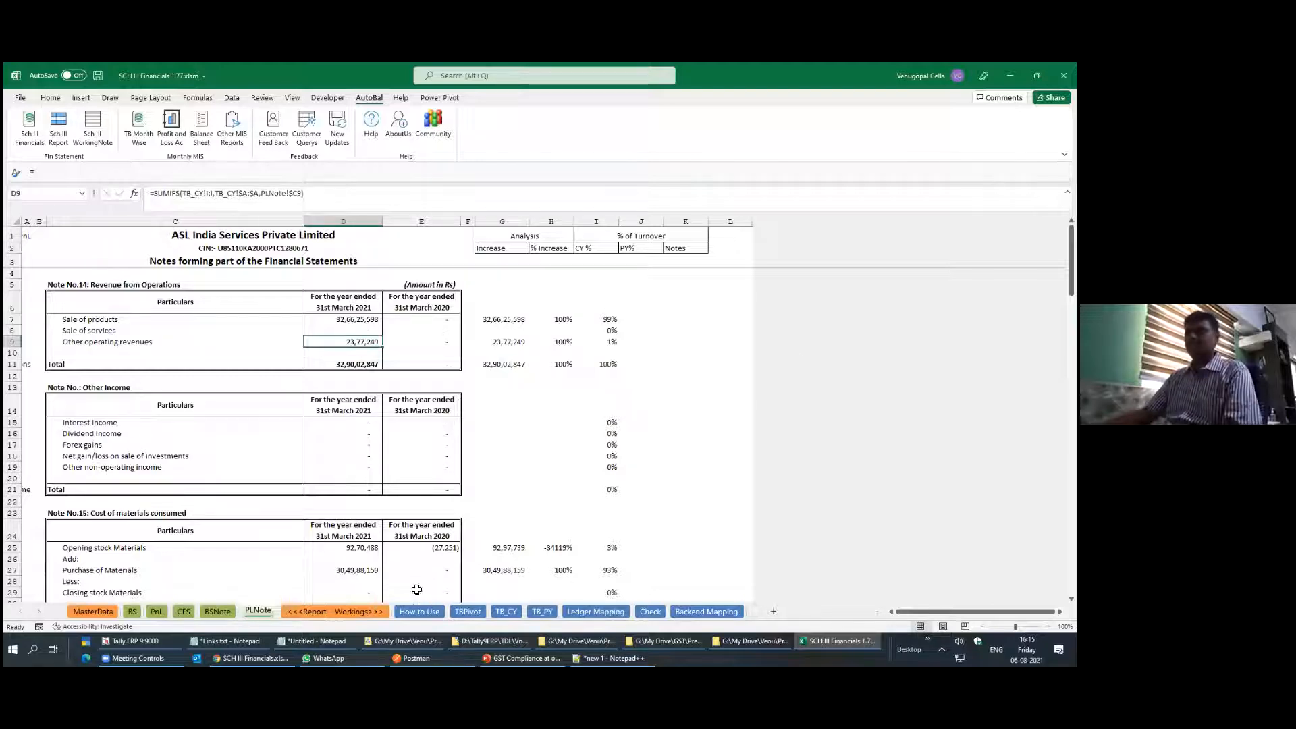
# Compare Purchase of Materials in the PLNote sheet's Note 15 with the ledgers under Purchase Accounts in Tally
pyautogui.click(353, 571)
pyautogui.hotkey('alt', 'Tab')
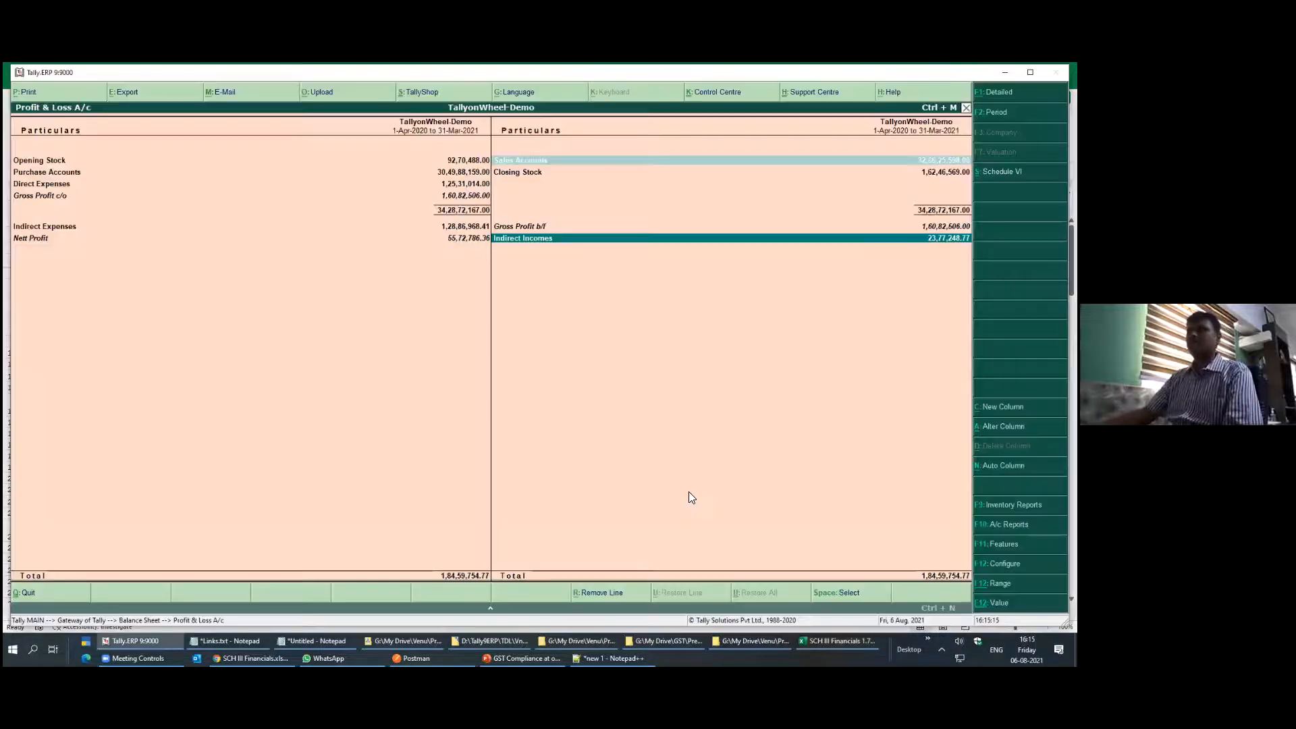
pyautogui.click(85, 172)
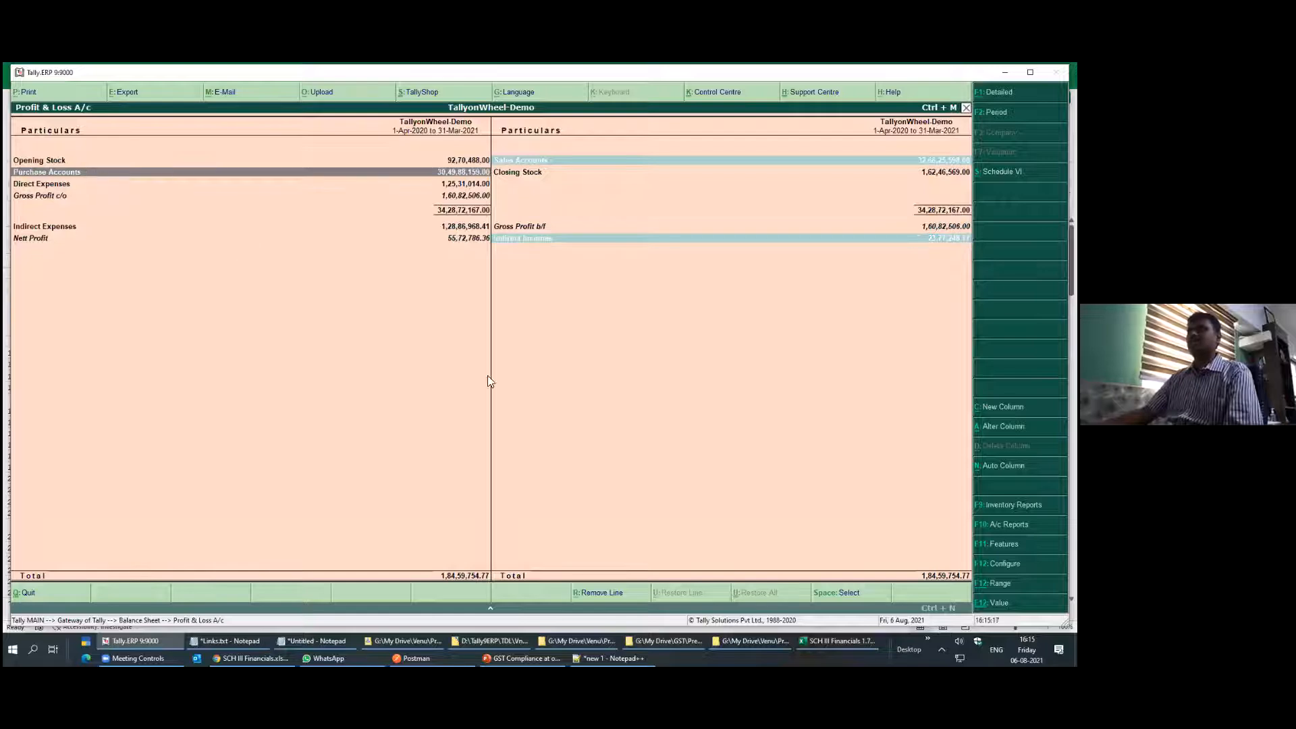
pyautogui.press('Return')
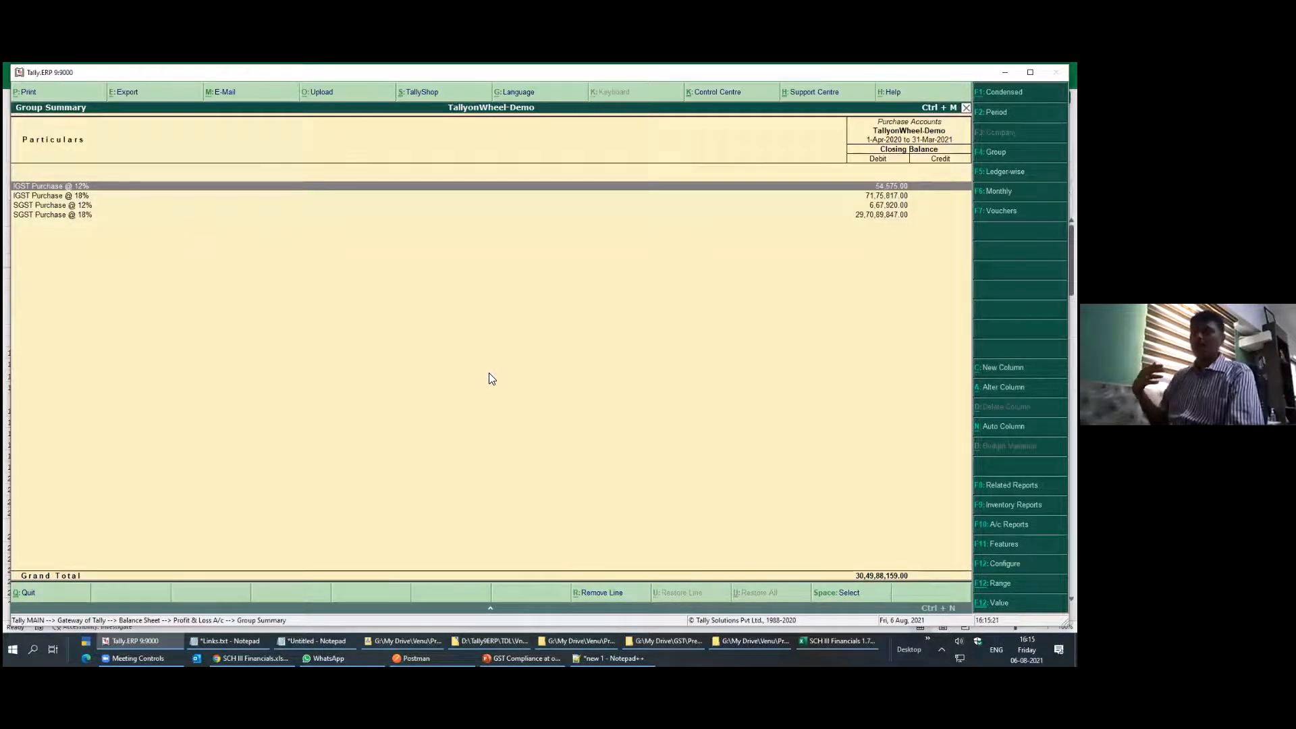
pyautogui.hotkey('alt', 'Tab')
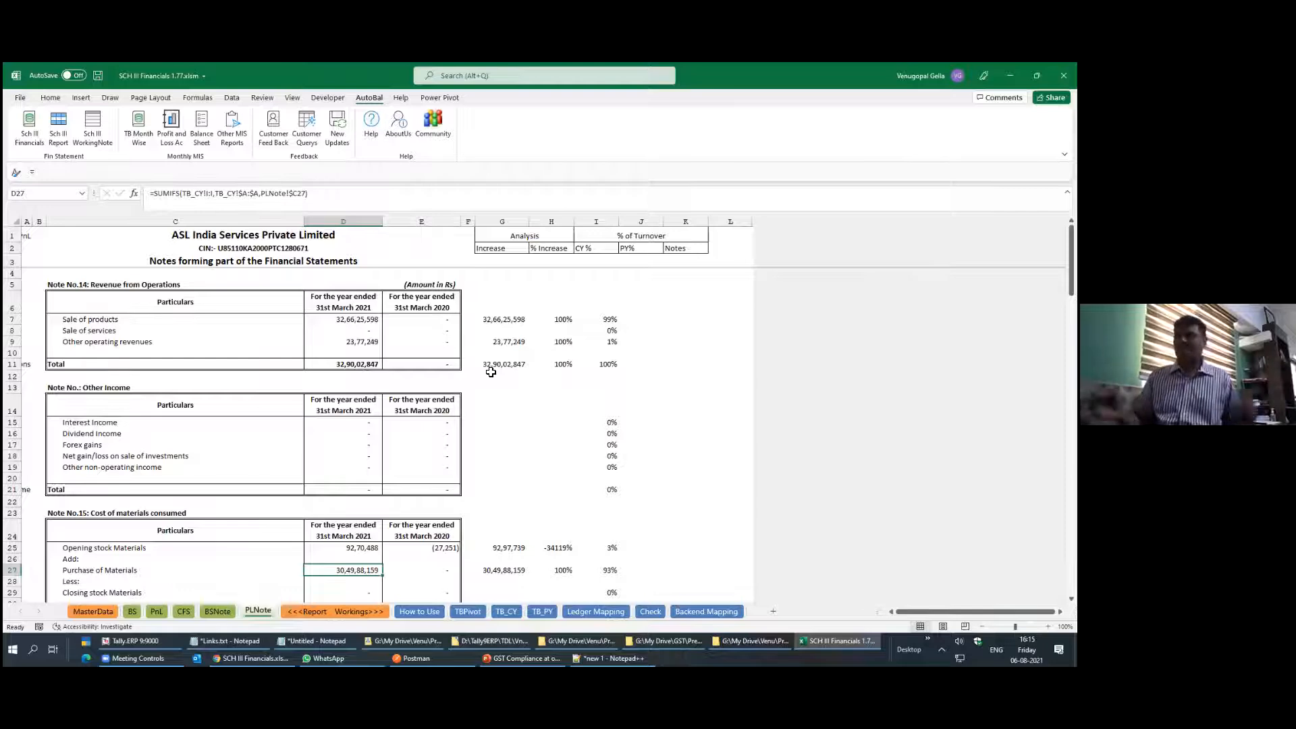
# Insert a row above Other operating revenues in the PLNote sheet's Note 14 and label it Lease Income
pyautogui.click(68, 332)
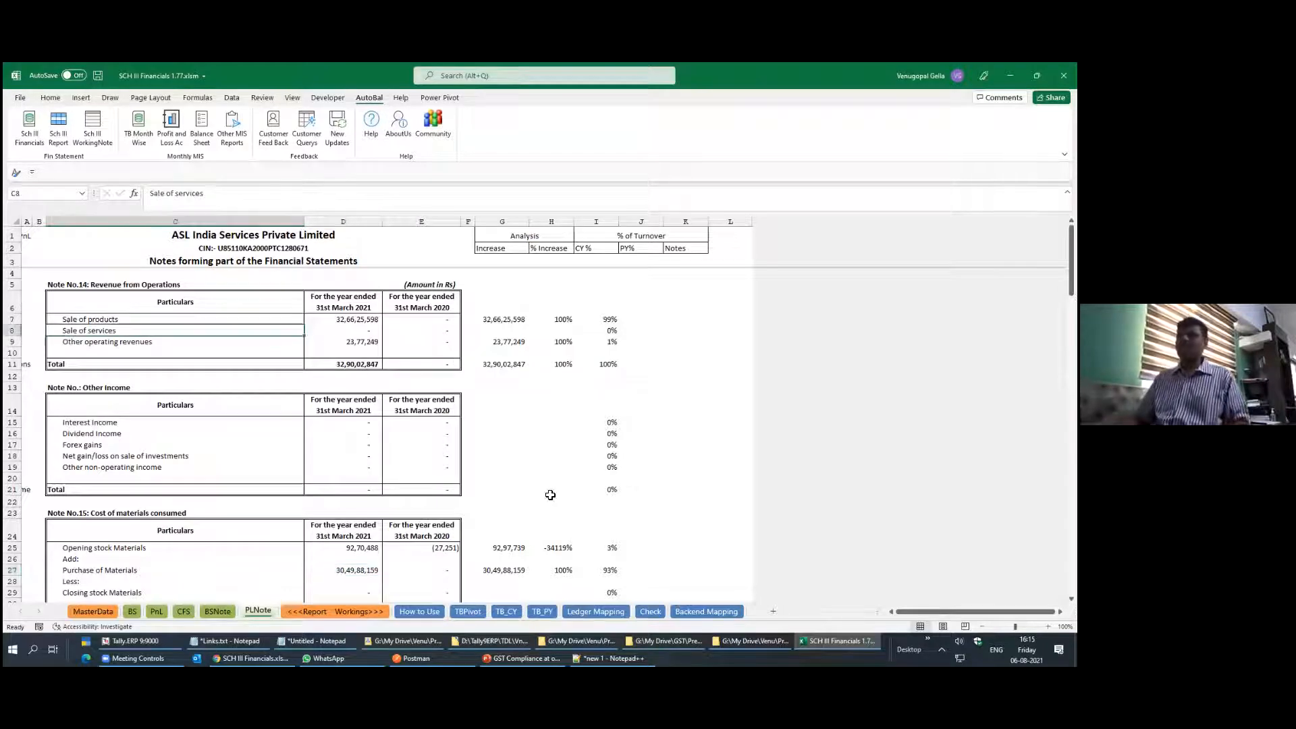
pyautogui.press('Down')
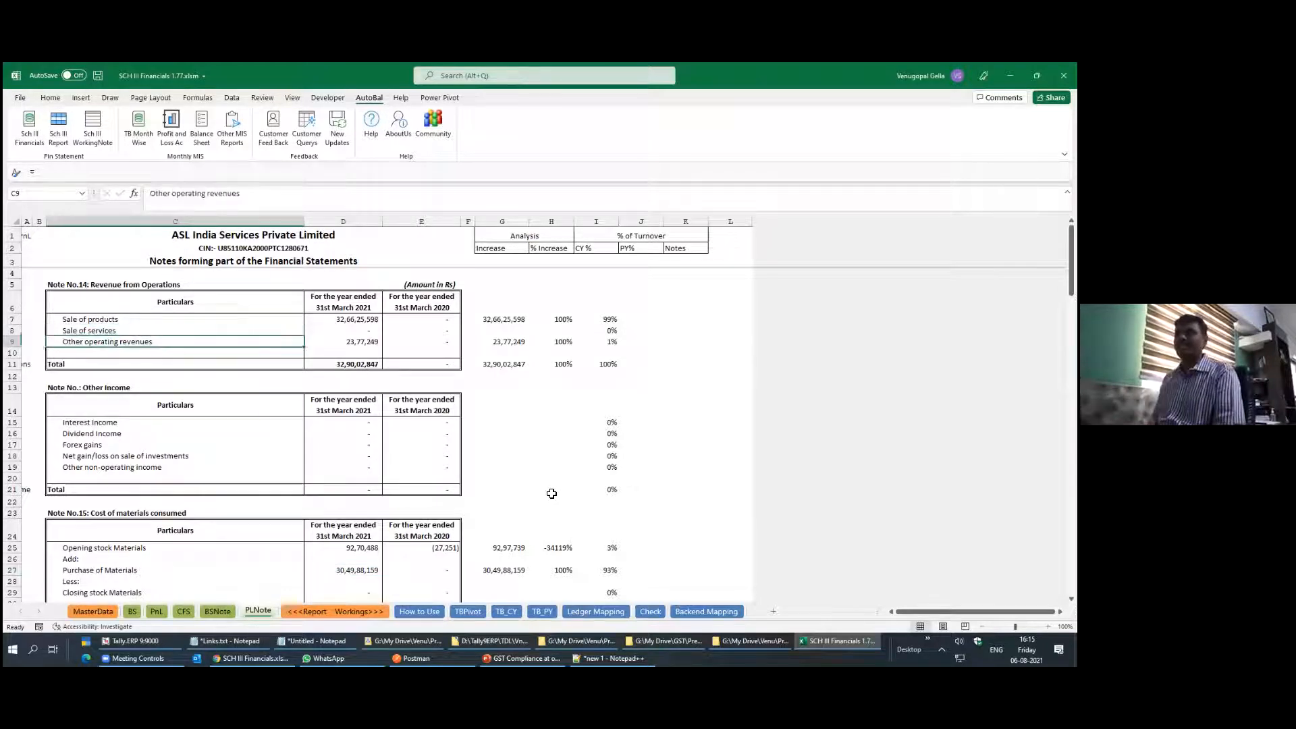
pyautogui.hotkey('shift', 'space')
pyautogui.hotkey('ctrl', 'shift', '+')
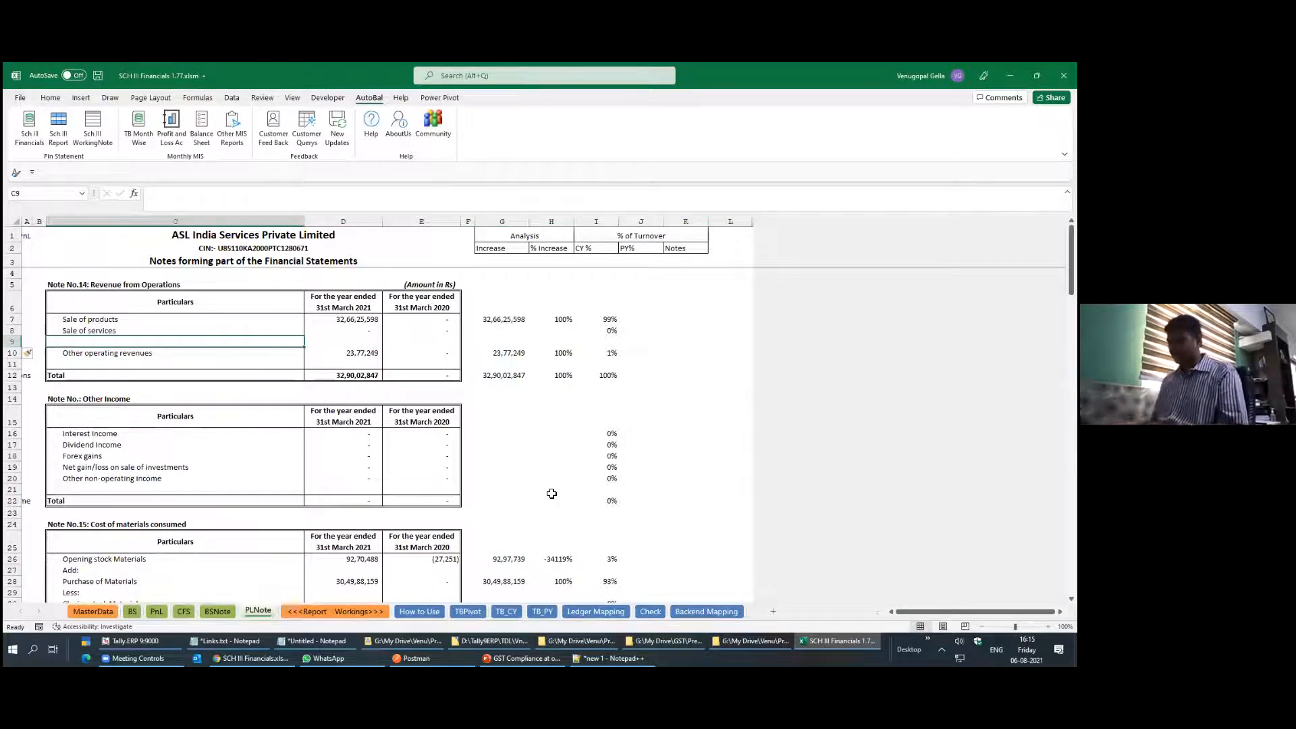
pyautogui.write('Lease Income')
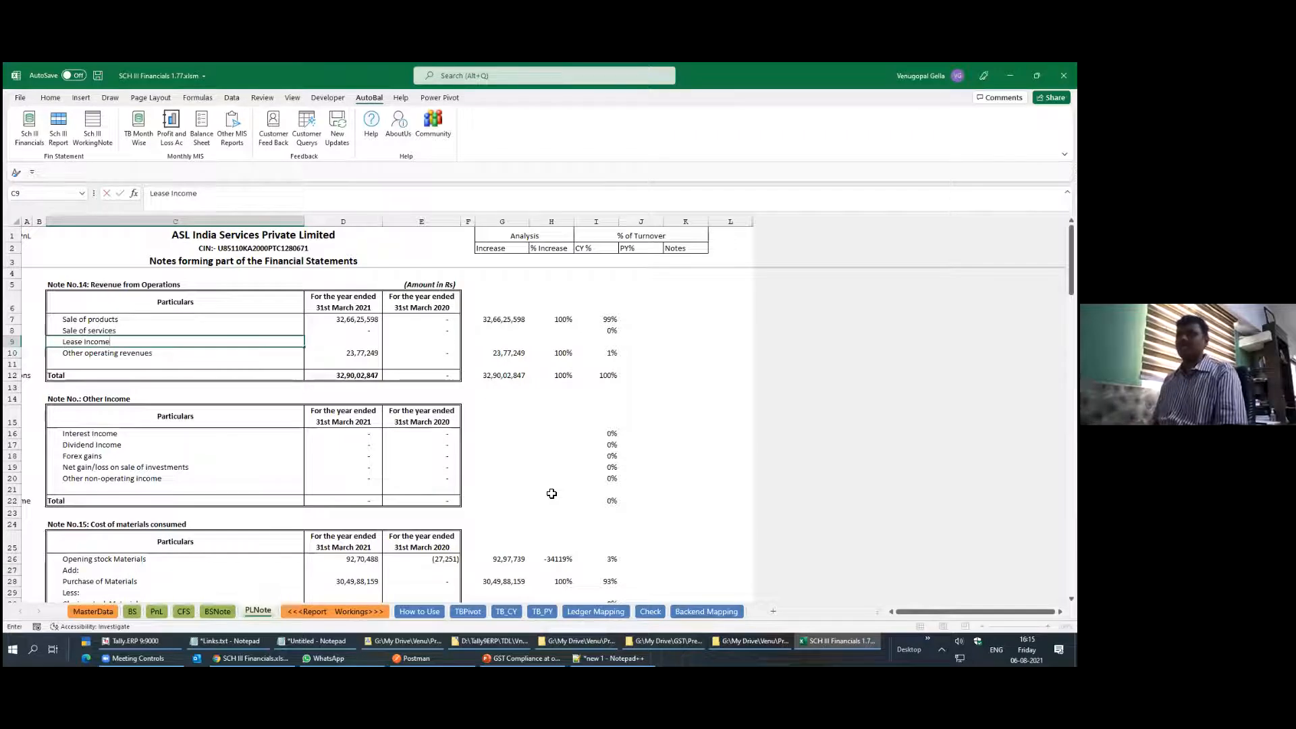
pyautogui.press('Return')
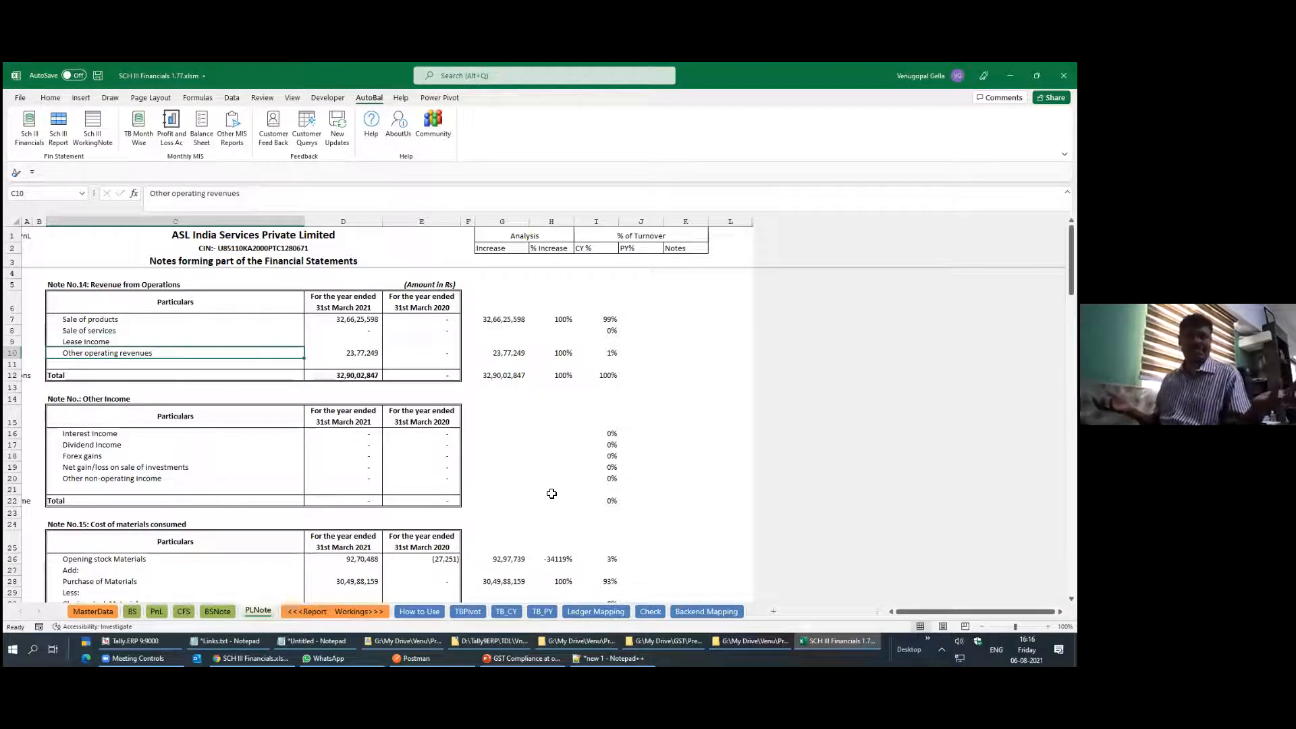
# Copy the current-year SUMIFS formula from Sale of services into the Lease Income row of Note 14
pyautogui.press('Right')
pyautogui.press('Up')
pyautogui.press('Up')
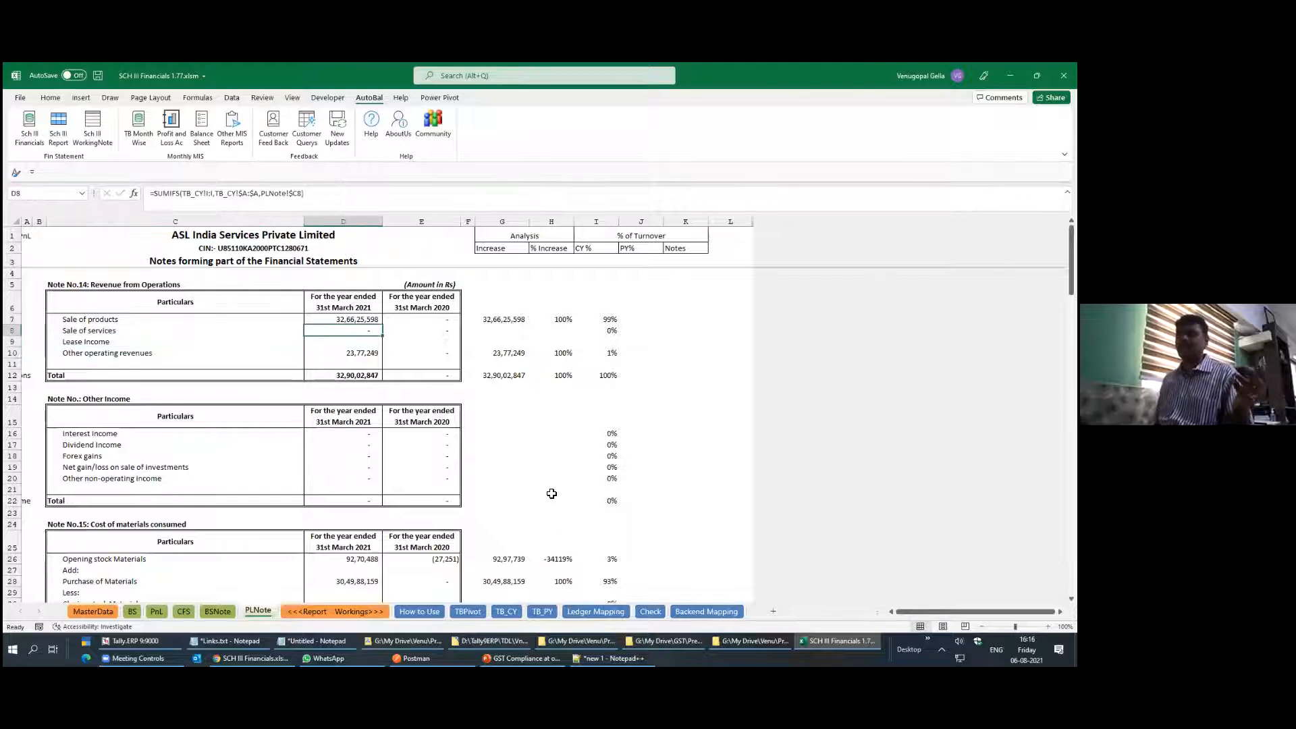
pyautogui.hotkey('ctrl', 'c')
pyautogui.press('Down')
pyautogui.press('Return')
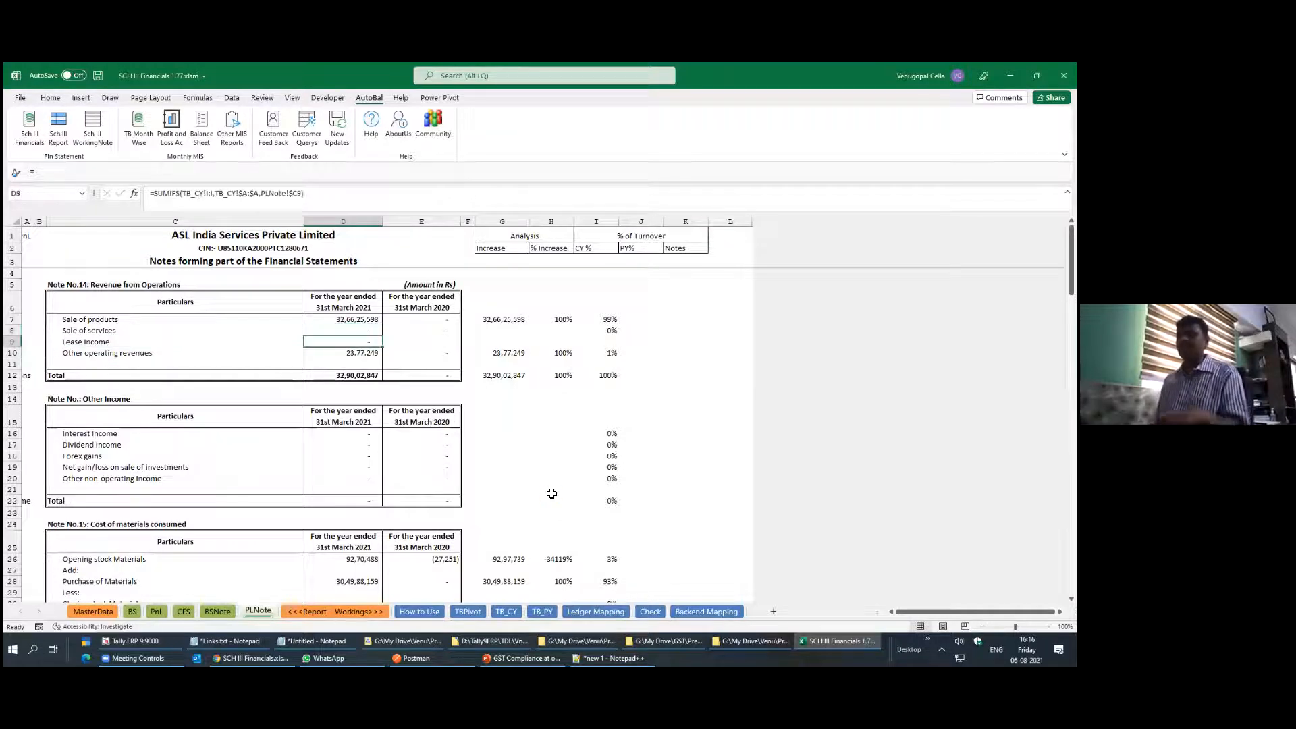
pyautogui.press('Left')
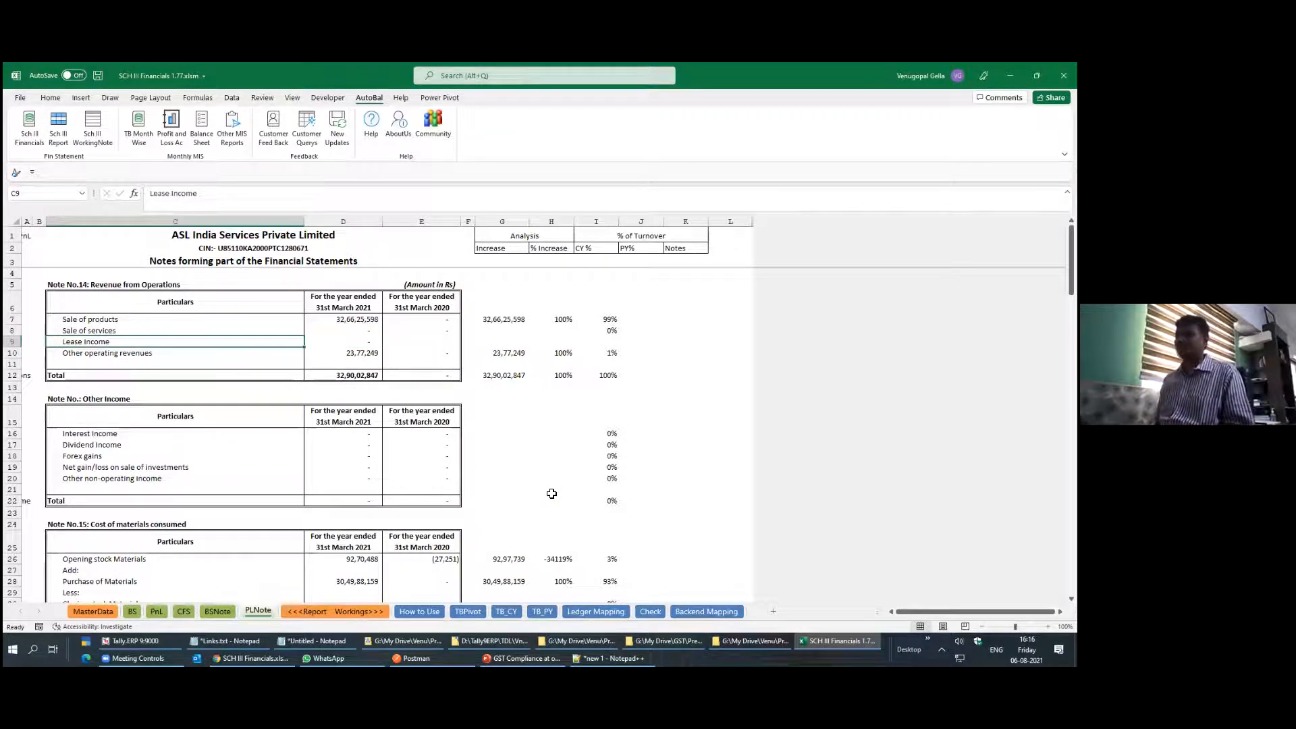
# Search the Sch III Name filter on the Ledger Mapping sheet for "prod"
pyautogui.click(592, 610)
pyautogui.click(255, 466)
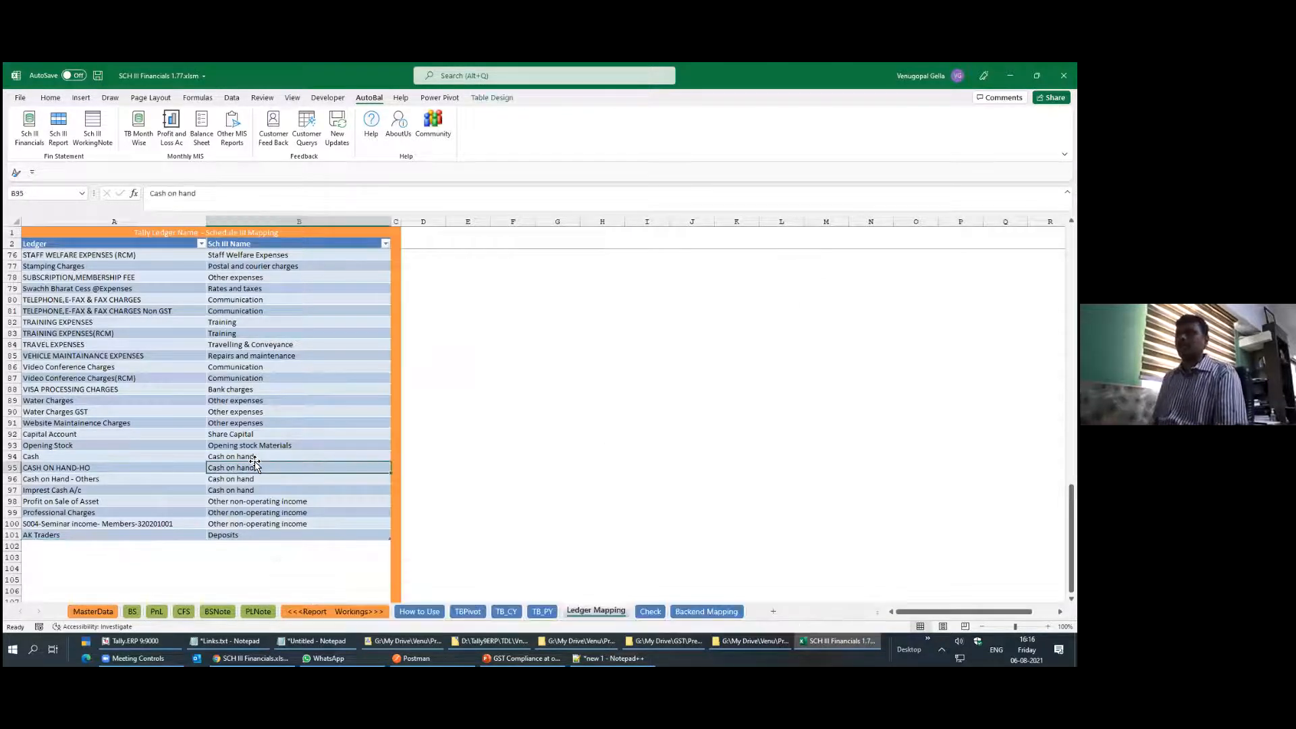
pyautogui.click(268, 613)
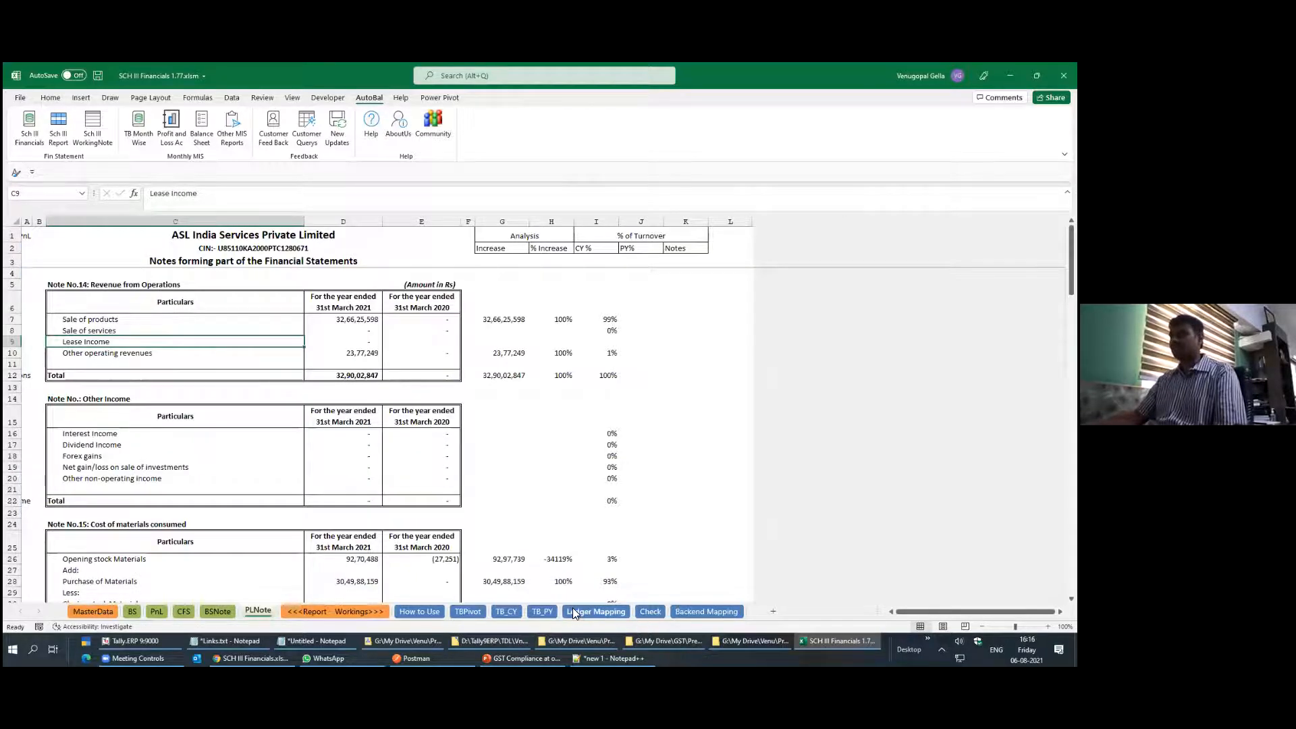
pyautogui.click(595, 611)
pyautogui.click(384, 248)
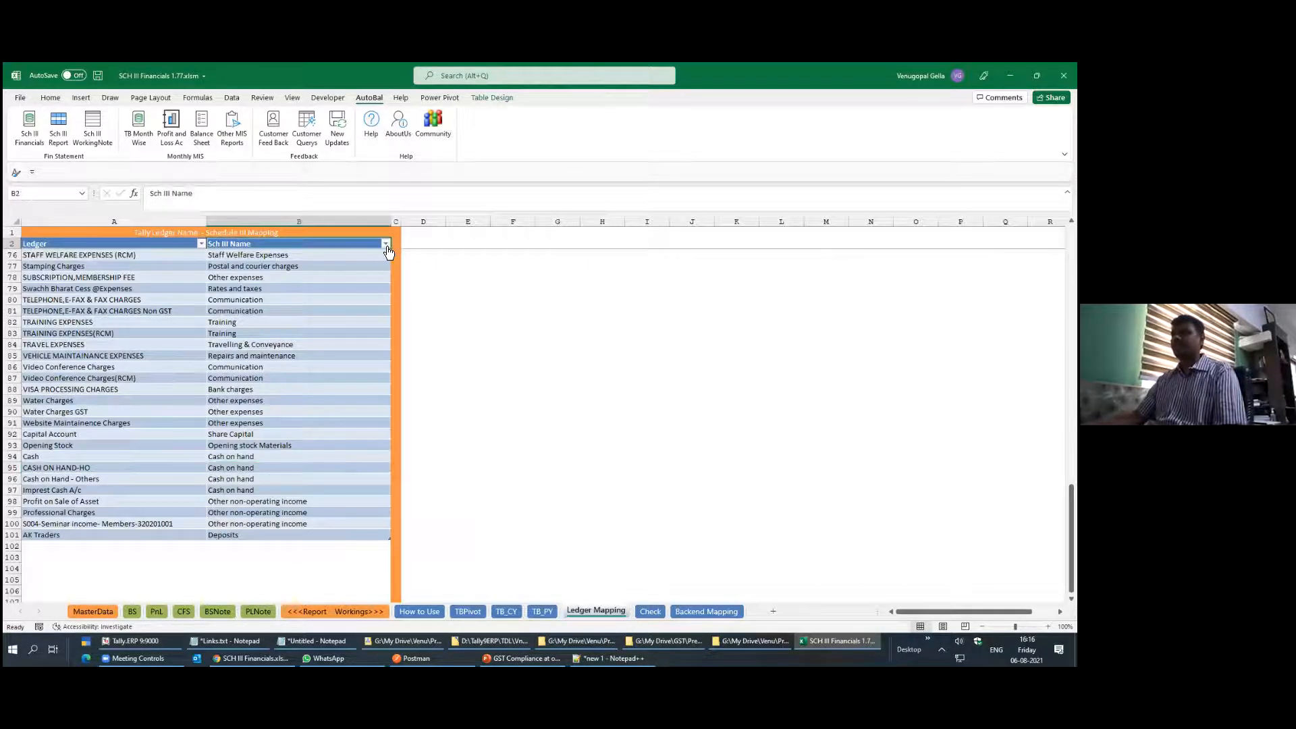
pyautogui.click(386, 244)
pyautogui.click(298, 362)
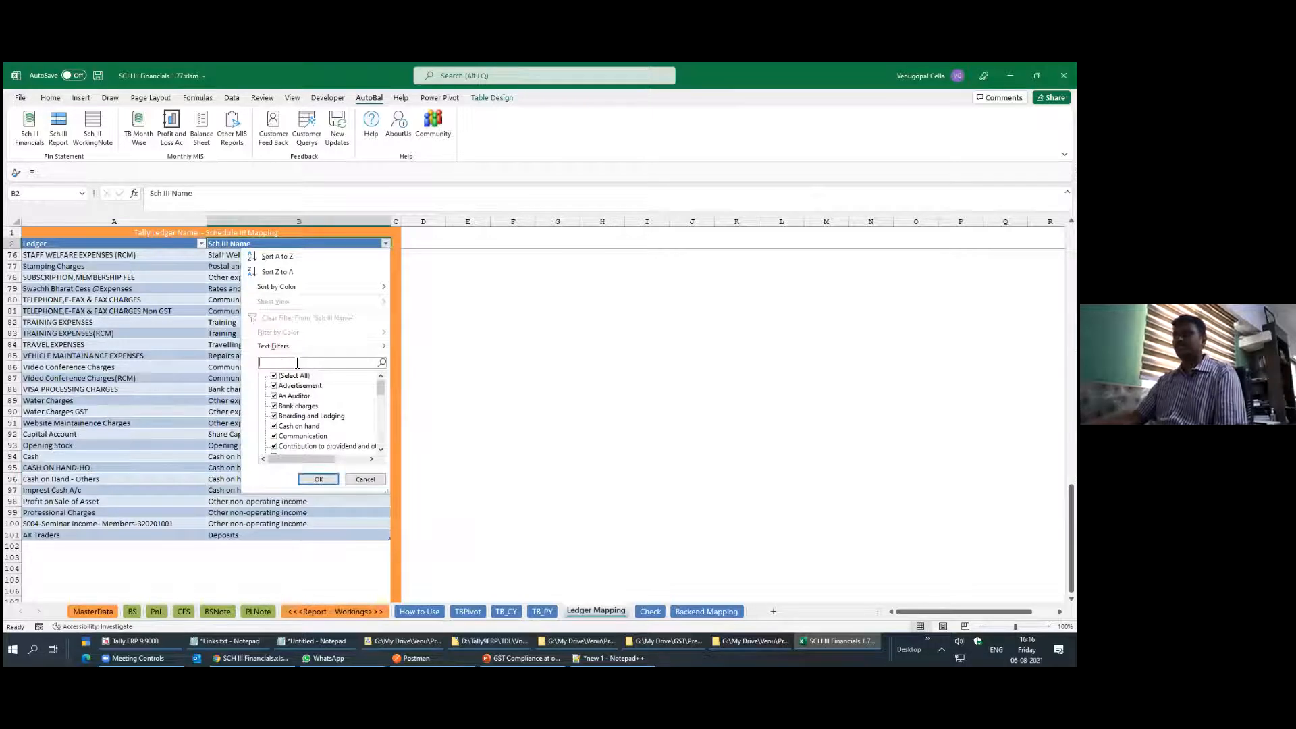
pyautogui.write('prod')
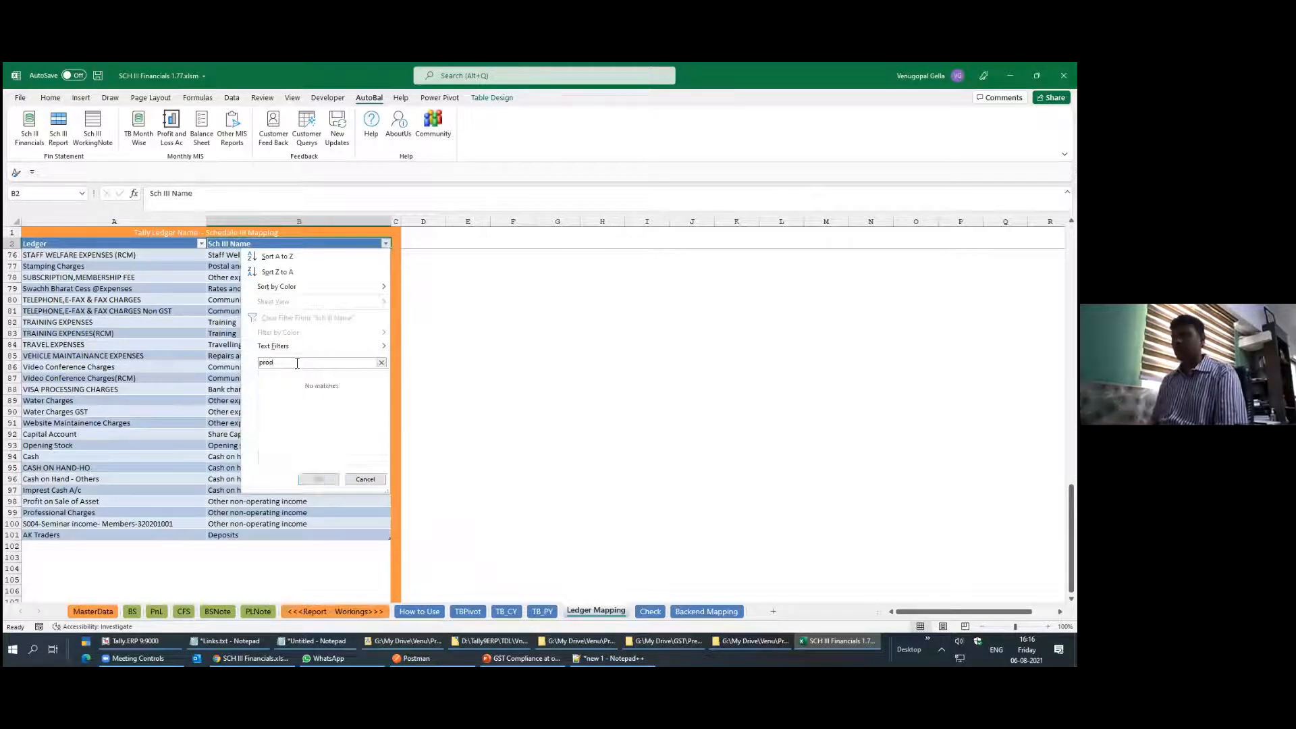
pyautogui.press('Escape')
pyautogui.press('Escape')
pyautogui.hotkey('ctrl', 'Home')
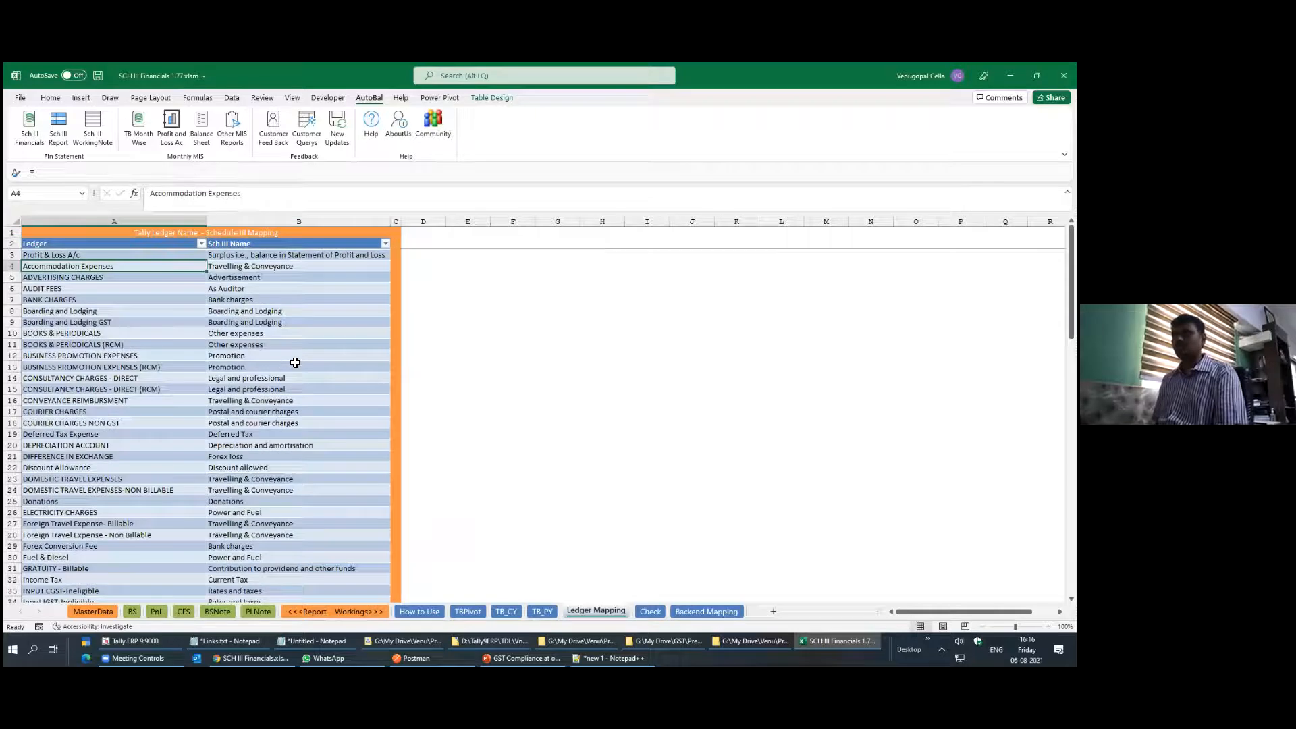
# Add filters to the header row of the trial balance data on the TB_CY sheet
pyautogui.hotkey('ctrl', 'pageup')
pyautogui.hotkey('ctrl', 'pageup')
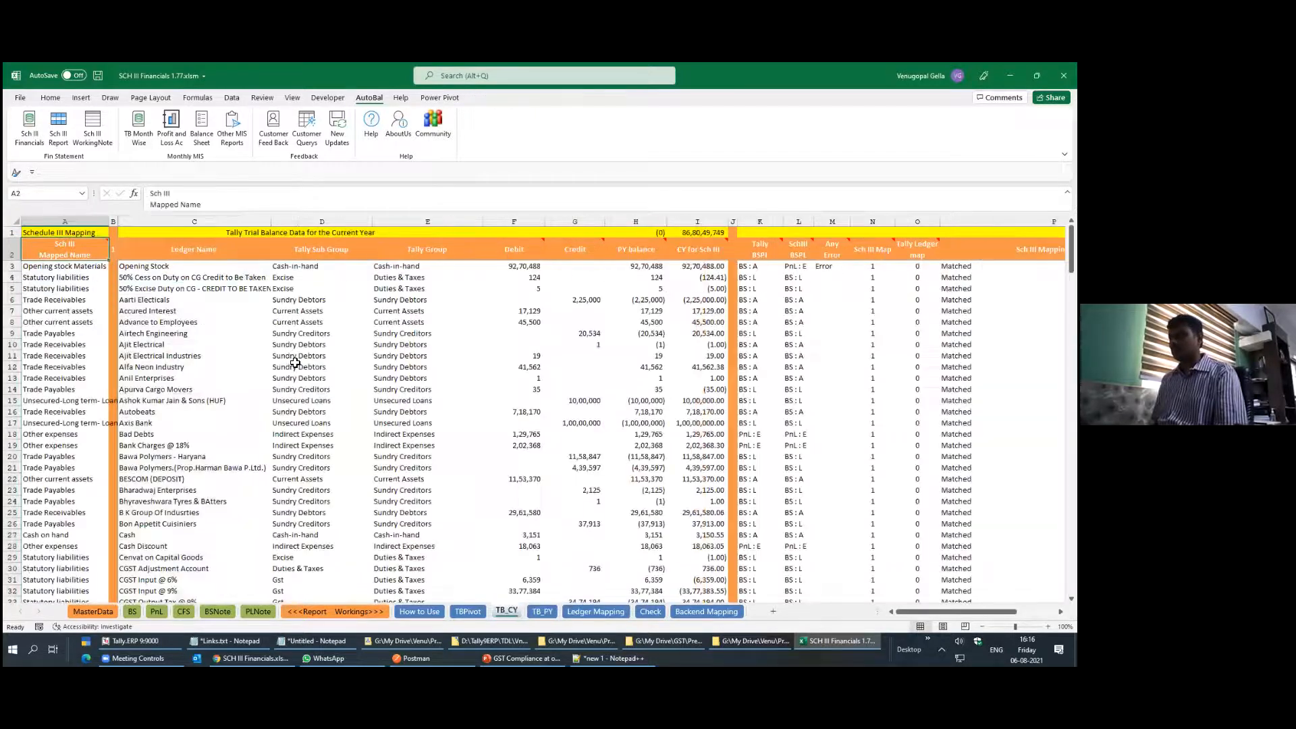
pyautogui.hotkey('ctrl', 'Right')
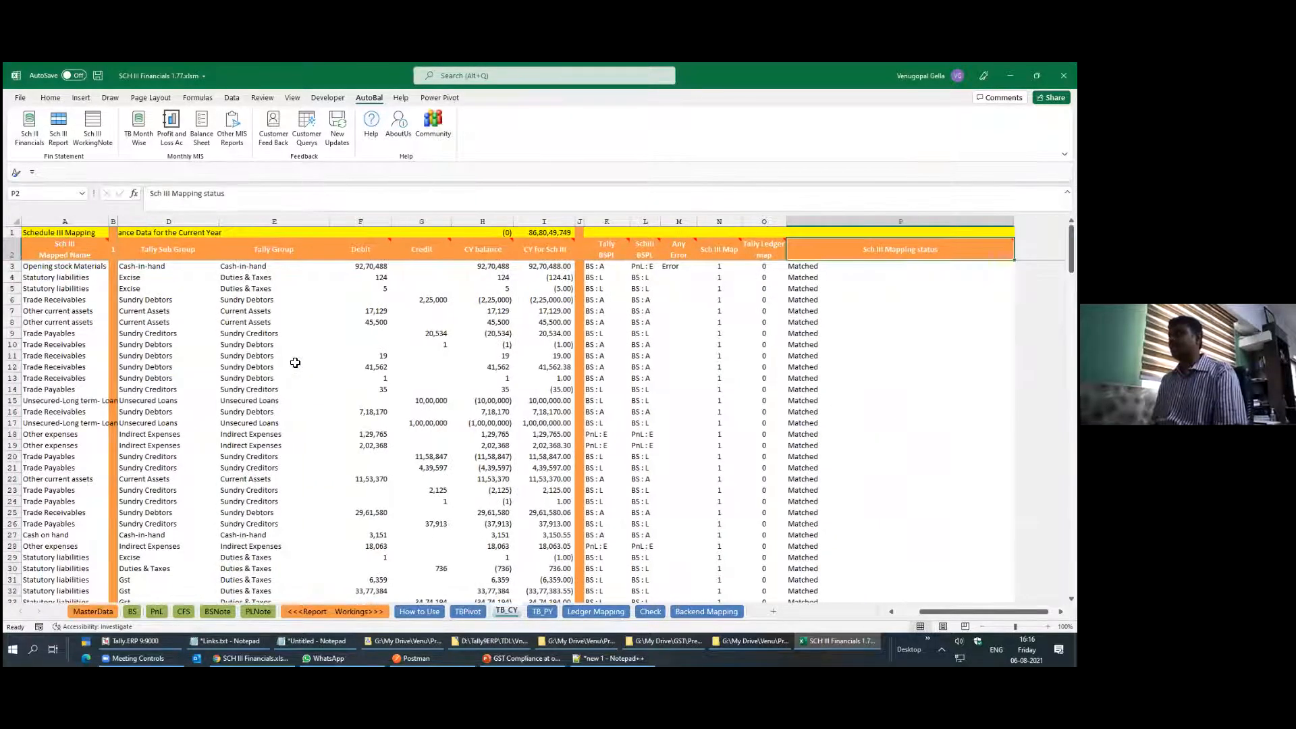
pyautogui.hotkey('ctrl', 'Left')
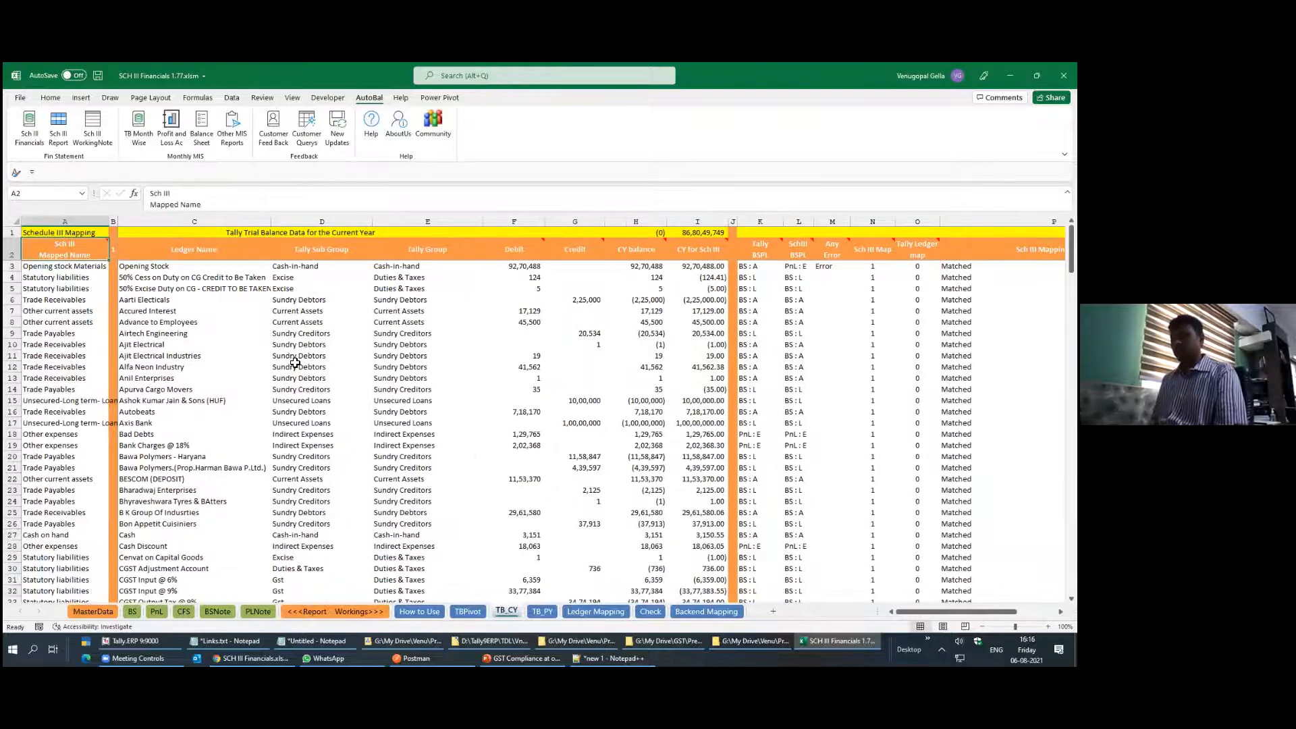
pyautogui.hotkey('ctrl', 'shift', 'Right')
pyautogui.hotkey('ctrl', 'shift', 'Down')
pyautogui.hotkey('alt', 'd')
pyautogui.press('f')
pyautogui.press('f')
pyautogui.hotkey('ctrl', 'Home')
pyautogui.press('Up')
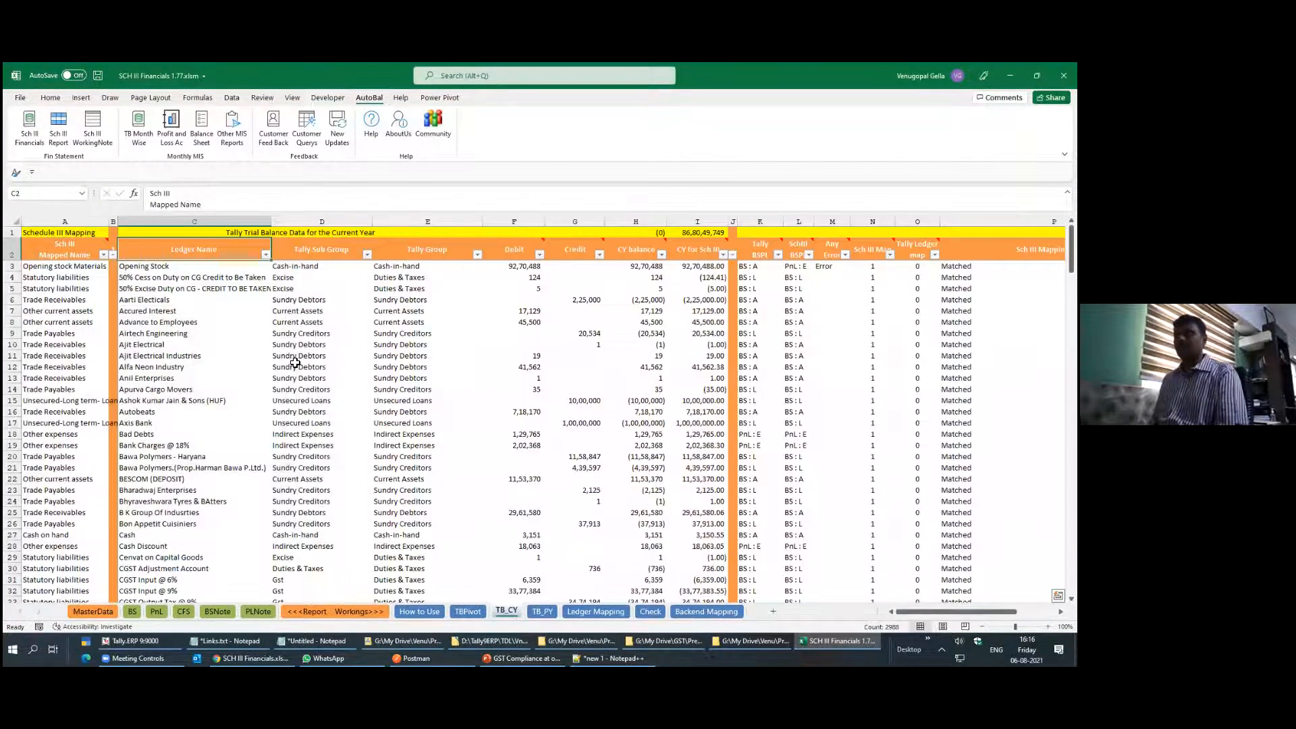
# Filter the TB_CY sheet's Sch III Mapped Name column by "pro"
pyautogui.hotkey('ctrl', 'Left')
pyautogui.hotkey('alt', 'Down')
pyautogui.press('Down')
pyautogui.press('Down')
pyautogui.write('pr')
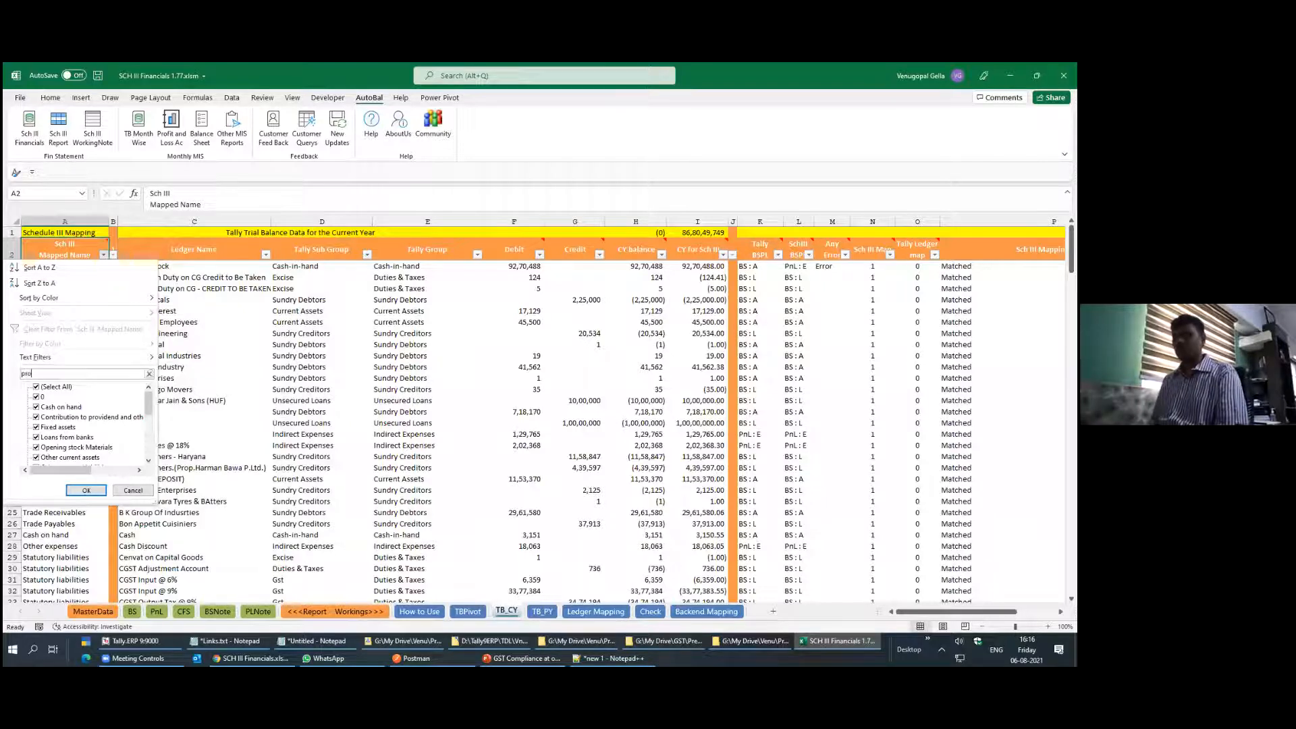
pyautogui.write('o')
pyautogui.press('Return')
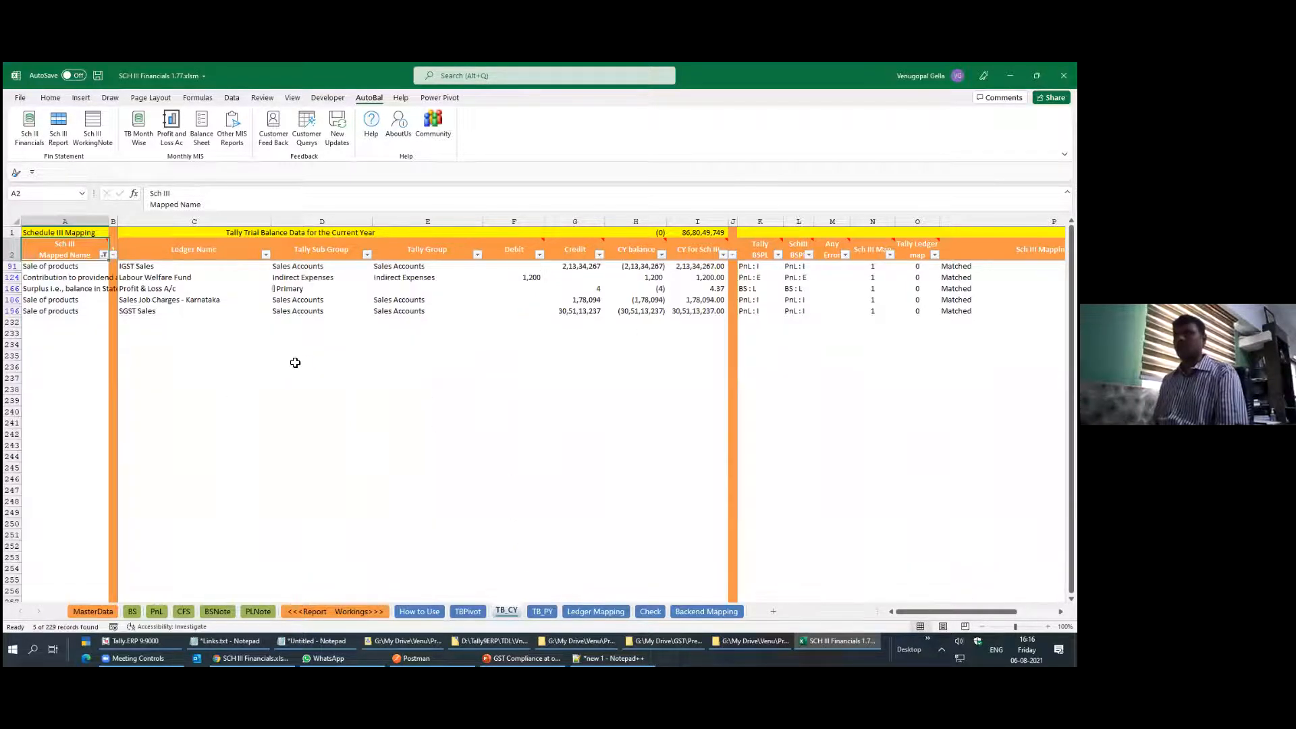
# Overwrite the Sch III mapped name of the IGST Sales ledger on the TB_CY sheet with Lease Income
pyautogui.press('Down')
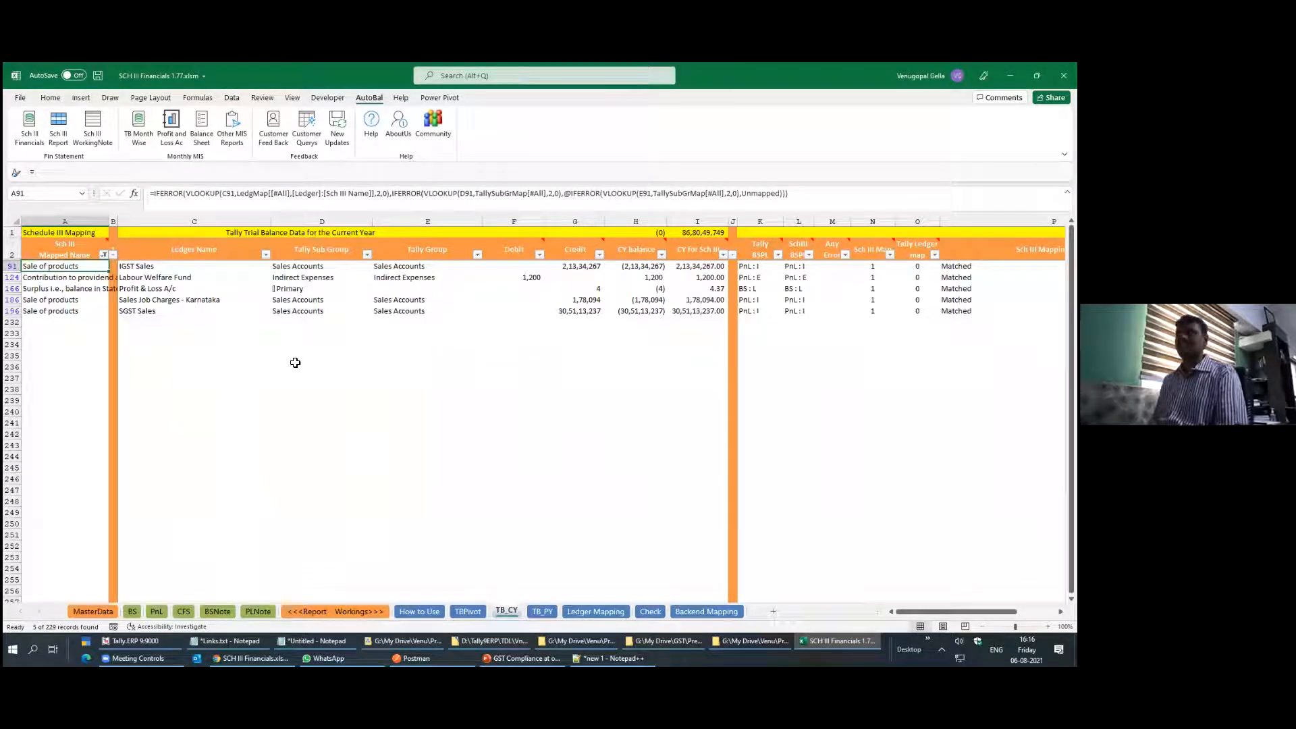
pyautogui.write('Lease')
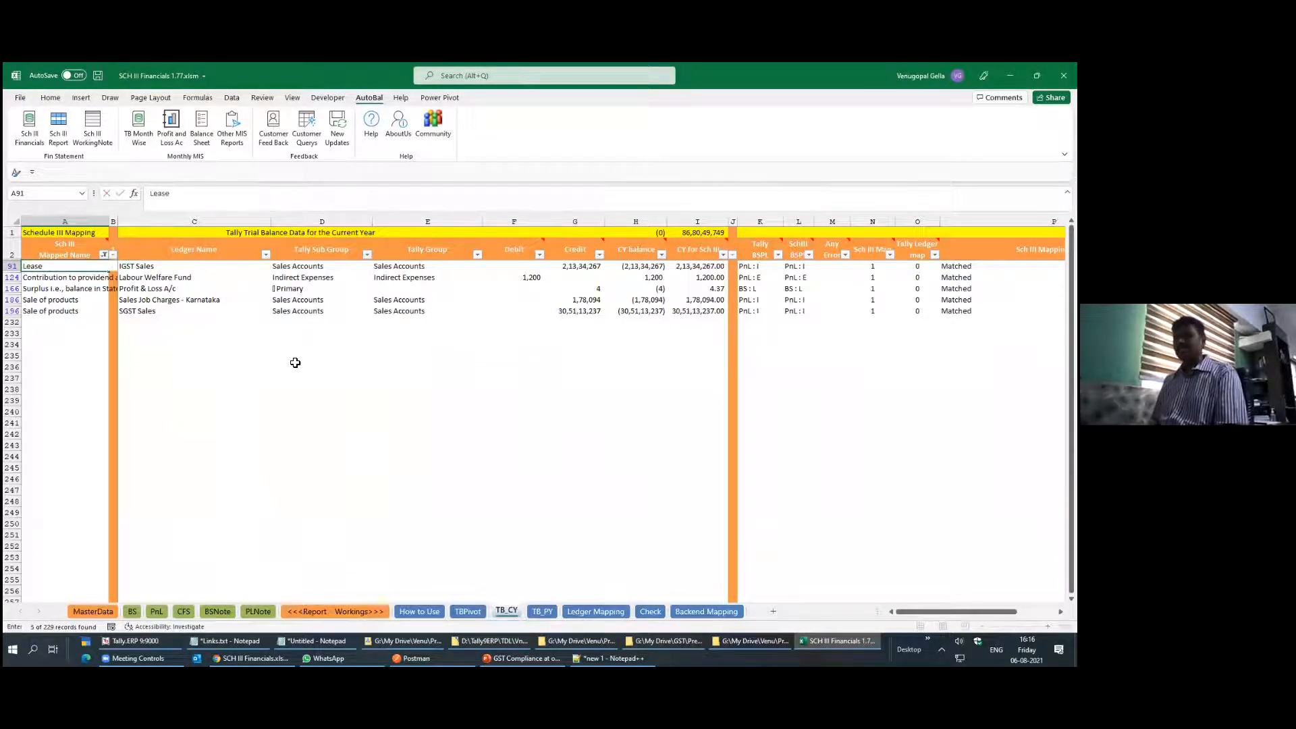
pyautogui.write(' Income')
pyautogui.press('Return')
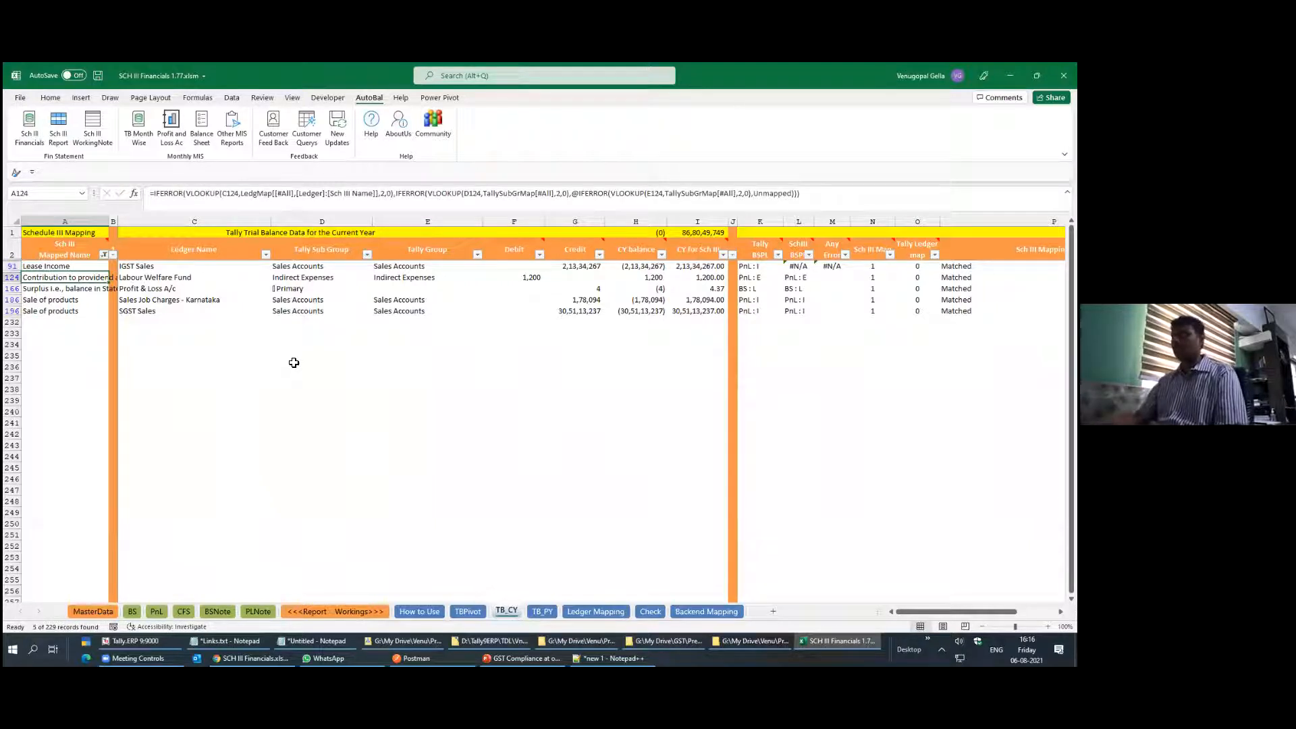
# Check the current-year Lease Income amount in Note 14 on the PLNote sheet
pyautogui.click(161, 611)
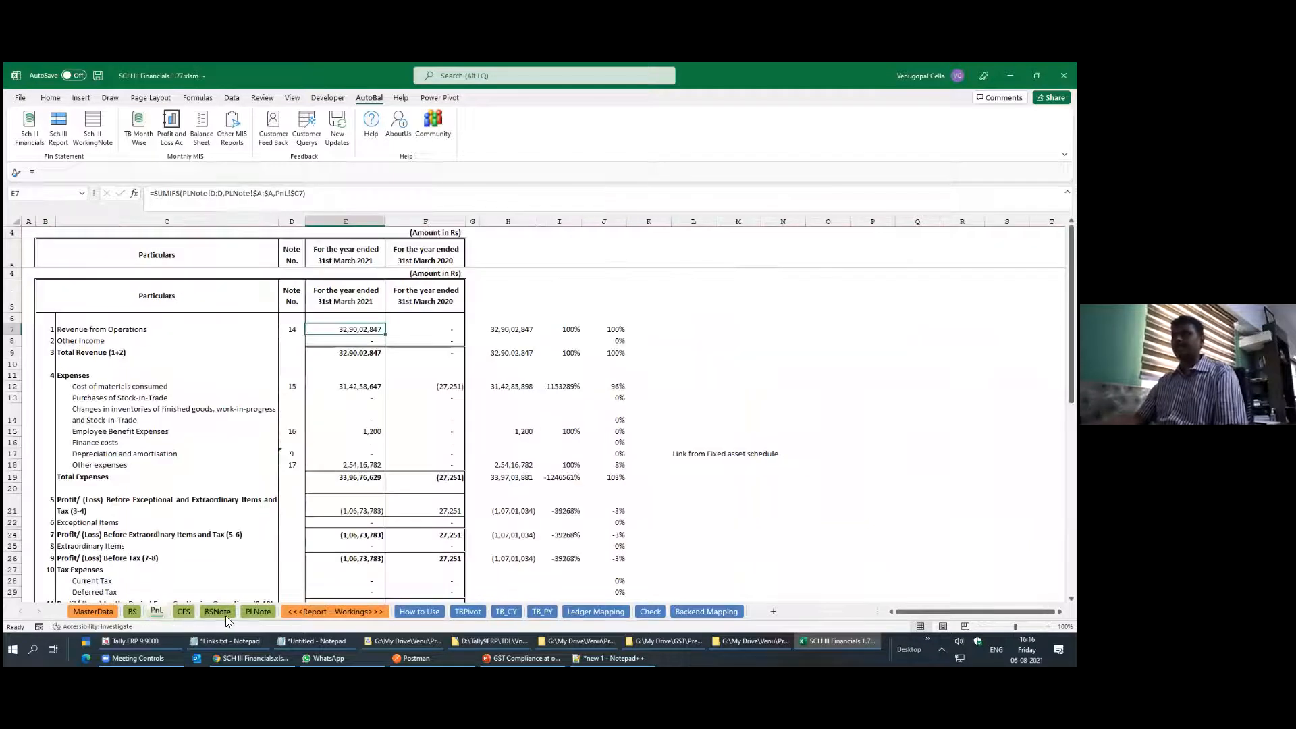
pyautogui.click(257, 611)
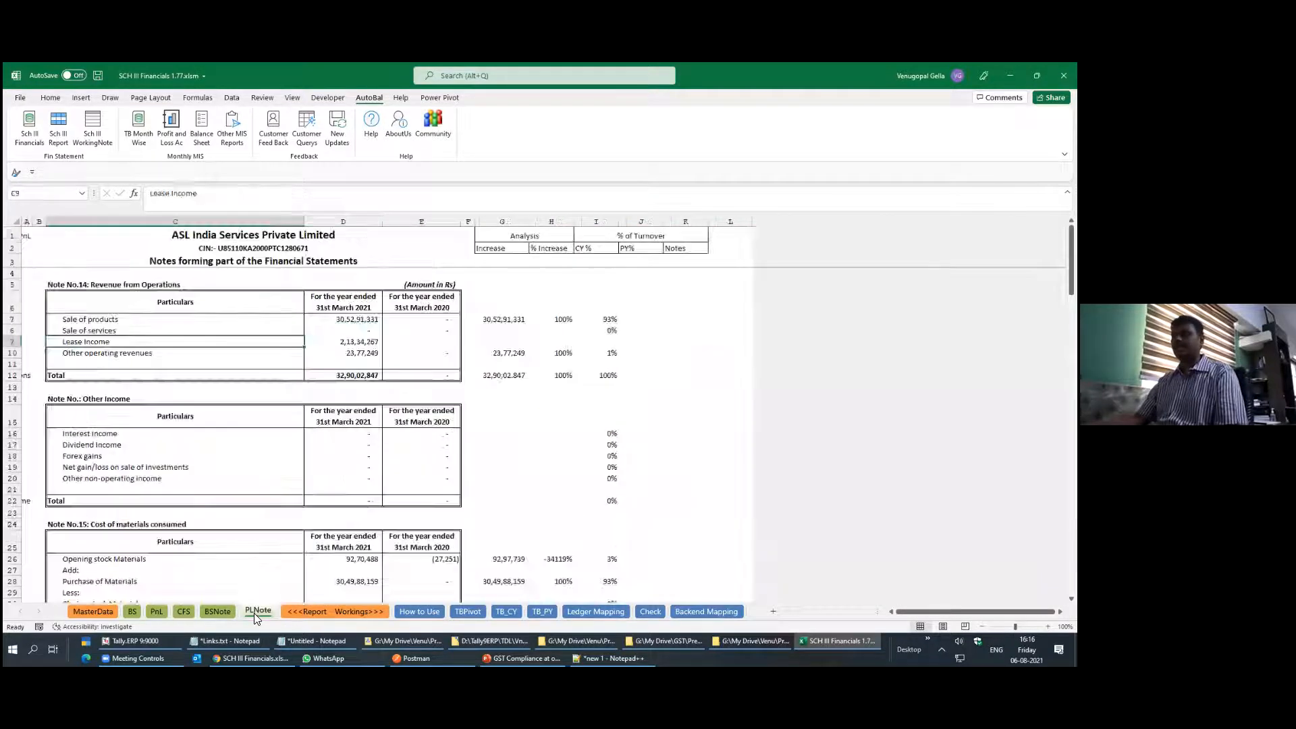
pyautogui.click(370, 341)
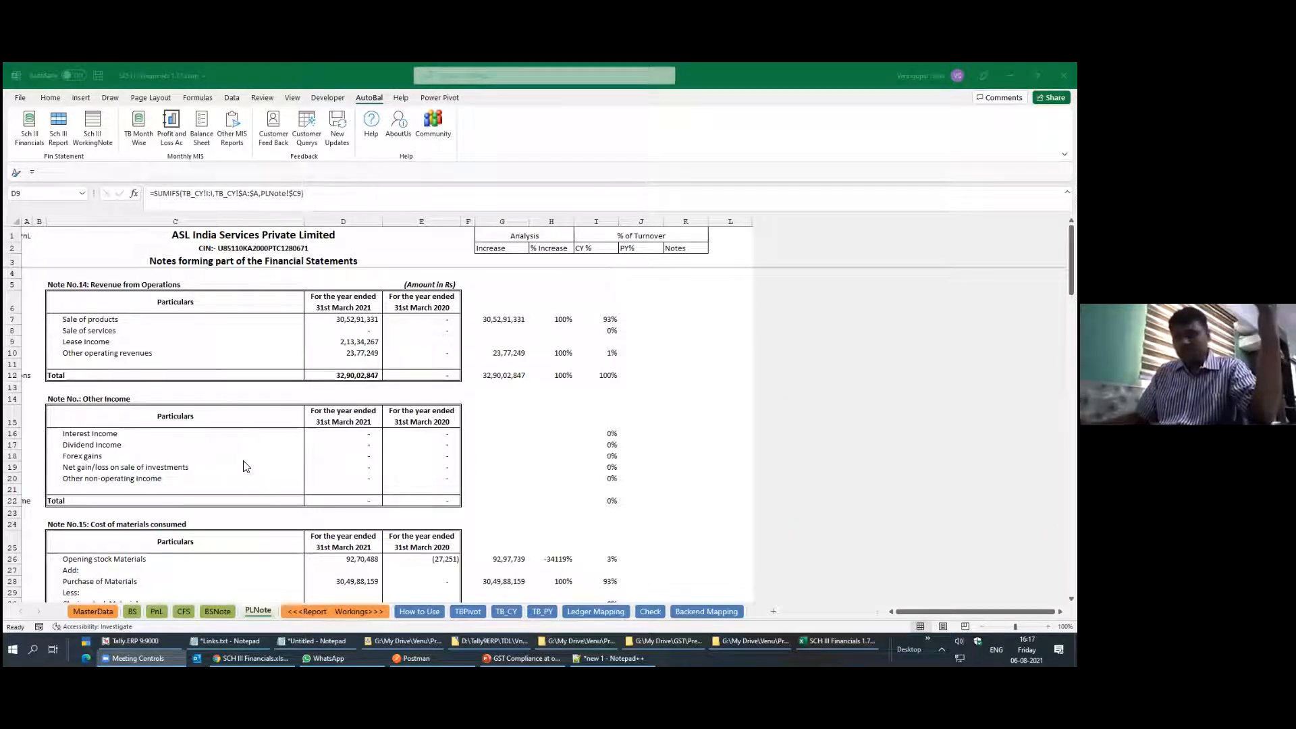
# Refresh the current-year Sch III and Tally reconciliation pivot tables on the TBPivot sheet
pyautogui.click(468, 612)
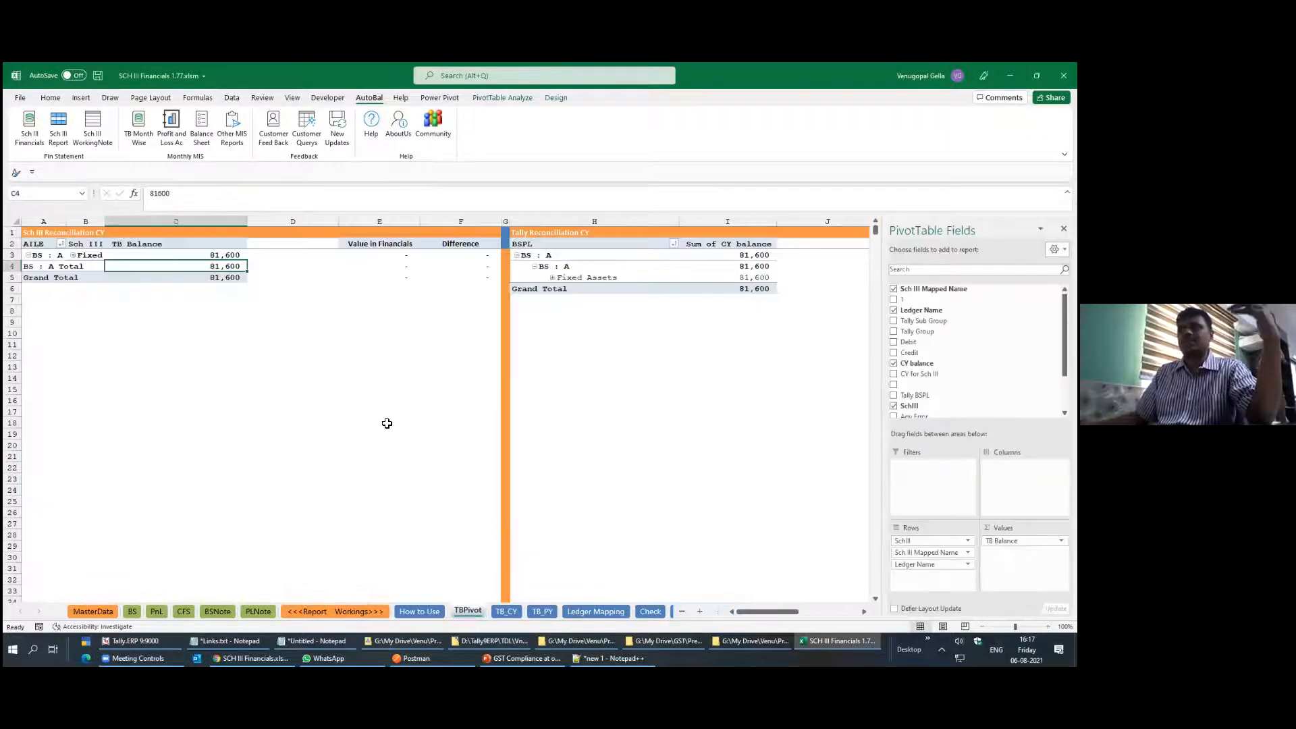
pyautogui.rightClick(95, 272)
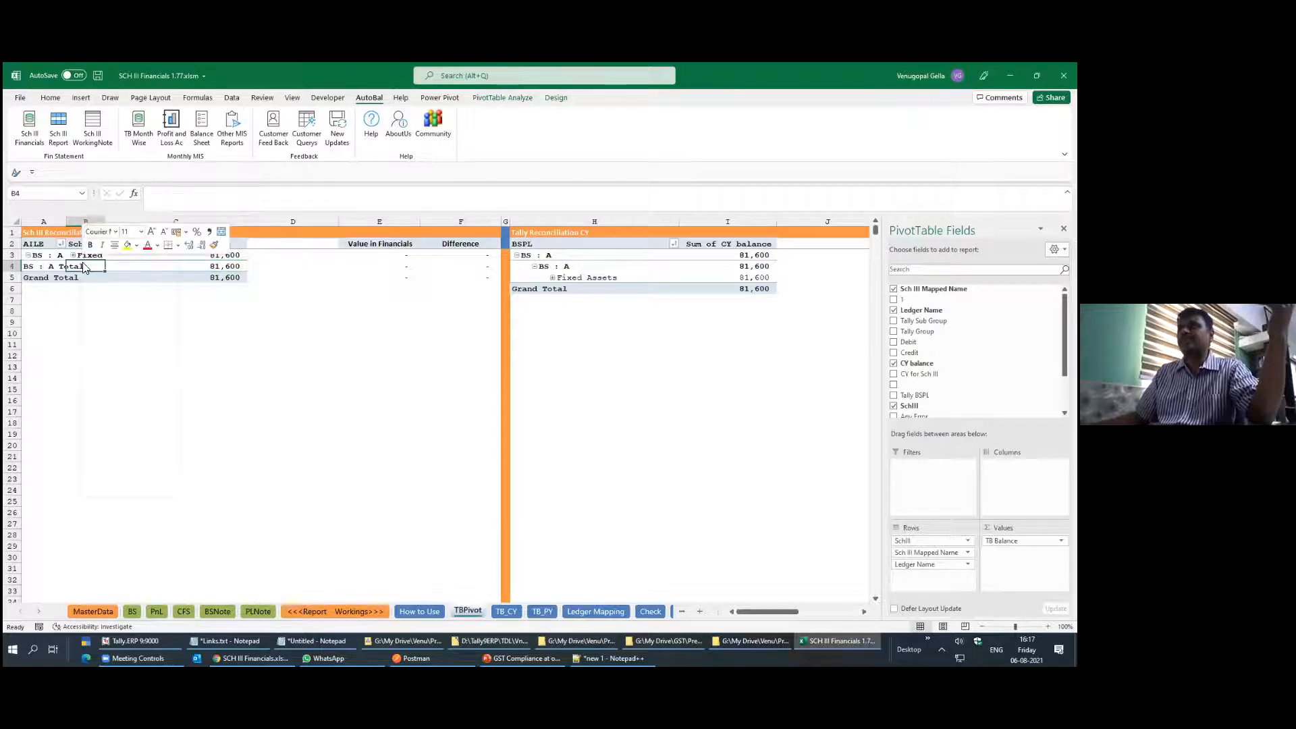
pyautogui.click(120, 306)
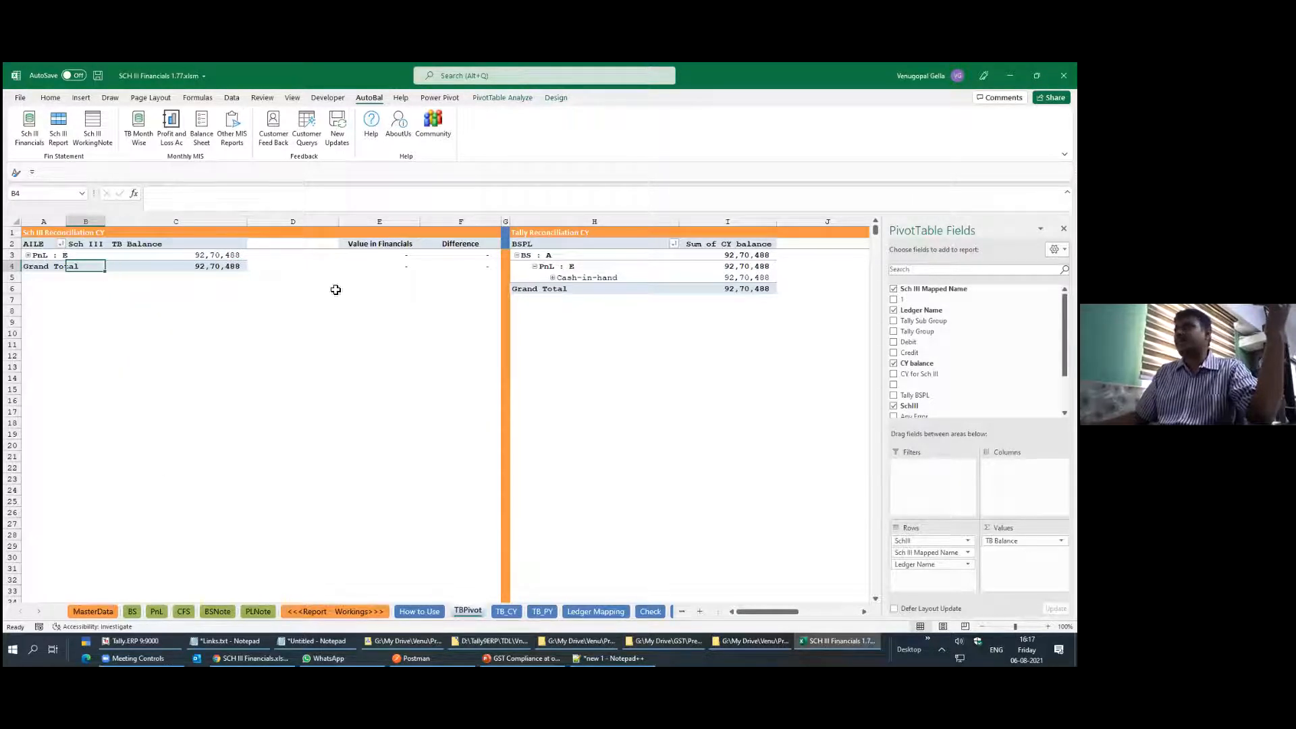
pyautogui.rightClick(556, 275)
pyautogui.click(591, 315)
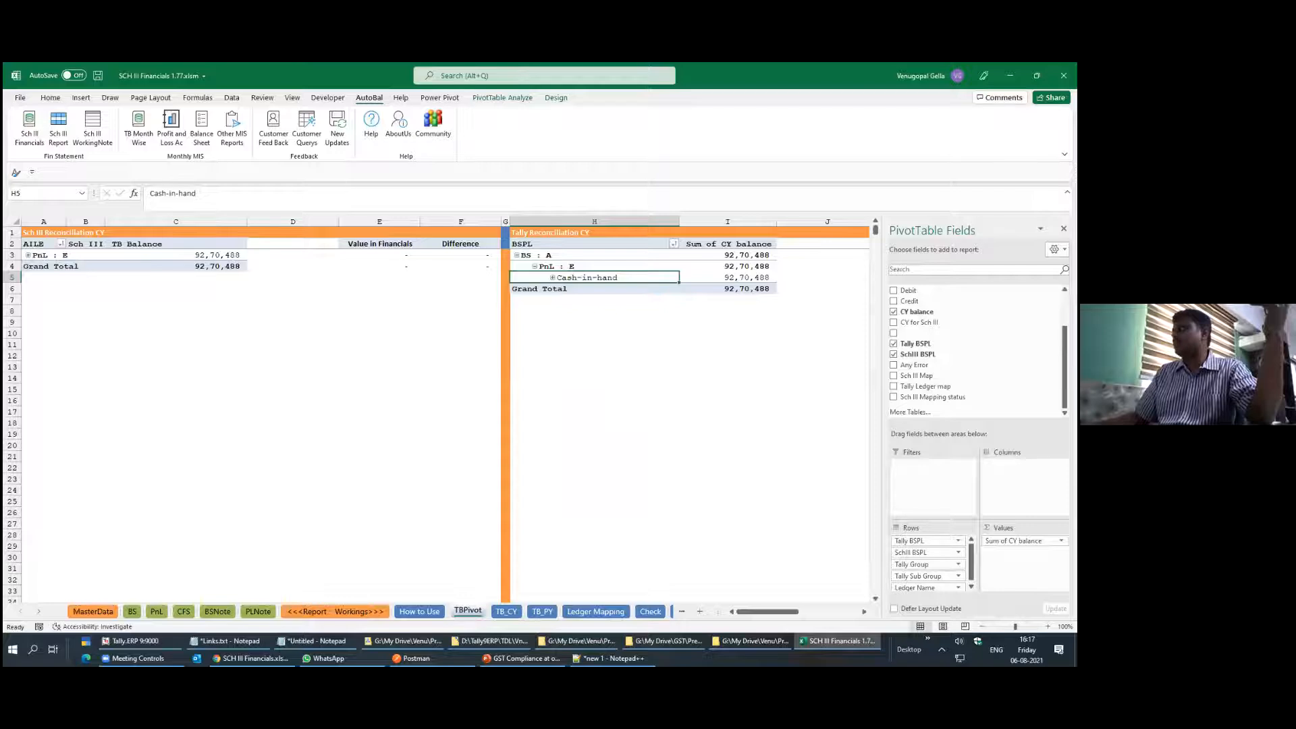
# Refresh the prior-year Sch III reconciliation pivot table on the TBPivot sheet
pyautogui.click(159, 275)
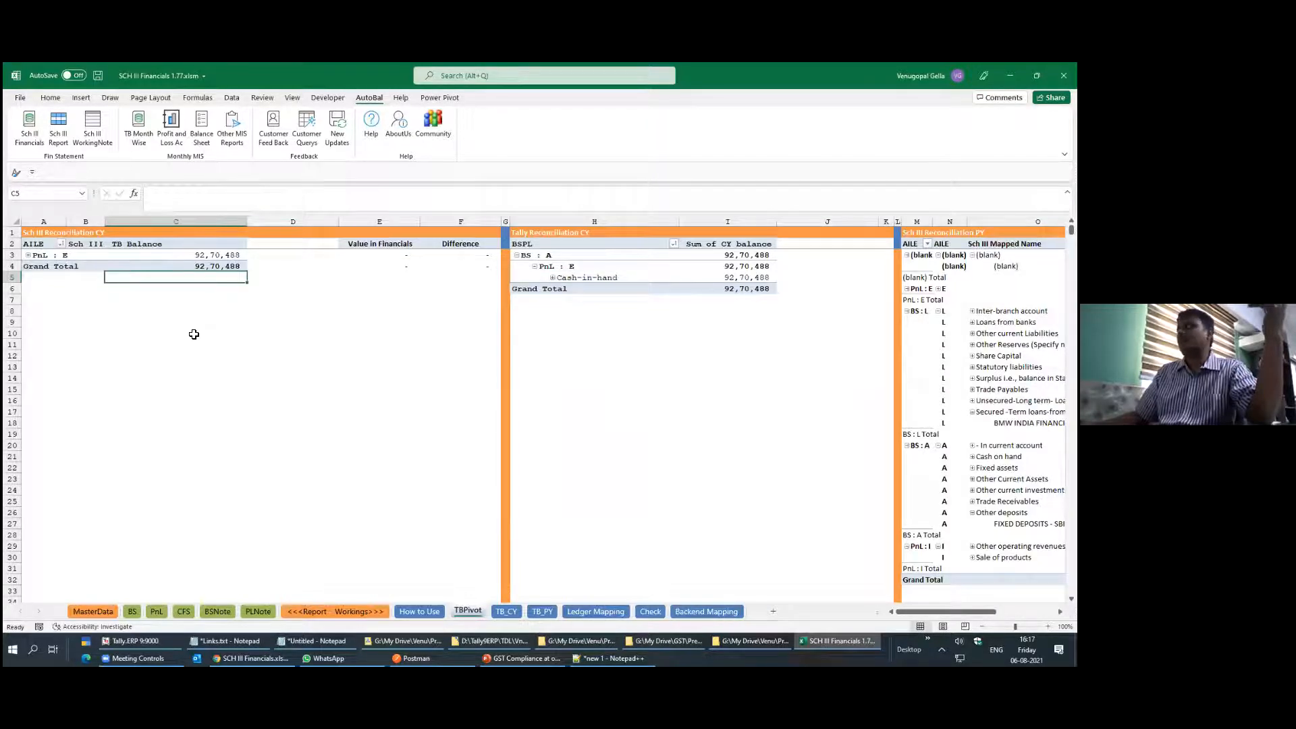
pyautogui.moveTo(935, 612); pyautogui.dragTo(993, 612)
pyautogui.click(458, 354)
pyautogui.rightClick(458, 353)
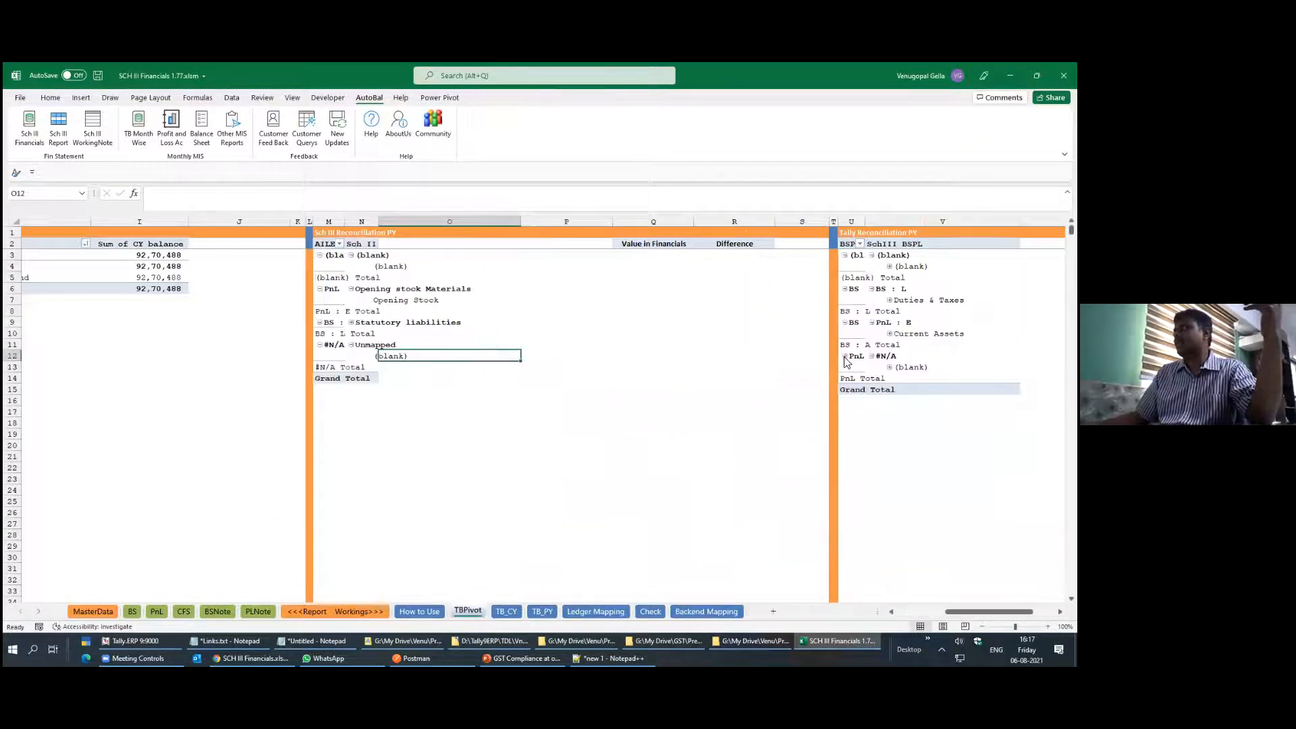
pyautogui.click(770, 356)
pyautogui.click(139, 317)
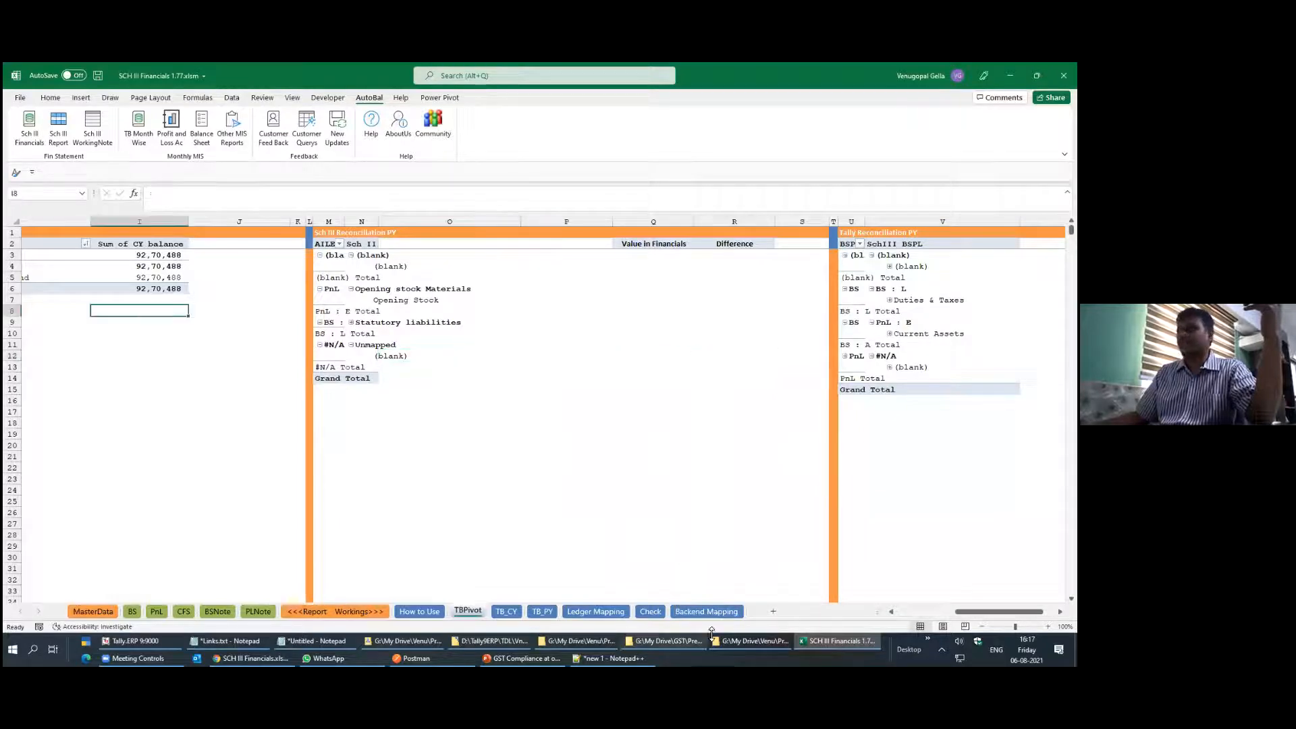
# Create a pivot table on a new sheet from the full current-year trial balance data on the TB_CY sheet
pyautogui.hscroll(-3, 428, 525)
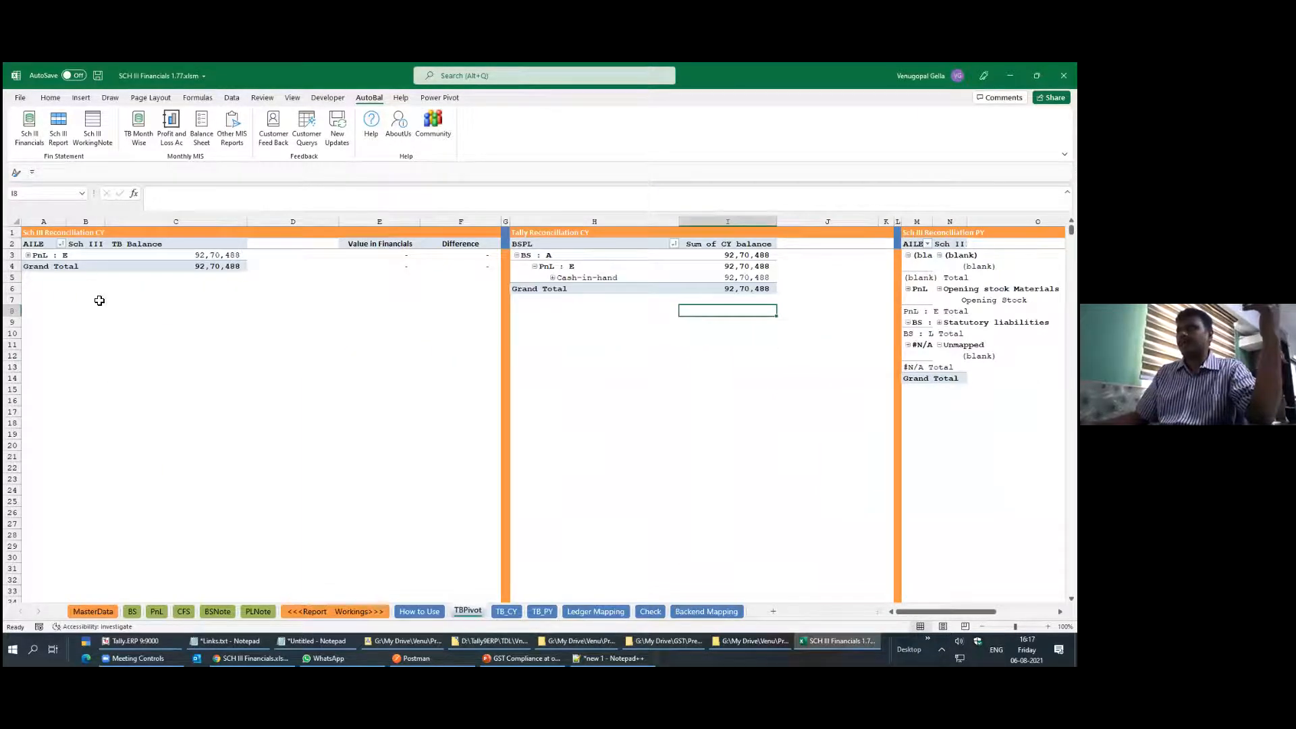
pyautogui.click(40, 256)
pyautogui.click(511, 616)
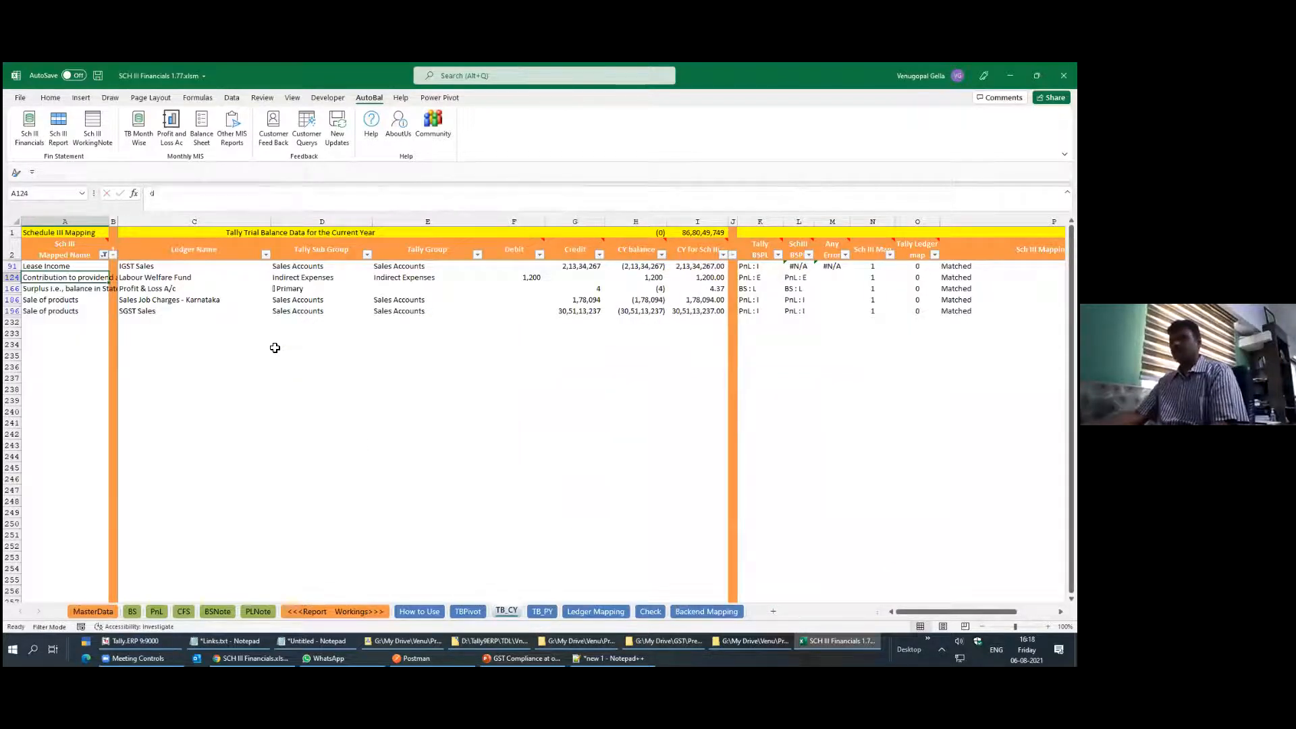
pyautogui.click(61, 247)
pyautogui.hotkey('ctrl', 'shift', 'End')
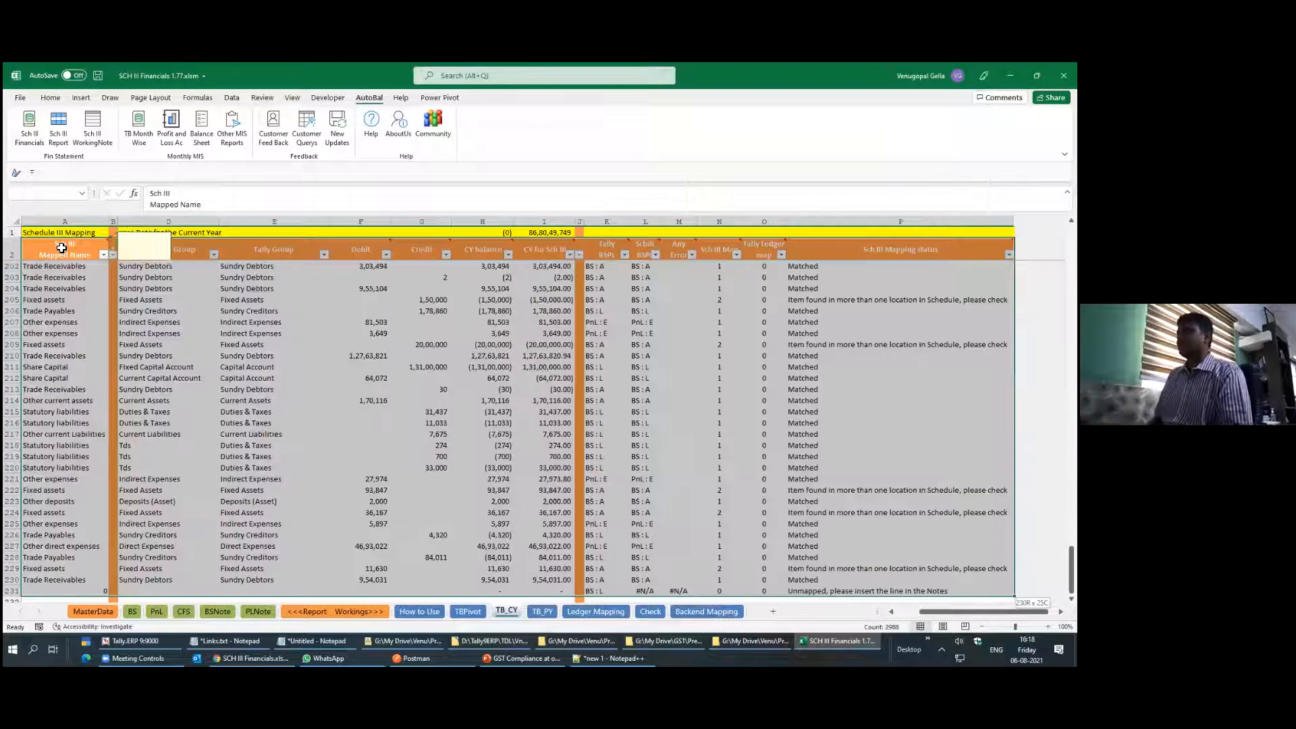
pyautogui.hotkey('alt', 'd')
pyautogui.press('p')
pyautogui.press('Return')
pyautogui.press('Return')
pyautogui.press('Return')
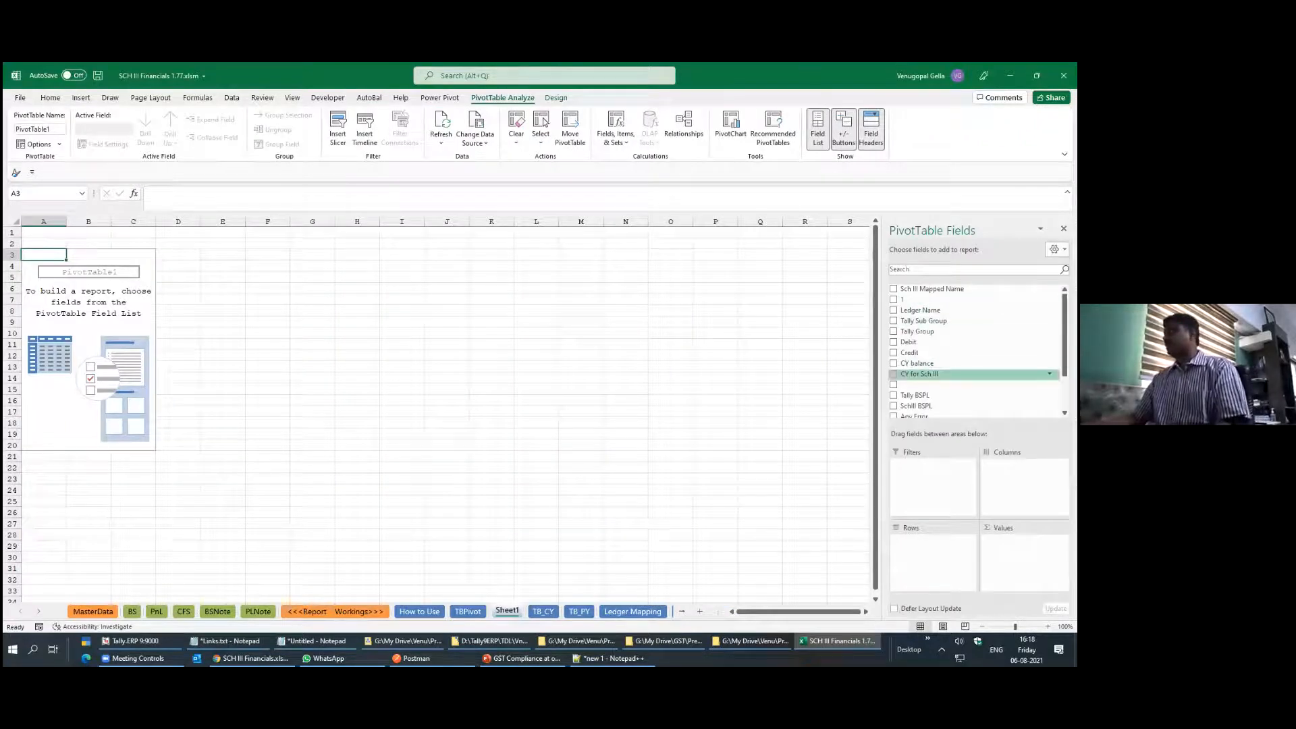
# Add the sum of CY balance to the pivot table and format its total in comma style
pyautogui.click(894, 363)
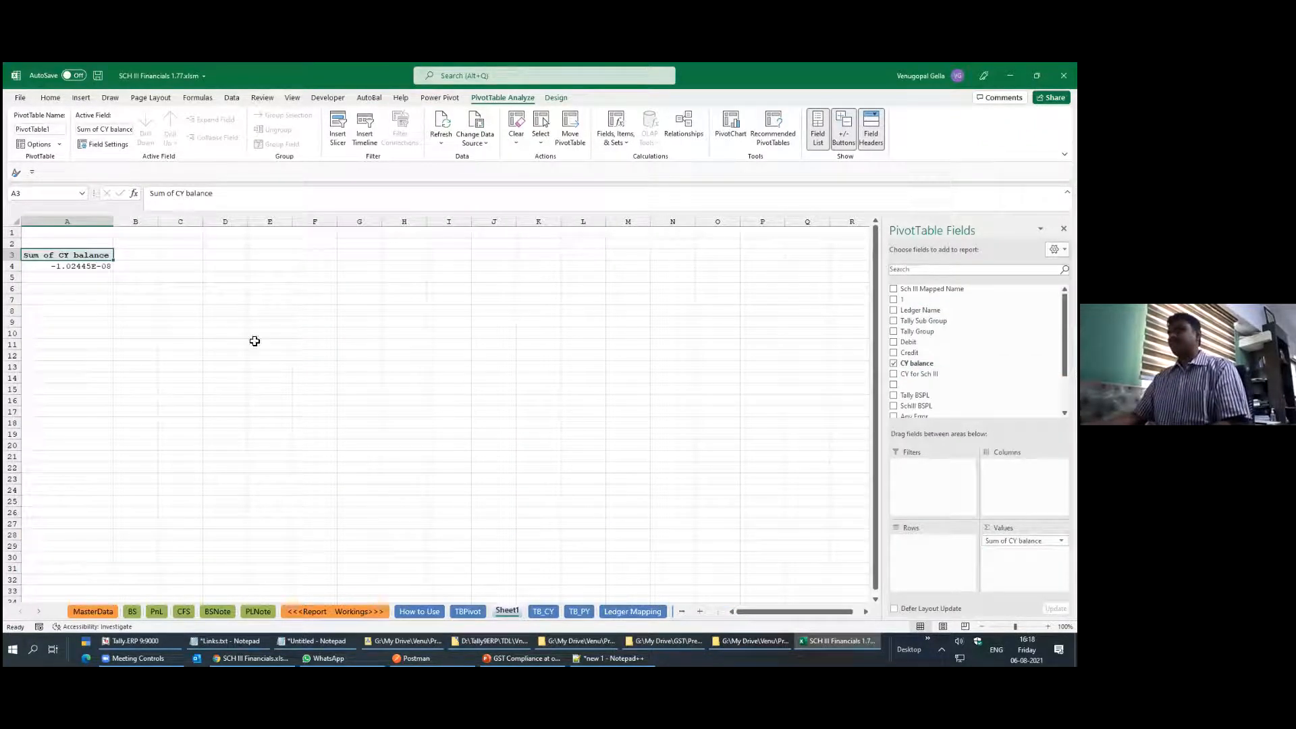
pyautogui.click(88, 267)
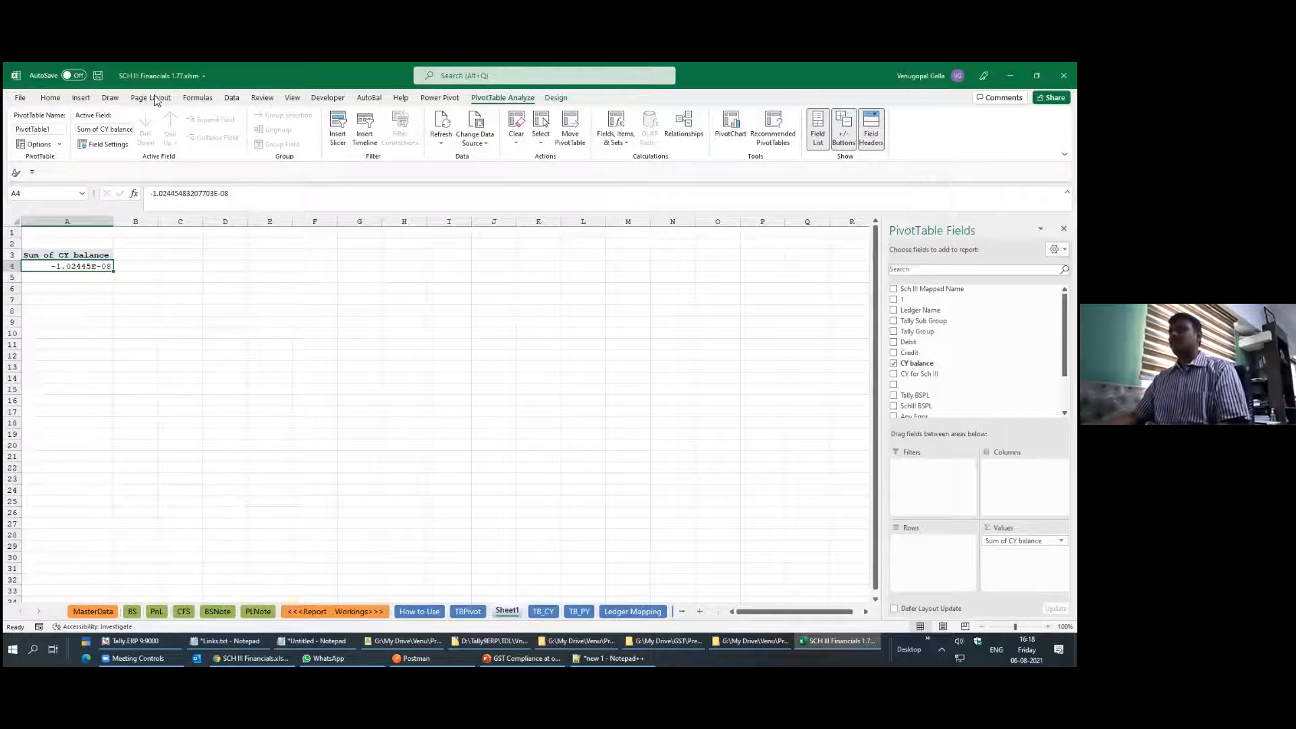
pyautogui.click(51, 97)
pyautogui.click(481, 137)
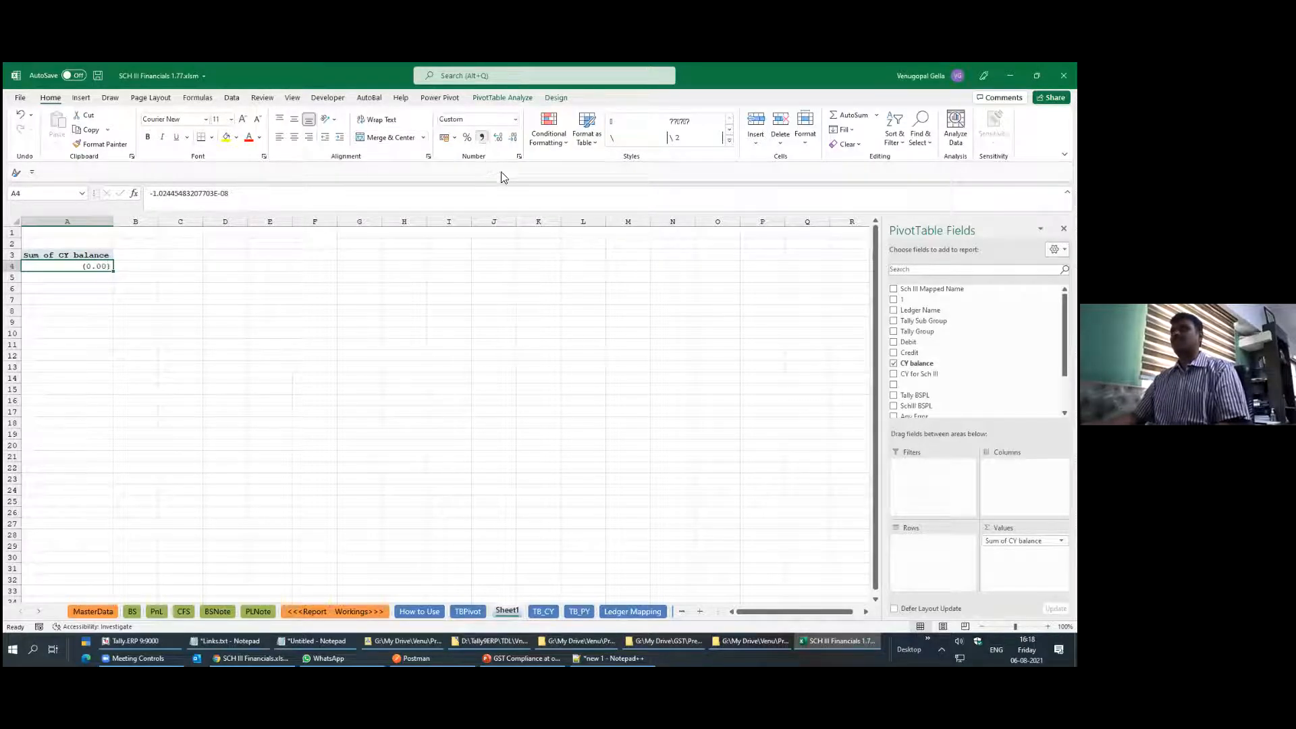
# Break the pivot table's CY balance down by Tally BSPL in rows
pyautogui.scroll(-1, 946, 313)
pyautogui.scroll(-1, 959, 337)
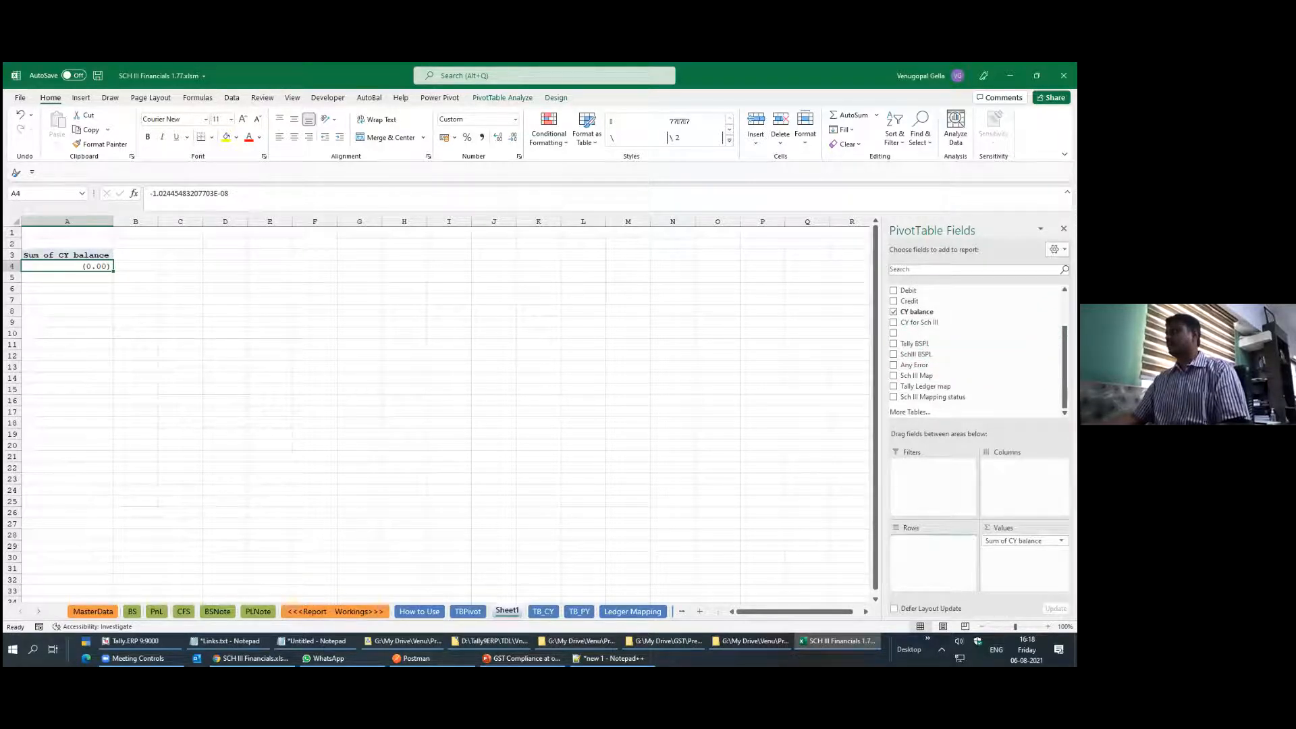
pyautogui.click(894, 343)
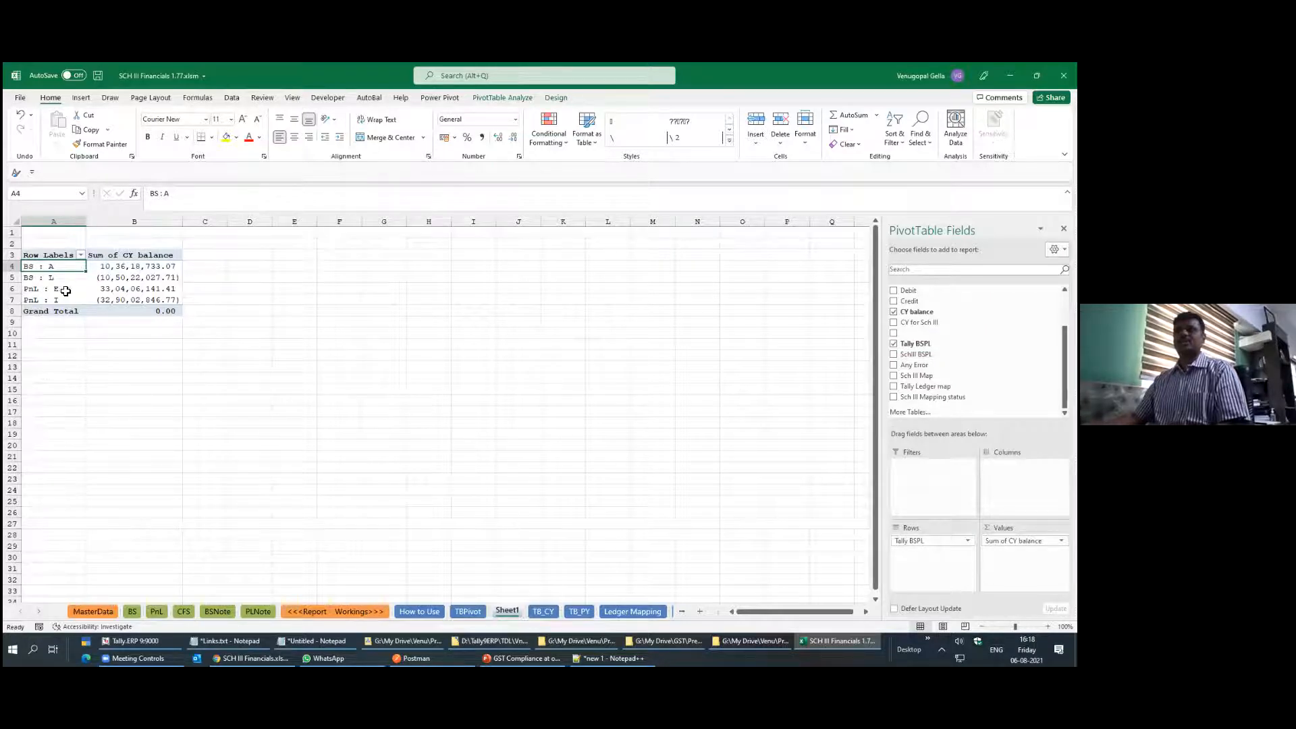
# Compare the pivot's combined PnL : E and PnL : I balances with Nett Profit in Tally's Profit & Loss A/c
pyautogui.moveTo(130, 289); pyautogui.dragTo(127, 300)
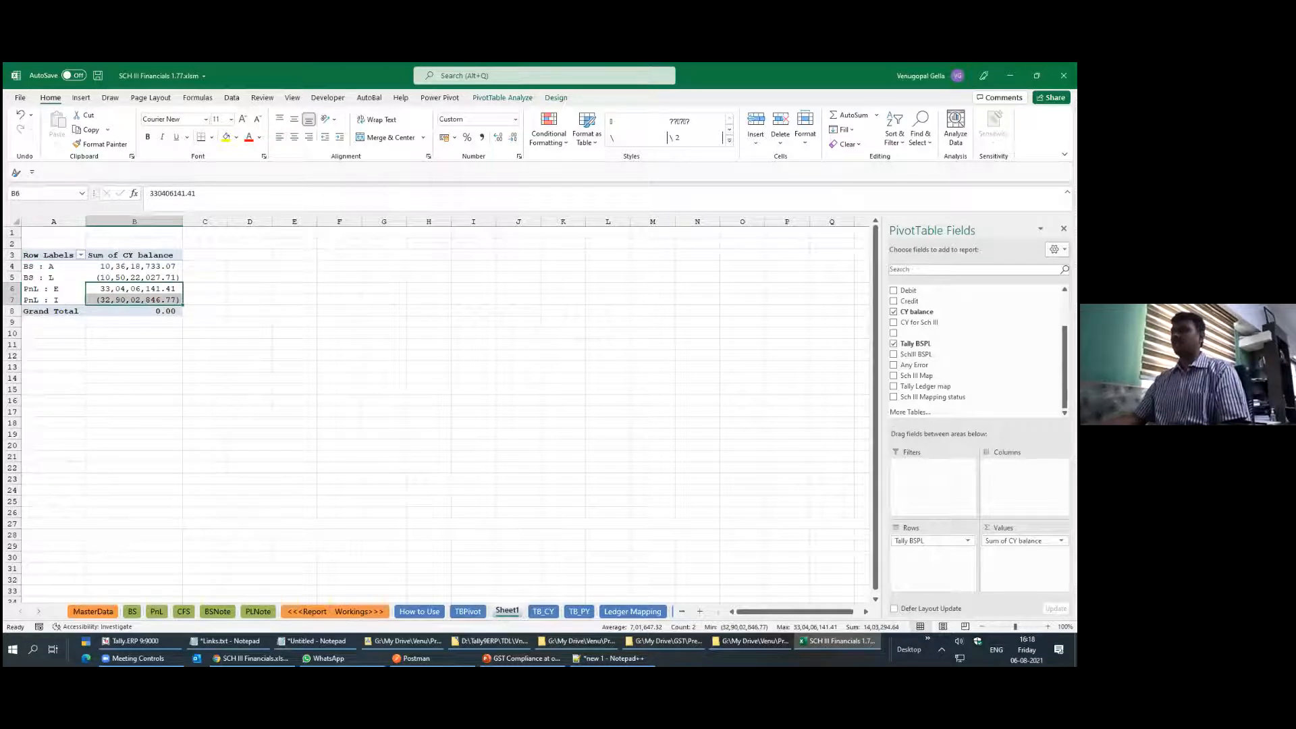
pyautogui.hotkey('alt', 'Tab')
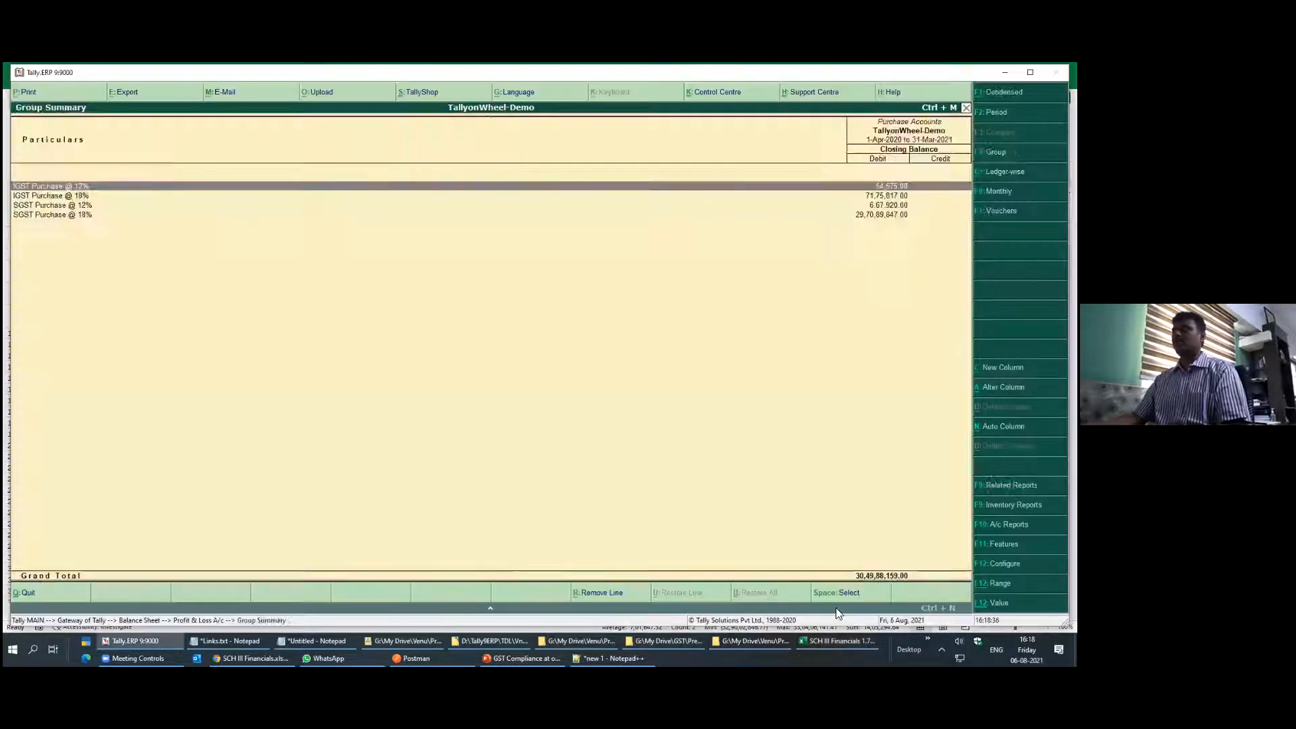
pyautogui.press('Escape')
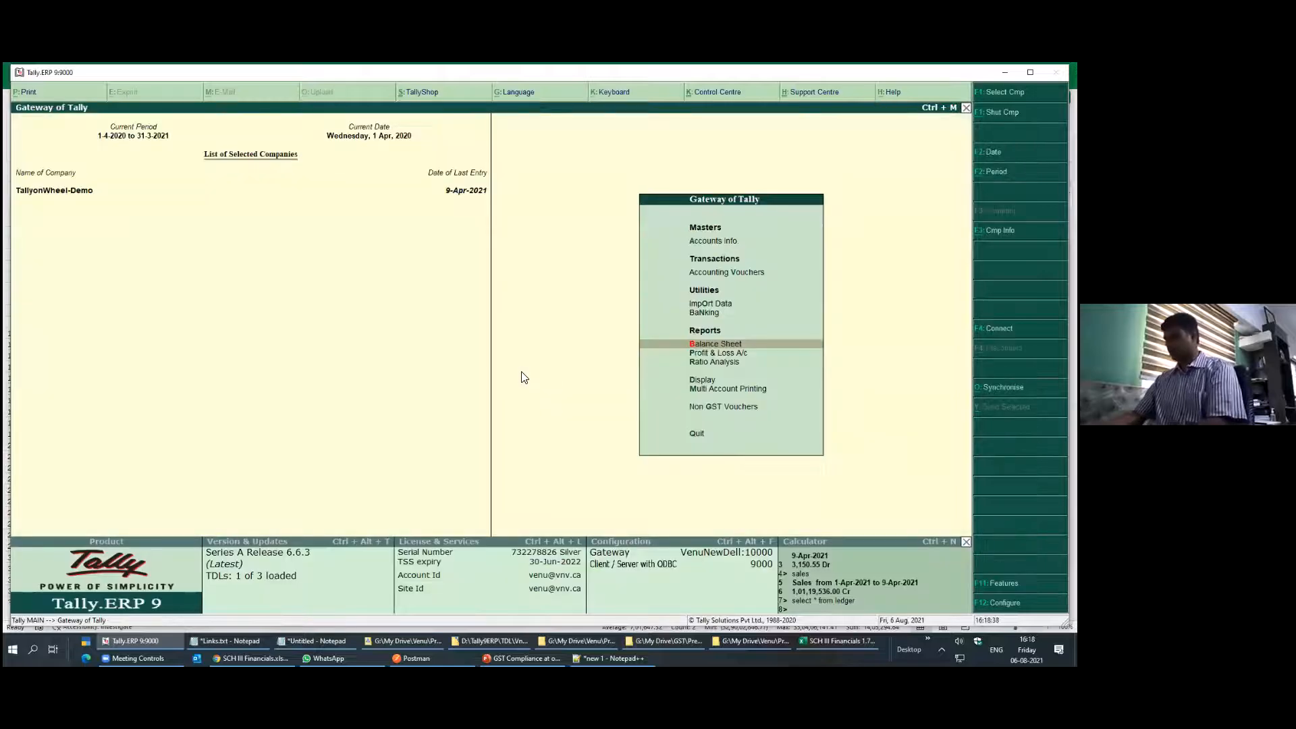
pyautogui.press('Down')
pyautogui.press('Return')
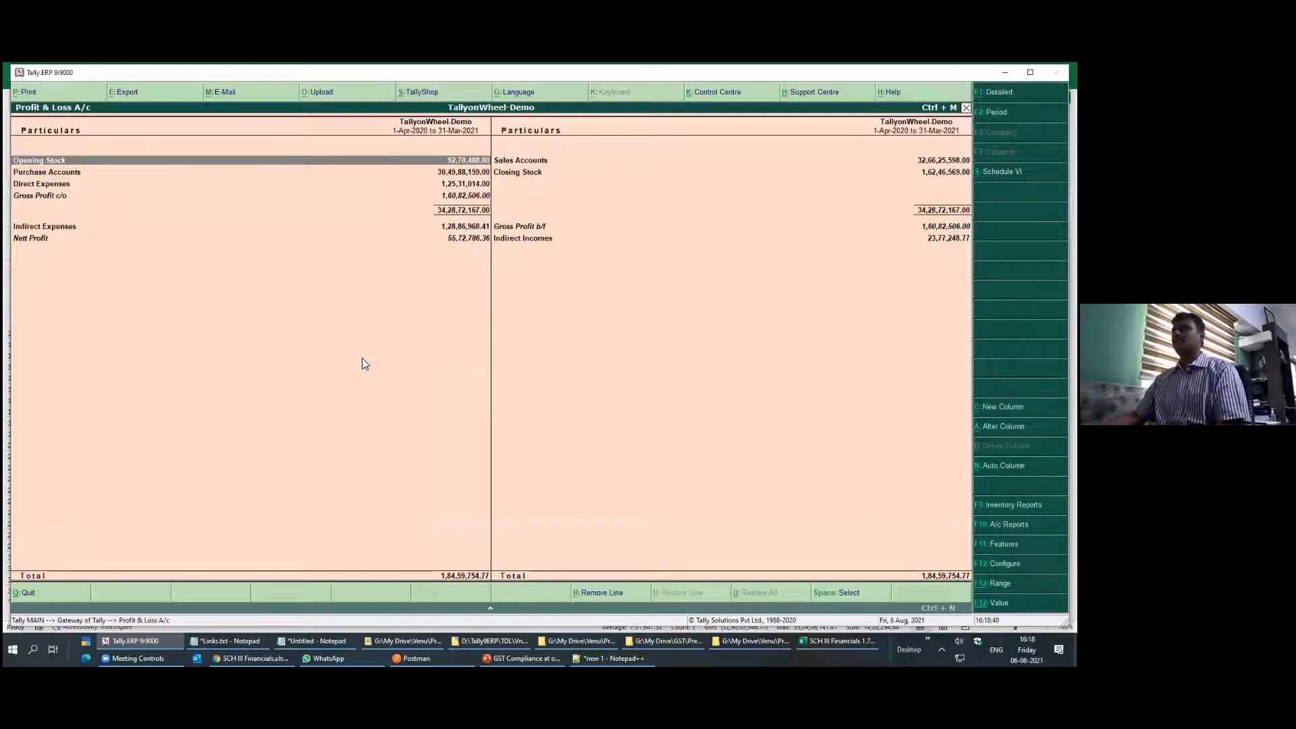
pyautogui.click(47, 240)
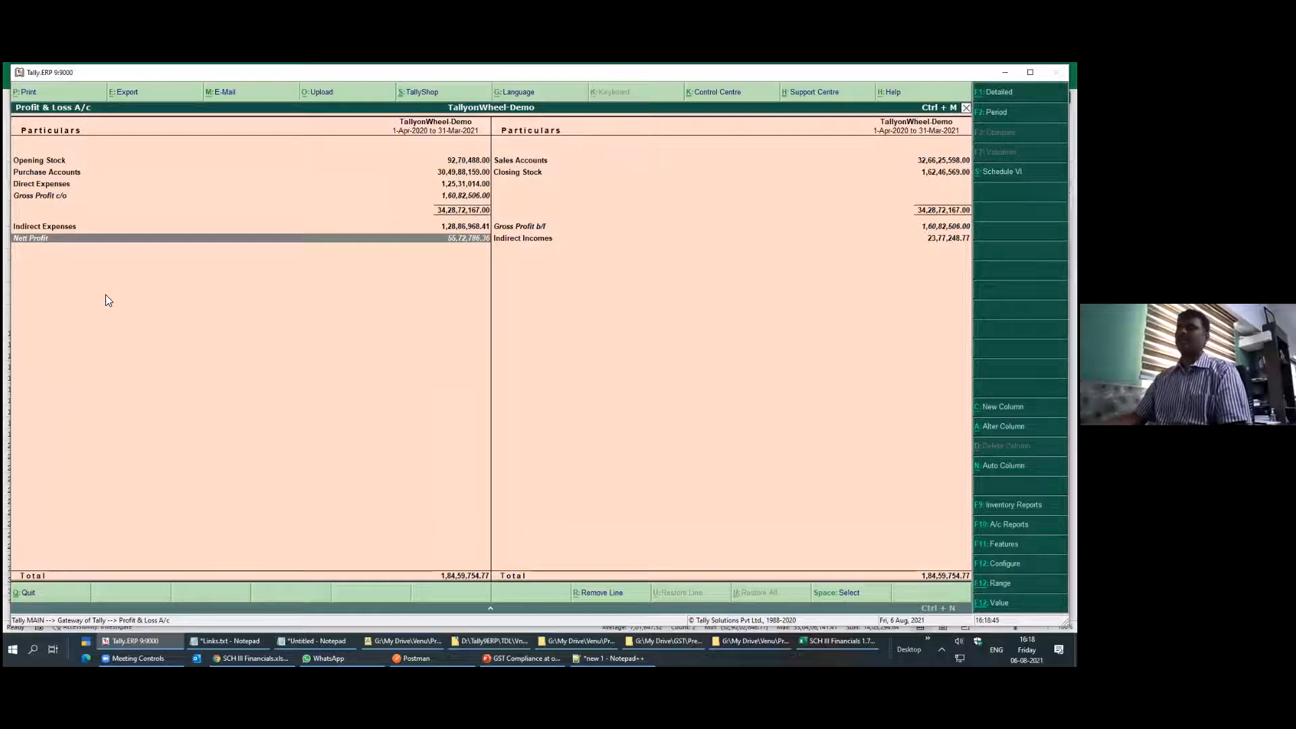
pyautogui.hotkey('alt', 'Tab')
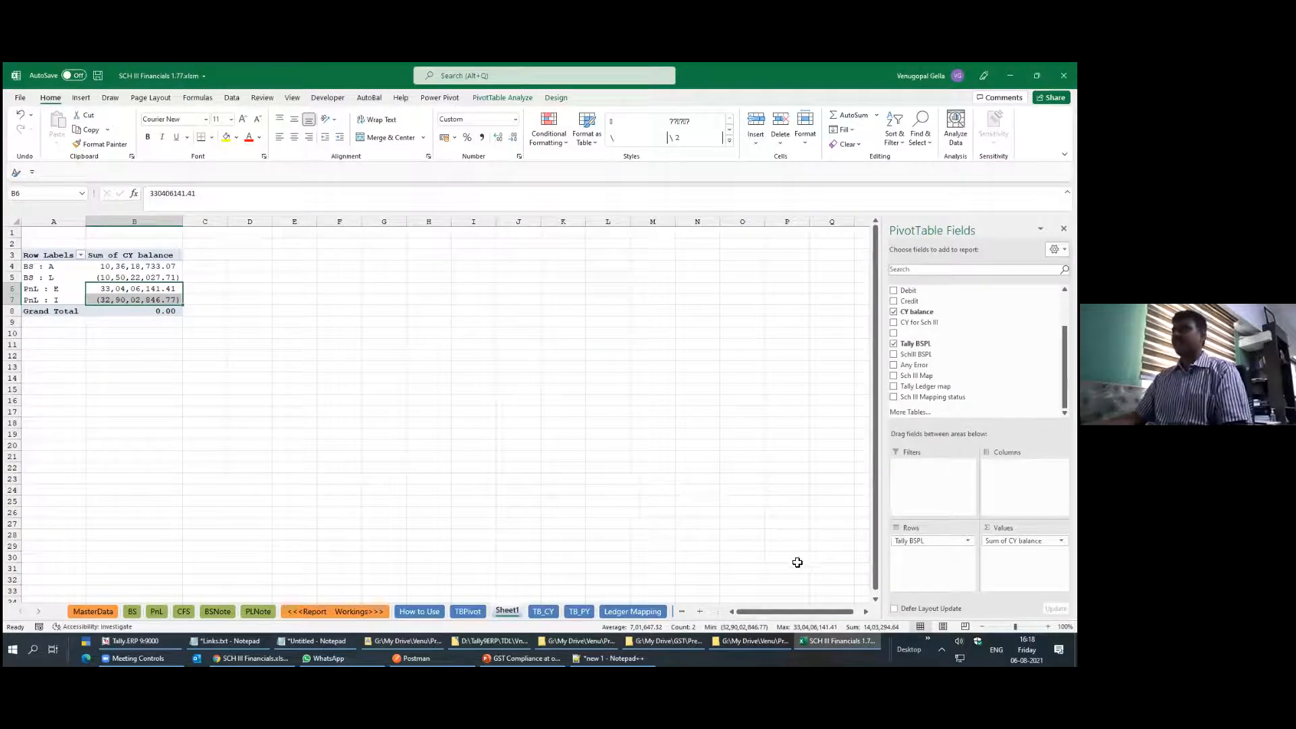
# Check the Opening Stock line in Tally's Profit & Loss A/c and return to the pivot table
pyautogui.hotkey('alt', 'Tab')
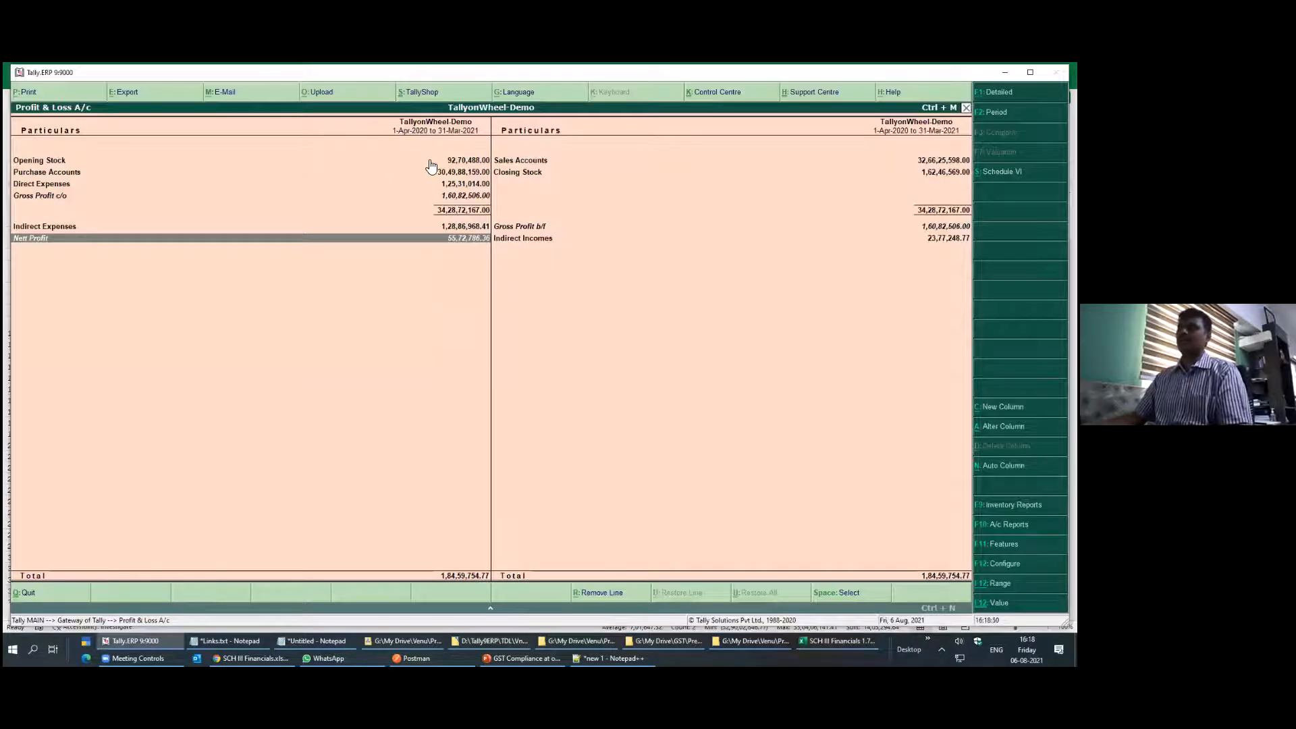
pyautogui.click(421, 161)
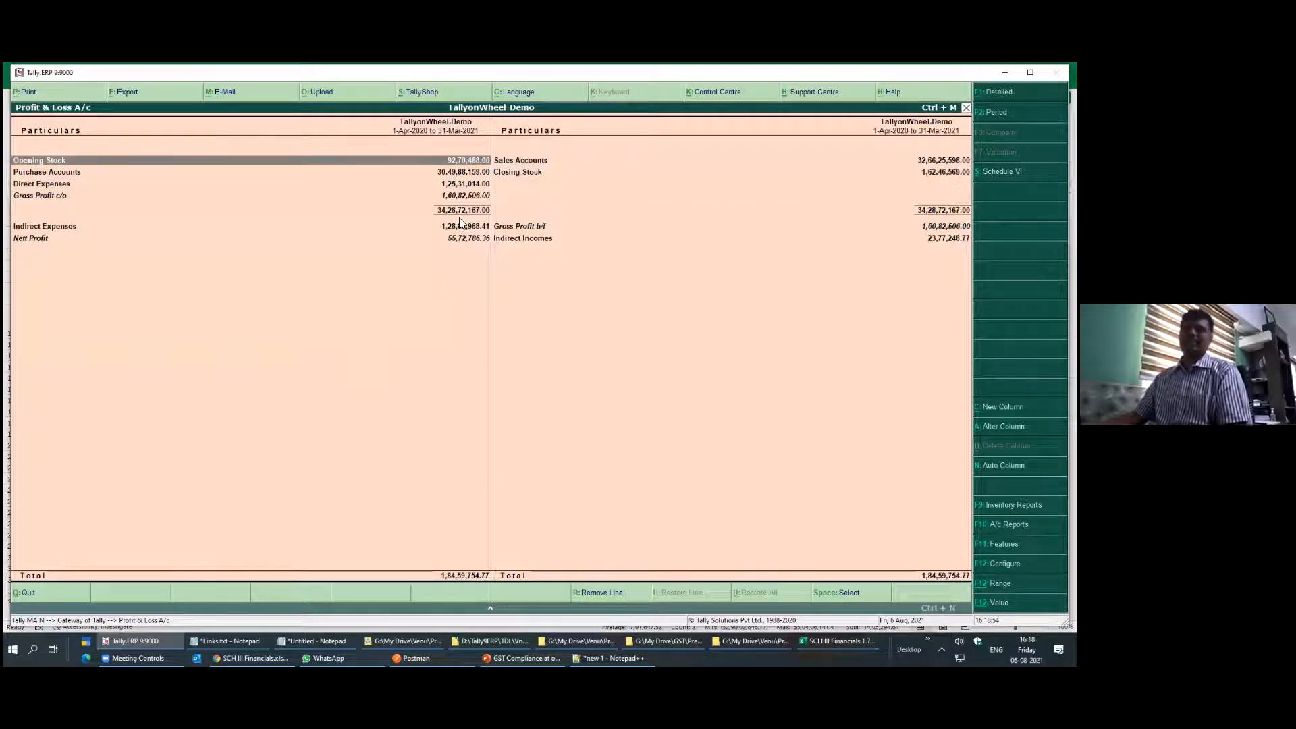
pyautogui.hotkey('alt', 'Tab')
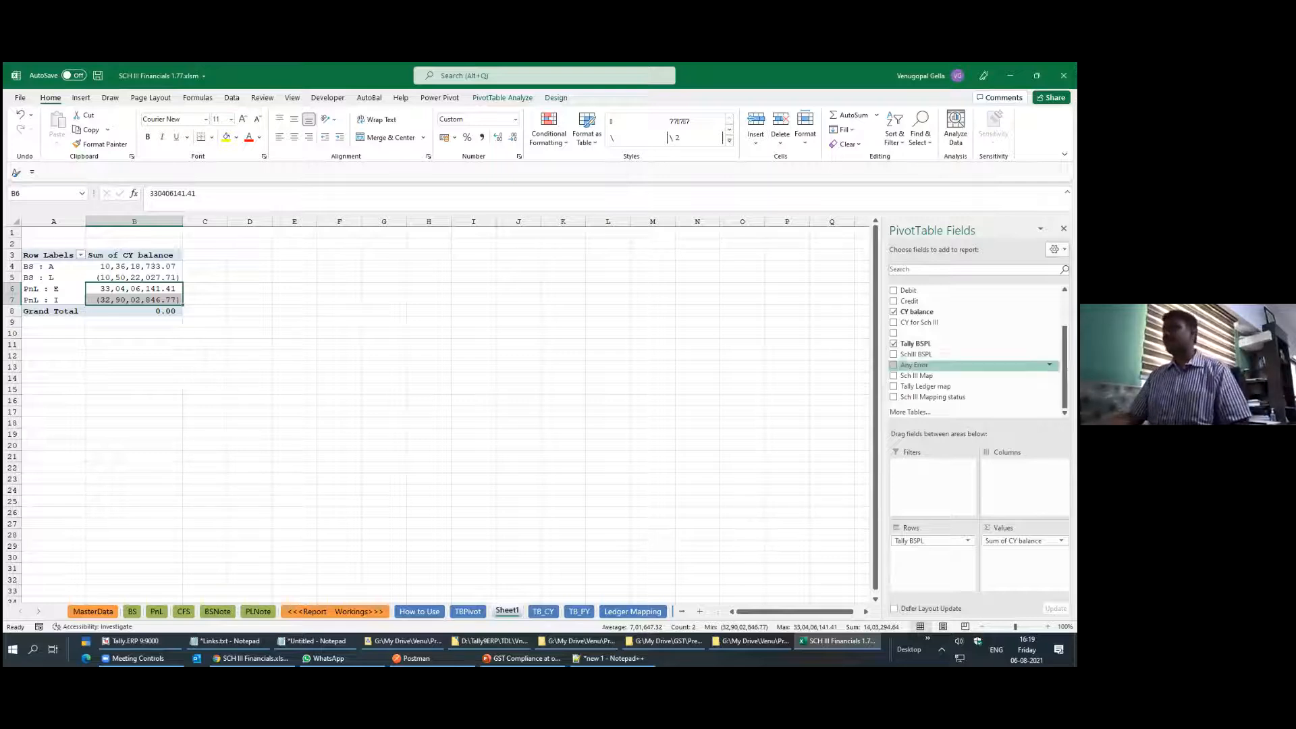
# Add Sch III Mapped Name beneath Tally BSPL in the pivot rows and review the resulting breakdown
pyautogui.scroll(2, 935, 338)
pyautogui.moveTo(935, 290); pyautogui.dragTo(932, 550)
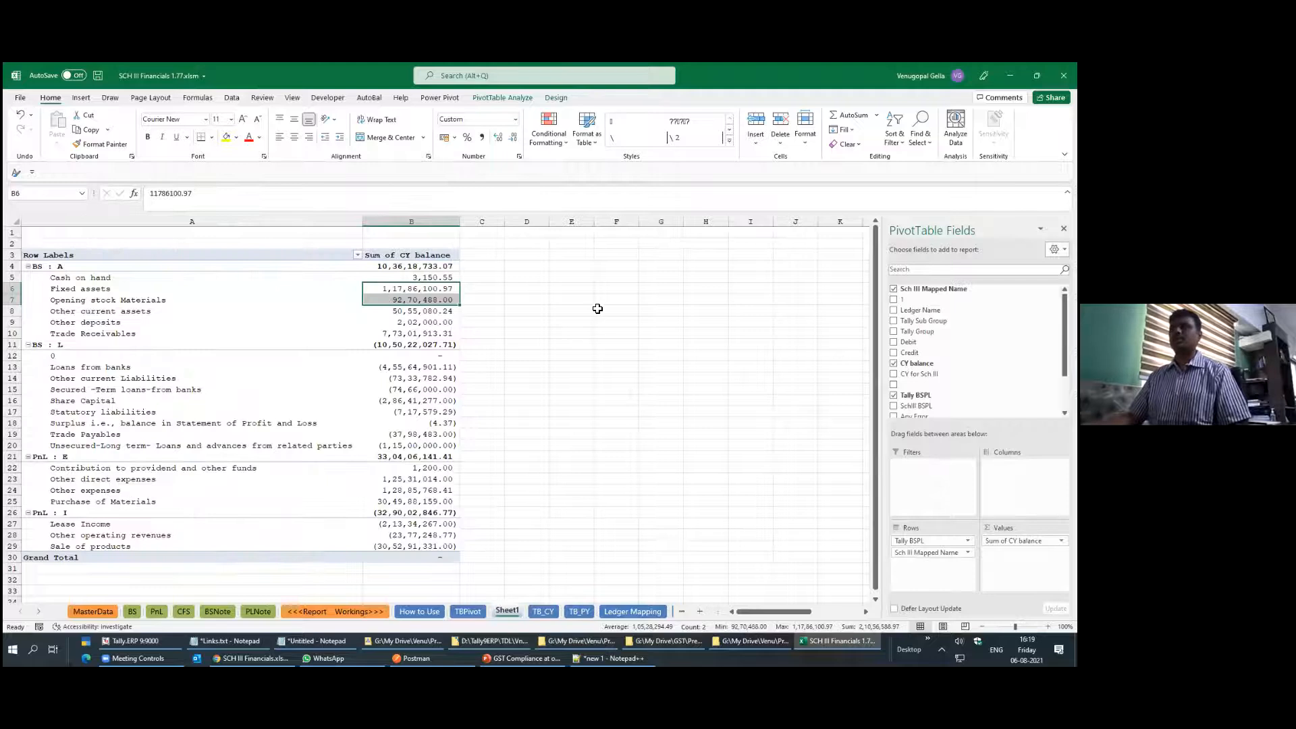
pyautogui.scroll(-8, 598, 308)
pyautogui.scroll(2, 598, 308)
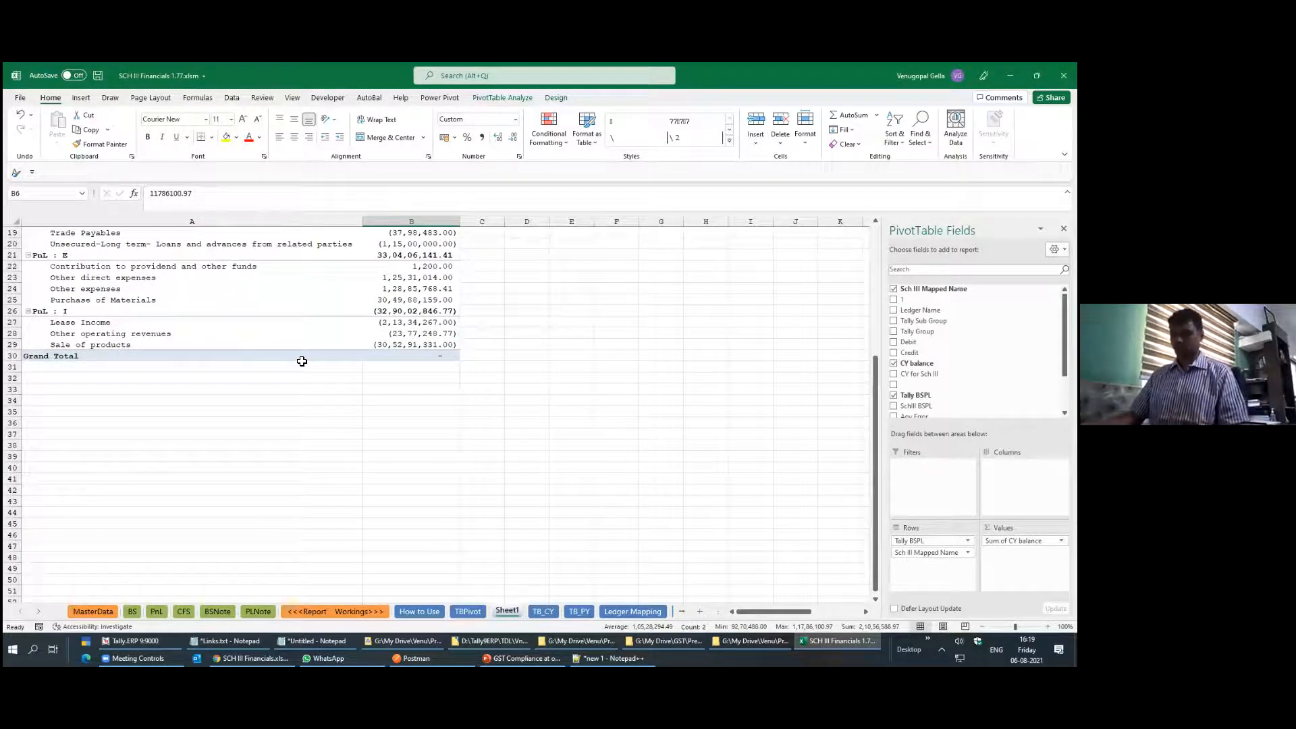
pyautogui.scroll(6, 302, 362)
pyautogui.keyDown('ctrl'); pyautogui.scroll(1, 302, 362); pyautogui.keyUp('ctrl')
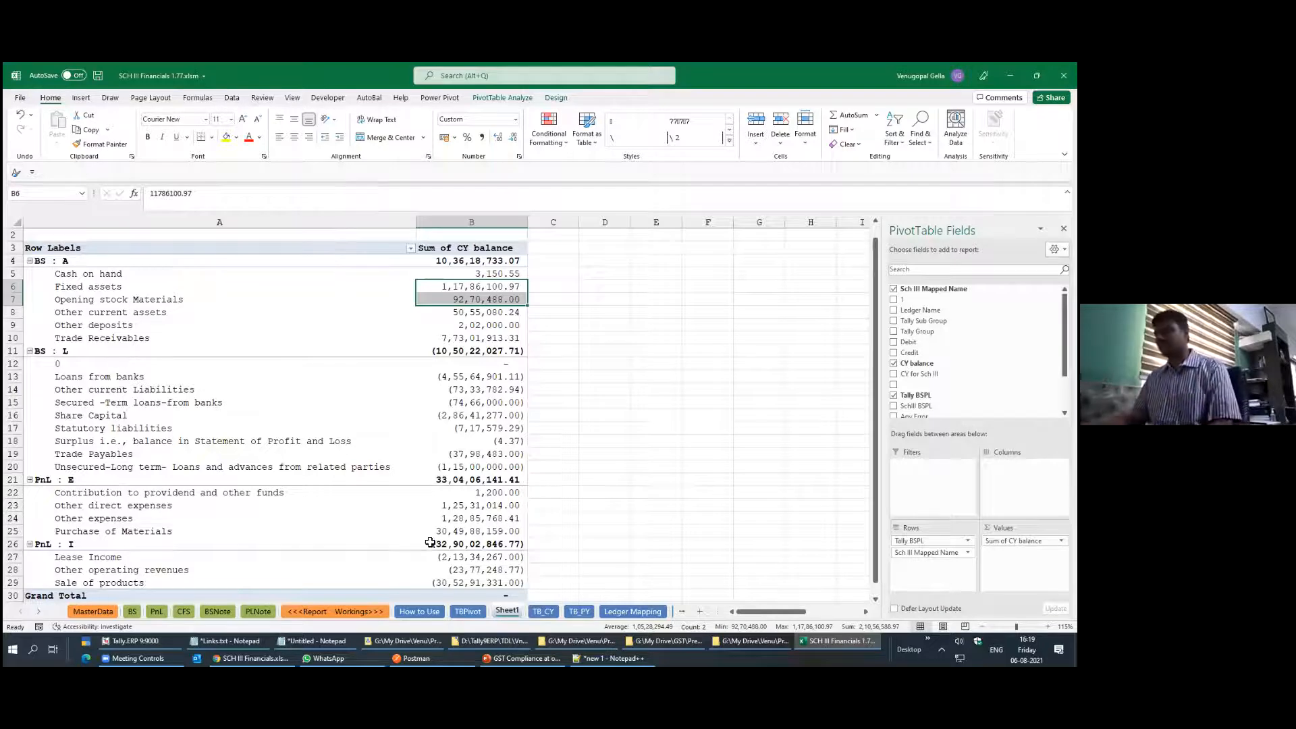
# Switch to Tally, leave the Profit & Loss A/c and shut the TallyonWheel-Demo company
pyautogui.click(155, 641)
pyautogui.press('Escape')
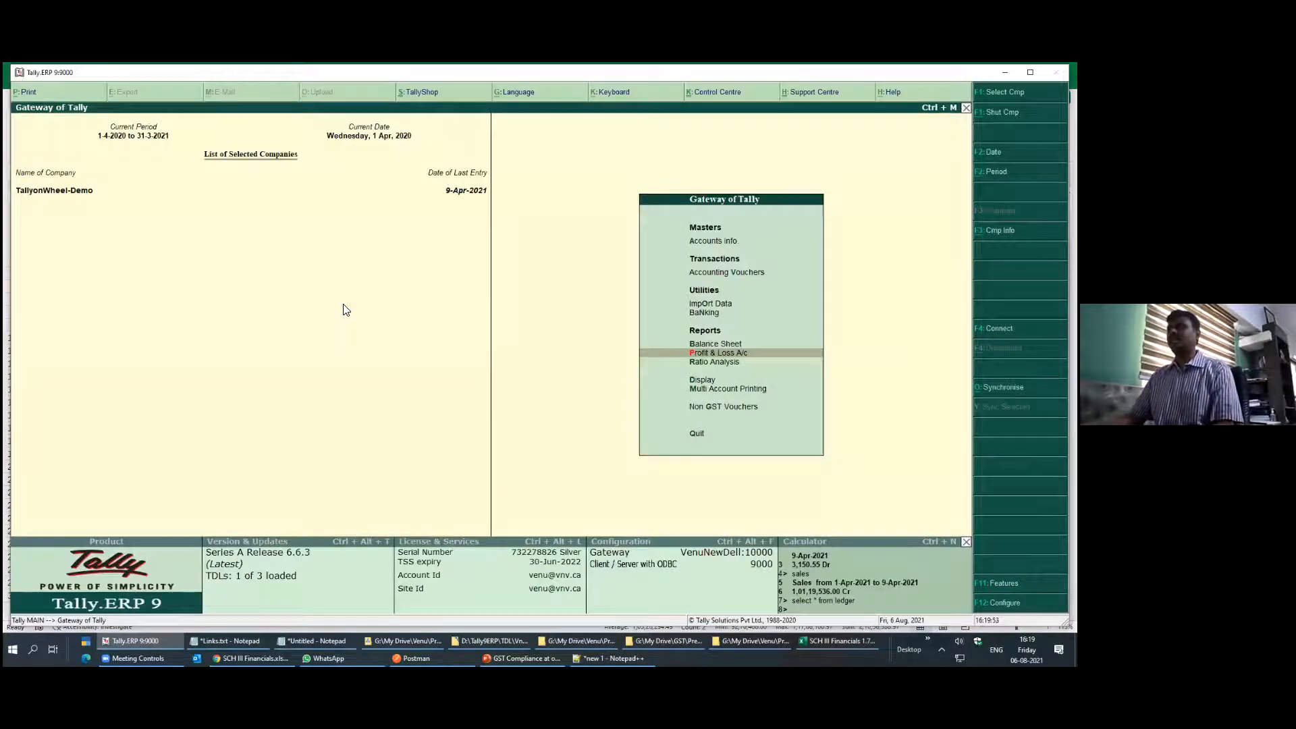
pyautogui.hotkey('alt', 'F1')
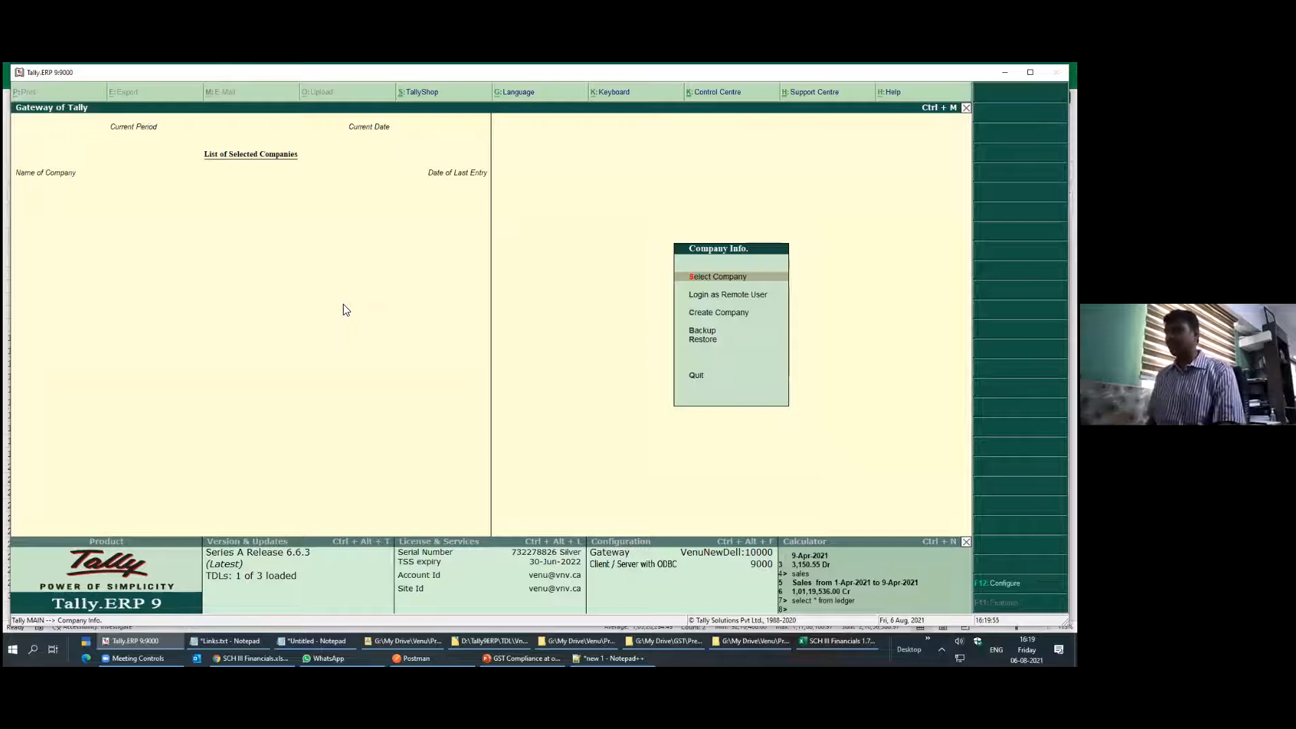
# Try to open the Sample Data company from D:\Tally9ERP\Data, declining the offered TallyHelp fix
pyautogui.press('Return')
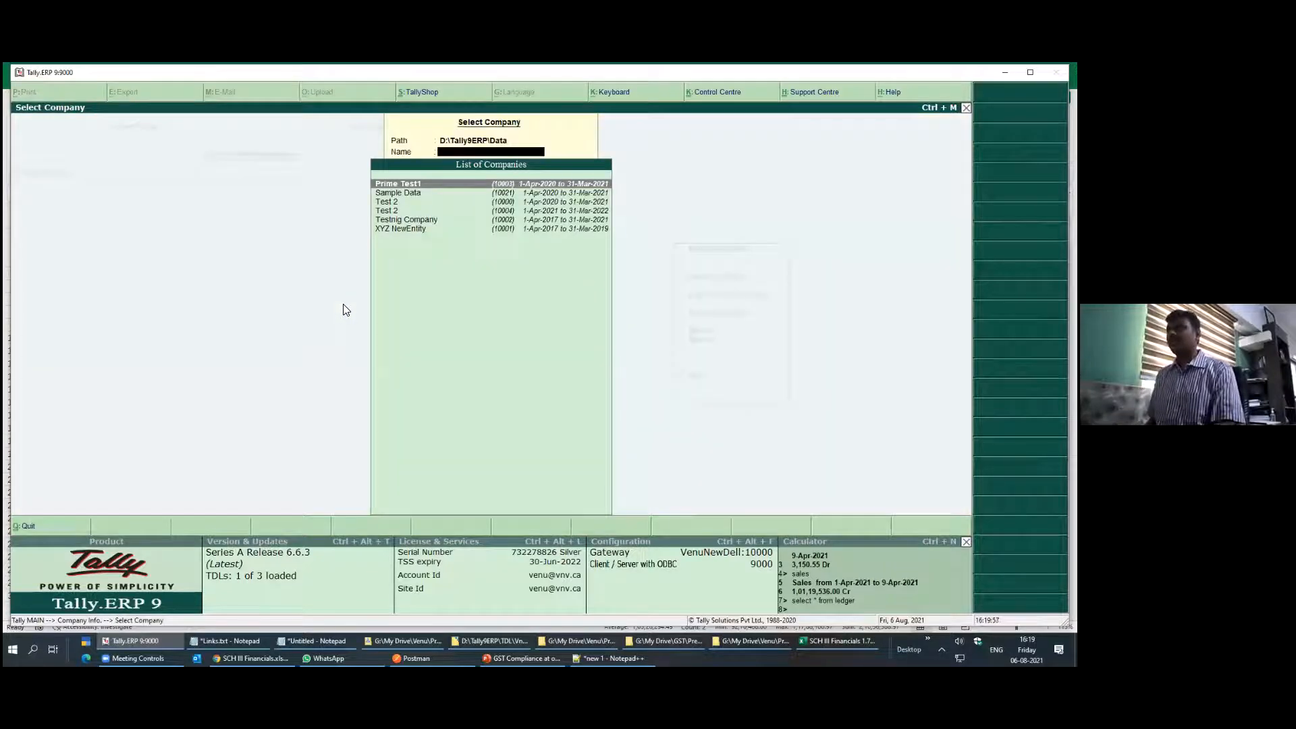
pyautogui.press('Down')
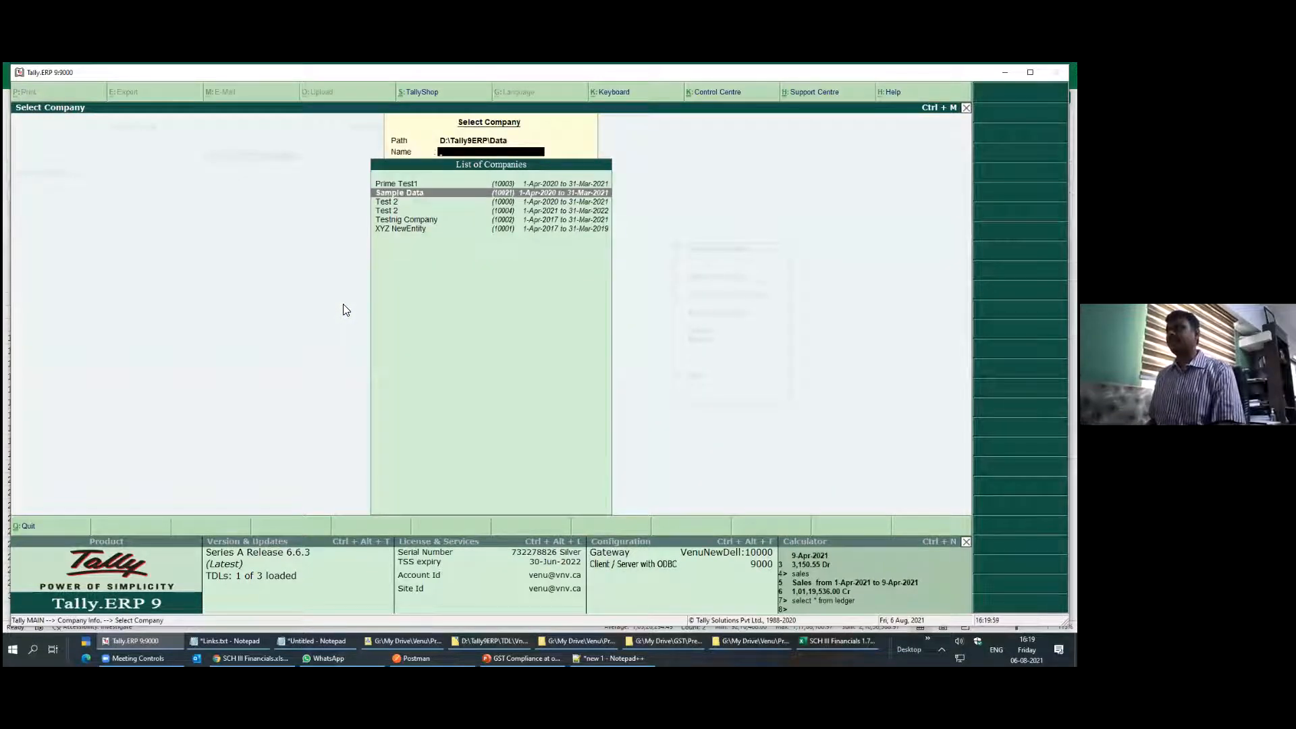
pyautogui.press('Return')
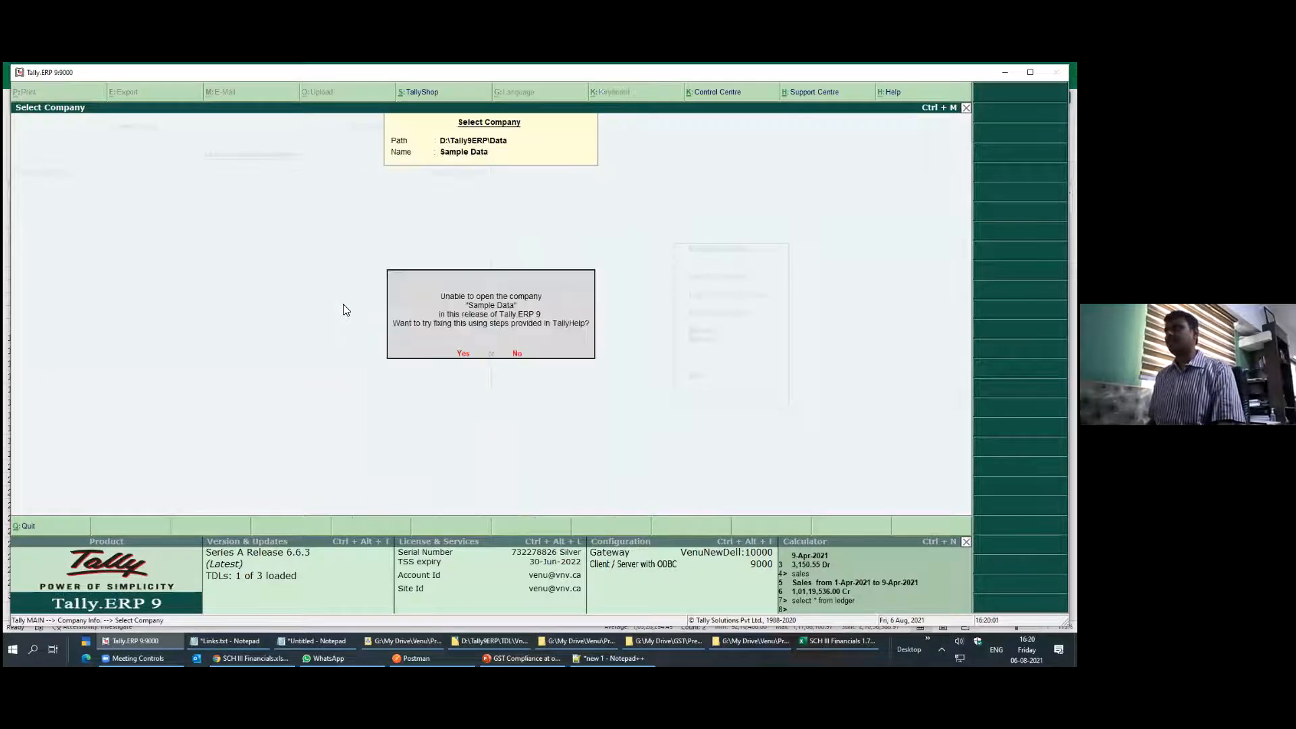
pyautogui.press('n')
pyautogui.press('Return')
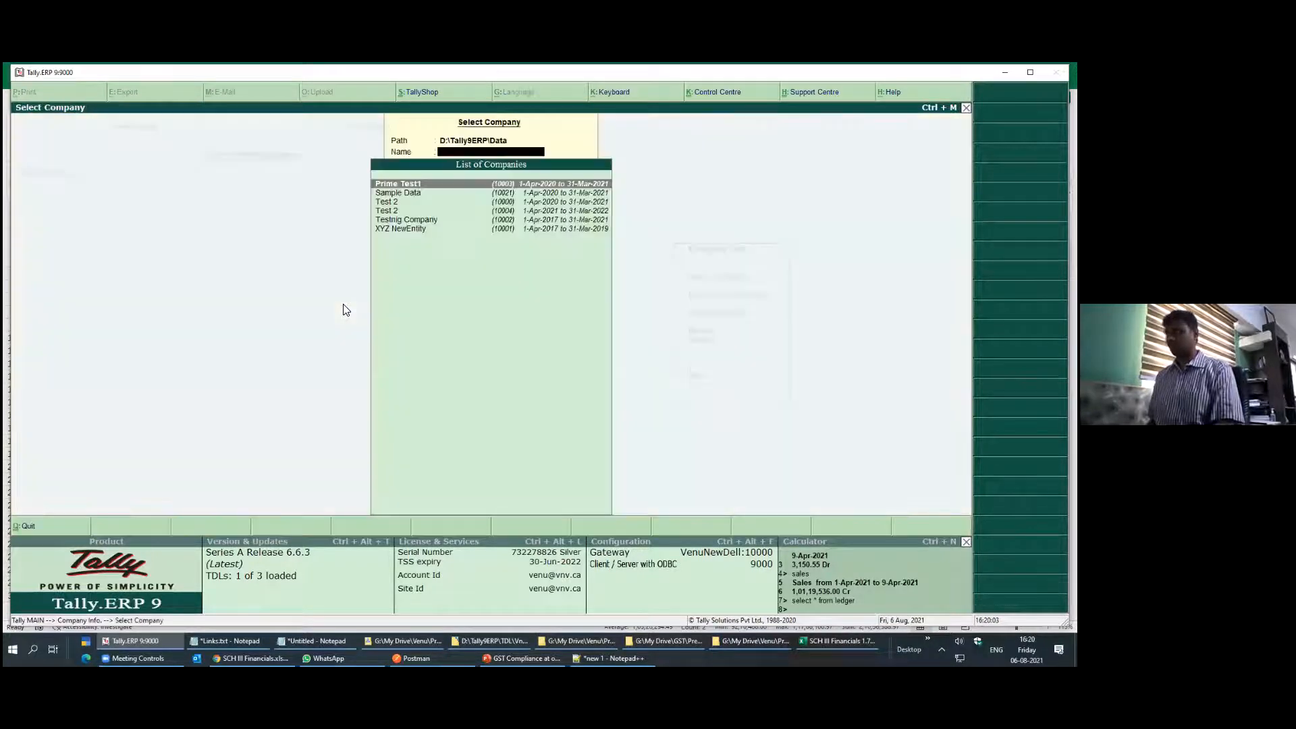
# Open the Prime Test1 company by logging in with its user name and password
pyautogui.press('Return')
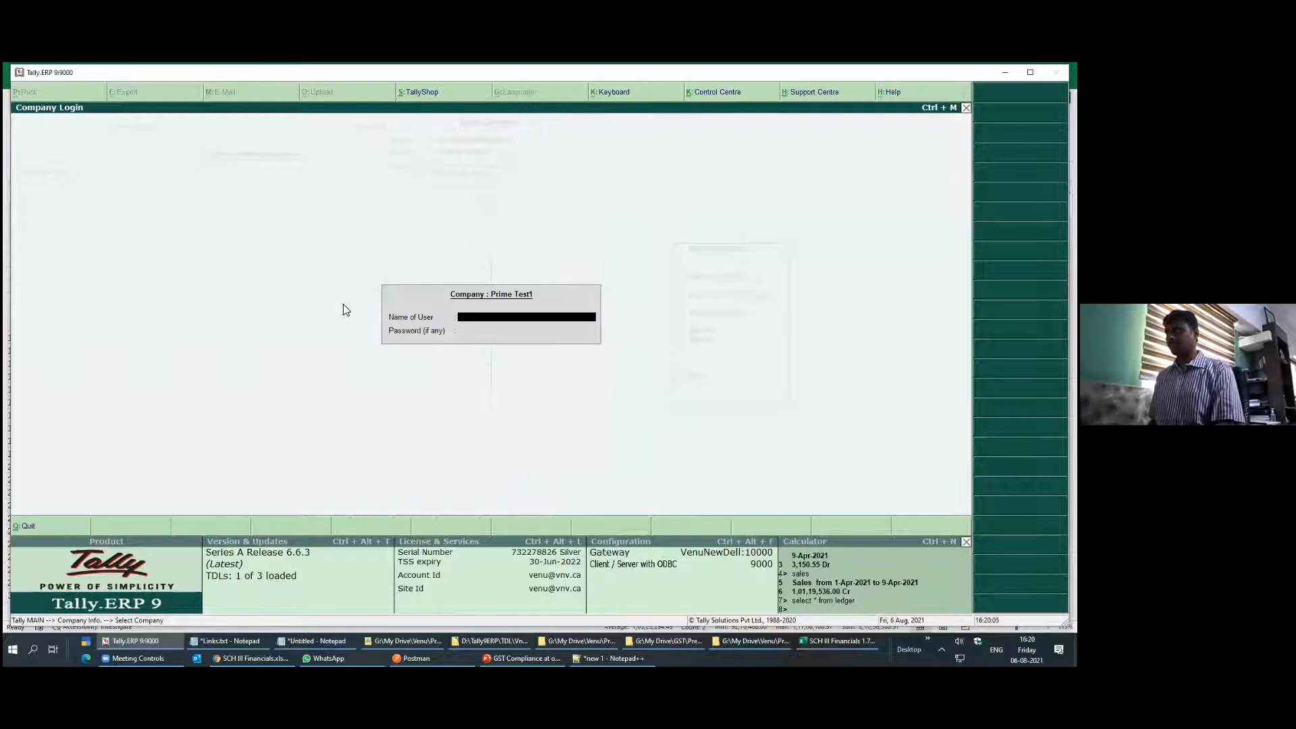
pyautogui.press('Return')
pyautogui.press('Return')
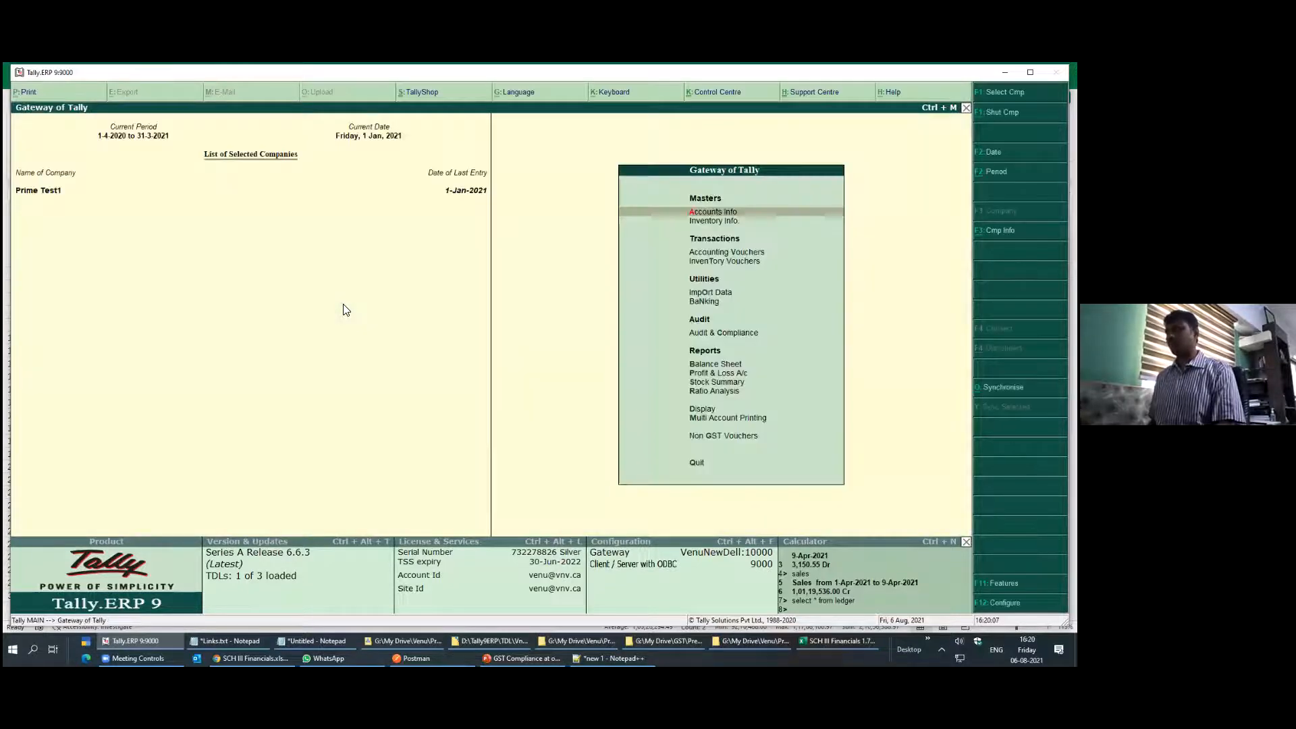
# Examine the Item Sales and Sales Service lines in Prime Test1's Profit & Loss A/c
pyautogui.press('p')
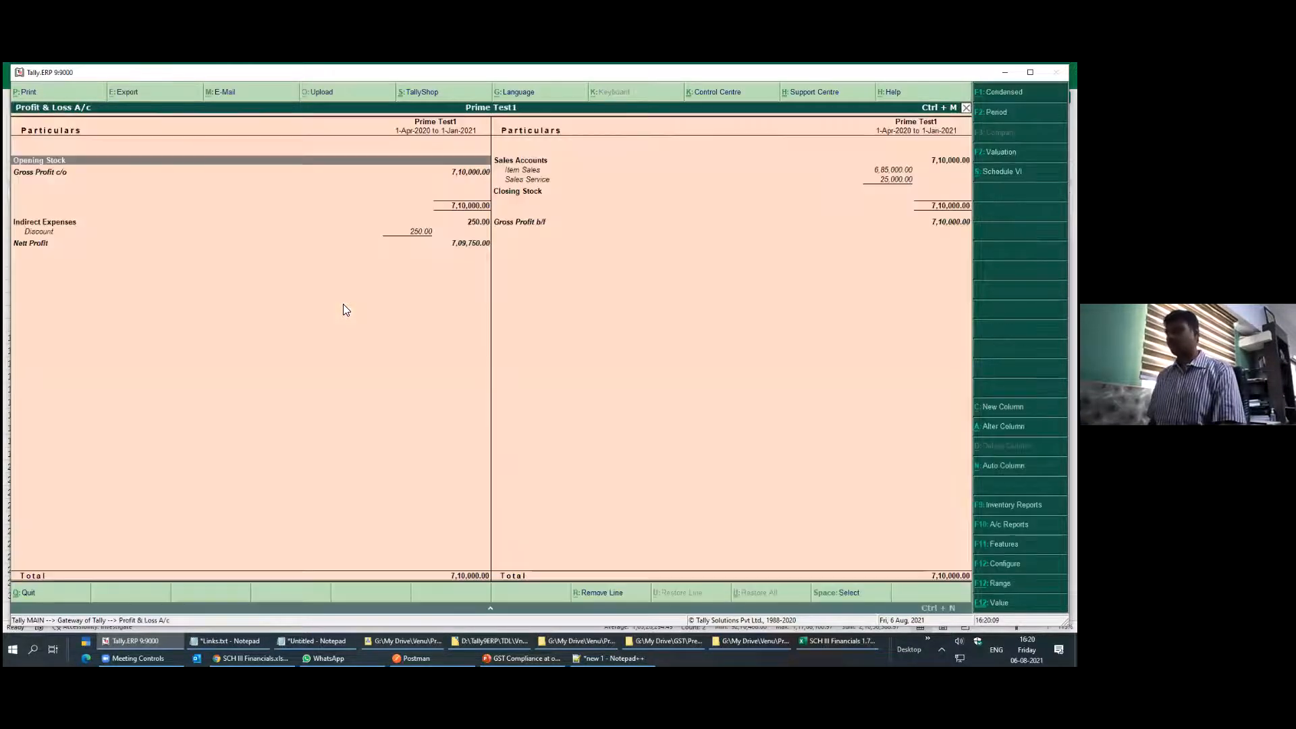
pyautogui.press('Right')
pyautogui.press('Down')
pyautogui.press('Up')
pyautogui.press('Down')
pyautogui.press('Down')
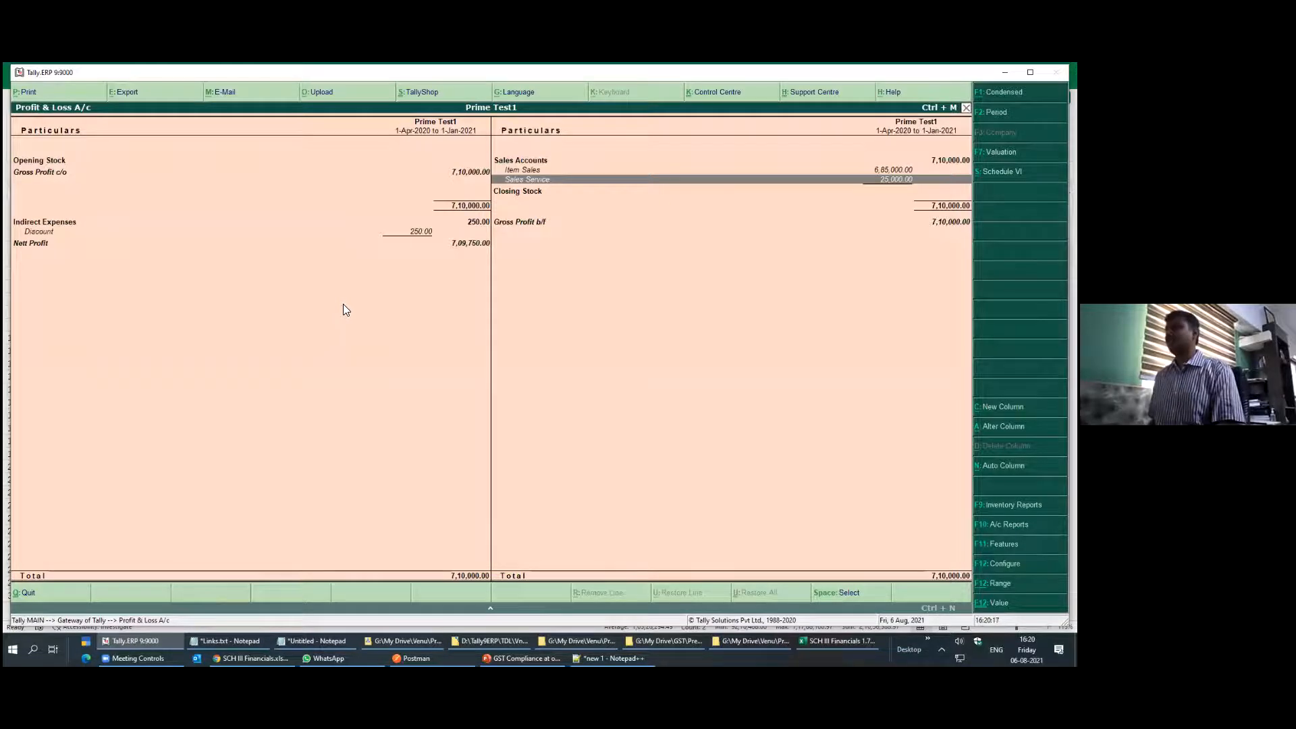
# View Prime Test1's company alteration details and return to the Gateway of Tally without saving changes
pyautogui.press('Escape')
pyautogui.hotkey('alt', 'F3')
pyautogui.press('a')
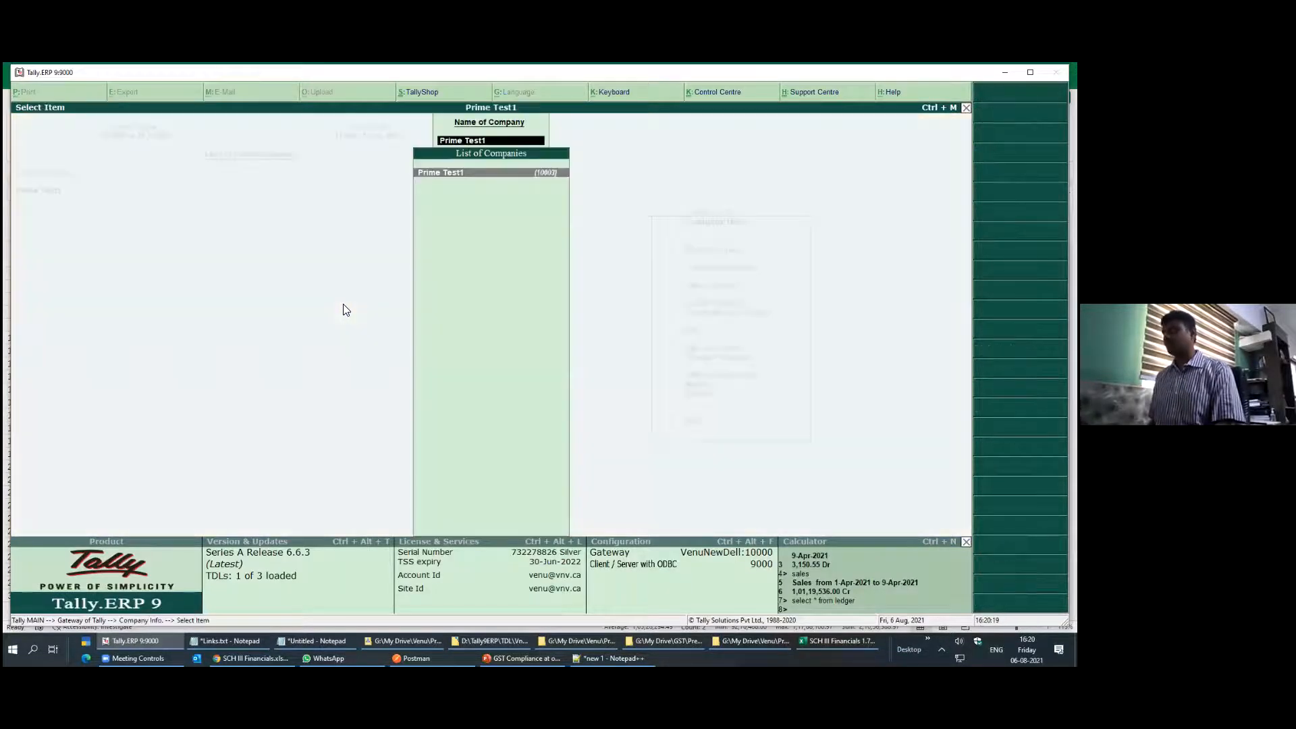
pyautogui.press('Return')
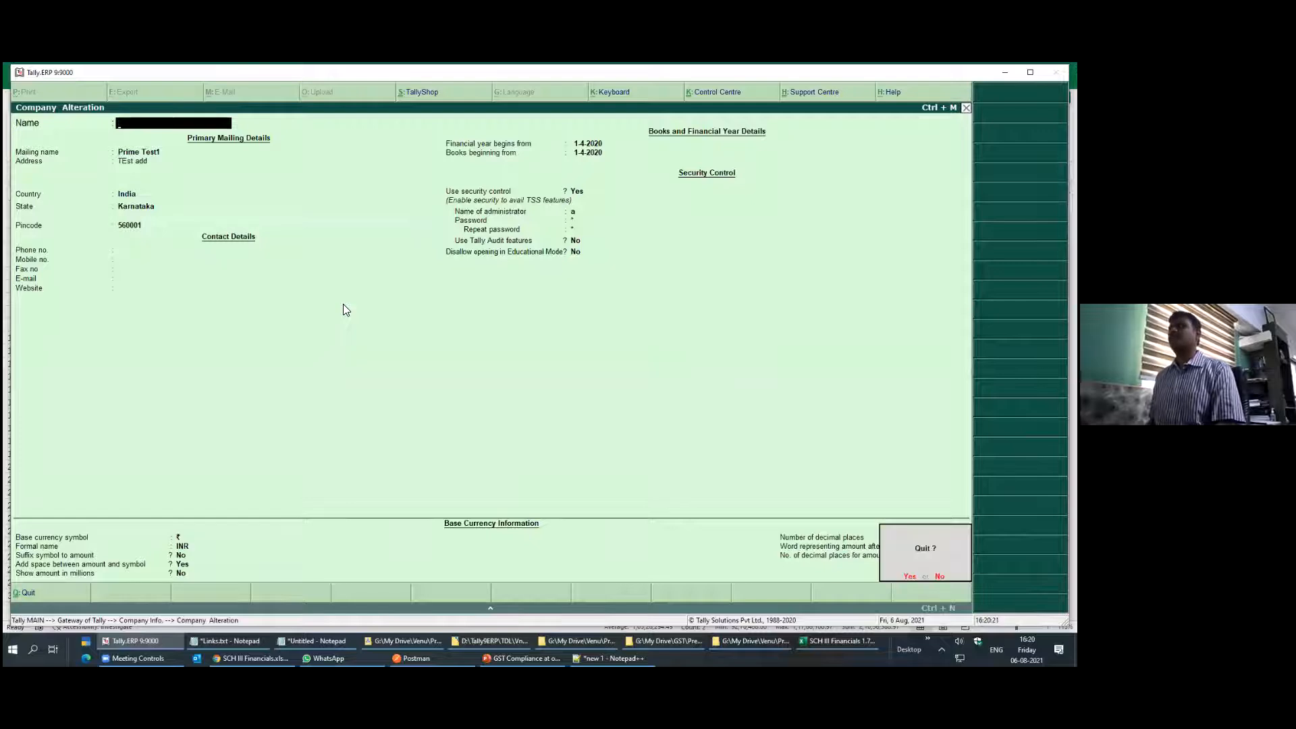
pyautogui.press('Escape')
pyautogui.press('Escape')
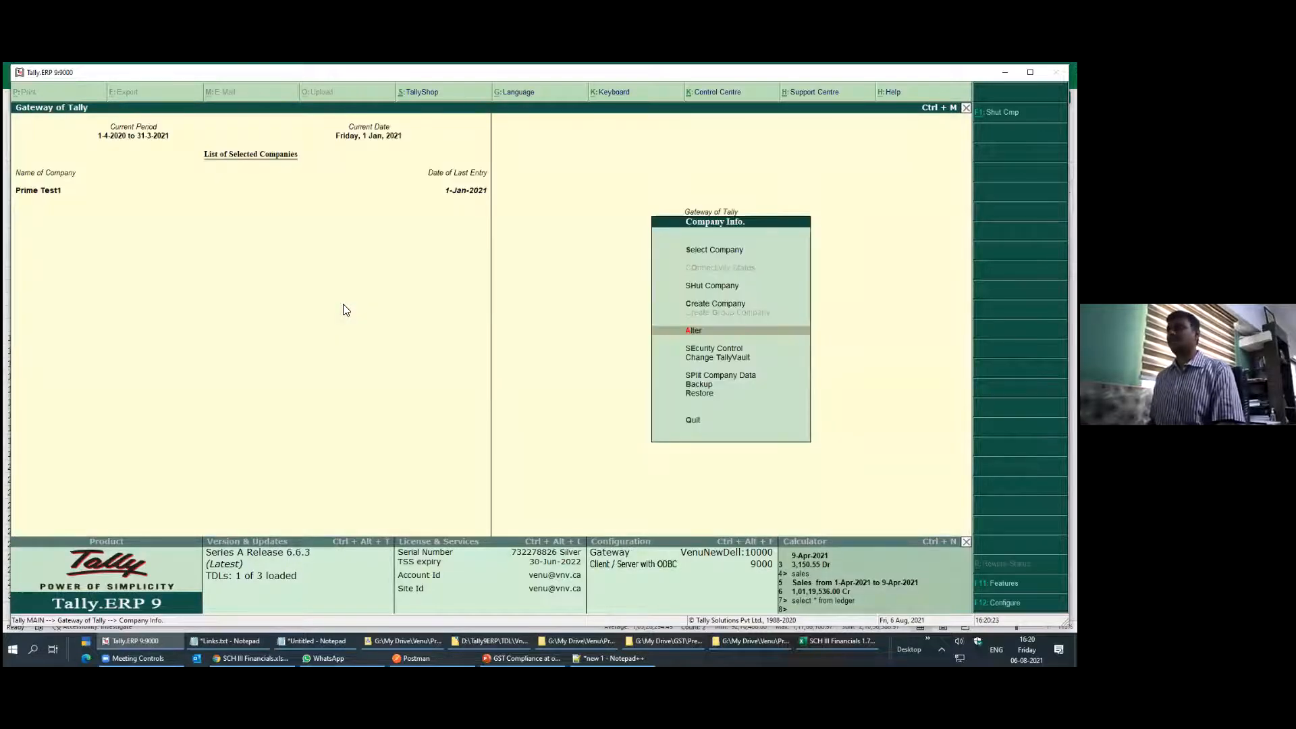
pyautogui.press('Escape')
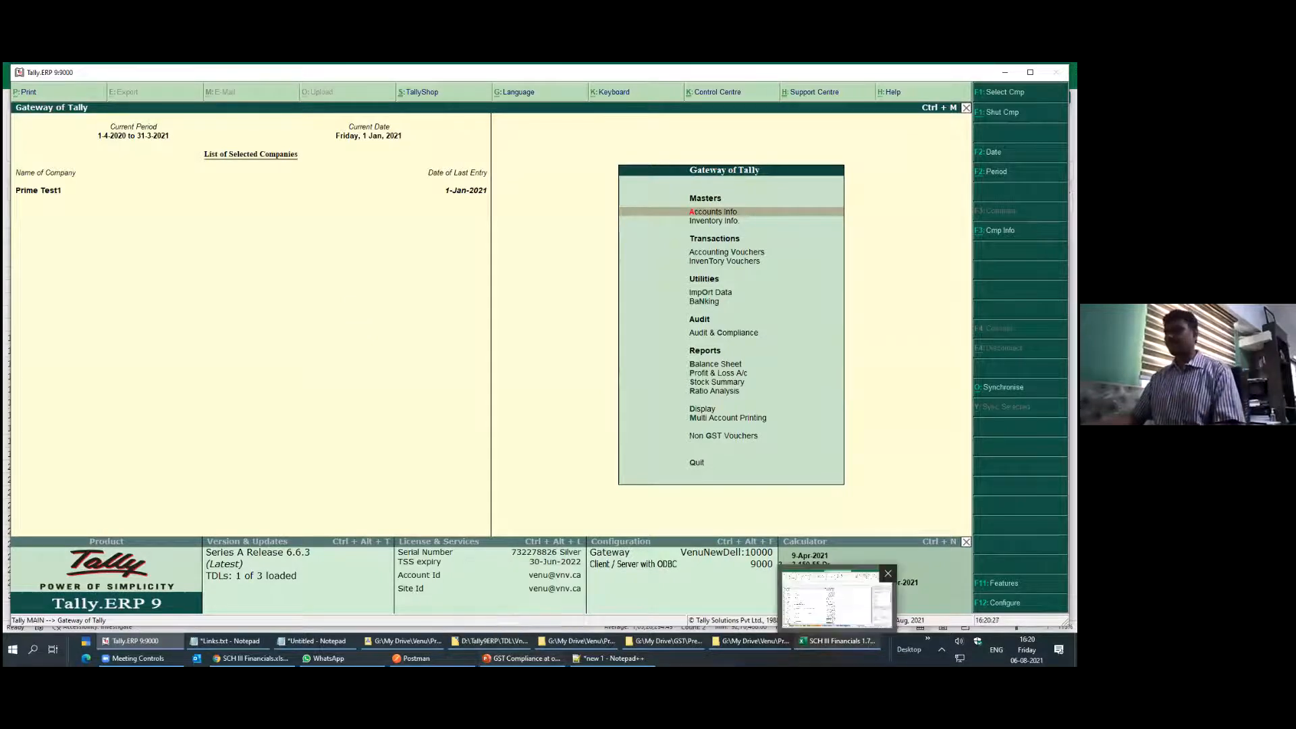
# Switch to the SCH III Financials workbook in Excel and import Prime Test1's trial balance into the TB_CY sheet with AutoBal's Sch III Financials command
pyautogui.click(837, 640)
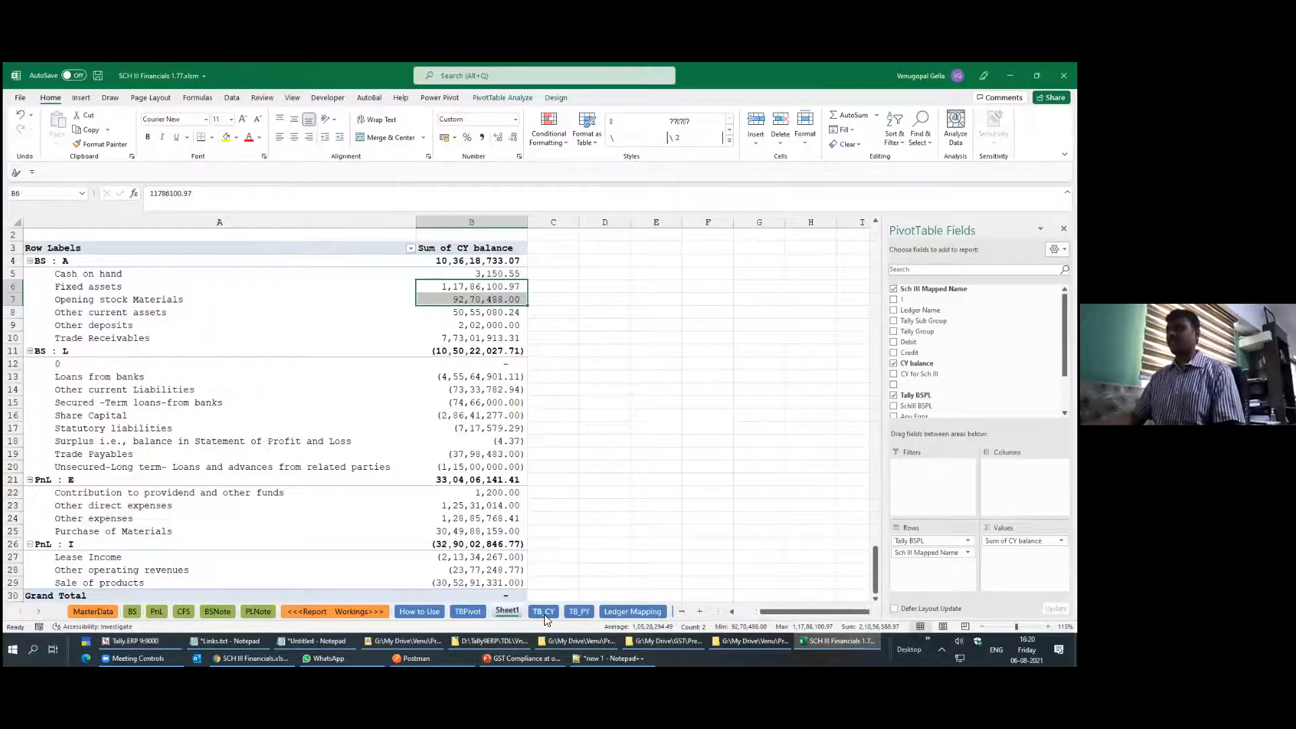
pyautogui.click(543, 611)
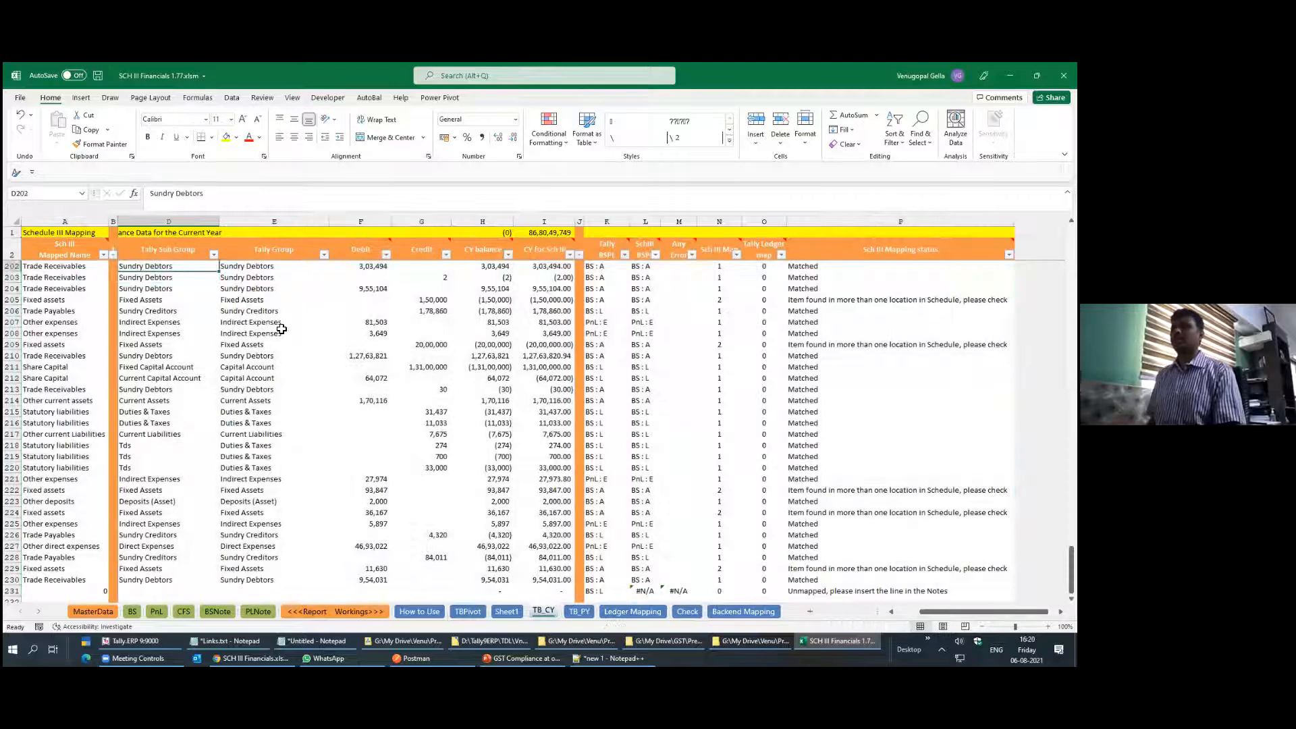
pyautogui.press('Up')
pyautogui.press('Up')
pyautogui.hotkey('ctrl', 'Up')
pyautogui.press('Down')
pyautogui.press('Down')
pyautogui.press('Down')
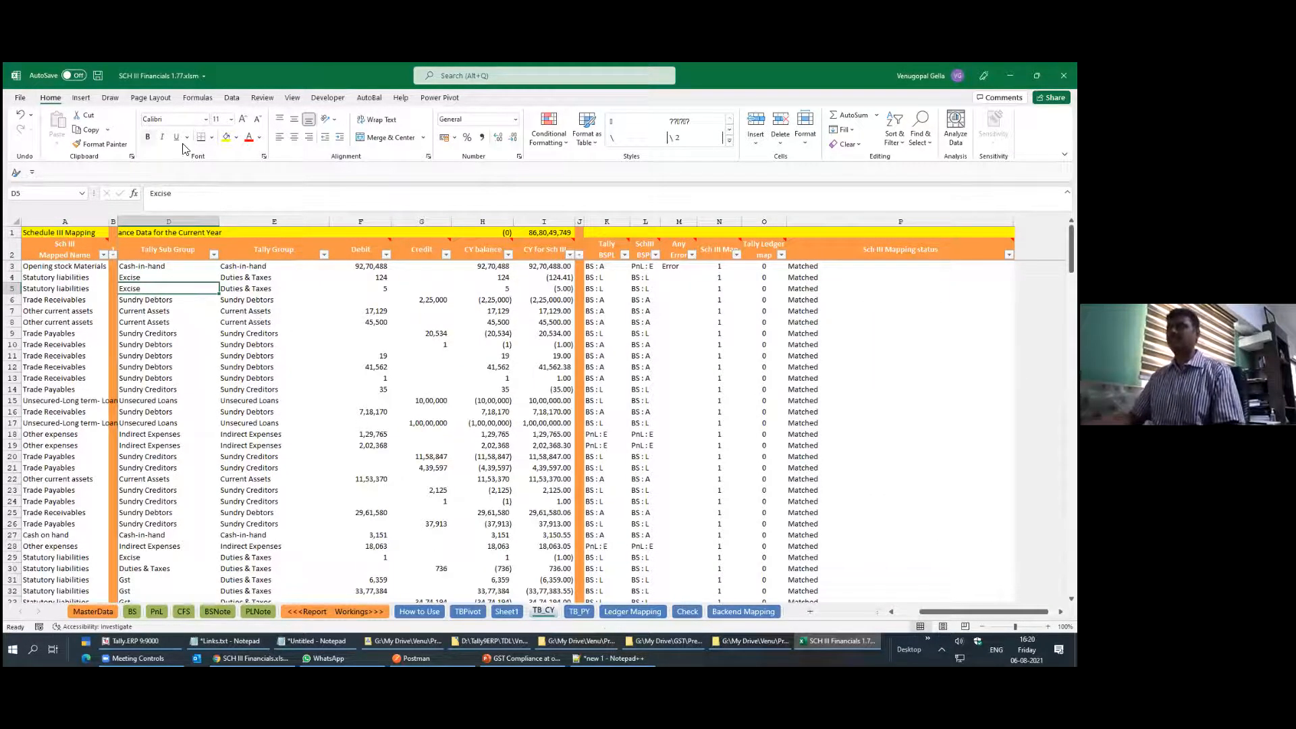
pyautogui.click(369, 99)
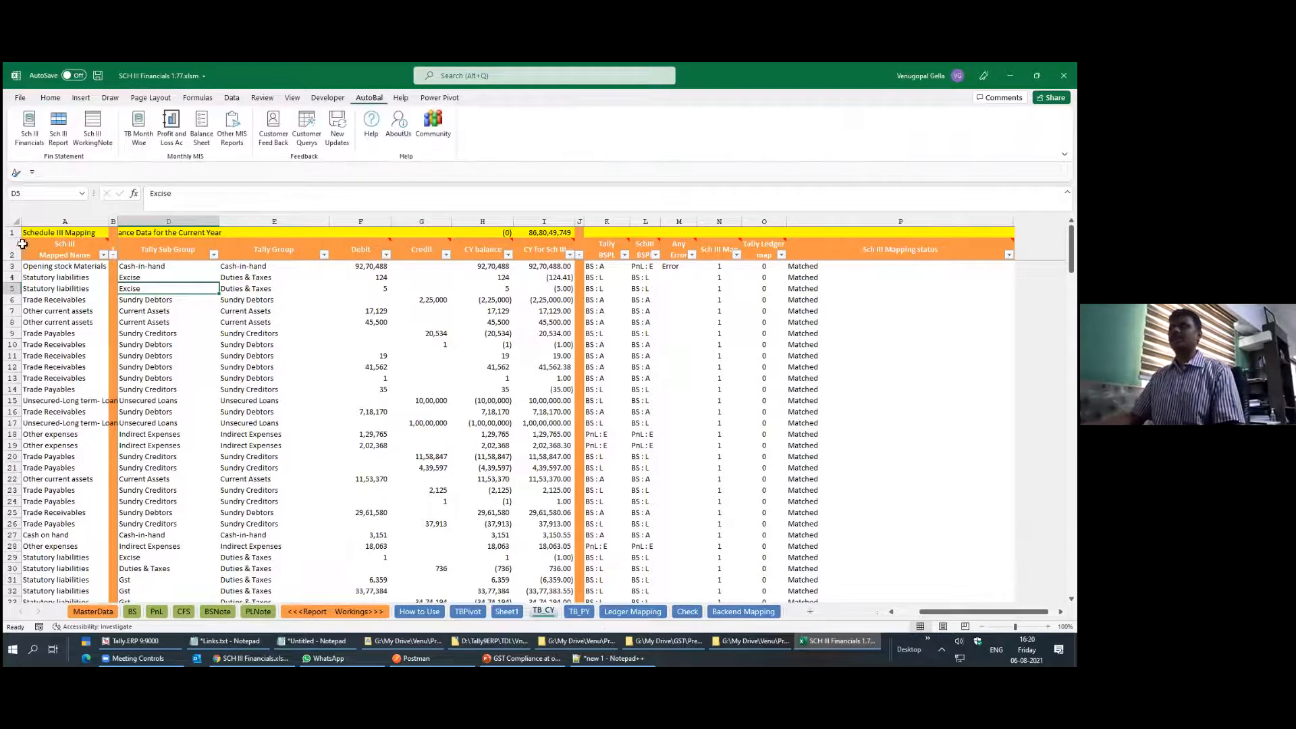
pyautogui.click(29, 127)
pyautogui.press('Return')
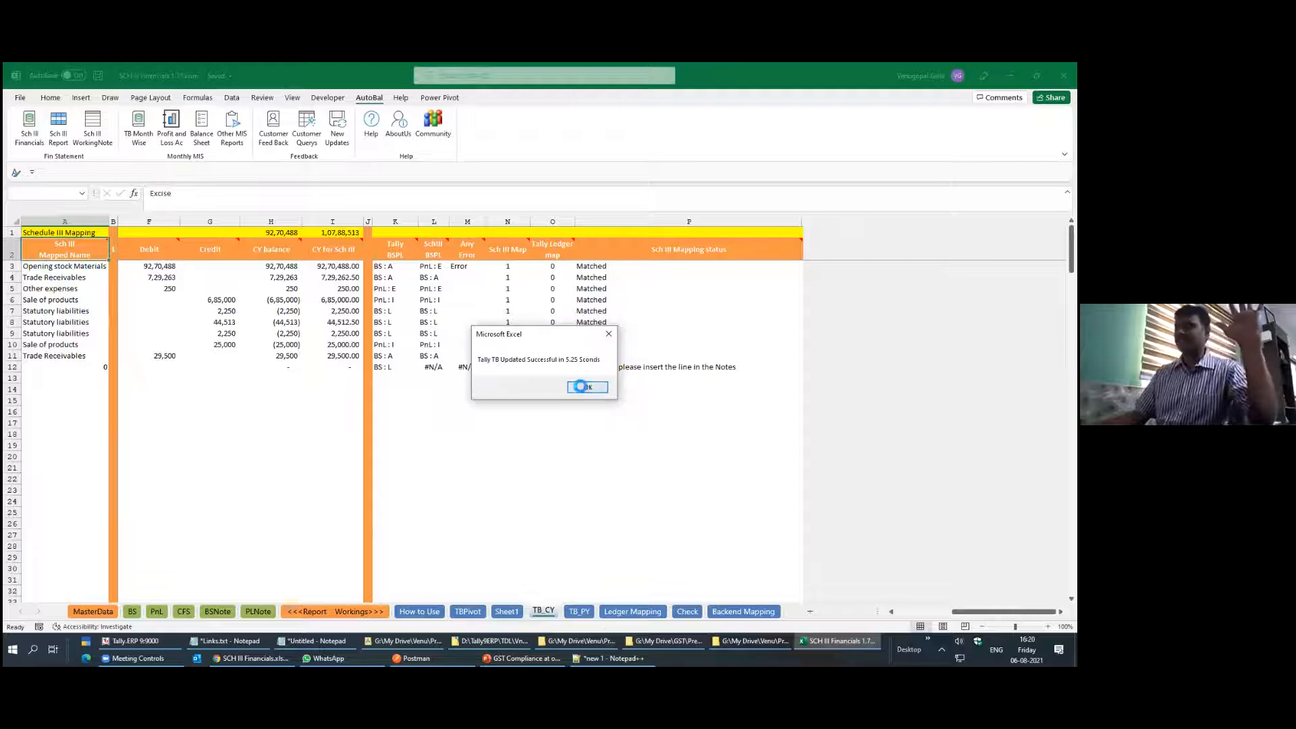
pyautogui.click(586, 387)
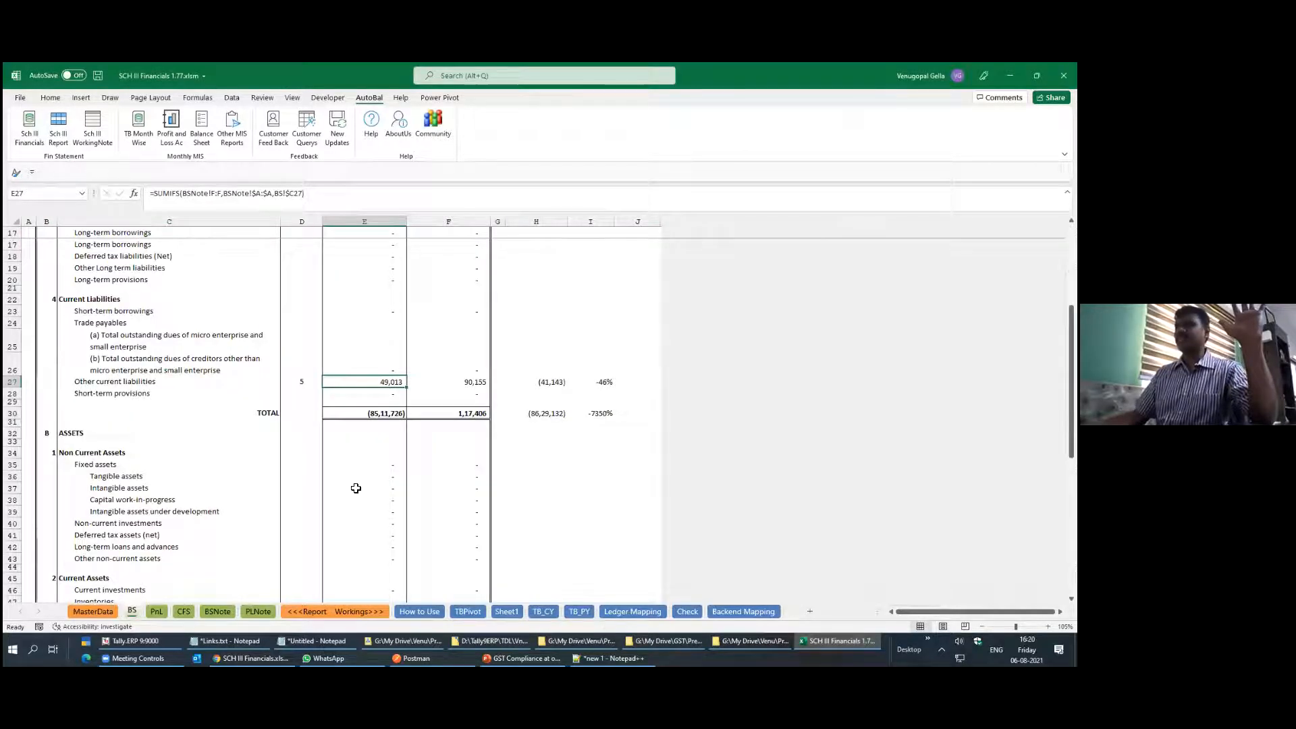
# Compare Revenue from Operations on the PnL sheet with the Sales Accounts in Prime Test1's Profit & Loss A/c in Tally
pyautogui.click(156, 611)
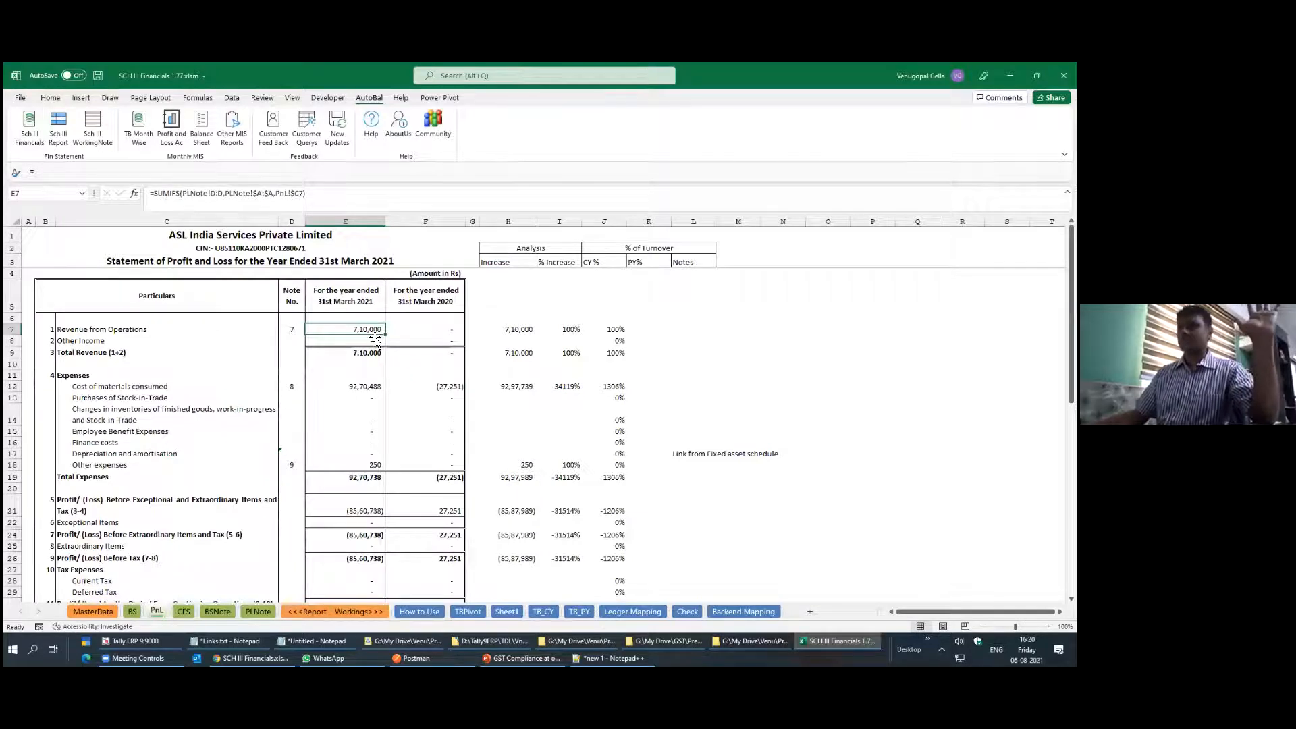
pyautogui.click(153, 640)
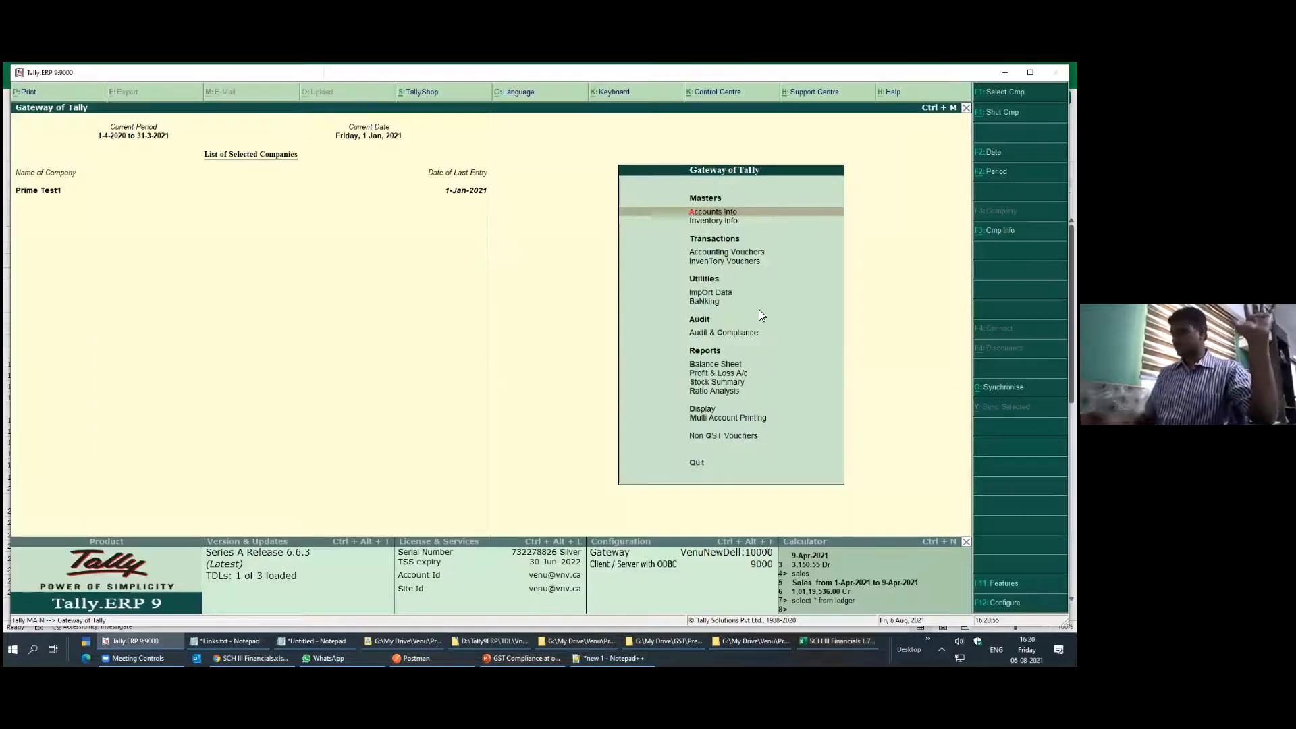
pyautogui.press('p')
pyautogui.press('Right')
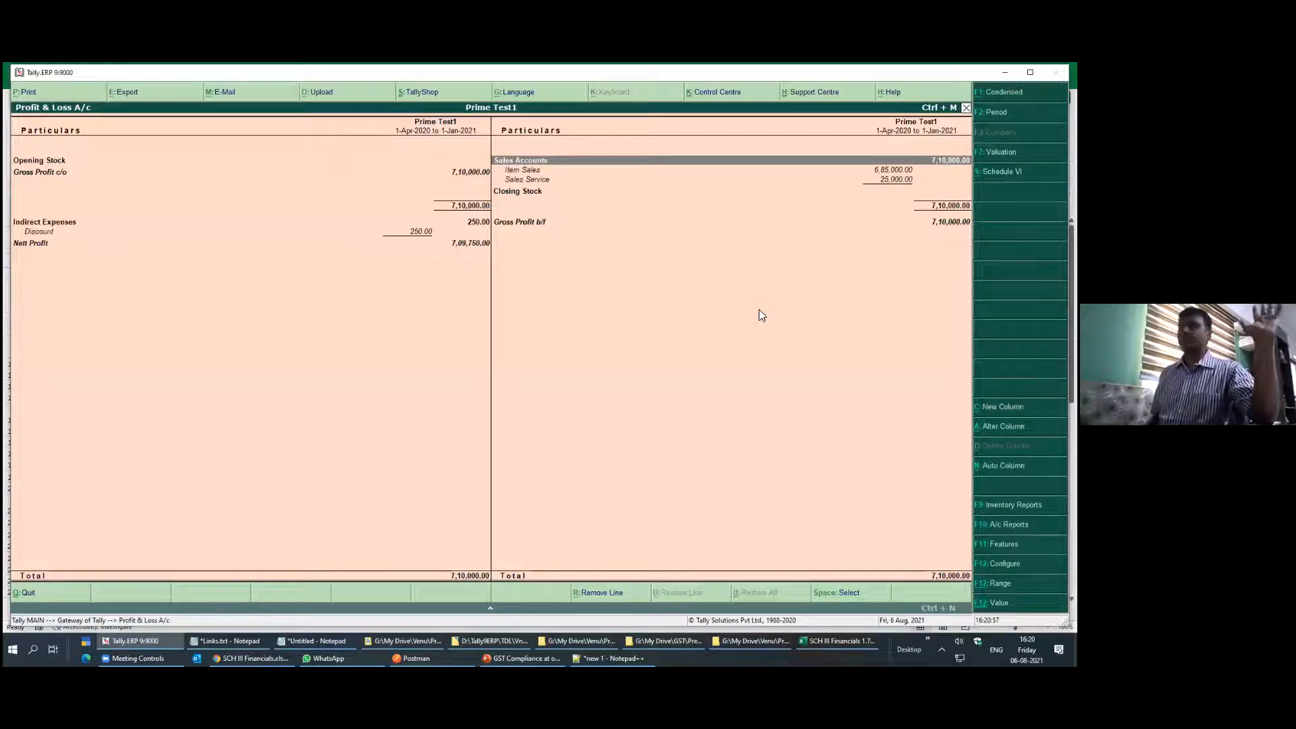
pyautogui.hotkey('alt', 'Tab')
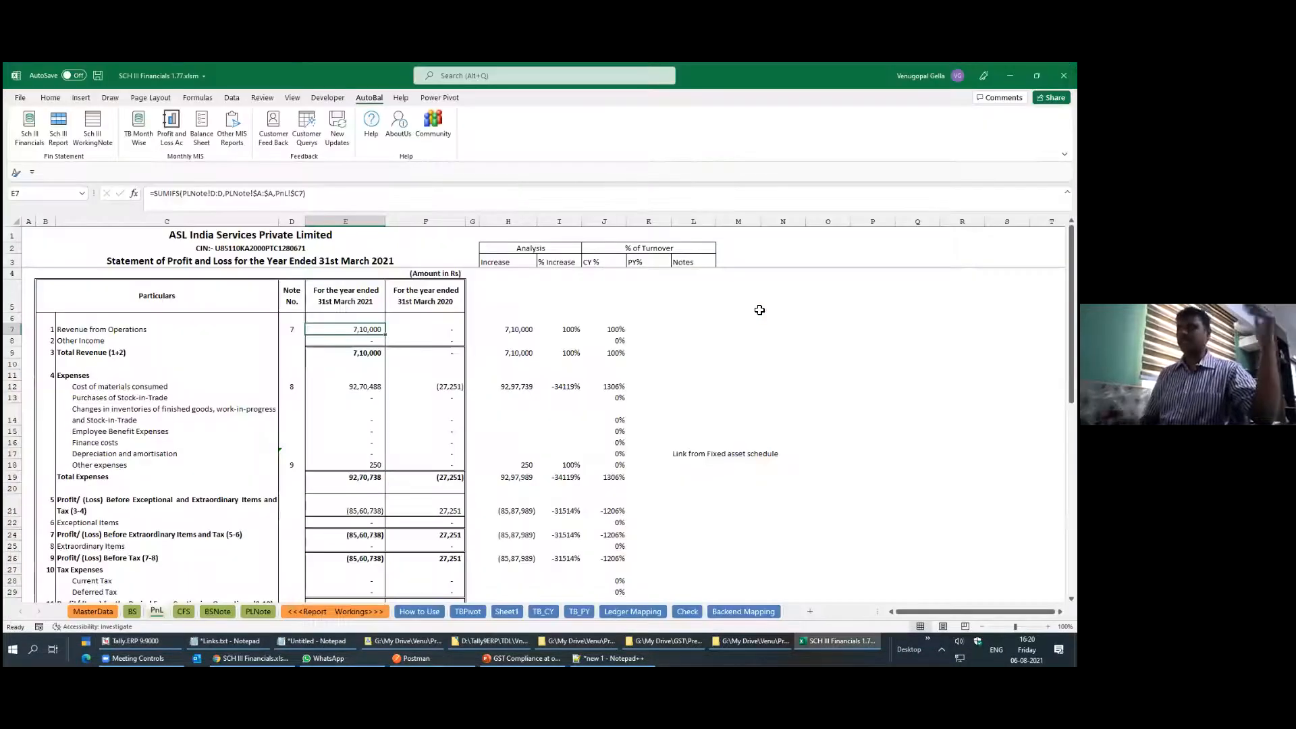
pyautogui.hotkey('alt', 'Tab')
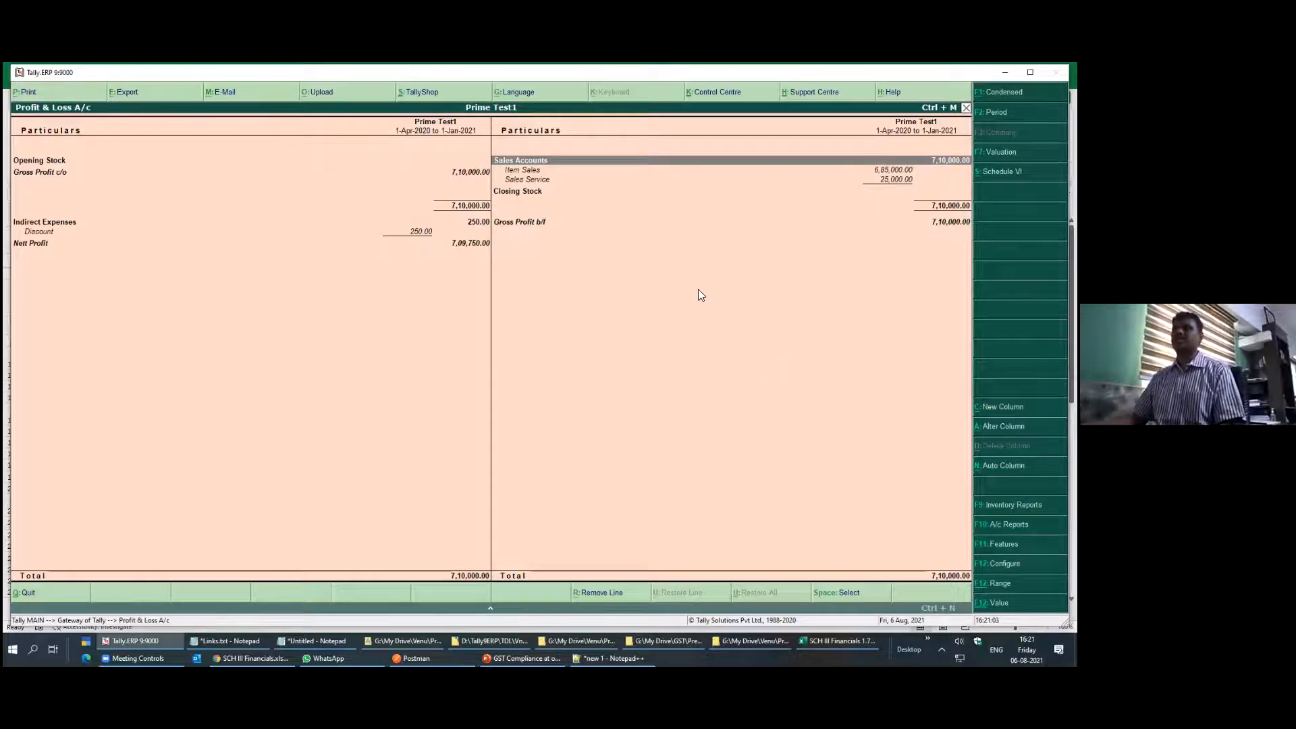
# Check the Other expenses row on the PnL sheet against the Indirect Expenses in Tally's Profit & Loss A/c
pyautogui.hotkey('alt', 'Tab')
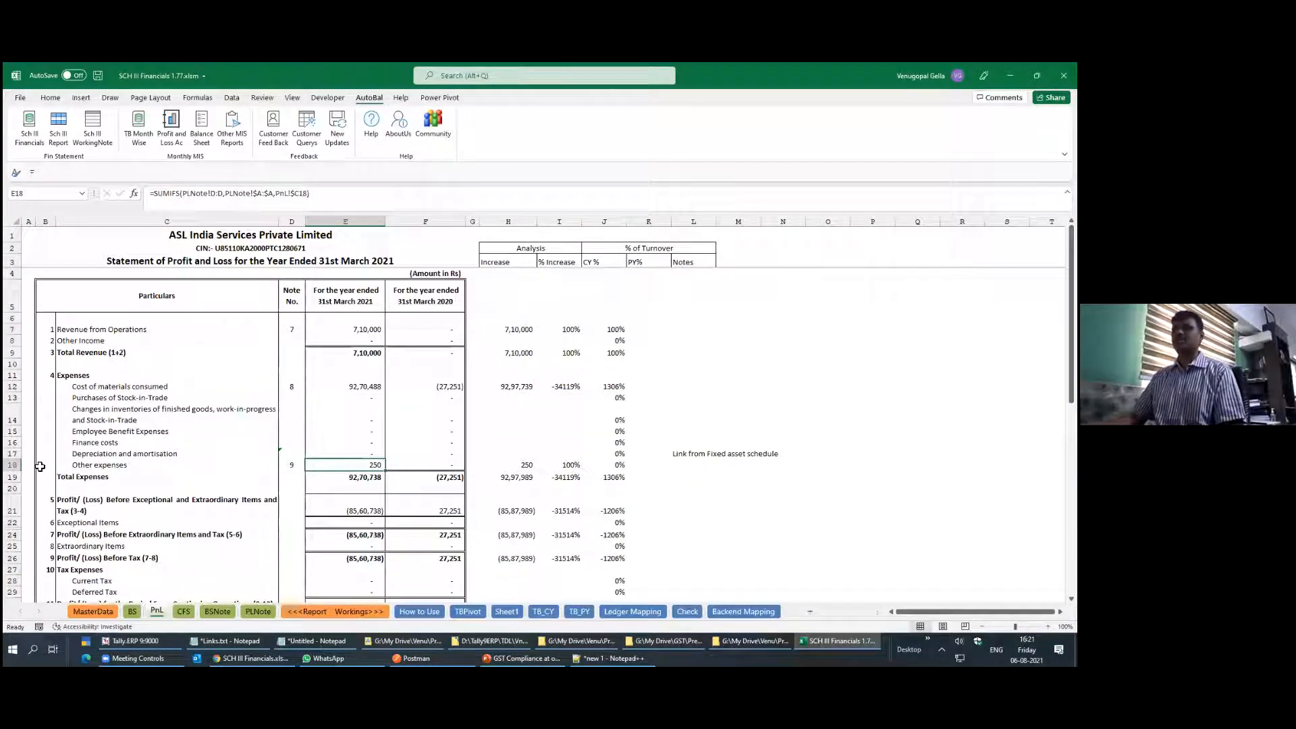
pyautogui.click(13, 465)
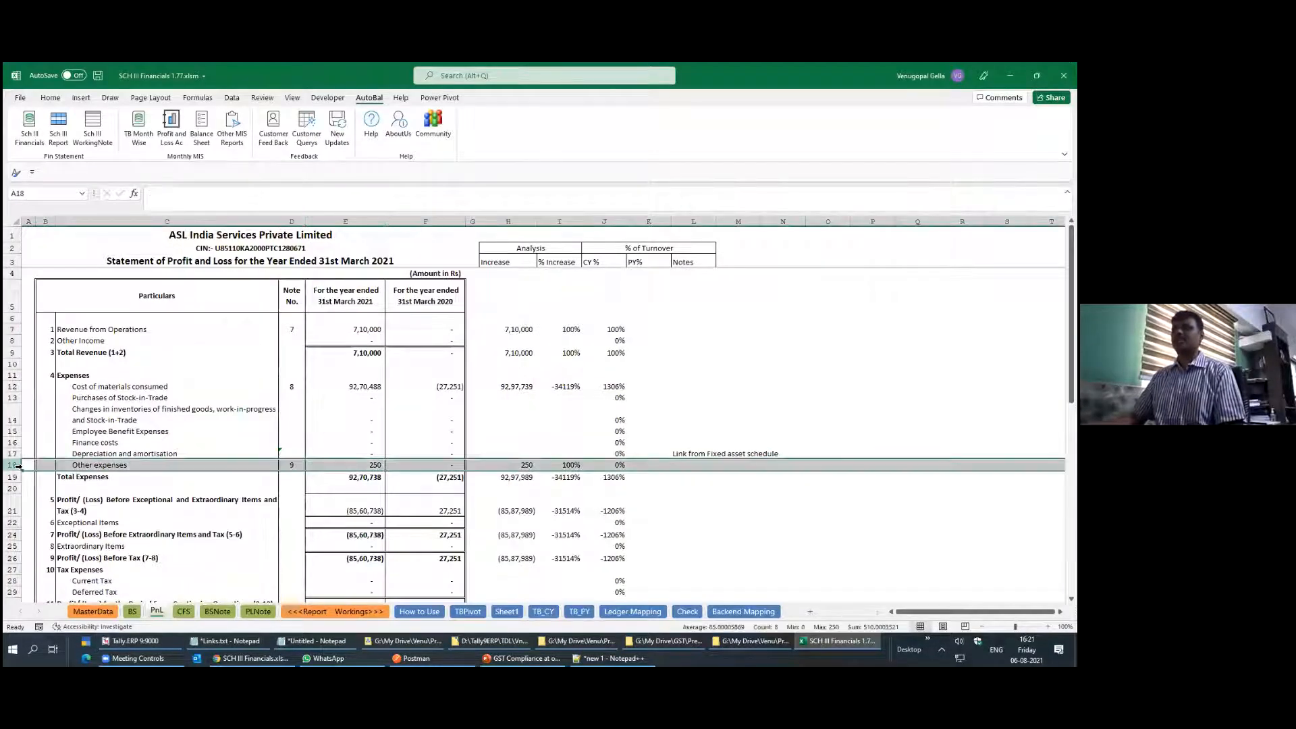
pyautogui.click(126, 469)
pyautogui.click(13, 467)
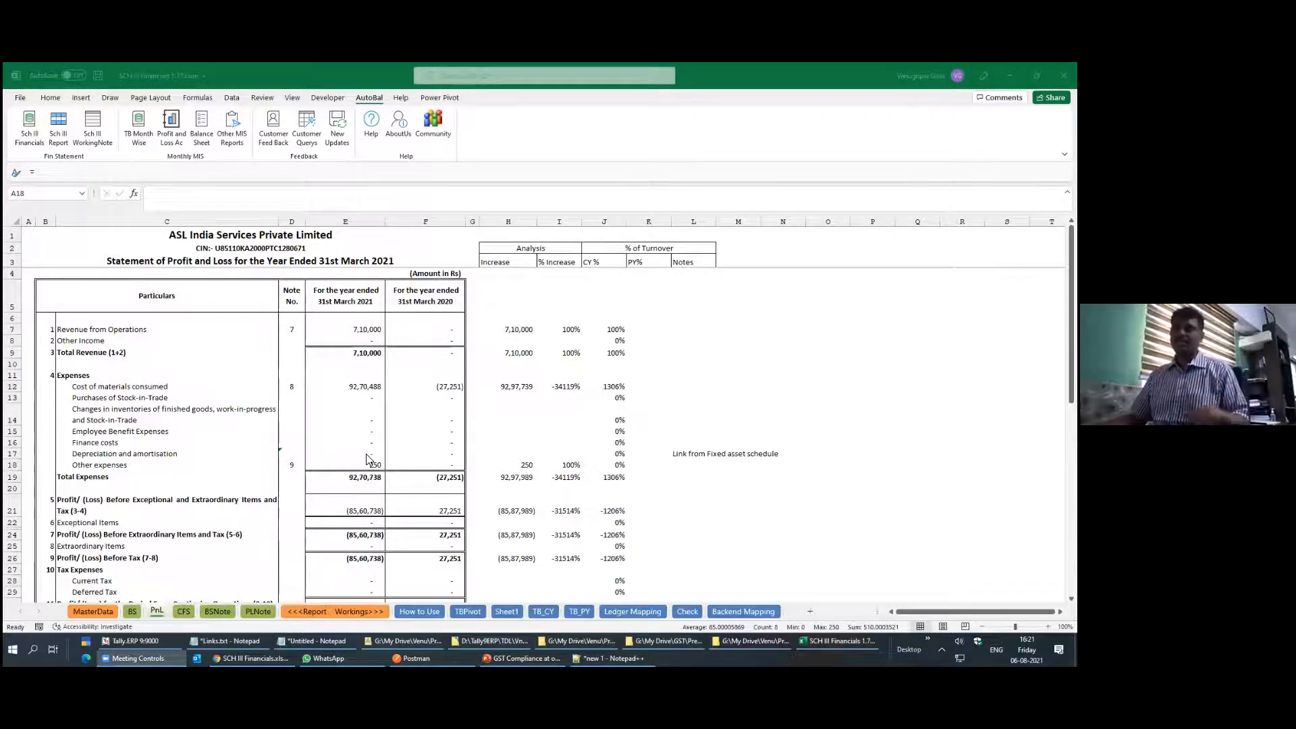
pyautogui.click(358, 478)
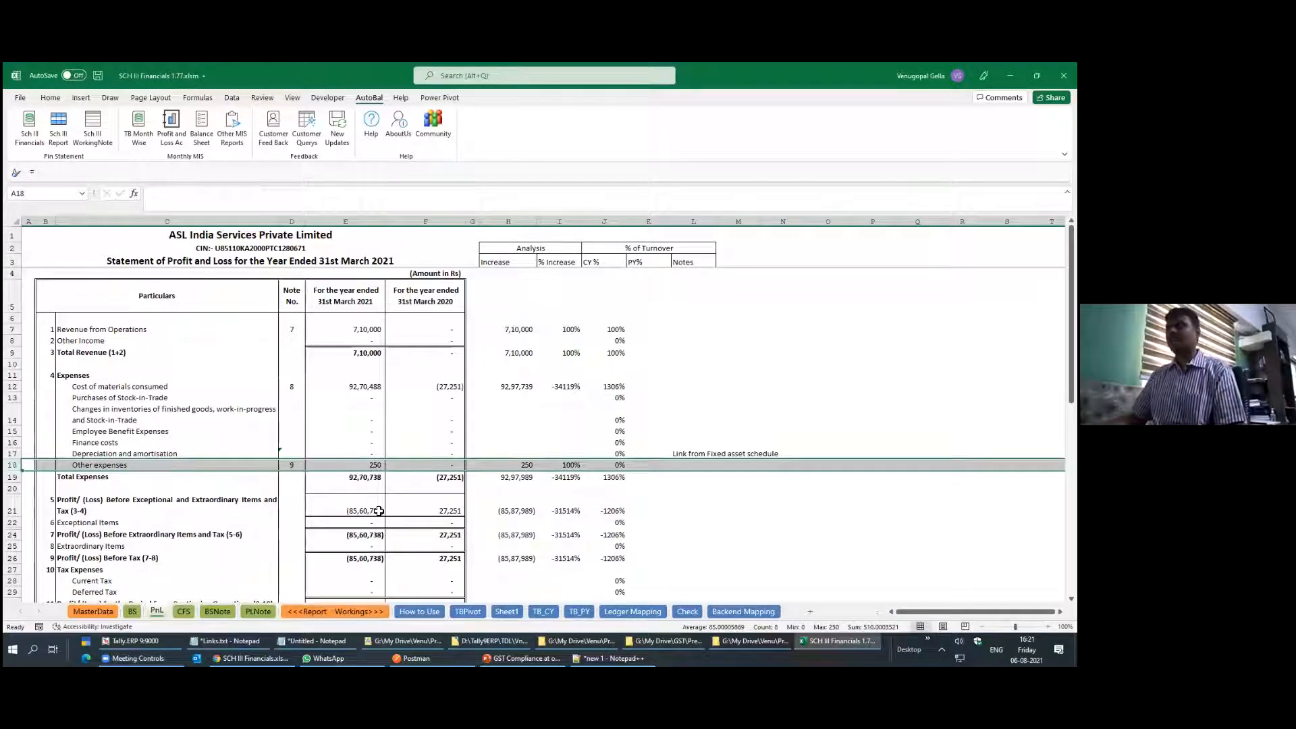
pyautogui.hotkey('alt', 'Tab')
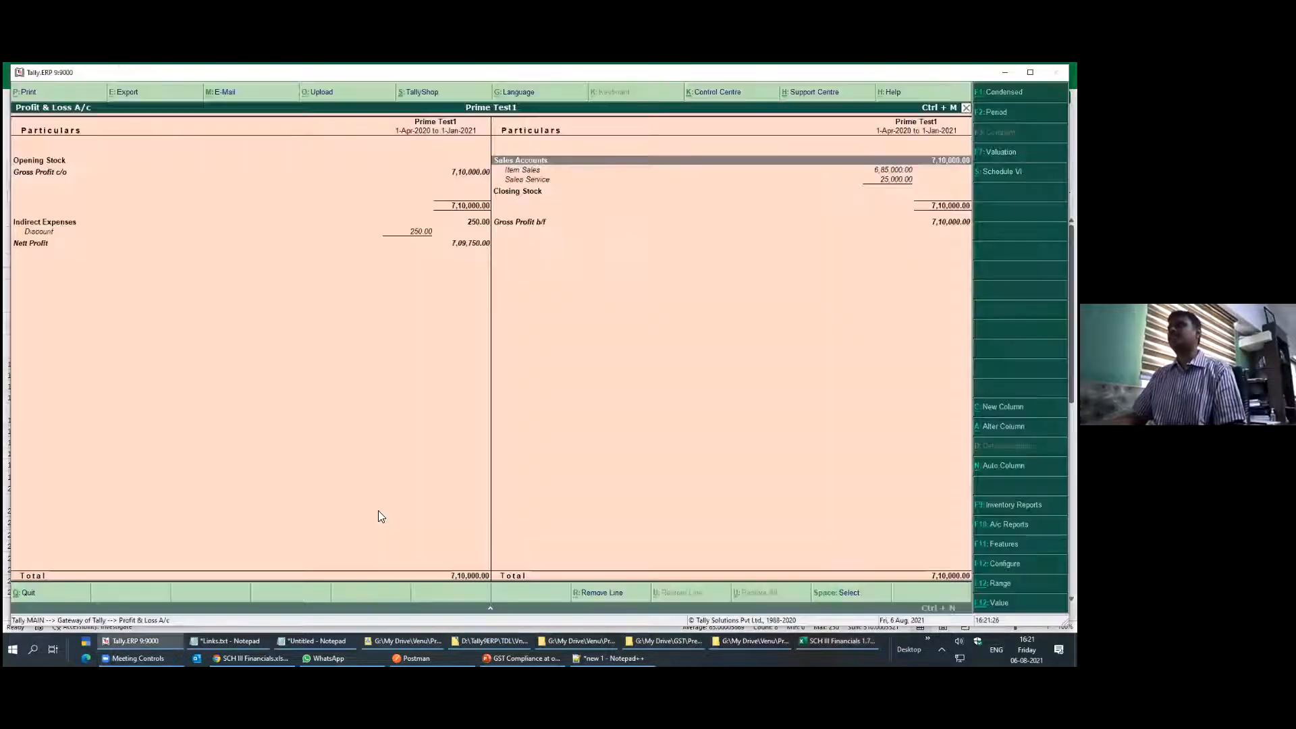